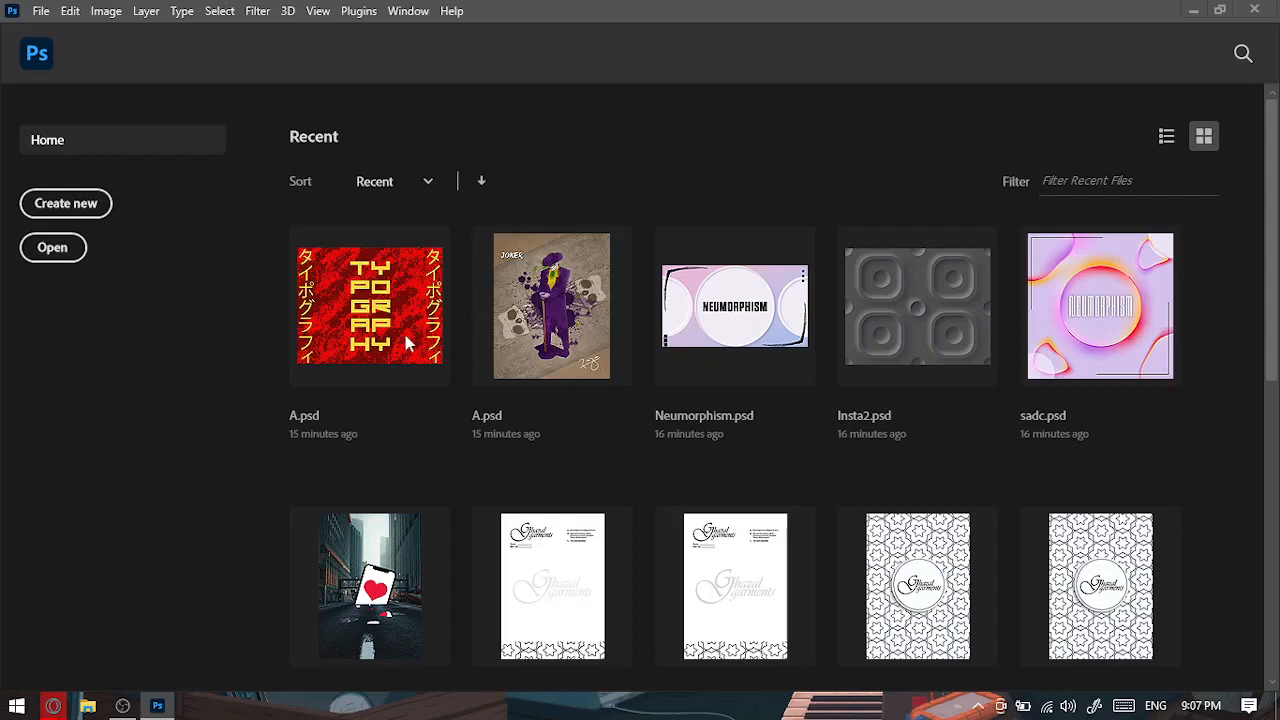
Examine the recent files on the home screen and the sorting options available for them.
left_click(420, 190)
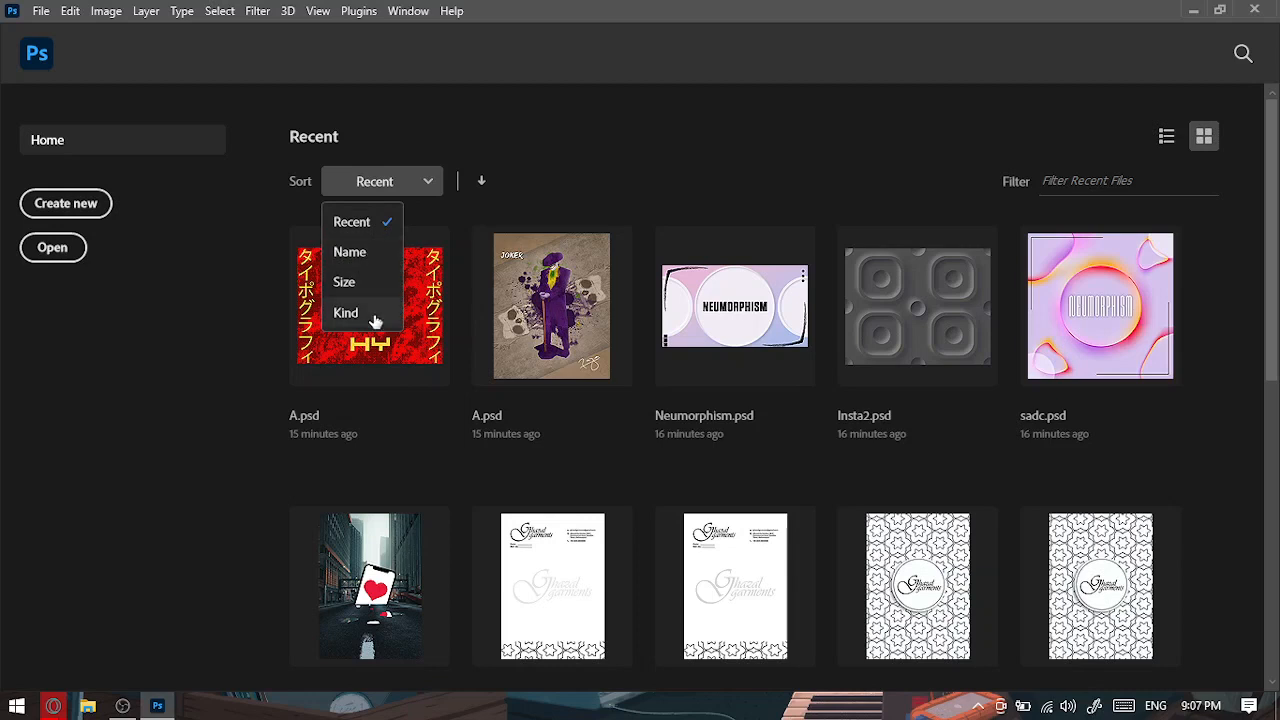
left_click(385, 224)
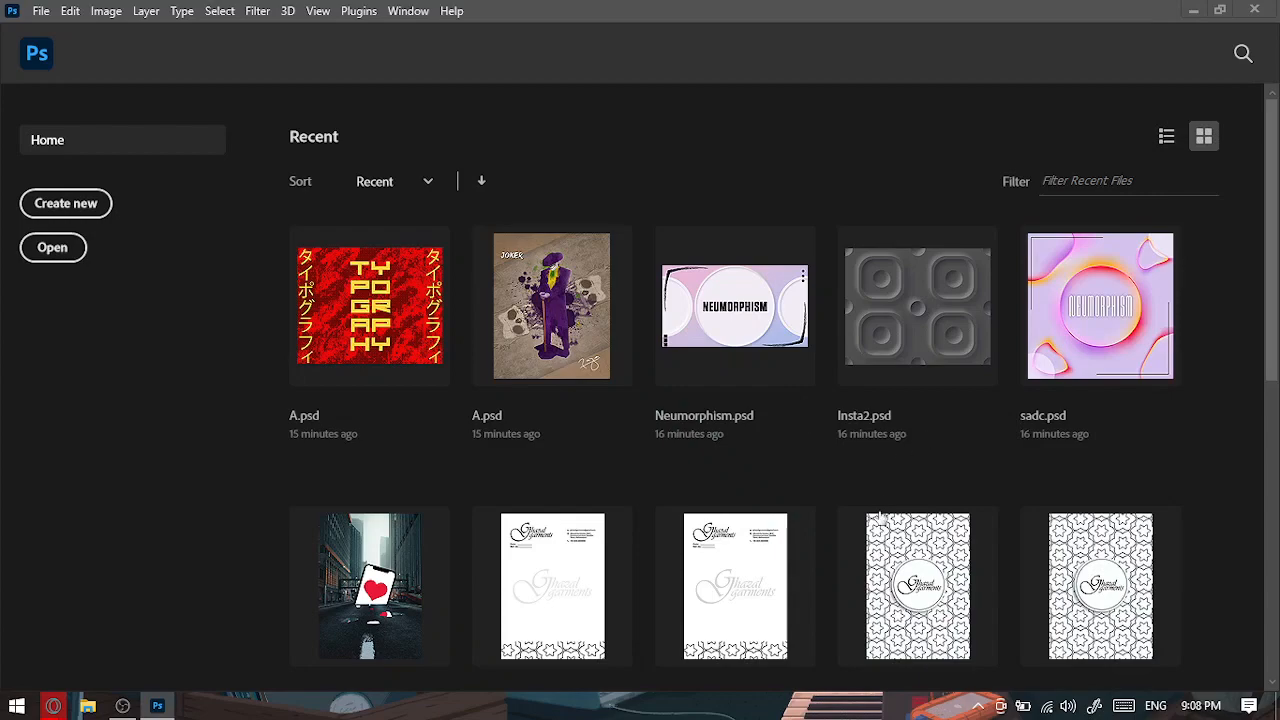
scroll(343, 337, "down", 1)
scroll(471, 394, "down", 5)
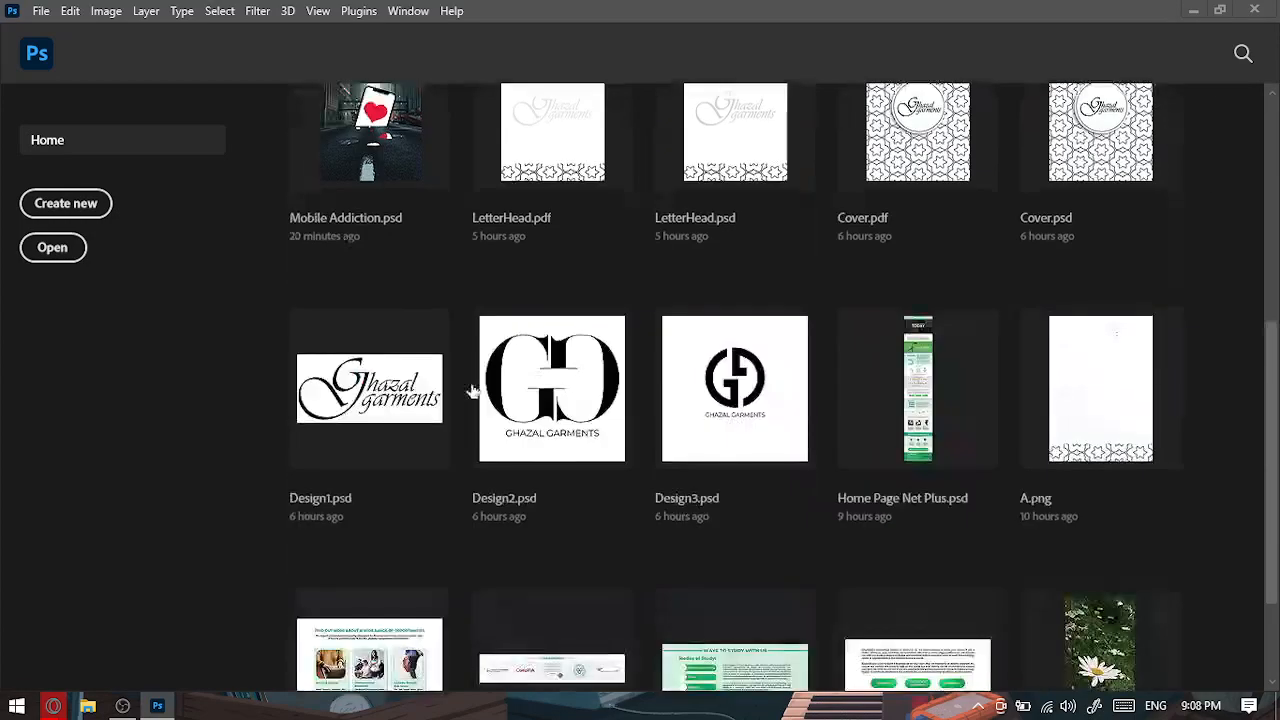
scroll(473, 391, "up", 6)
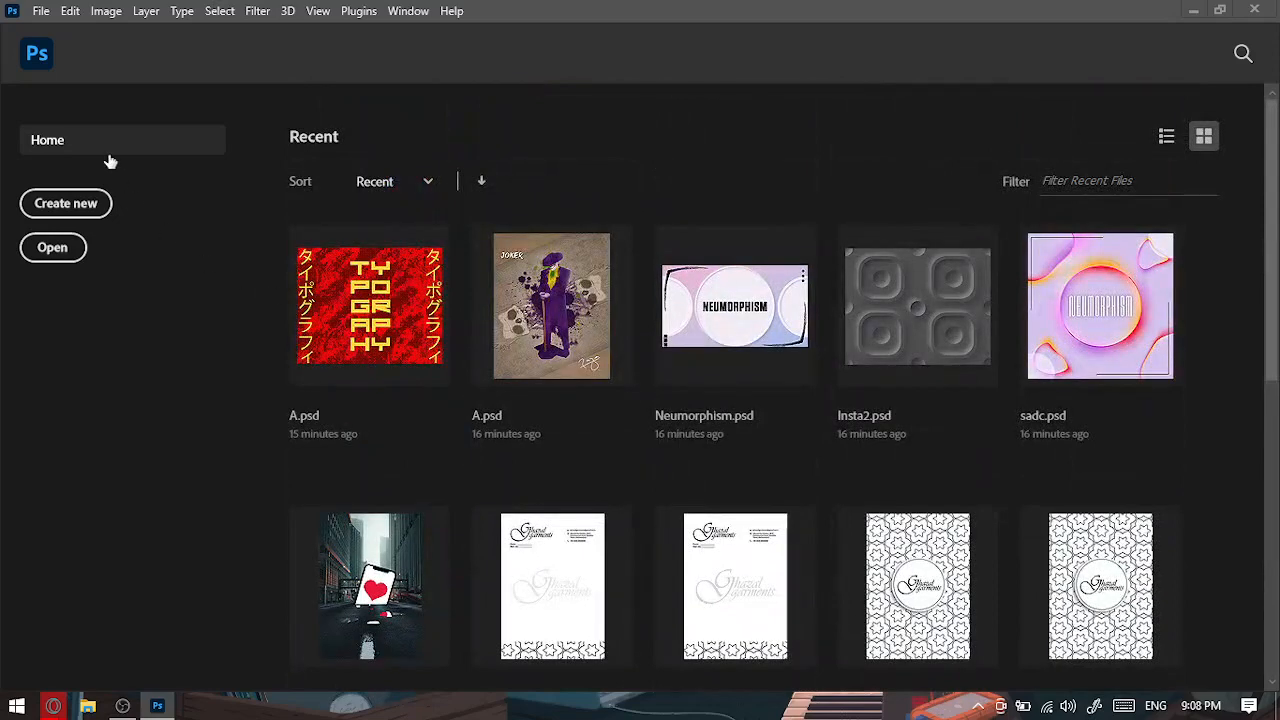
scroll(457, 463, "down", 6)
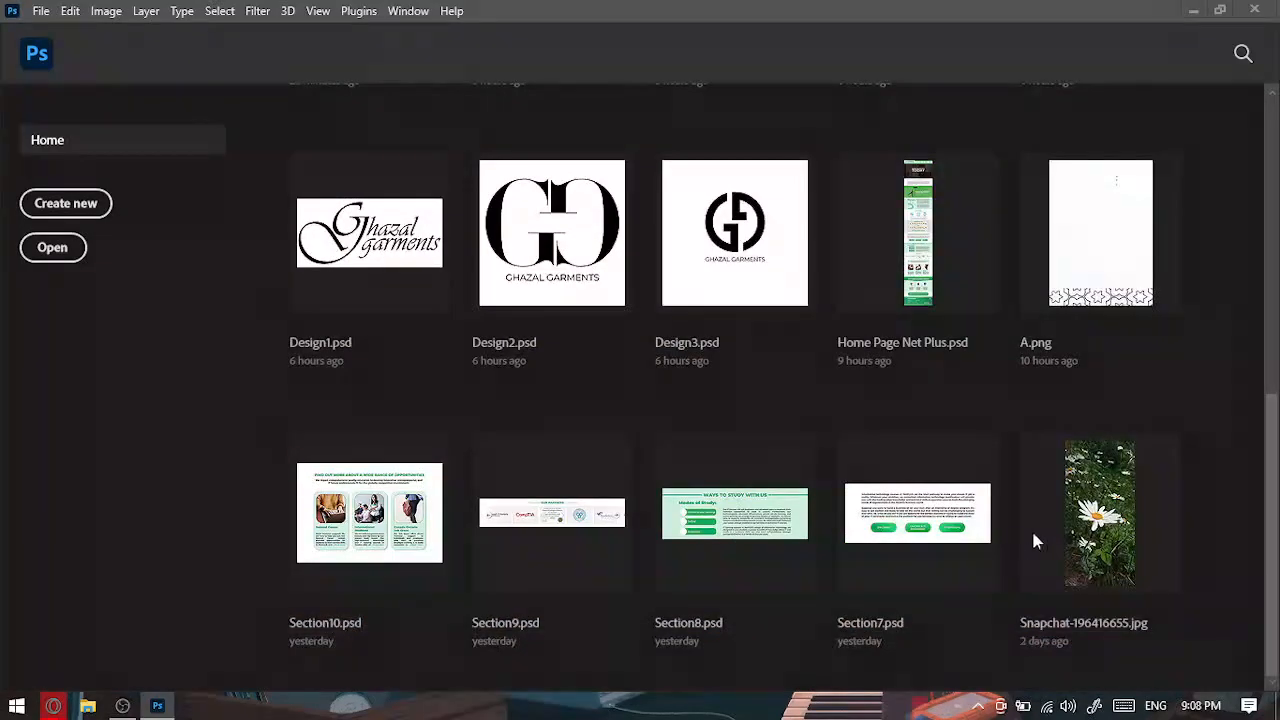
scroll(1103, 545, "up", 6)
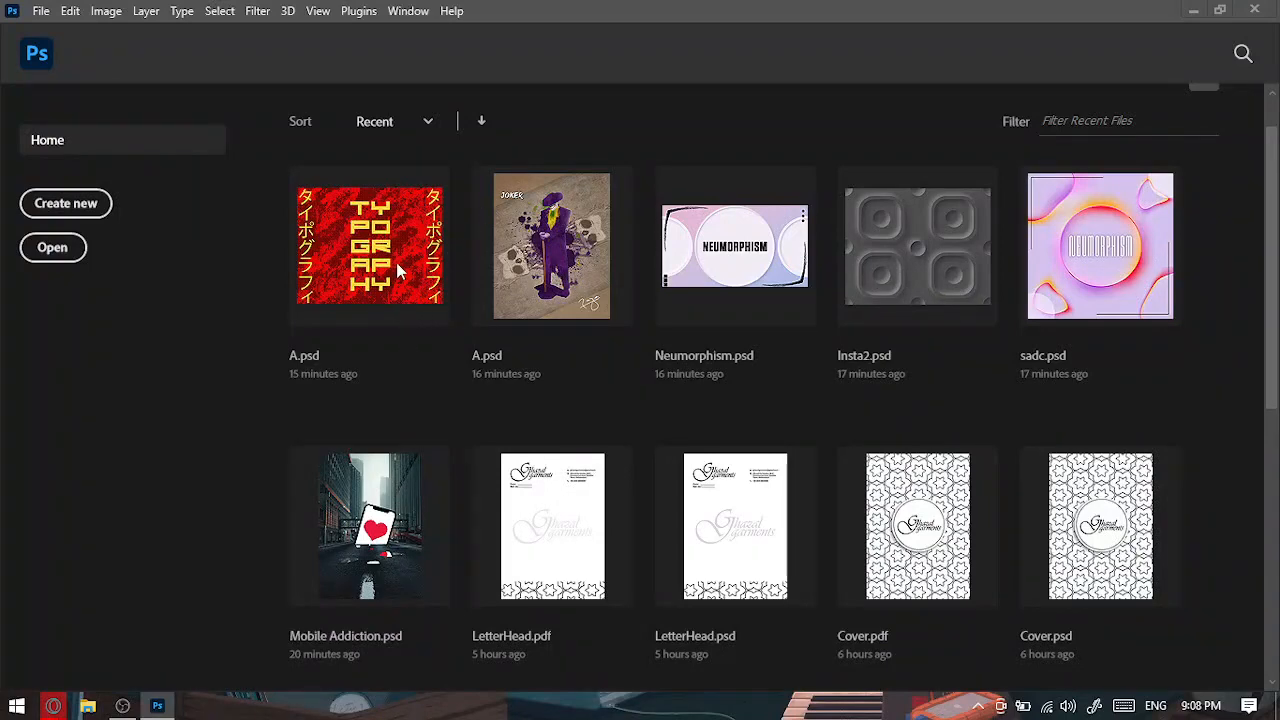
scroll(851, 460, "down", 3)
scroll(590, 508, "down", 1)
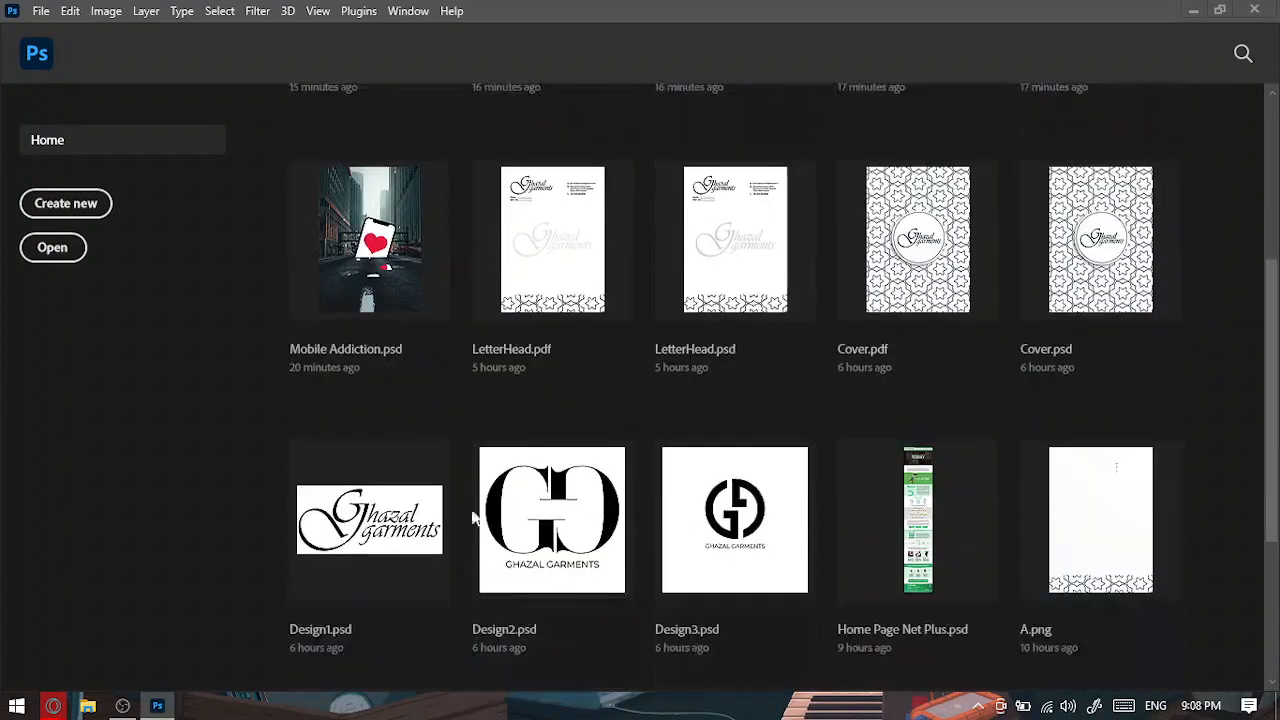
scroll(870, 553, "down", 2)
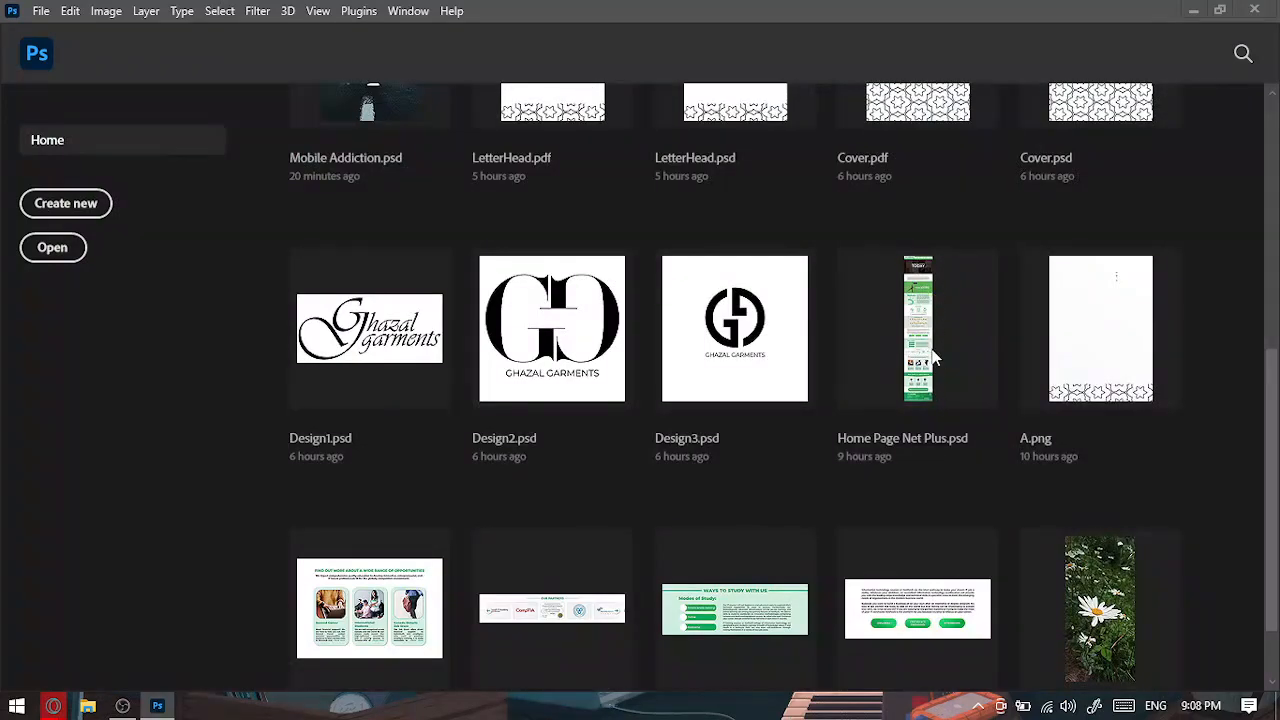
scroll(870, 425, "down", 1)
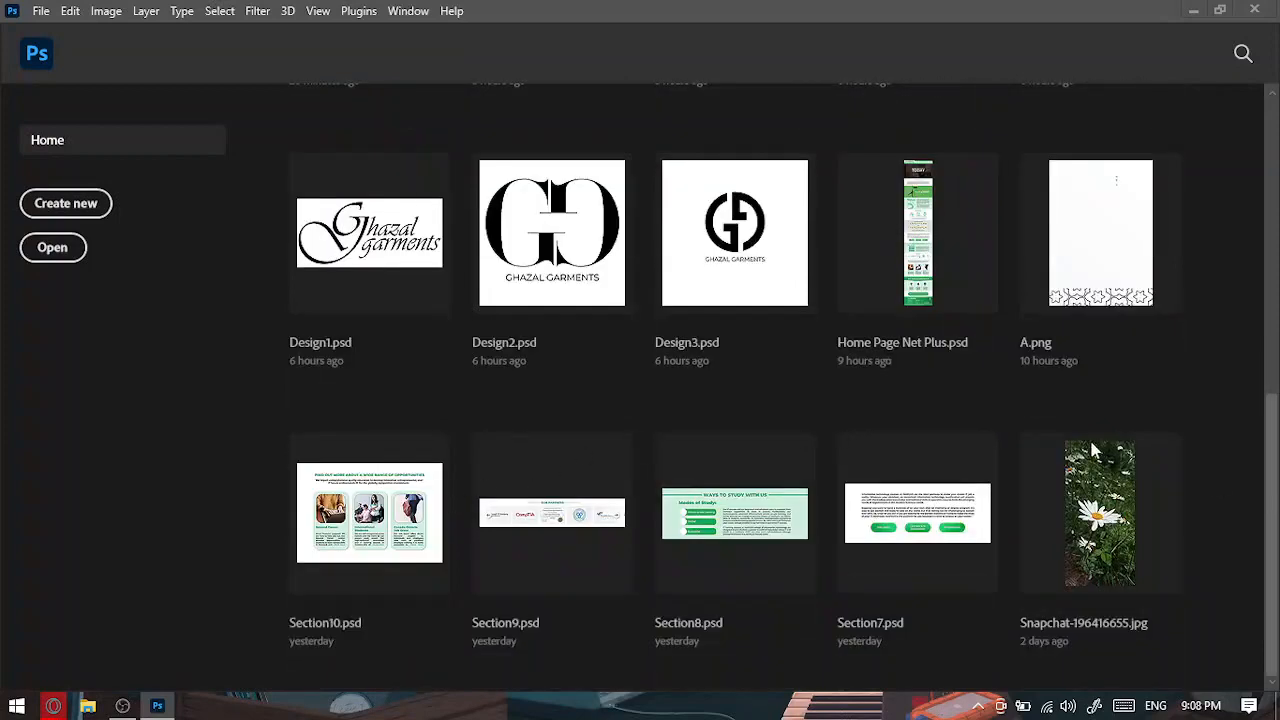
scroll(1093, 452, "up", 1)
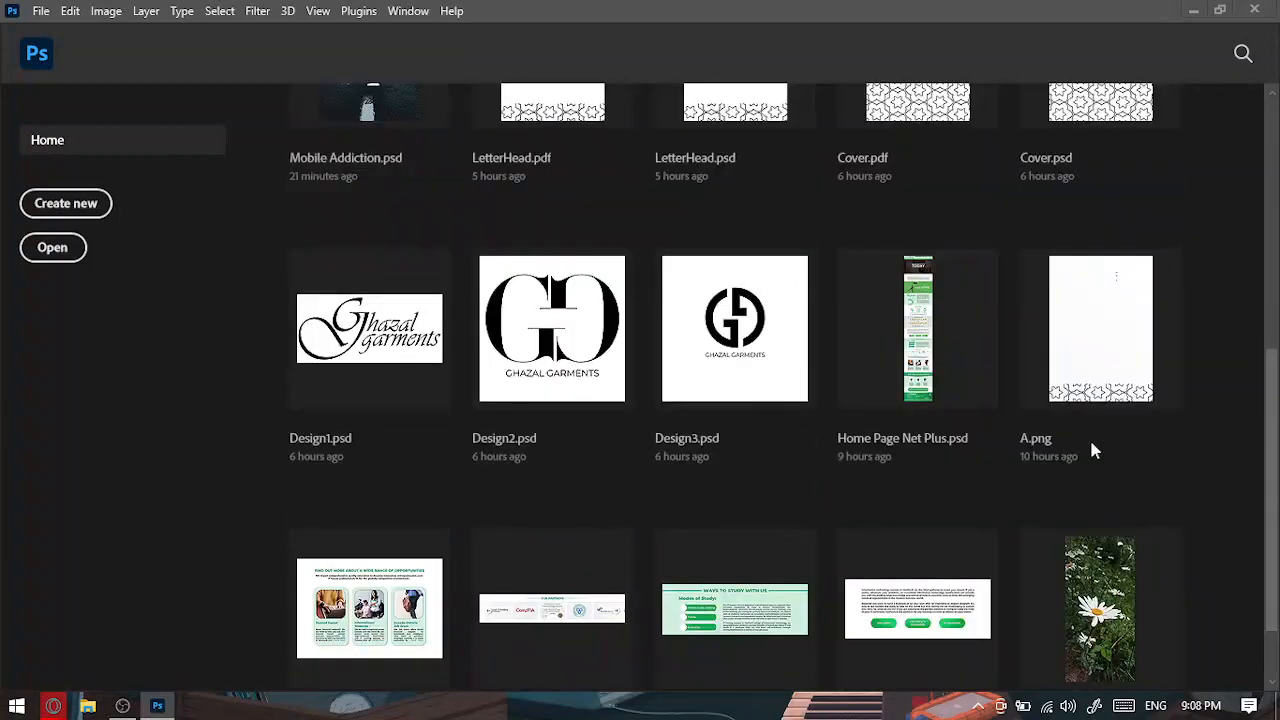
scroll(1093, 452, "down", 1)
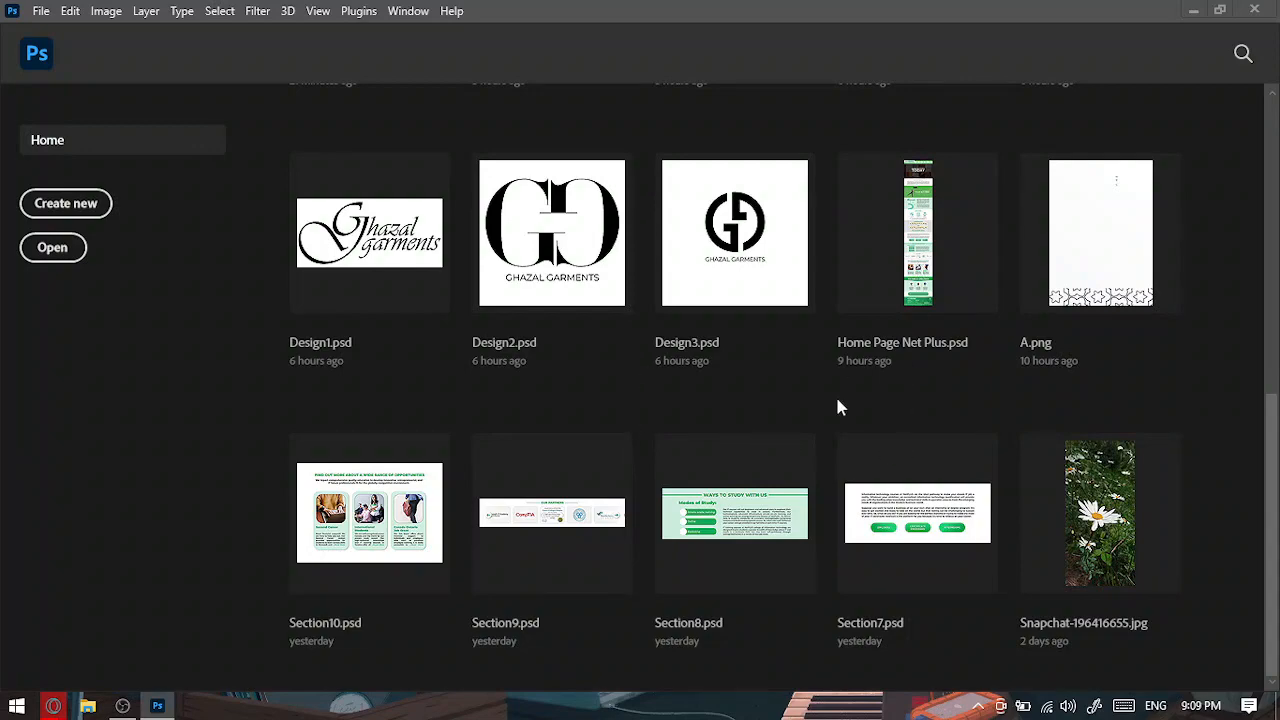
scroll(835, 394, "up", 4)
scroll(556, 447, "up", 2)
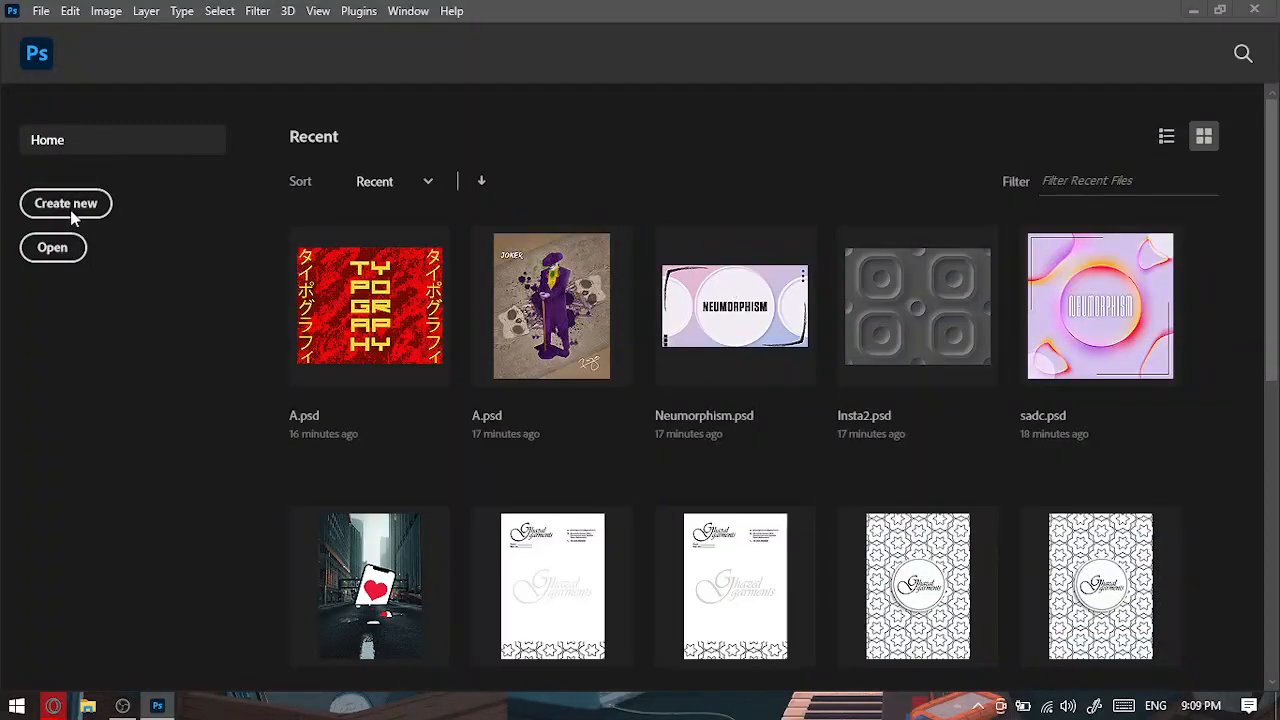
Start a new document and look through the Photo and Print presets before returning to the recent ones.
left_click(108, 213)
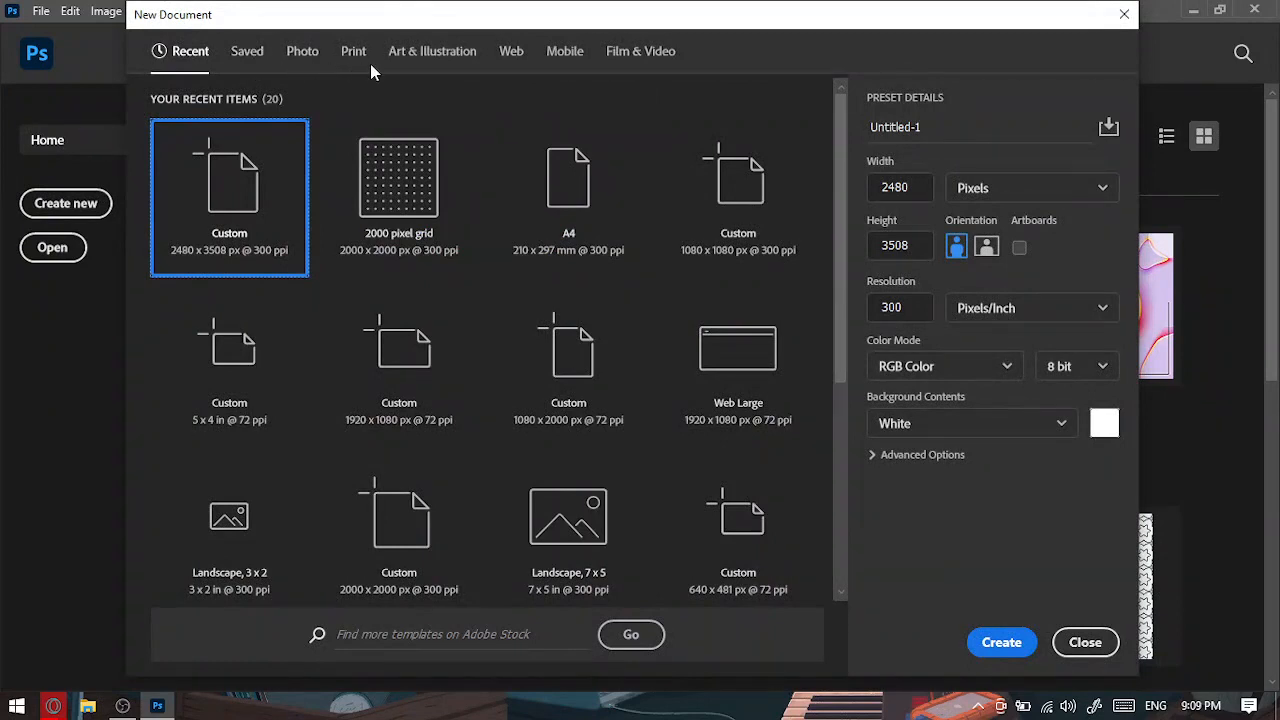
left_click(298, 54)
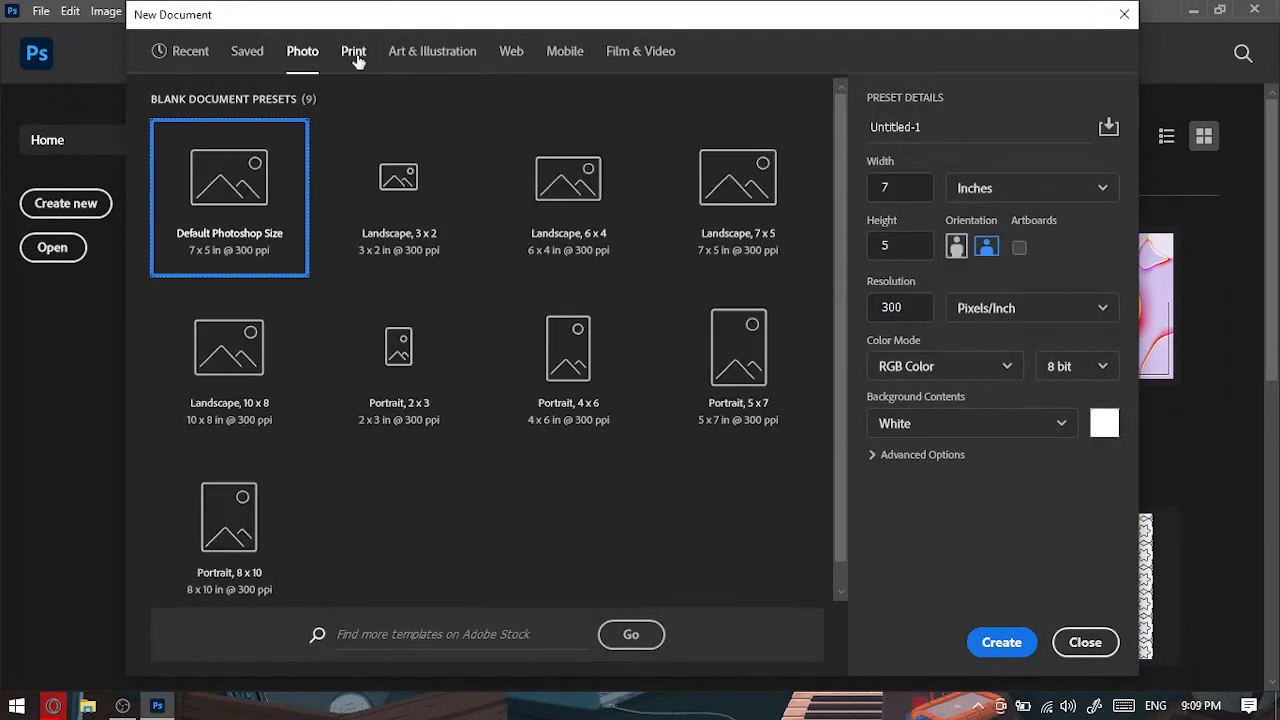
left_click(356, 58)
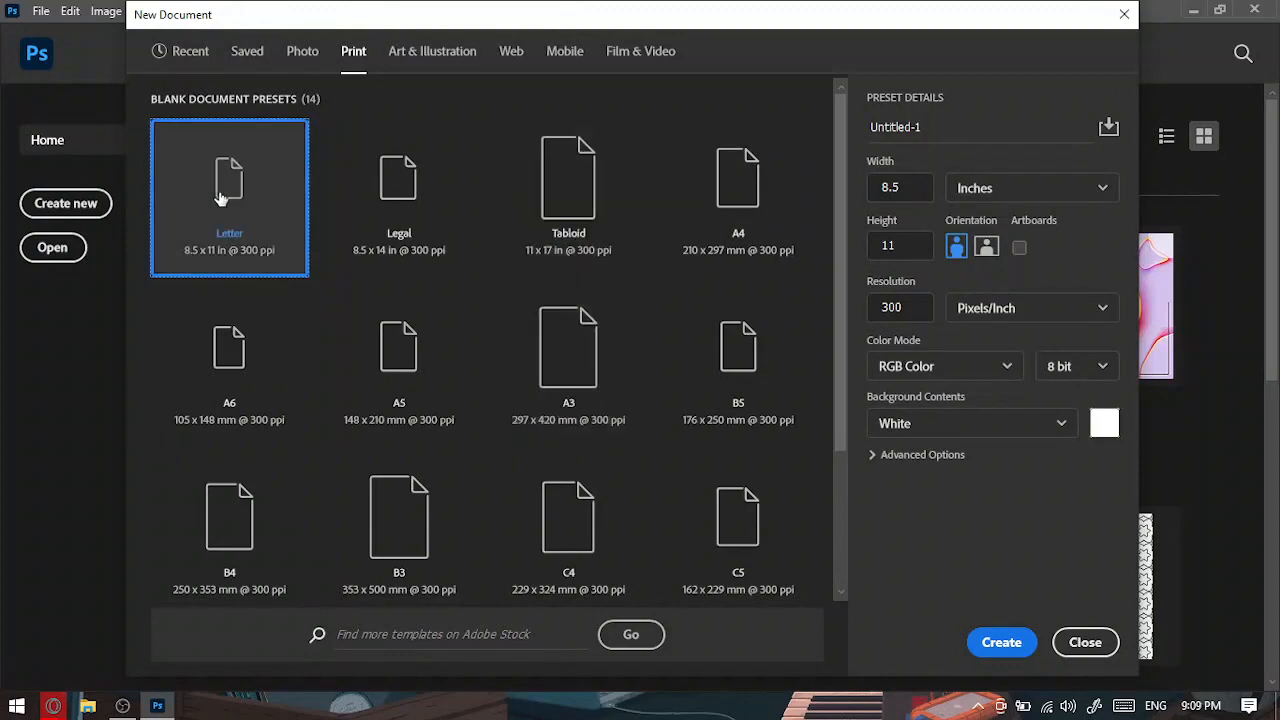
left_click(301, 55)
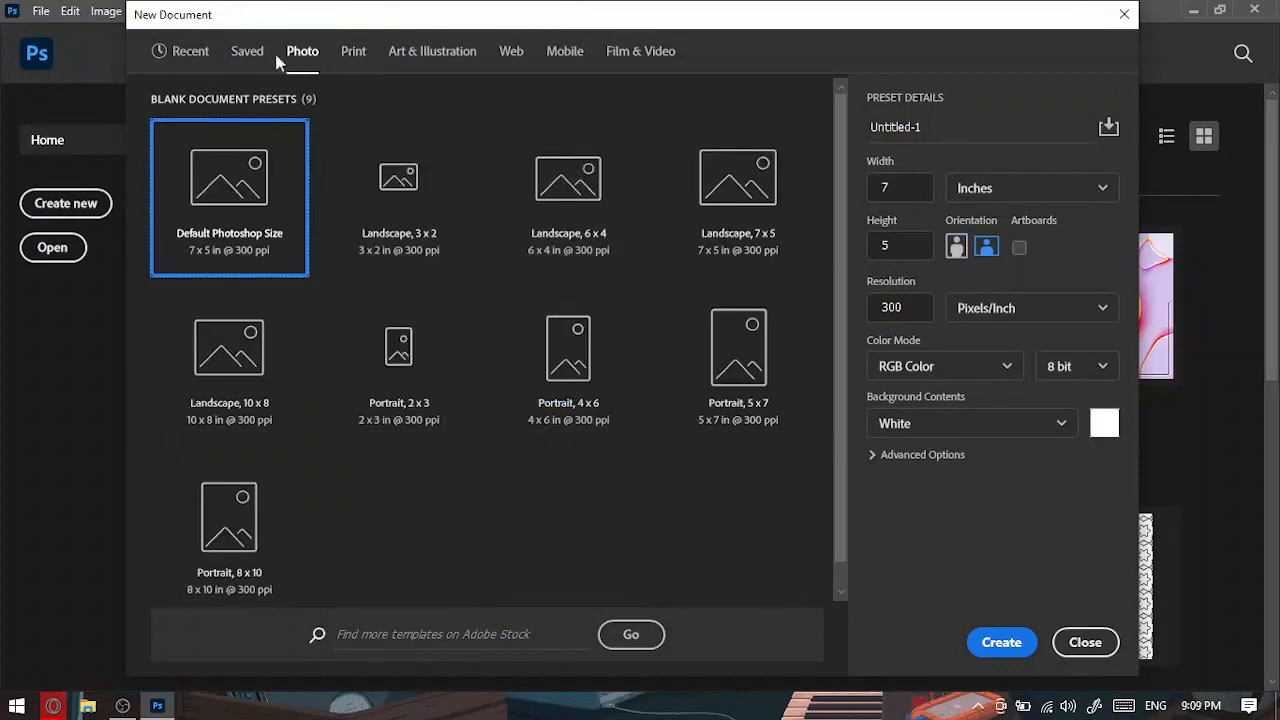
left_click(186, 52)
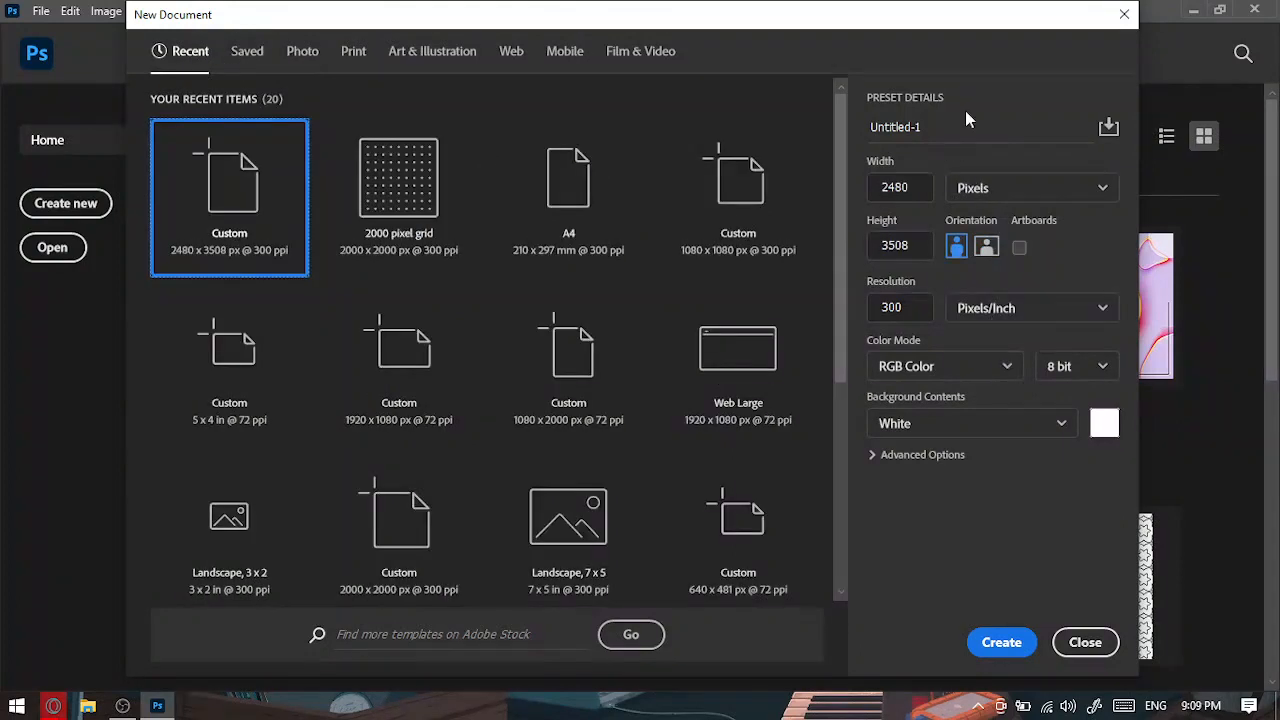
Name the new document "USF Workshop".
left_click(926, 130)
left_click(930, 127)
key("BackSpace")
key("BackSpace")
key("BackSpace")
key("BackSpace")
key("BackSpace")
key("BackSpace")
key("BackSpace")
key("BackSpace")
key("BackSpace")
key("BackSpace")
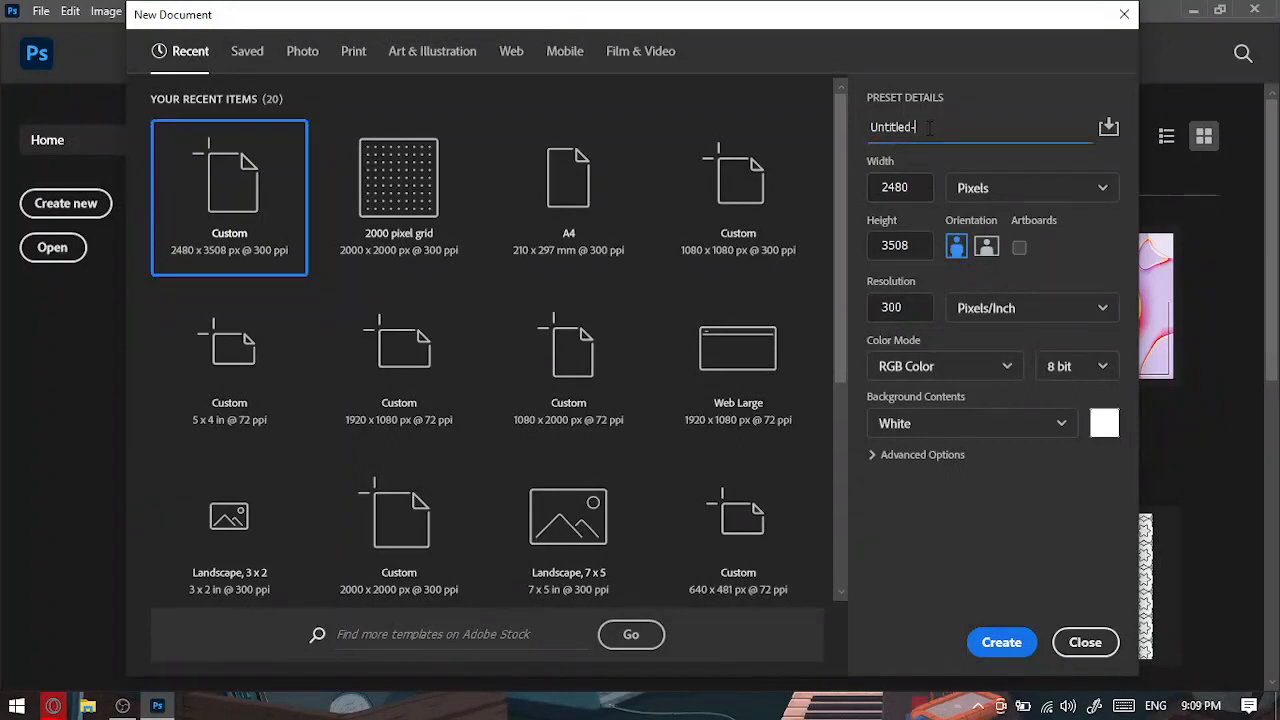
type("USF Workshop")
Review the available measurement units, keep Pixels, and set the document size to 1080 x 1080.
left_click(1056, 198)
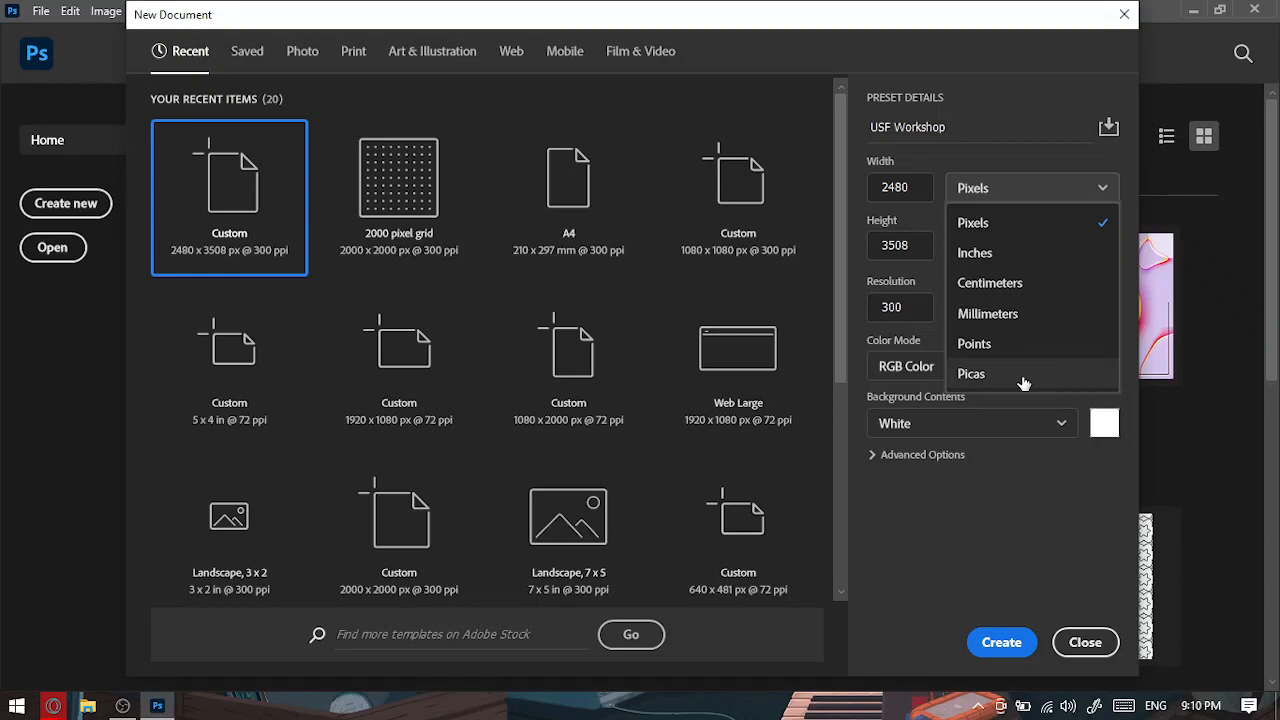
left_click(1054, 186)
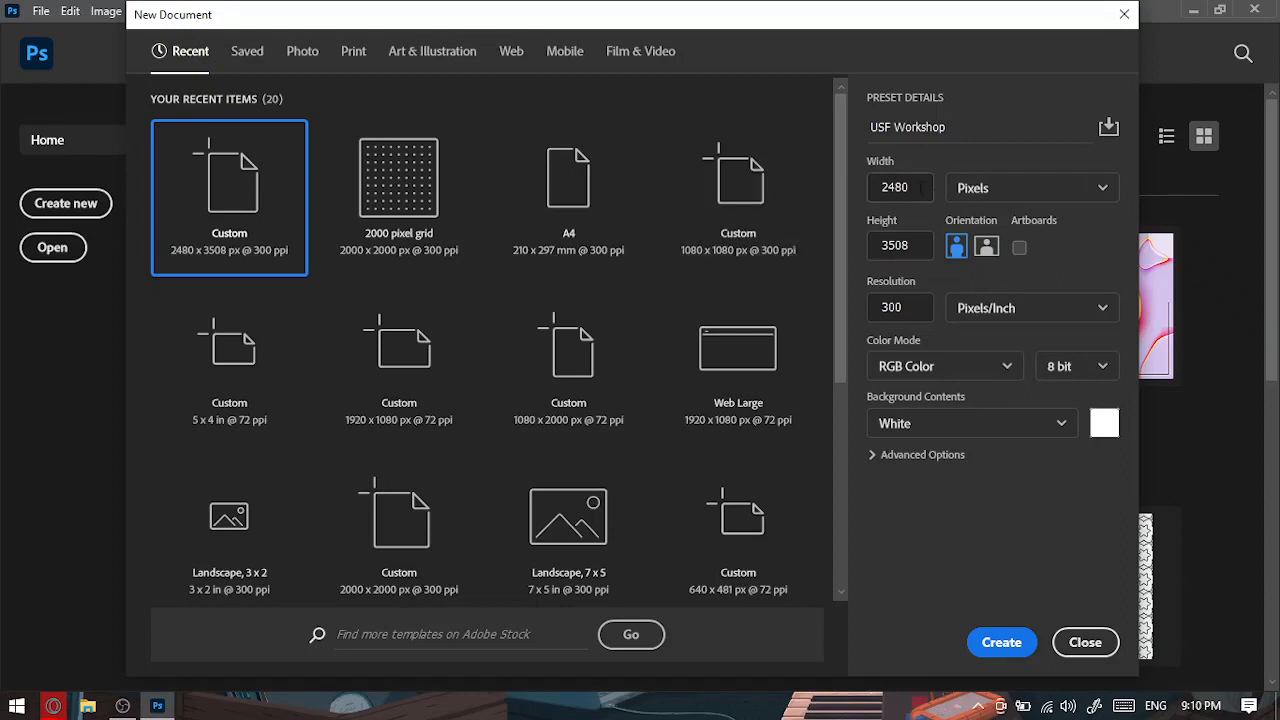
double_click(912, 188)
type("1080")
key("Tab")
type("1080")
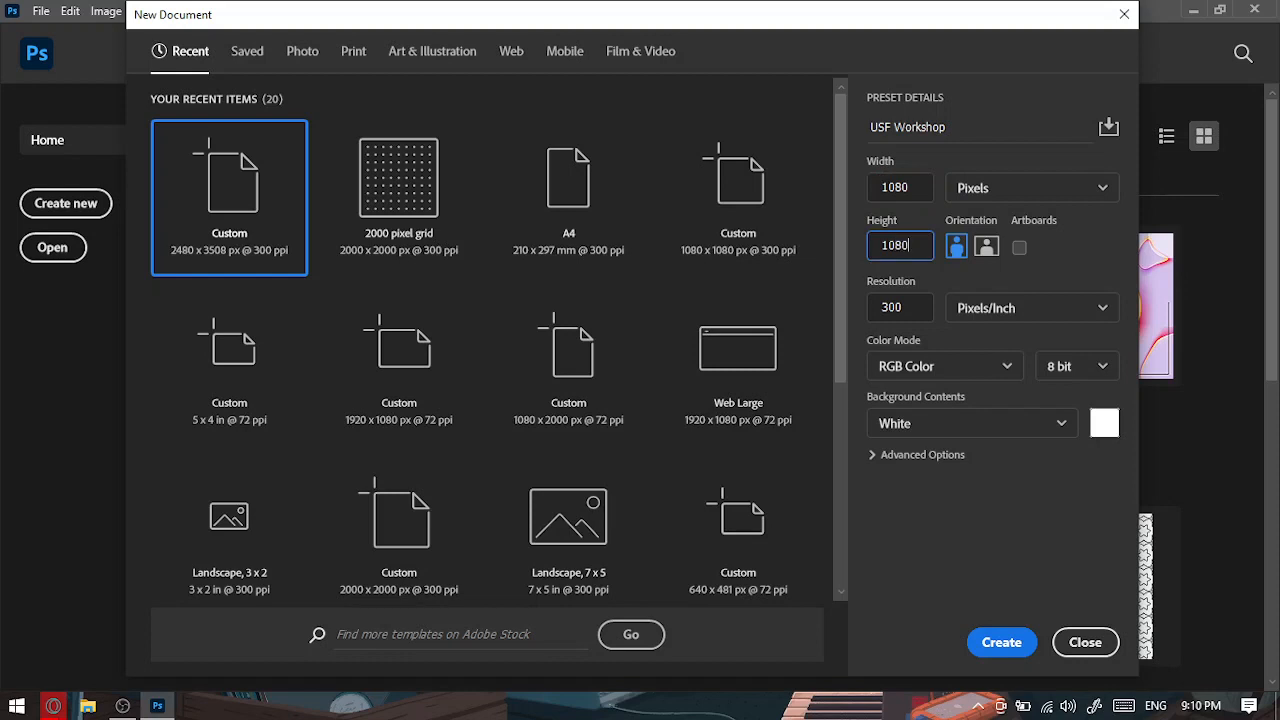
left_click(850, 328)
Set the resolution to 72 pixels per inch and show the color mode options.
left_click(1030, 310)
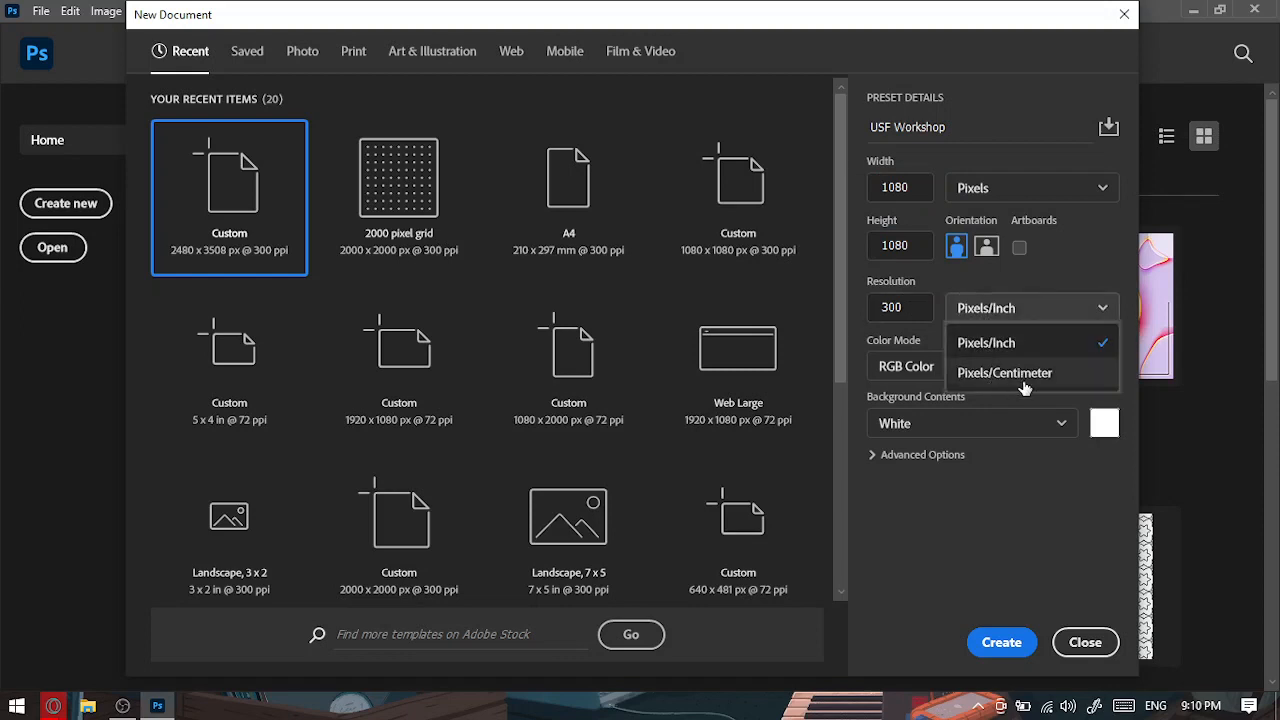
left_click(1015, 344)
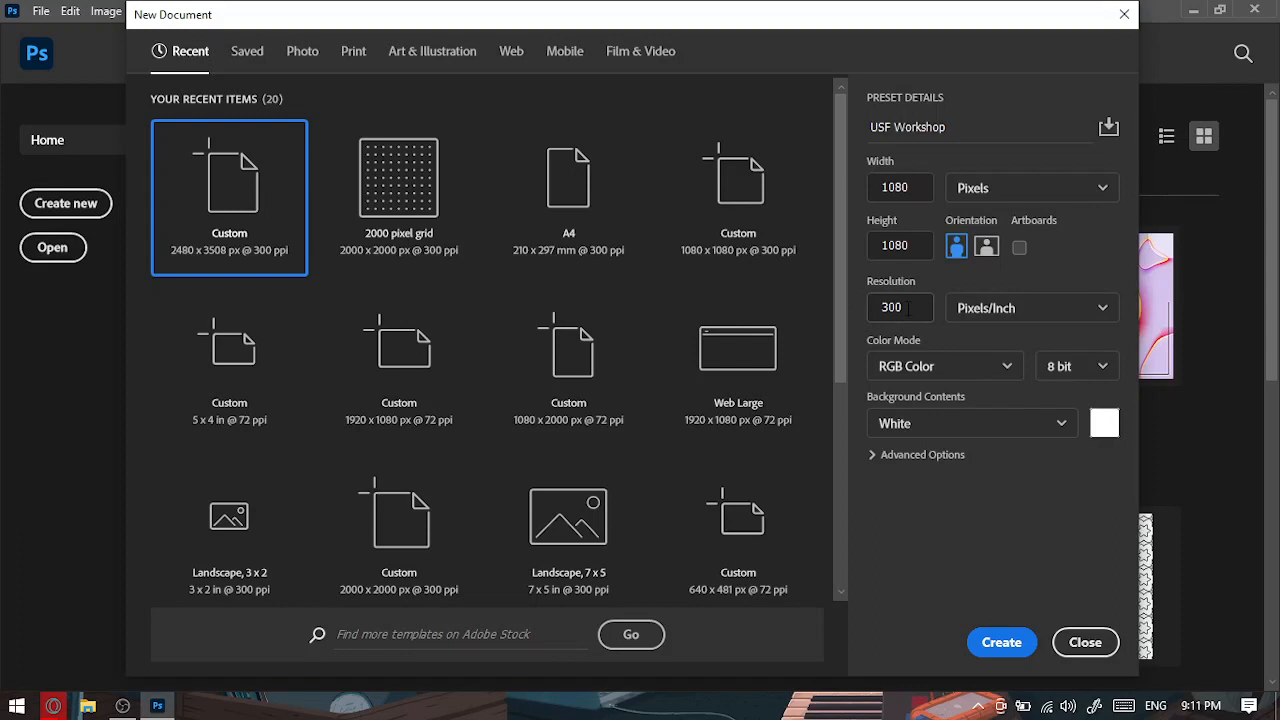
left_click_drag(908, 308, 863, 313)
type("330")
left_click_drag(919, 312, 853, 325)
type("72")
left_click(937, 342)
left_click(985, 365)
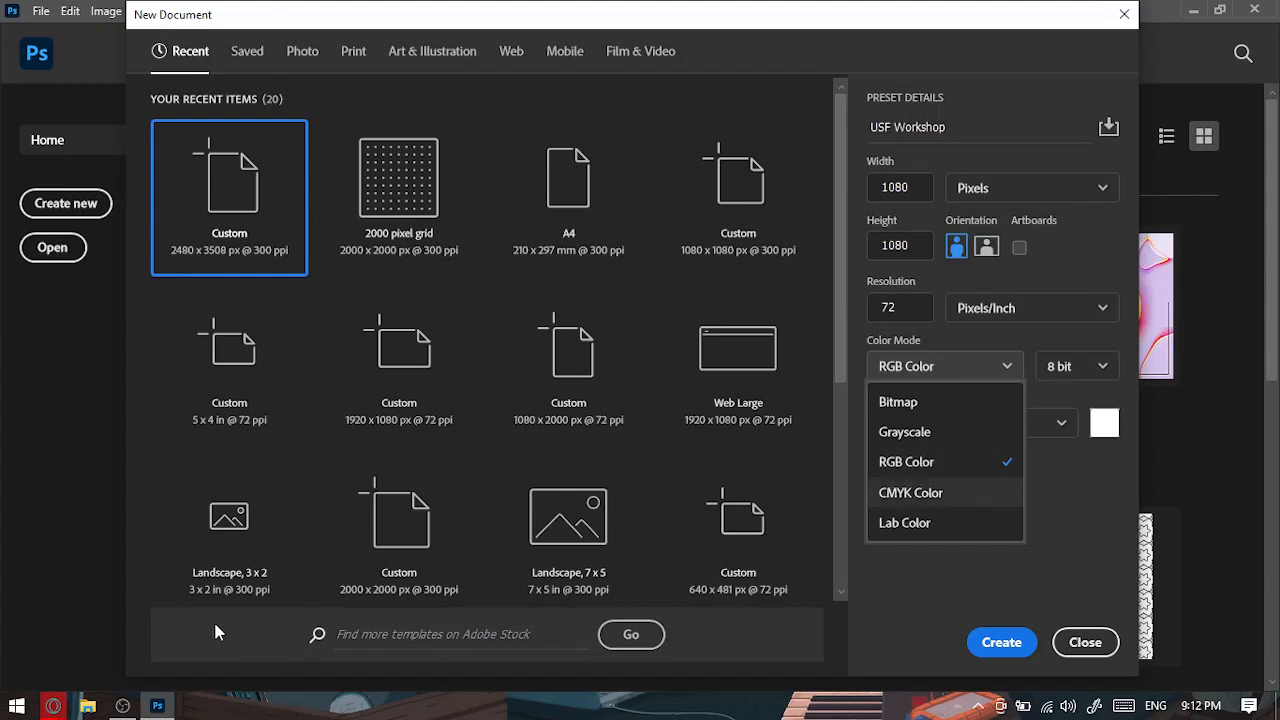
Switch to the Google Meet call in Opera, read the in-call messages, and return to Photoshop.
left_click(53, 706)
left_click(161, 632)
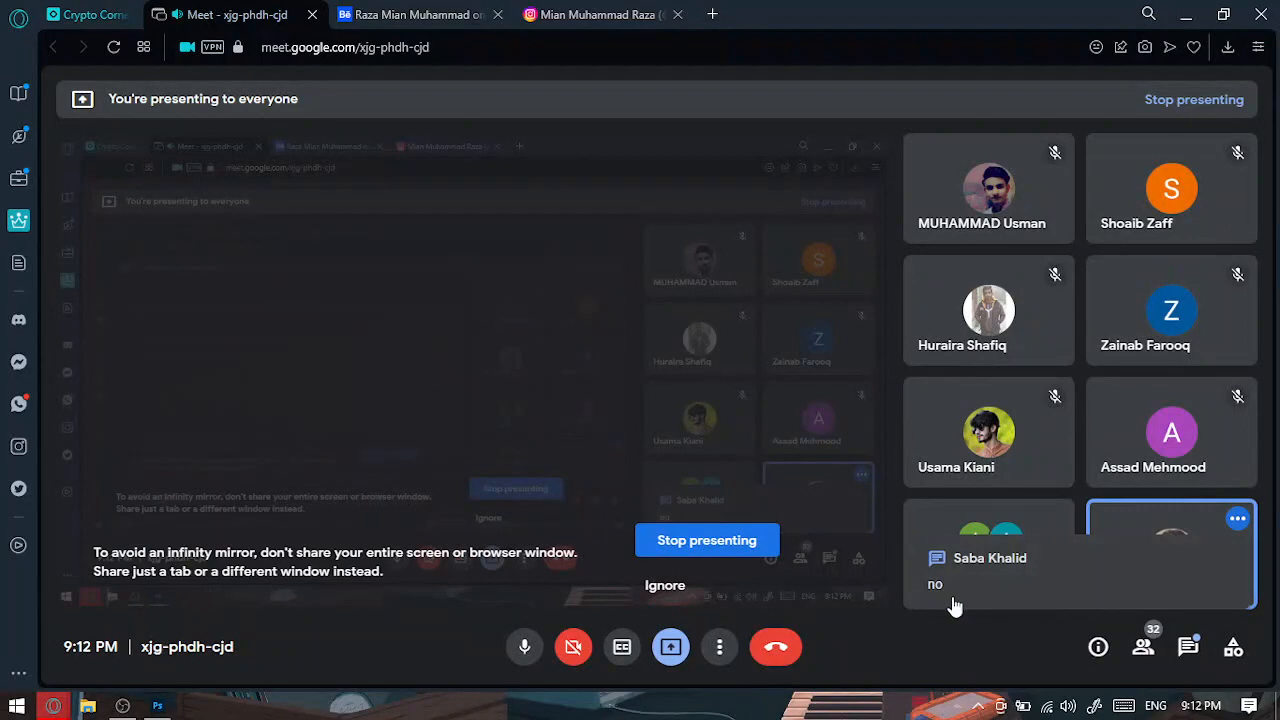
left_click(1188, 647)
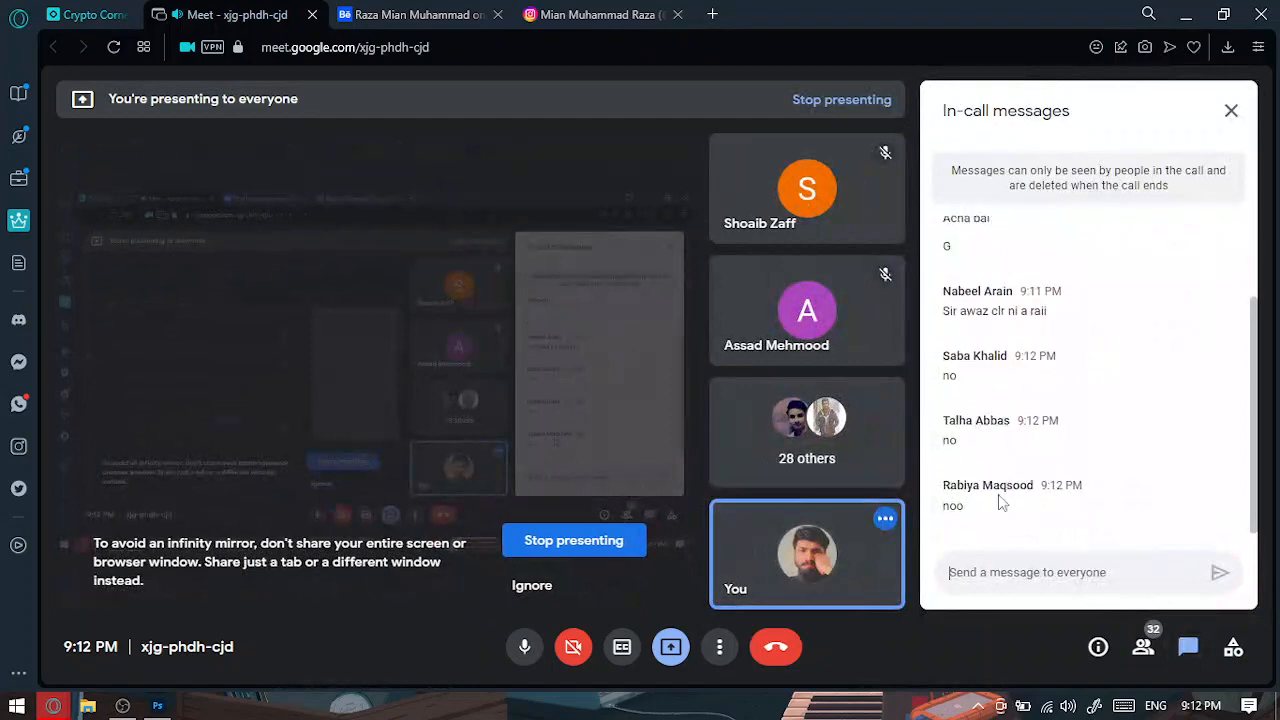
left_click(1231, 110)
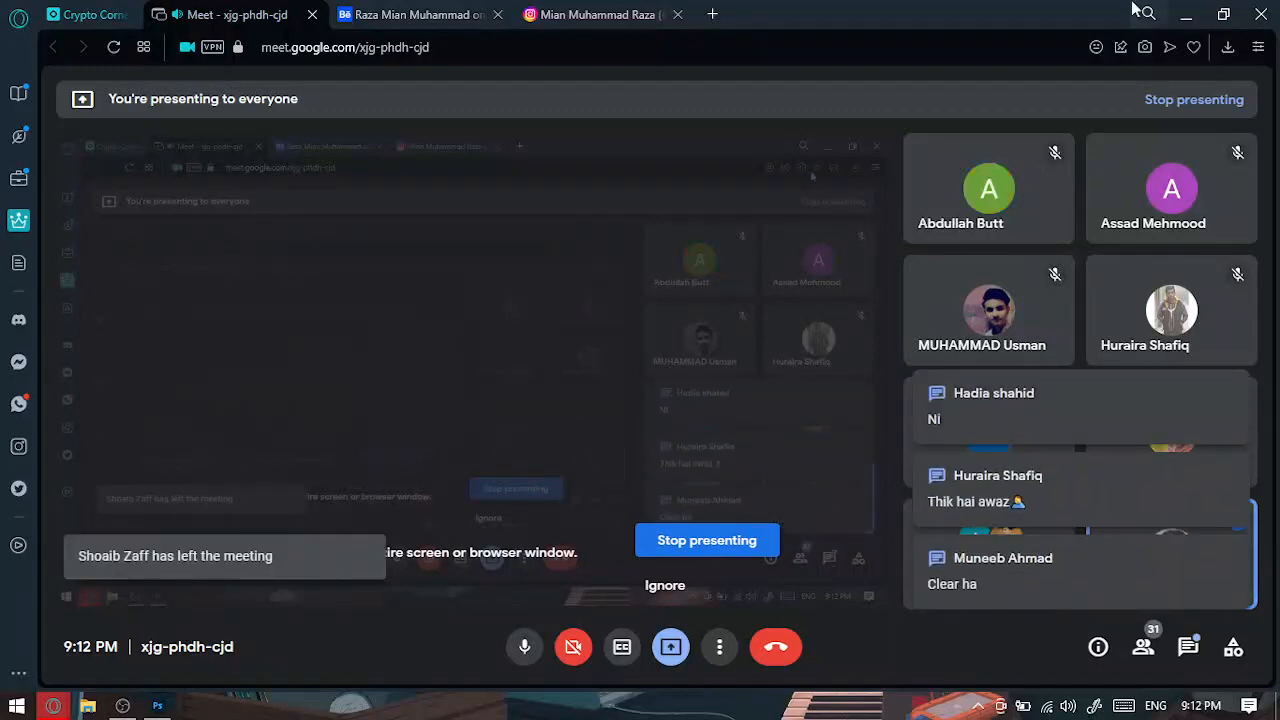
left_click(1185, 14)
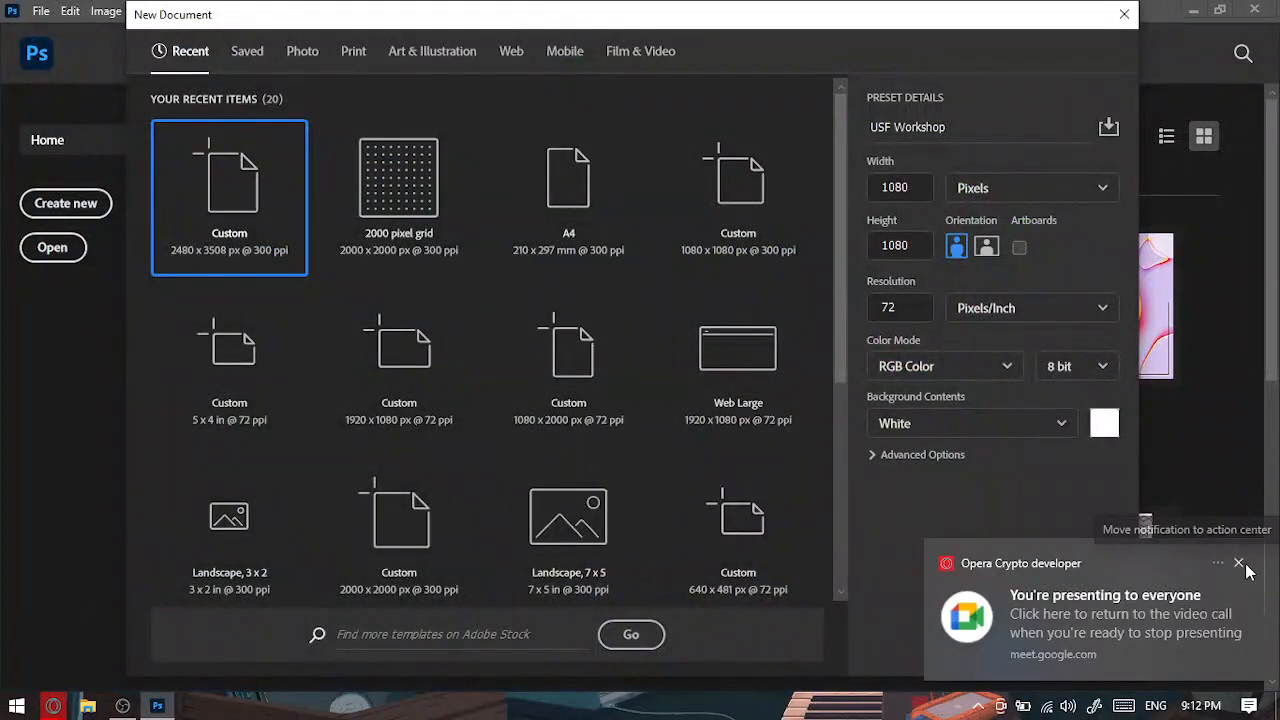
left_click(1239, 561)
Review the color modes, keeping RGB Color, and choose a bit depth of 8 bit.
left_click(983, 368)
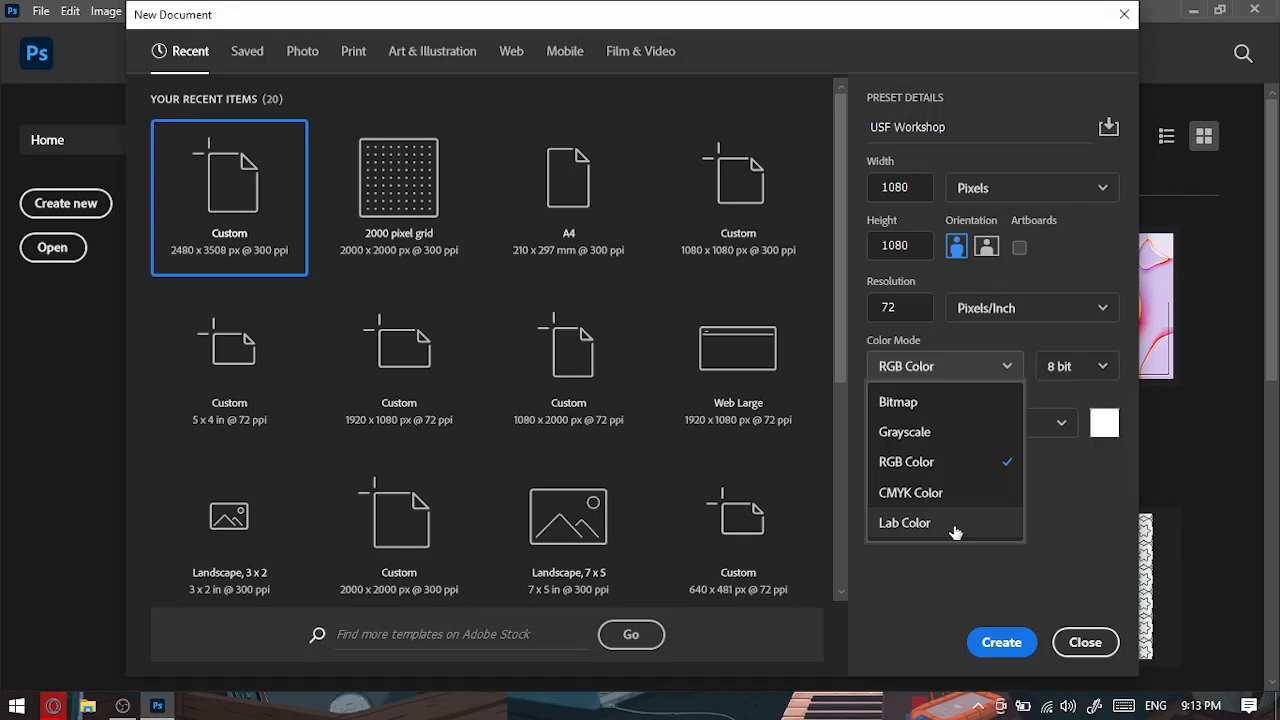
left_click(1095, 378)
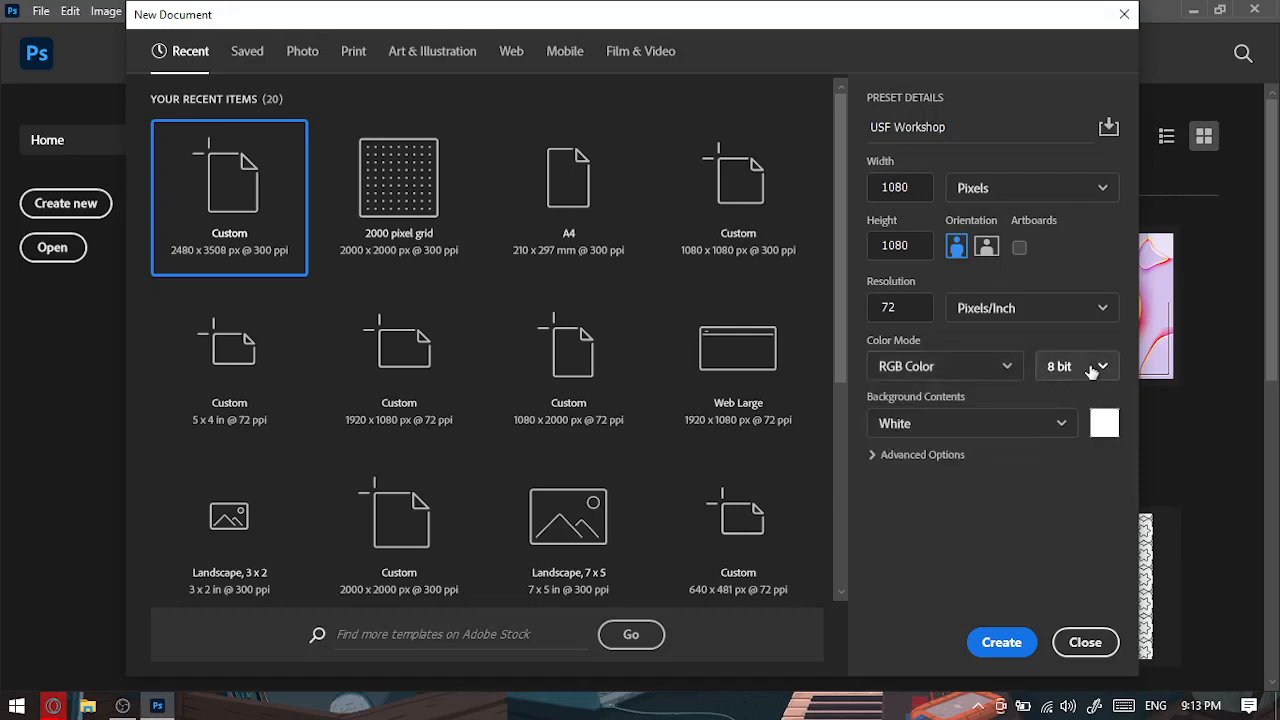
left_click(1092, 370)
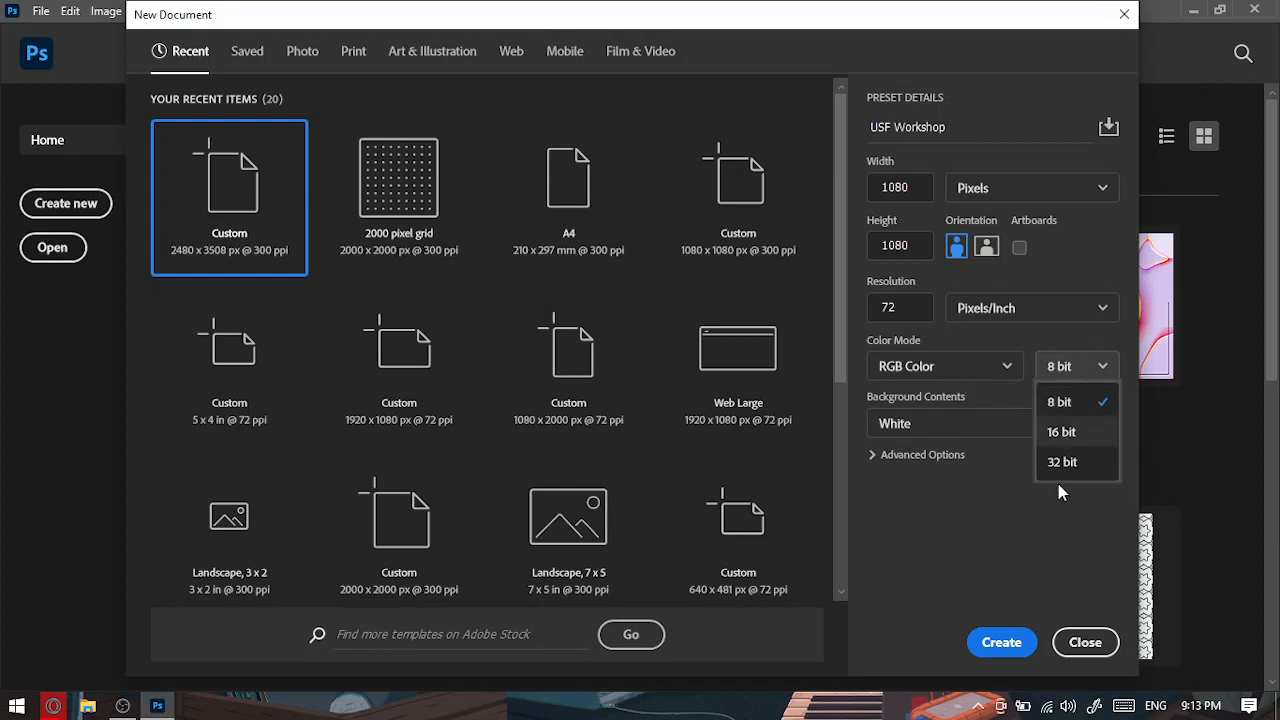
left_click(1062, 403)
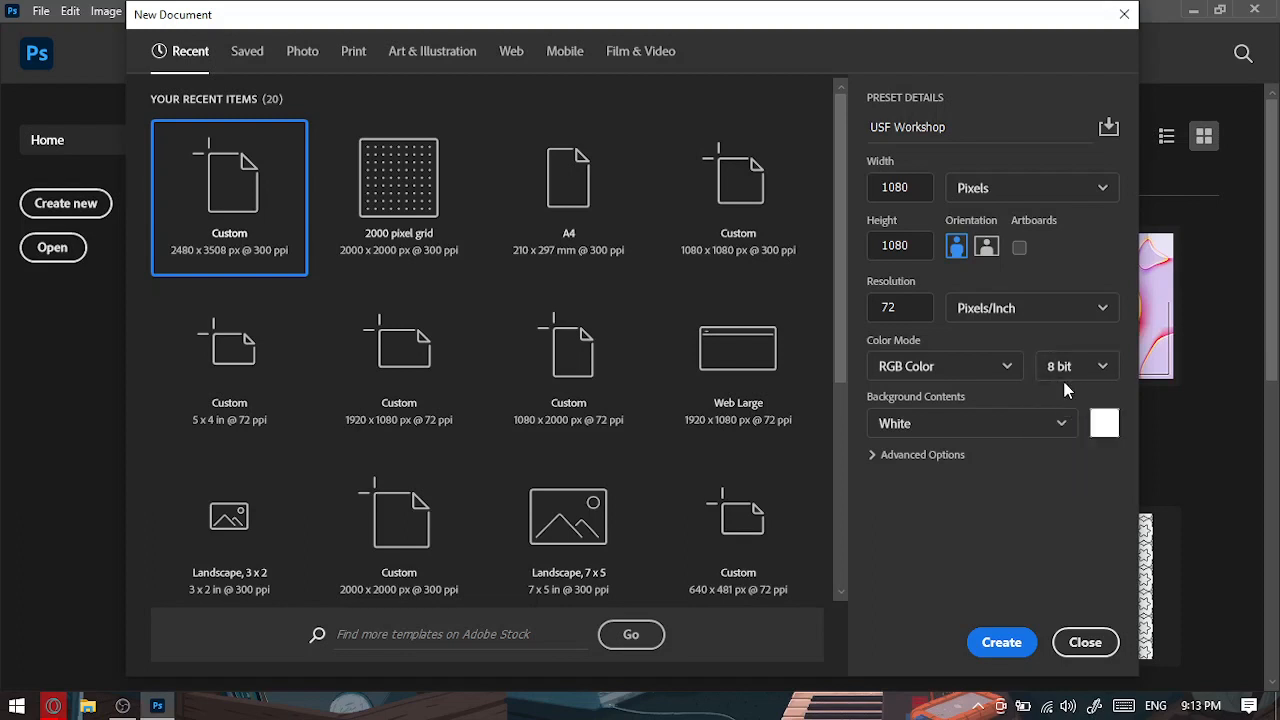
Pick white as a custom background color for the new document in the color picker.
left_click(1105, 424)
left_click(970, 291)
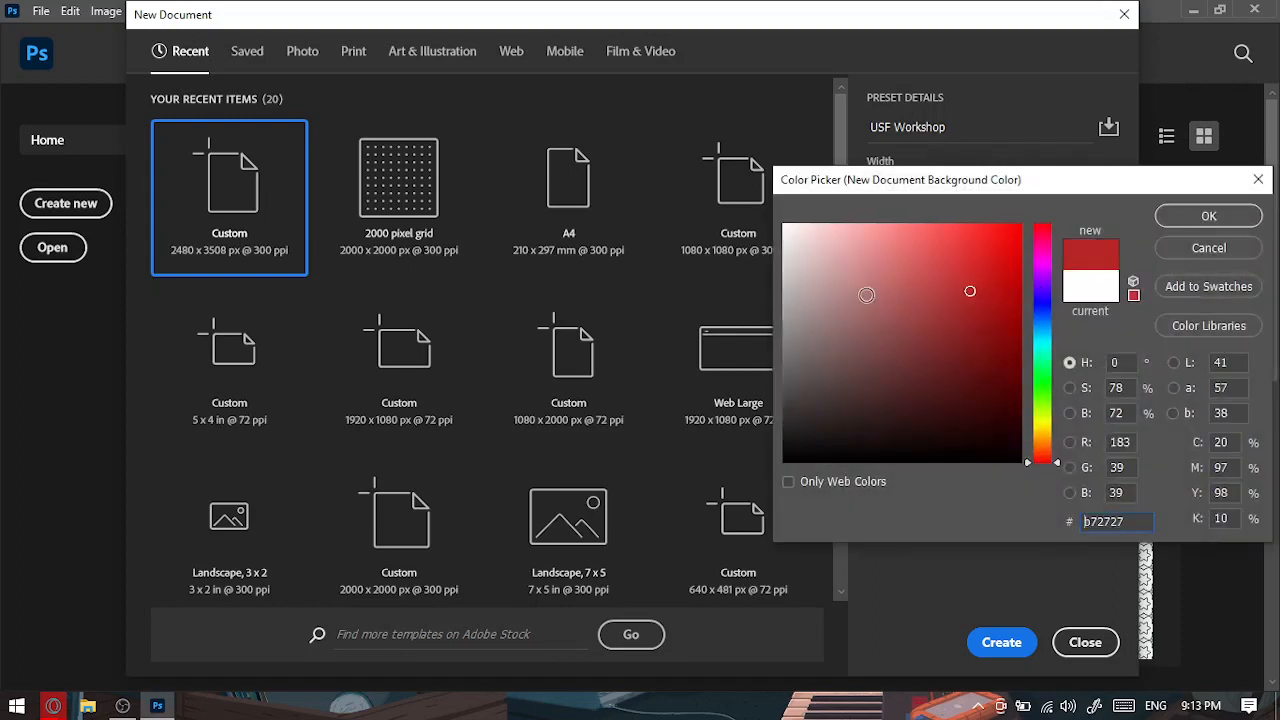
left_click_drag(866, 295, 657, 173)
left_click(1208, 216)
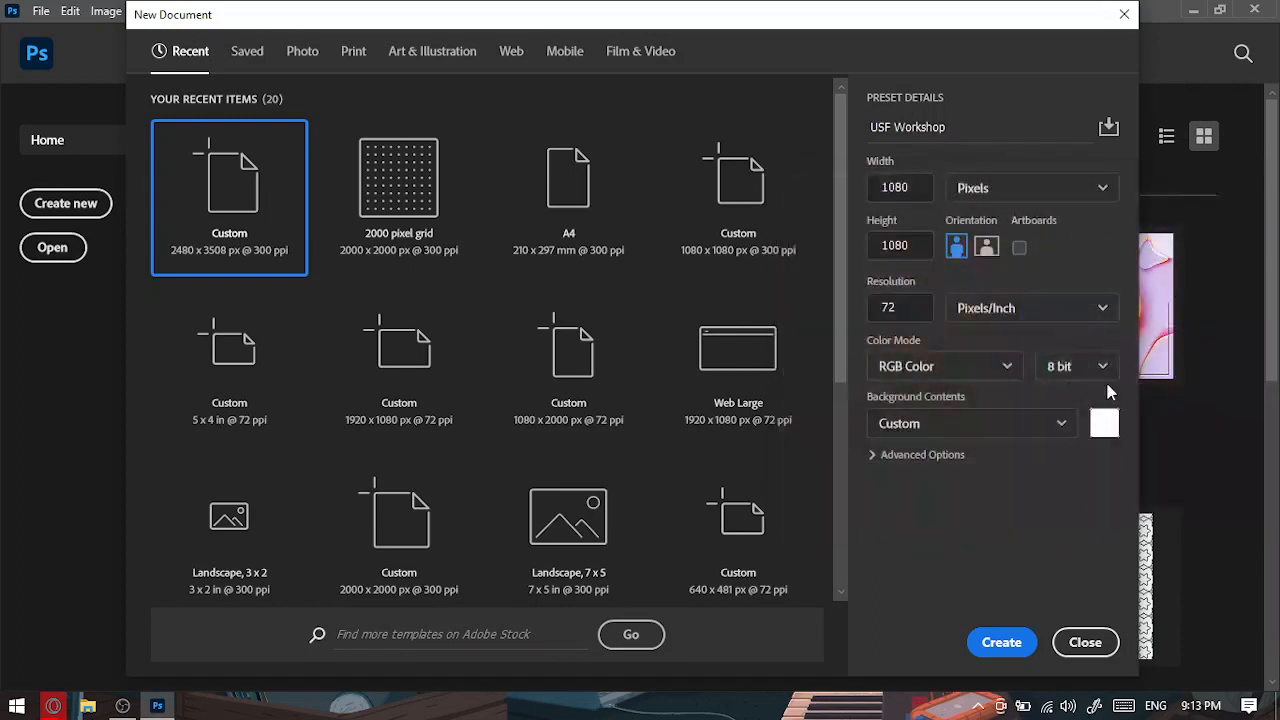
Try Transparent for the background contents and return the setting to White.
left_click(1040, 422)
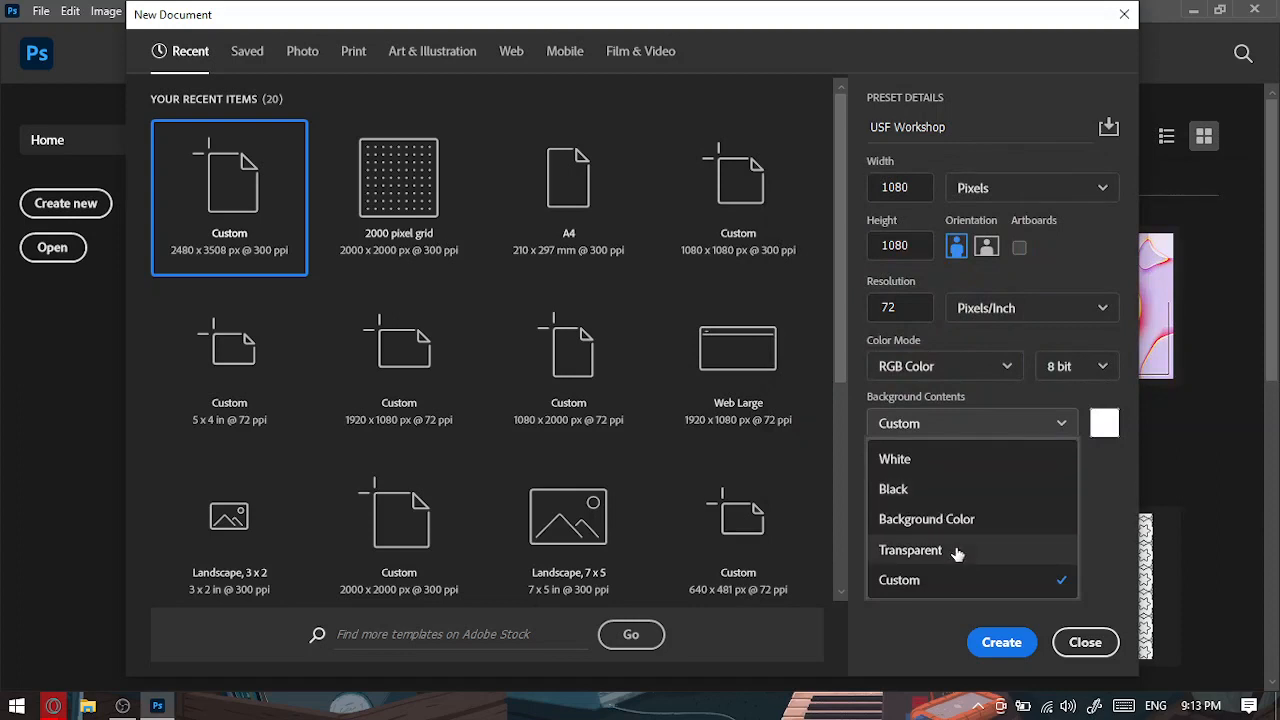
left_click(955, 551)
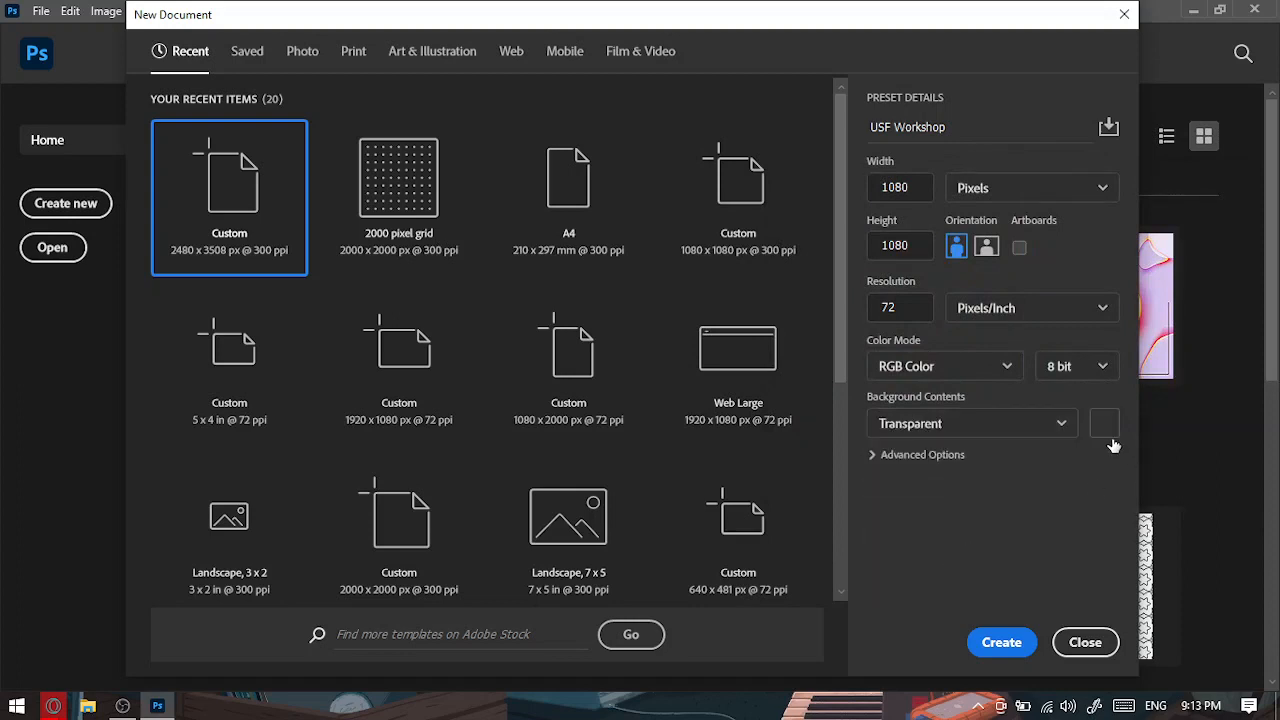
left_click(1064, 428)
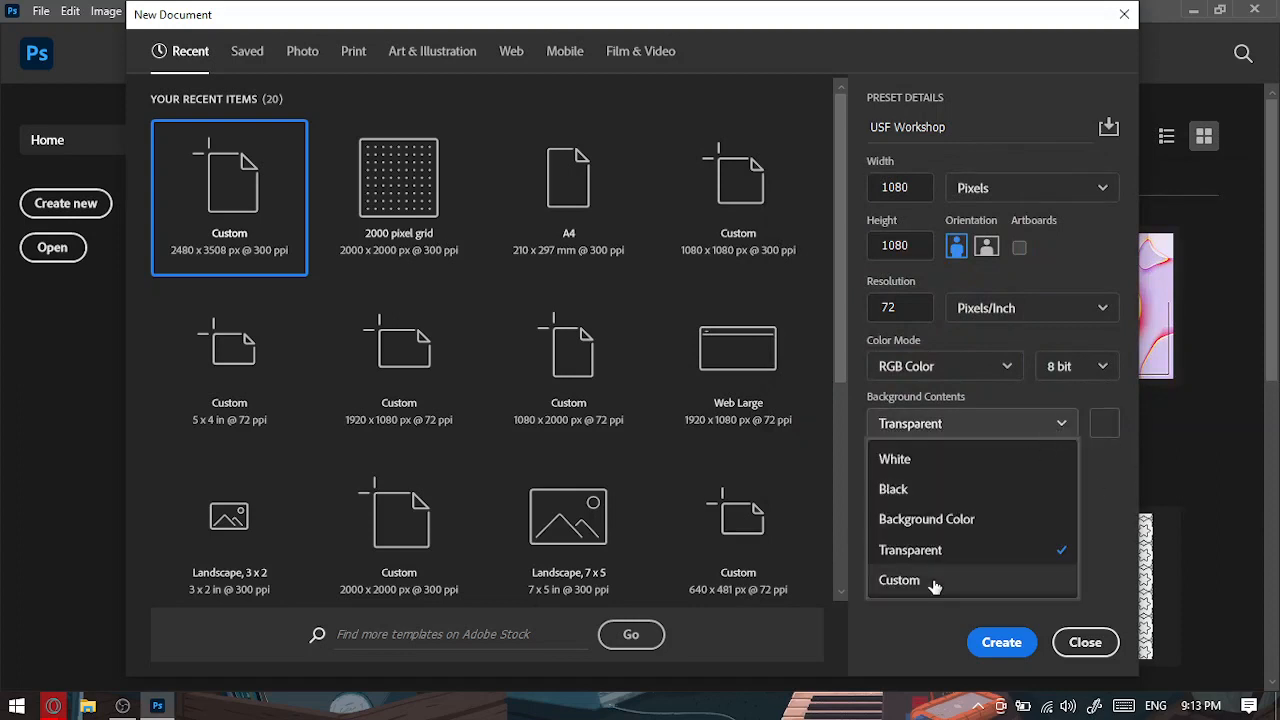
left_click(880, 464)
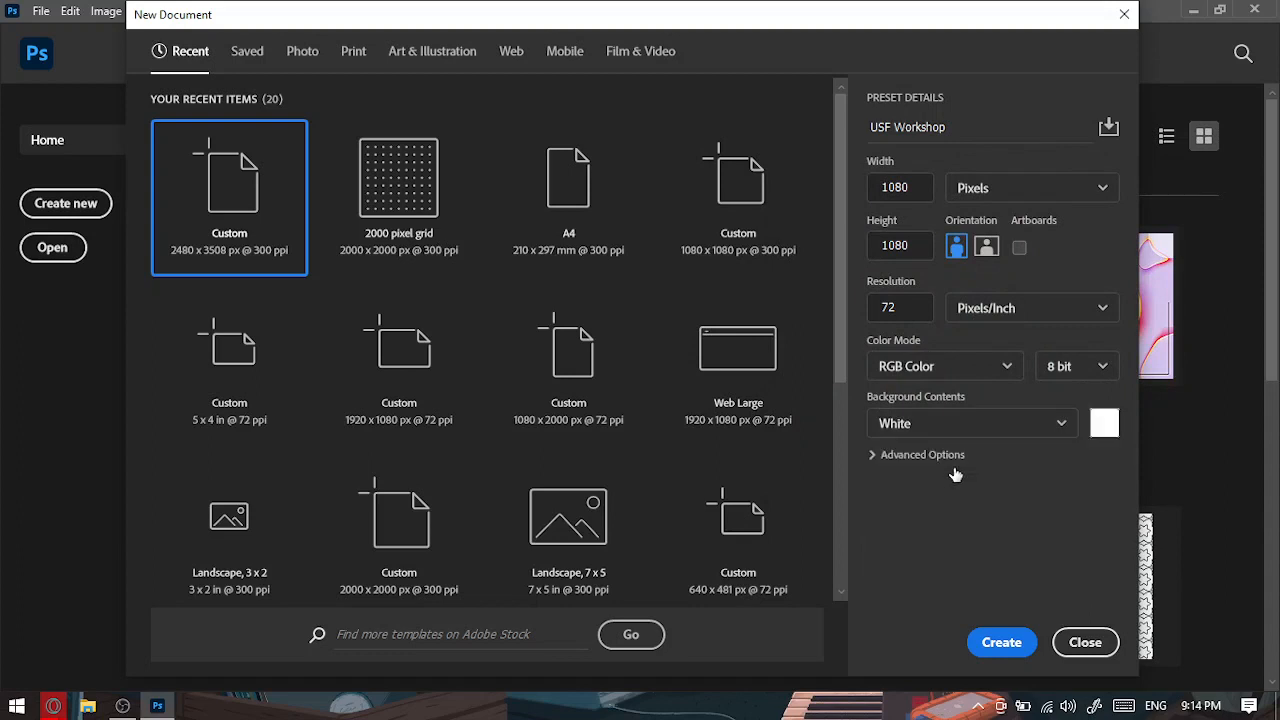
Check the advanced options and create the document from the recent 2000 pixel grid preset, 2000 x 2000 px at 300 ppi.
left_click(899, 466)
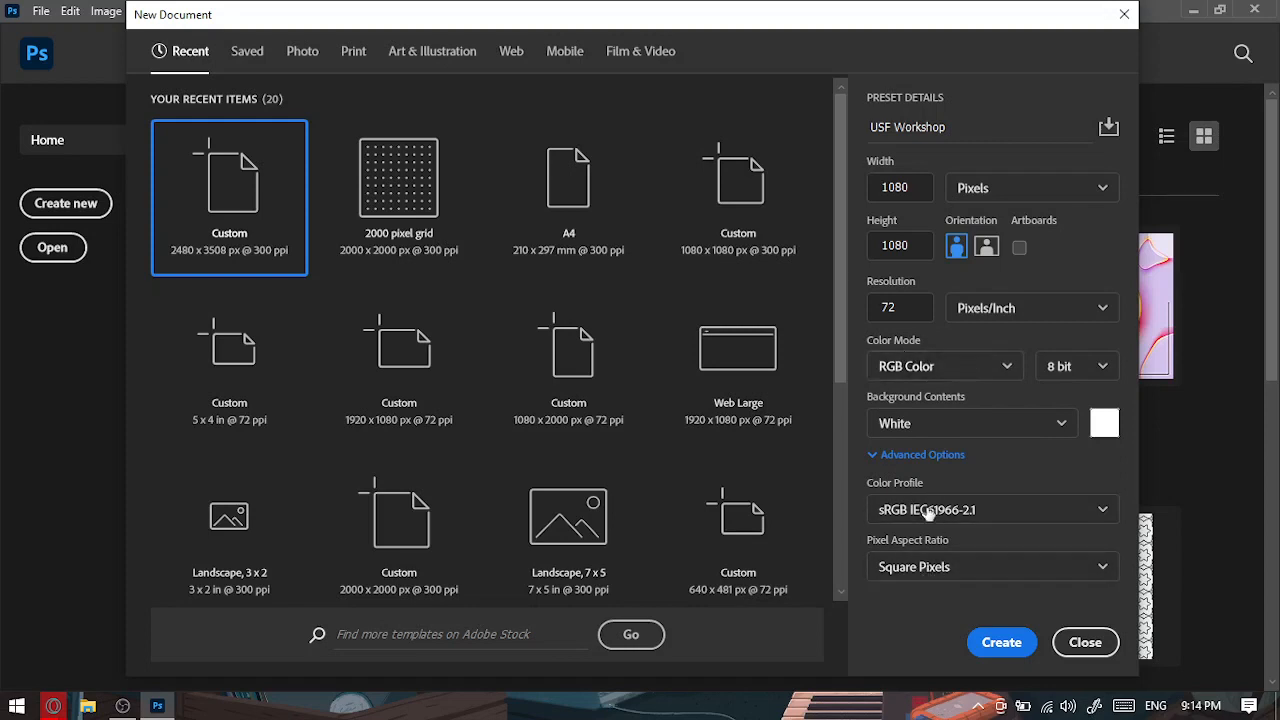
left_click(875, 460)
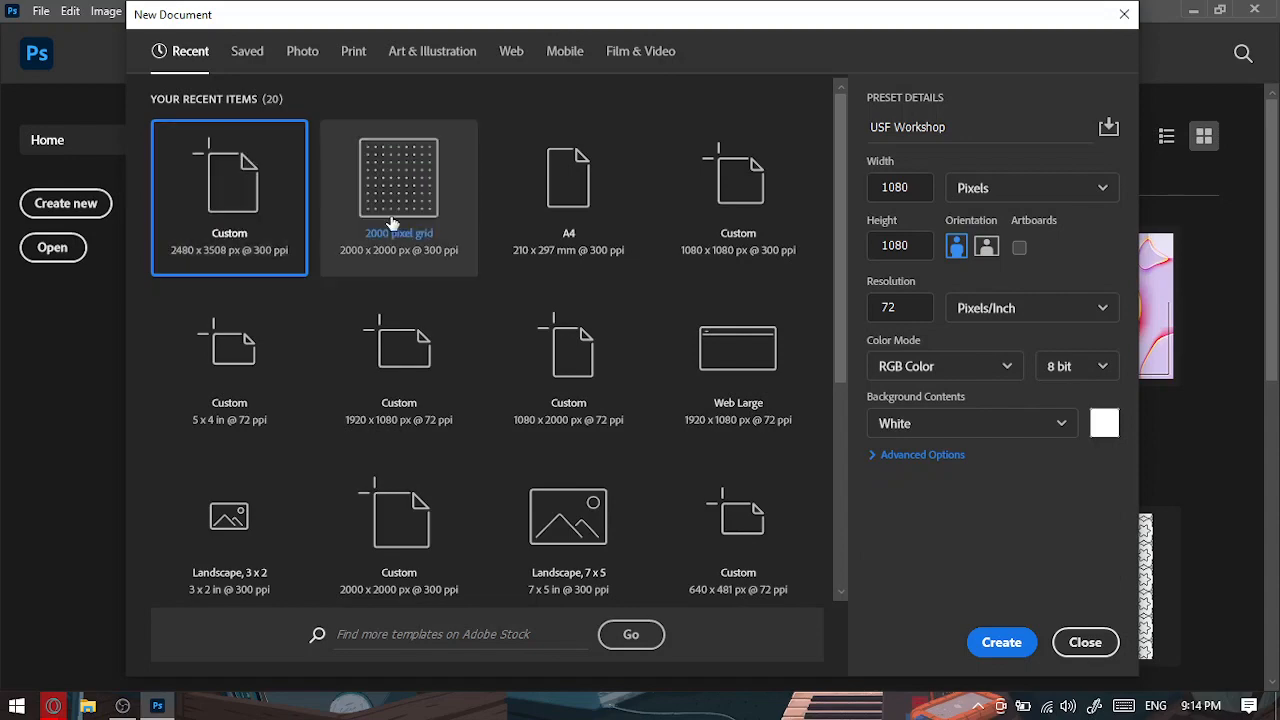
left_click(392, 248)
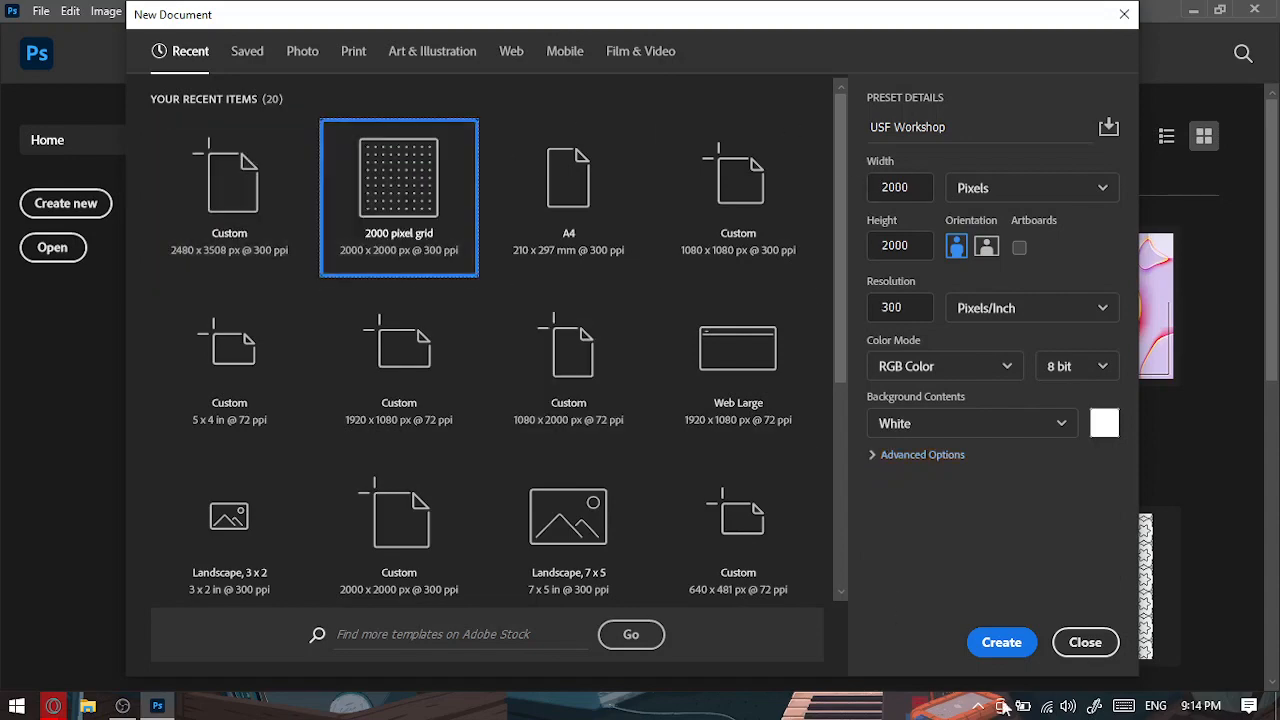
left_click(1017, 652)
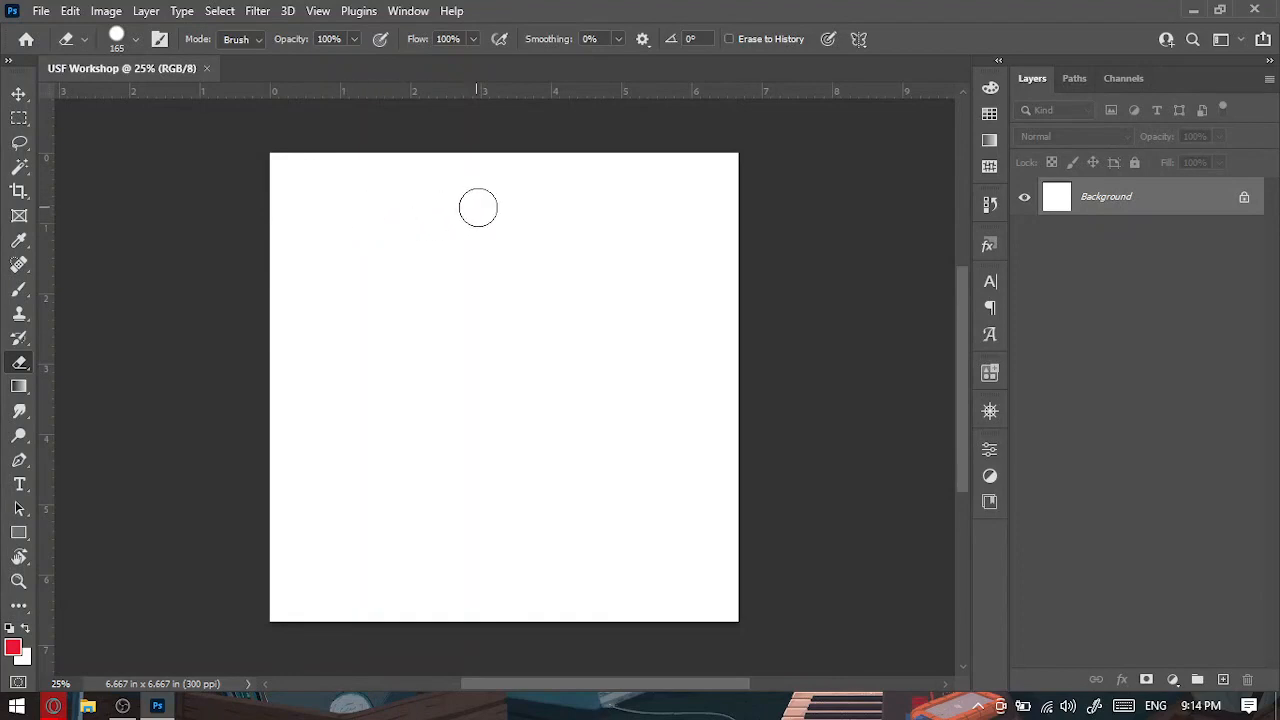
scroll(346, 205, "up", 1)
scroll(348, 205, "down", 1)
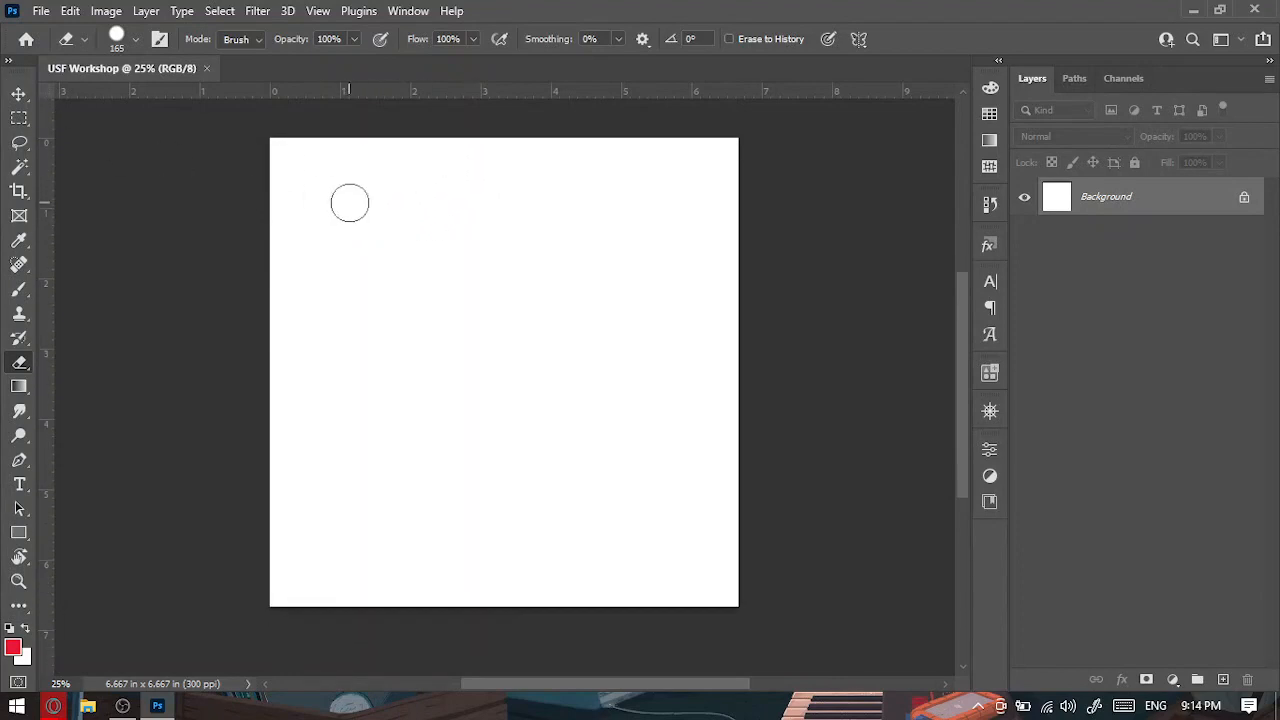
scroll(476, 301, "down", 1)
scroll(476, 301, "down", 1)
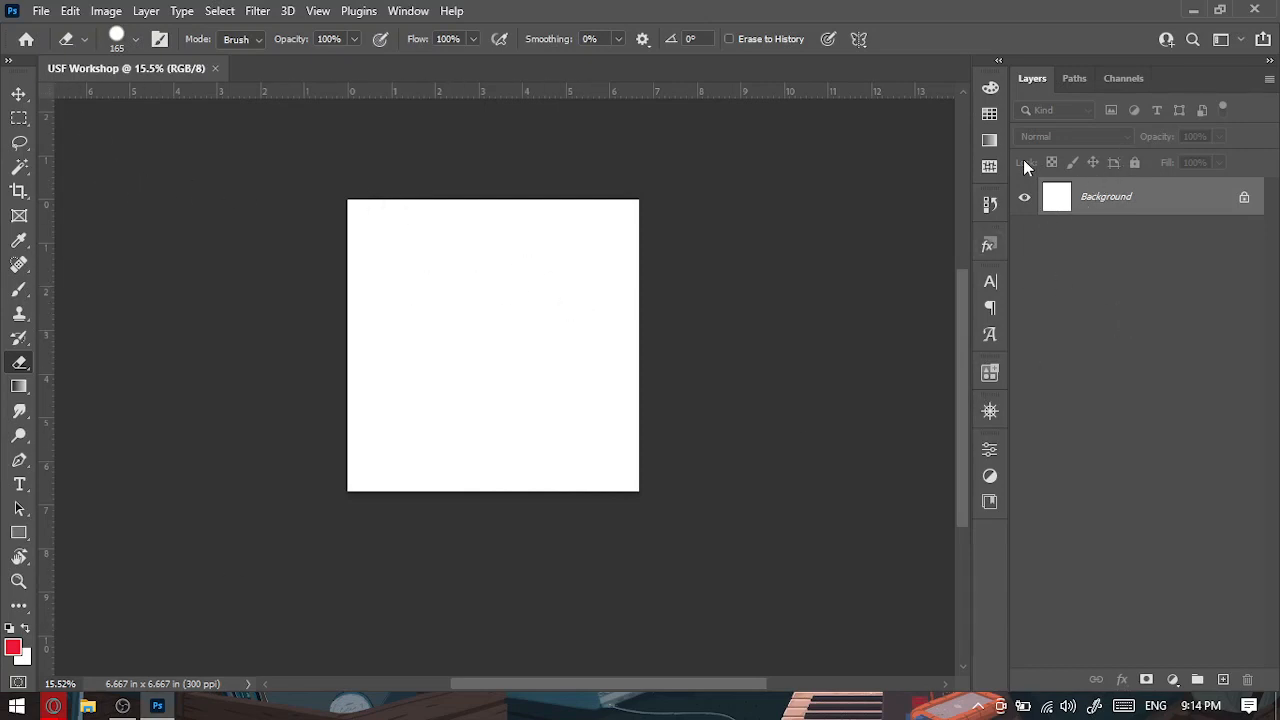
Review the list of available workspaces and the Share window, closing both without changes.
left_click(1238, 40)
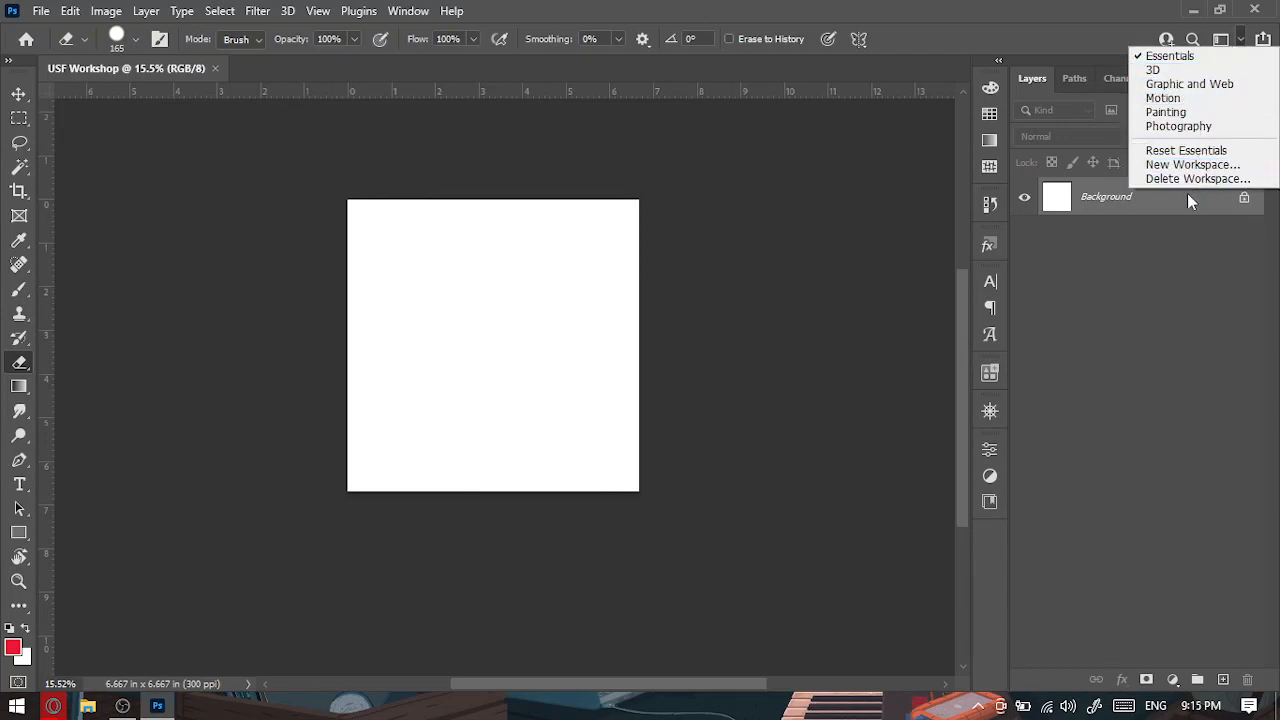
left_click(1190, 263)
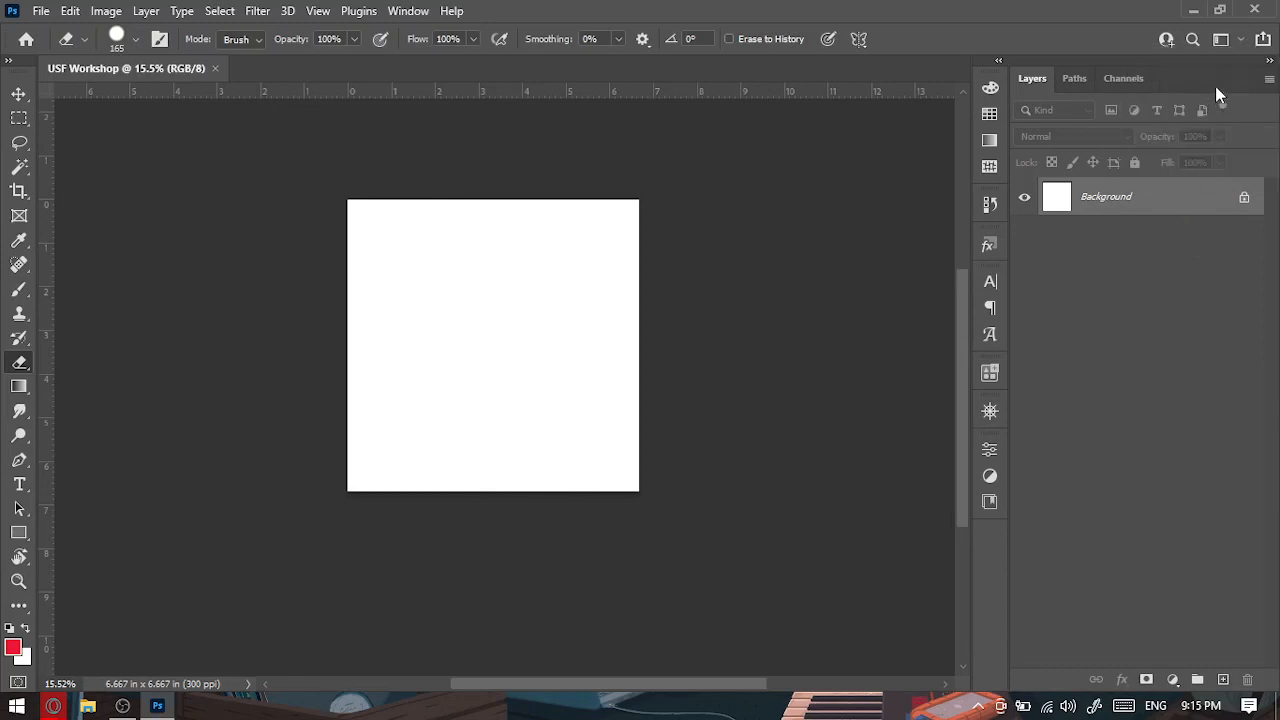
left_click(1263, 40)
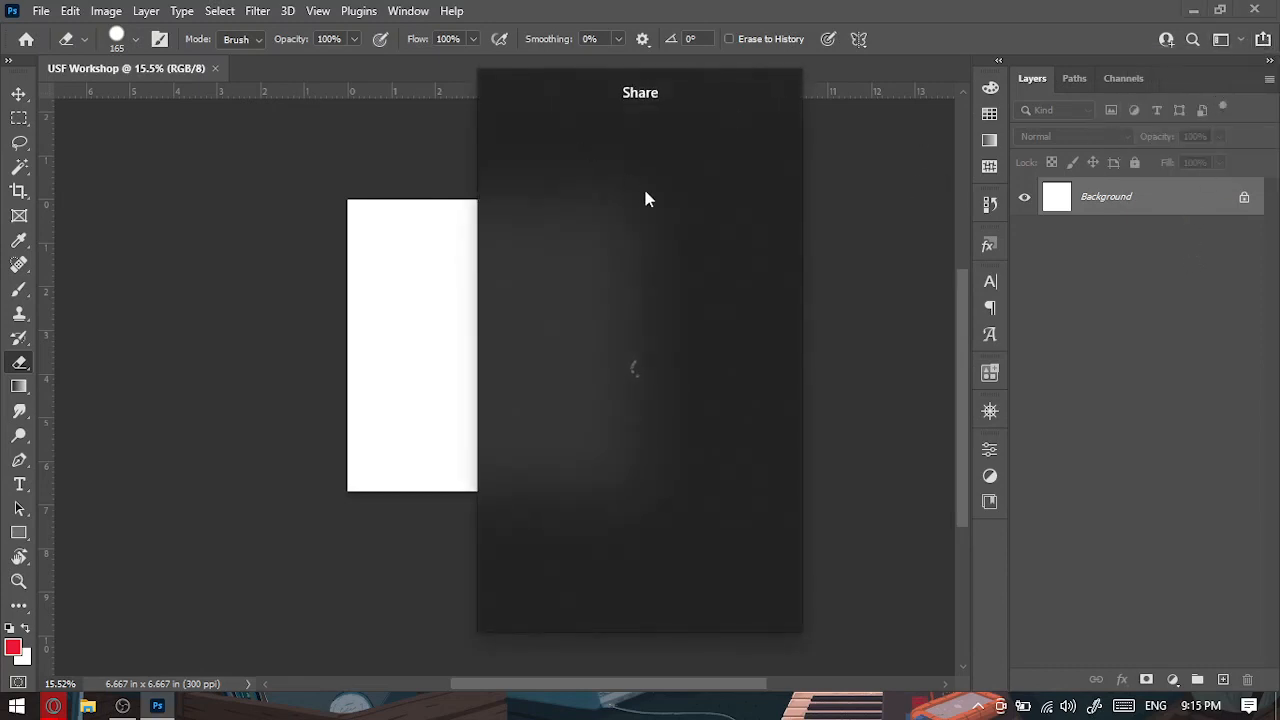
left_click(1215, 178)
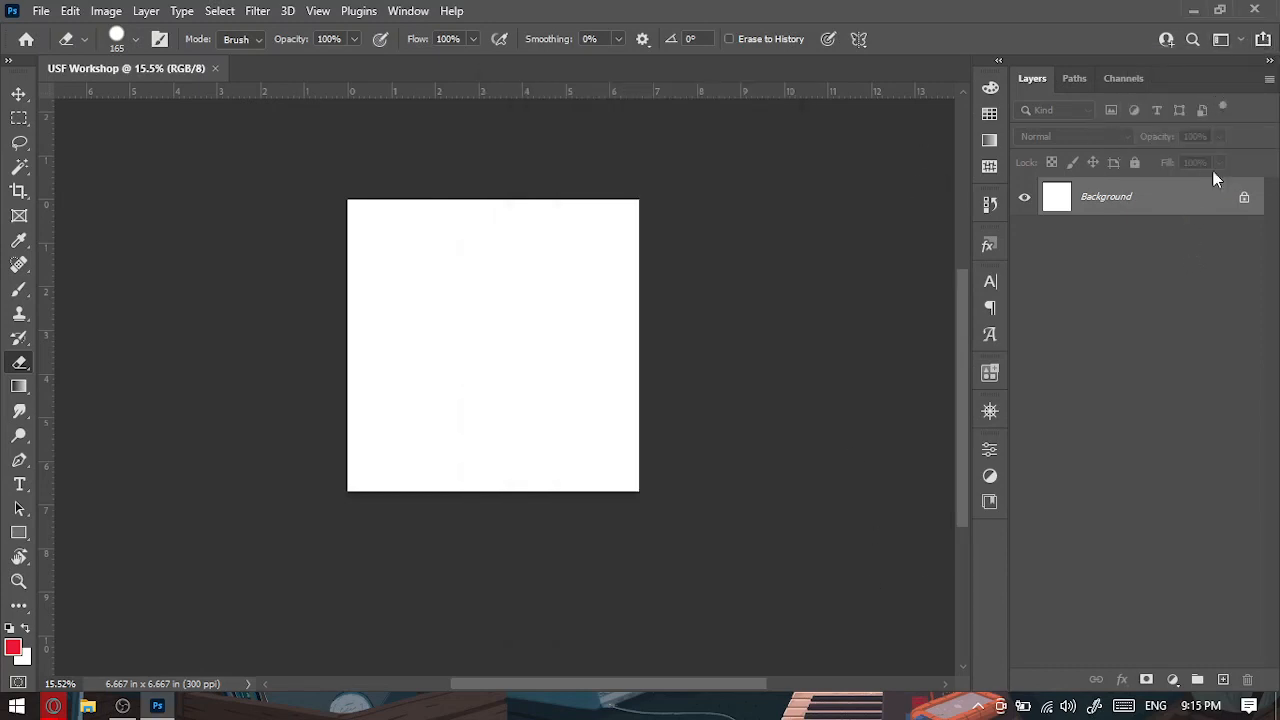
Save the current panel layout as a new workspace named with the presenter's first name.
left_click(1238, 40)
left_click(1224, 40)
left_click(1224, 41)
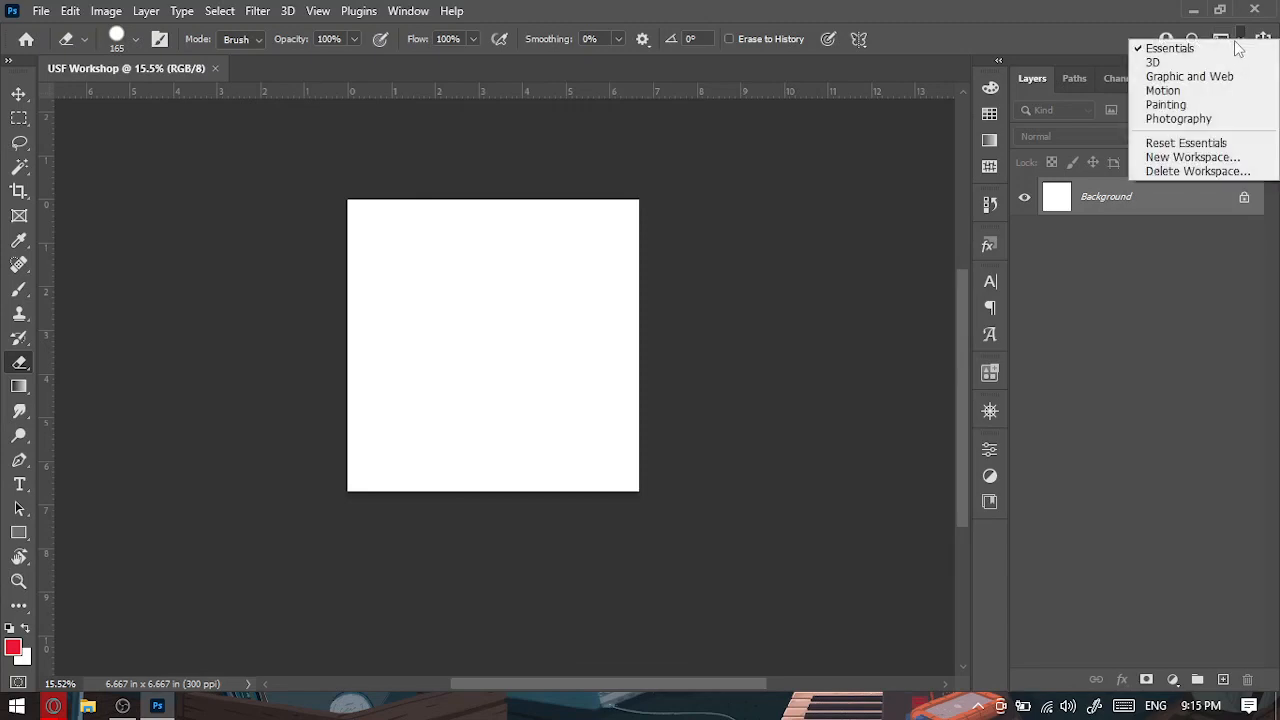
left_click(1208, 160)
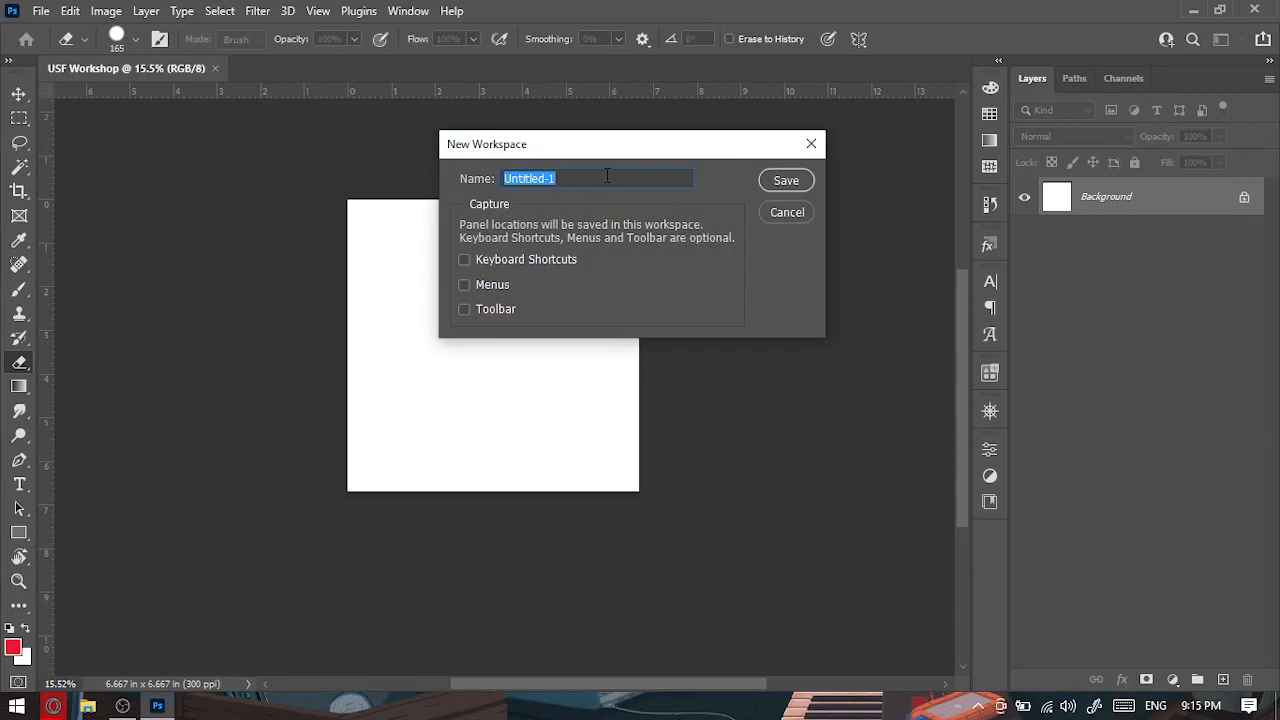
type("Raza")
key("Return")
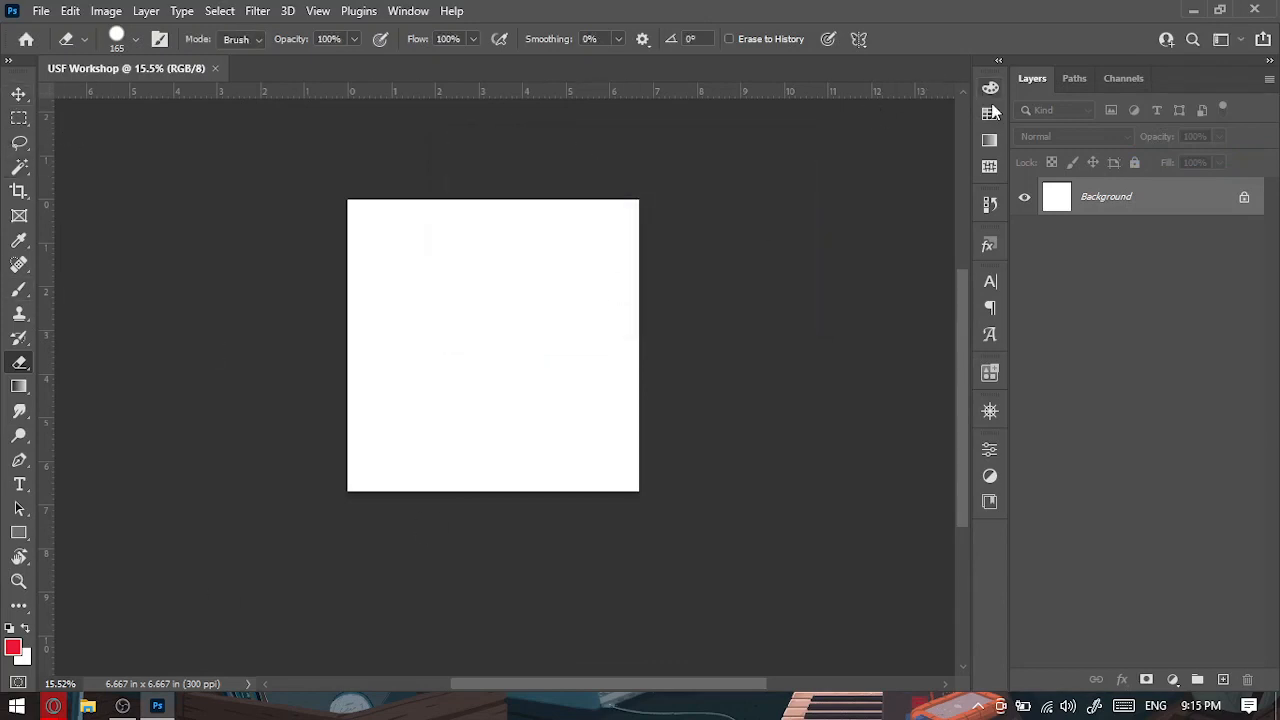
Switch to the Essentials workspace and reset it to its default layout.
left_click(1216, 44)
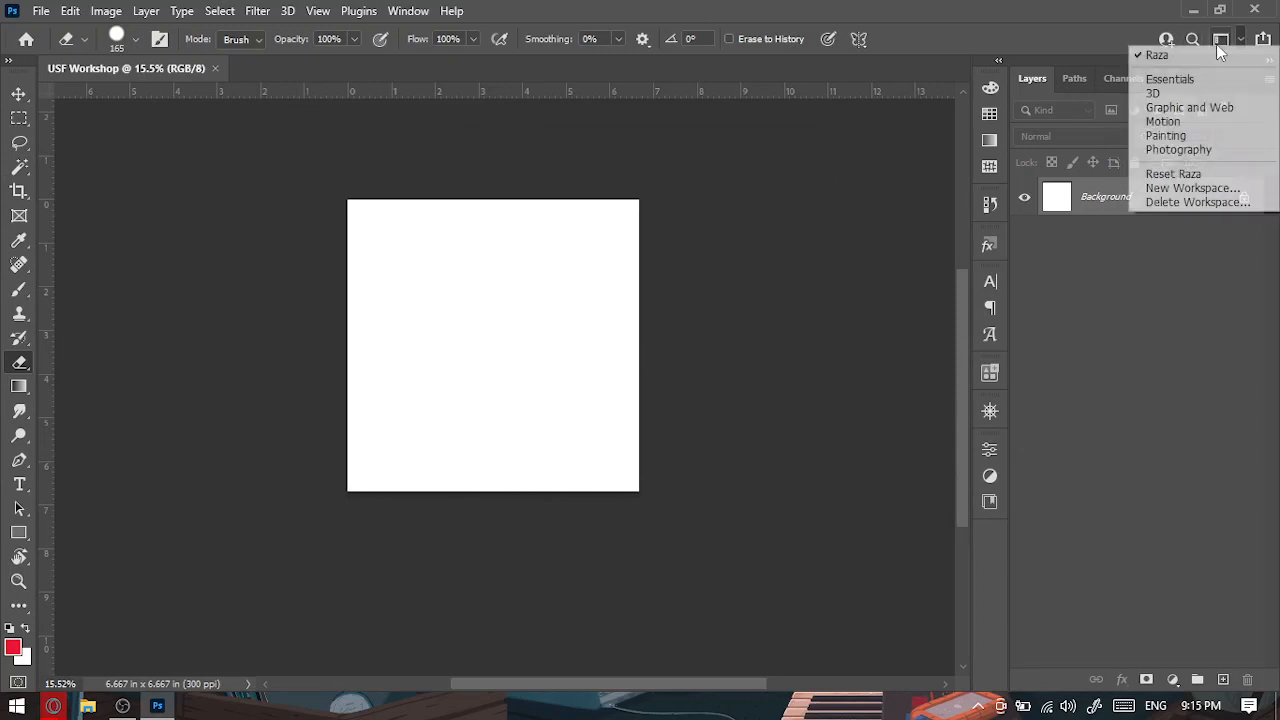
left_click(1193, 78)
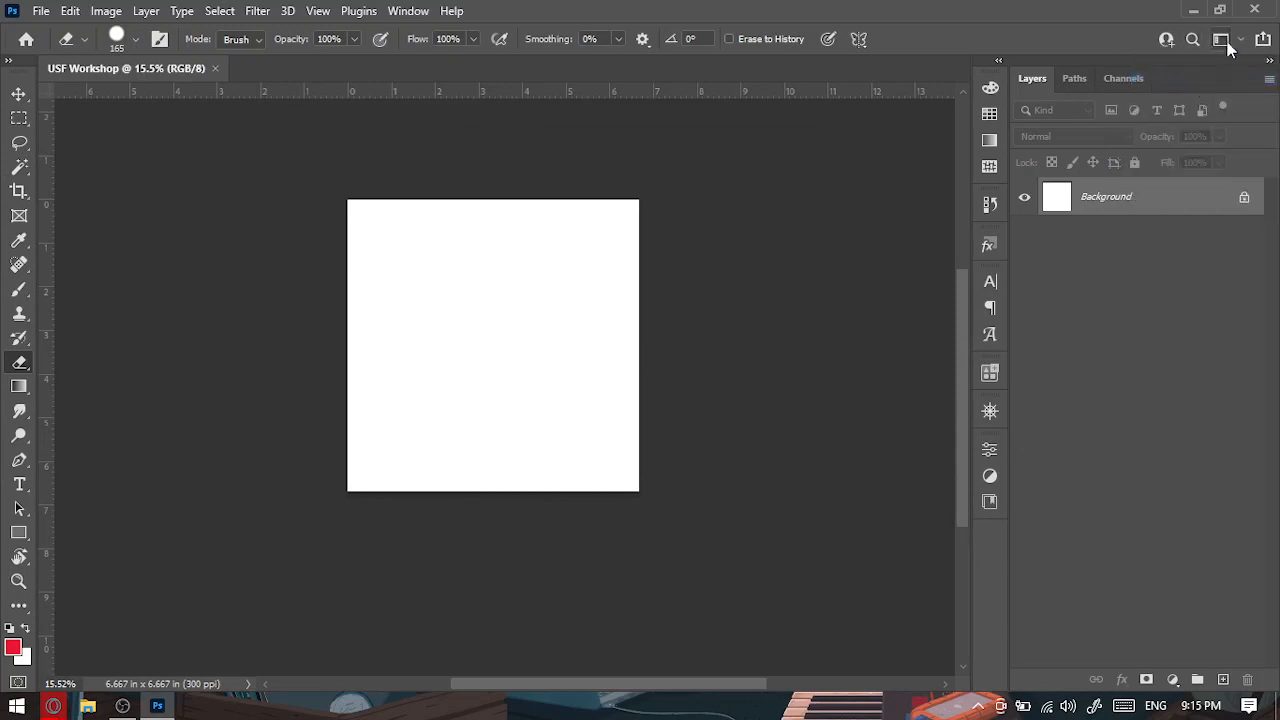
left_click(1226, 42)
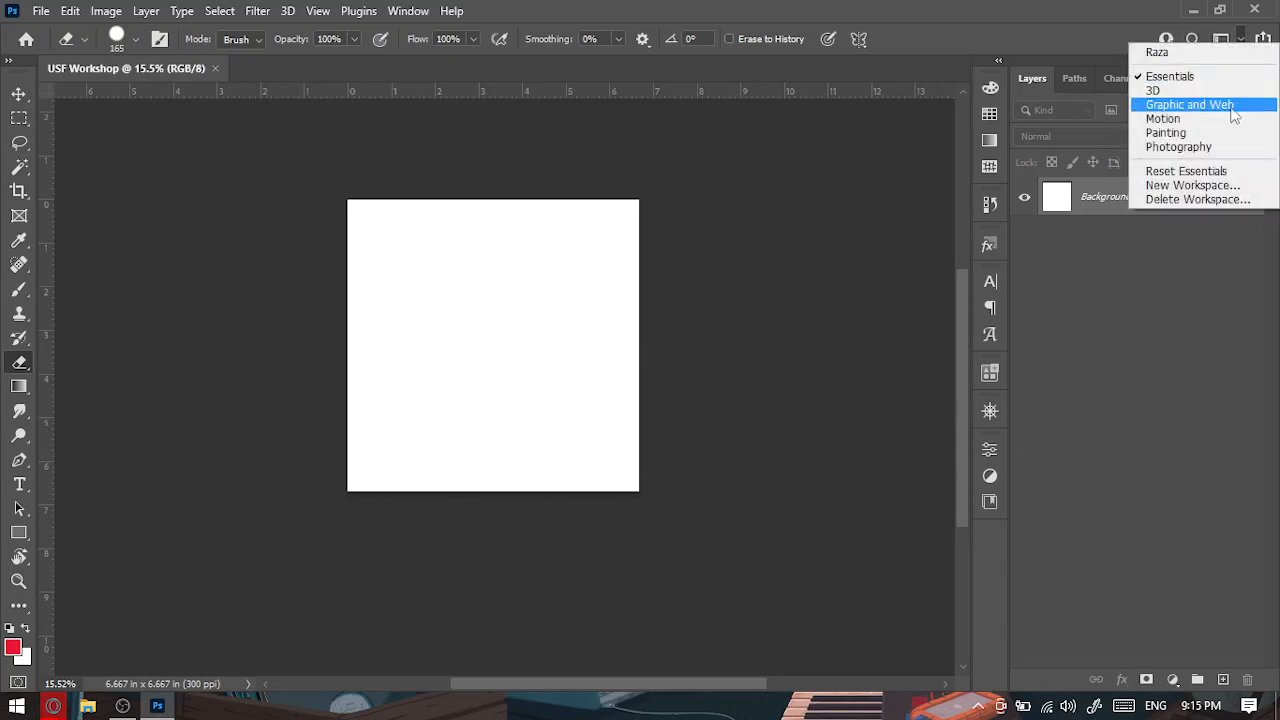
left_click(1200, 171)
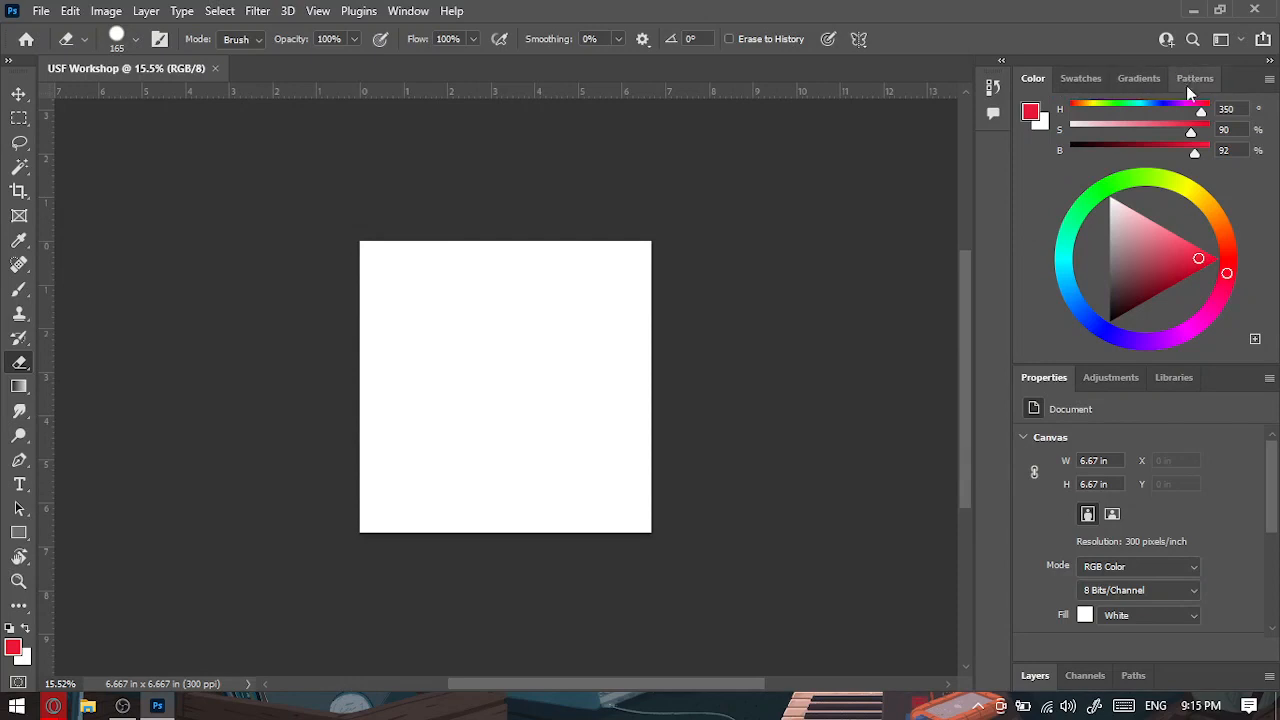
Expand the collapsed Layers panel group, look at Channels and Paths, and return to Layers.
left_click(1035, 676)
left_click(1090, 491)
left_click(1138, 489)
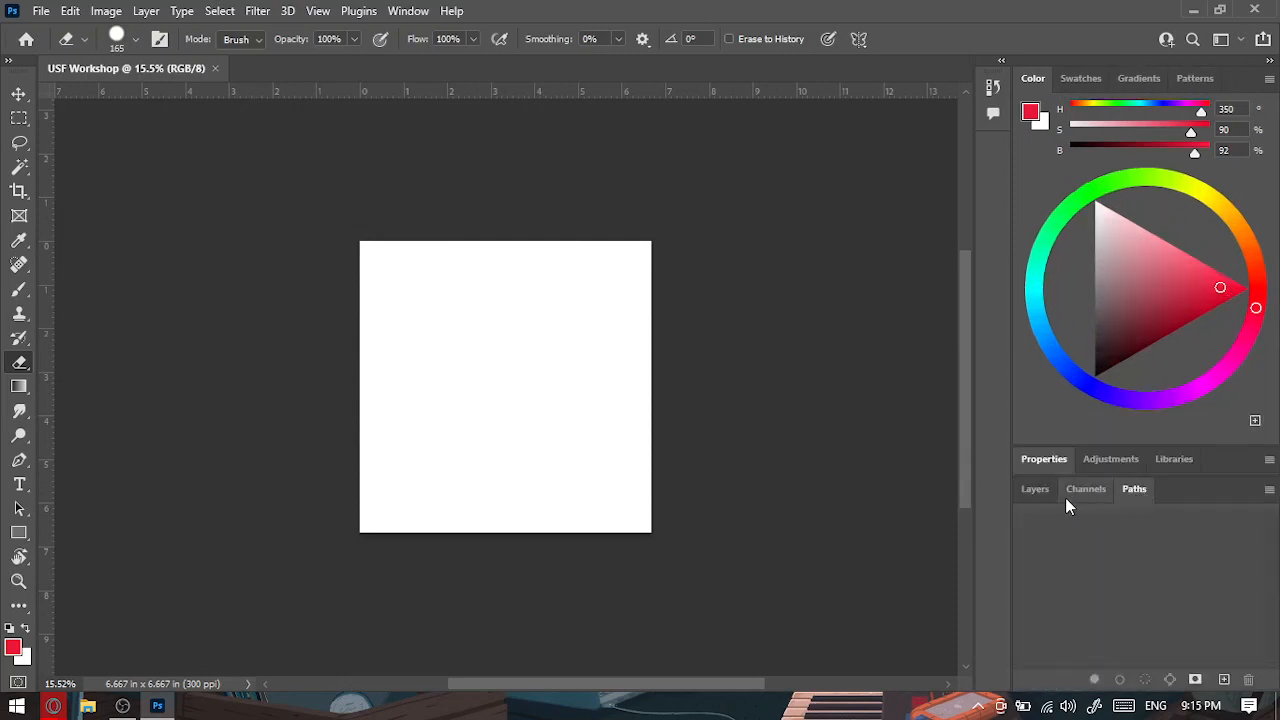
left_click(1048, 494)
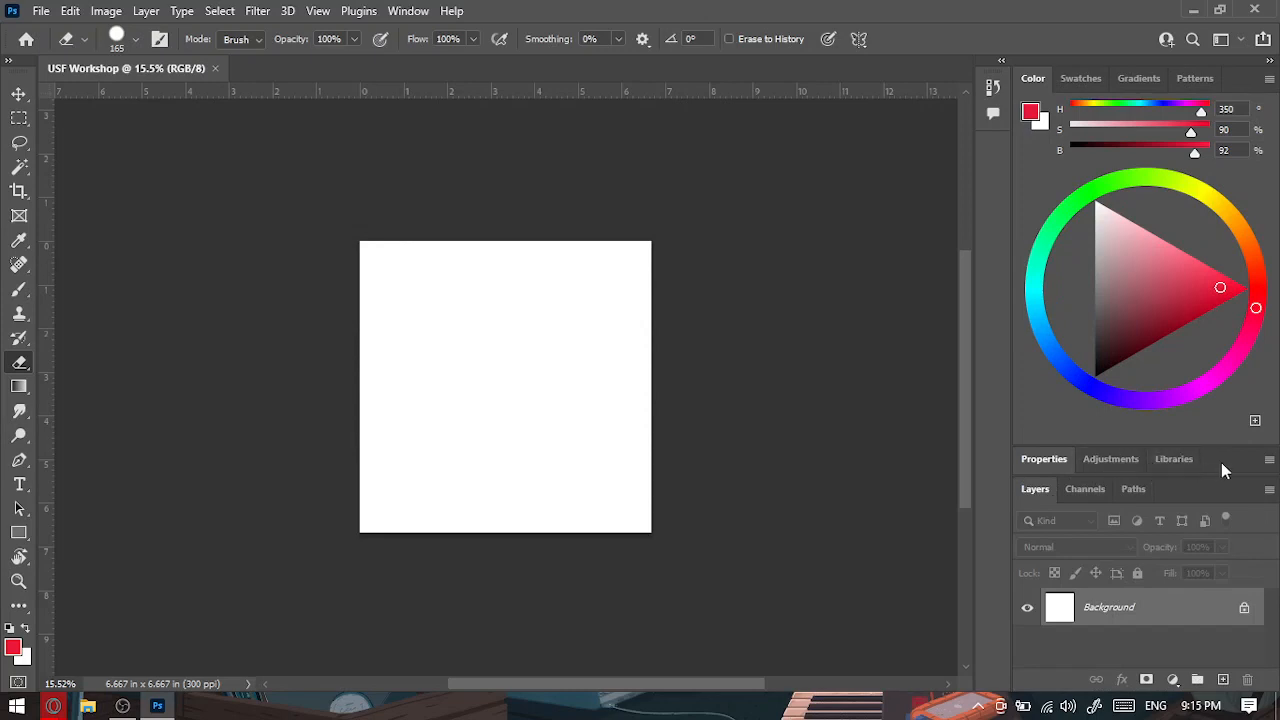
Dock the Properties, Adjustments and Libraries group as icons in the collapsed column and make the Layers panel taller.
left_click_drag(1221, 462, 990, 155)
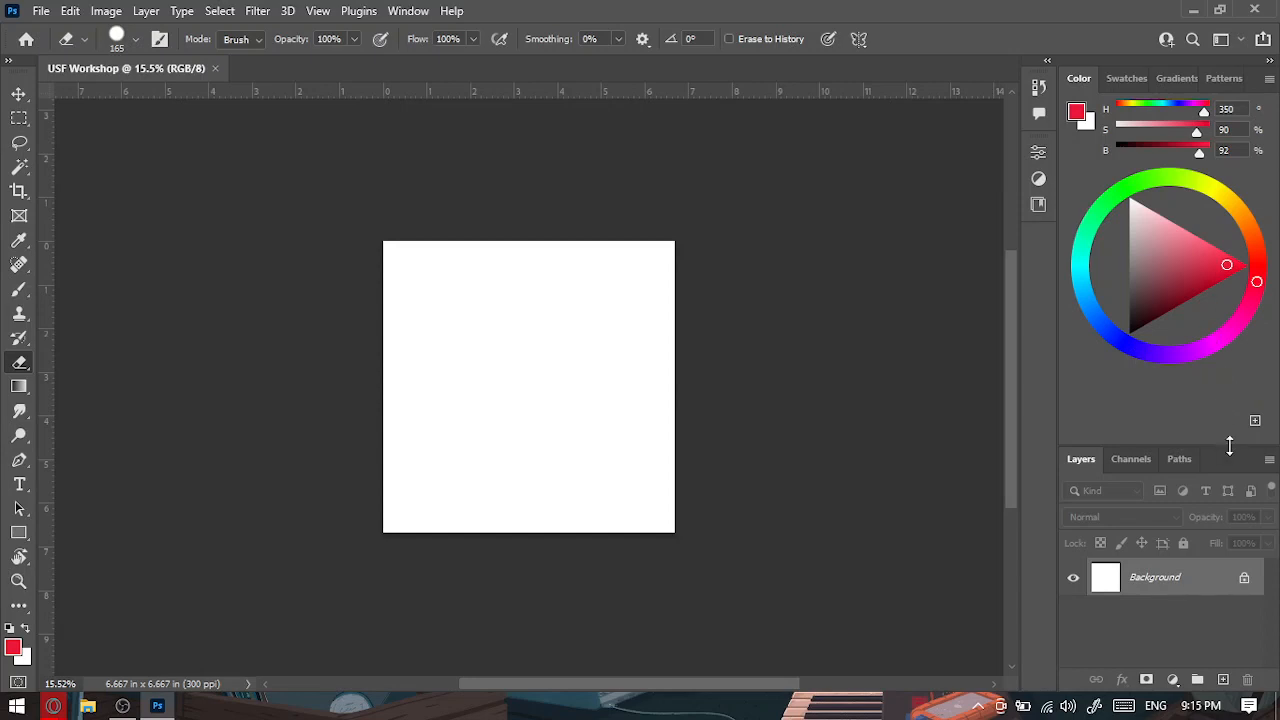
left_click_drag(1229, 446, 1229, 351)
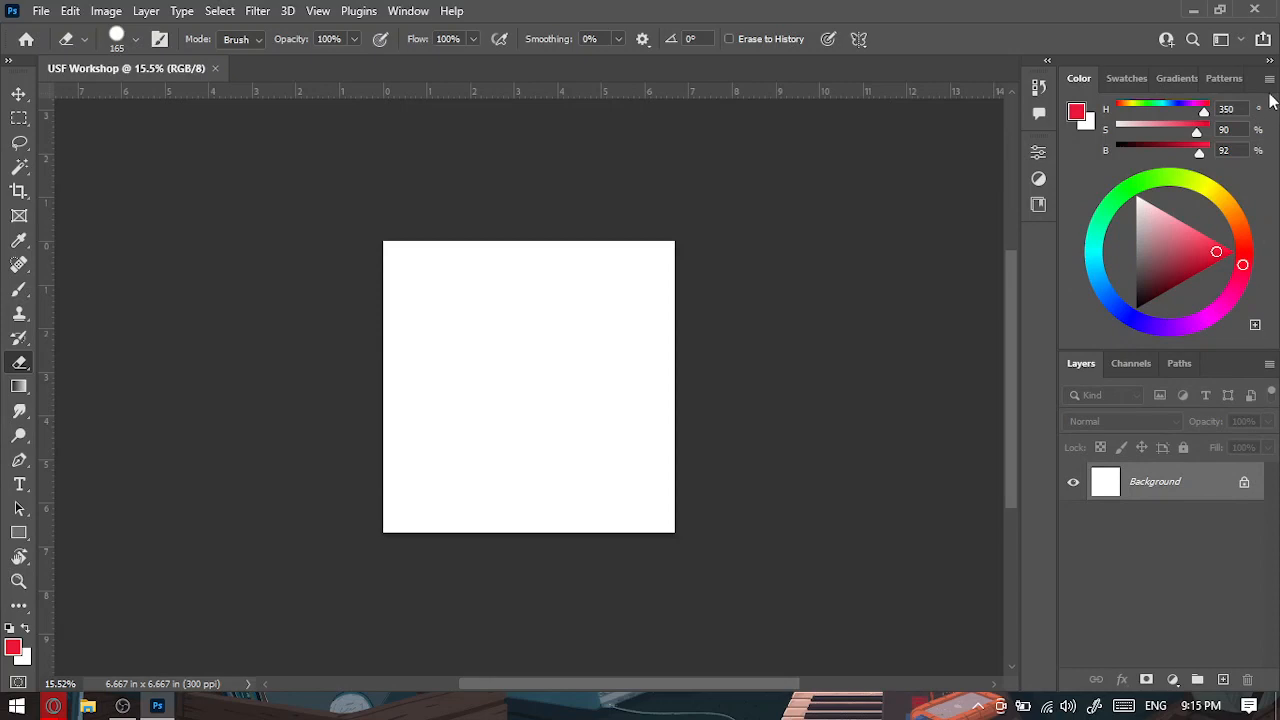
Try the Hue Cube and Brightness Cube views of the Color panel and return to Color Wheel.
left_click(1269, 78)
left_click(1172, 94)
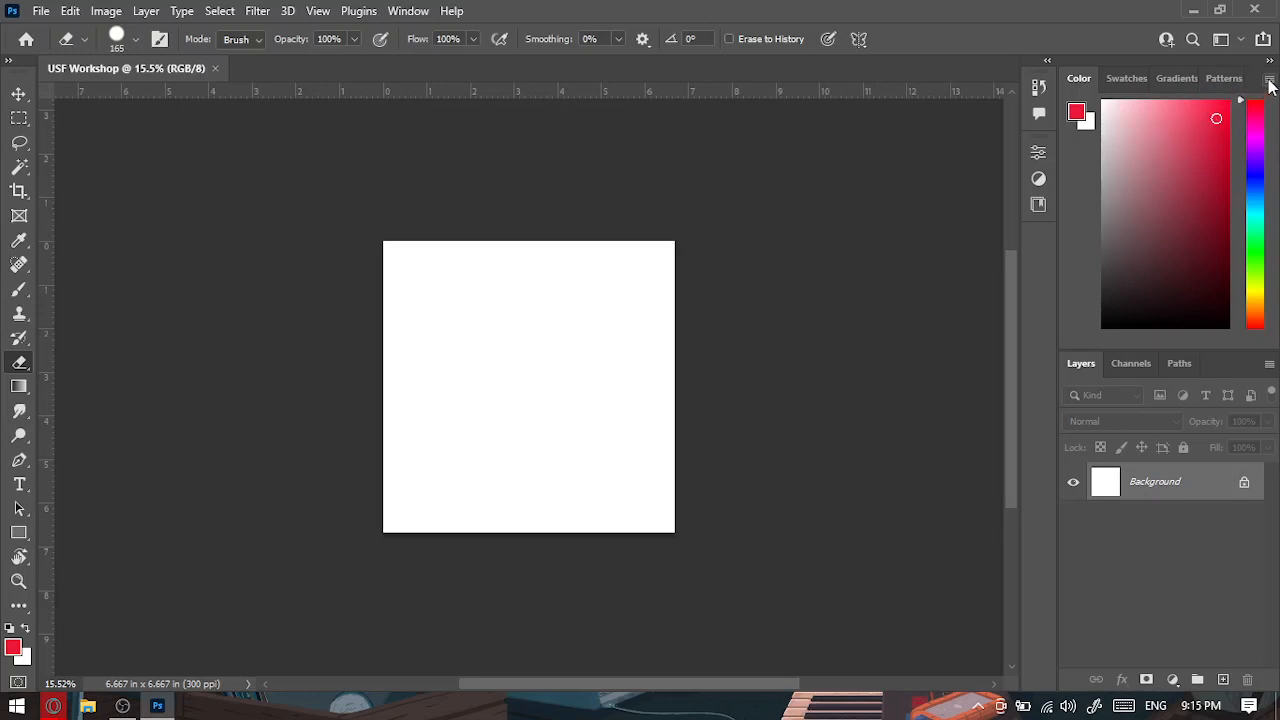
left_click(1269, 79)
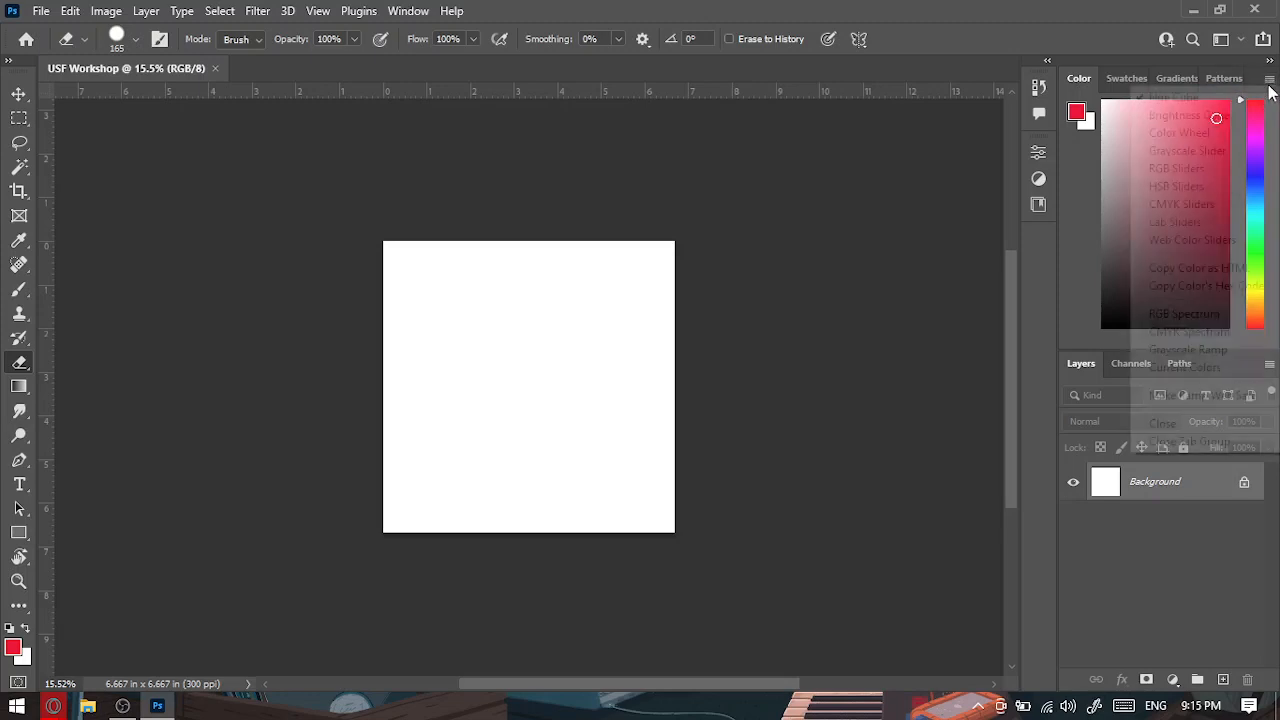
left_click(1189, 115)
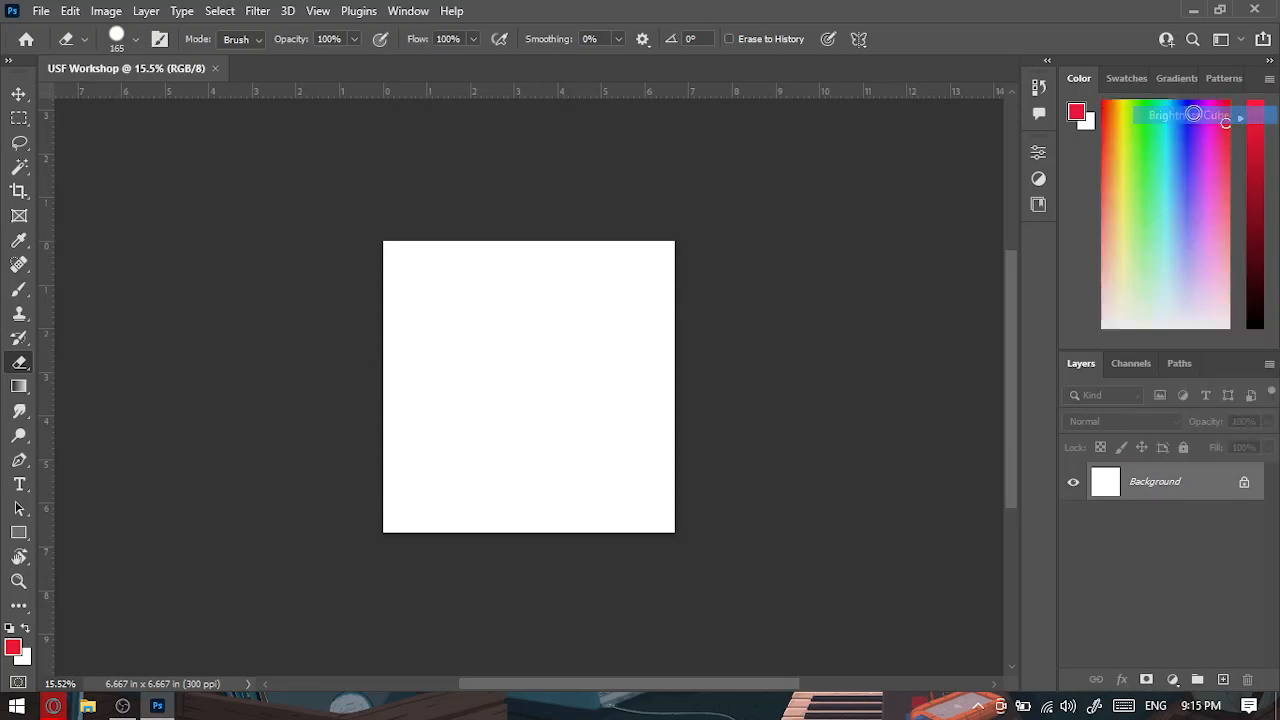
left_click(1269, 79)
left_click(1197, 136)
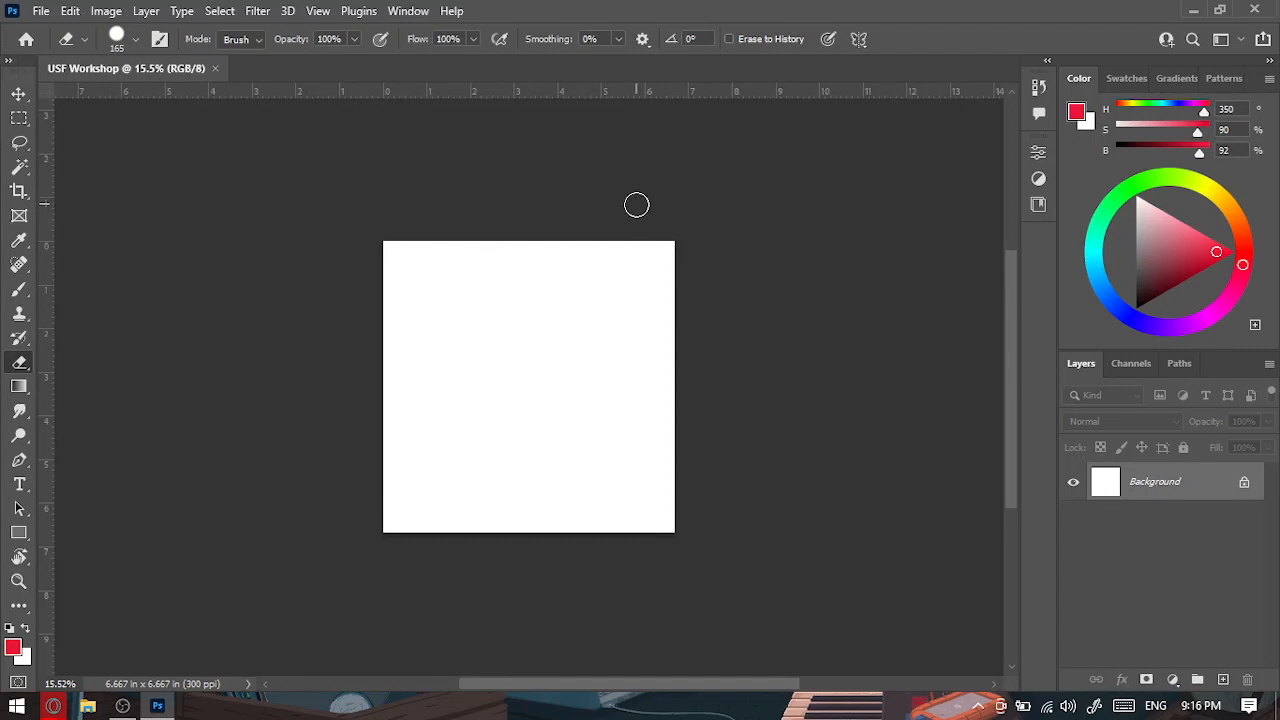
Switch to the Google Meet call in Opera, read the in-call messages, and close the chat.
mouse_move(55, 708)
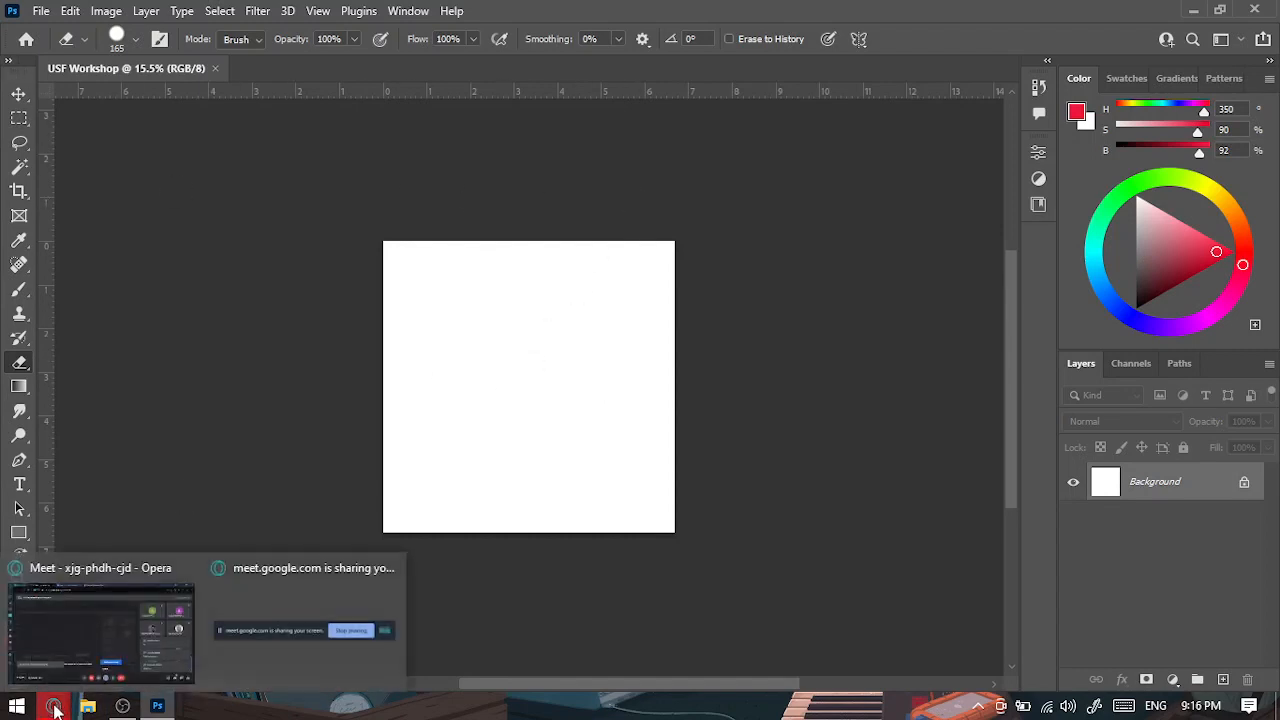
left_click(166, 632)
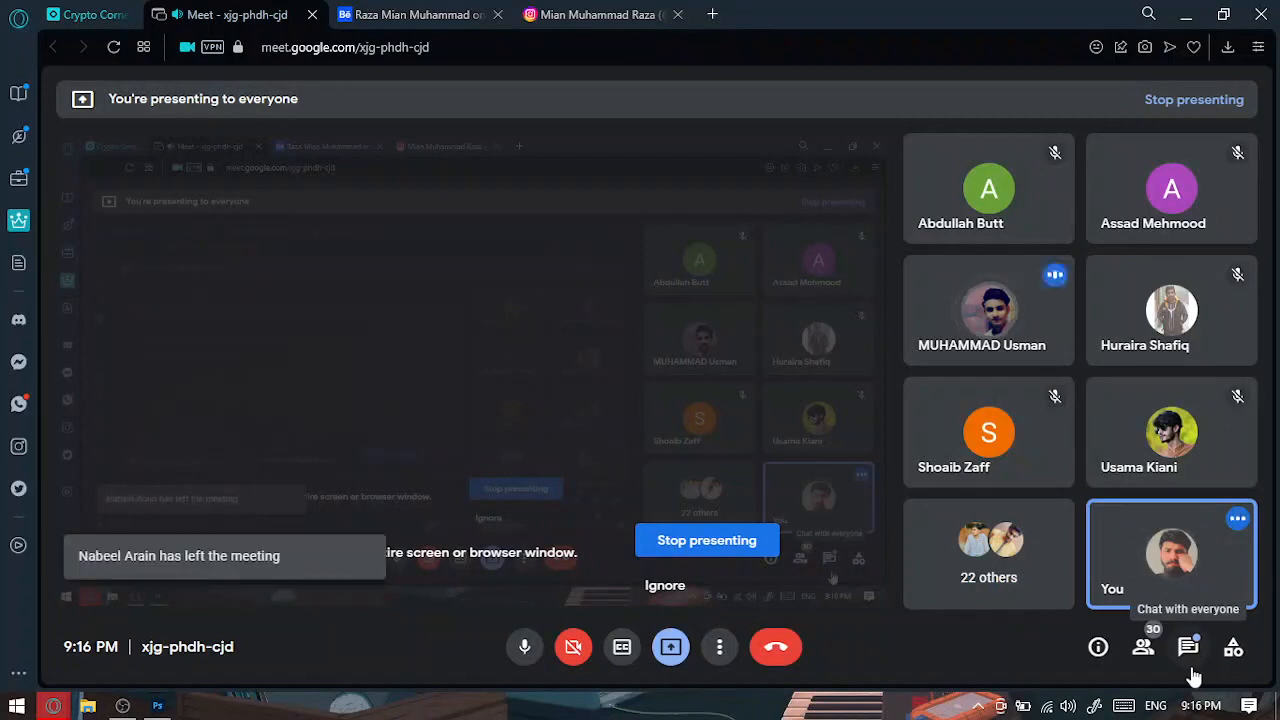
left_click(1188, 648)
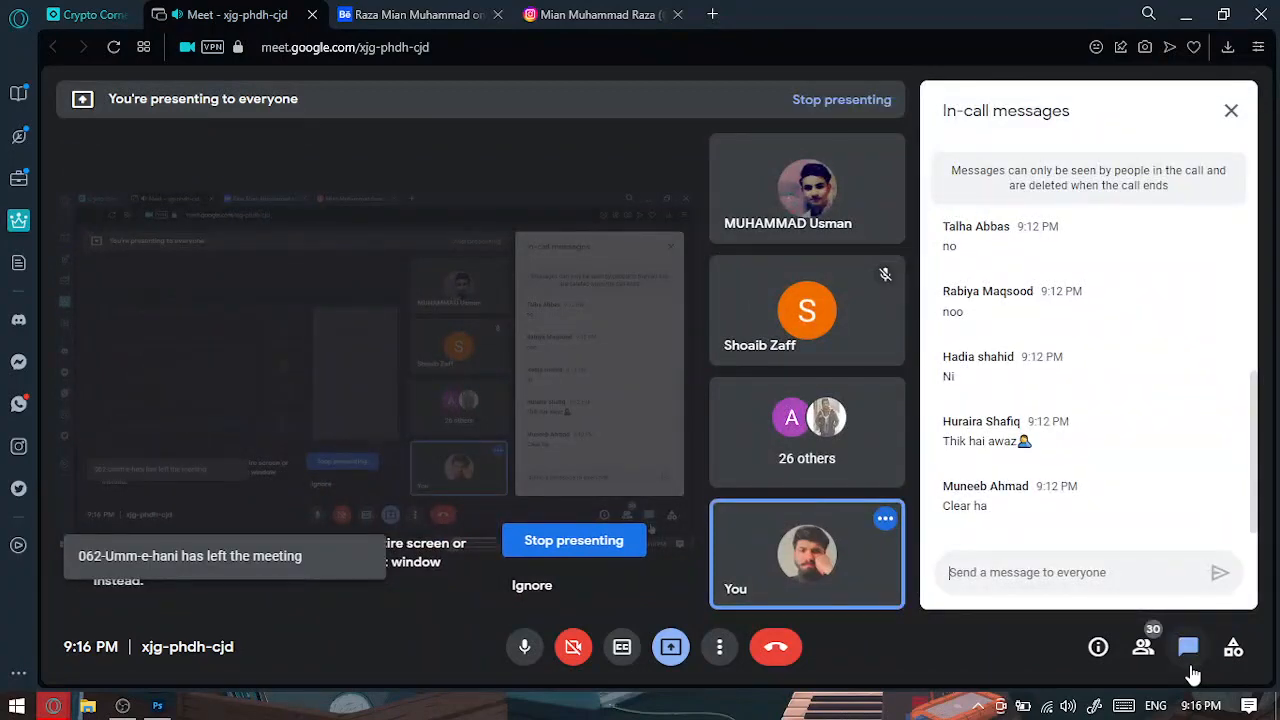
left_click(1190, 666)
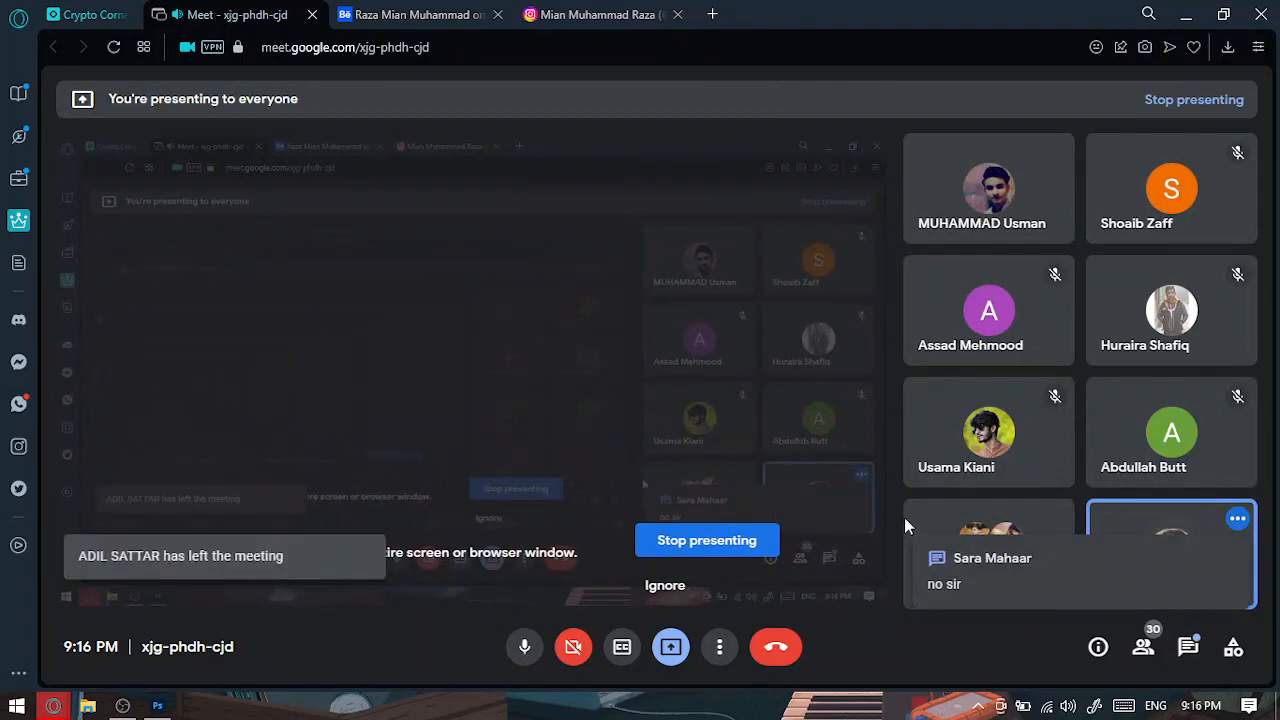
Return from the call to Photoshop, dismiss the presenting notification, and switch the toolbar to its two-column layout.
left_click(1183, 14)
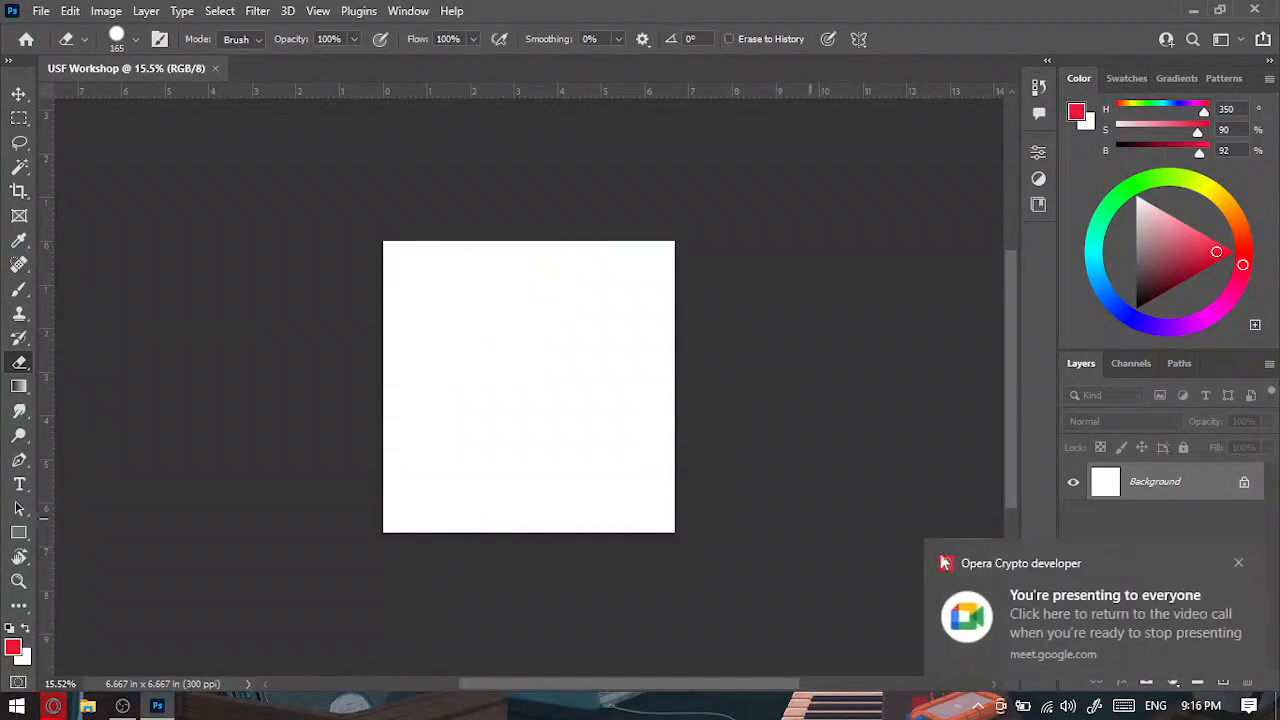
left_click(1242, 572)
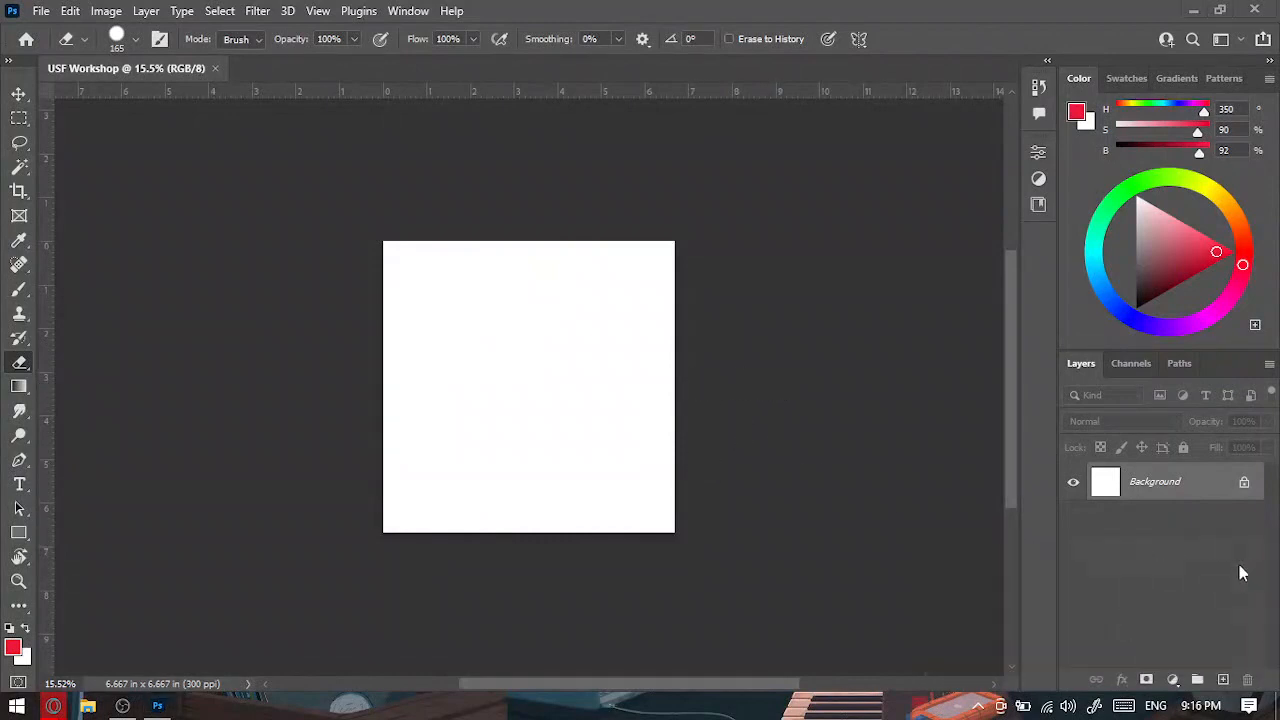
left_click(7, 62)
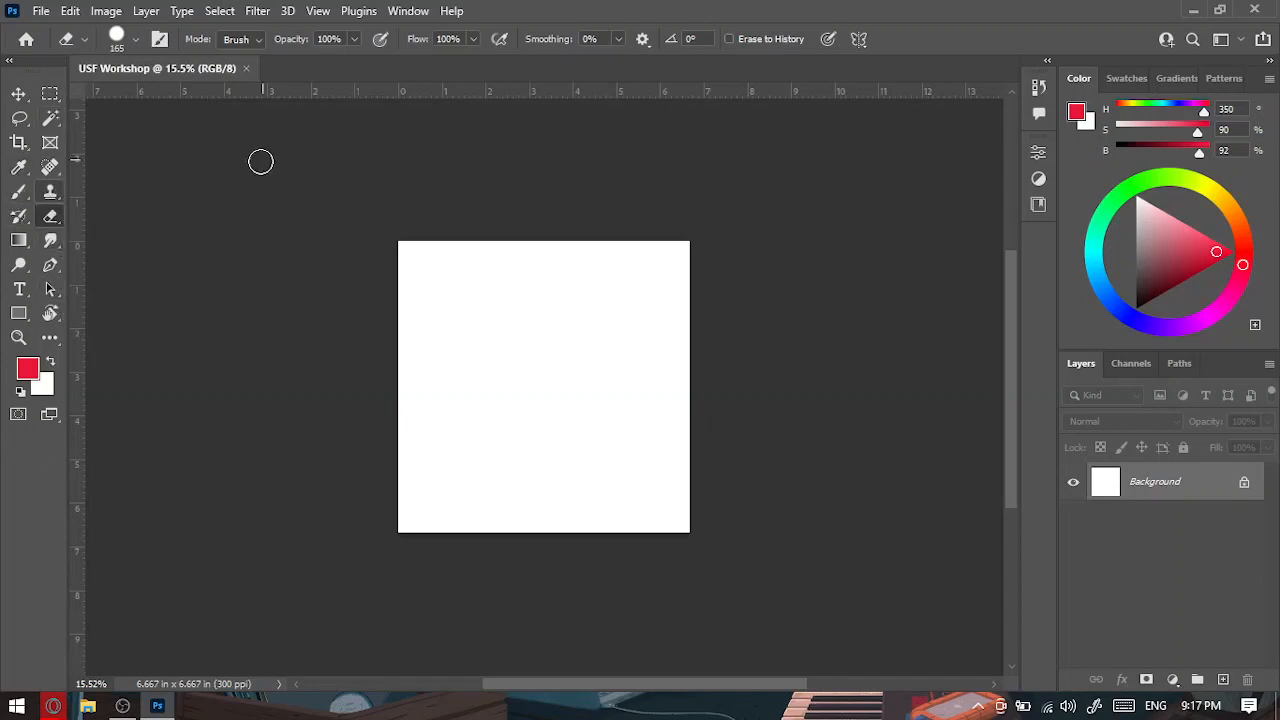
left_click(9, 62)
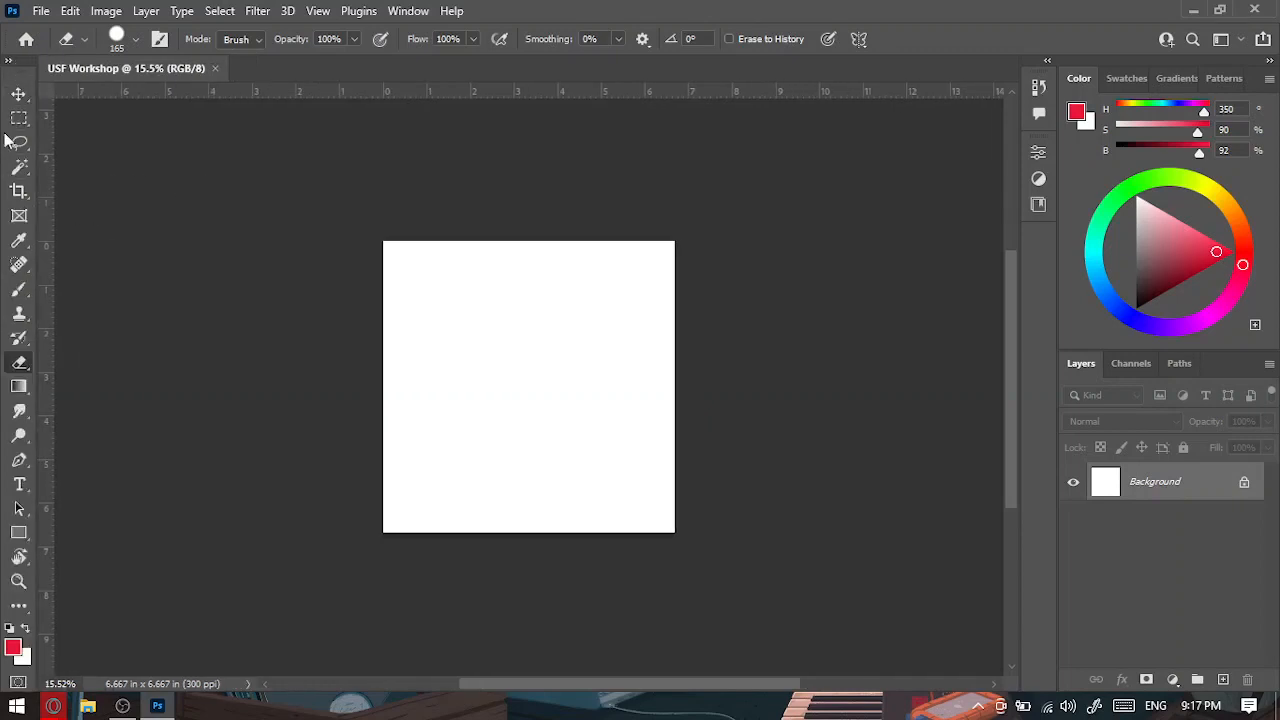
left_click(9, 61)
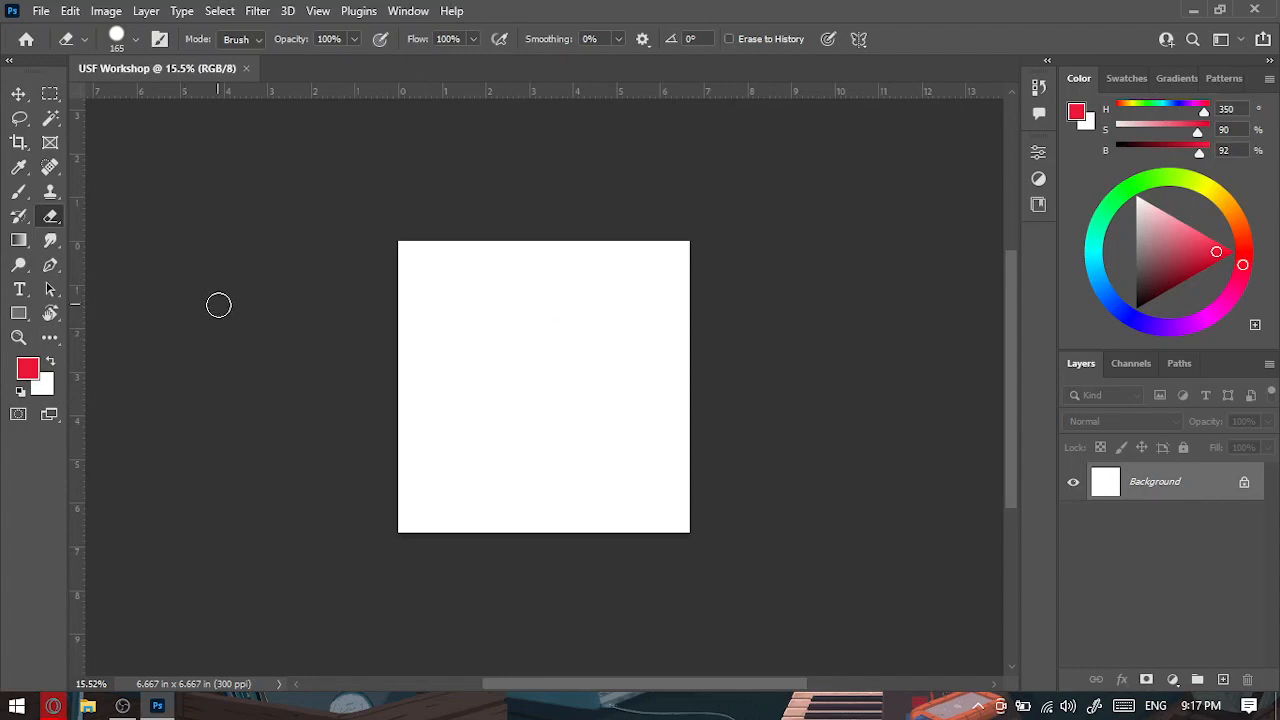
Draw a rounded rectangle path about 3.7 in wide and 3.08 in high in the middle of the canvas.
left_click(18, 95)
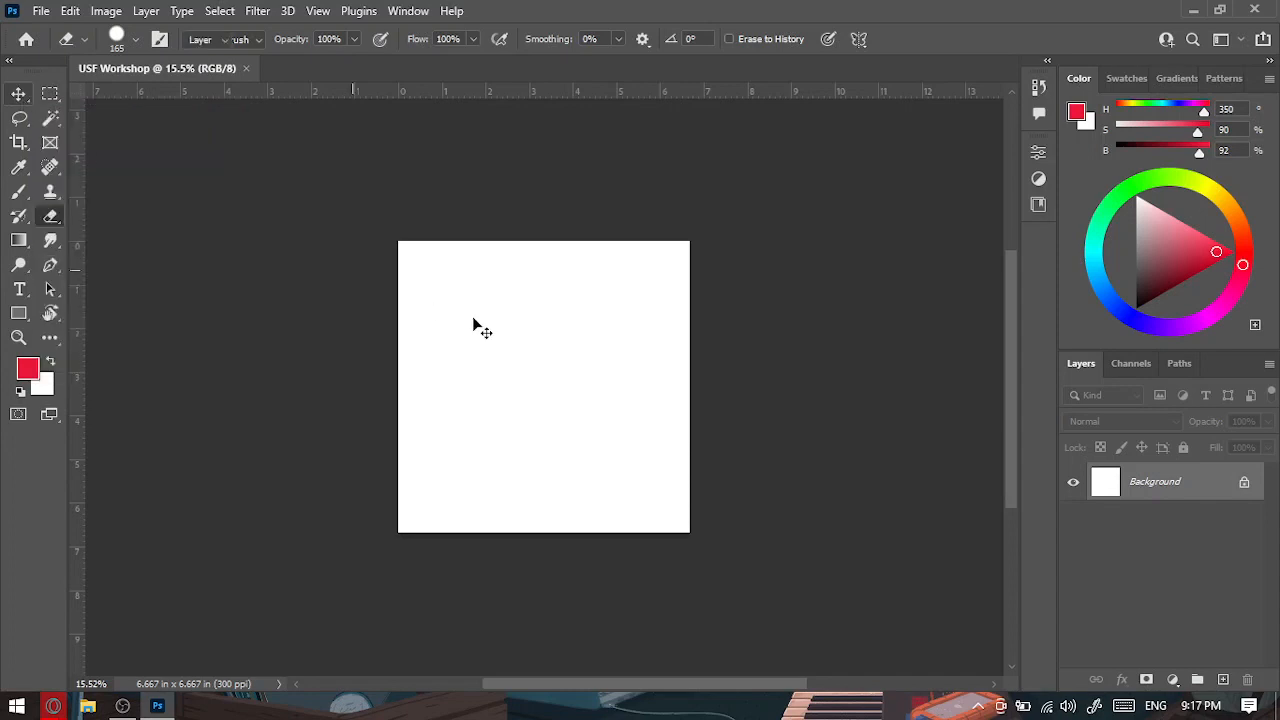
left_click(19, 314)
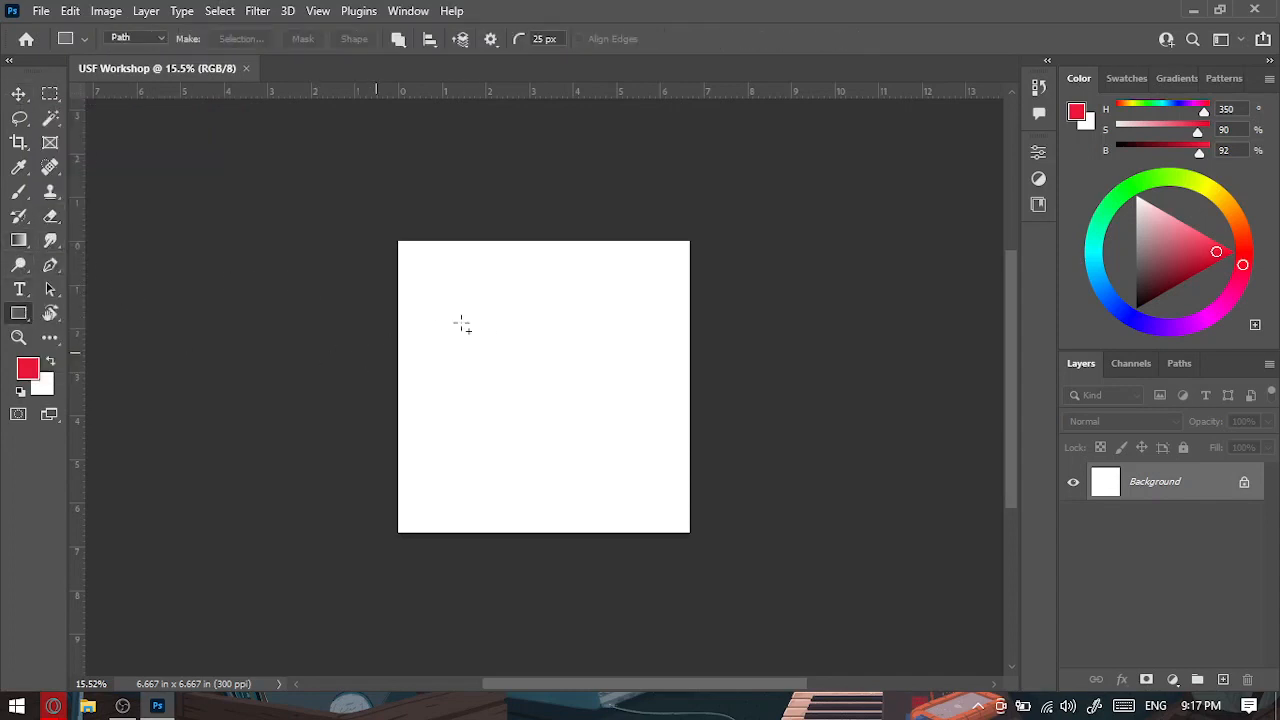
left_click_drag(466, 295, 627, 428)
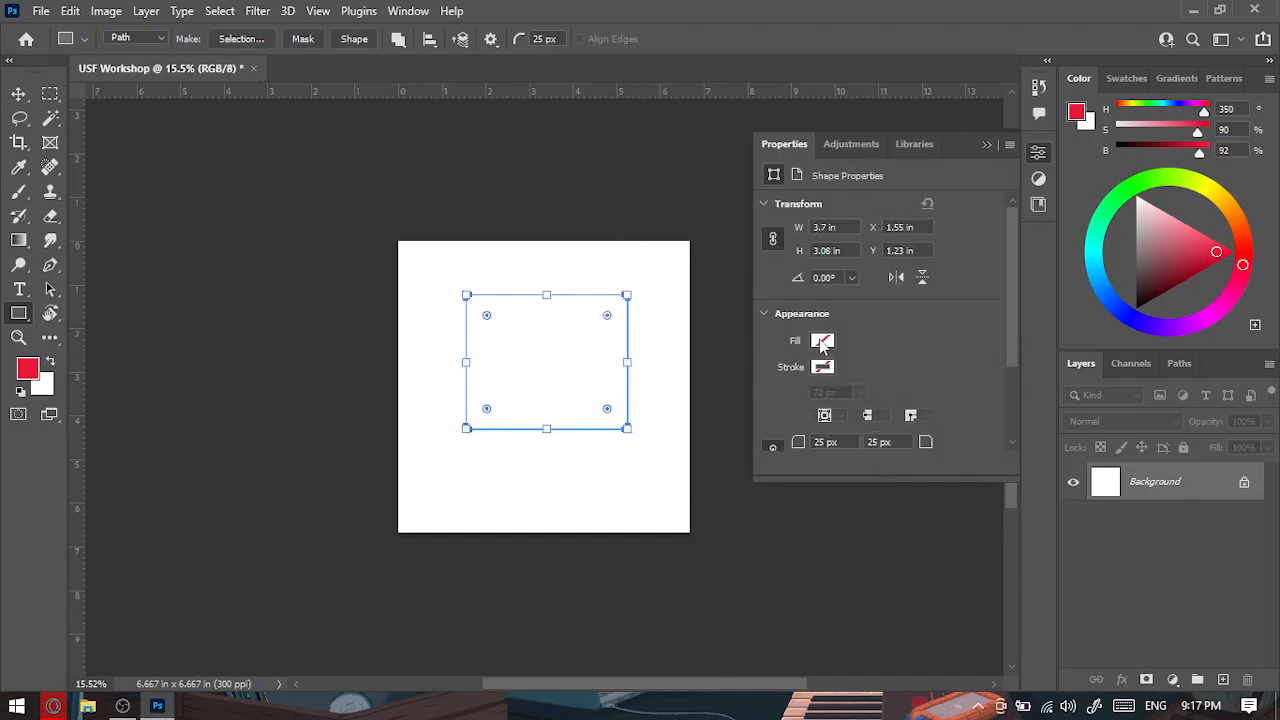
In Shape mode, draw a rounded rectangle about 3.36 by 3.42 in near the canvas centre and fill it with black.
left_click(150, 39)
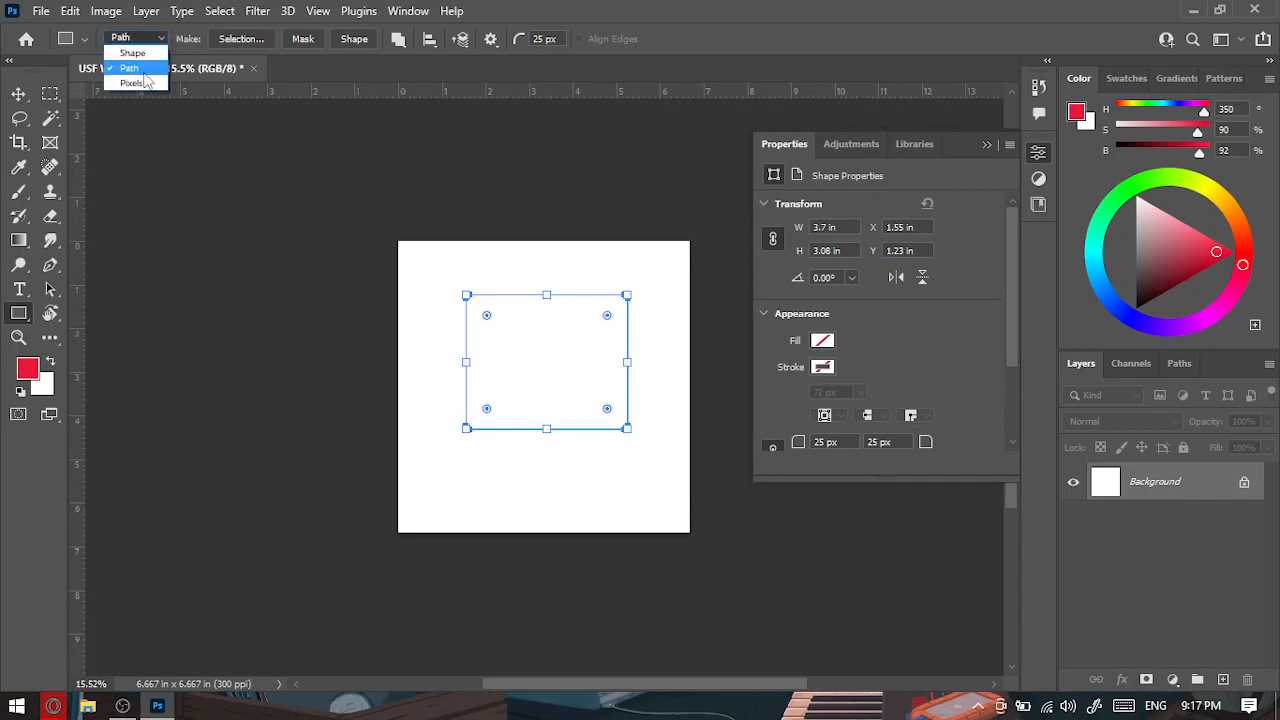
left_click(126, 46)
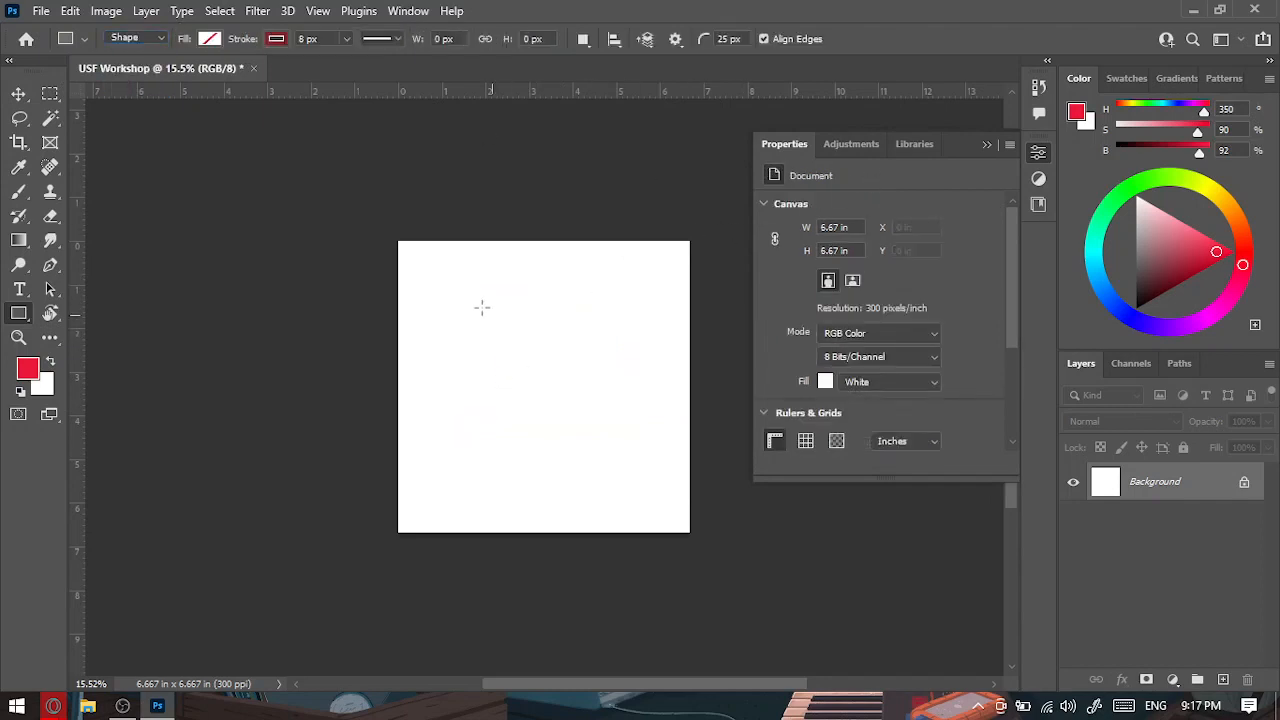
left_click_drag(482, 308, 626, 455)
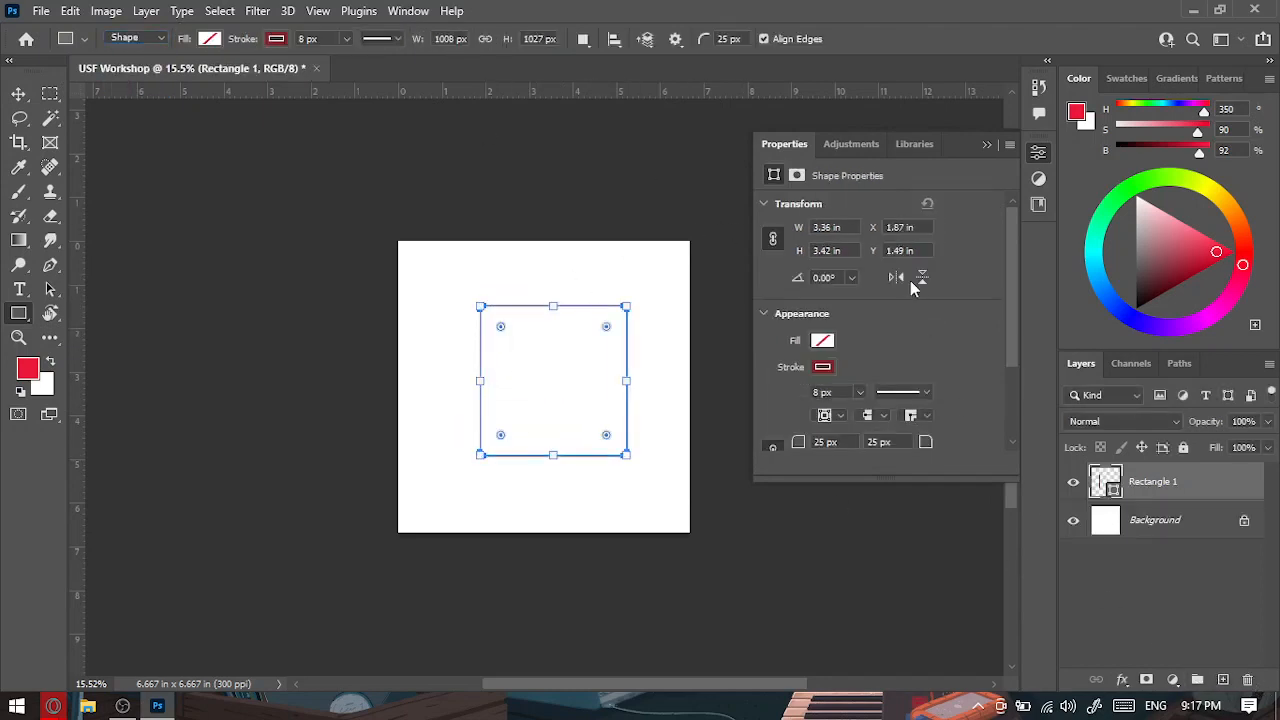
left_click(823, 341)
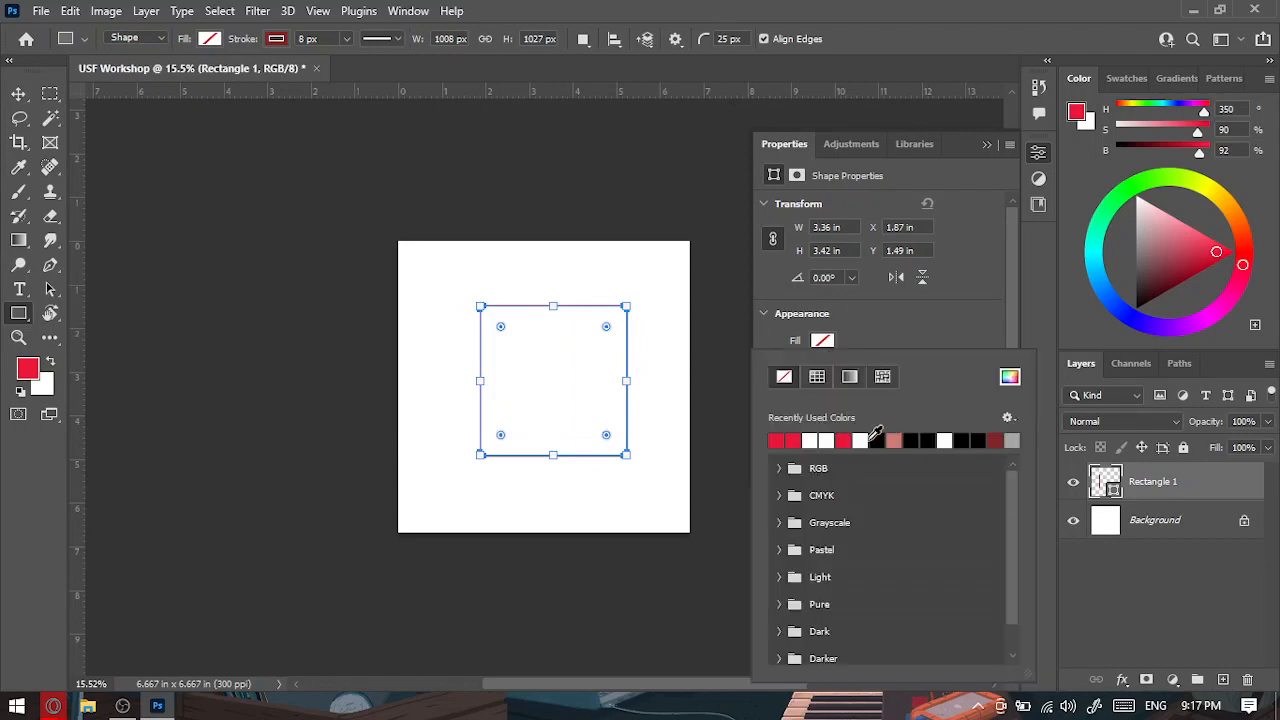
left_click(910, 441)
left_click(986, 144)
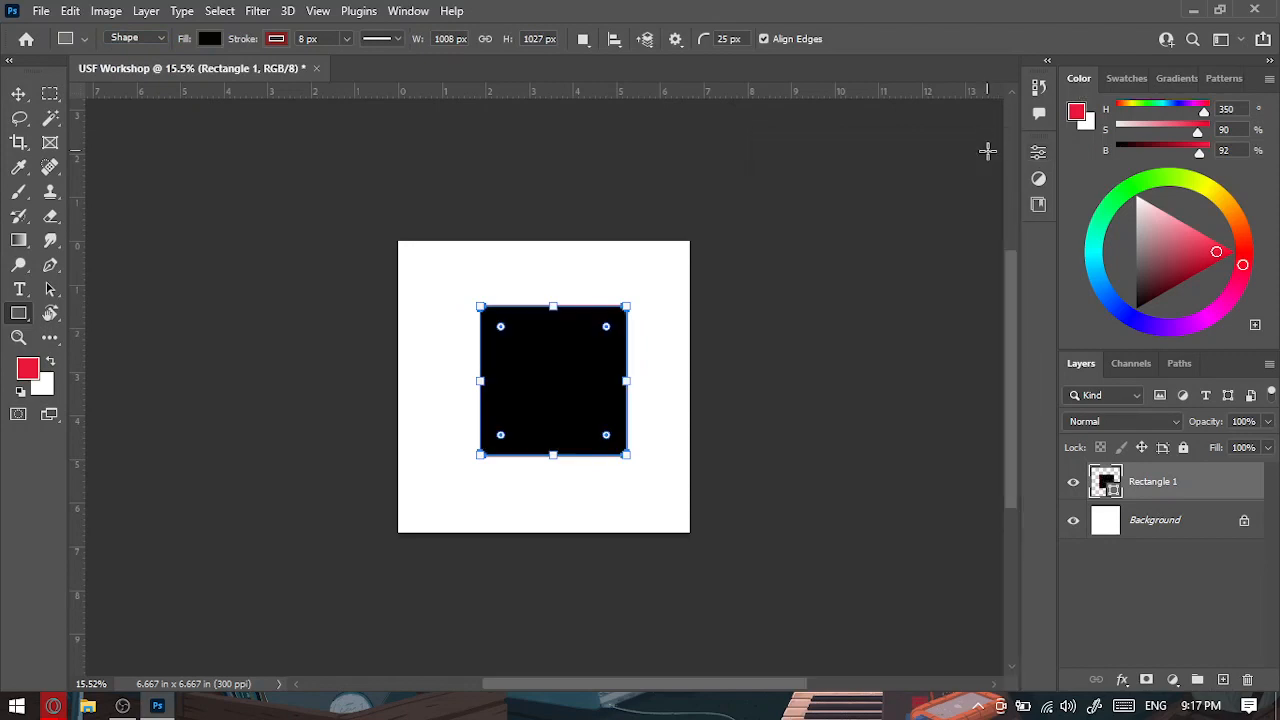
Move the black rectangle to about X 0.27 in, Y 0.2 in on the canvas with the Move tool and deselect its layer.
left_click(18, 93)
left_click(120, 211)
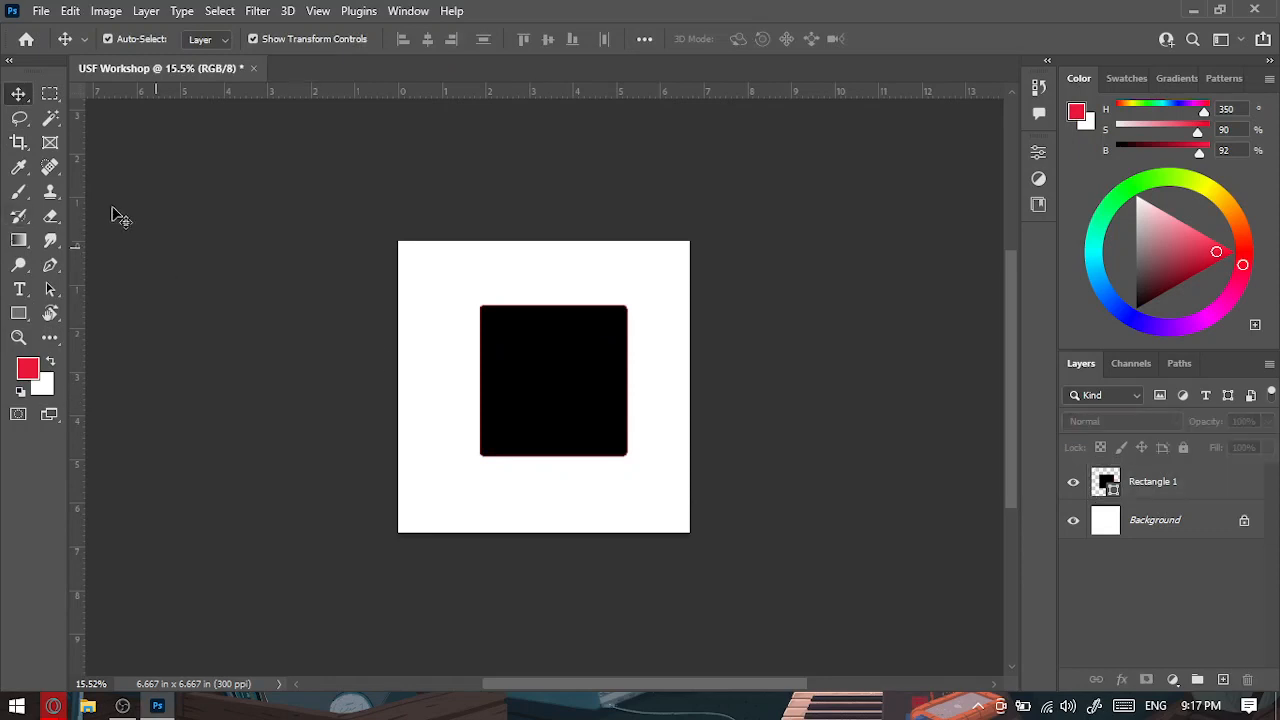
left_click(551, 386)
left_click_drag(570, 388, 497, 328)
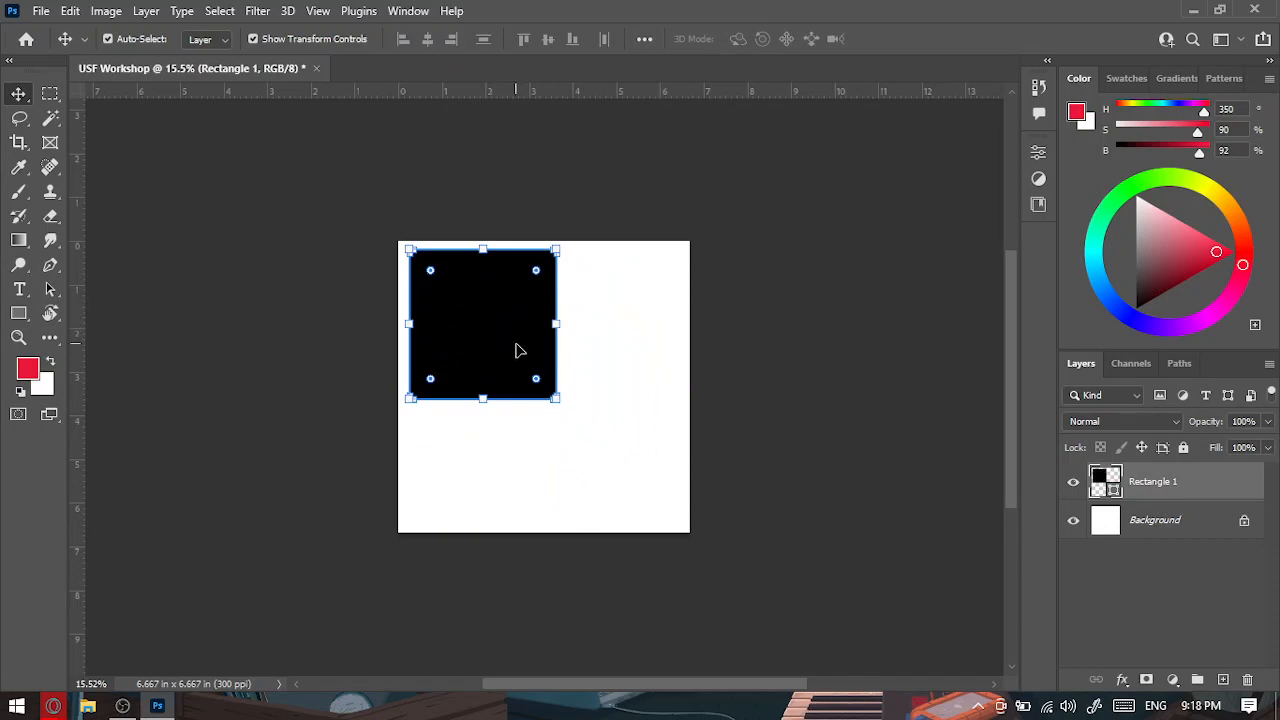
left_click(19, 118)
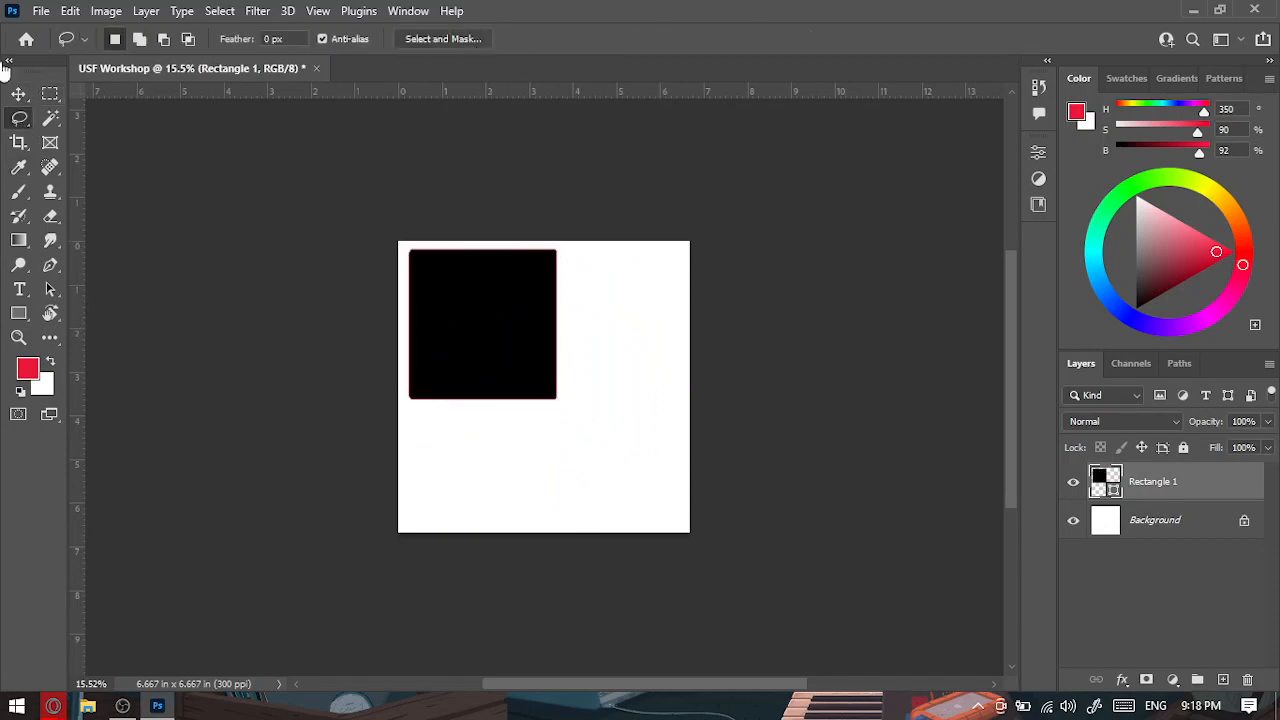
left_click(19, 94)
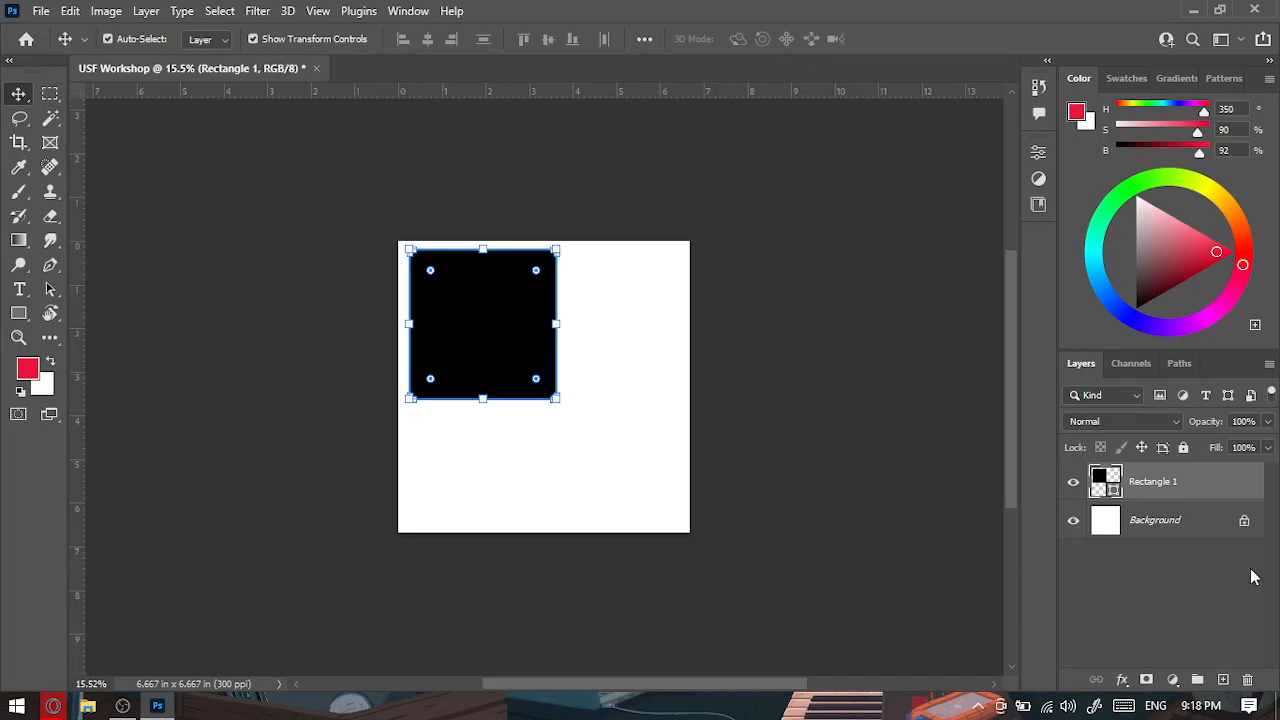
left_click(1172, 478, "ctrl")
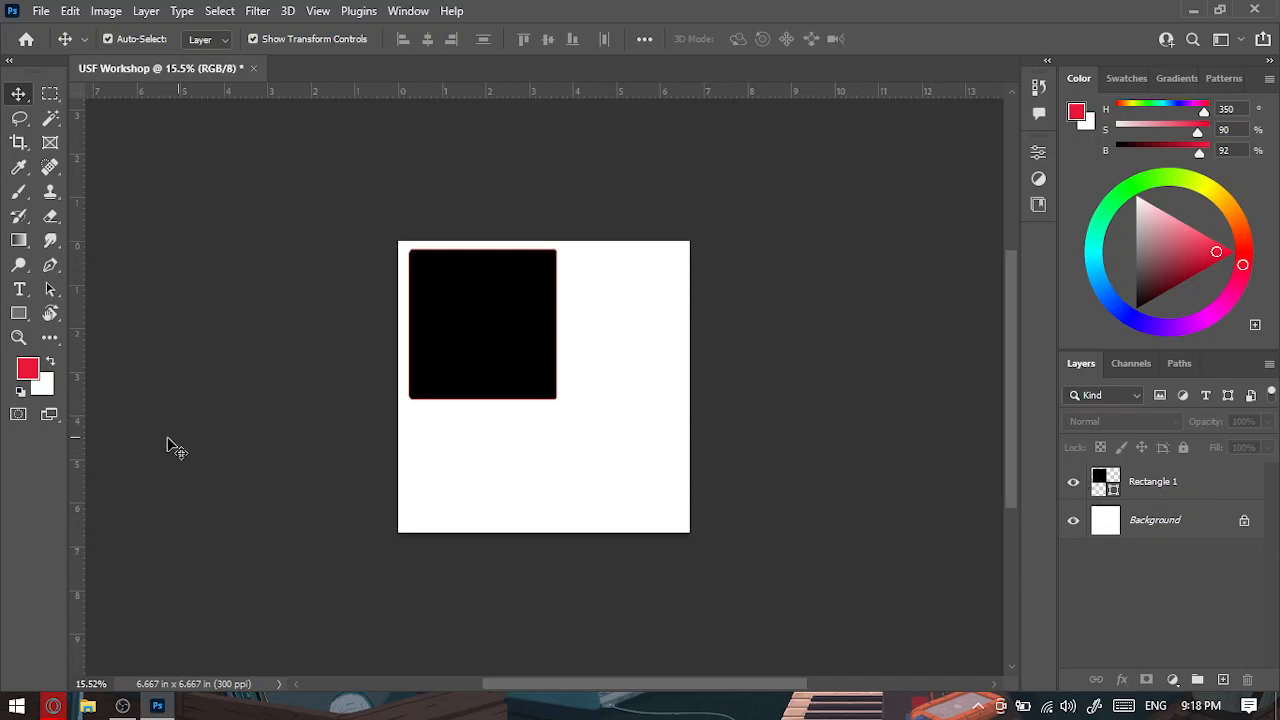
Draw a second rounded rectangle about 1.9 by 1.71 in to the lower right of the black one and fill it red.
left_click(19, 313)
left_click_drag(603, 380, 668, 430)
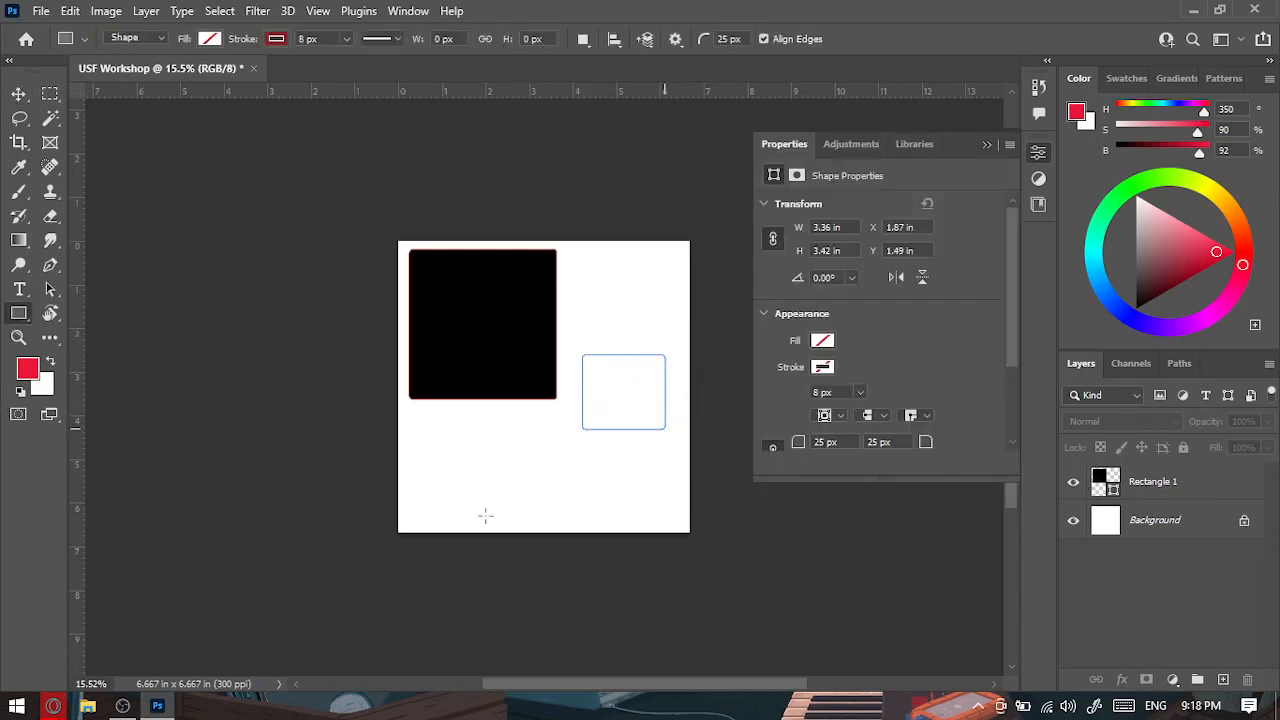
left_click(823, 341)
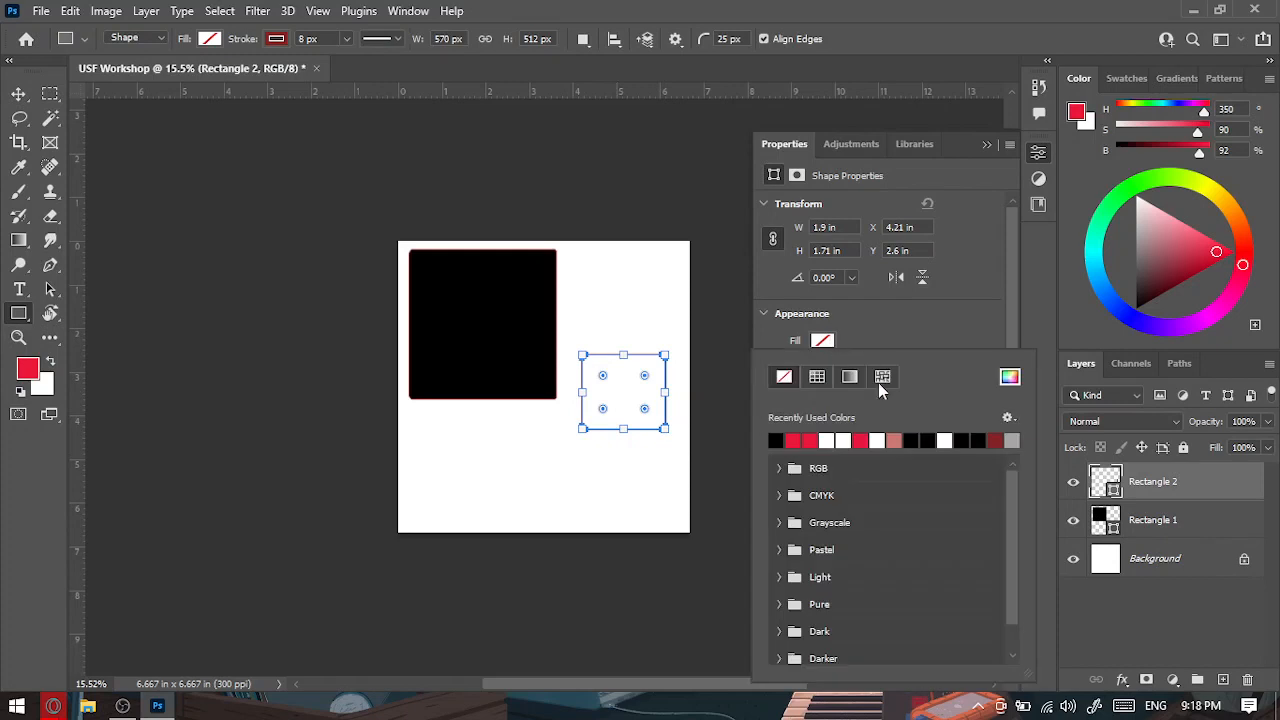
left_click(864, 440)
Draw a third rectangle about 2.2 by 1.13 in above the red one and fill it with a custom yellow.
left_click(598, 274)
left_click_drag(598, 274, 695, 326)
left_click(830, 341)
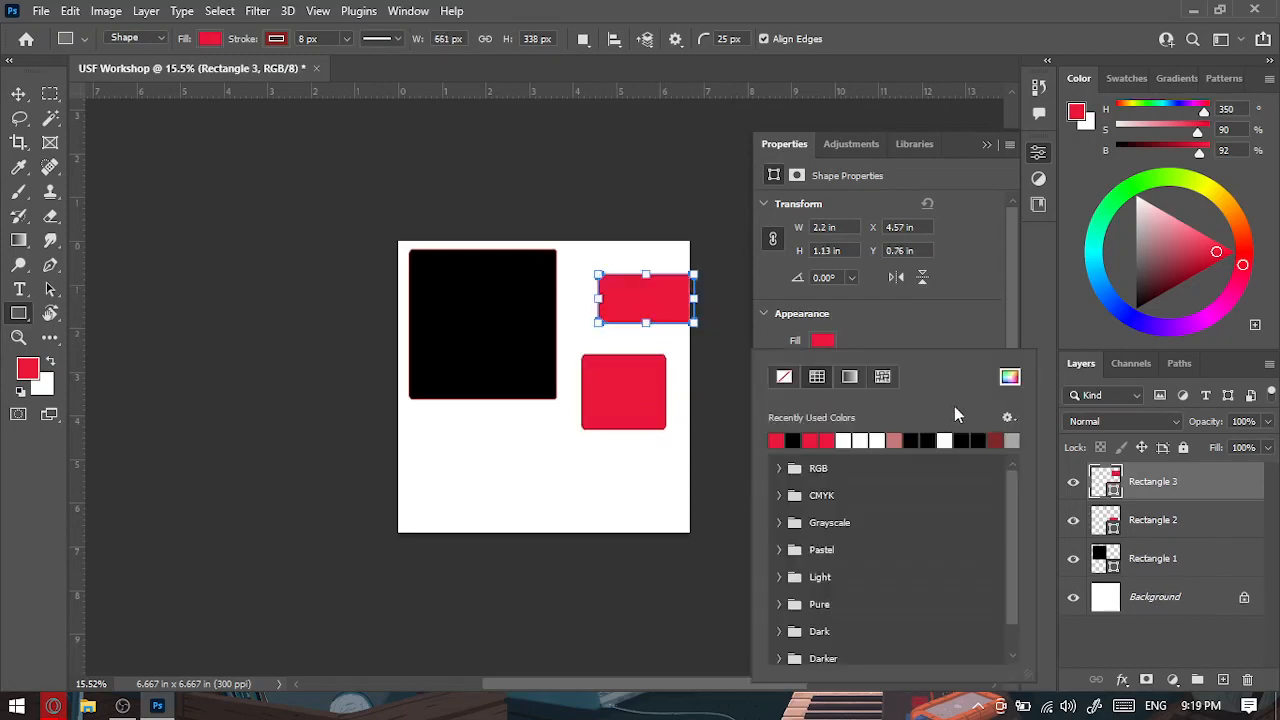
left_click(1010, 388)
left_click(919, 252)
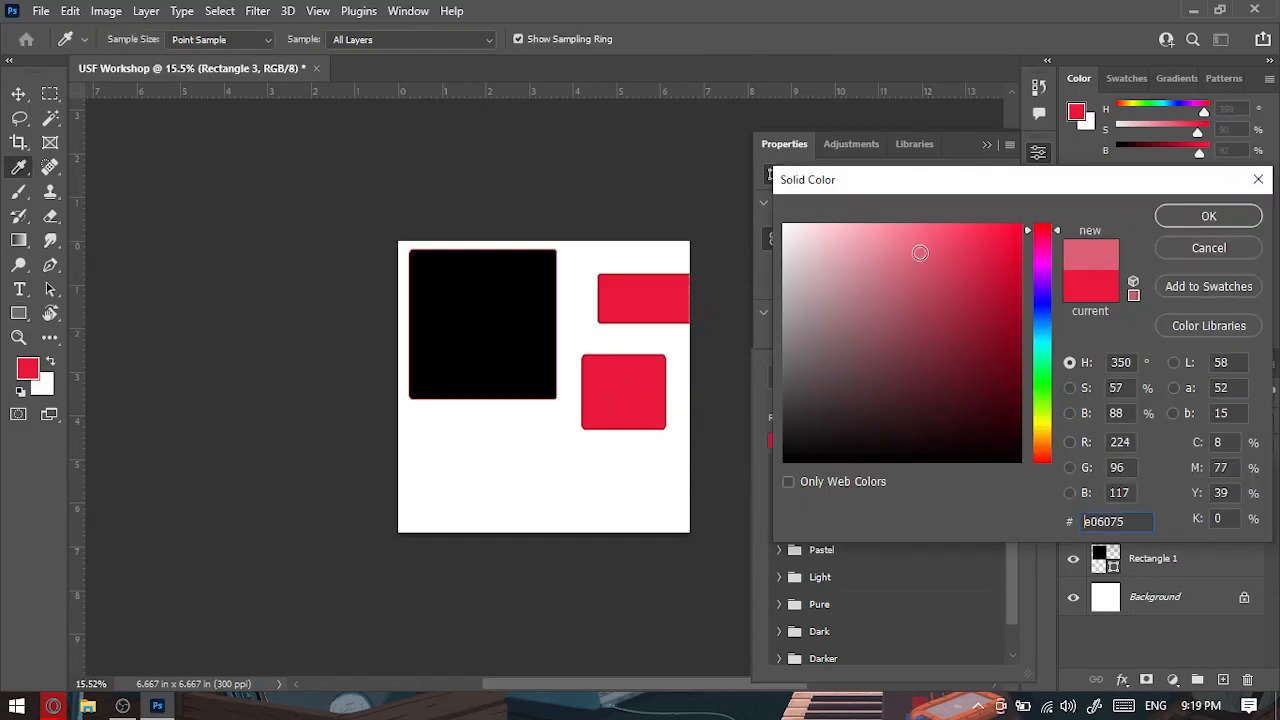
left_click(1049, 430)
left_click(1176, 218)
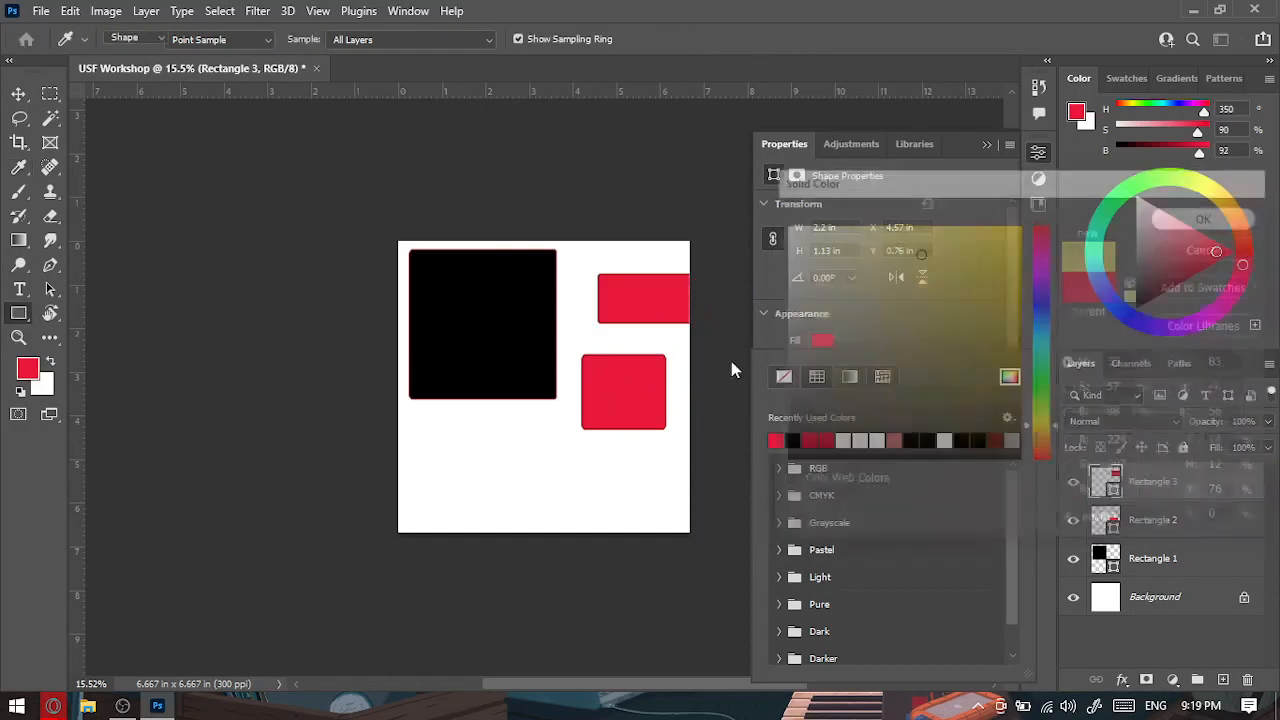
Move the black rectangle lower against the canvas's left edge and the yellow one to about X 3.91 in, Y 0 in.
left_click(18, 93)
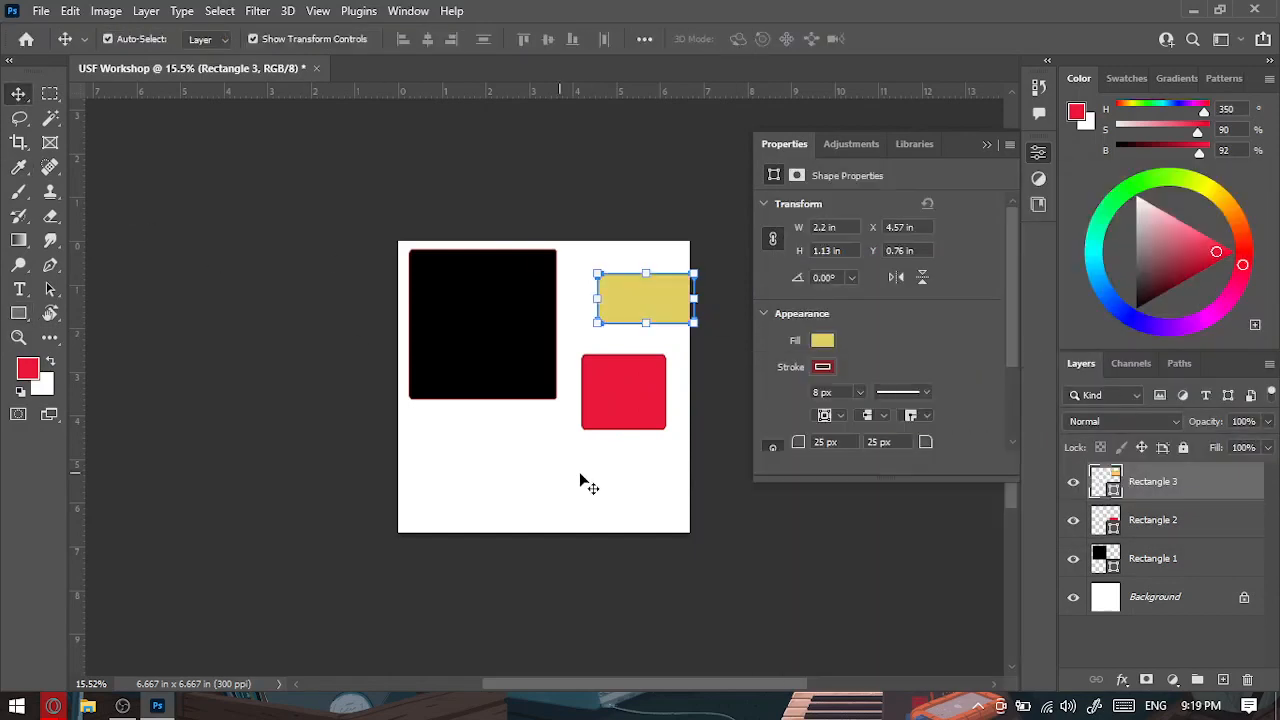
left_click(640, 466)
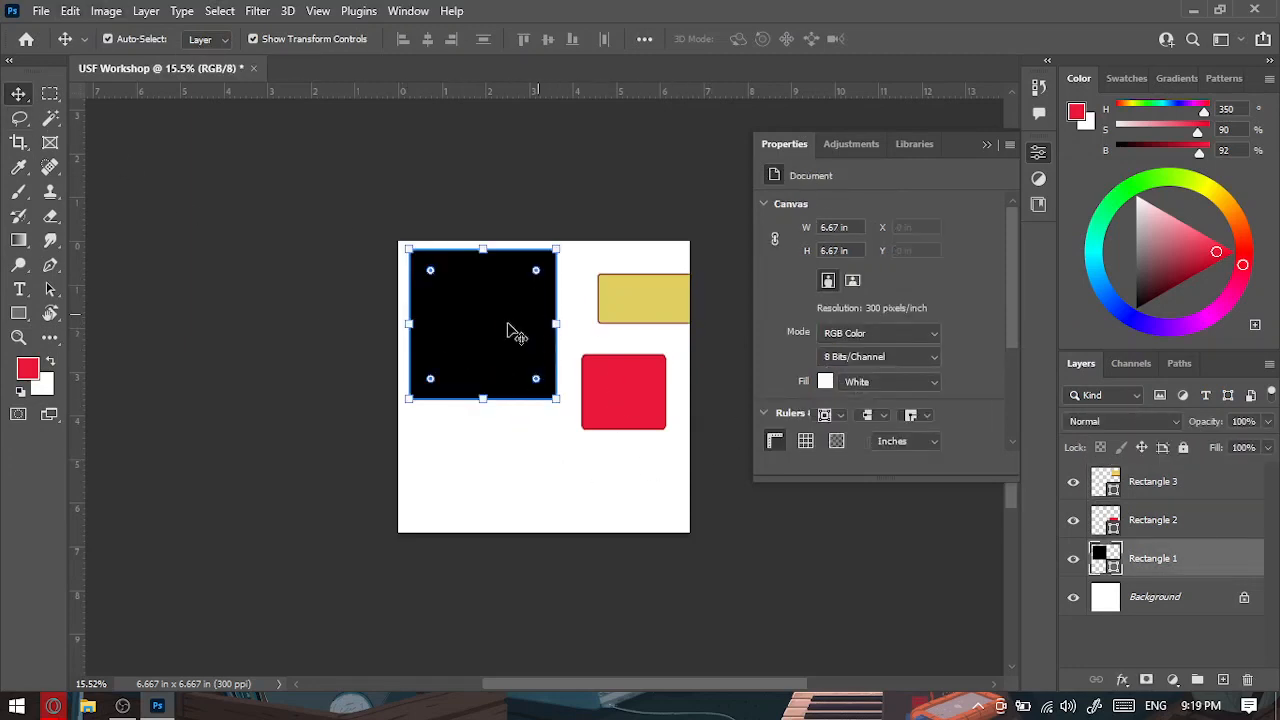
left_click_drag(514, 334, 536, 274)
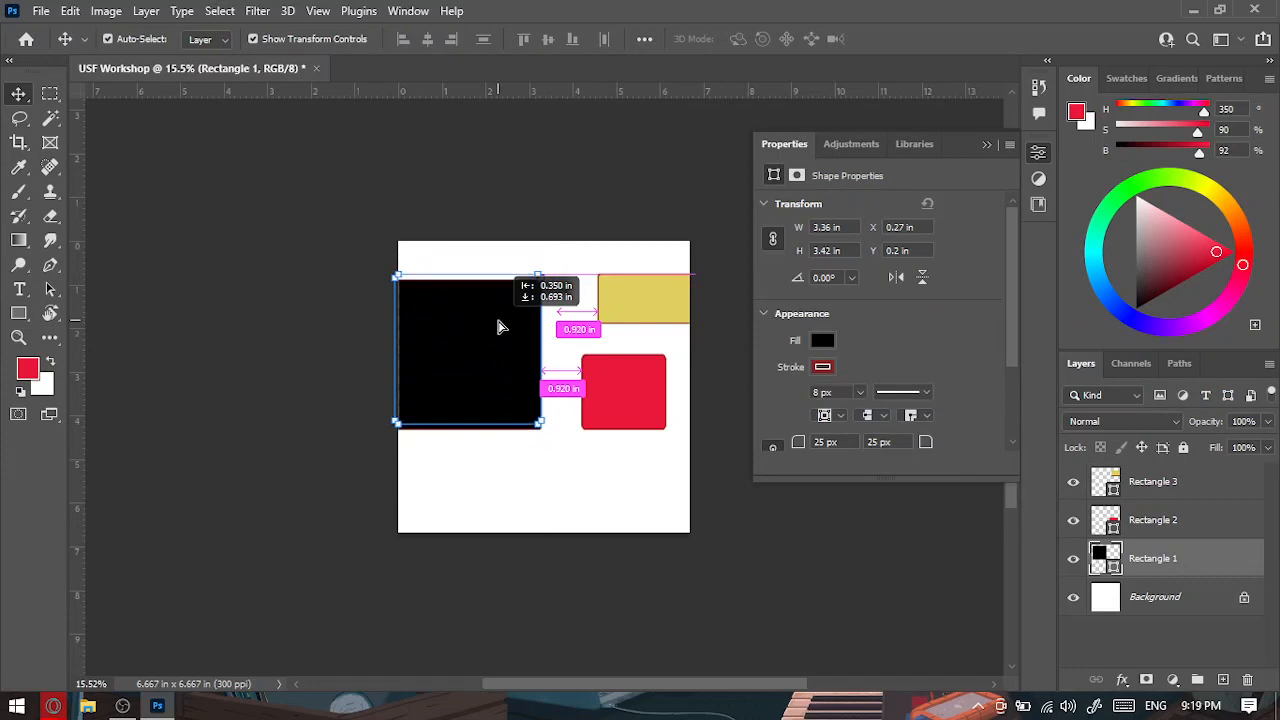
left_click(676, 301)
left_click_drag(654, 303, 625, 273)
left_click(620, 371)
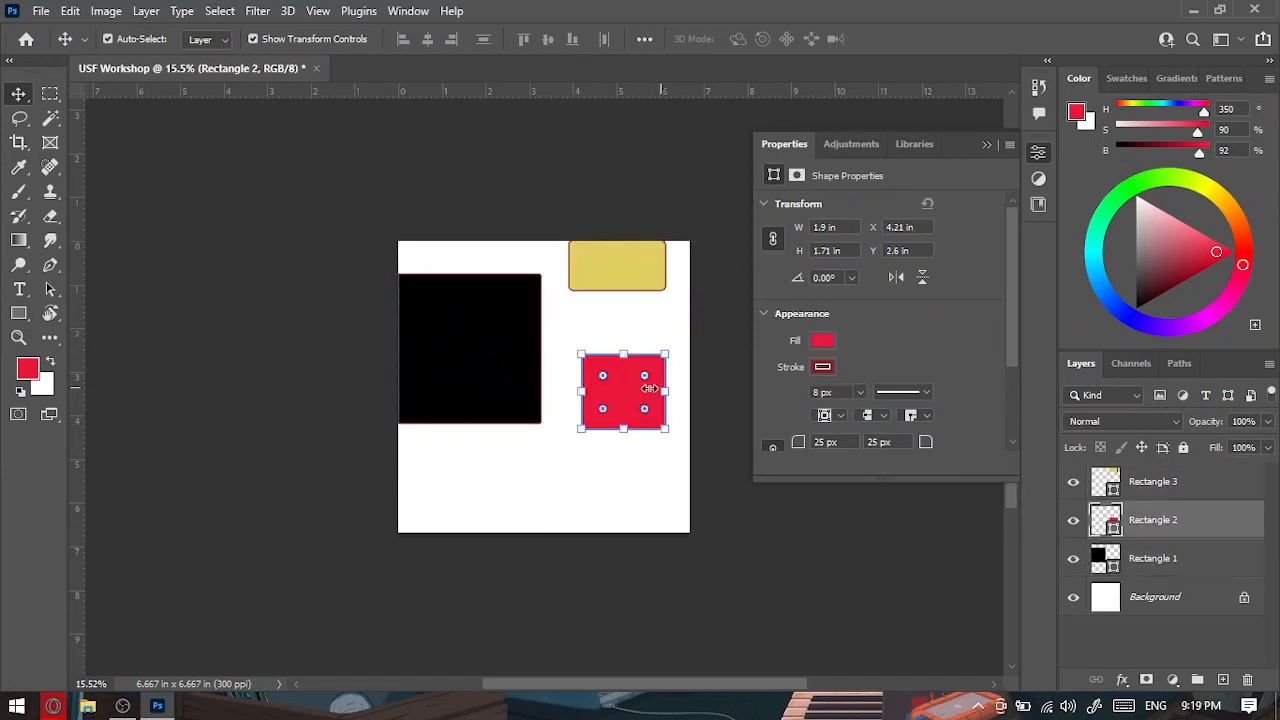
left_click(337, 309)
Set the Move tool's Auto-Select option to Group, put the Rectangle 3 layer in a new group and collapse the group.
left_click(200, 40)
left_click(203, 66)
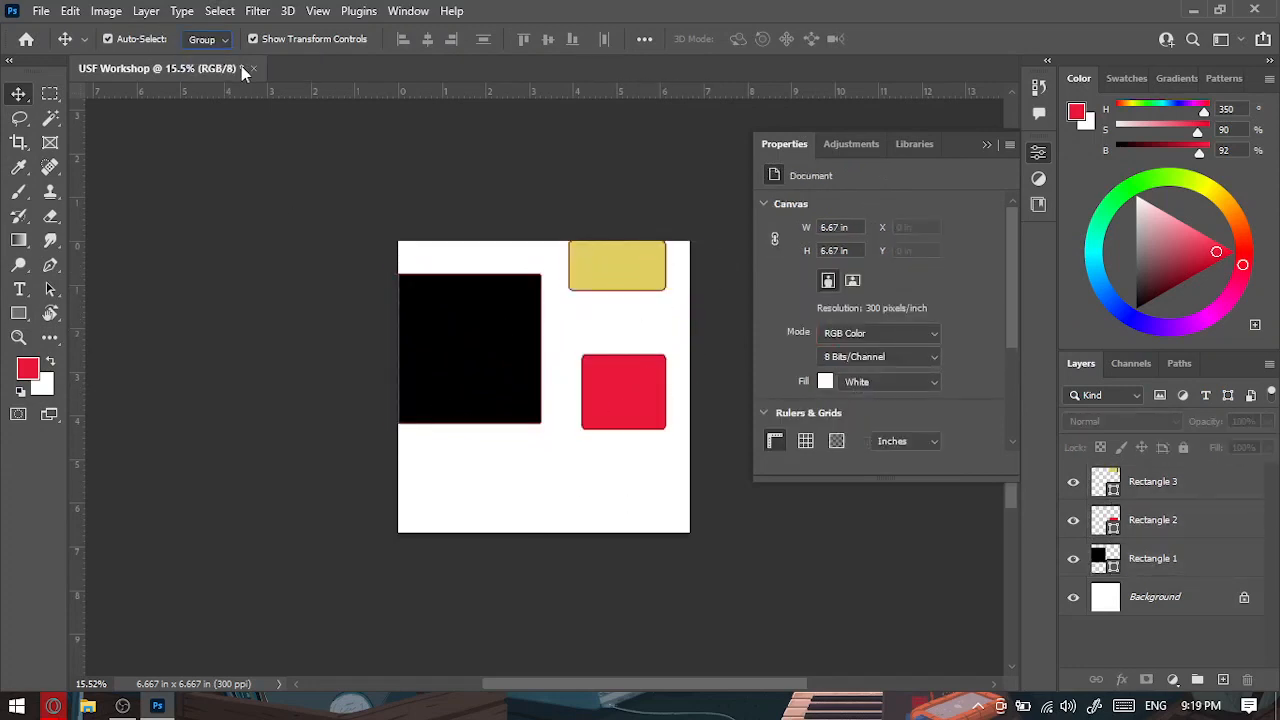
left_click(1170, 490)
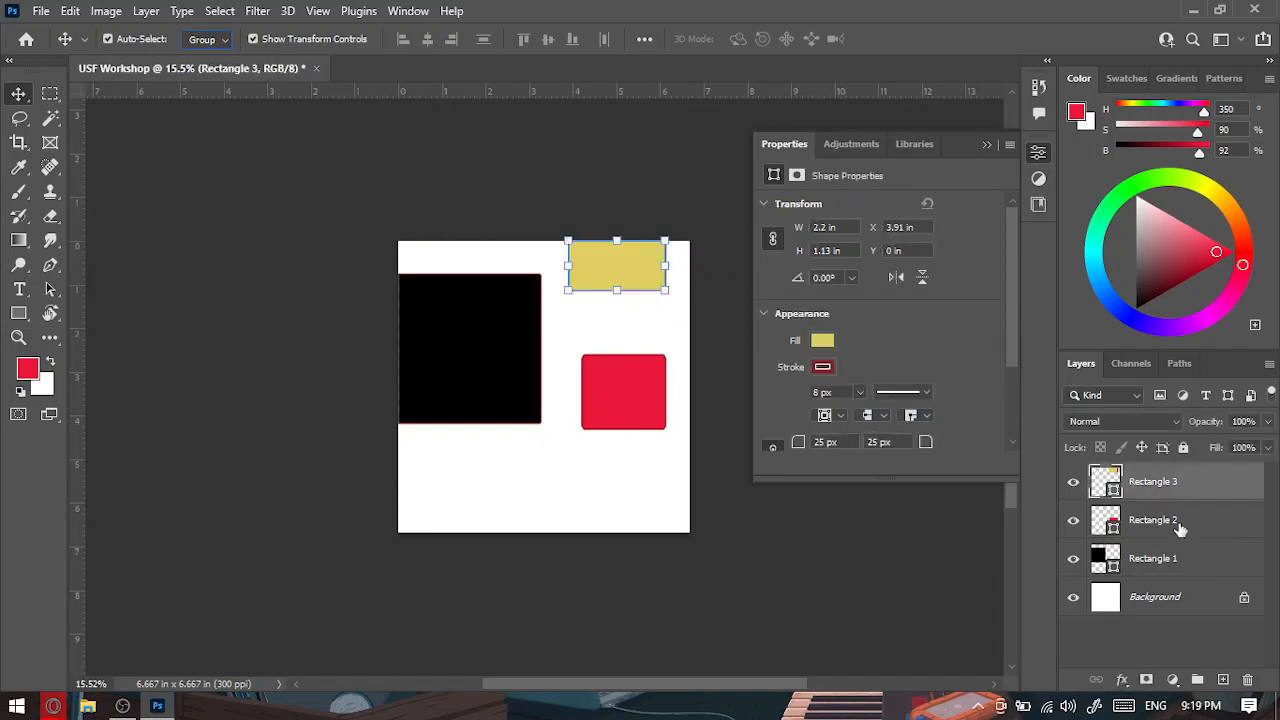
left_click(1180, 521, "shift")
left_click(1177, 525, "ctrl")
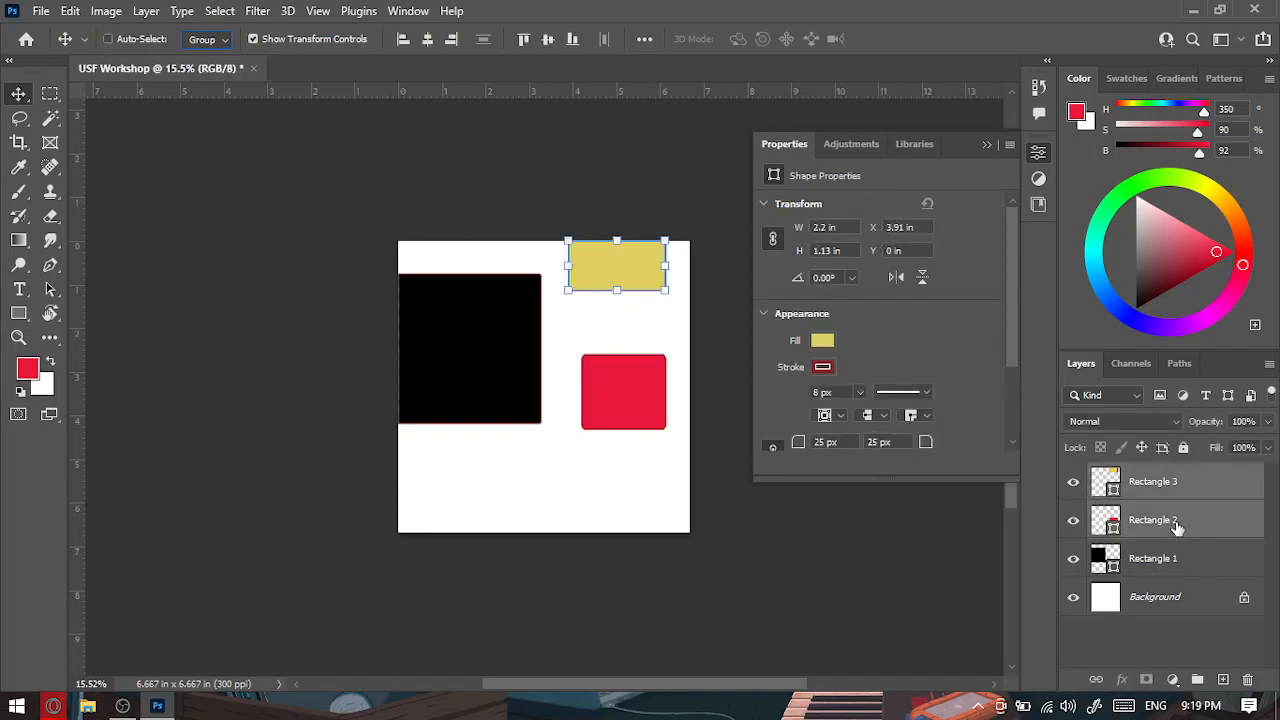
key("ctrl+g")
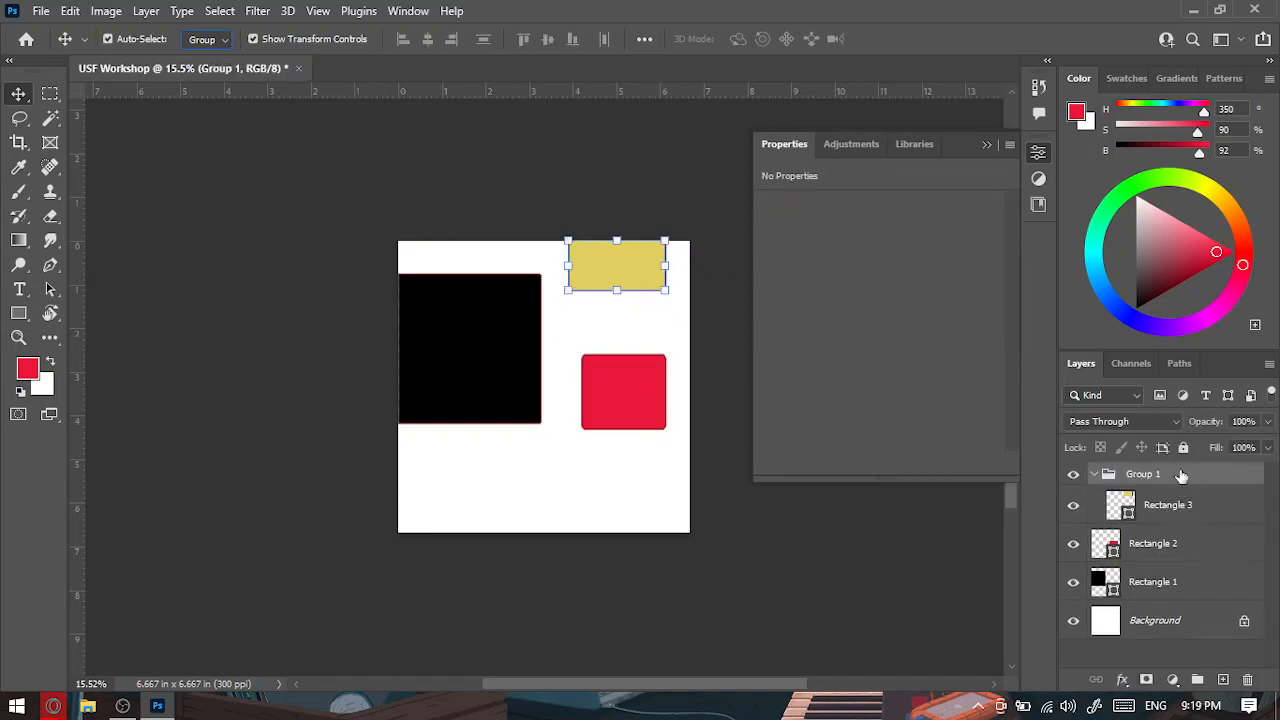
left_click(1092, 476)
left_click(978, 568)
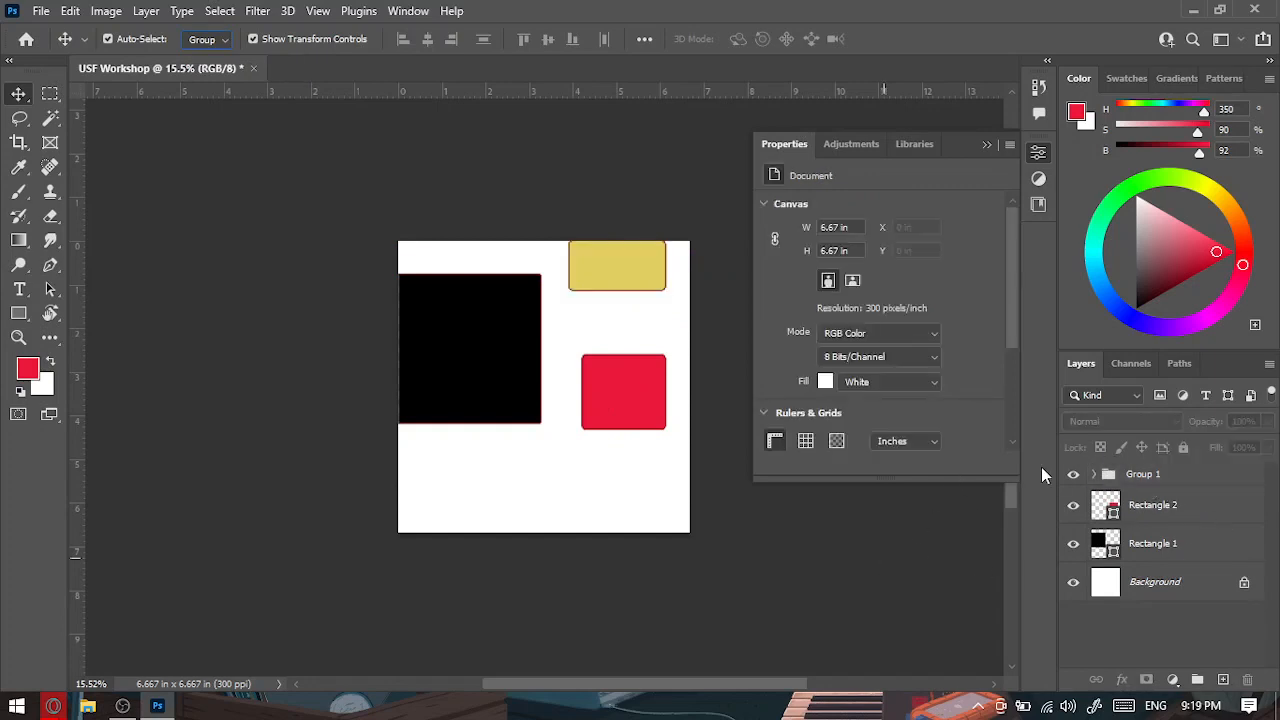
Move the red rectangle's layer, Rectangle 2, into Group 1.
left_click(612, 414)
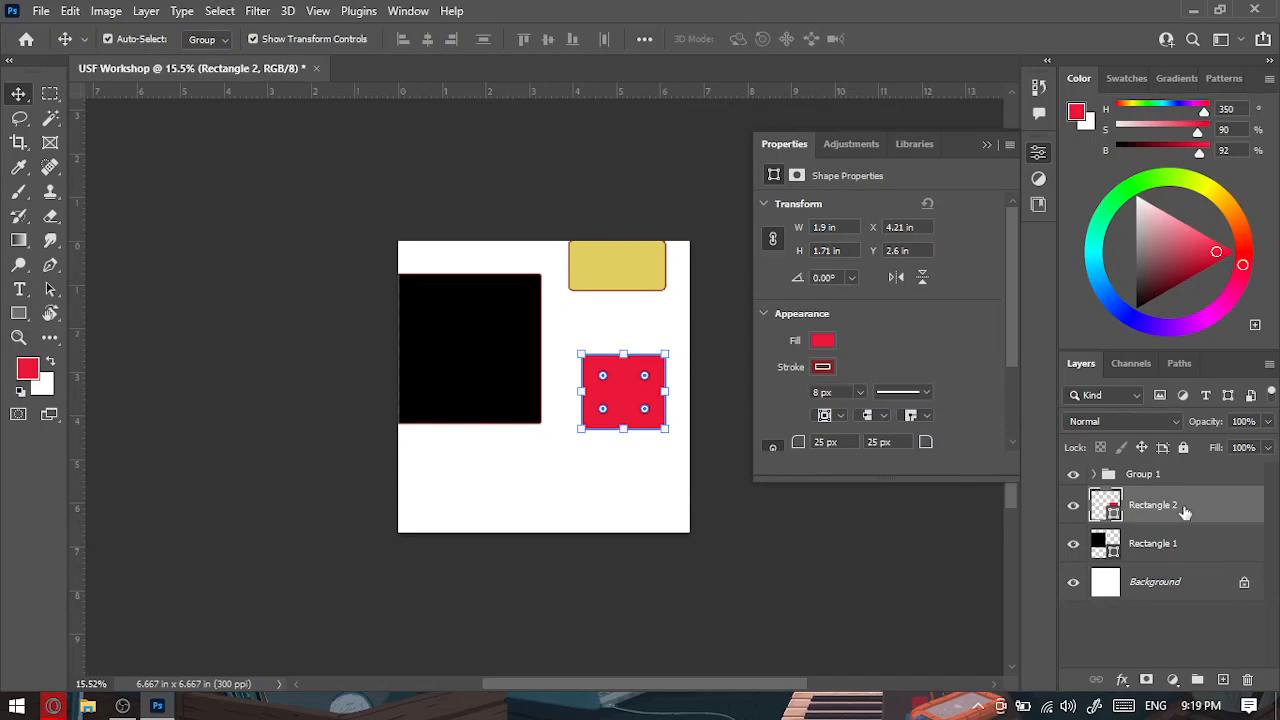
mouse_move(1184, 510)
left_mouse_down()
mouse_move(1181, 478)
mouse_move(1183, 489)
left_mouse_up()
left_click(886, 571)
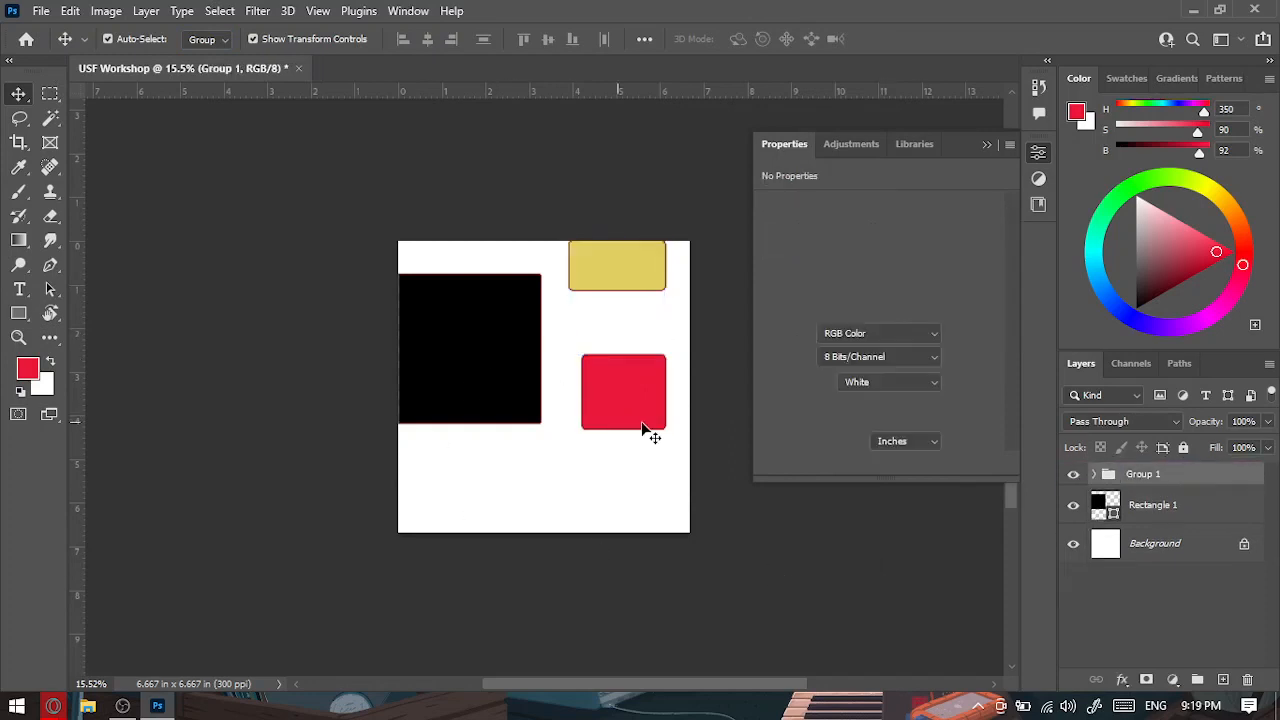
Move Group 1 down the canvas and place the black rectangle at about X 0.35 in, Y 1.4 in.
left_click_drag(651, 400, 651, 450)
mouse_move(465, 362)
left_mouse_down()
mouse_move(497, 400)
mouse_move(471, 411)
mouse_move(451, 370)
left_mouse_up()
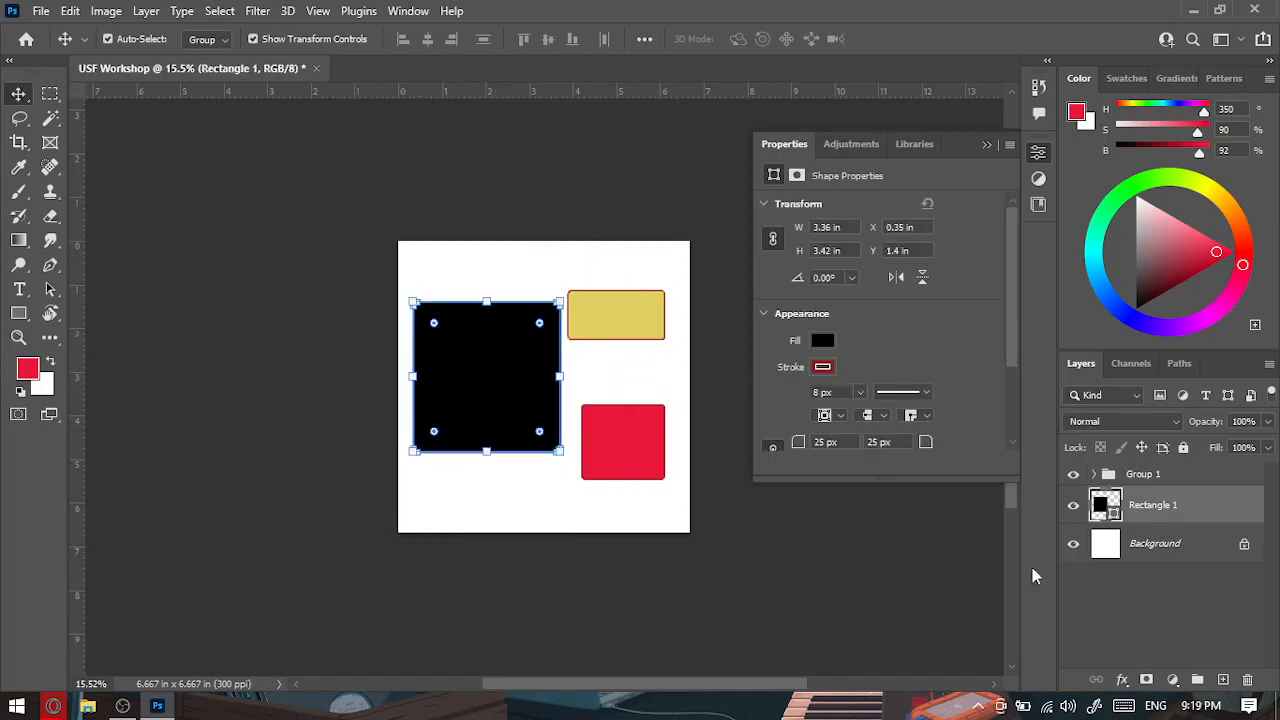
Select Group 1 through the red rectangle and set the Move tool's Auto-Select option to Layer.
left_click(629, 434)
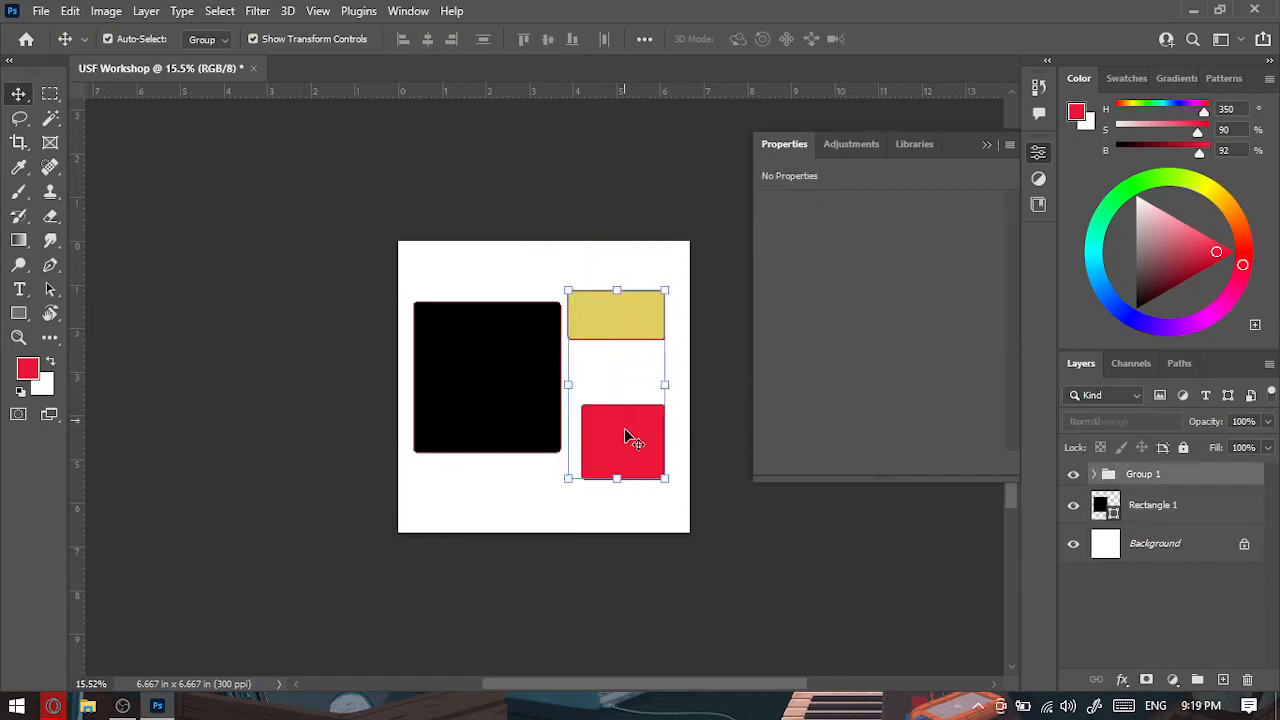
left_click(212, 42)
left_click(206, 70)
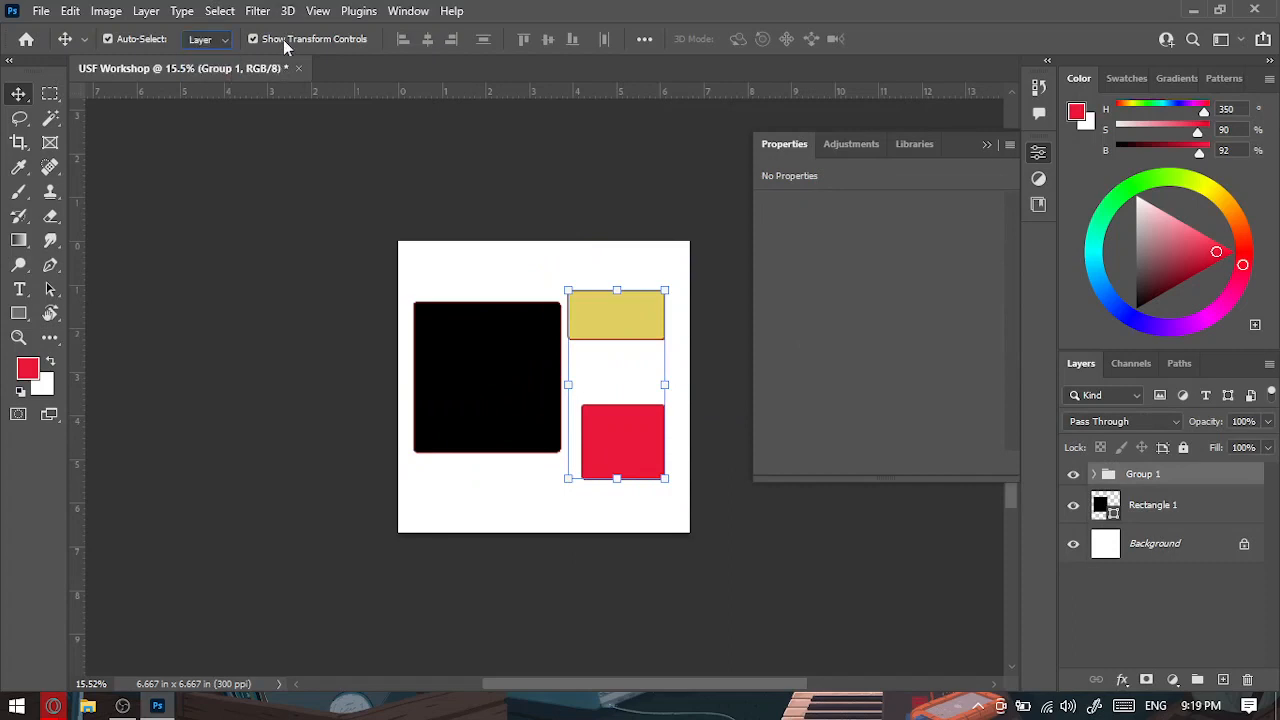
Hide the transform controls, select the black rectangle and show its transform controls again.
left_click(334, 42)
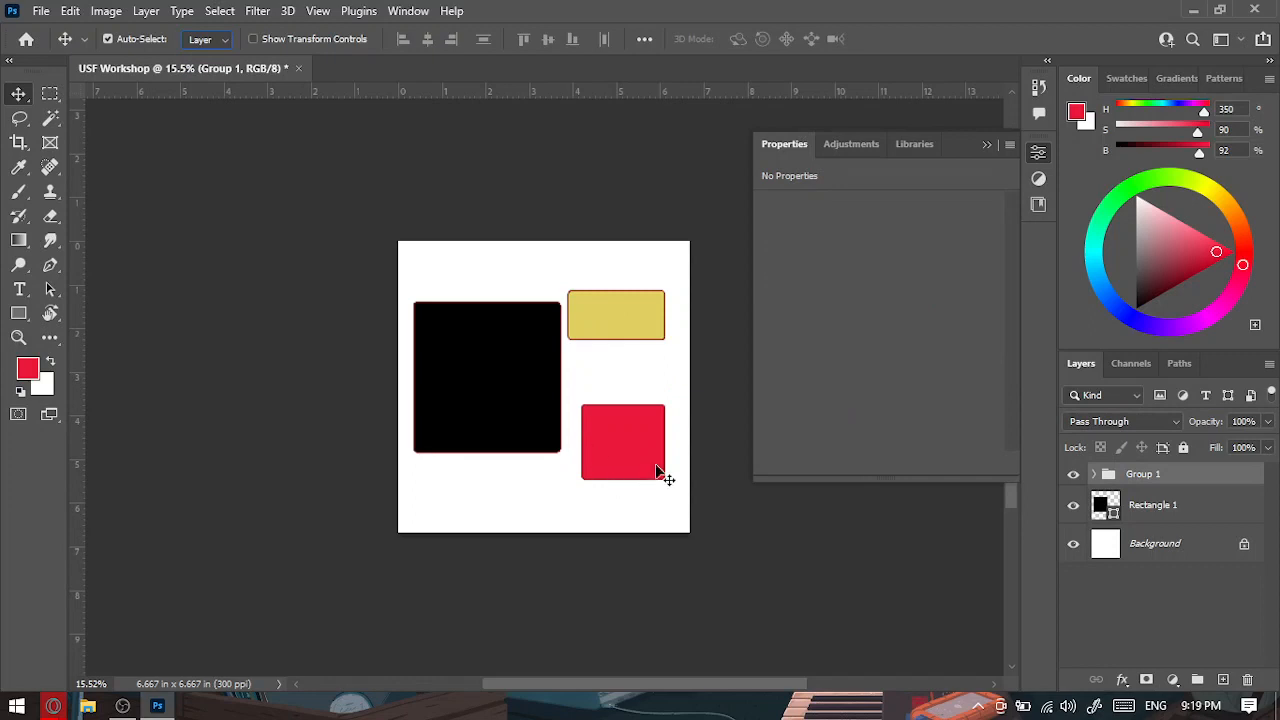
left_click(471, 393)
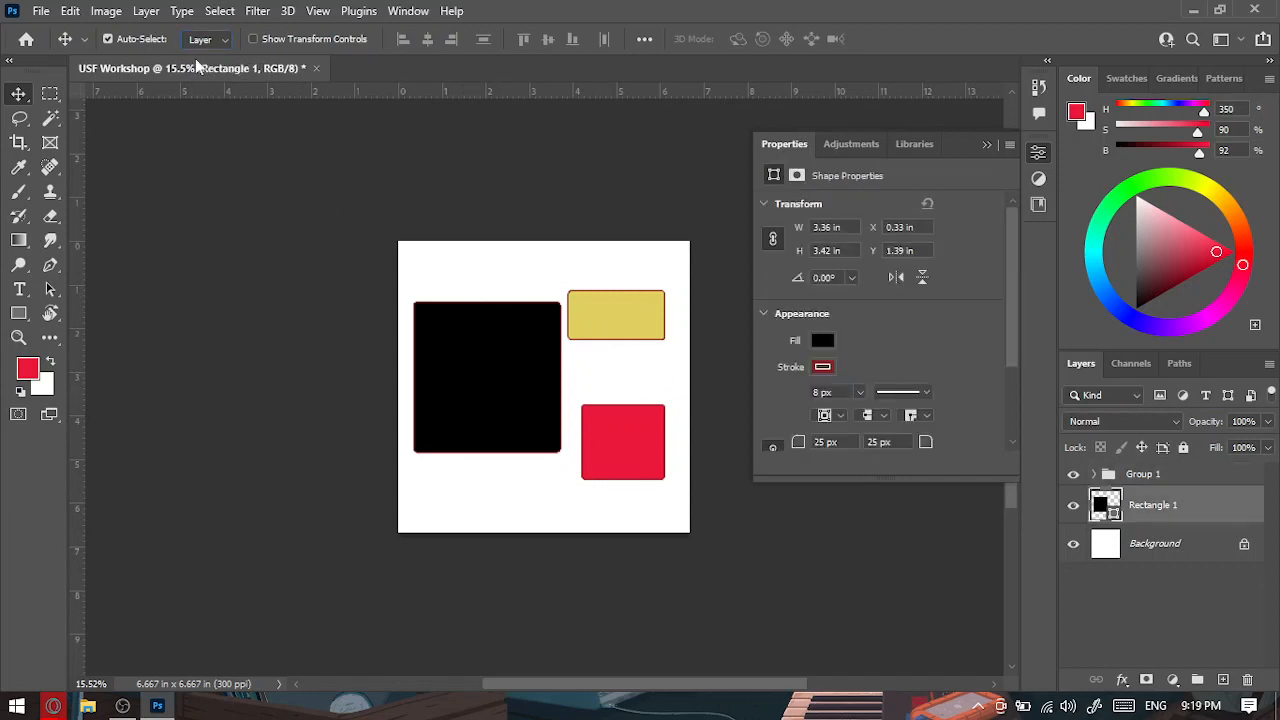
left_click(257, 39)
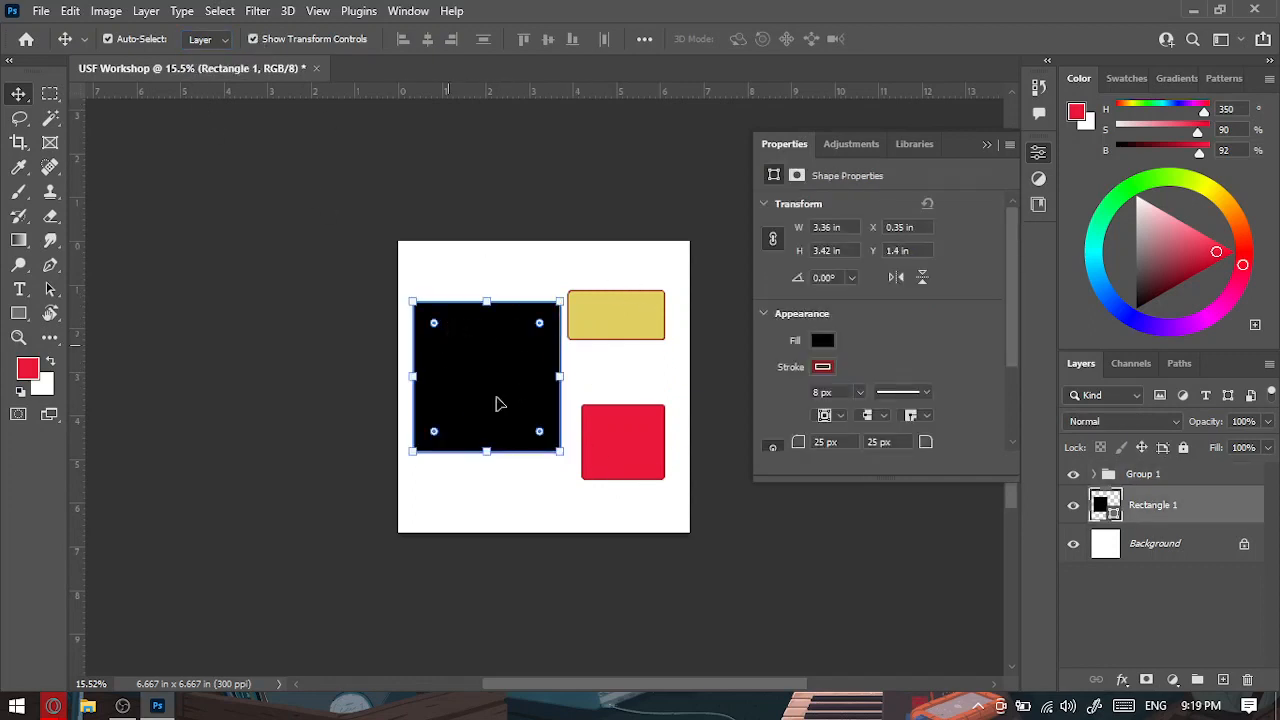
Move the black rectangle up to about X 0.36 in, Y 1.14 in with the transform controls hidden, and show them again.
left_click(307, 40)
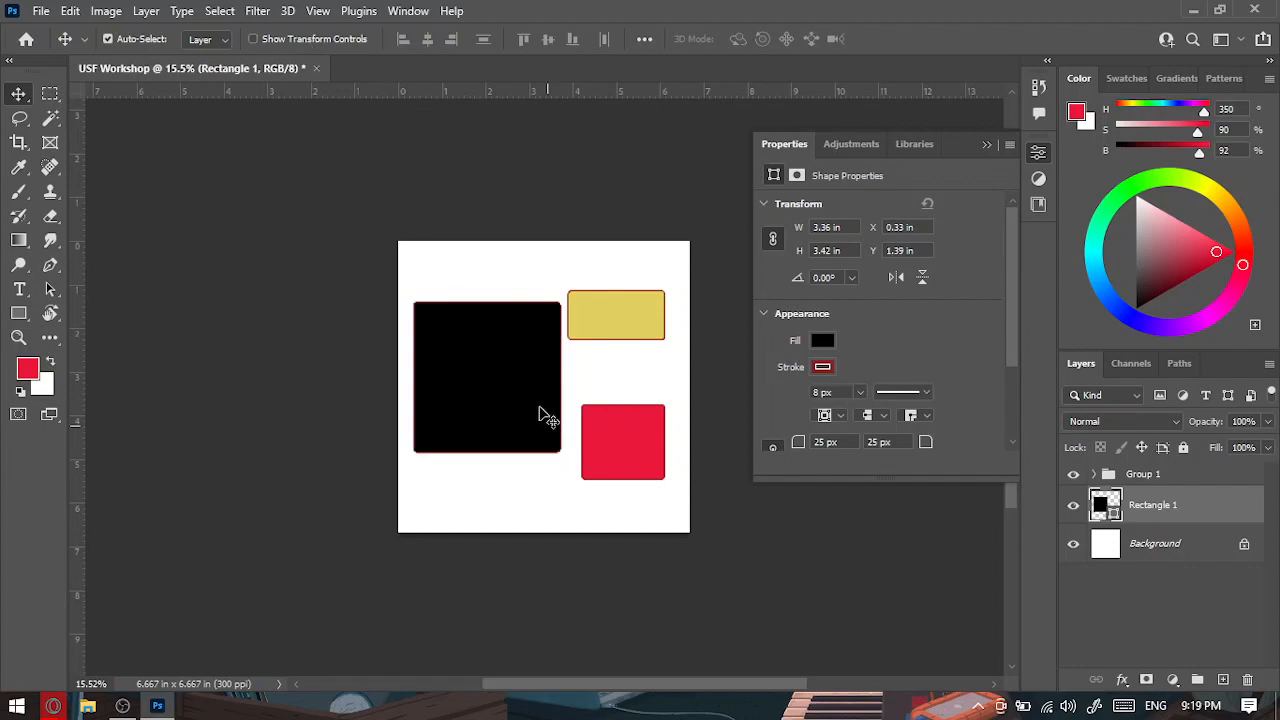
left_click_drag(447, 349, 481, 376)
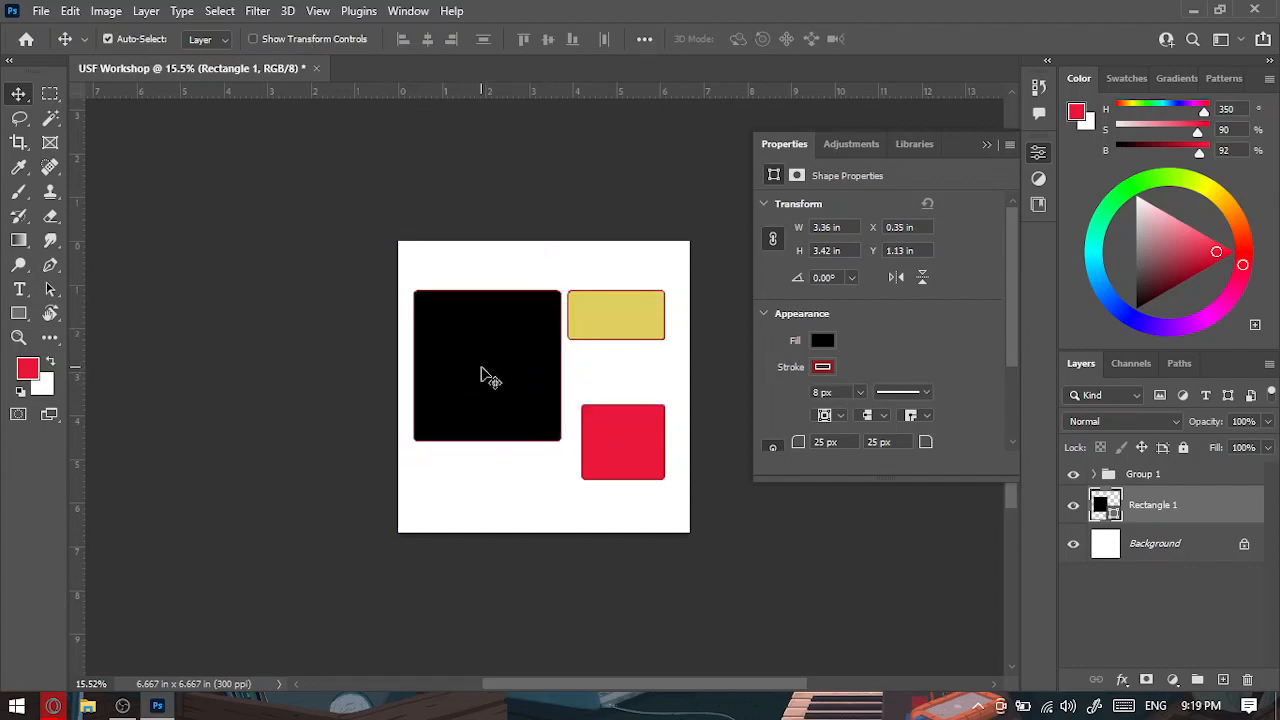
left_click(302, 41)
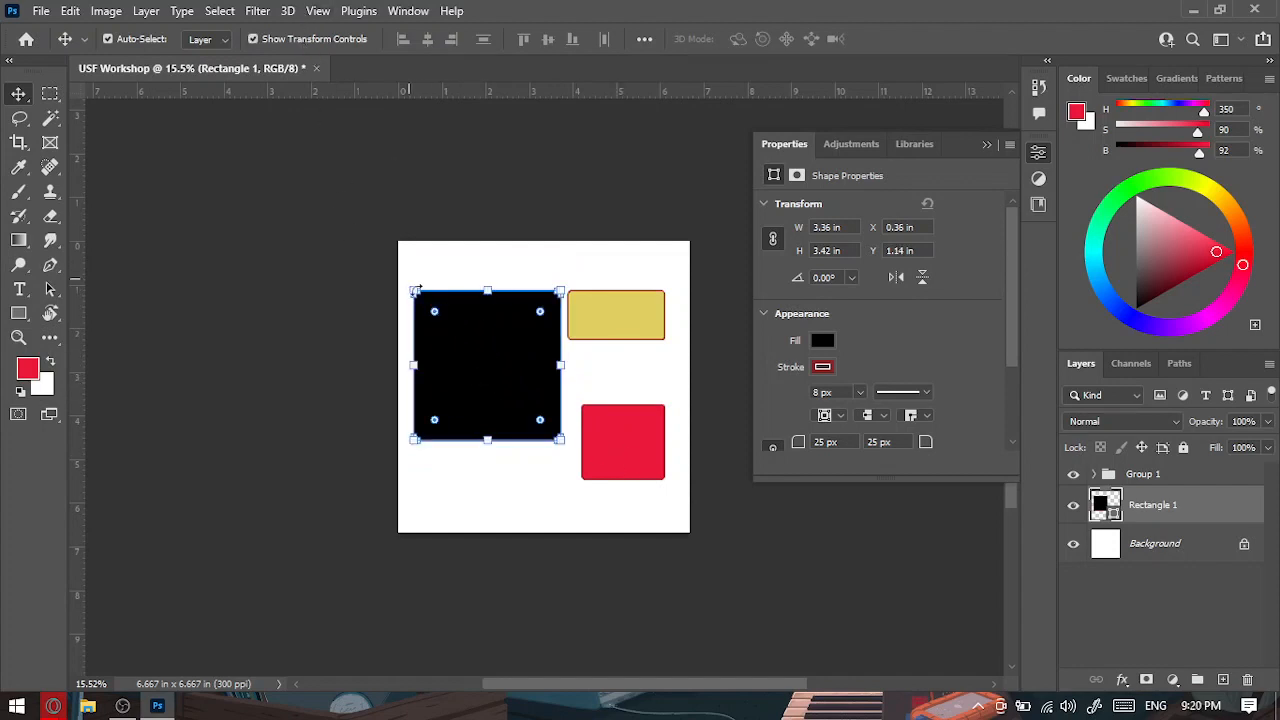
Start Free Transform on the black rectangle twice, applying it each time without changing anything.
left_click(489, 291)
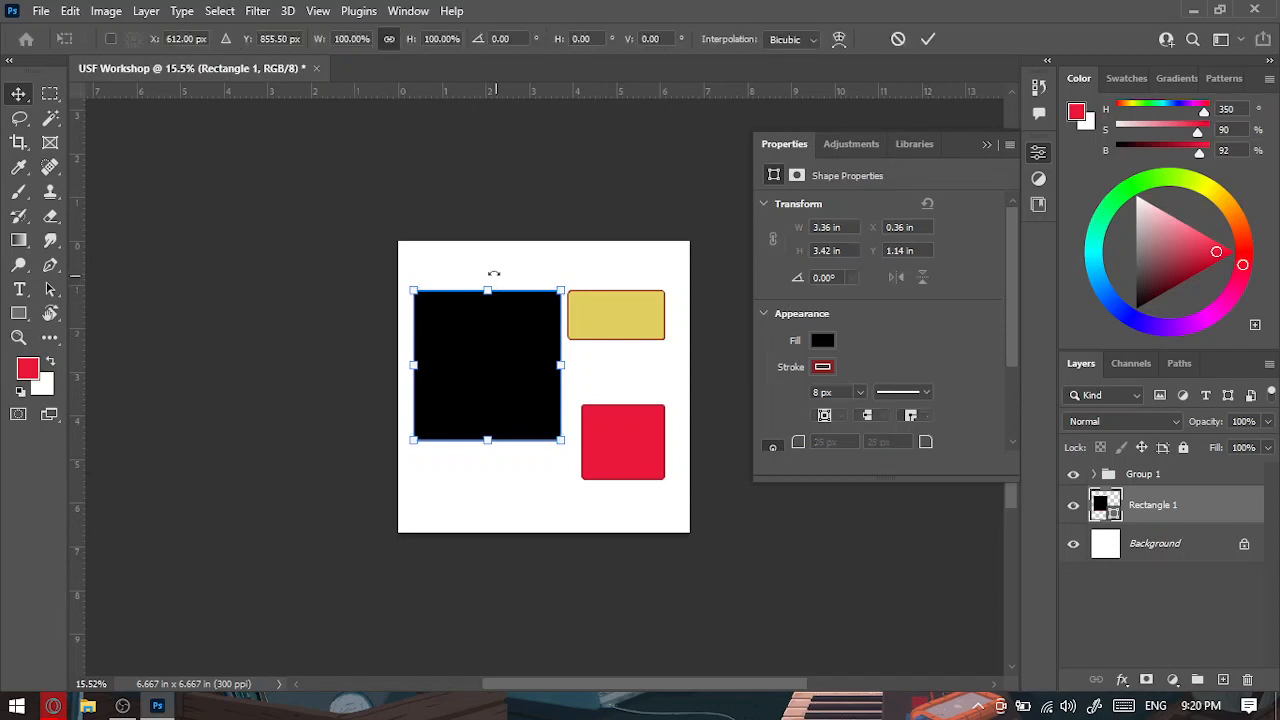
left_click(927, 40)
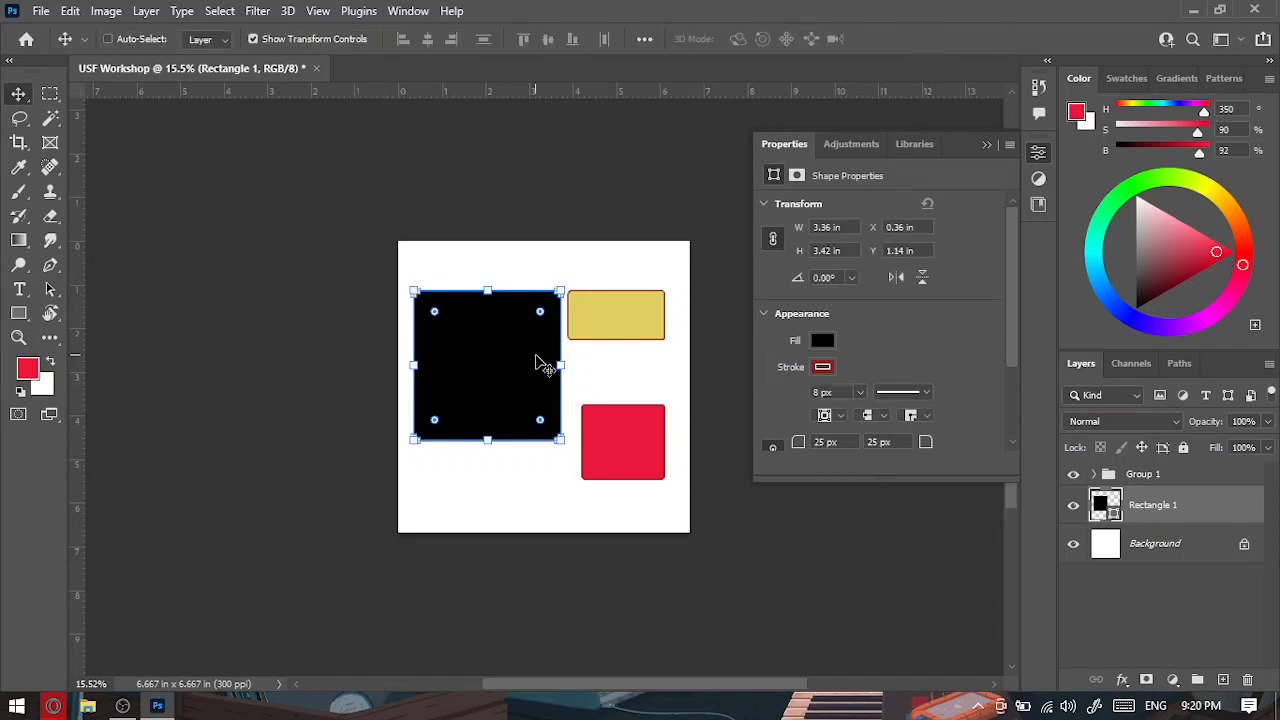
key("ctrl+t")
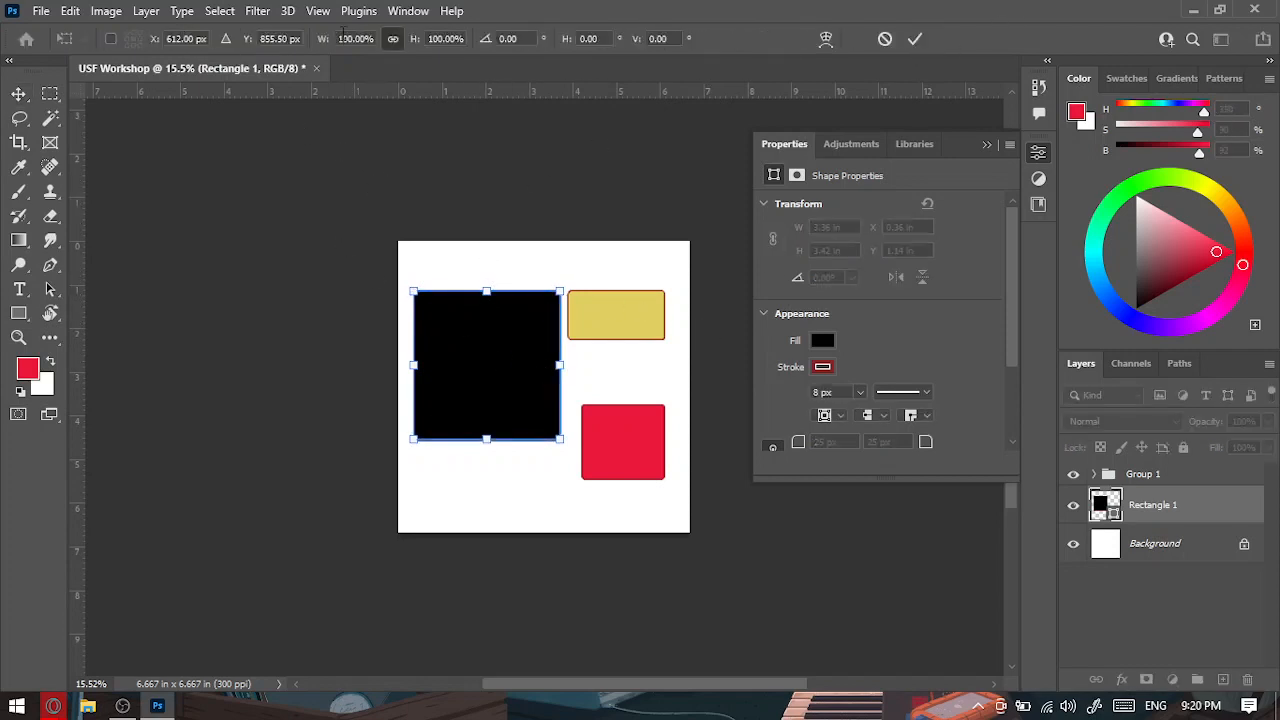
left_click(915, 39)
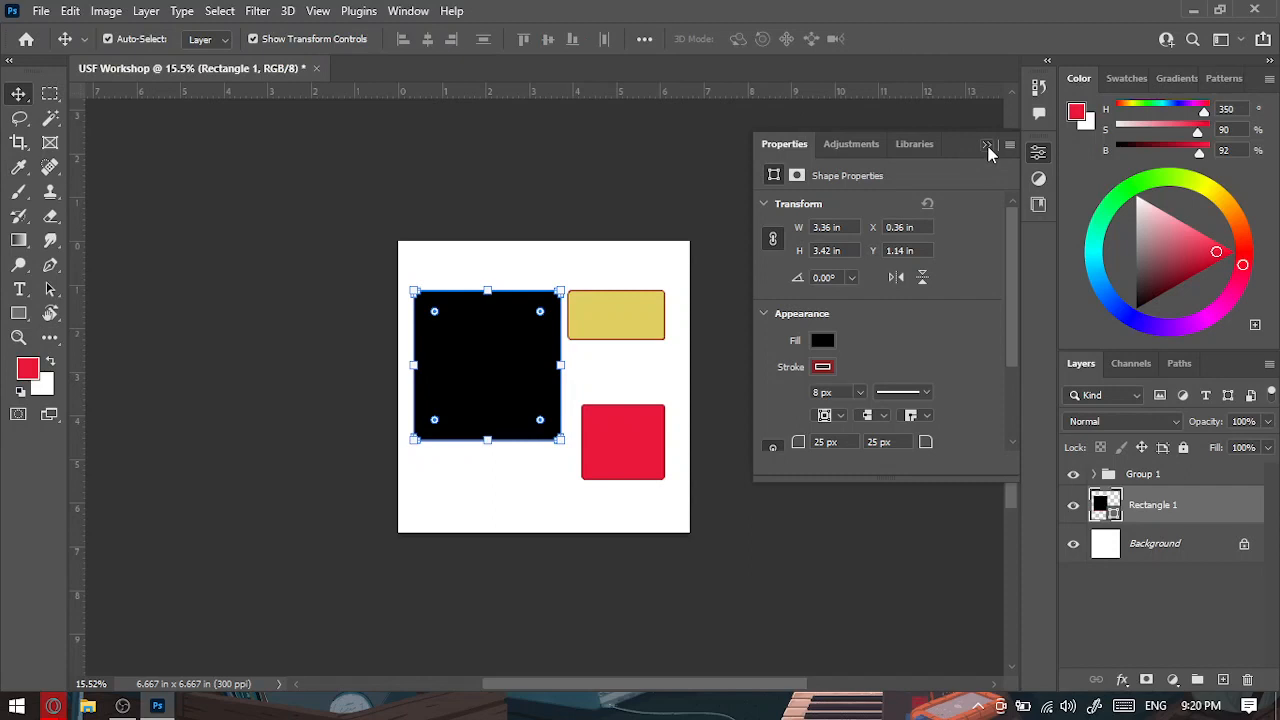
Collapse the shape properties display and ungroup Group 1 into its separate rectangle layers.
left_click(986, 147)
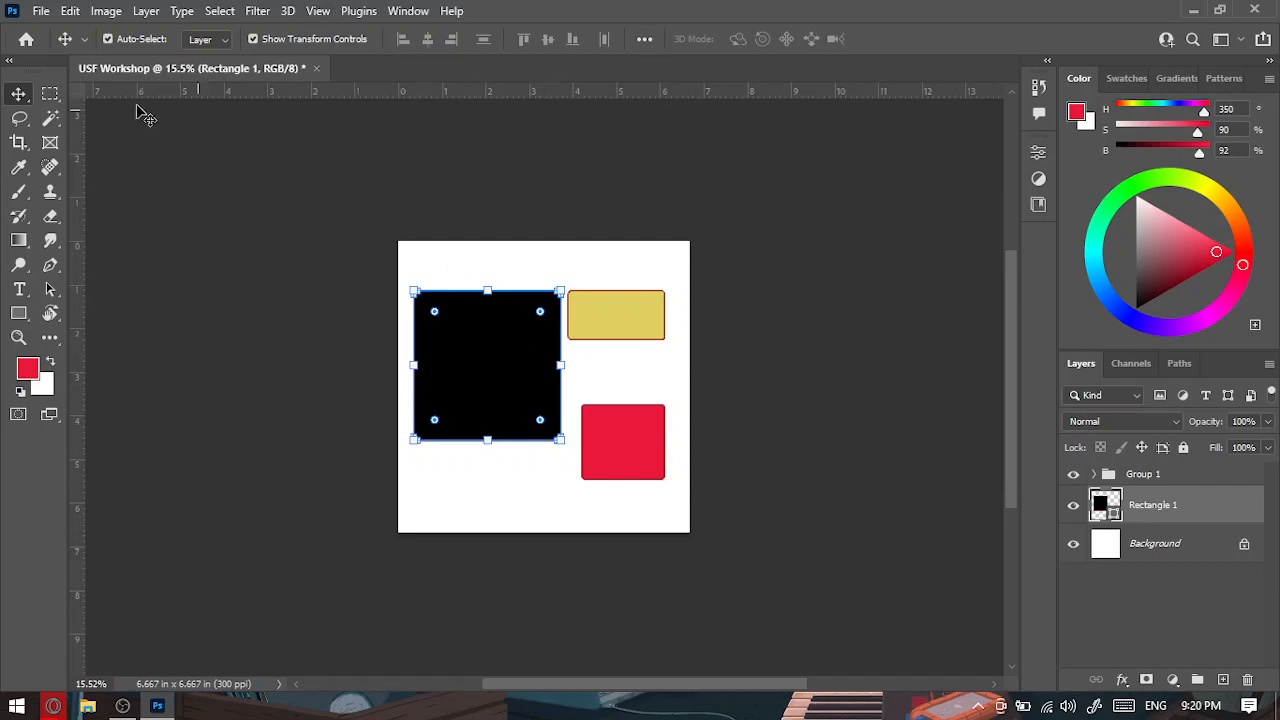
left_click(666, 214)
left_click(1205, 476)
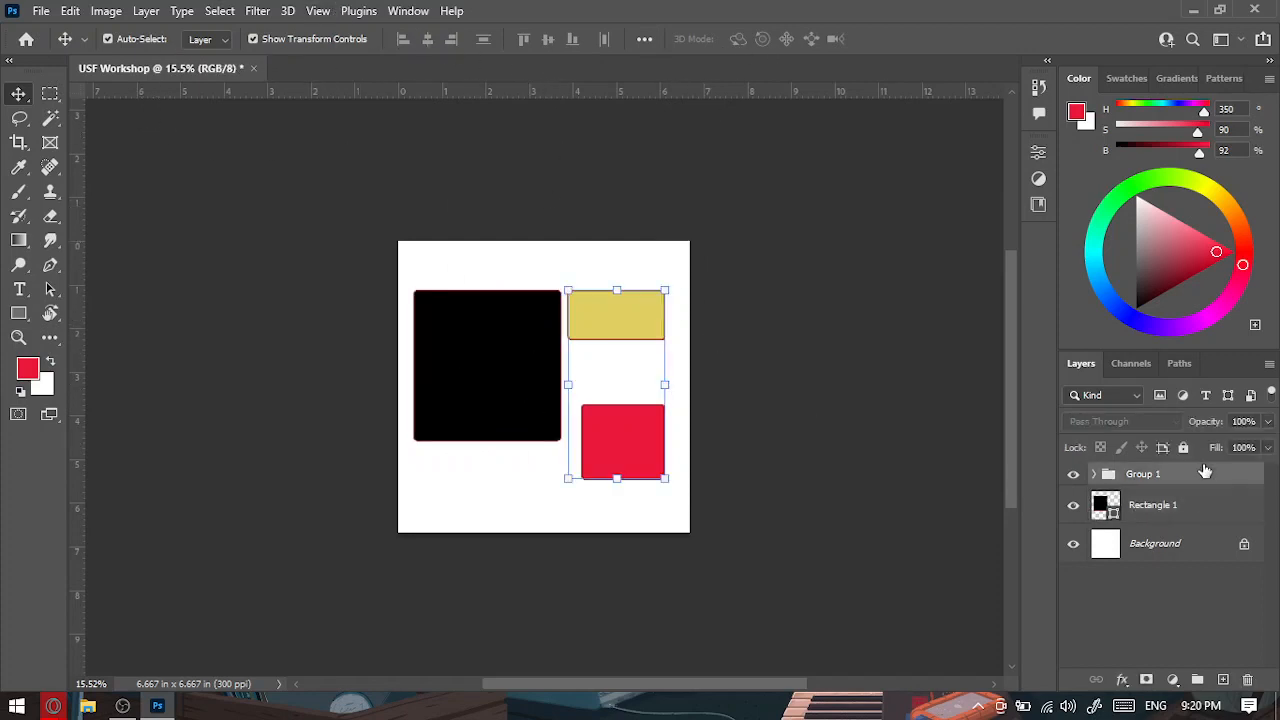
key("ctrl+shift+g")
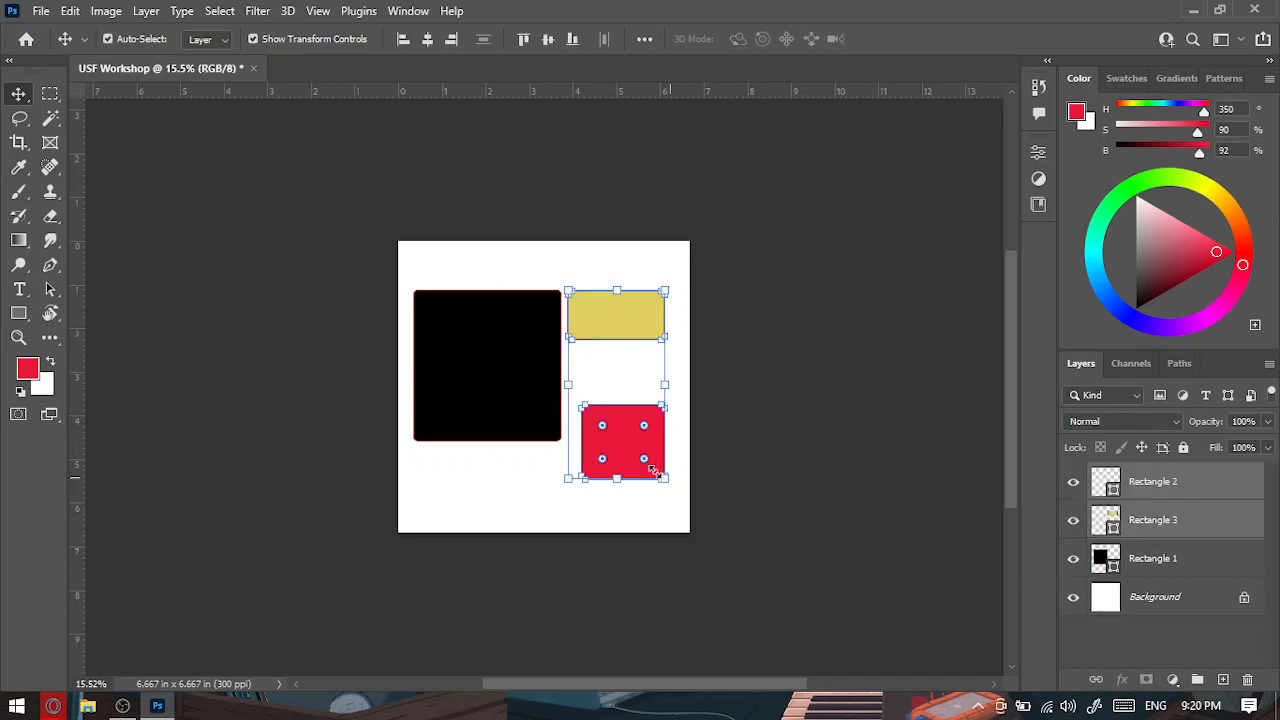
Select the black and yellow rectangles together and align them by their horizontal and vertical centers.
left_click(564, 322)
left_click(431, 354)
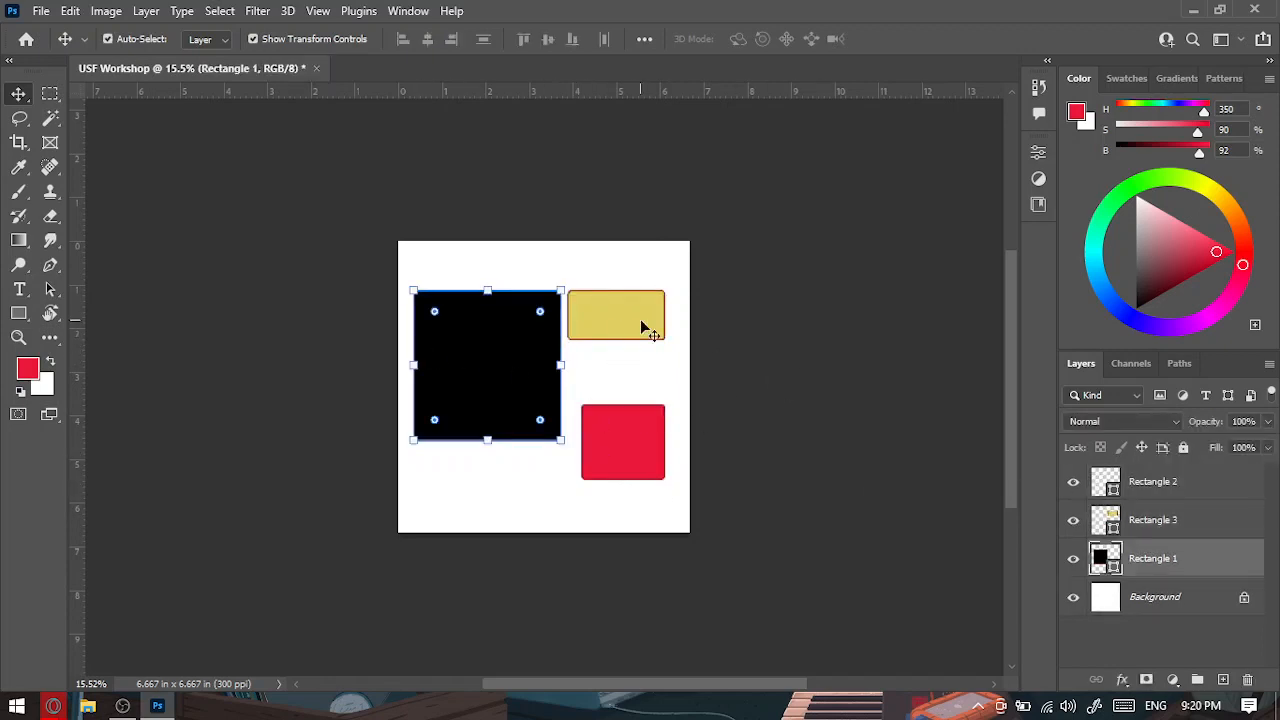
left_click(640, 319, "shift")
left_click(594, 343)
left_click(540, 345)
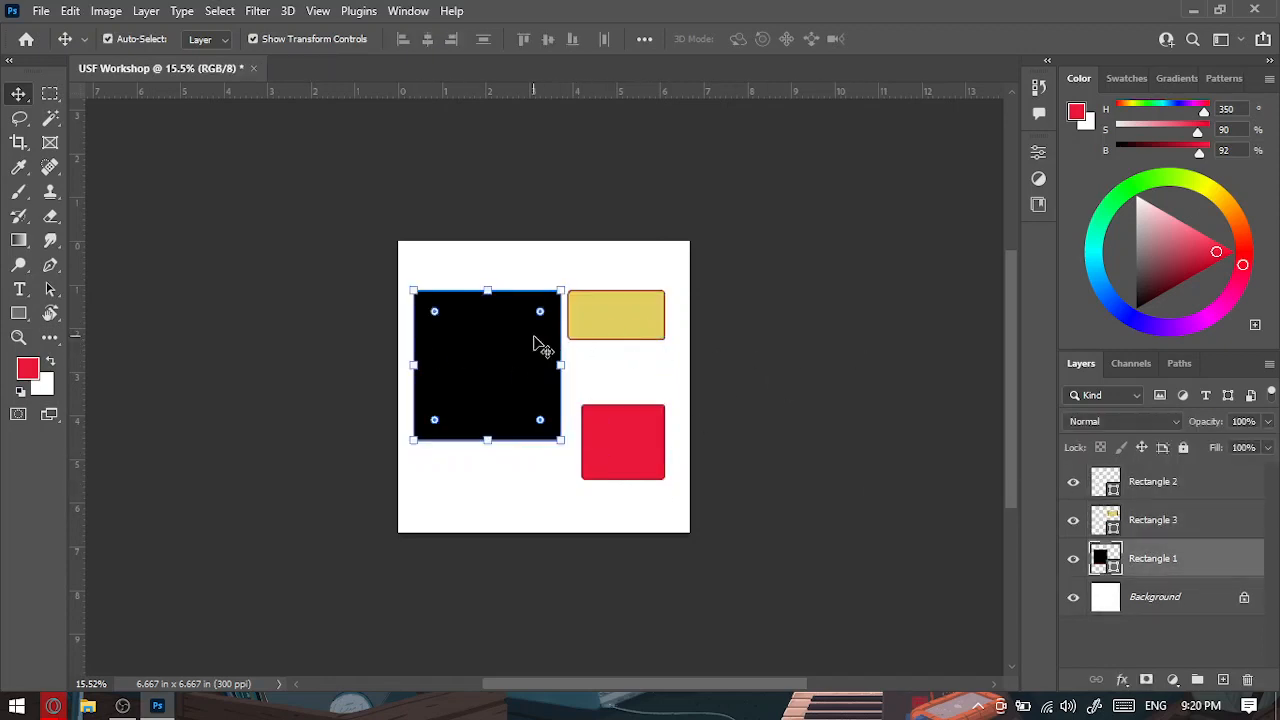
left_click(610, 336, "shift")
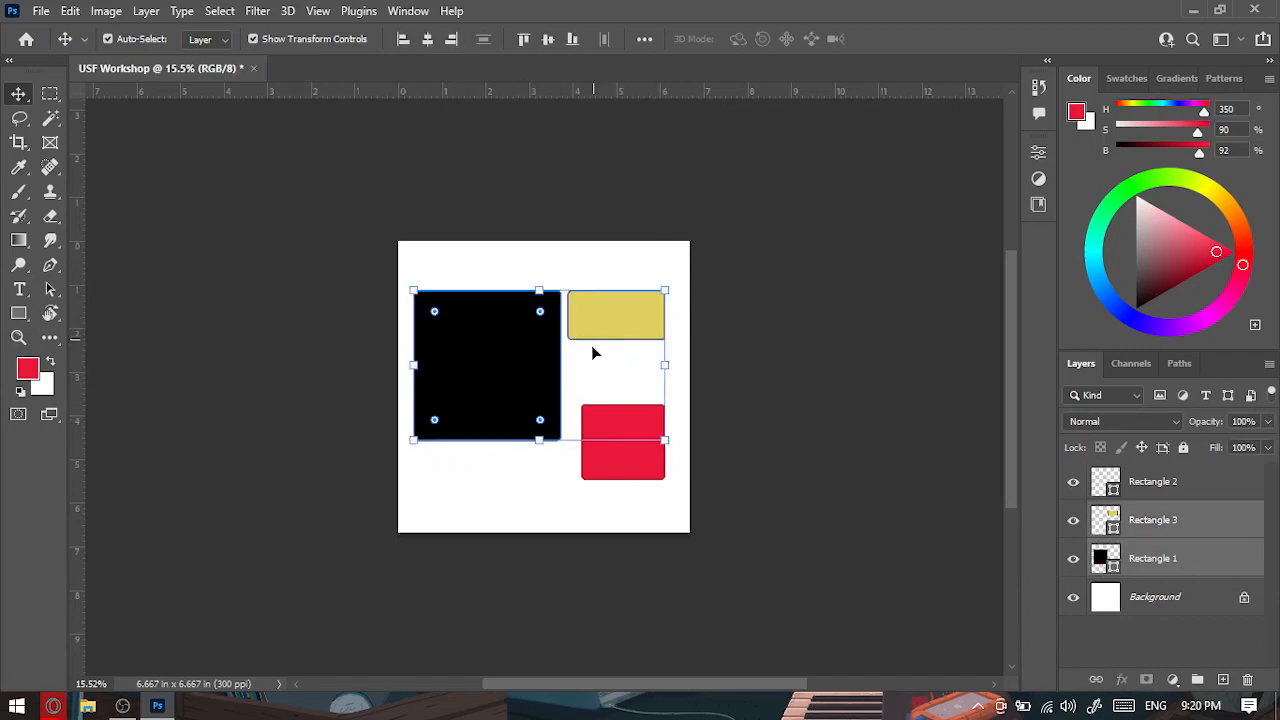
left_click(428, 40)
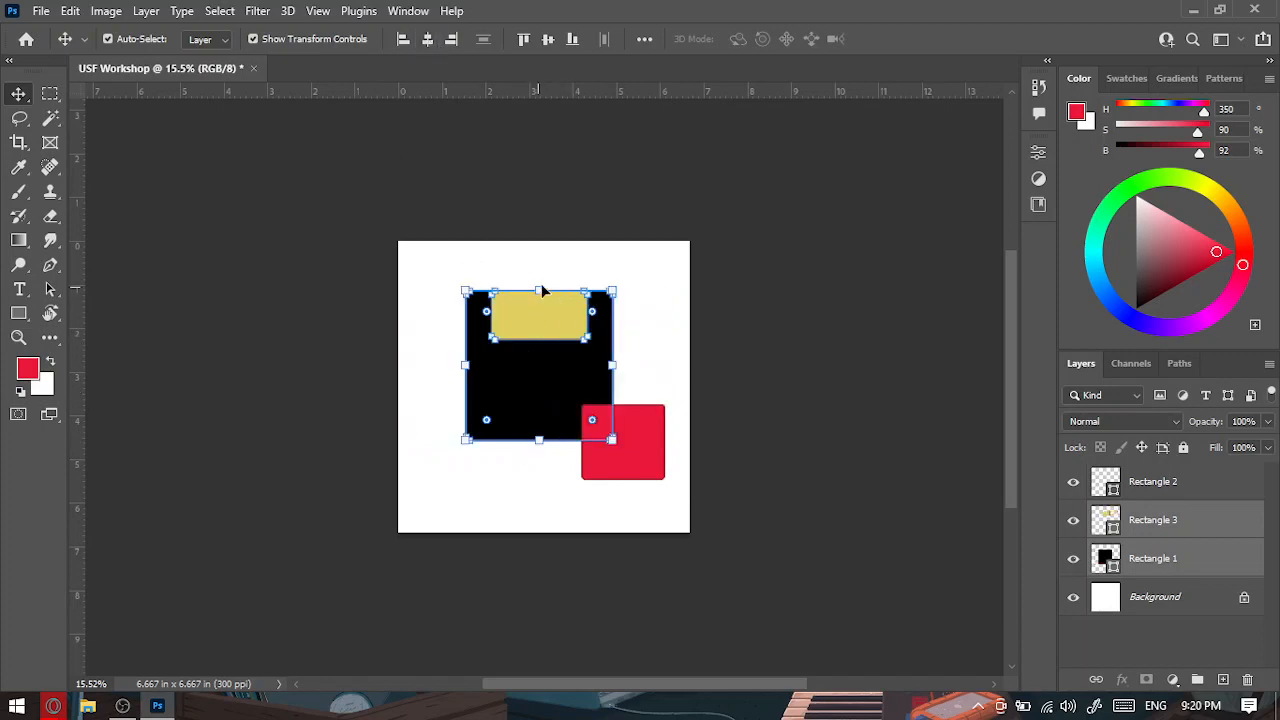
left_click(547, 40)
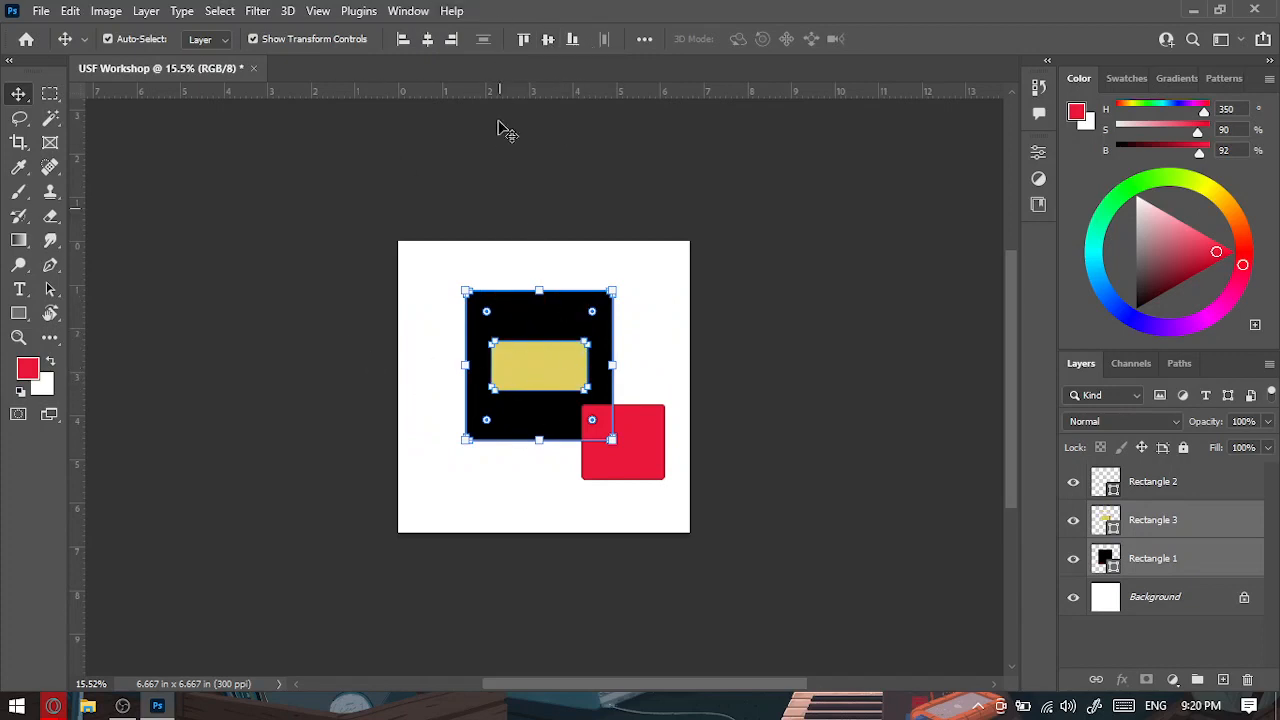
Align the selected yellow and black rectangles by their top, bottom, left and finally right edges.
left_click(523, 40)
left_click(573, 40)
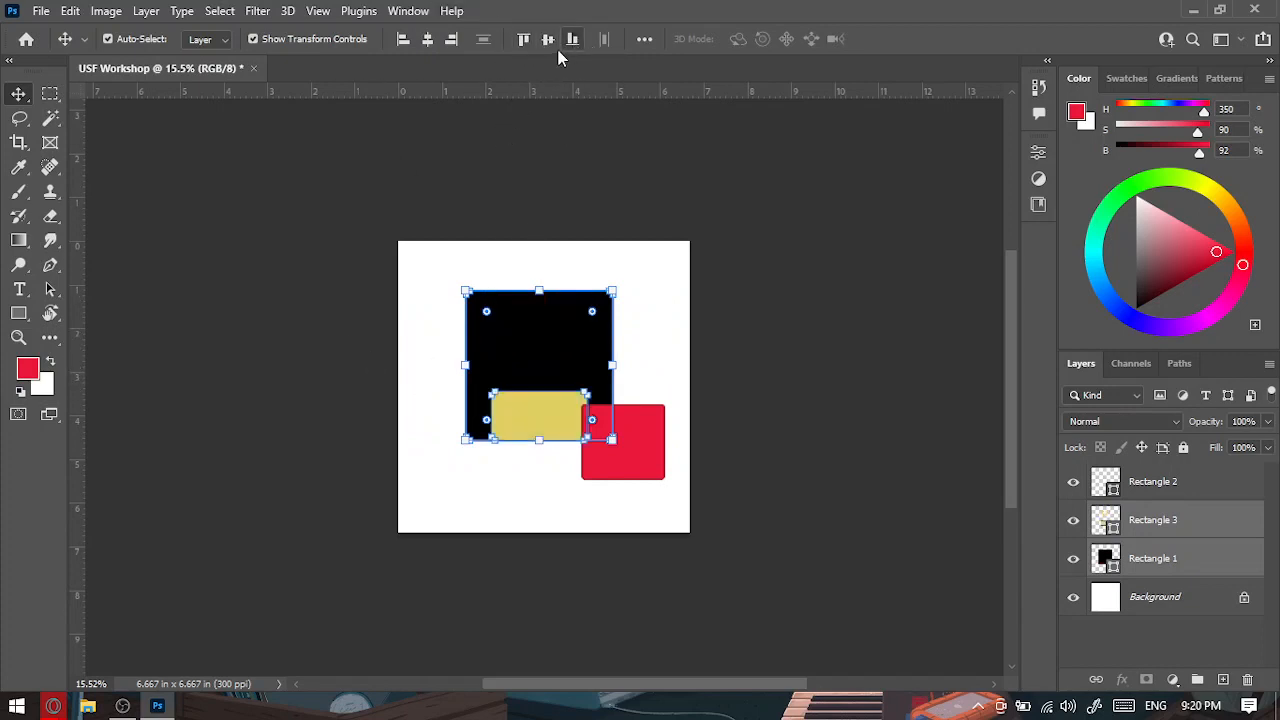
left_click(407, 40)
left_click(451, 40)
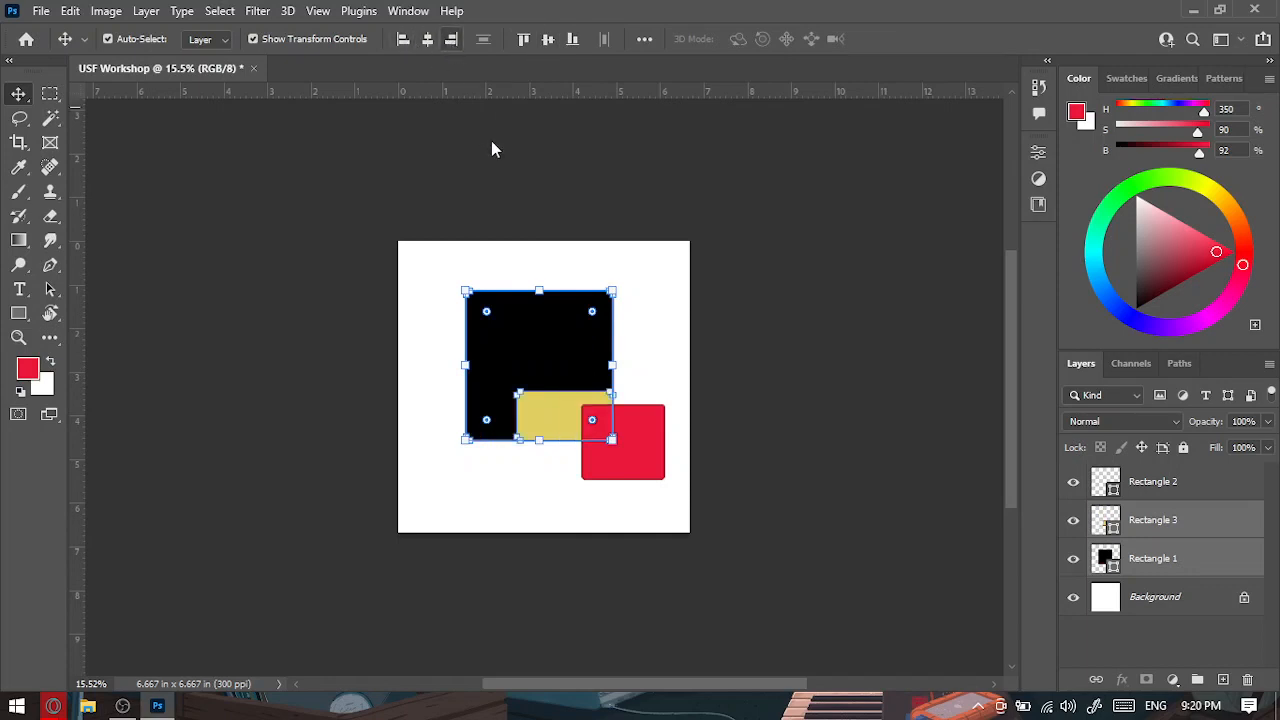
Select only the yellow rectangle and move it off the black one to the canvas's right edge.
left_click(728, 335)
left_click(531, 407)
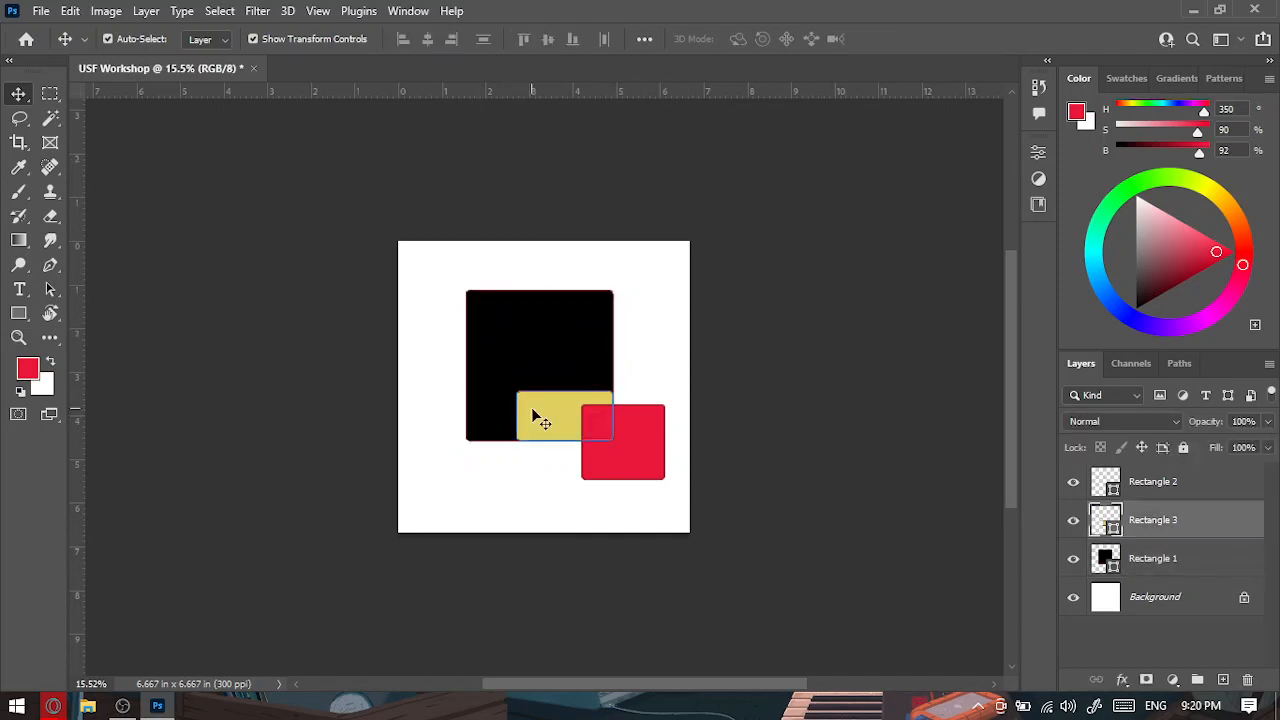
left_click_drag(531, 407, 608, 332)
Move the black rectangle against the canvas's left edge and scale it proportionally to about 50.42%.
left_click(506, 357)
left_click_drag(506, 357, 460, 363)
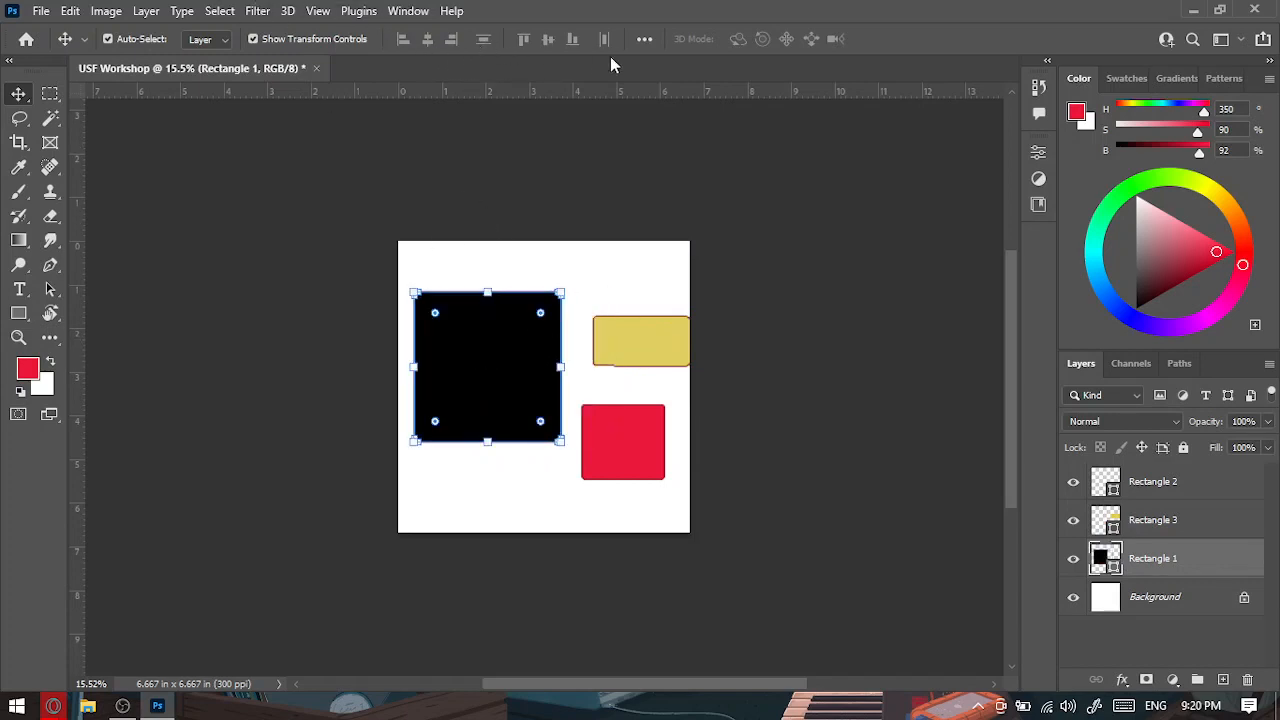
left_click_drag(498, 388, 480, 374)
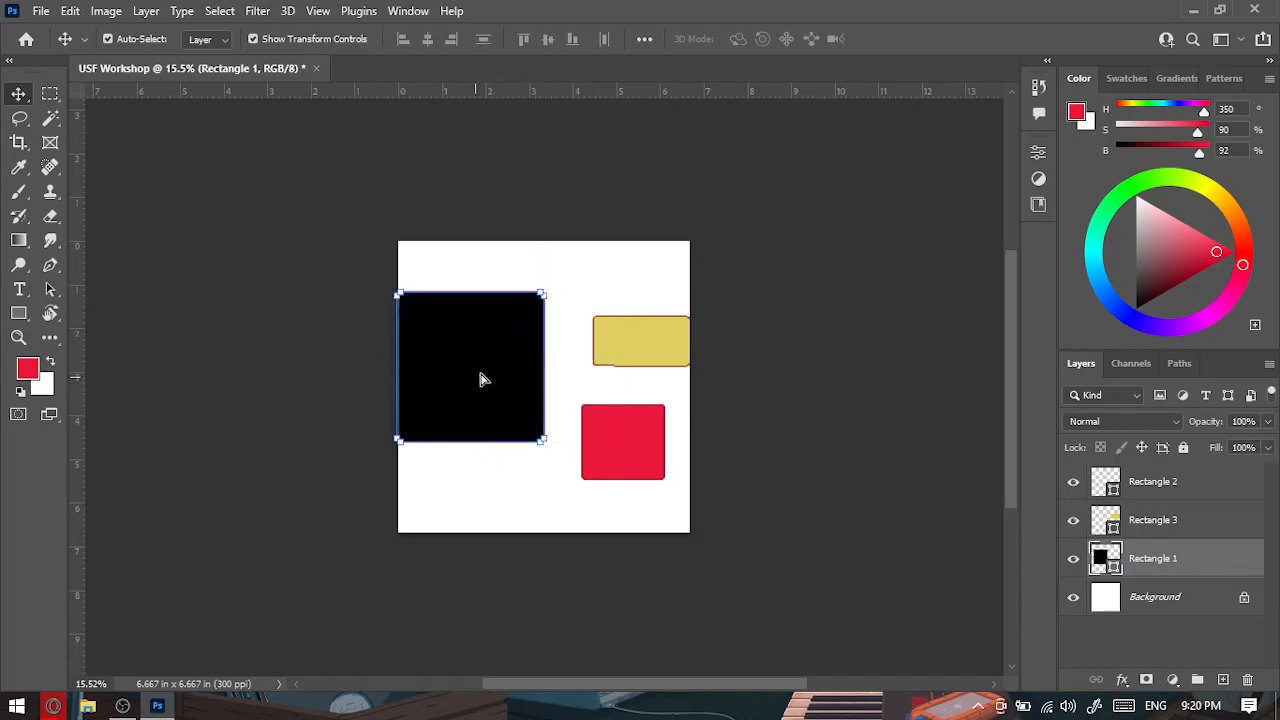
left_click_drag(543, 291, 472, 367)
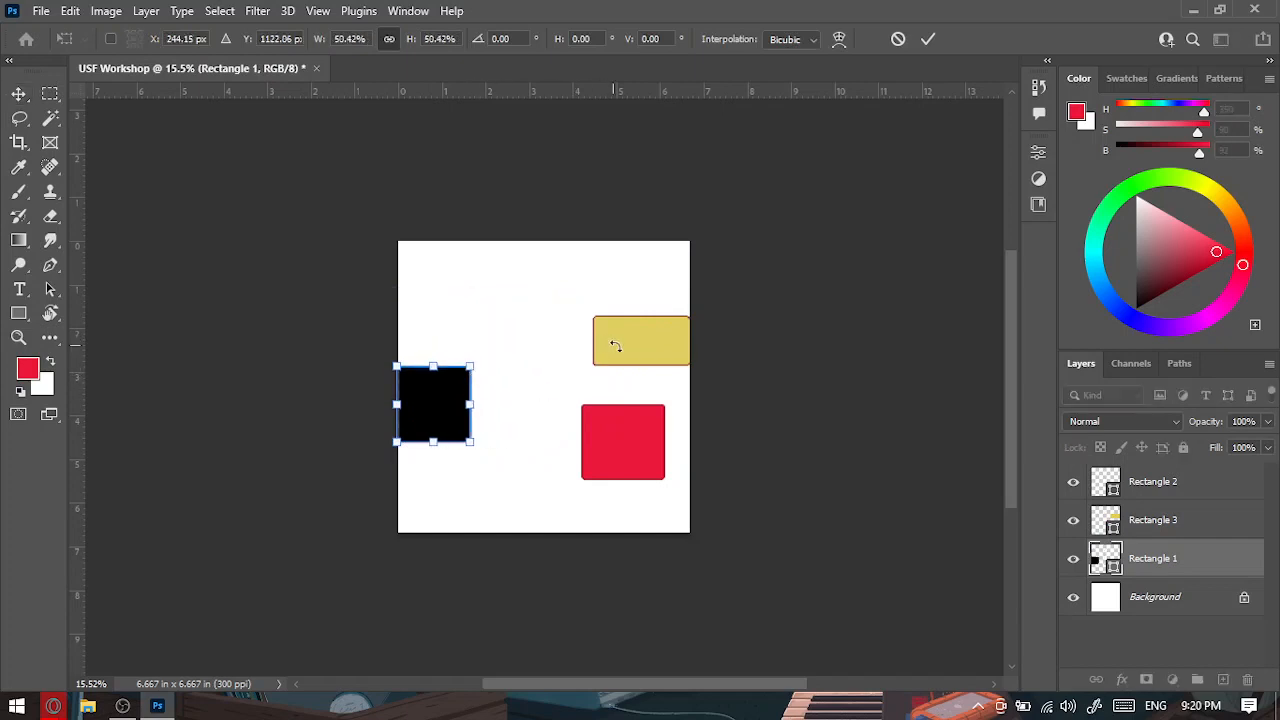
left_click(933, 37)
Place the yellow rectangle just right of the black one and the red rectangle partly beyond the canvas's right edge.
left_click(647, 331)
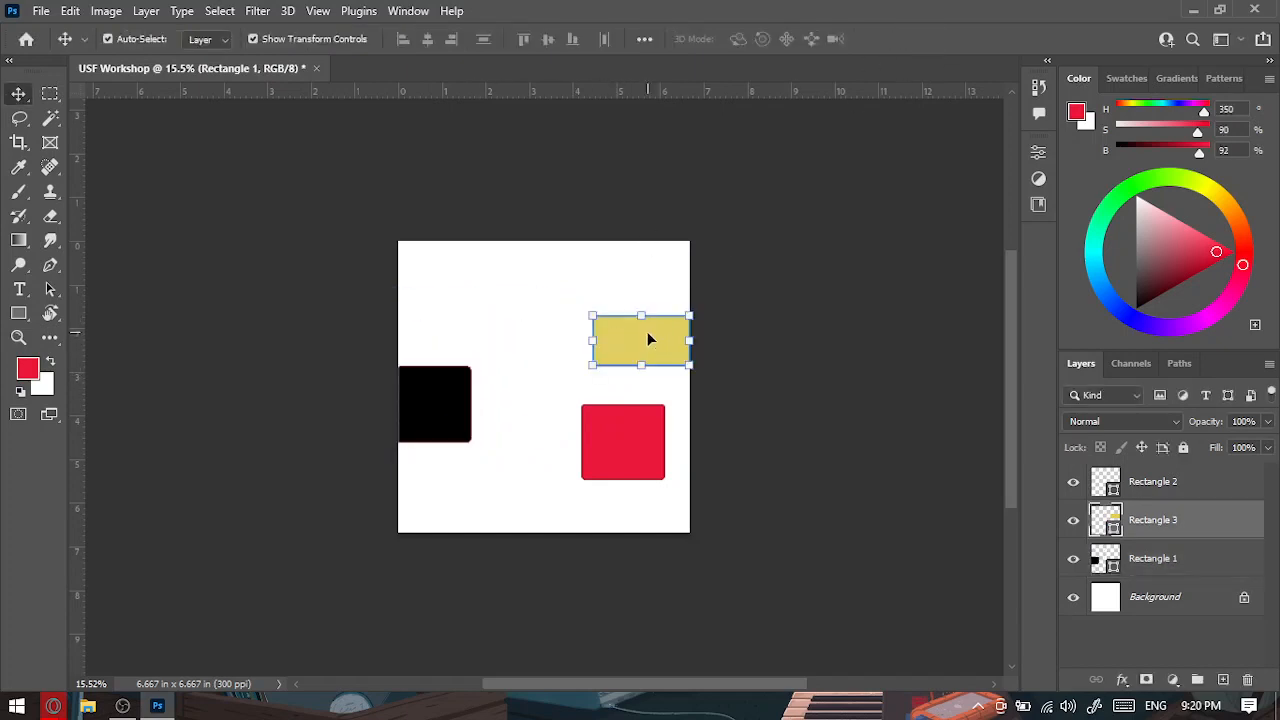
left_click_drag(649, 336, 546, 404)
left_click_drag(646, 449, 712, 429)
Select all three rectangles and distribute them evenly in the horizontal direction.
left_click(543, 423, "shift")
left_click(430, 412, "shift")
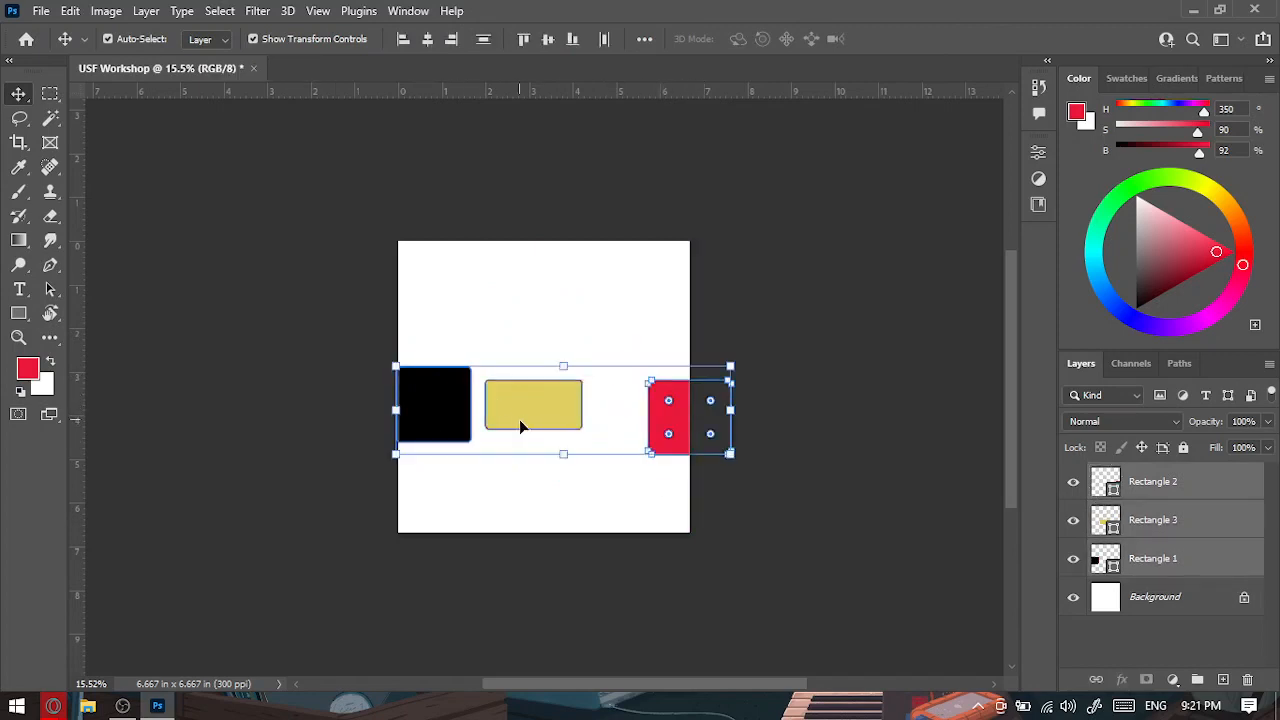
left_click(604, 41)
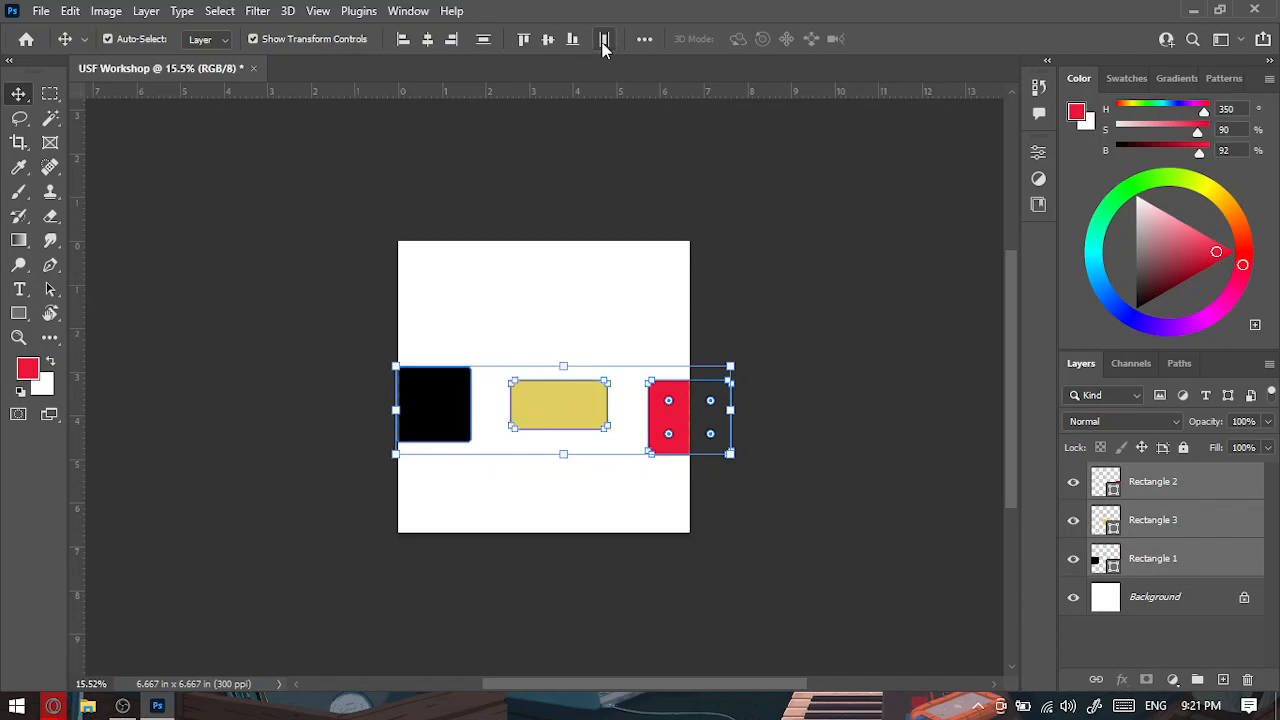
Delete the yellow and red rectangles from the canvas.
left_click(628, 304)
left_click(664, 401)
left_click(435, 398)
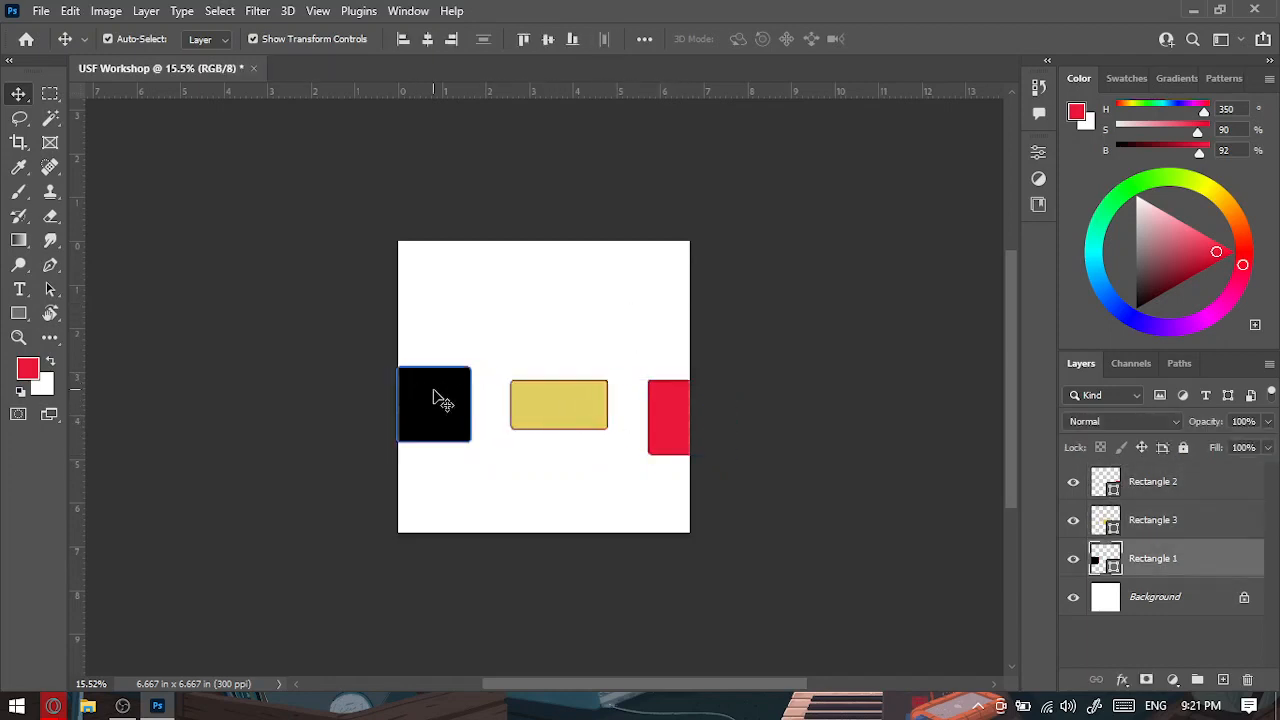
left_click(566, 417)
key("Delete")
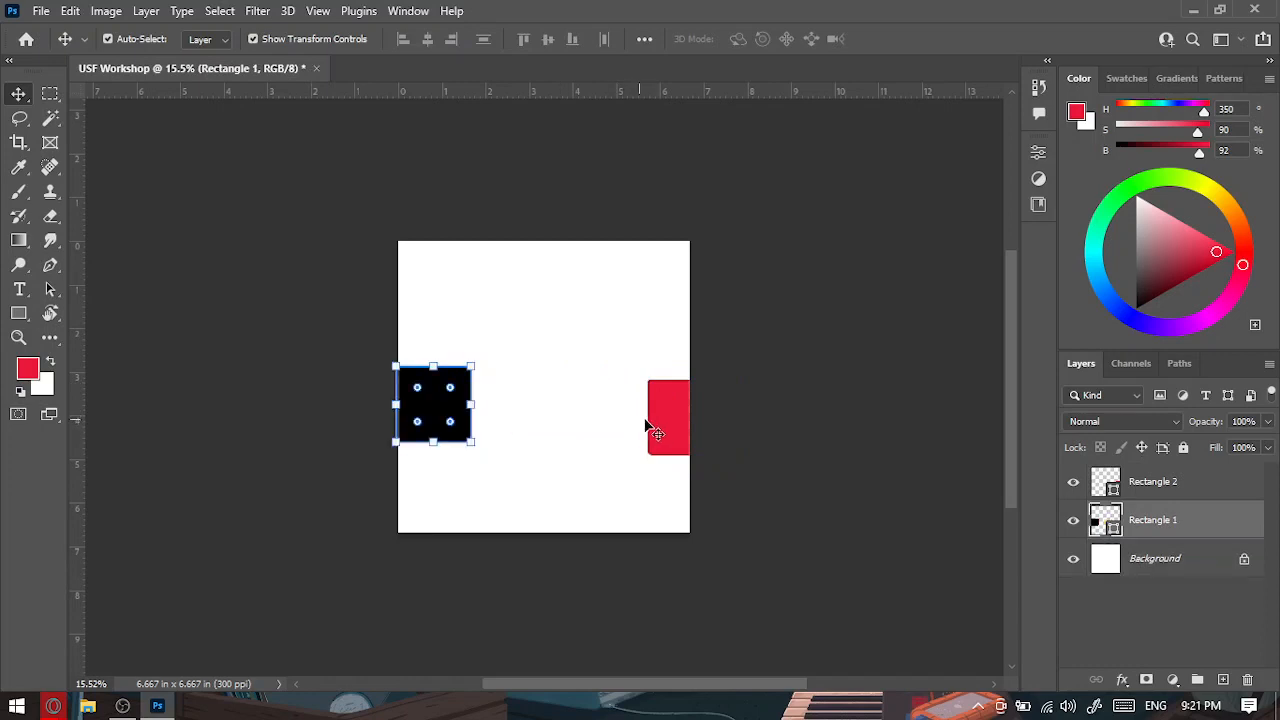
left_click(663, 423)
key("Delete")
Move the black rectangle to the canvas's upper-right area, centered at about X 1478 px, Y 421 px, and deselect it.
left_click_drag(445, 410, 625, 308)
left_click(700, 463)
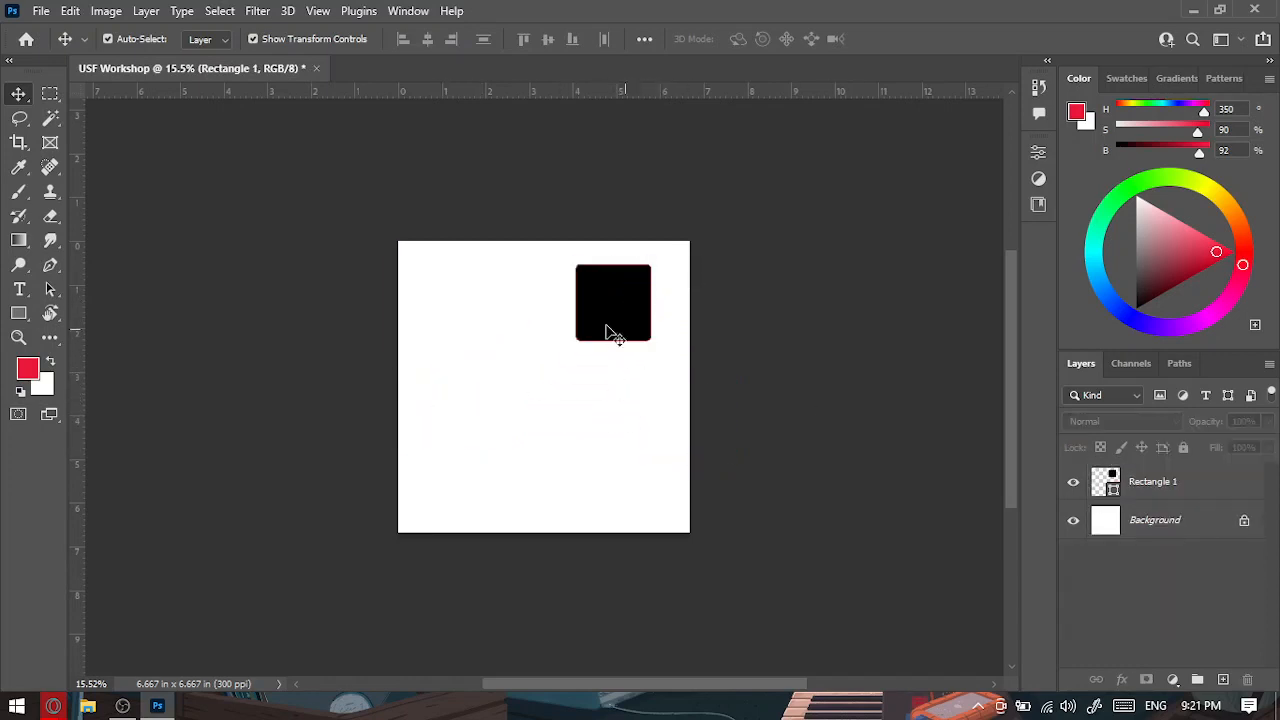
left_click(622, 318)
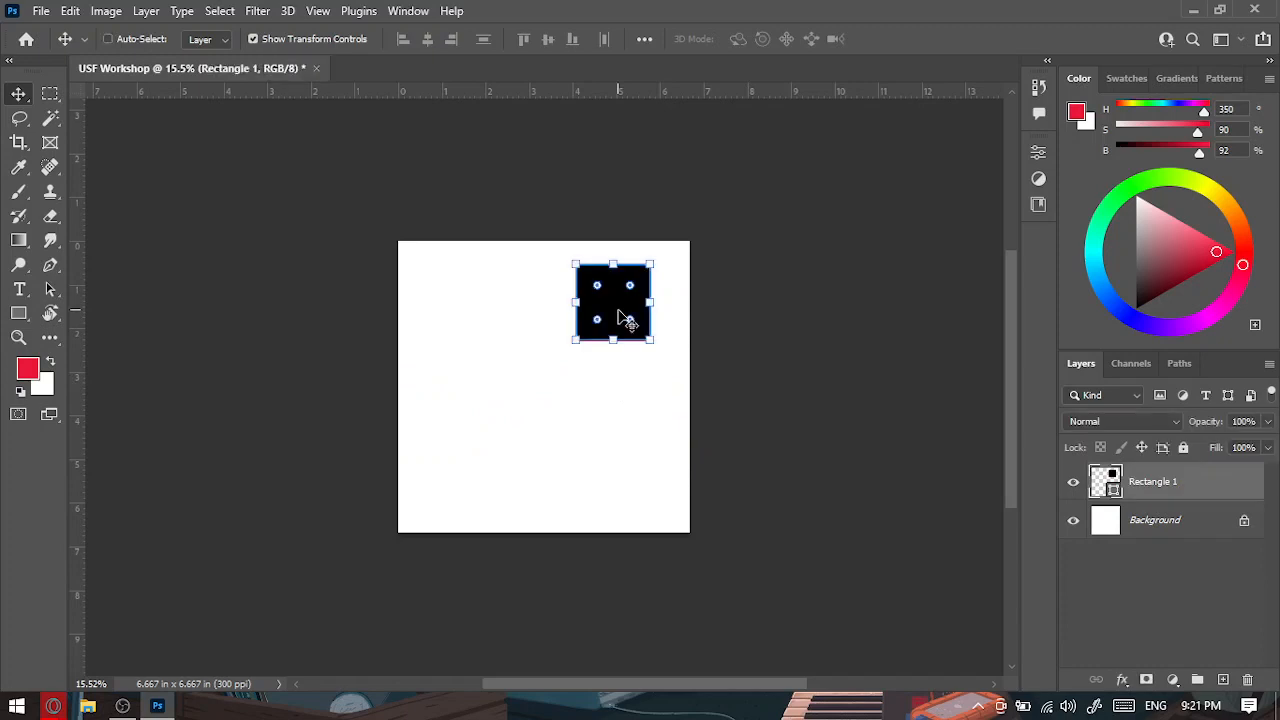
key("ctrl+t")
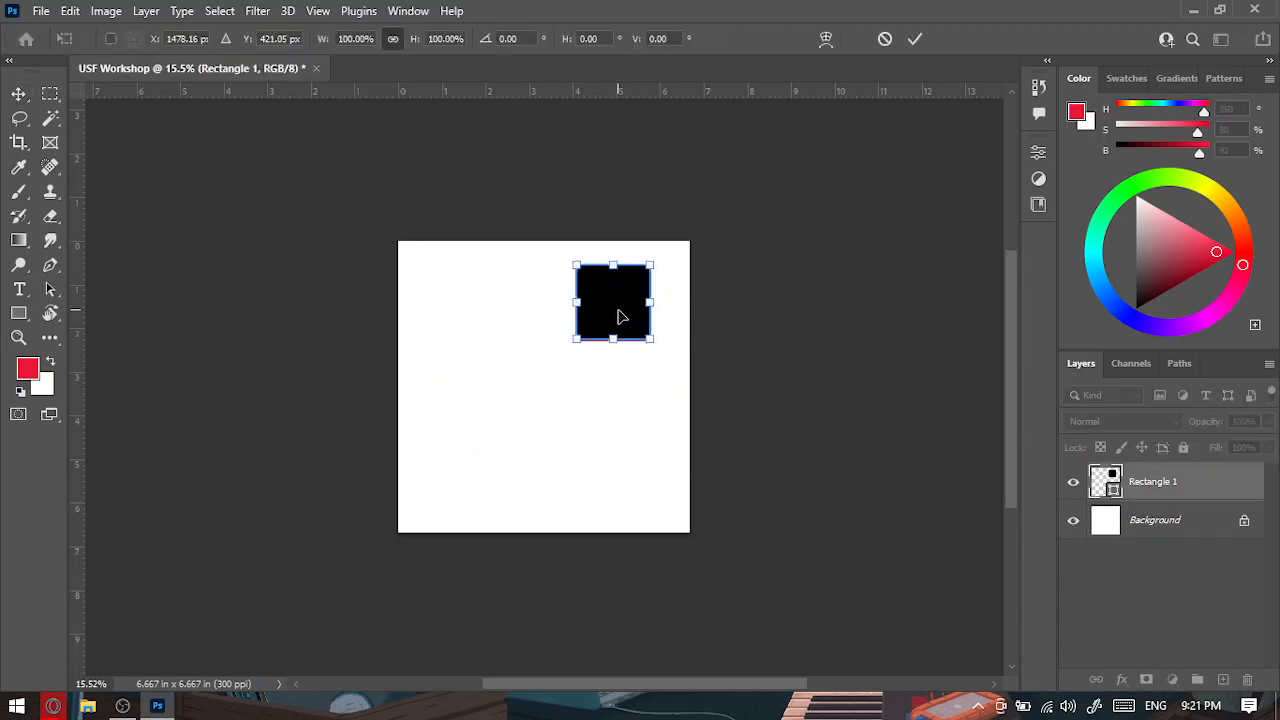
left_click(886, 40)
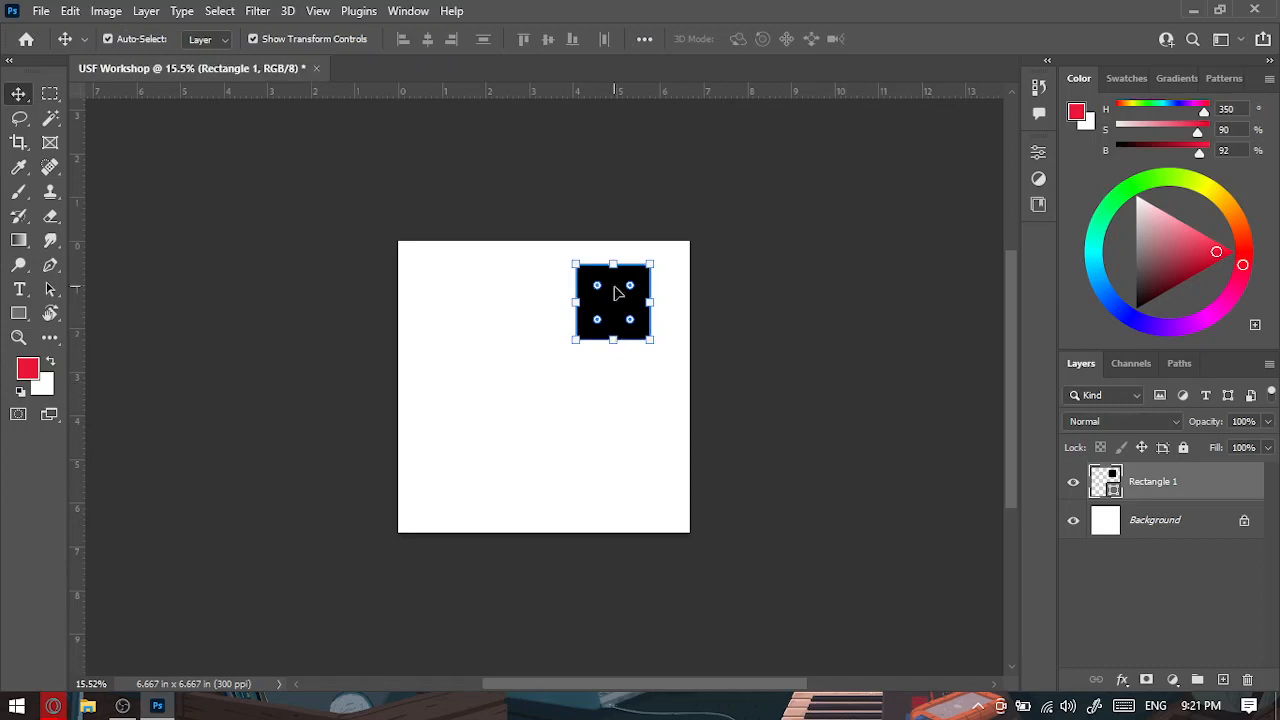
Select the entire canvas and inspect the selection outline along the canvas's left edge.
key("ctrl+a")
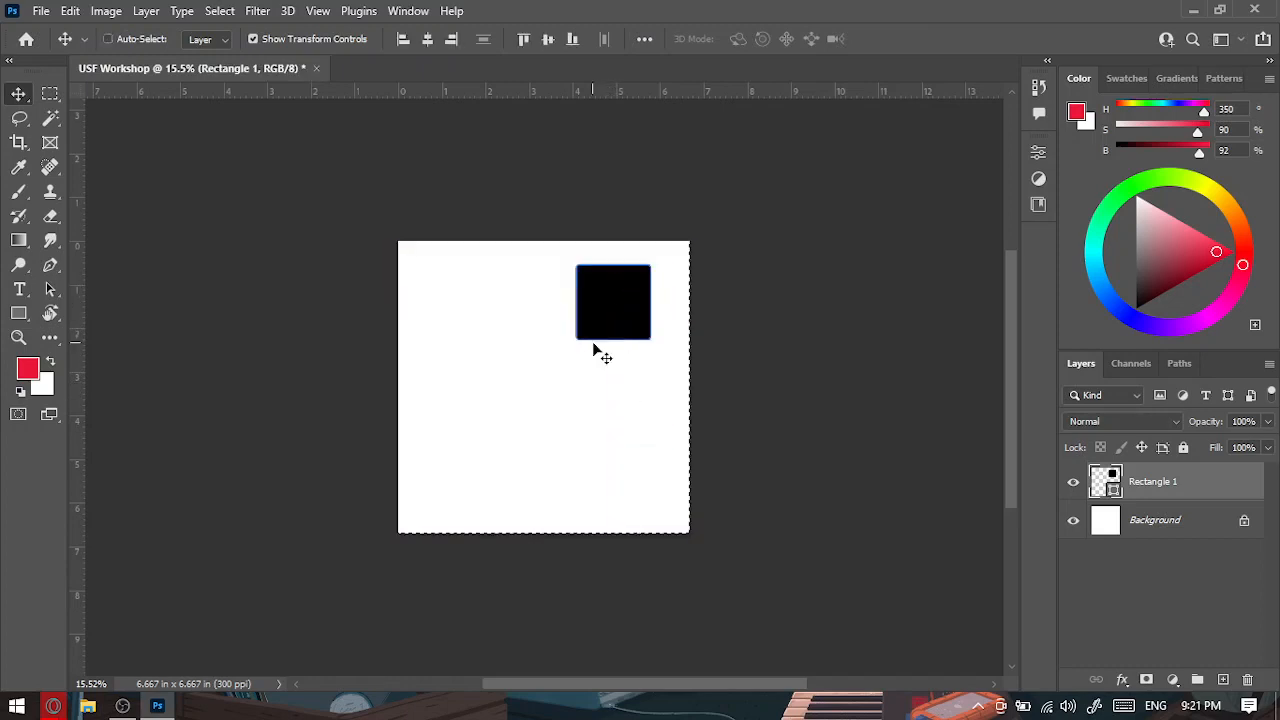
scroll(666, 434, "up", 3)
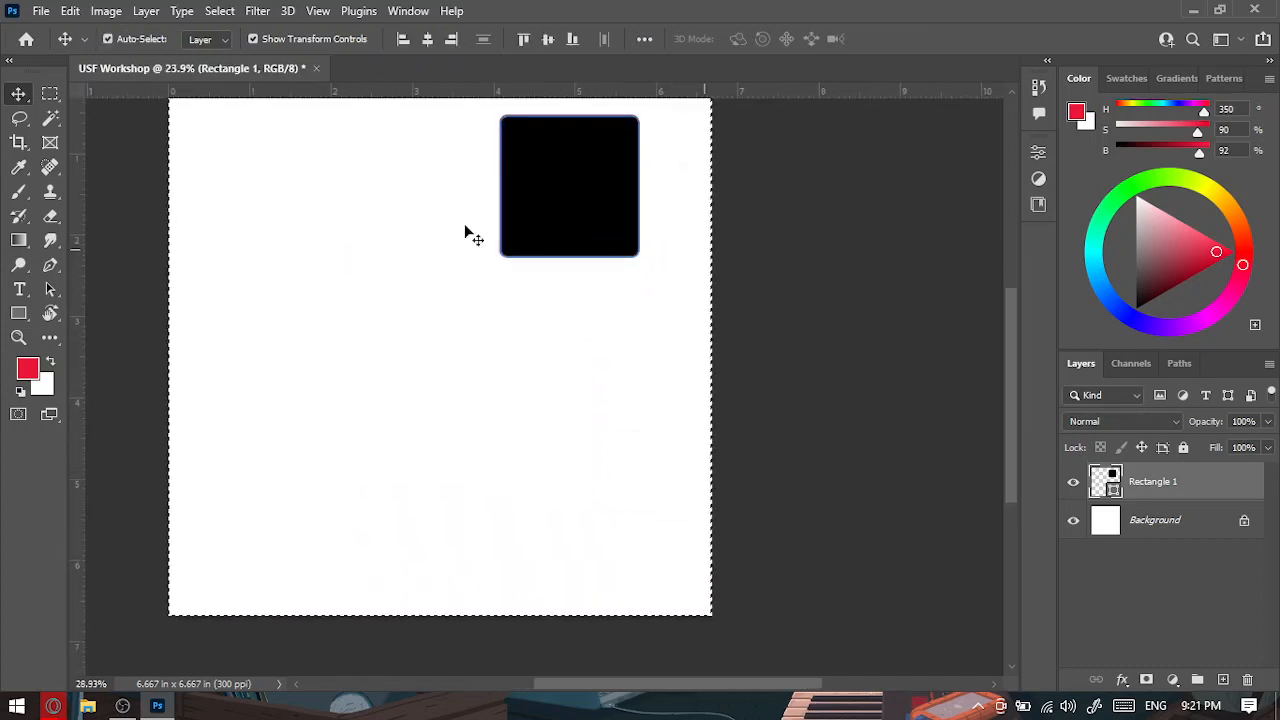
scroll(166, 510, "up", 5)
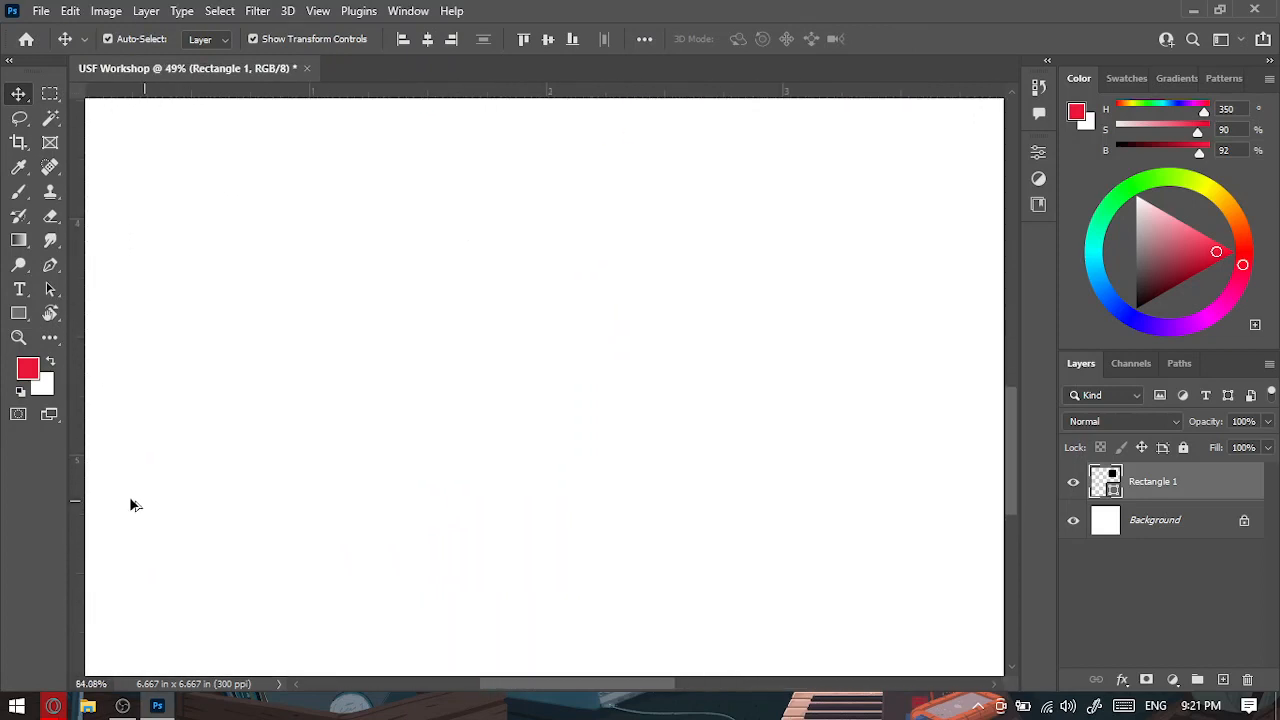
left_click_drag(149, 474, 383, 460)
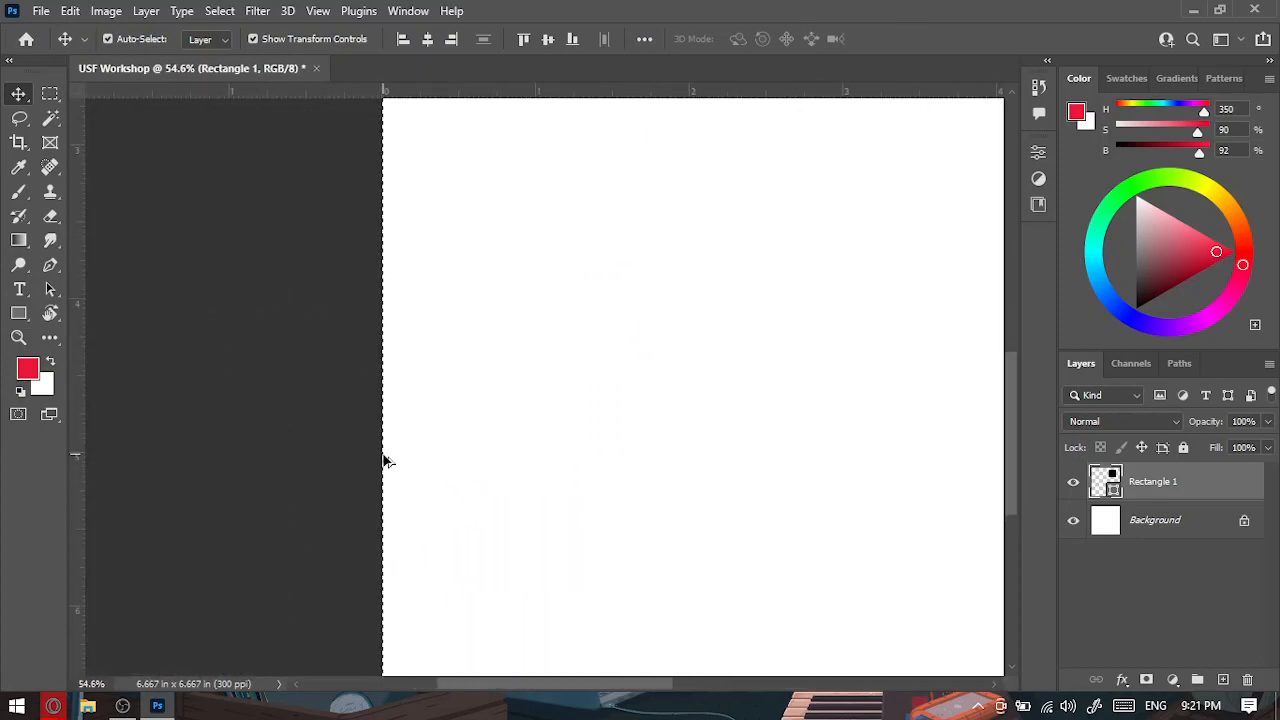
scroll(386, 460, "down", 6)
left_click_drag(448, 365, 411, 400)
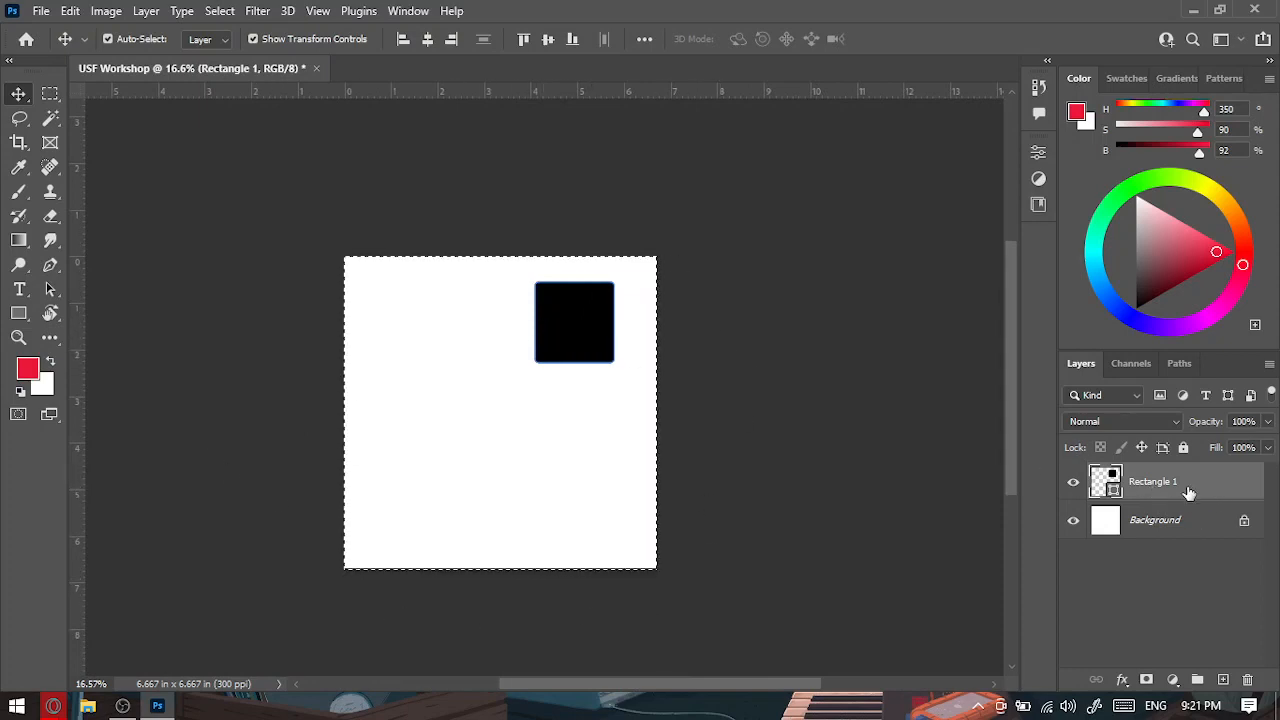
Try aligning the black rectangle to the canvas's horizontal center, vertical center, top edge, left edge and right edge in turn.
left_click(427, 38)
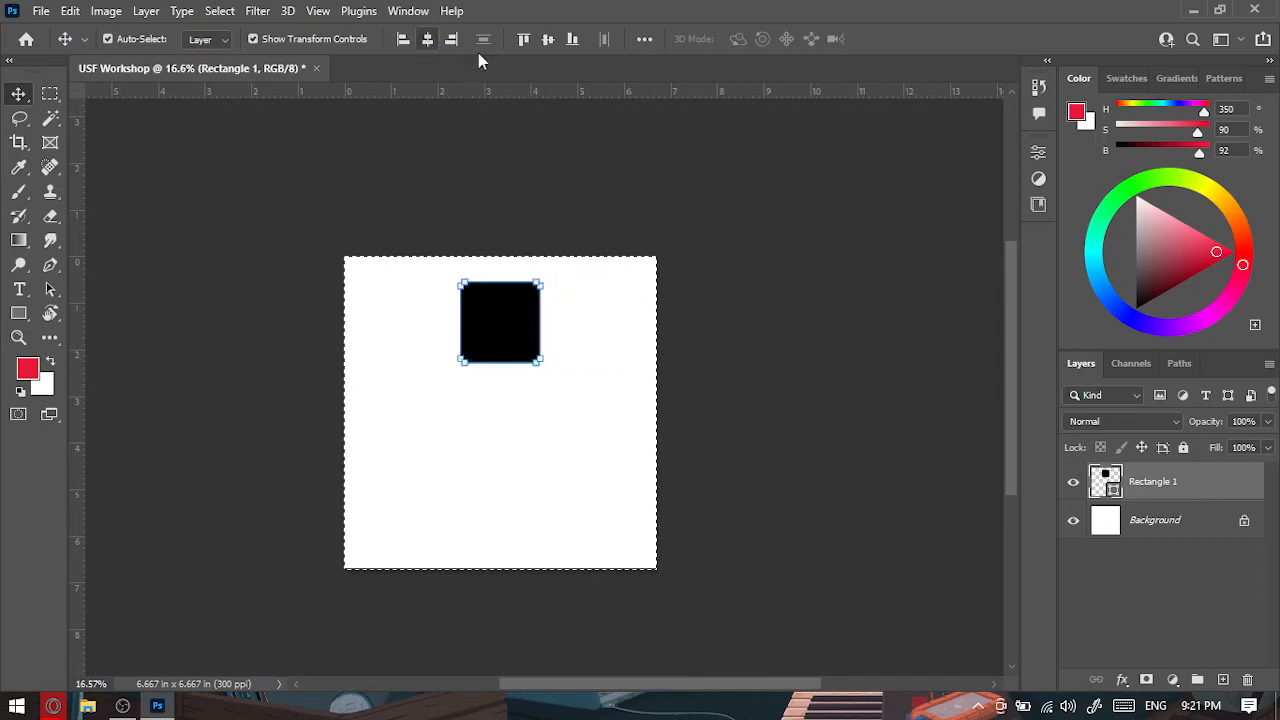
left_click(547, 38)
left_click(523, 38)
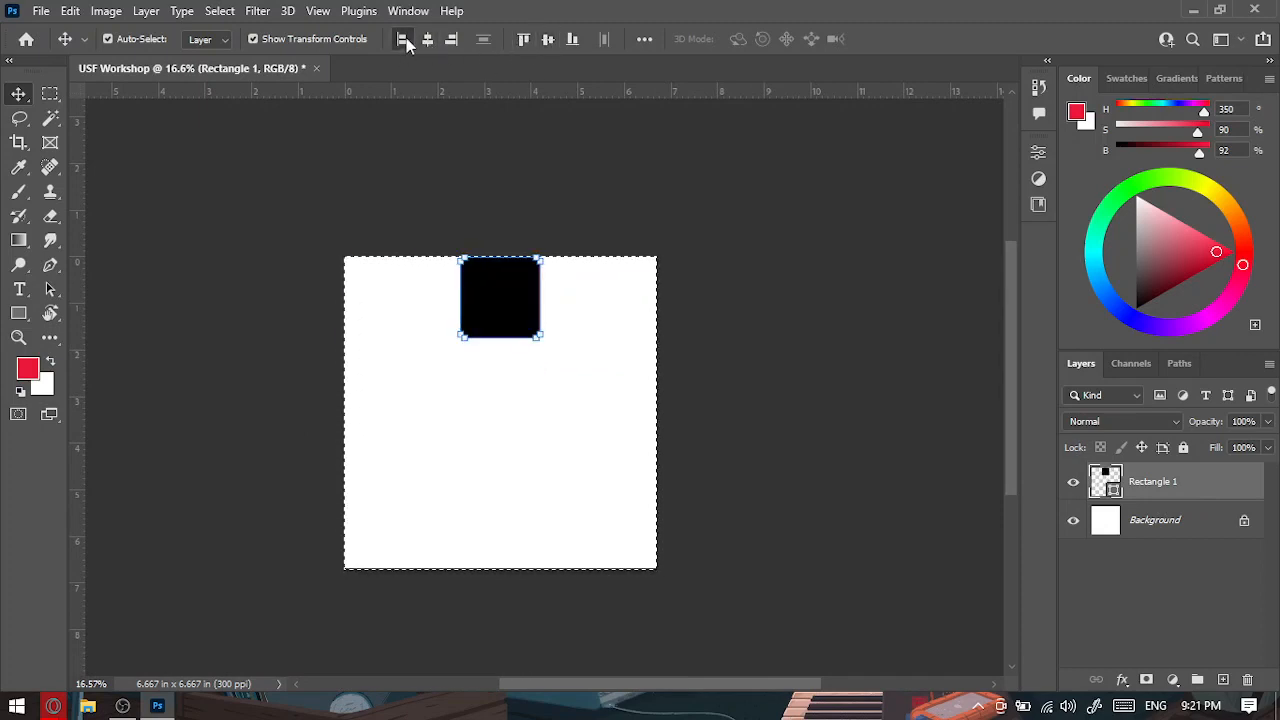
left_click(403, 38)
left_click(427, 38)
left_click(451, 38)
Center the black rectangle horizontally and vertically on the canvas and clear the selection.
left_click(427, 38)
left_click(547, 38)
left_click(745, 290)
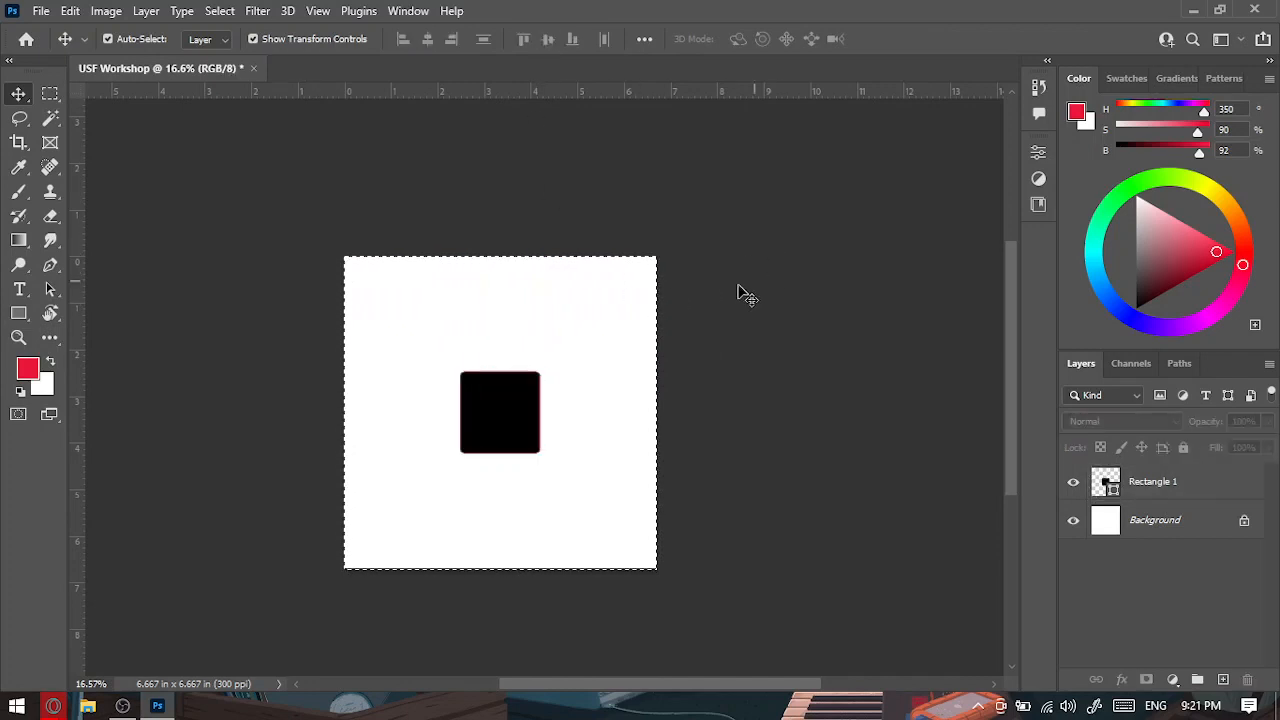
key("ctrl+d")
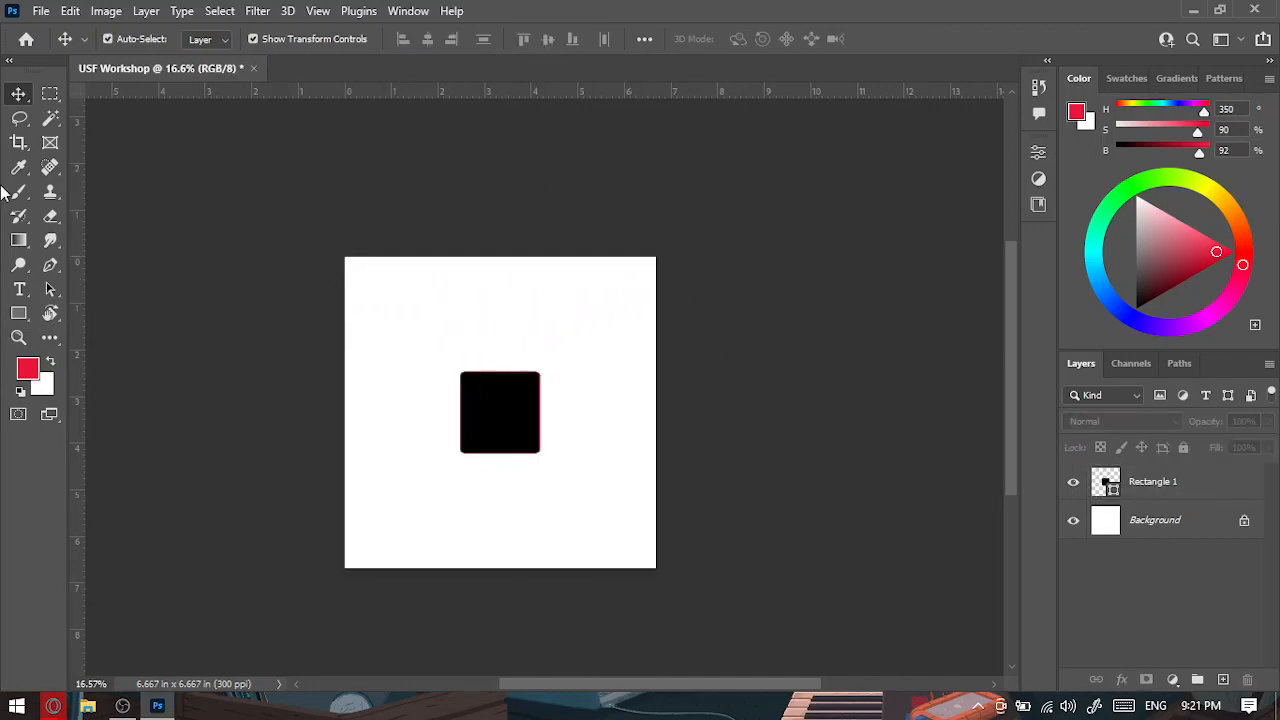
Draw an artboard about 7.51 by 7.49 in around the canvas with the Artboard tool and close its properties.
right_click(19, 95)
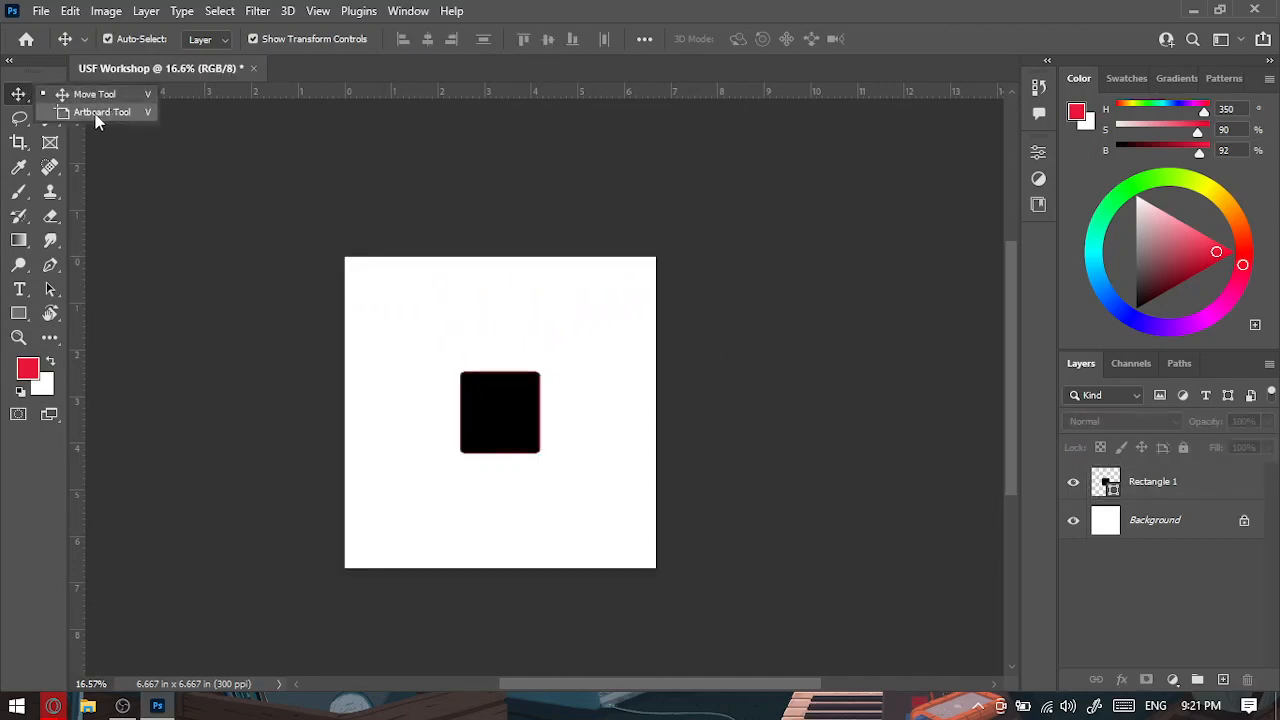
left_click(102, 113)
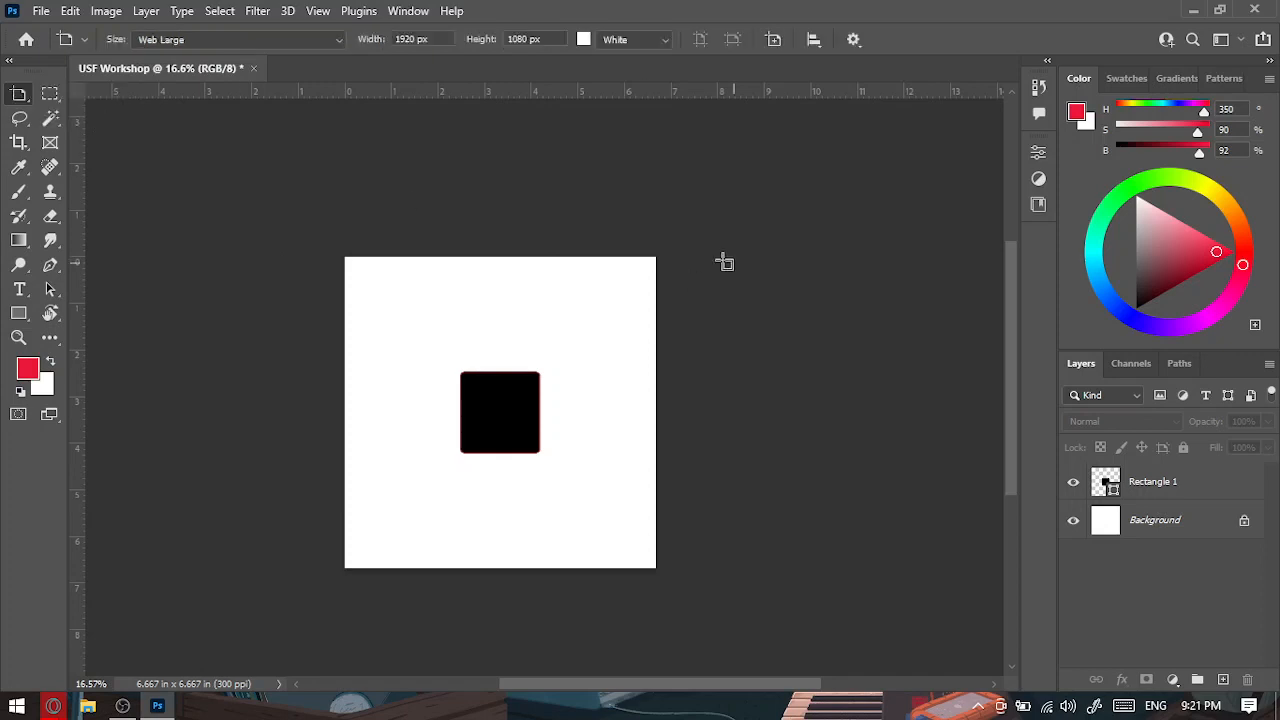
left_click_drag(329, 245, 666, 583)
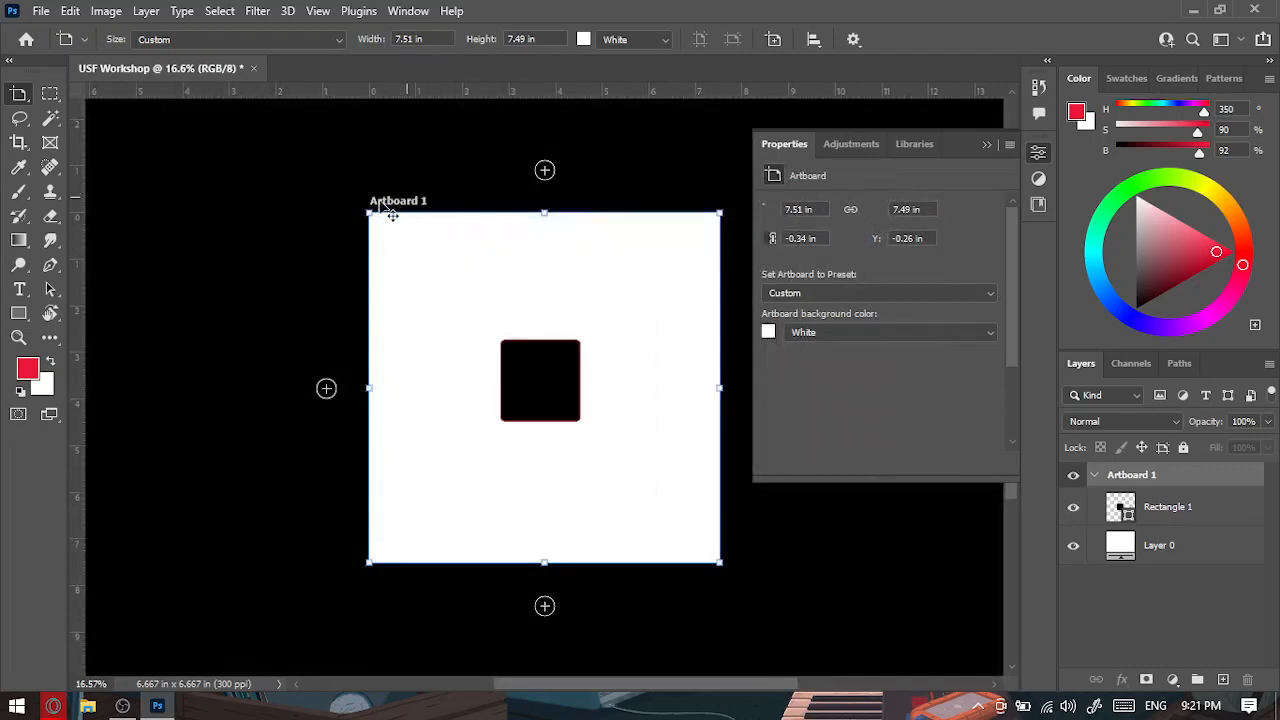
left_click(398, 207)
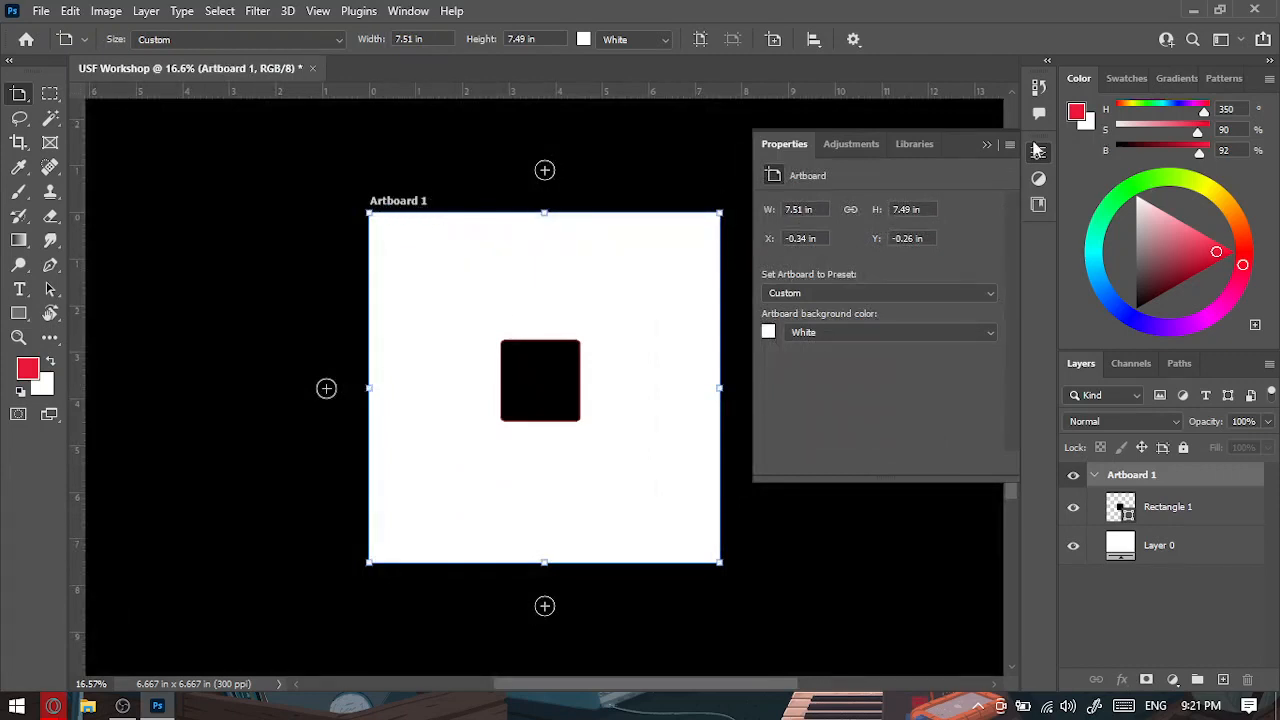
left_click(987, 146)
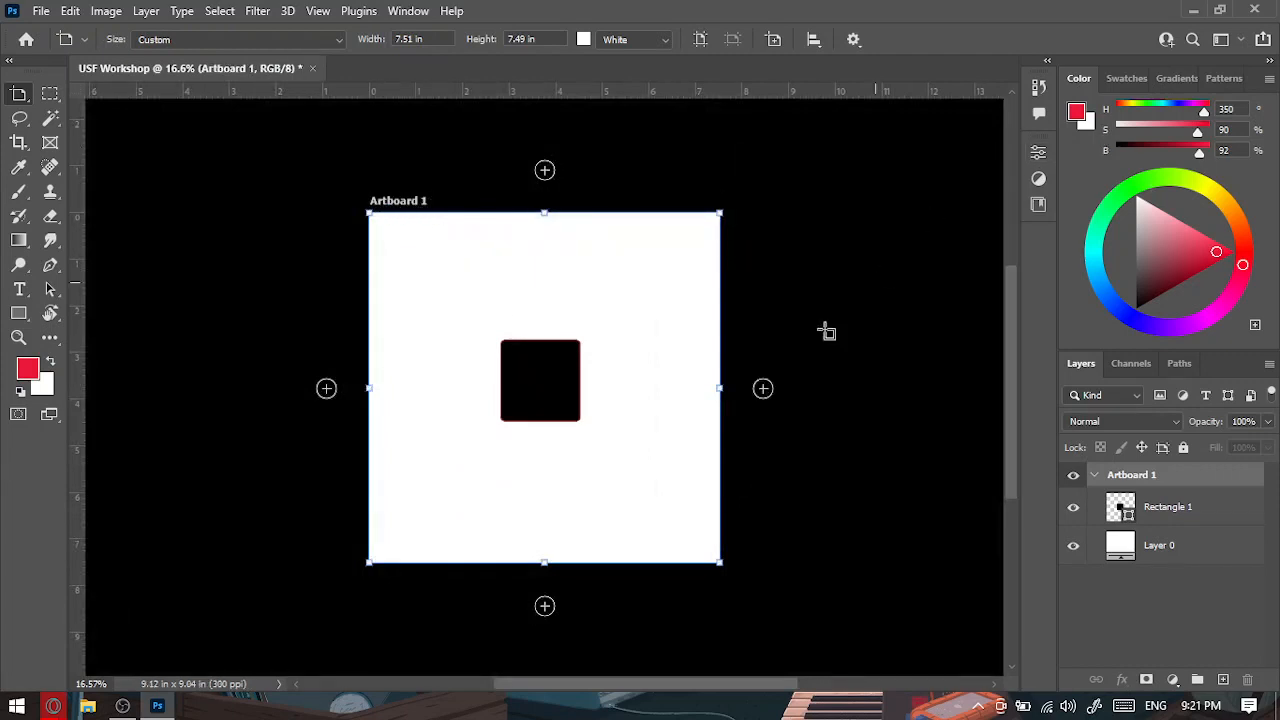
Add a second artboard of the same size to the right of Artboard 1 and deselect it with the Move tool.
left_click(763, 389)
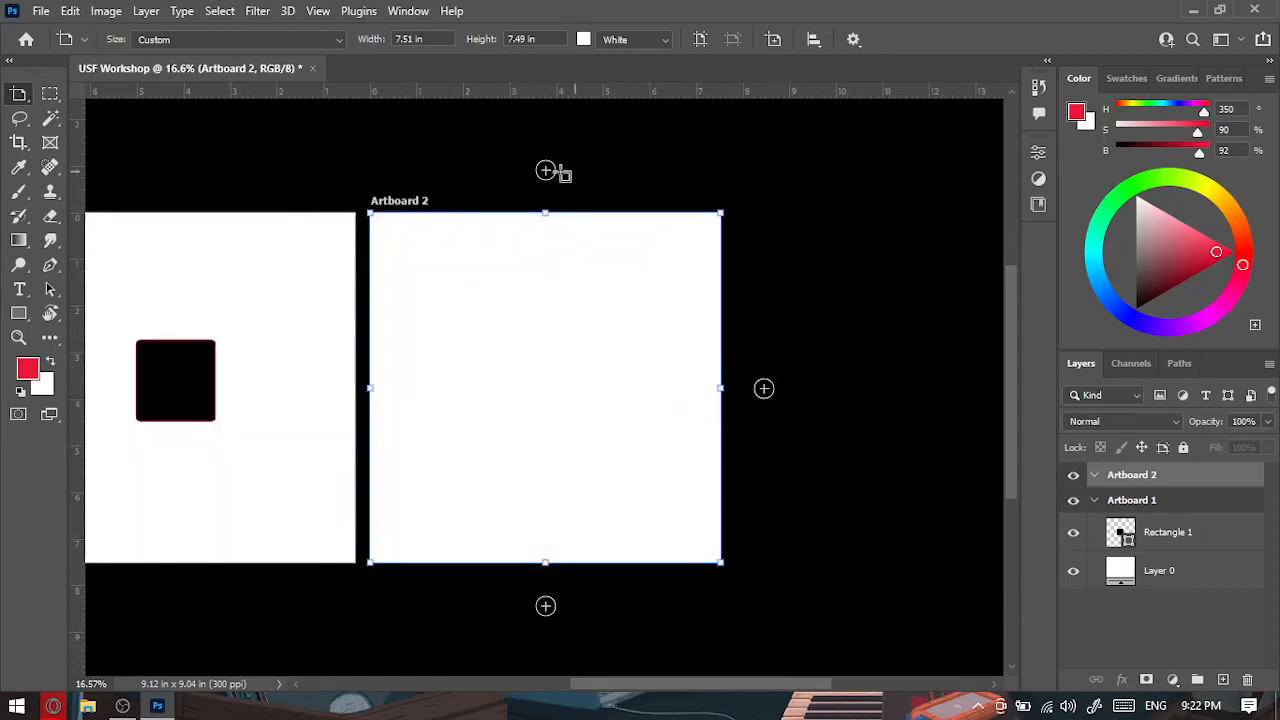
key("v")
left_click_drag(556, 167, 886, 210)
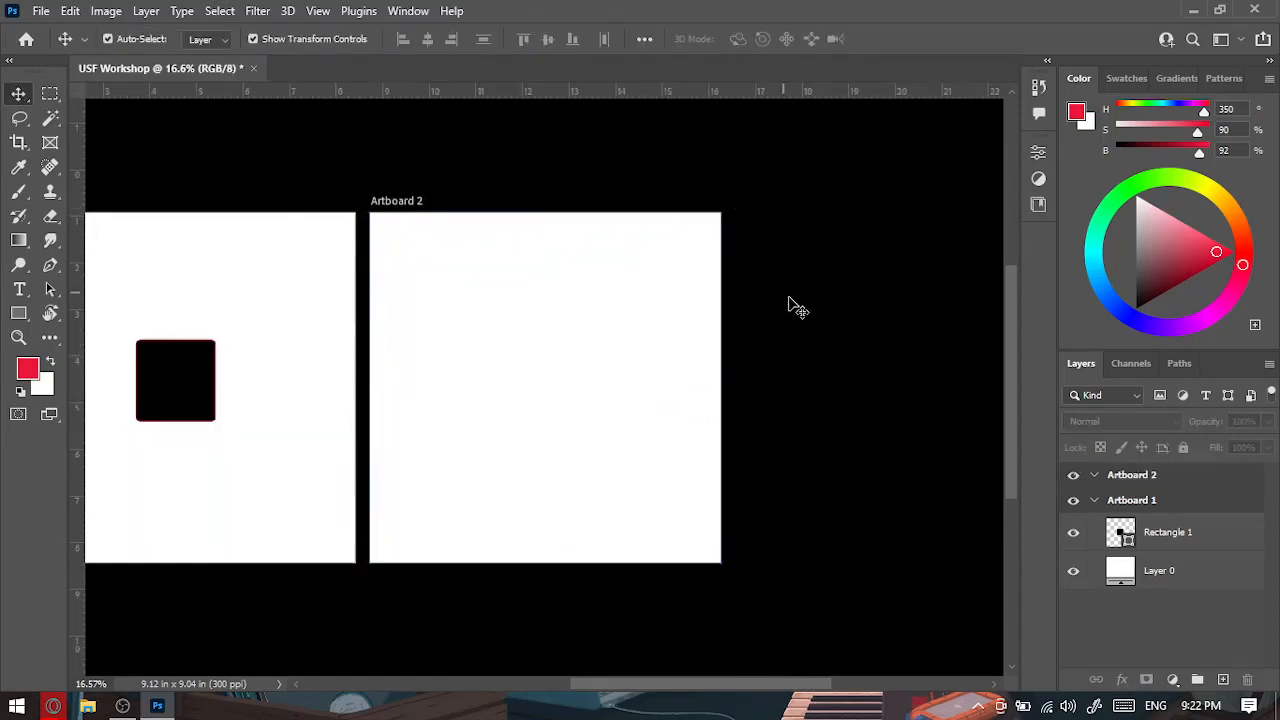
Draw a third, smaller upright artboard to the right of Artboard 2 and deselect it.
right_click(18, 93)
left_click(90, 113)
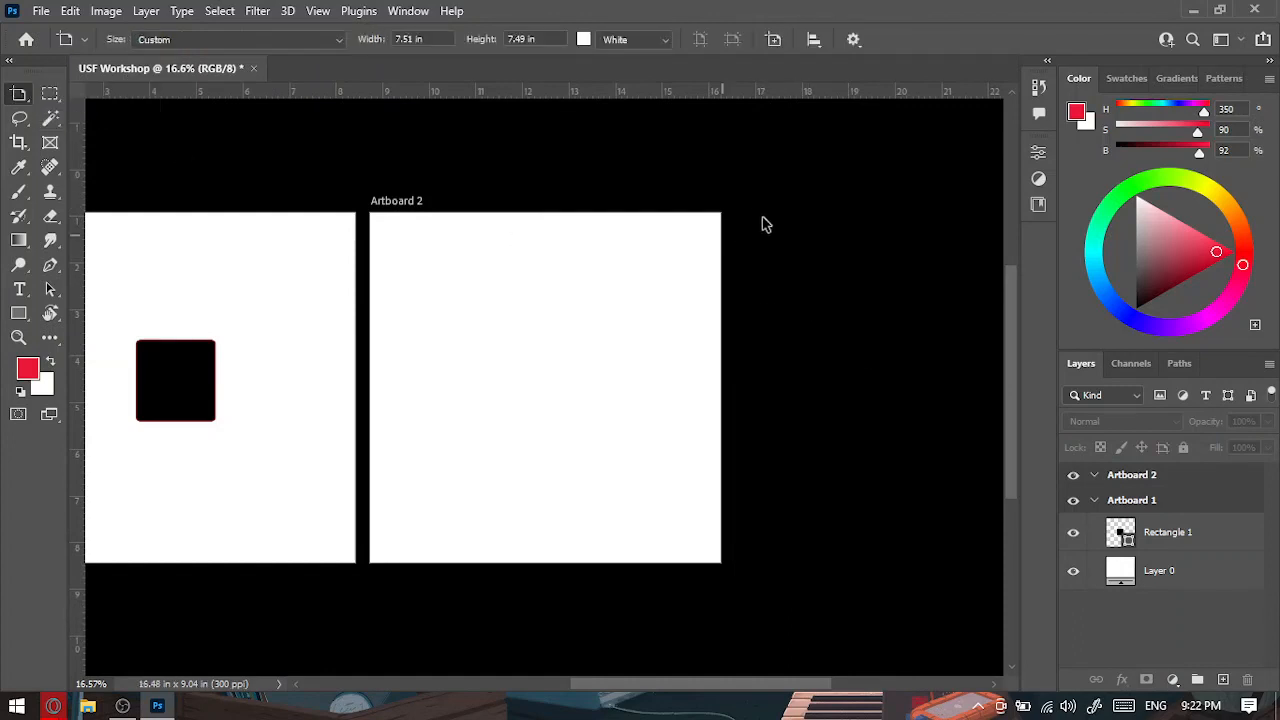
left_click_drag(792, 190, 916, 358)
key("v")
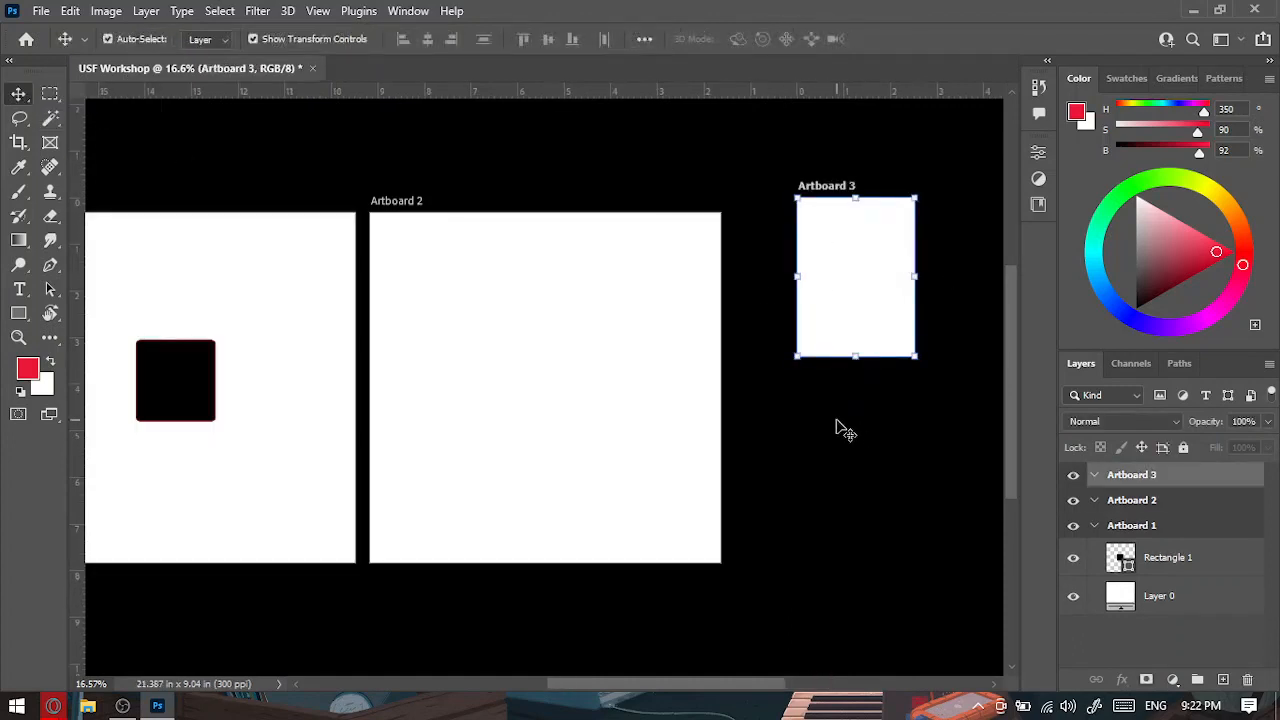
left_click(837, 421)
Undo the creation of all three artboards to return to the plain canvas with the black rectangle.
scroll(717, 441, "down", 4)
scroll(698, 443, "up", 2)
key("ctrl+z")
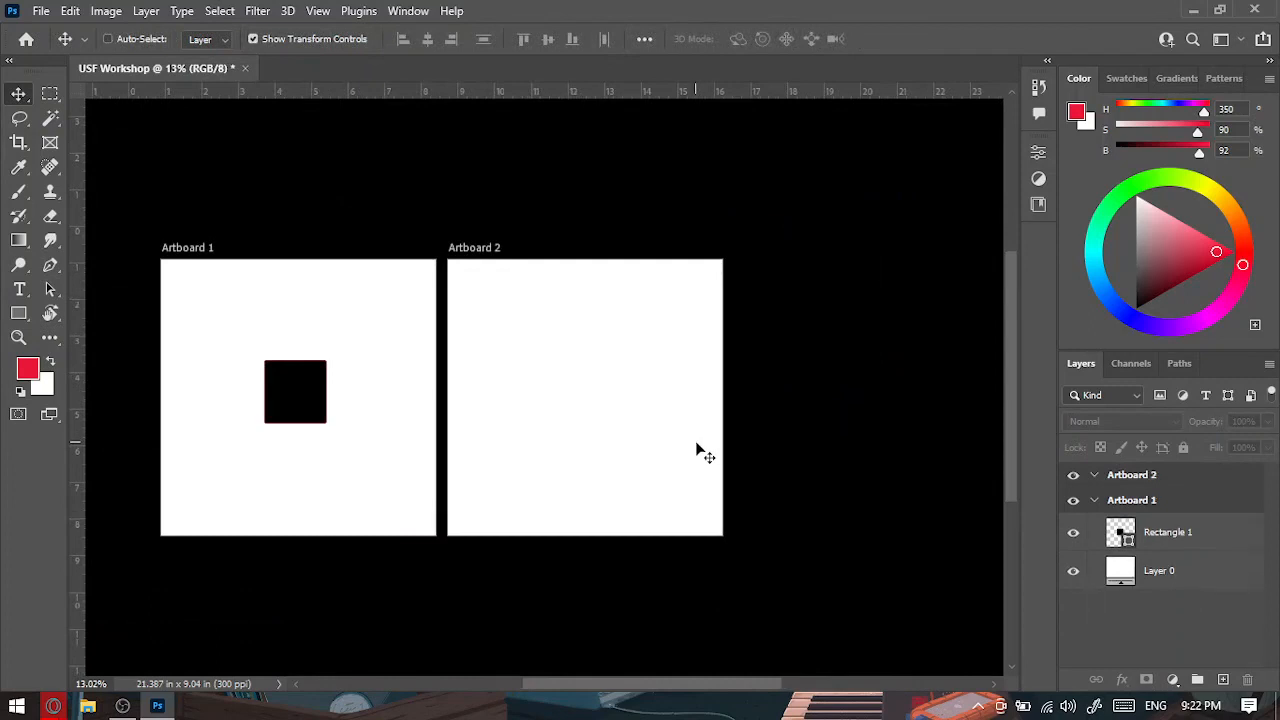
key("ctrl+z")
key("ctrl+z")
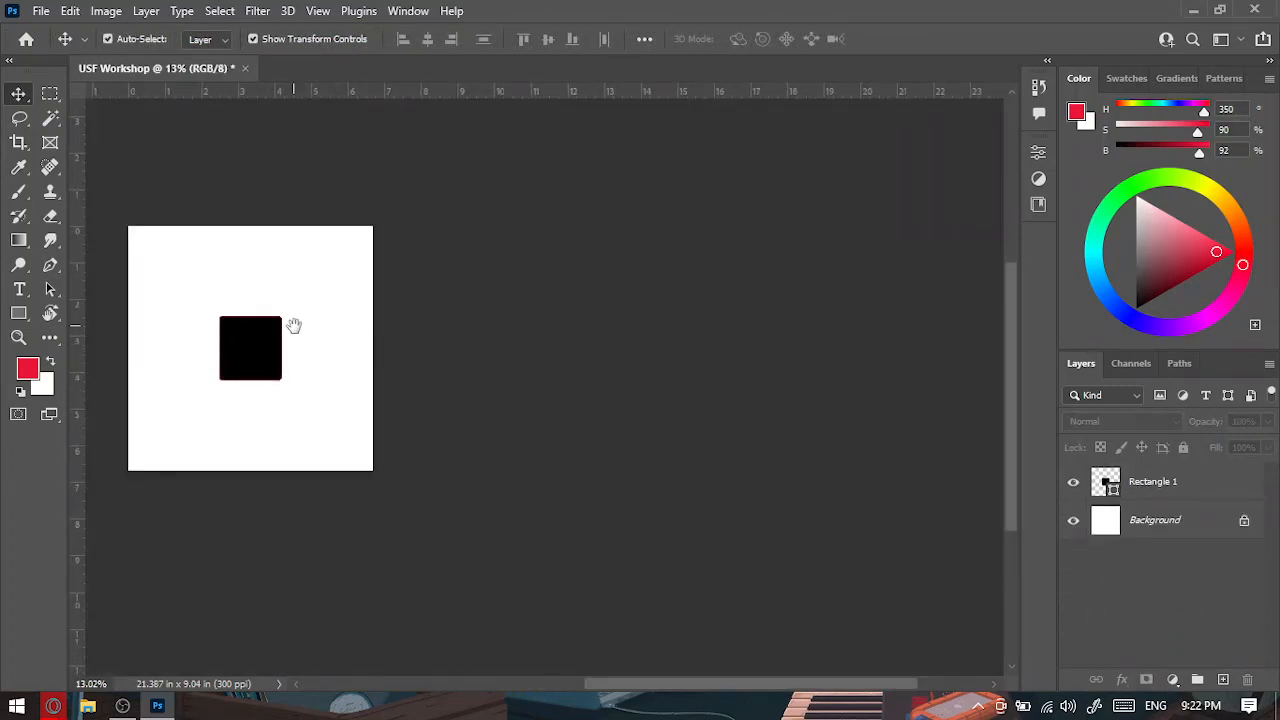
left_click_drag(293, 325, 566, 356)
scroll(597, 400, "up", 2)
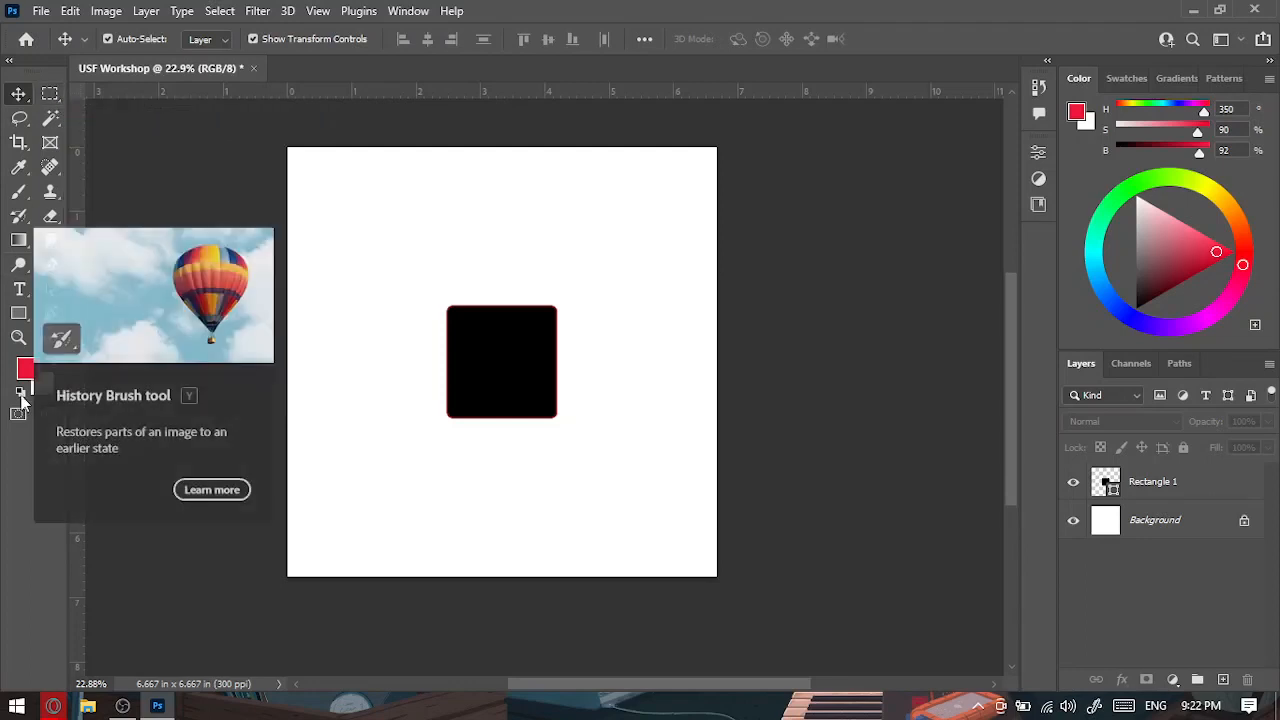
Choose the Rectangular Marquee tool, switch to File Explorer and open the Street folder inside For Stock on drive D.
left_click(51, 97)
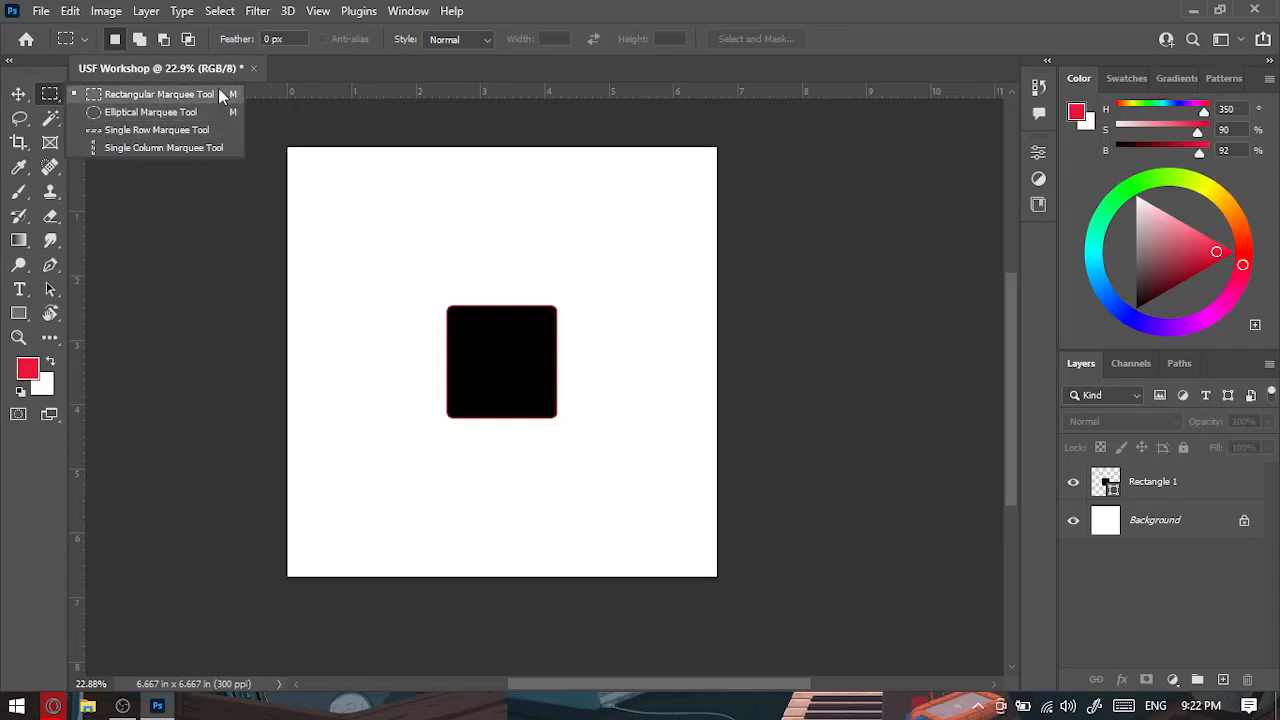
left_click(88, 708)
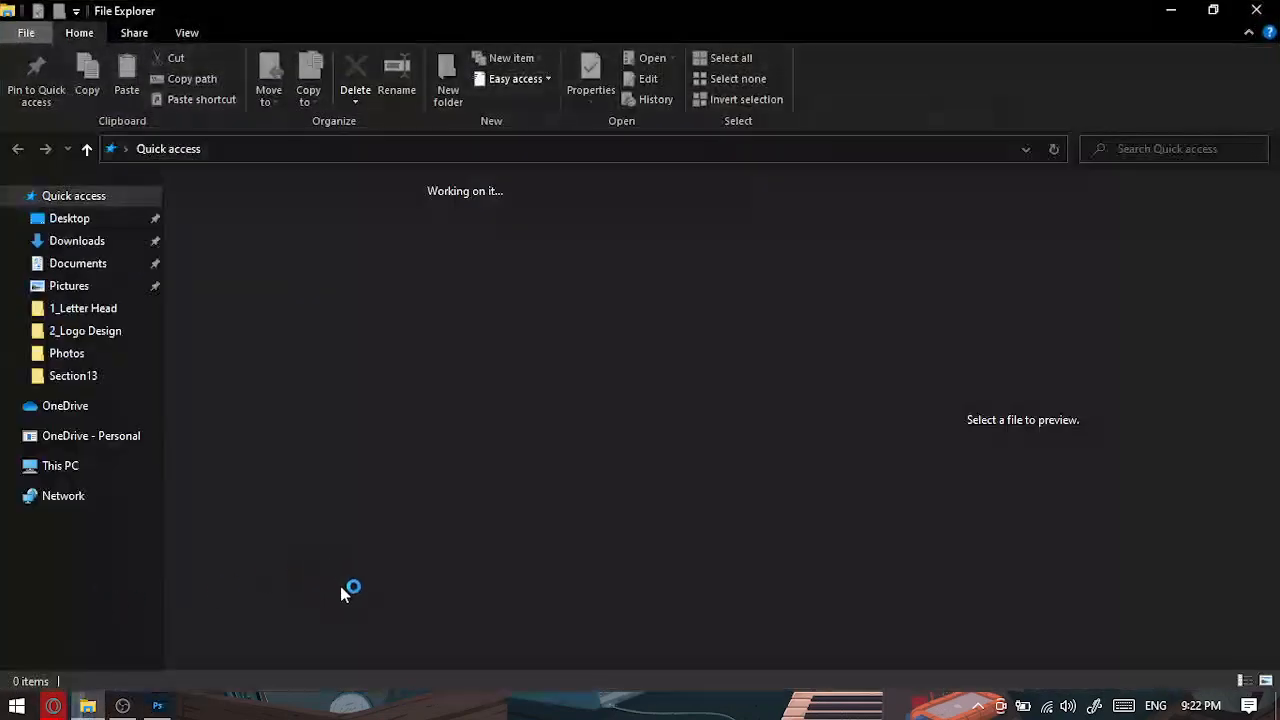
left_click(58, 467)
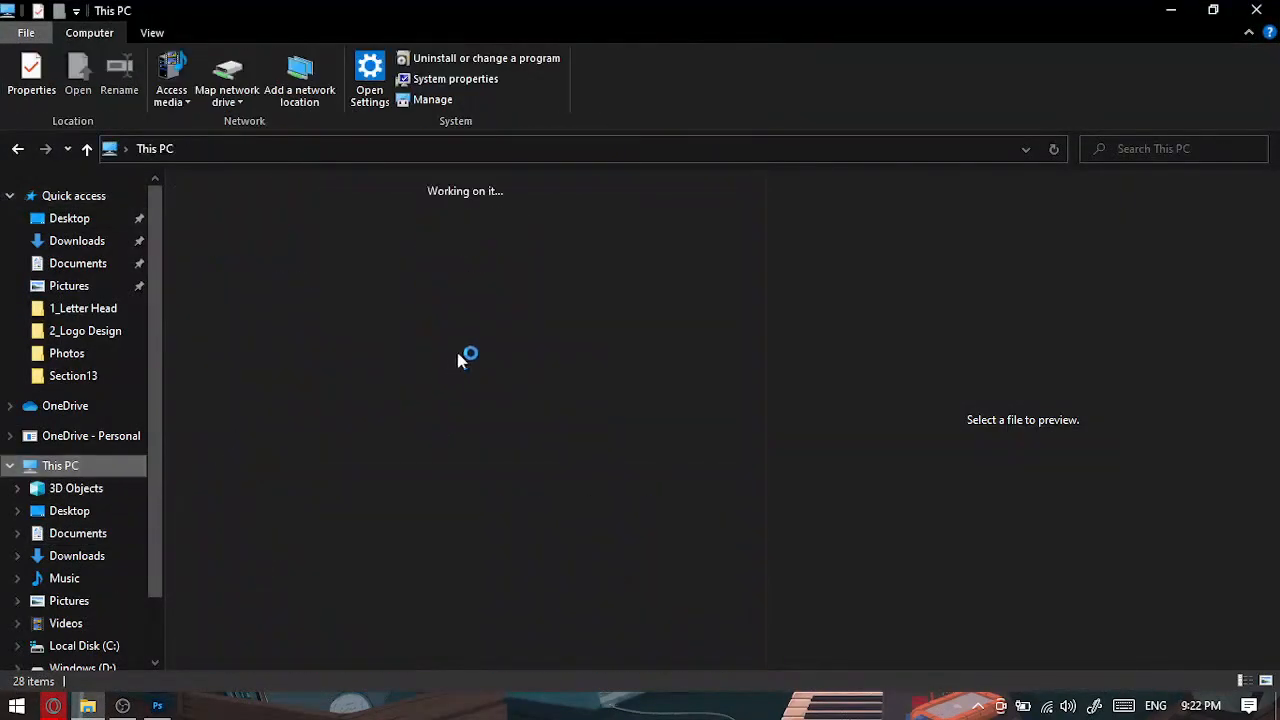
double_click(548, 472)
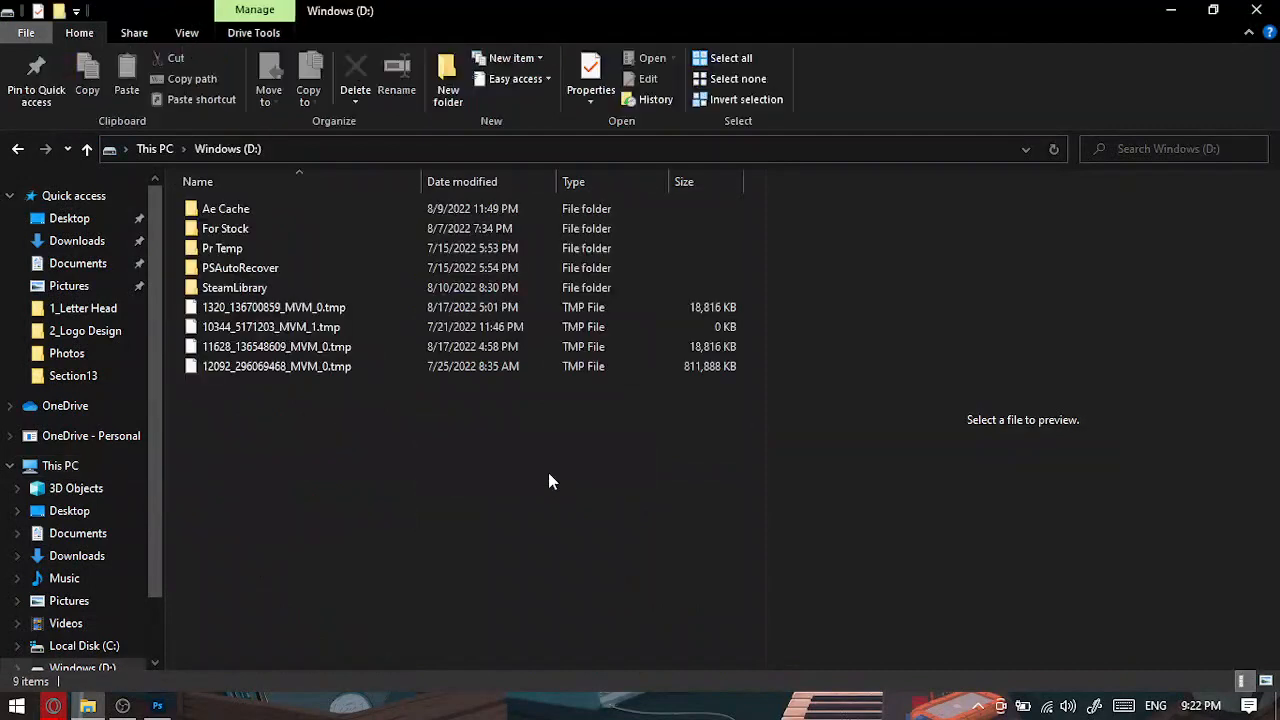
left_click(256, 234)
double_click(255, 234)
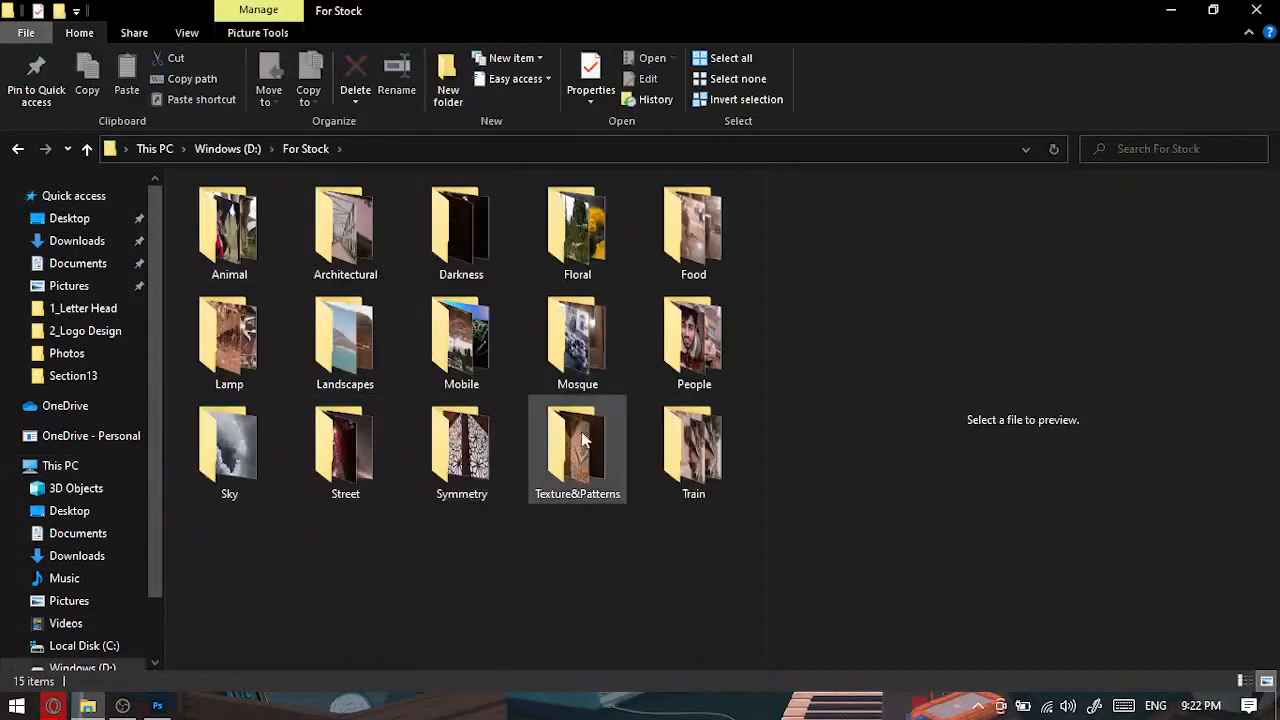
double_click(343, 457)
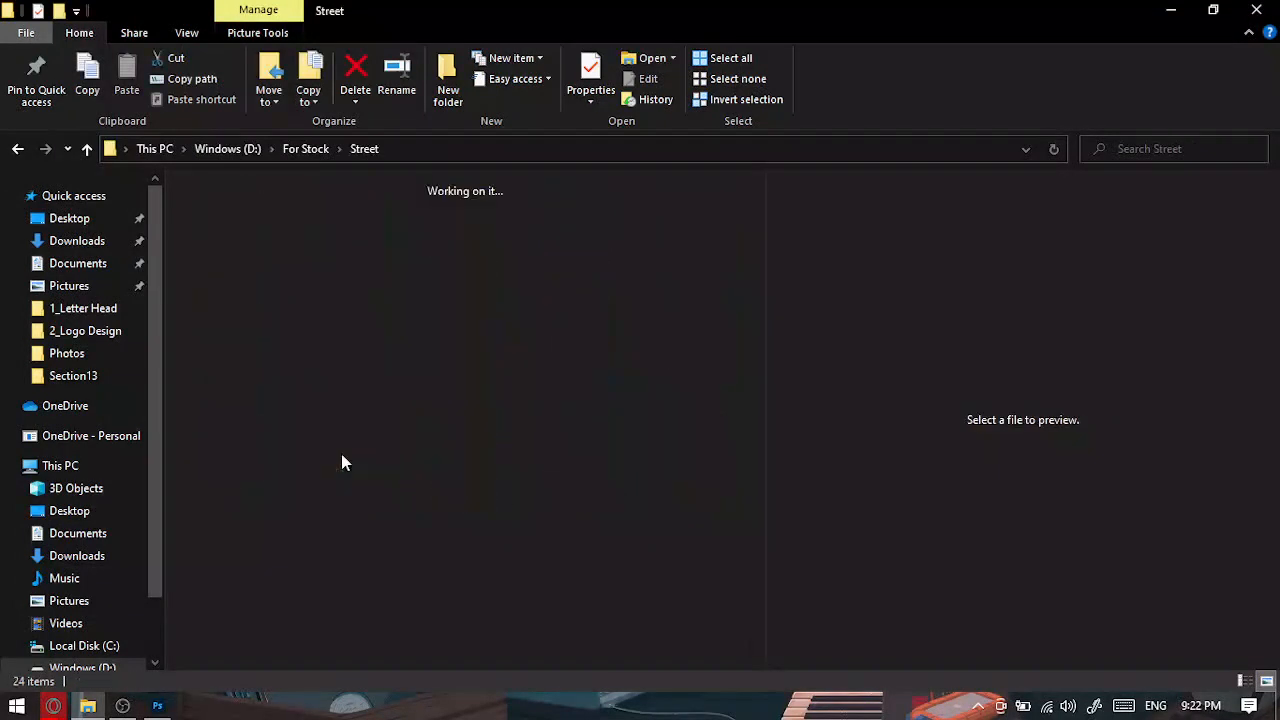
Place the AL7 photo at its fitted size in the USF Workshop document and hide the Rectangle 1 layer.
left_click(321, 350)
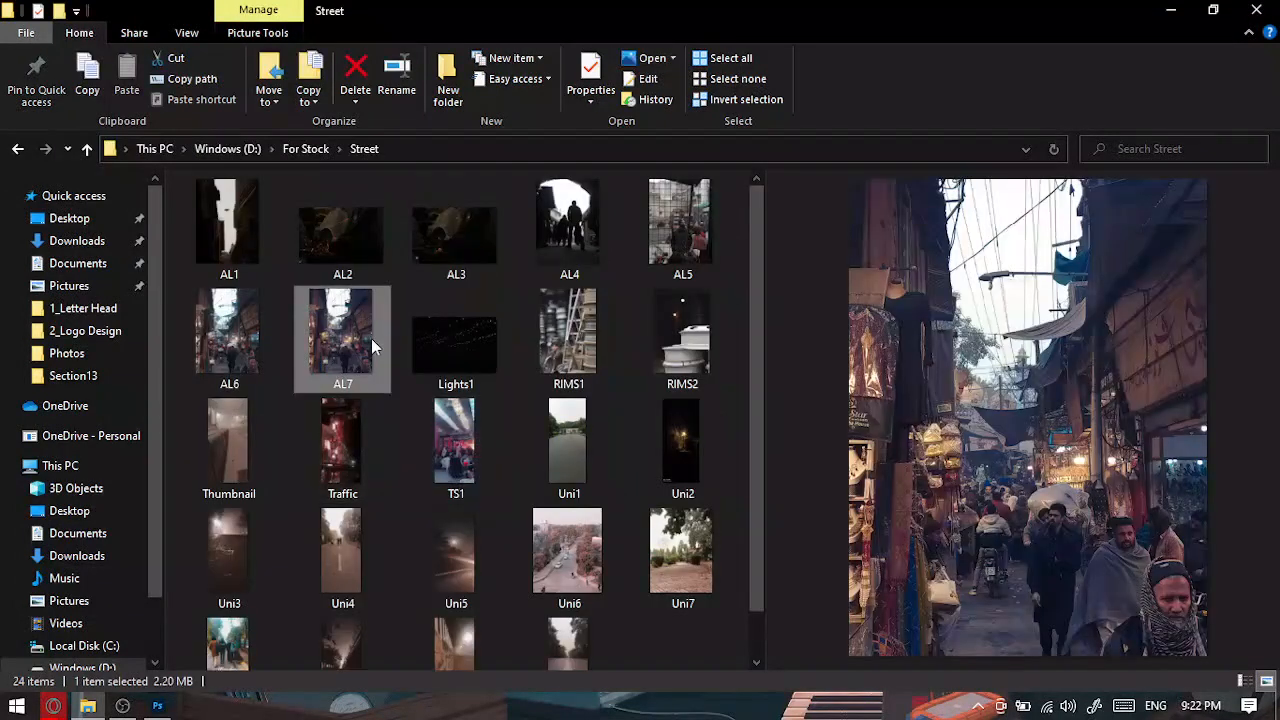
left_click_drag(371, 338, 510, 445)
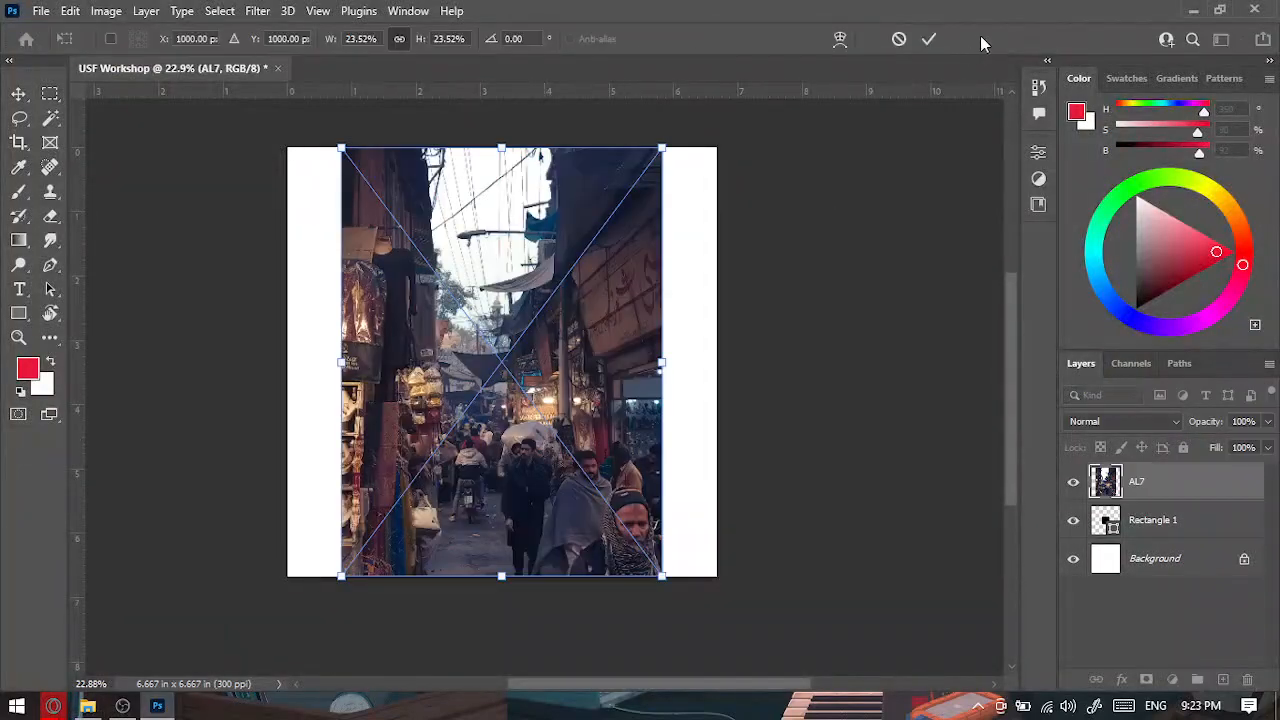
left_click(929, 38)
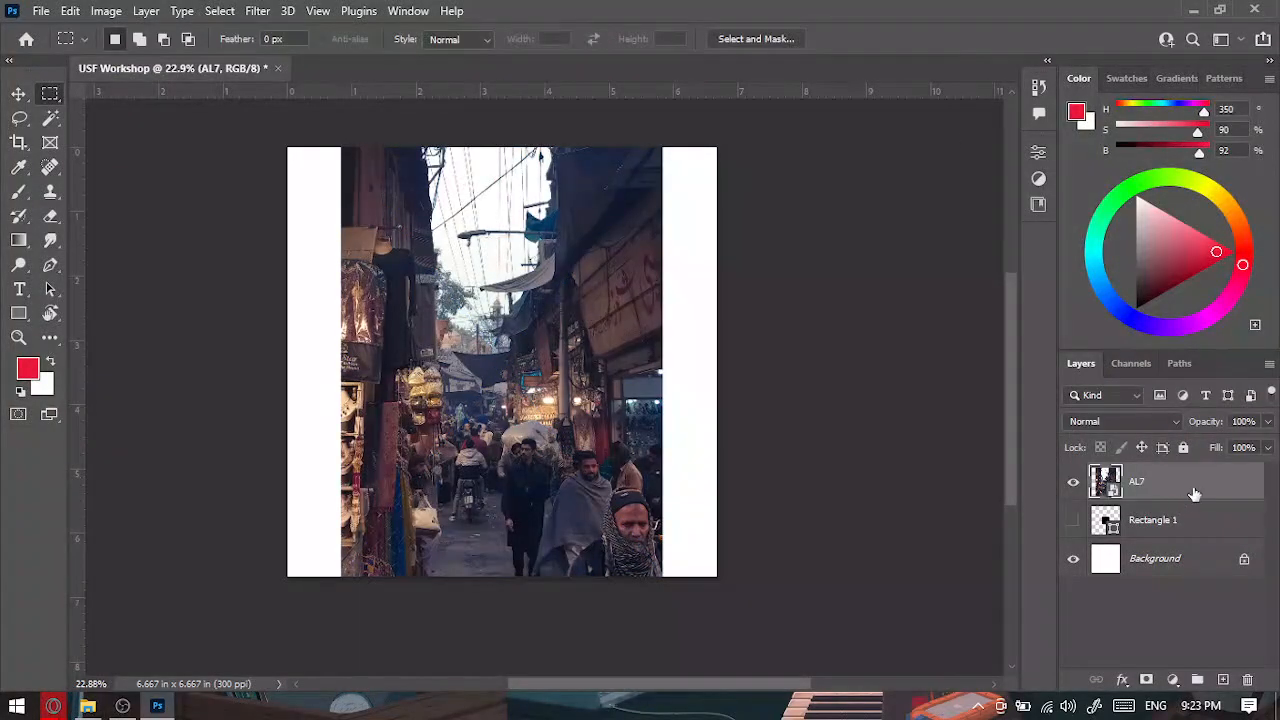
Rasterize the AL7 layer and marquee-select a rectangular area around the street lamp and hanging cloth.
right_click(1194, 494)
left_click(1010, 389)
left_click_drag(412, 229, 568, 322)
Move the selected piece of the photo straight down over the people in the street, keeping the AL7 layer selected.
left_click(19, 94)
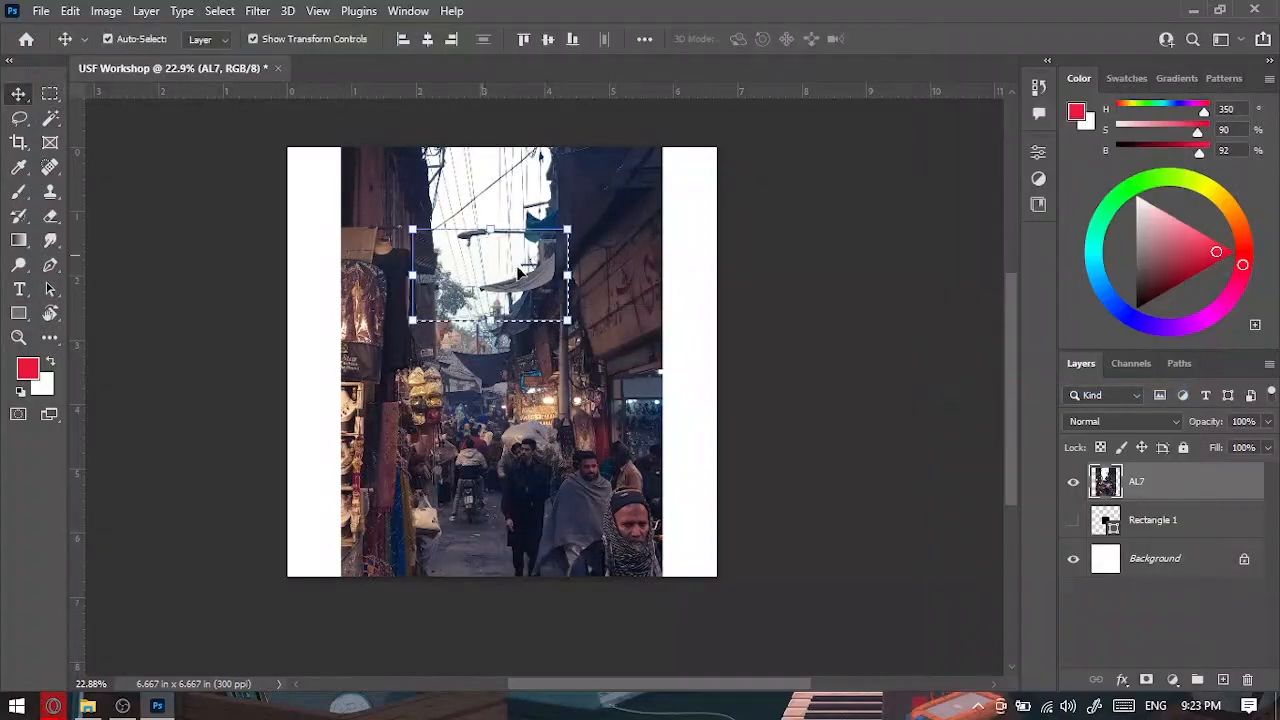
left_click_drag(519, 272, 508, 474)
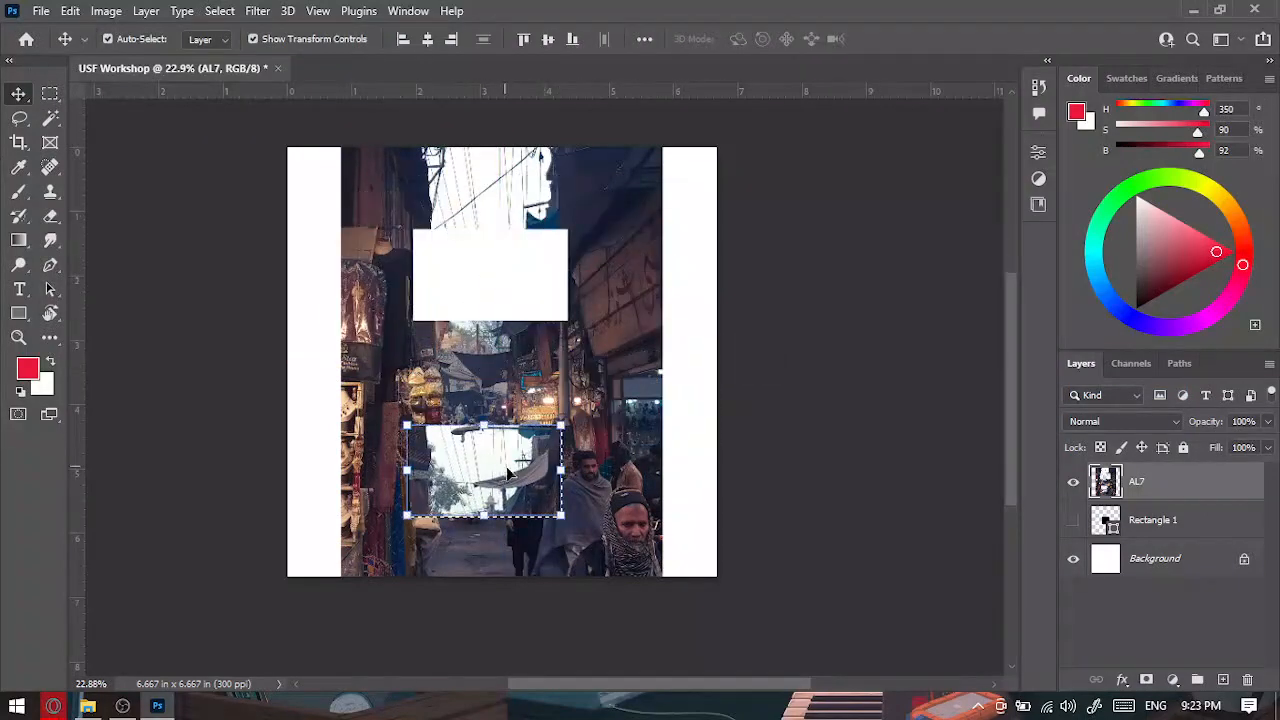
left_click(736, 433)
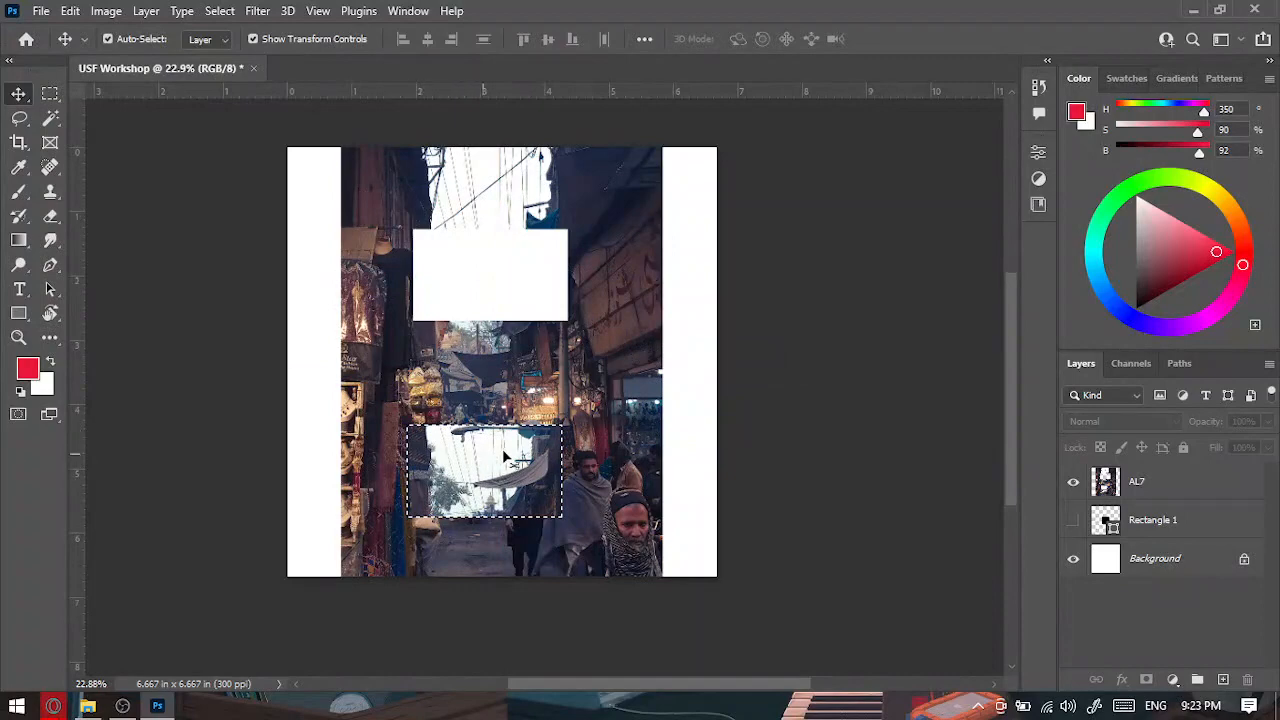
left_click(548, 463)
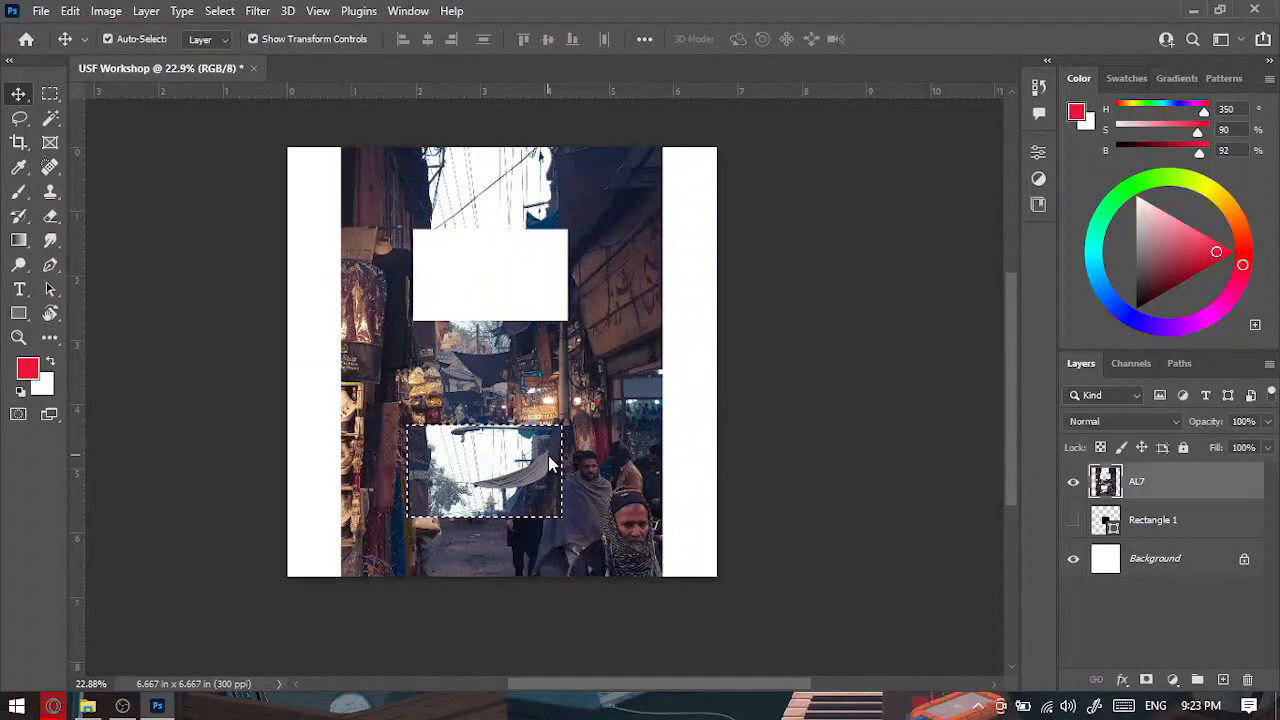
Deselect the moved piece of the photo with the Rectangular Marquee tool and switch to the Move tool.
left_click(50, 93)
right_click(458, 455)
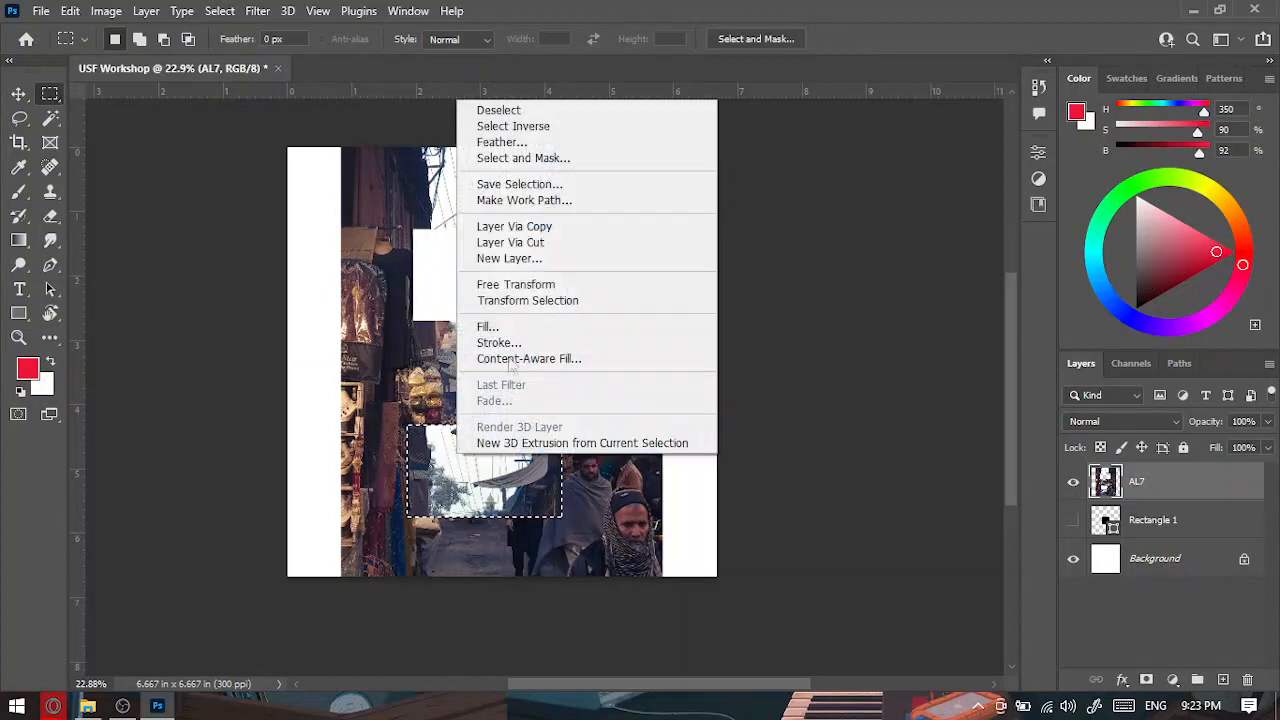
left_click(498, 110)
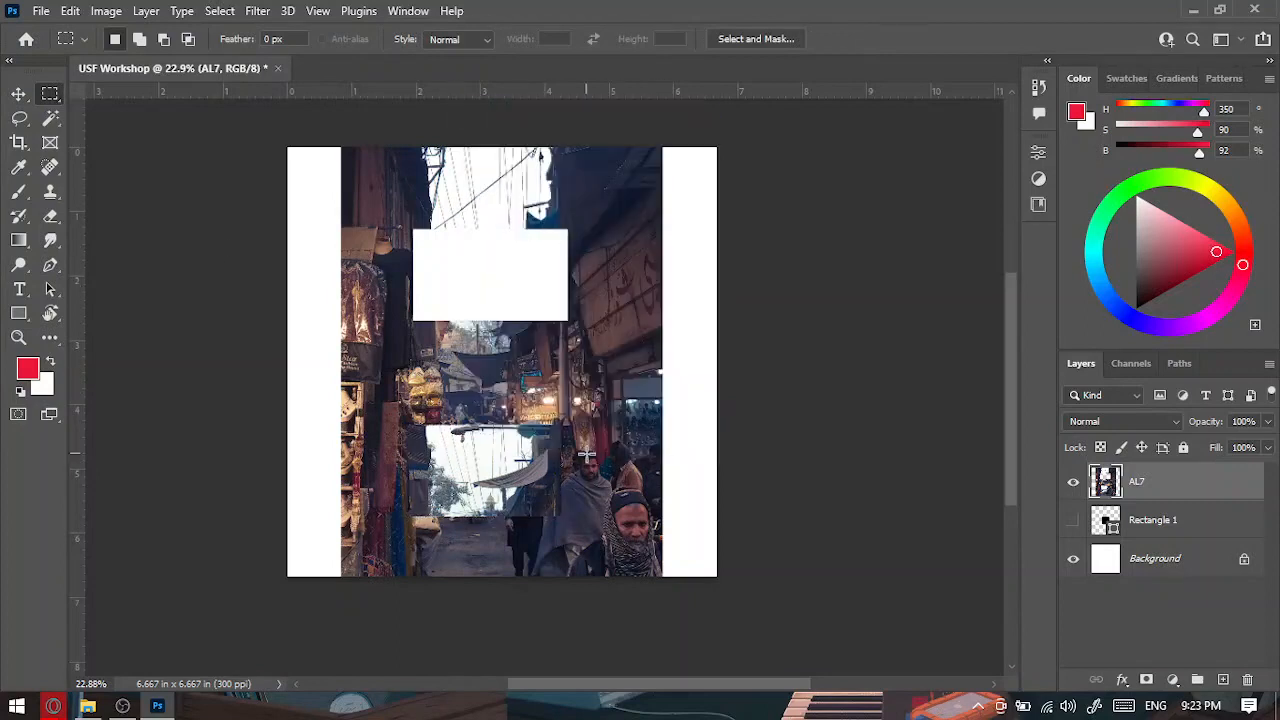
left_click(553, 452)
key("v")
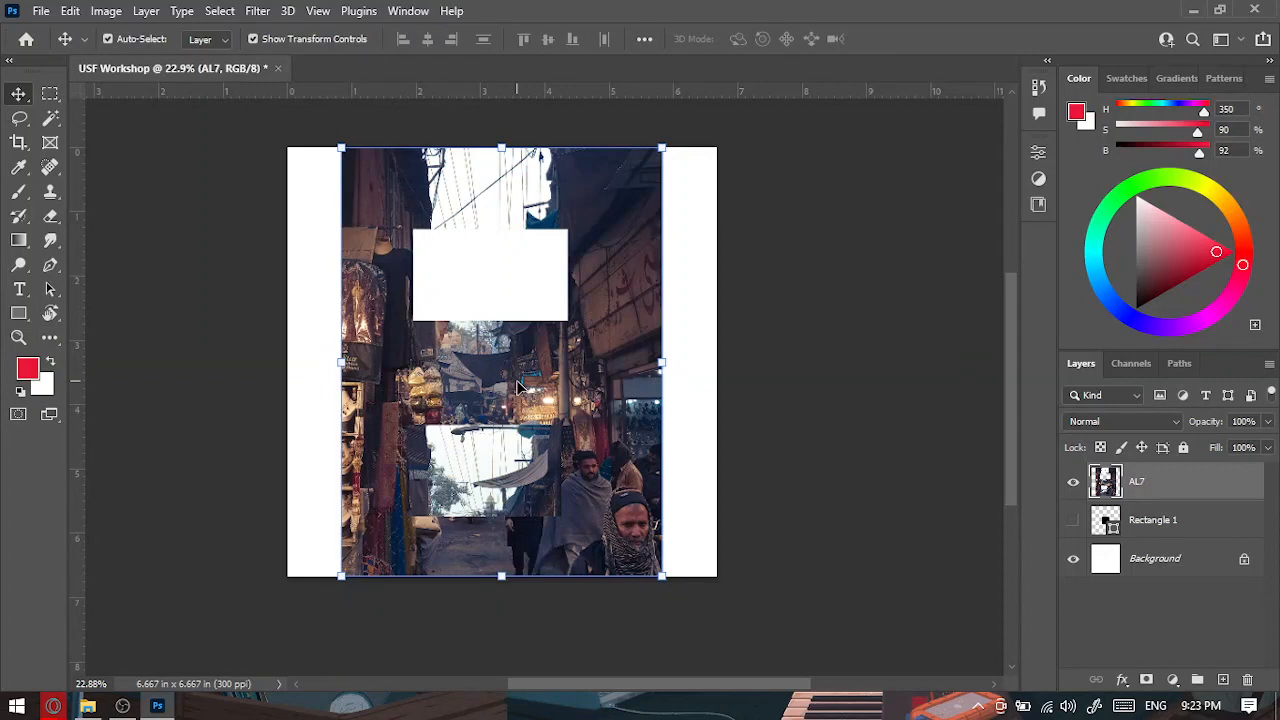
Undo the deselection and the move of the photo piece, then clear the layer selection.
key("ctrl+z")
key("ctrl+z")
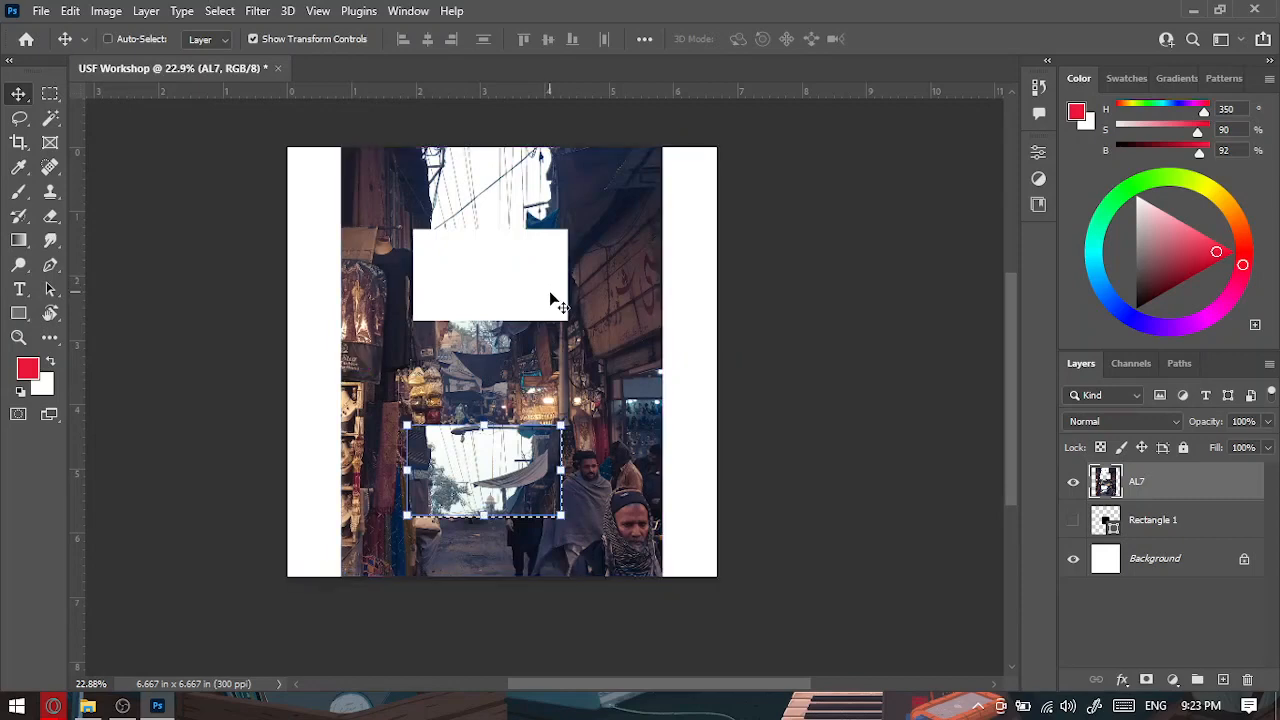
left_click(808, 306, "ctrl")
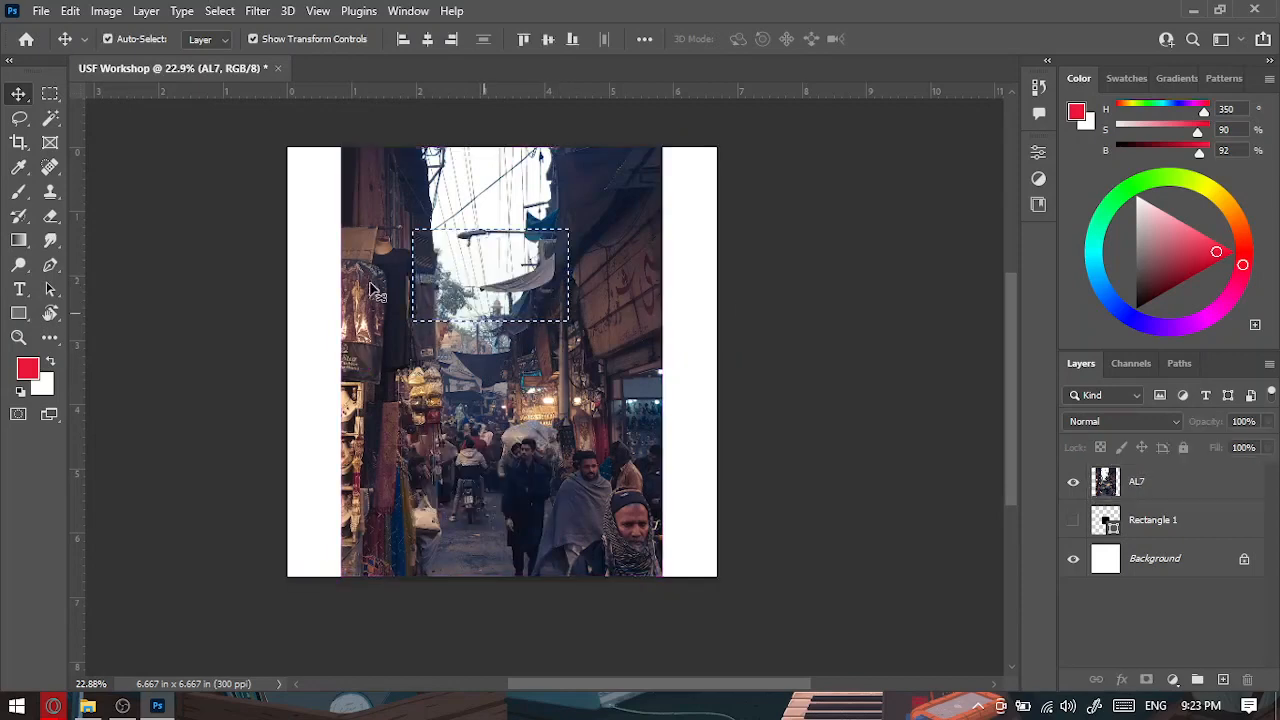
Draw an elliptical marquee selection around the street lamp and hanging cloth in the photo.
left_click(50, 117)
right_click(50, 94)
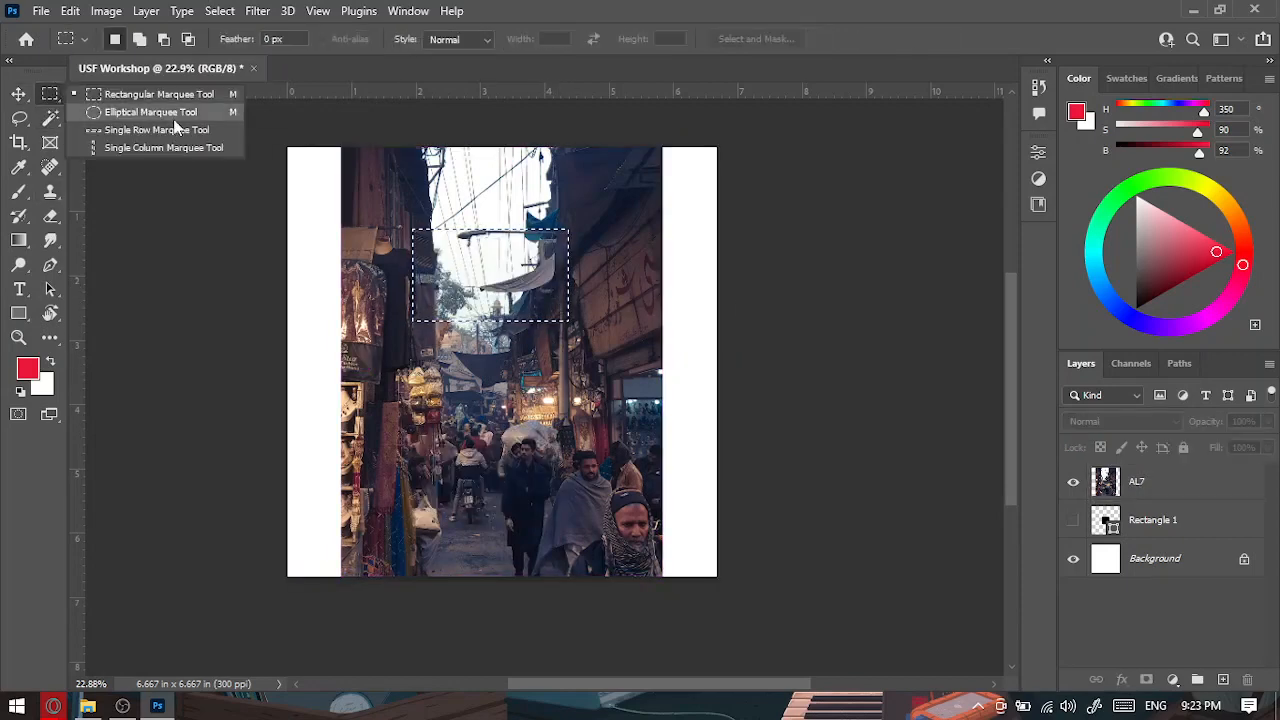
left_click(150, 110)
left_click_drag(449, 207, 588, 305)
Try the Single Row Marquee tool on the photo and clear the selection.
right_click(50, 93)
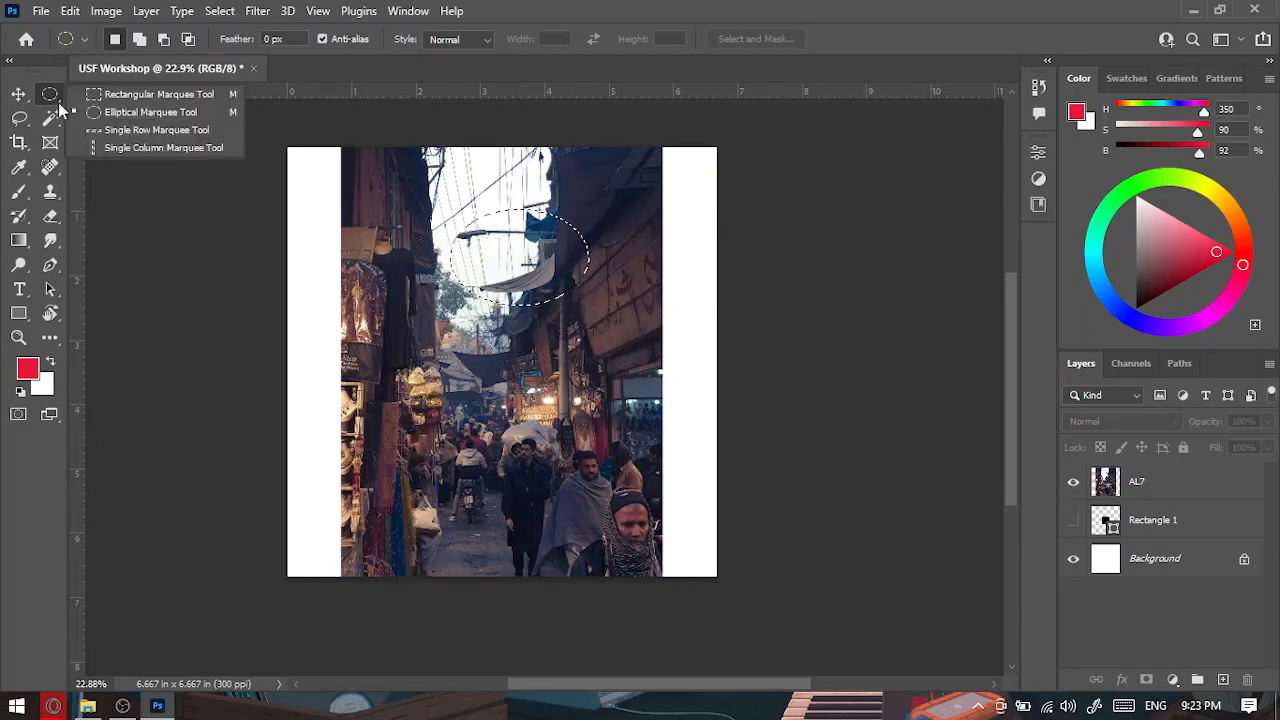
left_click(110, 129)
left_click(420, 289)
left_click(447, 362)
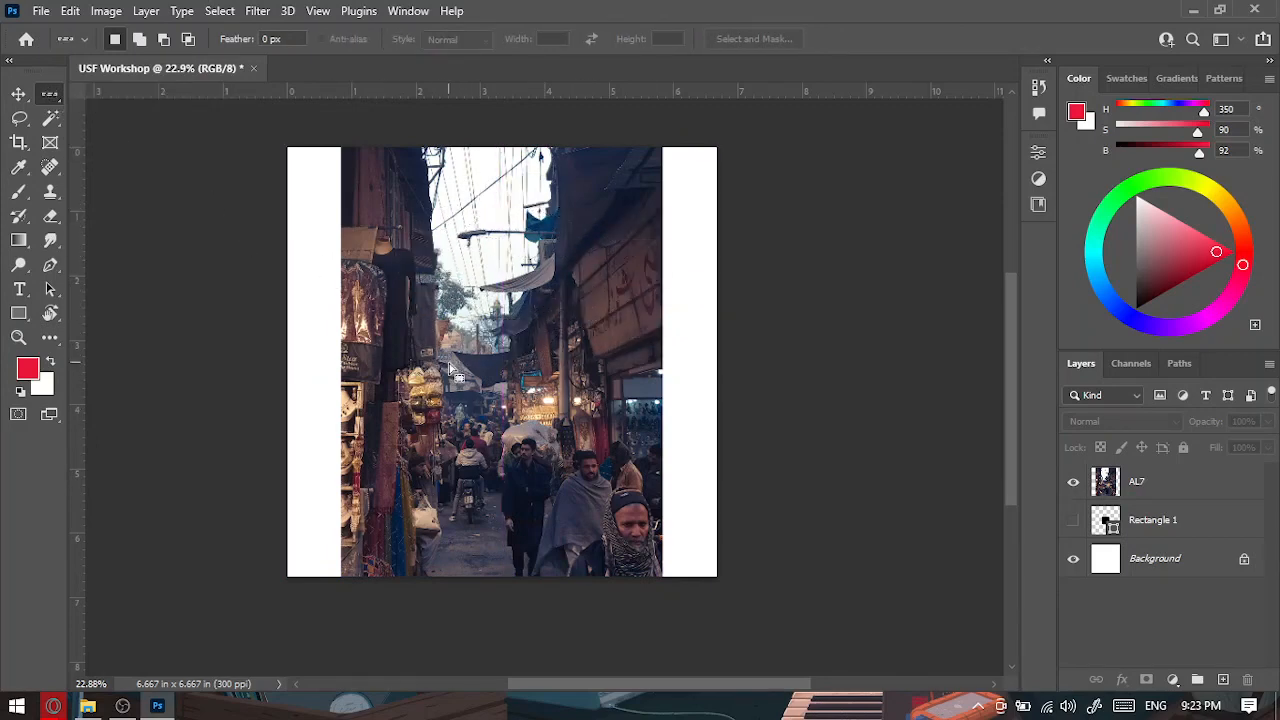
scroll(447, 377, "up", 3)
scroll(447, 377, "down", 3)
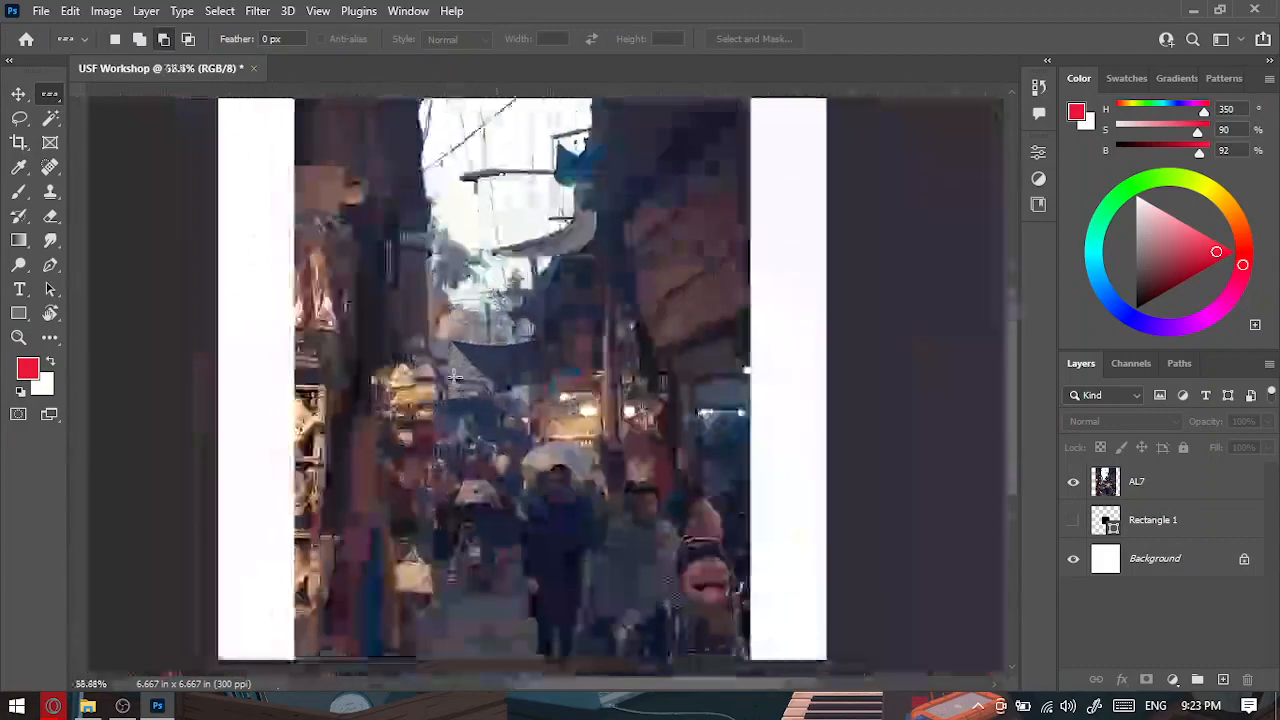
key("ctrl+d")
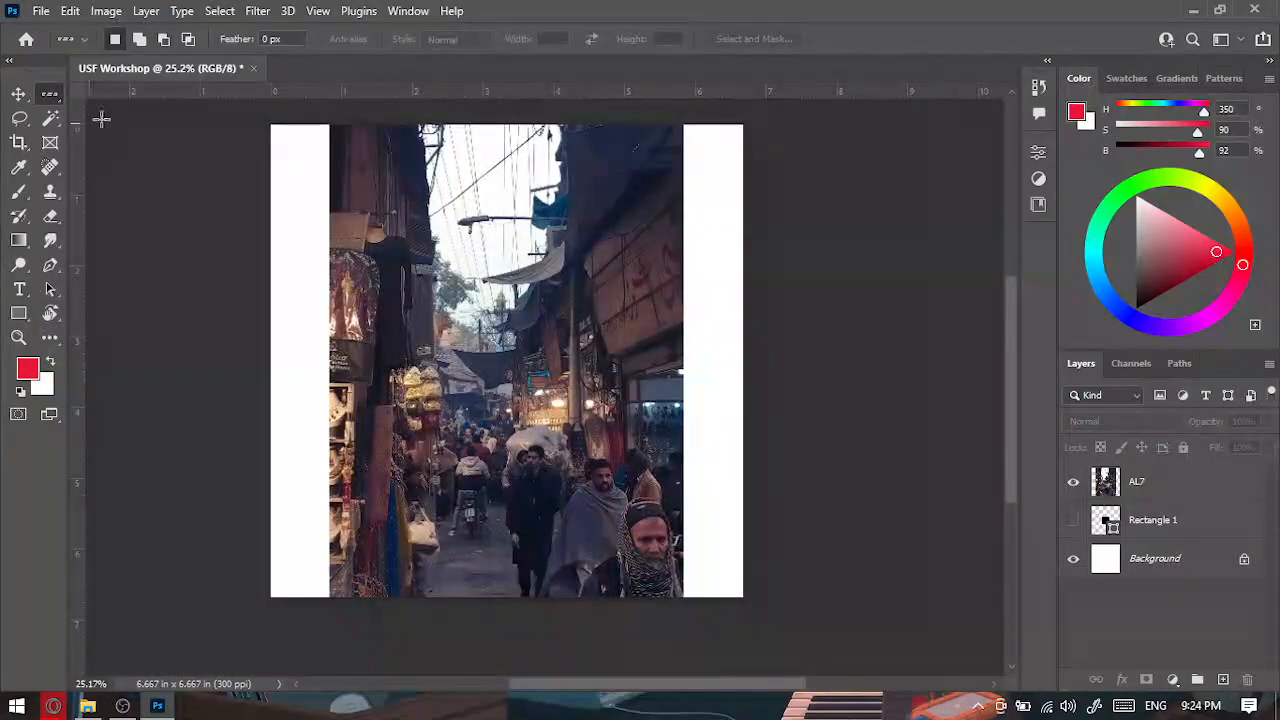
Add a new layer, draw a circular marquee about 3.2 inches wide near the canvas centre, and hide the AL7 layer.
left_click(1222, 679)
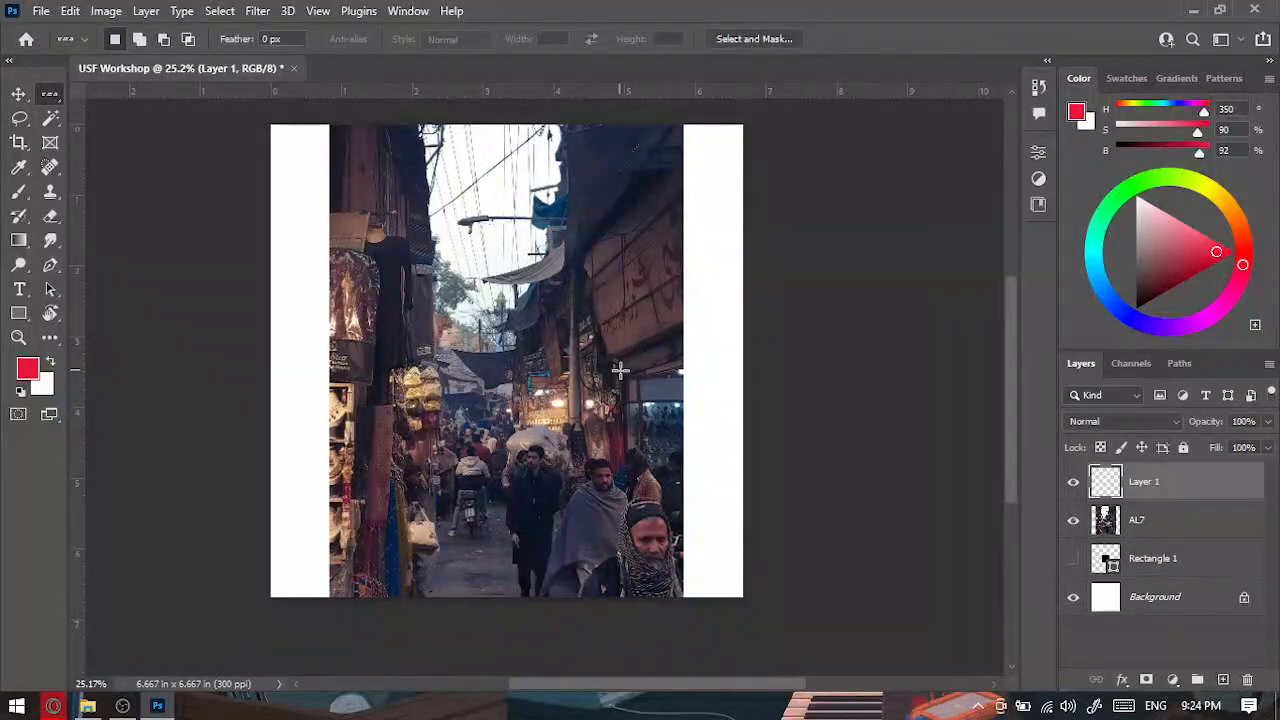
right_click(50, 95)
left_click(104, 113)
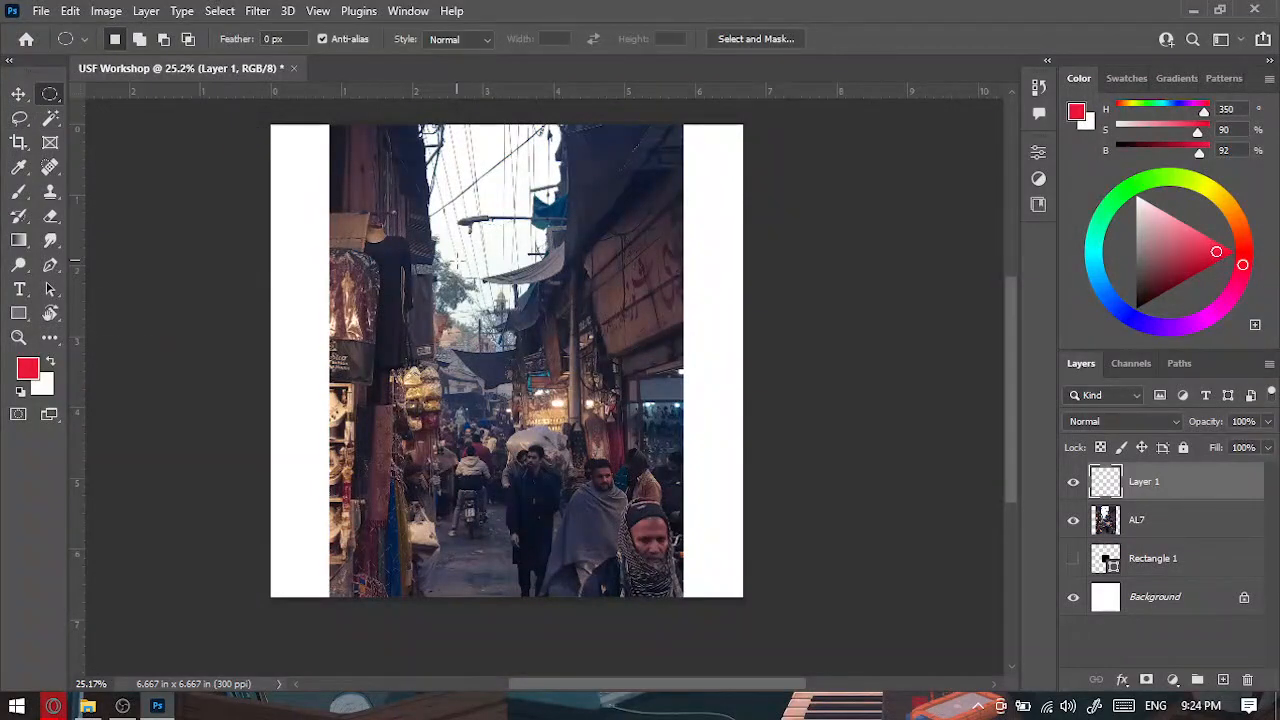
left_click_drag(412, 240, 643, 463)
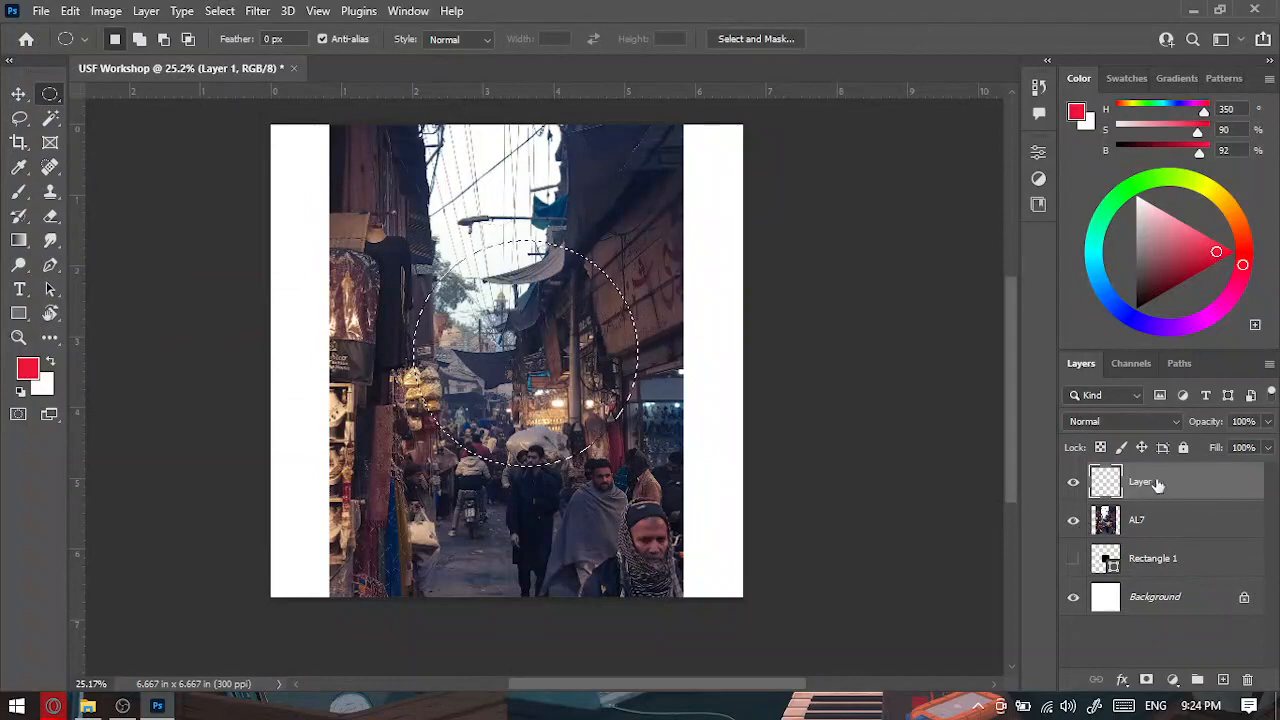
left_click(1074, 521)
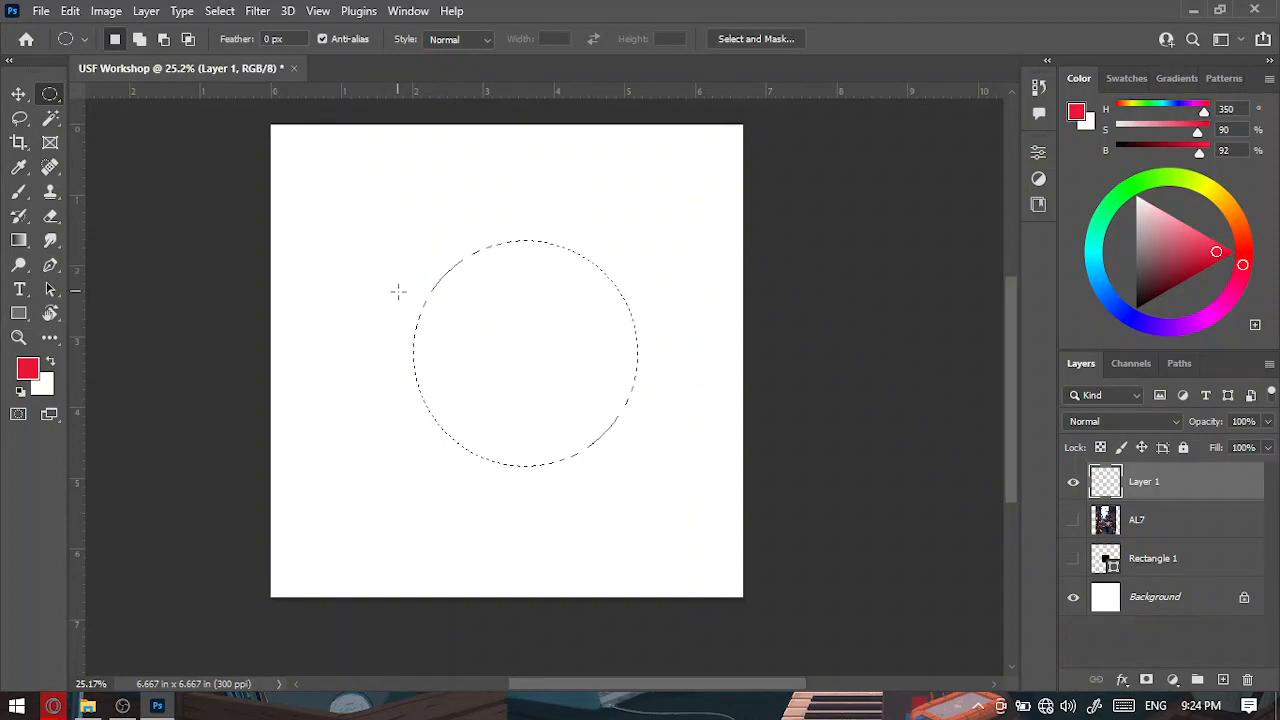
Paint a few red strokes inside the circular selection with the 47 px brush and undo them.
left_click(18, 192)
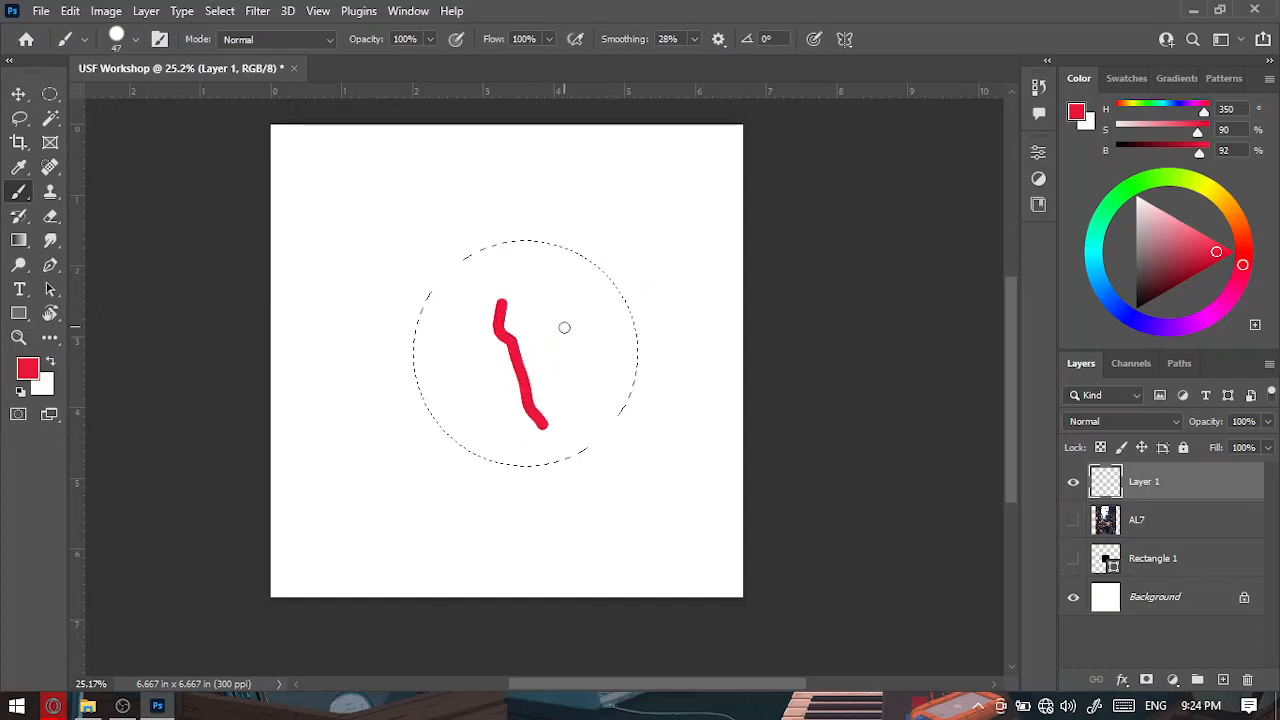
left_click_drag(566, 326, 564, 397)
left_click_drag(463, 390, 560, 330)
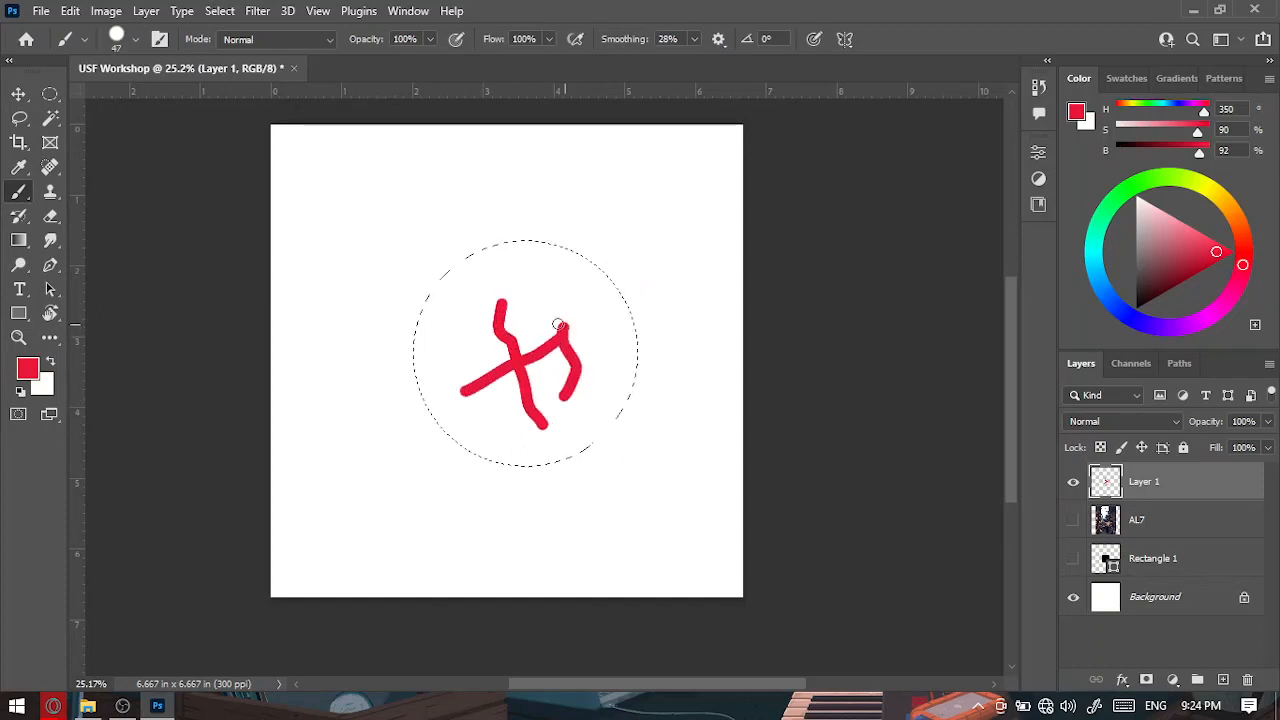
key("ctrl+z")
key("ctrl+z")
key("ctrl+z")
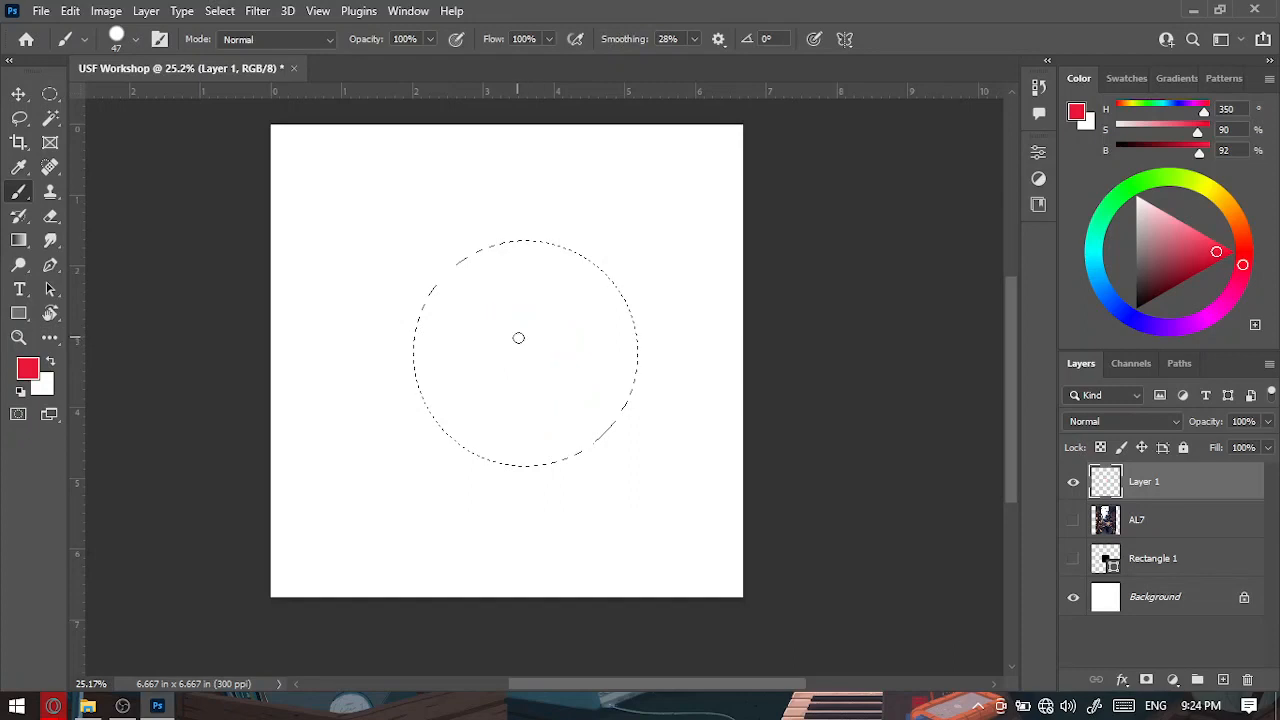
Enlarge the brush to 555 px, paint red across the circular selection's boundary and undo the last stroke.
right_click(557, 160, "alt")
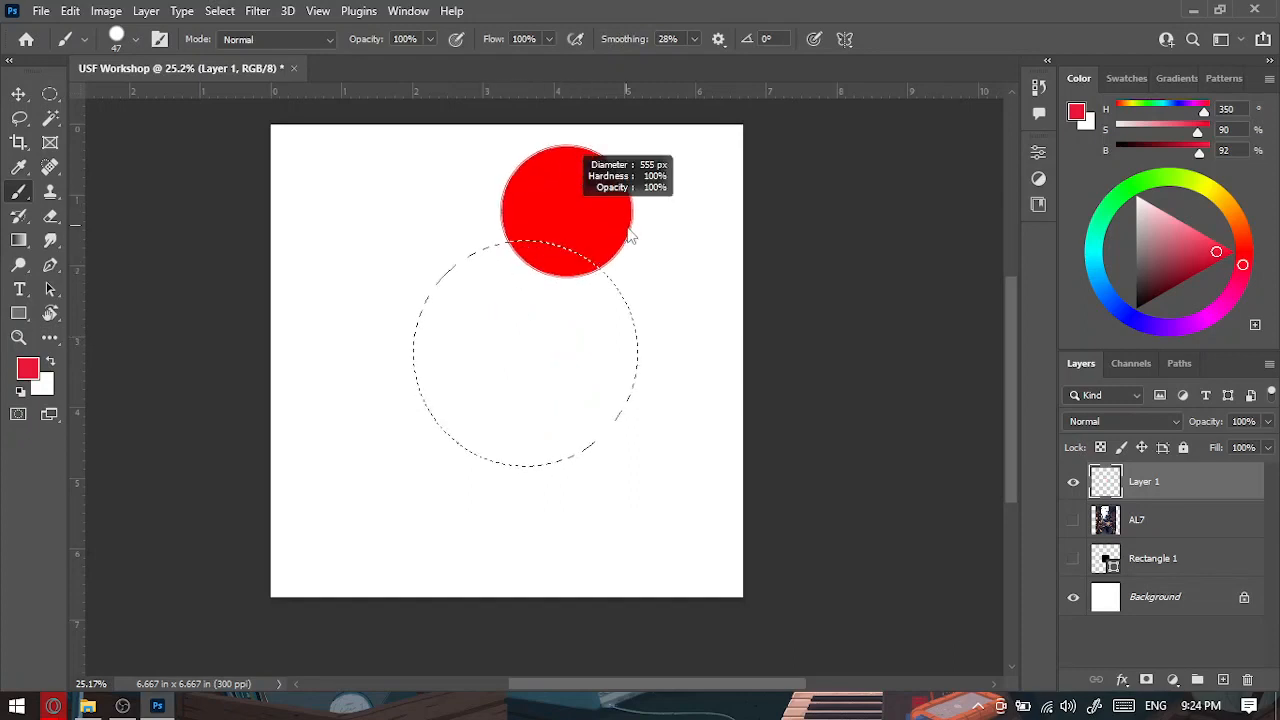
left_click(588, 198)
mouse_move(546, 277)
left_mouse_down()
mouse_move(503, 324)
mouse_move(271, 471)
left_mouse_up()
key("ctrl+z")
Dab red around the circular selection's edge, sweep a stroke across it, and undo all the red paint.
left_click(531, 191)
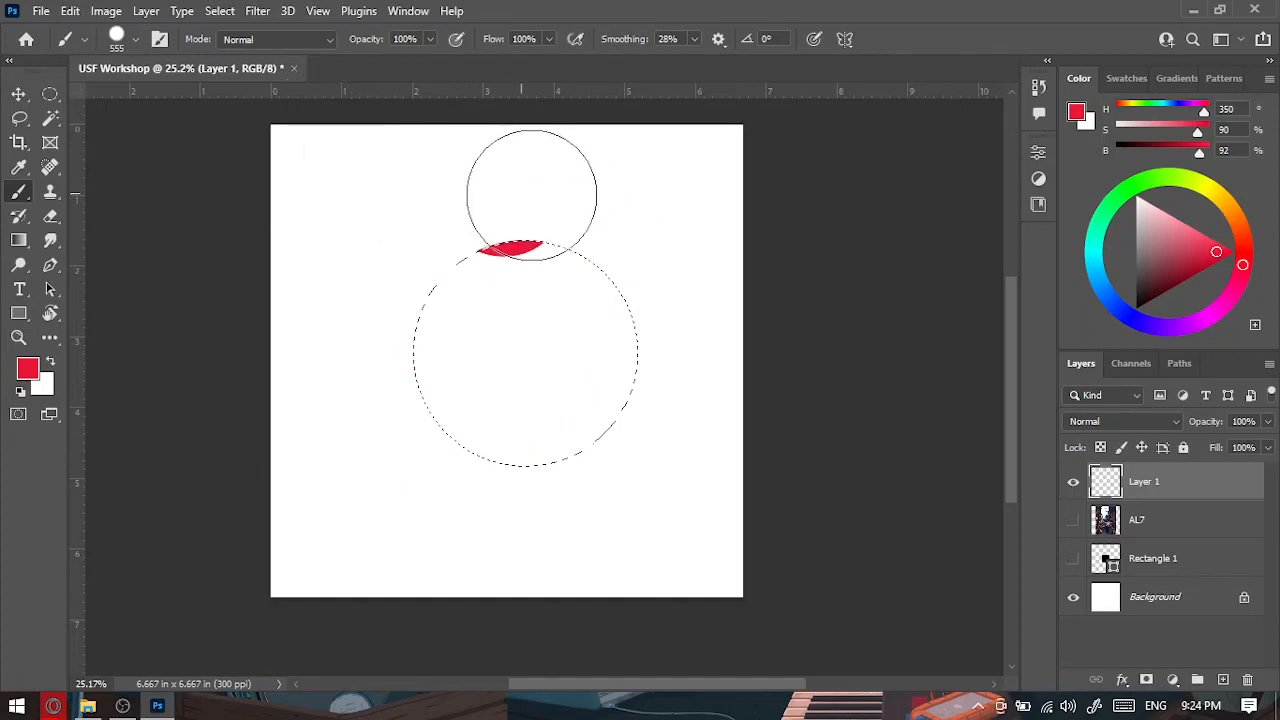
left_click(642, 288)
left_click(622, 377)
left_click(514, 440)
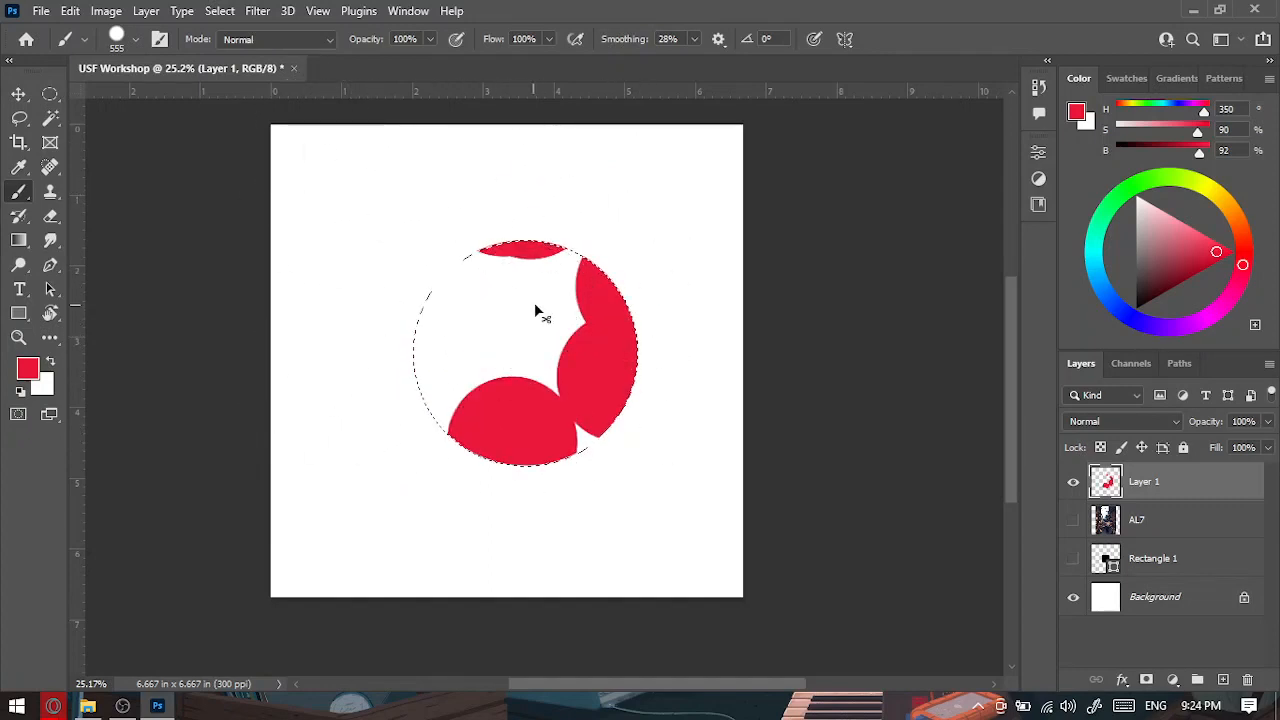
key("ctrl+z")
key("ctrl+z")
key("ctrl+z")
key("ctrl+z")
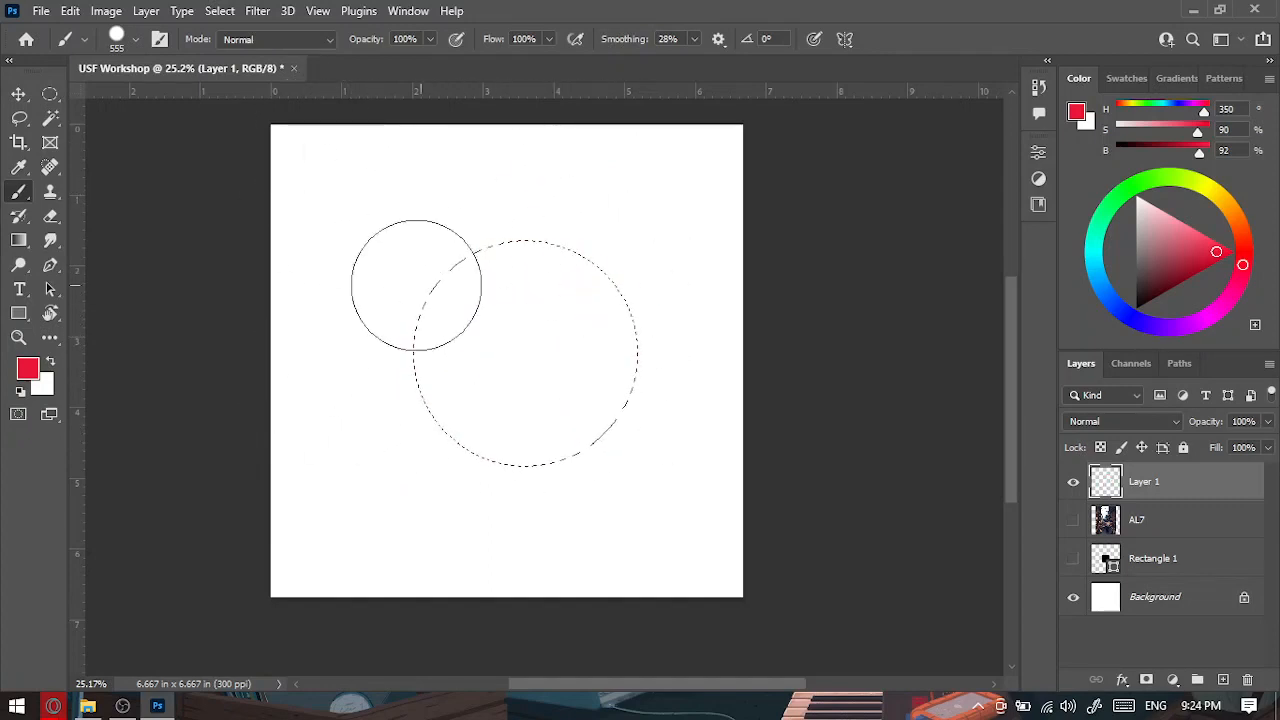
mouse_move(408, 277)
left_mouse_down()
mouse_move(543, 371)
mouse_move(600, 440)
left_mouse_up()
key("ctrl+z")
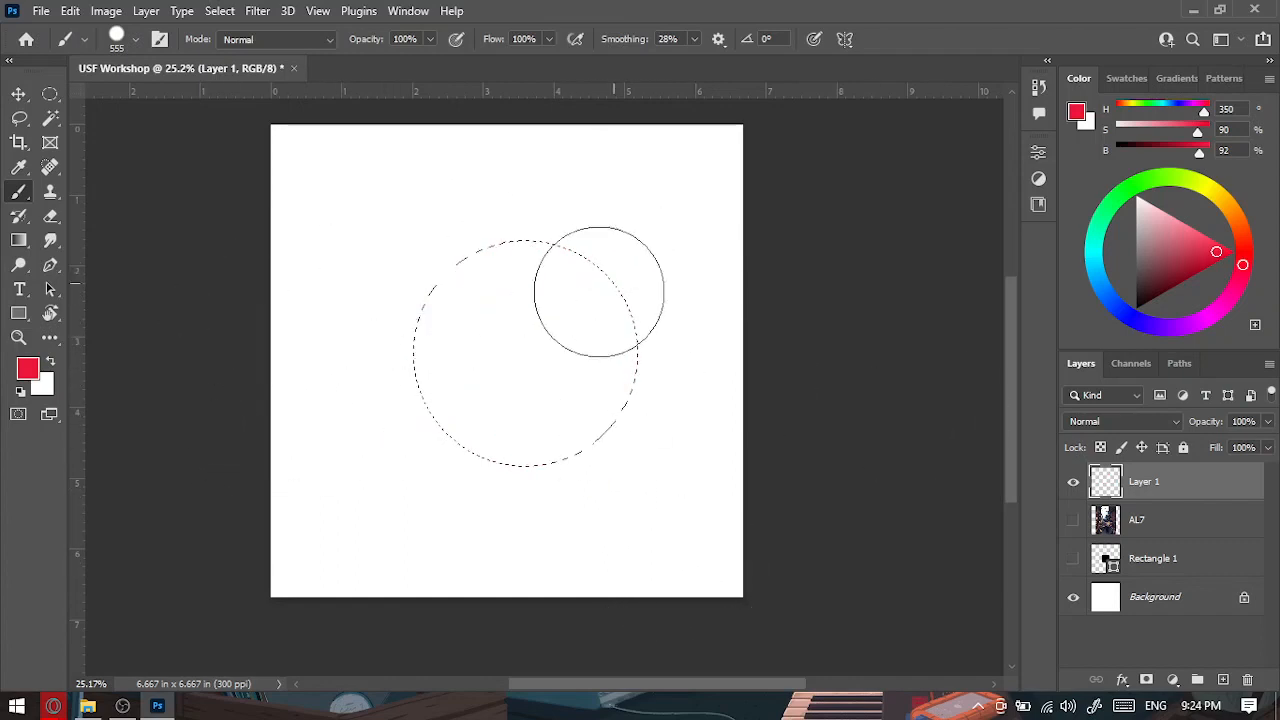
Pick a grey with 0% saturation and 48% brightness and fill the circular selection with a large brush stroke.
left_click_drag(1141, 229, 1136, 254)
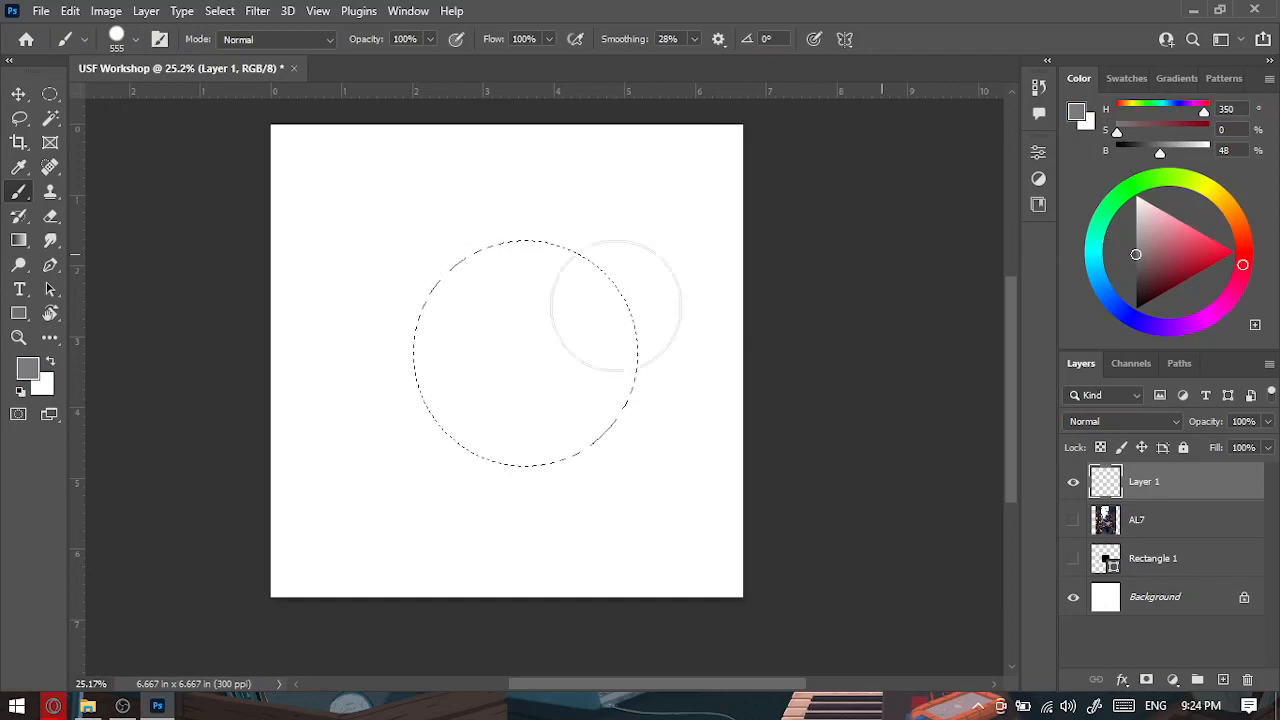
left_click_drag(505, 304, 620, 346)
left_click(620, 346)
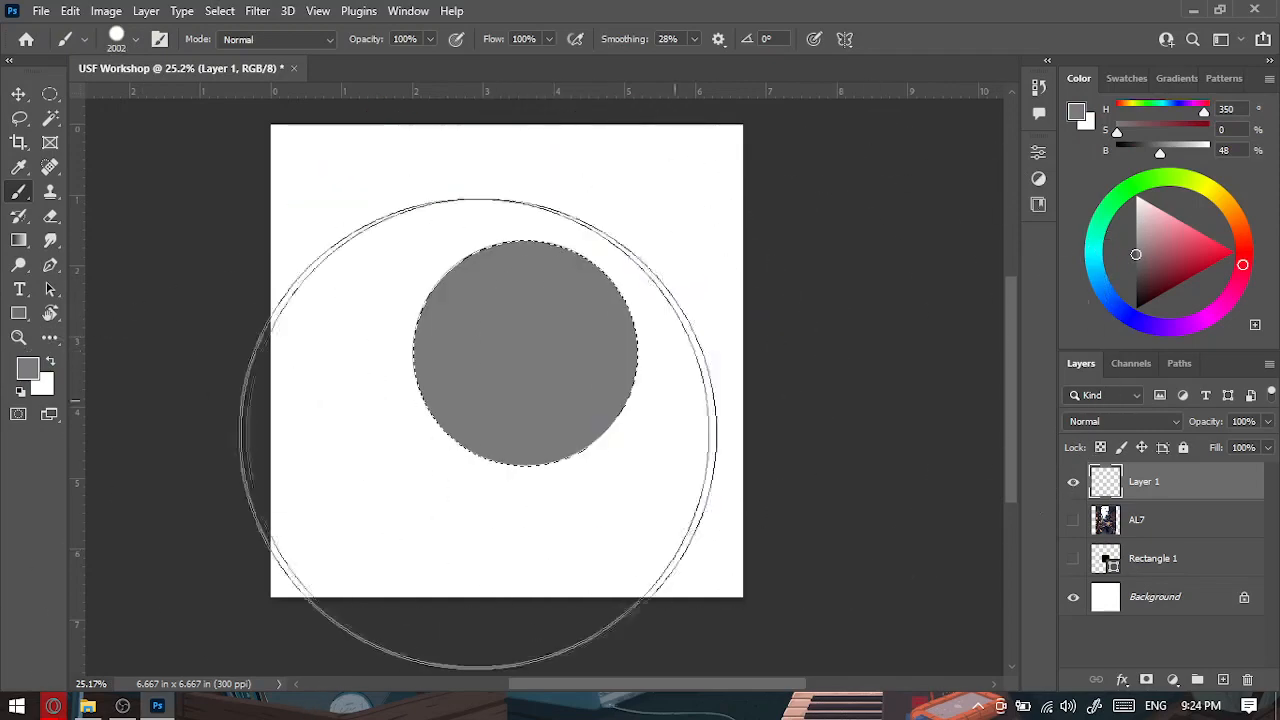
mouse_move(510, 390)
left_mouse_down()
mouse_move(340, 398)
mouse_move(363, 433)
mouse_move(557, 363)
left_mouse_up()
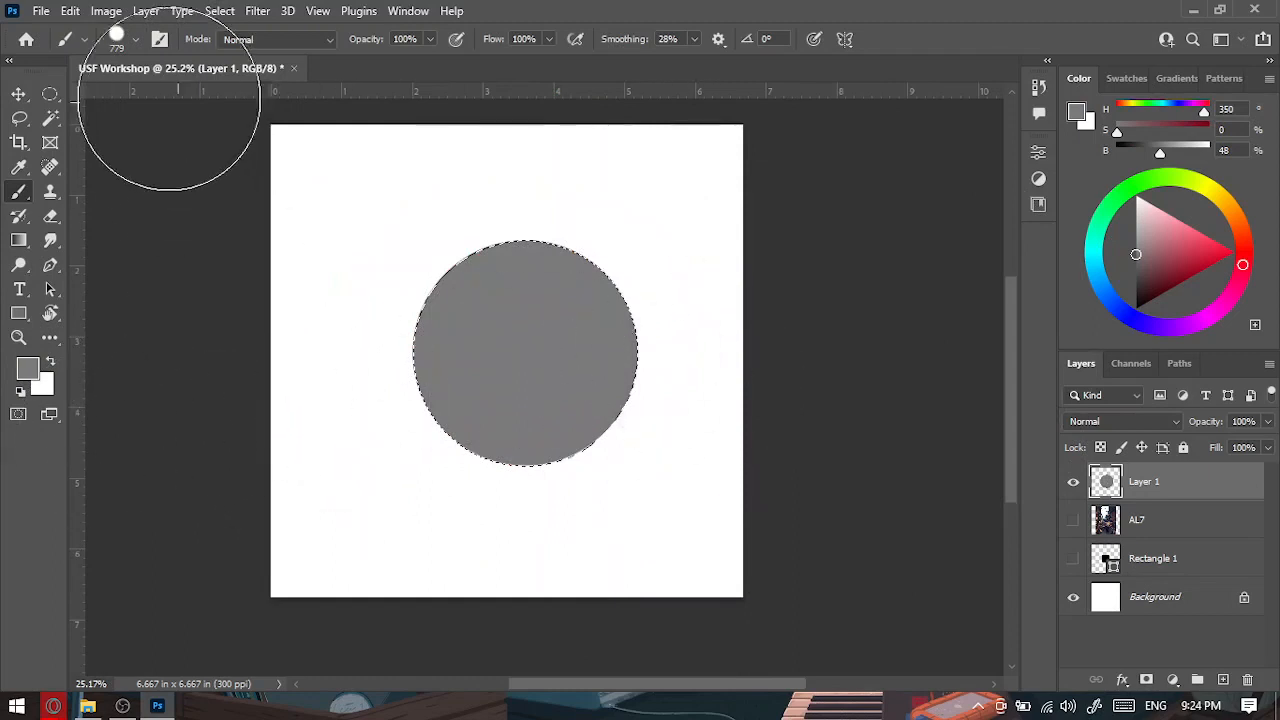
Choose the Soft Round brush at 779 px with 0% hardness and set the foreground colour to black.
left_click(130, 44)
left_click(124, 302)
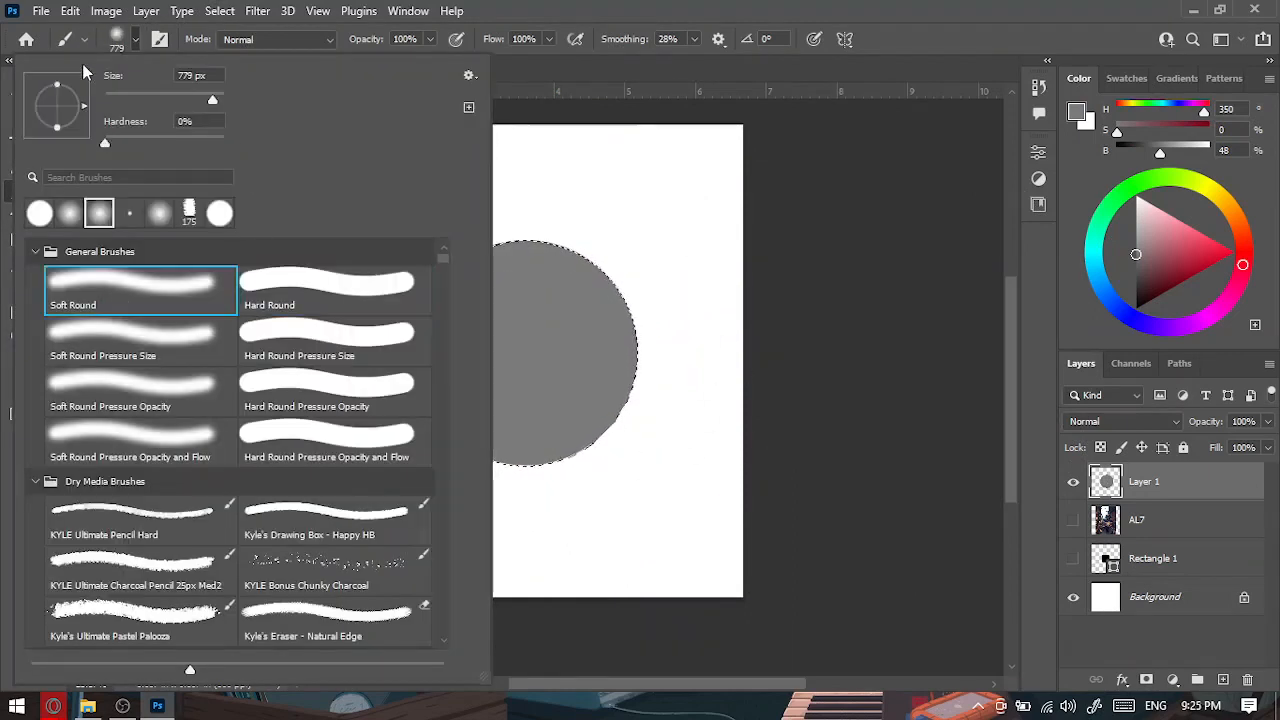
key("Return")
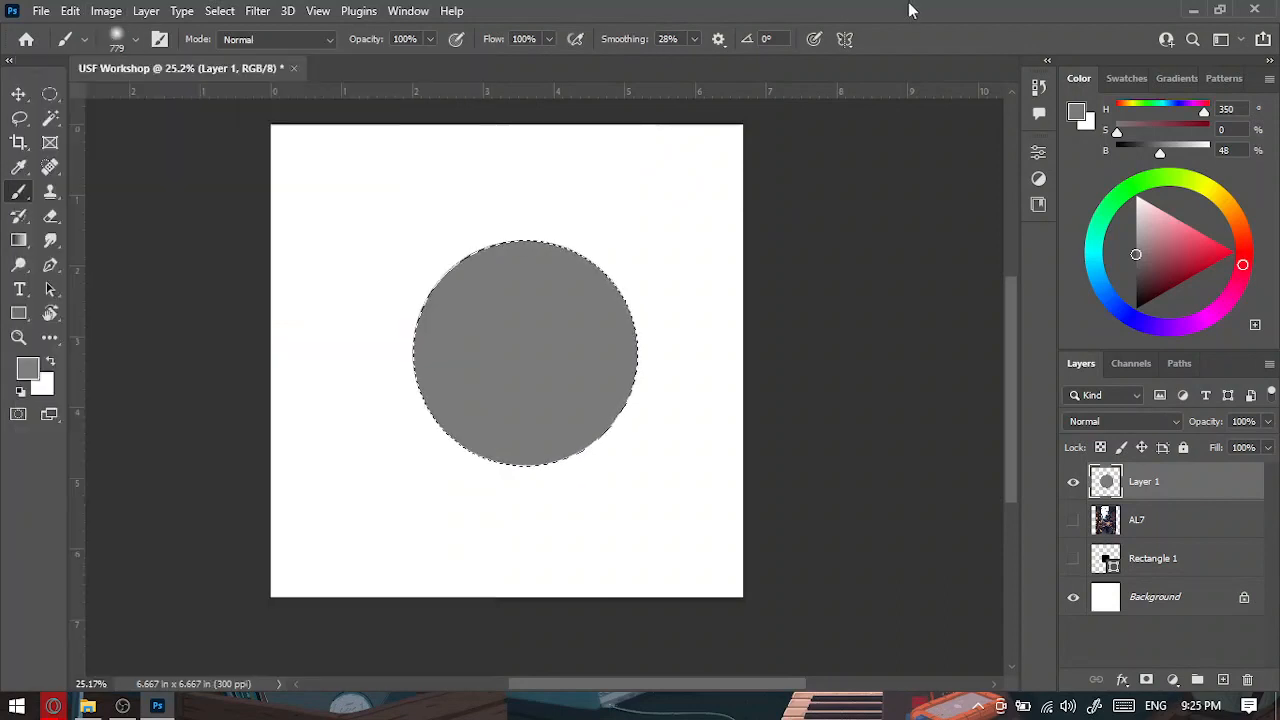
key("d")
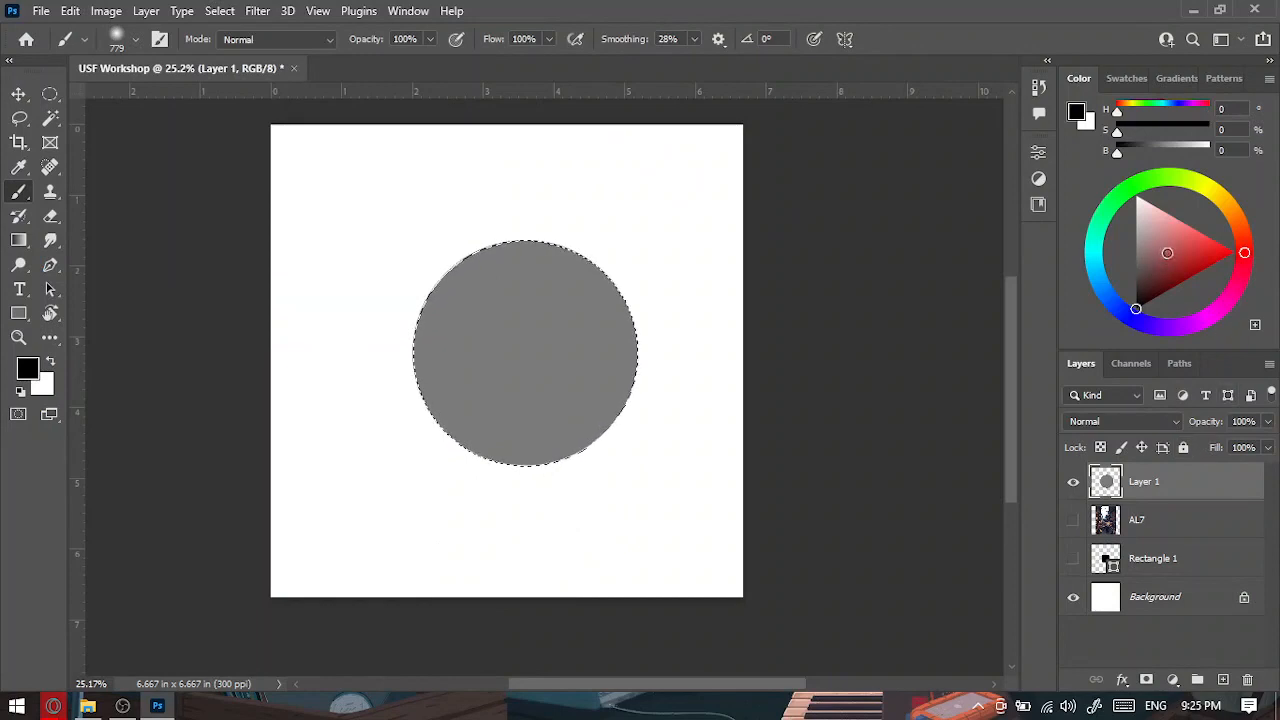
left_click(1110, 334)
Paint soft black shading along the lower-right edge of the grey circle to give it a spherical look.
mouse_move(414, 520)
left_mouse_down()
mouse_move(610, 502)
mouse_move(753, 410)
left_mouse_up()
mouse_move(720, 320)
left_mouse_down()
mouse_move(687, 449)
mouse_move(480, 614)
left_mouse_up()
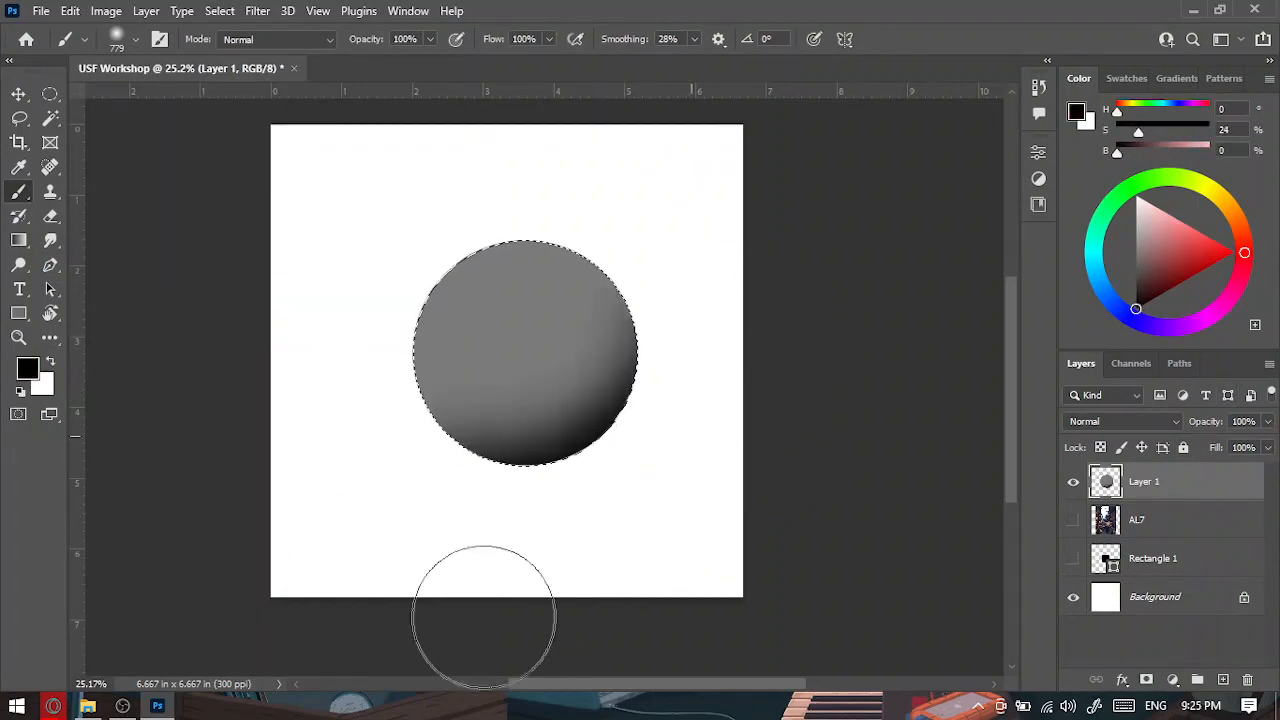
mouse_move(742, 294)
left_mouse_down()
mouse_move(694, 251)
mouse_move(589, 560)
left_mouse_up()
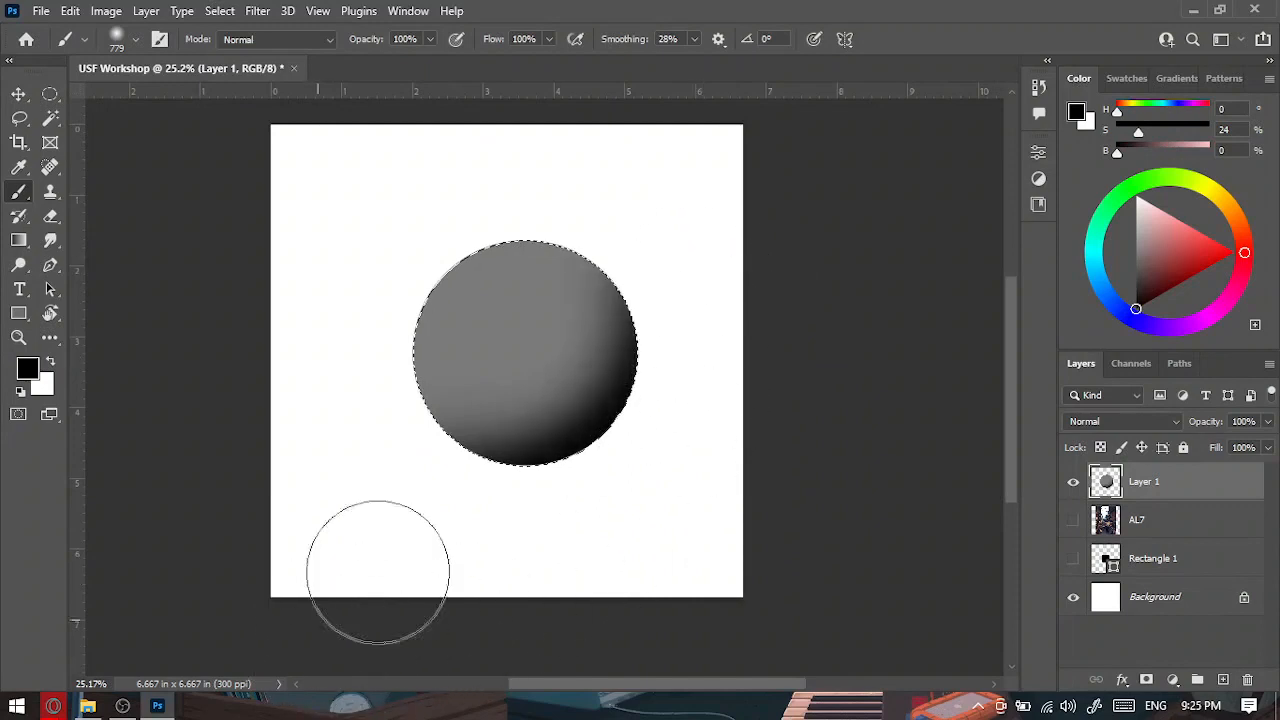
left_click_drag(674, 249, 651, 552)
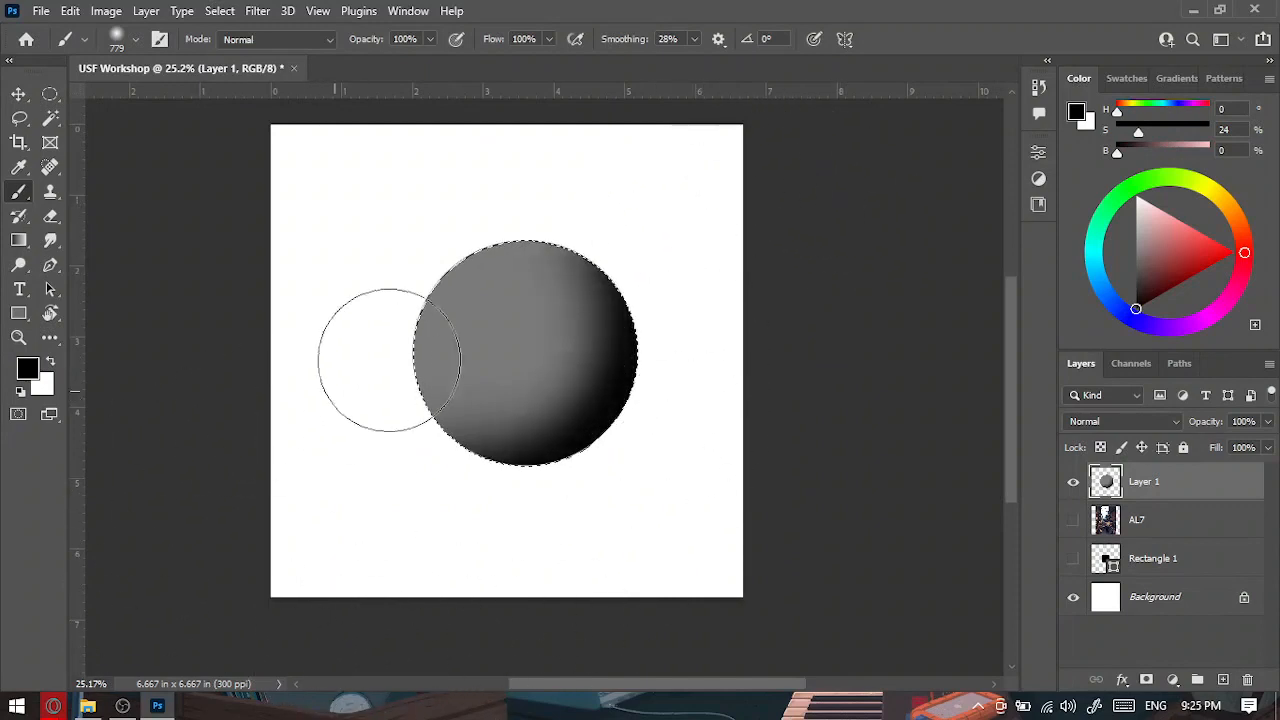
Paint a soft white highlight along the circle's upper-left edge and reduce the brush size to 247 px.
left_click(51, 363)
left_click(51, 363)
left_click(51, 363)
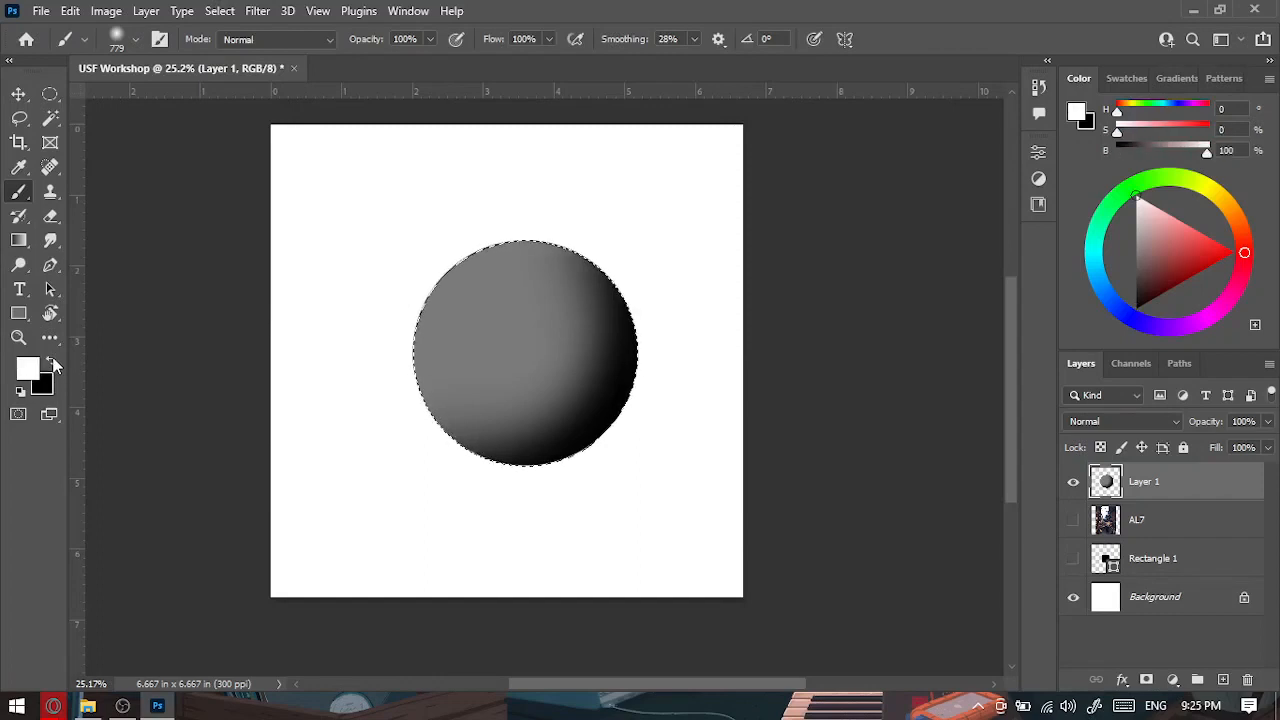
left_click(51, 363)
key("x")
key("x")
key("x")
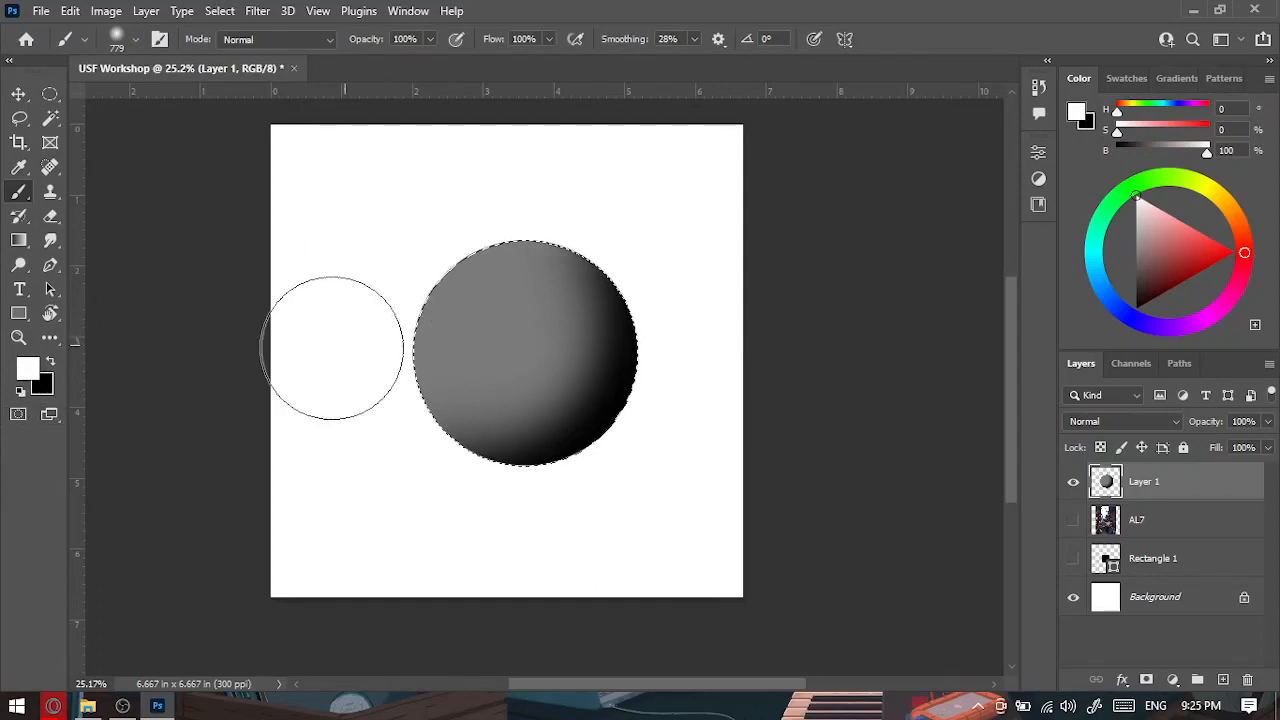
mouse_move(343, 350)
left_mouse_down()
mouse_move(471, 206)
mouse_move(600, 177)
mouse_move(470, 260)
left_mouse_up()
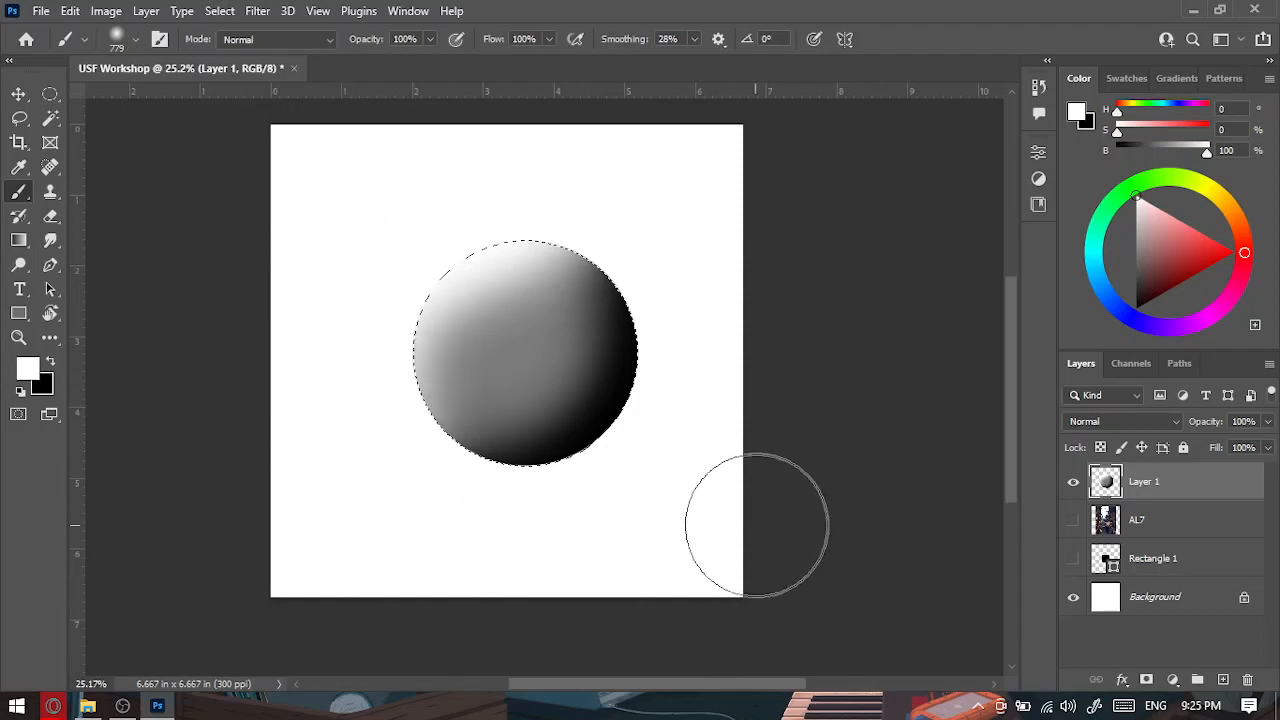
left_click_drag(737, 421, 650, 428)
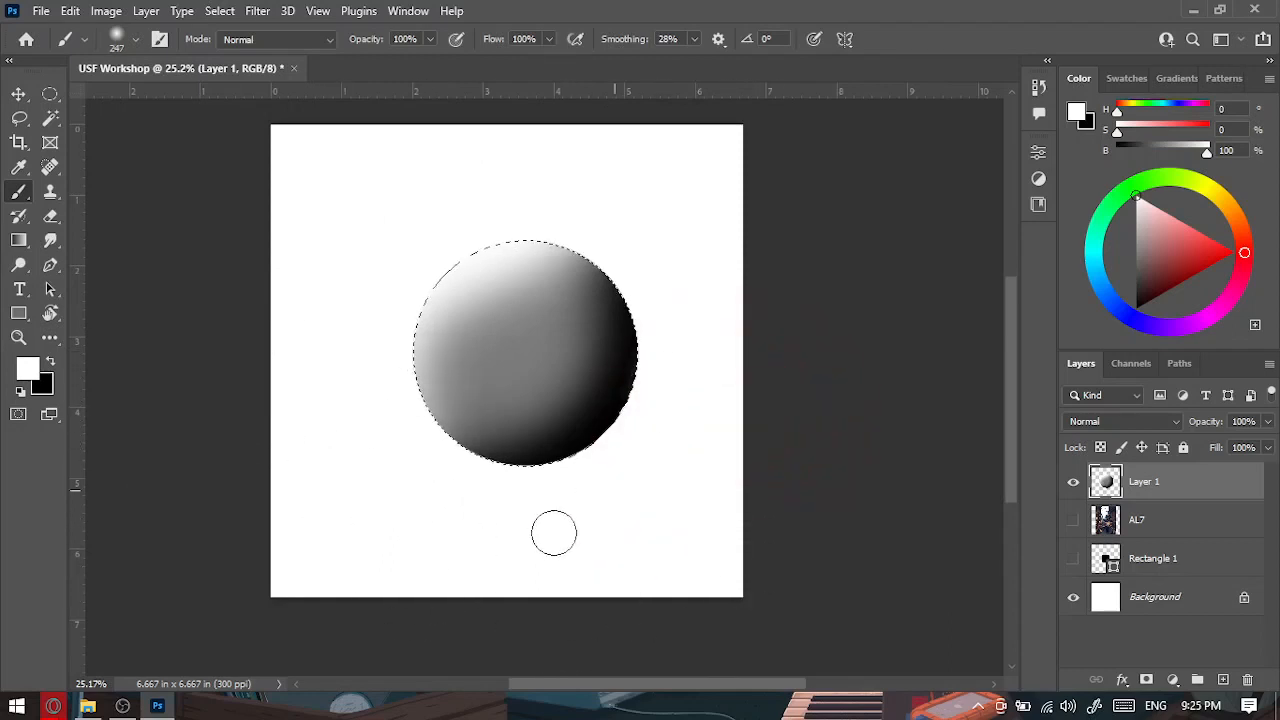
Try a white stroke along the sphere's lower-right rim, undo it, and deselect the circular selection.
mouse_move(656, 370)
left_mouse_down()
mouse_move(623, 443)
mouse_move(643, 437)
left_mouse_up()
key("ctrl+z")
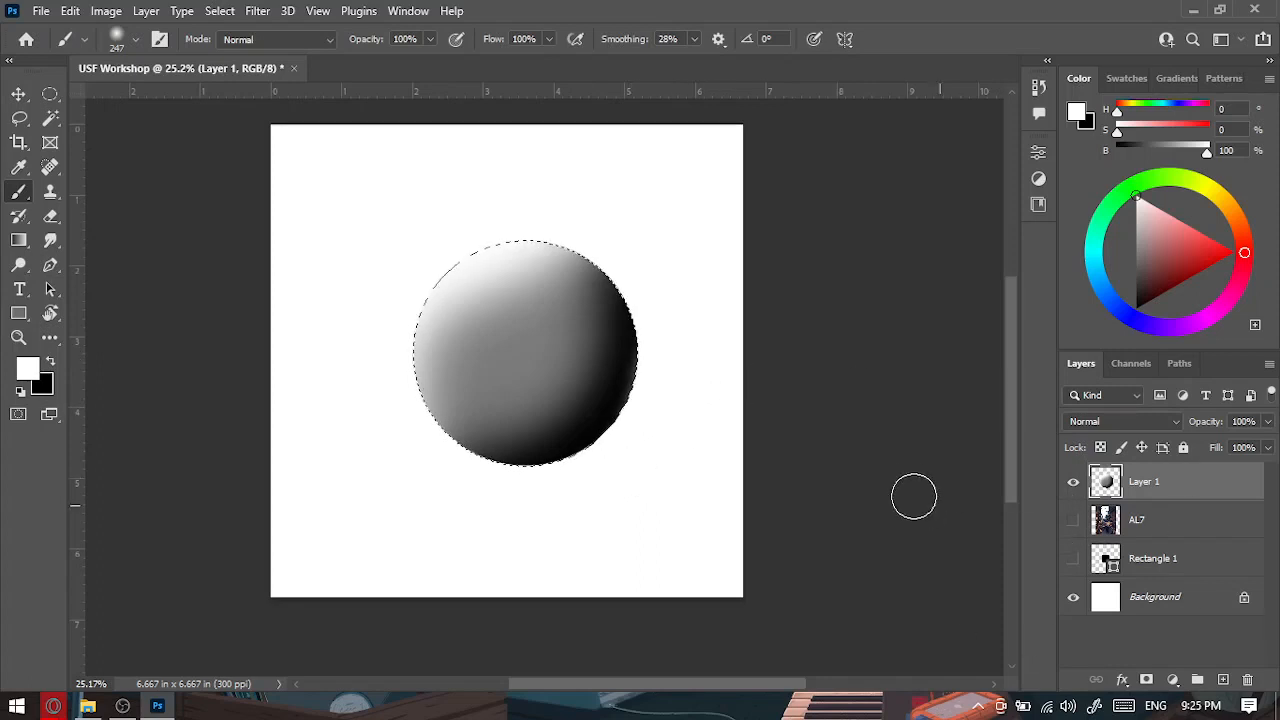
key("ctrl+d")
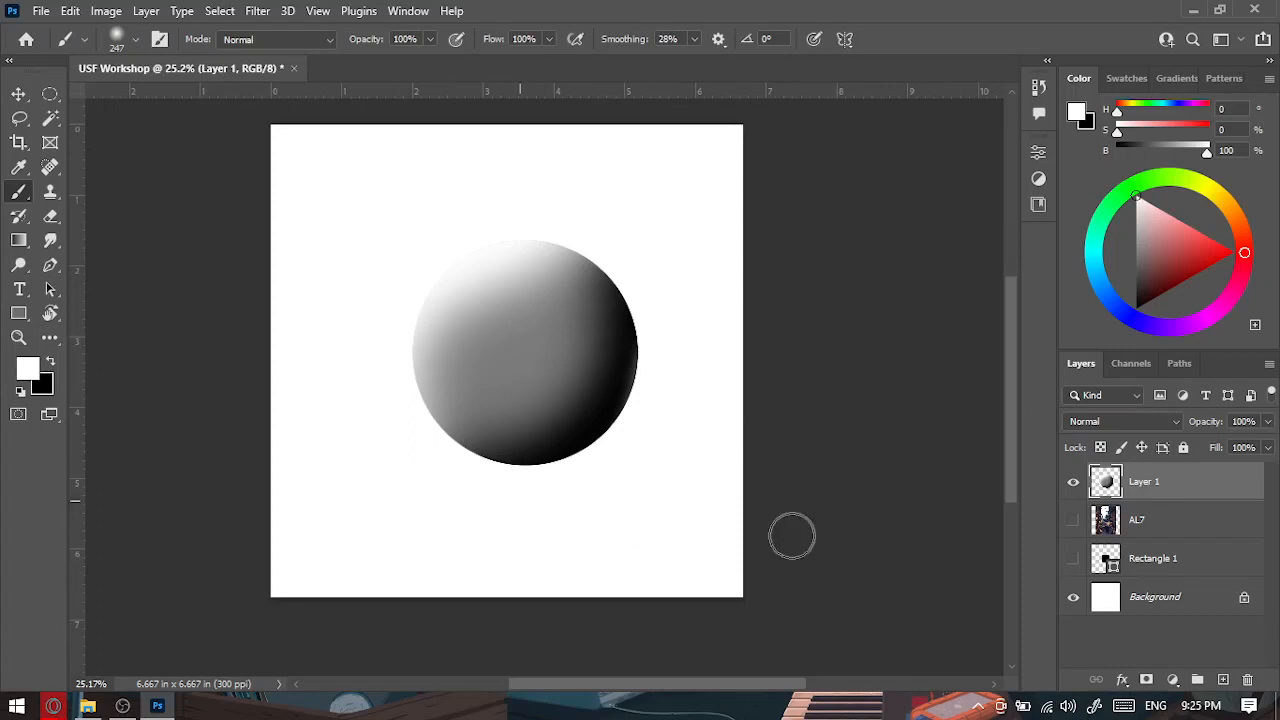
Add a new layer below the sphere, try a black background-colour fill, and fill it with red at 0° hue, 62% saturation, 68% brightness.
left_click(1250, 522)
left_click(1224, 679)
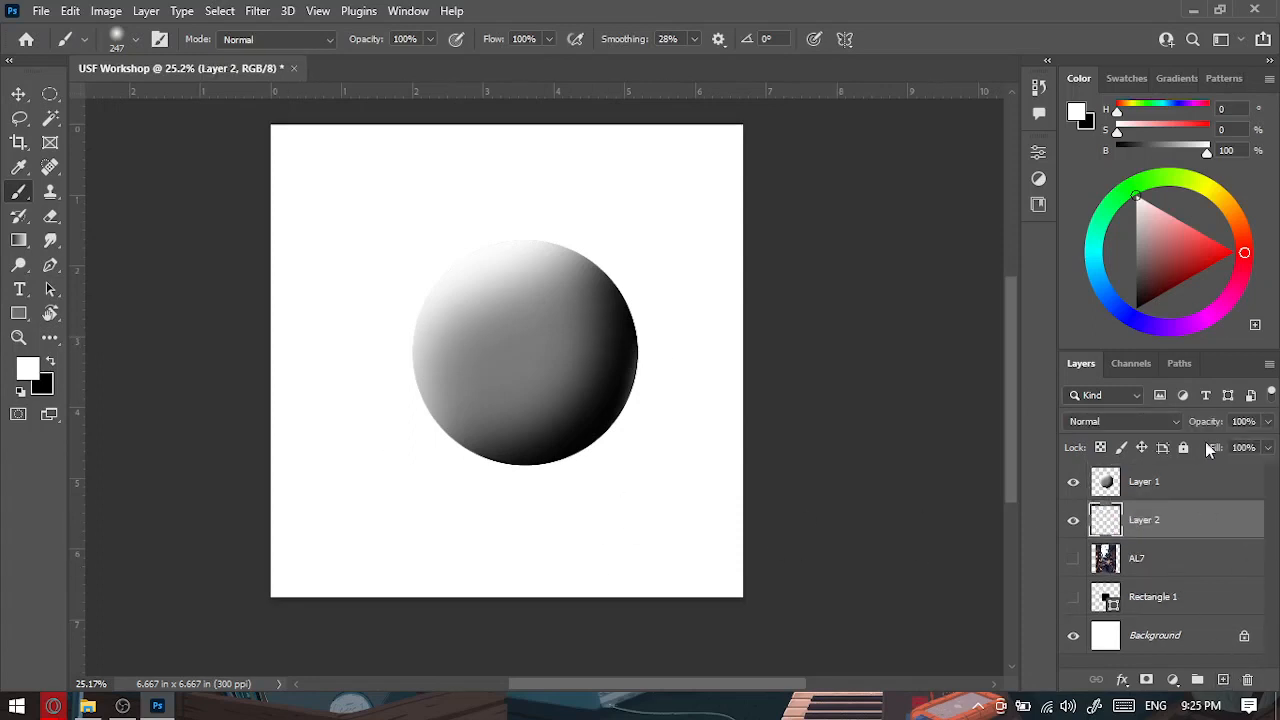
left_click(1177, 256)
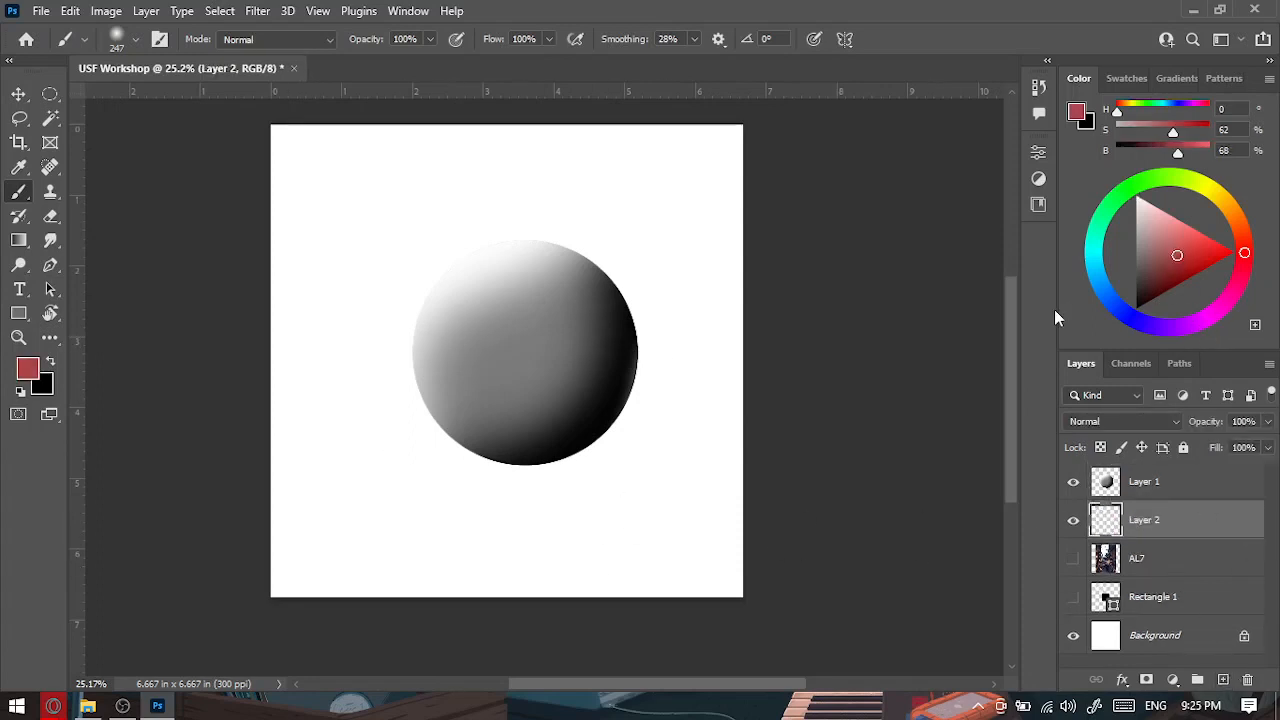
key("alt+BackSpace")
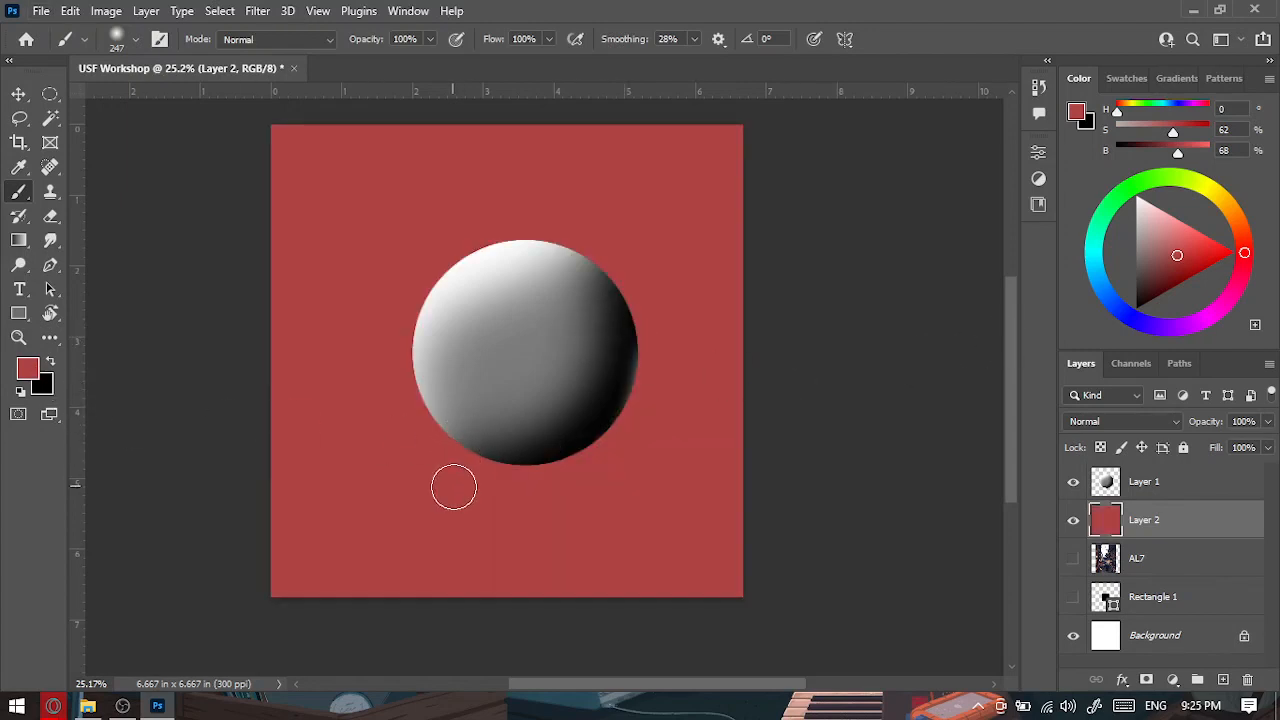
key("ctrl+BackSpace")
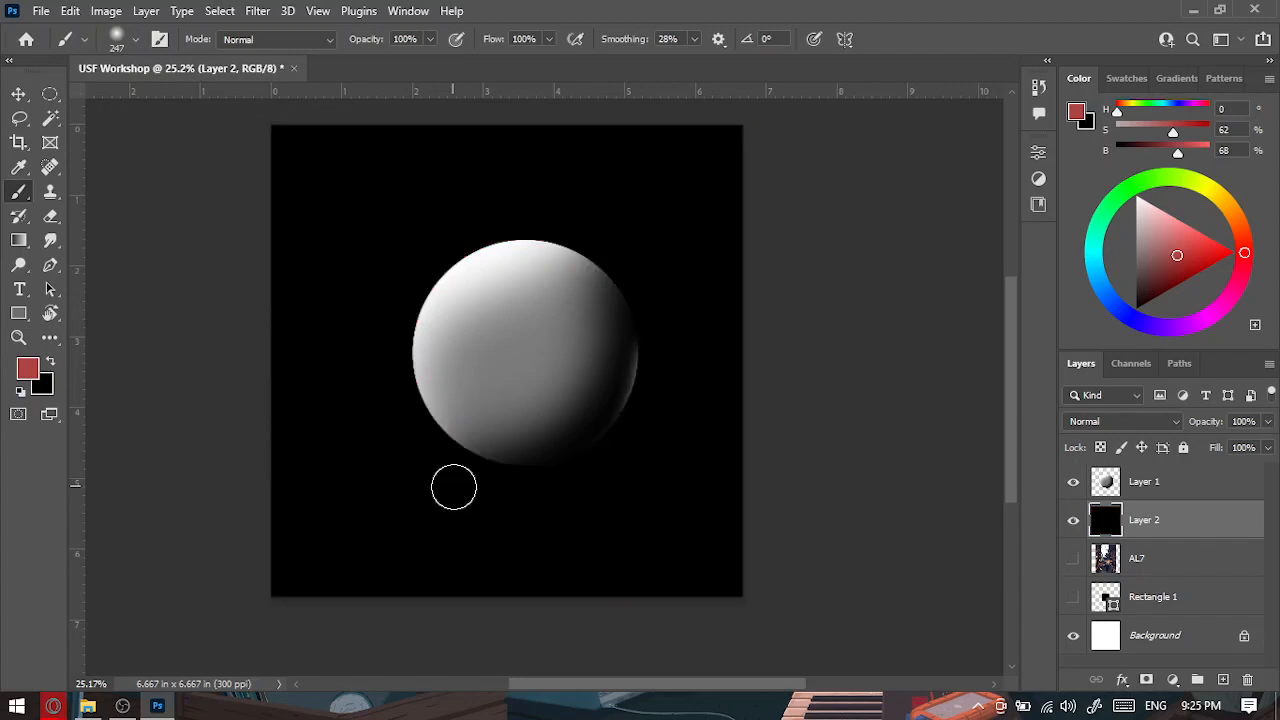
key("alt+BackSpace")
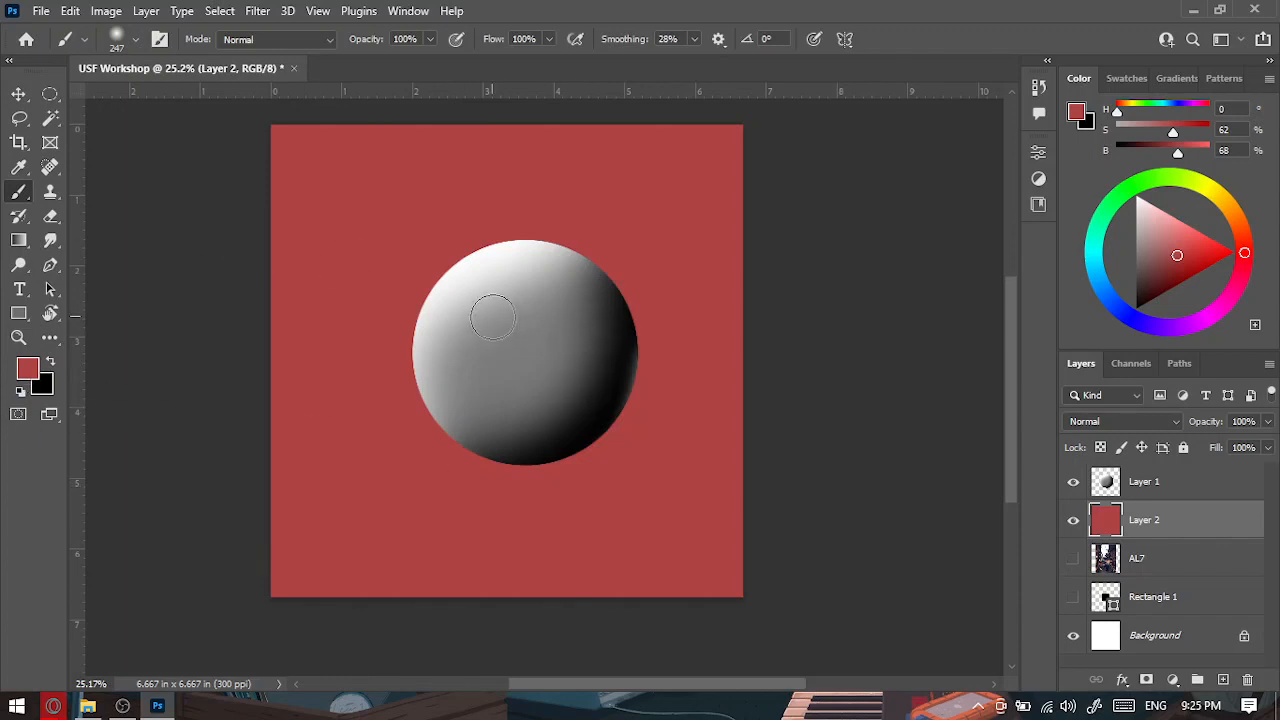
Move the sphere with the Move tool to the centre of the canvas.
left_click(18, 94)
left_click_drag(517, 349, 533, 370)
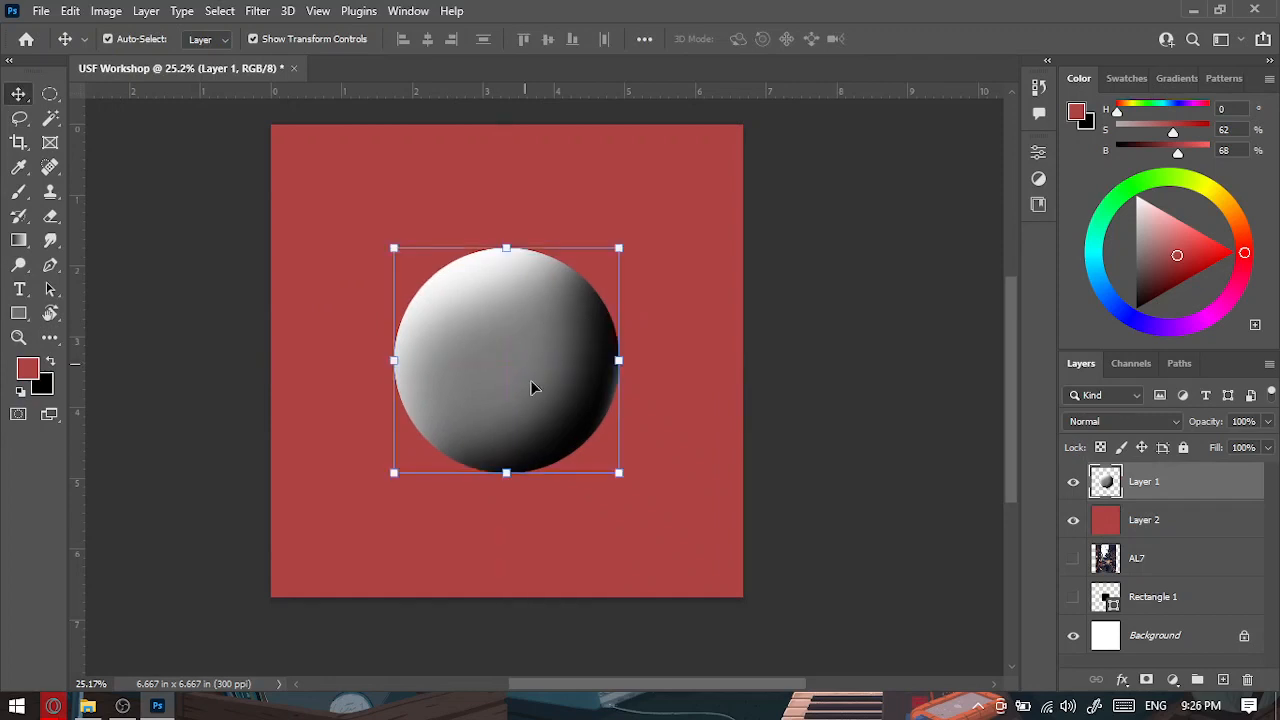
left_click(52, 100)
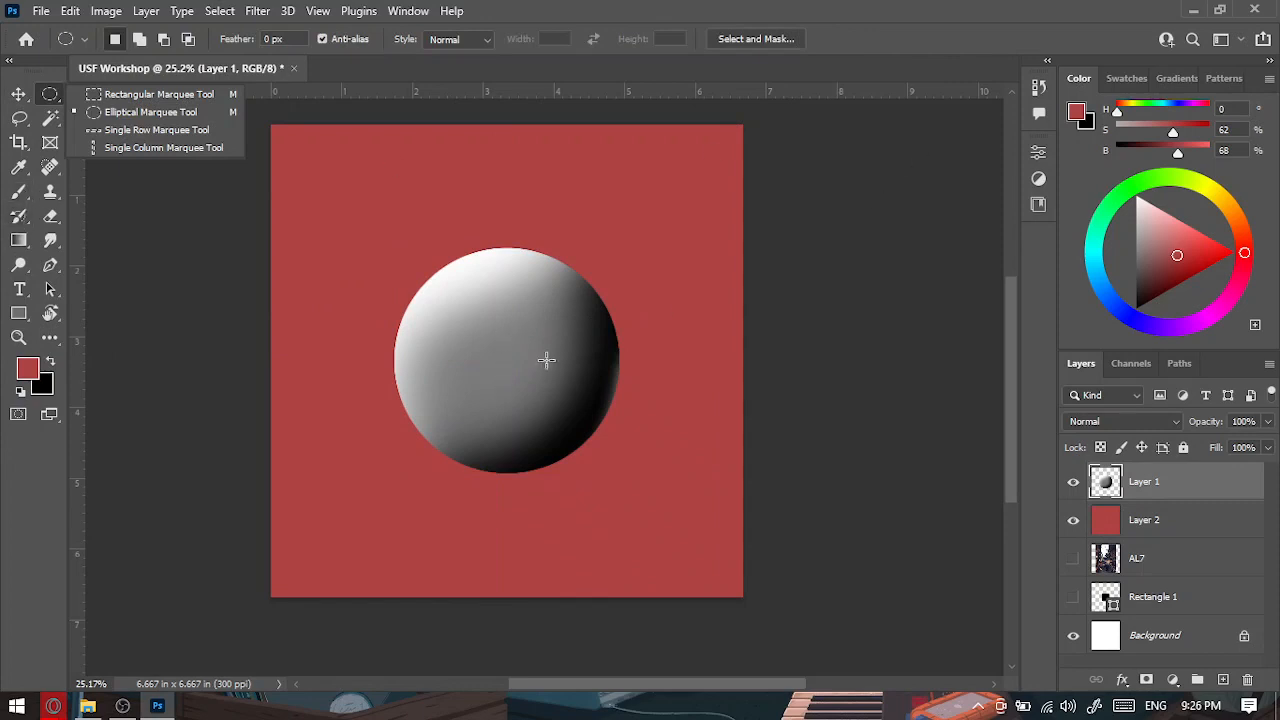
left_click(19, 94)
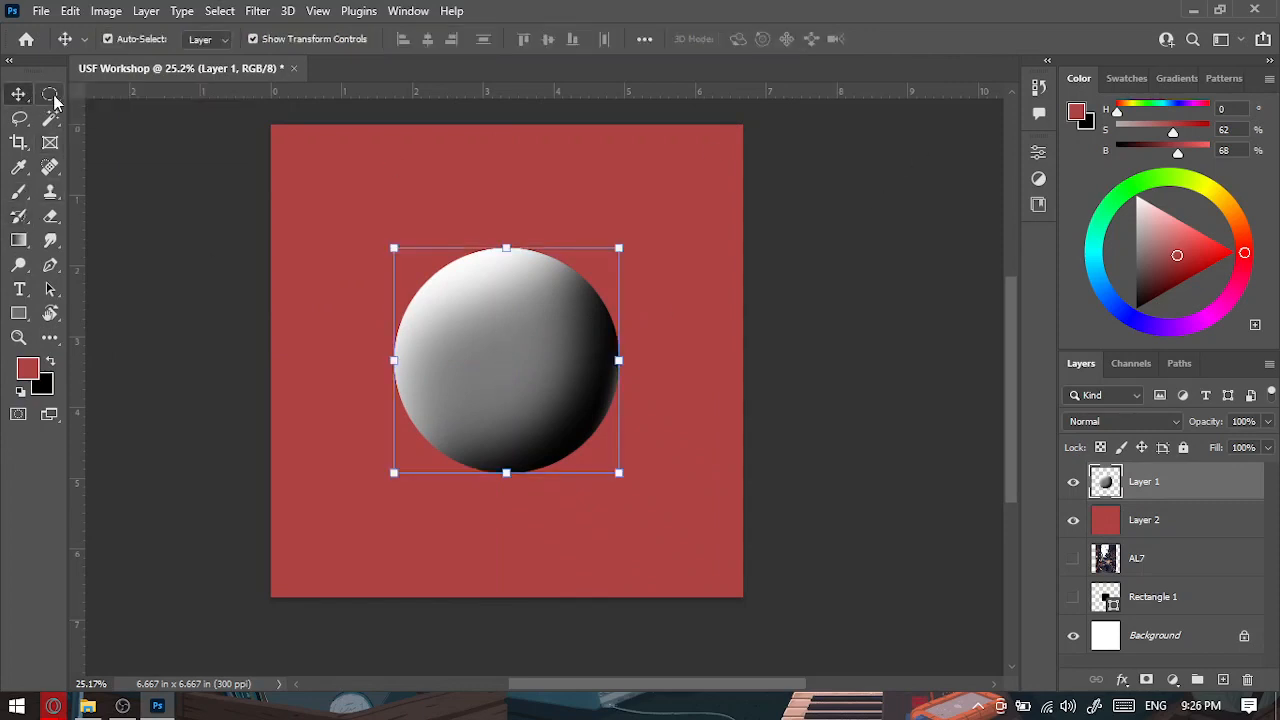
left_click(51, 100)
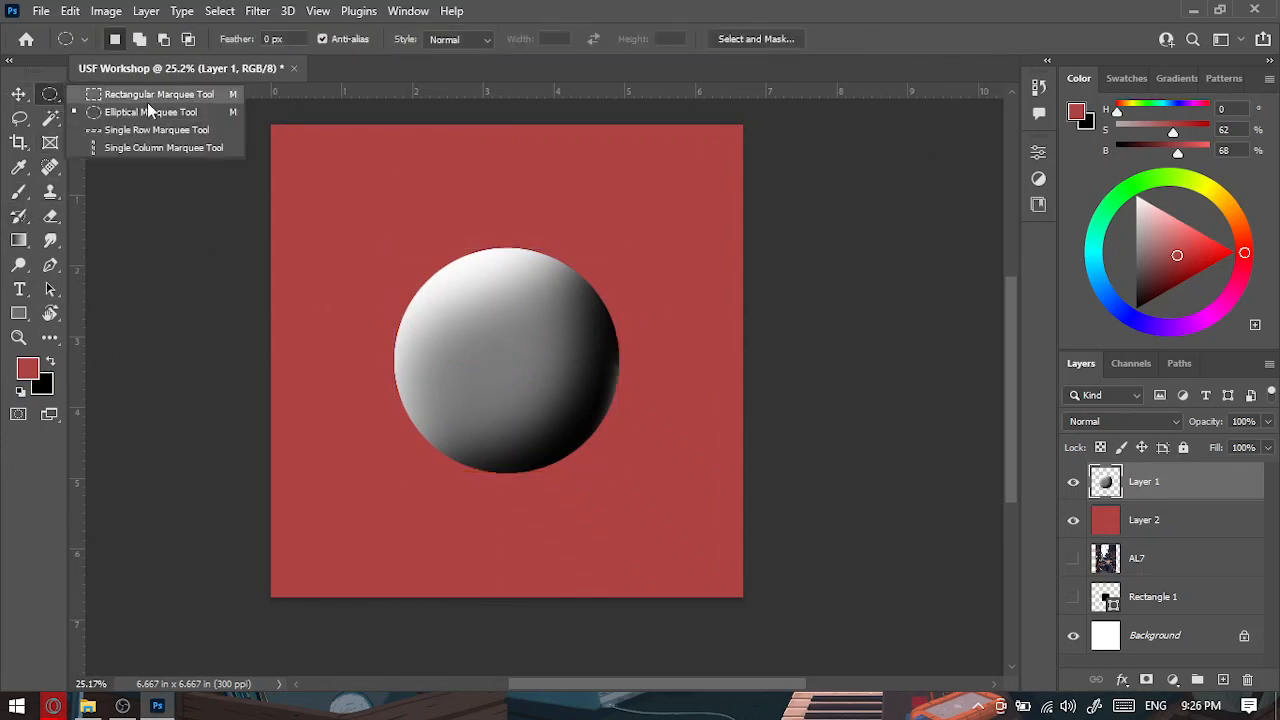
Lasso the lower half of the sphere freehand and move the cut piece diagonally down to the right.
left_click(20, 120)
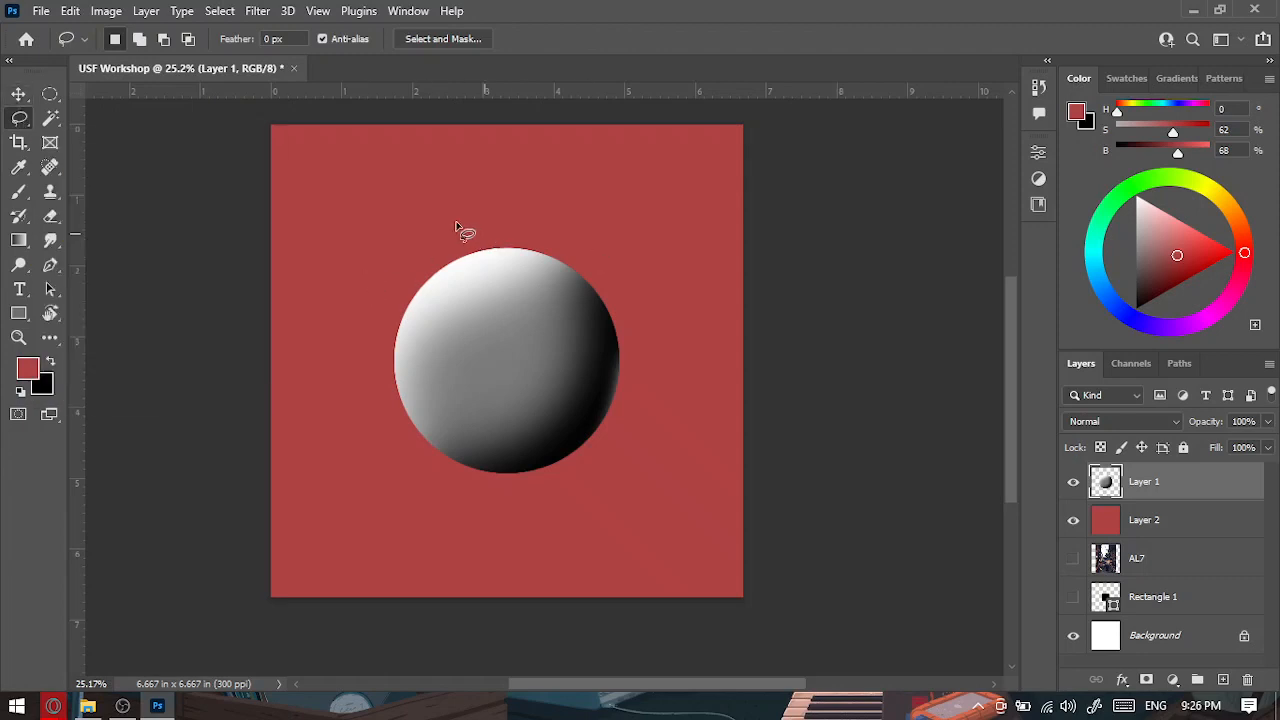
mouse_move(505, 396)
left_mouse_down()
mouse_move(560, 310)
mouse_move(545, 220)
mouse_move(435, 205)
mouse_move(452, 218)
left_mouse_up()
mouse_move(372, 441)
left_mouse_down()
mouse_move(423, 531)
mouse_move(457, 380)
mouse_move(410, 485)
mouse_move(372, 400)
left_mouse_up()
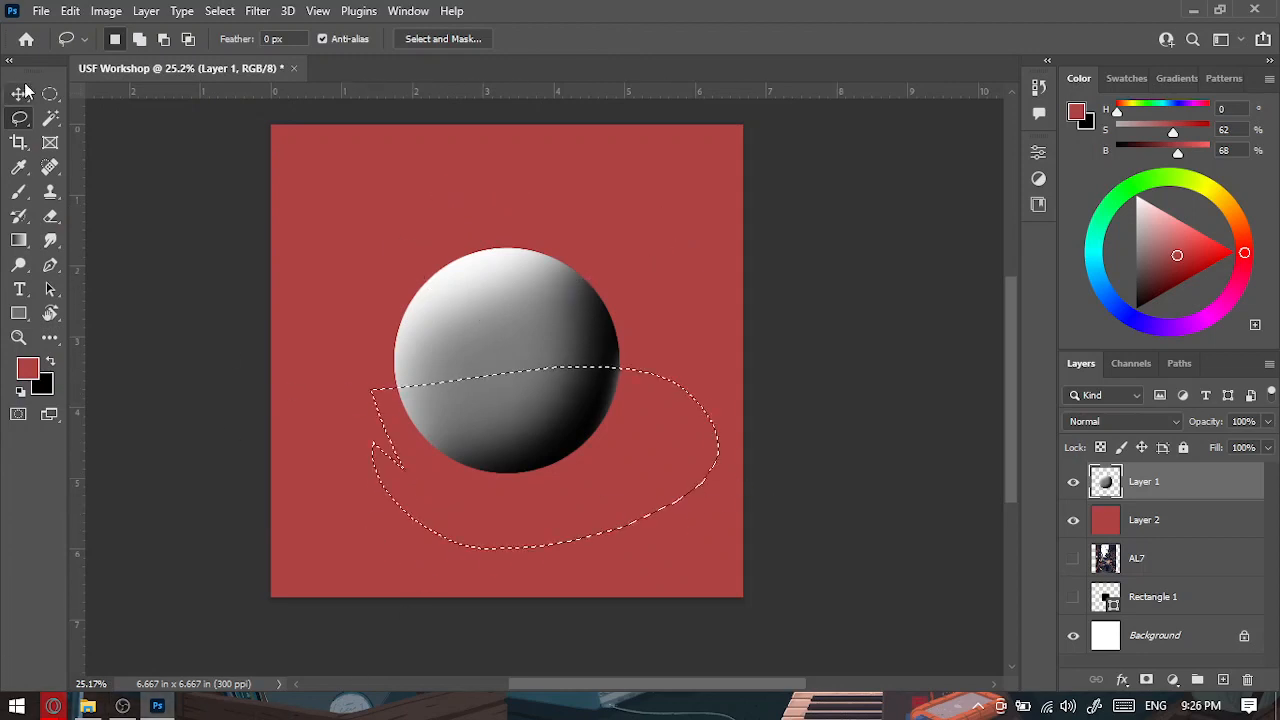
key("v")
left_click_drag(467, 443, 530, 490)
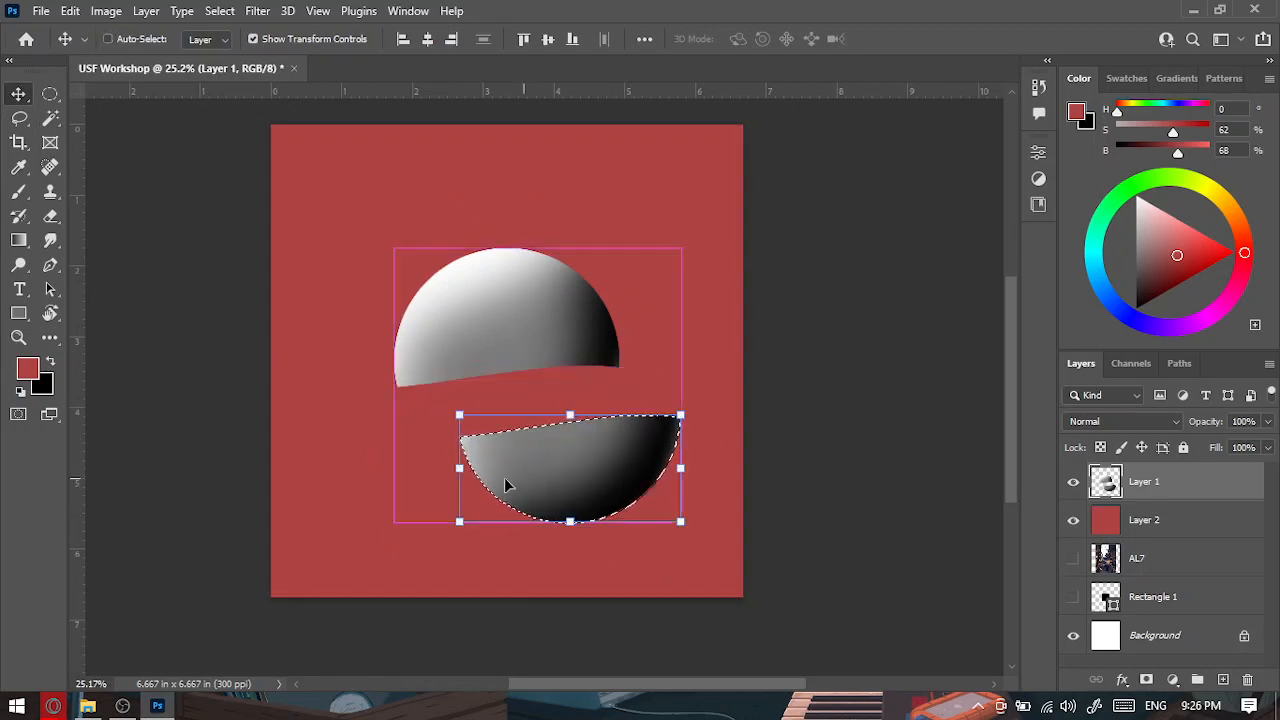
Undo moving the cut piece and its lasso selection, and clear the remaining selection.
key("ctrl+z")
key("ctrl+z")
key("z")
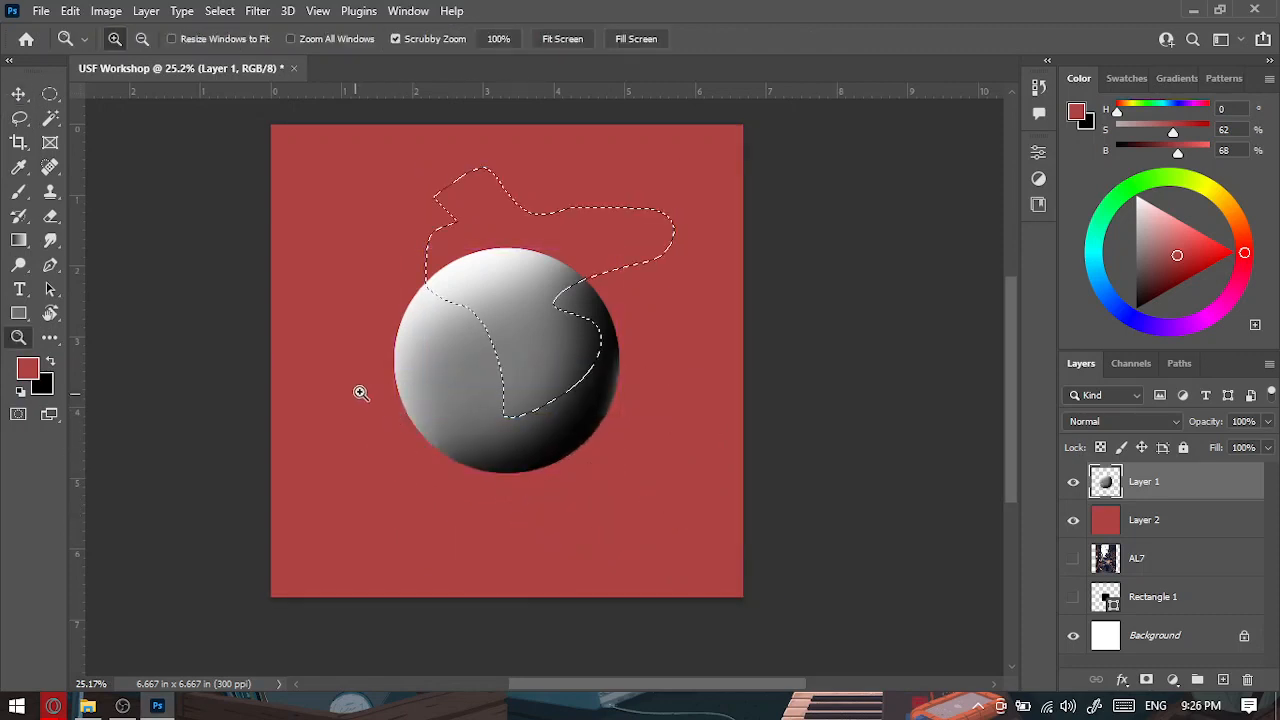
key("ctrl+d")
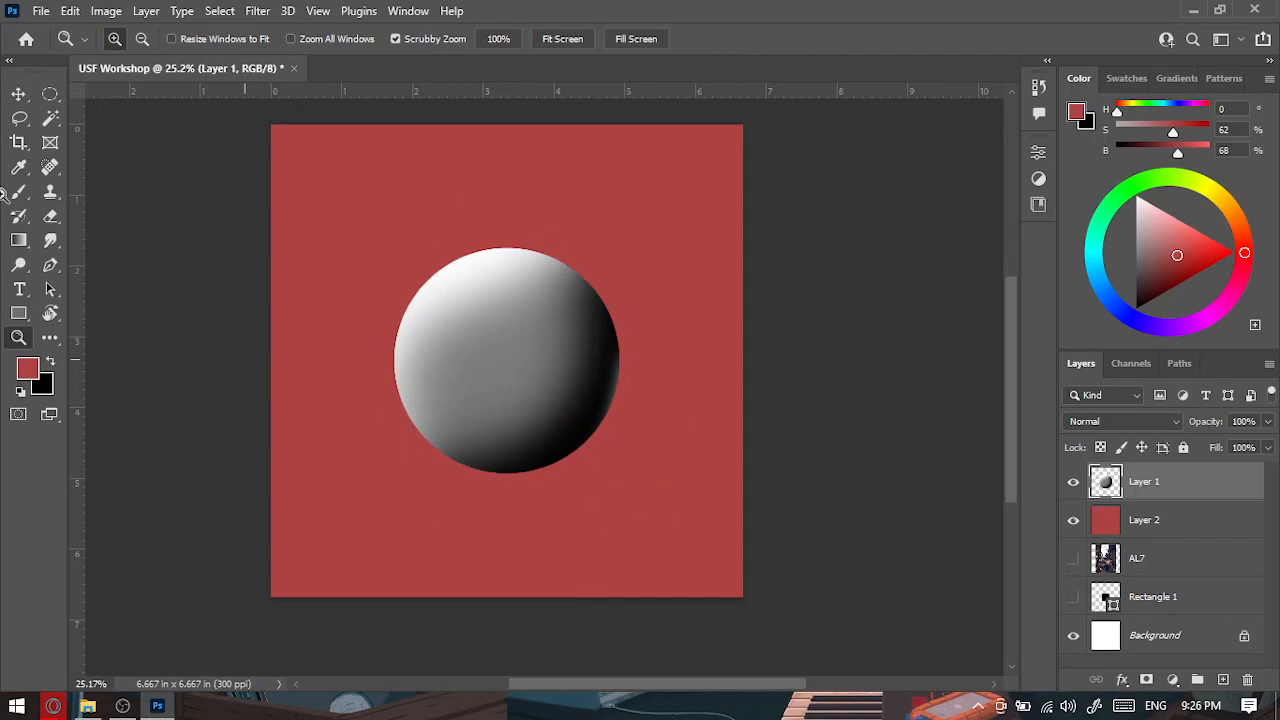
Draw a wide freehand lasso across the sphere's lower half and move the selected piece straight down.
left_click(19, 117)
mouse_move(344, 418)
left_mouse_down()
mouse_move(706, 380)
mouse_move(617, 391)
left_mouse_up()
mouse_move(334, 417)
left_mouse_down()
mouse_move(693, 385)
mouse_move(642, 542)
mouse_move(220, 464)
mouse_move(255, 455)
left_mouse_up()
key("v")
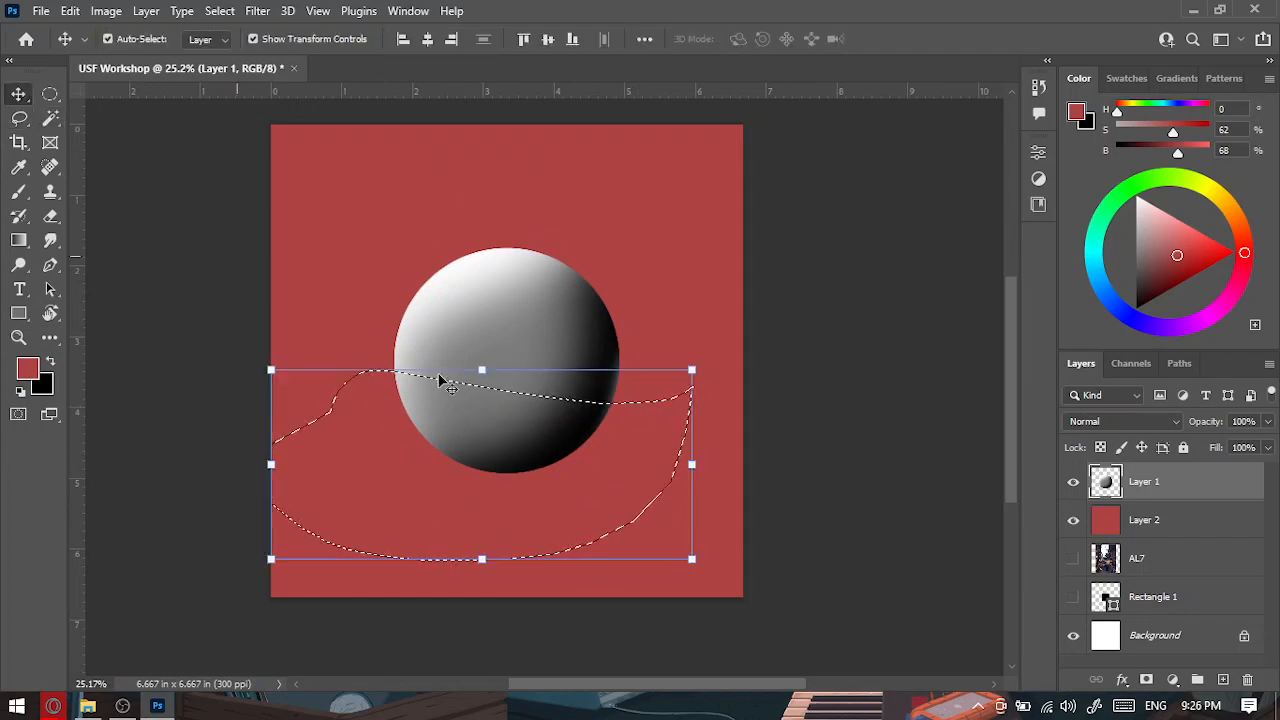
left_click_drag(549, 445, 553, 485)
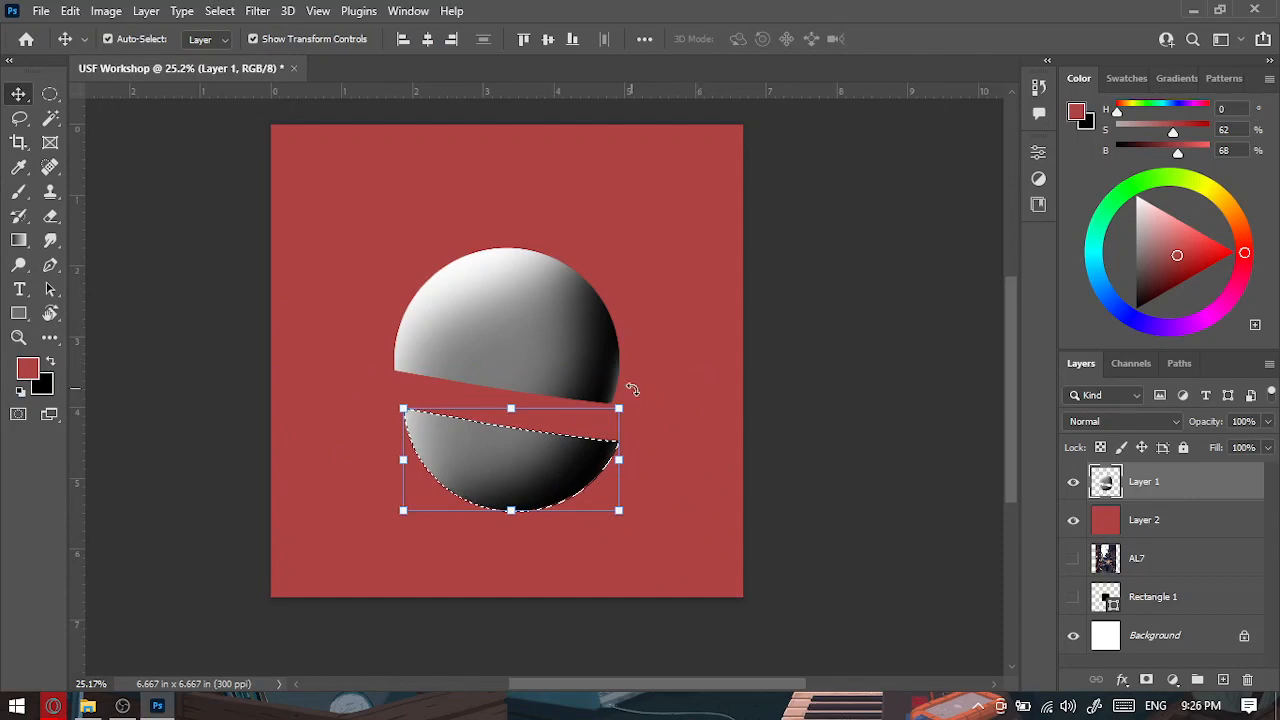
Undo the downward move of the sphere's lower half and deselect.
key("alt")
key("ctrl+z")
key("ctrl+d")
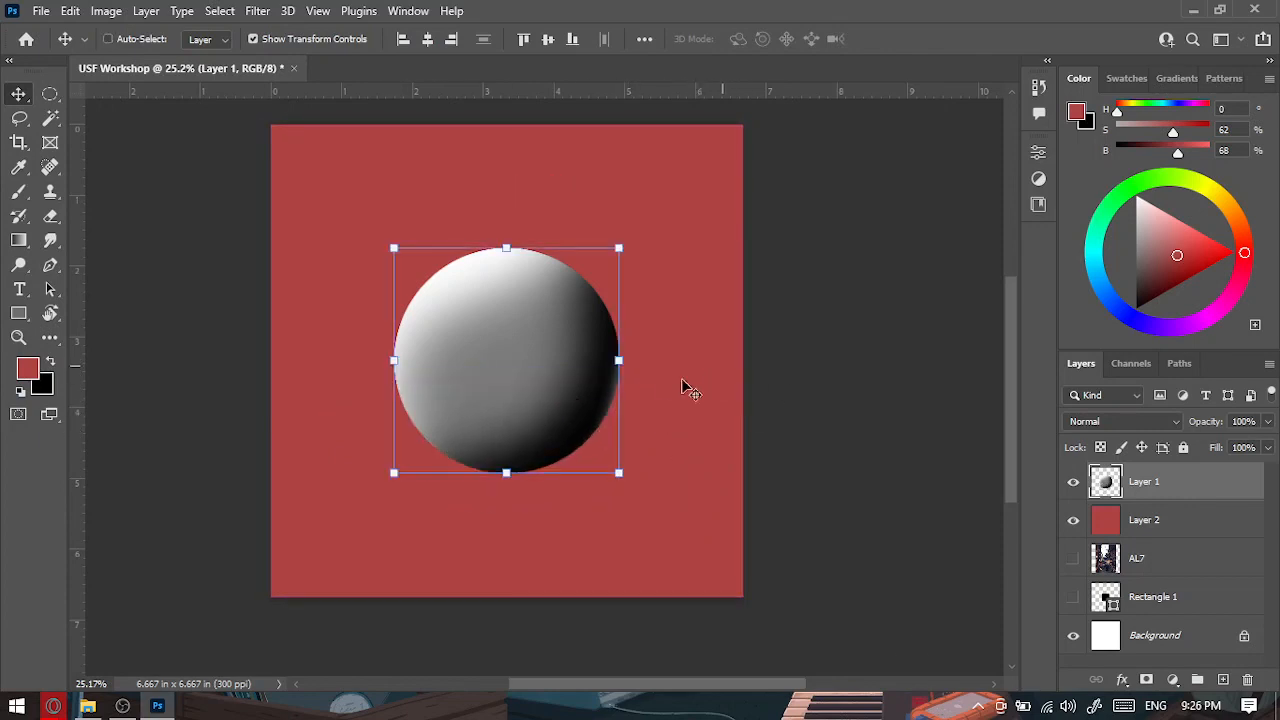
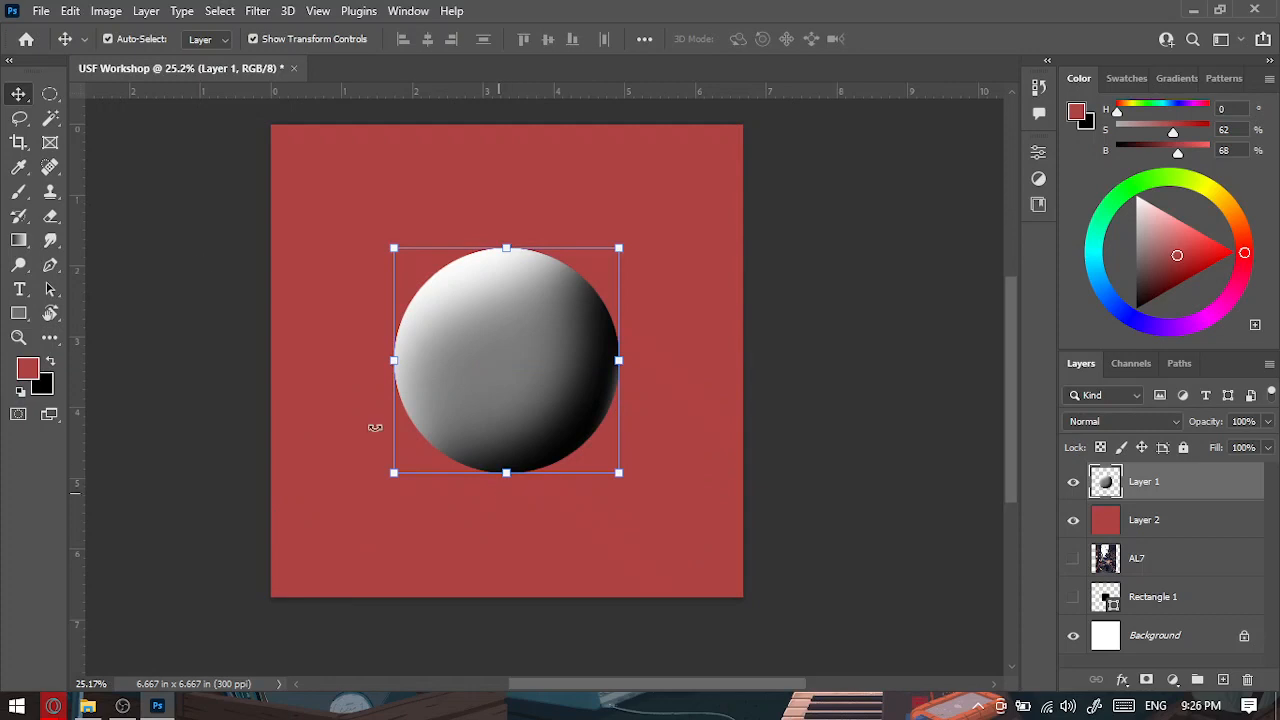
Use the Polygonal Lasso to lay straight segments around the sphere, ending just inside its left edge.
left_click(19, 118)
left_click(123, 142)
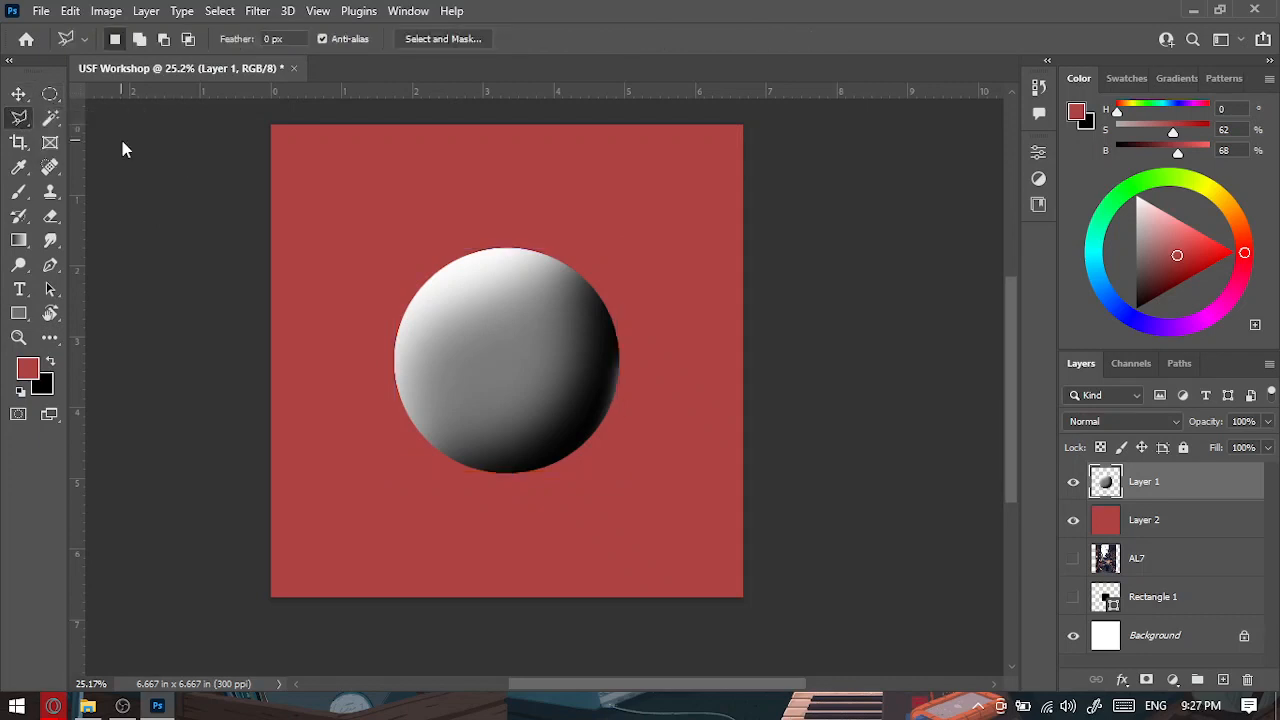
left_click(347, 334)
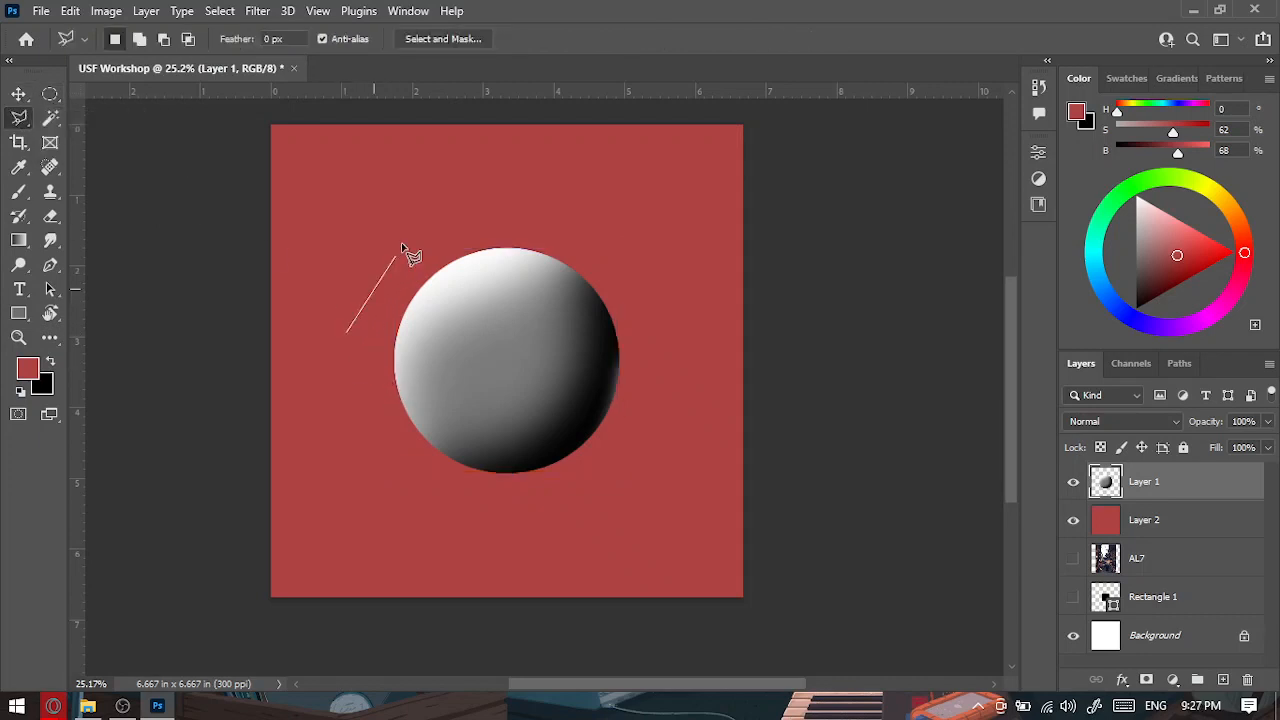
left_click(381, 188)
left_click(634, 202)
left_click(654, 385)
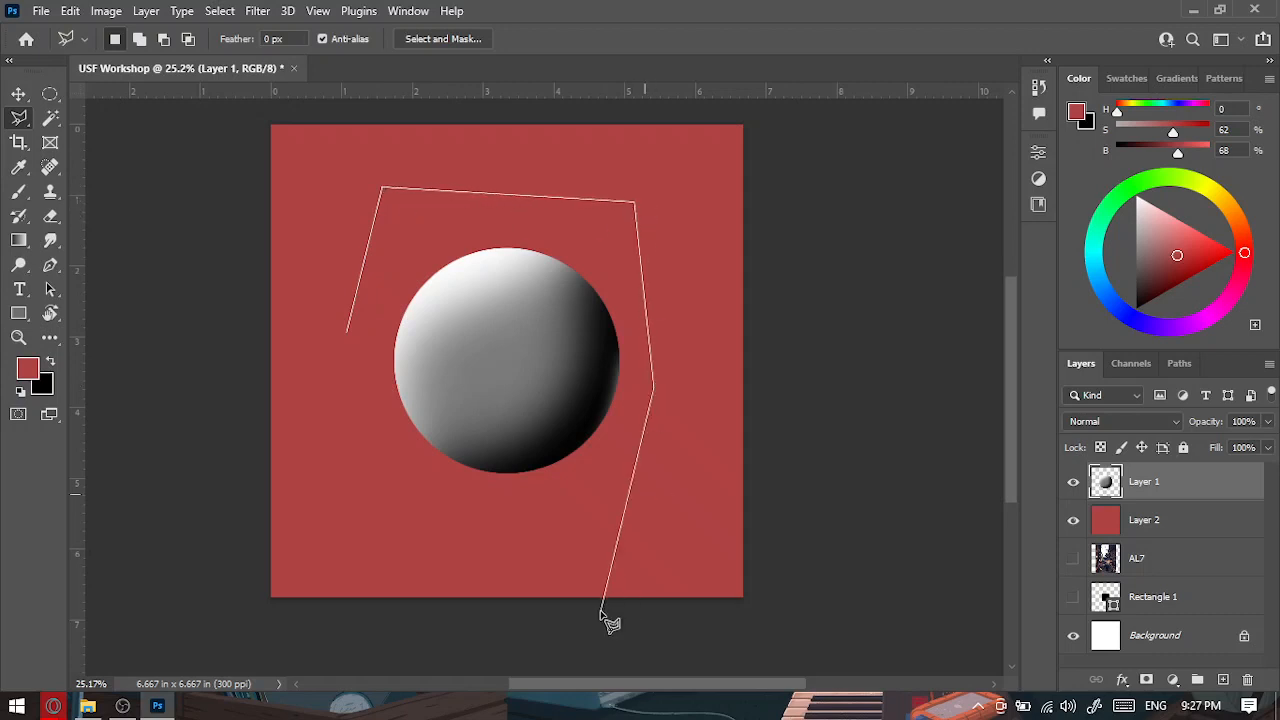
left_click(601, 610)
left_click(382, 488)
left_click(406, 350)
Close the polygonal selection near its starting point and deselect it.
key("ctrl+plus")
key("ctrl+plus")
key("ctrl+plus")
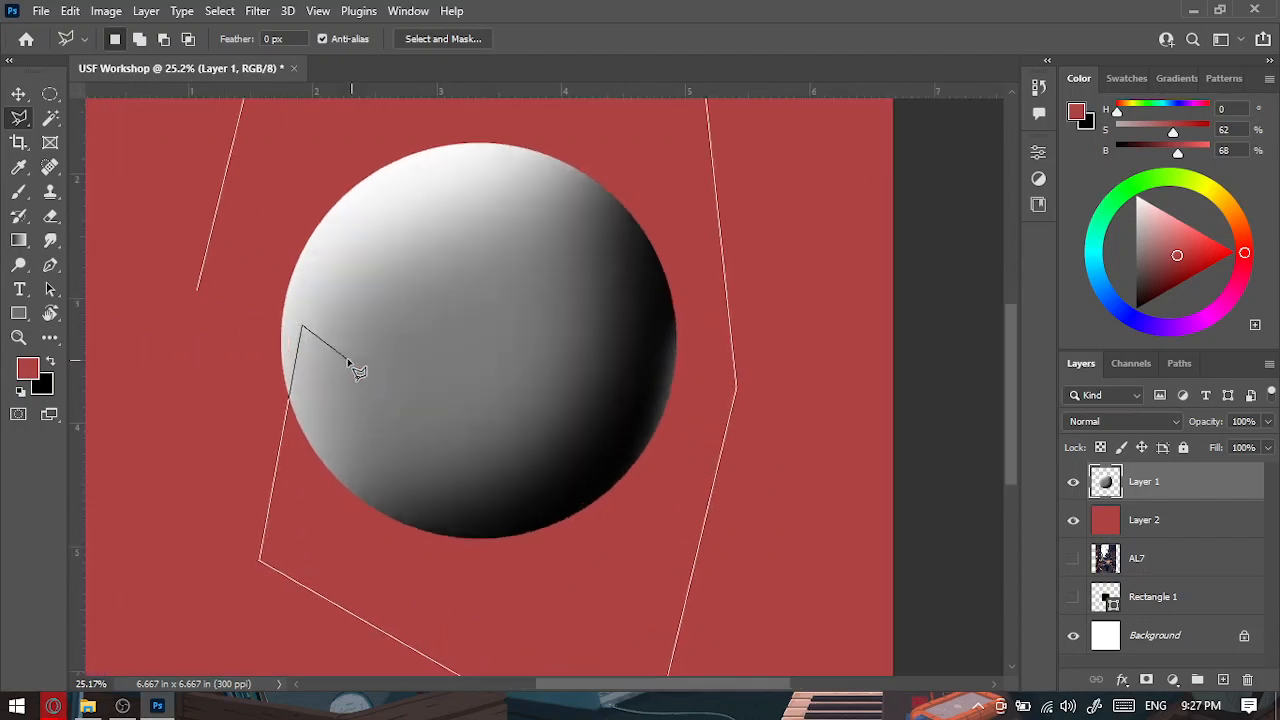
left_click_drag(206, 258, 530, 336)
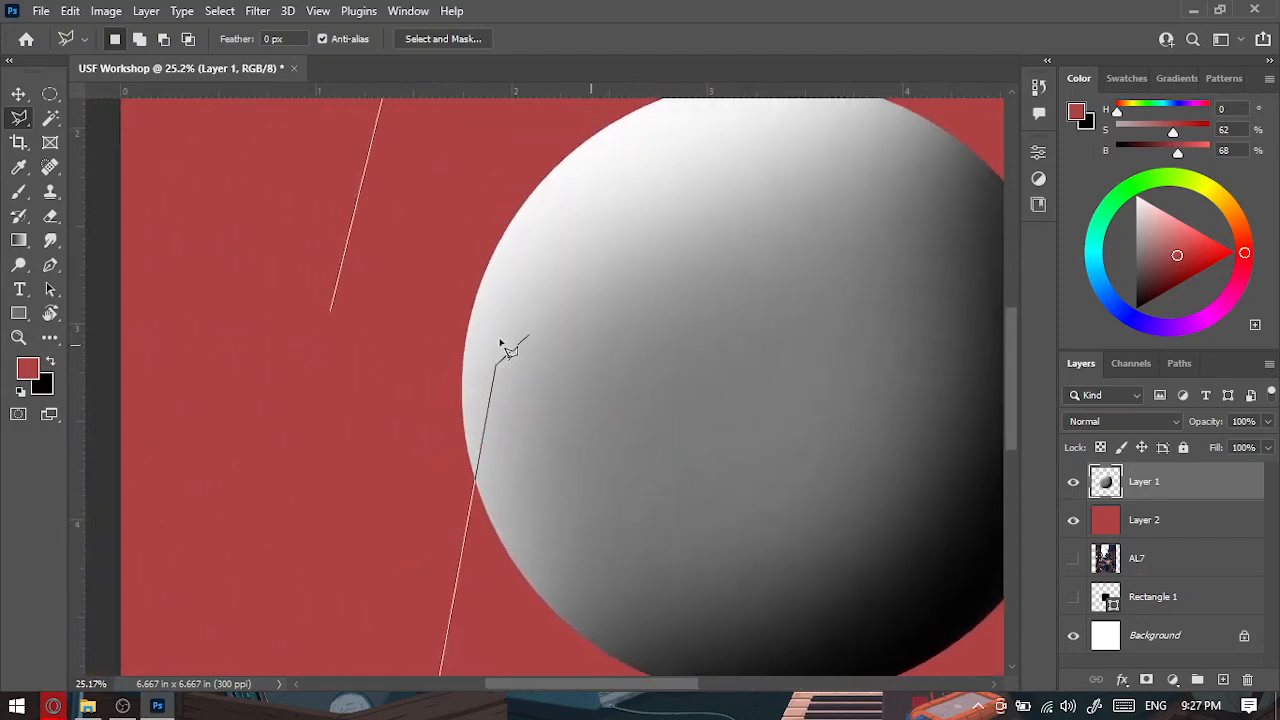
left_click(340, 325)
scroll(368, 428, "down", 5)
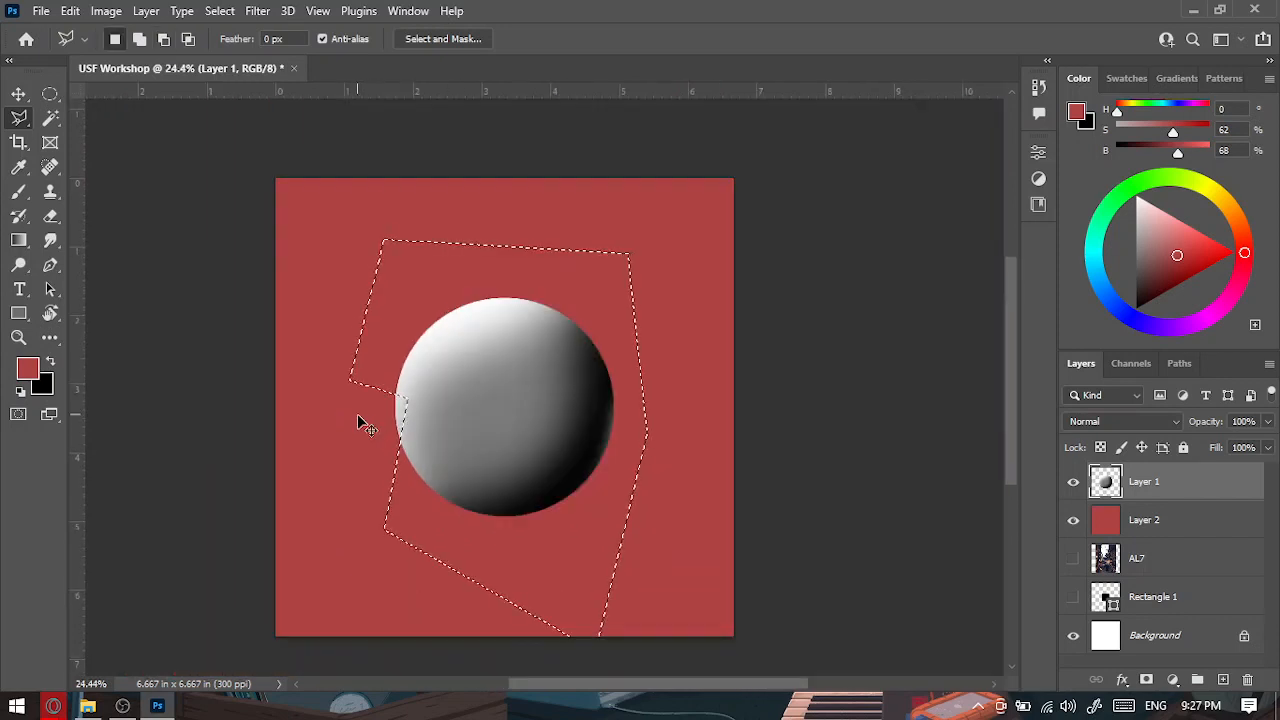
key("ctrl+d")
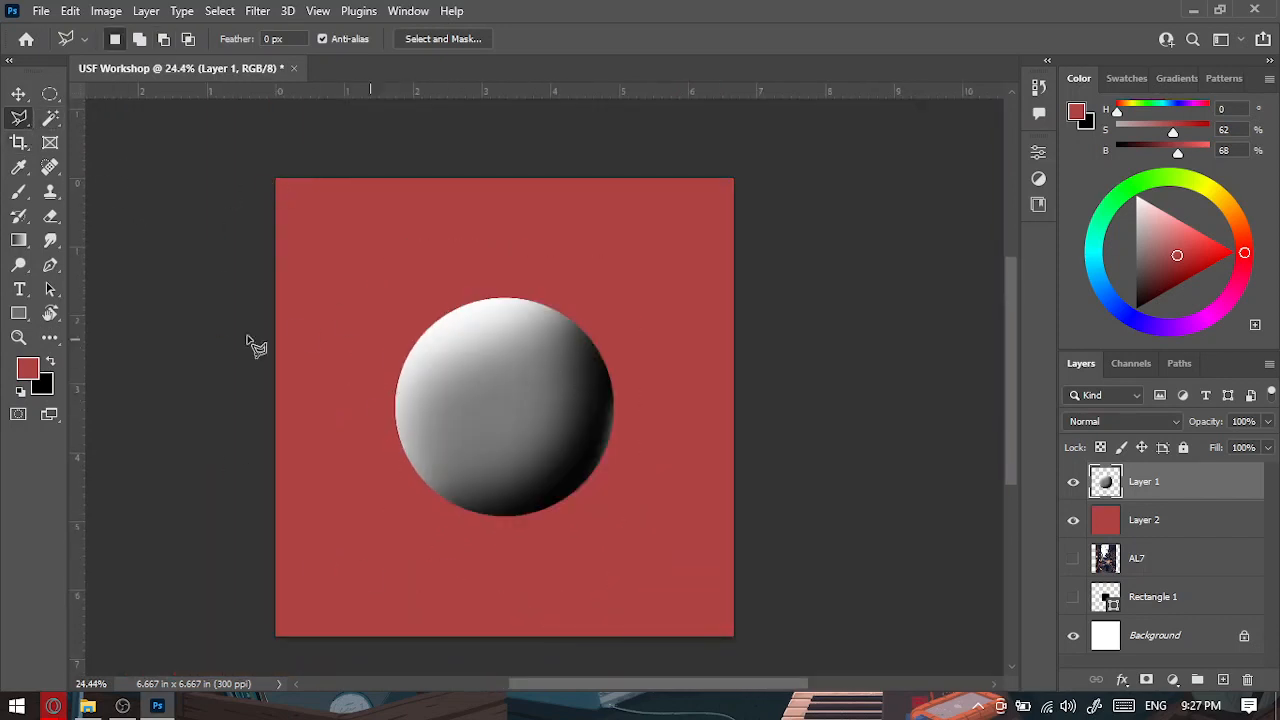
Trace the sphere's left, upper and right edges with the Magnetic Lasso and cancel the unfinished outline.
right_click(17, 120)
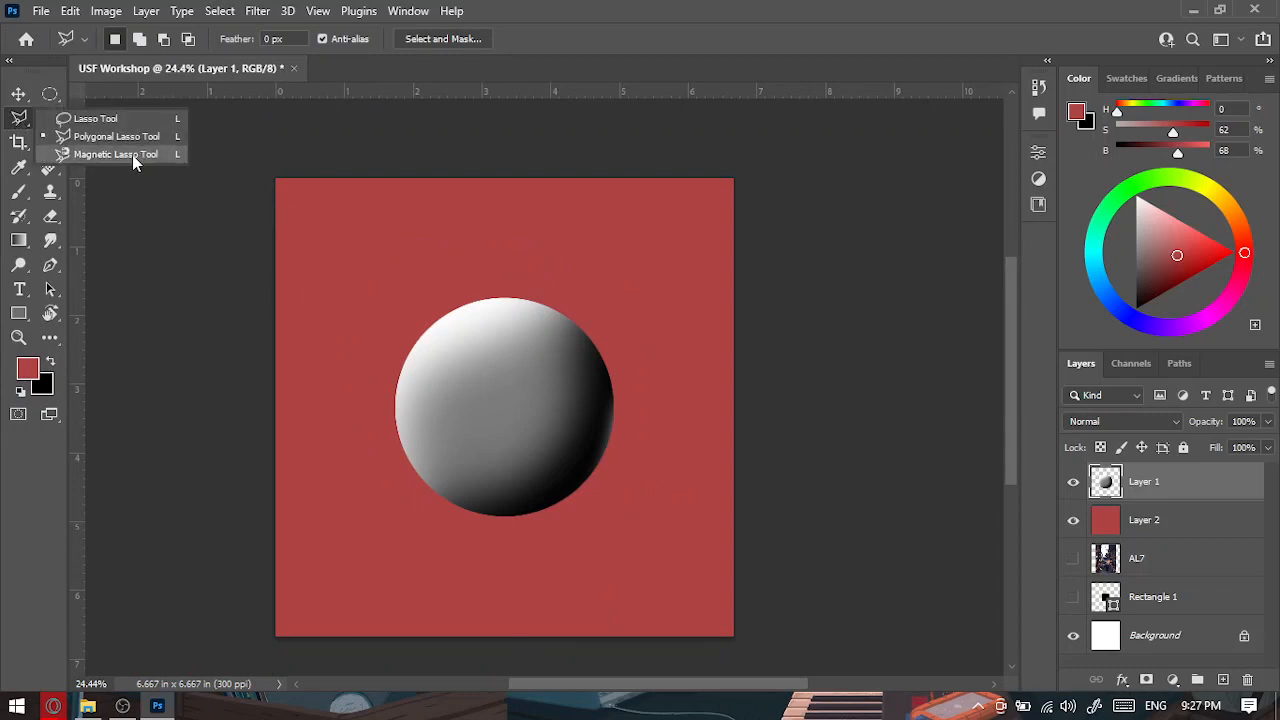
left_click(133, 157)
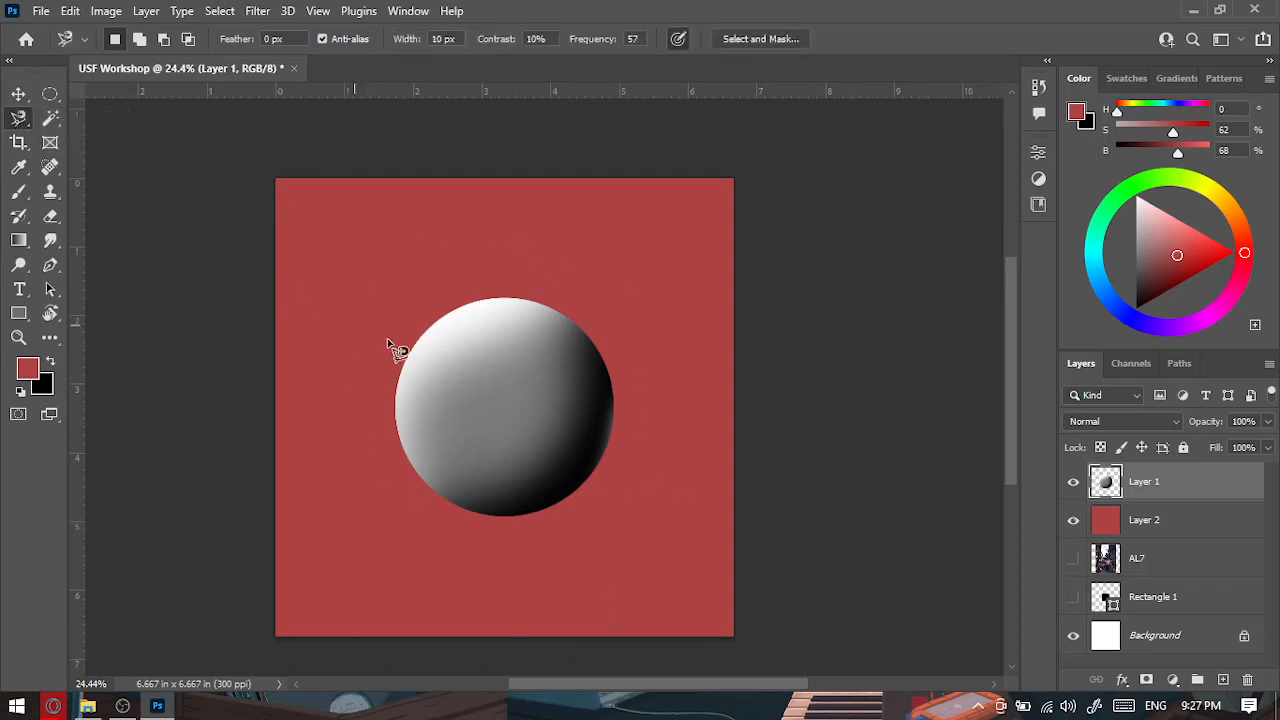
scroll(390, 345, "up", 6)
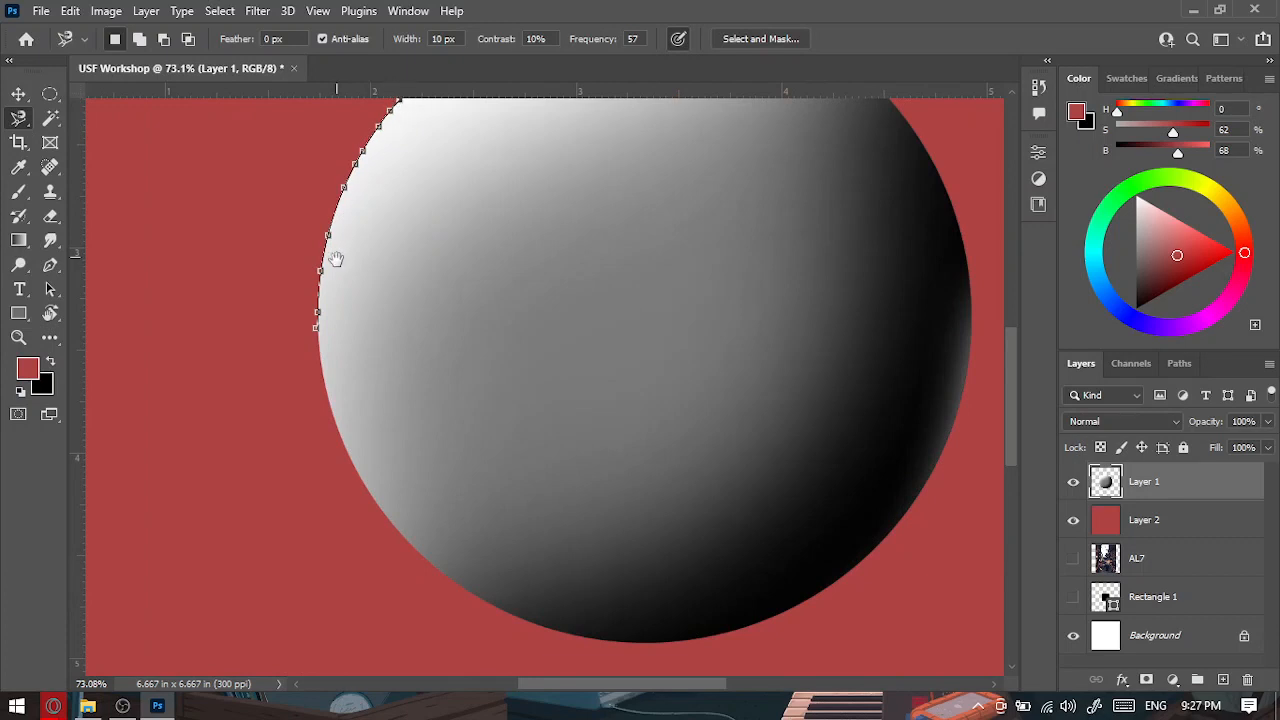
left_click_drag(378, 194, 251, 491)
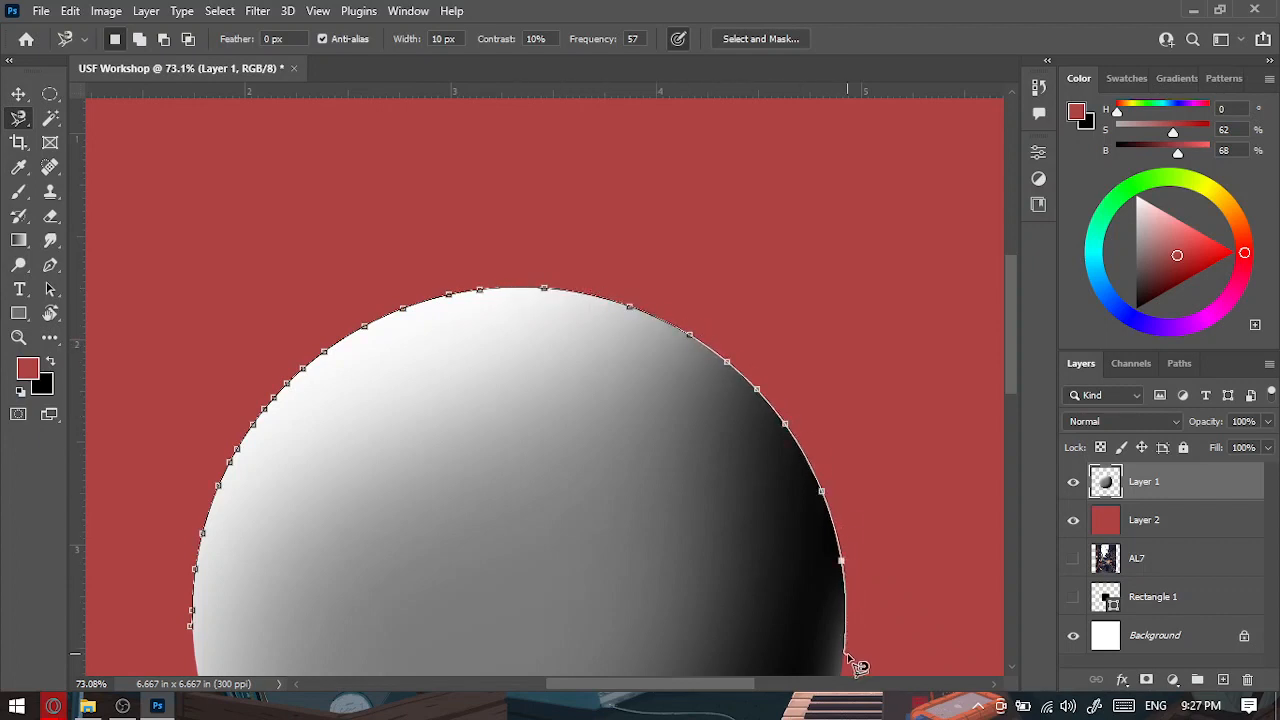
key("Escape")
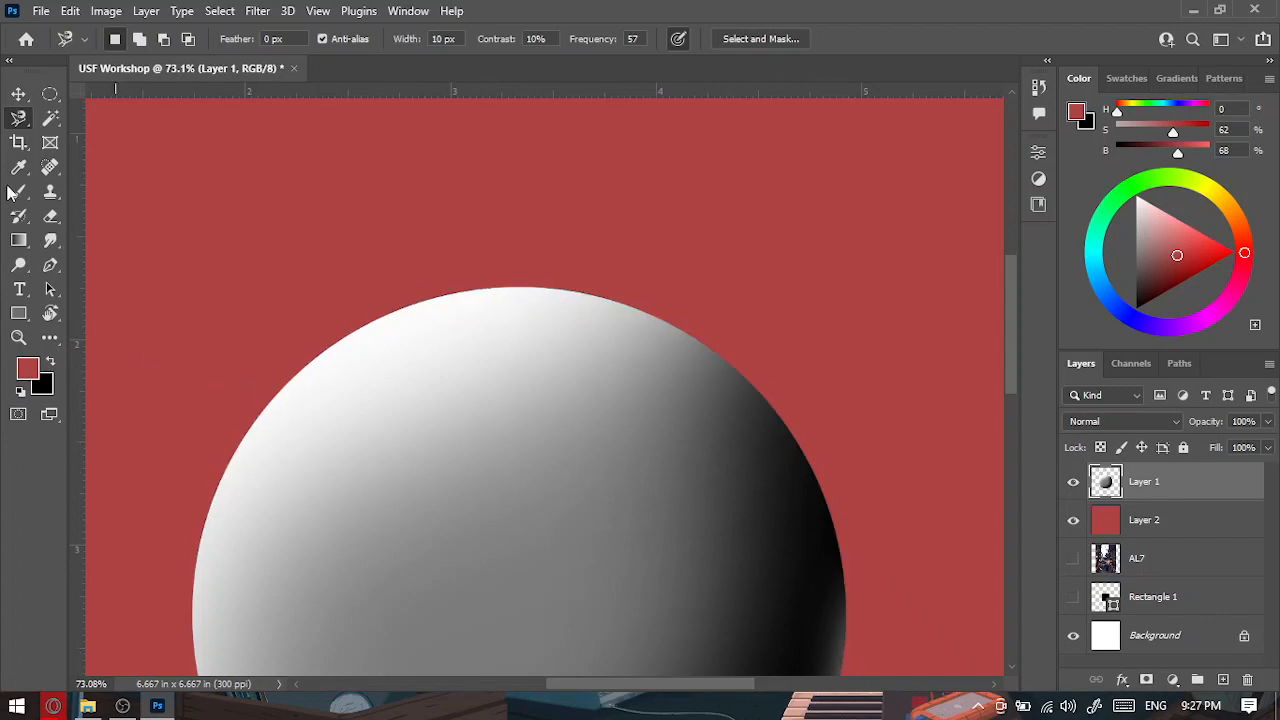
Select the empty area around the sphere on Layer 1 with the Magic Wand tool.
left_click(51, 119)
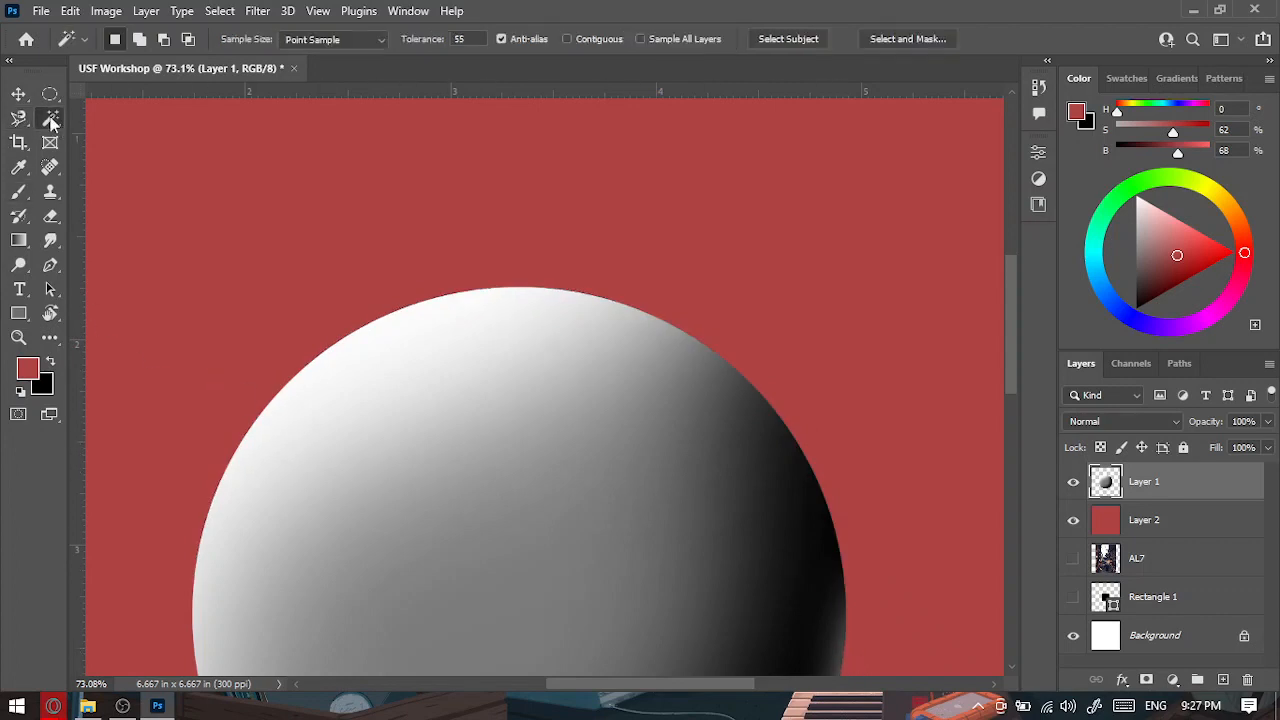
right_click(51, 119)
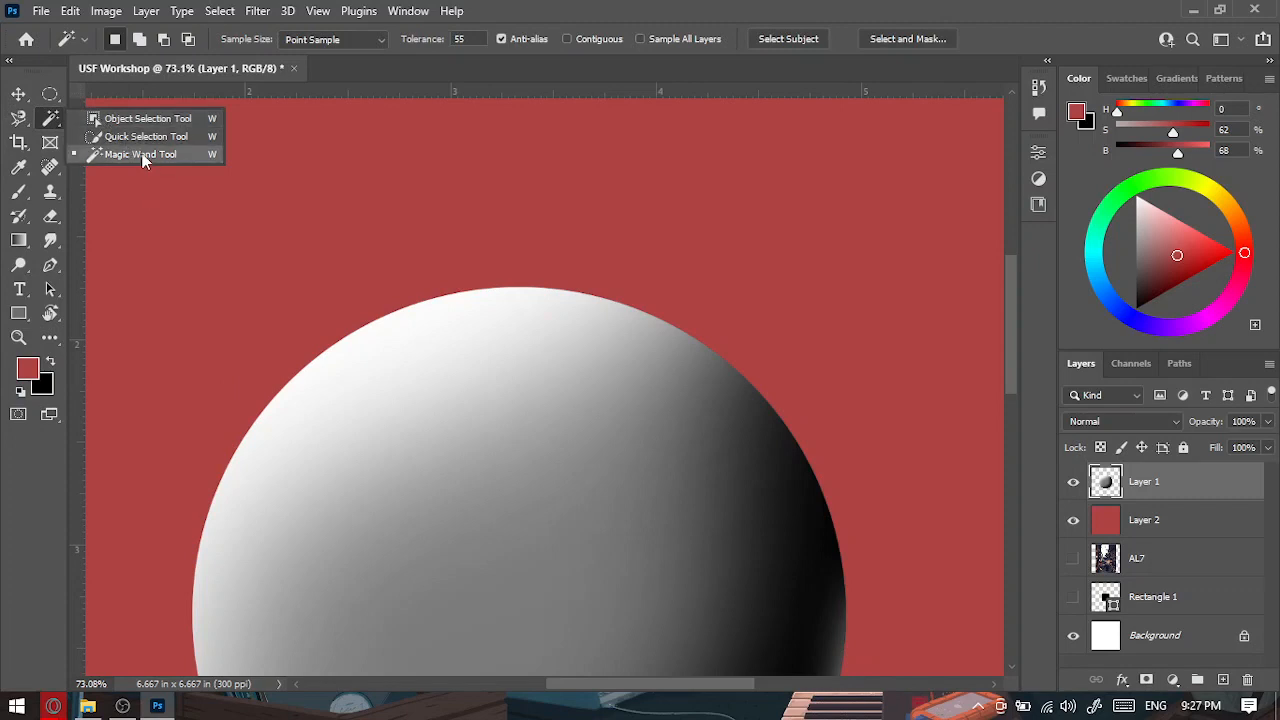
scroll(520, 330, "down", 5)
left_click(688, 333)
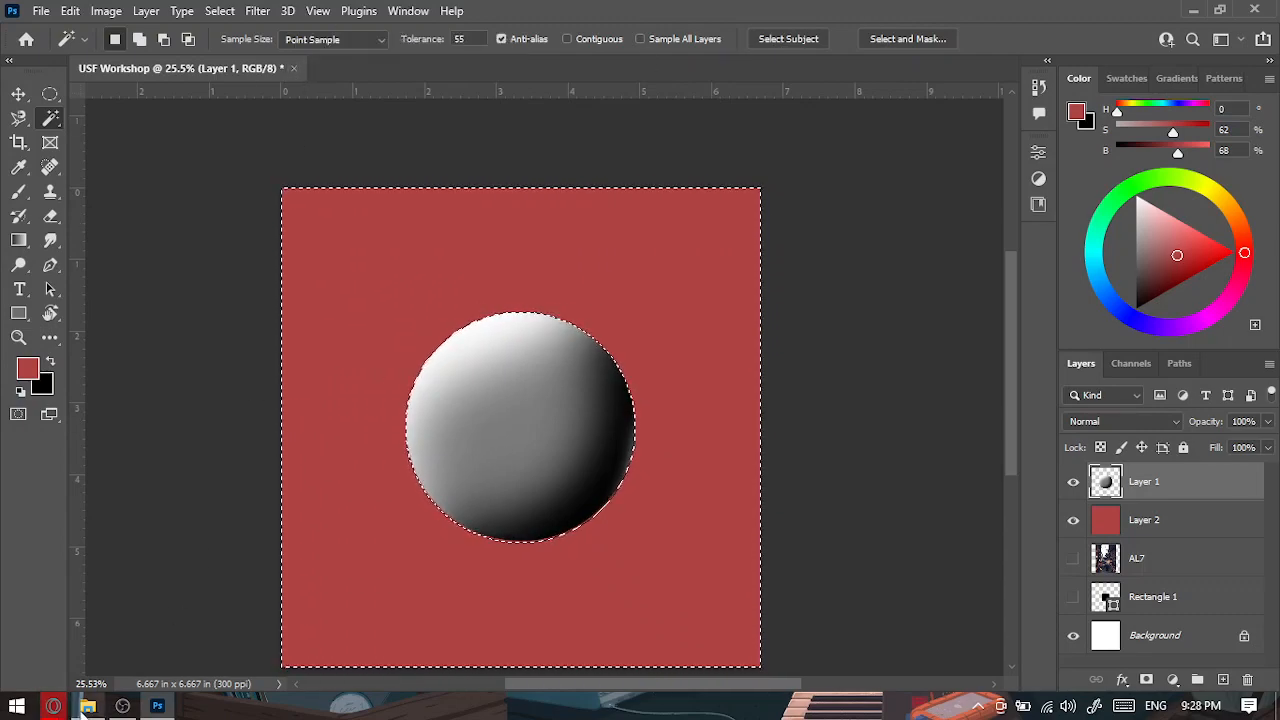
Switch to File Explorer and look through the Street folder for a suitable photo.
left_click(87, 706)
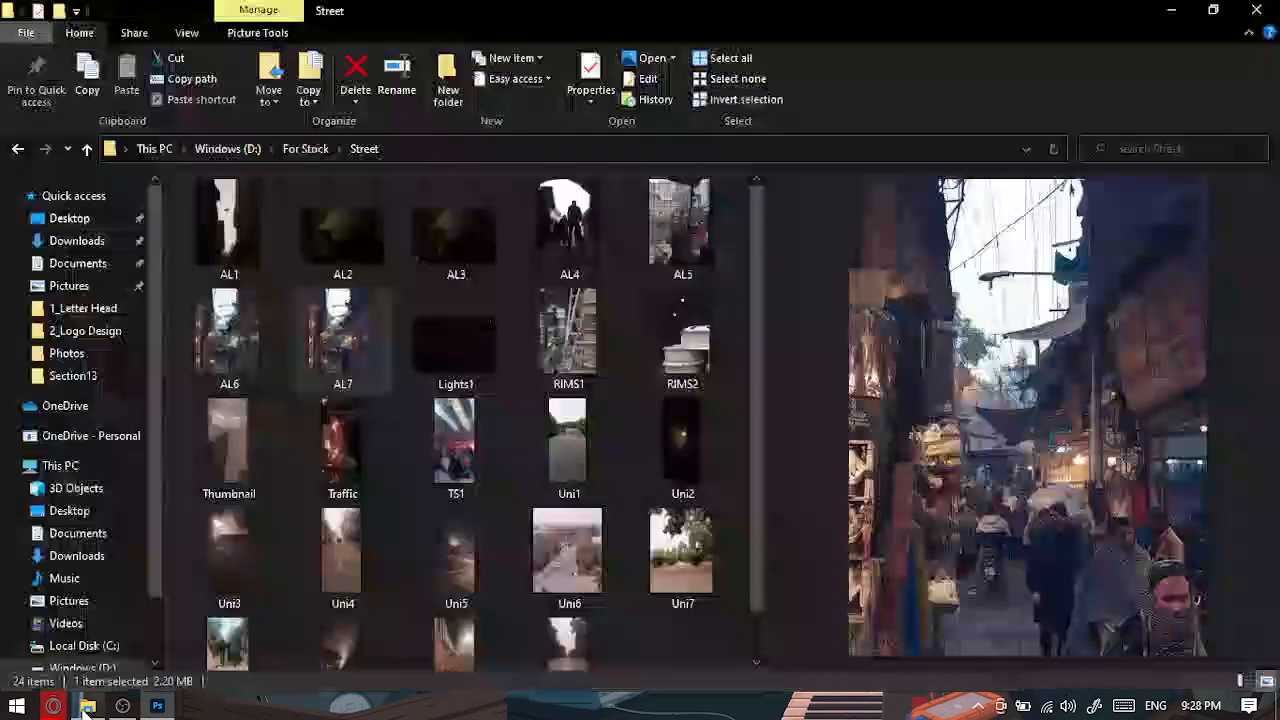
scroll(371, 519, "down", 1)
scroll(370, 516, "up", 1)
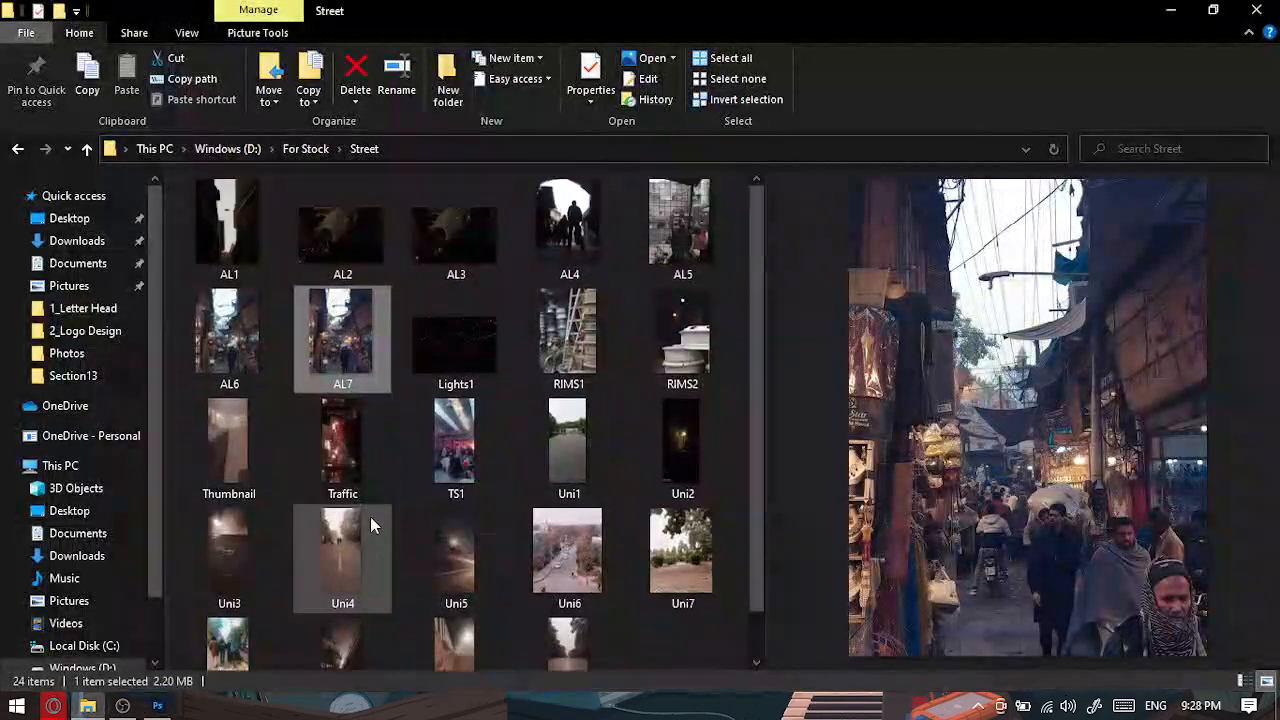
scroll(370, 516, "down", 1)
mouse_move(53, 708)
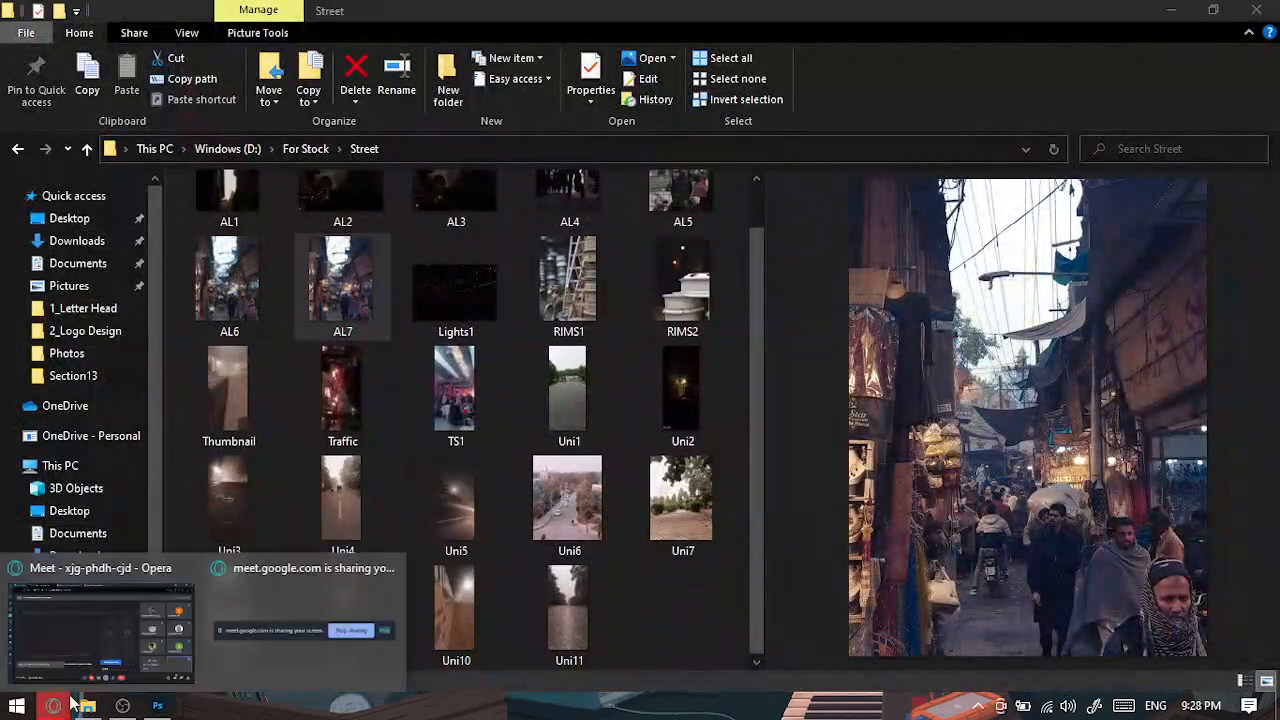
Switch to Opera and enter the Unsplash photo address unsplash.com/s/photos/ in a new tab.
left_click(132, 632)
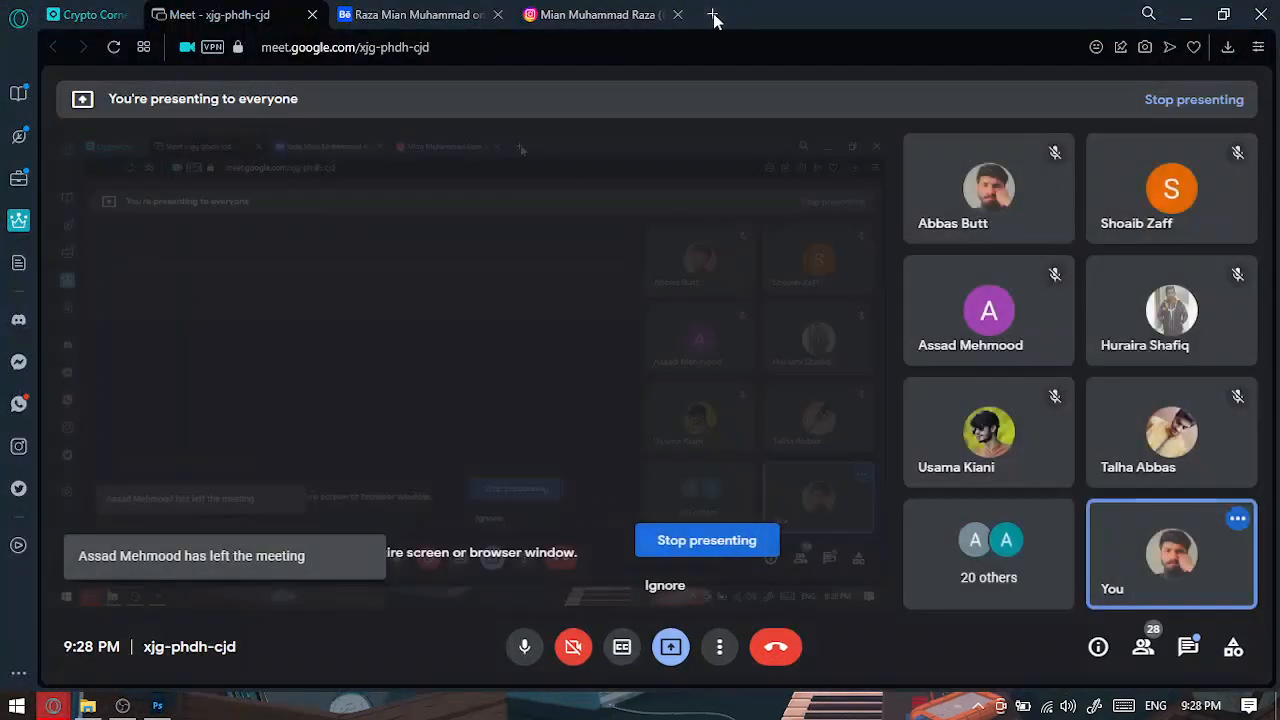
left_click(713, 14)
type("unsplash")
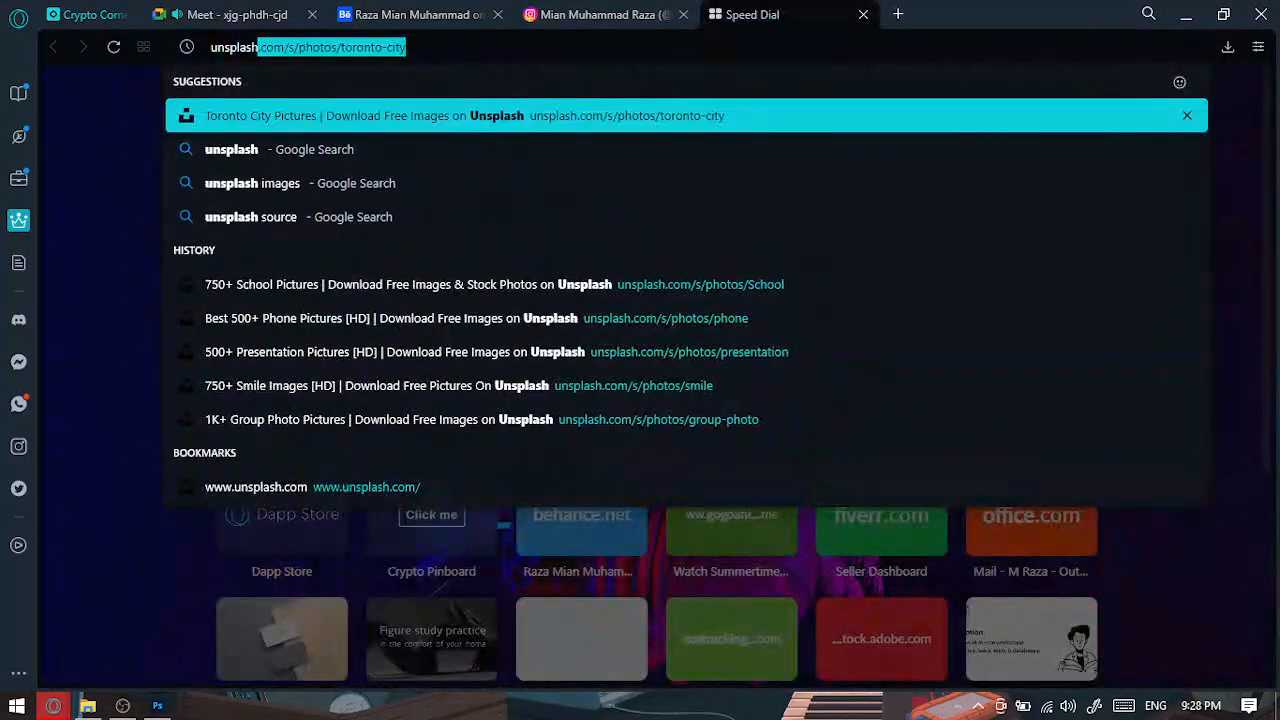
type(".com")
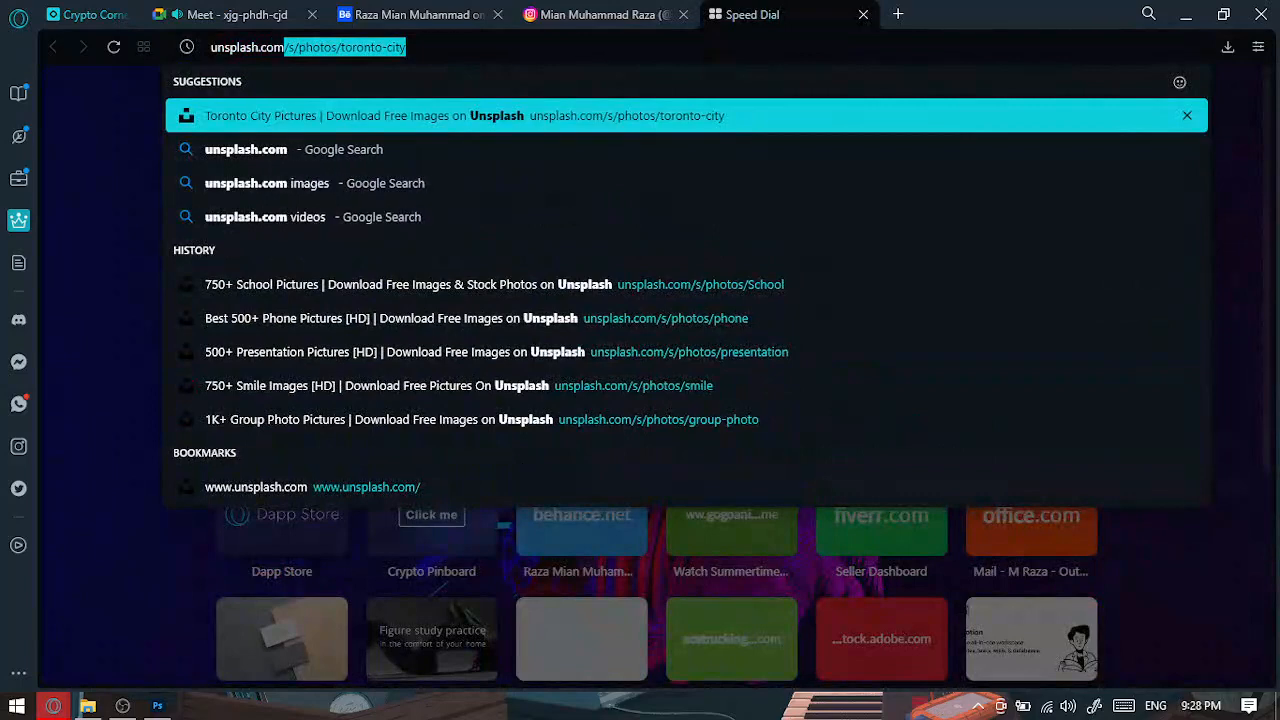
key("Right")
key("BackSpace")
key("BackSpace")
key("BackSpace")
key("BackSpace")
key("BackSpace")
key("BackSpace")
key("BackSpace")
key("BackSpace")
key("BackSpace")
key("BackSpace")
key("BackSpace")
key("BackSpace")
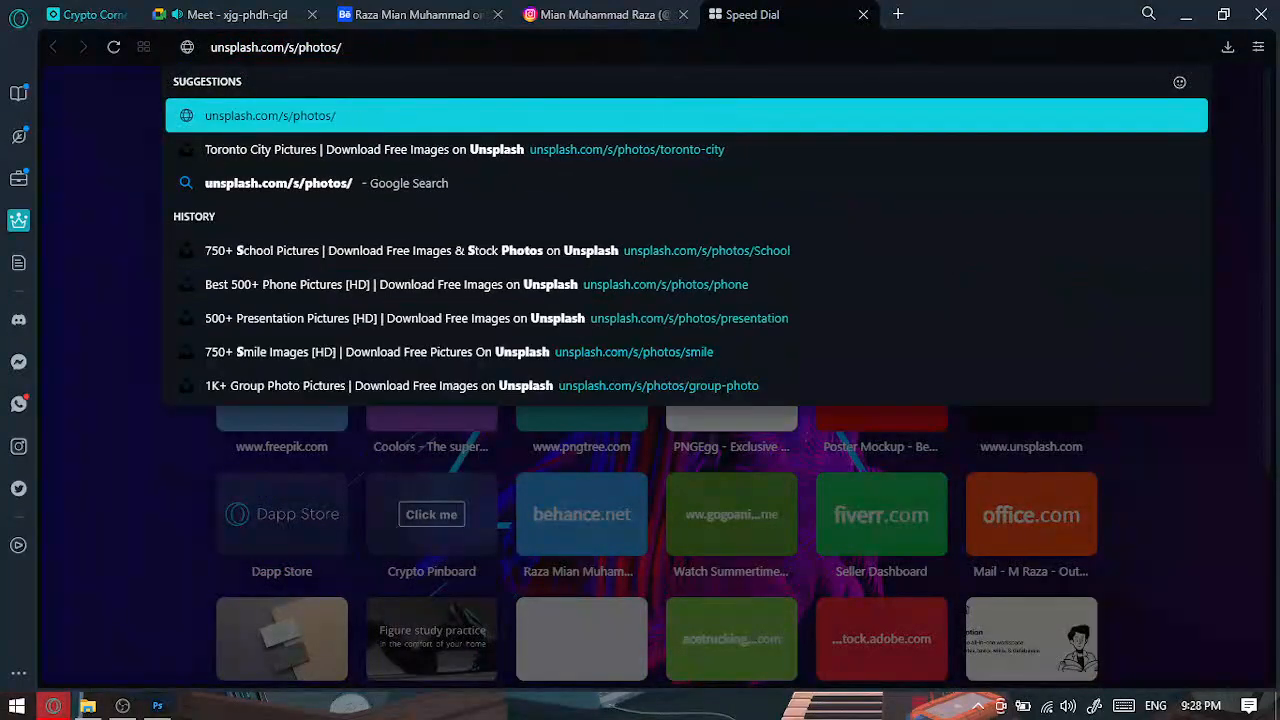
Complete the Unsplash address with dog-pics and try to load the page.
type("dog pi")
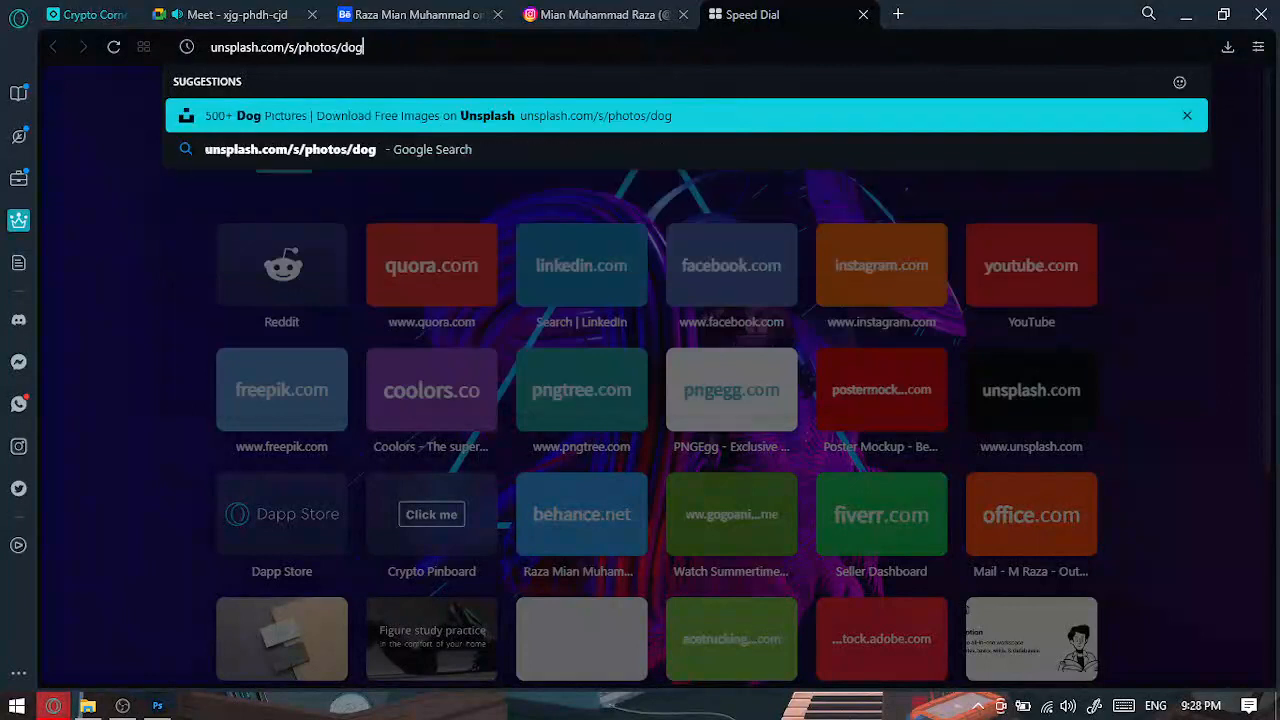
key("BackSpace")
key("BackSpace")
key("BackSpace")
type("-pi")
key("Return")
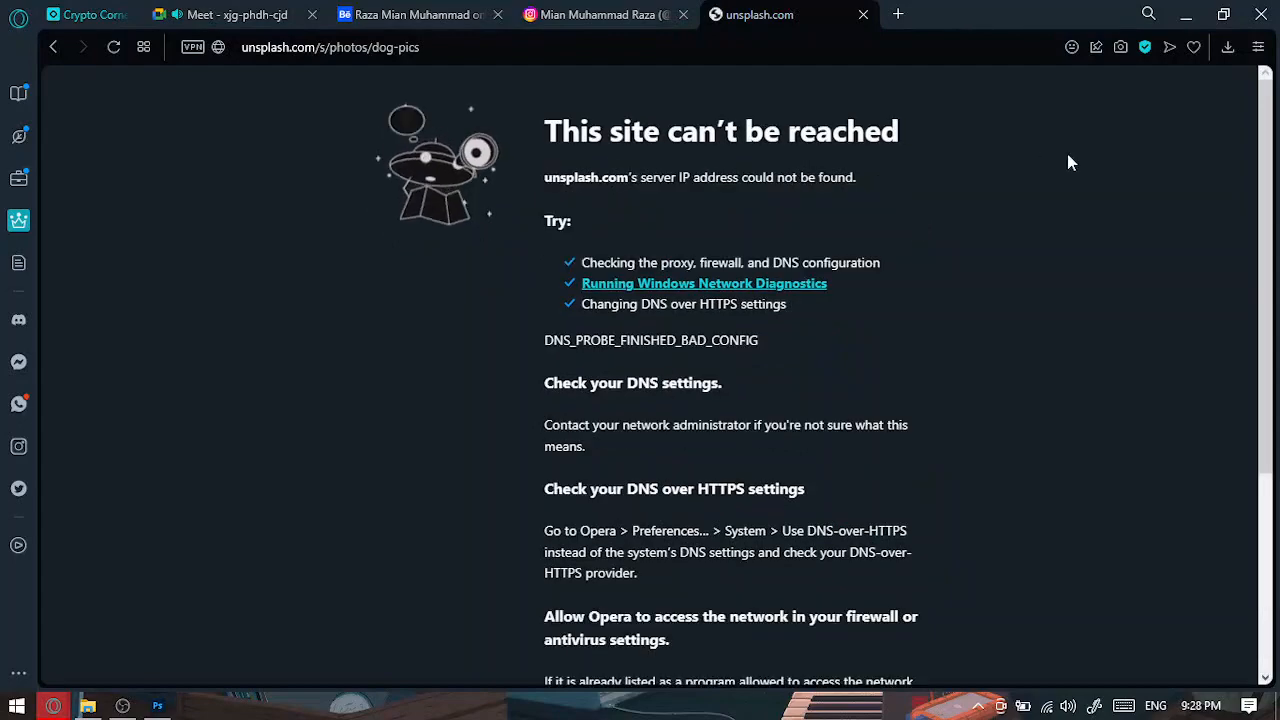
Return to File Explorer and open the pink-sky palm photo from Downloads as a separate document in Photoshop.
left_click(1186, 14)
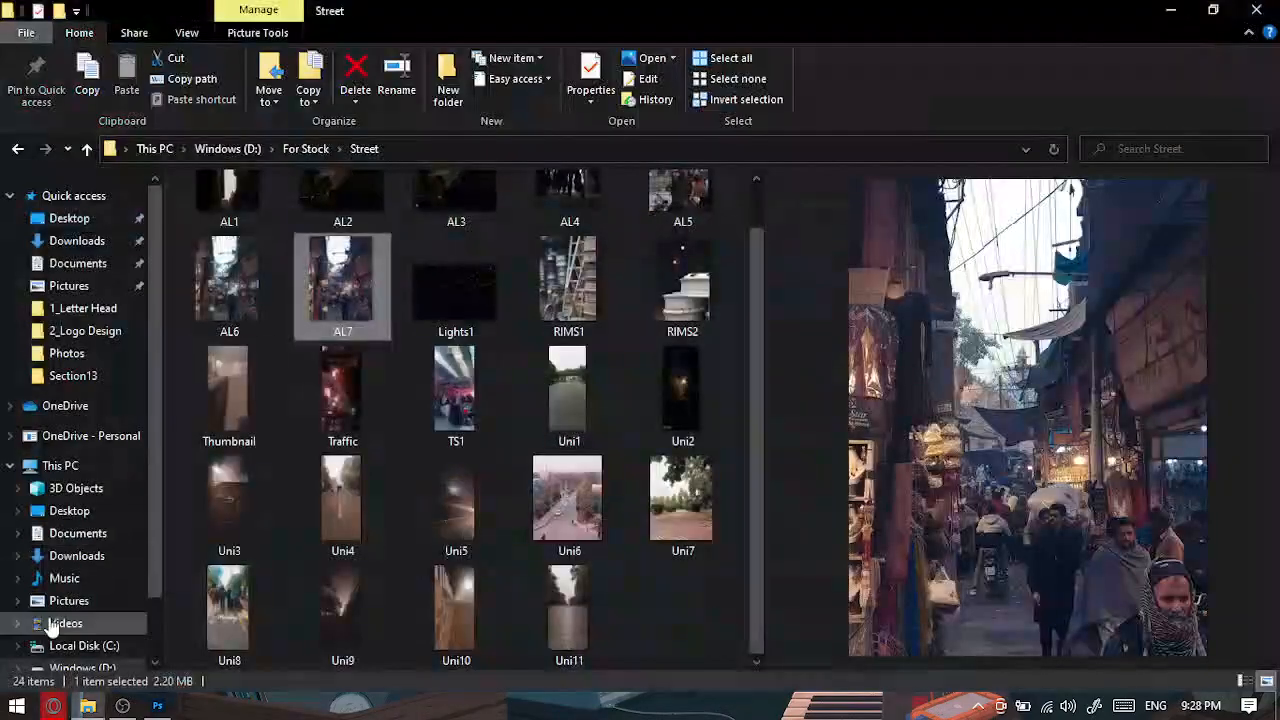
left_click(96, 244)
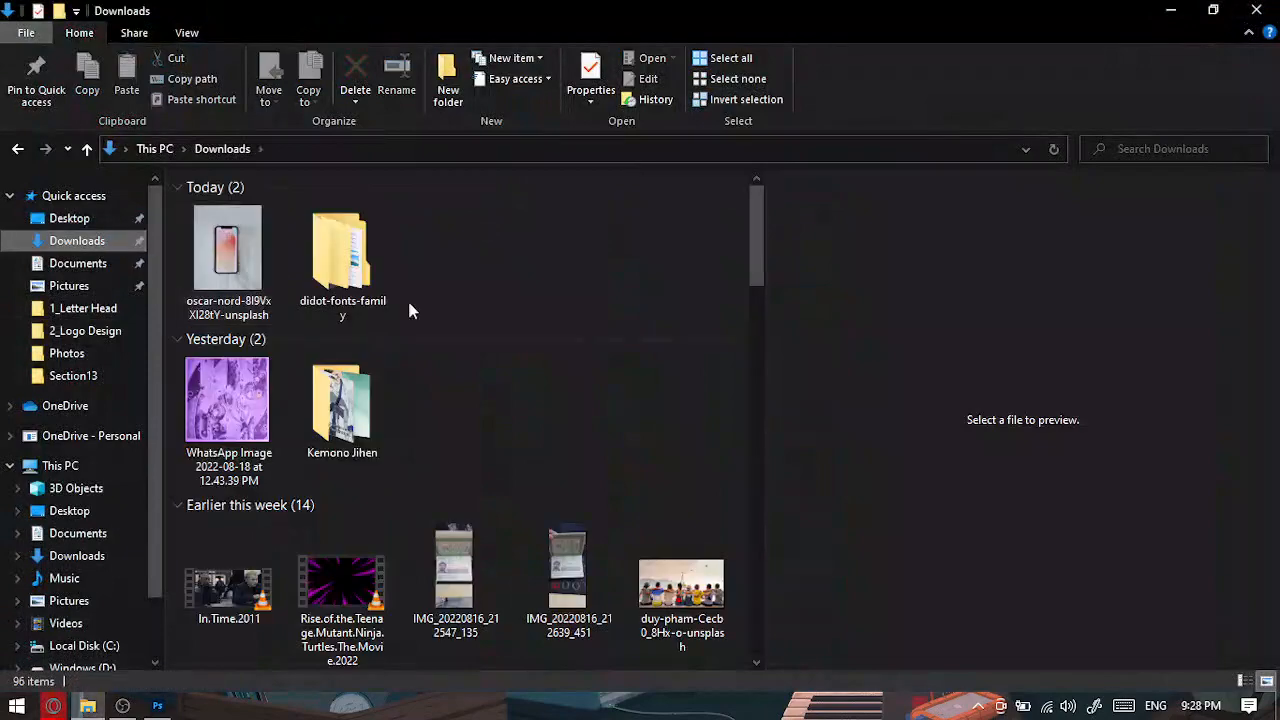
scroll(416, 324, "down", 12)
scroll(450, 340, "up", 4)
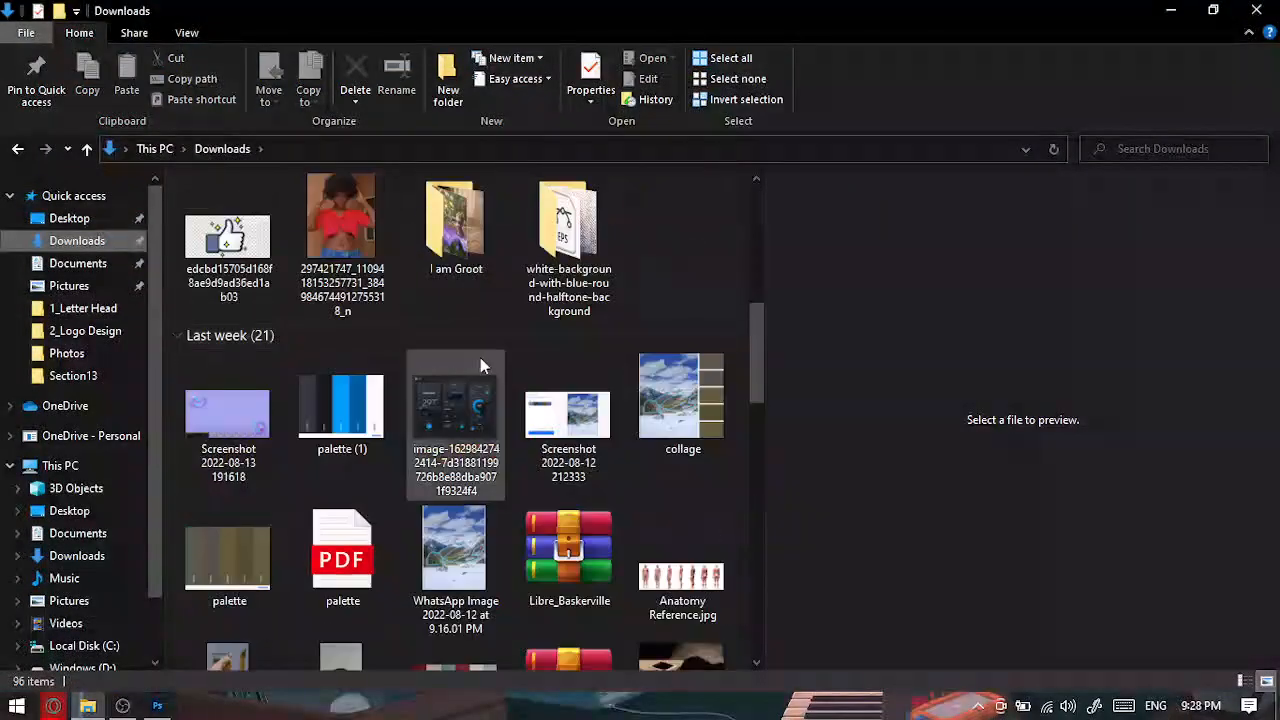
scroll(480, 357, "down", 7)
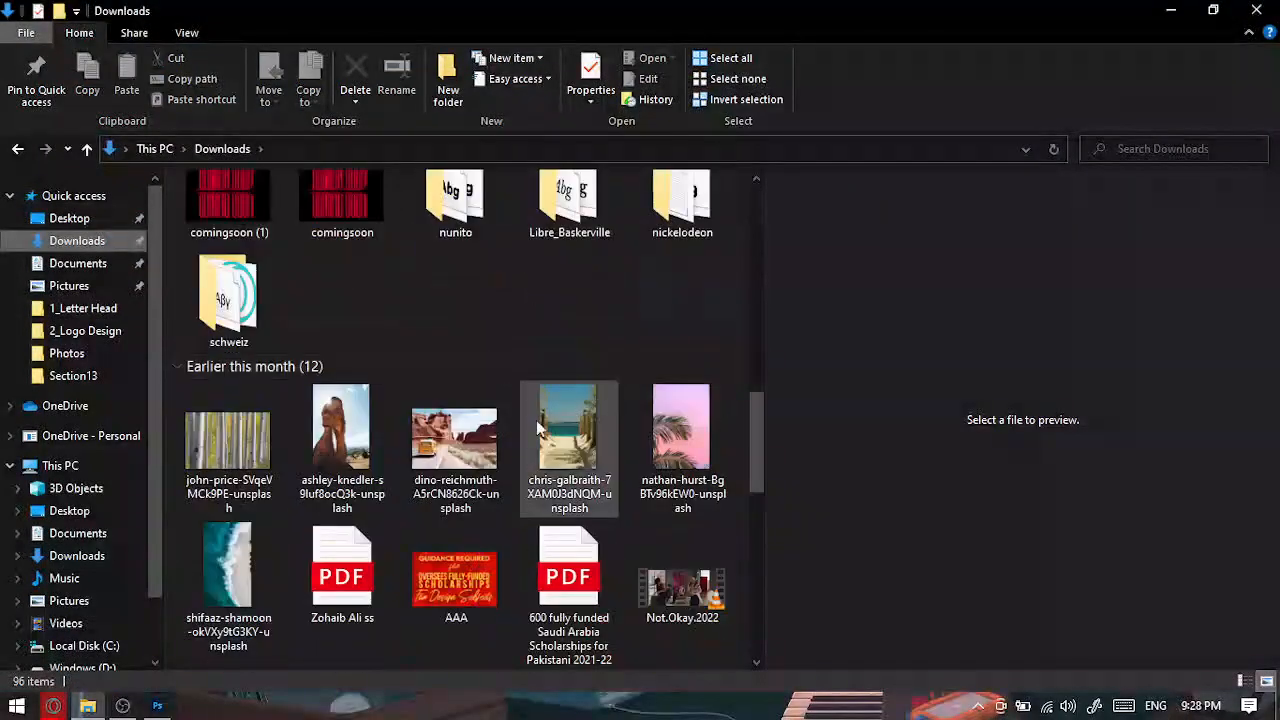
left_click(342, 447)
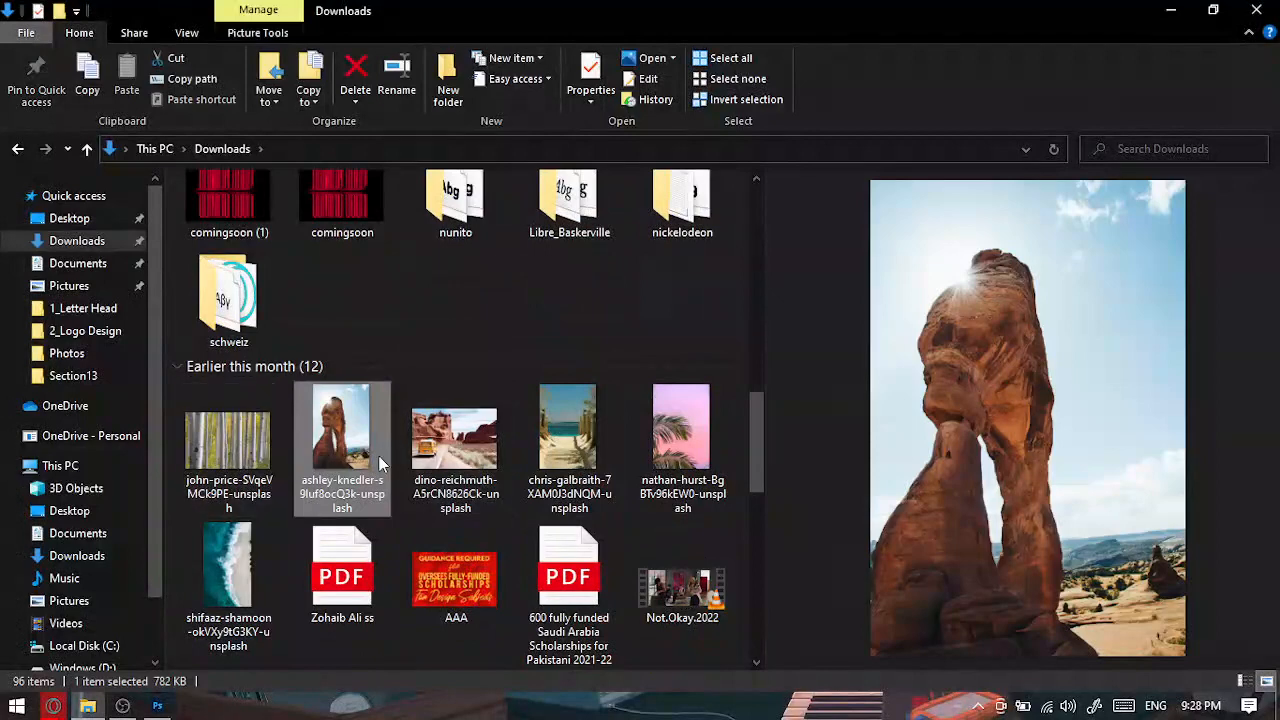
left_click(675, 445)
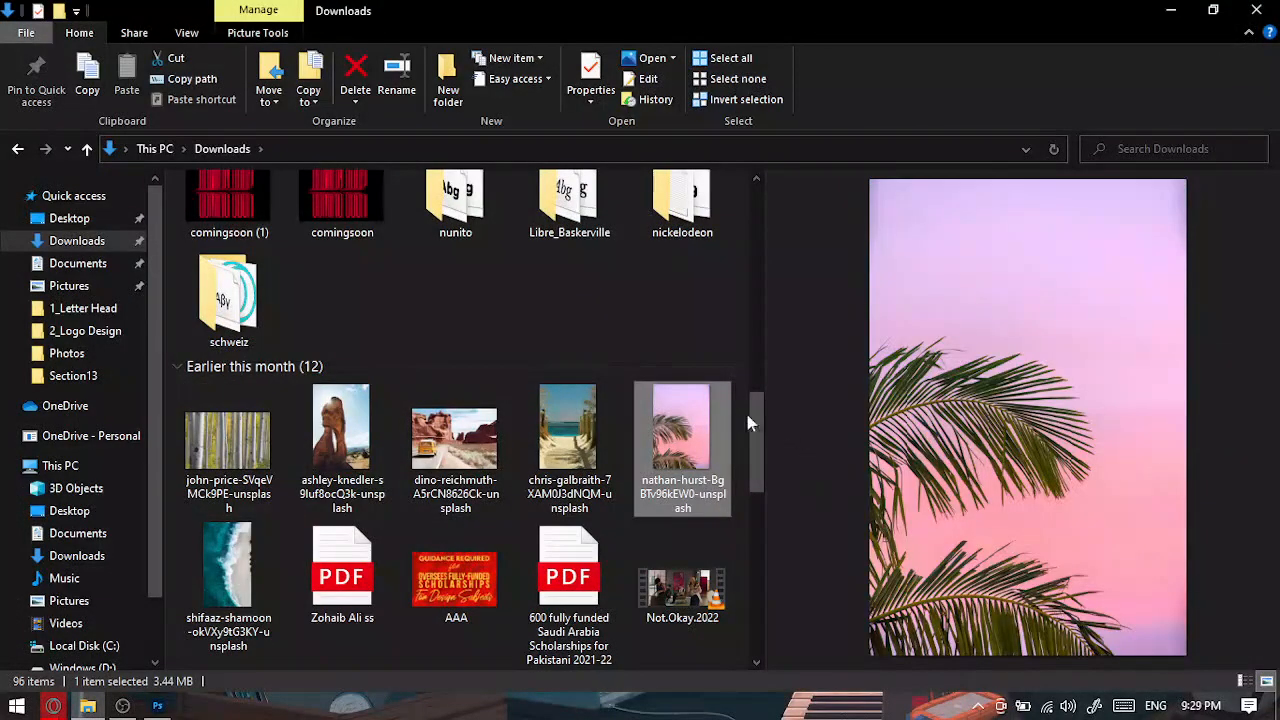
left_click_drag(748, 422, 512, 67)
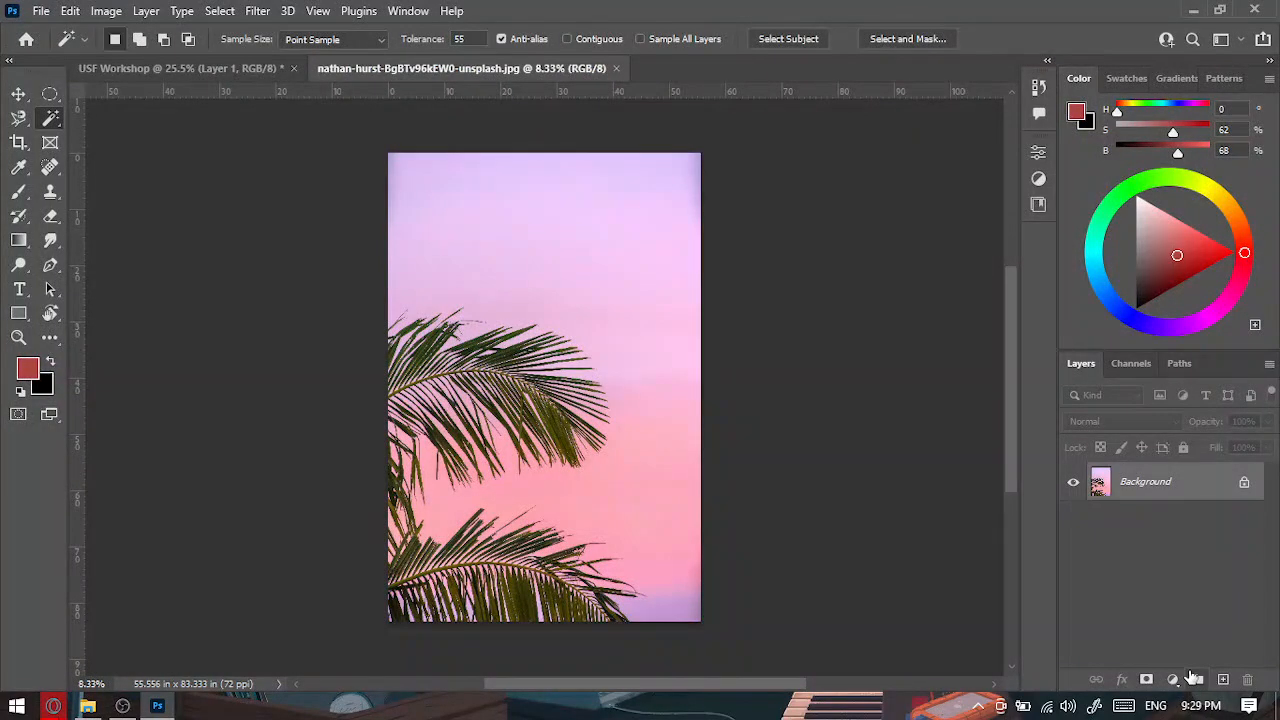
Duplicate the palm photo's Background layer as Background copy.
key("ctrl+j")
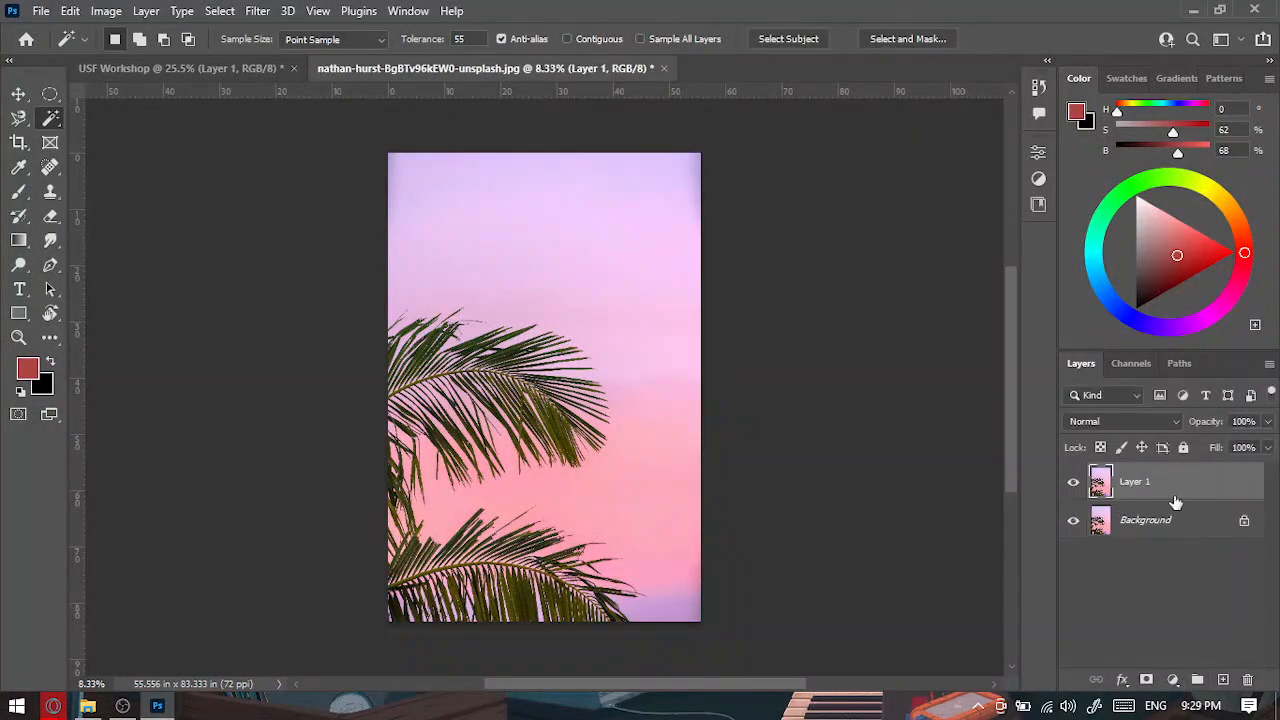
key("ctrl+z")
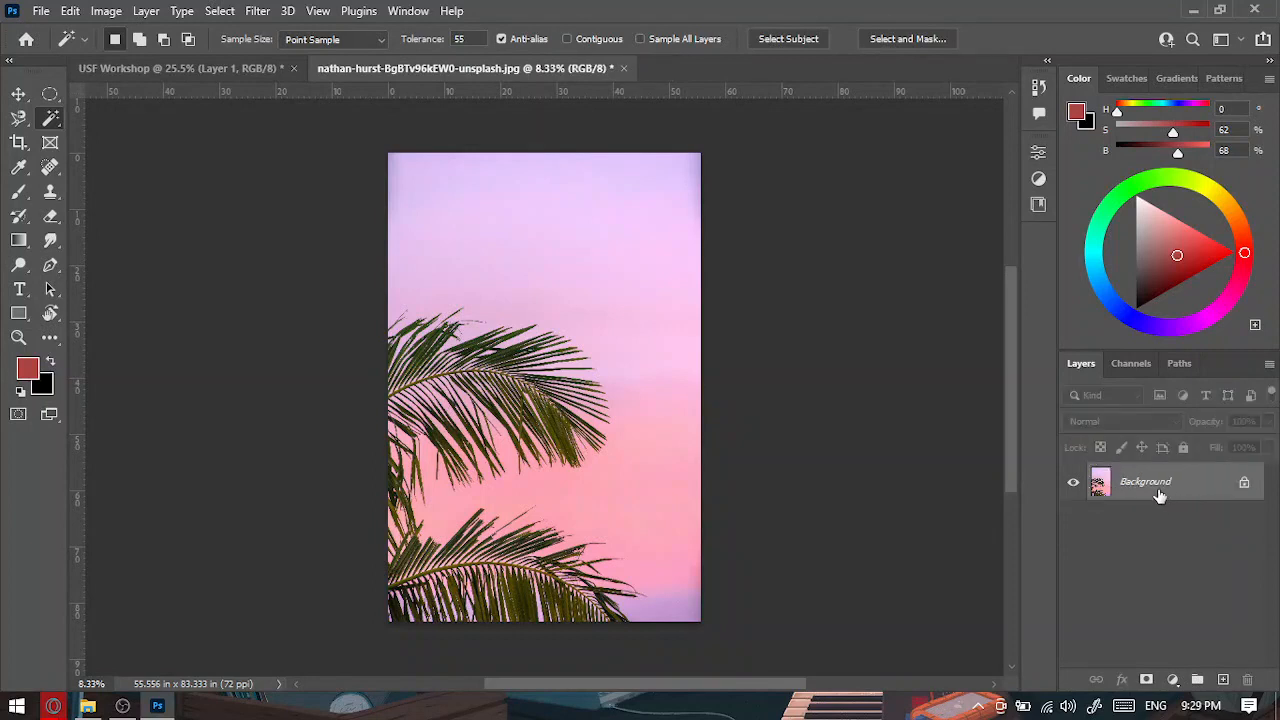
left_click_drag(1159, 496, 1222, 679)
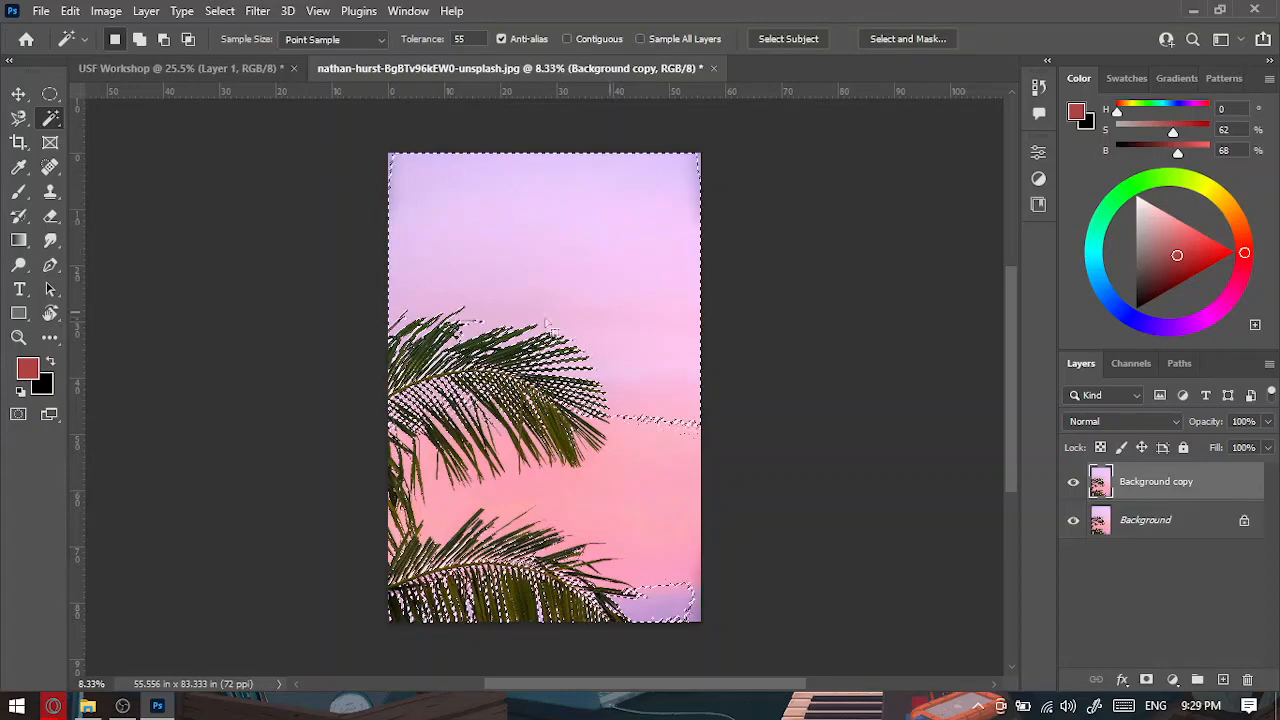
Select the sky and the palm fronds in turn on Background copy with the Magic Wand, keeping Contiguous off and Tolerance 55.
scroll(610, 405, "up", 3)
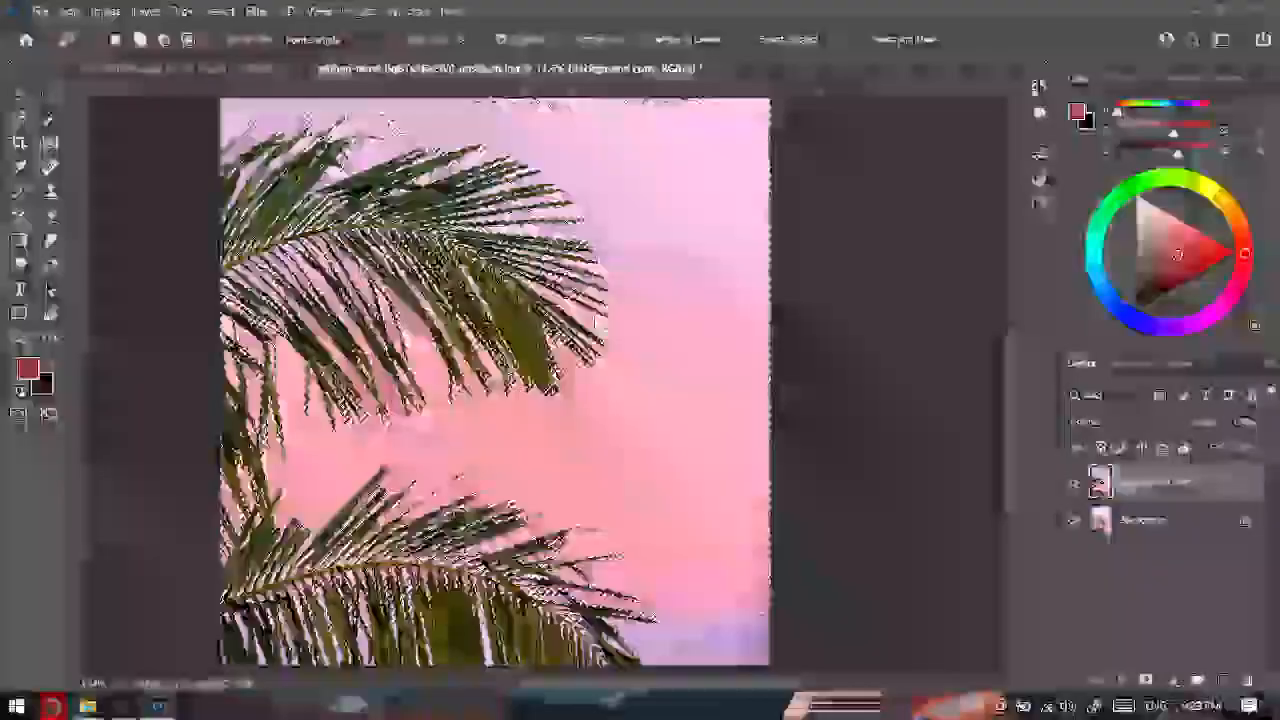
scroll(640, 406, "down", 3)
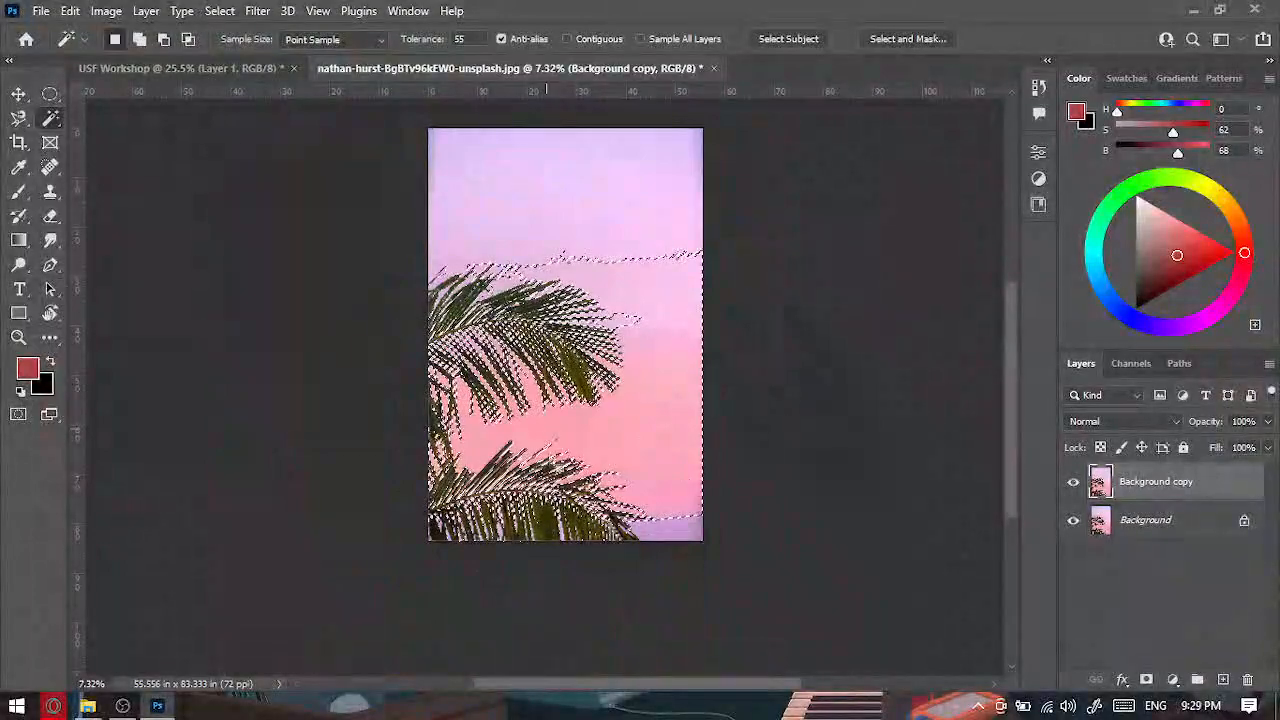
scroll(540, 535, "up", 5)
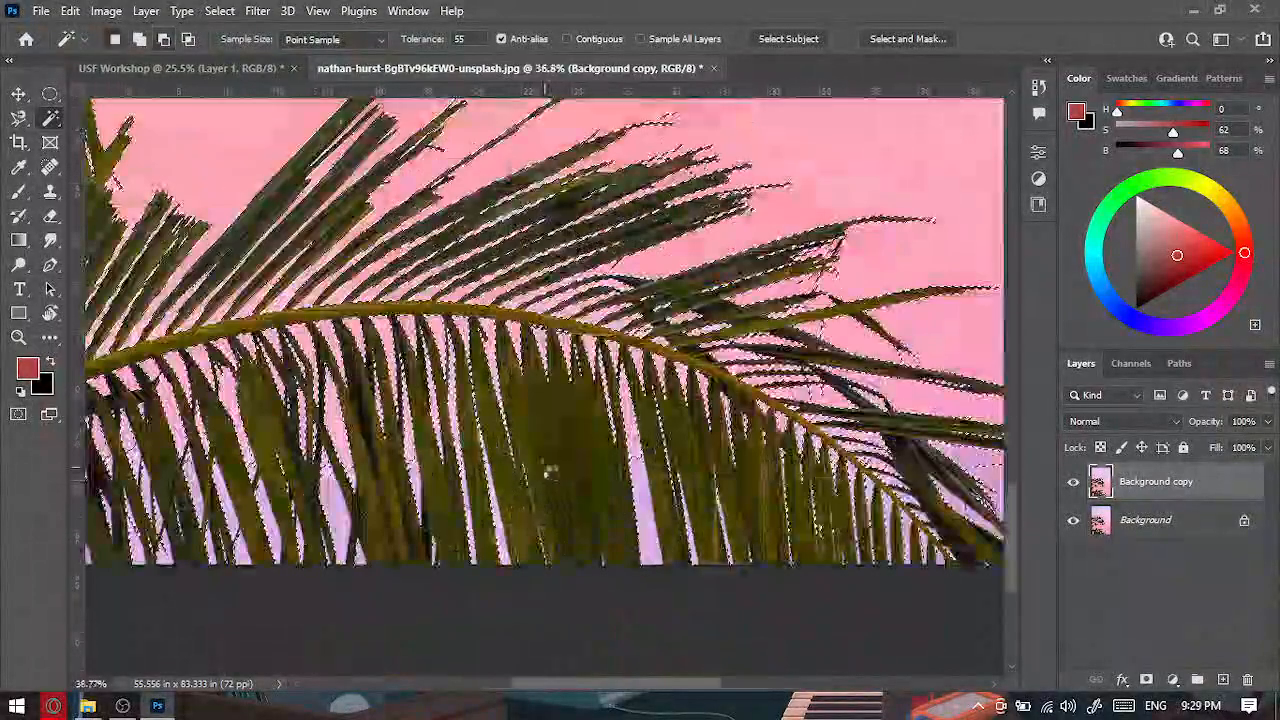
scroll(563, 492, "down", 6)
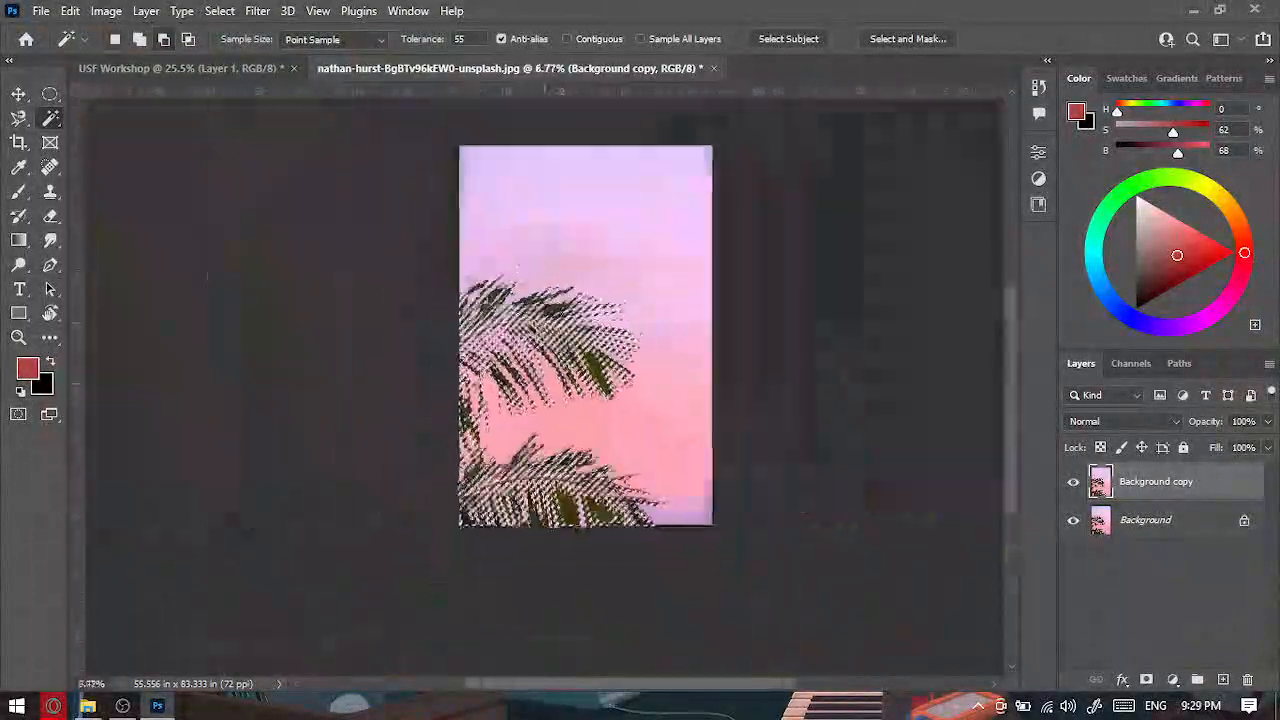
scroll(800, 357, "up", 2)
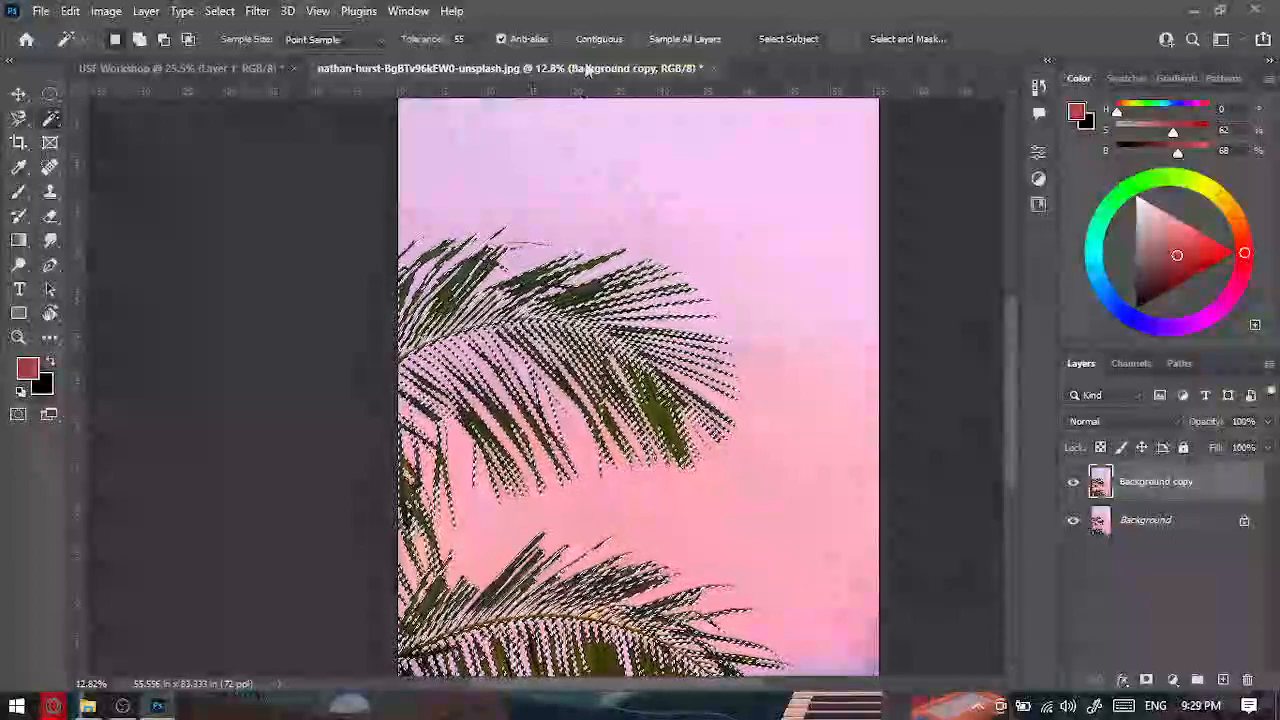
Deselect, turn on Contiguous for the Magic Wand, and select the green area of the lower palm frond.
key("ctrl+d")
scroll(627, 521, "down", 3)
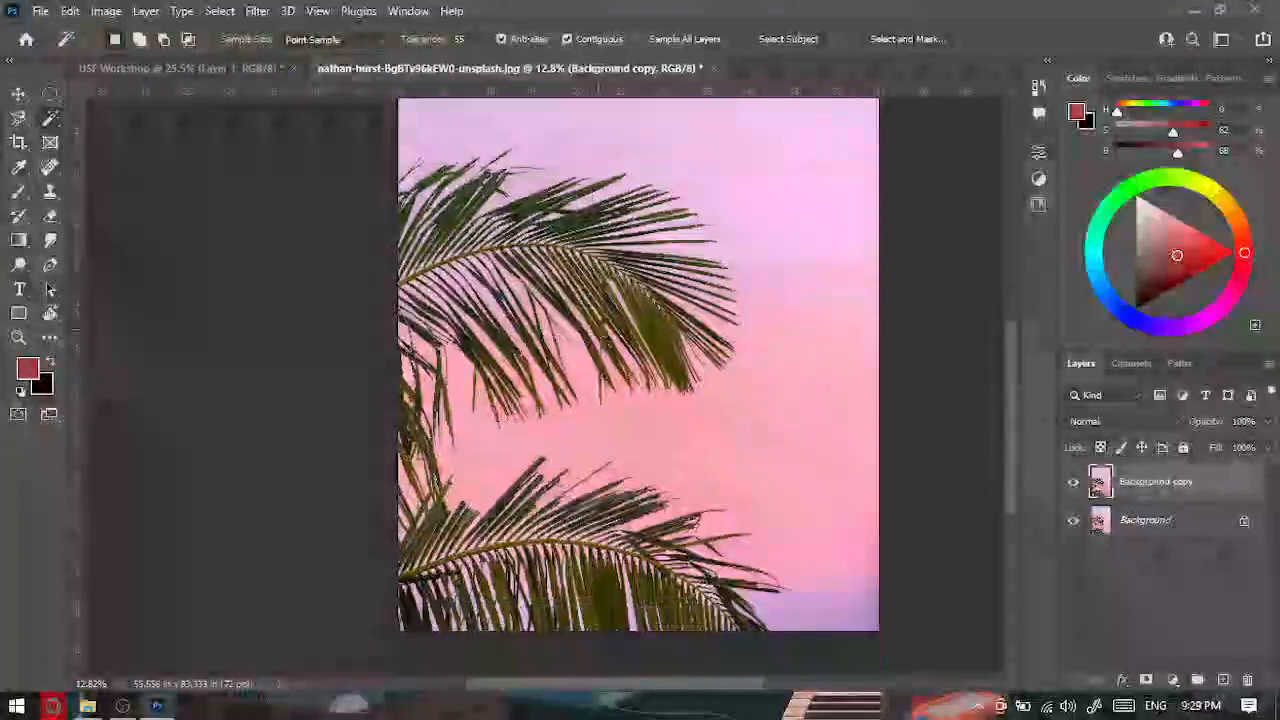
scroll(626, 524, "up", 5)
left_click(590, 460)
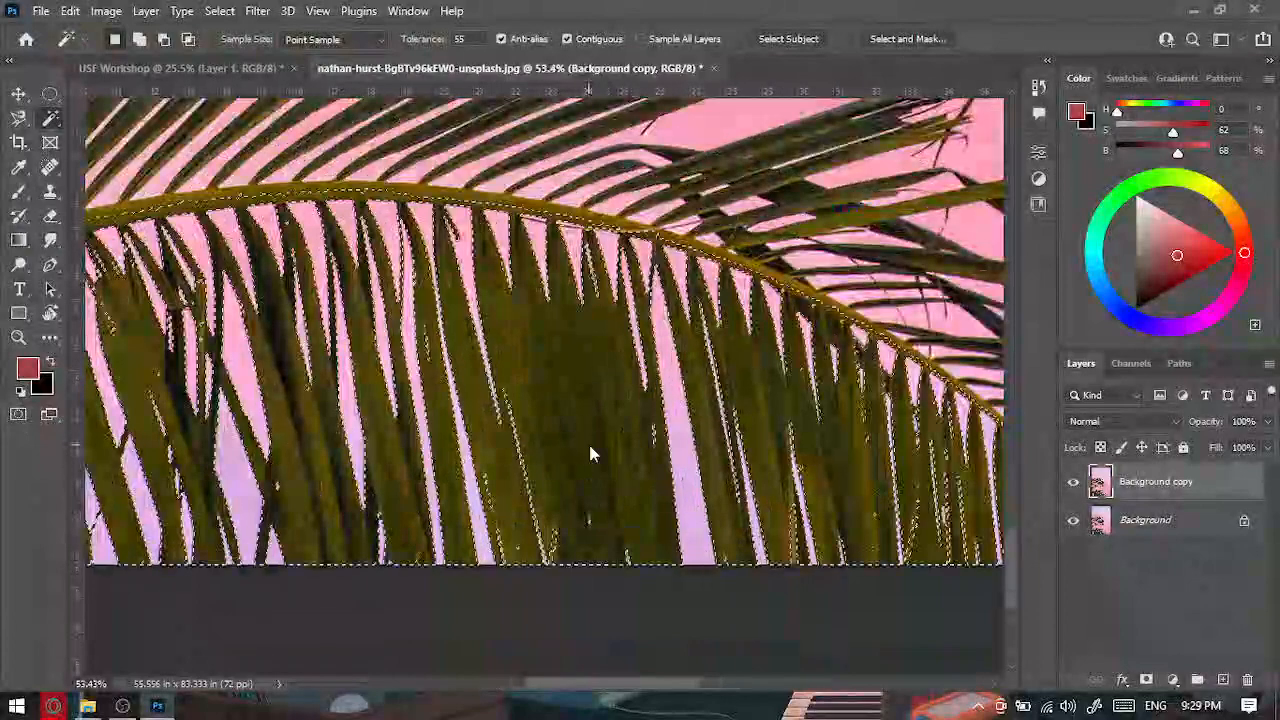
Examine how the contiguous selection runs along the stems and leaflets of the lower and upper palm fronds.
scroll(590, 428, "down", 2)
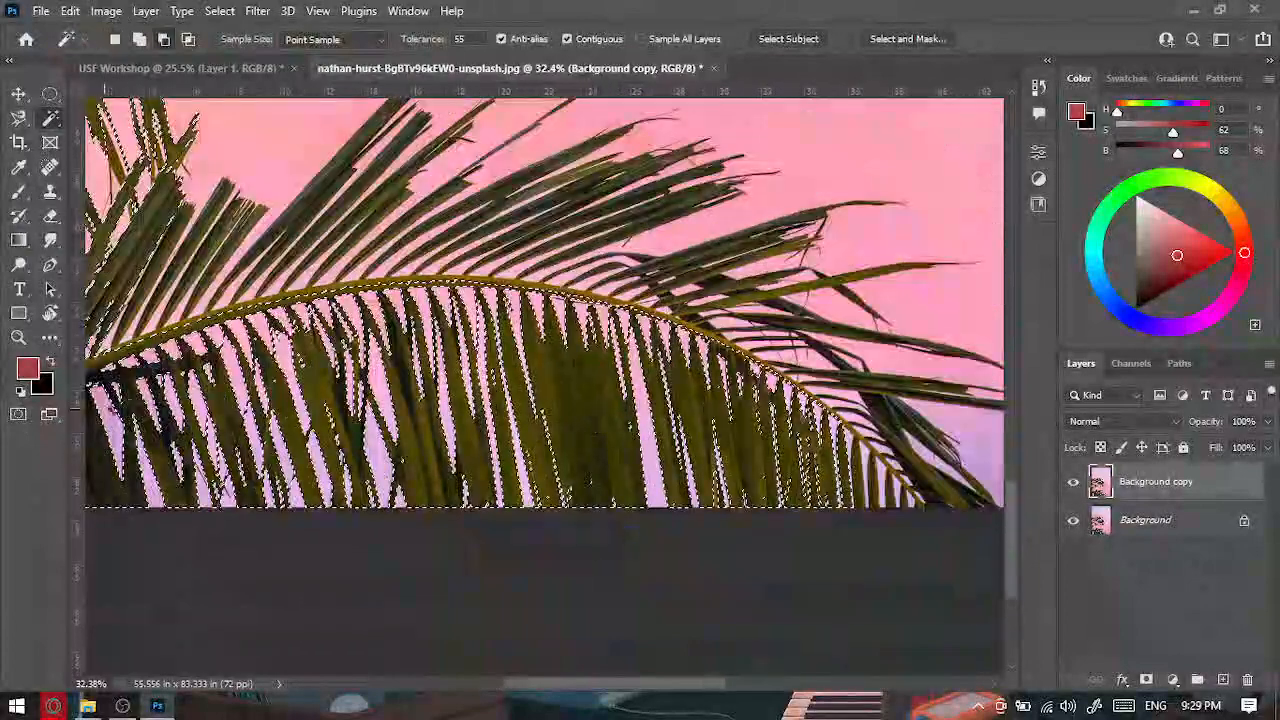
scroll(566, 380, "down", 3)
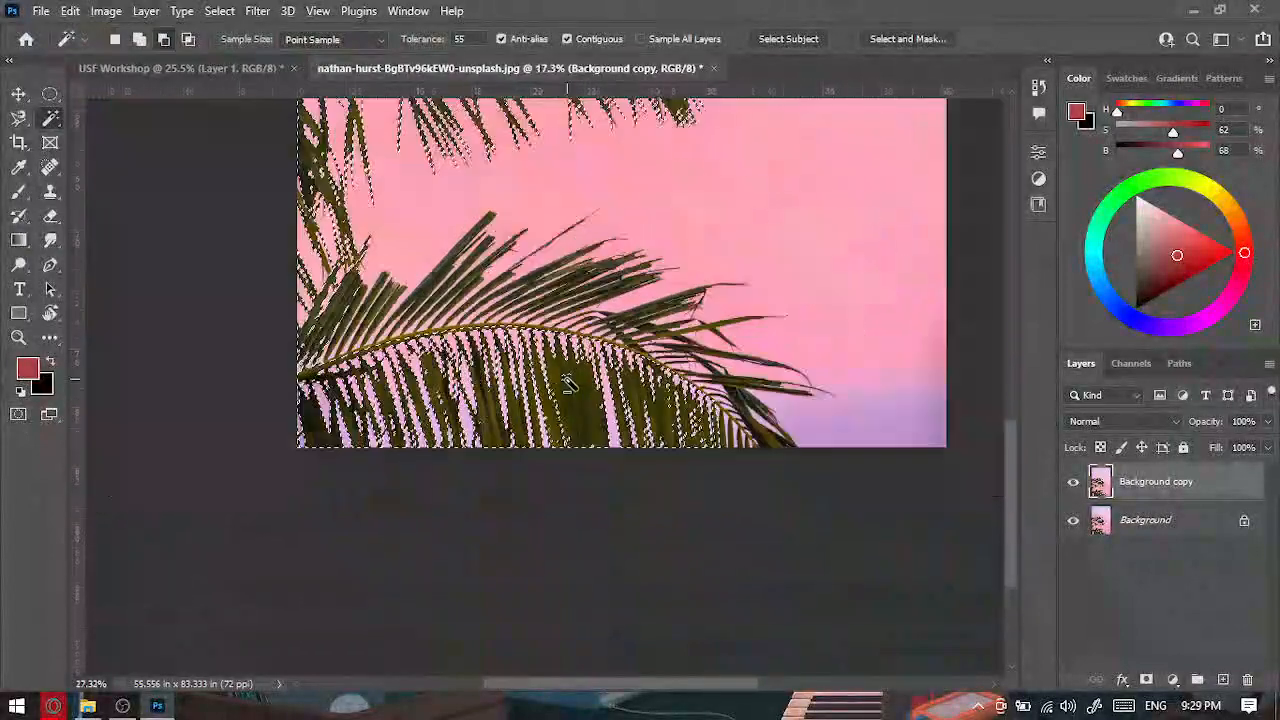
scroll(566, 380, "up", 3)
scroll(336, 358, "down", 1)
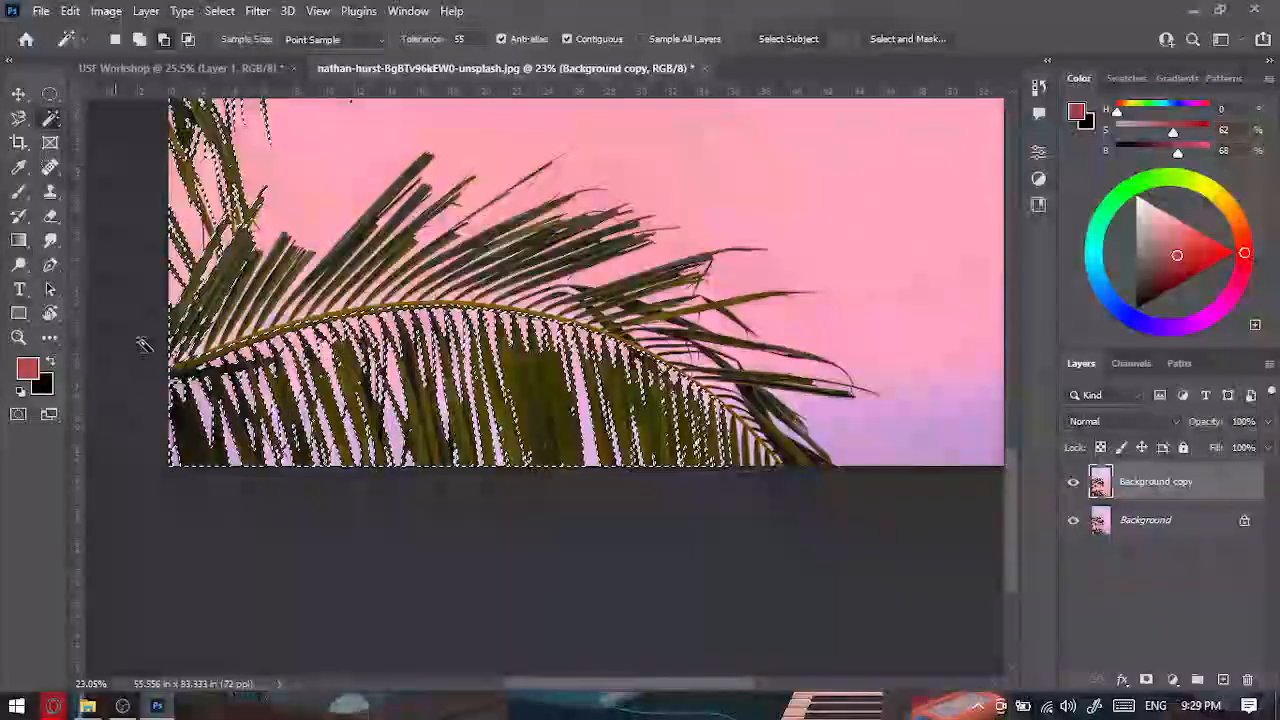
left_click_drag(229, 286, 311, 437)
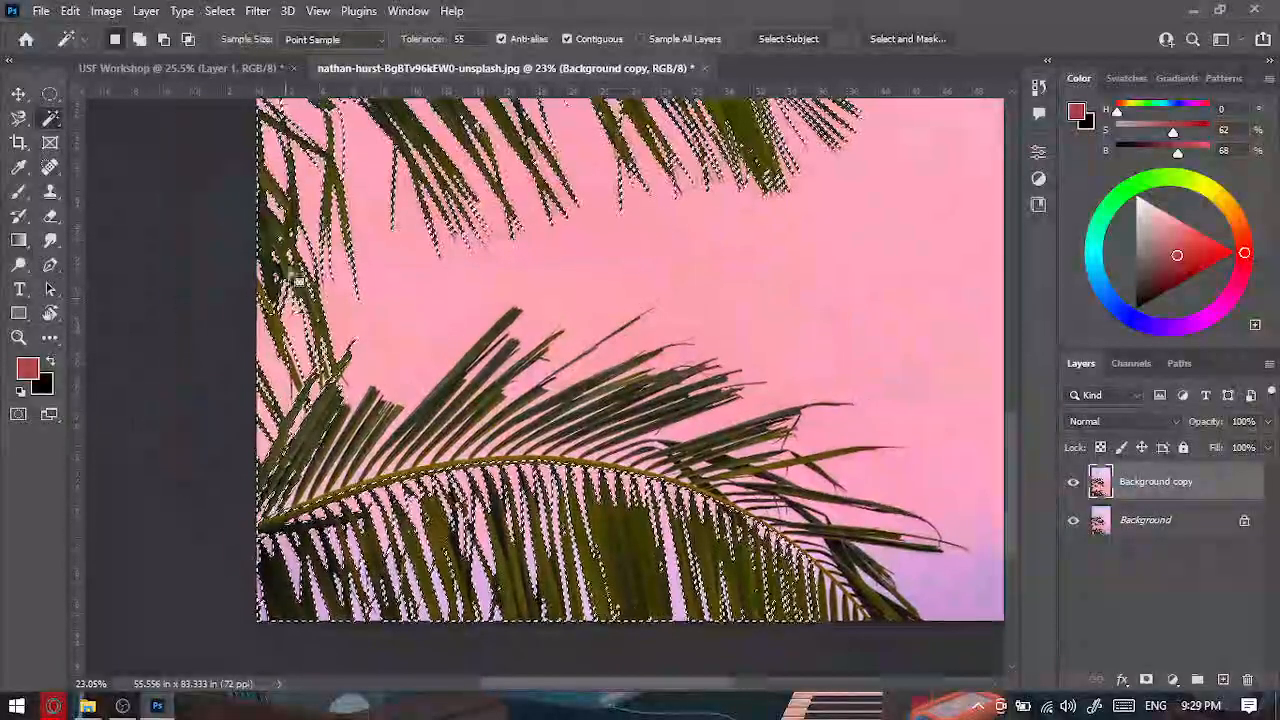
left_click_drag(297, 280, 293, 460)
scroll(640, 267, "up", 6)
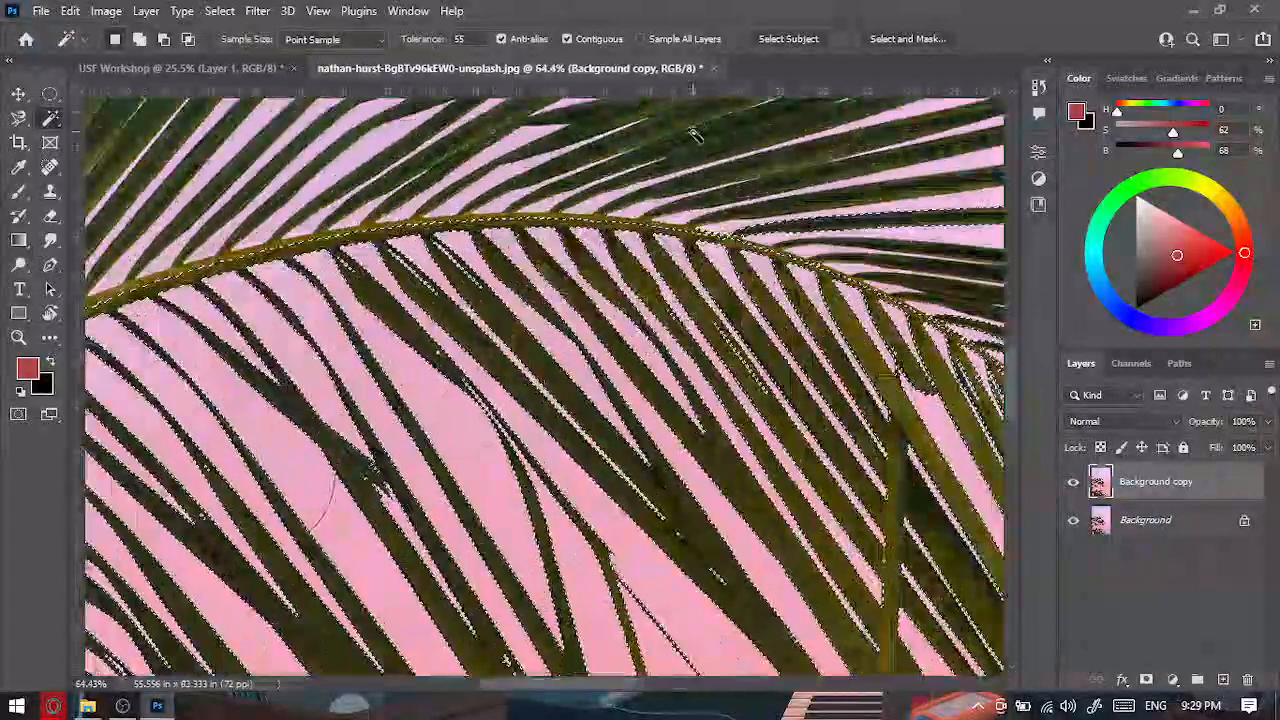
scroll(475, 212, "up", 1)
scroll(475, 212, "up", 4)
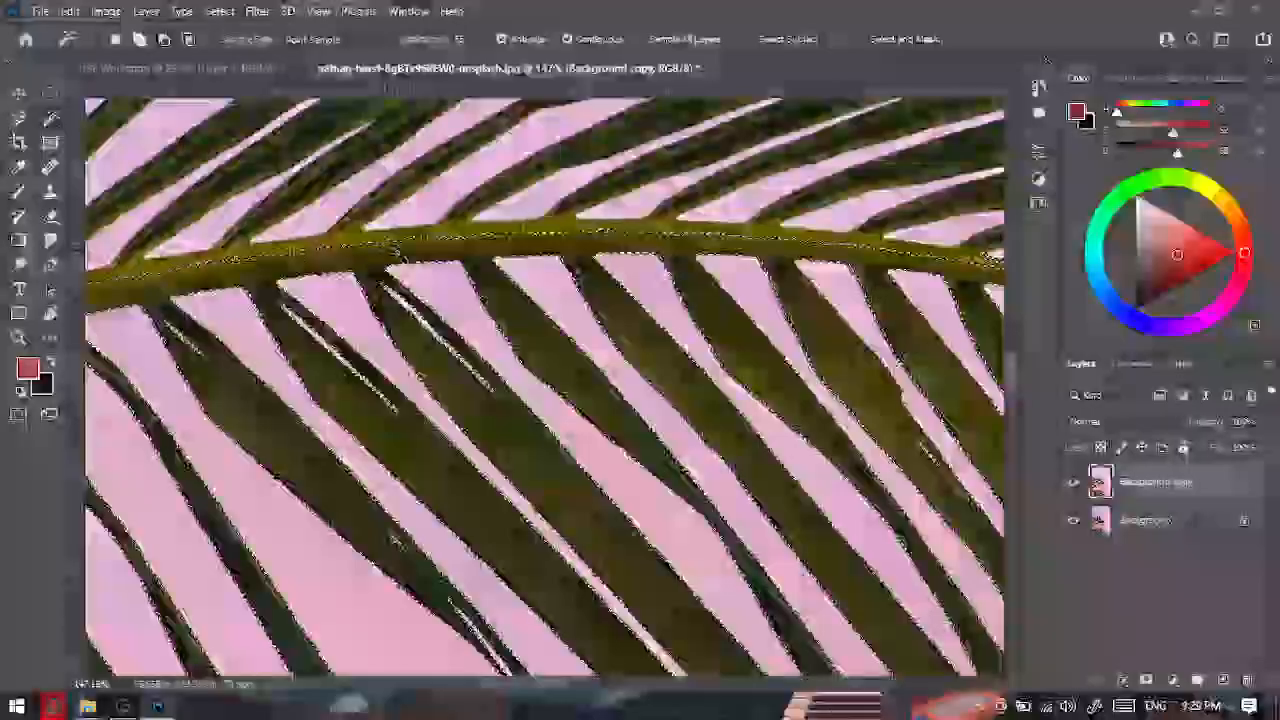
Select the dark leaflets along the top of the upper palm frond with the contiguous Magic Wand.
scroll(470, 232, "down", 10)
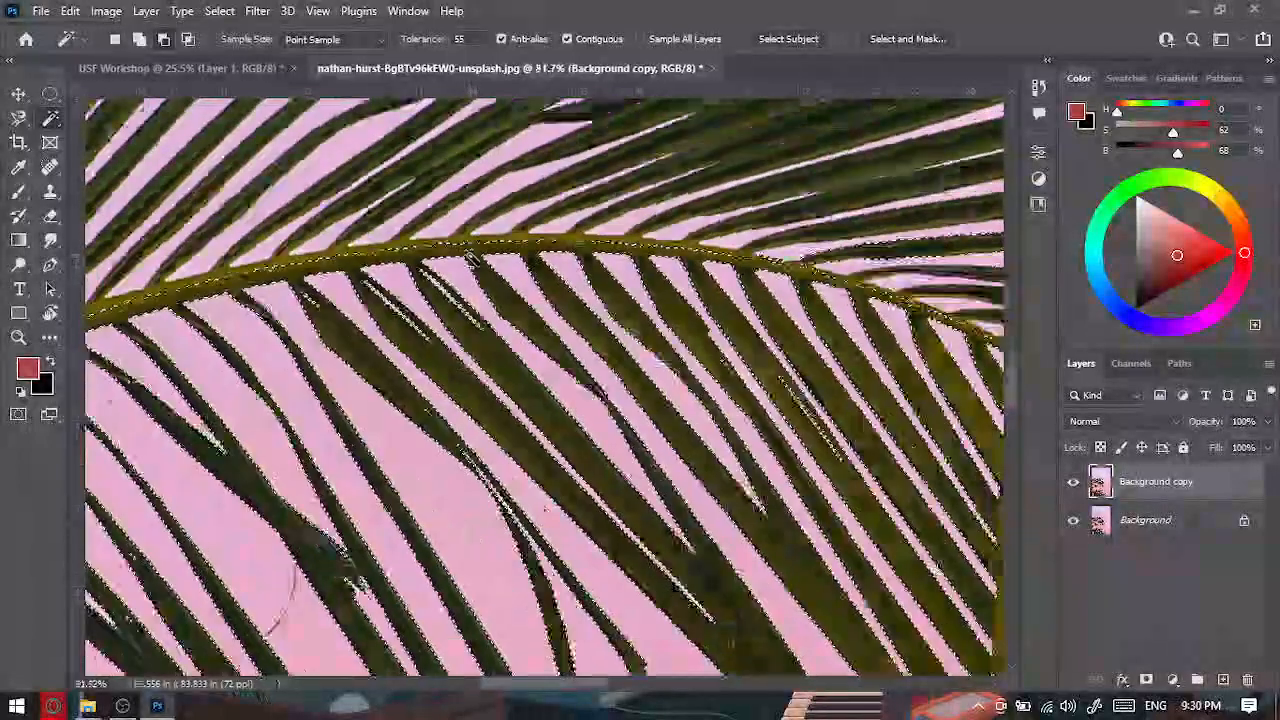
scroll(480, 262, "up", 4)
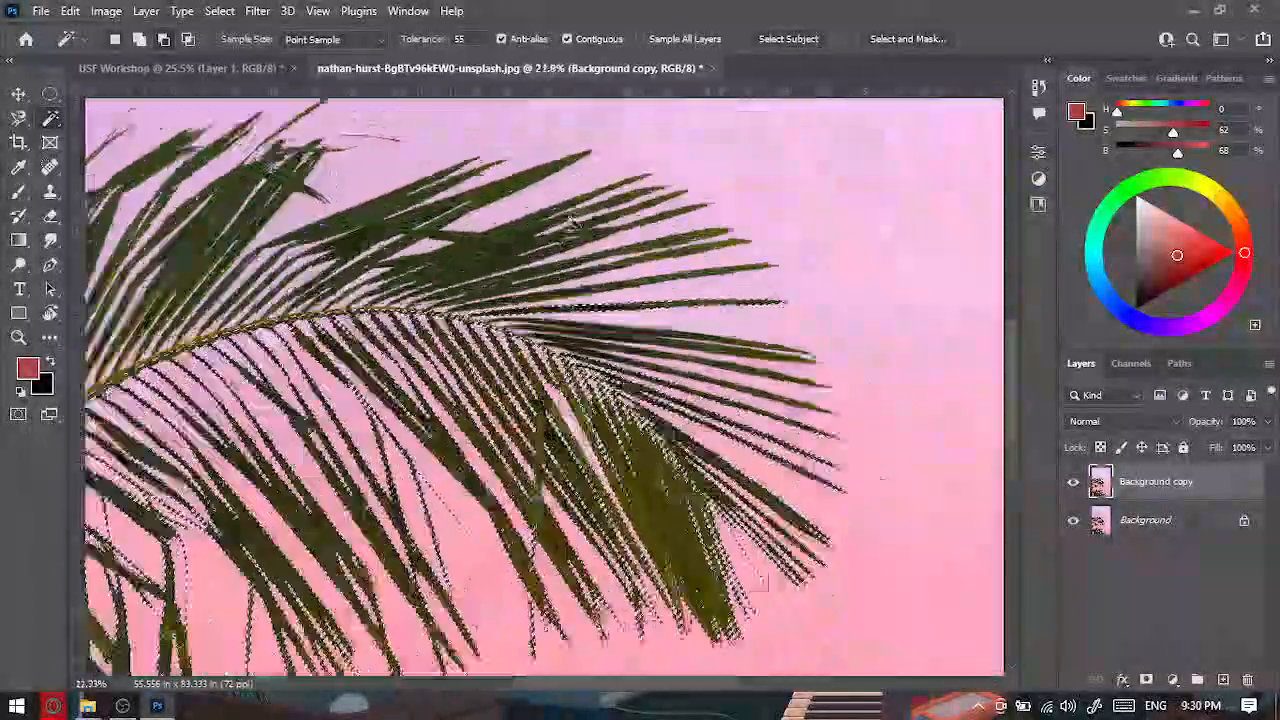
scroll(480, 262, "down", 3)
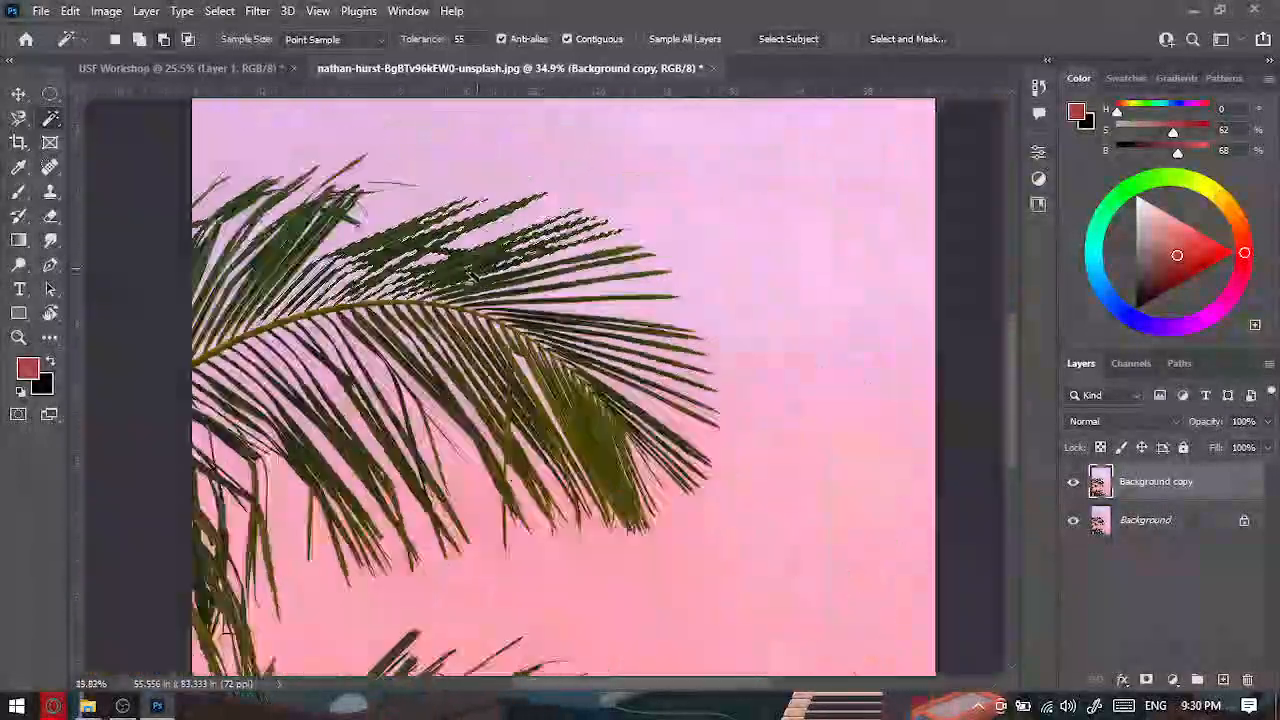
Select the green of all the palm fronds using the Magic Wand with Contiguous off, and deselect with Contiguous back on.
scroll(480, 262, "up", 4)
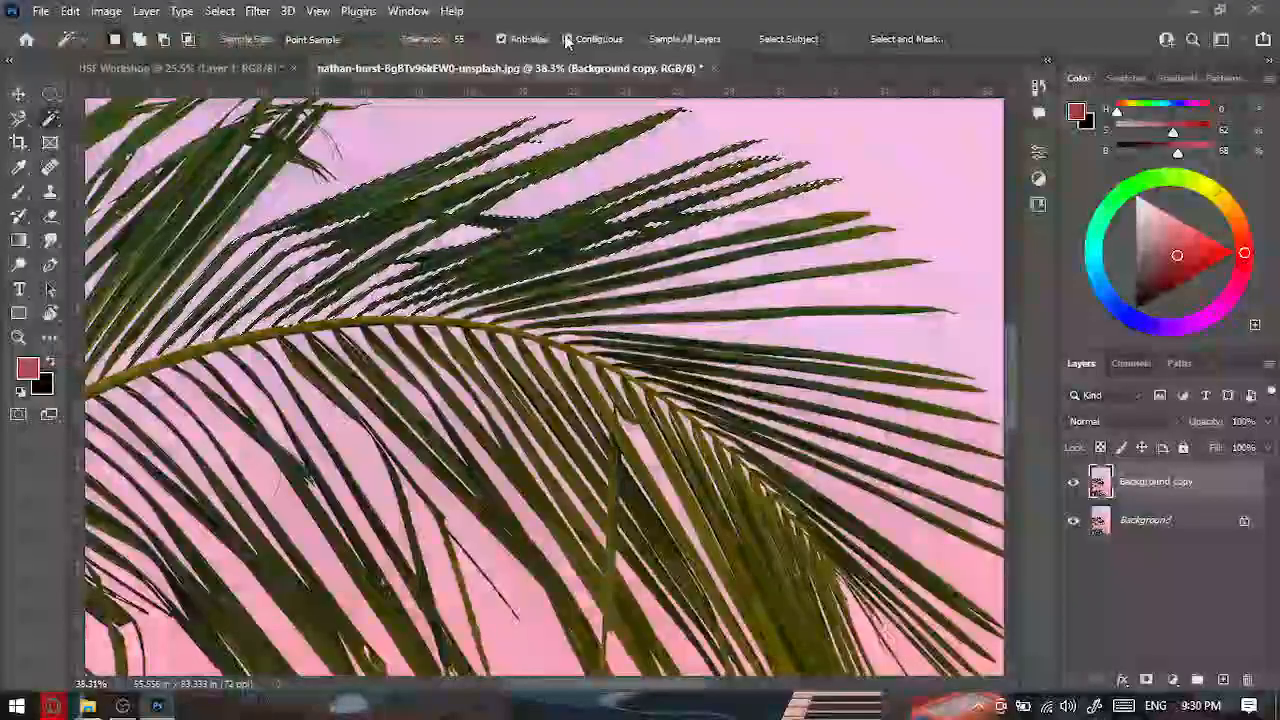
left_click(567, 38)
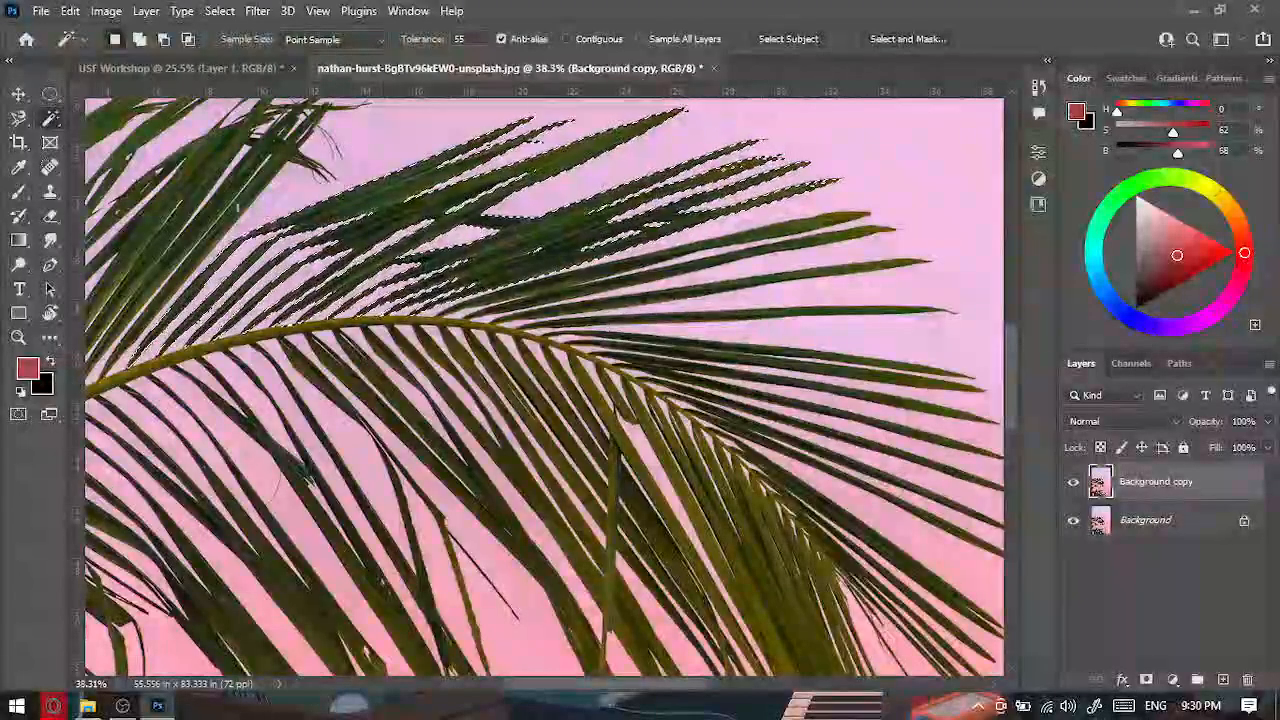
left_click(214, 180)
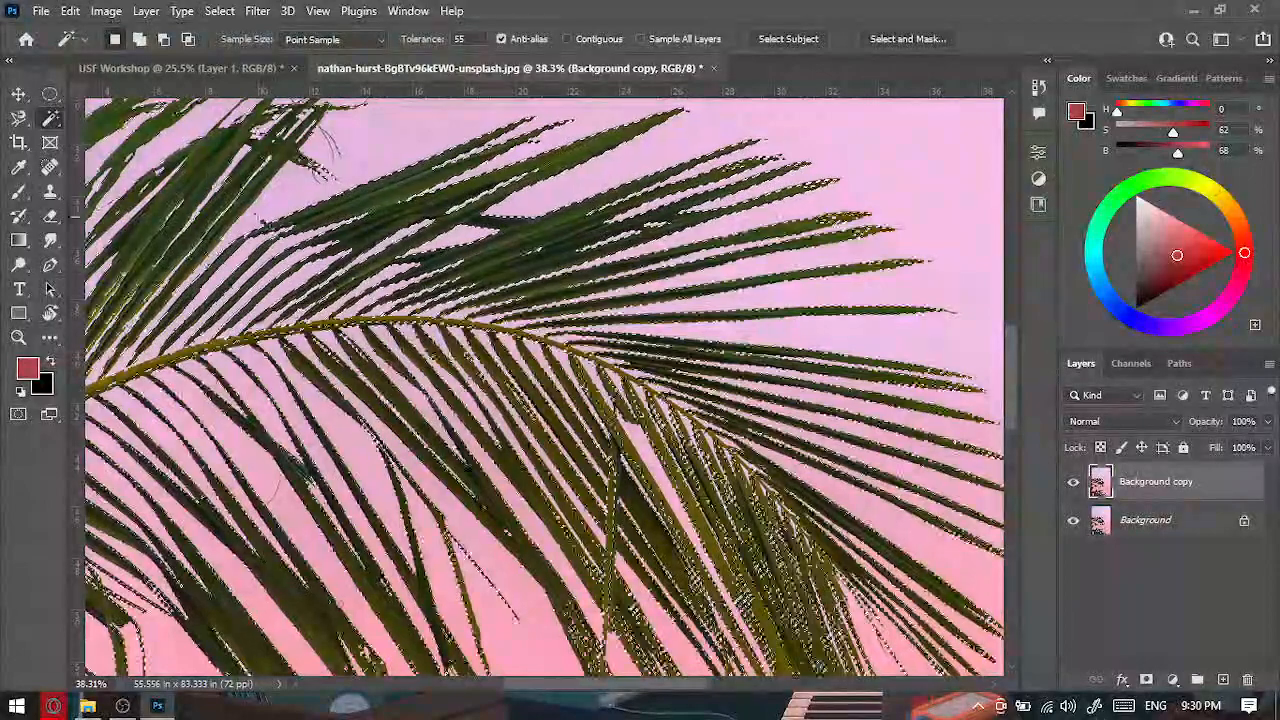
scroll(447, 403, "down", 5)
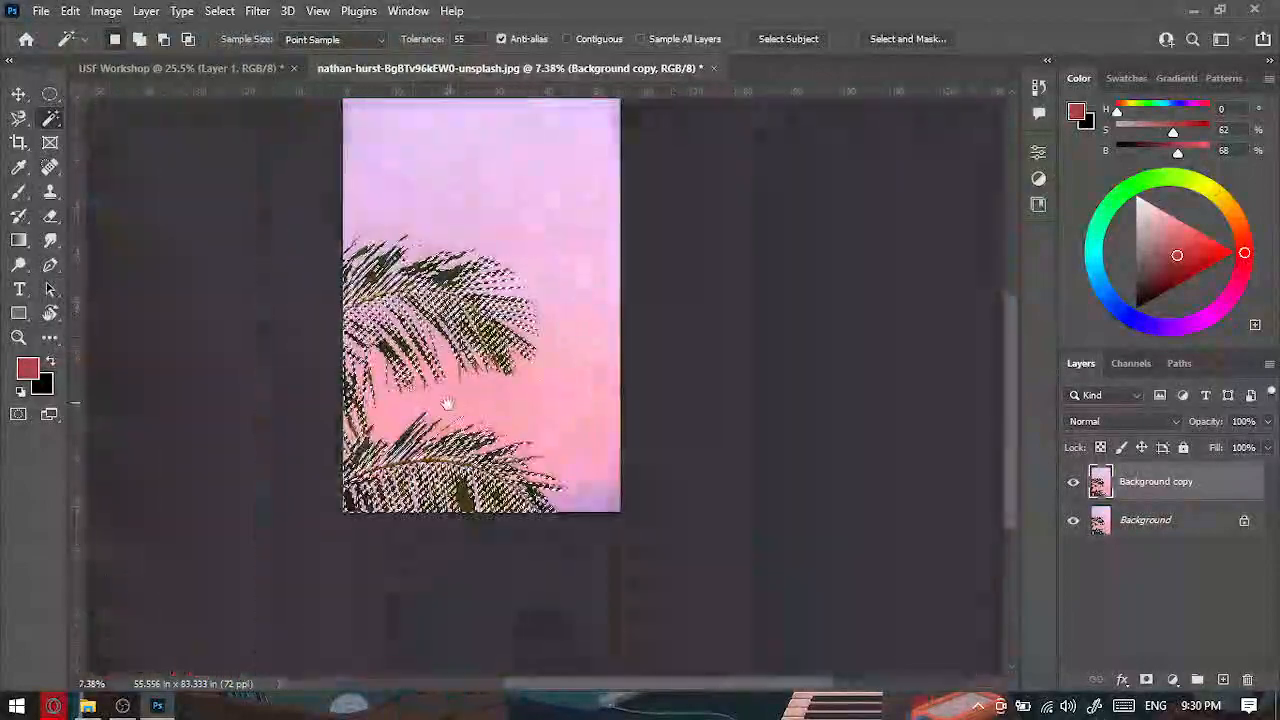
scroll(447, 403, "up", 3)
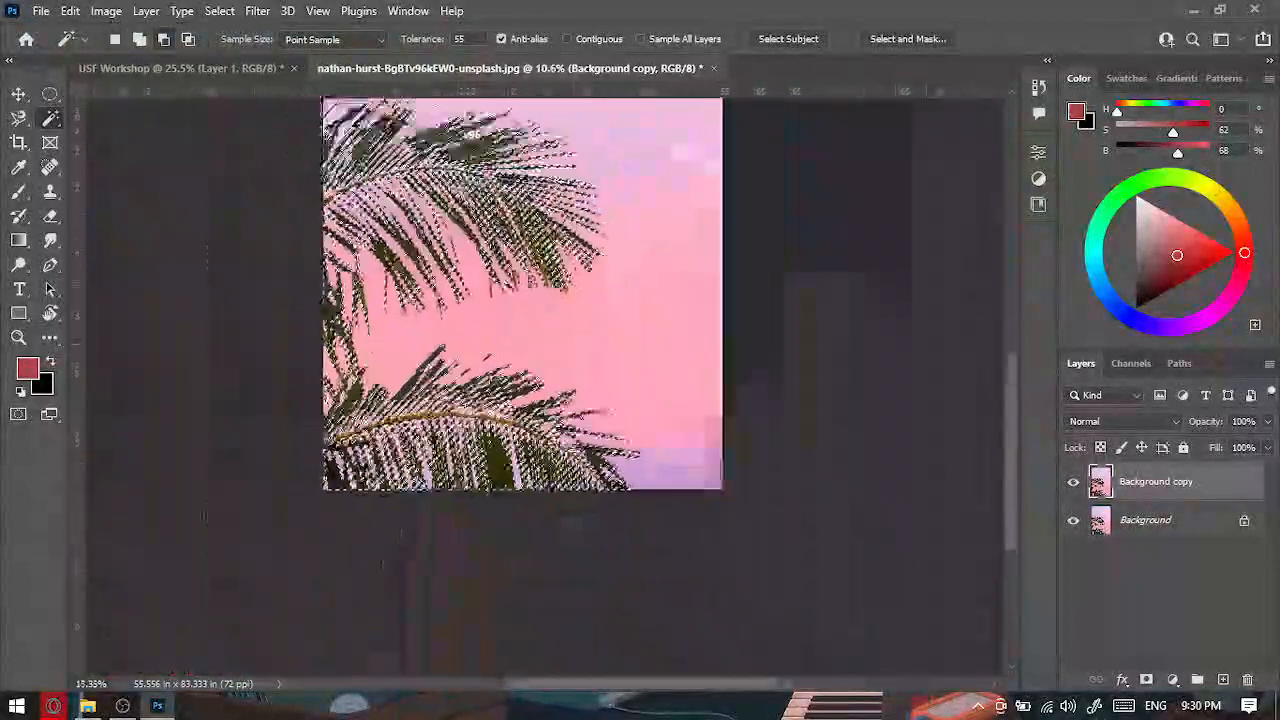
left_click_drag(497, 217, 488, 328)
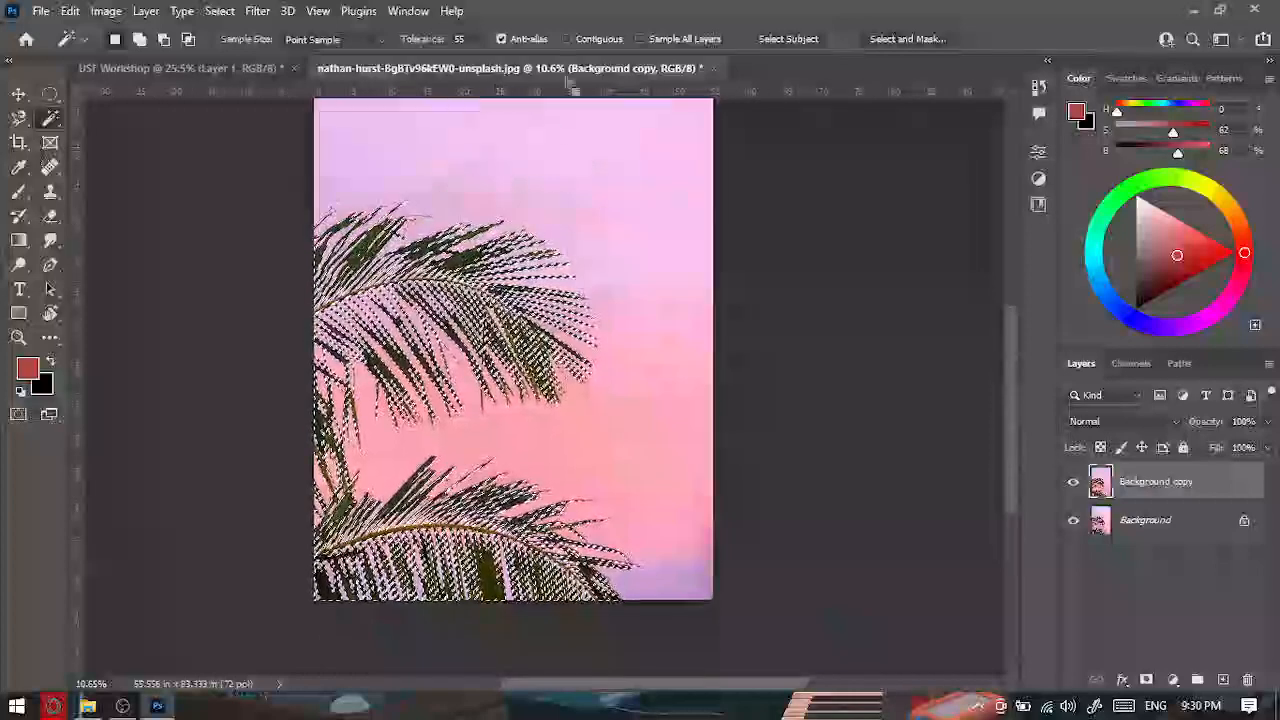
left_click(578, 39)
left_click(540, 323)
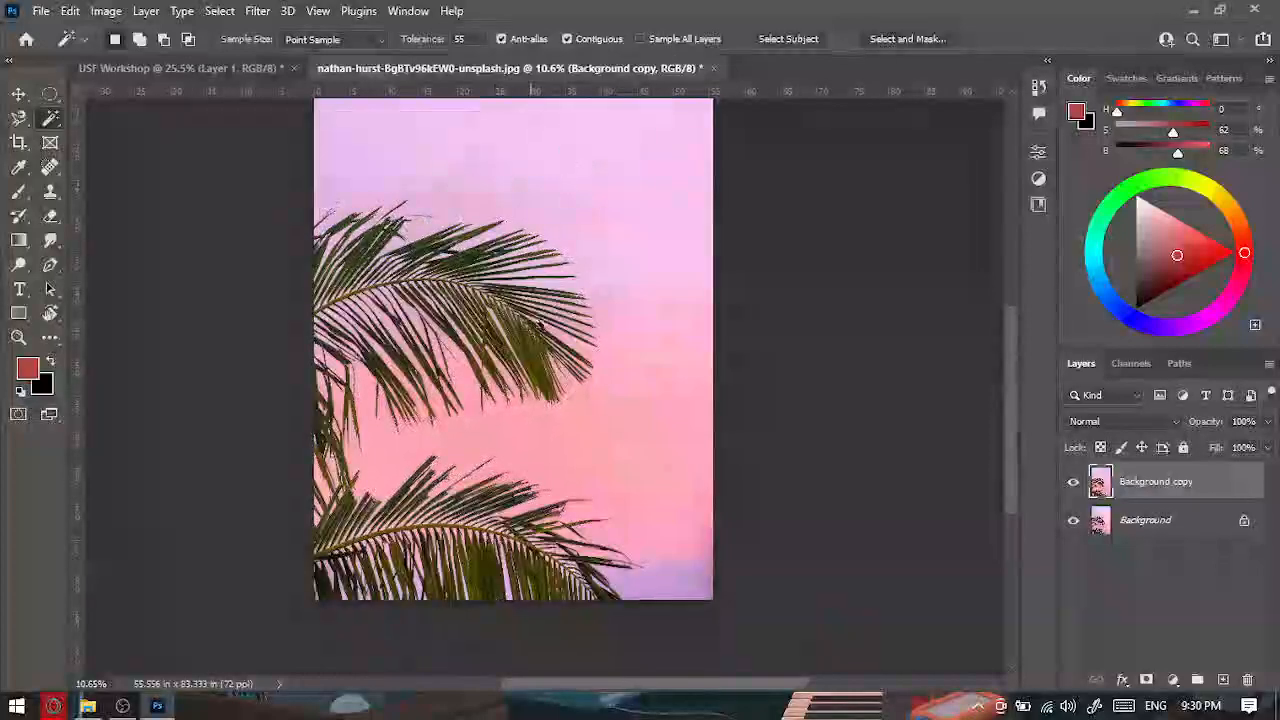
Select the whole sky on Background copy with the Quick Selection Tool at brush size 1518, and deselect it.
right_click(50, 118)
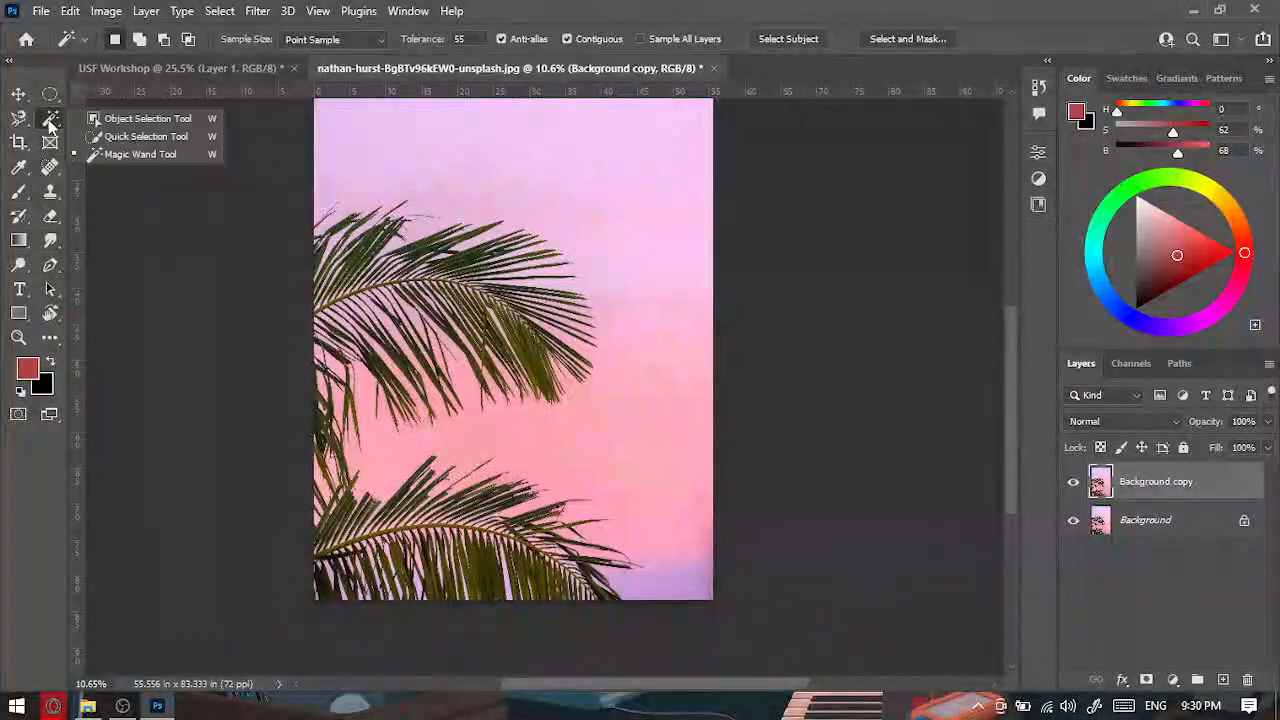
left_click(143, 137)
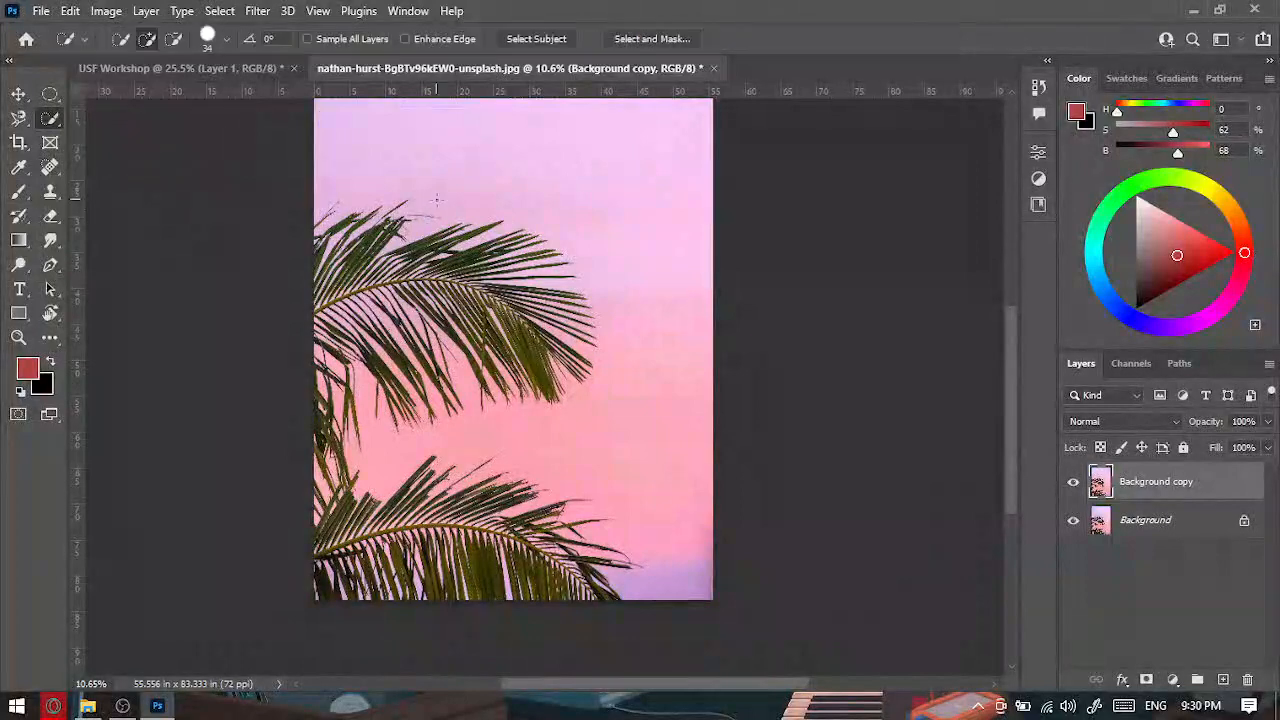
left_click_drag(436, 199, 423, 229)
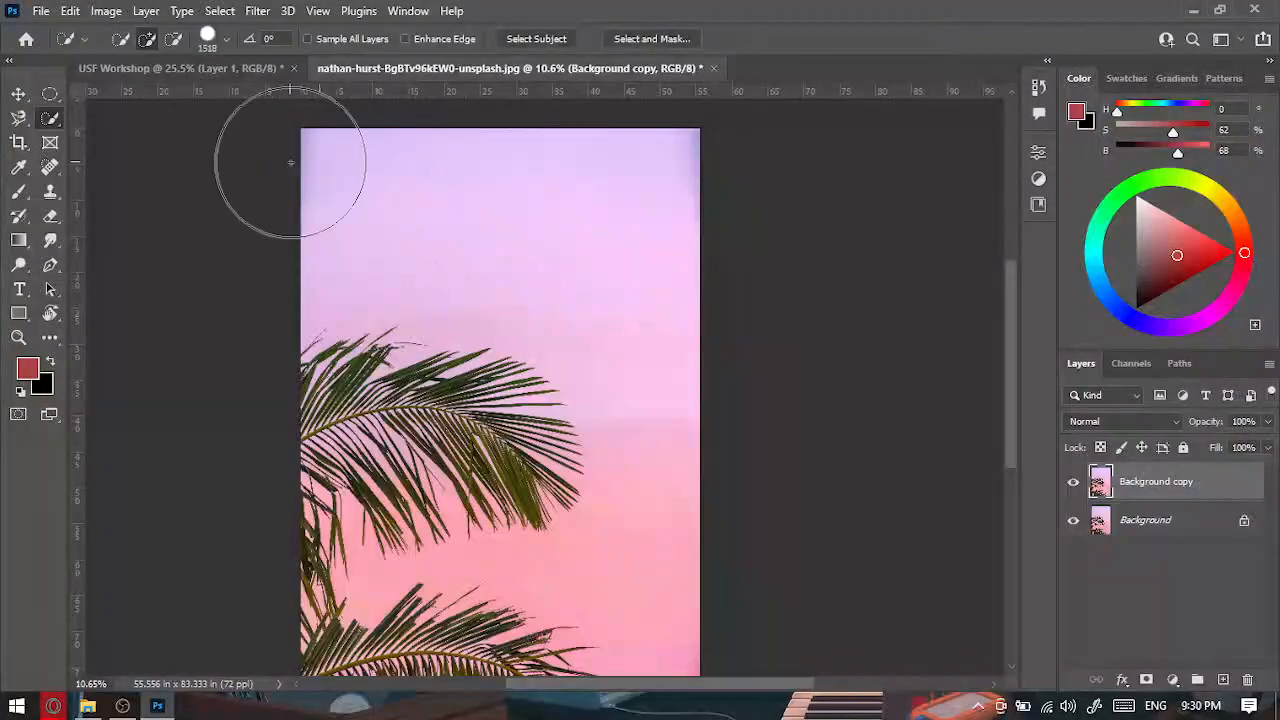
mouse_move(286, 160)
left_mouse_down()
mouse_move(484, 156)
mouse_move(540, 340)
mouse_move(651, 475)
mouse_move(654, 614)
mouse_move(593, 403)
left_mouse_up()
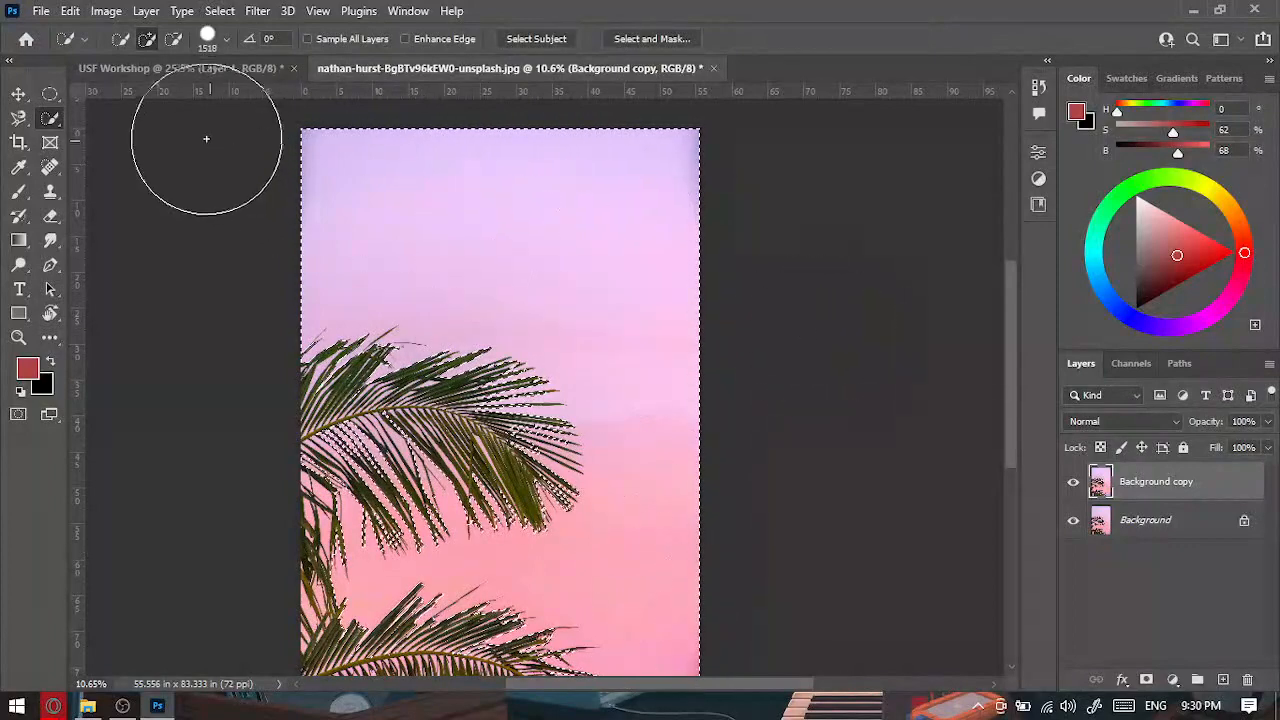
key("ctrl+d")
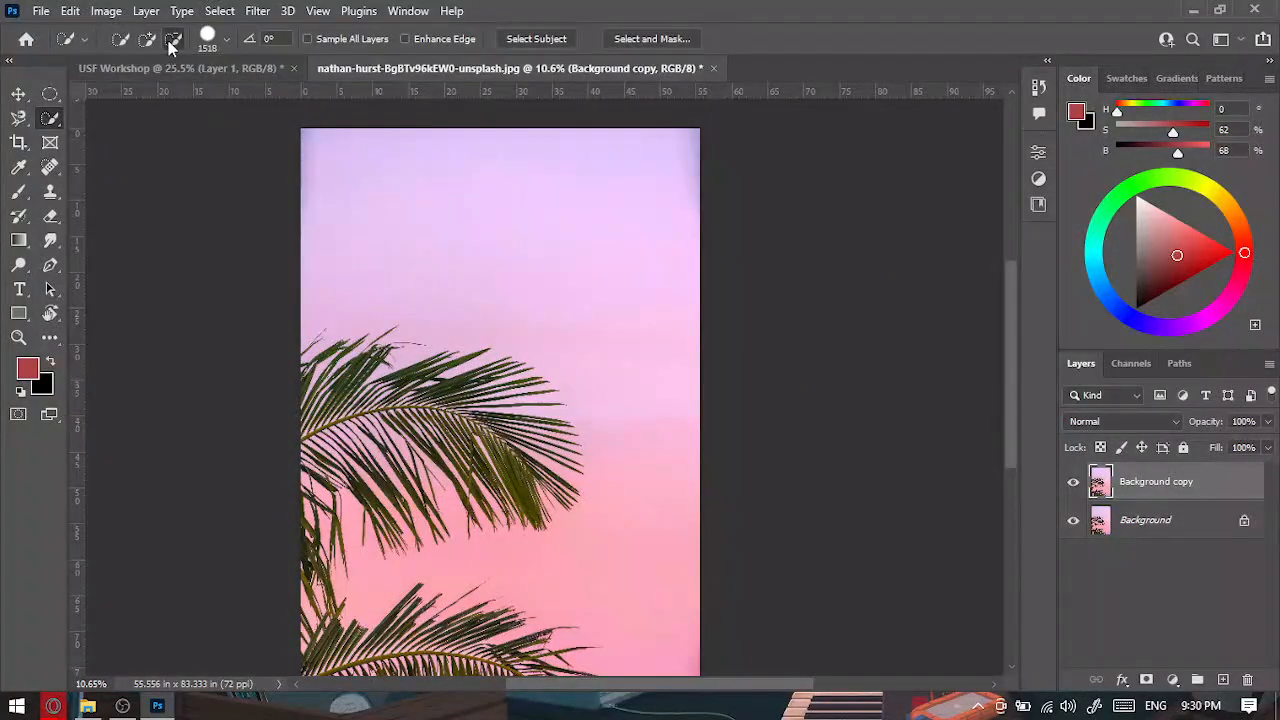
Reselect the sky with Quick Selection in add mode at brush size 1330, and subtract the sky above the upper frond.
left_click(146, 39)
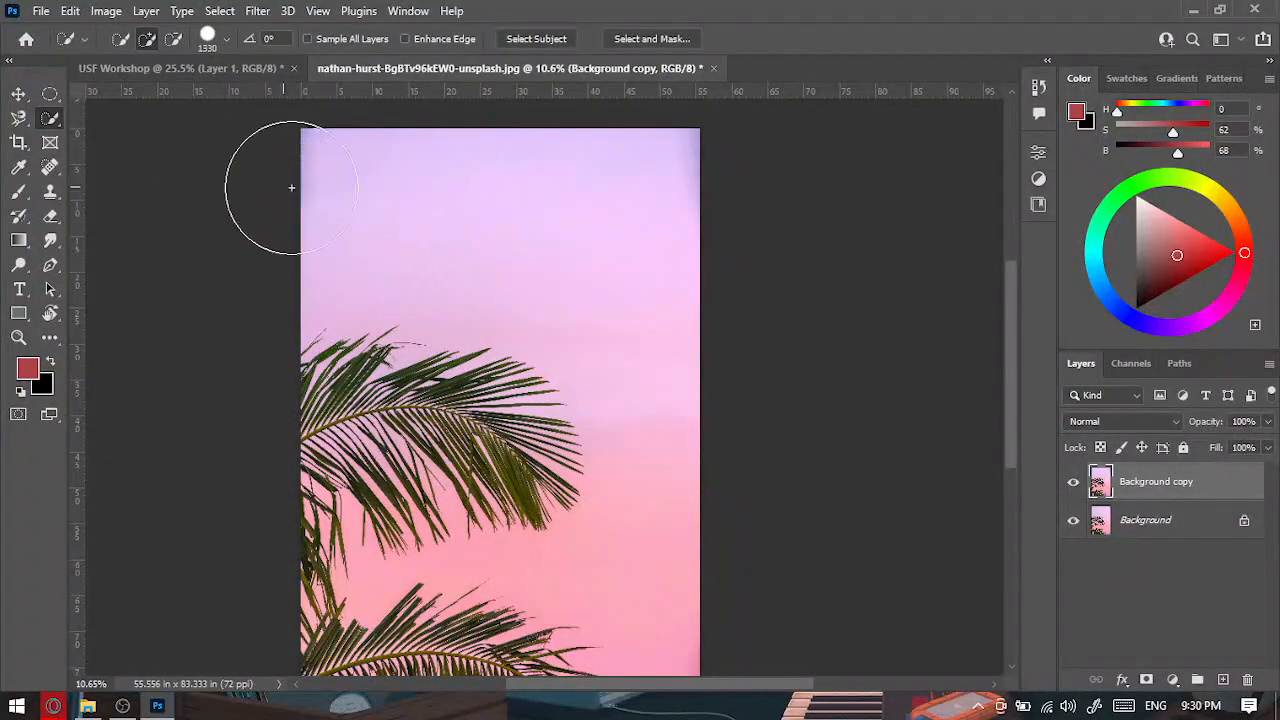
mouse_move(300, 175)
left_mouse_down()
mouse_move(505, 187)
mouse_move(616, 243)
mouse_move(646, 335)
mouse_move(648, 601)
left_mouse_up()
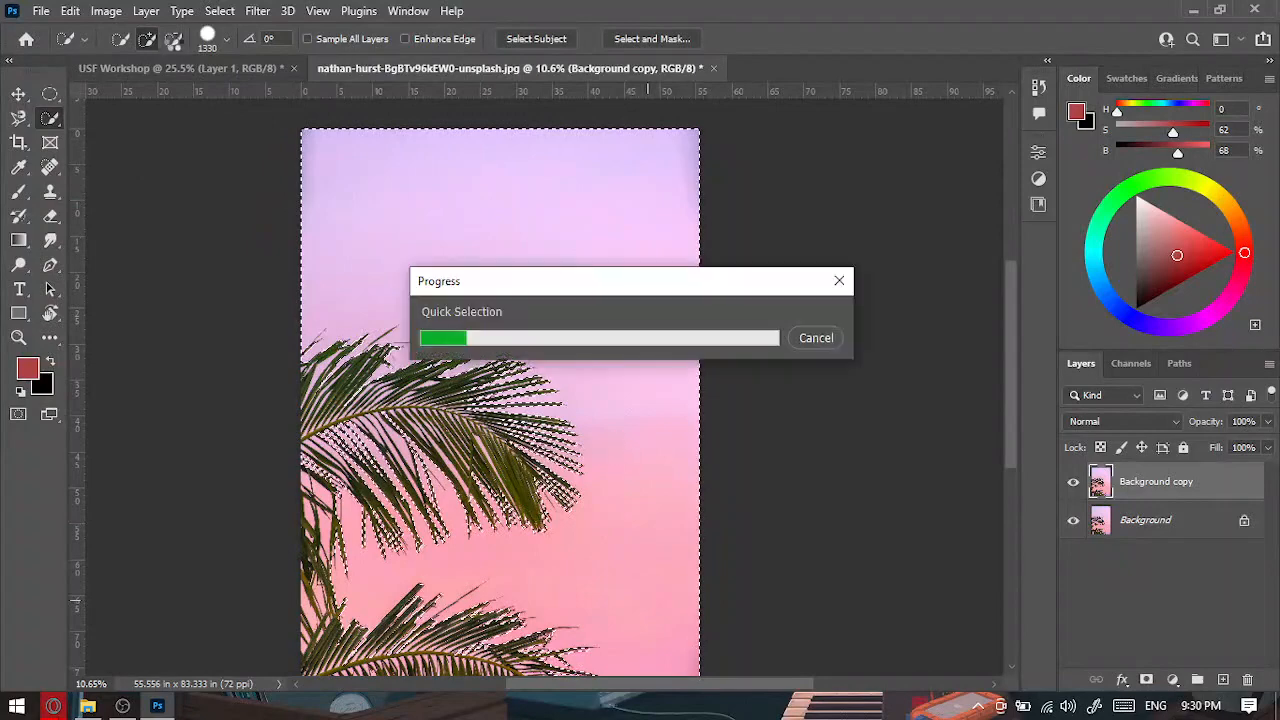
left_click(172, 39)
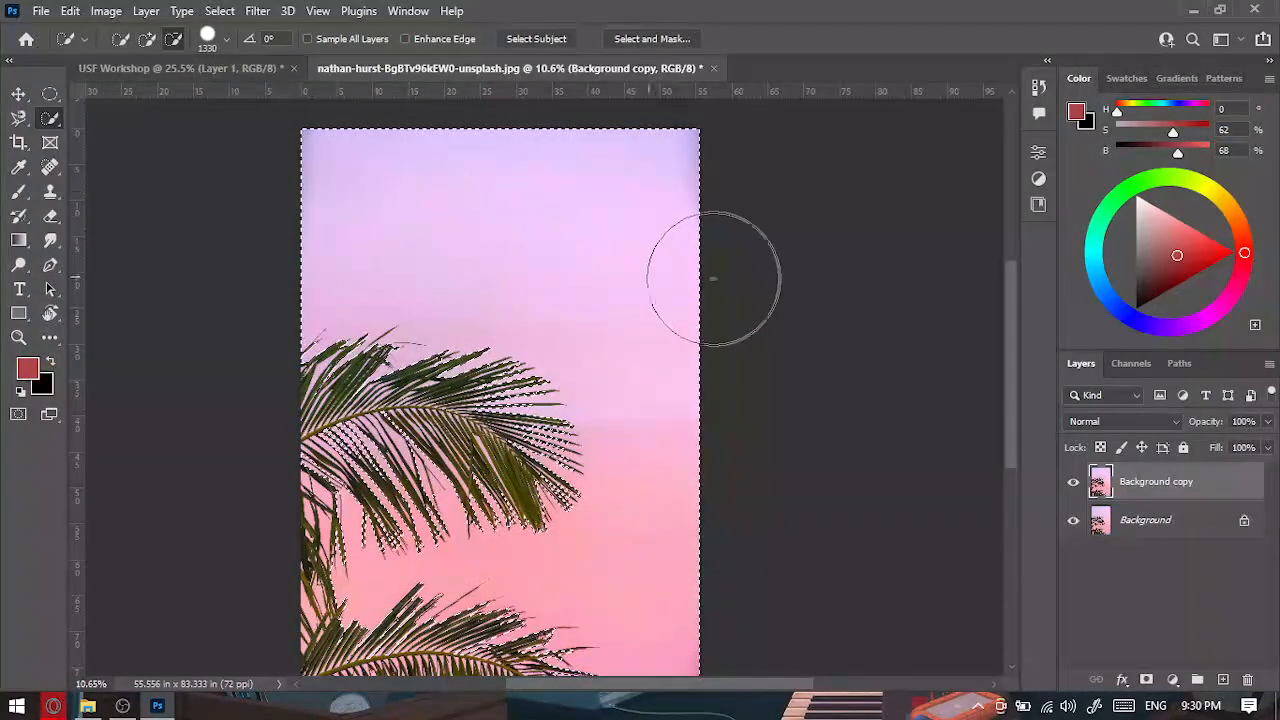
mouse_move(709, 277)
left_mouse_down()
mouse_move(720, 249)
mouse_move(650, 160)
mouse_move(420, 205)
mouse_move(314, 200)
left_mouse_up()
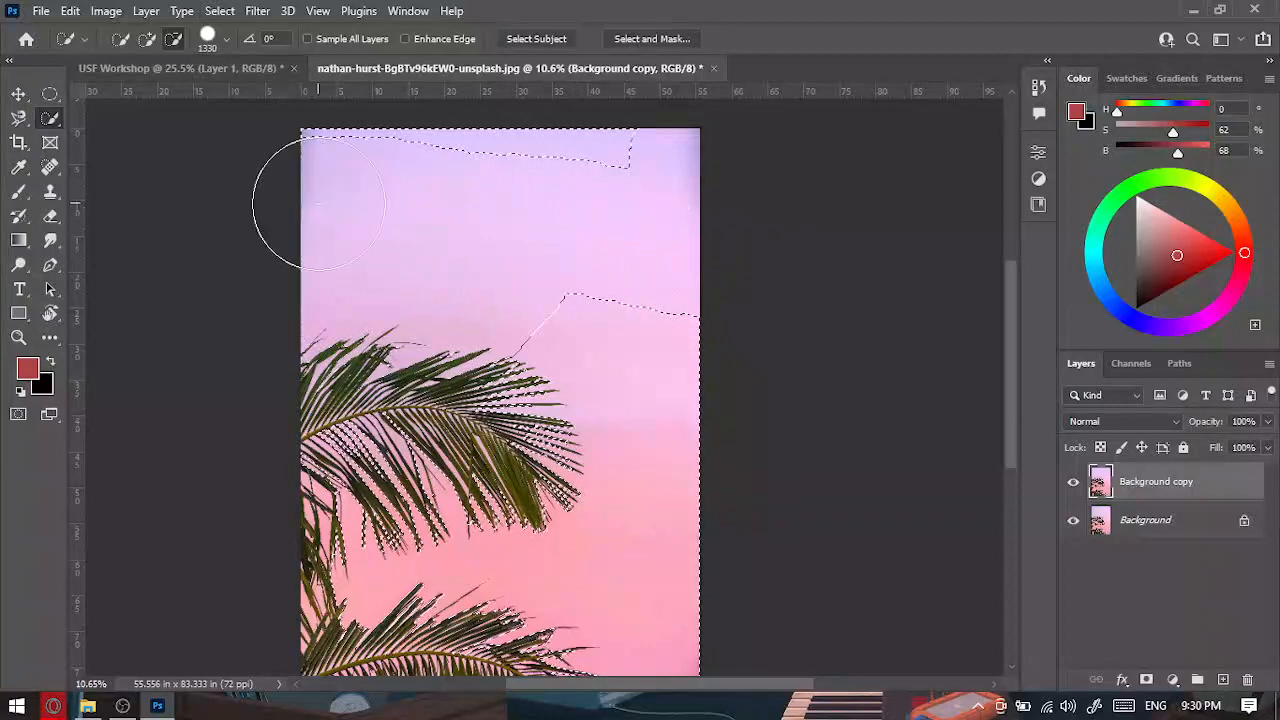
left_click_drag(384, 153, 691, 163)
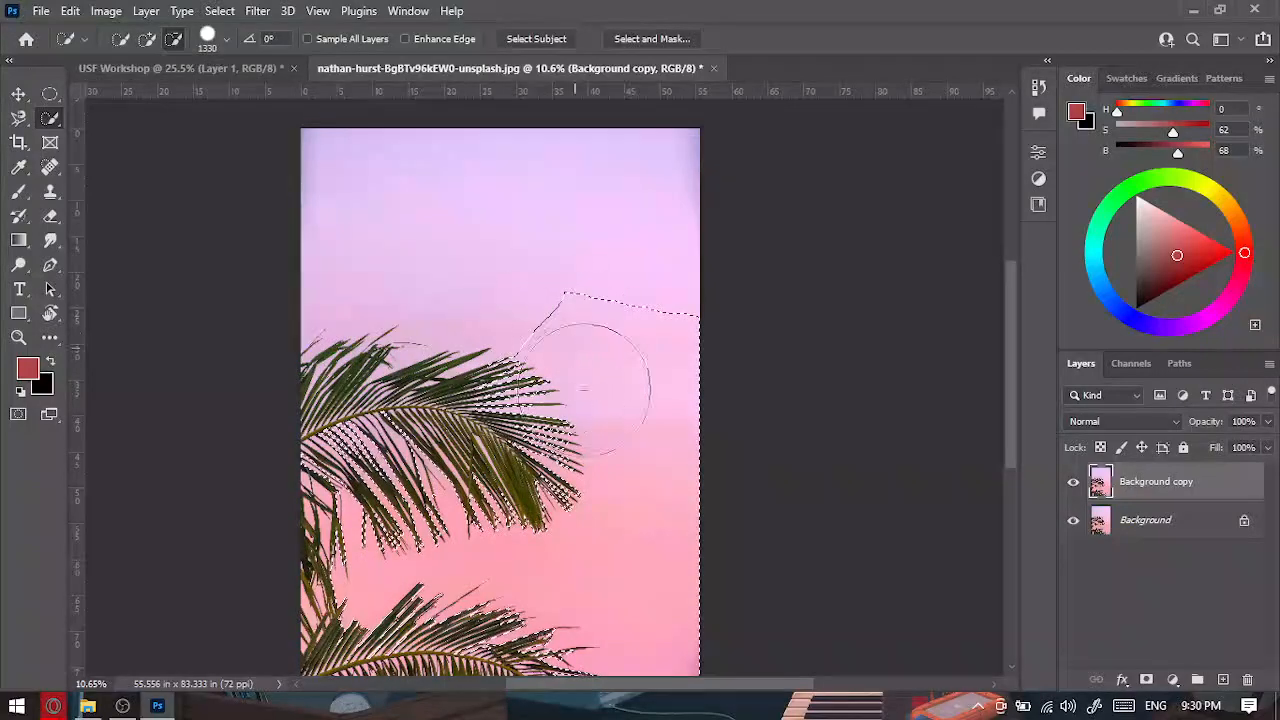
Clear the sky selection and select both palm fronds with the Object Selection Tool, using a rectangle about 41.2 by 62.7 in.
right_click(53, 120)
left_click(155, 120)
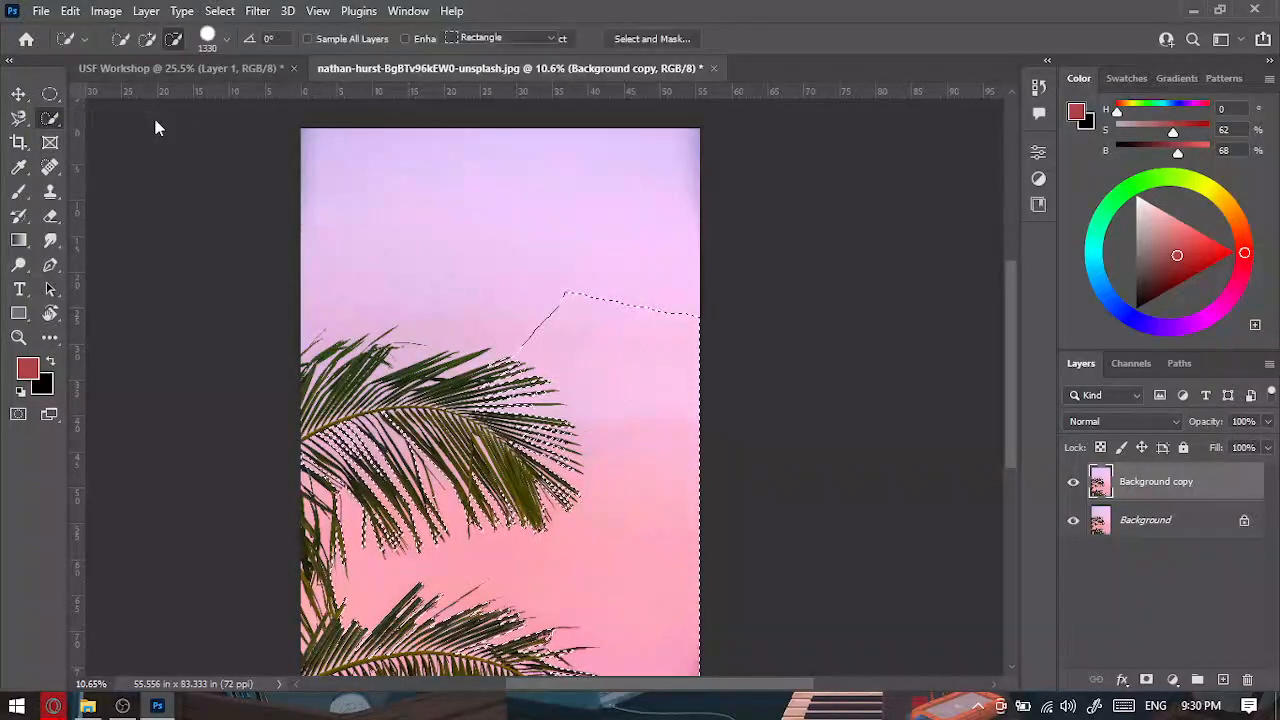
left_click_drag(406, 251, 452, 283)
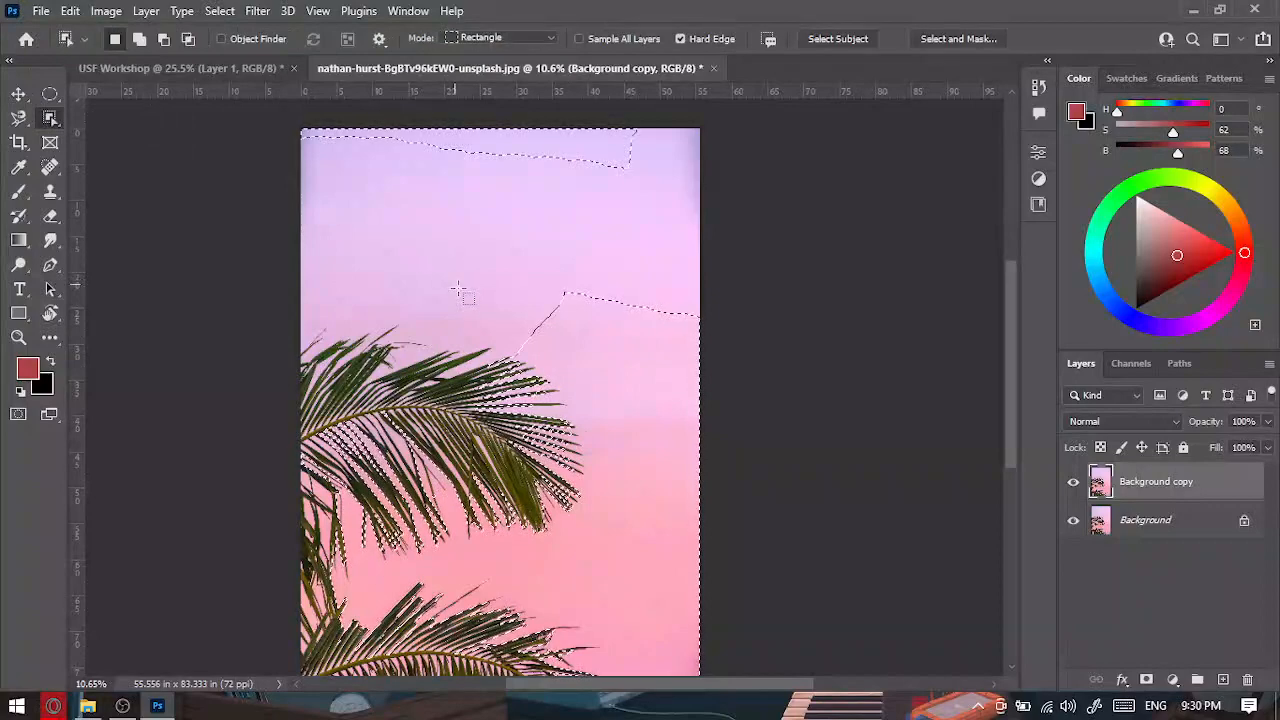
scroll(510, 260, "down", 2)
key("ctrl+d")
scroll(600, 212, "down", 2)
left_click_drag(595, 203, 365, 460)
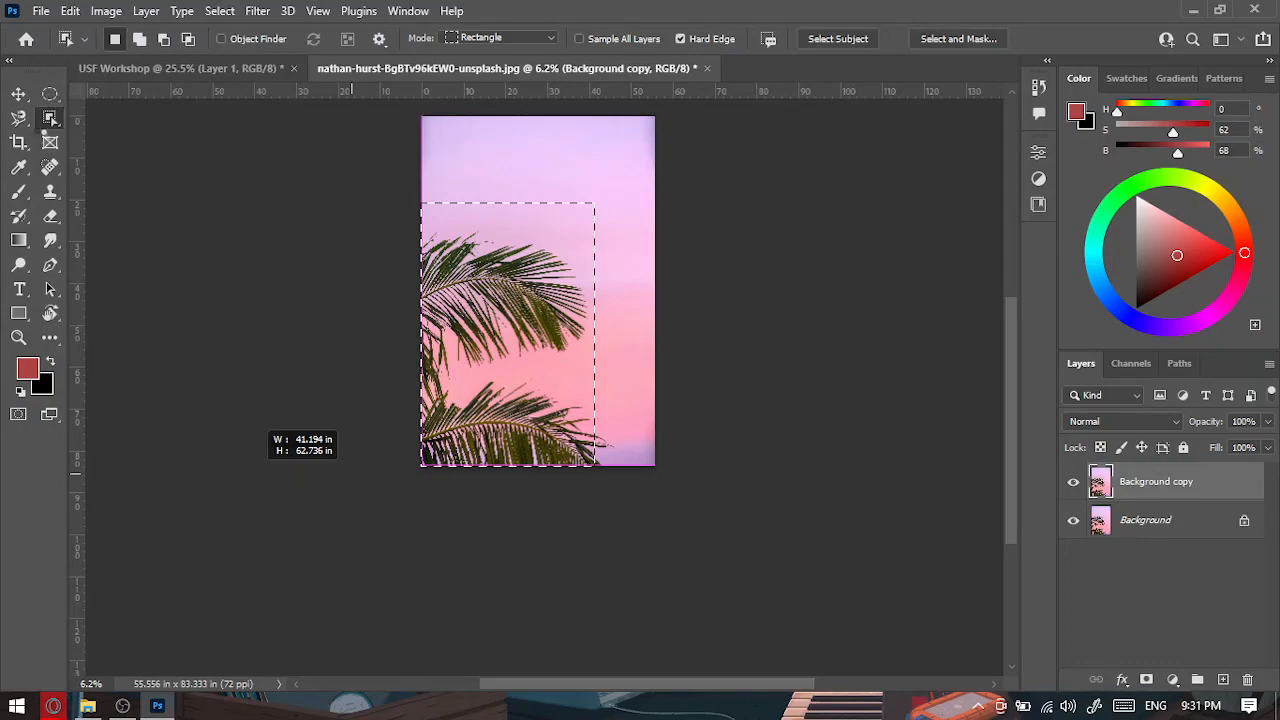
left_click_drag(595, 465, 595, 465)
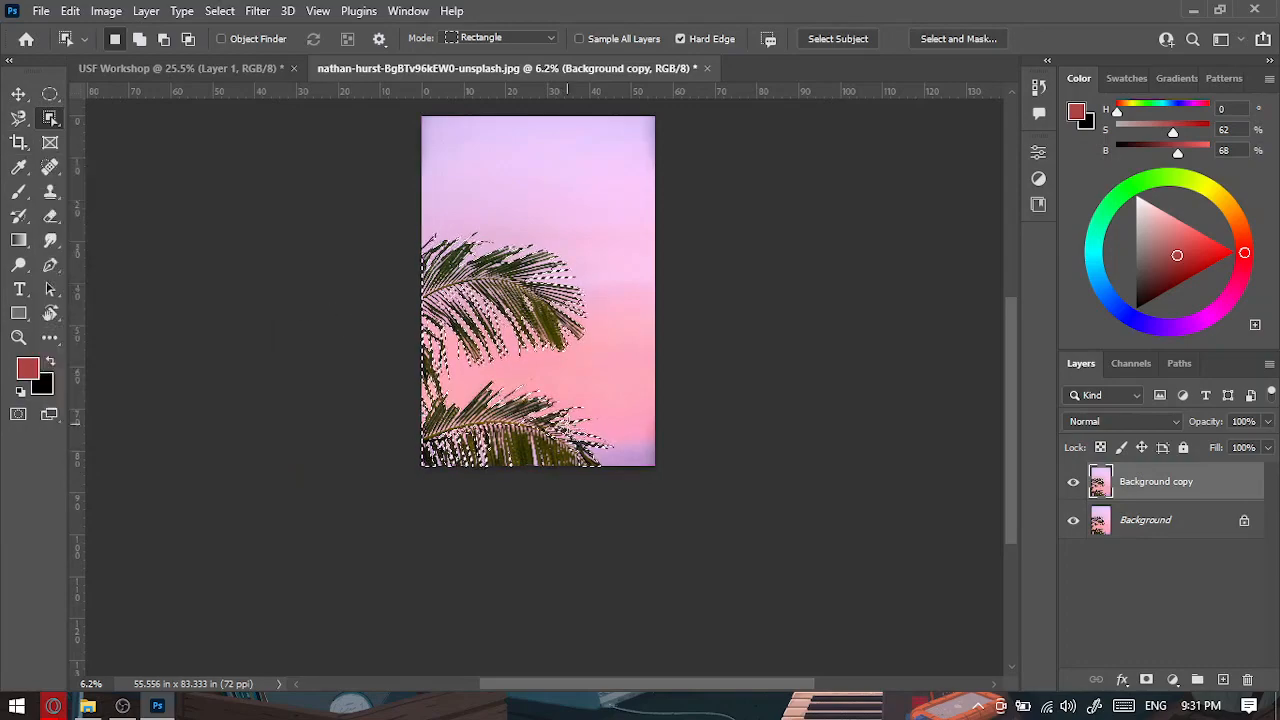
Inspect the selection outline along the upper and lower palm fronds, and deselect.
scroll(490, 380, "up", 4)
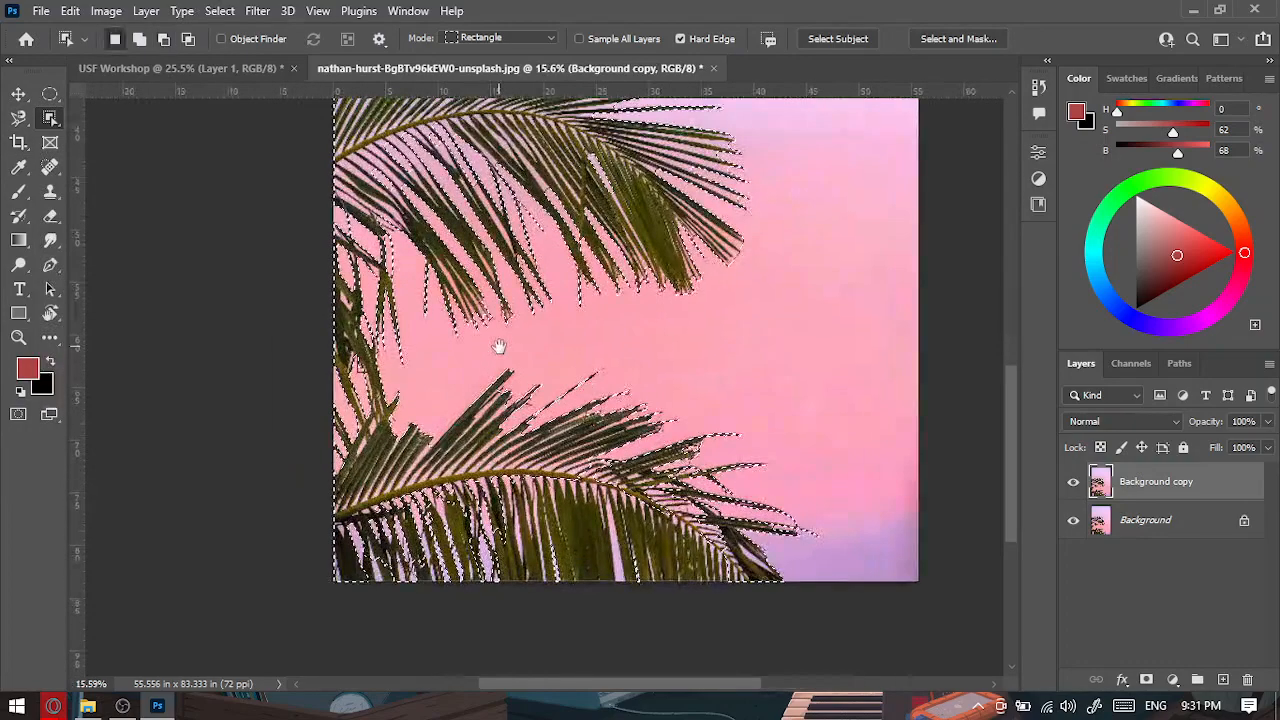
left_click_drag(499, 346, 424, 490)
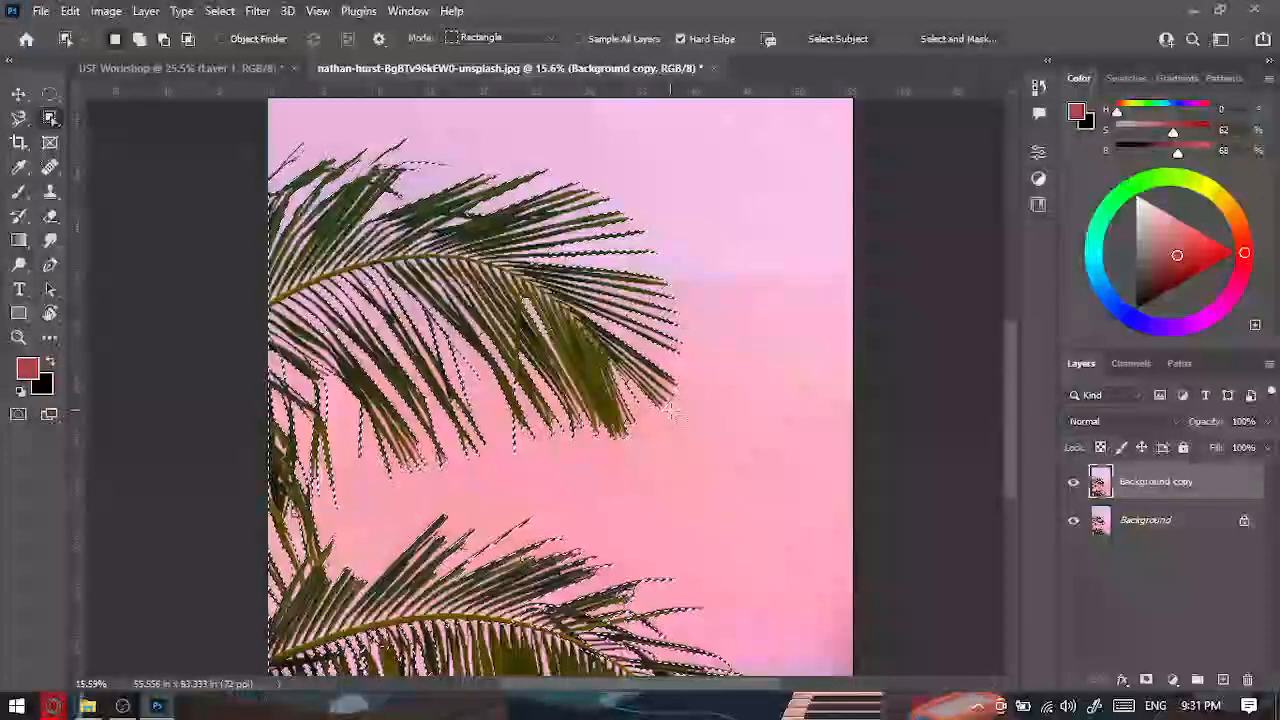
key("ctrl+d")
scroll(603, 403, "down", 3)
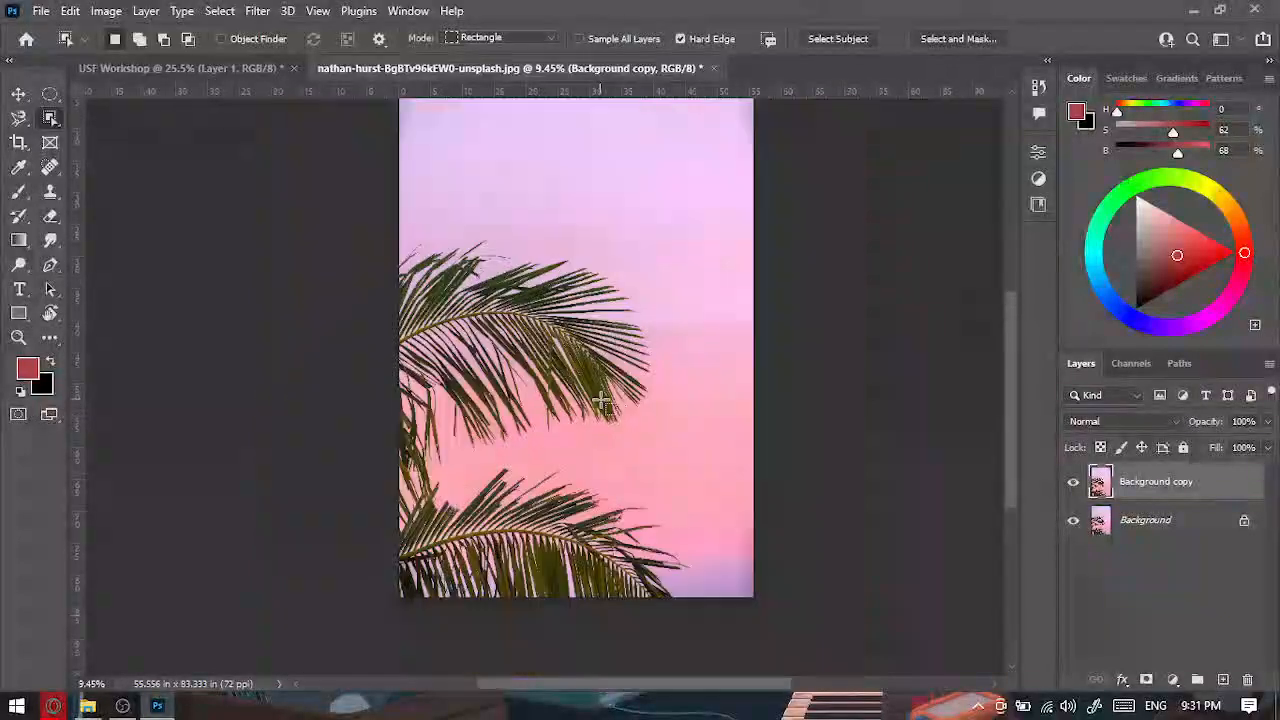
scroll(603, 403, "down", 3)
scroll(570, 325, "up", 3)
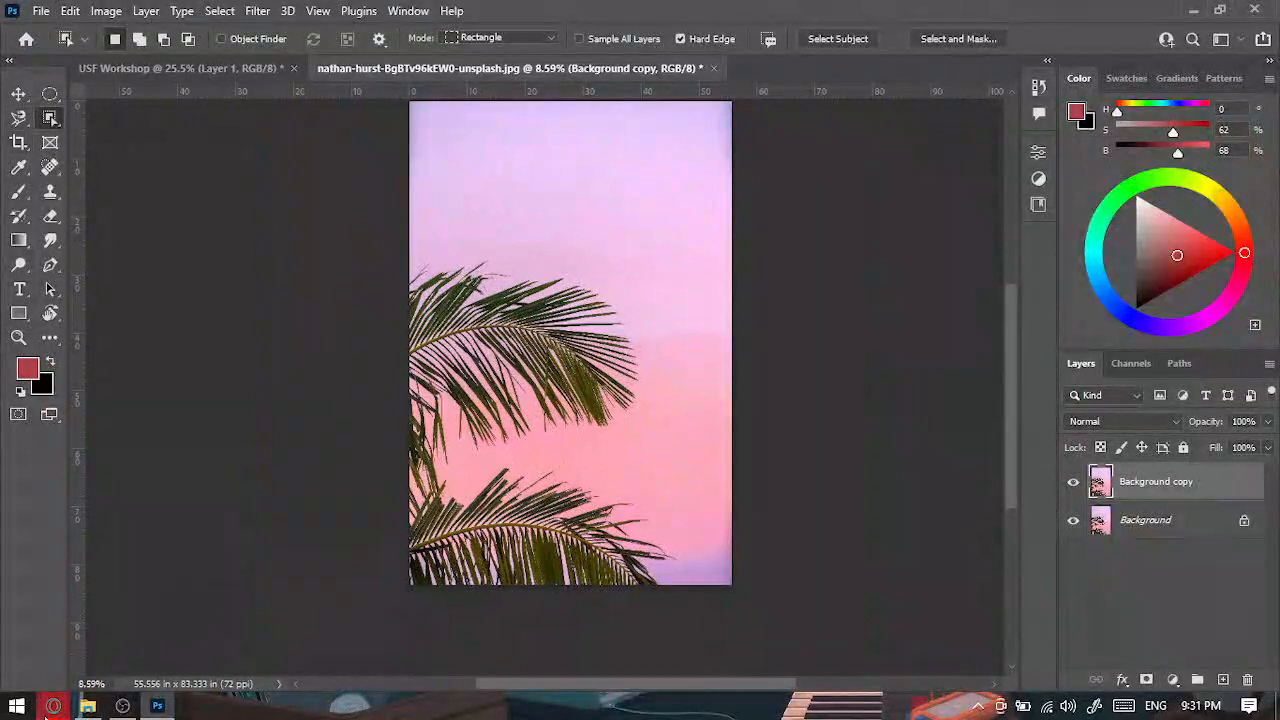
Switch to the Google Meet call in Opera and read back through the participants' in-call messages.
mouse_move(51, 710)
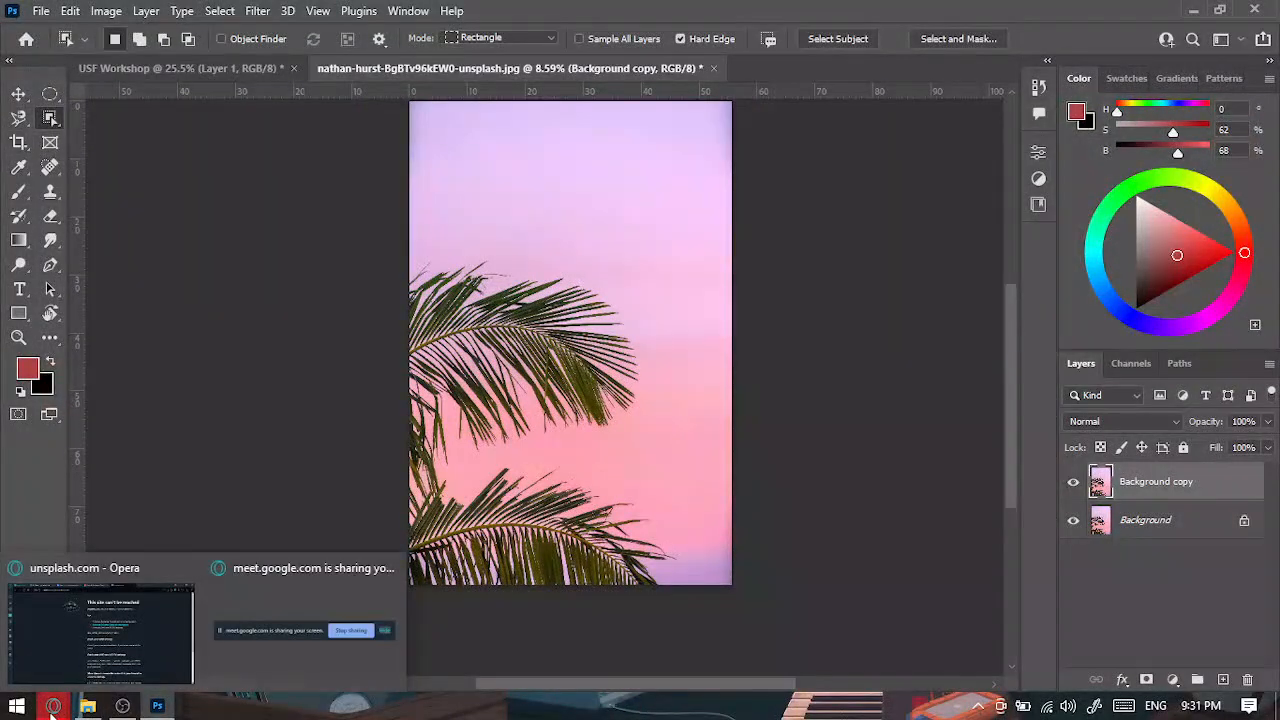
left_click(70, 670)
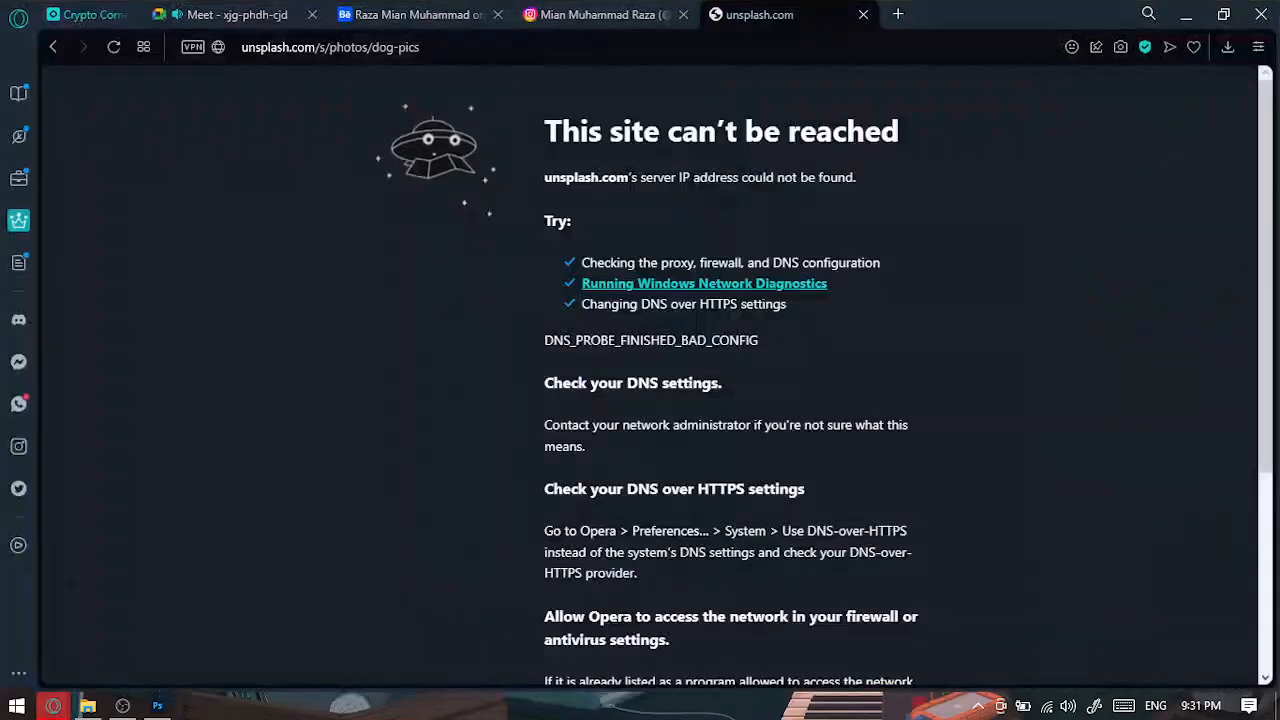
left_click(245, 14)
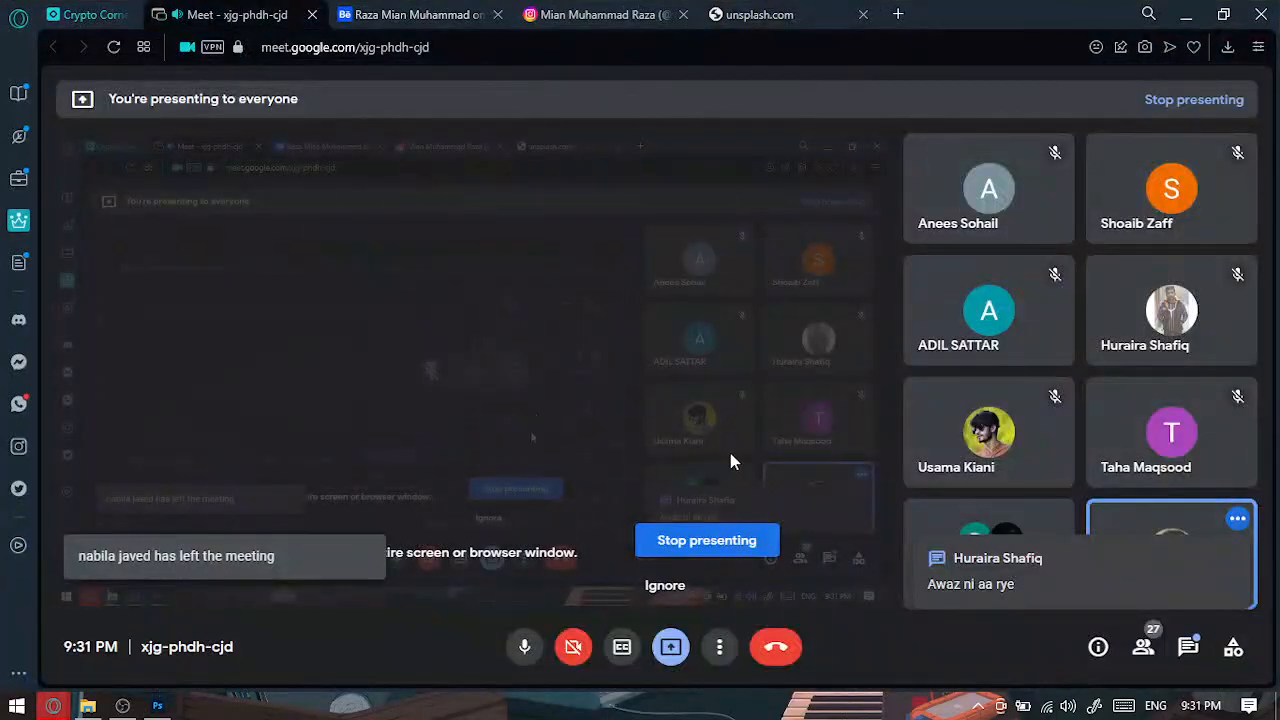
left_click(1187, 648)
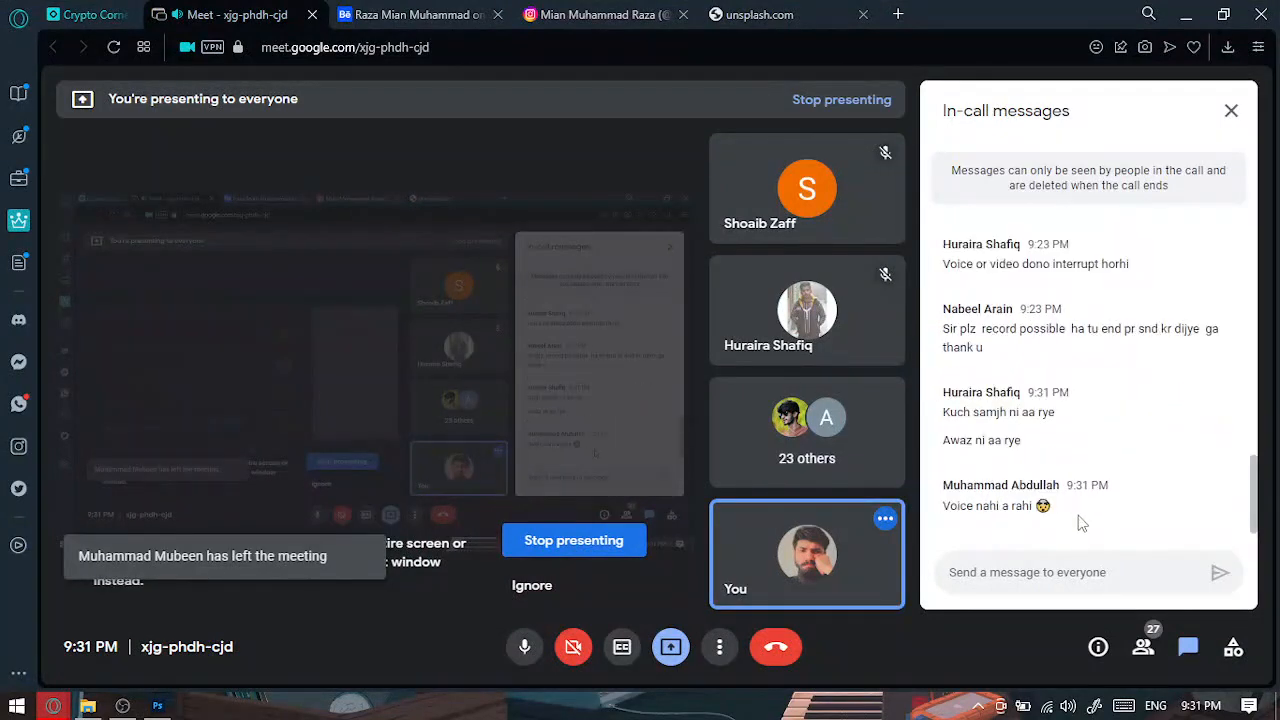
scroll(1080, 523, "up", 1)
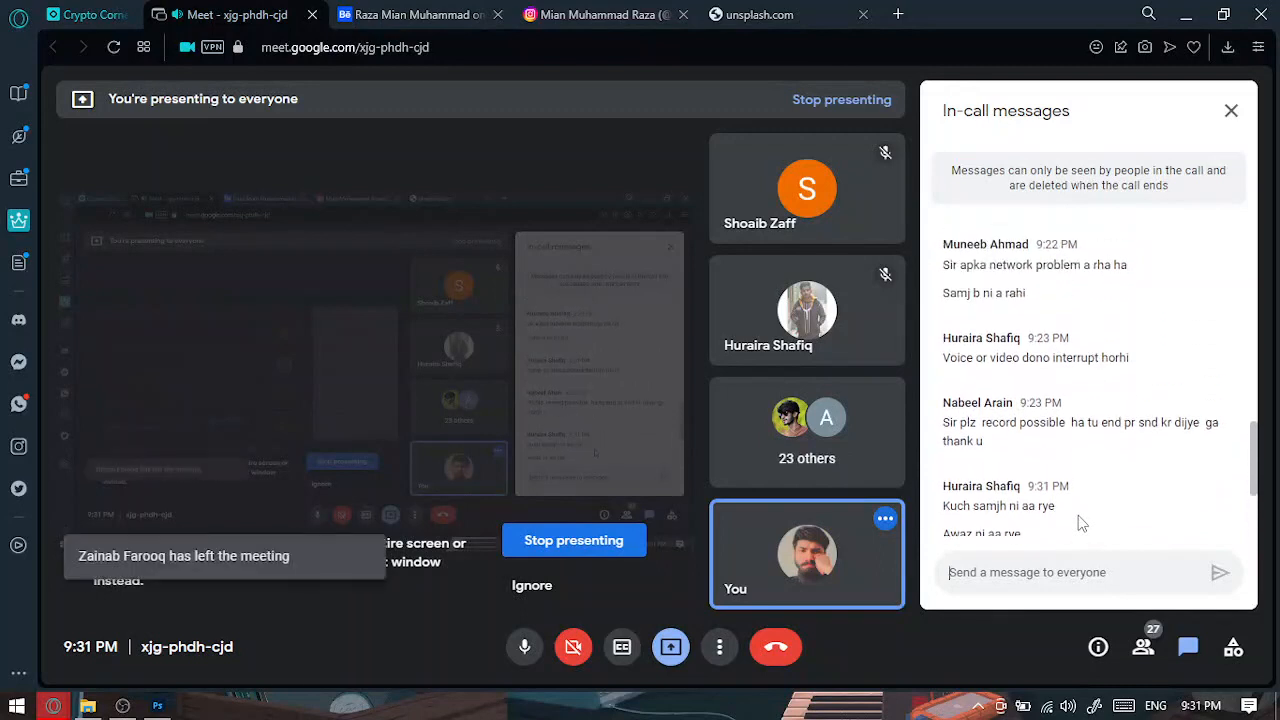
scroll(1080, 523, "up", 1)
scroll(1078, 516, "up", 1)
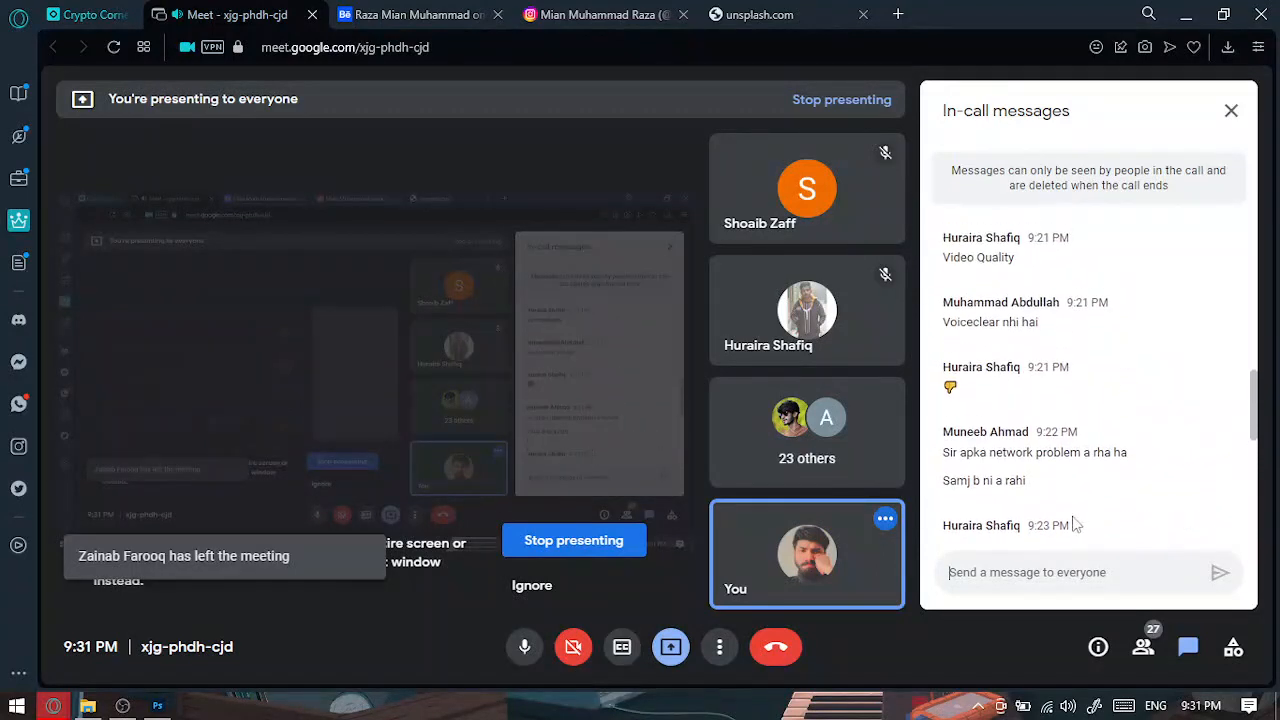
scroll(1076, 522, "up", 1)
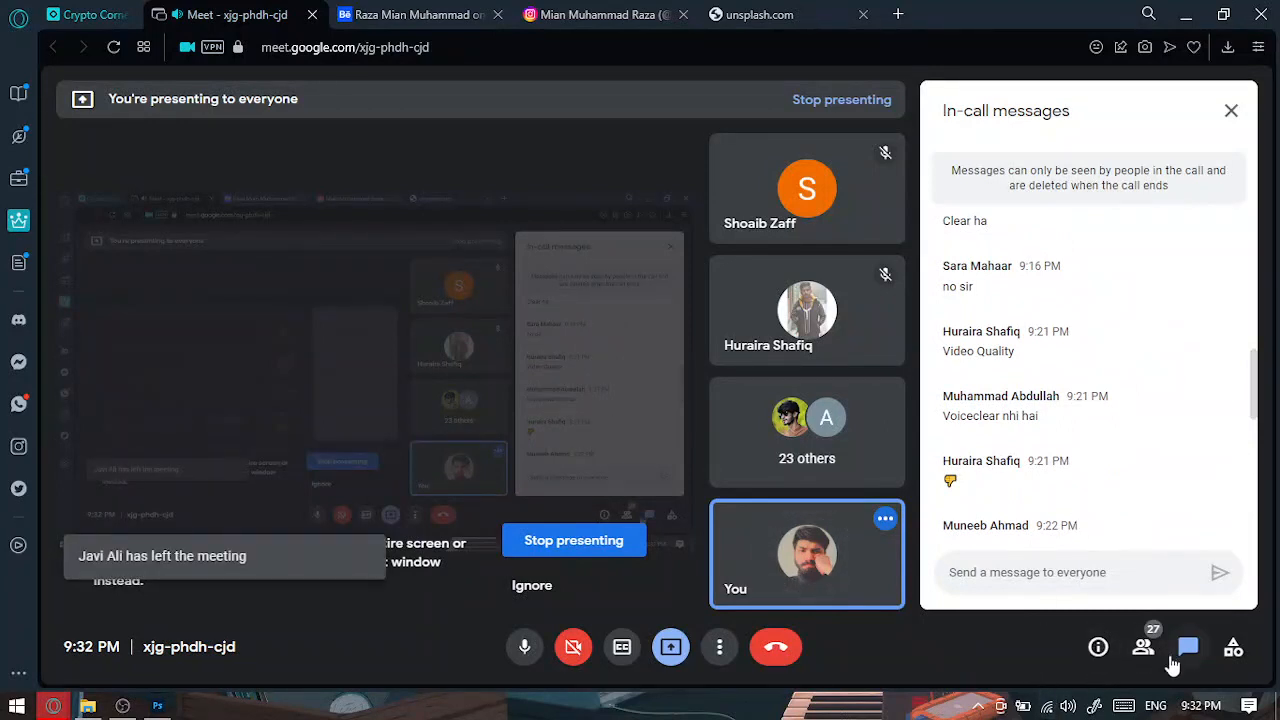
Switch the computer's Wi-Fi connection to the network "Chakhay thi wanjo".
left_click(1047, 707)
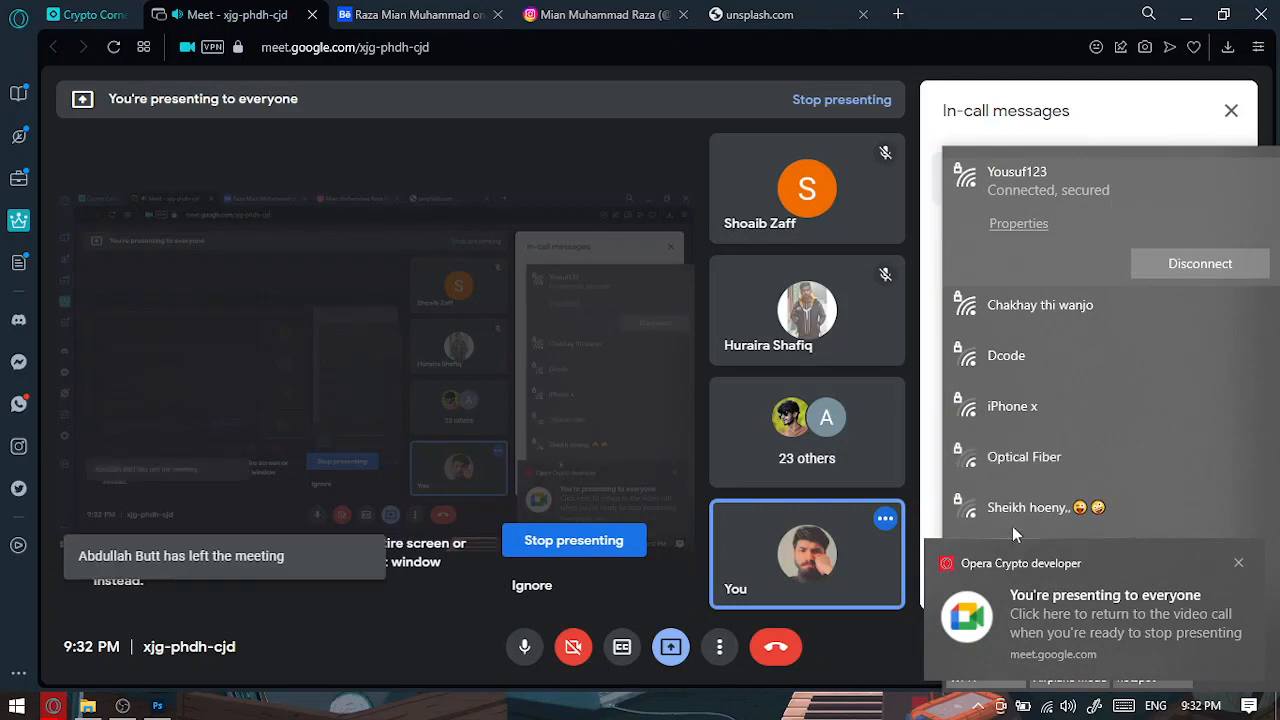
left_click(1067, 321)
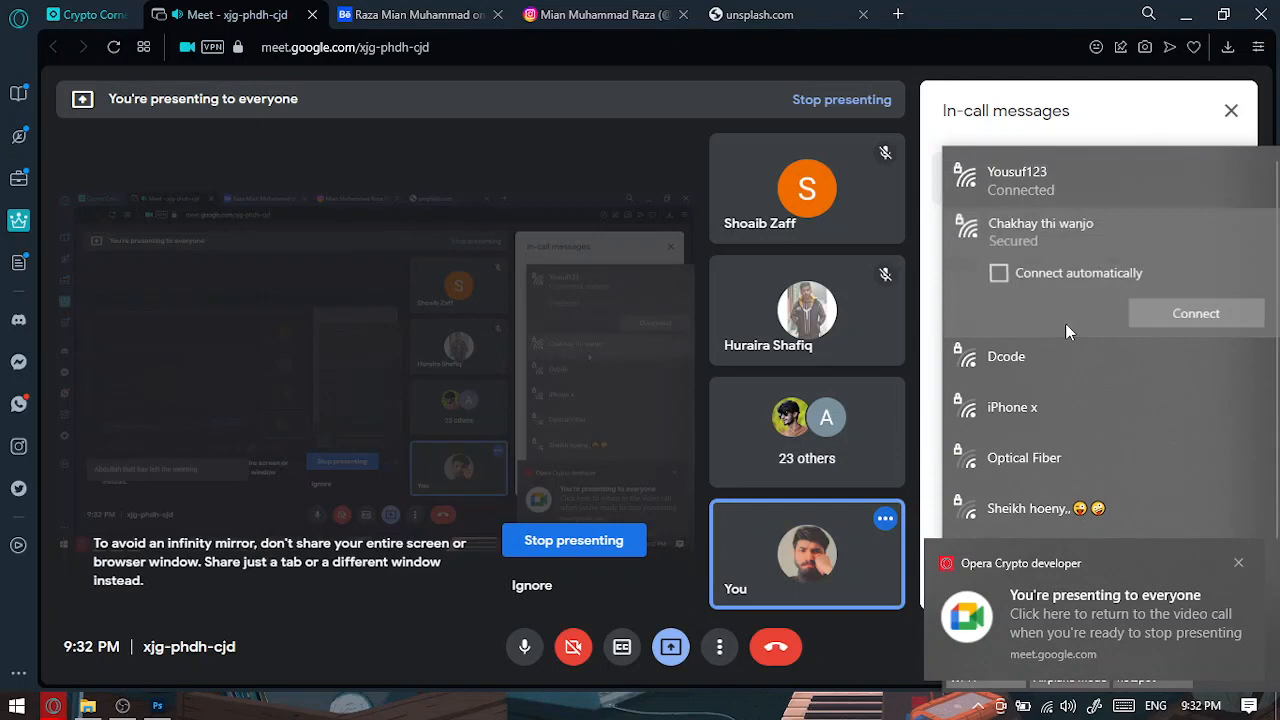
left_click(1191, 318)
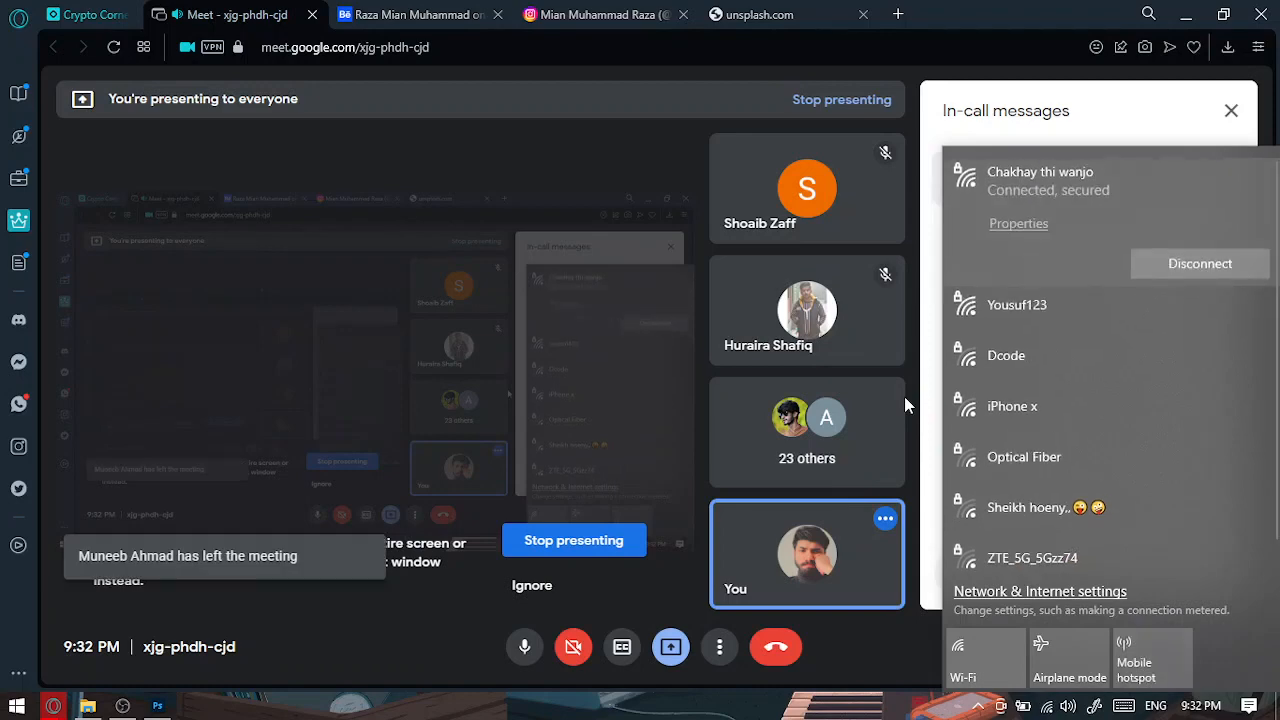
Dismiss the network list, read the latest in-call messages, and check the call's participant list.
key("Escape")
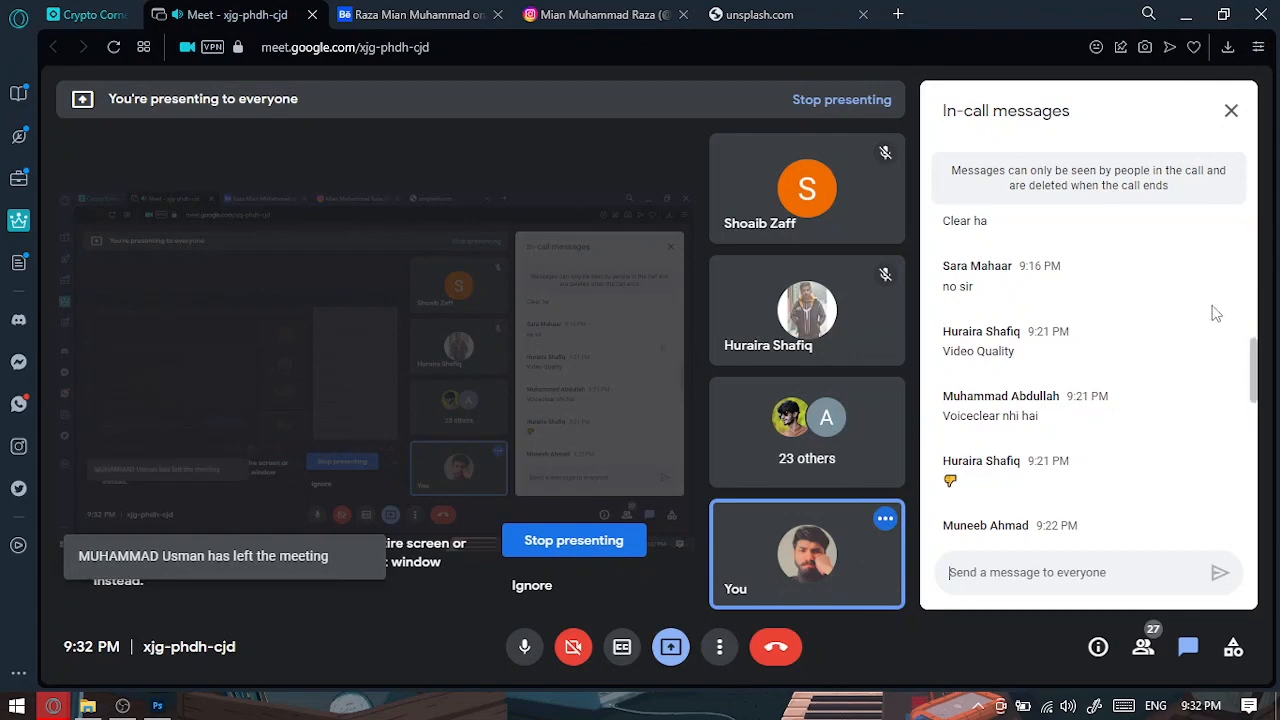
left_click(1068, 576)
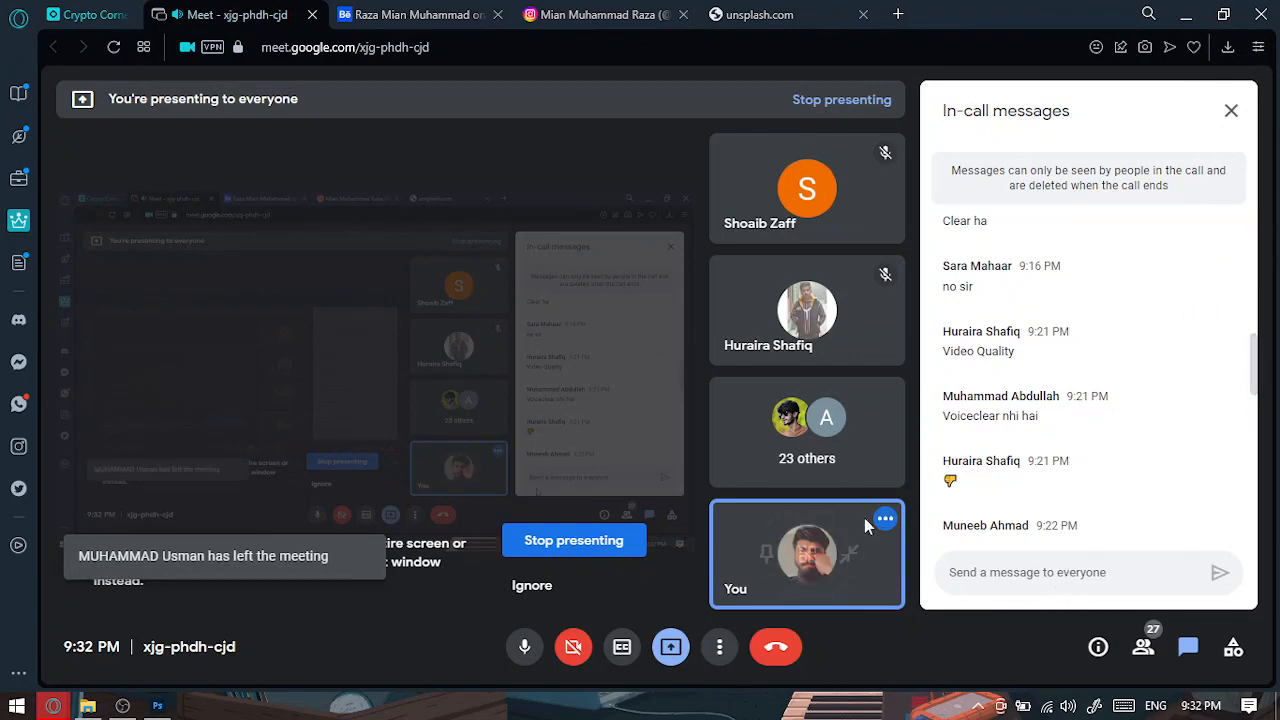
scroll(1062, 505, "down", 10)
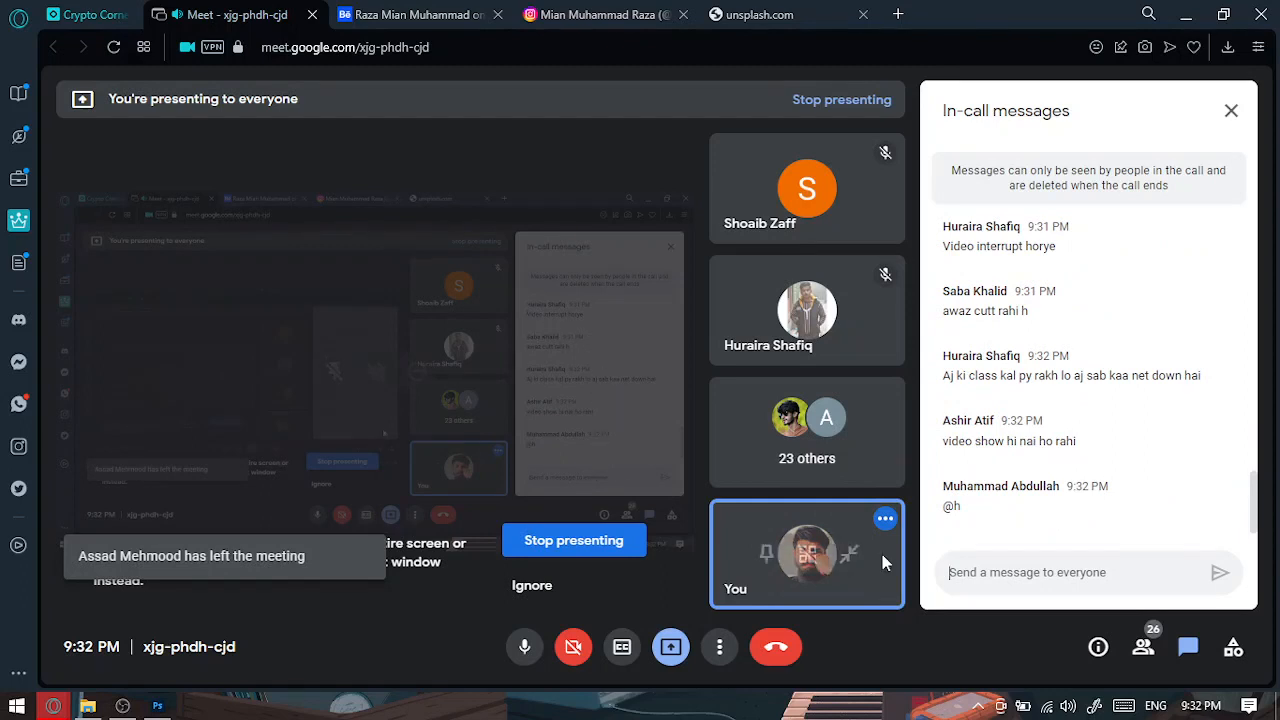
left_click(1143, 647)
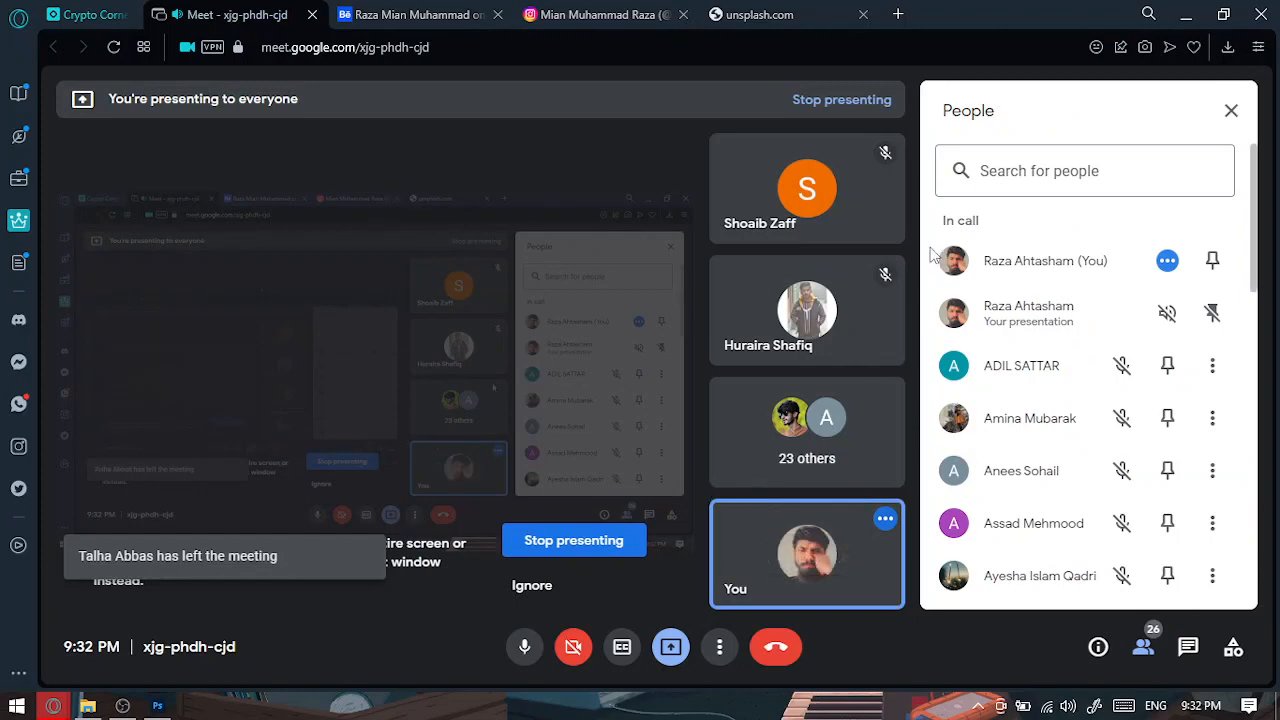
left_click(1188, 647)
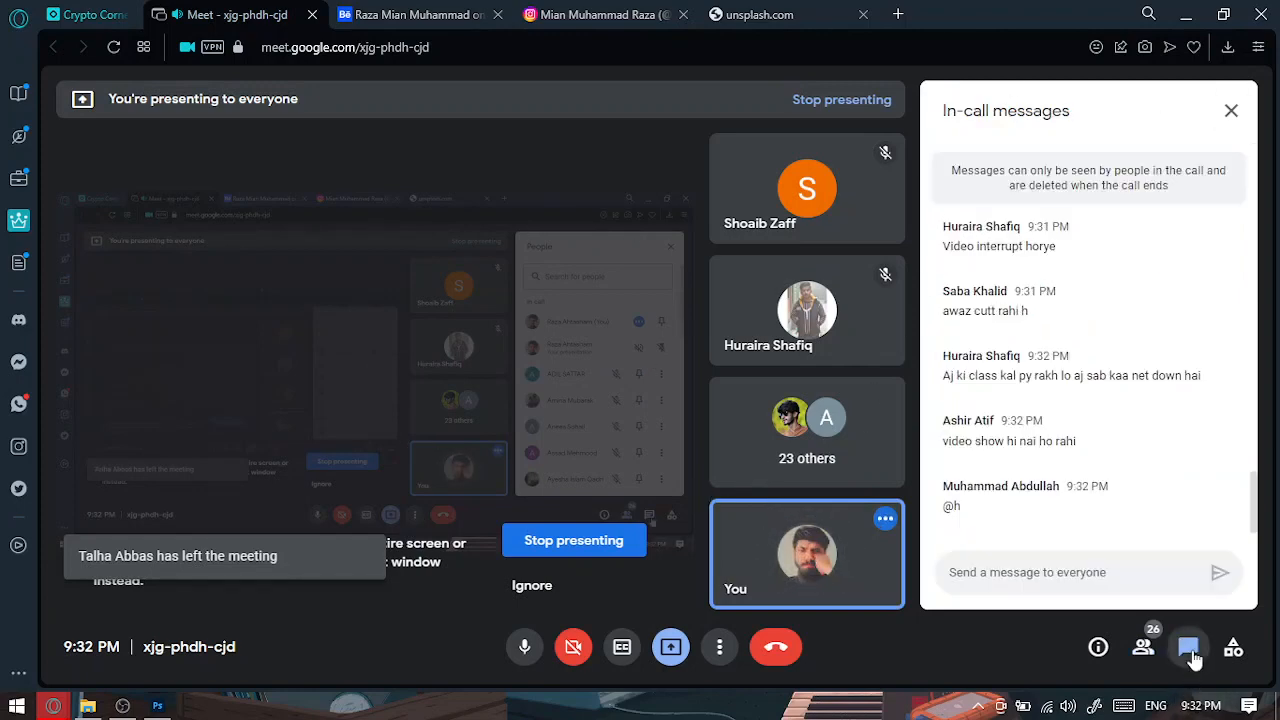
left_click(1042, 578)
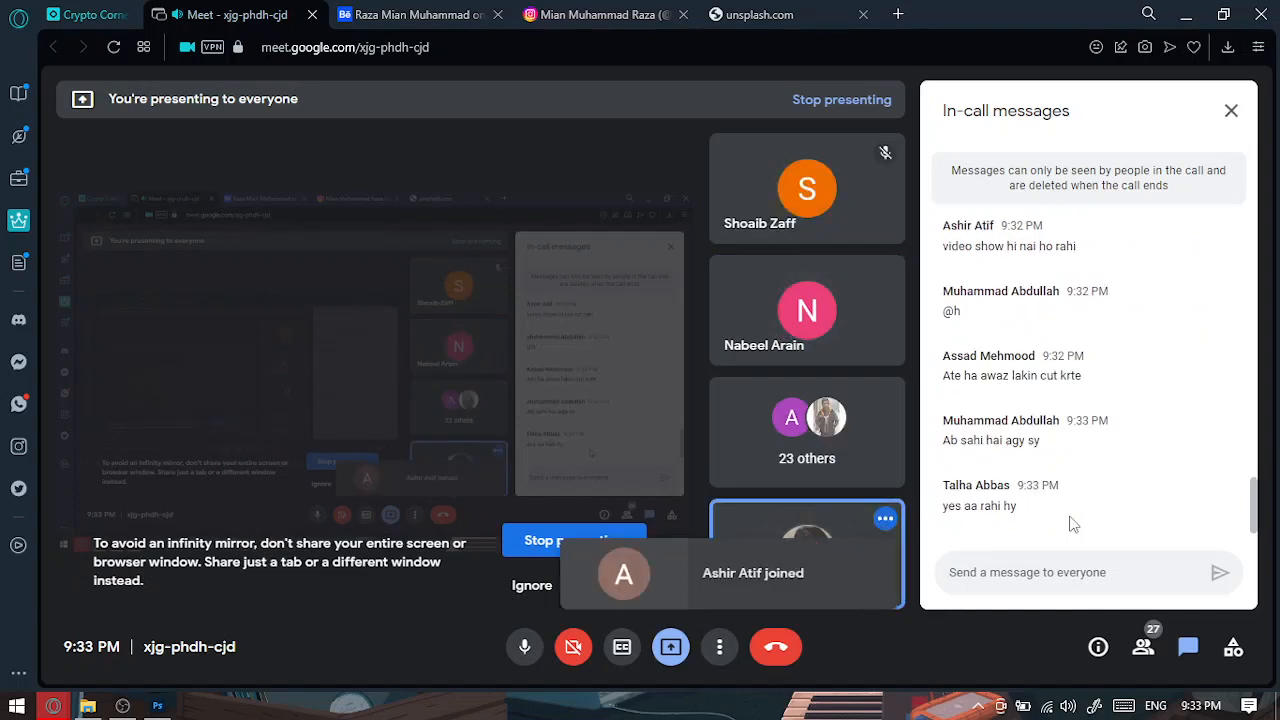
Mute the call microphone, toggle the Mic/Aux mute in OBS, and return to the call with the microphone on.
left_click(524, 646)
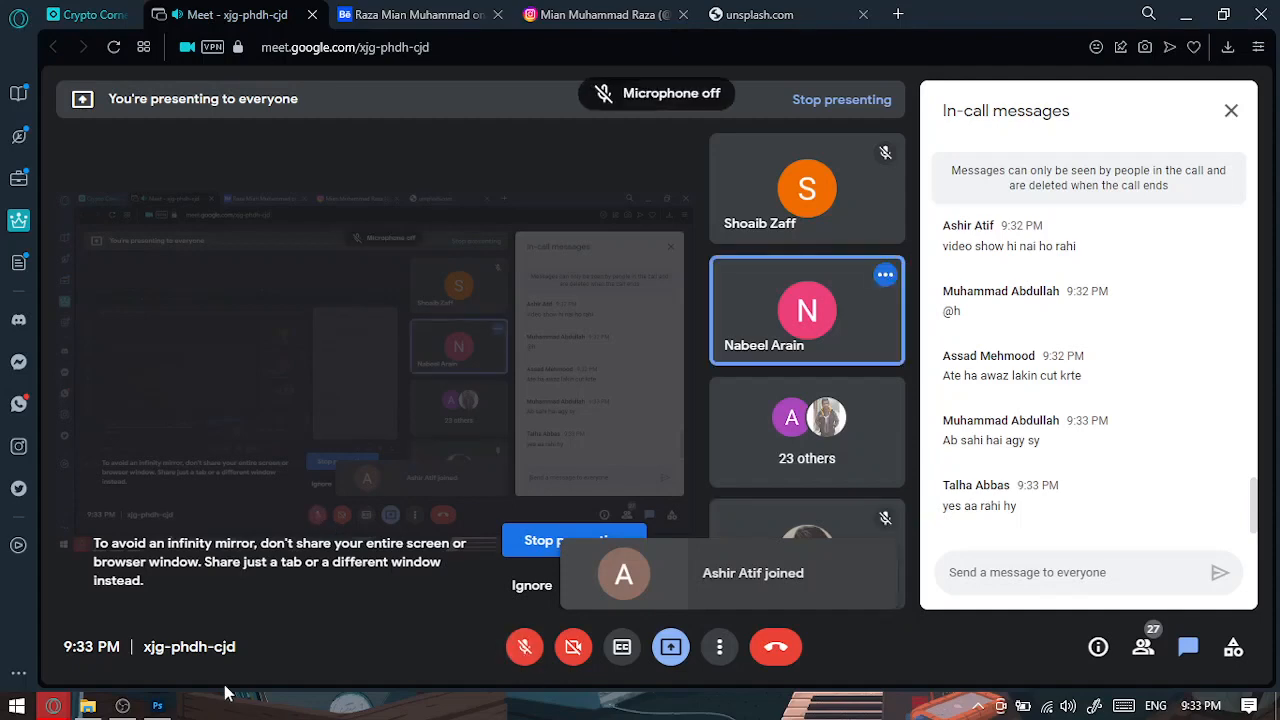
left_click(122, 706)
left_click(843, 638)
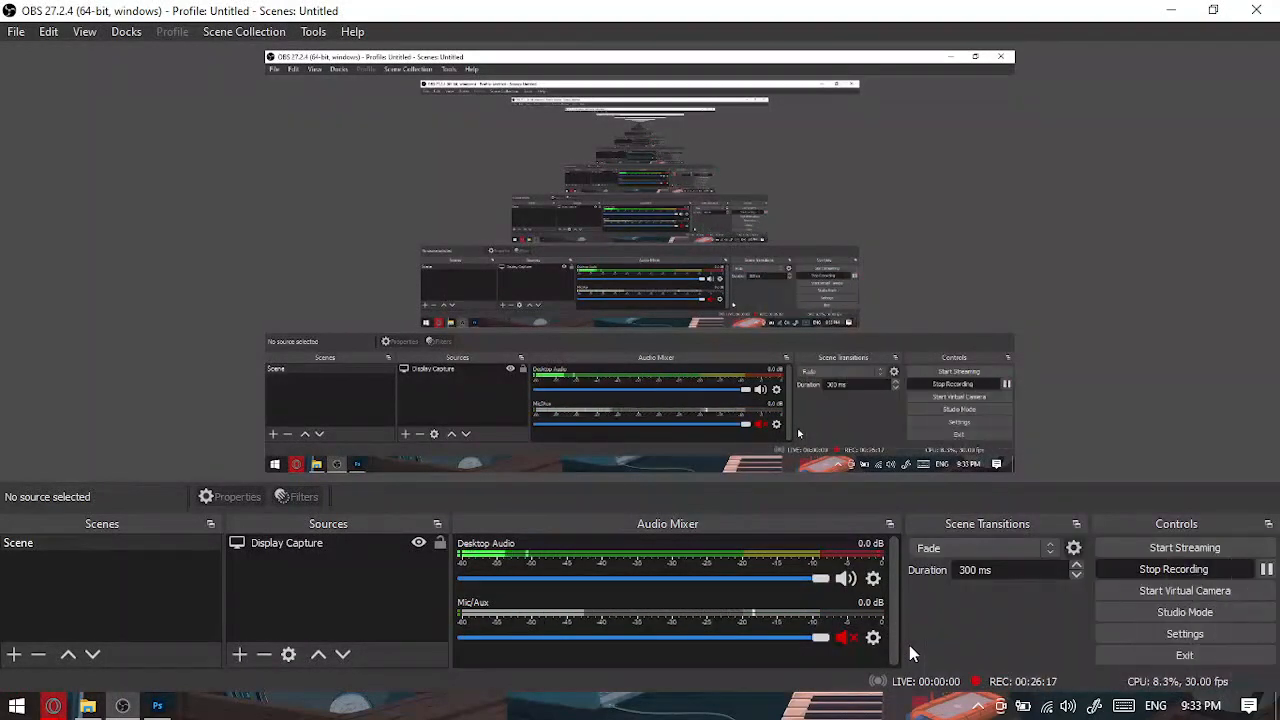
left_click(846, 637)
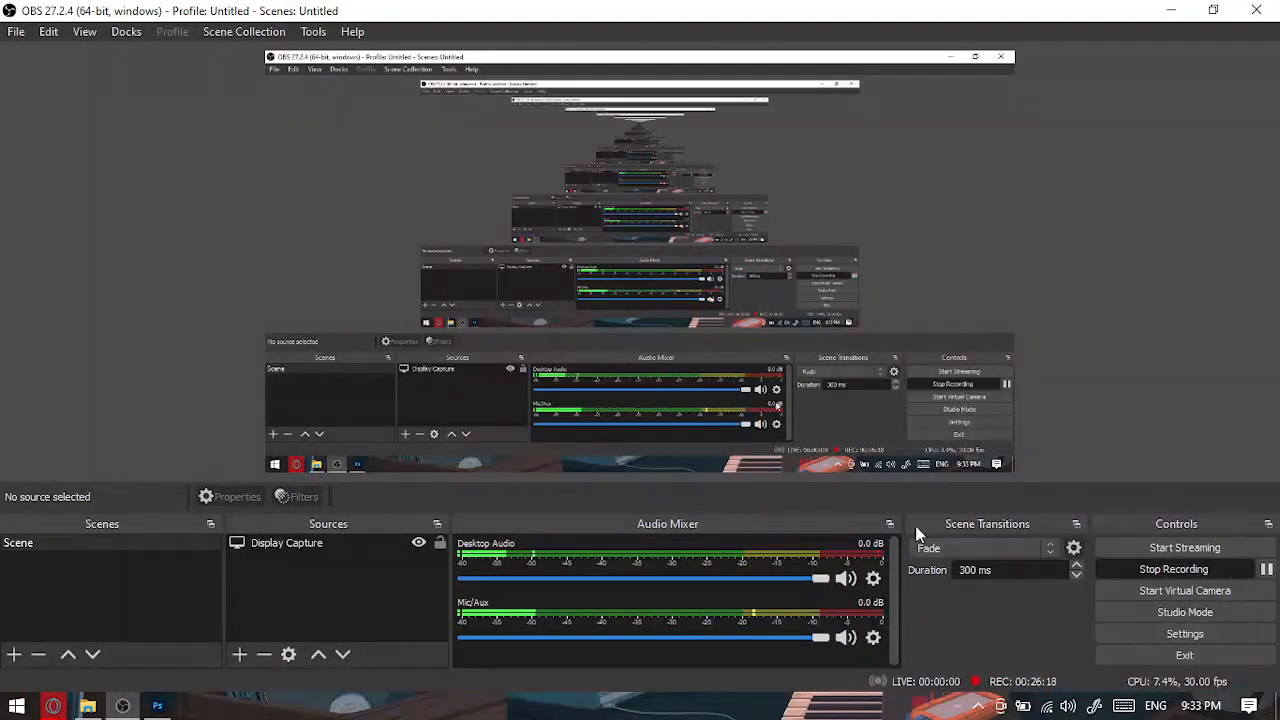
left_click(1172, 10)
left_click(524, 646)
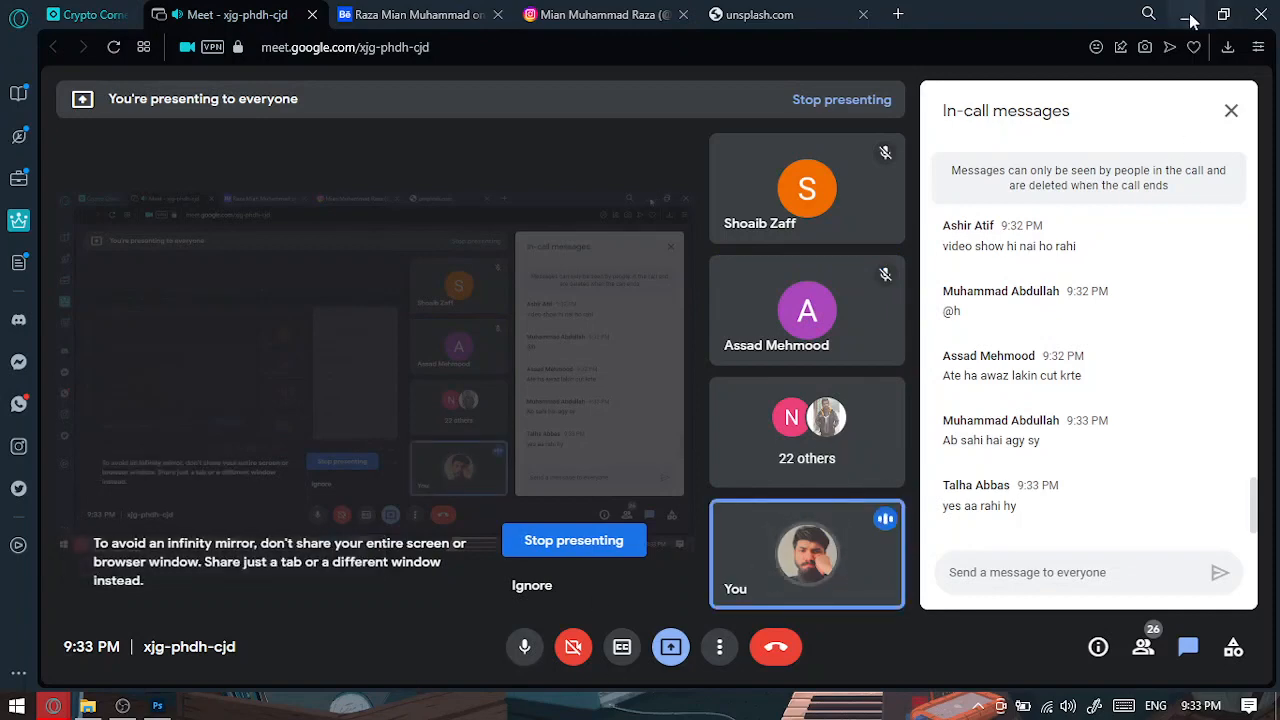
Check the OBS audio mixer and reread the recent in-call messages about sound and video quality.
scroll(1082, 330, "up", 8)
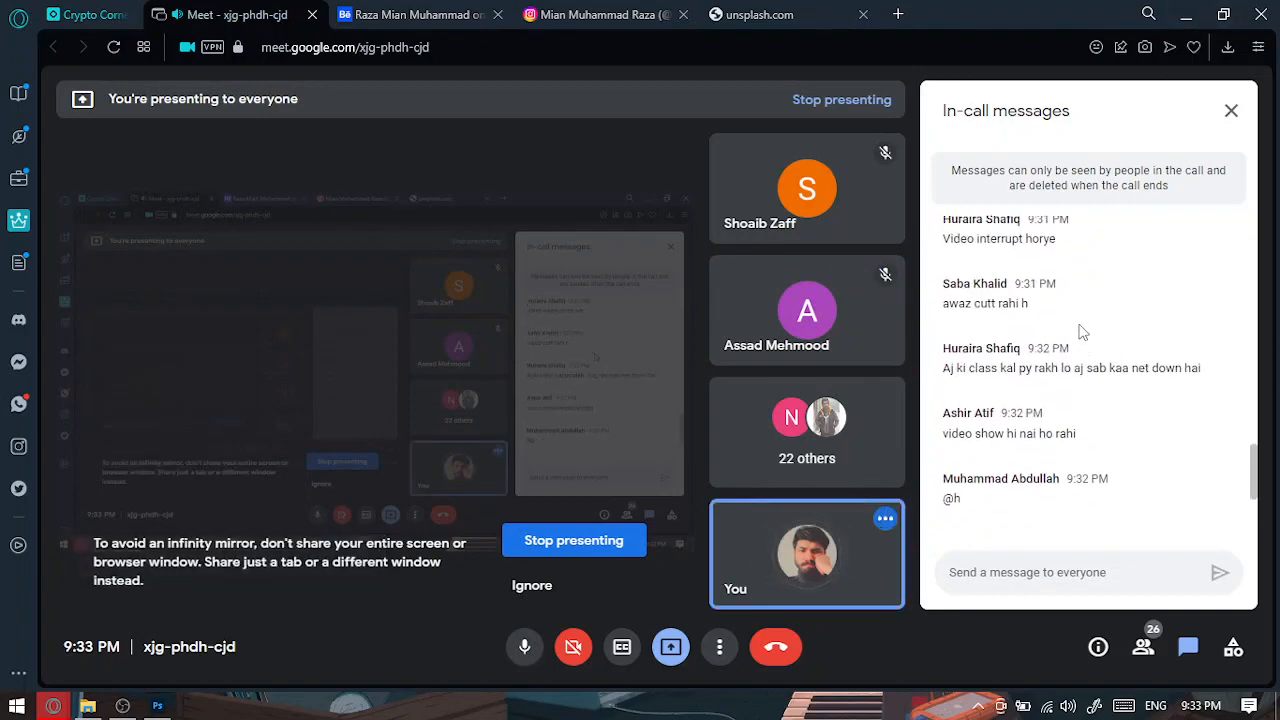
scroll(1080, 330, "down", 6)
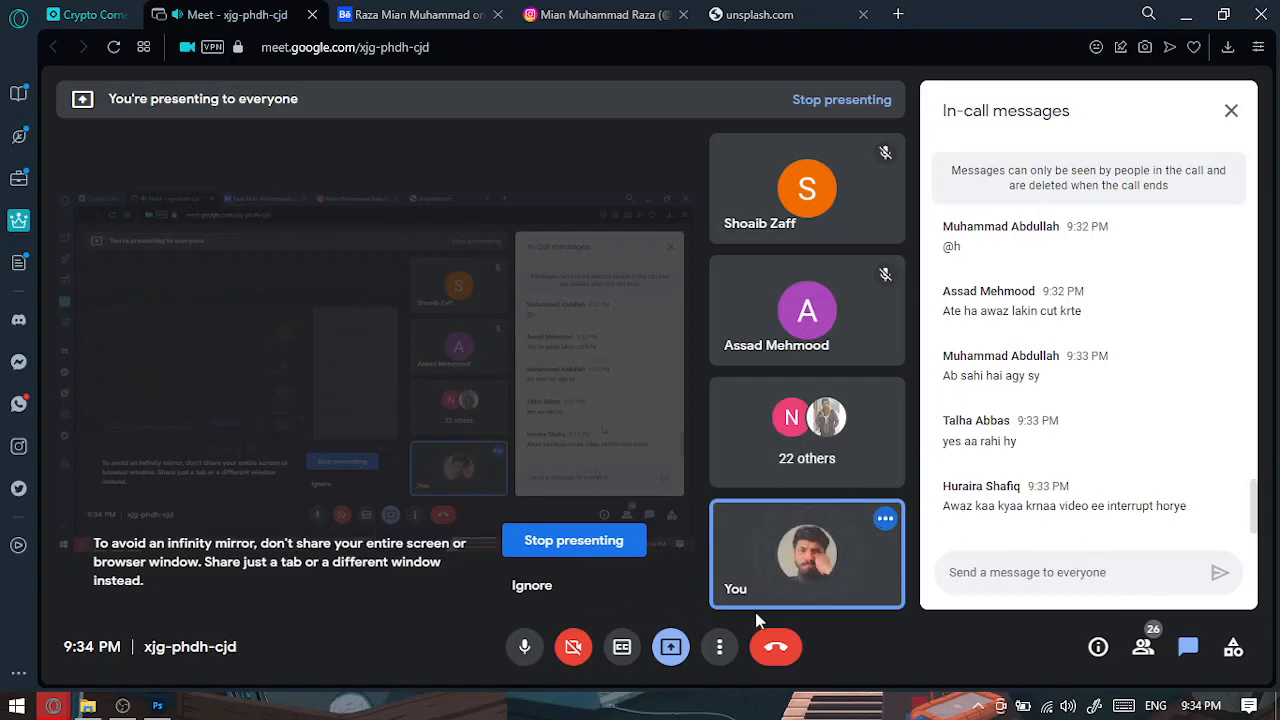
left_click(122, 706)
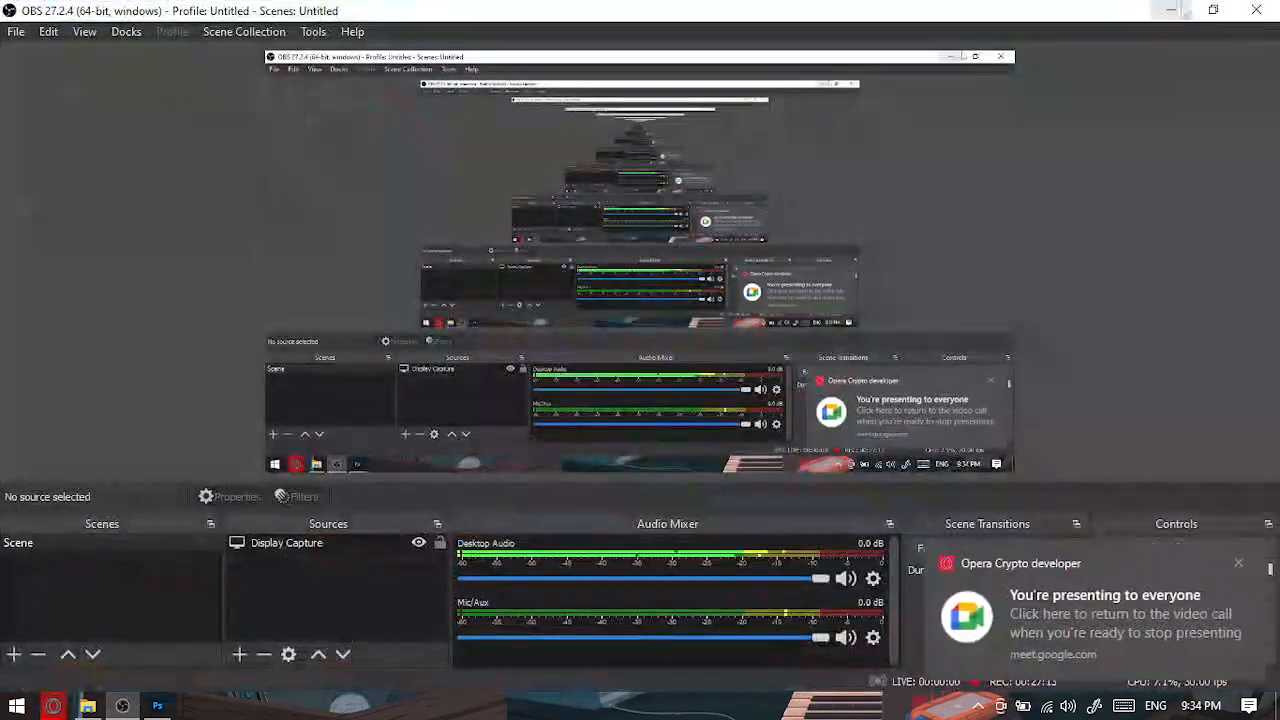
left_click(1103, 598)
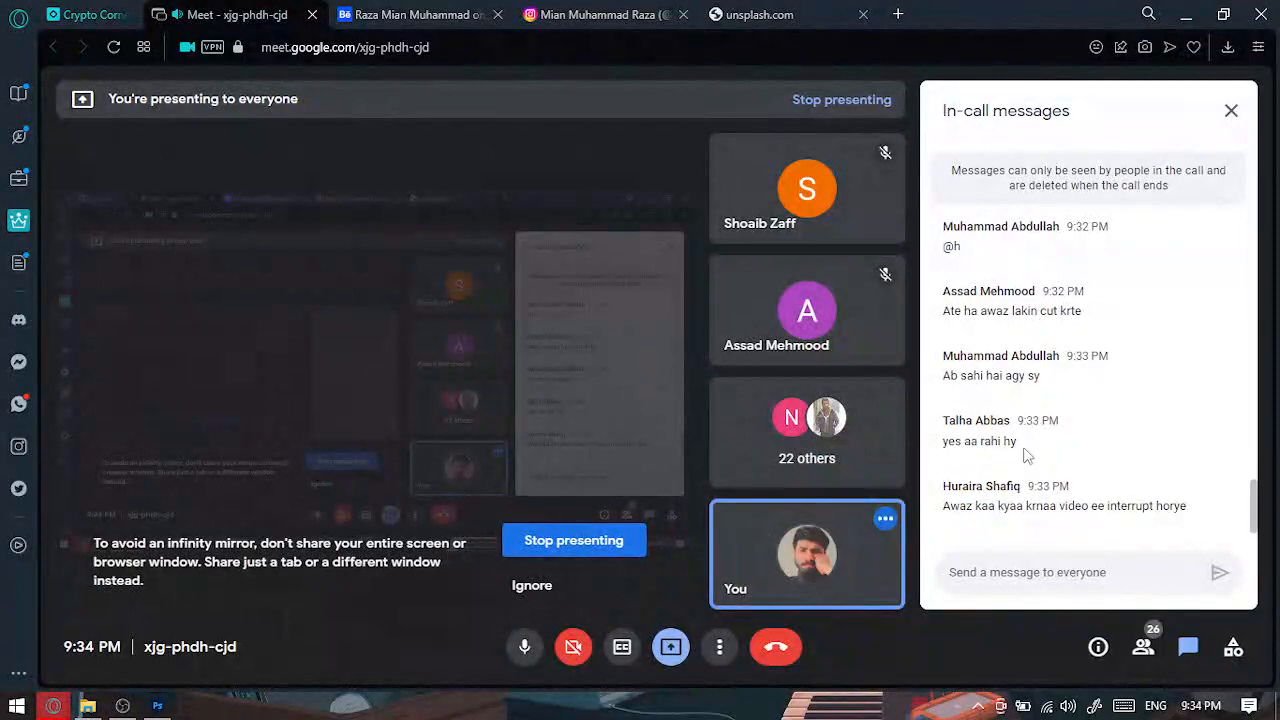
scroll(1025, 455, "up", 3)
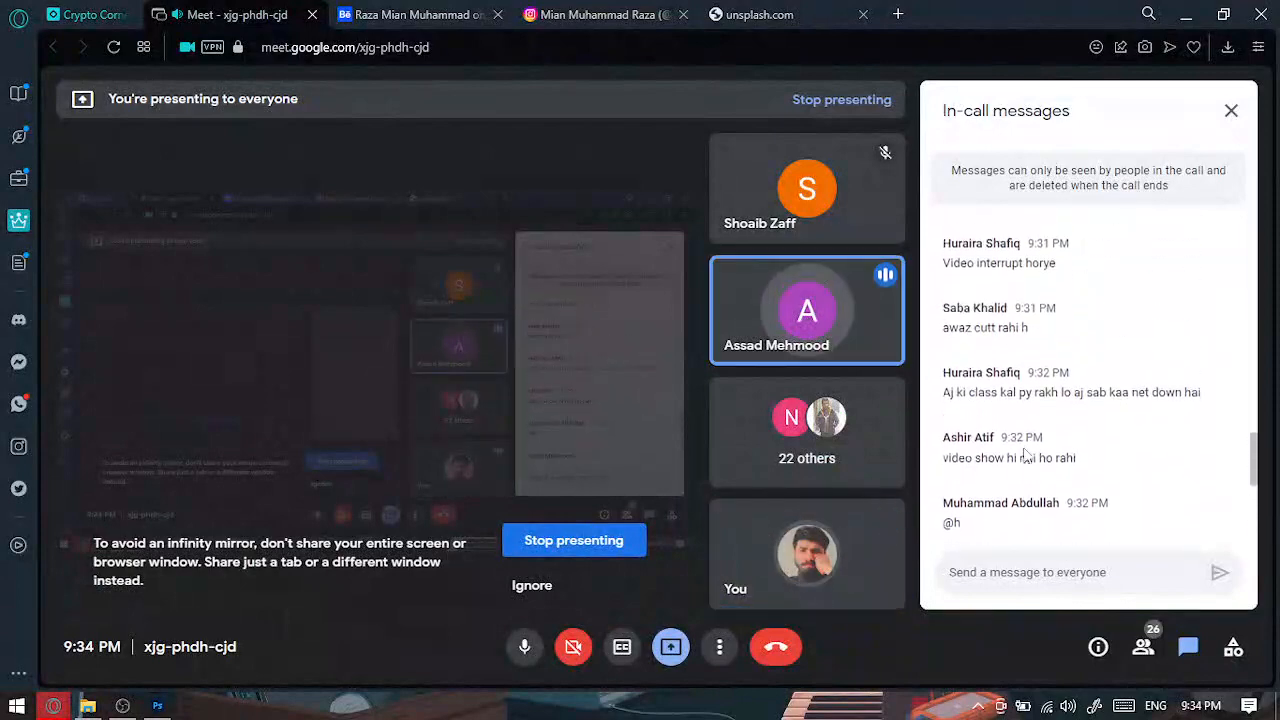
scroll(1025, 455, "down", 3)
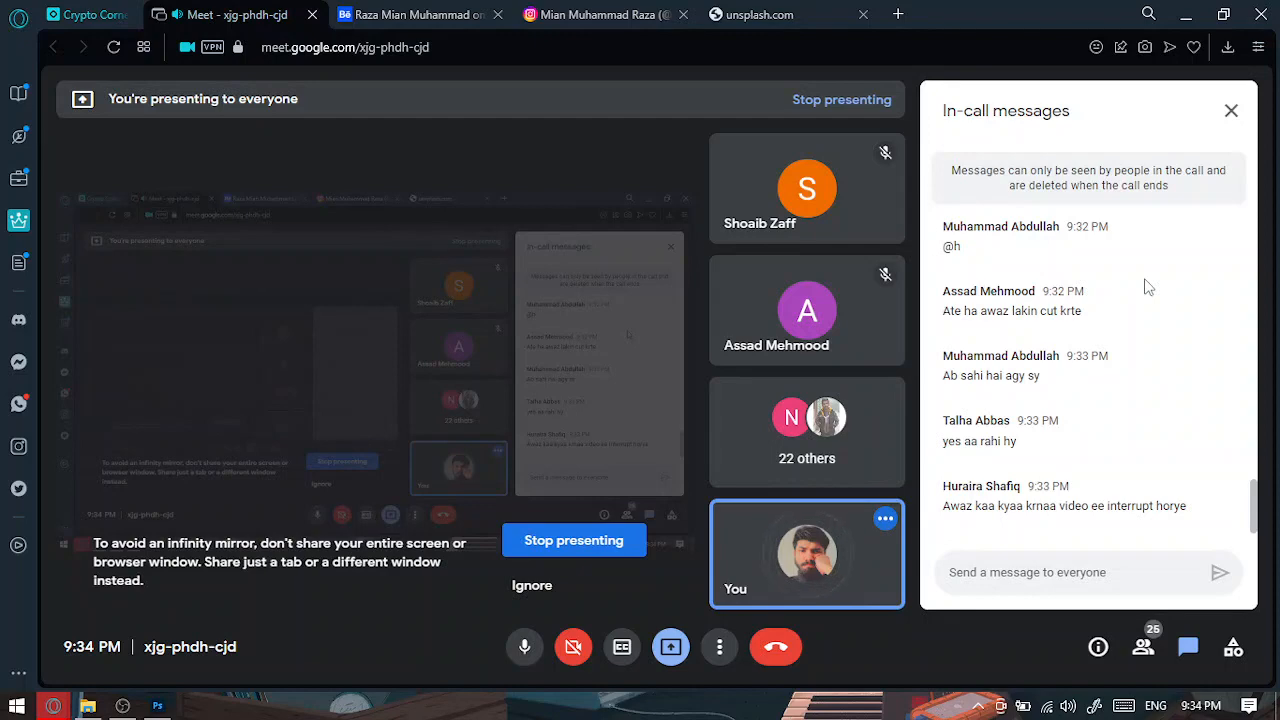
Switch to Photoshop and show the tool variants in the Marquee and Lasso groups.
key("alt+Tab")
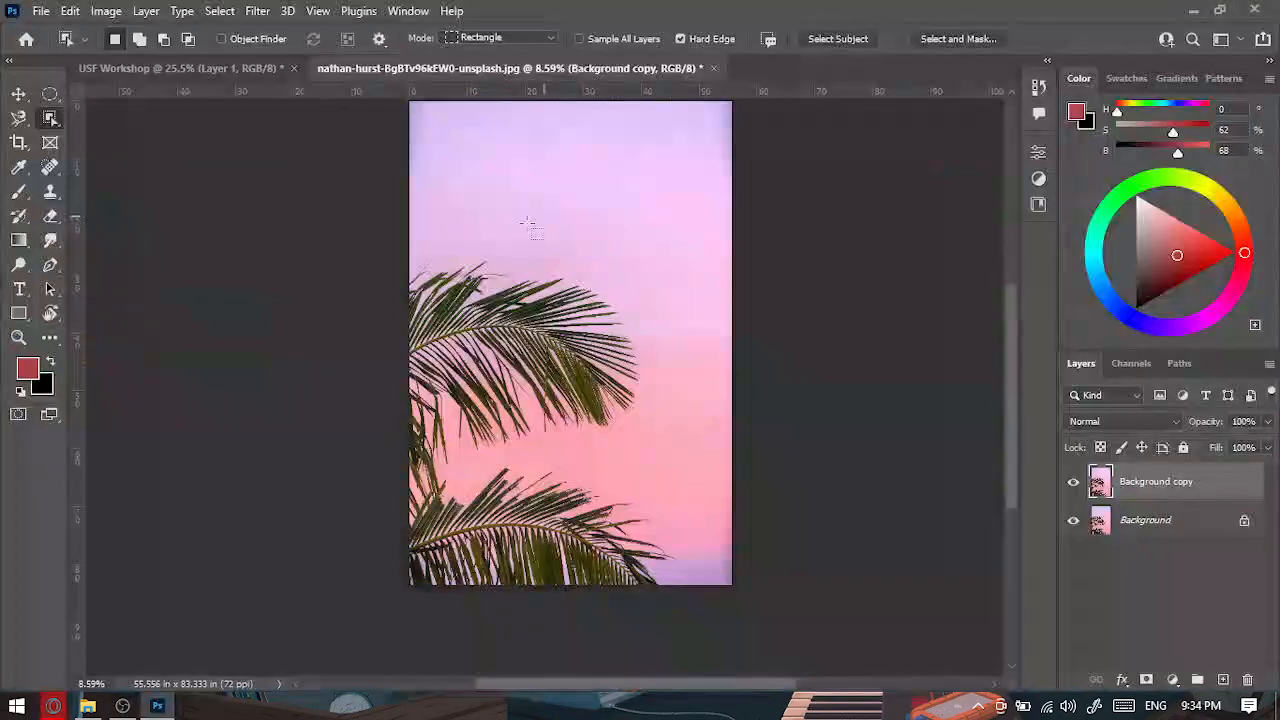
left_click(47, 96)
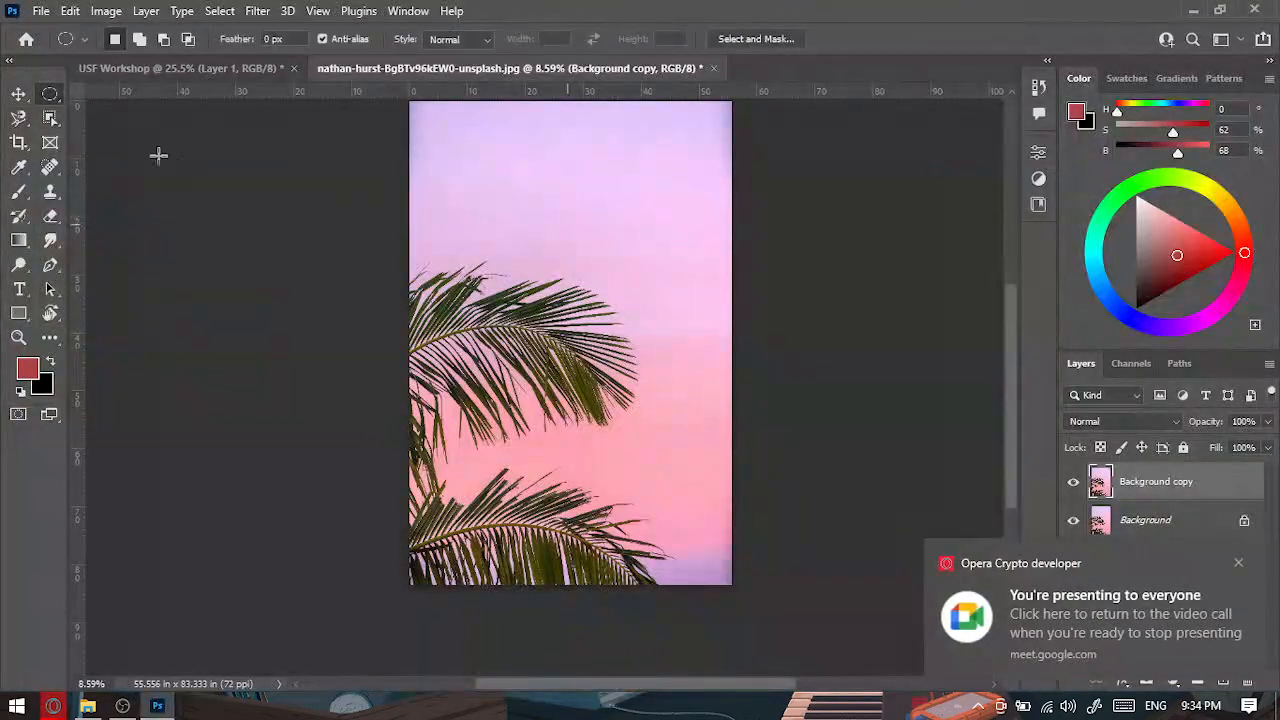
right_click(58, 100)
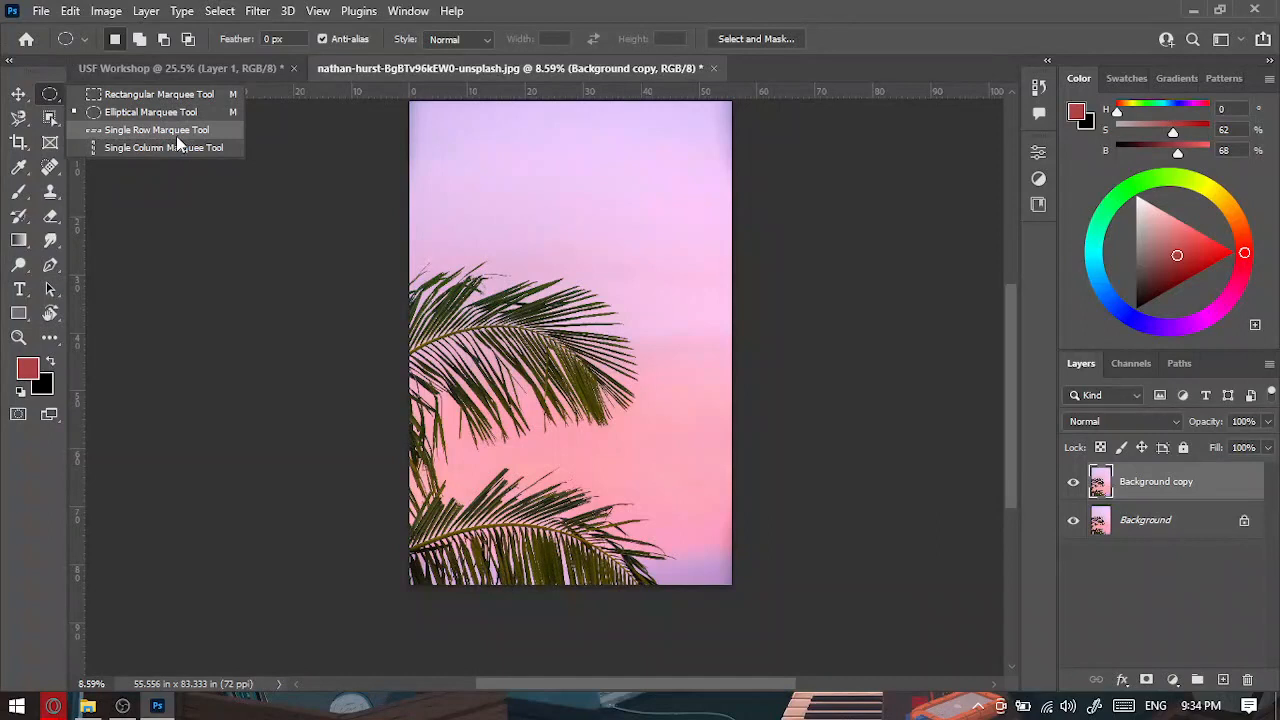
left_click(18, 117)
right_click(18, 117)
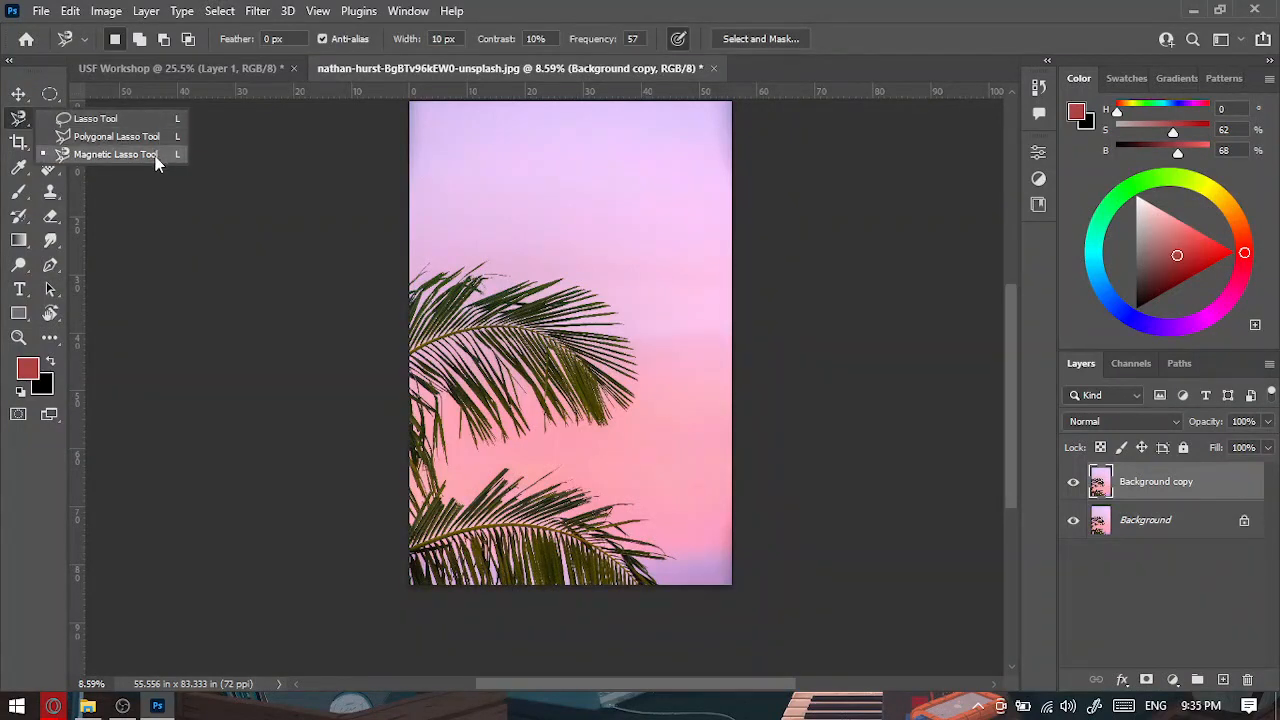
left_click(246, 277)
left_click(410, 125)
scroll(368, 285, "left", 2)
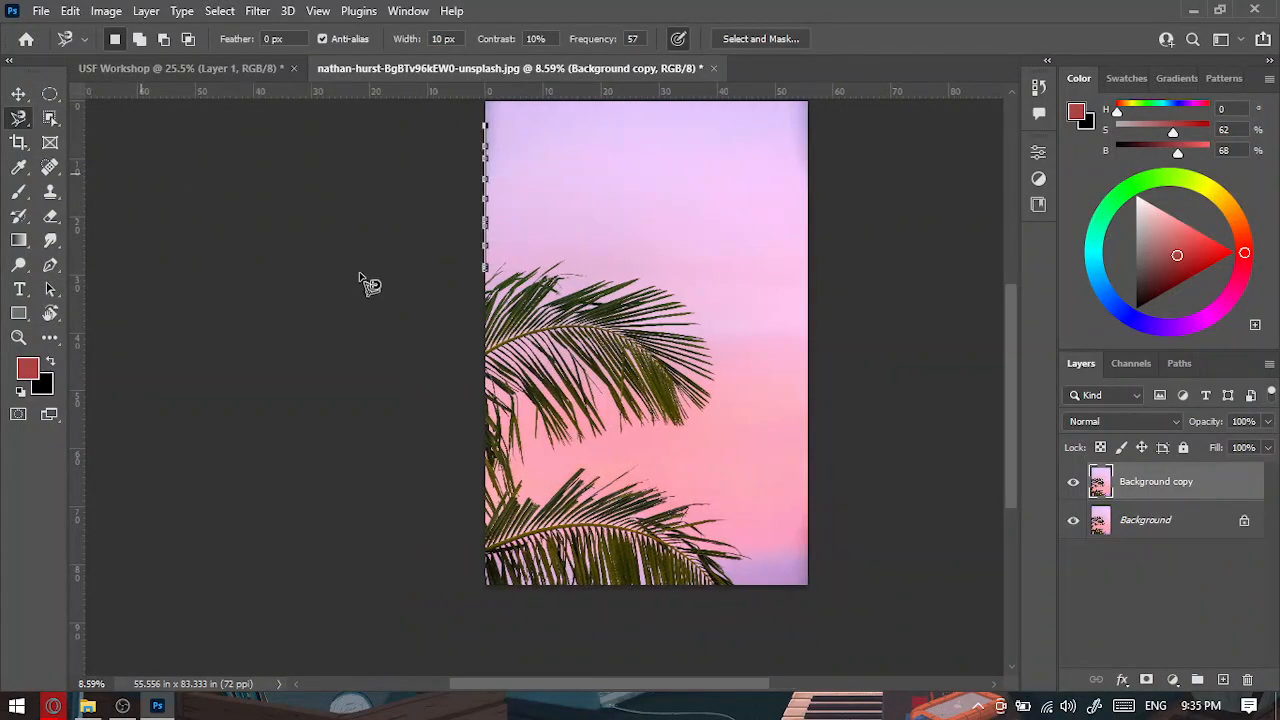
key("Escape")
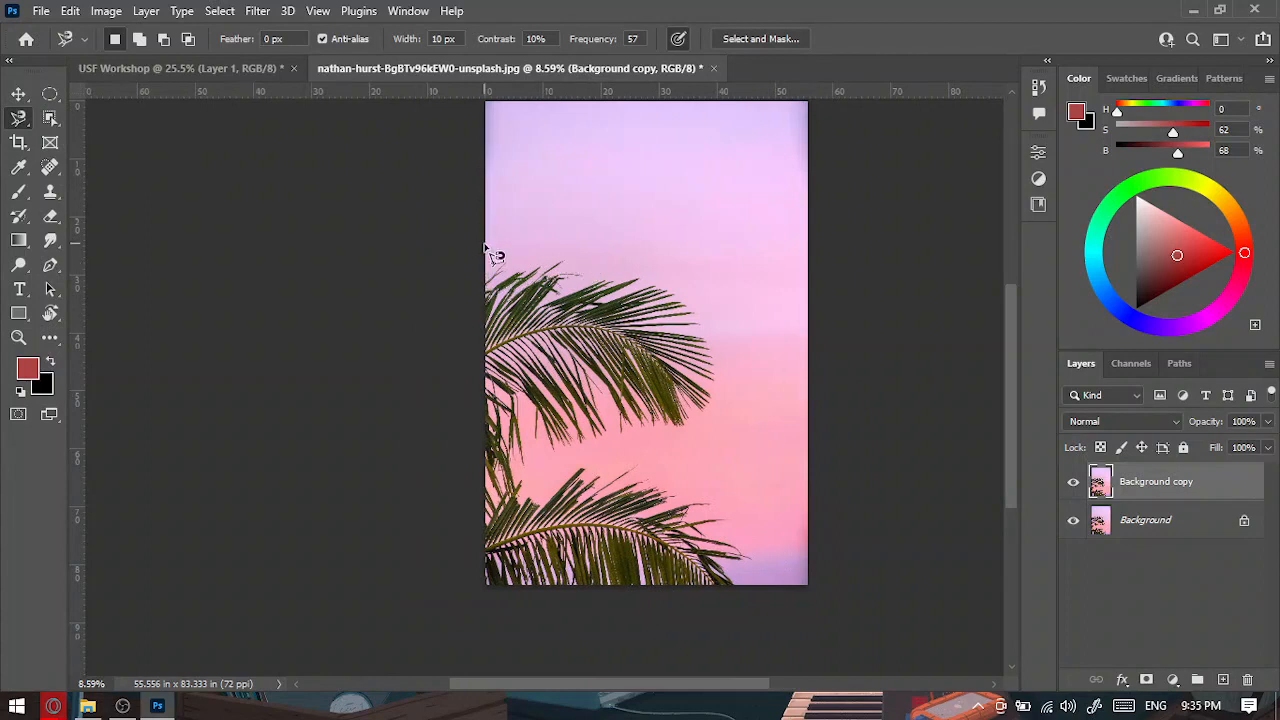
Show the variants grouped with the Object Selection Tool, and choose the Crop Tool from the crop group.
left_click(50, 120)
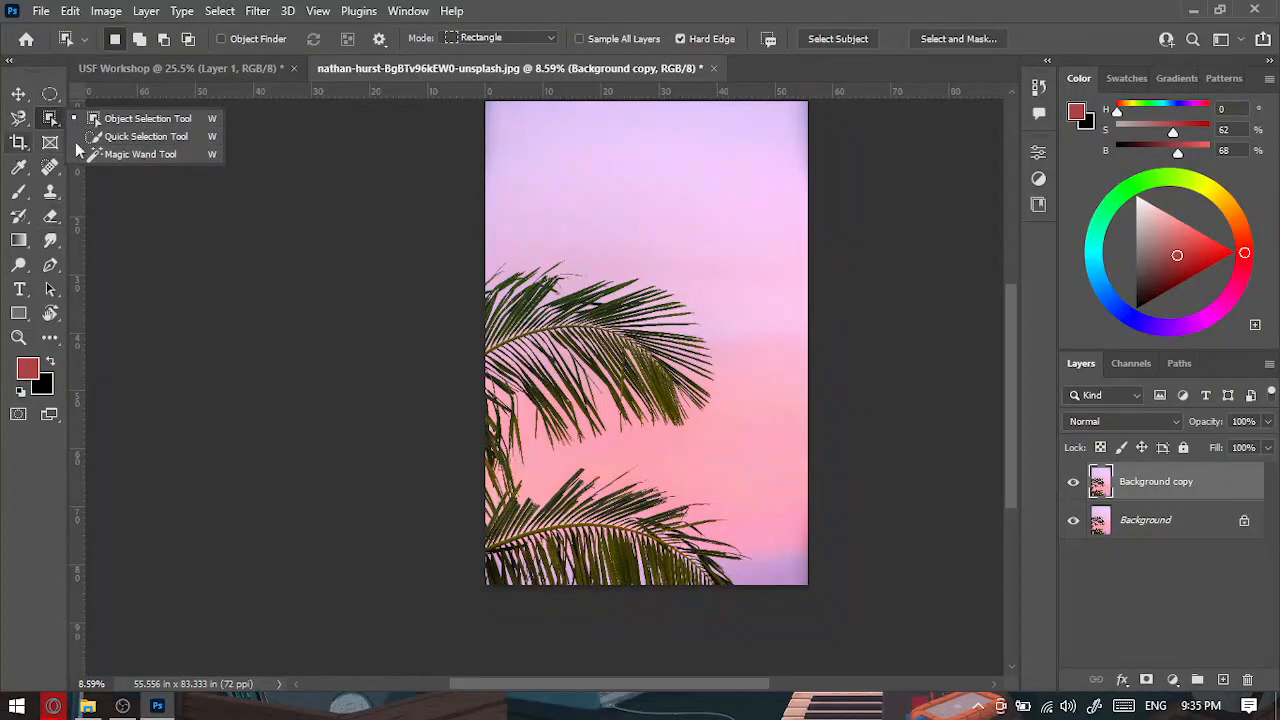
left_click(18, 94)
left_click(352, 268)
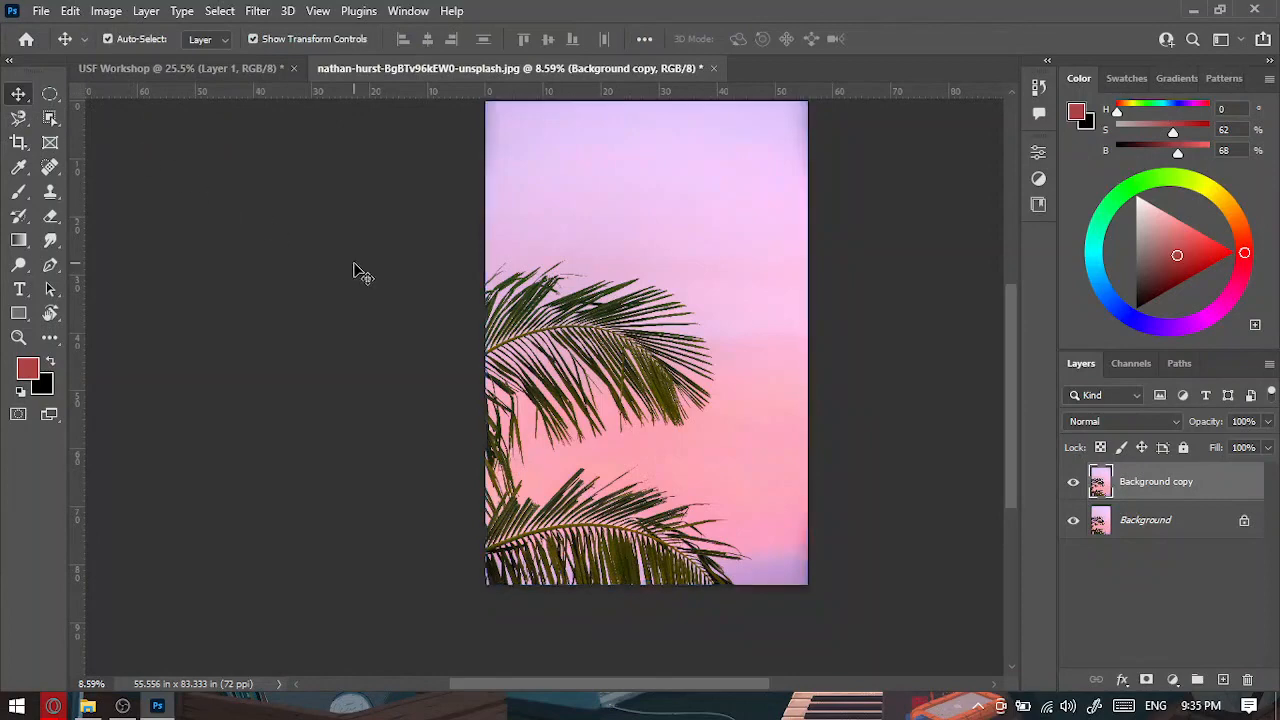
left_click_drag(702, 317, 504, 364)
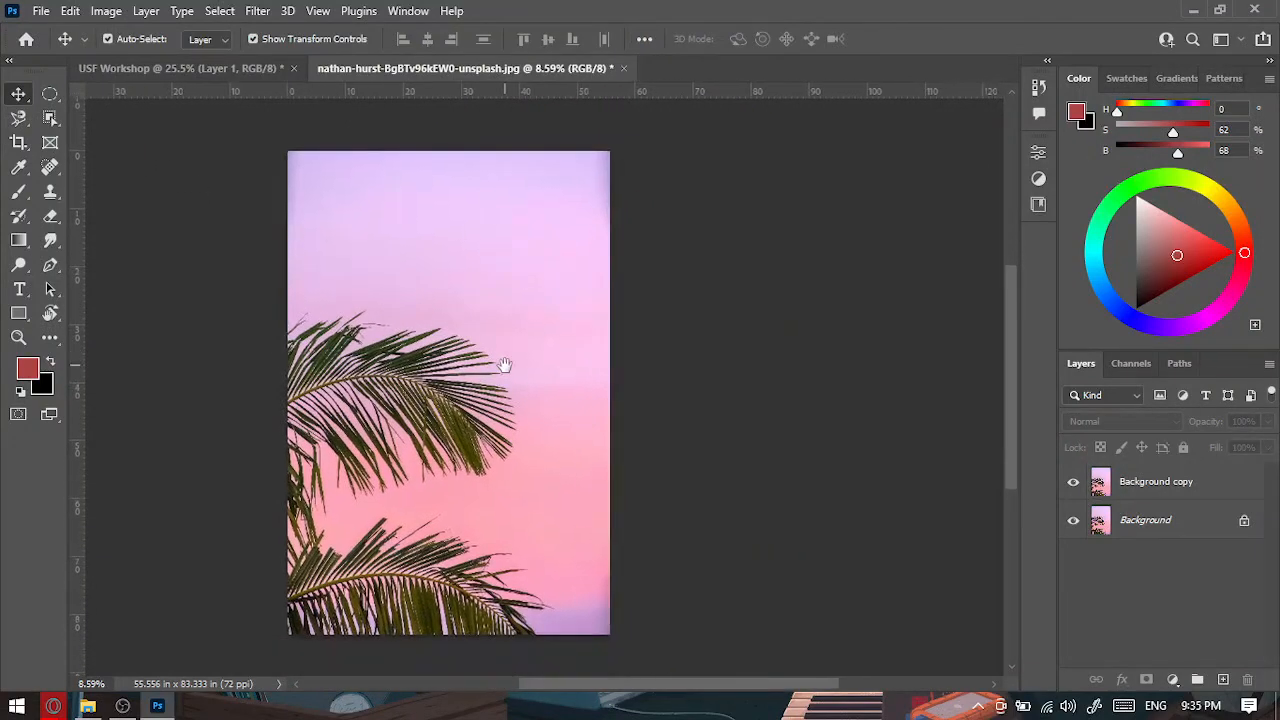
left_click(19, 144)
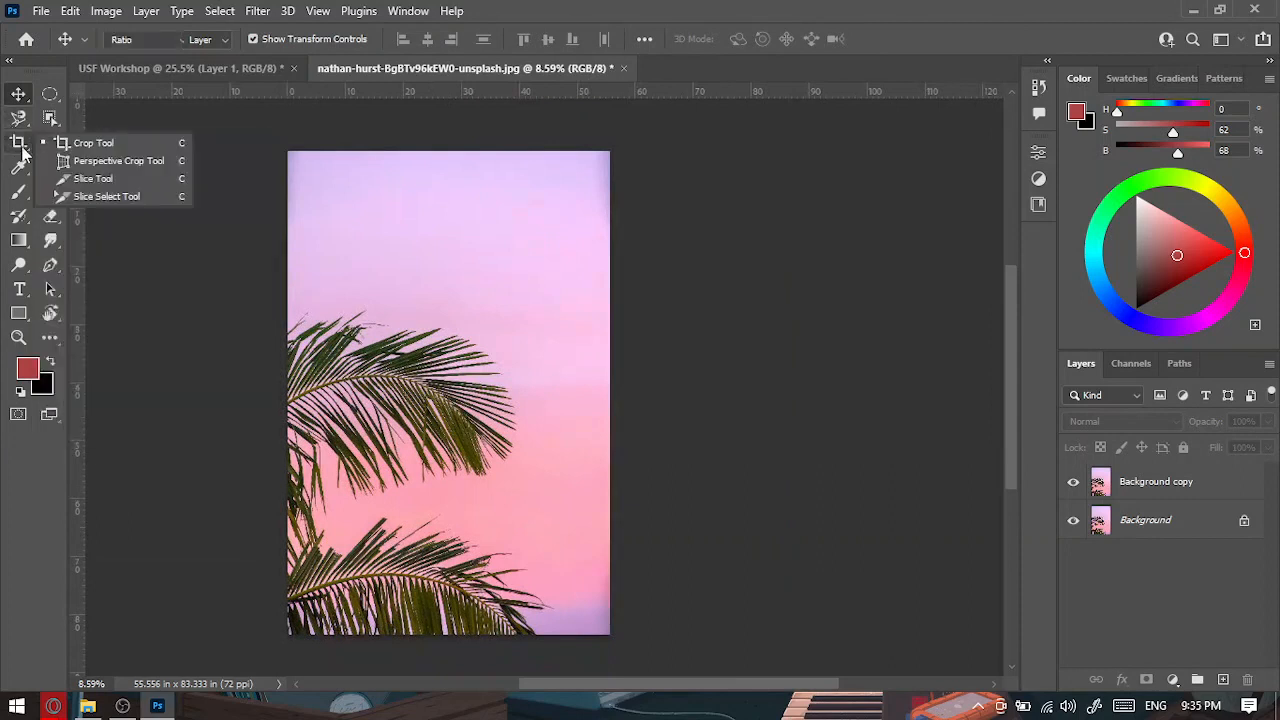
left_click(136, 146)
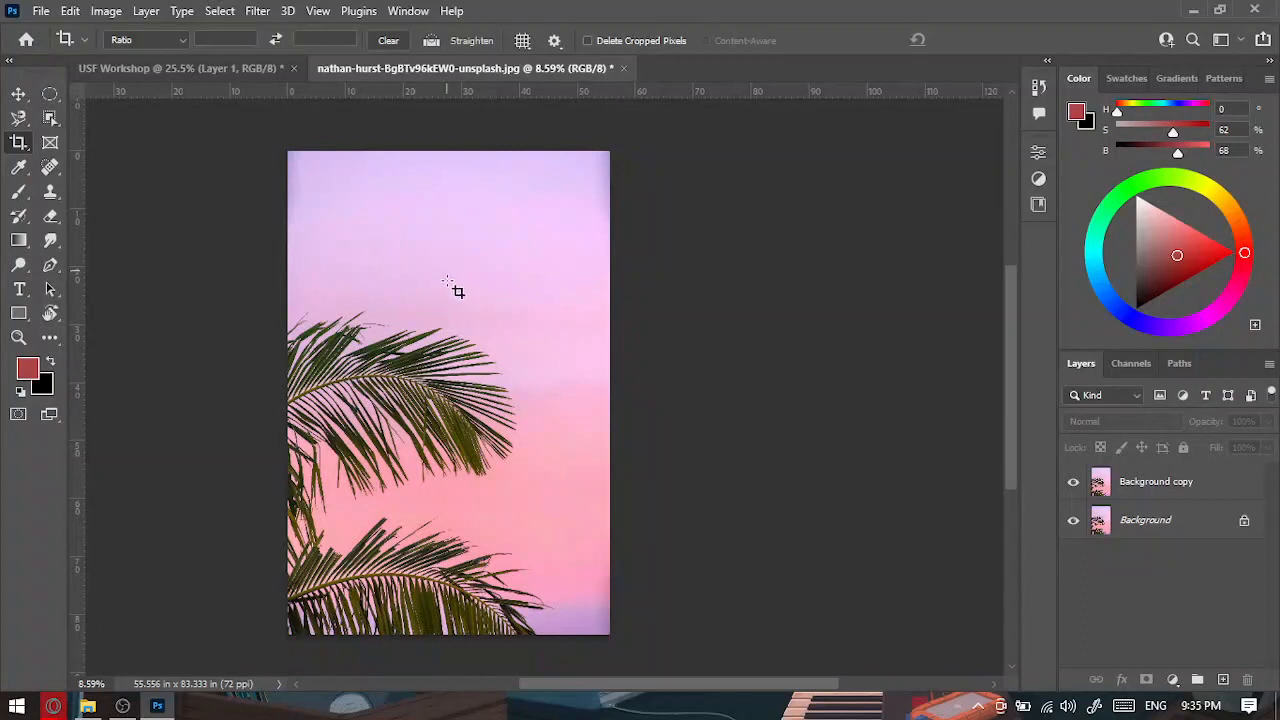
Close the palm photo and clear the selection around the sphere in the USF Workshop document.
left_click(623, 68)
left_click(634, 275)
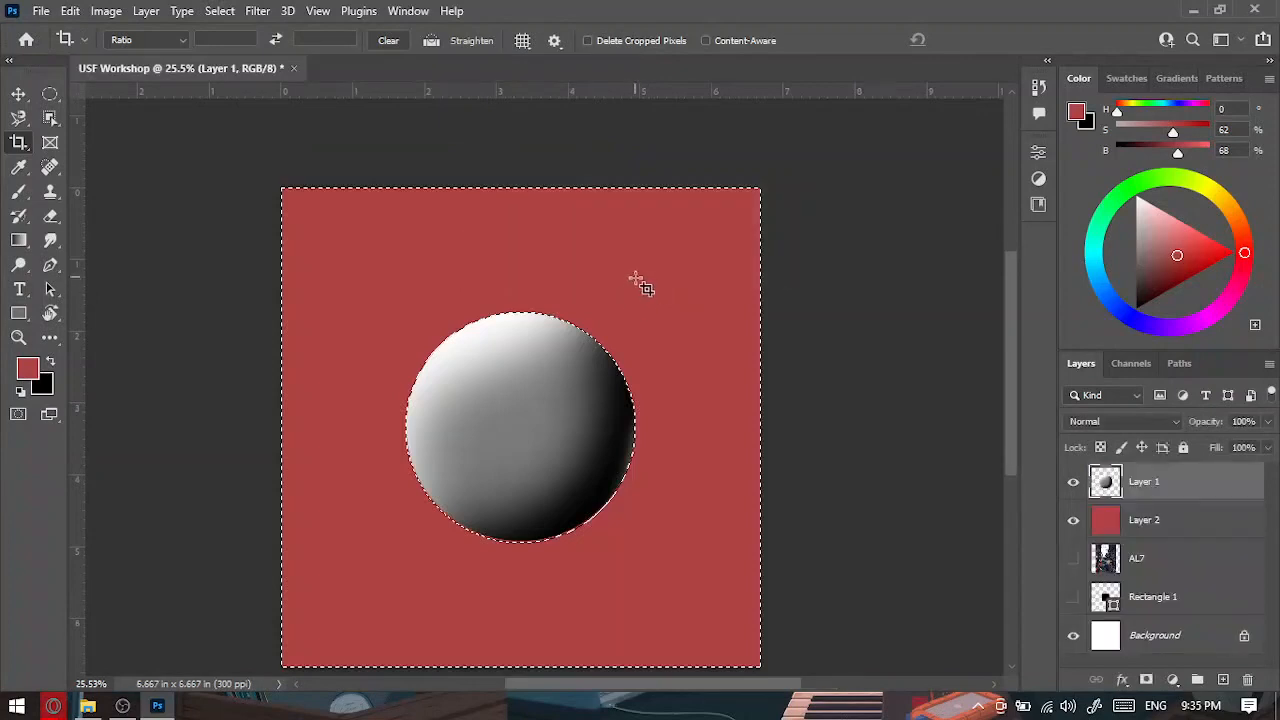
scroll(635, 279, "down", 2)
key("ctrl+d")
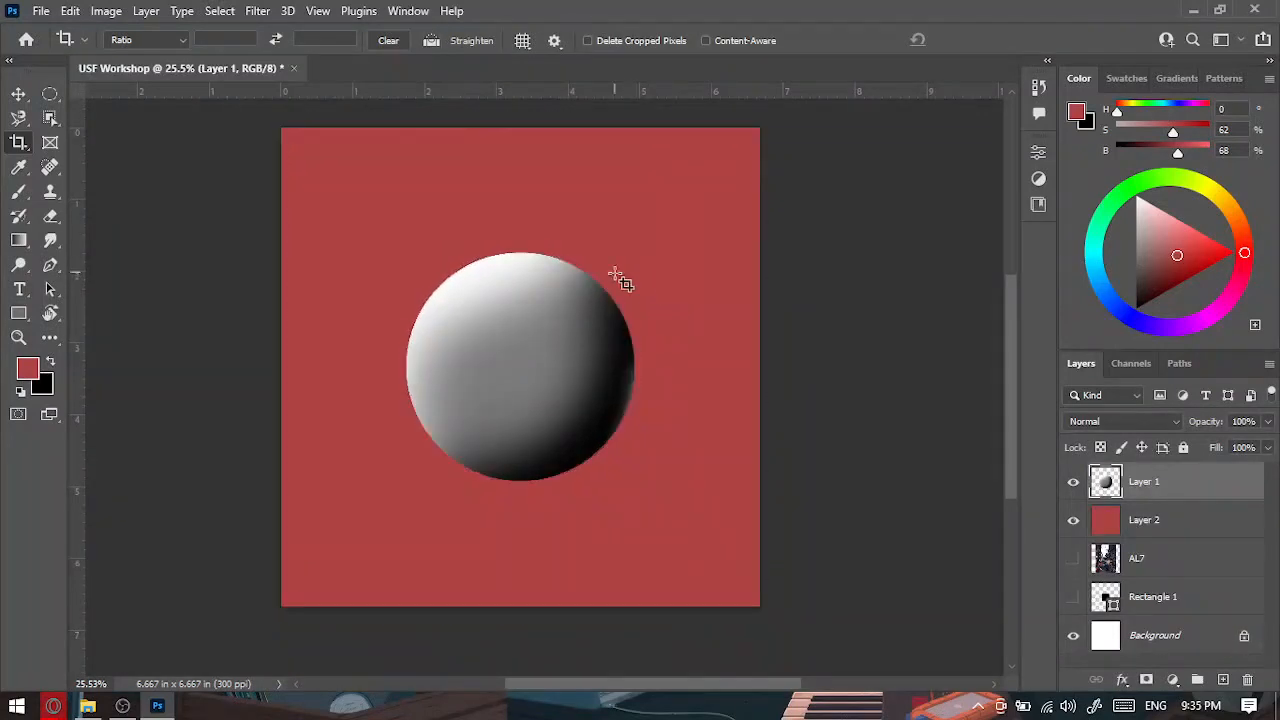
Try a crop box around the sphere, cancel it, and apply a crop box matching the full canvas.
left_click_drag(349, 180, 705, 485)
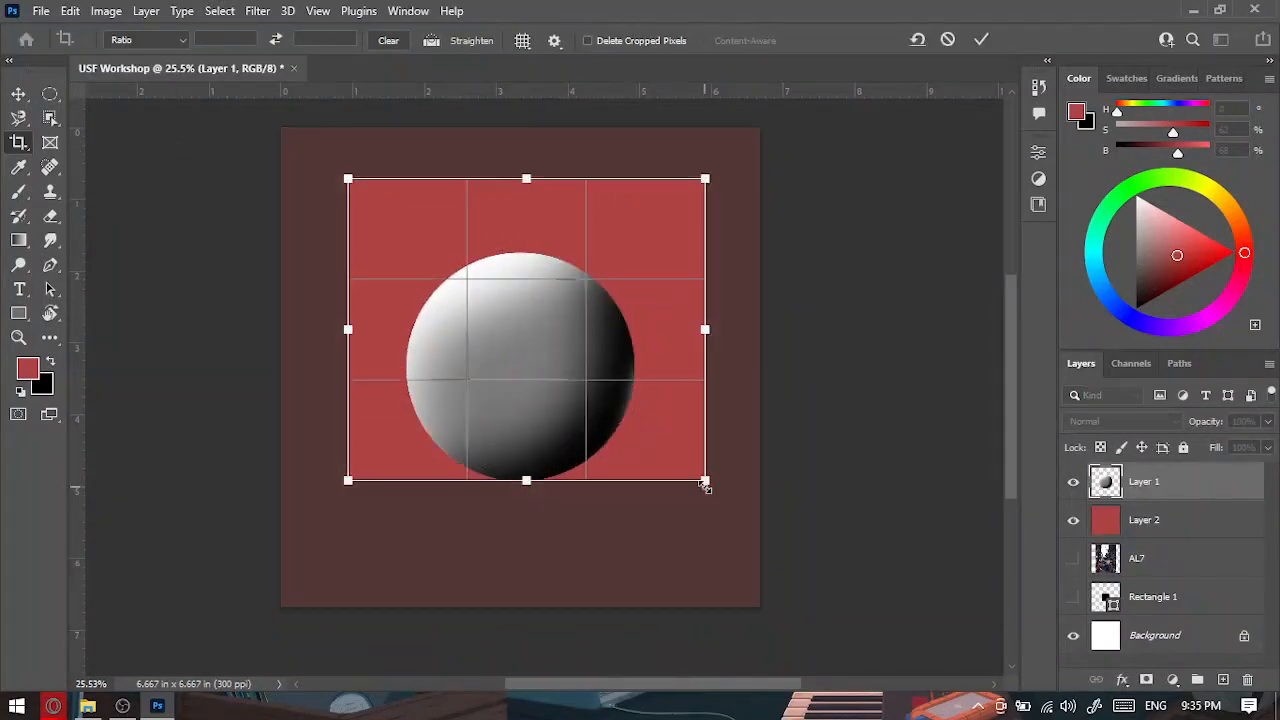
left_click(947, 40)
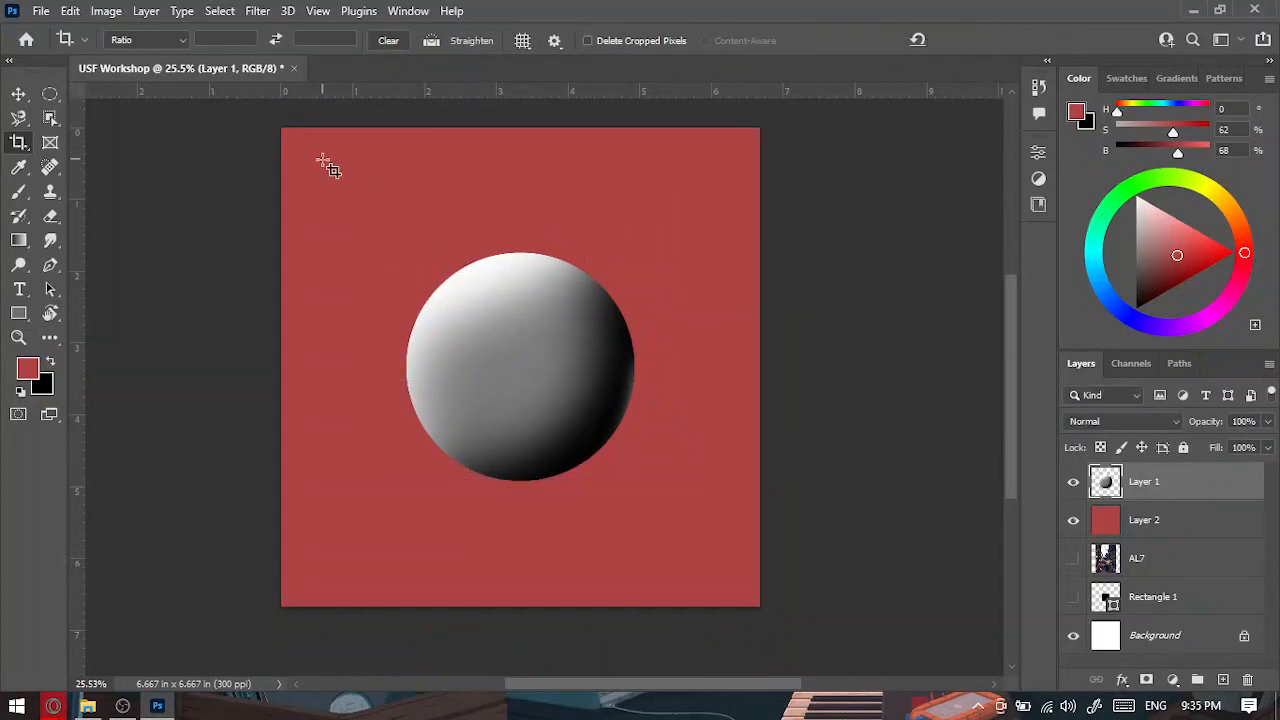
left_click_drag(281, 128, 761, 606)
mouse_move(753, 385)
left_mouse_down()
mouse_move(670, 392)
mouse_move(762, 369)
left_mouse_up()
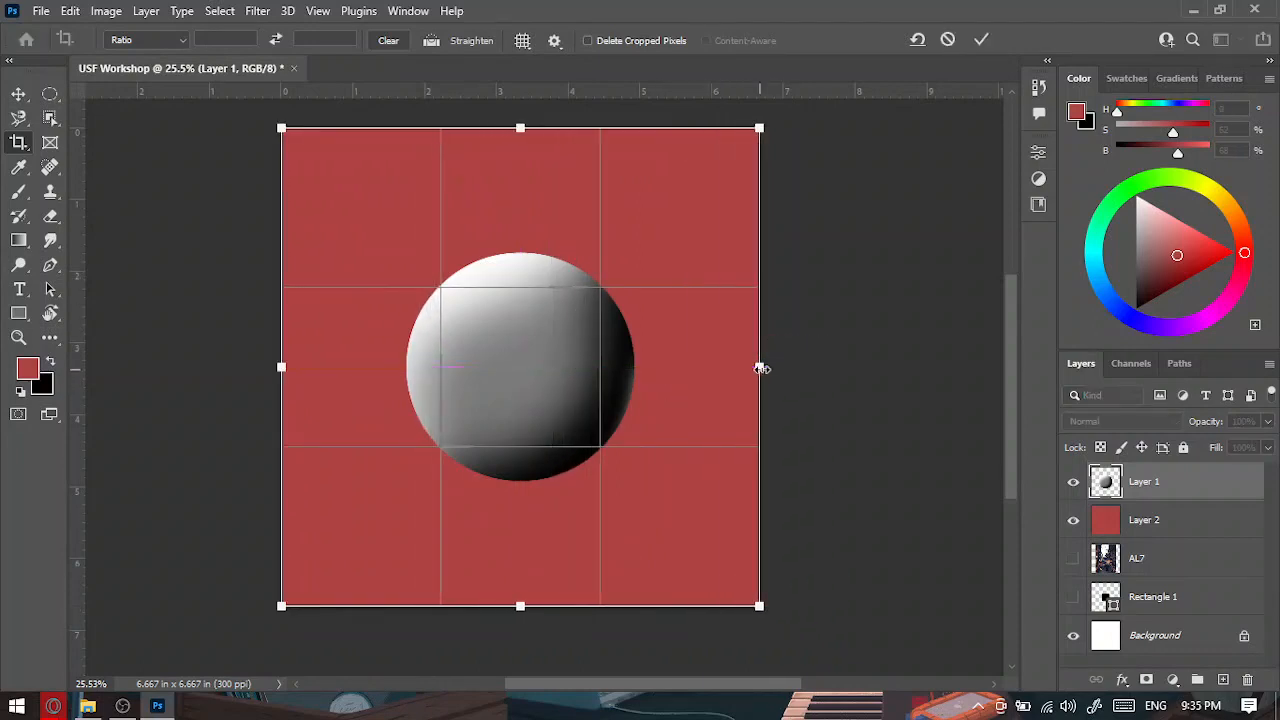
left_click(980, 41)
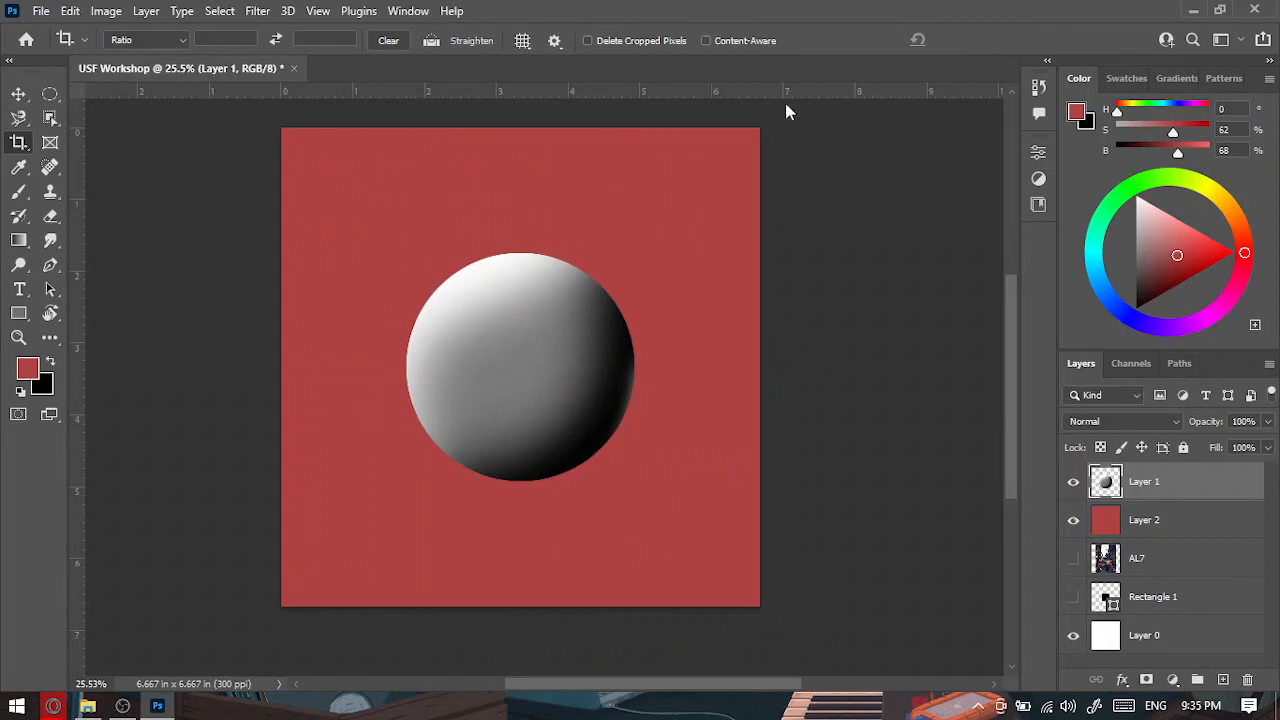
Crop the canvas to about 5.66 by 6.67 in by trimming its right side, and undo the crop.
mouse_move(351, 206)
left_mouse_down()
mouse_move(394, 229)
mouse_move(452, 296)
left_mouse_up()
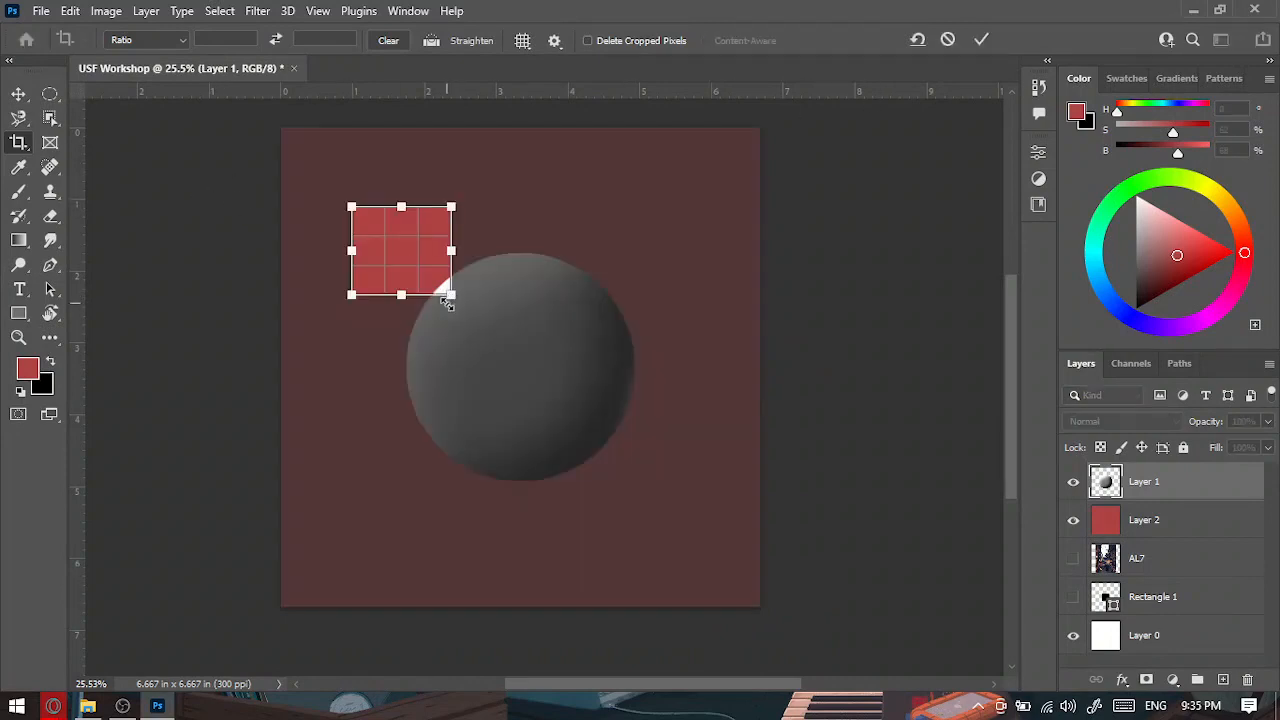
key("ctrl+z")
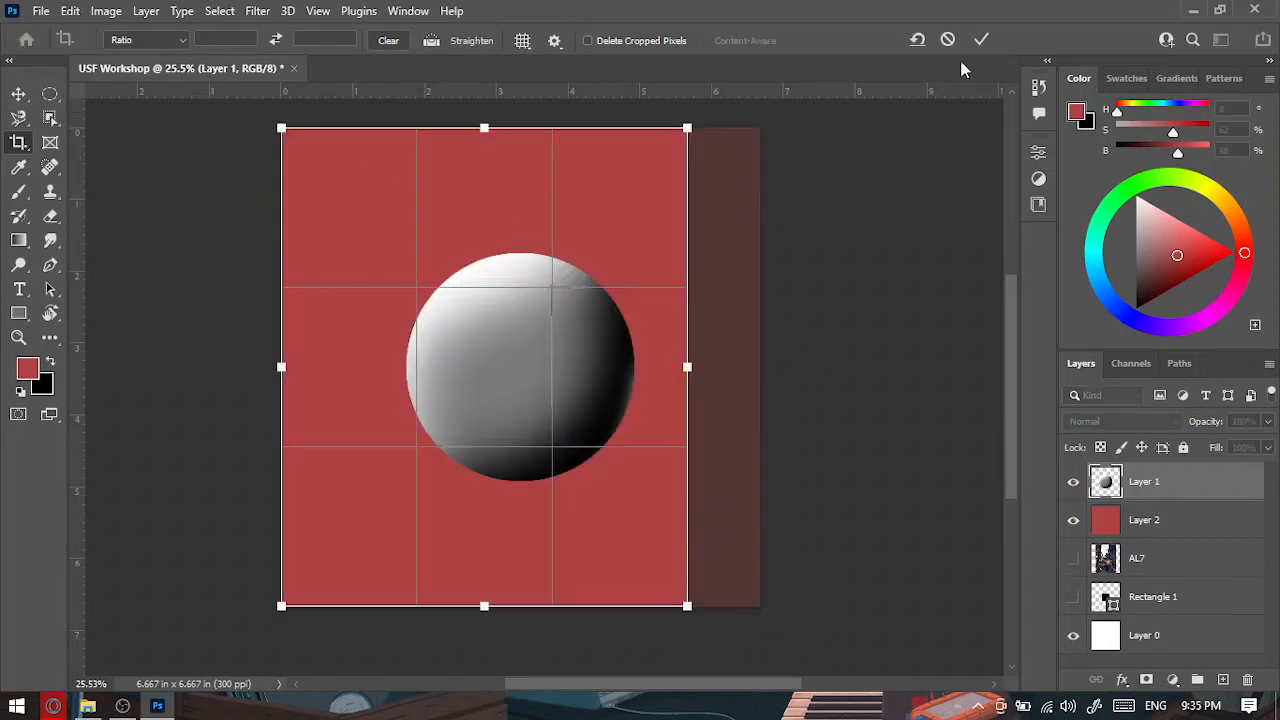
left_click(981, 40)
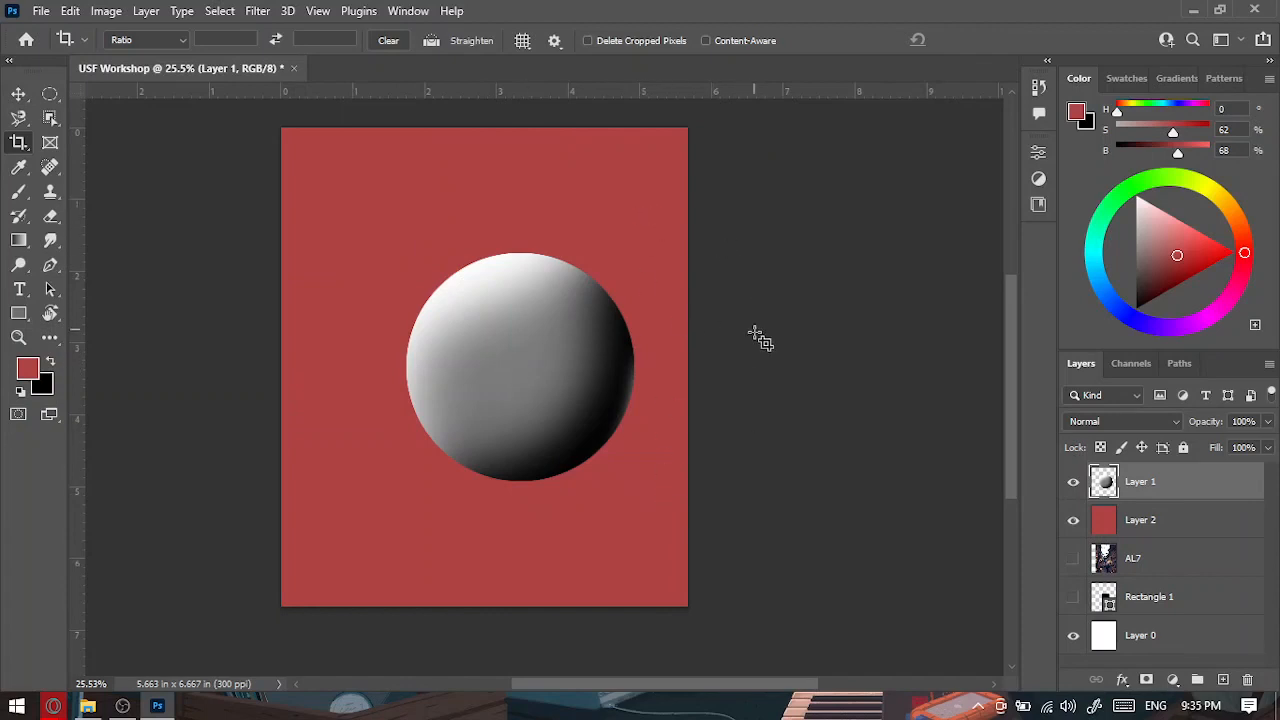
key("ctrl+z")
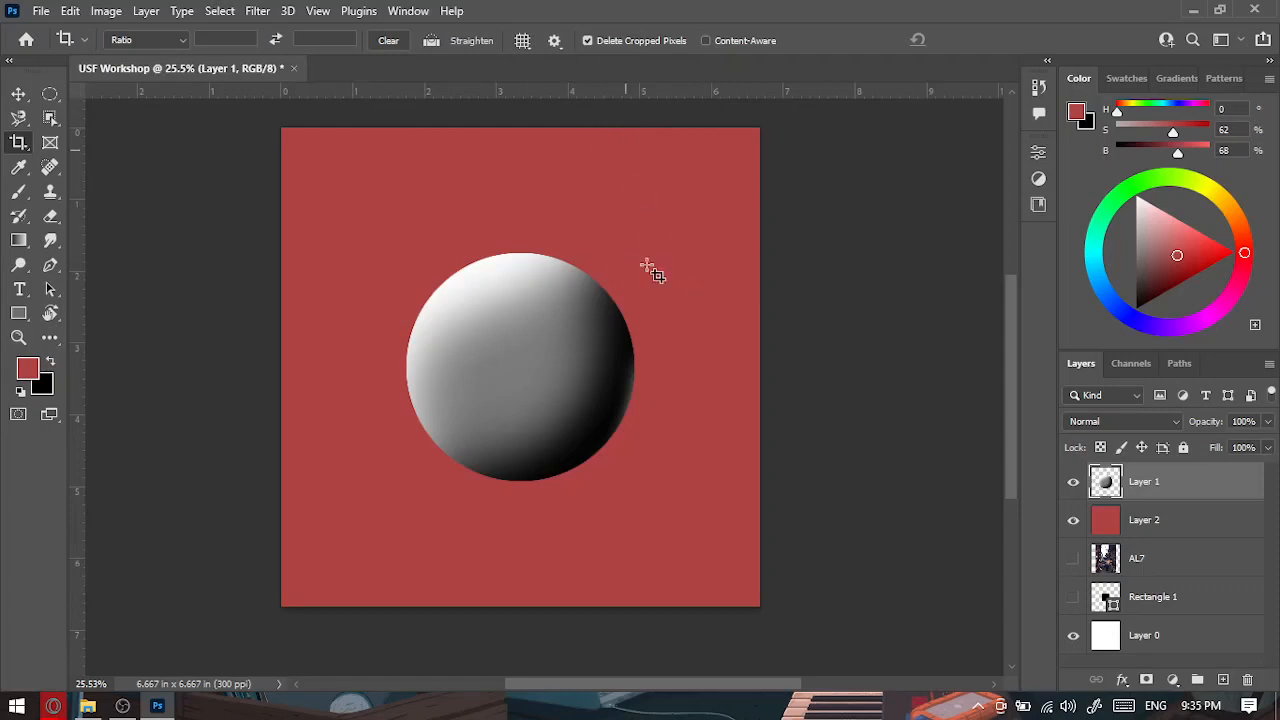
With Delete Cropped Pixels enabled, crop the canvas to about 5.23 by 2.23 in, shift the sphere layer, and undo the move and crop.
left_click_drag(678, 300, 301, 459)
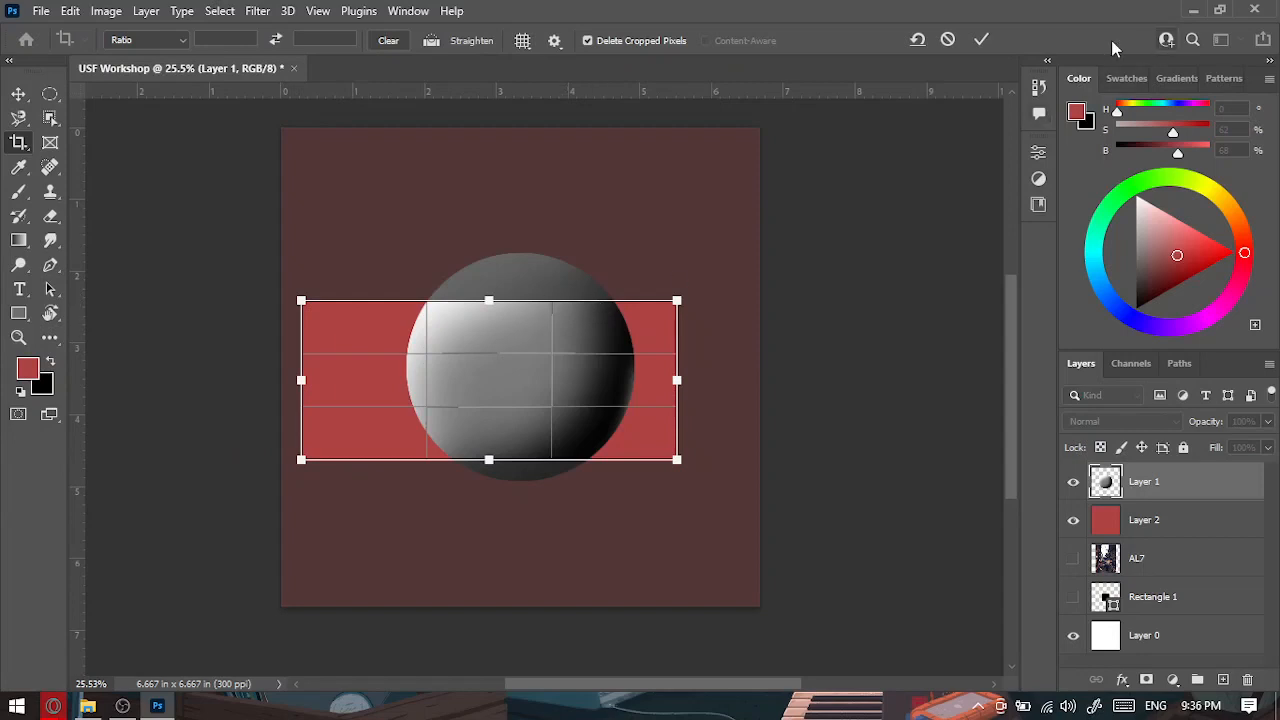
left_click(981, 39)
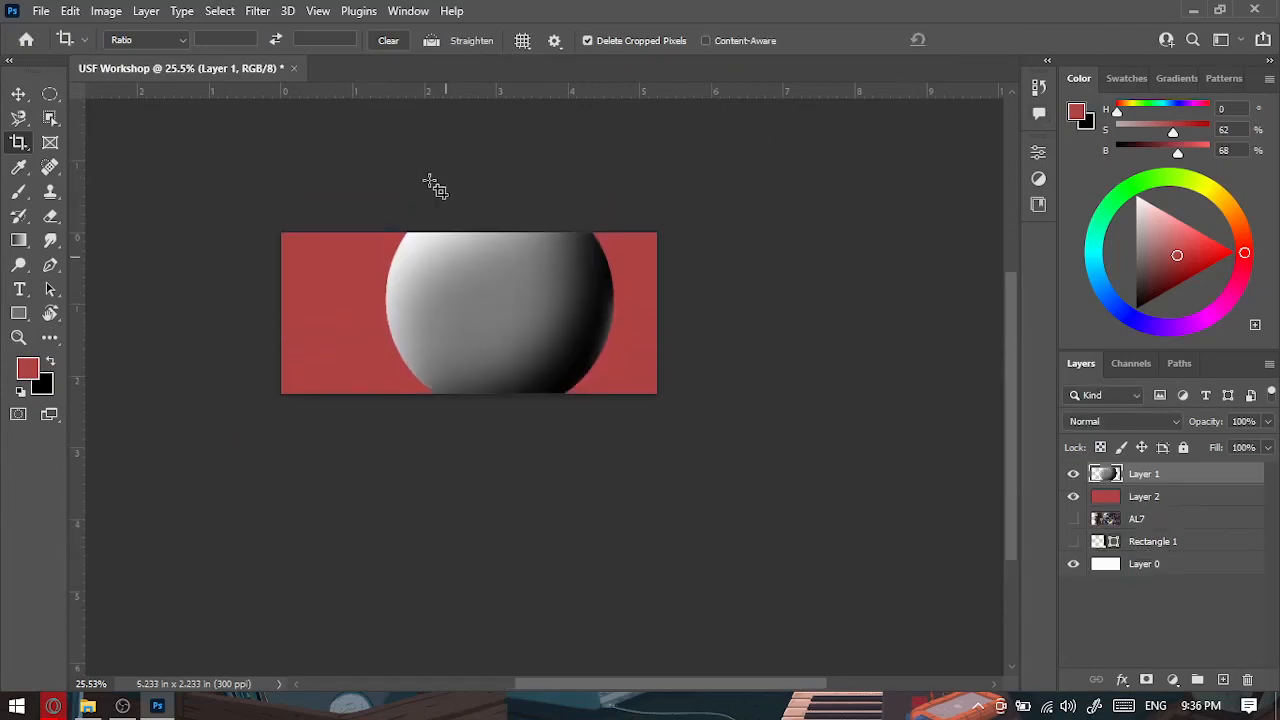
key("v")
left_click_drag(532, 315, 519, 343)
key("ctrl+z")
key("ctrl+z")
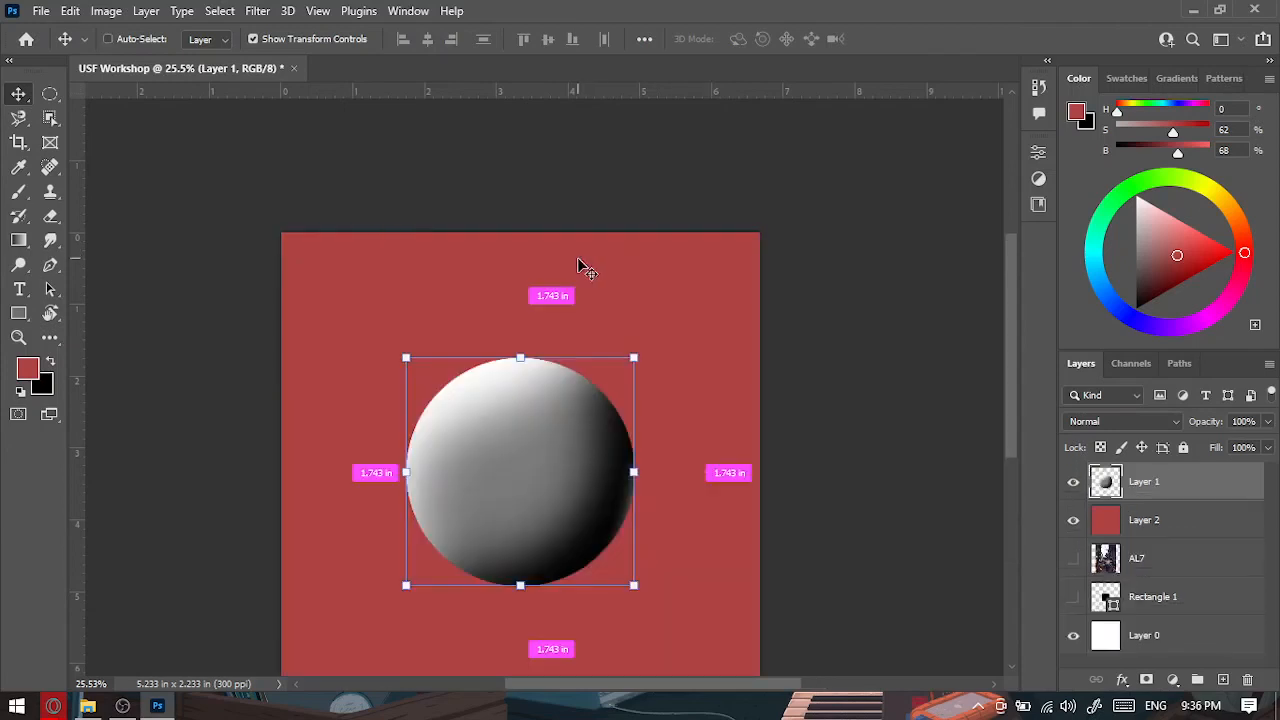
Try cropping the canvas to about 4.05 × 2.02 in around the sphere's upper half and moving the sphere, and undo both.
left_click(333, 305)
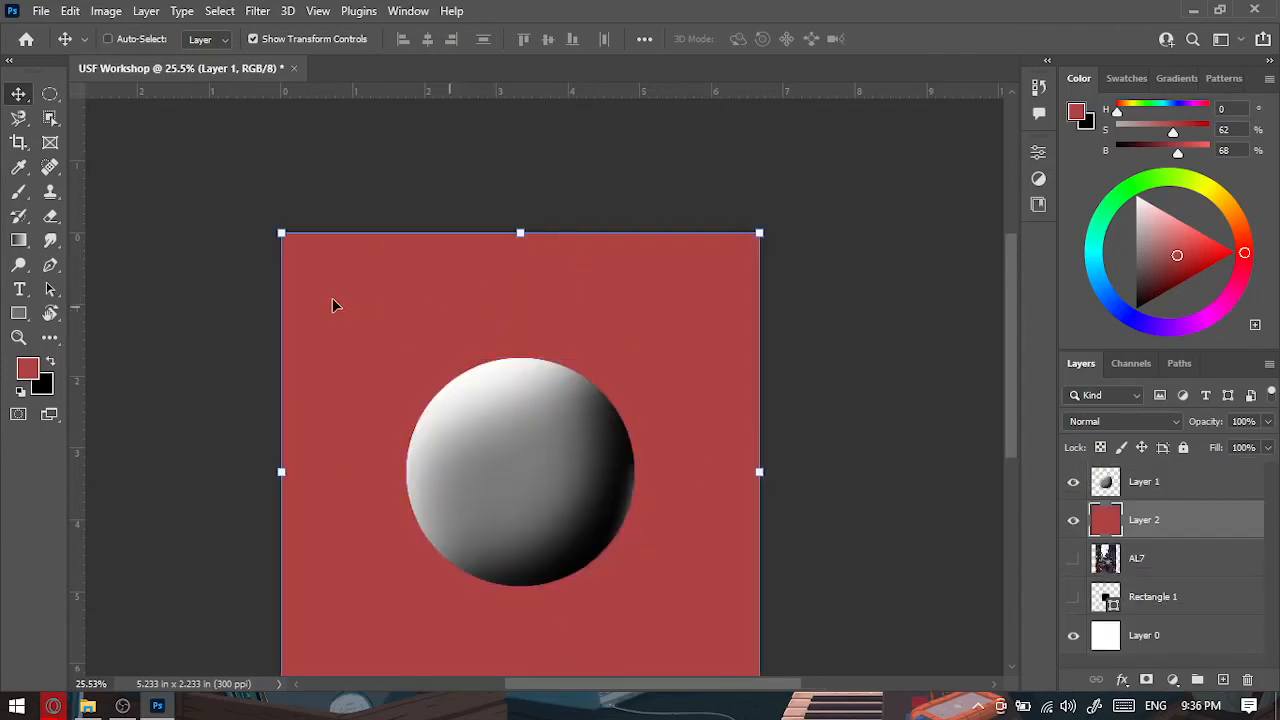
left_click(18, 142)
left_click_drag(387, 327, 677, 471)
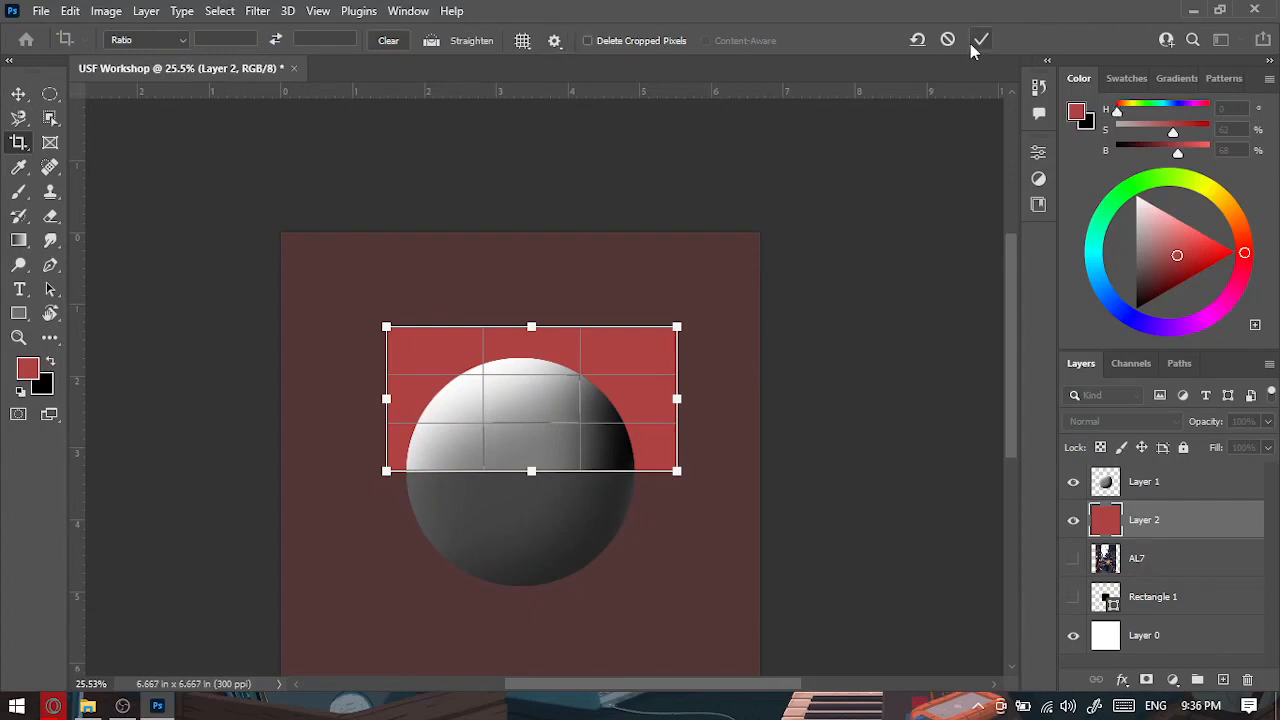
left_click(18, 93)
left_click_drag(342, 320, 600, 366)
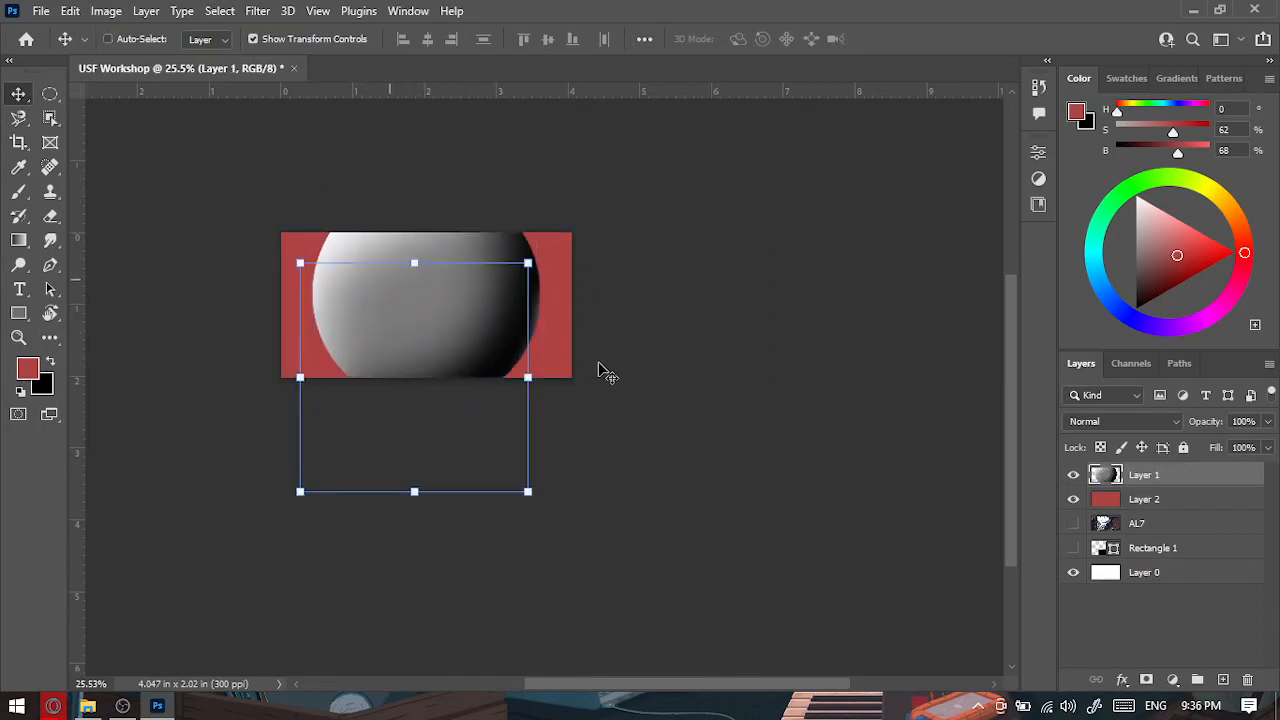
key("ctrl+z")
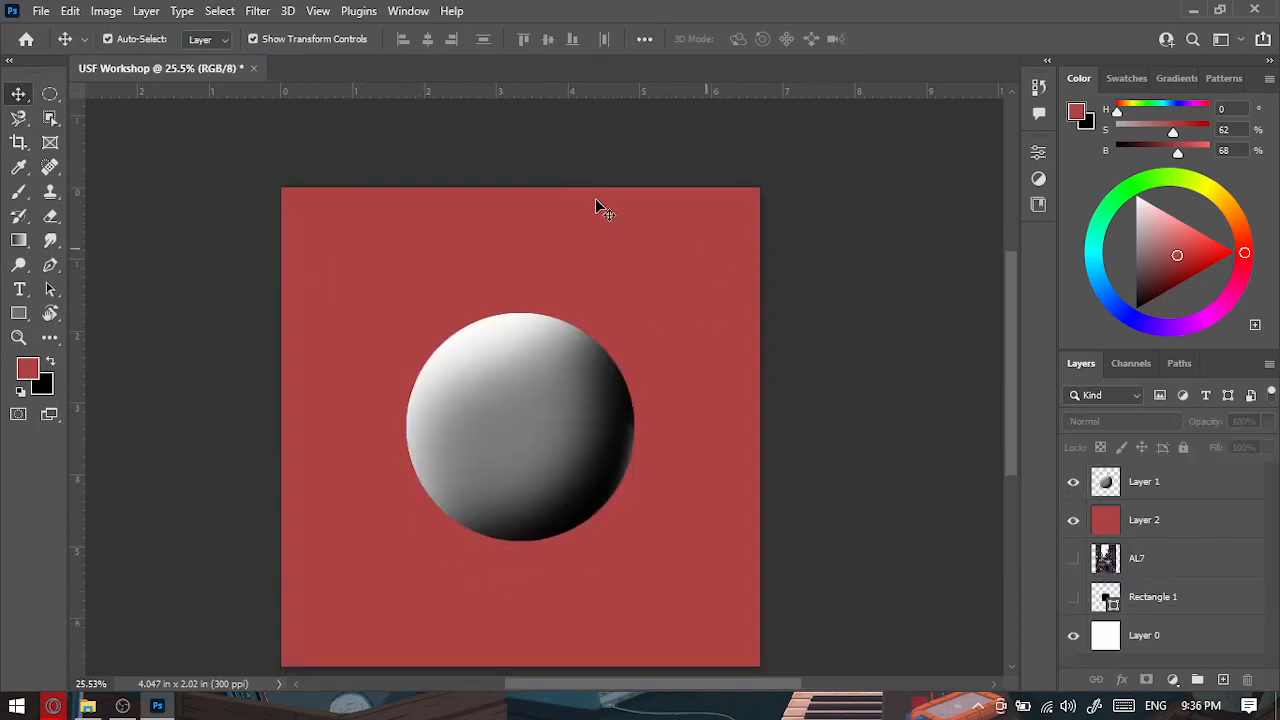
Switch from the Crop tool to the Perspective Crop tool.
left_click(18, 142)
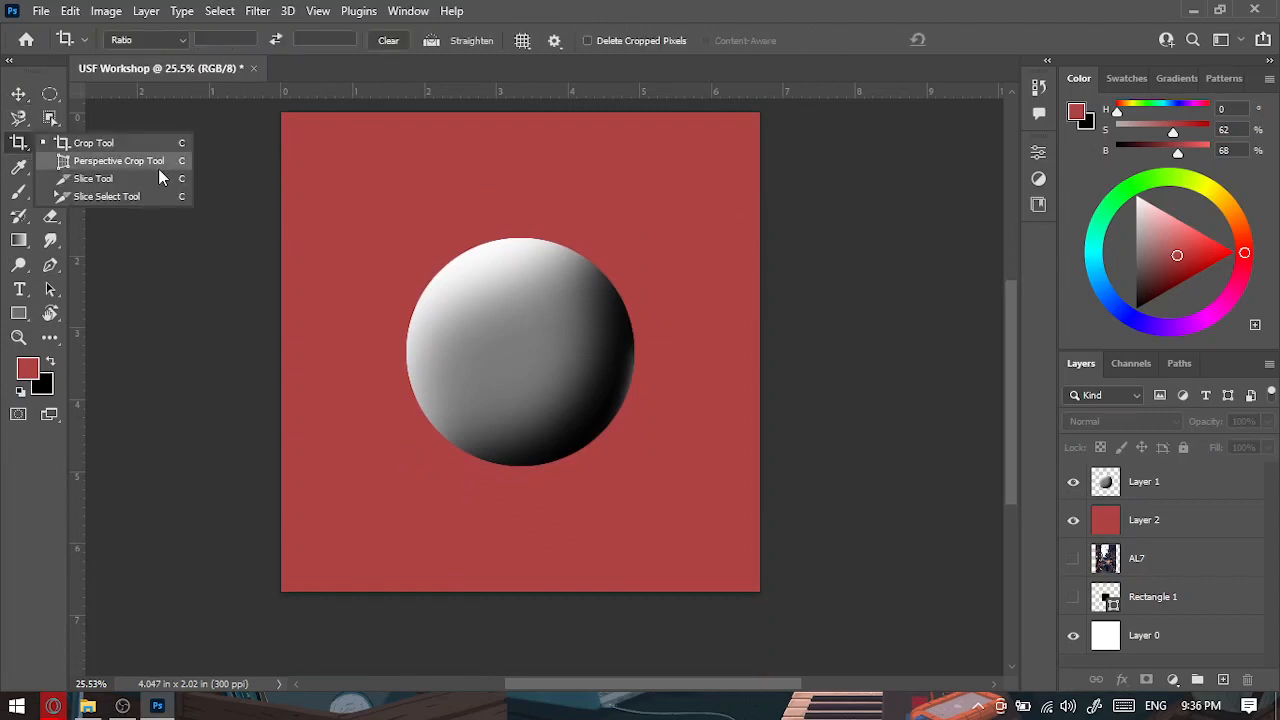
left_click(118, 161)
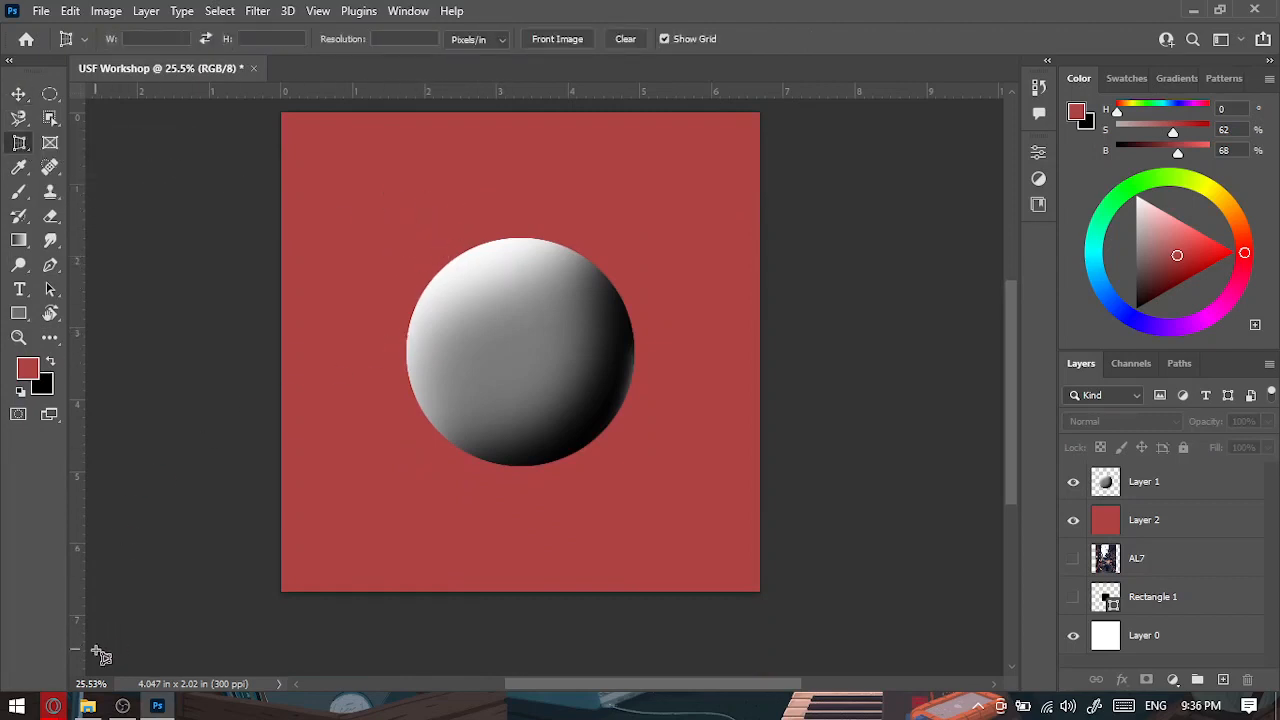
Switch to the Opera browser and search Google Images for "book pic" in the unsplash.com tab.
mouse_move(54, 706)
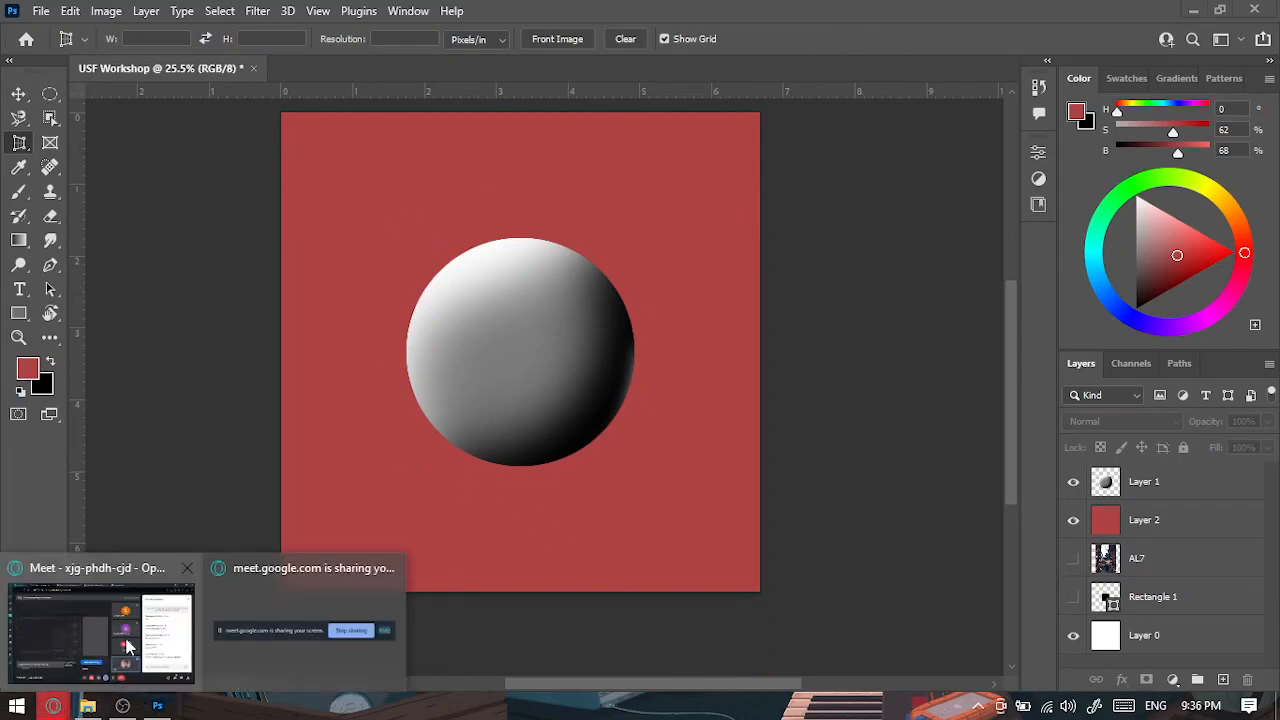
left_click(44, 631)
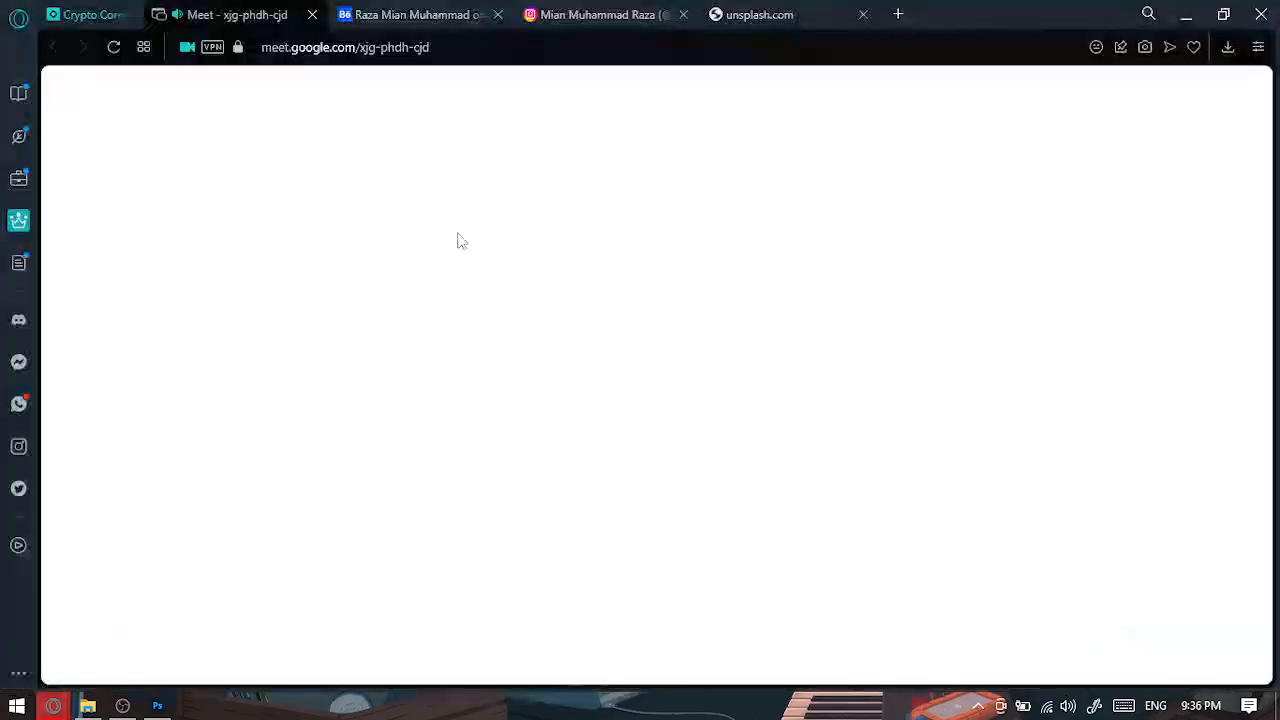
left_click(790, 12)
left_click(330, 47)
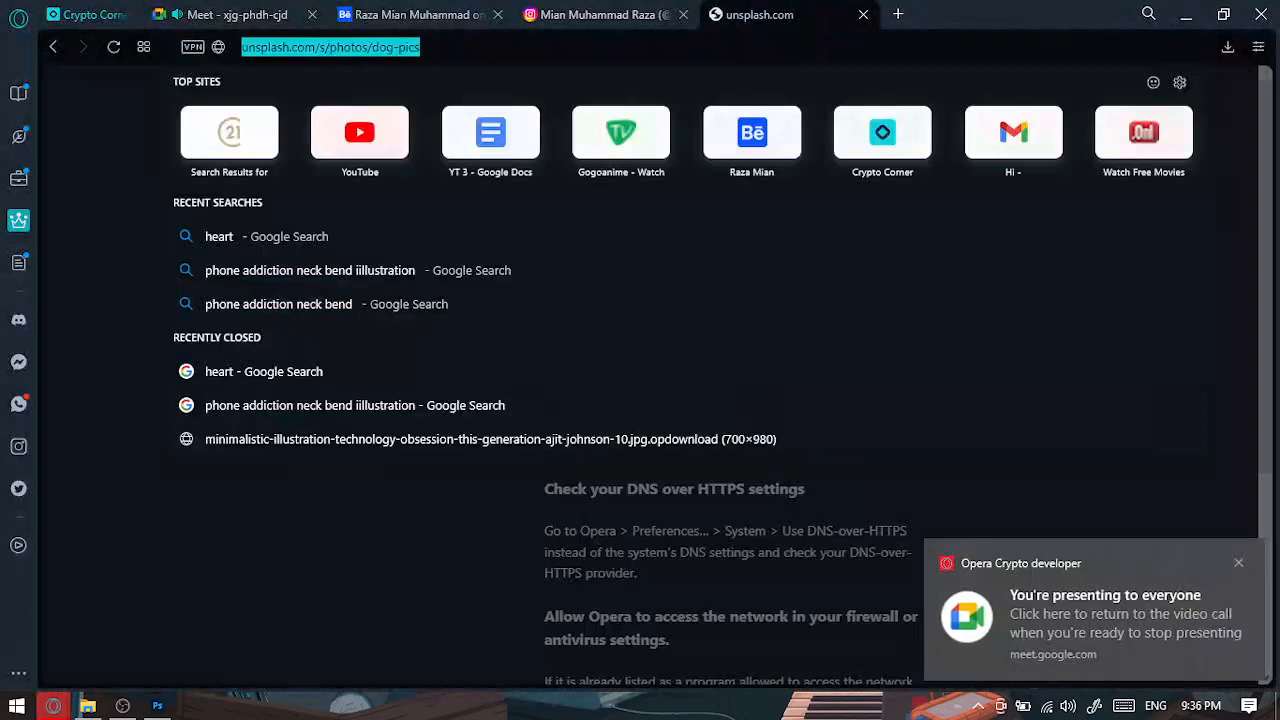
type("book")
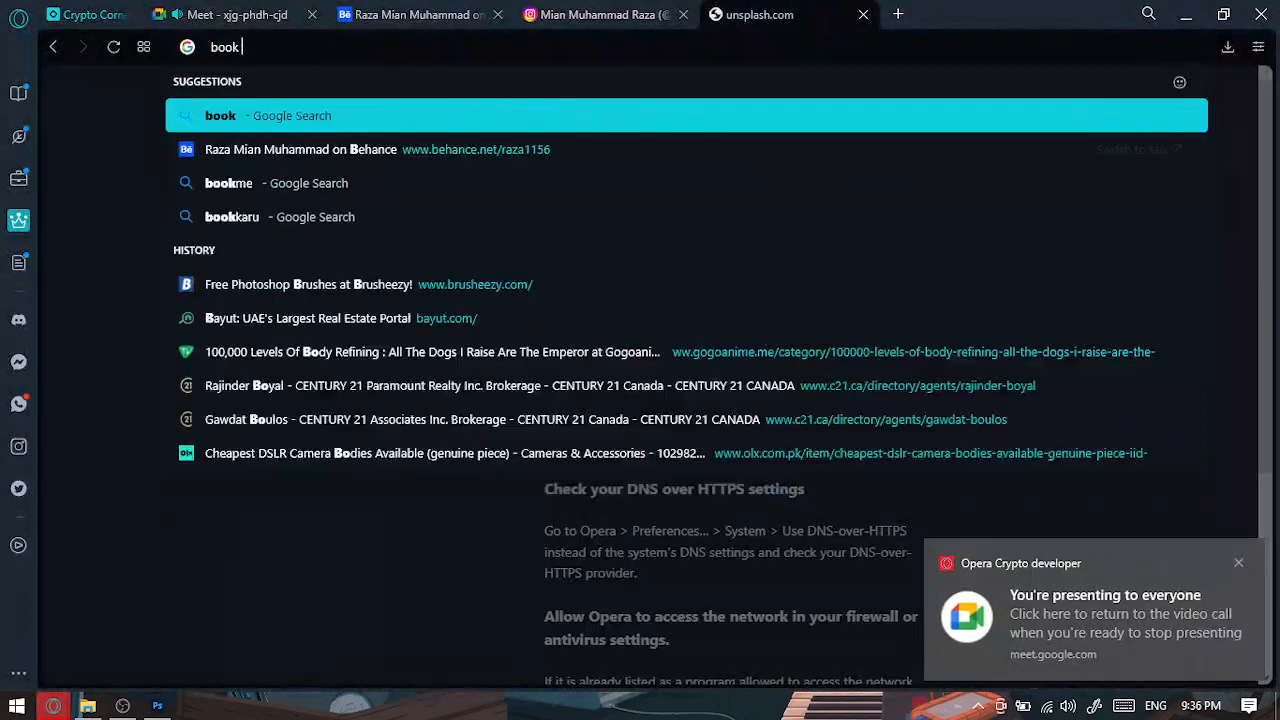
type(" pic")
key("Return")
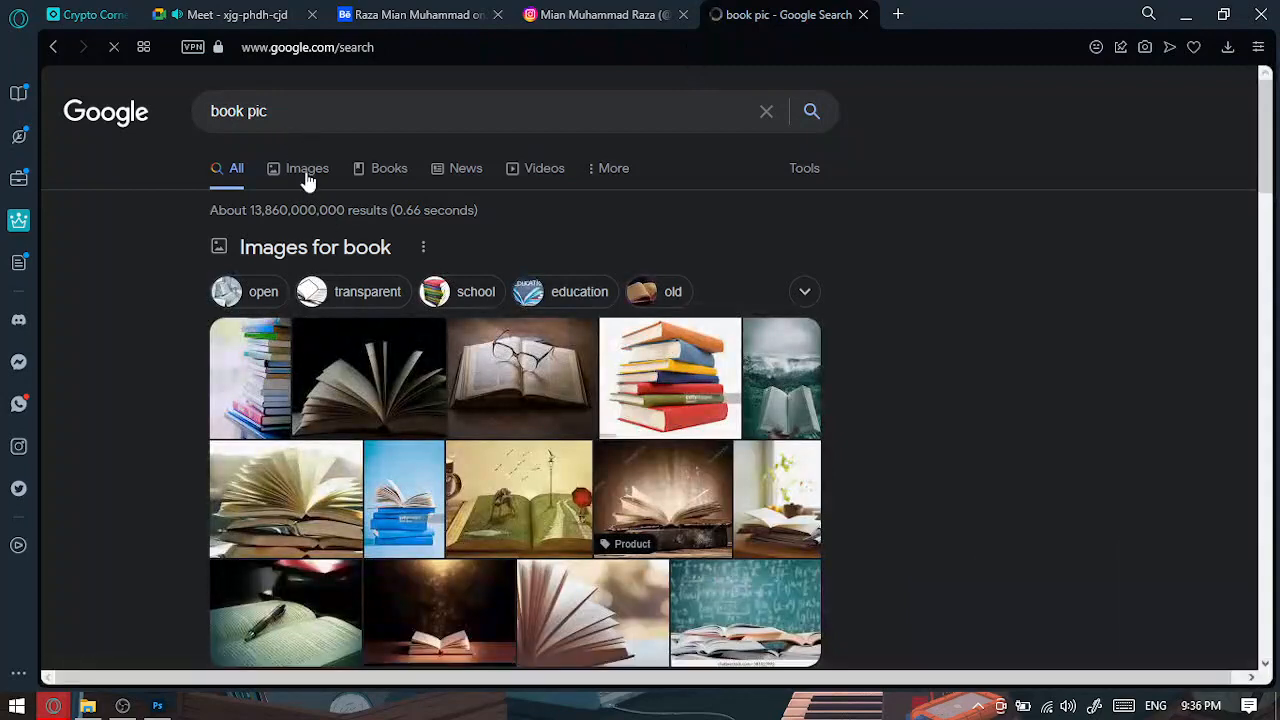
left_click(307, 172)
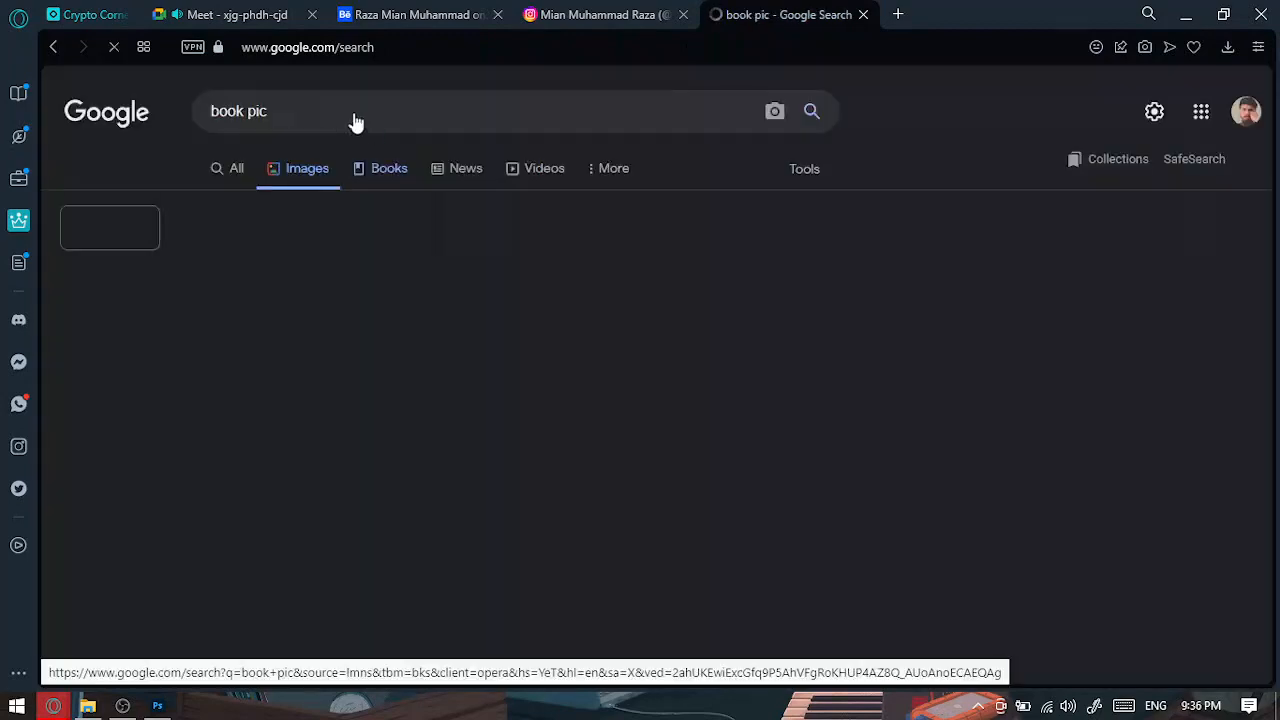
Refine the image search to "book pic cover" and open the preview of Freepik's tilted black-and-white book mockup.
type("cover")
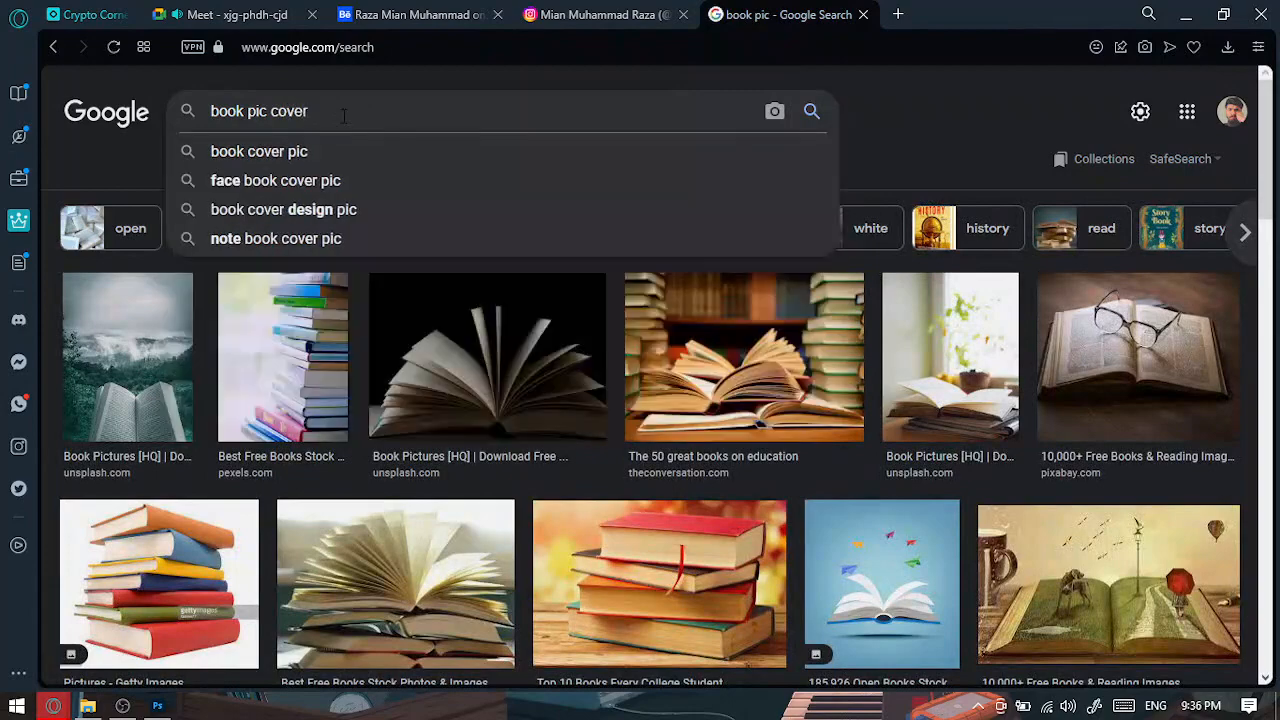
key("Return")
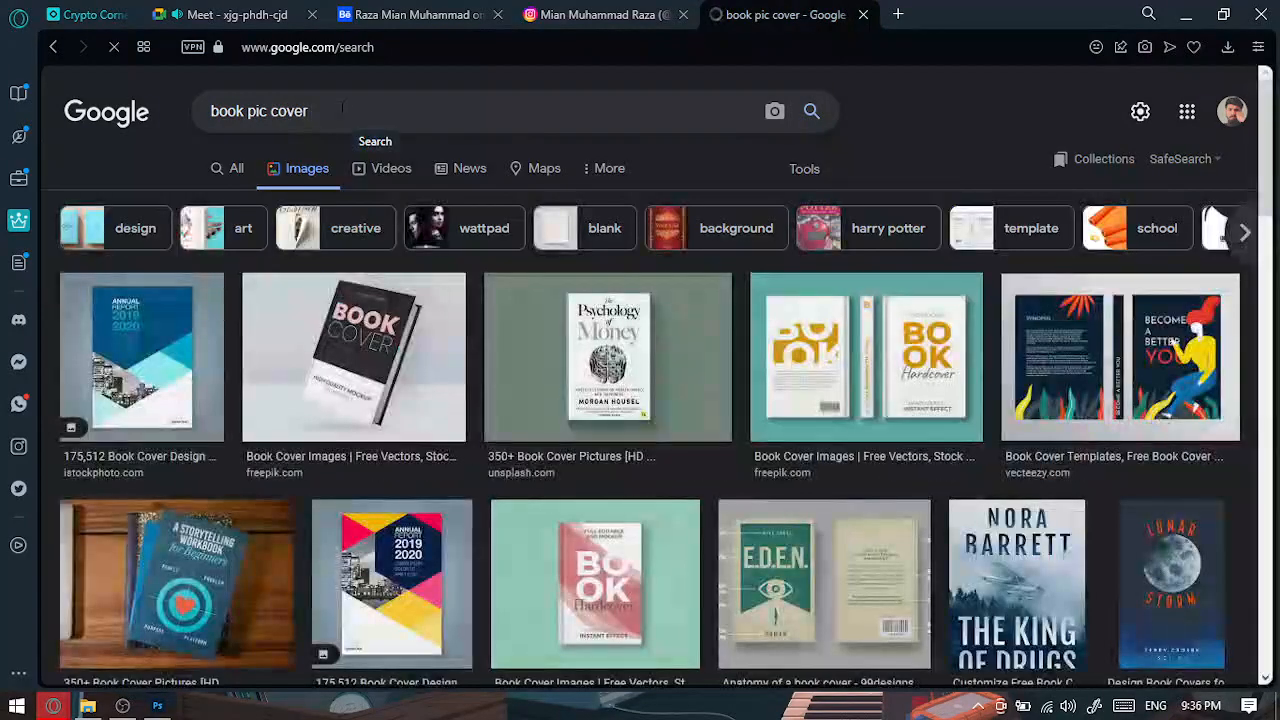
scroll(424, 352, "down", 1)
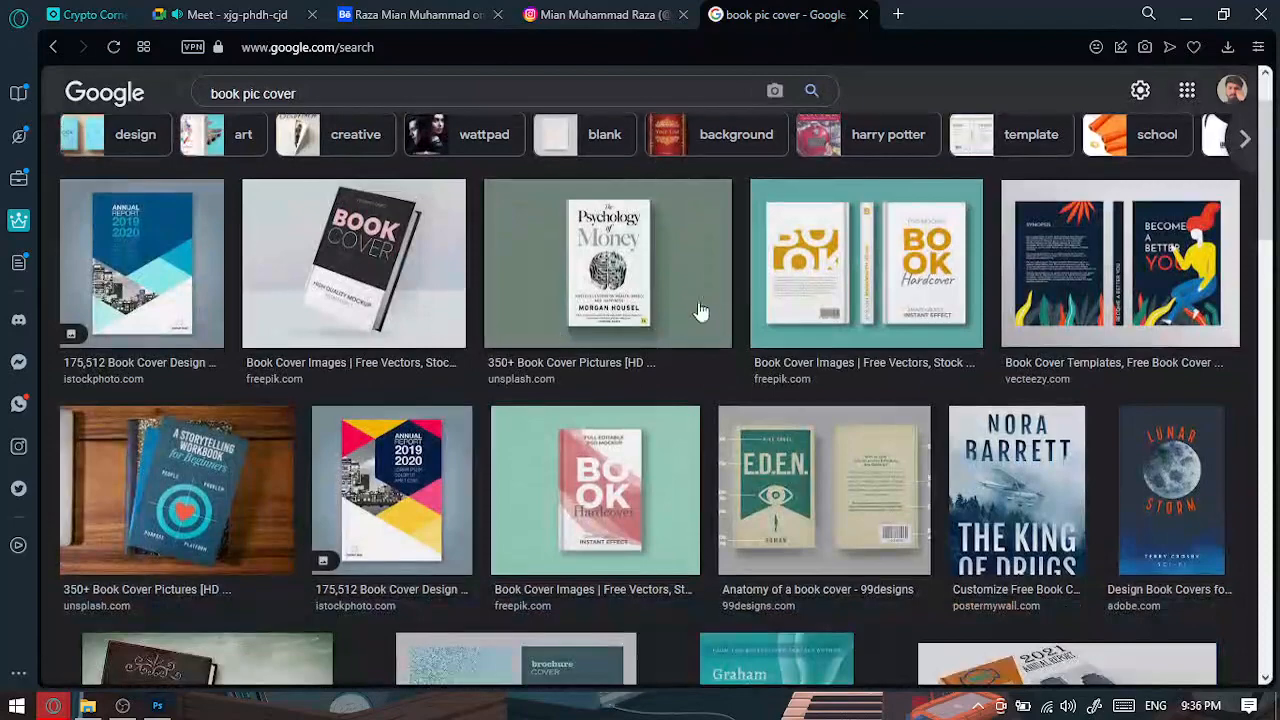
scroll(425, 300, "down", 1)
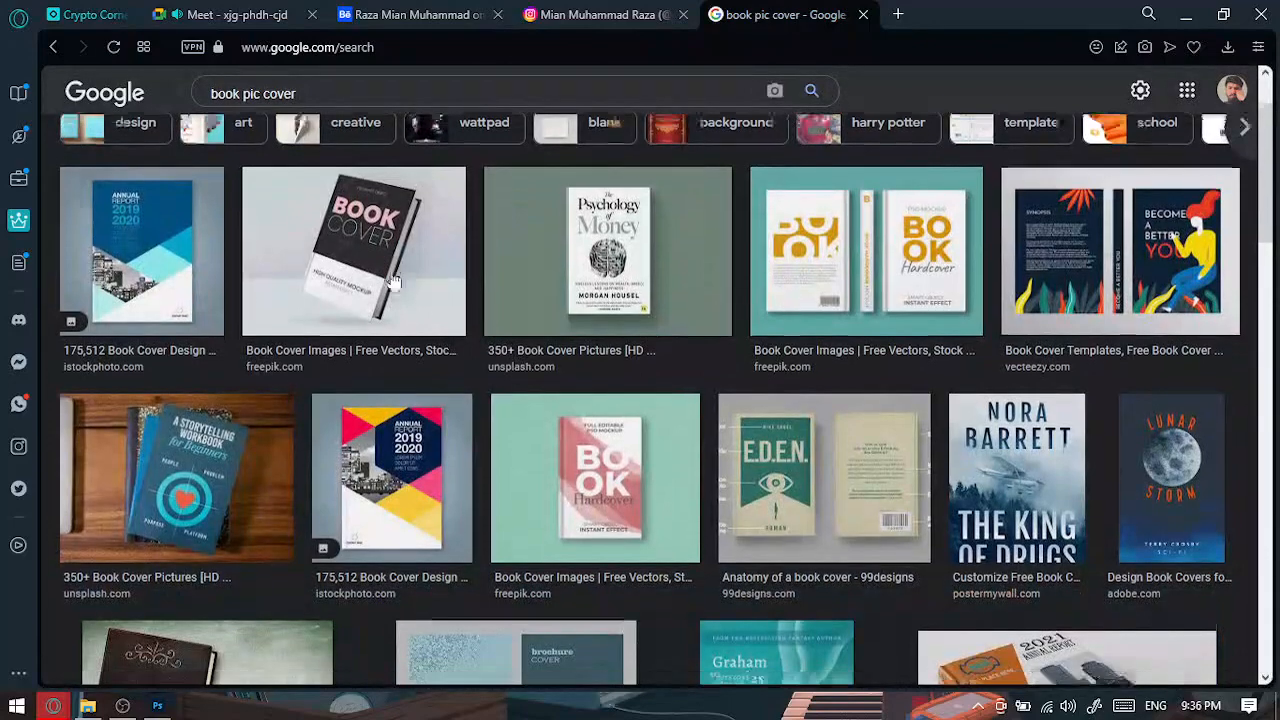
scroll(390, 250, "up", 1)
left_click(398, 262)
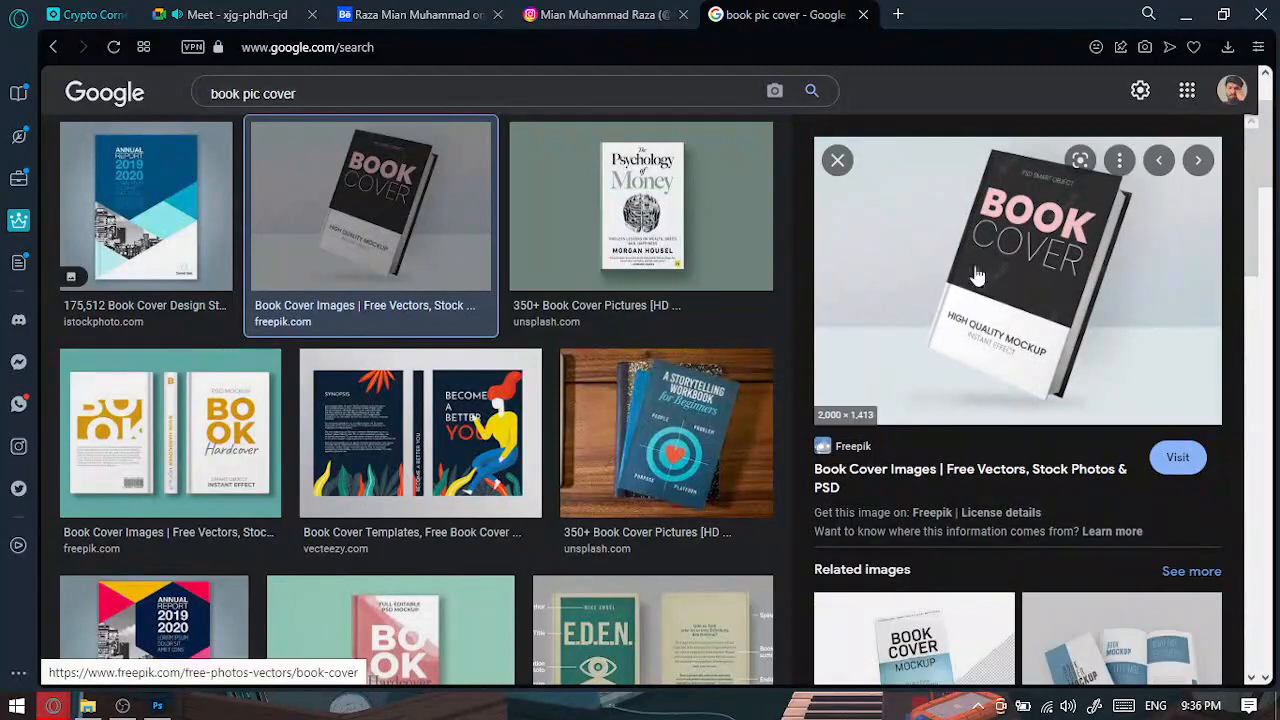
Copy the previewed book mockup image and paste it into the USF Workshop document in Photoshop.
right_click(978, 212)
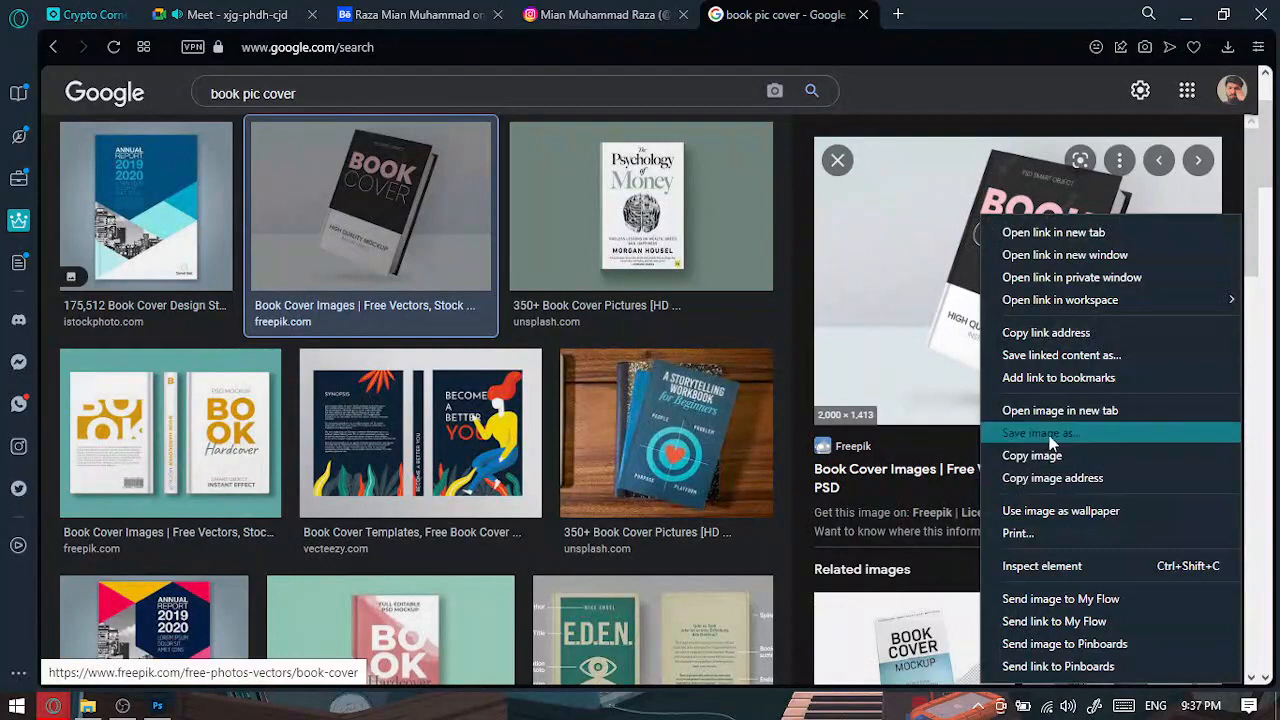
left_click(1055, 455)
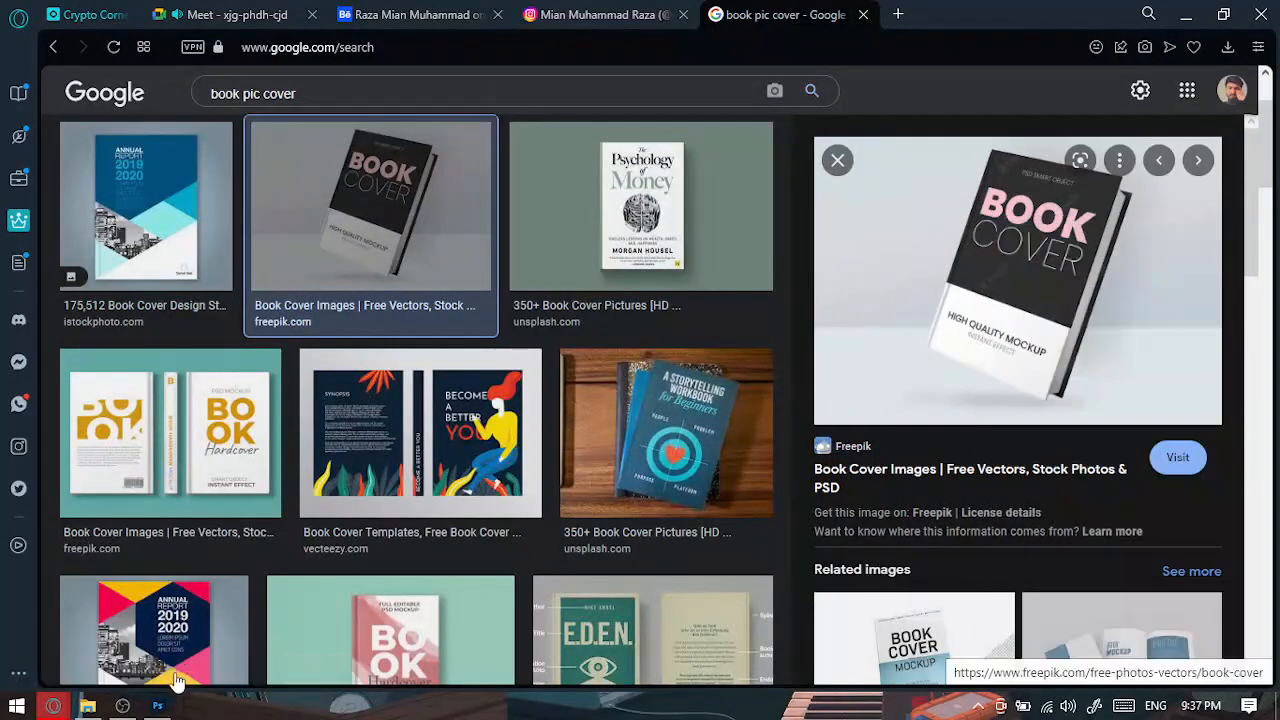
left_click(157, 706)
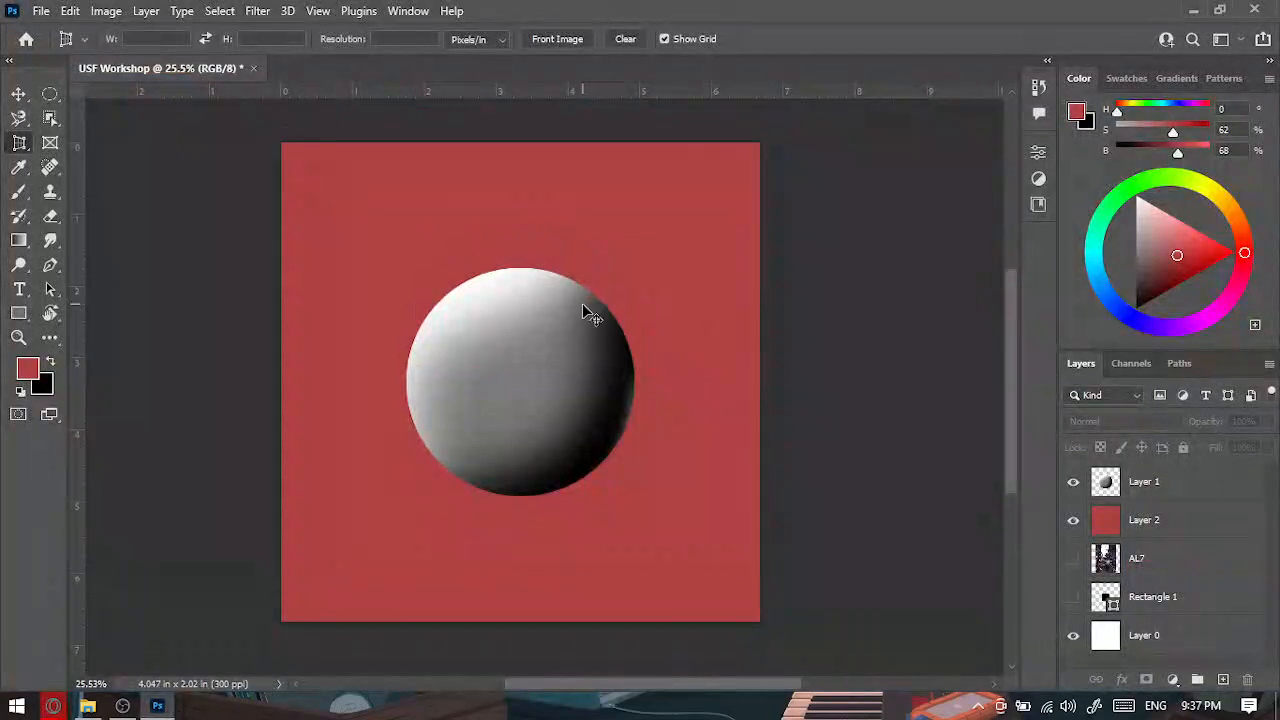
key("ctrl+v")
left_click(18, 94)
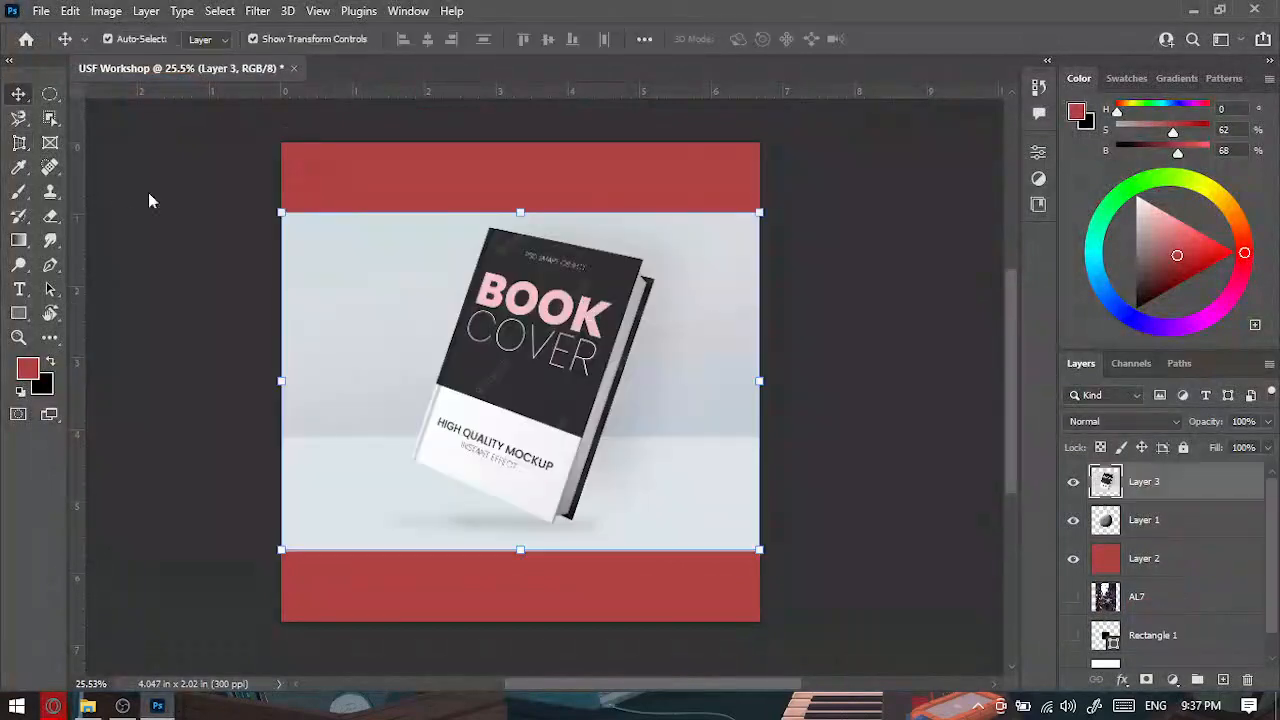
Outline the book's front cover with the Perspective Crop tool by placing its four corner points around the cover.
scroll(545, 340, "up", 5)
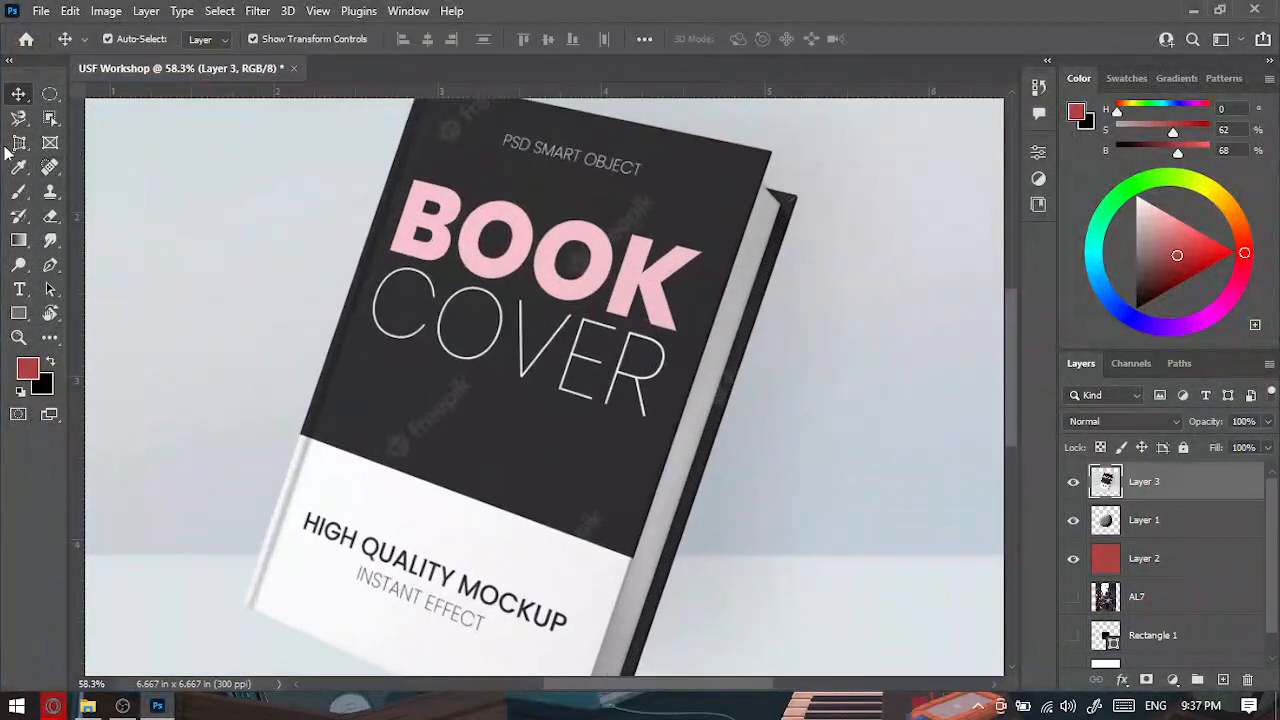
left_click(18, 143)
scroll(665, 232, "up", 5)
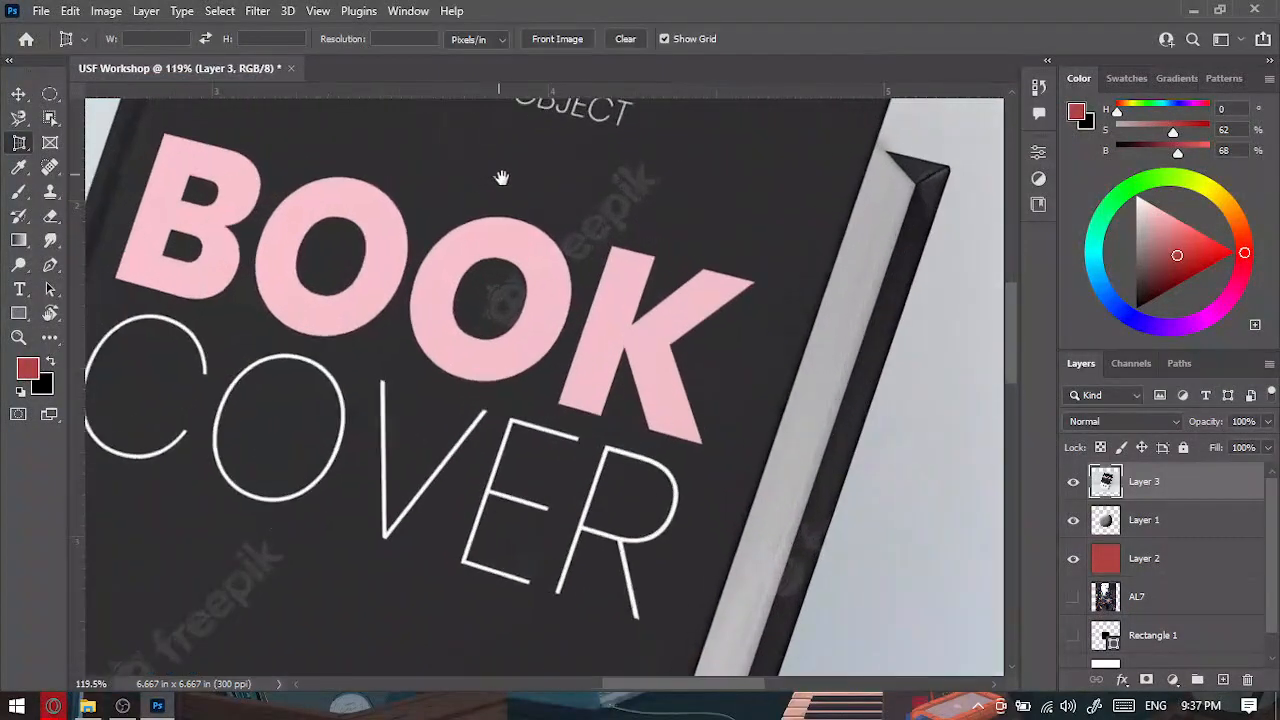
scroll(503, 177, "up", 5)
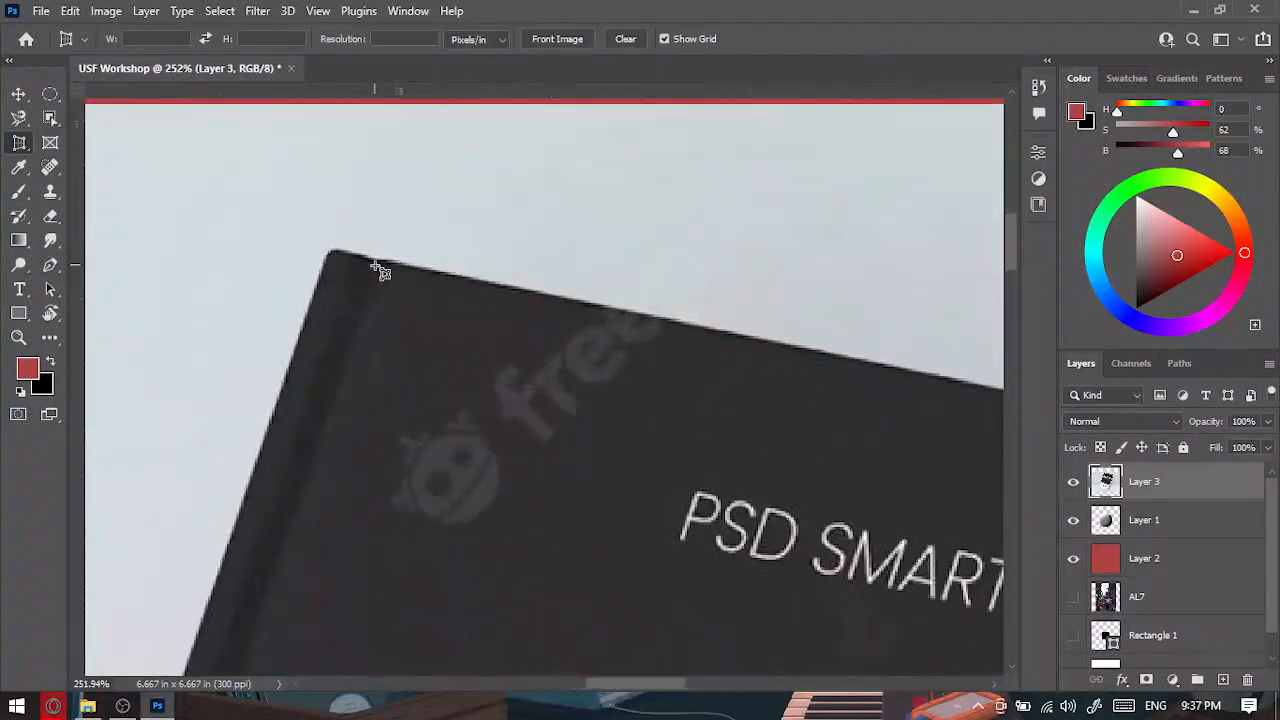
key("h")
left_click_drag(604, 420, 777, 454)
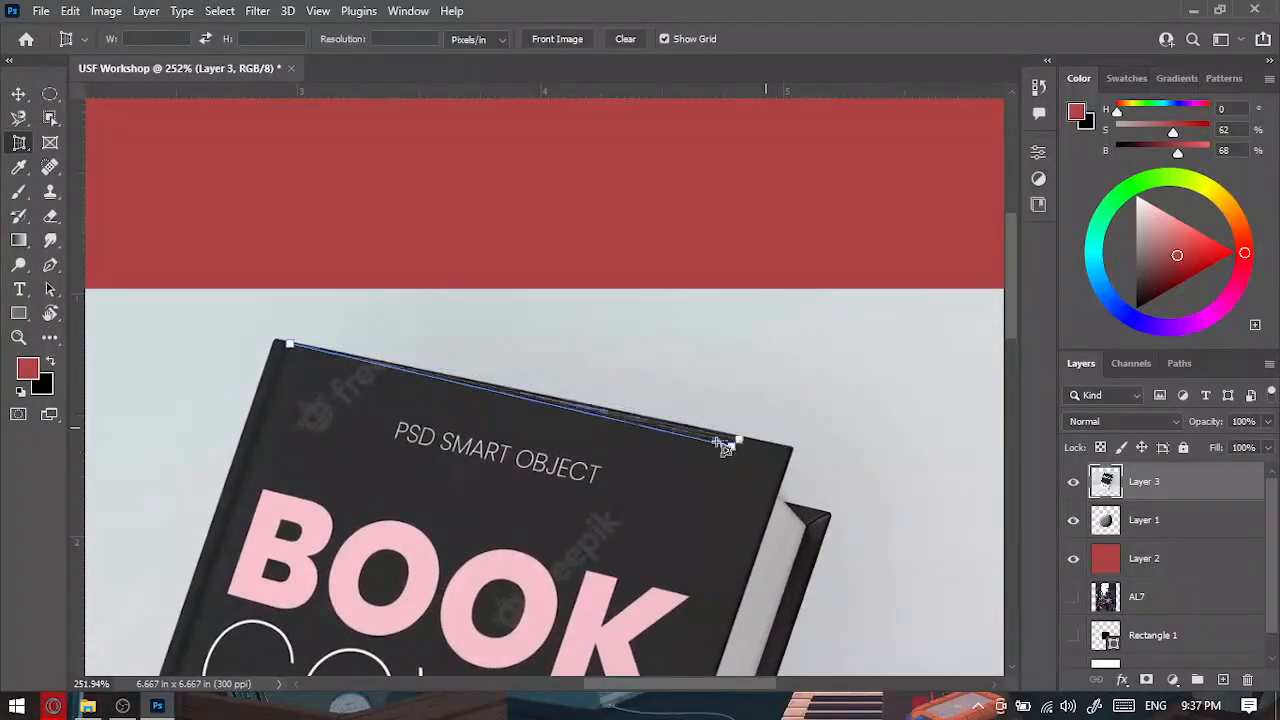
left_click(694, 551)
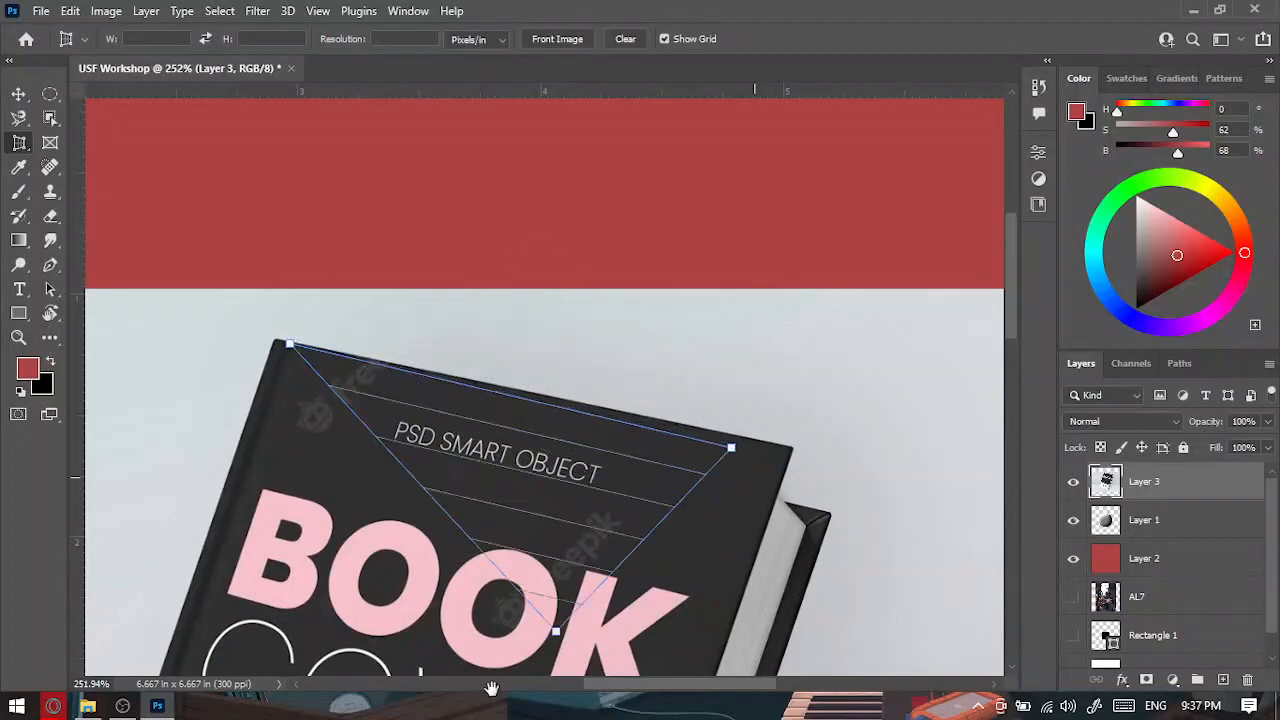
left_click_drag(555, 628, 783, 202)
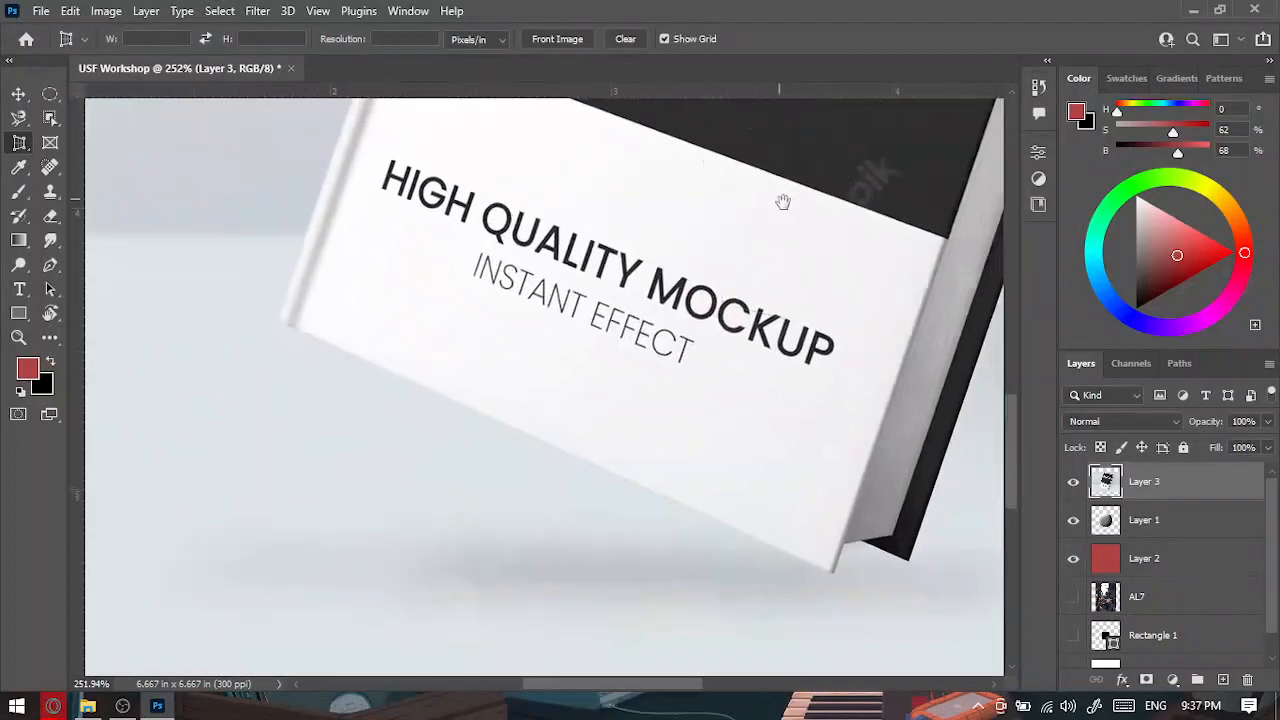
left_click(827, 566)
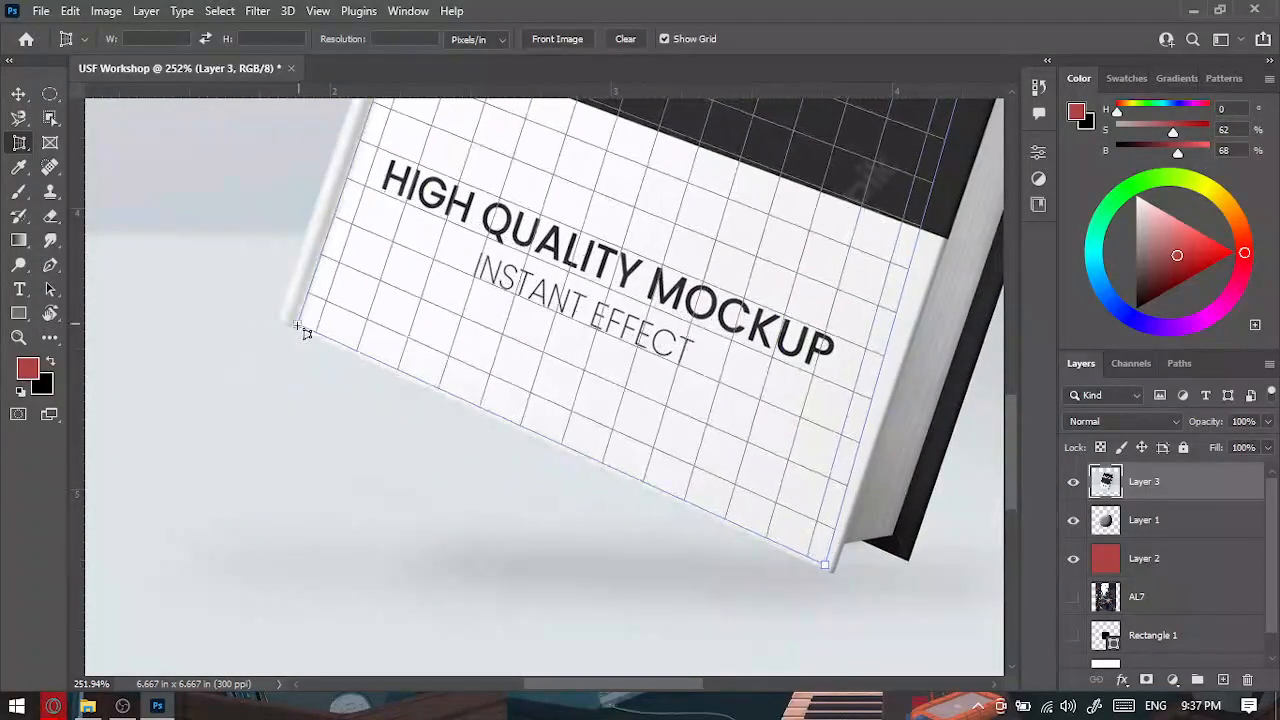
left_click(300, 329)
Move the perspective crop's upper-right corner outward onto the matching corner of the book's front cover.
scroll(585, 356, "down", 2)
scroll(585, 400, "down", 3)
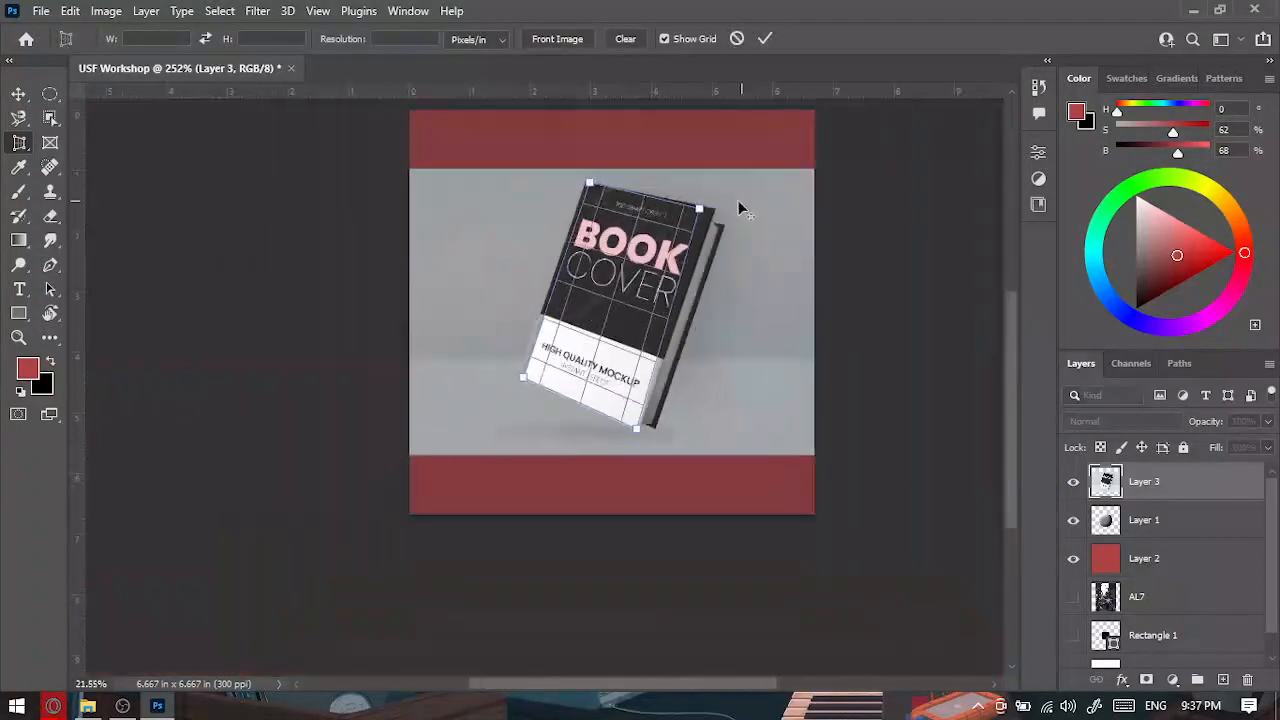
scroll(678, 198, "up", 4)
scroll(645, 223, "up", 2)
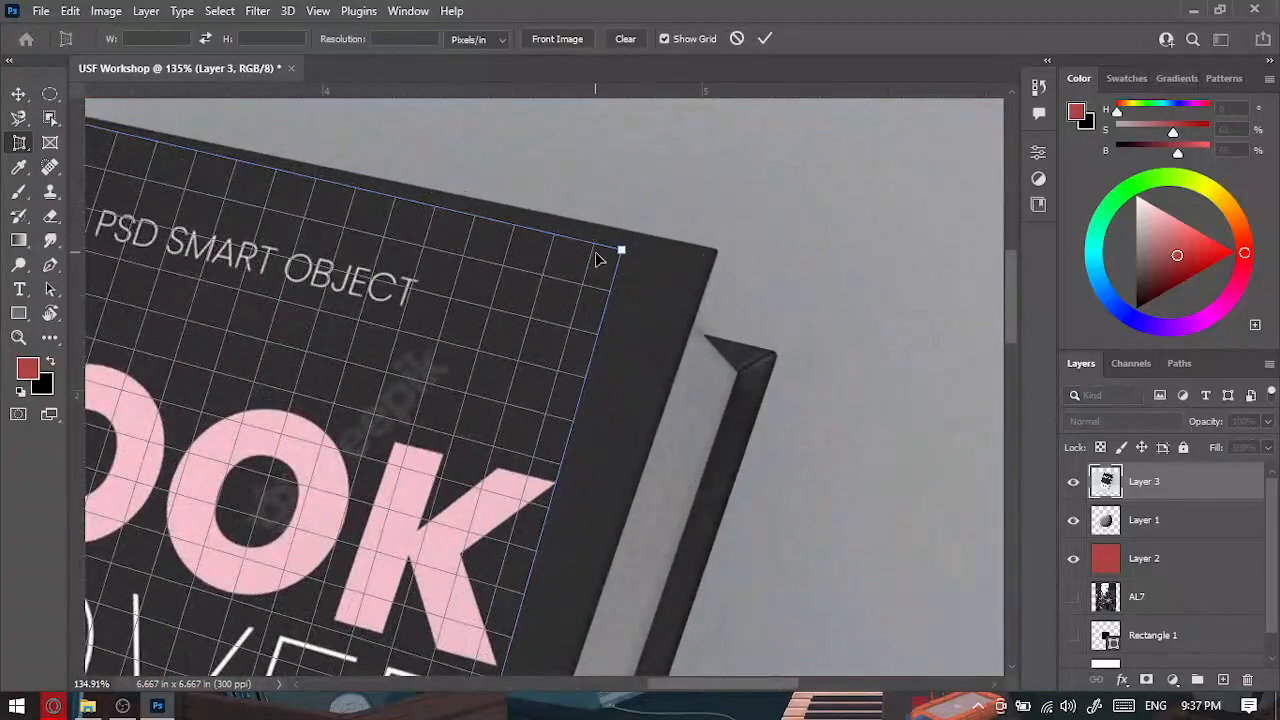
left_click_drag(623, 258, 719, 253)
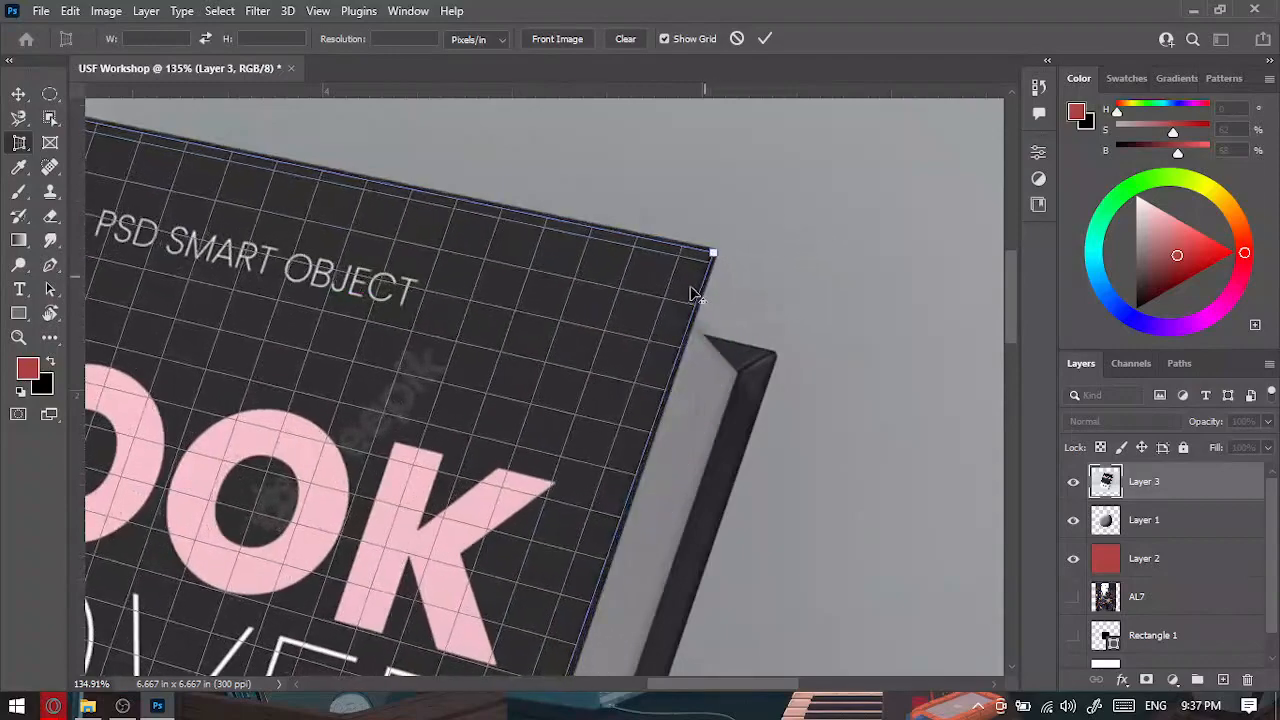
Nudge the perspective crop's upper-left corner up slightly onto the top edge of the book cover.
scroll(694, 288, "down", 2)
scroll(363, 241, "up", 5)
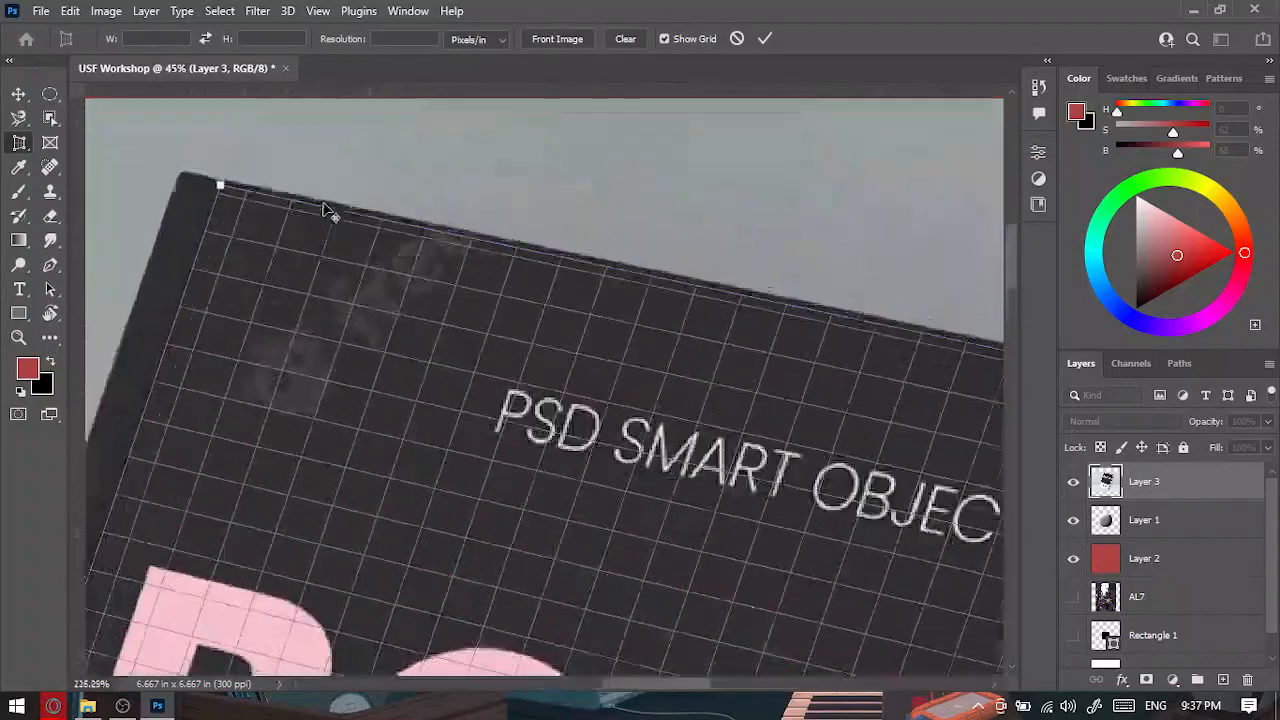
scroll(206, 190, "up", 1)
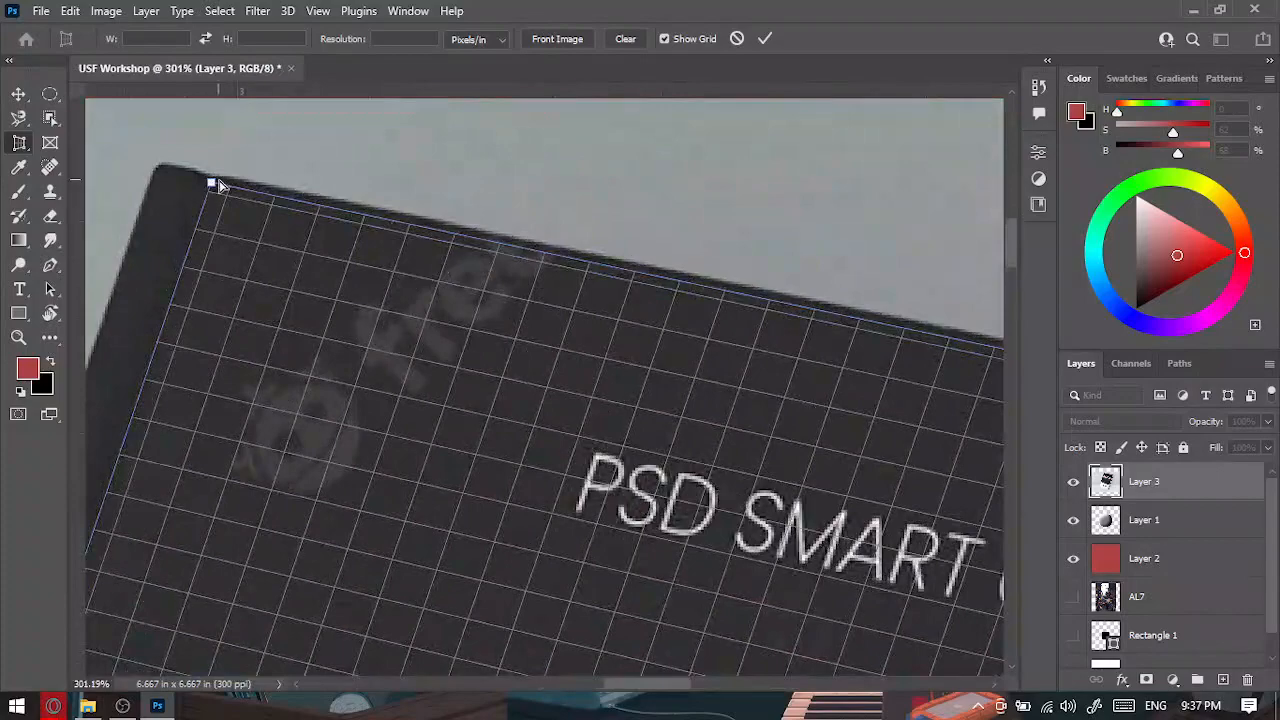
left_click_drag(210, 188, 210, 182)
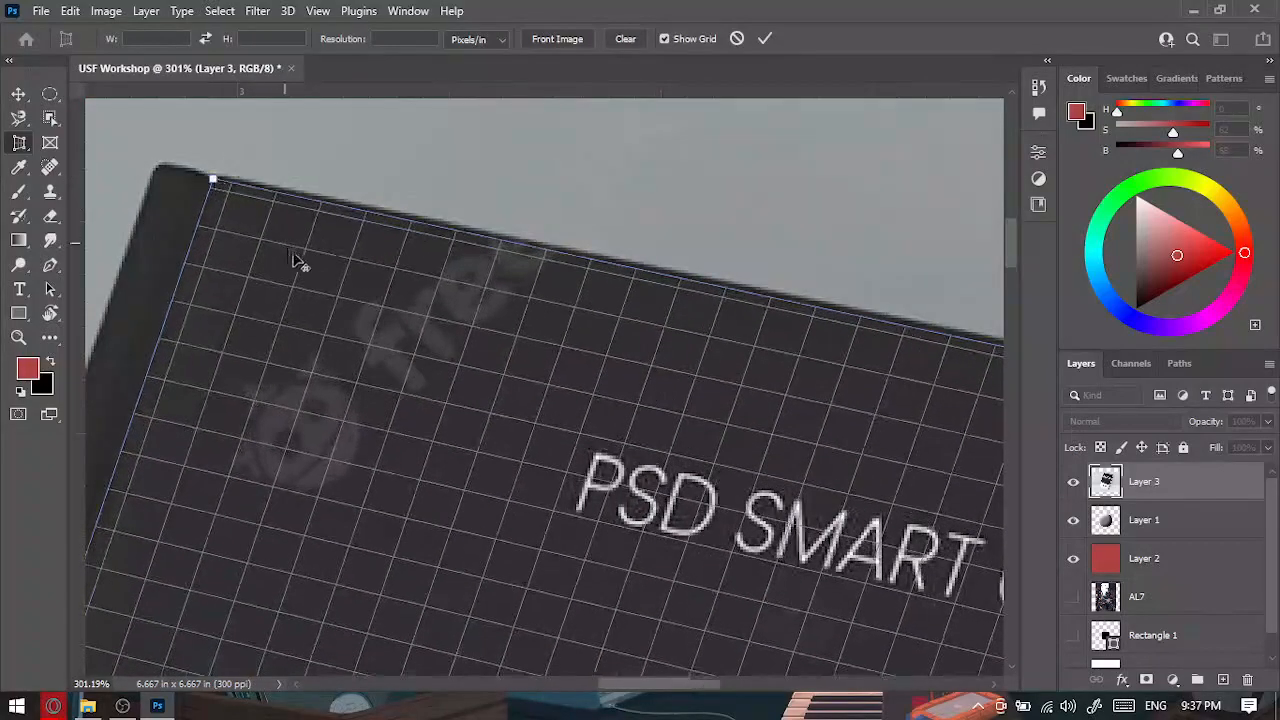
Check the perspective crop's corners against the book and apply the crop to isolate the straightened front cover.
scroll(320, 280, "down", 2)
scroll(320, 280, "down", 3)
scroll(214, 523, "up", 6)
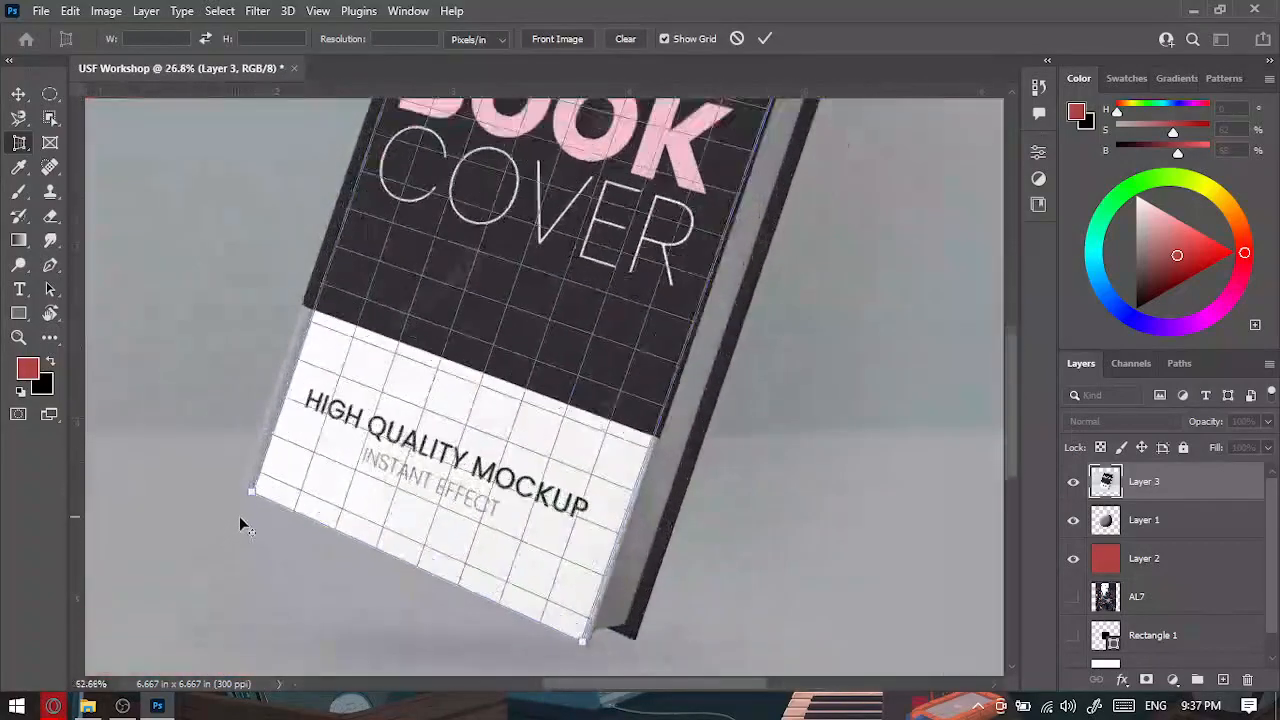
scroll(250, 521, "down", 5)
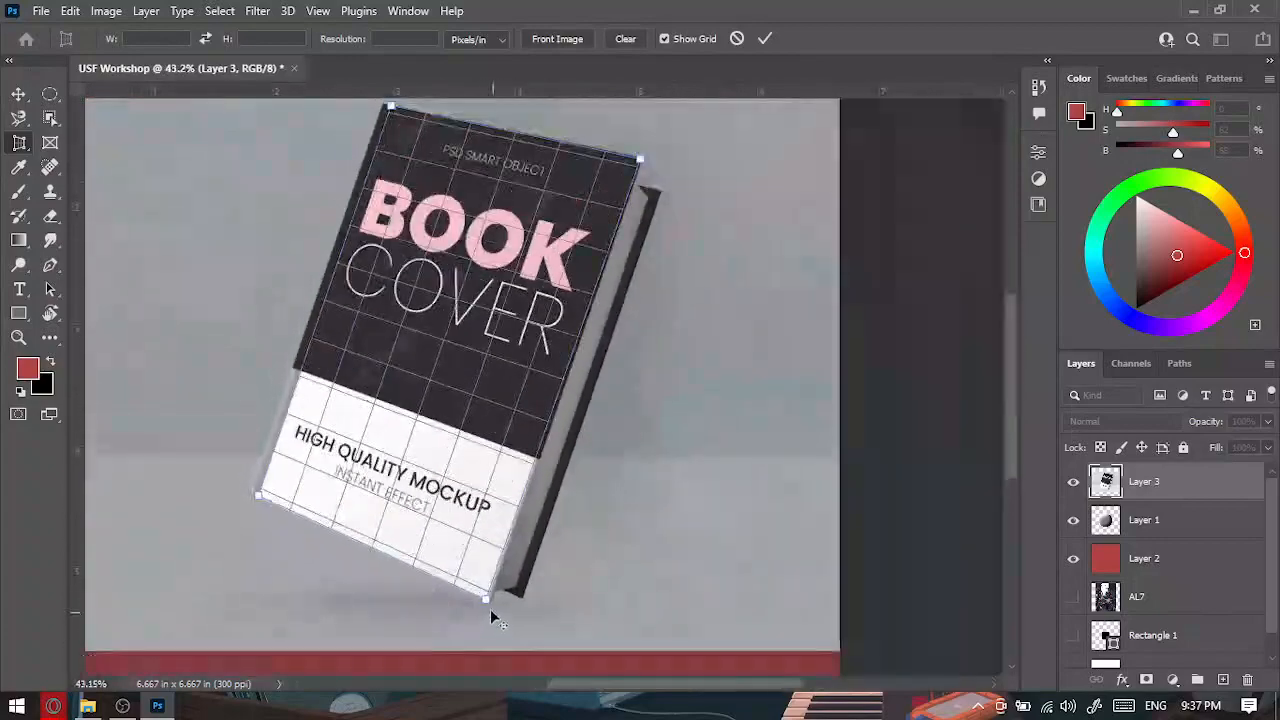
scroll(519, 316, "down", 4)
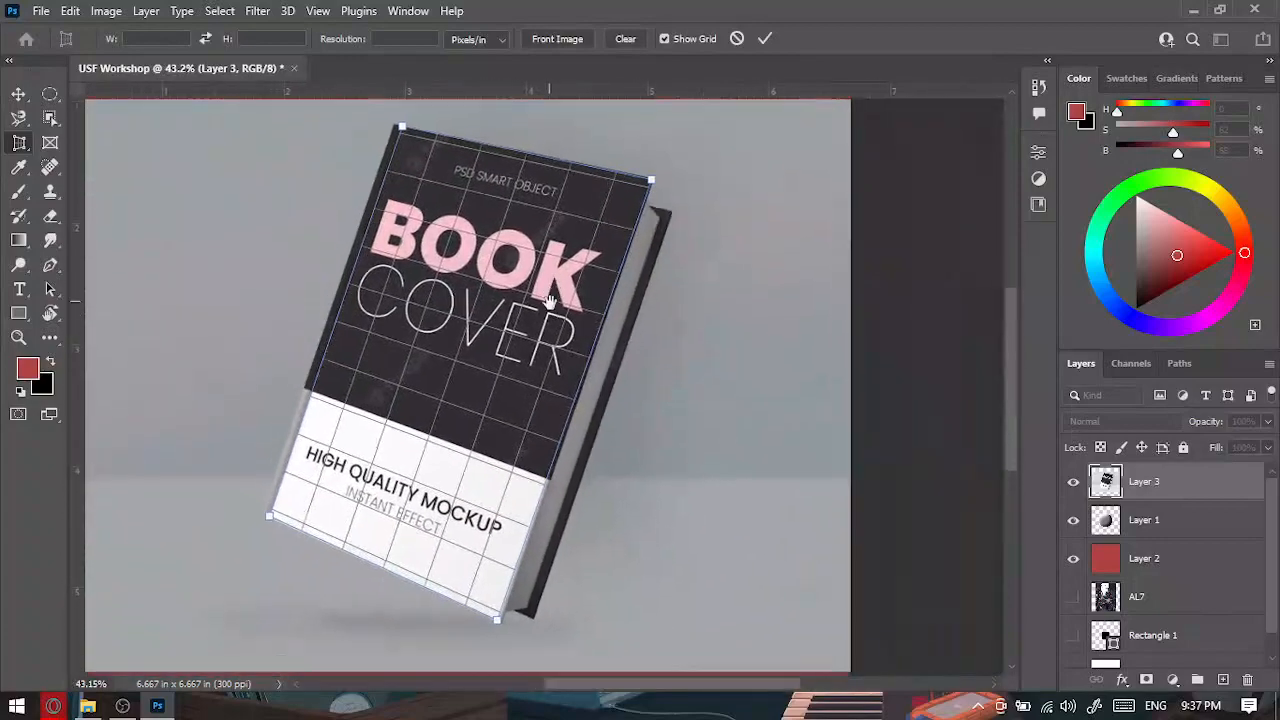
scroll(563, 298, "up", 1)
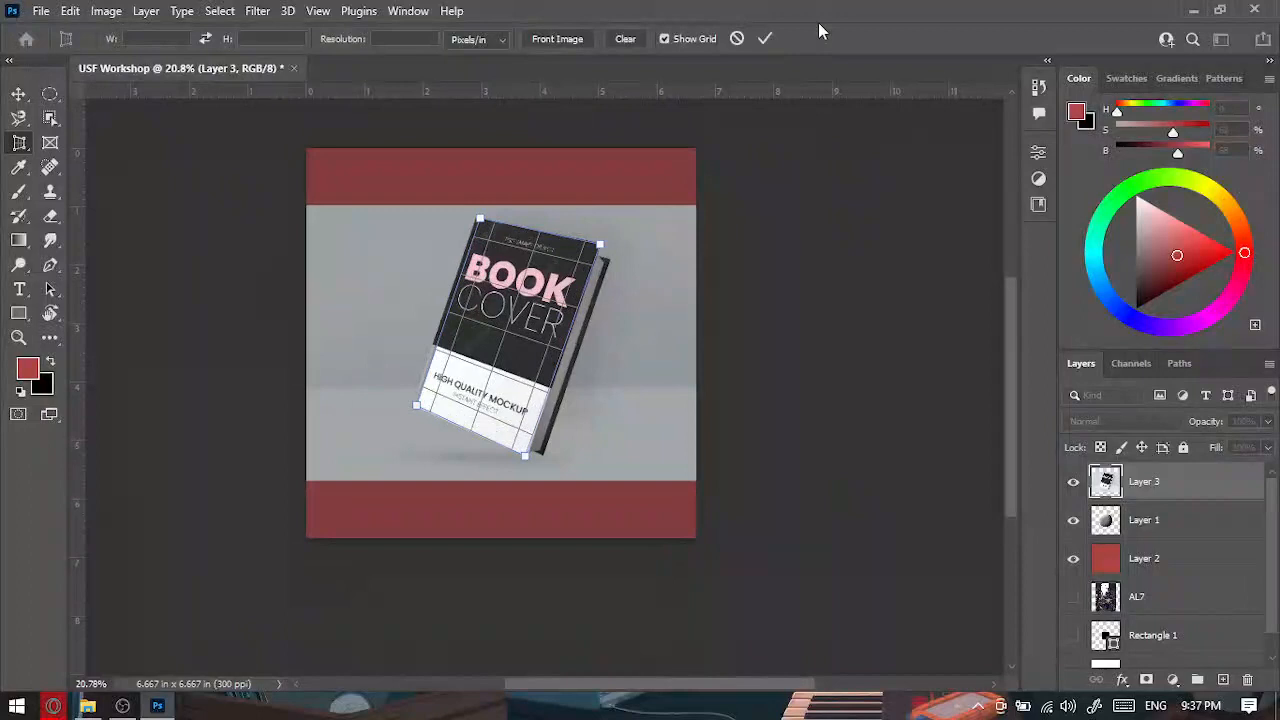
left_click(765, 40)
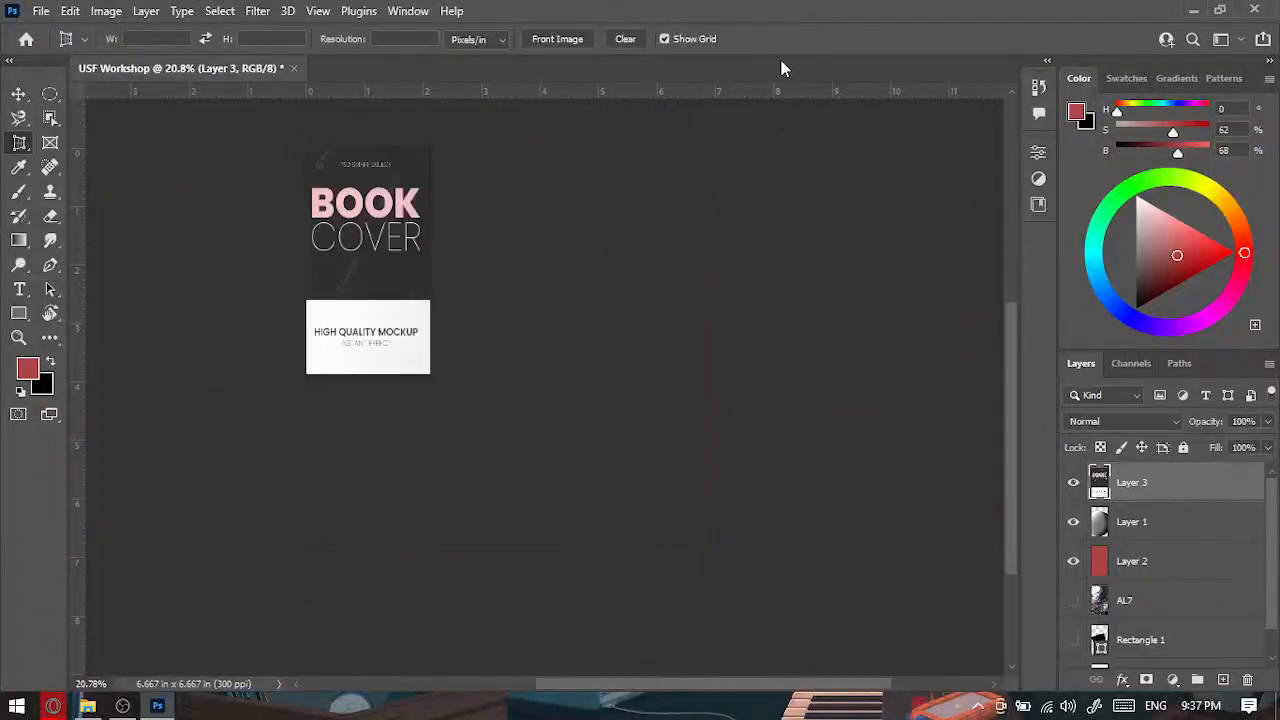
Extend the canvas past the cover's right edge with the Crop tool, making it about 2.81 in wide.
scroll(330, 250, "up", 3)
scroll(362, 235, "up", 1)
left_click_drag(440, 232, 437, 328)
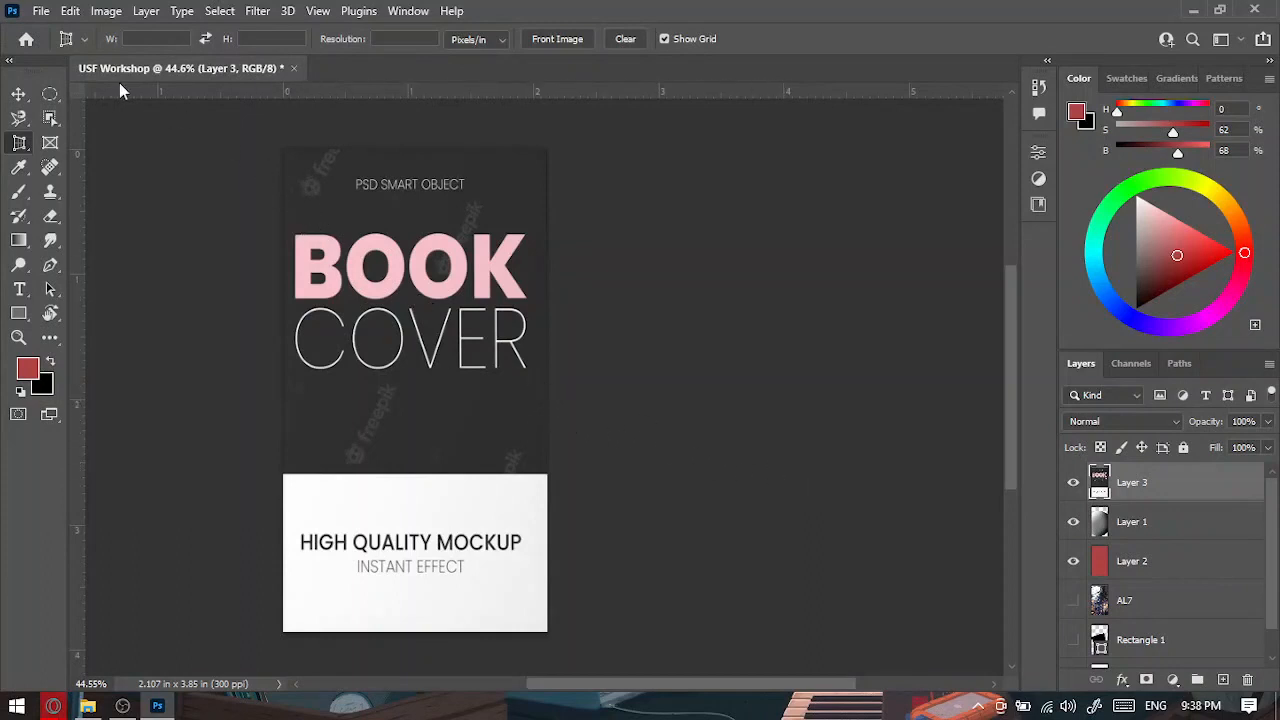
right_click(19, 145)
left_click(96, 145)
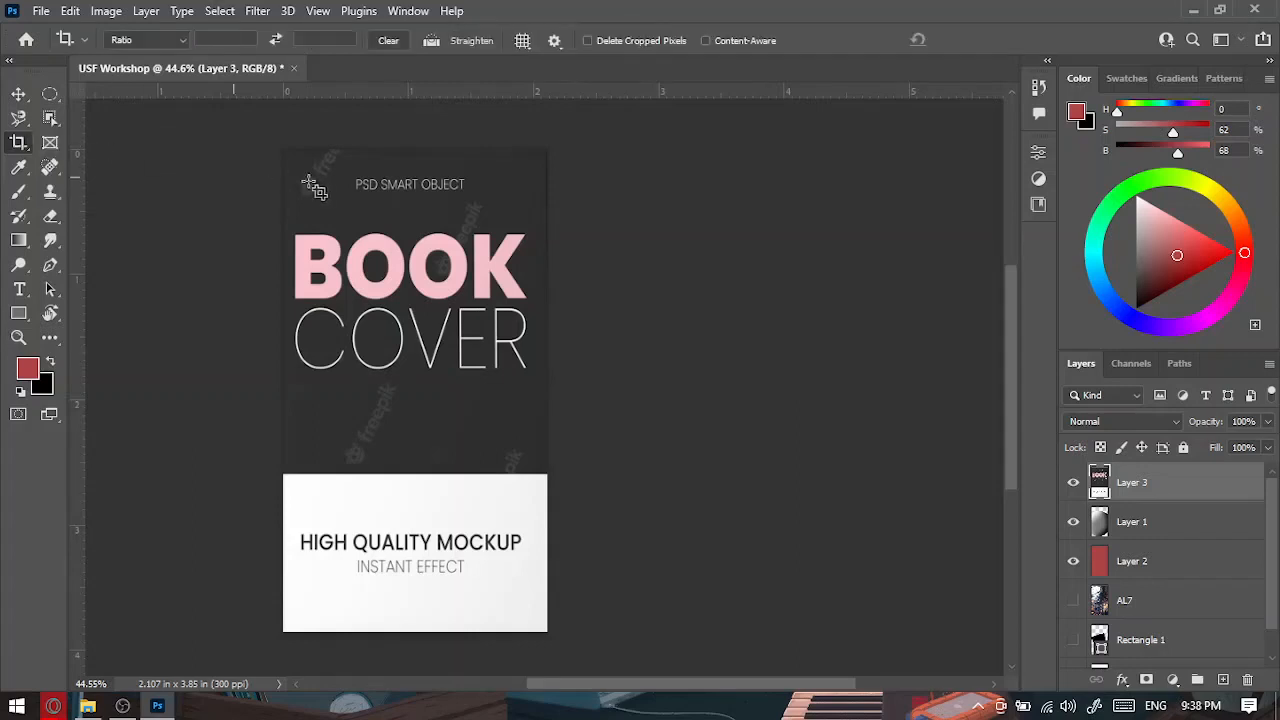
left_click_drag(281, 150, 548, 633)
left_click_drag(548, 390, 634, 388)
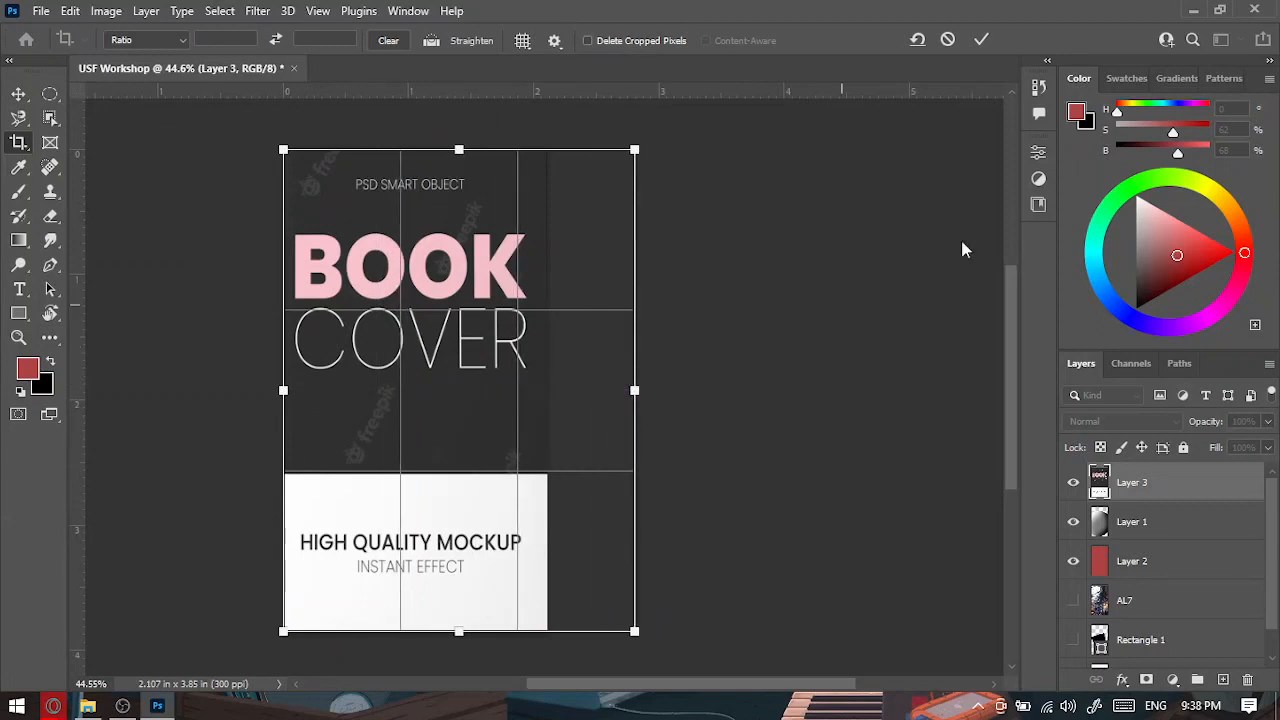
left_click(981, 39)
Stretch the book cover layer horizontally towards the empty canvas area to about 119% width.
left_click(18, 93)
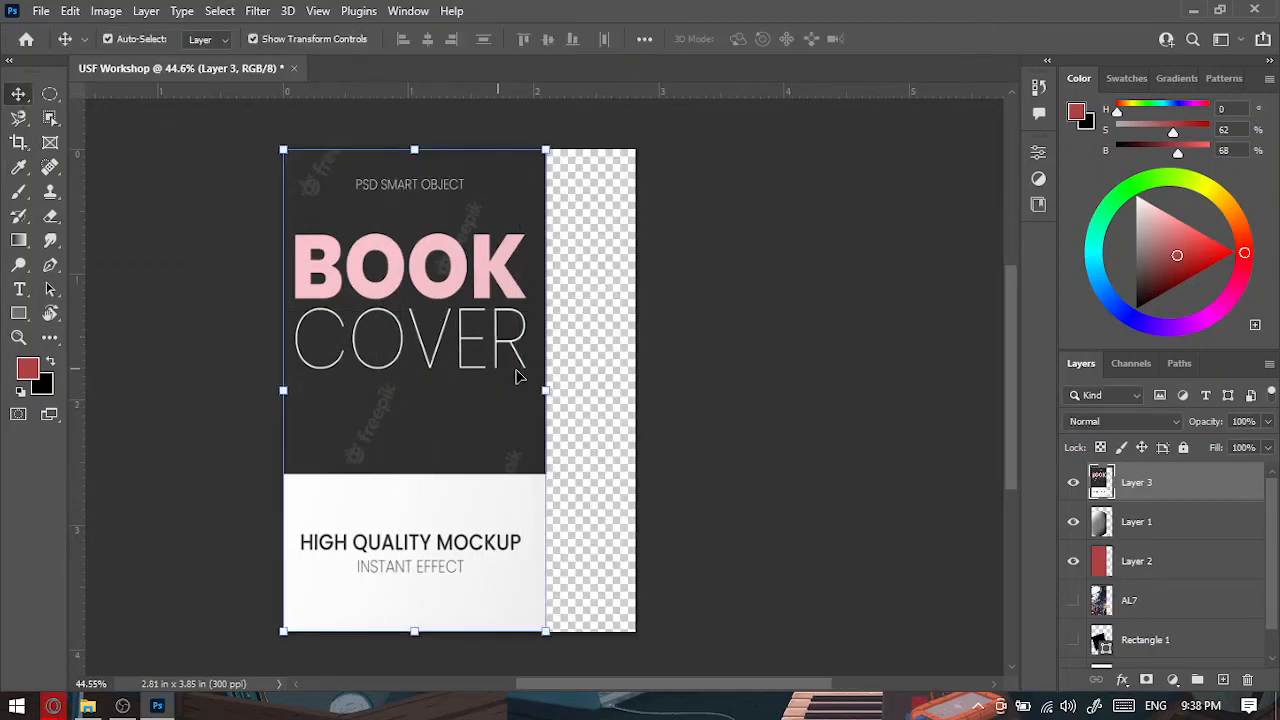
left_click_drag(548, 393, 596, 393)
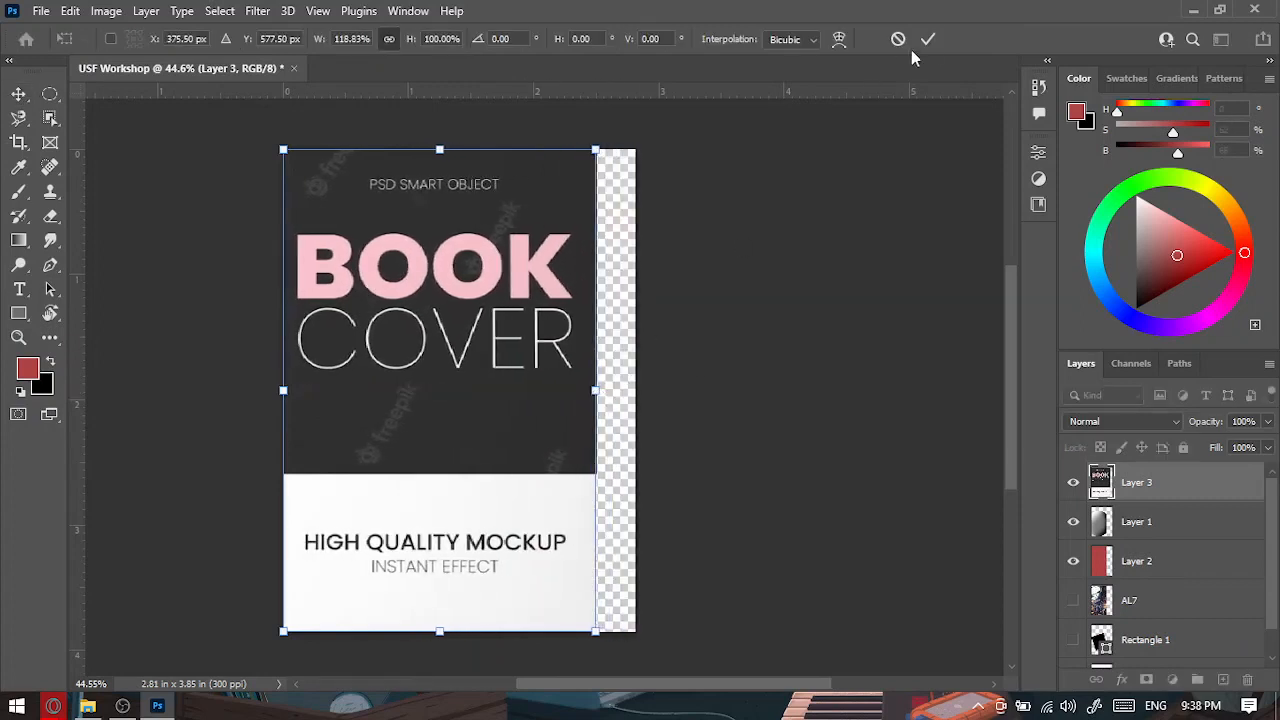
left_click(928, 39)
Crop the canvas to the stretched cover's edges, about 2.5 in wide, removing the transparent strip.
key("c")
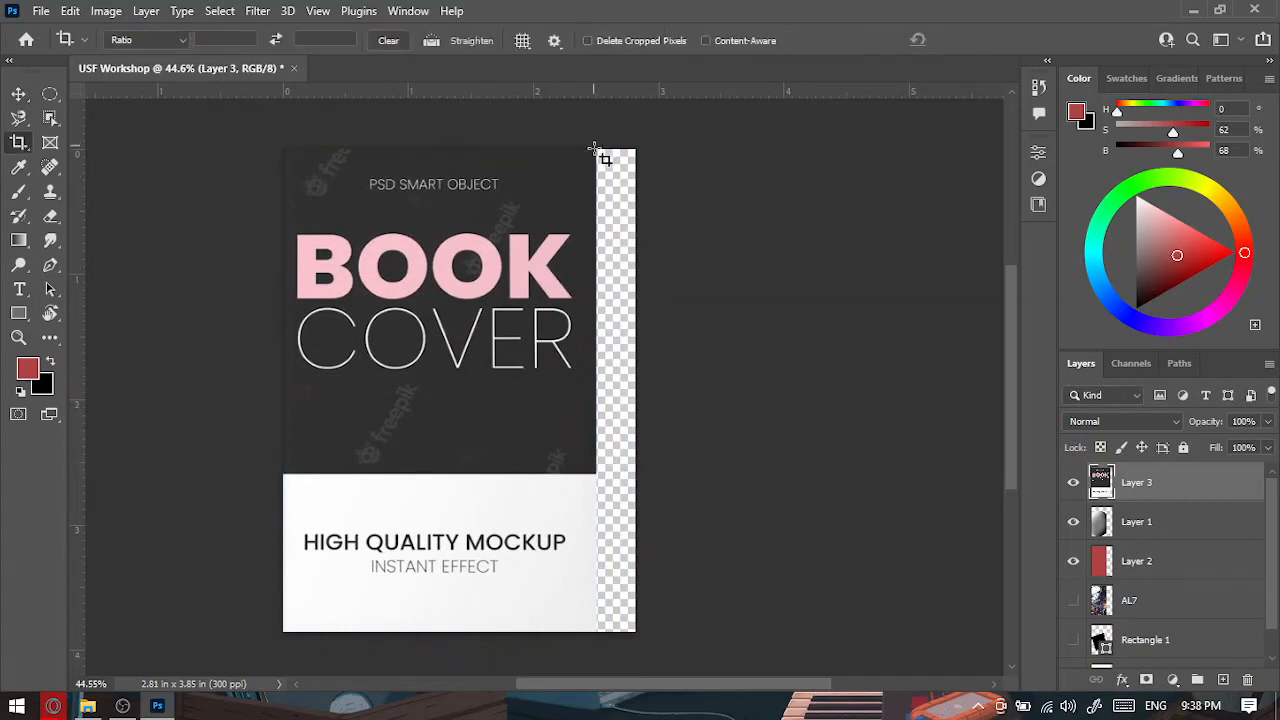
left_click_drag(276, 145, 607, 645)
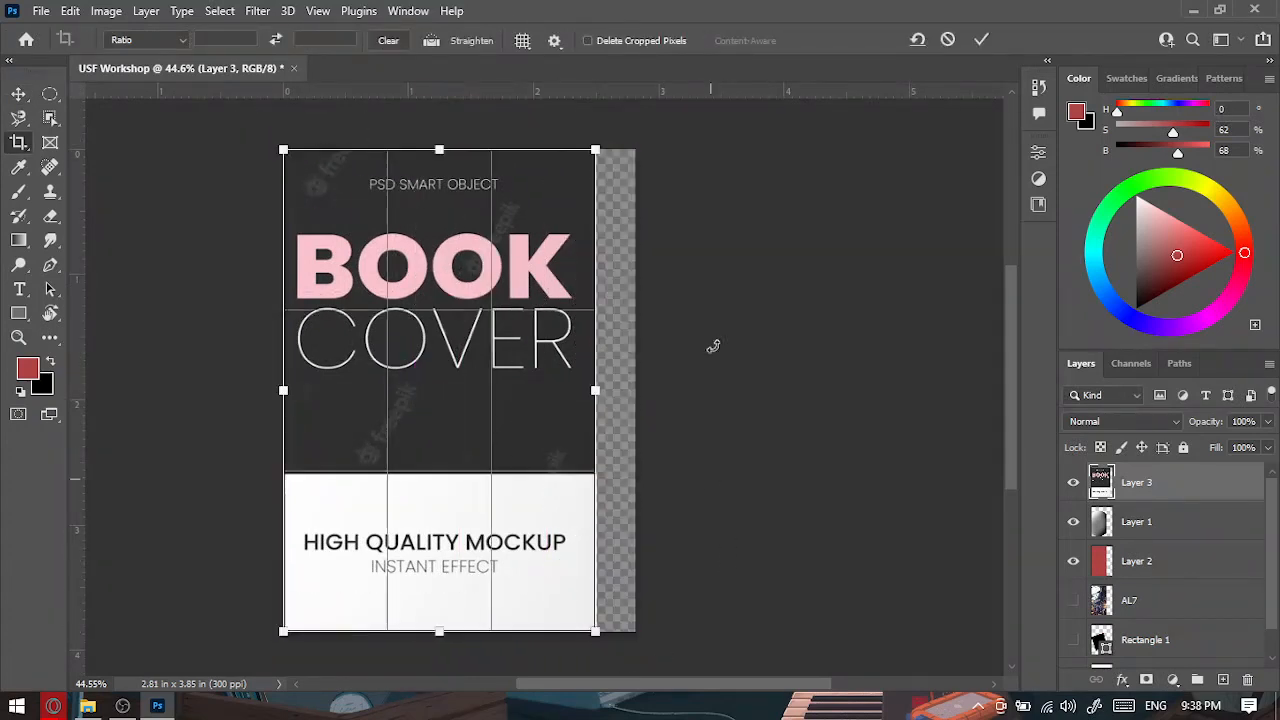
left_click(980, 40)
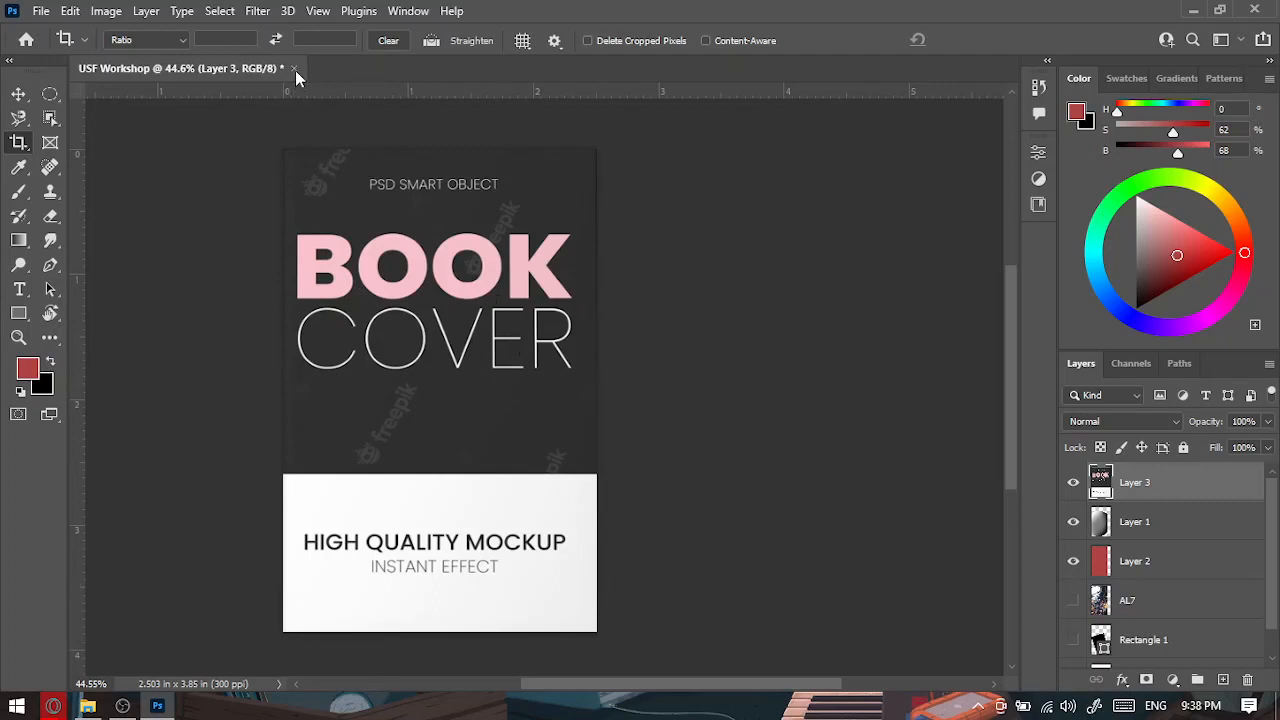
right_click(18, 144)
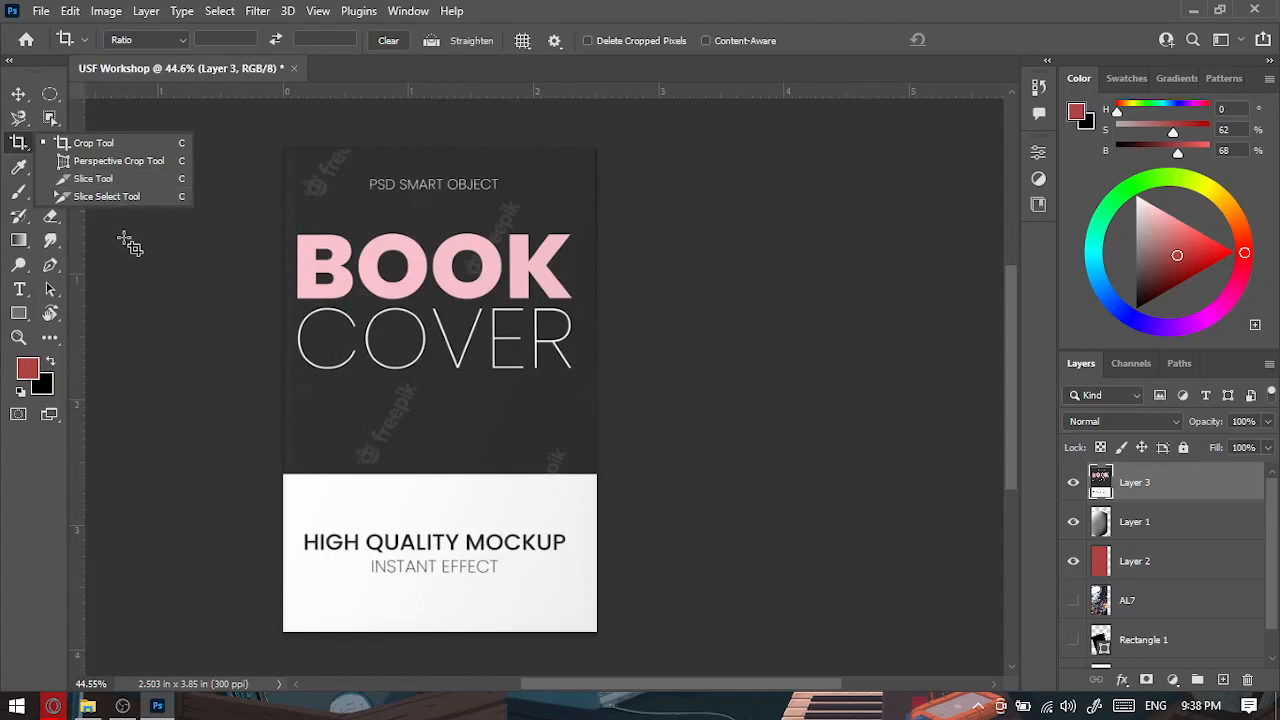
left_click(18, 118)
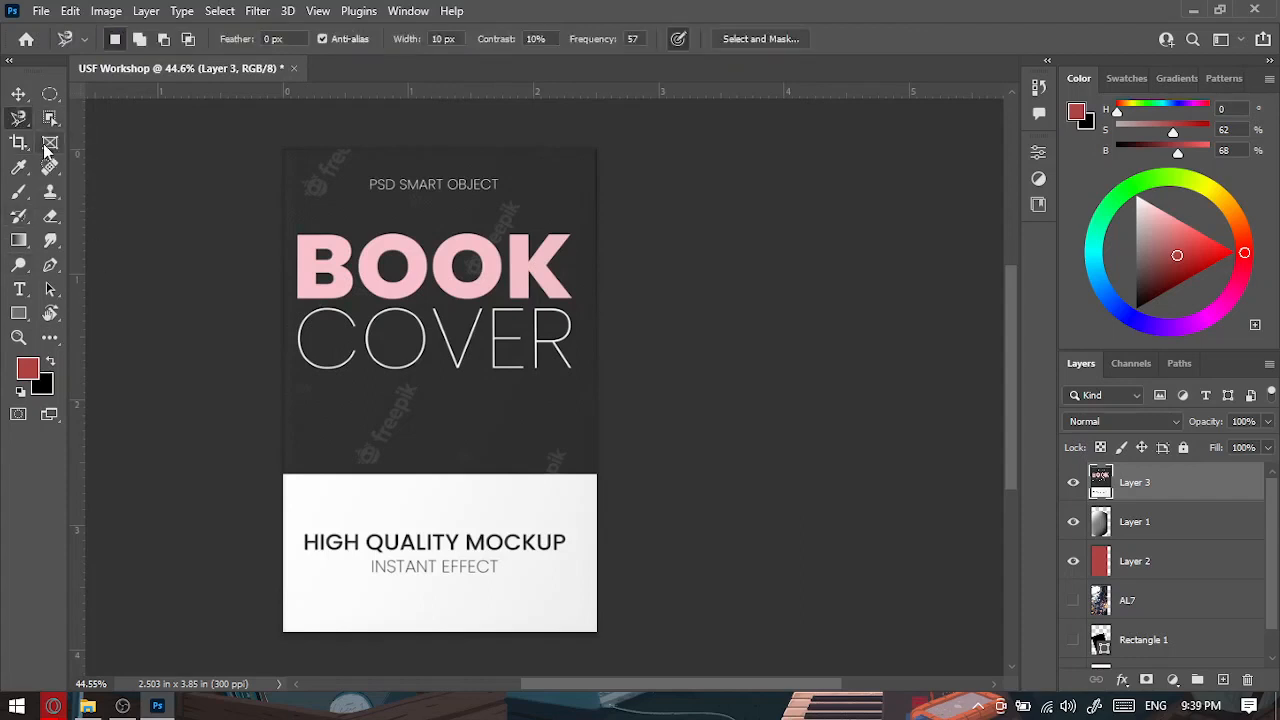
left_click(19, 142)
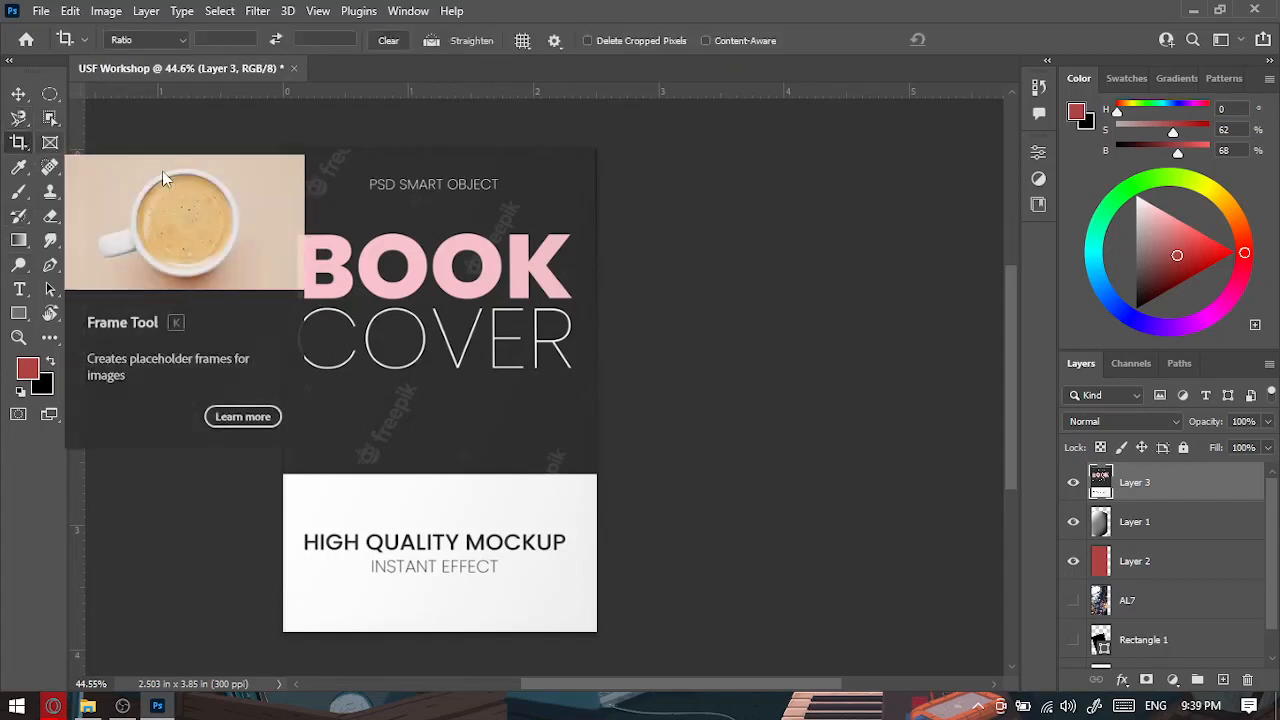
Draw a rectangular frame around the middle of Layer 1 with the Frame tool, over the word COVER.
left_click(48, 147)
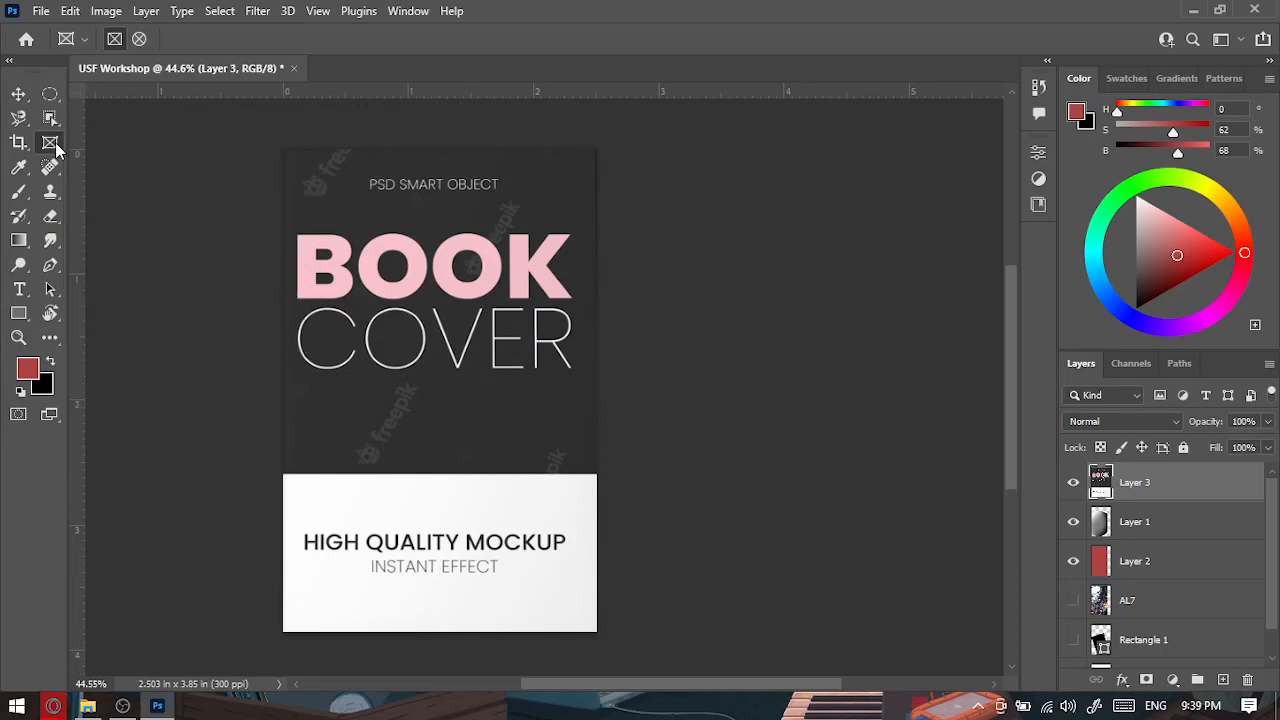
left_click_drag(357, 272, 516, 418)
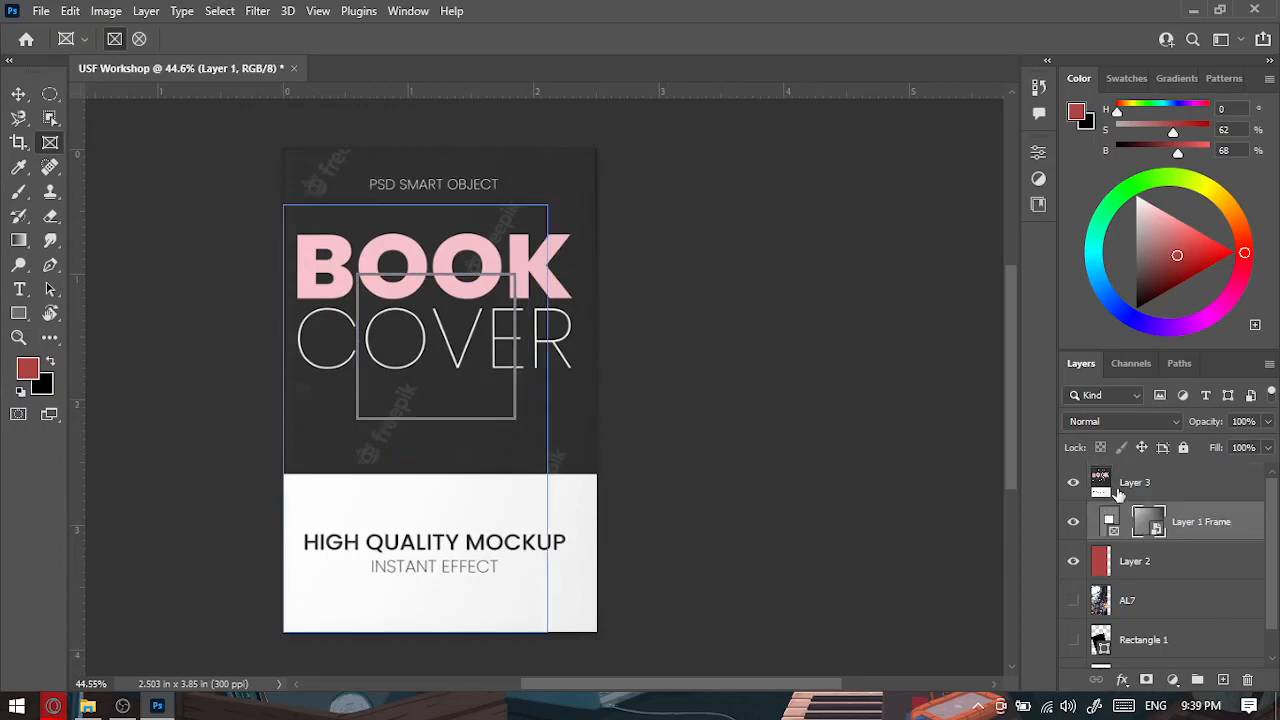
left_click(1144, 496)
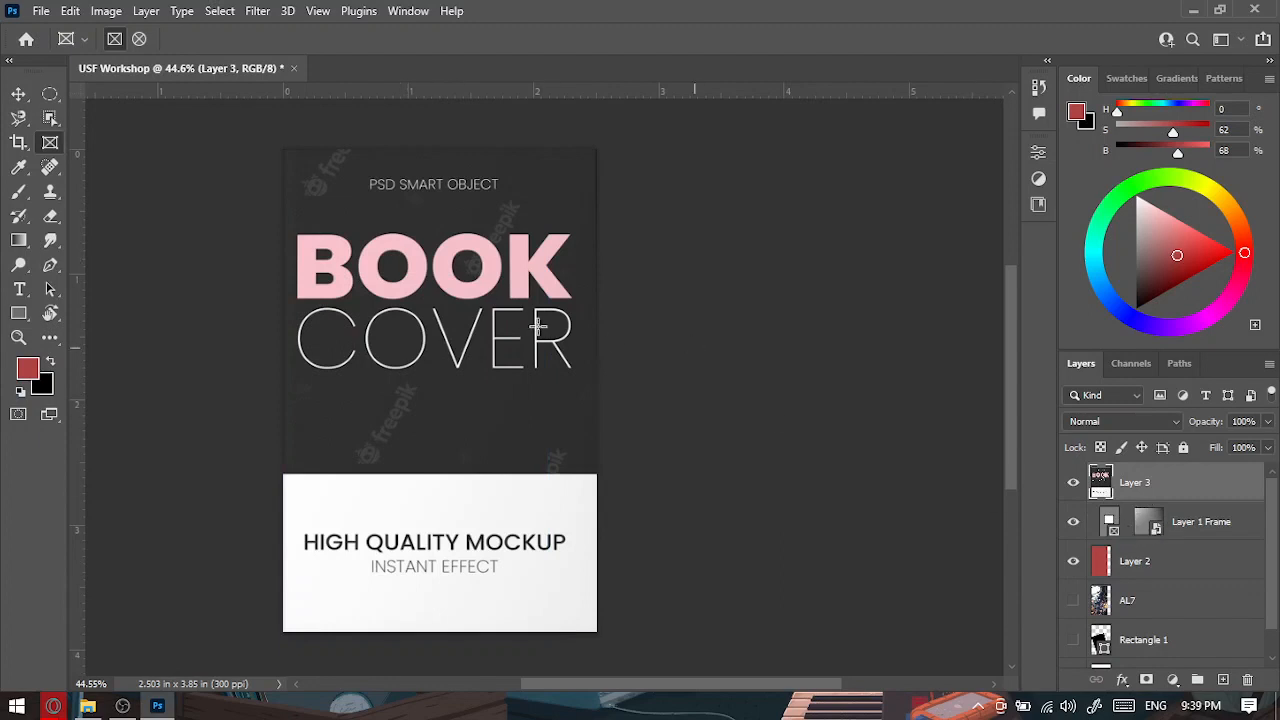
mouse_move(1146, 508)
left_mouse_down()
mouse_move(1141, 552)
mouse_move(1153, 485)
left_mouse_up()
View the framed layer's embedded contents, and hide Layer 2 and Layer 3 in the USF Workshop document.
double_click(1153, 530)
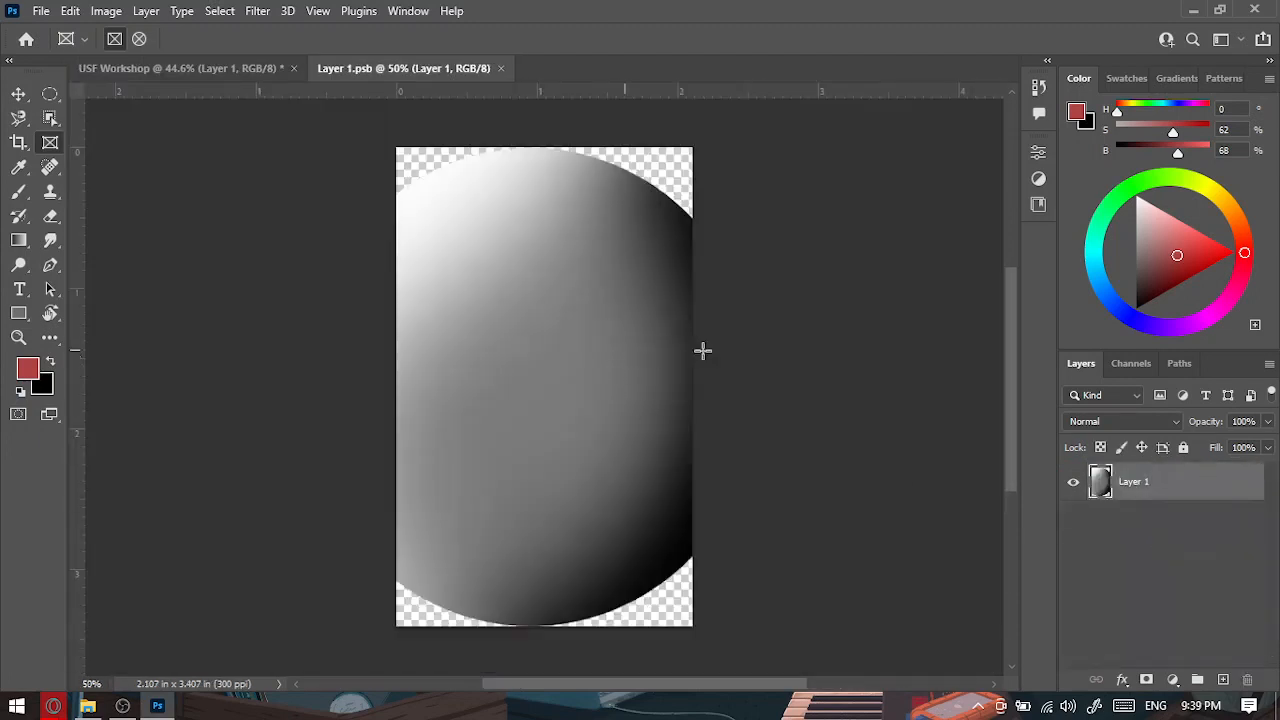
left_click(18, 94)
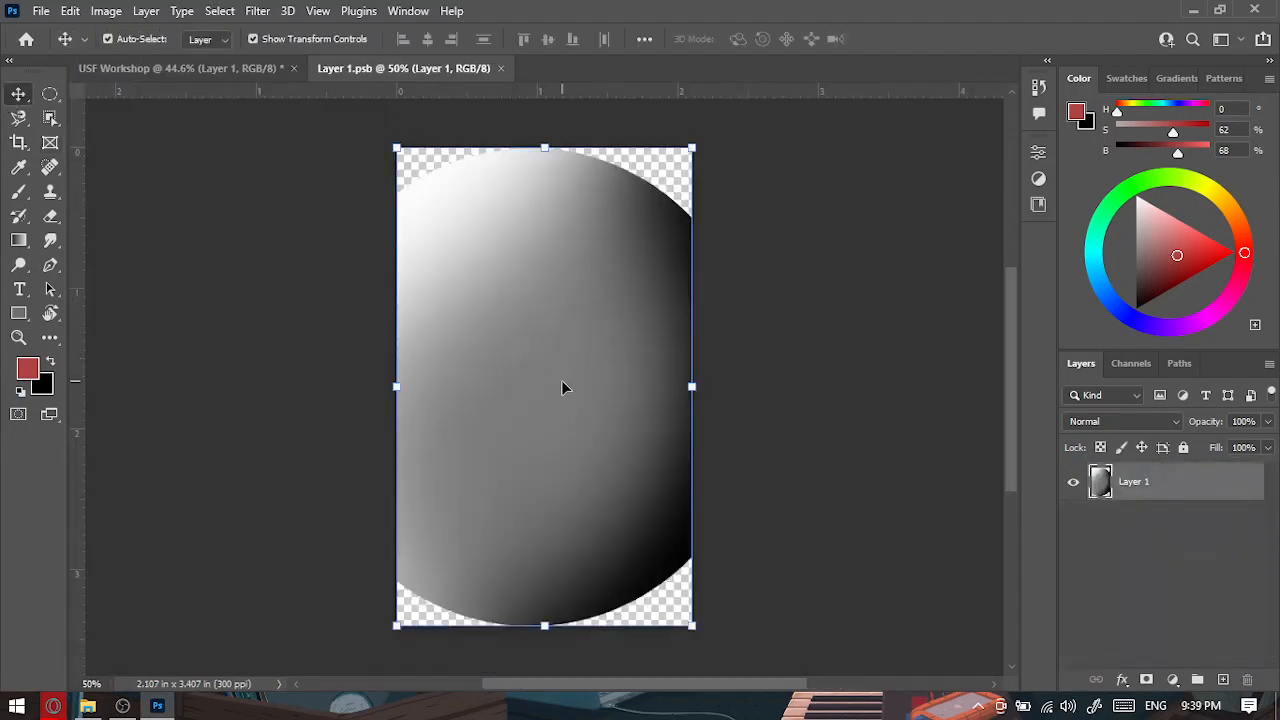
left_click(234, 67)
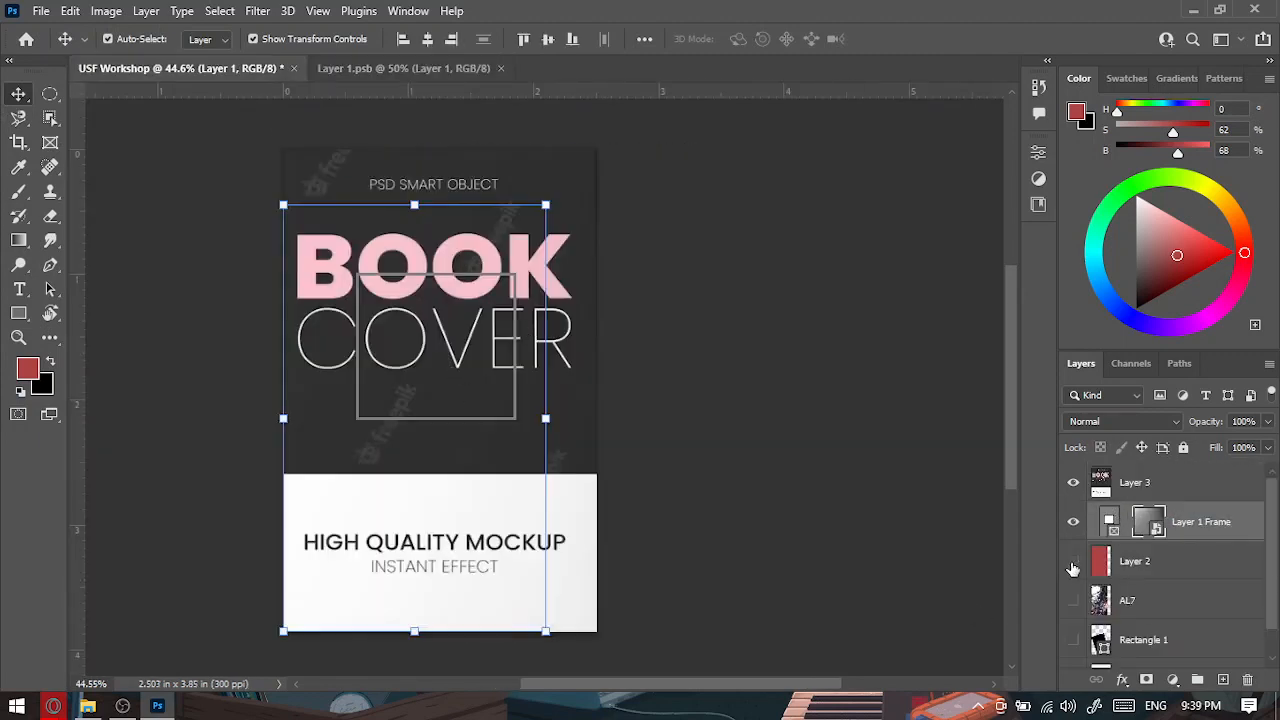
left_click(1073, 483)
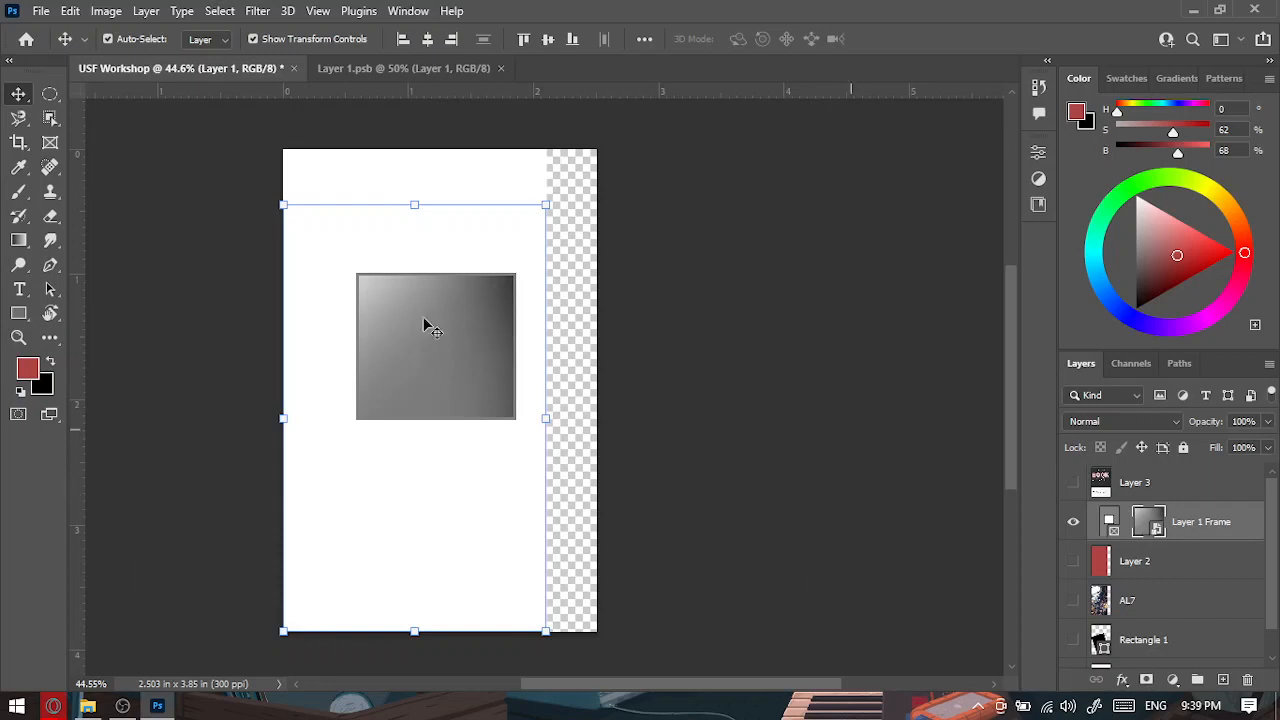
Scale the gradient shape in the frame's embedded Layer 1.psb to about half size around its centre, and return to USF Workshop.
double_click(1155, 532)
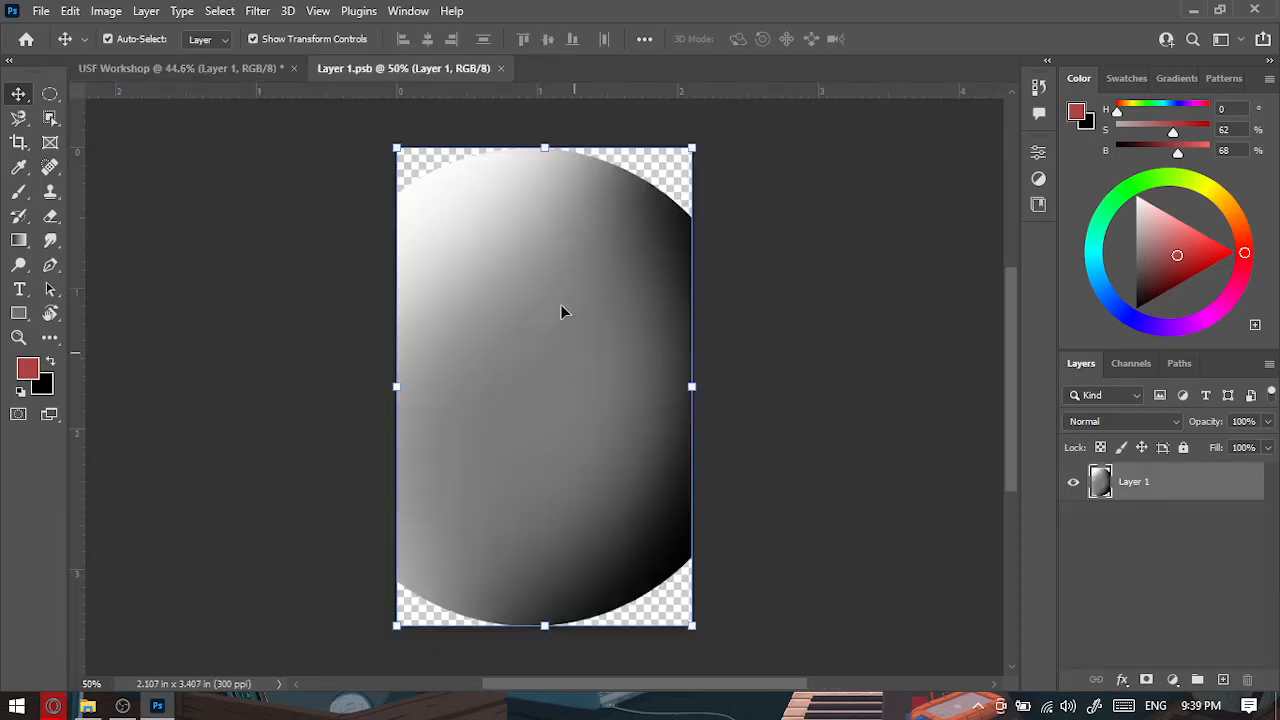
left_click_drag(693, 149, 612, 272)
left_click(933, 39)
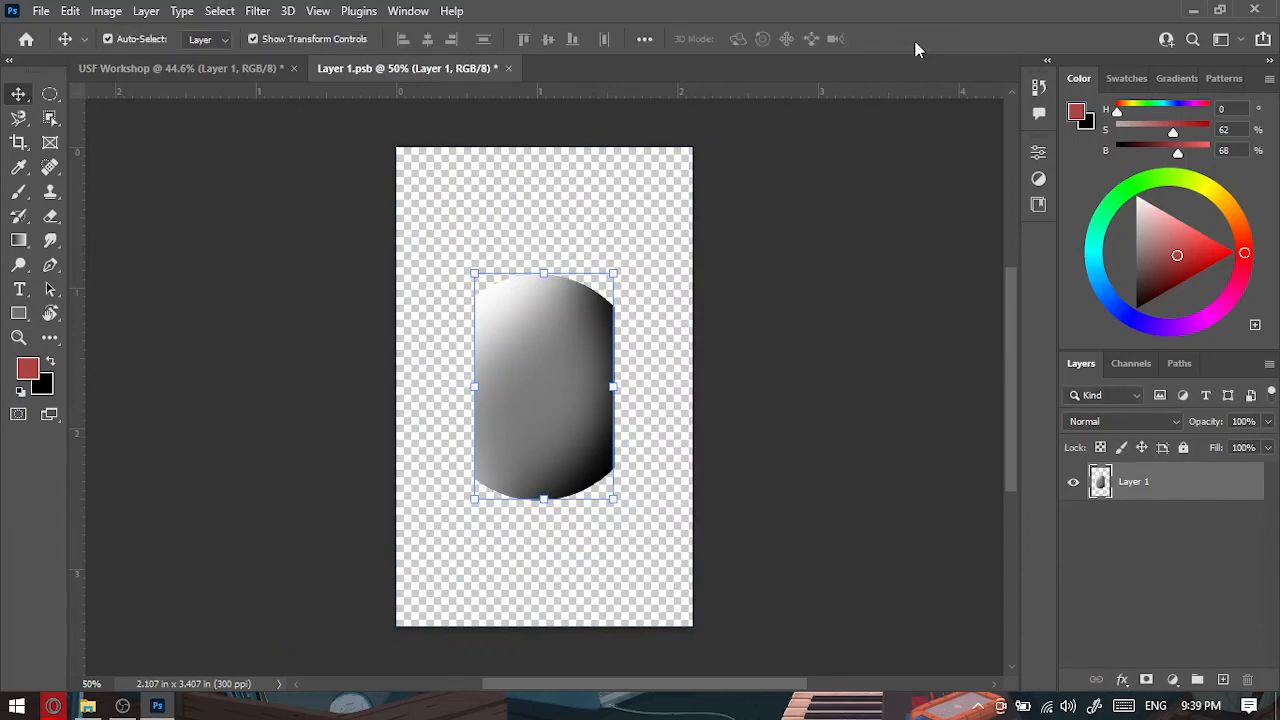
left_click(238, 64)
left_click(851, 434)
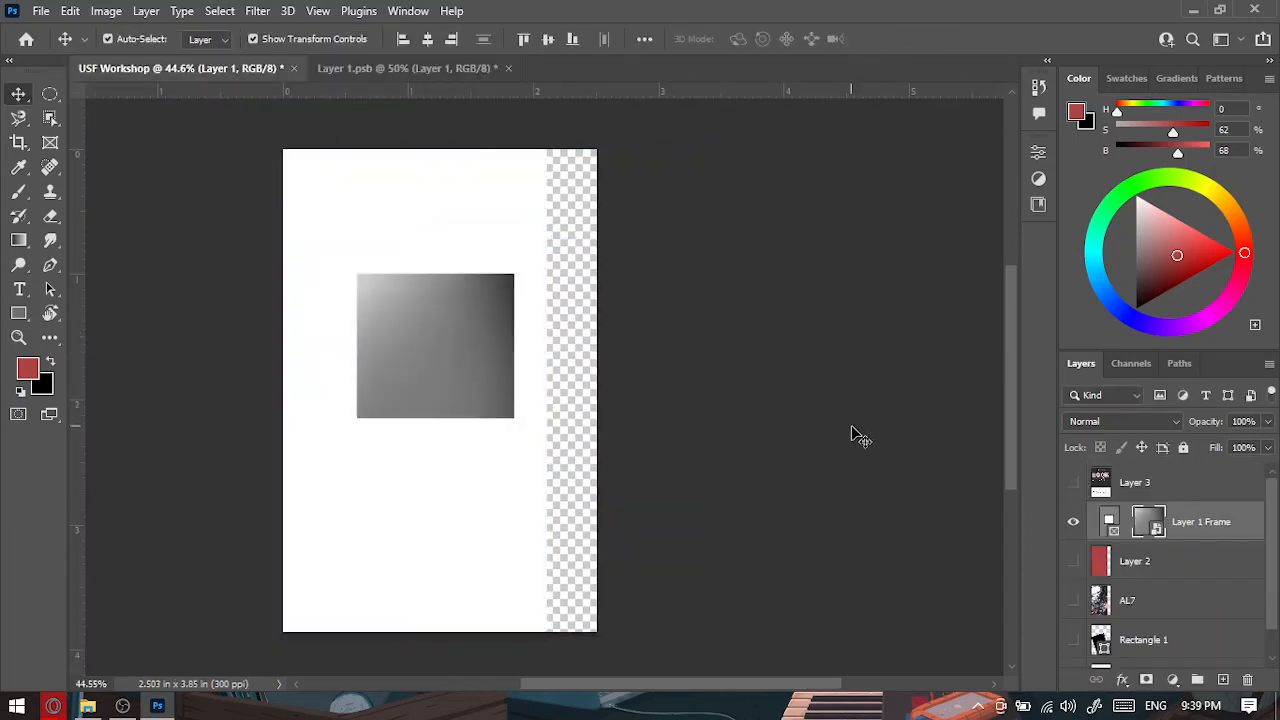
Delete the Layer 1 Frame layer from the USF Workshop document and leave no layer selected.
left_click(1195, 527)
key("Delete")
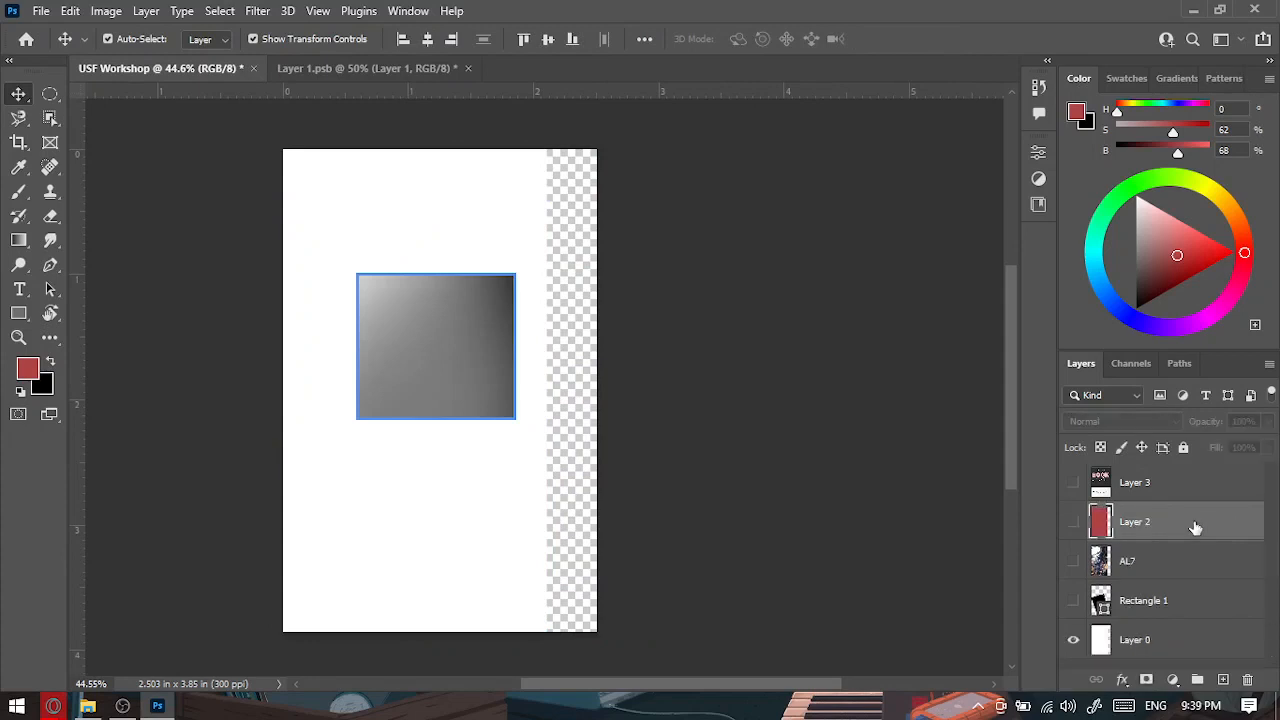
left_click(442, 370)
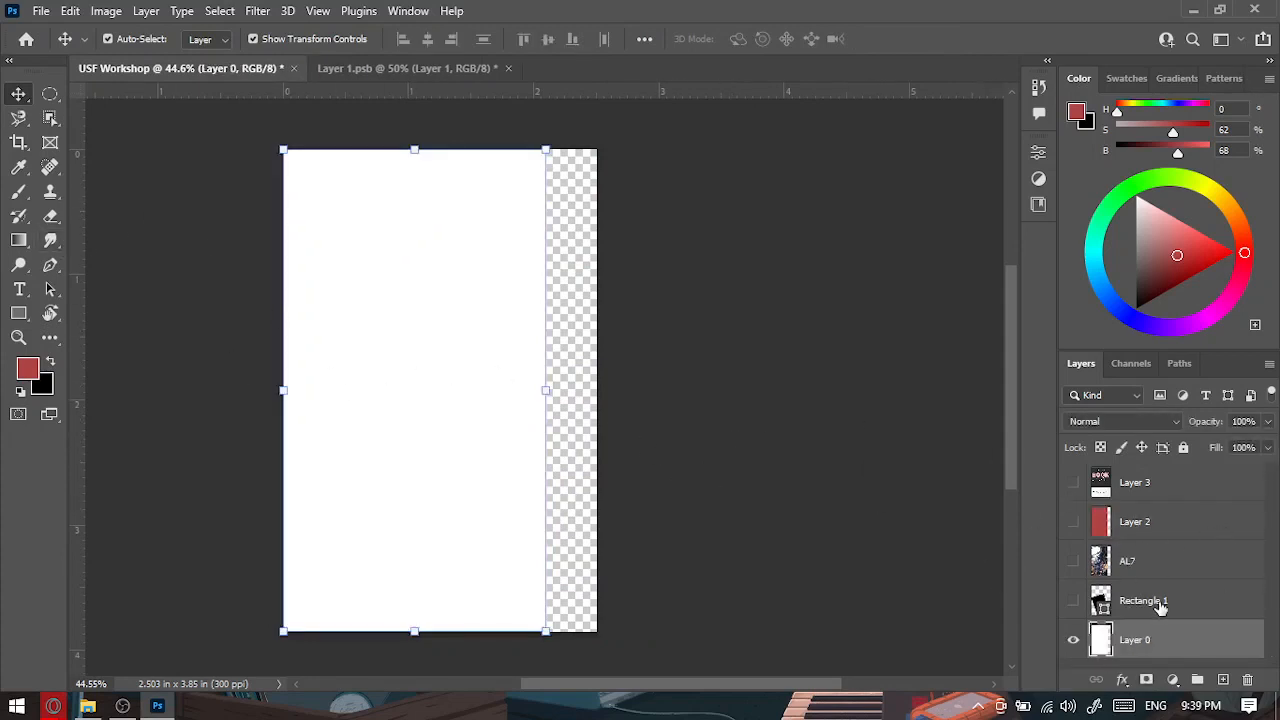
scroll(1157, 606, "up", 2)
scroll(541, 481, "down", 3)
left_click(645, 428)
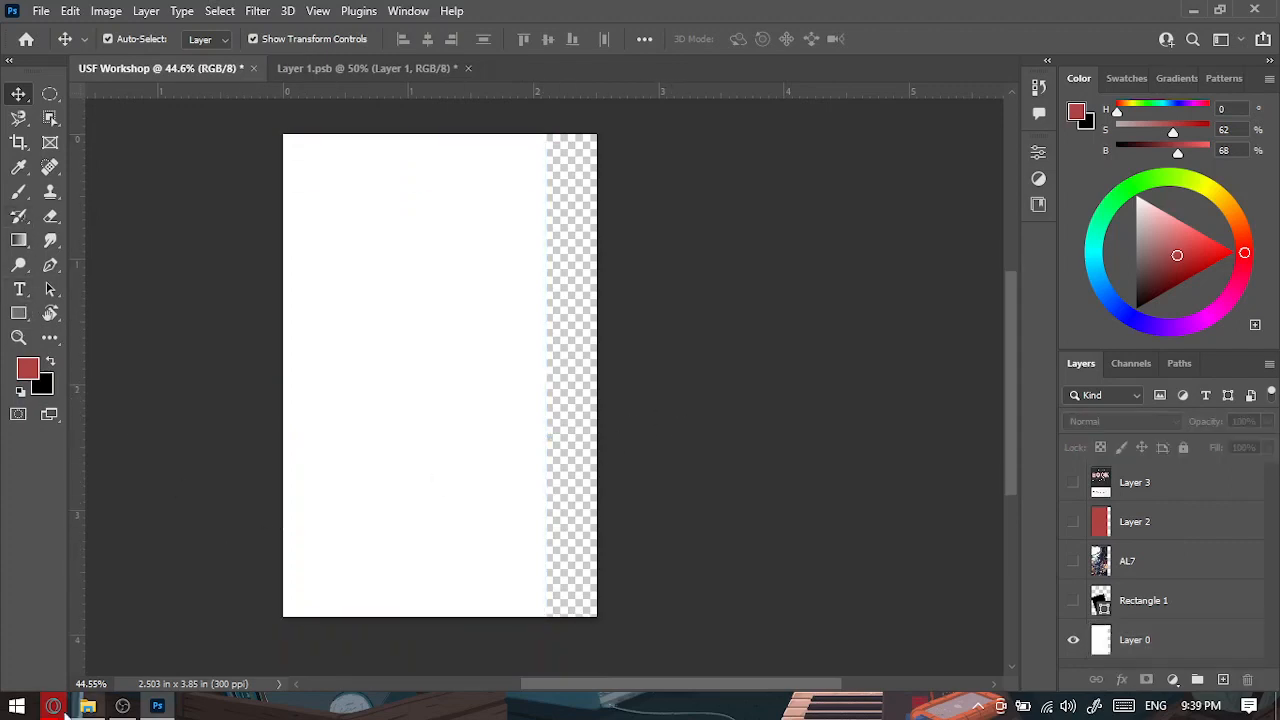
Switch to the browser to check the Google Meet in-call messages, and return to Photoshop.
mouse_move(53, 706)
left_click(125, 630)
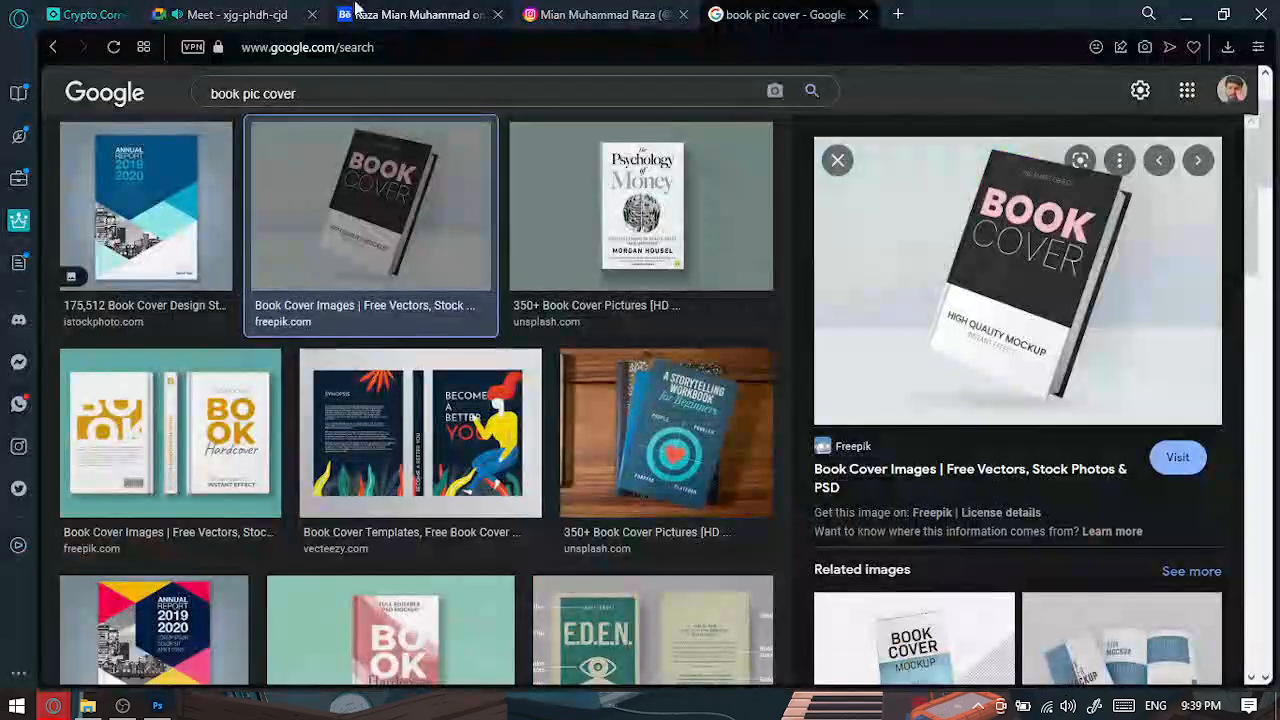
left_click(271, 14)
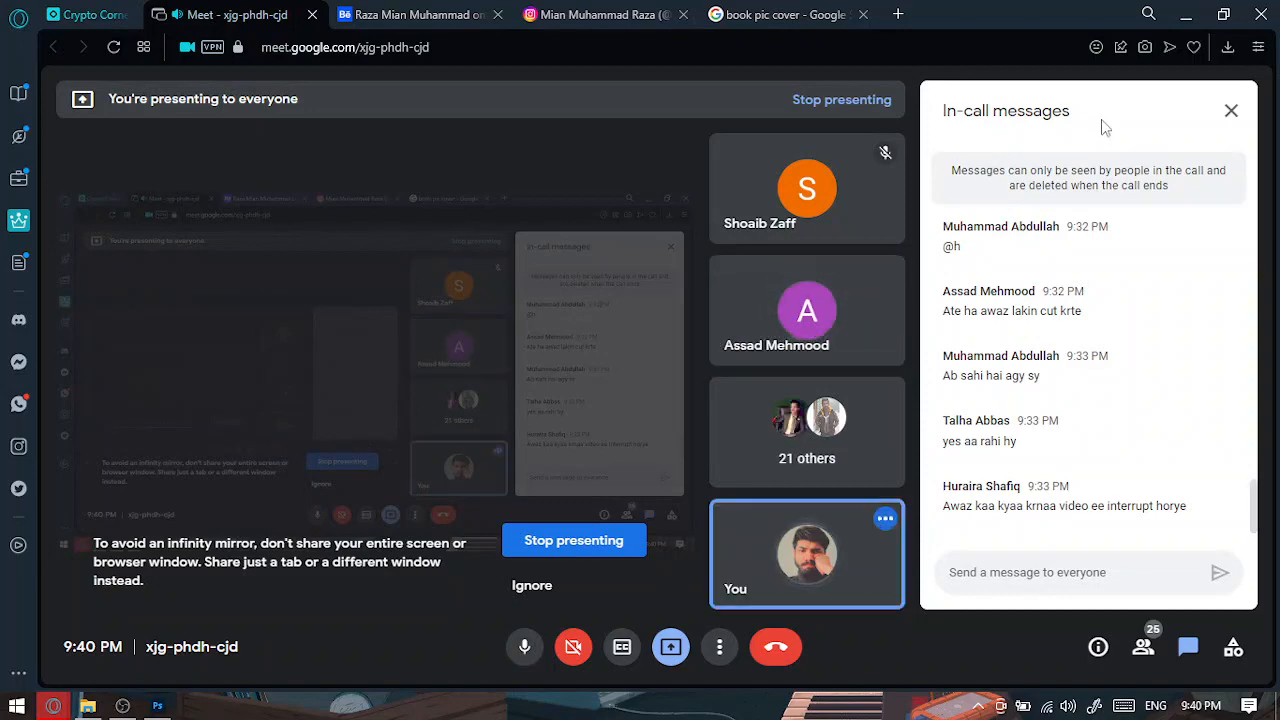
left_click(1179, 15)
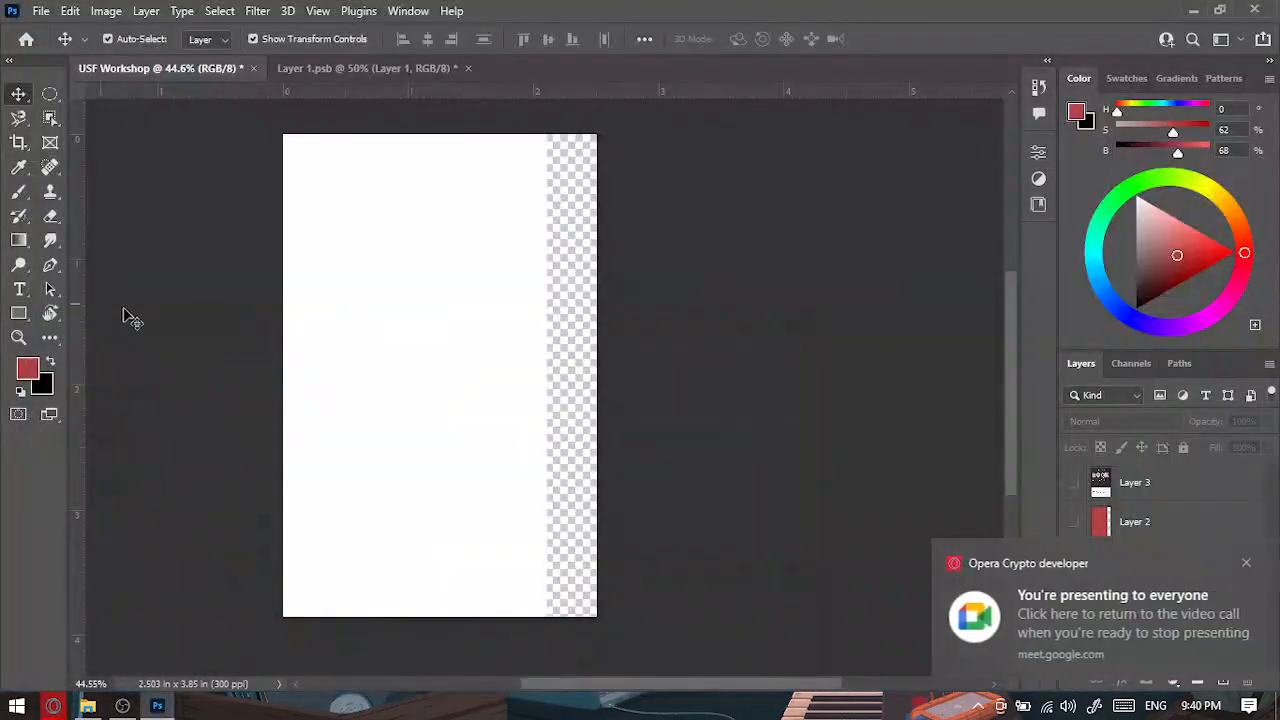
left_click(1237, 563)
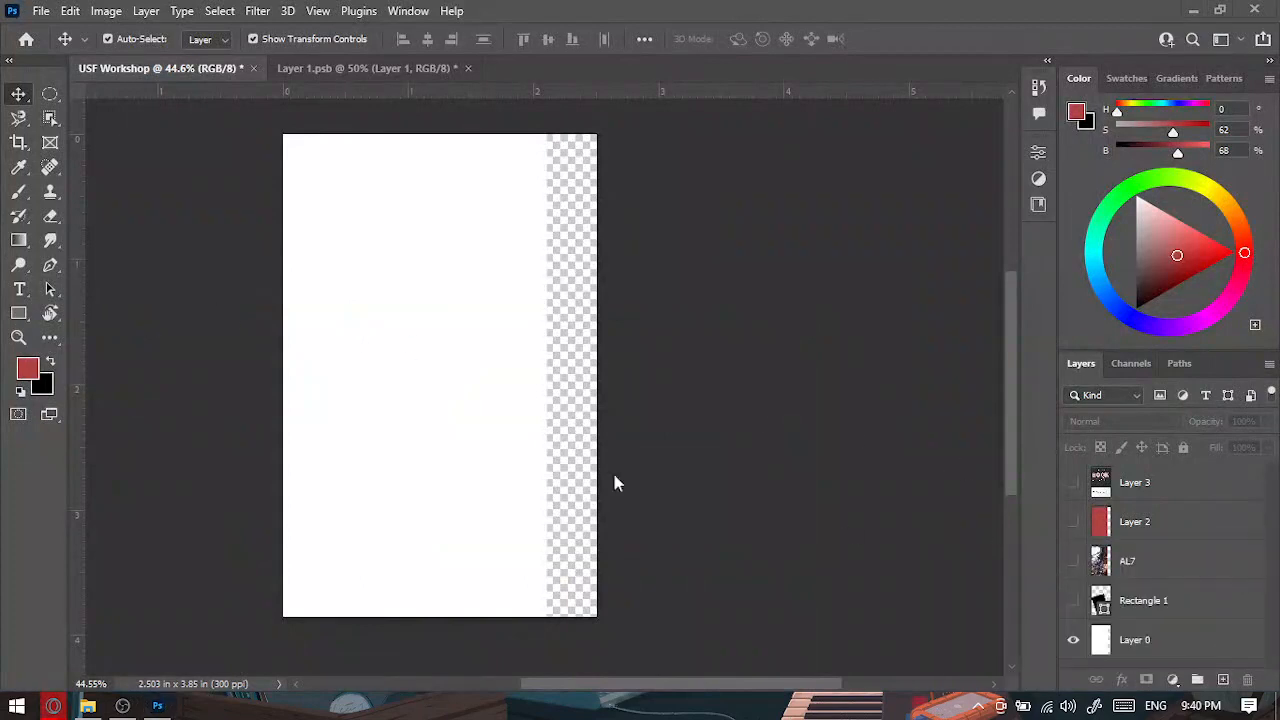
Draw a rounded rectangle of about 340 × 281 px on the white background and fill it with black.
left_click(18, 313)
left_click_drag(339, 301, 484, 420)
left_click(985, 147)
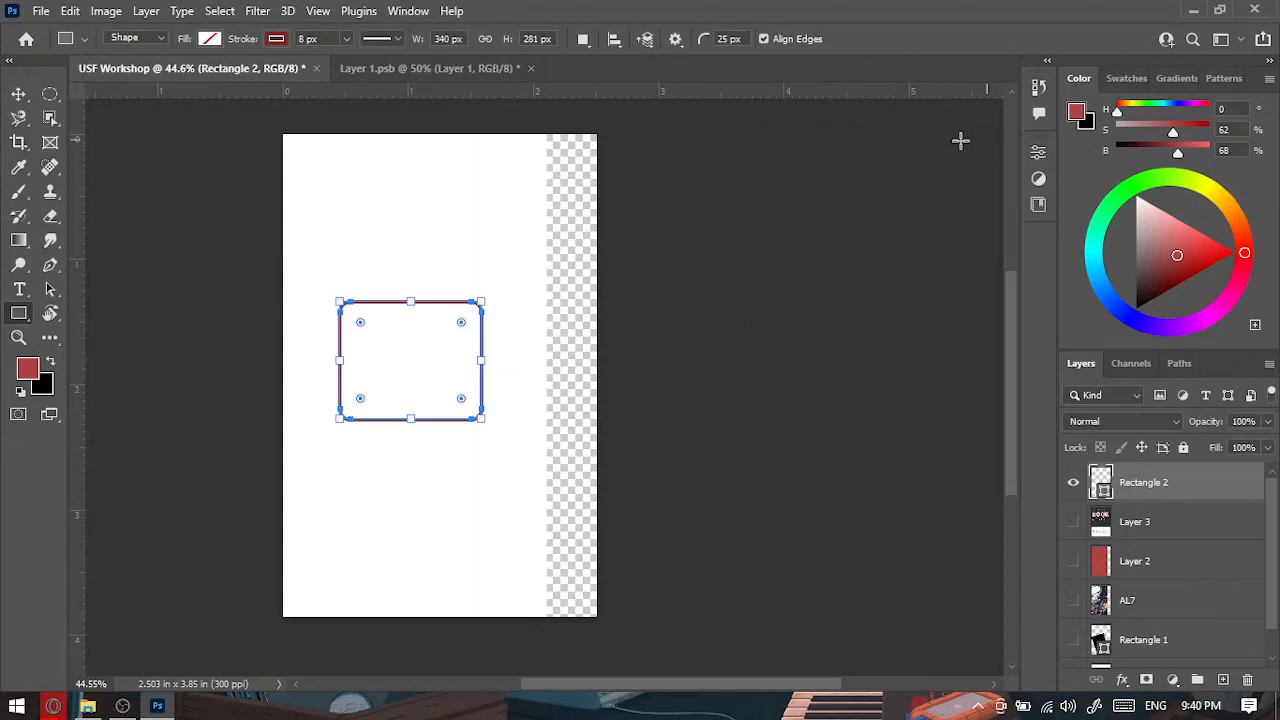
left_click(209, 38)
left_click(212, 138)
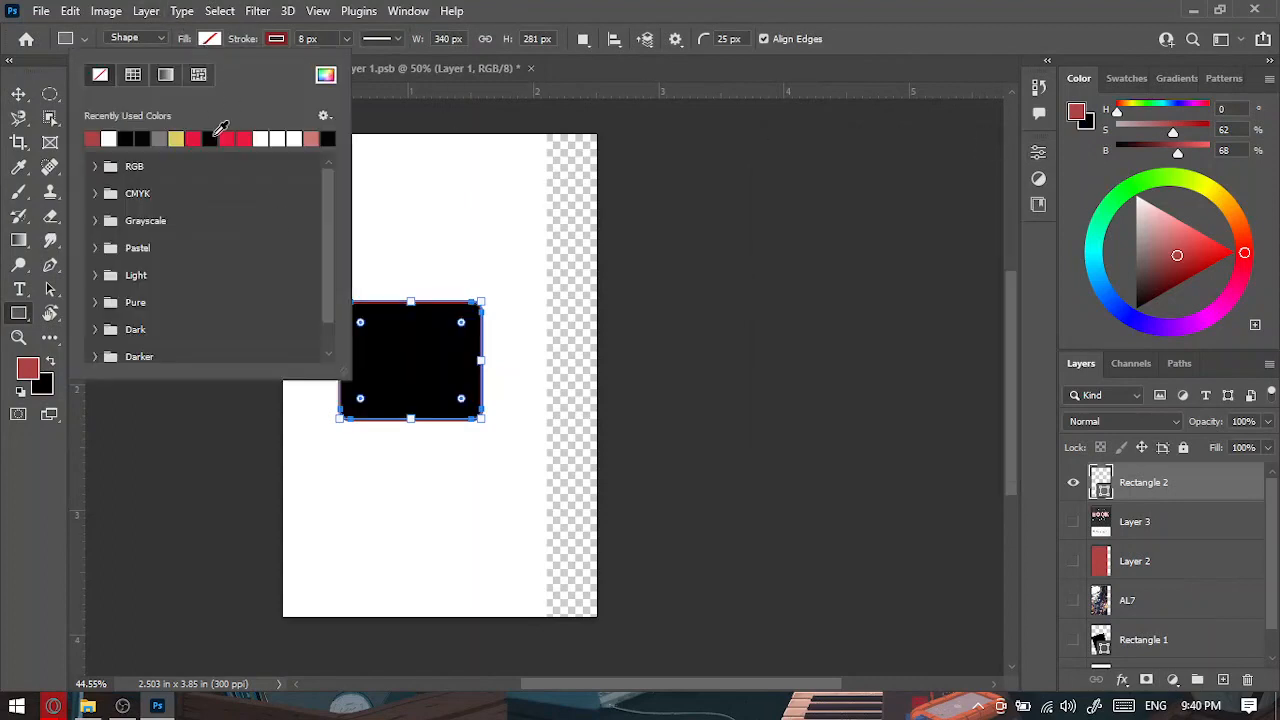
Show the AL7 photo layer, move it above Layer 2, and place Rectangle 2 directly between Layer 3 and AL7.
left_click(590, 128)
left_click(18, 92)
left_click(449, 251)
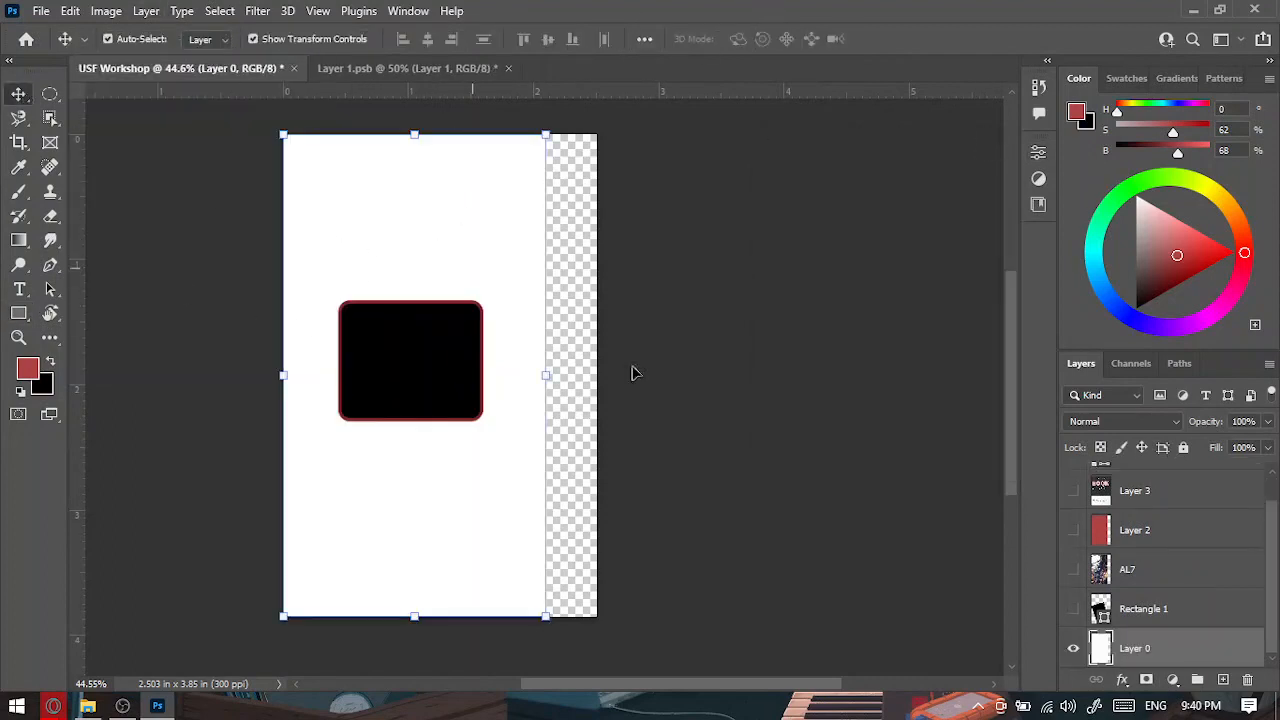
left_click(1100, 569)
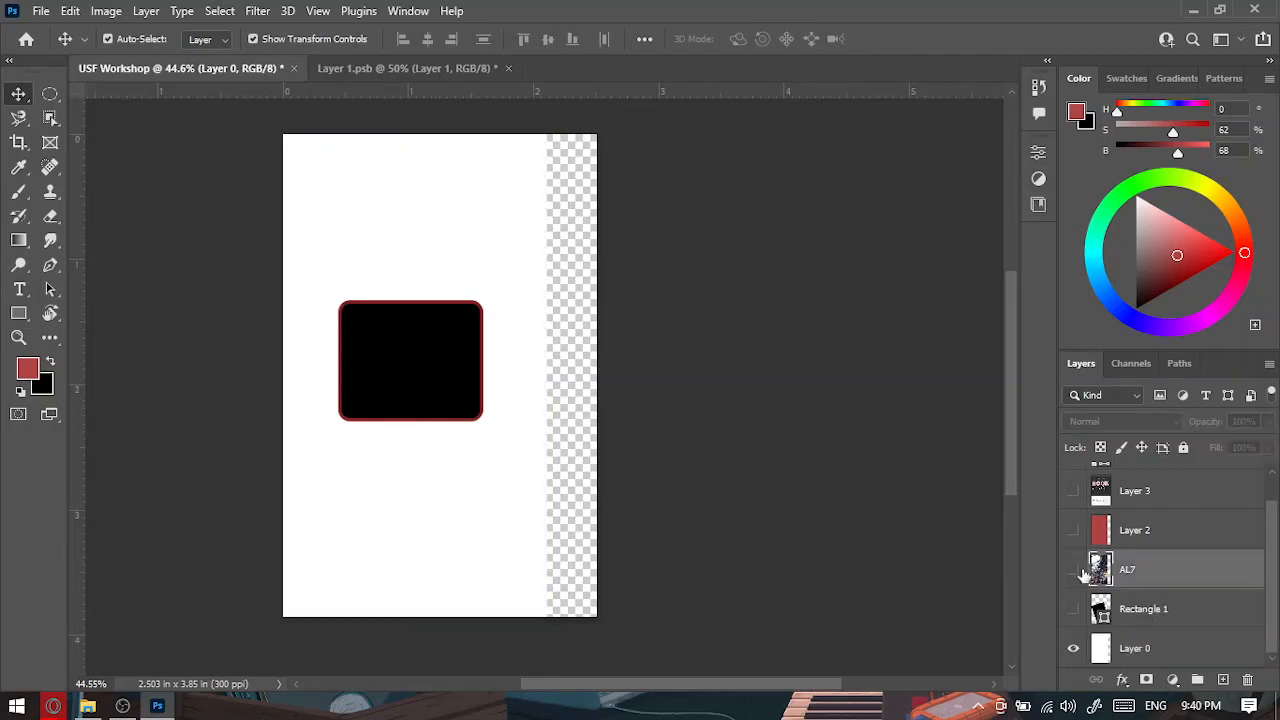
left_click(1073, 569)
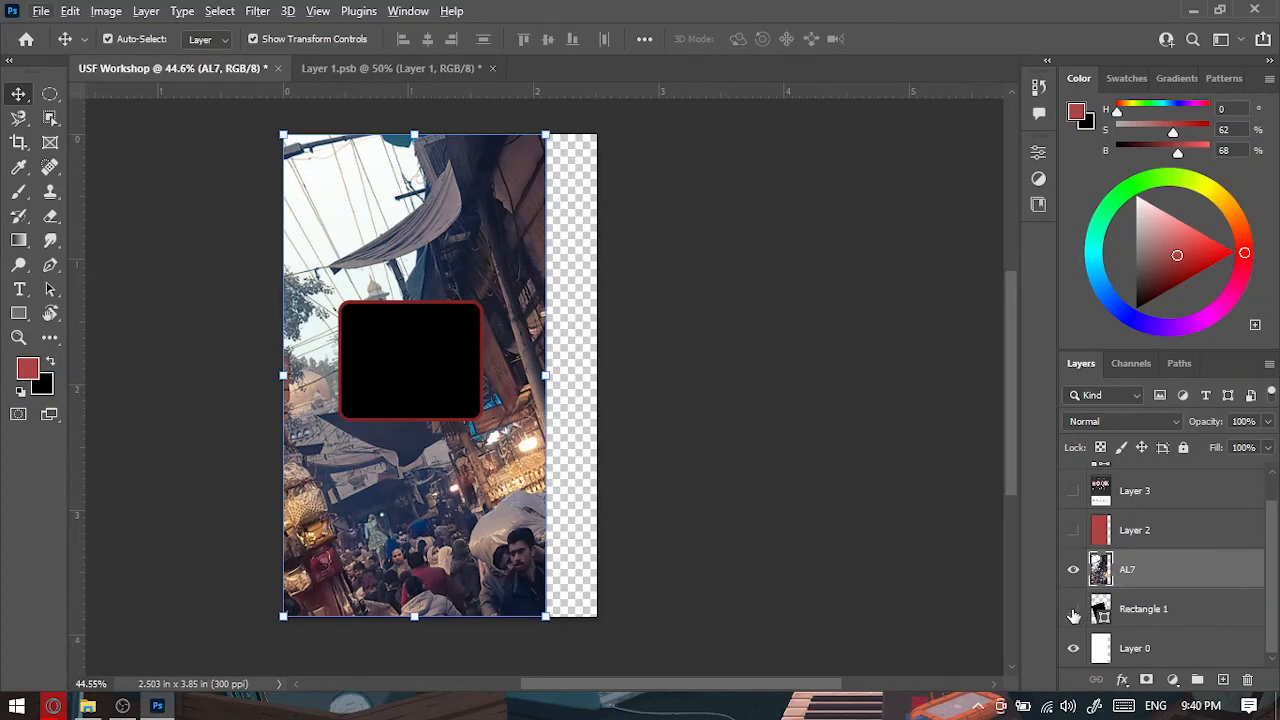
left_click_drag(1175, 578, 1180, 511)
mouse_move(1180, 491)
left_mouse_down()
mouse_move(1186, 458)
mouse_move(1190, 475)
left_mouse_up()
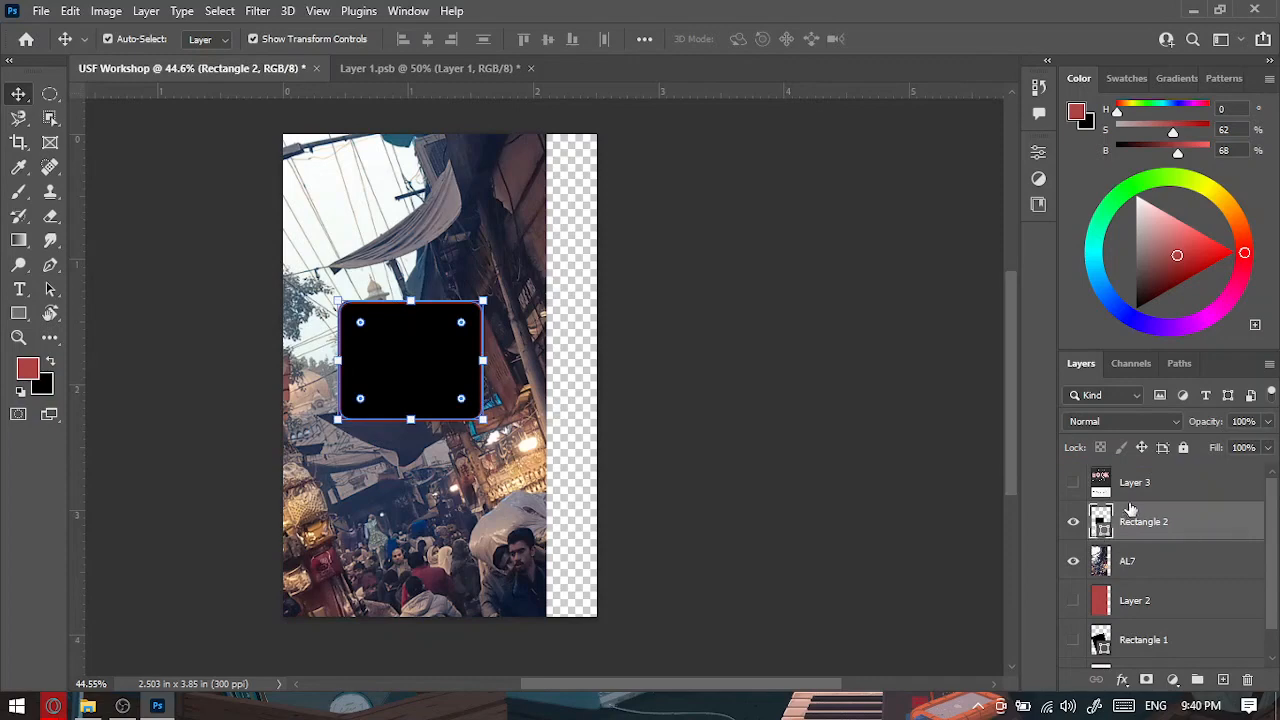
Leave only Layer 3 and Rectangle 2 visible, and clip the Layer 3 book cover to the rounded rectangle.
left_click(1130, 490)
left_click(1072, 483)
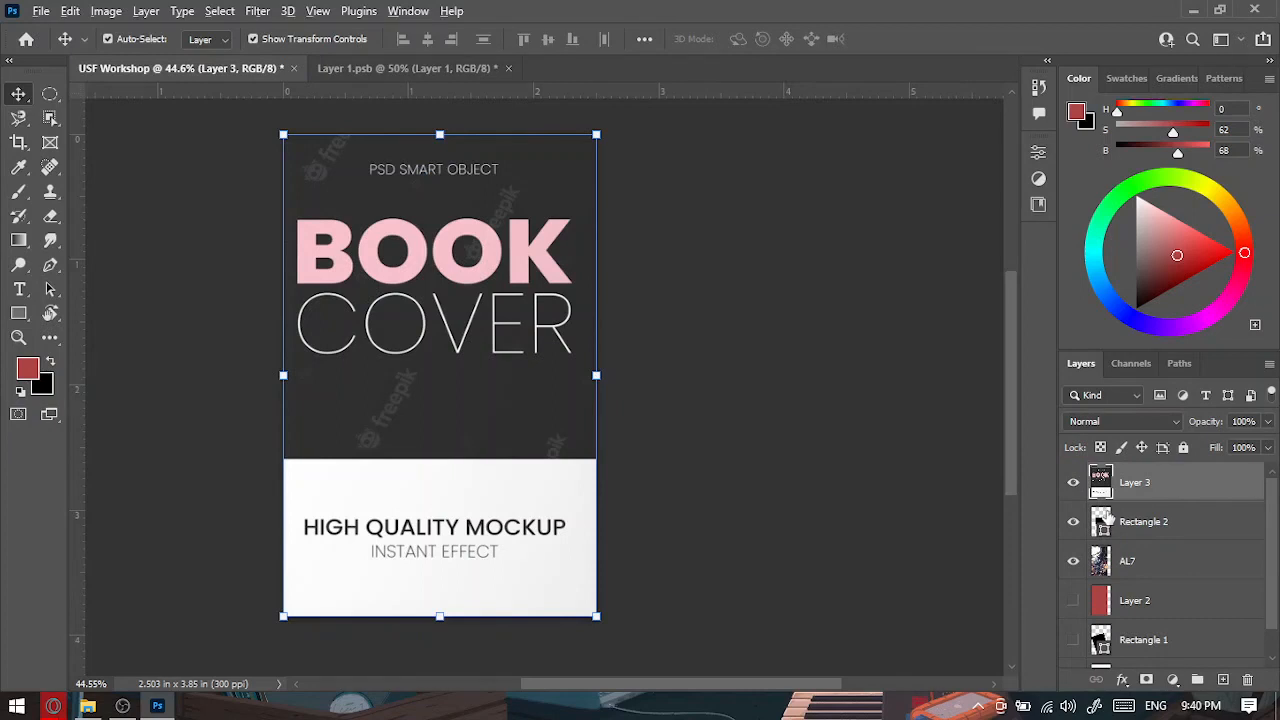
left_click(1073, 521, "alt")
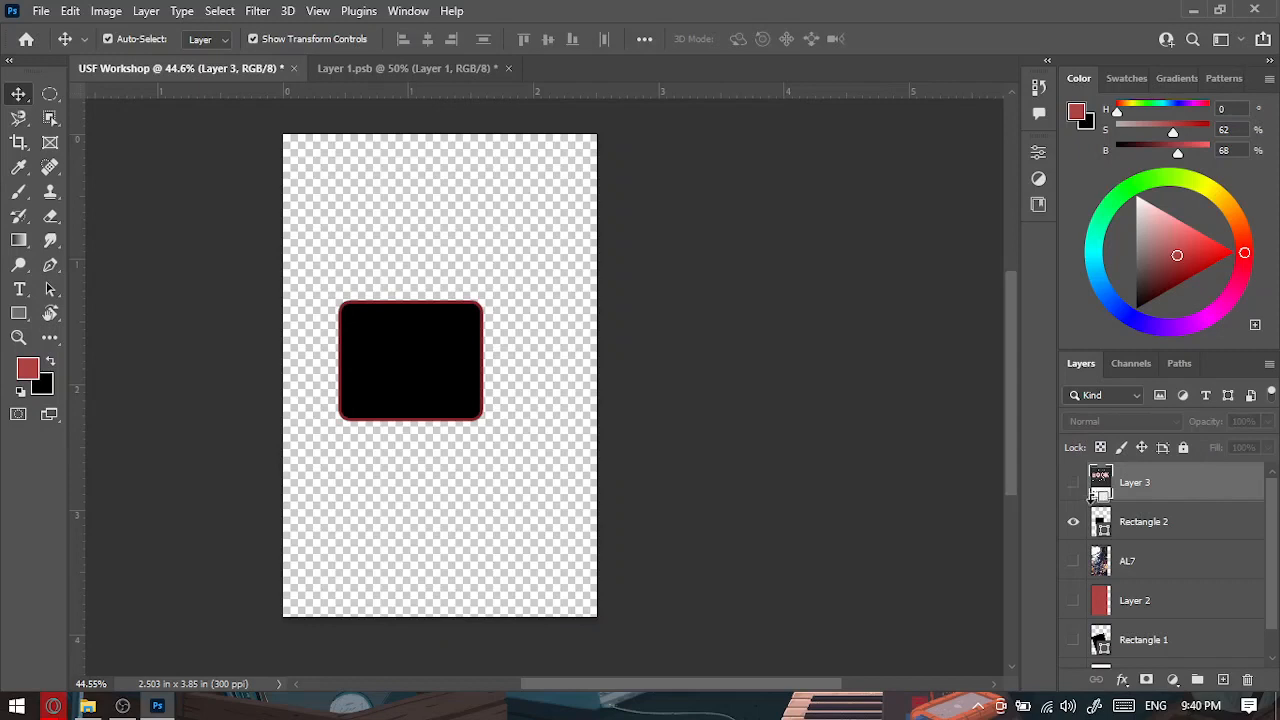
left_click(1072, 483)
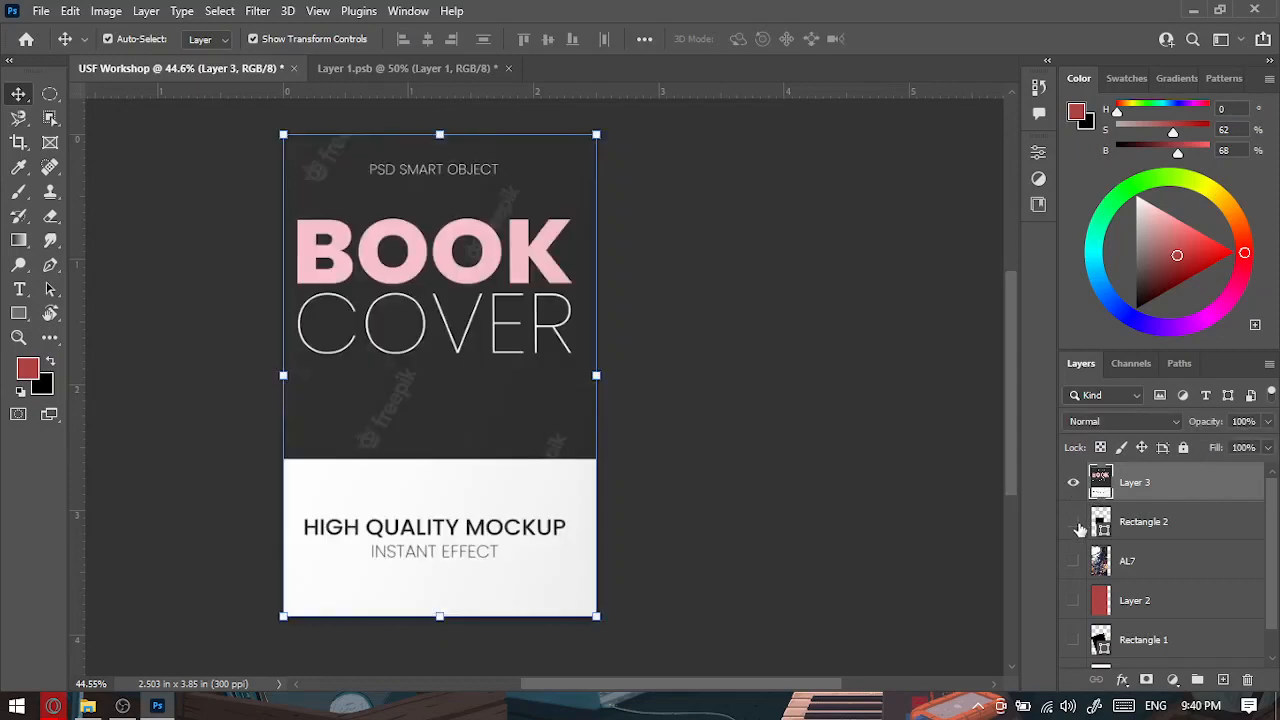
left_click(1095, 494, "alt")
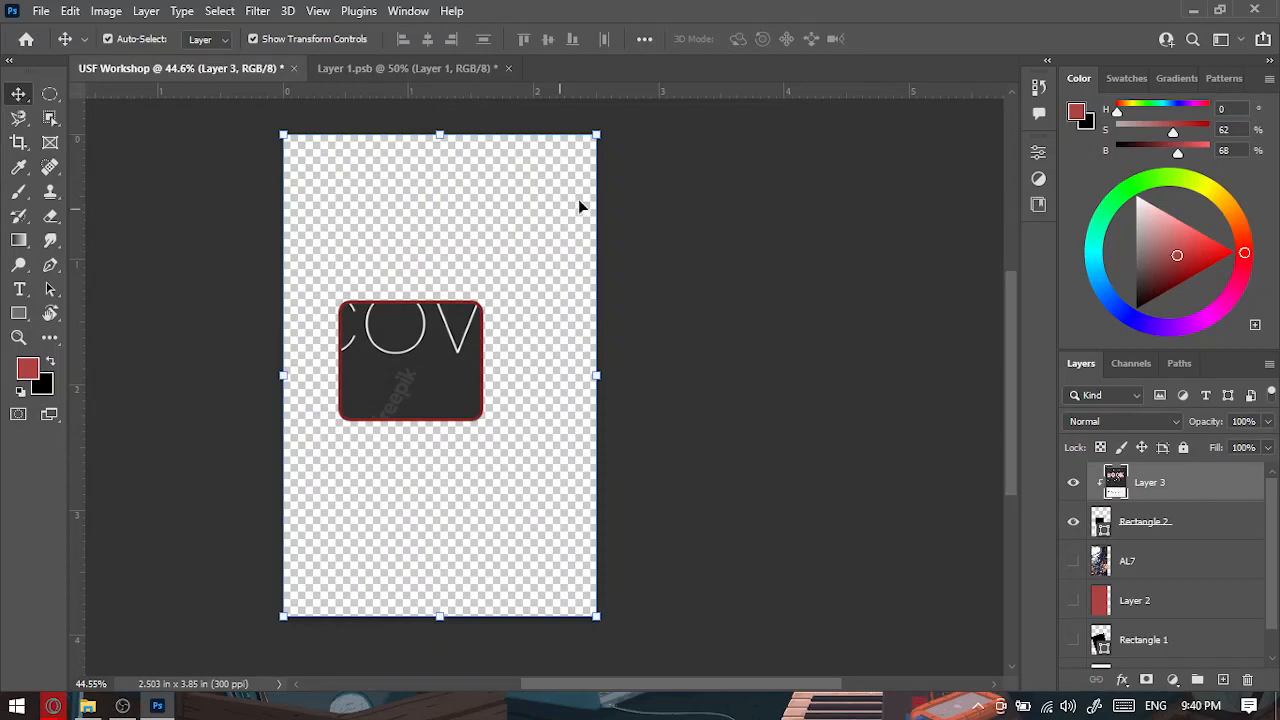
Shrink the clipped book cover to about 37%, enlarge it to about 77%, and reposition it so the title shows inside the rounded rectangle.
left_click_drag(594, 131, 497, 286)
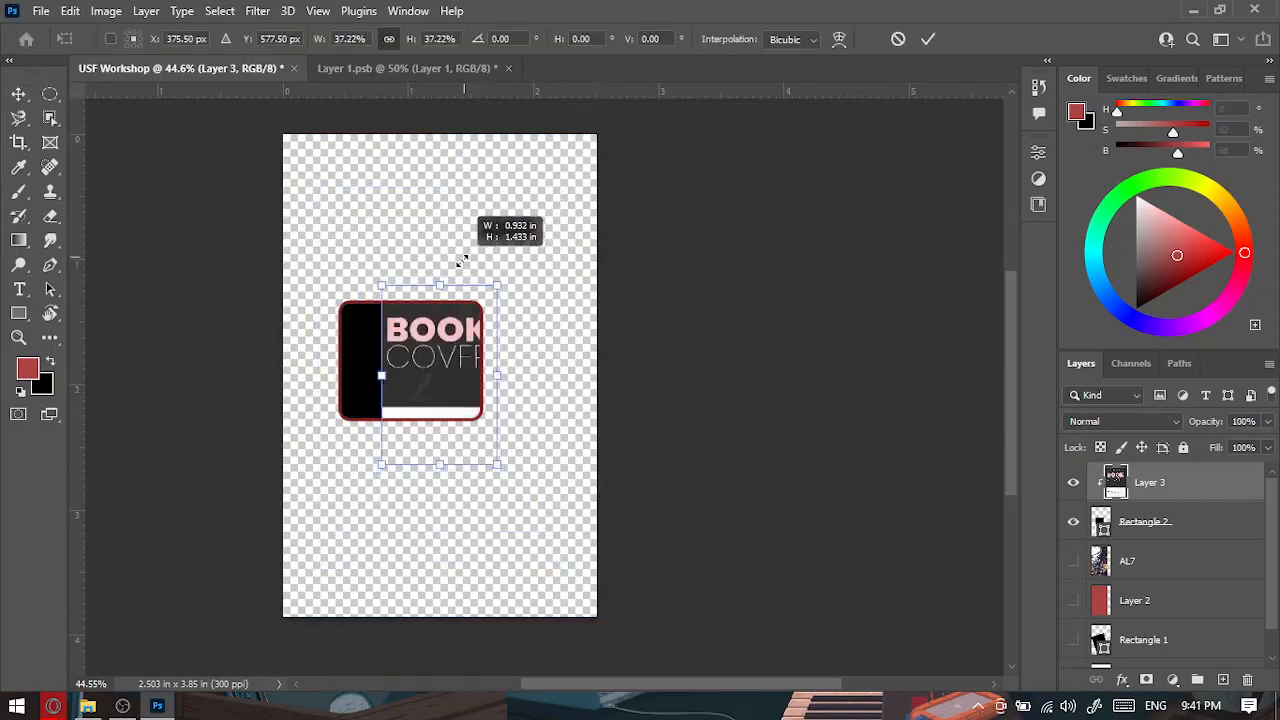
left_click_drag(435, 362, 418, 405)
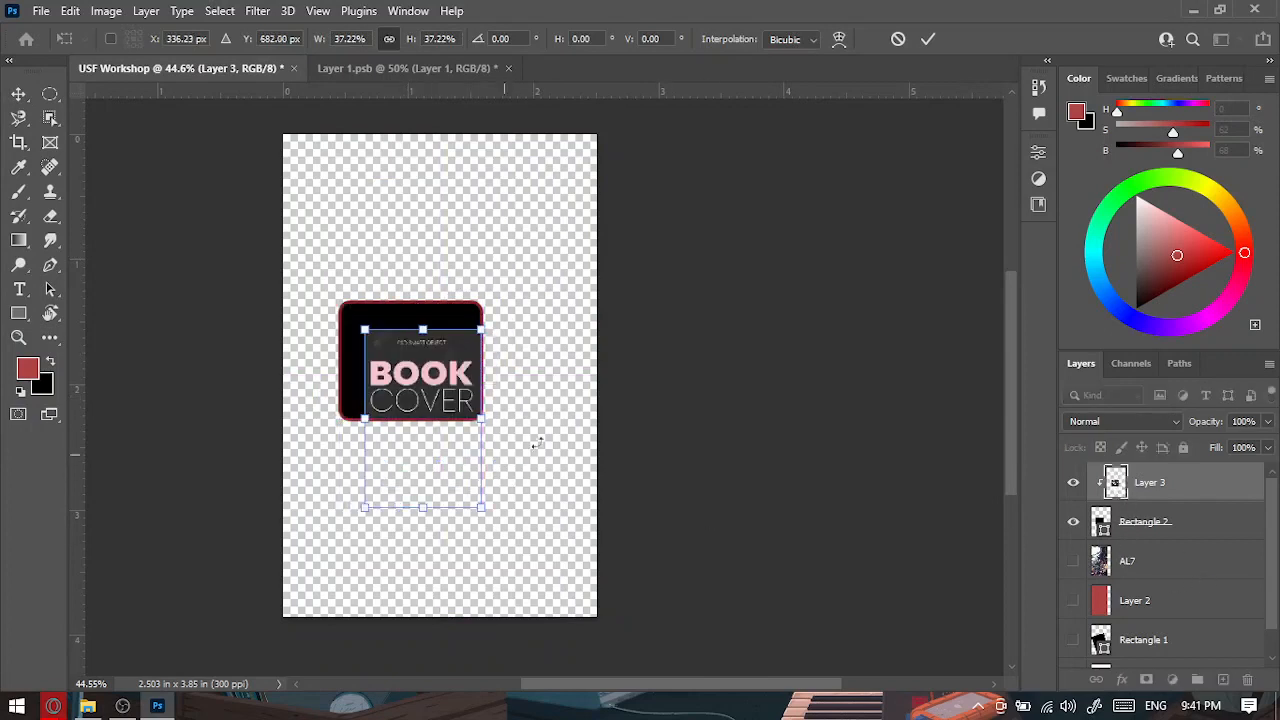
left_click_drag(443, 384, 548, 168)
left_click_drag(437, 333, 451, 427)
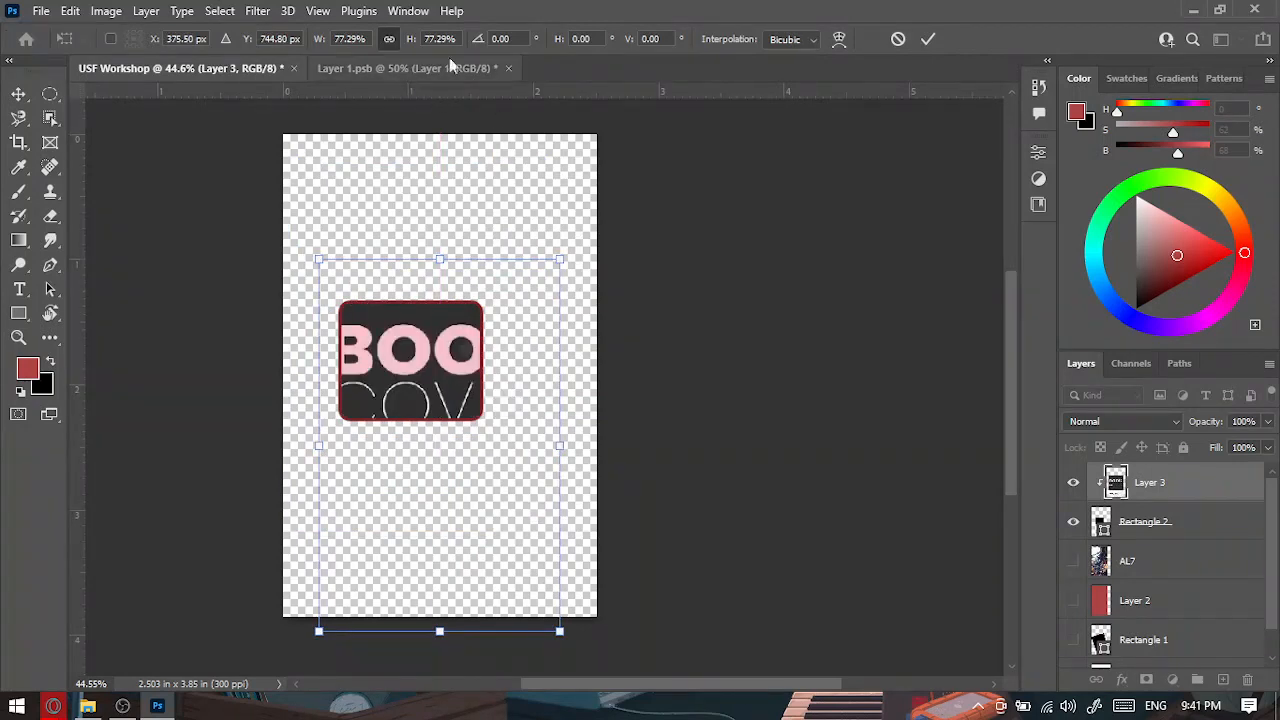
Close Layer 1.psb and the USF Workshop document without saving their changes.
left_click(508, 68)
left_click(630, 276)
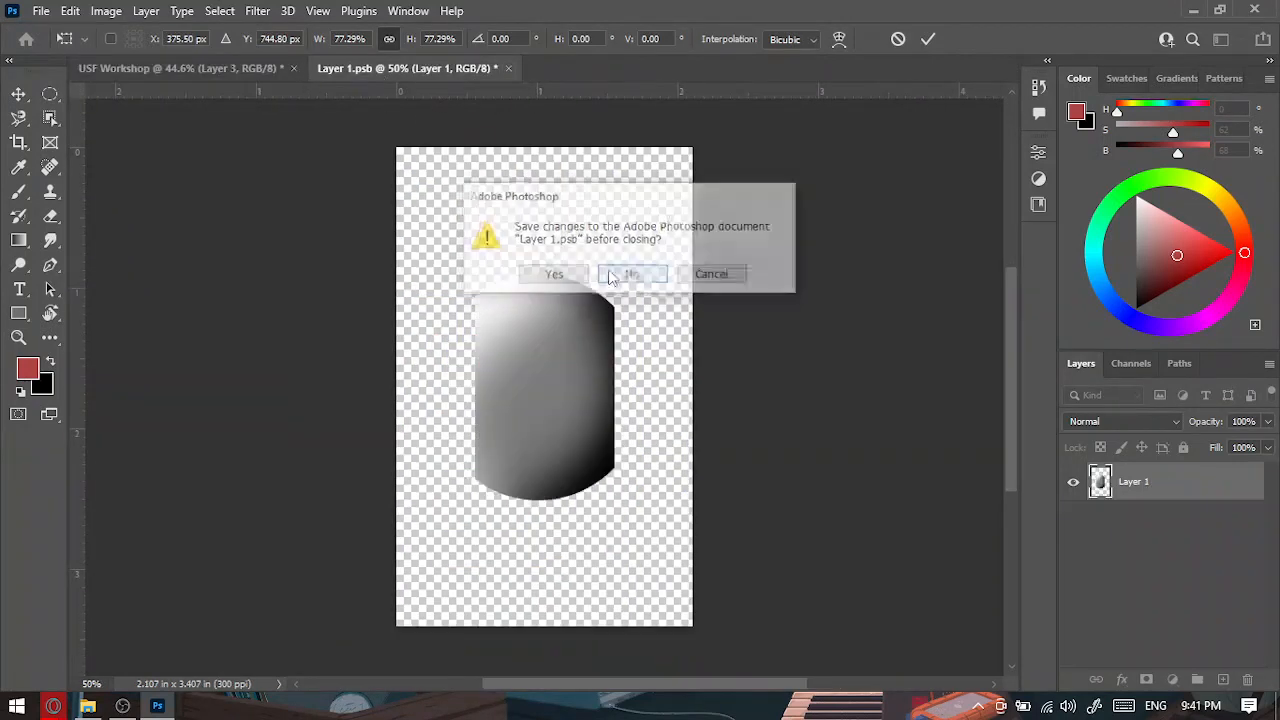
left_click(294, 69)
left_click(630, 276)
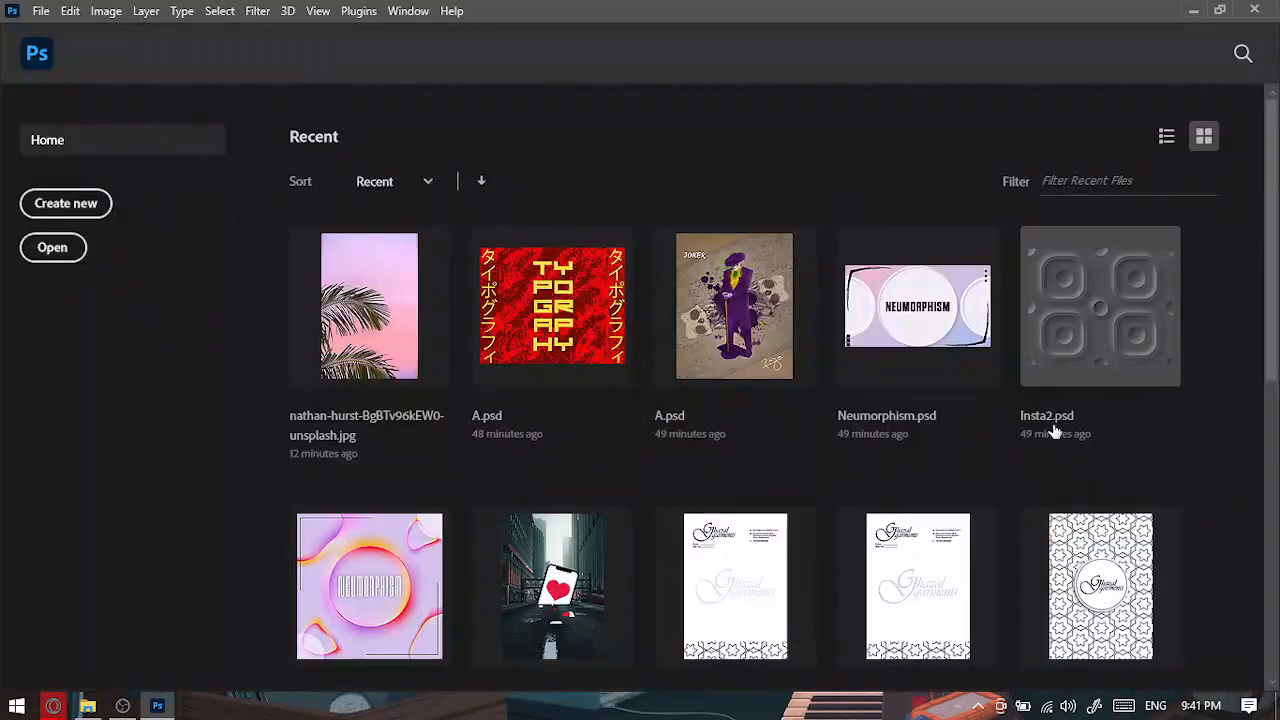
Open Mobile Addiction.psd from the recent files and leave no layer selected.
scroll(1051, 429, "down", 2)
scroll(1055, 429, "down", 2)
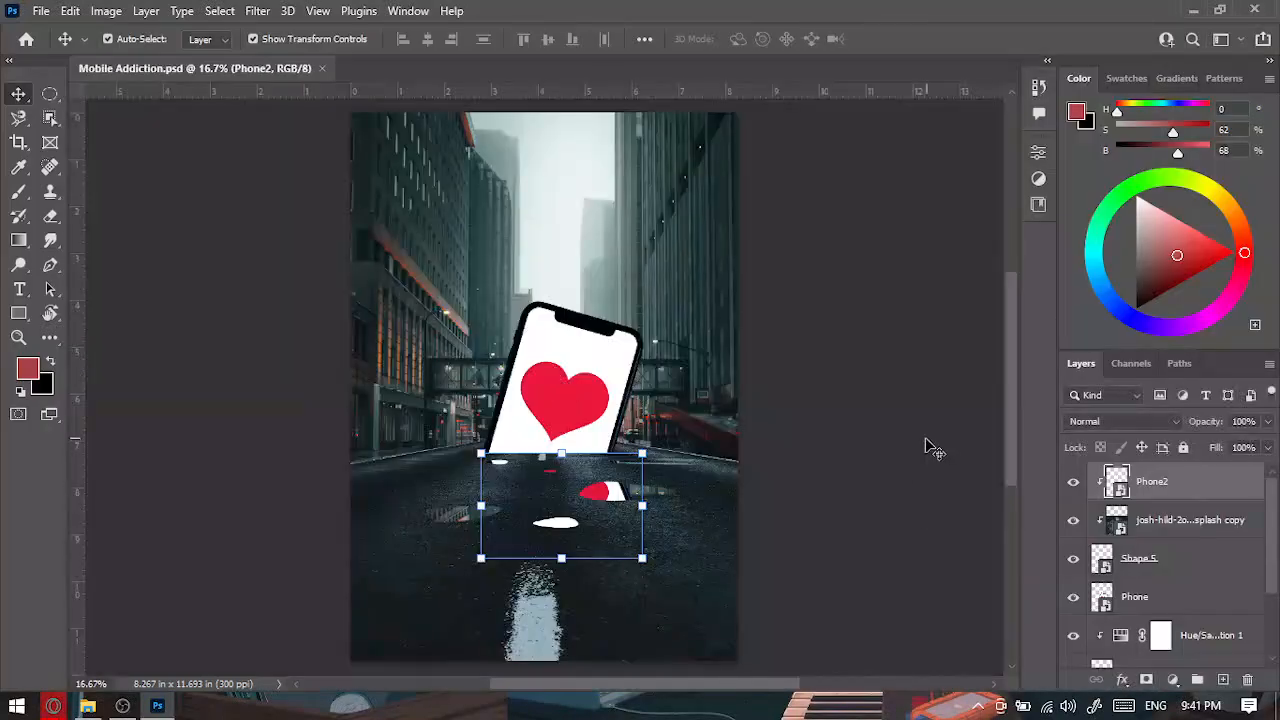
left_click(926, 442)
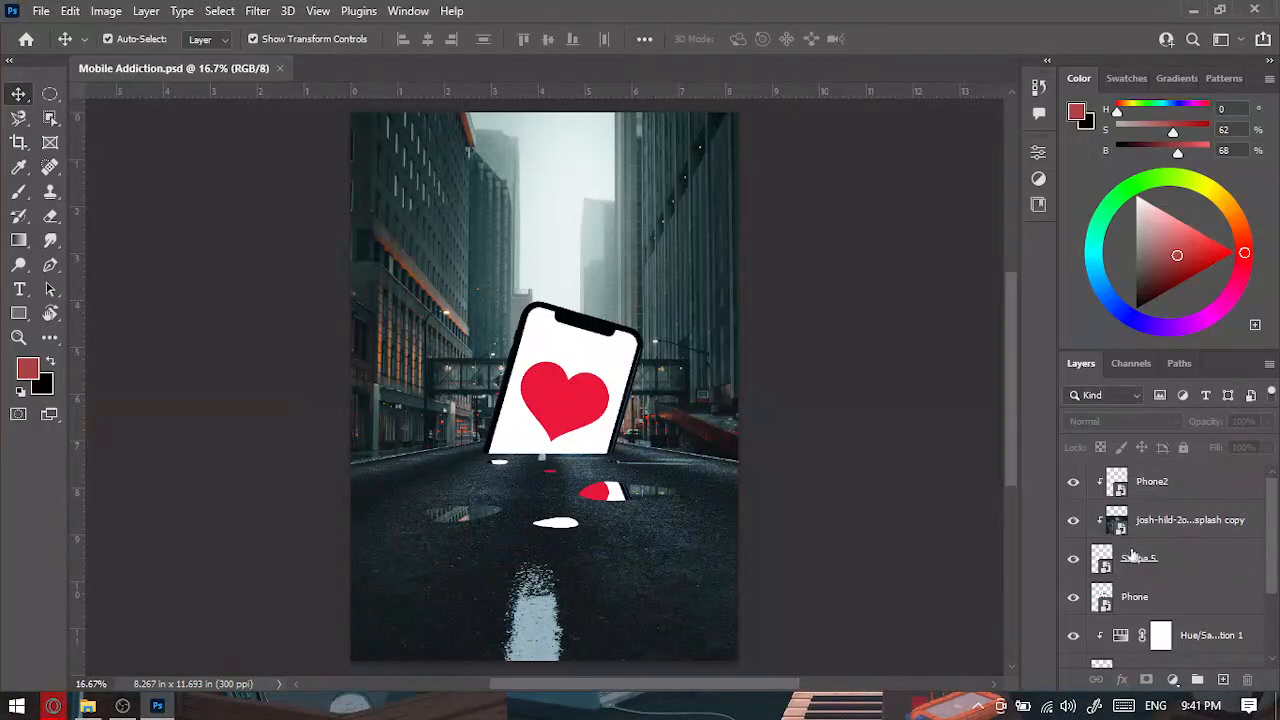
Open the Phone layer's embedded Put Image here.psb, and open the smart object nested inside it.
scroll(1133, 556, "down", 2)
scroll(1127, 545, "up", 2)
double_click(1102, 600)
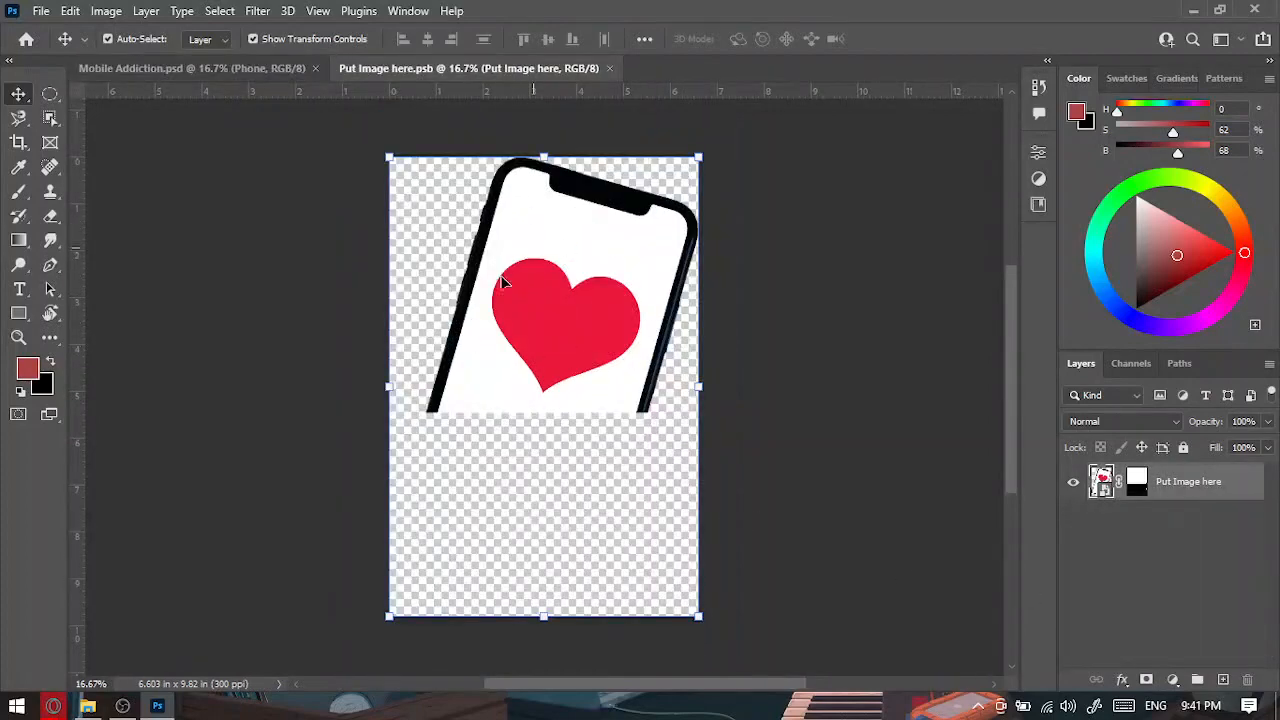
double_click(1102, 485)
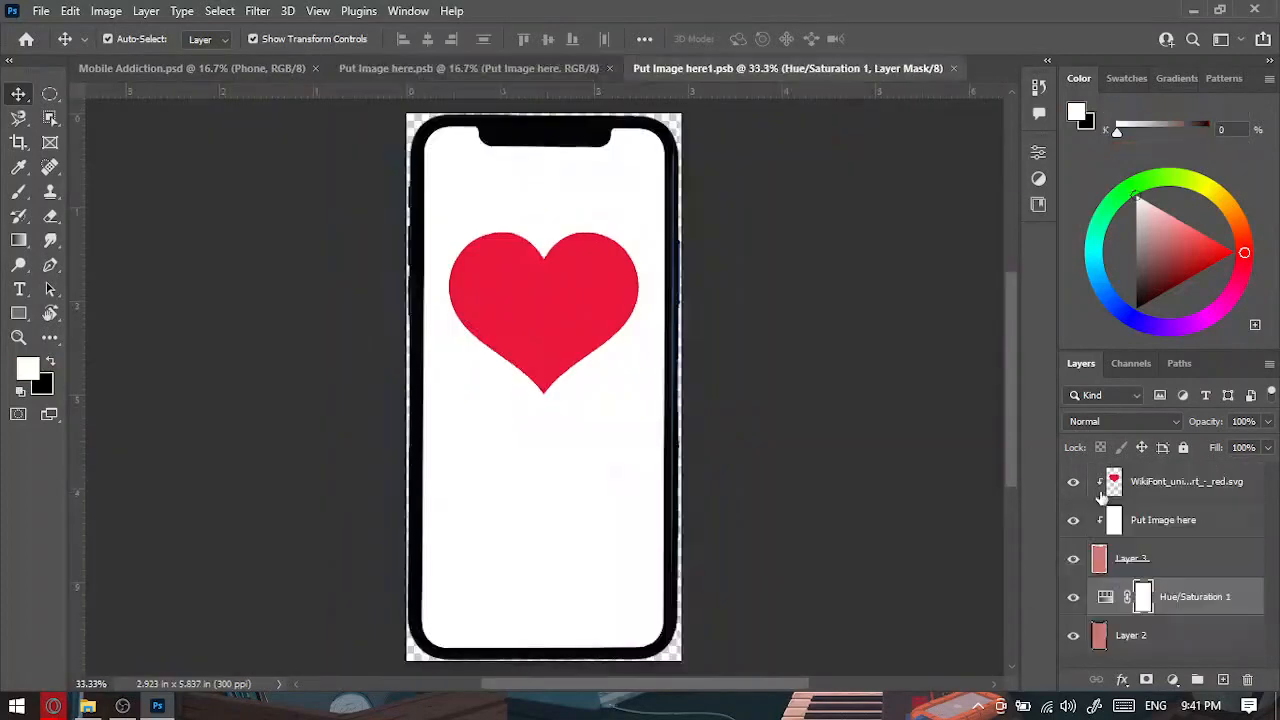
Hide the heart, Put Image here, Layer 3 and Hue/Saturation 1 layers in turn to examine the phone screen's makeup, and show them again.
left_click(1073, 481)
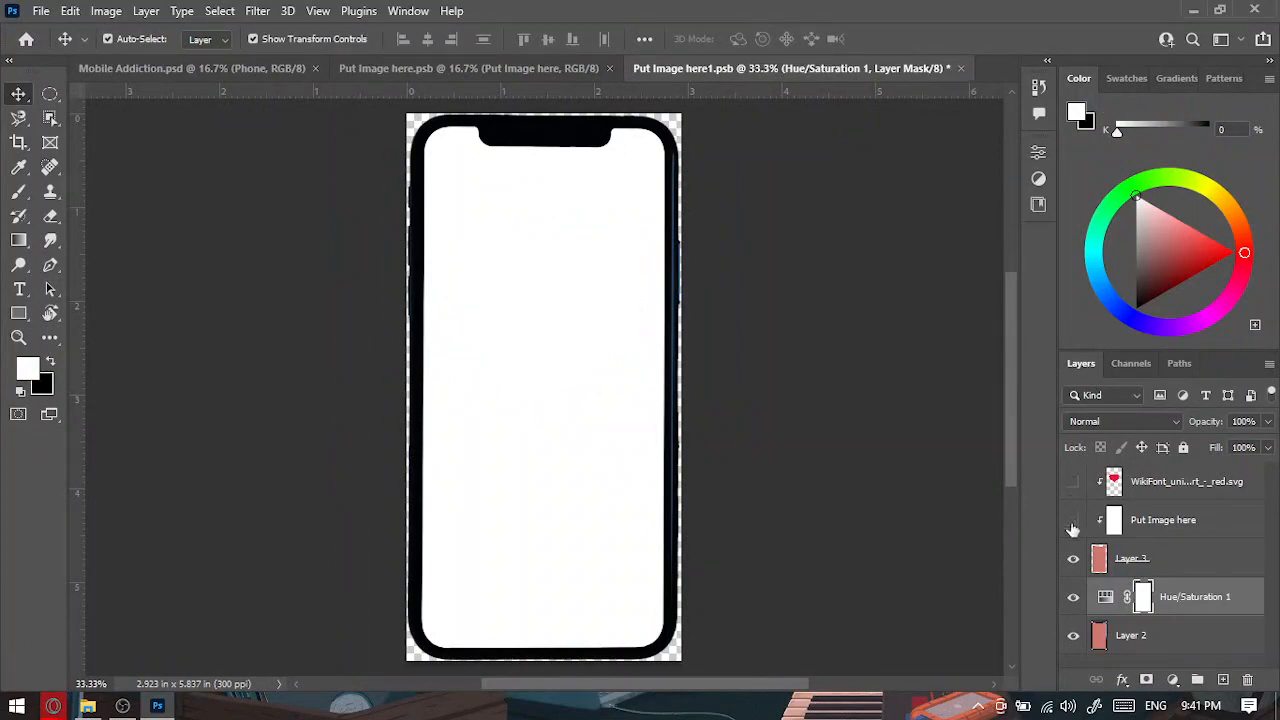
left_click(1073, 520)
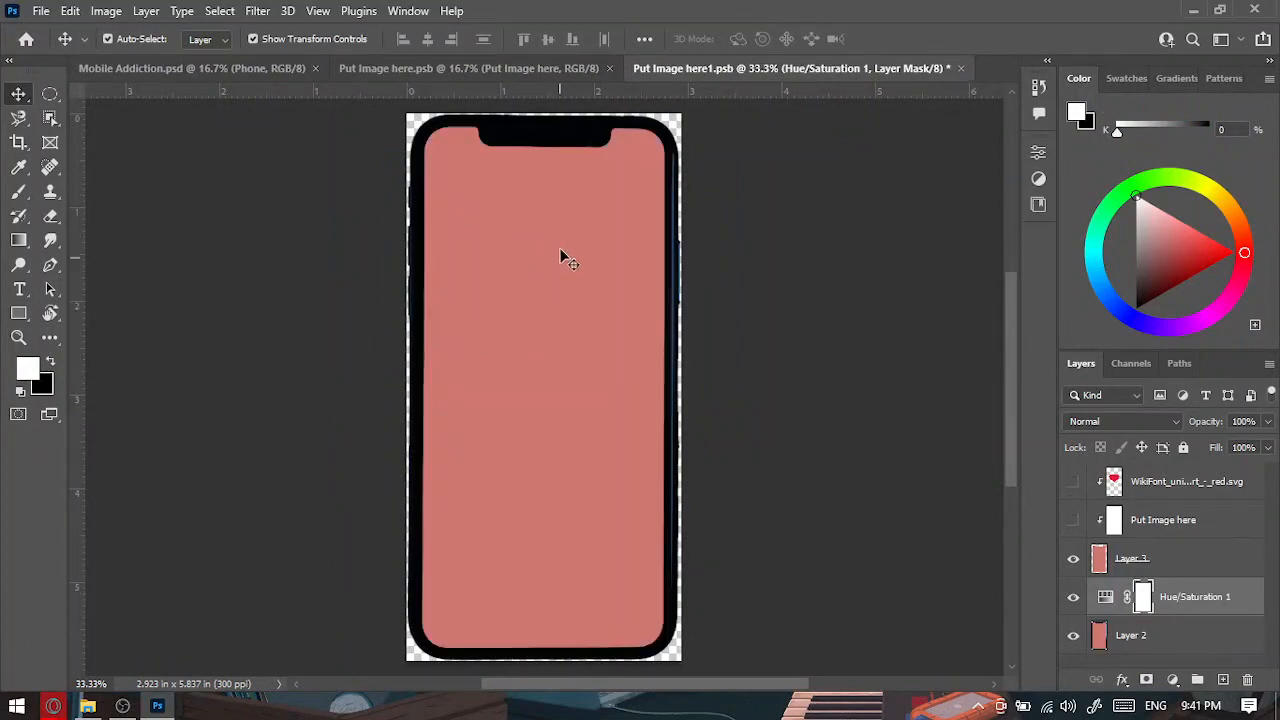
left_click(1073, 558)
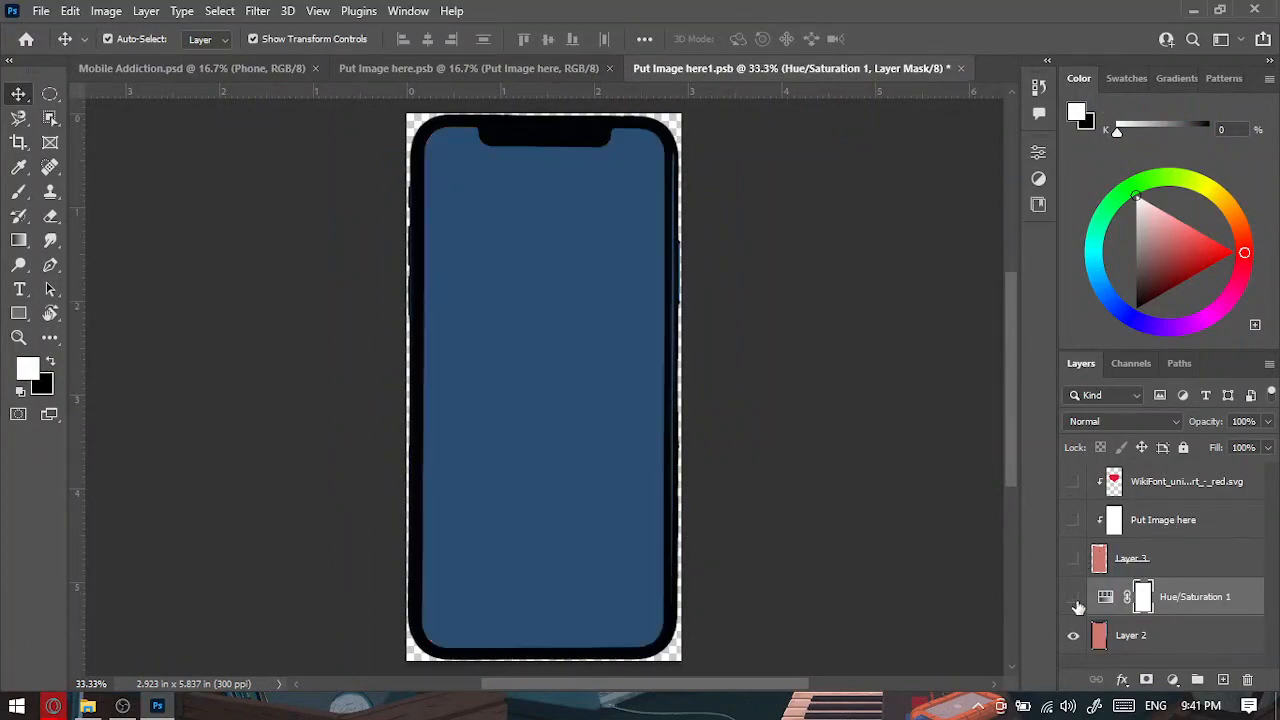
left_click(1074, 598)
left_click(1073, 597)
left_click(1072, 595)
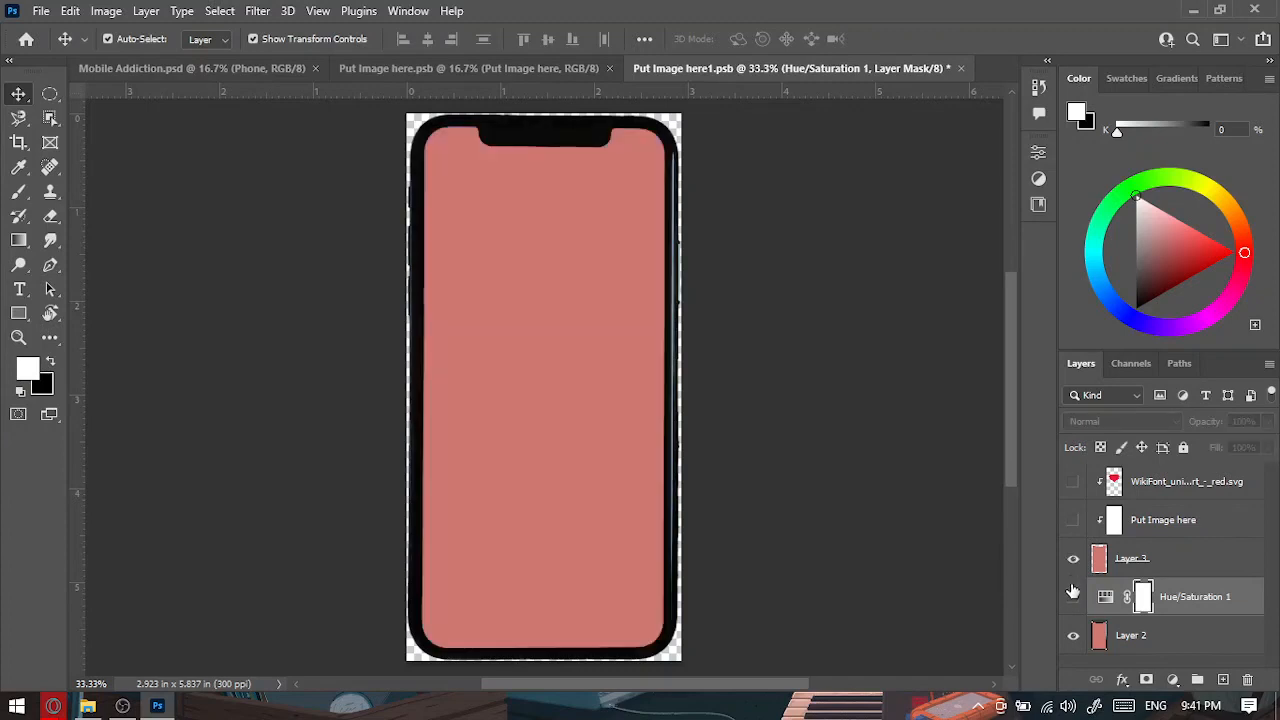
left_click(1073, 596)
left_click(1074, 520)
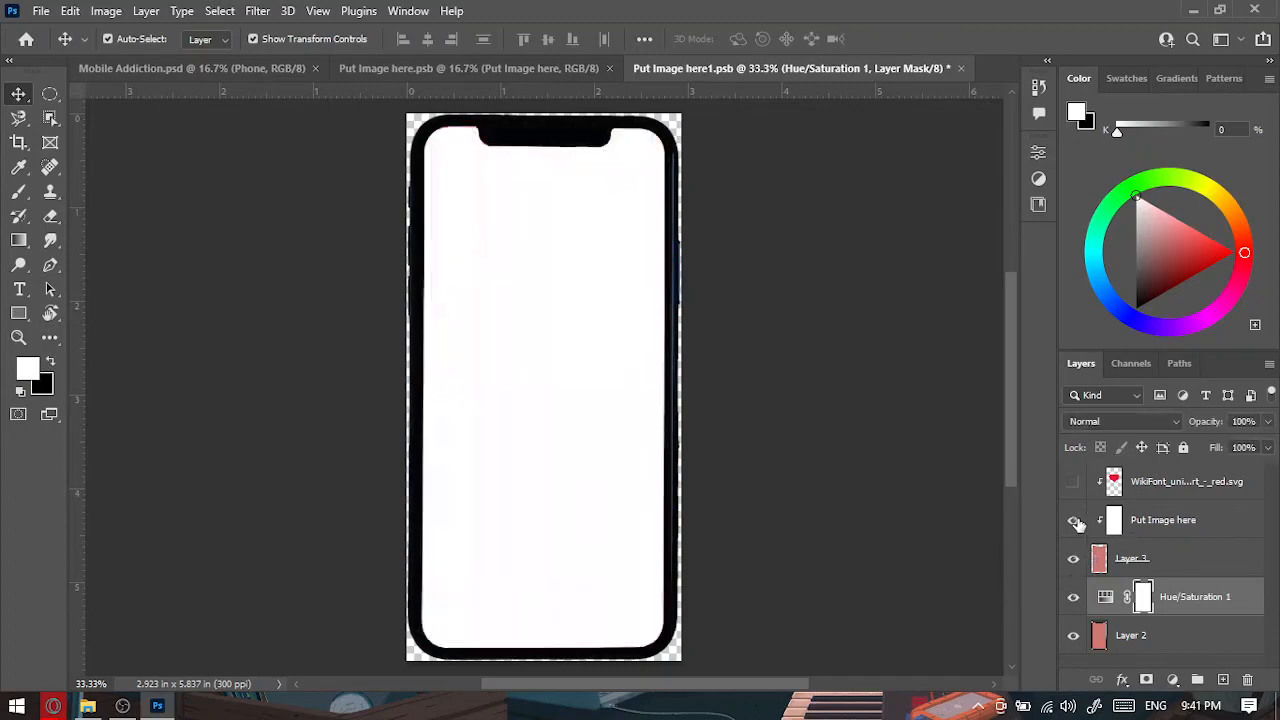
left_click(1074, 483)
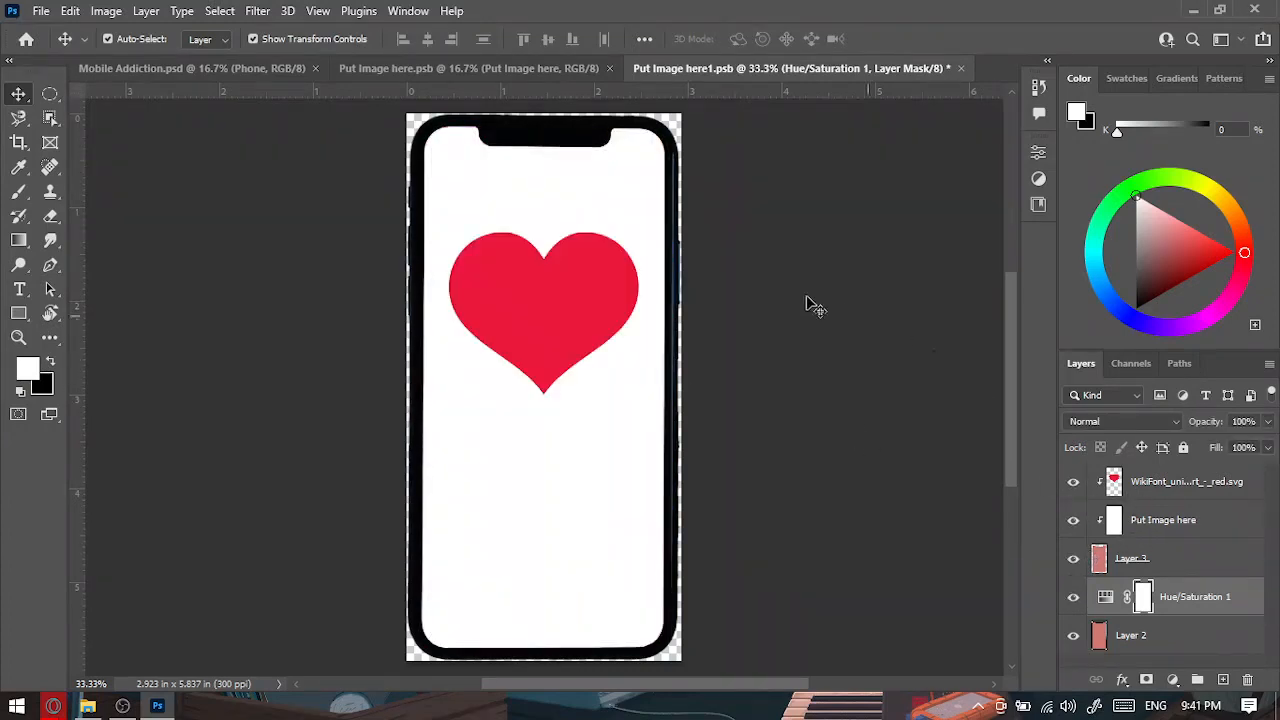
Close Put Image here1.psb without saving, and close Put Image here.psb to return to Mobile Addiction.psd.
left_click(962, 68)
left_click(652, 277)
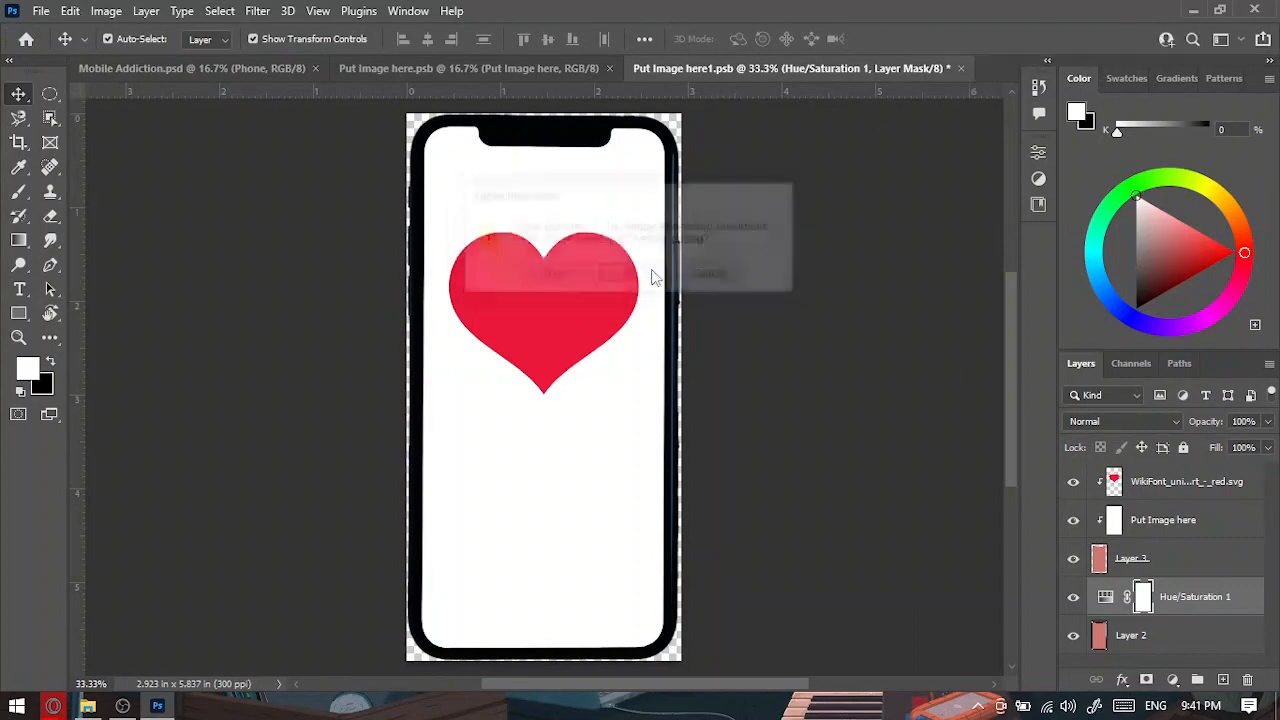
left_click(610, 69)
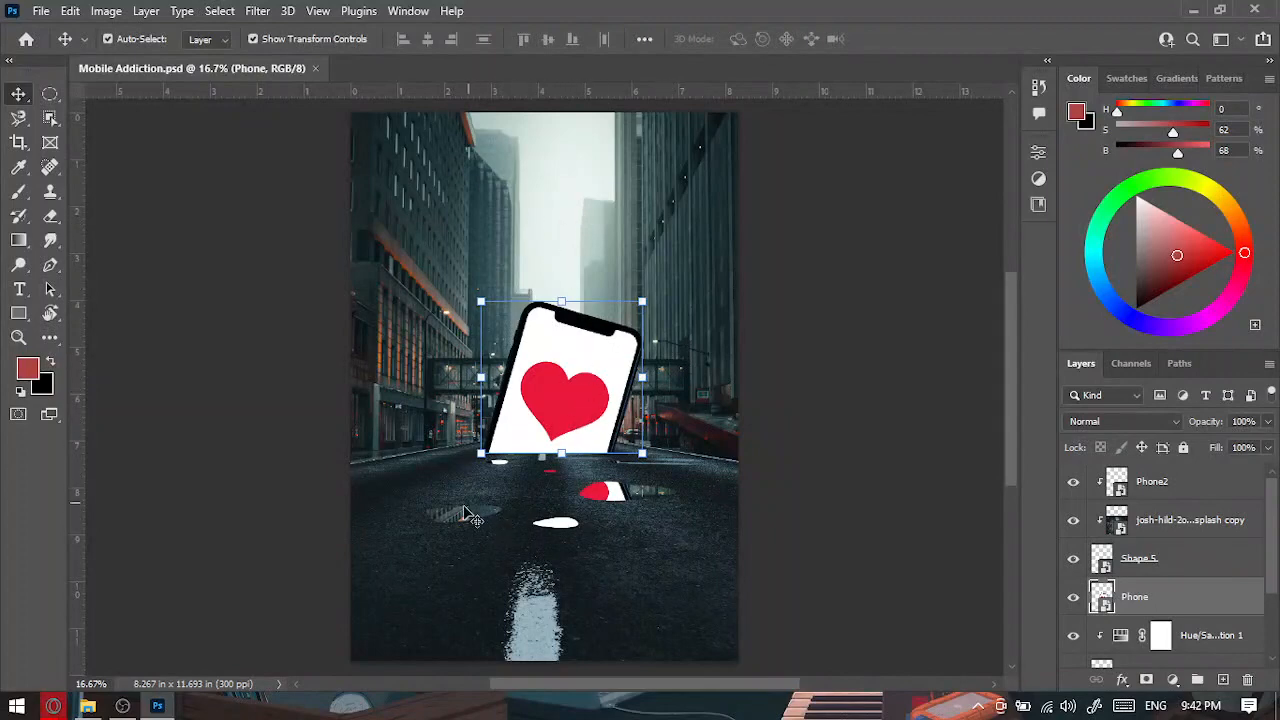
Examine the phone's reflection in the road puddles up close, hiding the Shape 5 puddle layer and showing it again.
left_click(635, 505)
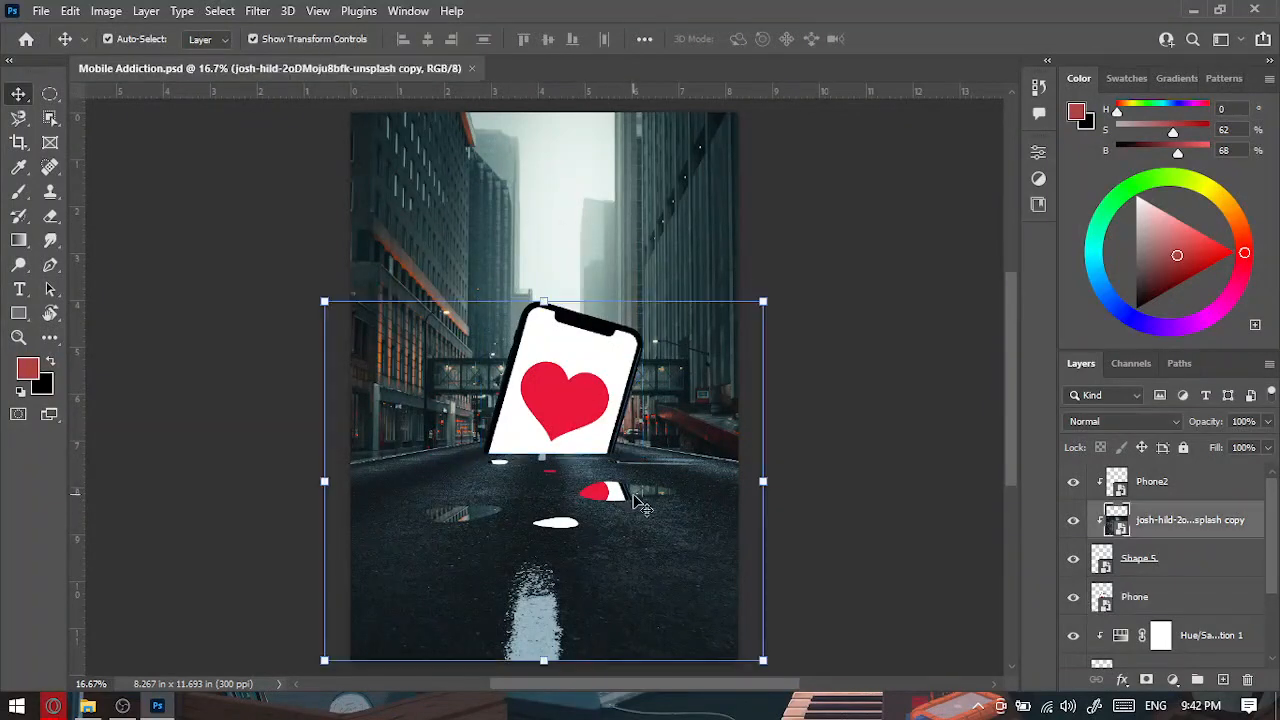
left_click(826, 494)
scroll(595, 485, "up", 3)
scroll(595, 485, "up", 8)
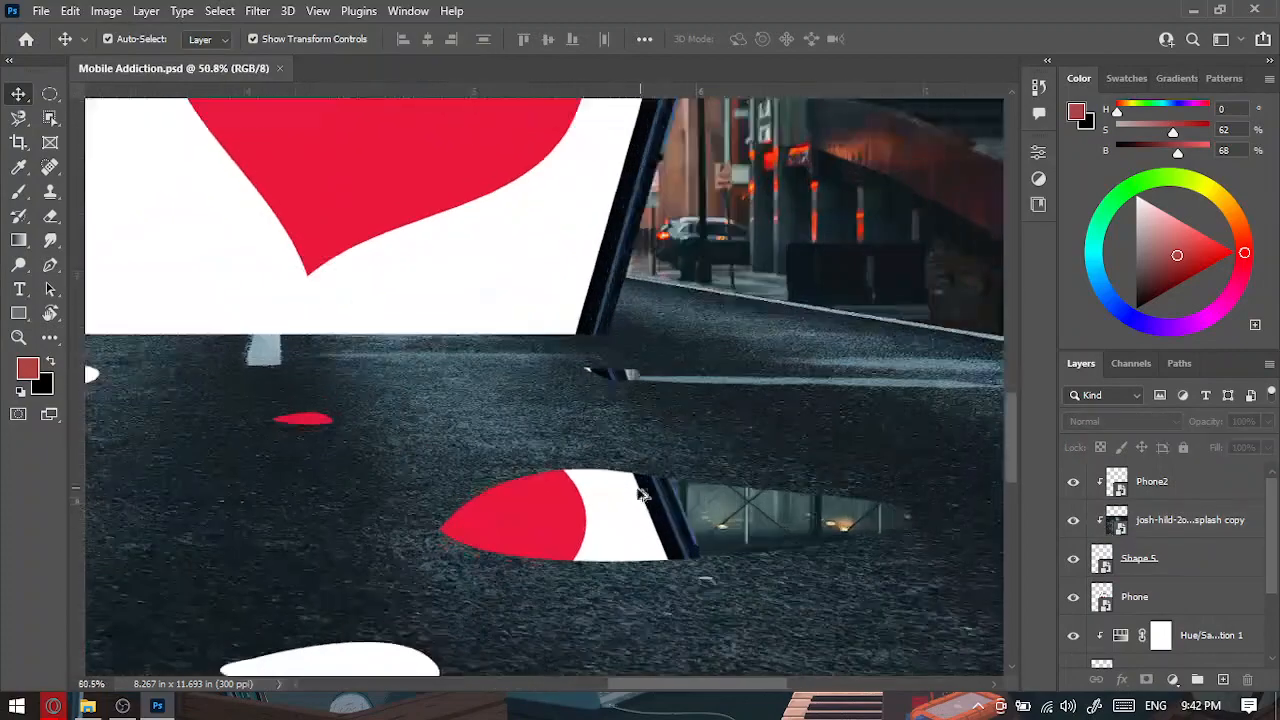
scroll(643, 492, "down", 2)
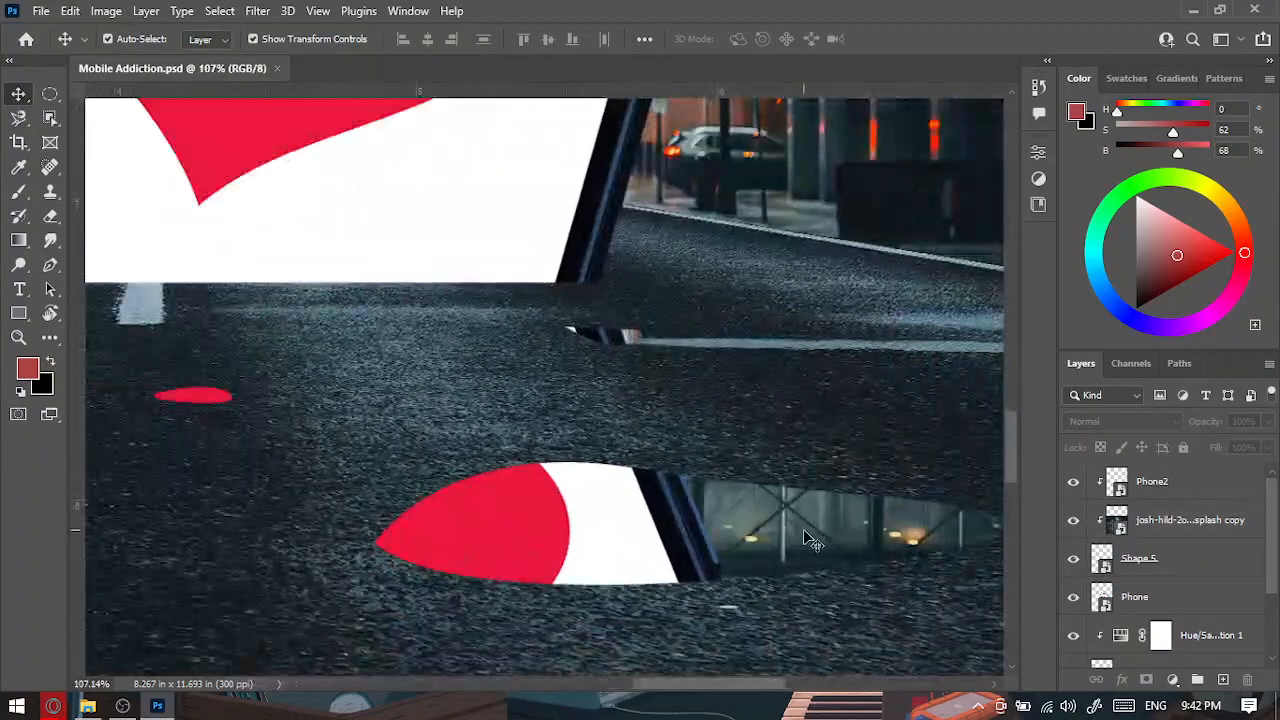
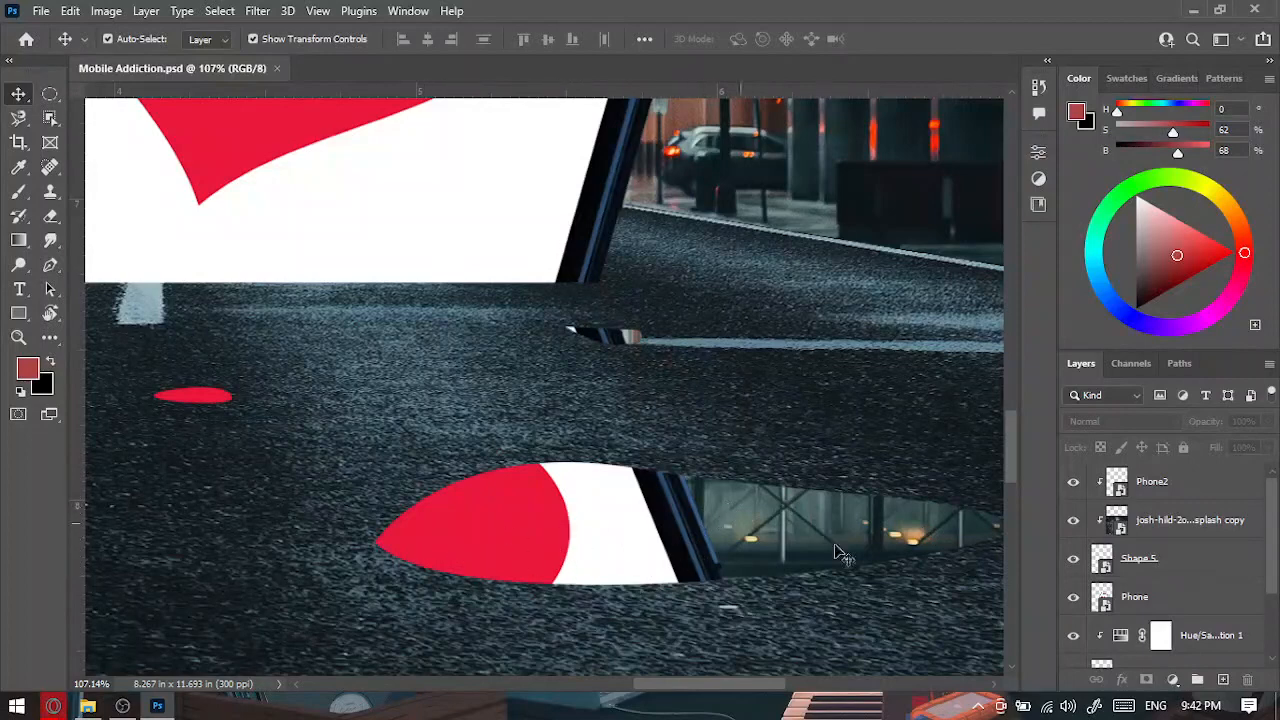
left_click(1074, 558)
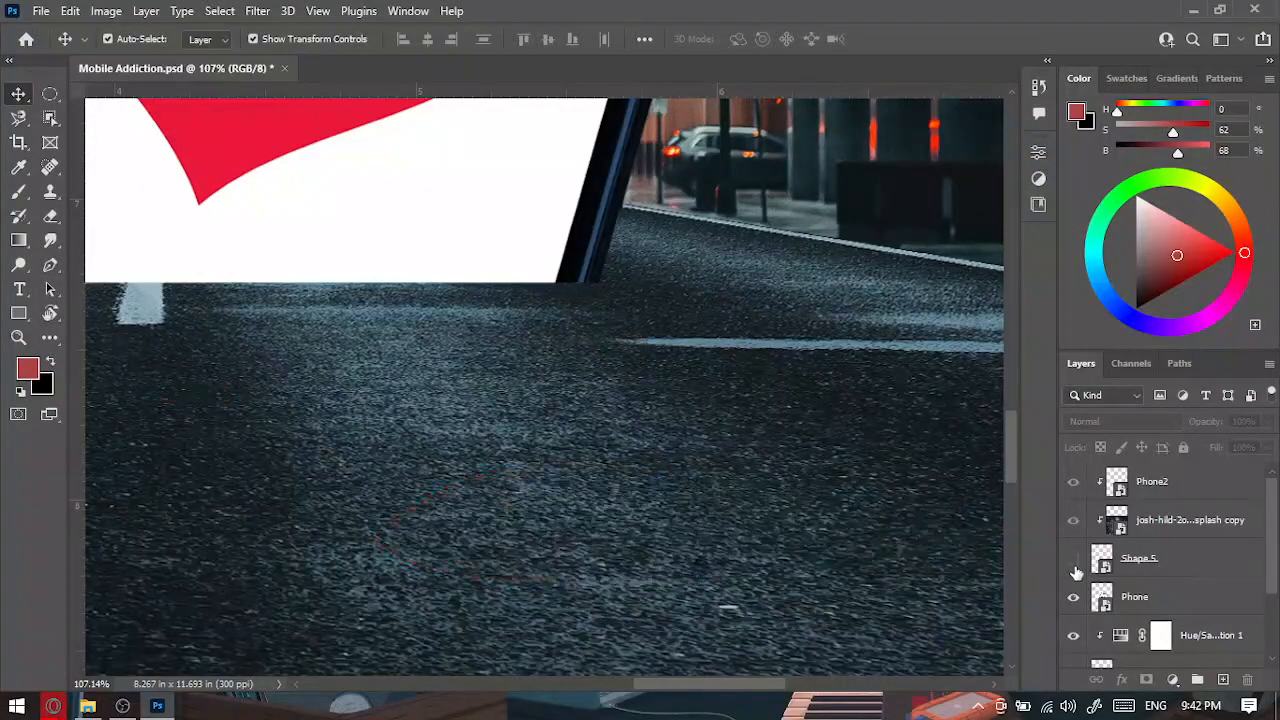
left_click(1074, 560)
Hide the street photo copy and Phone2 layers clipped to Shape 5, and show them again one by one to compare the puddle reflections.
left_click(1073, 520)
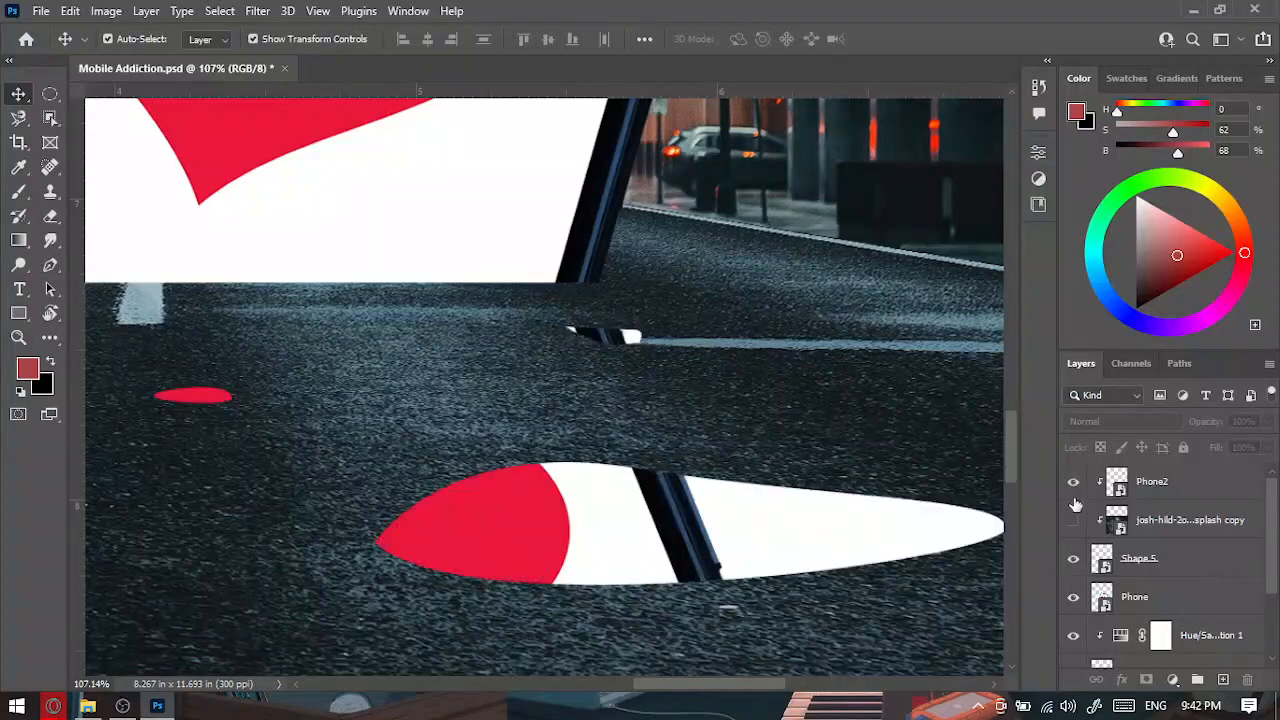
left_click(1073, 481)
scroll(780, 540, "down", 3)
scroll(760, 555, "down", 1)
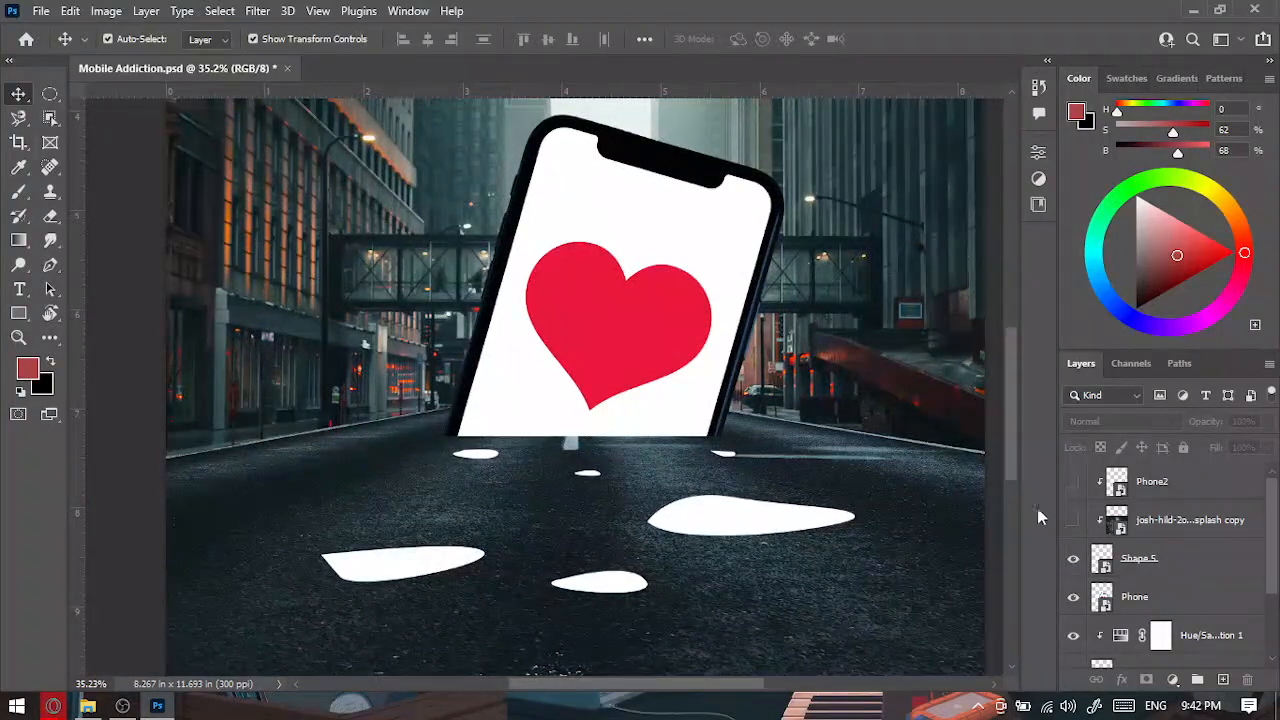
left_click(1073, 522)
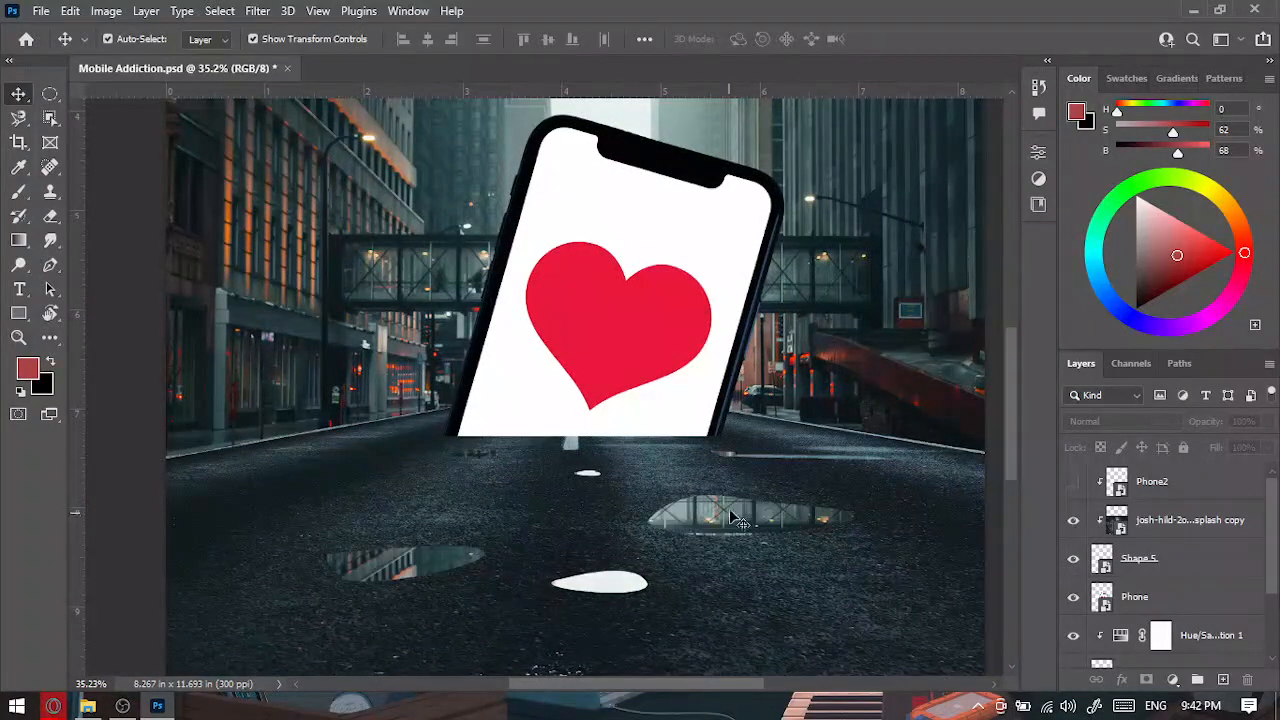
left_click(1073, 481)
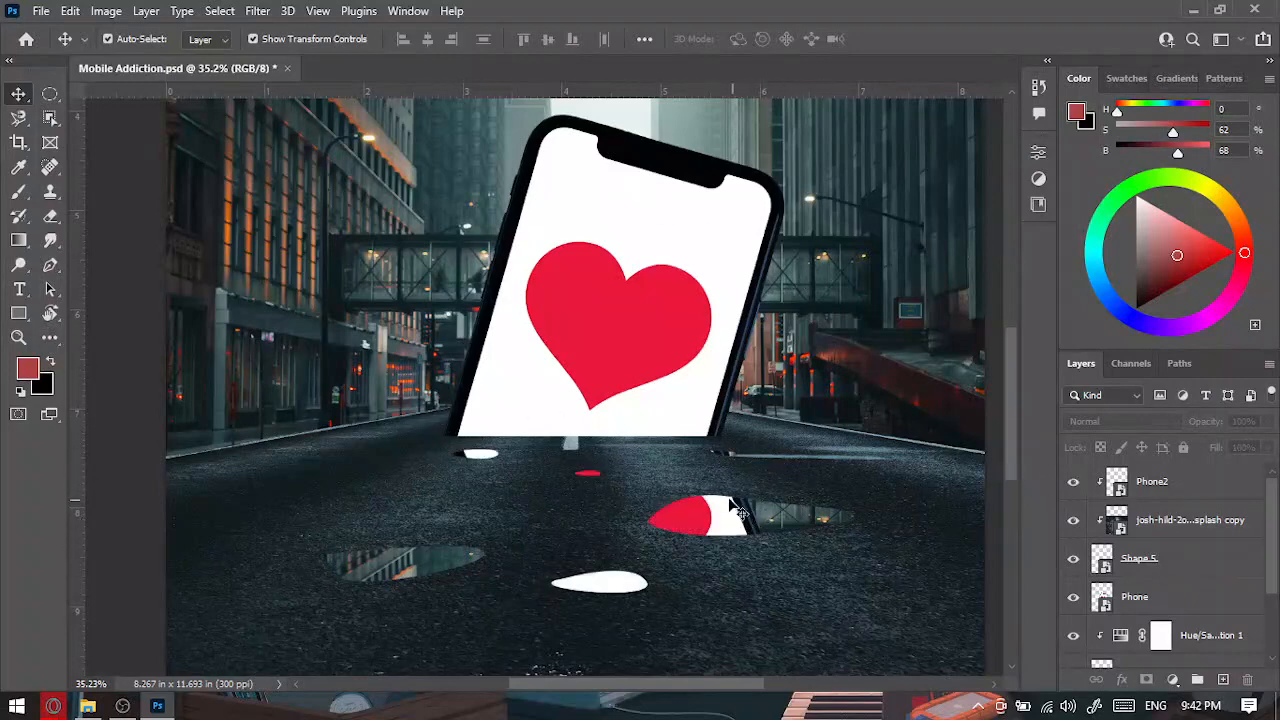
scroll(760, 555, "down", 3)
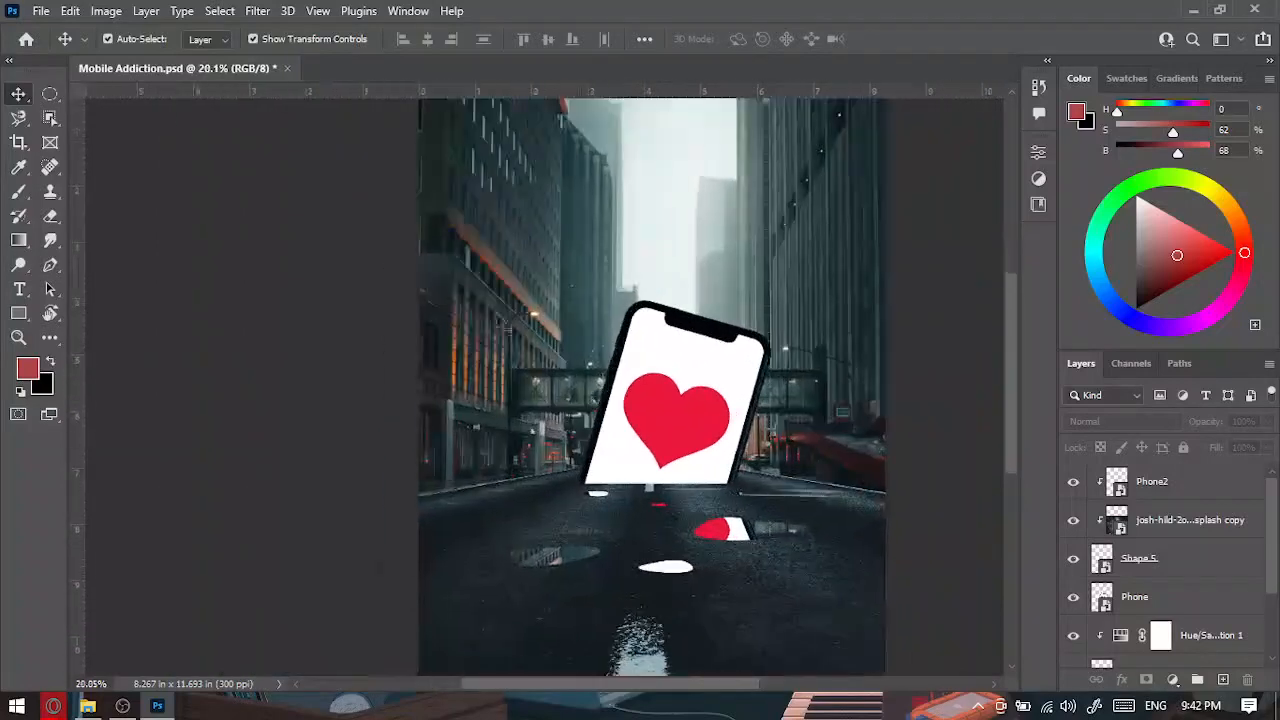
Close Mobile Addiction.psd without saving, and create a blank white RGB document 27.778 in wide by 19.625 in high at 72 ppi.
left_click(286, 70)
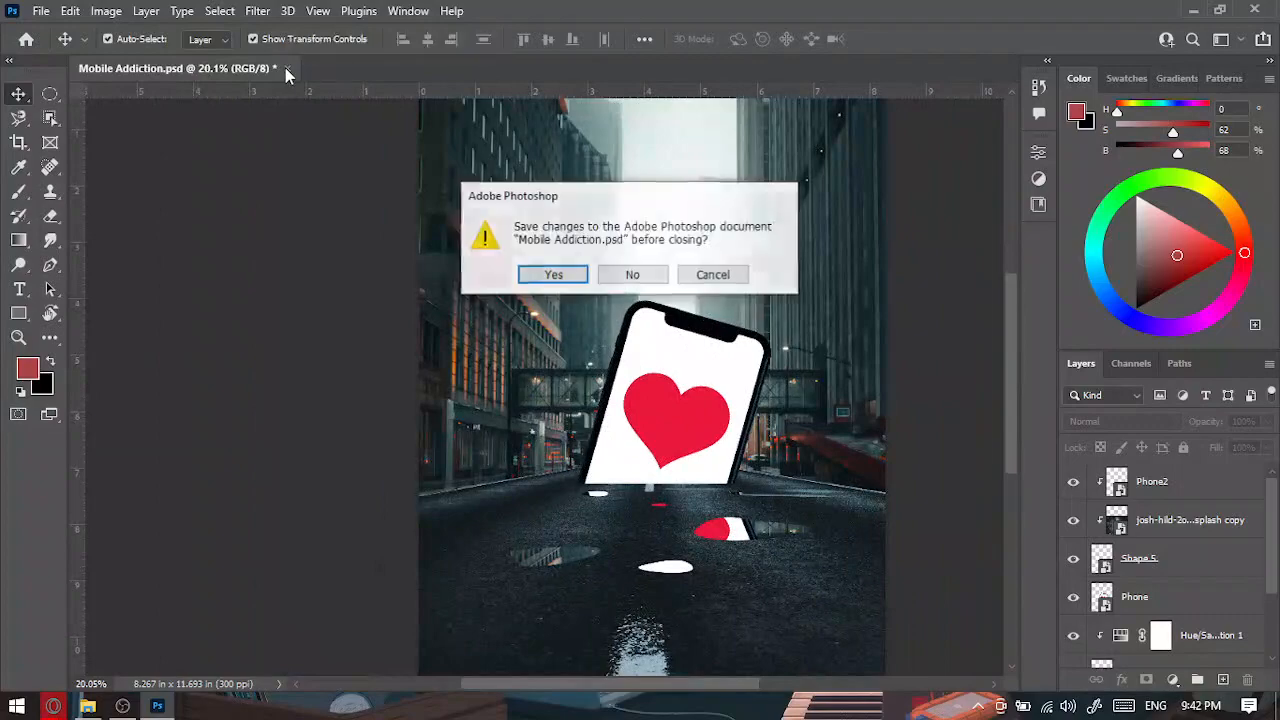
left_click(655, 283)
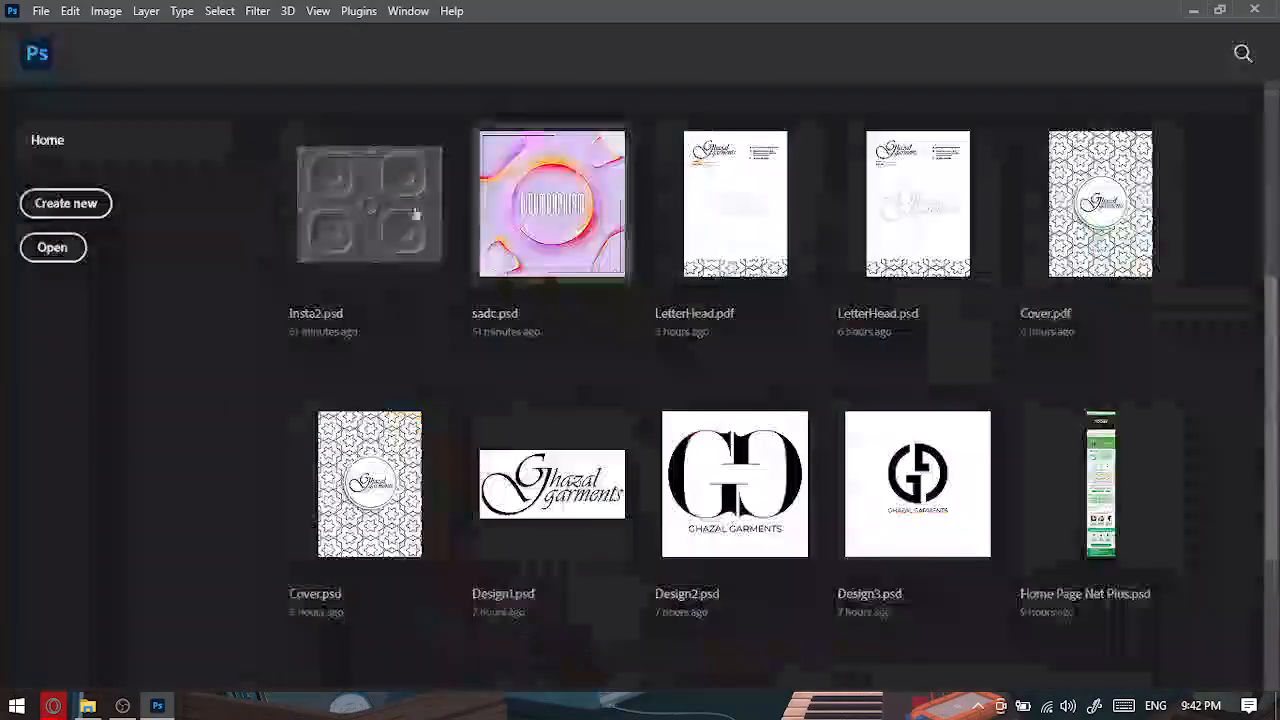
left_click(95, 203)
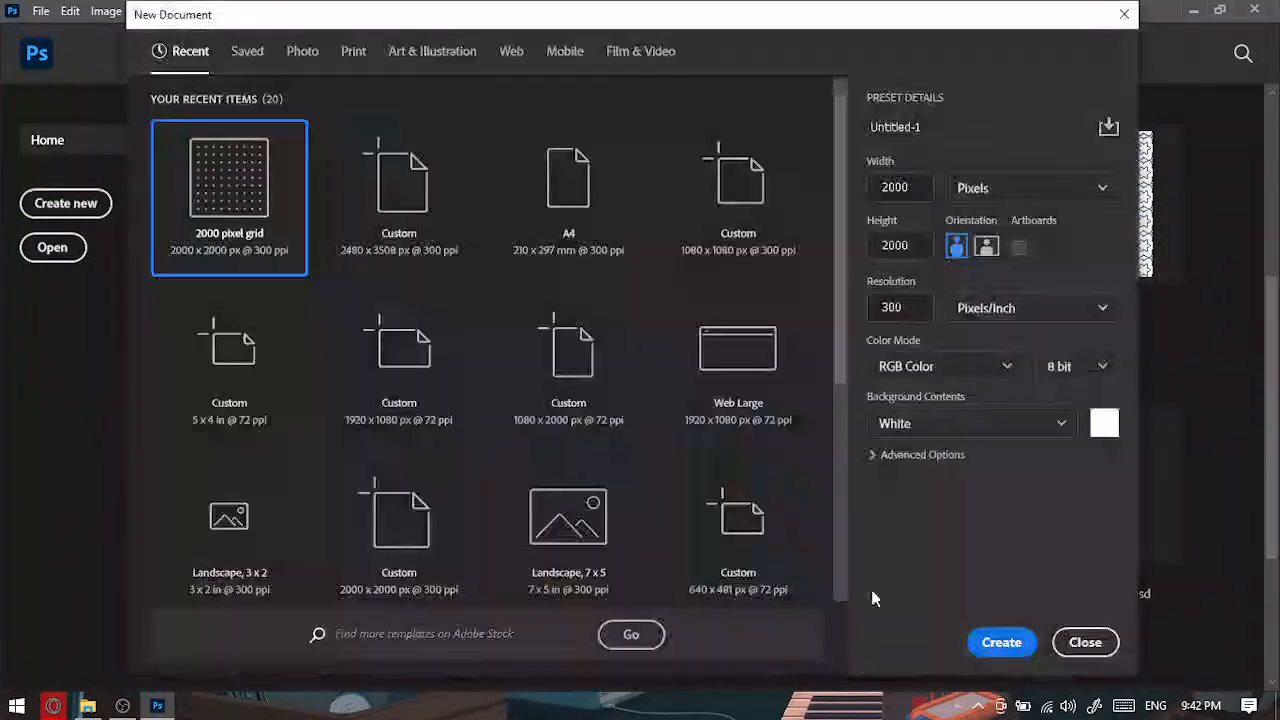
left_click(1000, 641)
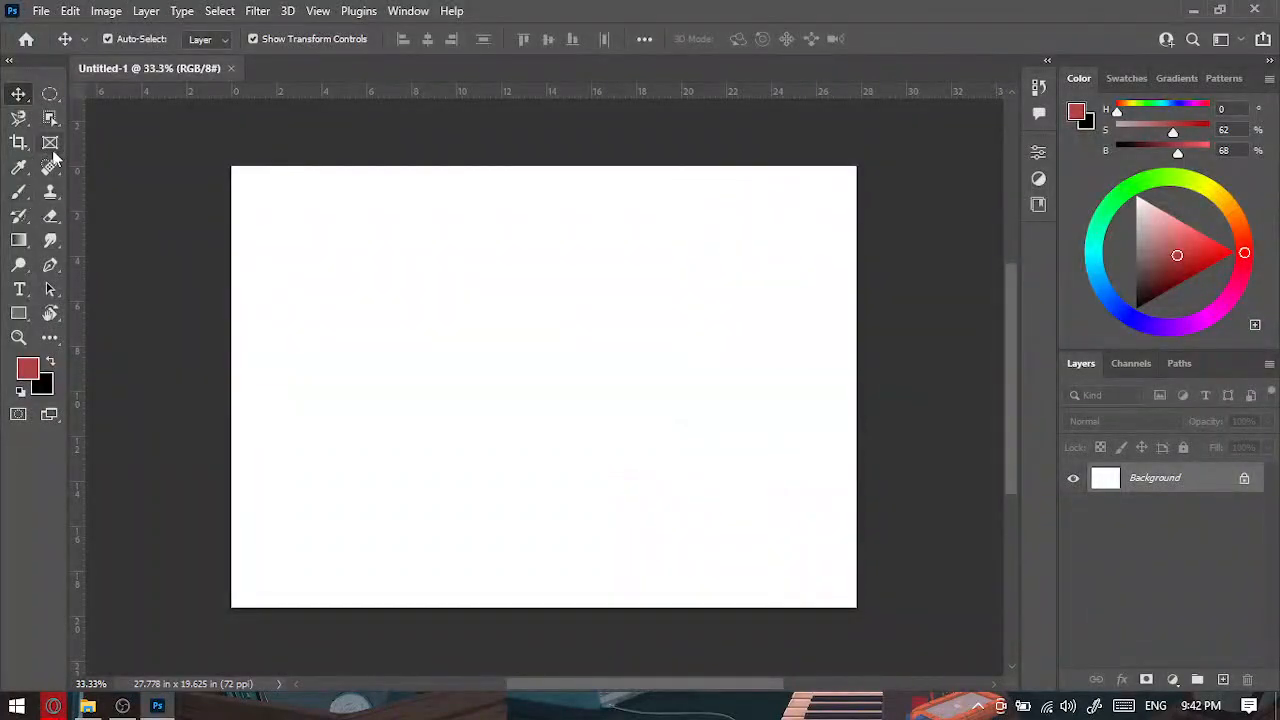
Try two soft brush dabs in muted pink on the Background layer, and undo both.
left_click(20, 167)
right_click(14, 170)
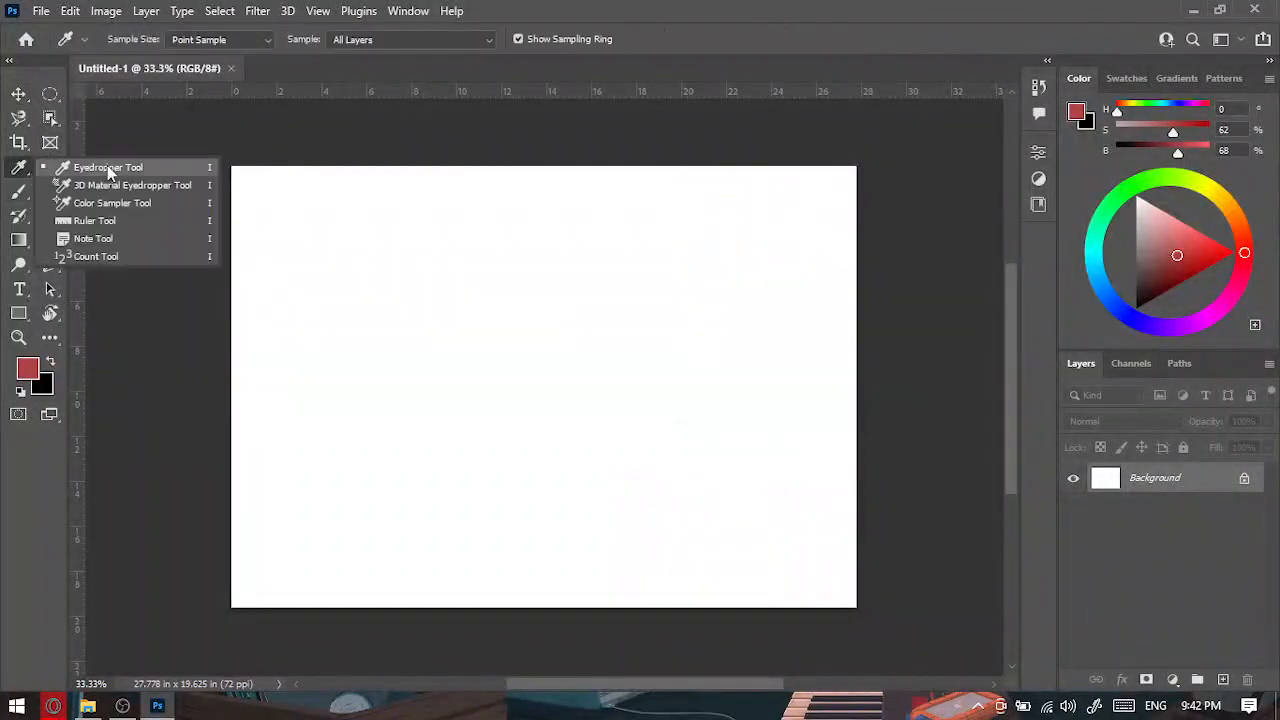
left_click(110, 170)
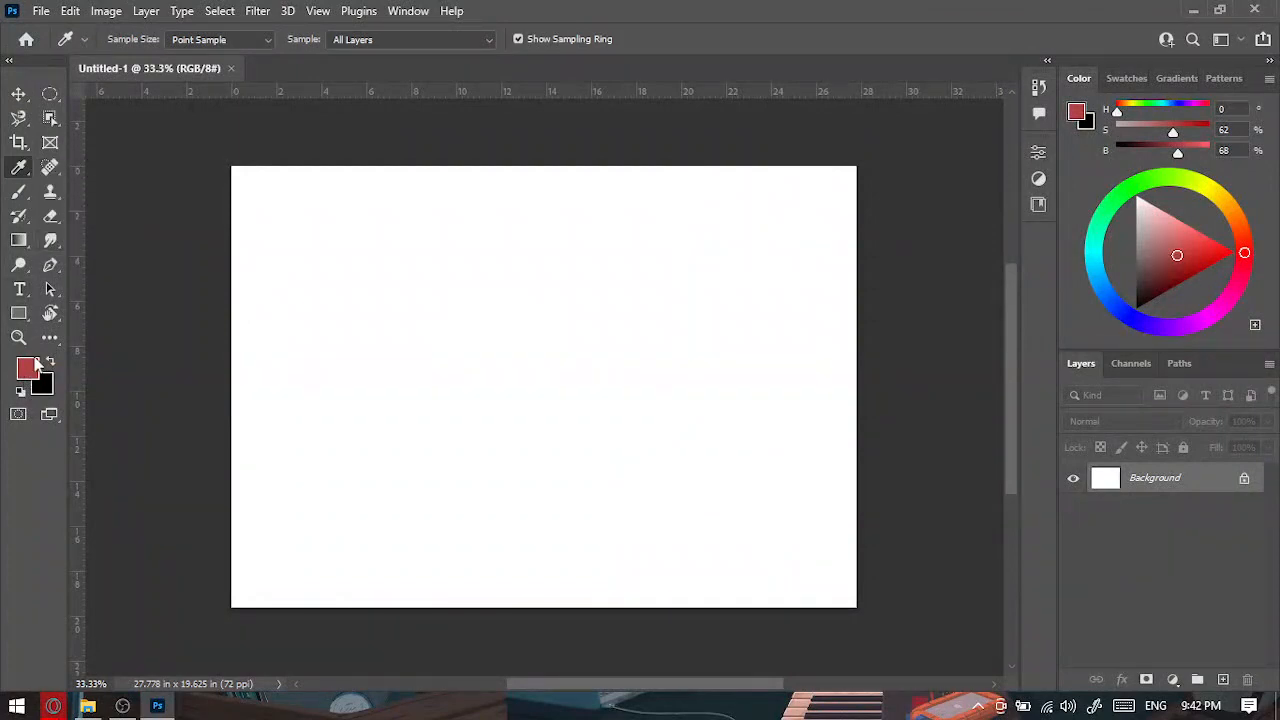
left_click(1148, 231)
key("b")
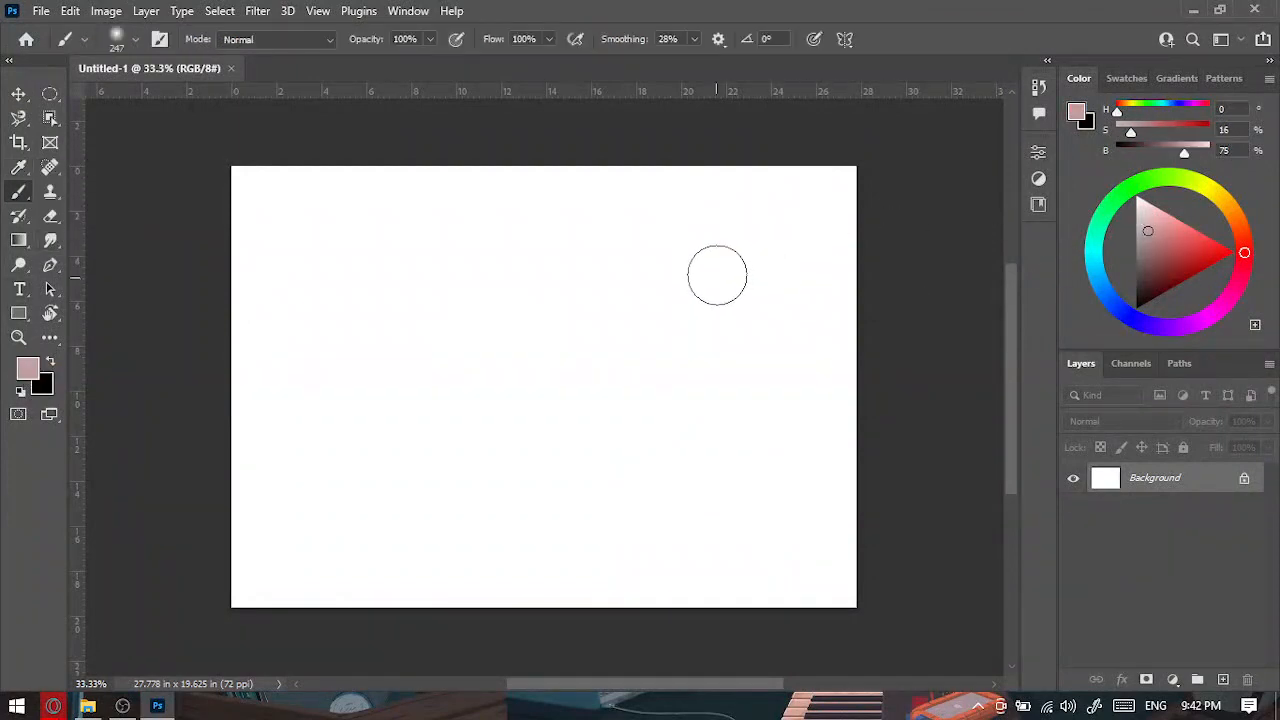
left_click(714, 272)
left_click(525, 368)
key("ctrl+z")
key("ctrl+z")
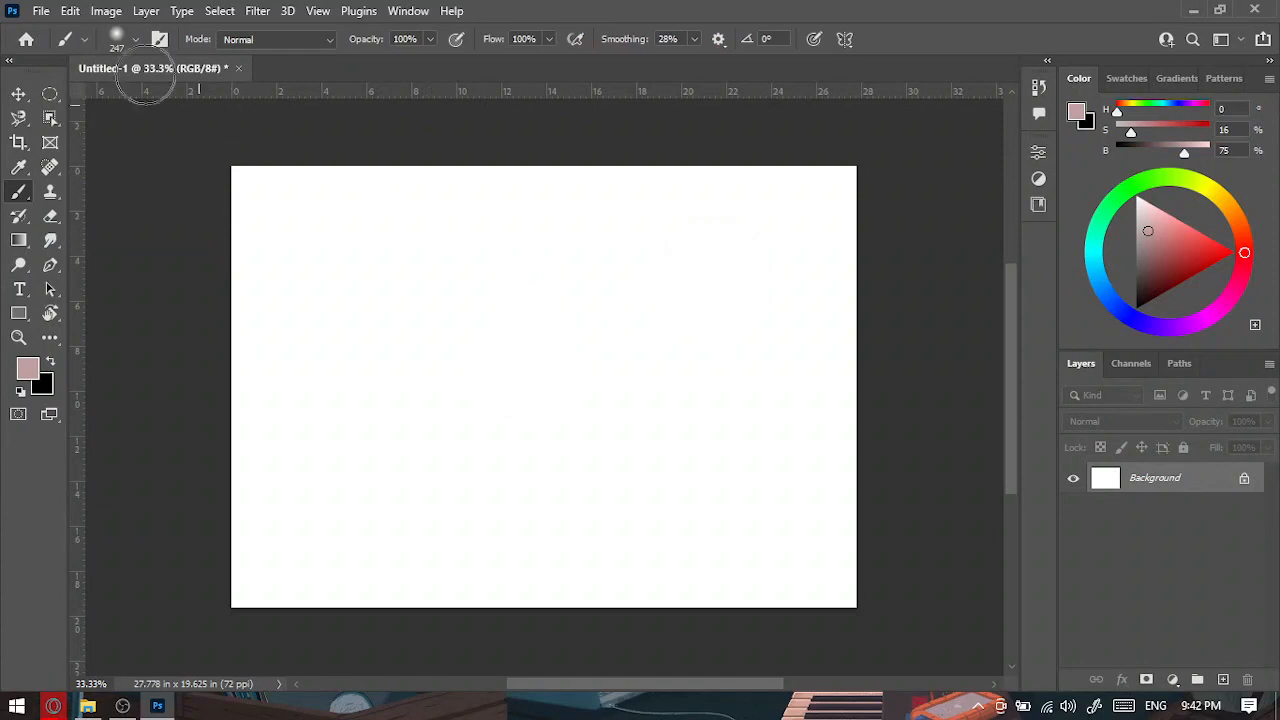
Switch to a hard round 247 px brush, try one dab in pale olive on the Background layer, and undo it.
left_click(116, 44)
double_click(288, 294)
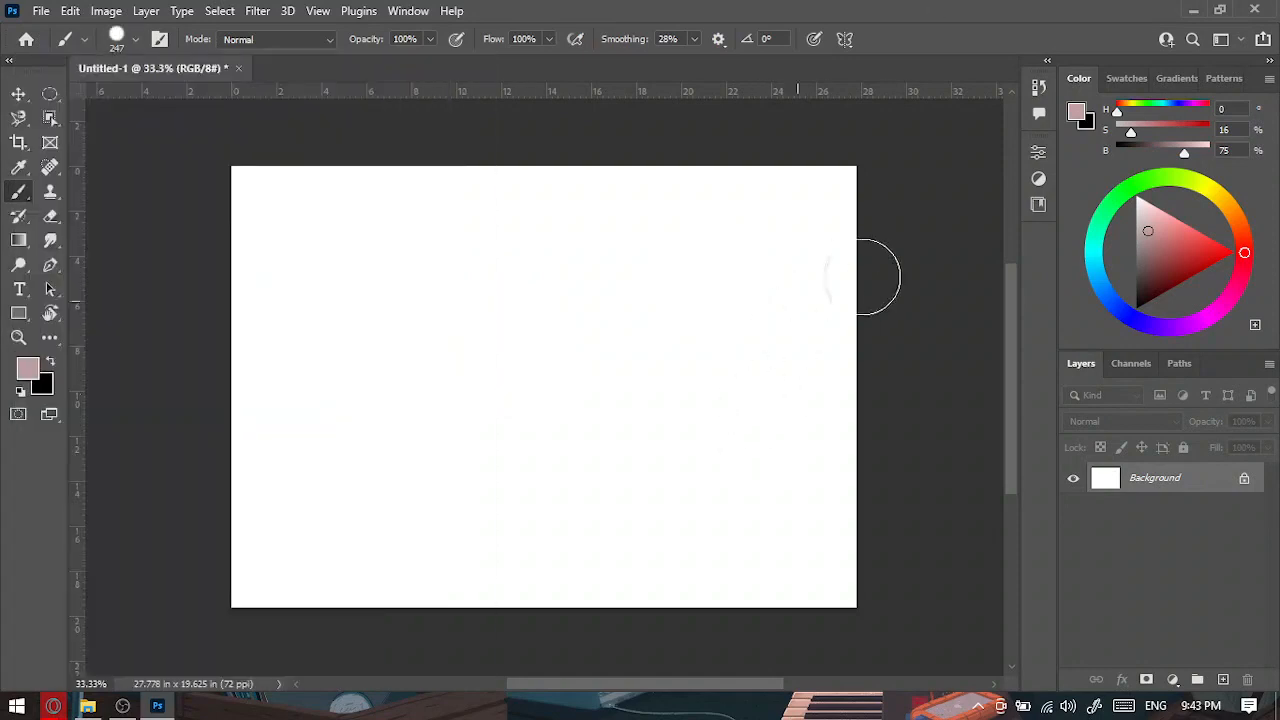
left_click(1207, 187)
left_click(807, 298)
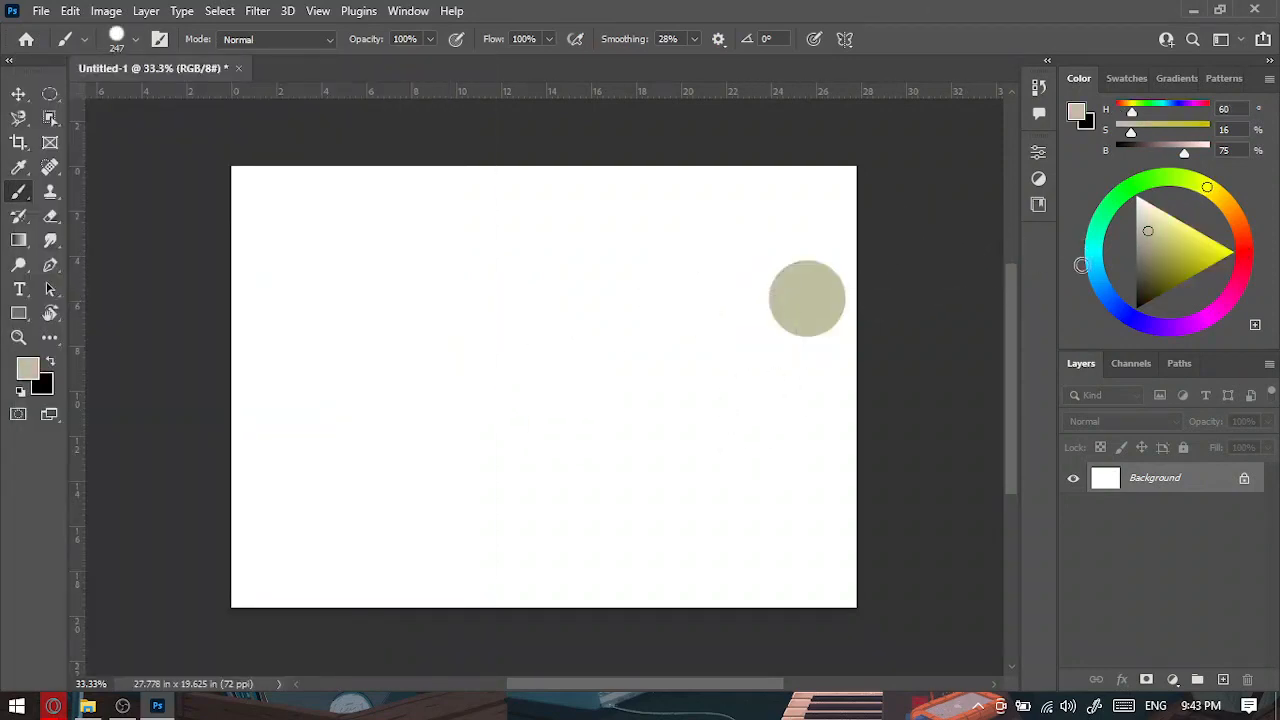
key("ctrl+z")
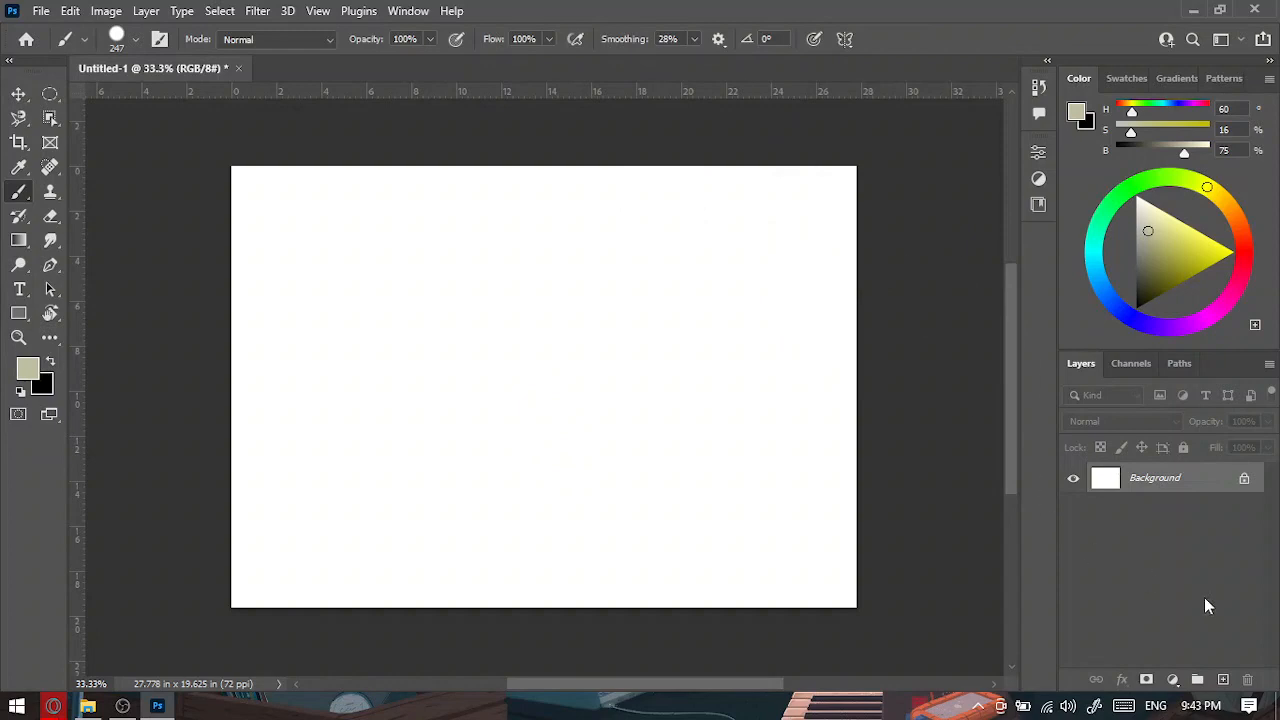
Add a new layer and paint four separate brush dots on it in fully saturated yellow, green, magenta and cyan.
left_click(1222, 679)
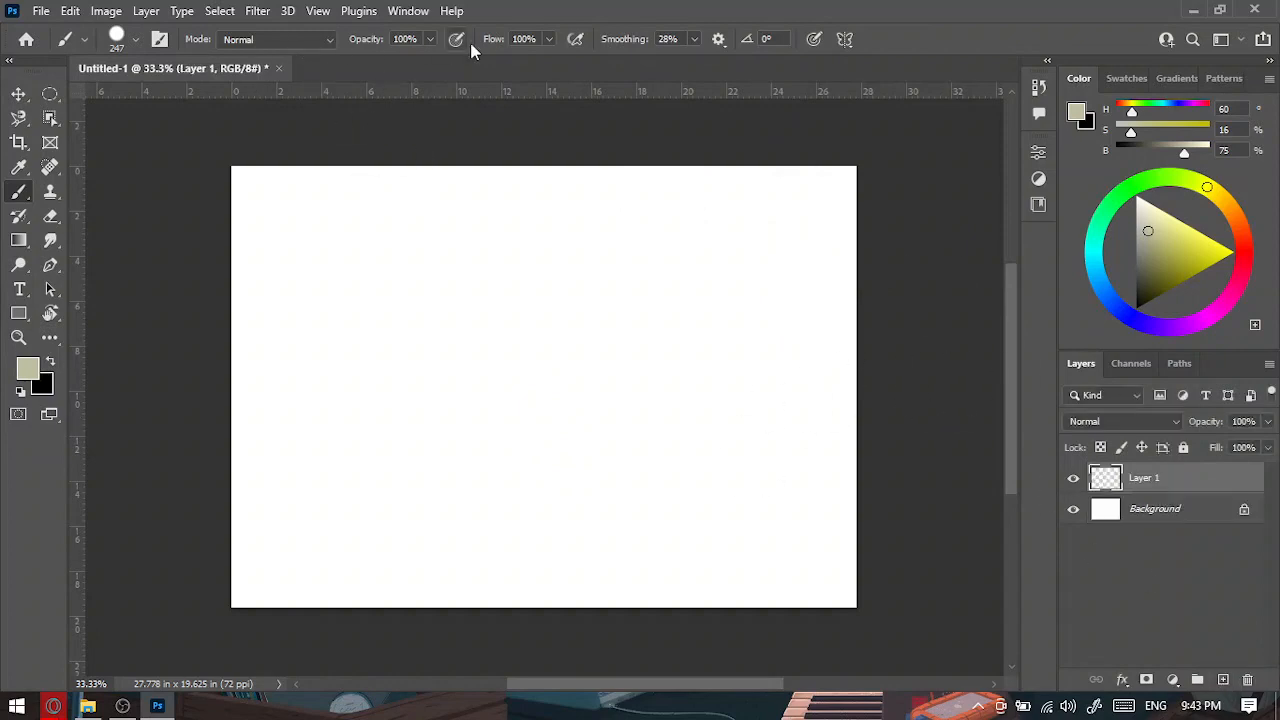
left_click_drag(1215, 239, 1250, 235)
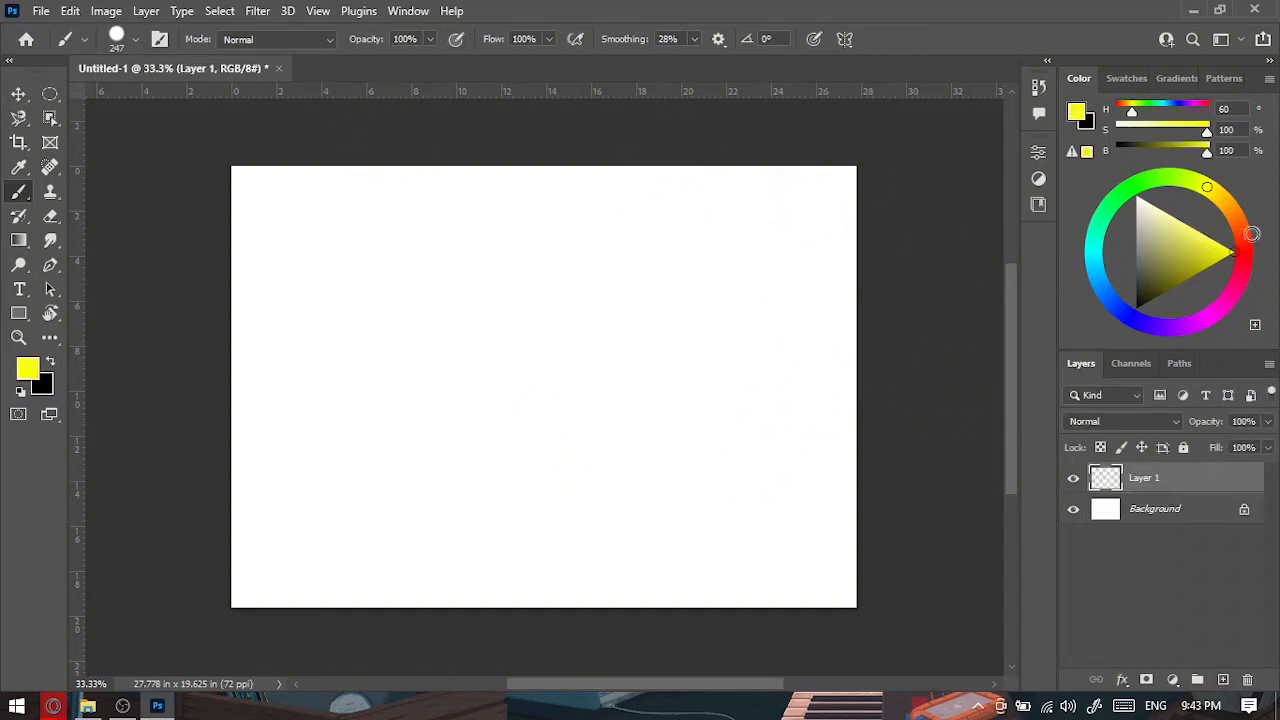
left_click(644, 256)
left_click(1141, 181)
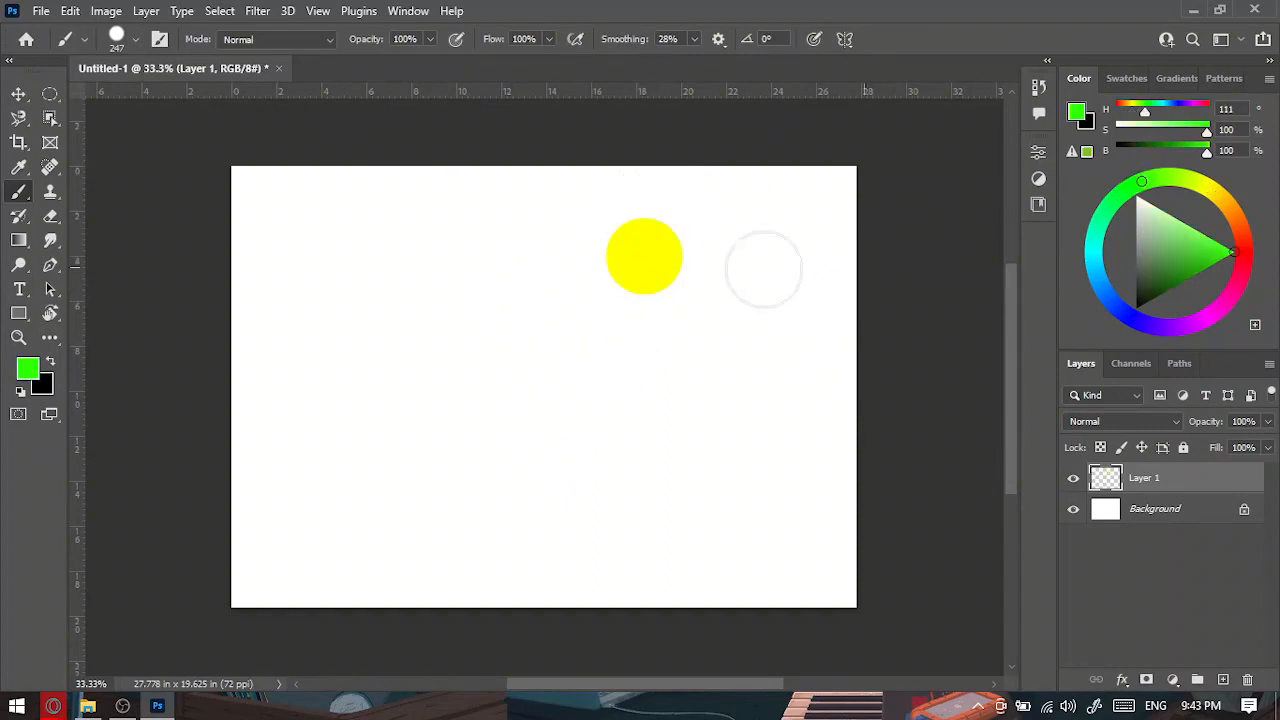
left_click(538, 280)
left_click(1208, 316)
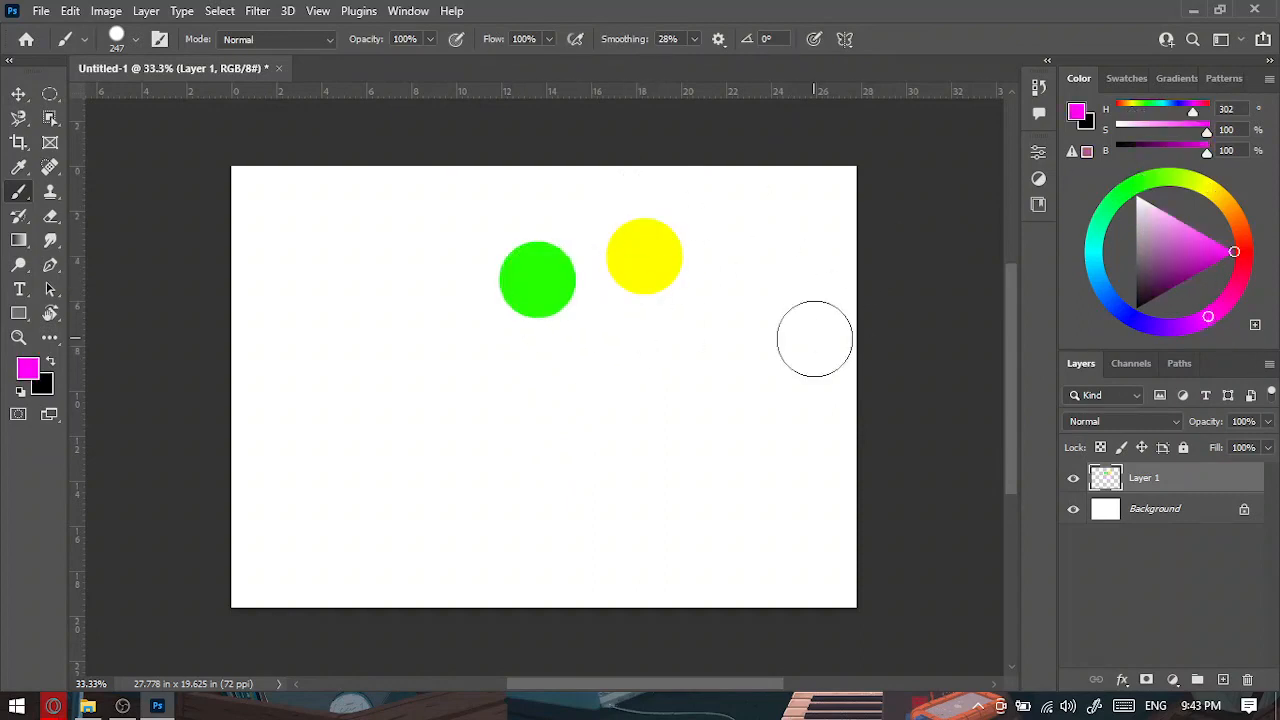
left_click(684, 345)
left_click(1087, 271)
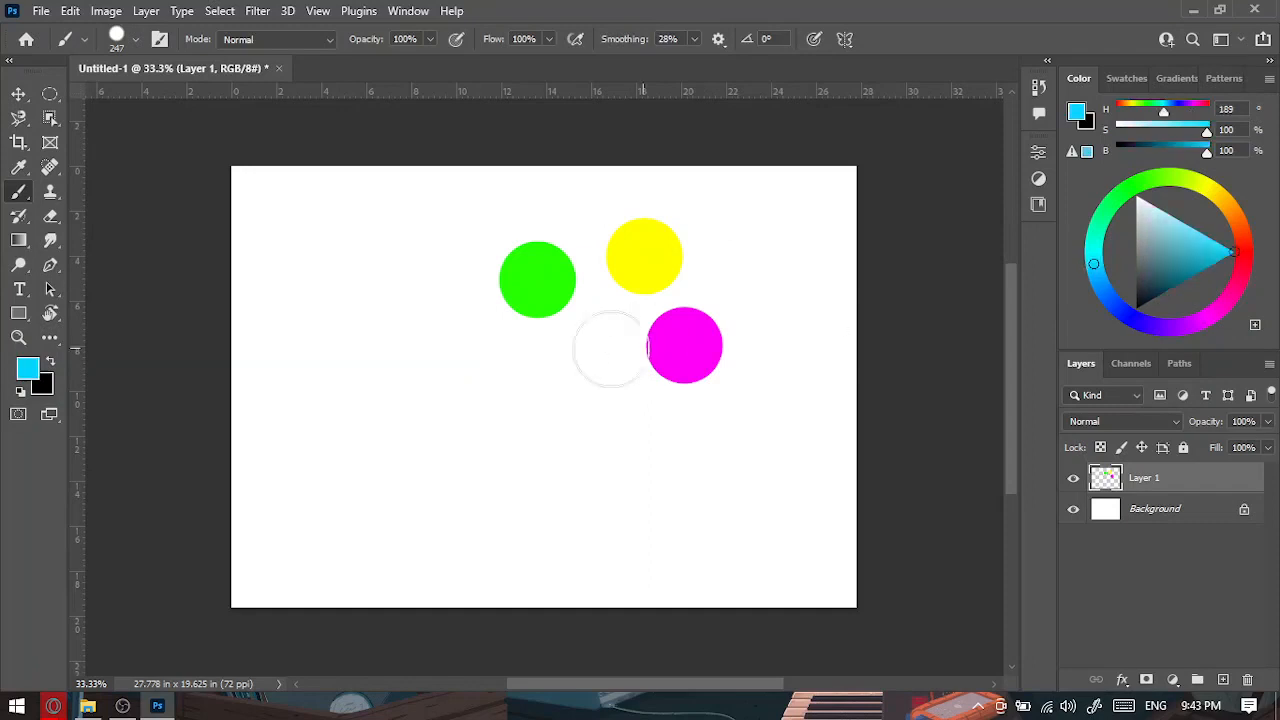
left_click(583, 353)
Sample the four coloured dots repeatedly with the Eyedropper tool, finishing with green as the foreground colour.
left_click(16, 168)
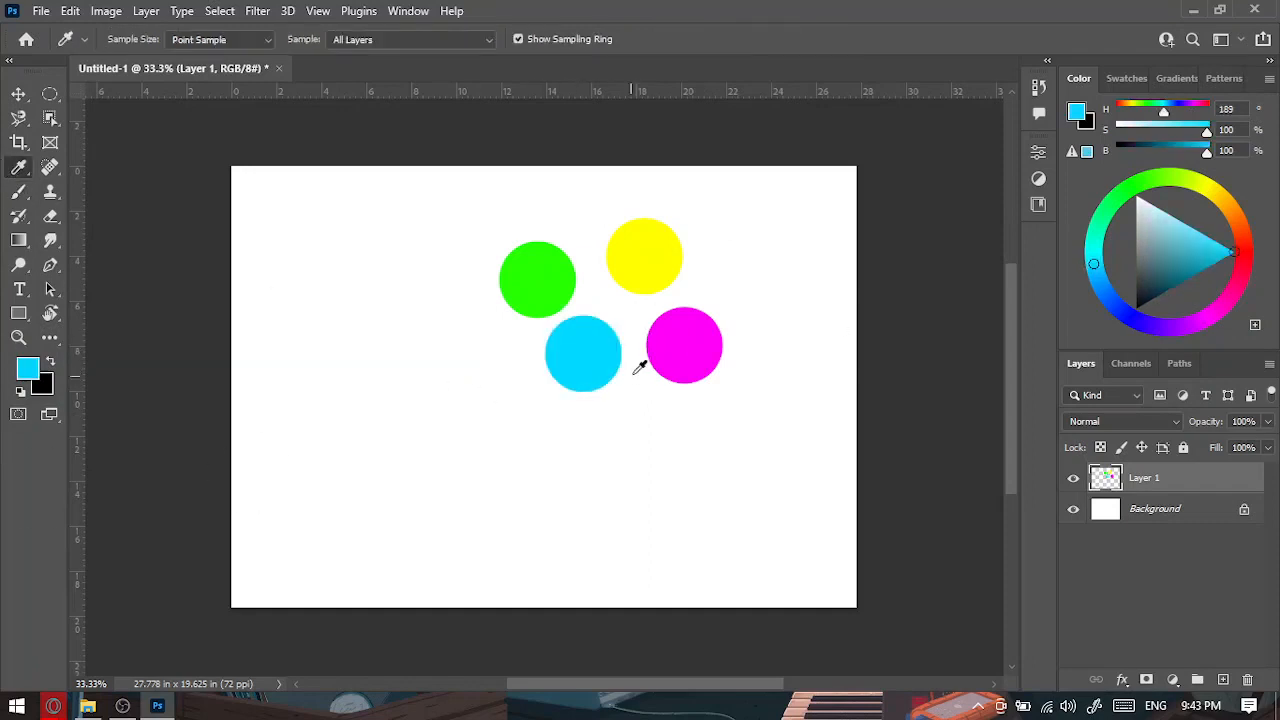
left_click(550, 276)
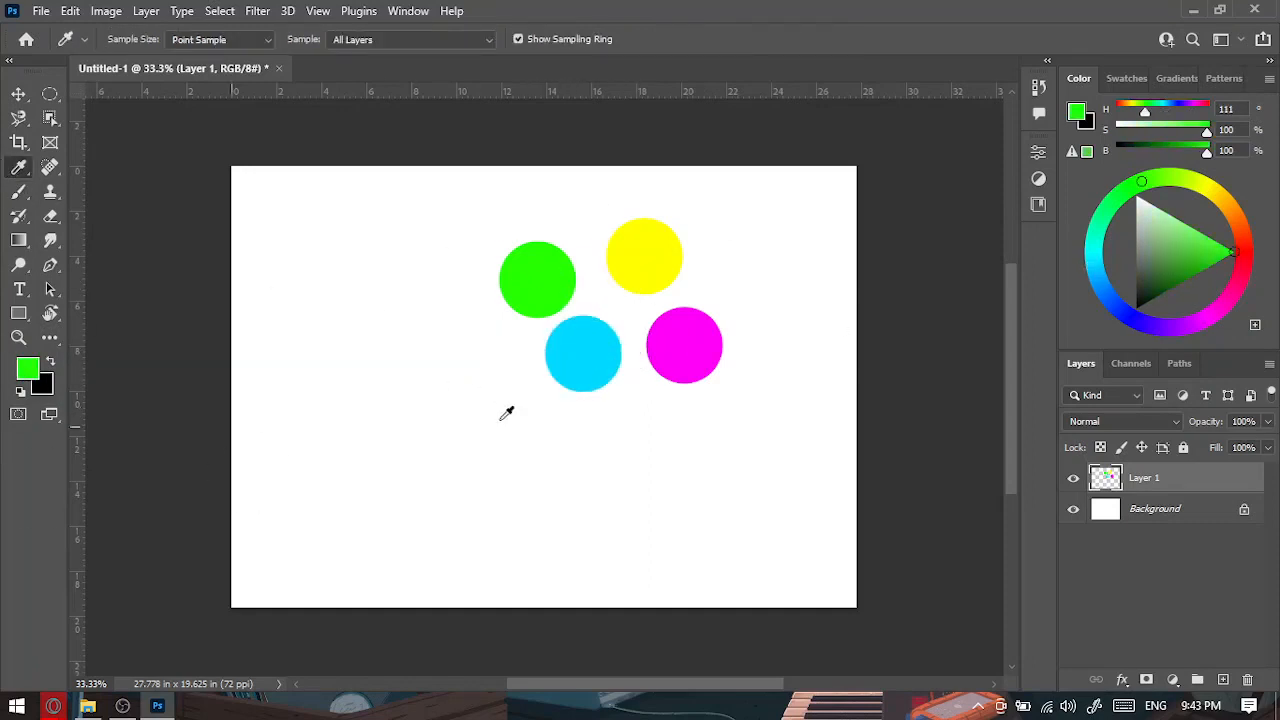
left_click(643, 252)
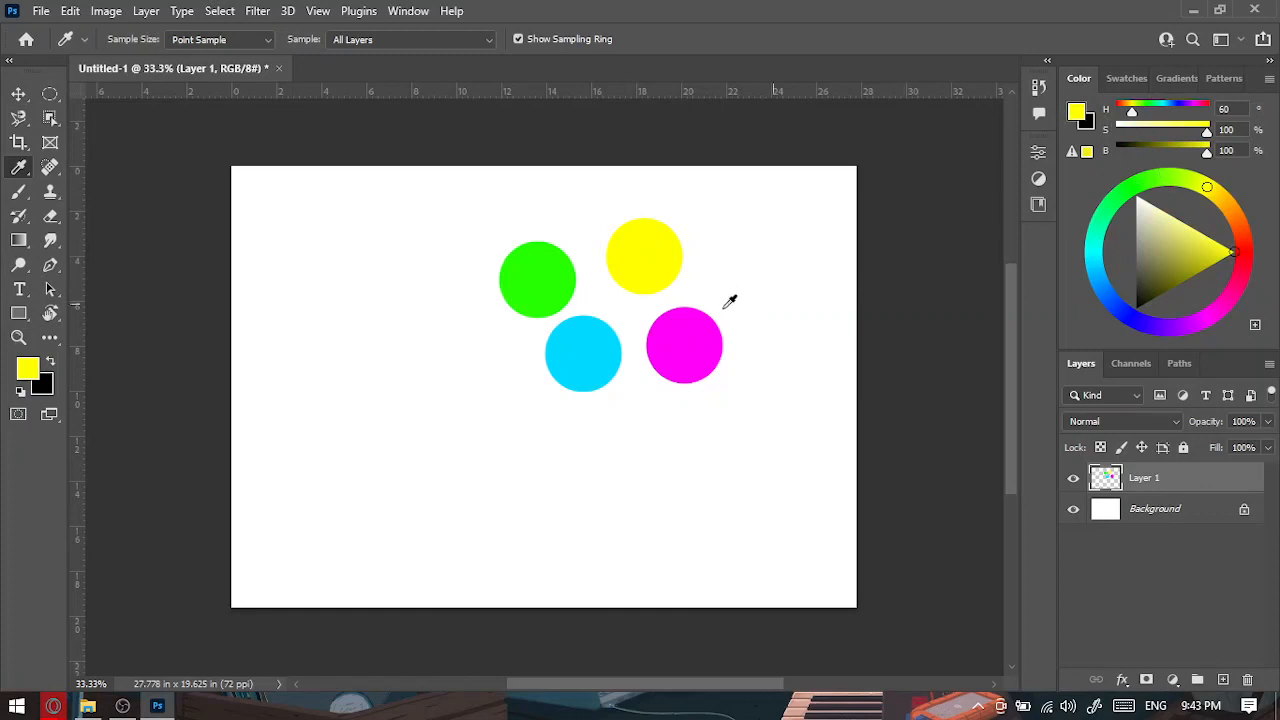
left_click(700, 352)
left_click(578, 343)
left_click(531, 271)
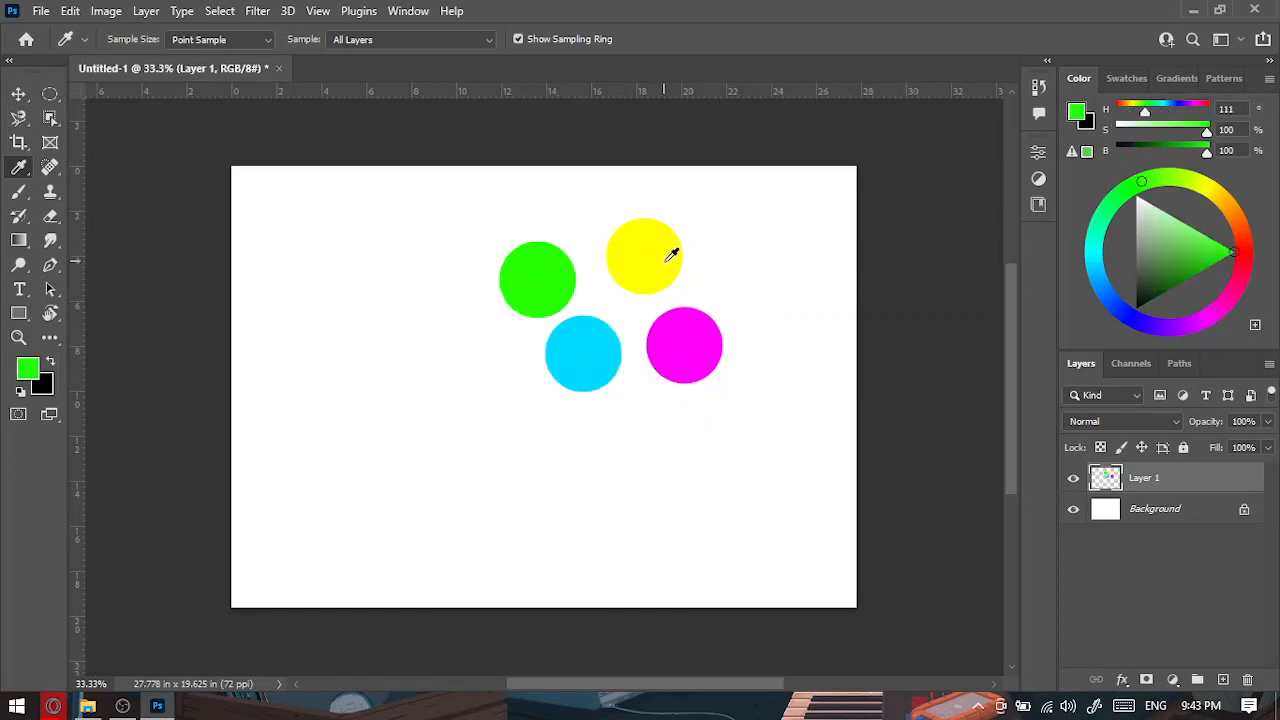
left_click(671, 254)
left_click(705, 344)
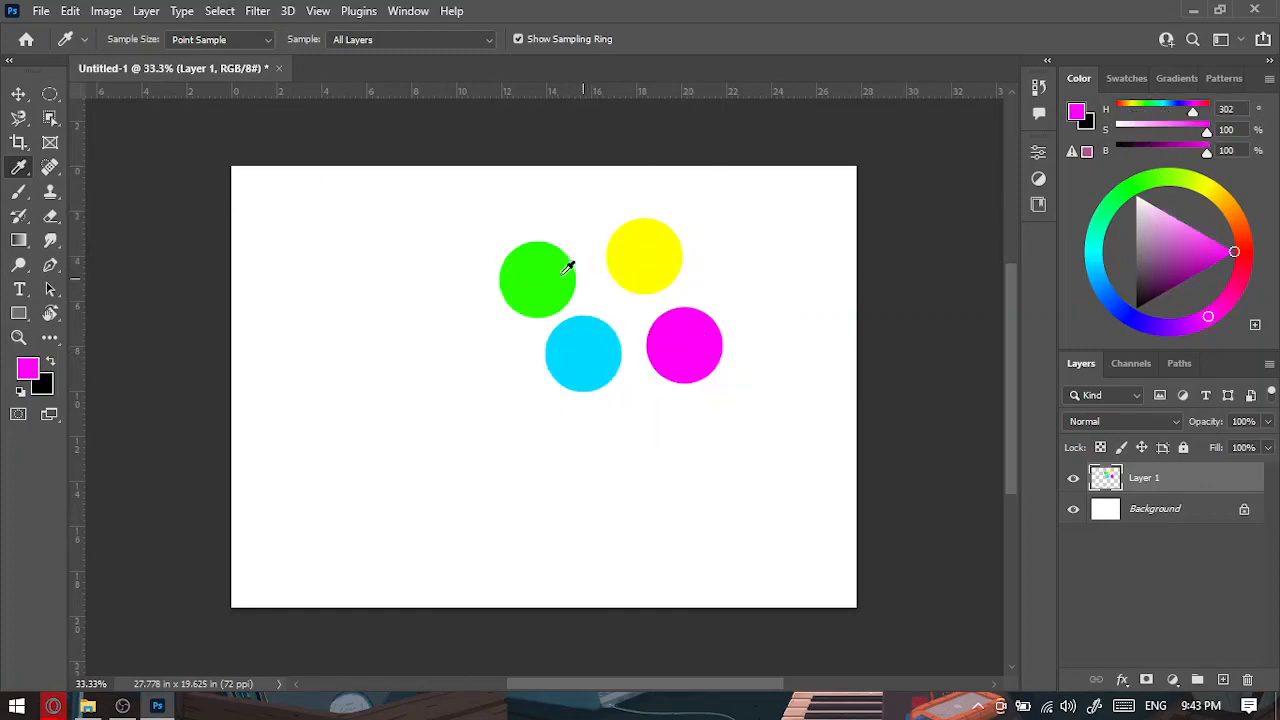
left_click_drag(567, 267, 563, 266)
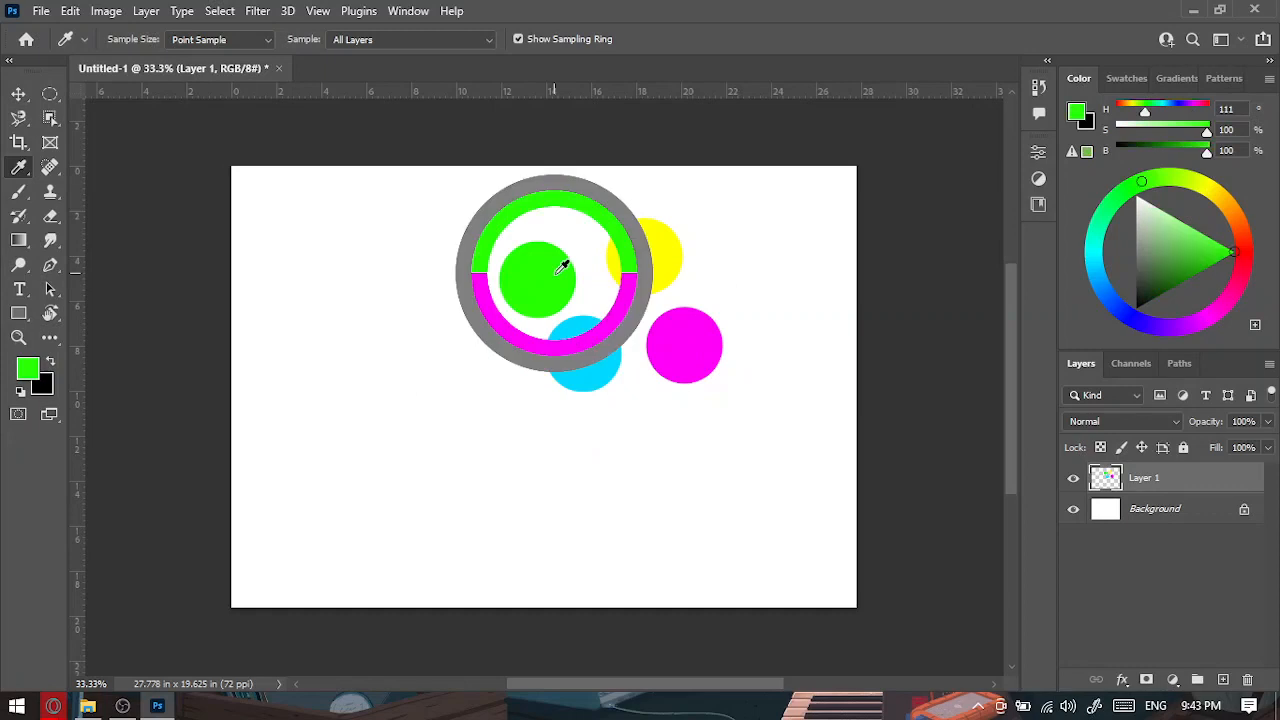
Activate the Ruler tool and open the Random2 photo from the For Stock\Architectural folder on drive D as a separate document.
right_click(31, 170)
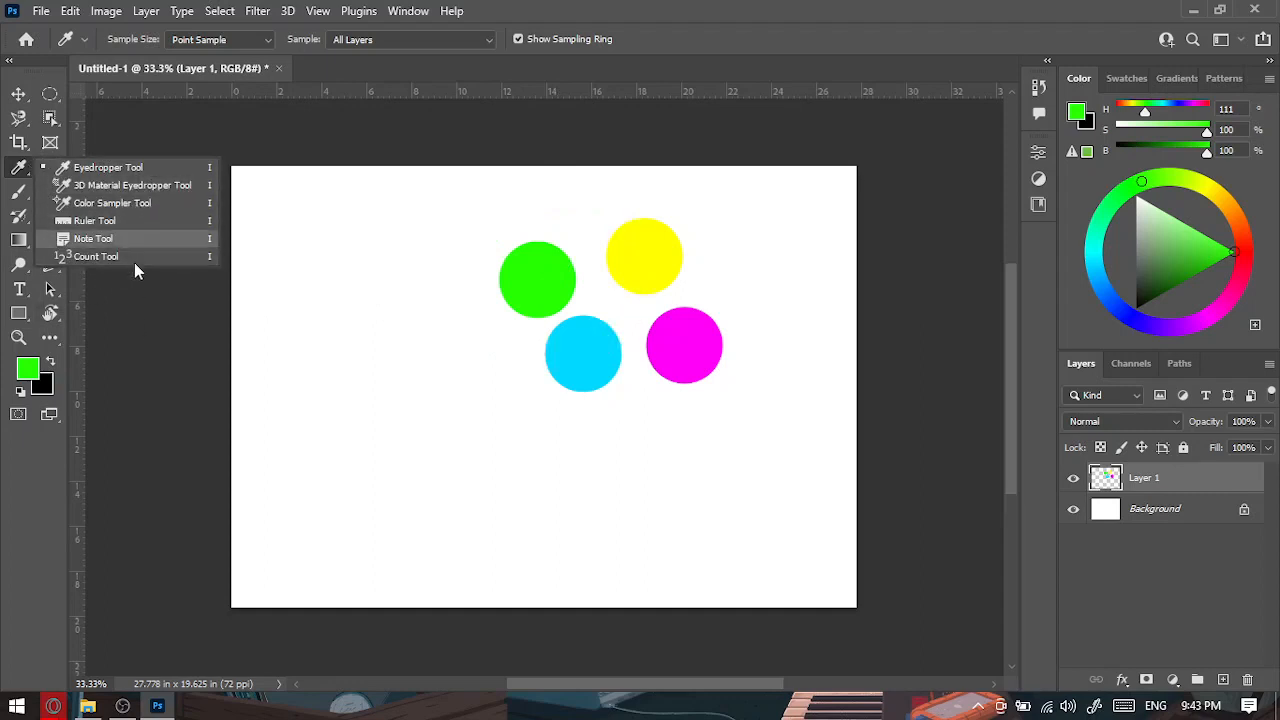
left_click(95, 221)
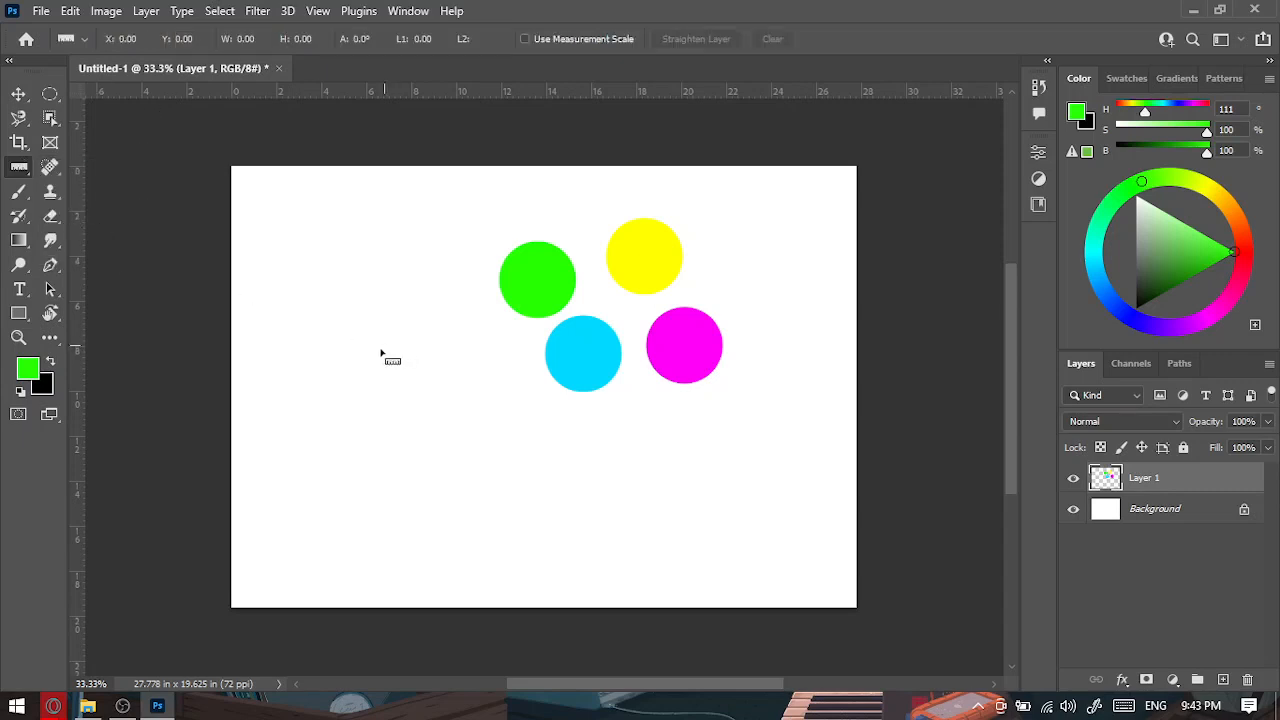
left_click(87, 706)
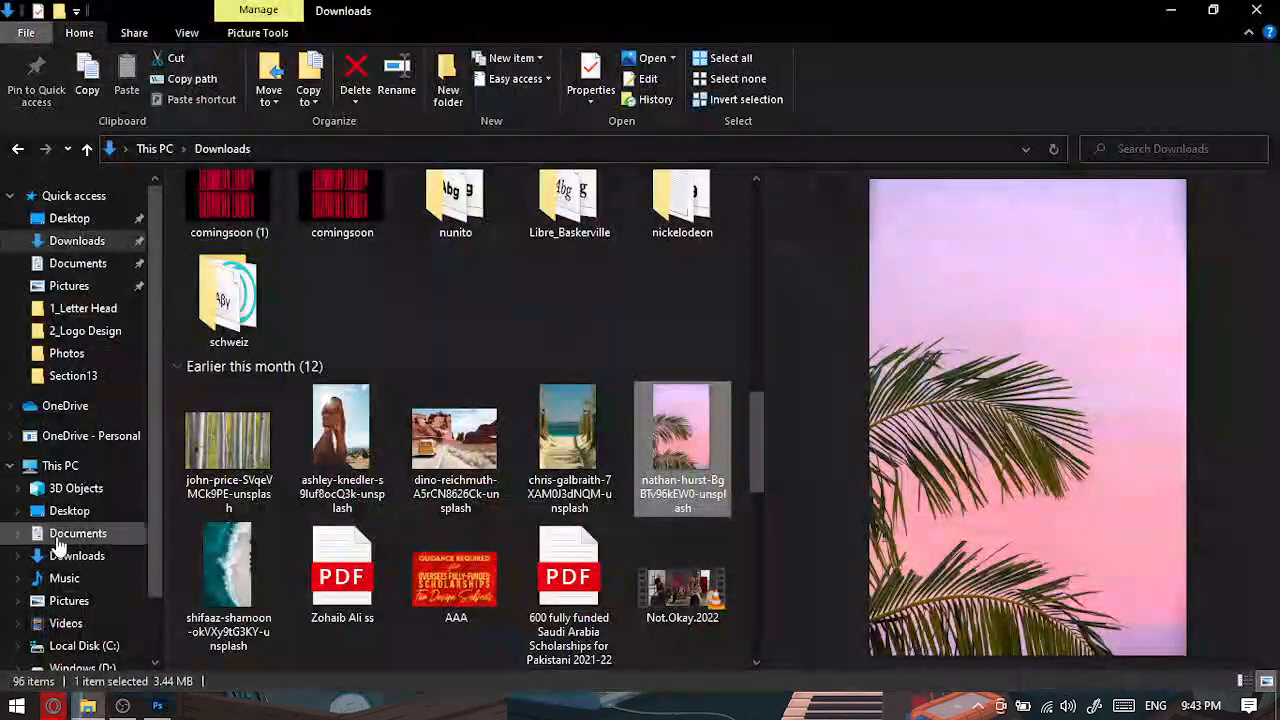
scroll(75, 615, "down", 1)
left_click(72, 586)
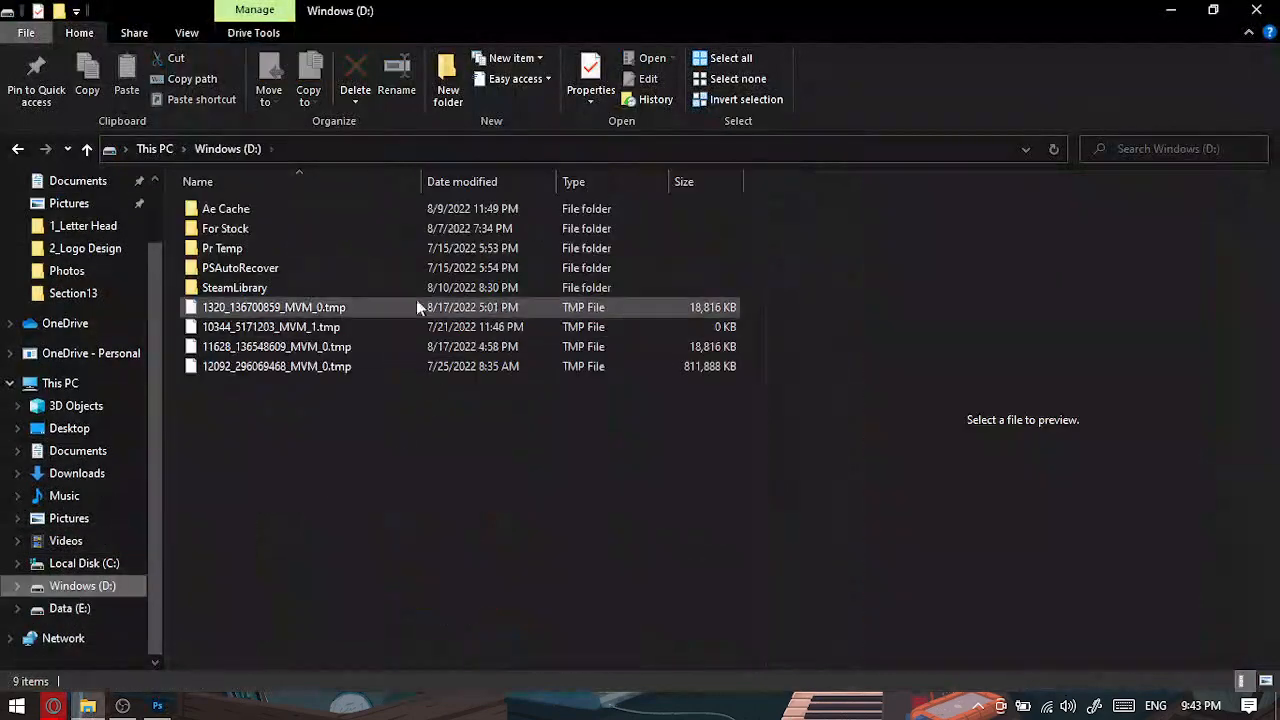
double_click(225, 233)
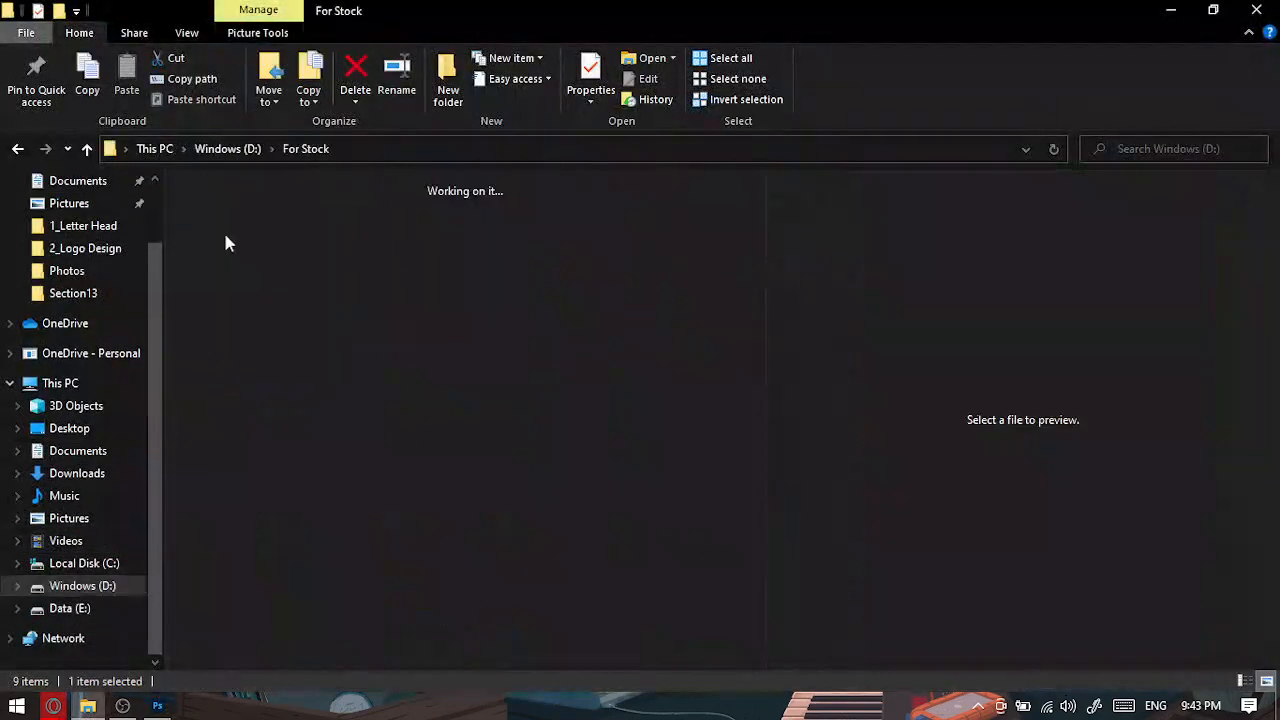
double_click(366, 242)
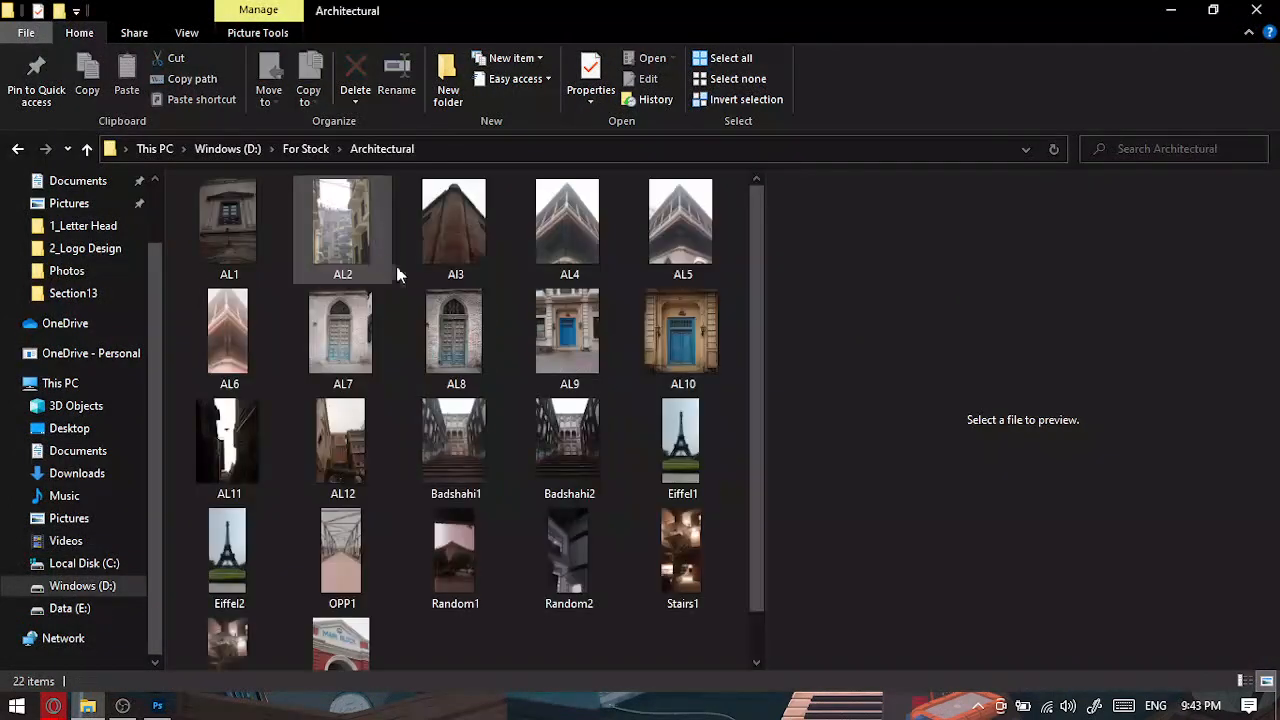
scroll(470, 343, "down", 1)
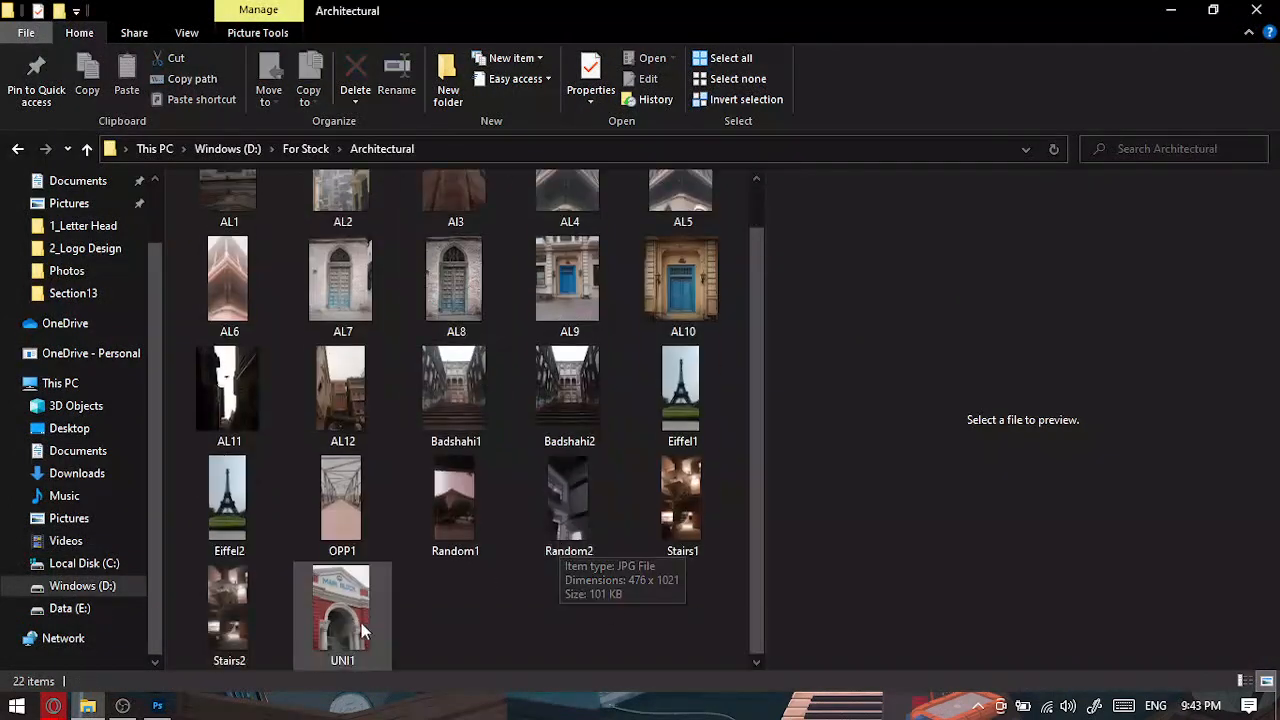
scroll(370, 646, "up", 1)
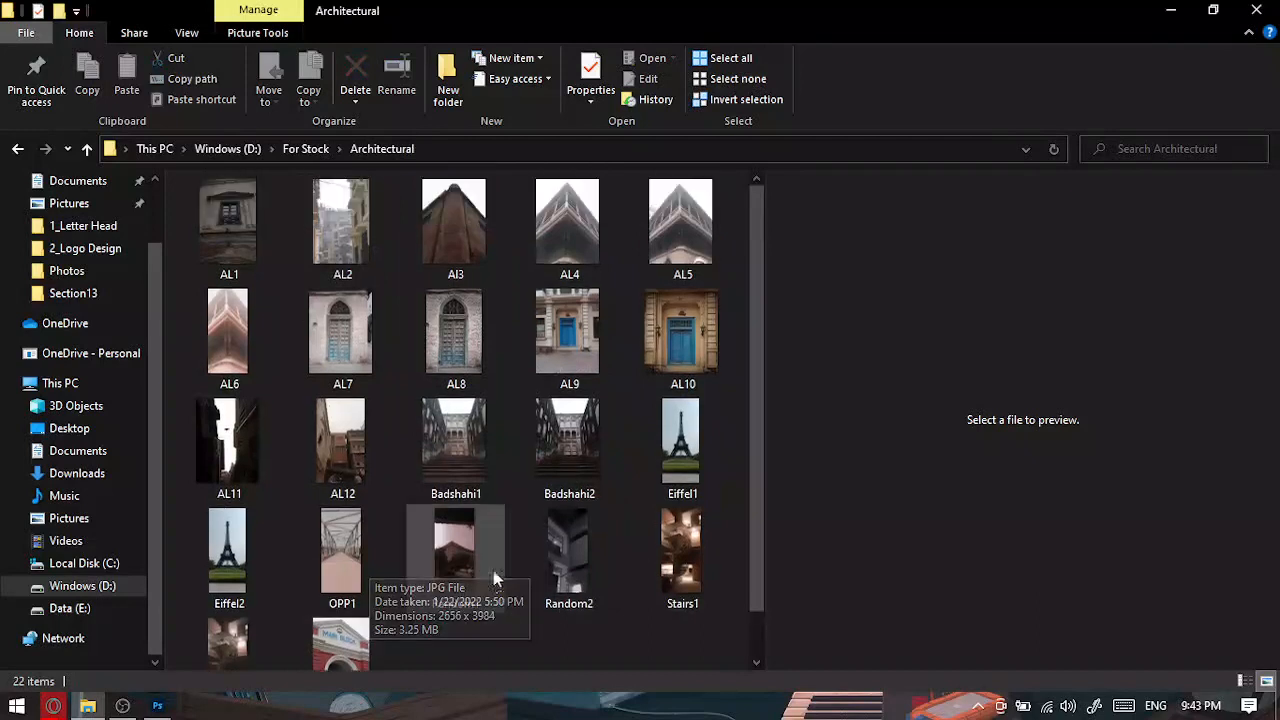
scroll(566, 540, "down", 1)
left_click(568, 516)
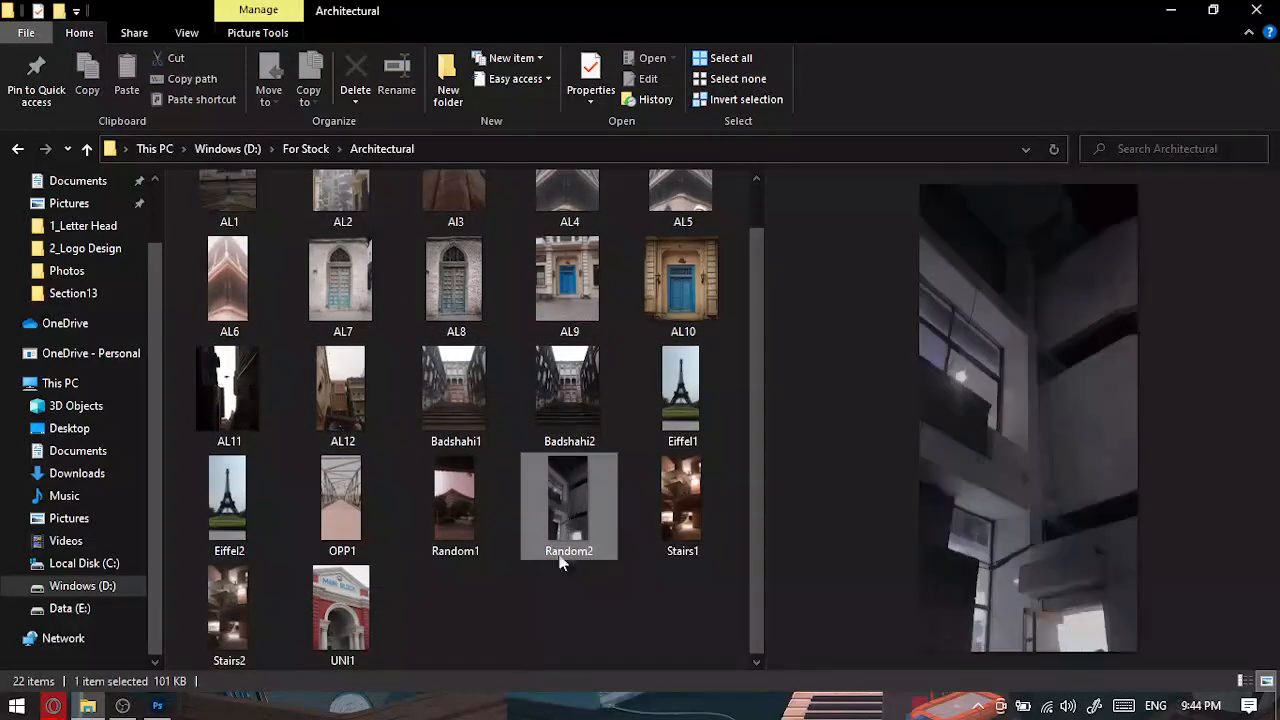
left_click_drag(545, 489, 558, 66)
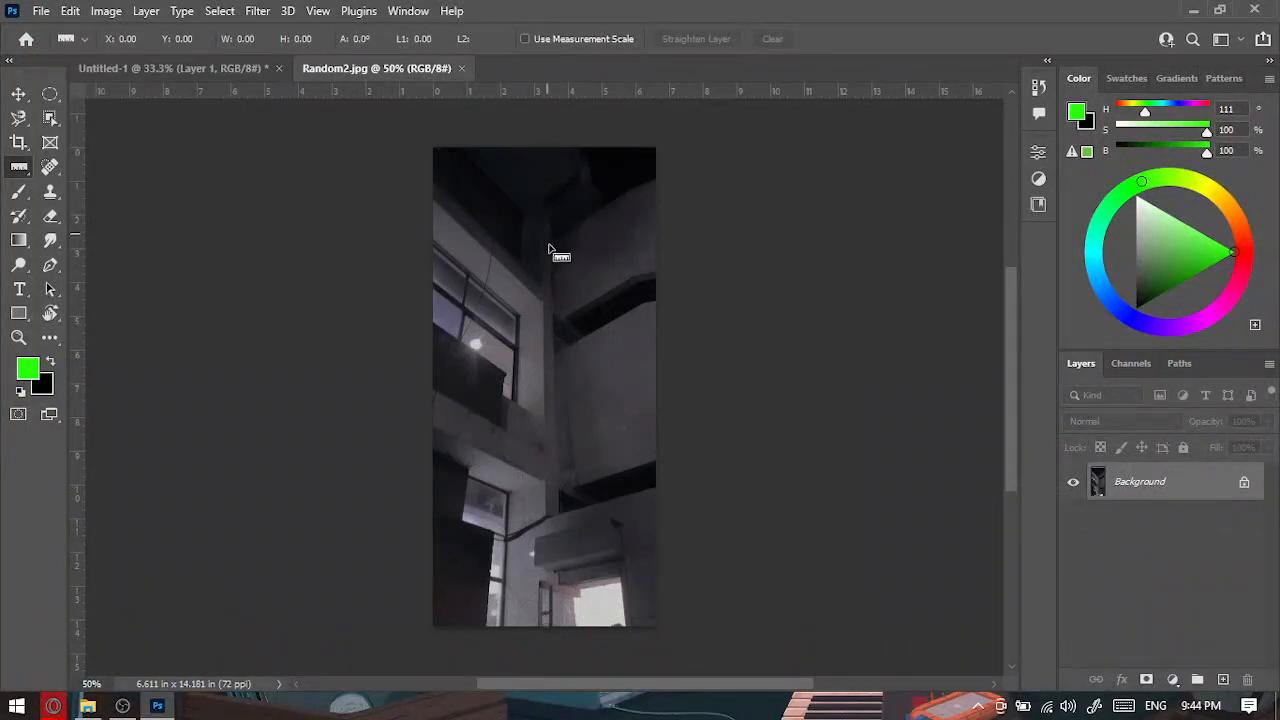
Straighten the photo's layer to a ruler line about 626 px long along the central wall edge, and activate the Crop tool.
left_click_drag(549, 212, 558, 505)
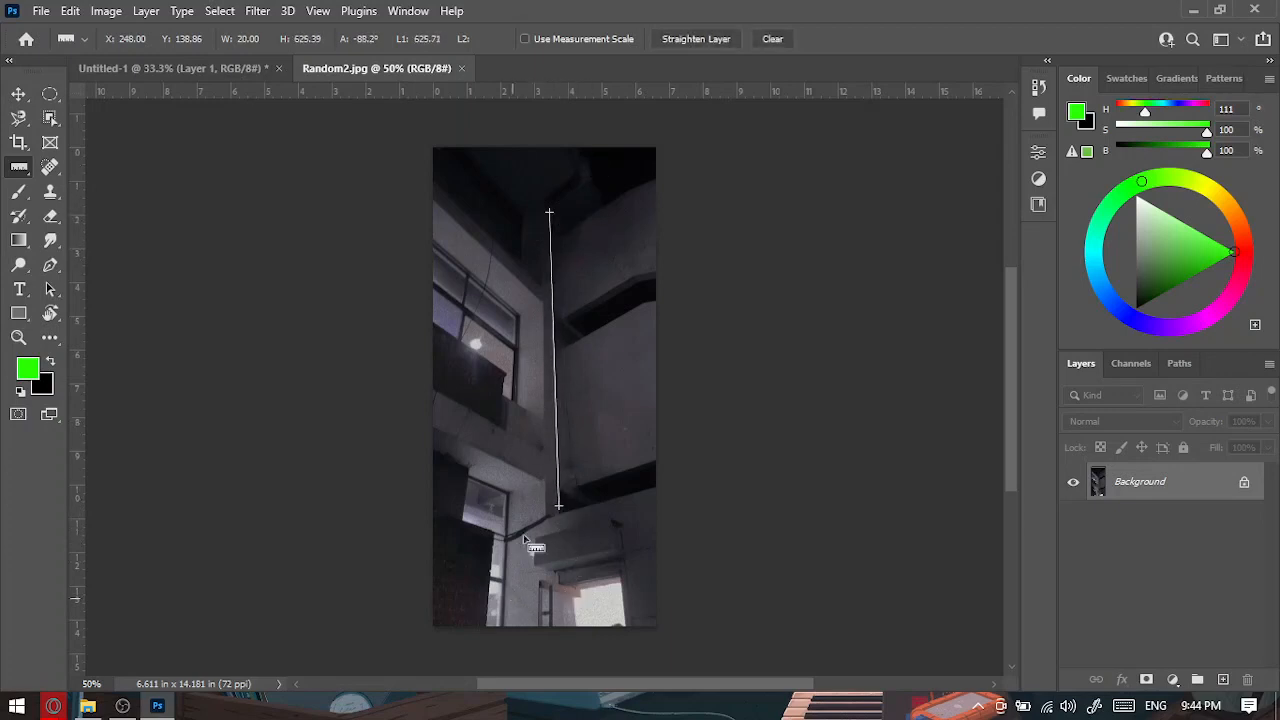
left_click(690, 39)
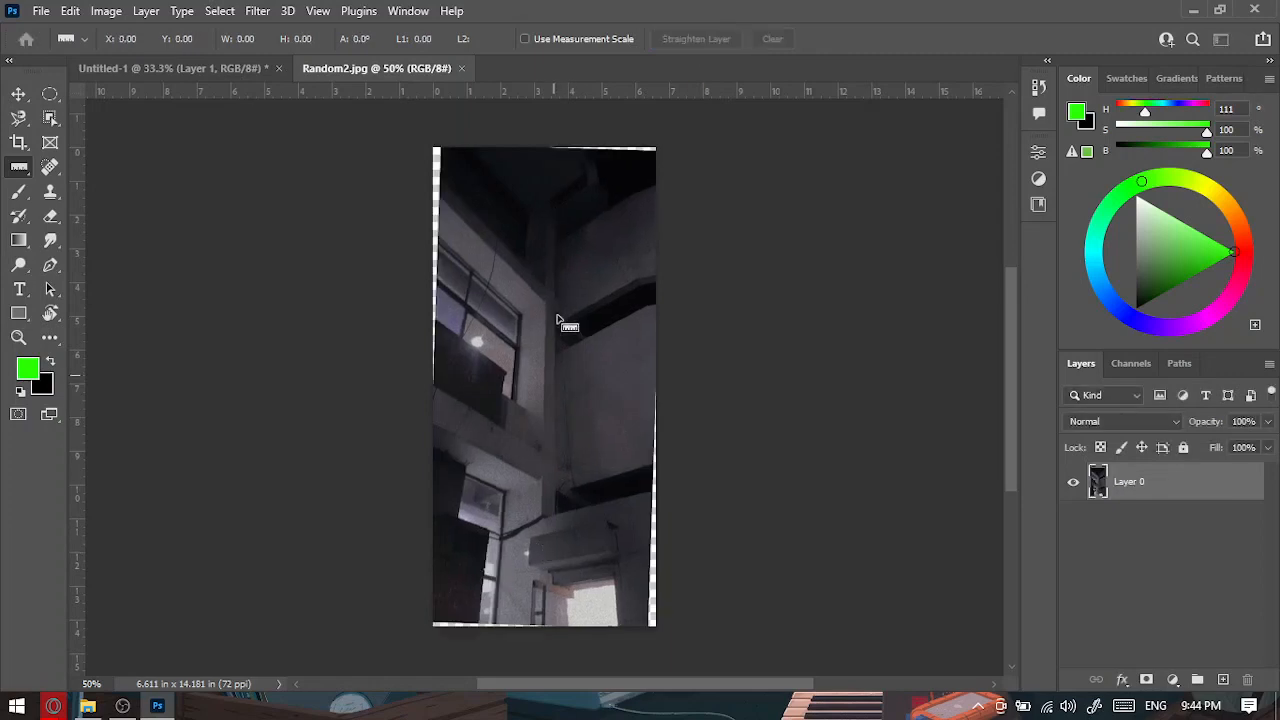
key("c")
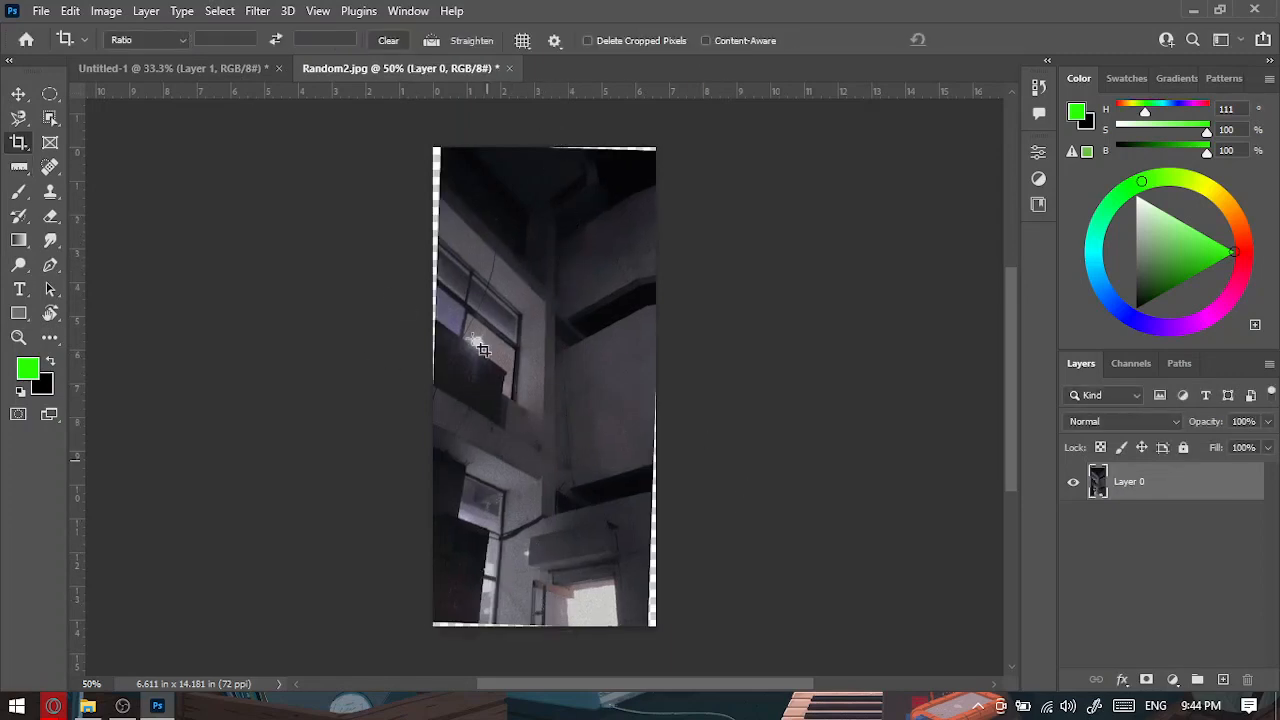
Undo the photo's straightening and try to straighten its layer again along a new ruler line drawn across the building.
key("Return")
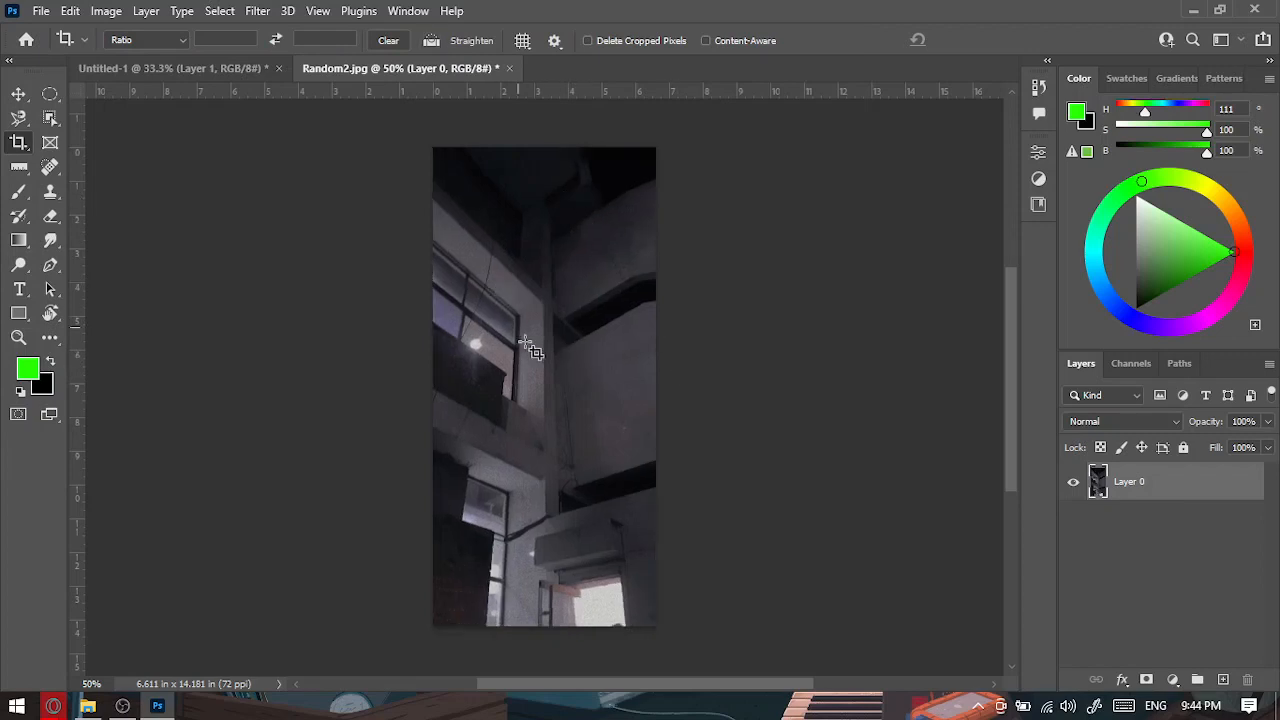
left_click(19, 167)
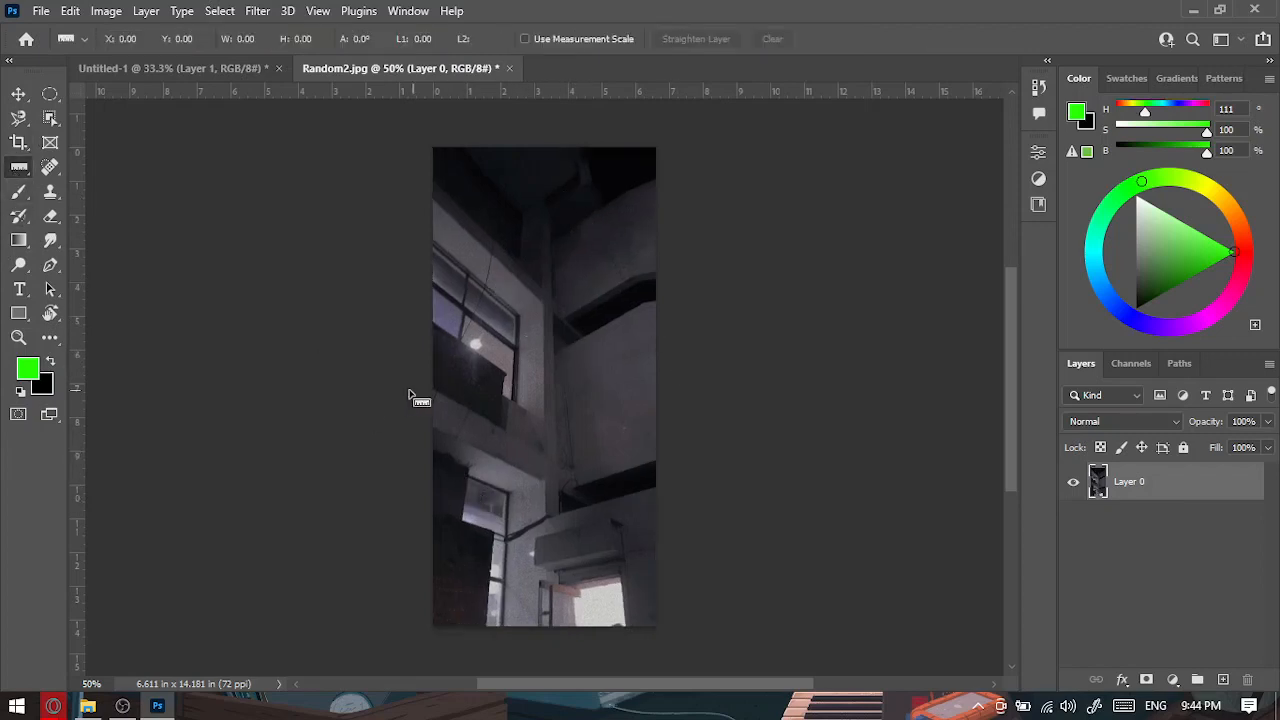
mouse_move(475, 429)
left_mouse_down()
mouse_move(682, 433)
mouse_move(640, 548)
mouse_move(632, 450)
mouse_move(638, 462)
left_mouse_up()
left_click(690, 38)
Activate the Spot Healing Brush, view its tool group, and close the Random2 and Untitled-1 documents without saving.
left_click(51, 172)
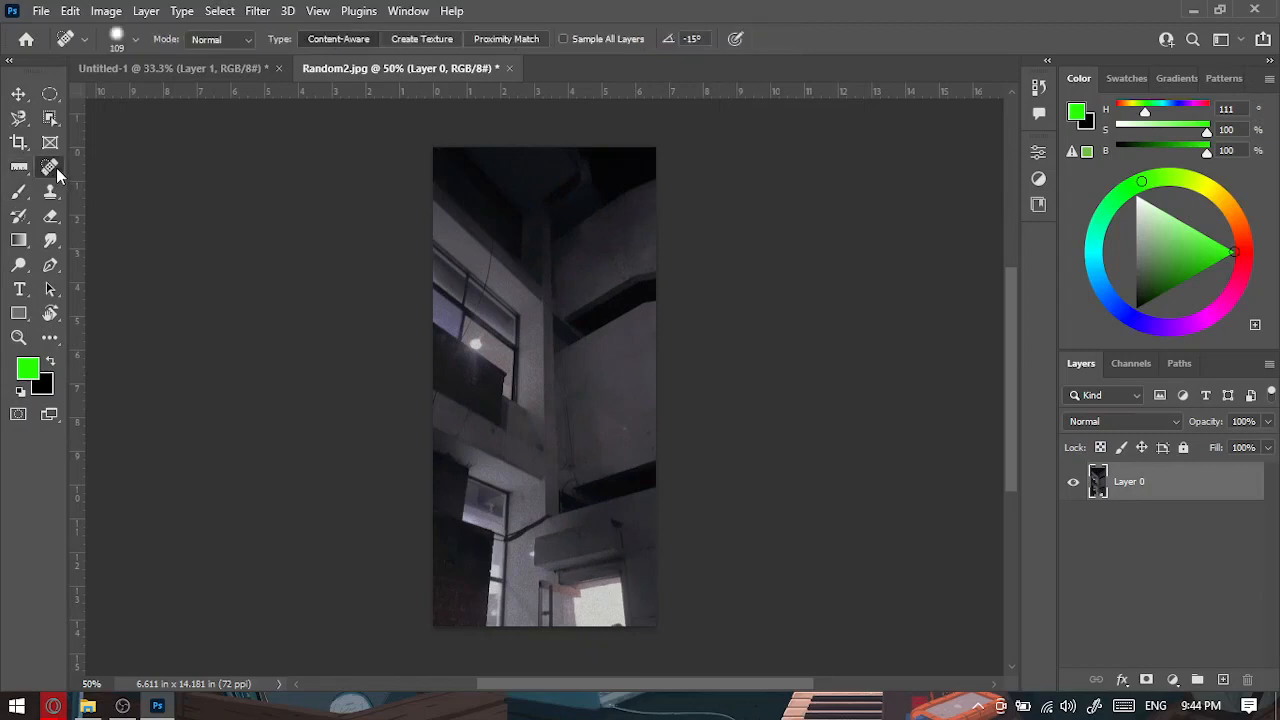
right_click(56, 170)
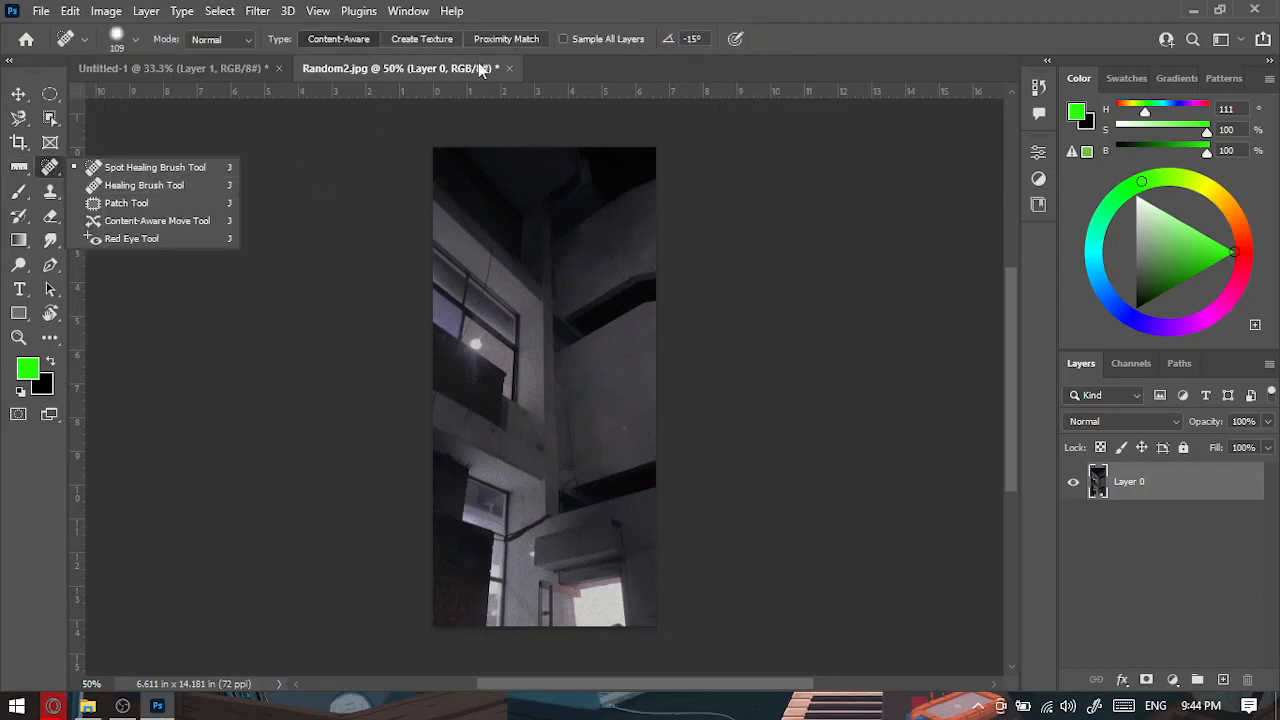
left_click(509, 69)
left_click(626, 274)
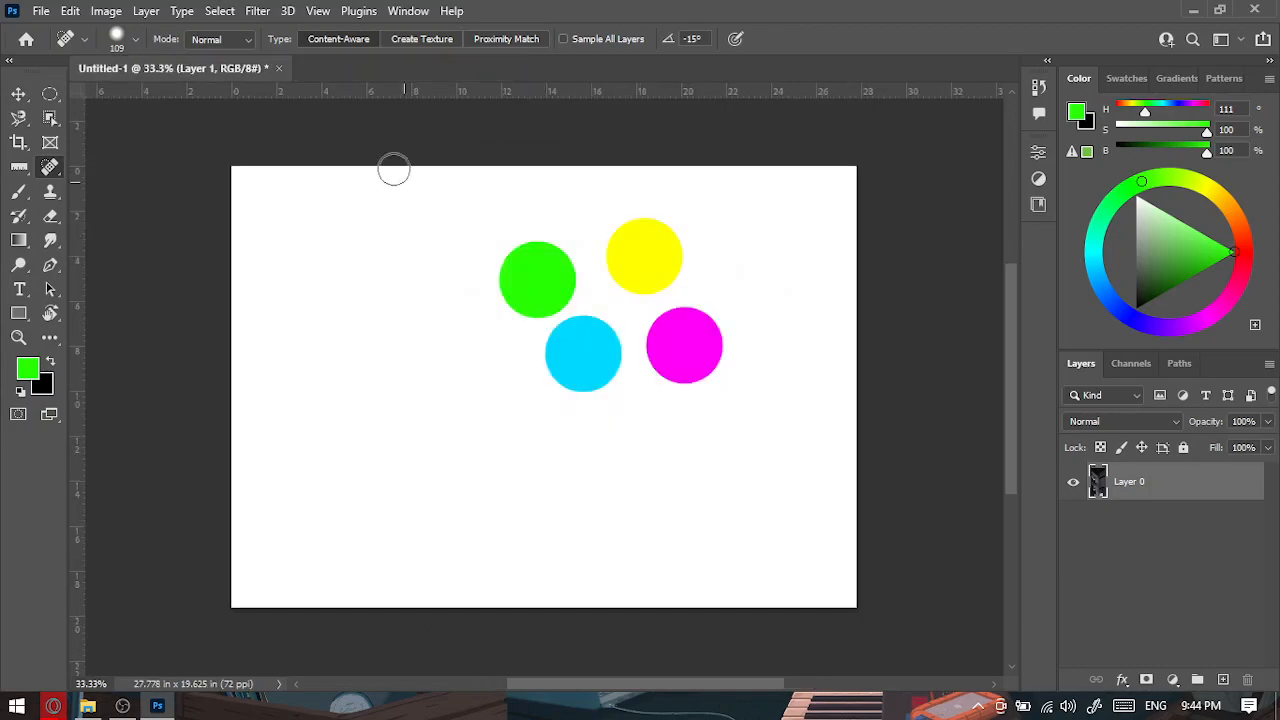
left_click(279, 68)
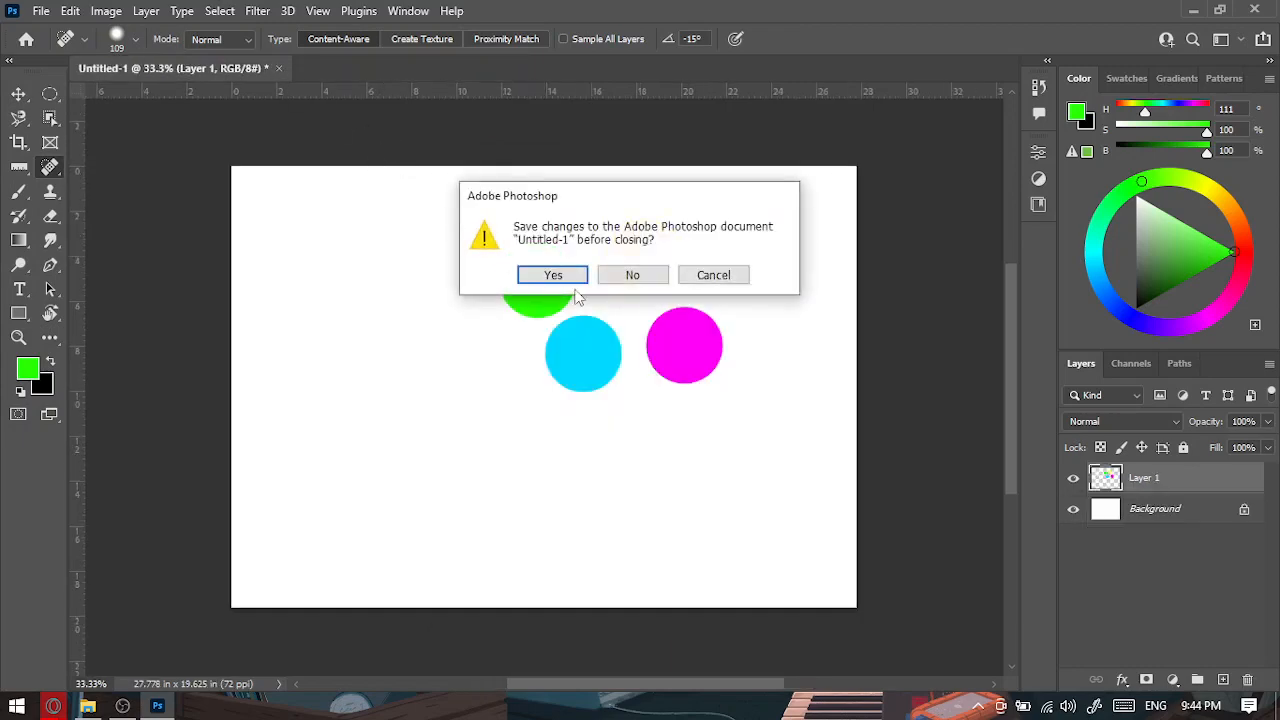
left_click(628, 274)
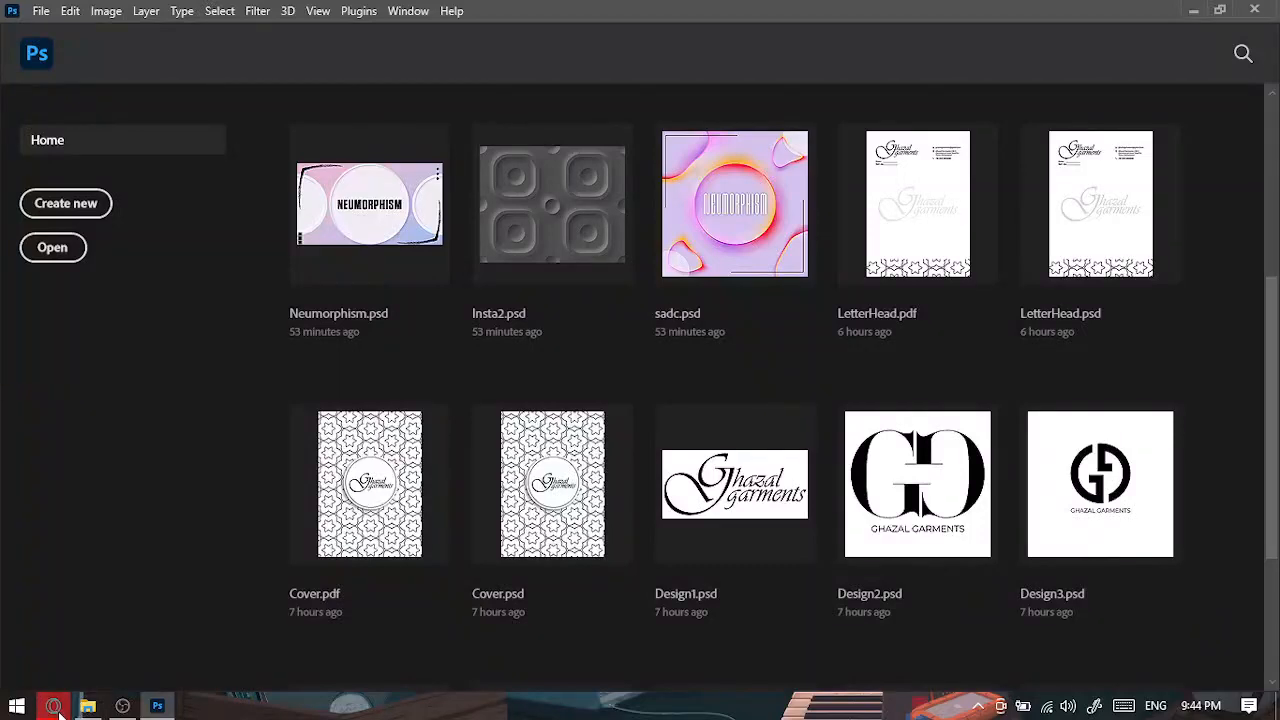
Switch to the Opera browser's Google image search and search for "portrait pic unprocessed".
left_click(55, 706)
left_click(135, 592)
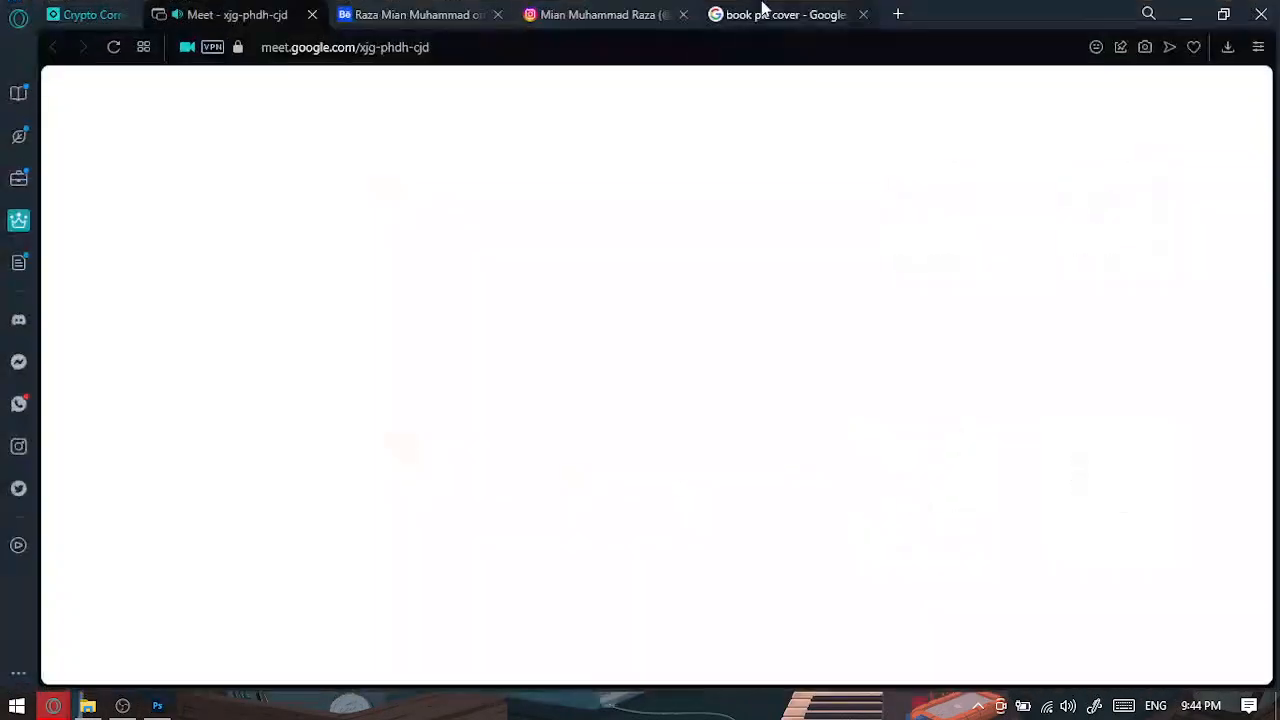
left_click(757, 14)
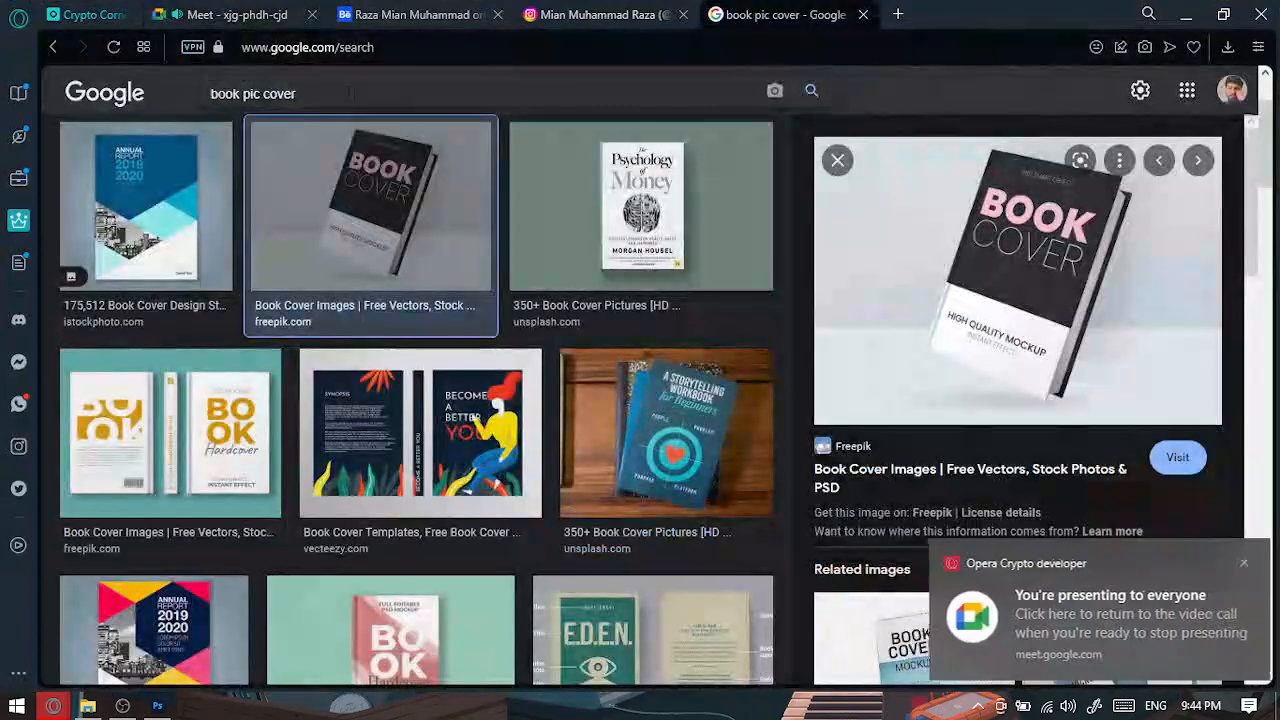
left_click_drag(297, 94, 195, 98)
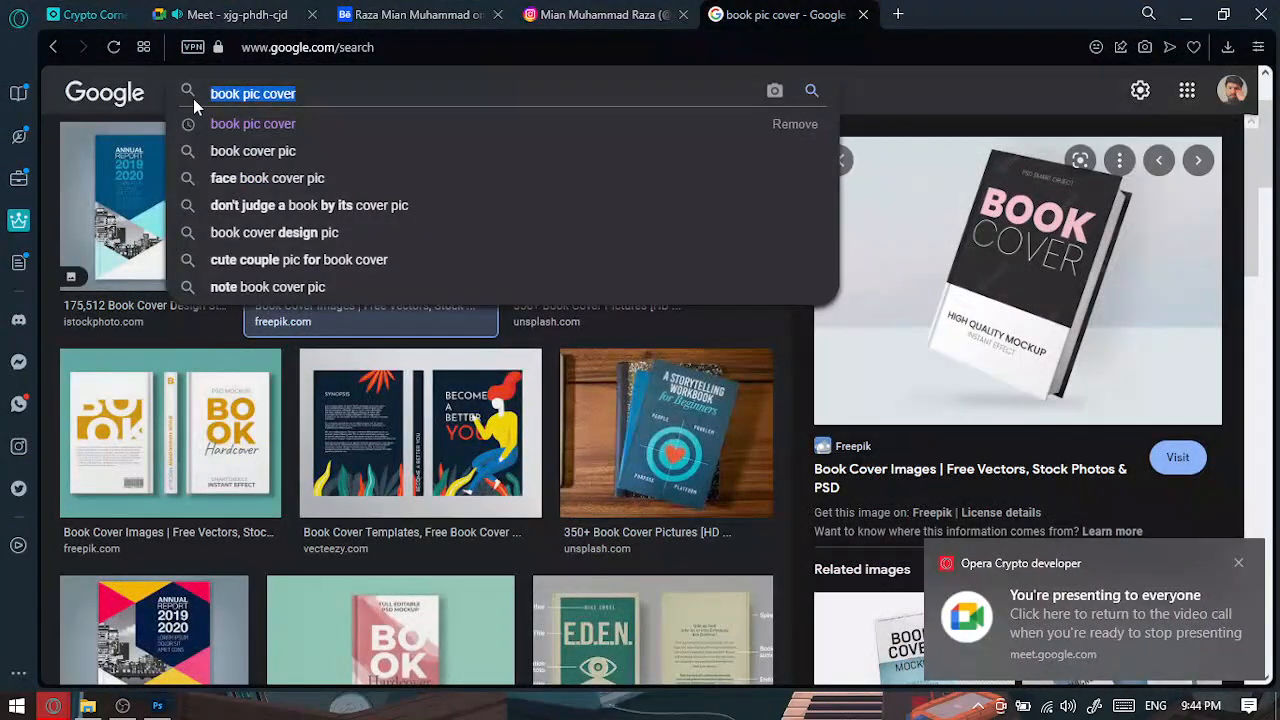
type("portrait ")
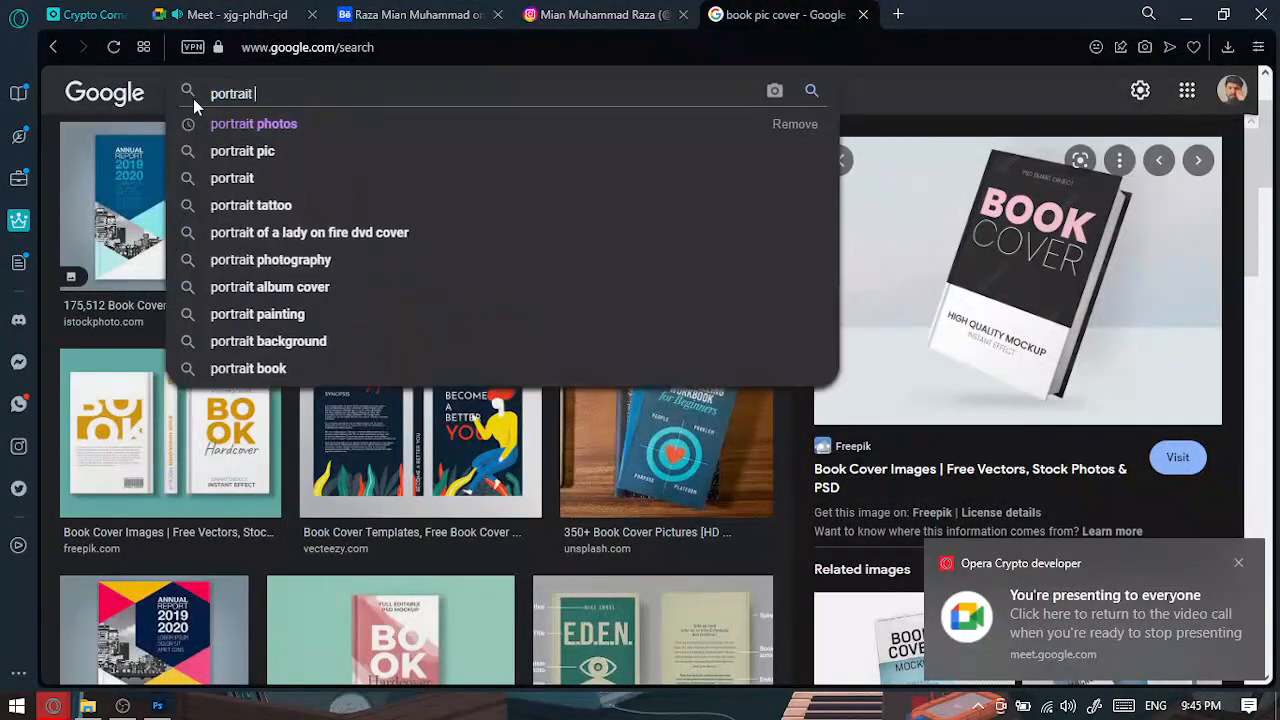
type("pic unprocessed")
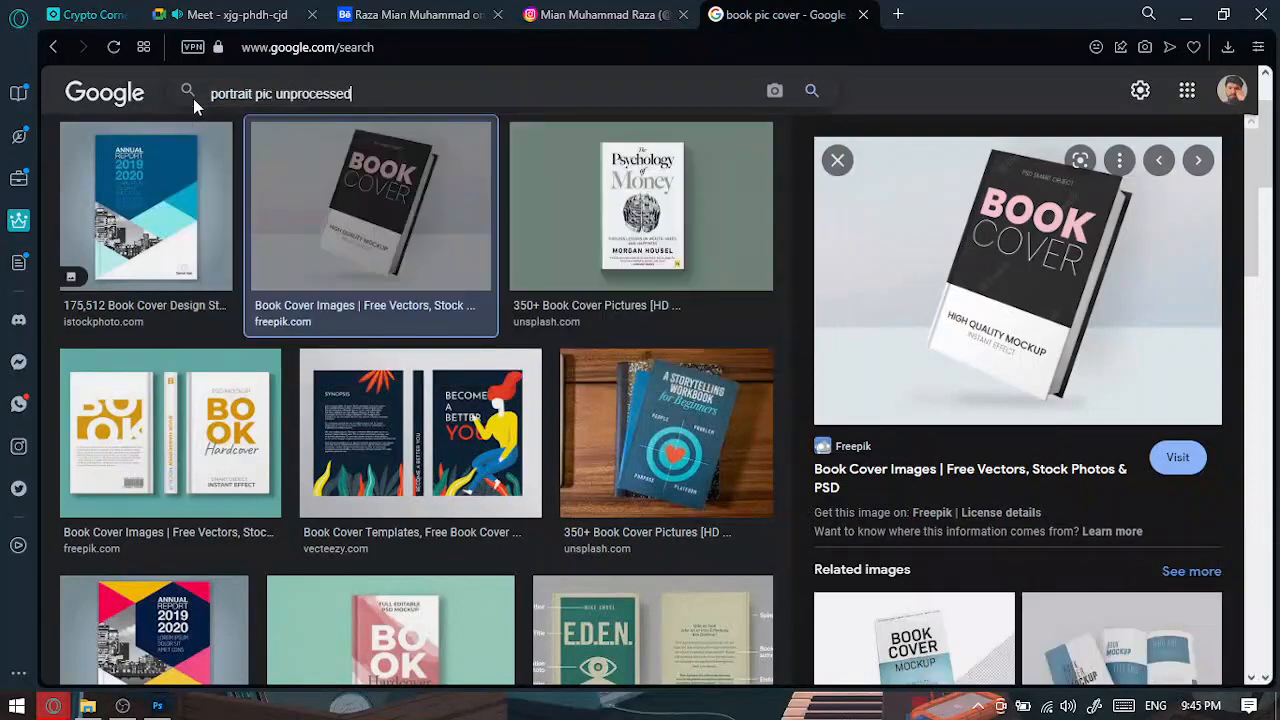
key("Return")
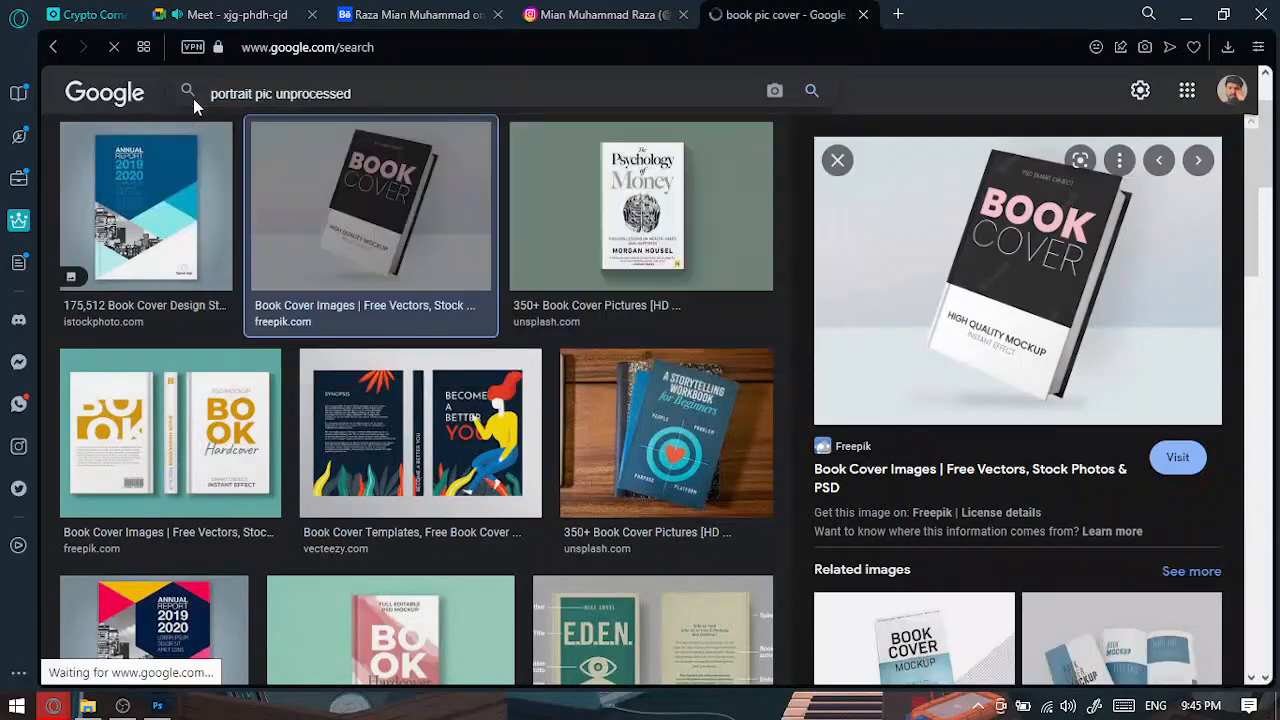
Preview the Unsplash close-up of a dark-haired woman and look through the other results for an unretouched portrait.
scroll(429, 486, "down", 3)
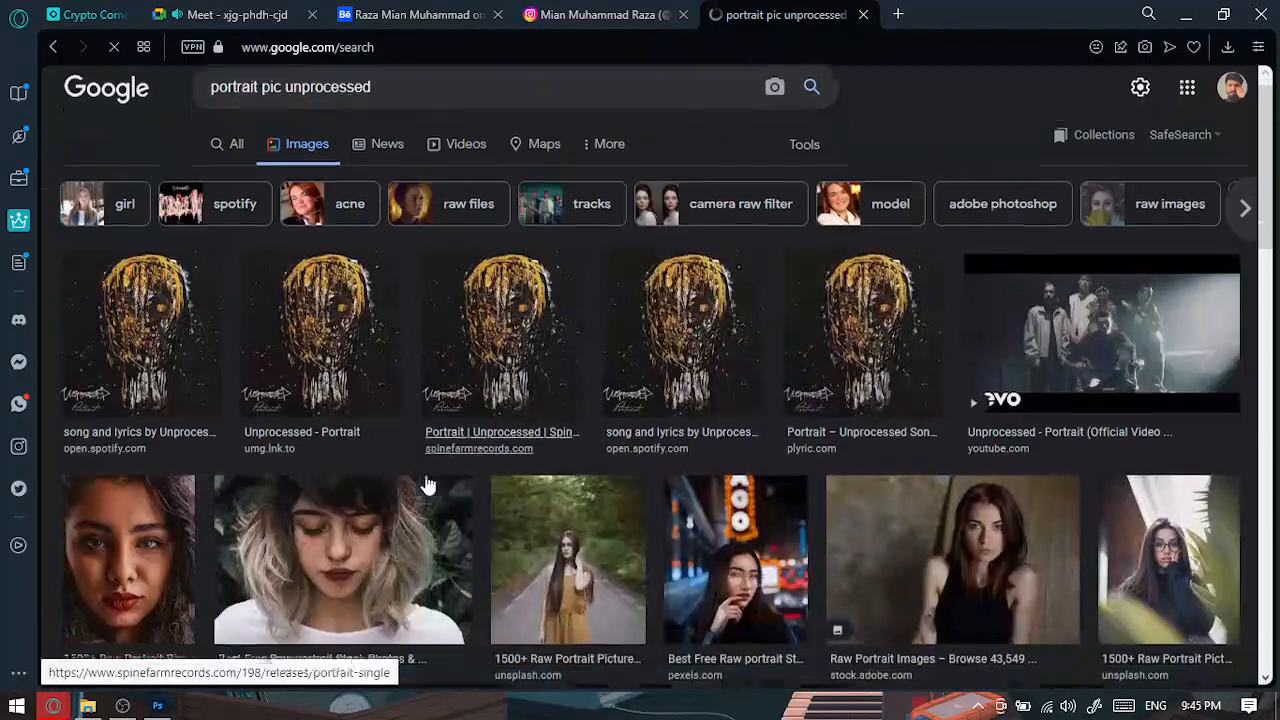
left_click(186, 409)
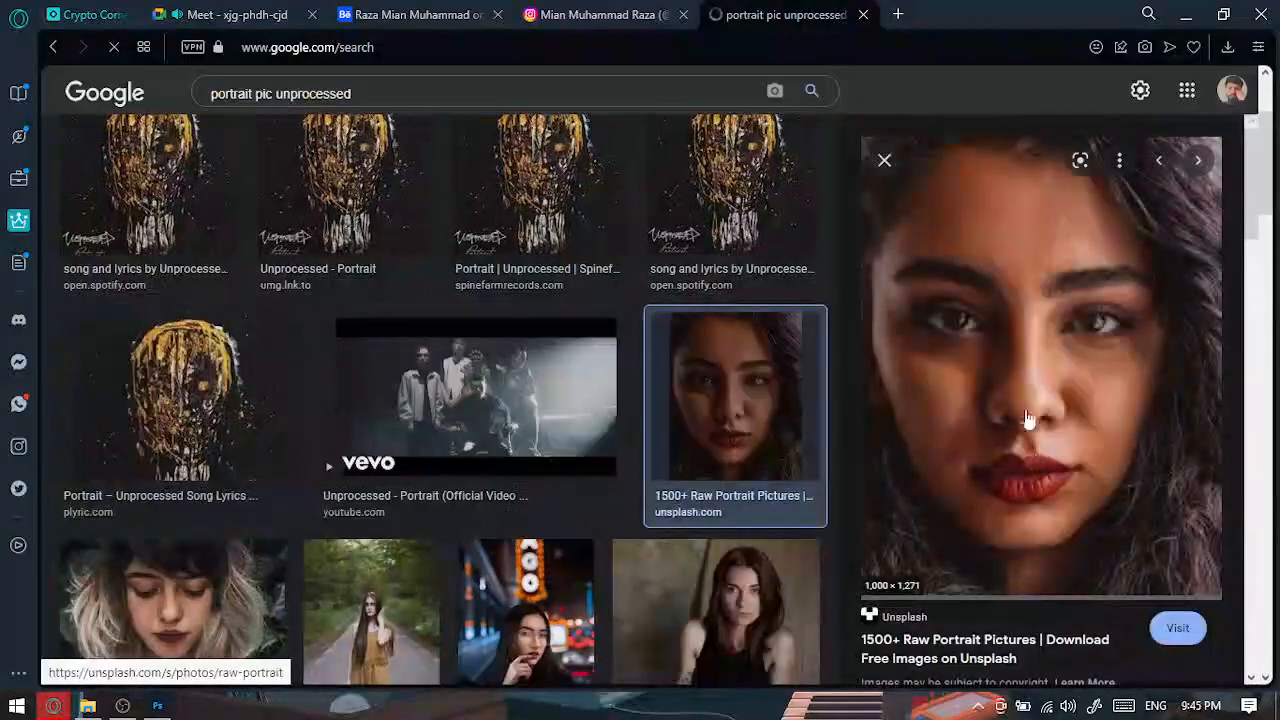
scroll(728, 440, "down", 1)
scroll(728, 440, "down", 3)
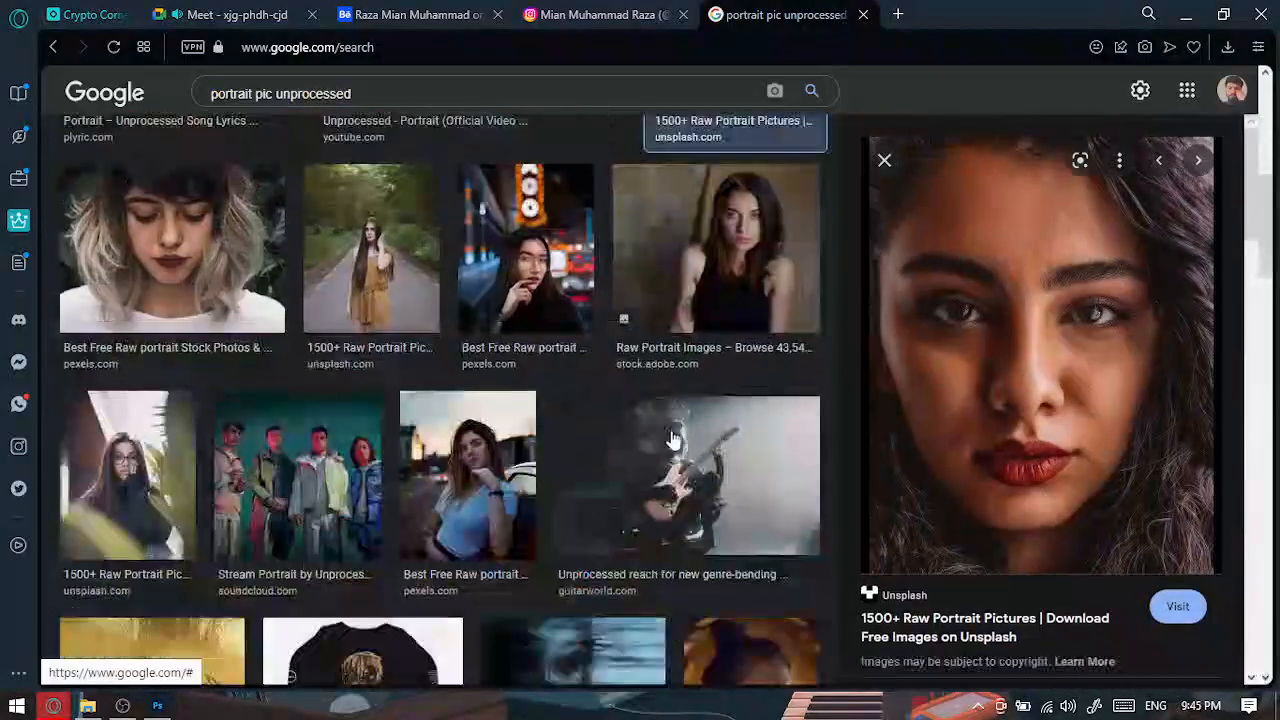
scroll(316, 357, "down", 3)
scroll(316, 357, "down", 7)
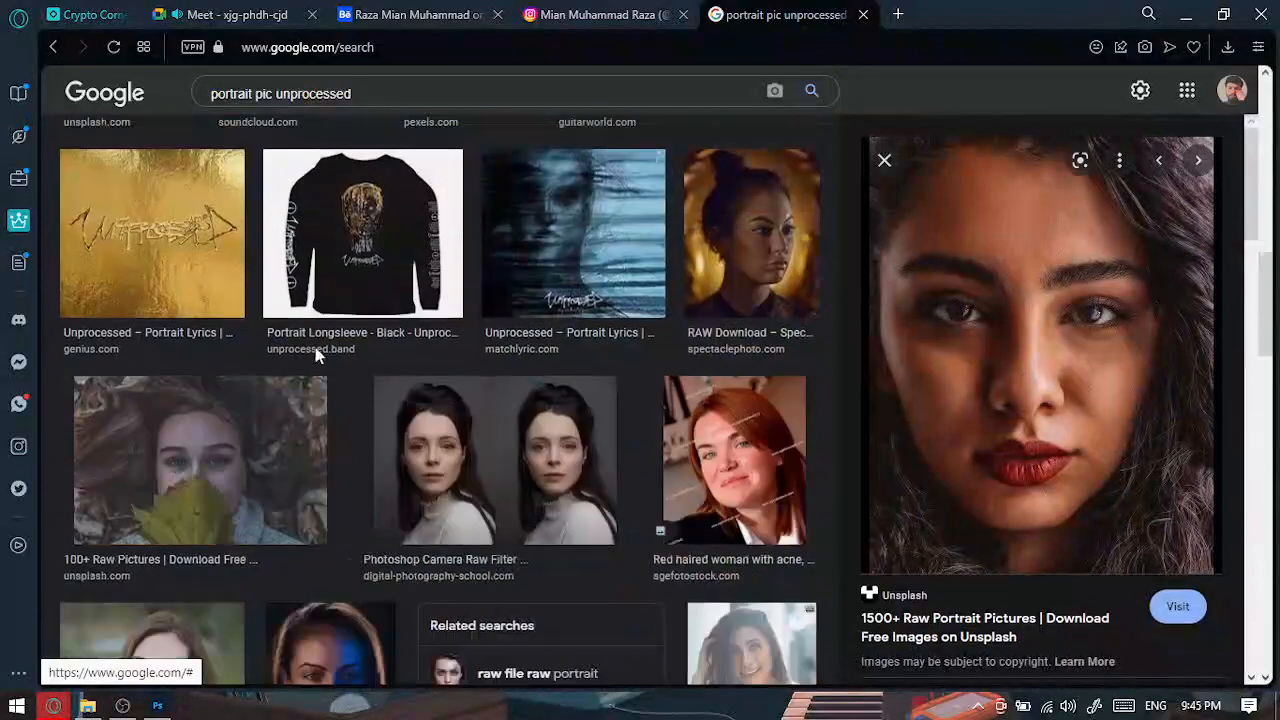
scroll(270, 375, "down", 3)
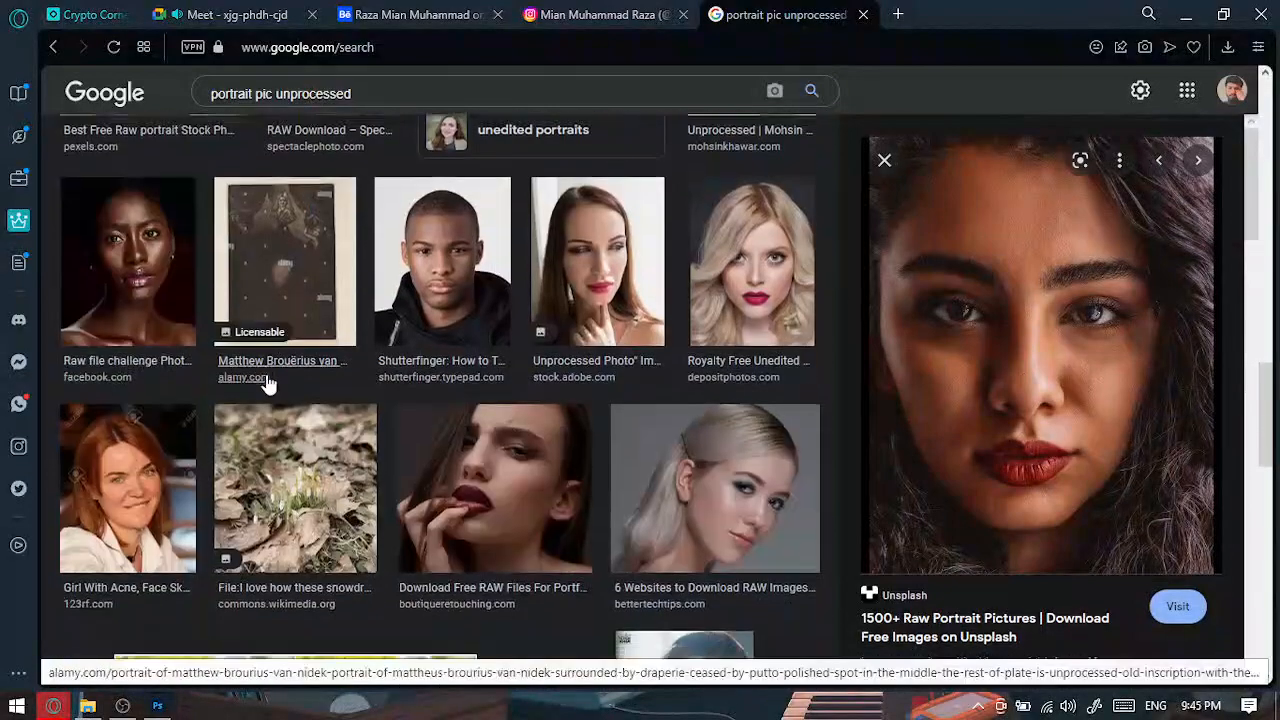
scroll(250, 385, "down", 2)
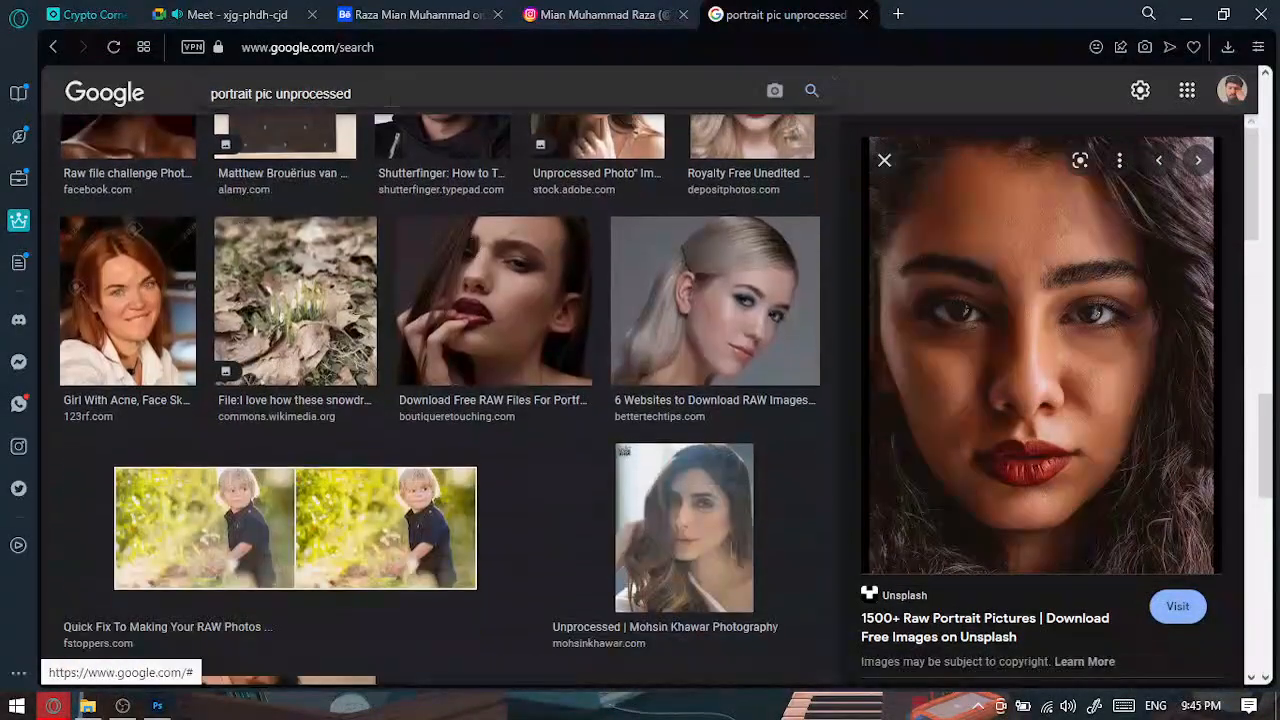
Change the image search to "portrait pic not edited" and look through the results for a suitable portrait.
left_click(388, 97)
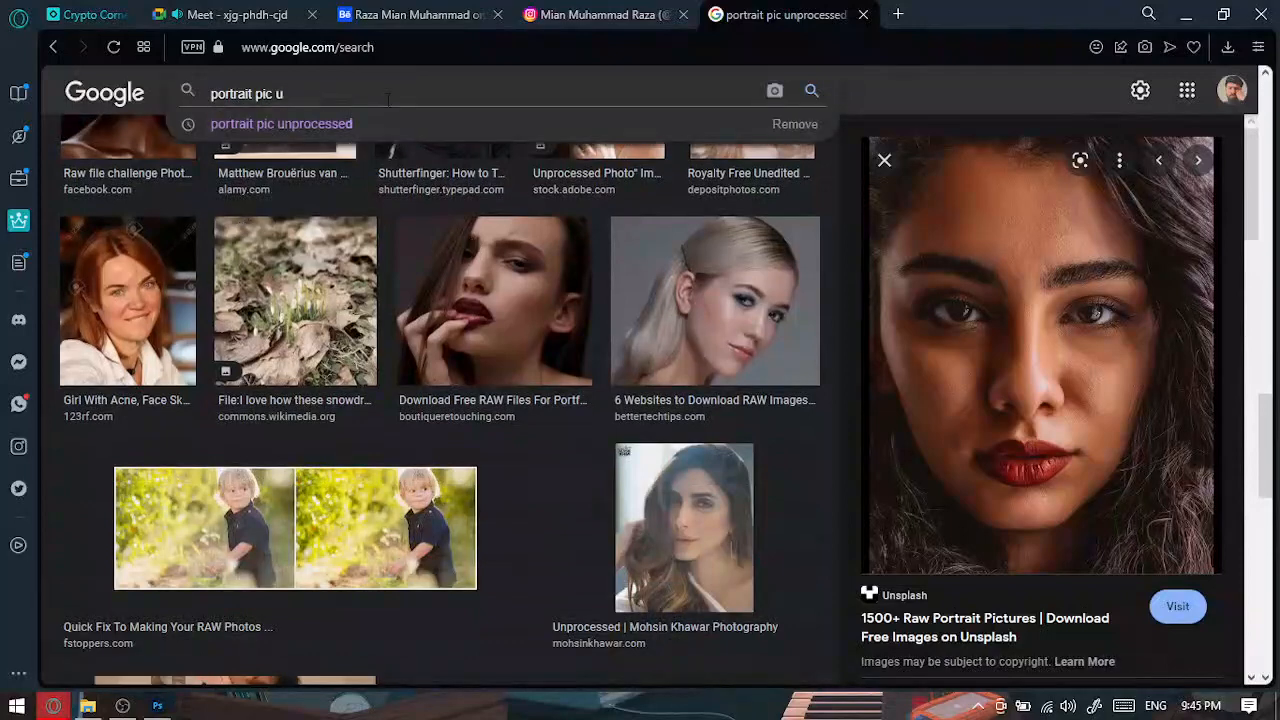
key("BackSpace")
type("noedited")
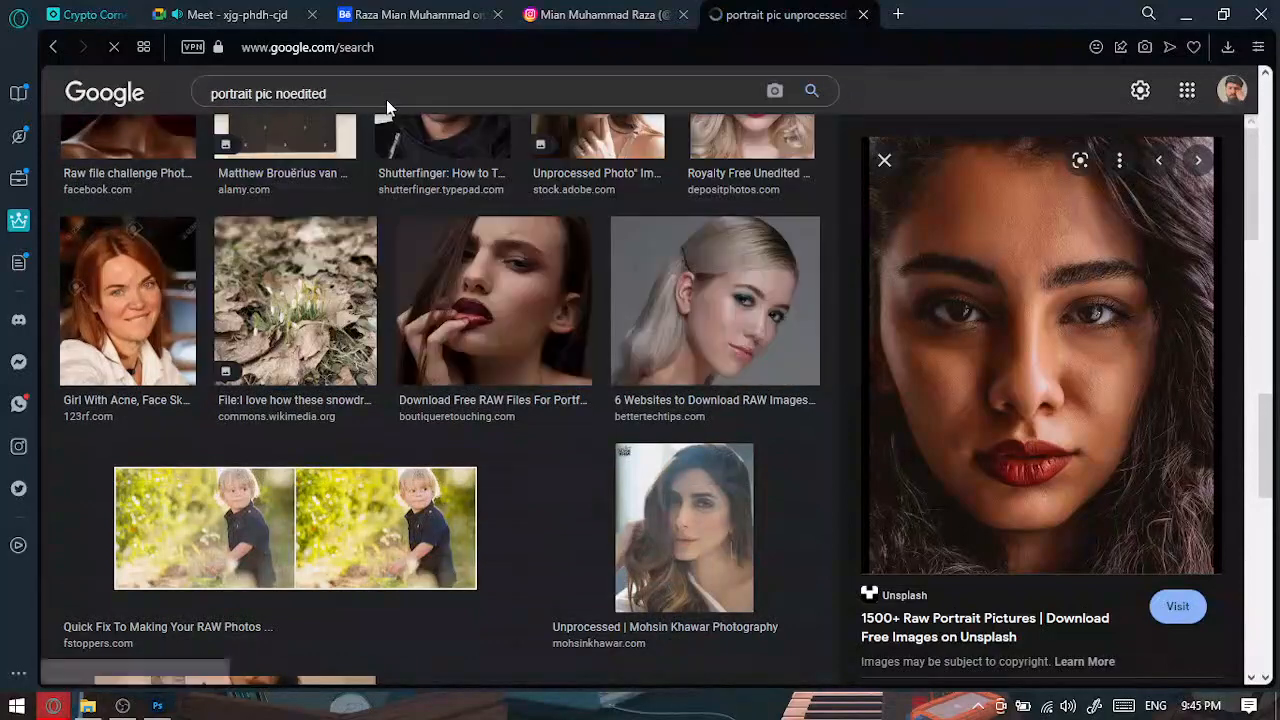
key("Return")
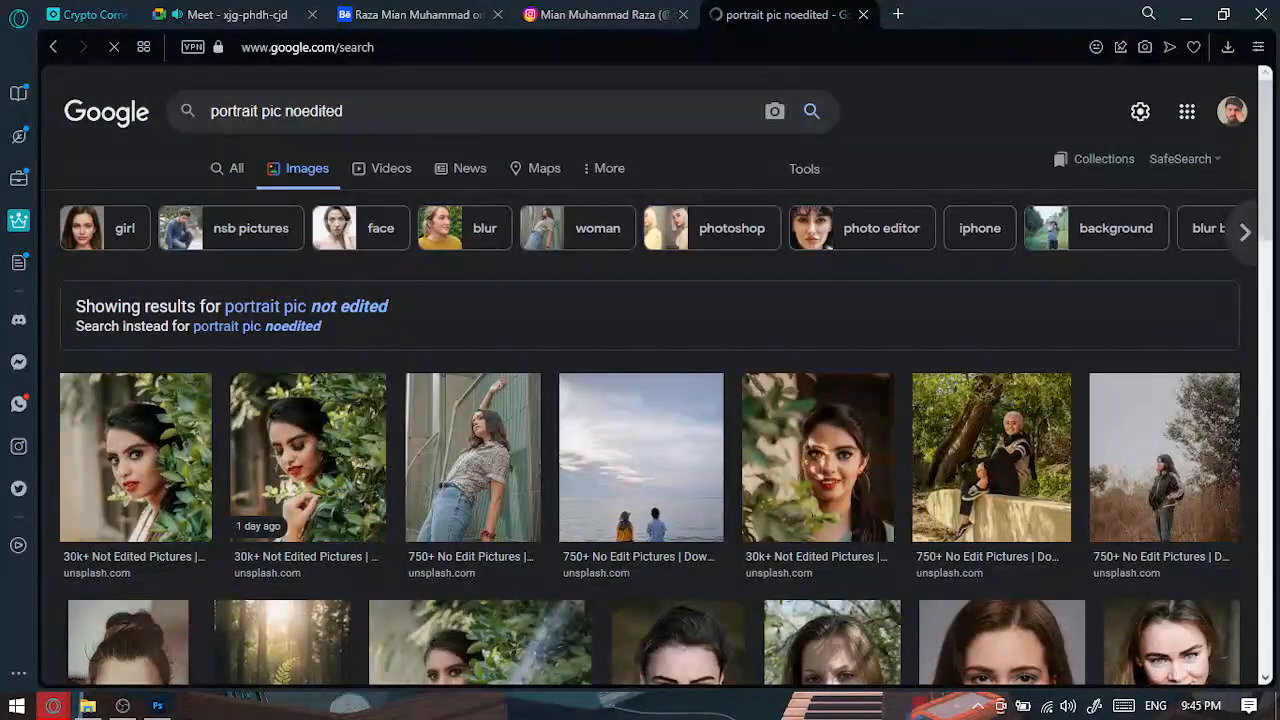
left_click(350, 310)
scroll(434, 374, "down", 5)
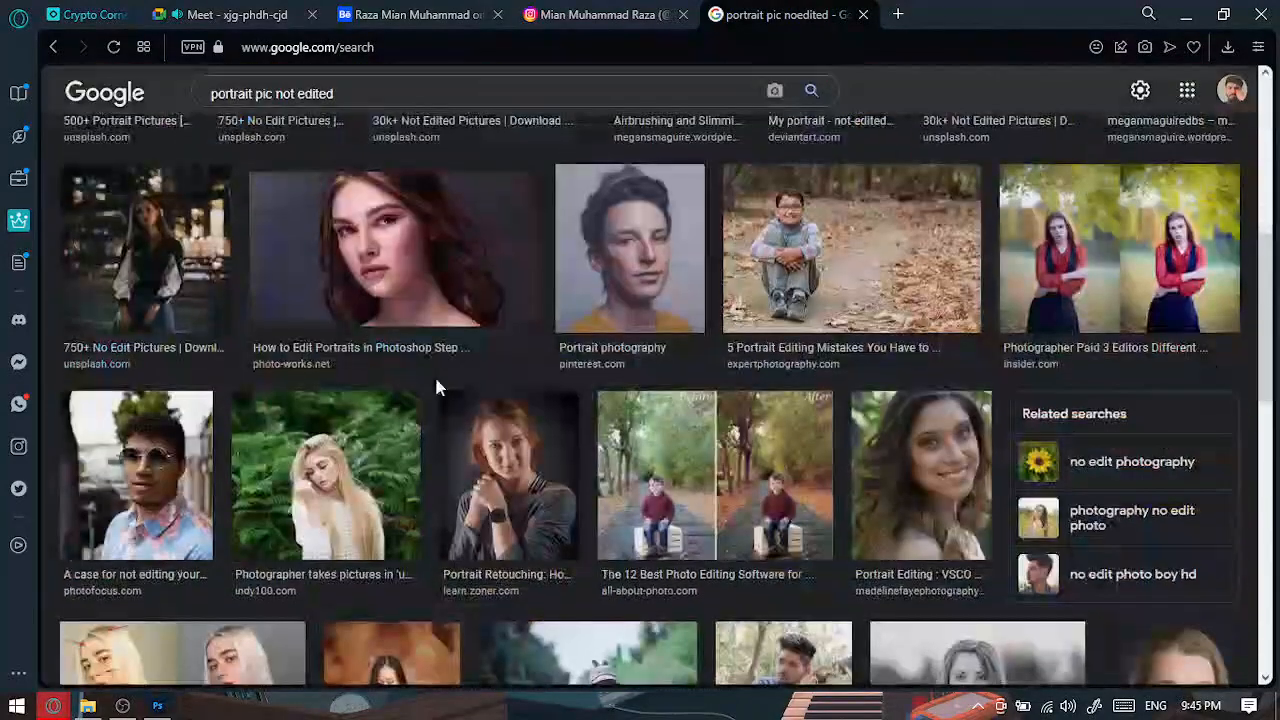
scroll(436, 387, "down", 5)
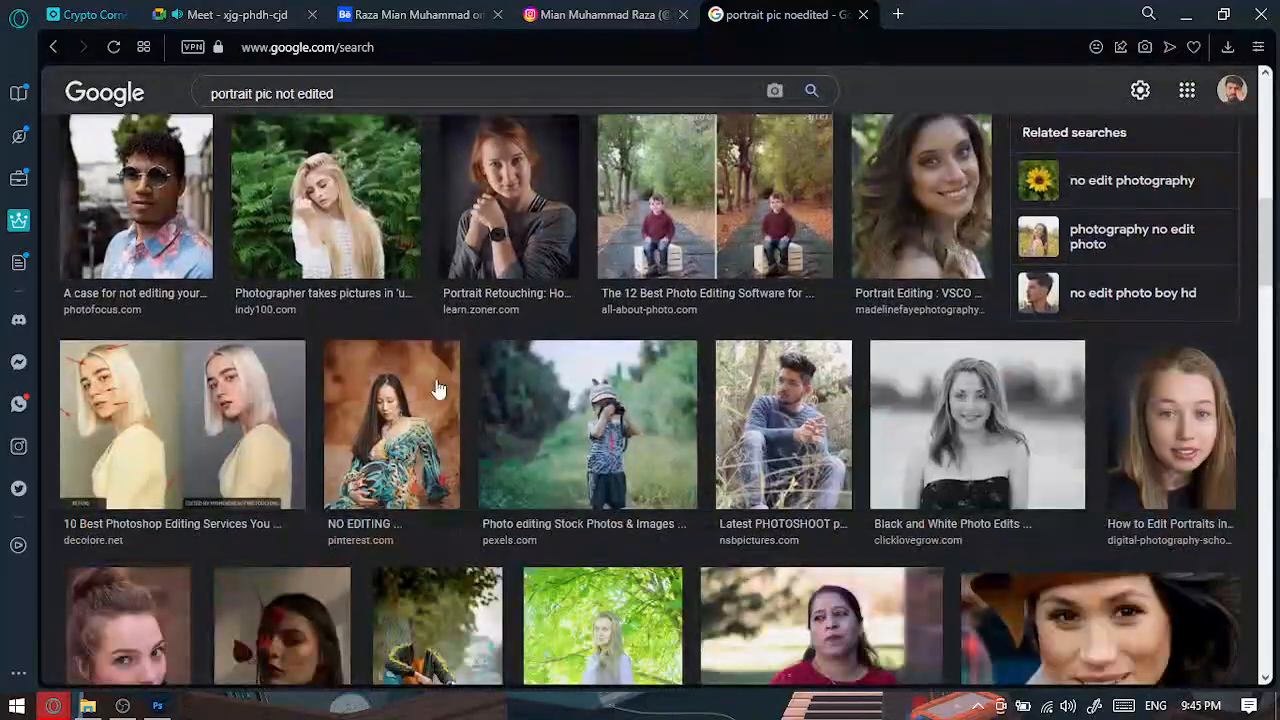
scroll(437, 390, "down", 2)
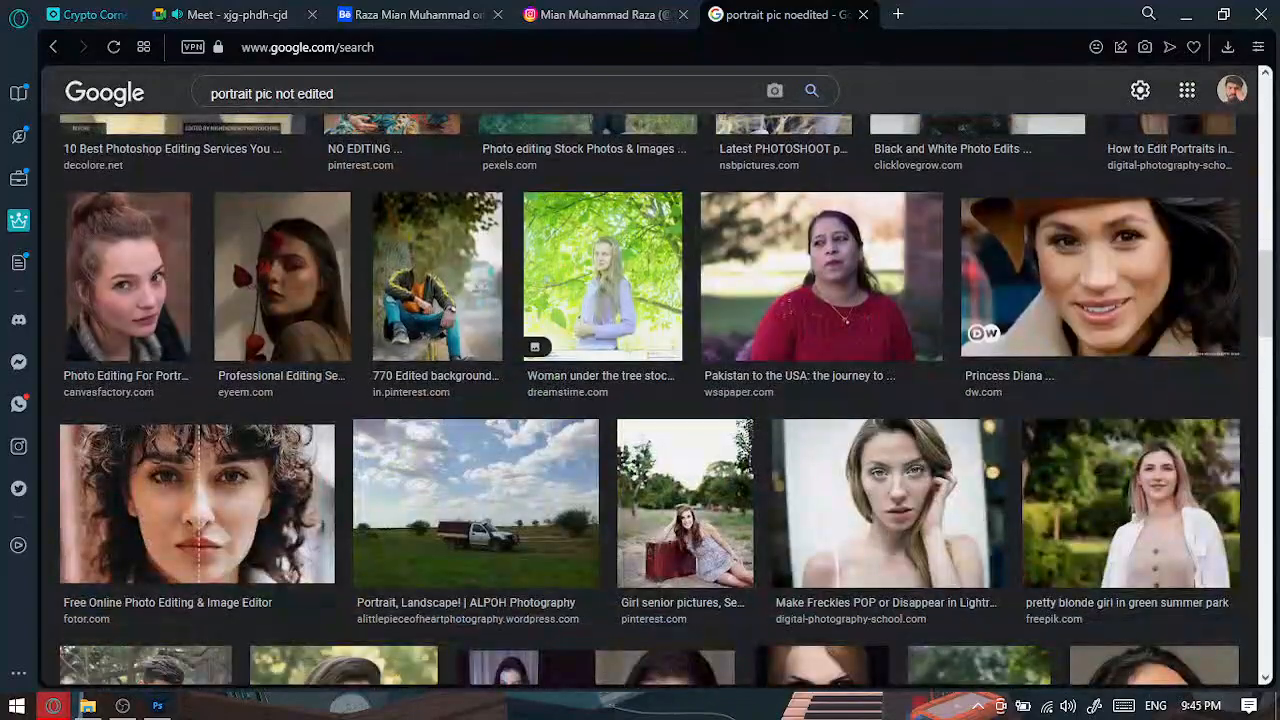
Minimise the browser and open photo 1 from the For Stock\People folder on drive D in Photoshop.
left_click(1186, 16)
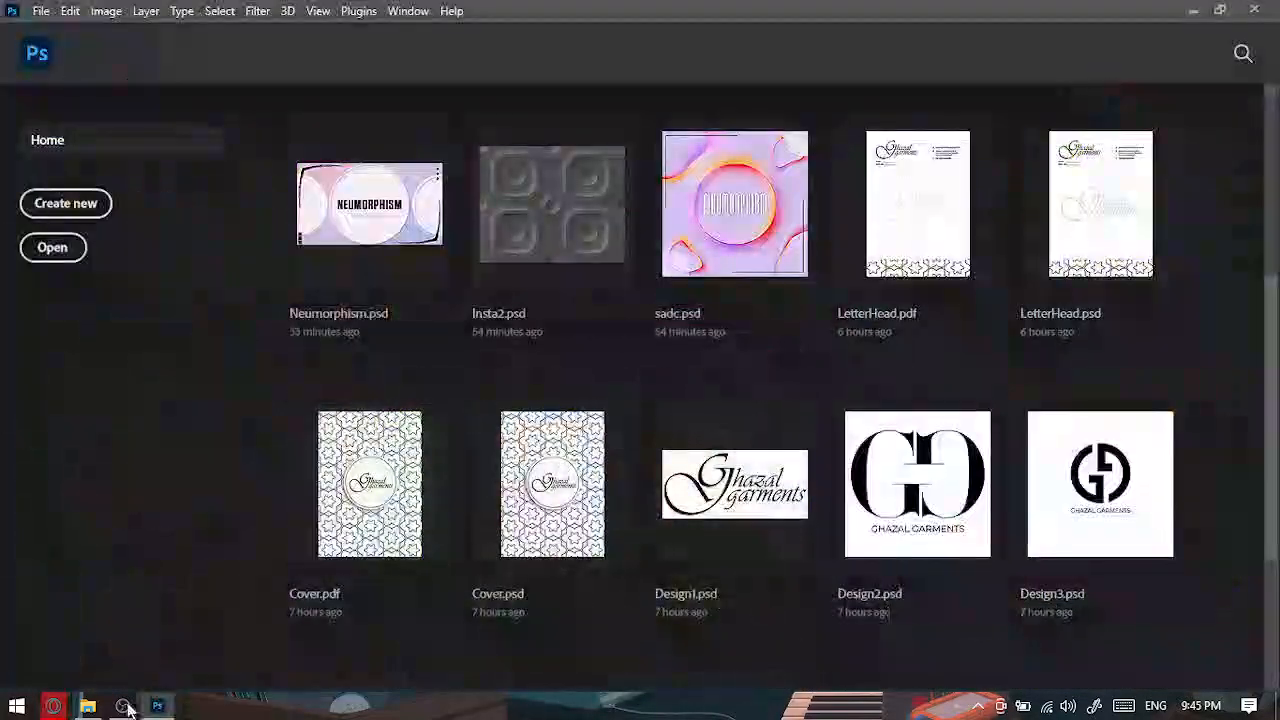
left_click(87, 706)
scroll(381, 628, "up", 1)
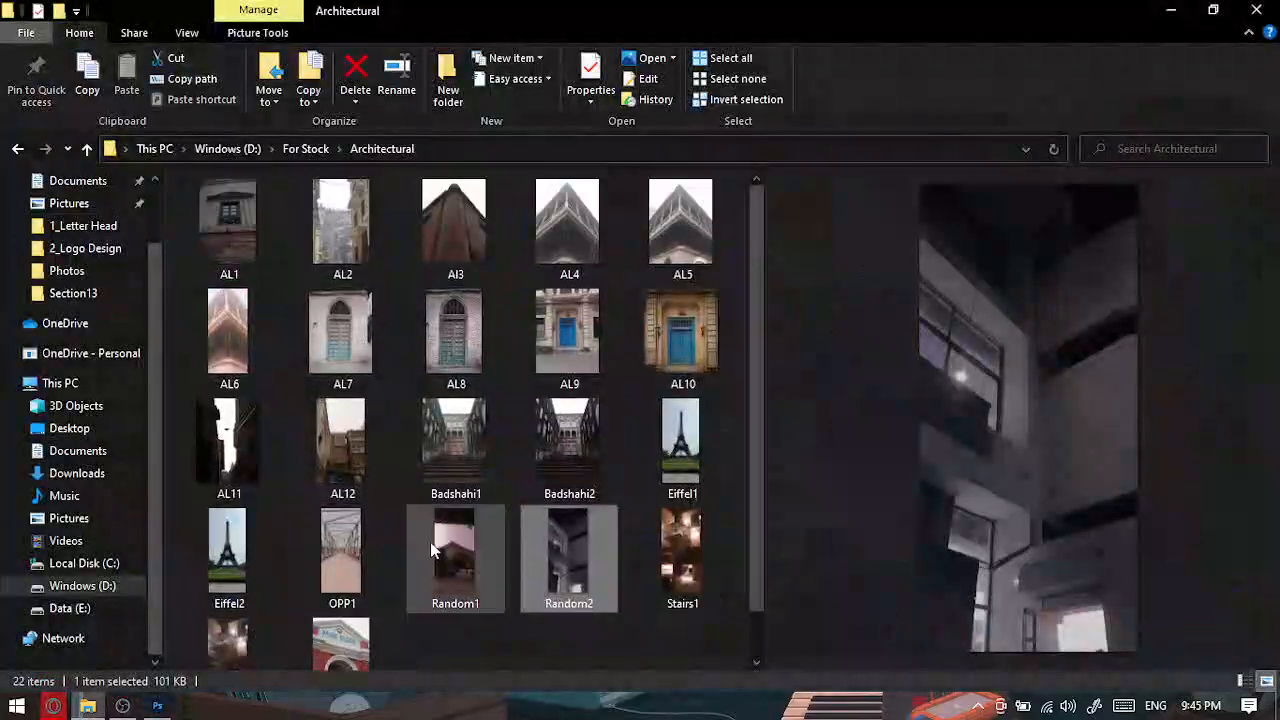
key("alt+Up")
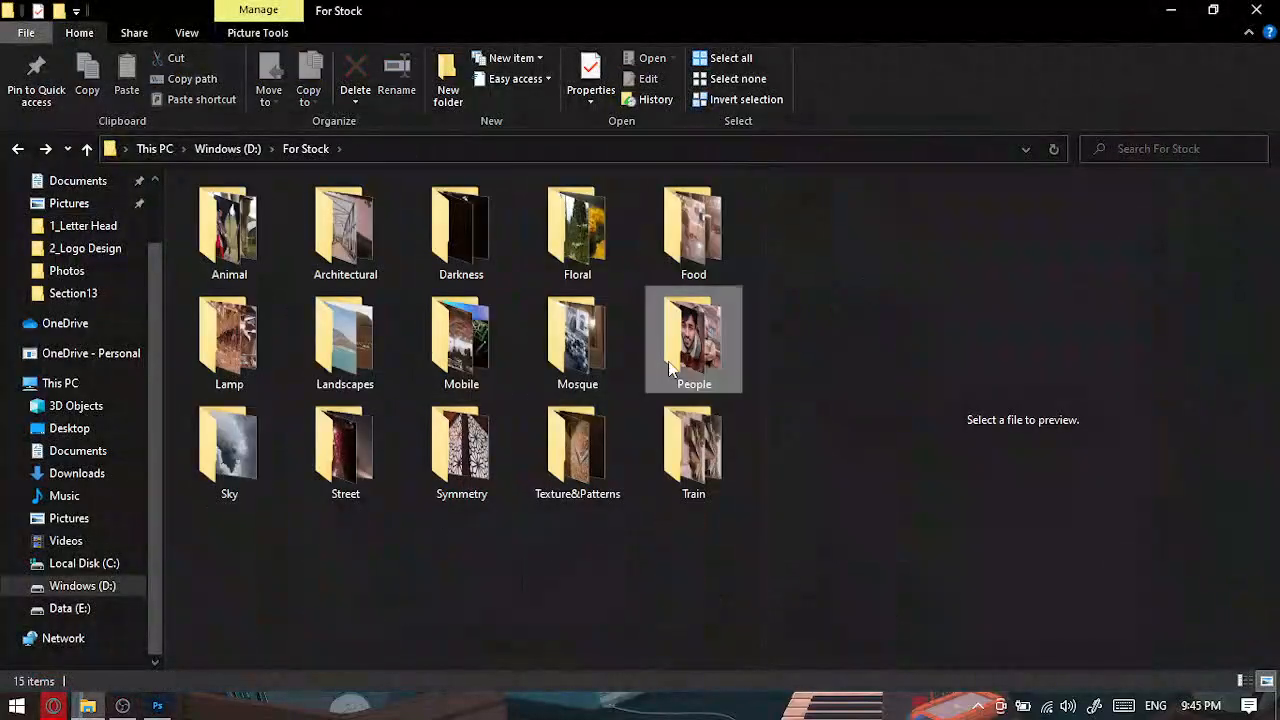
double_click(668, 361)
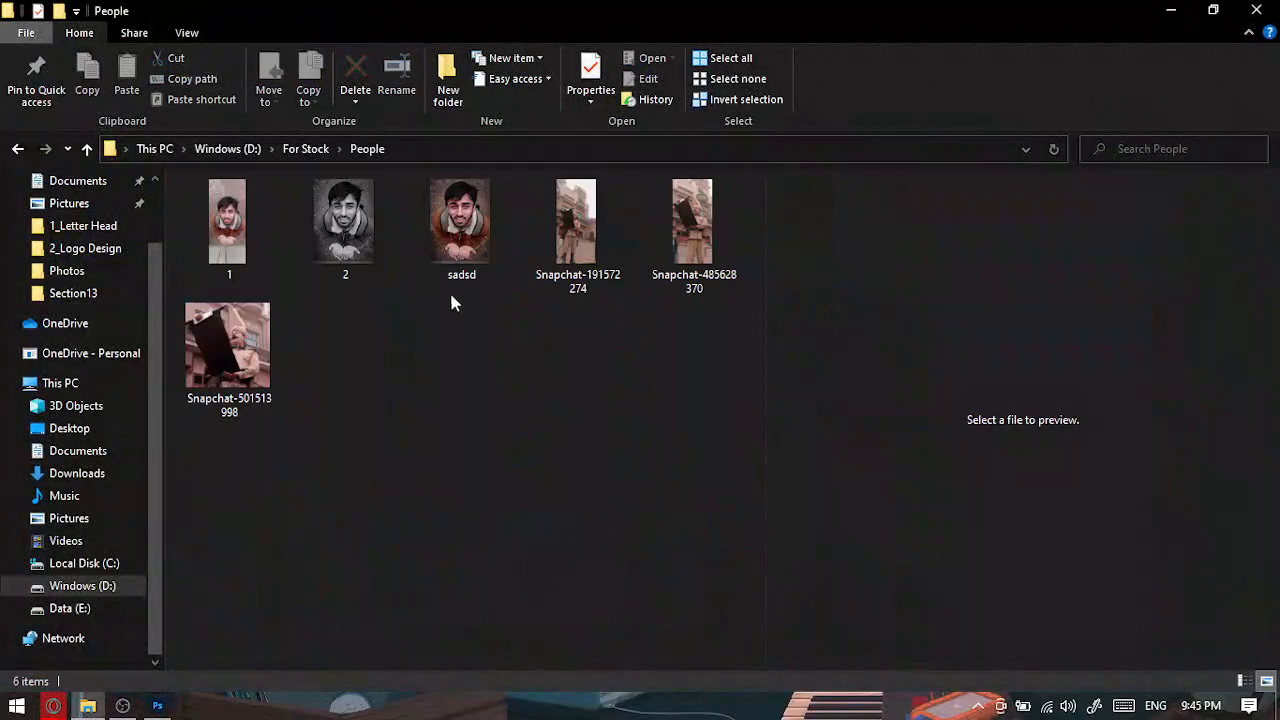
left_click(253, 252)
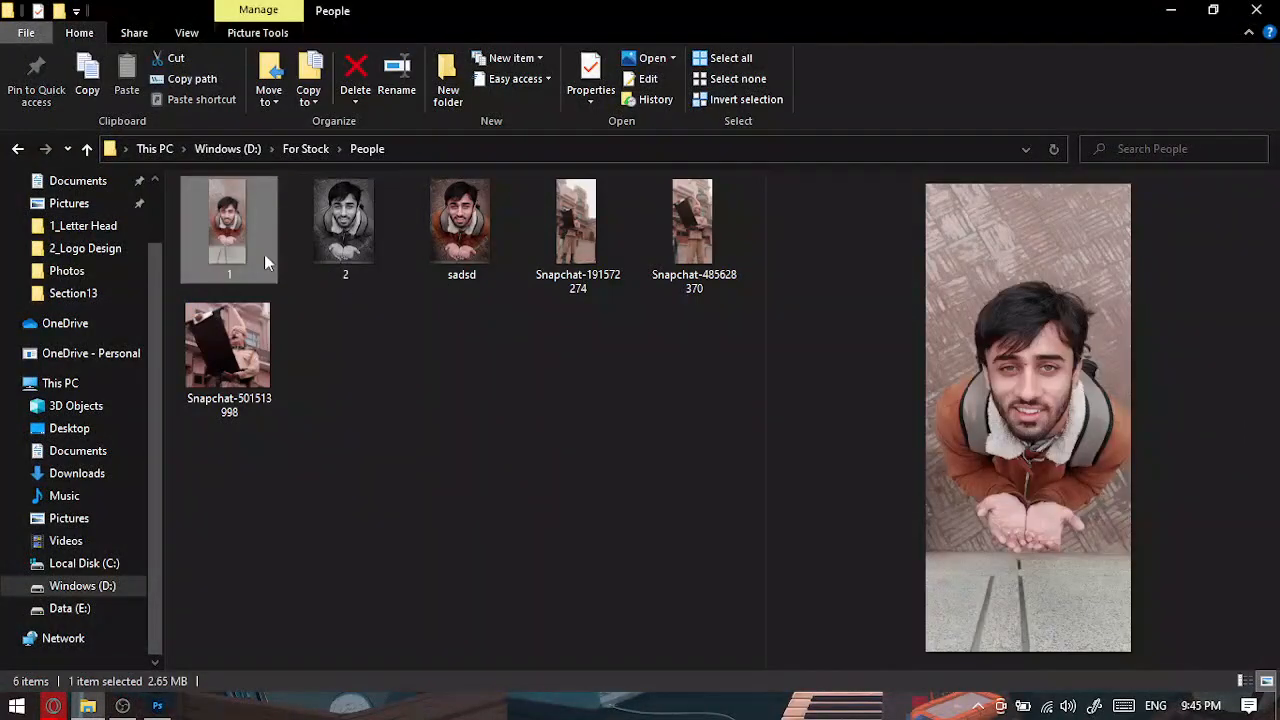
left_click_drag(218, 231, 492, 115)
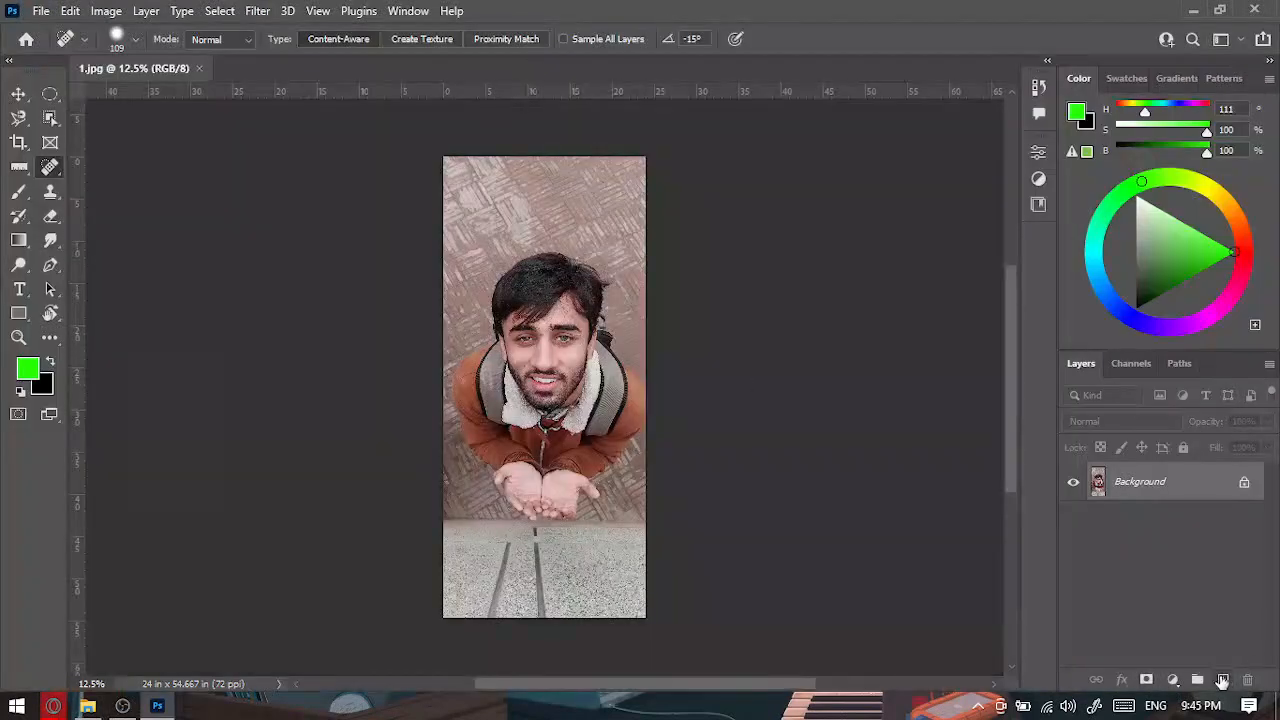
Unlock the photo's Background layer and reduce the Spot Healing Brush size to 43 px over the man's face.
left_click(1244, 484)
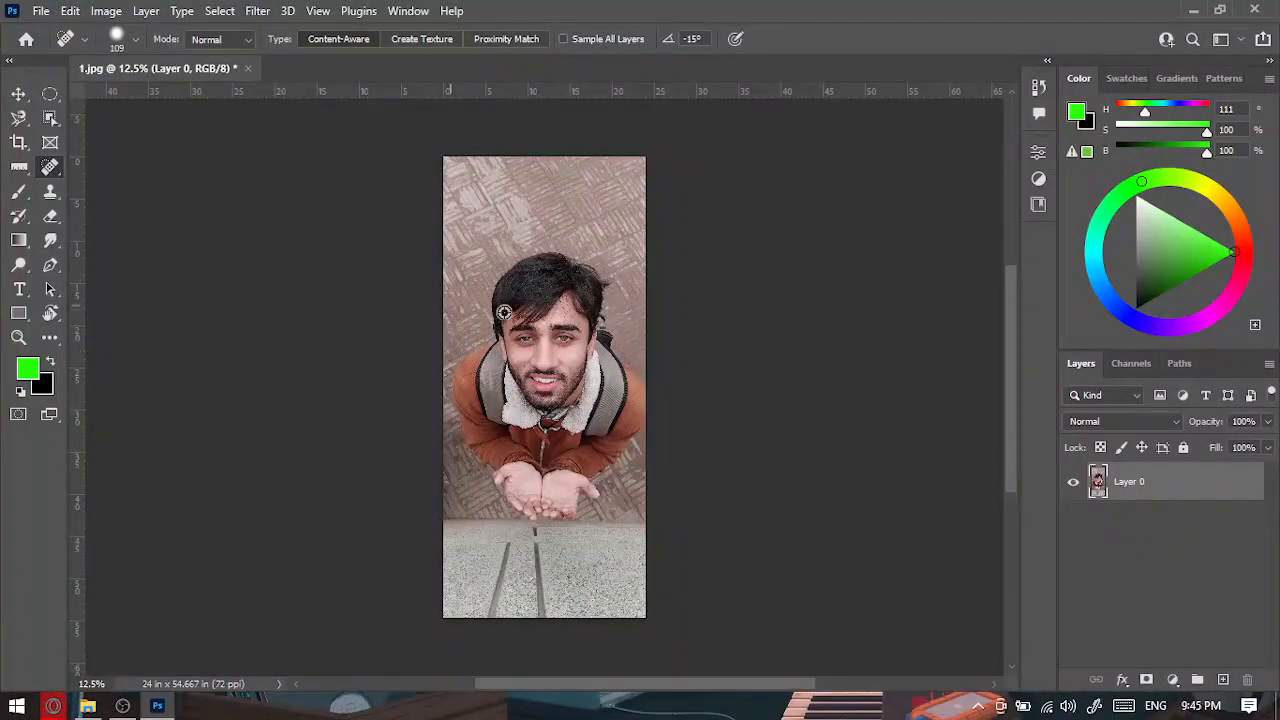
scroll(504, 313, "up", 6)
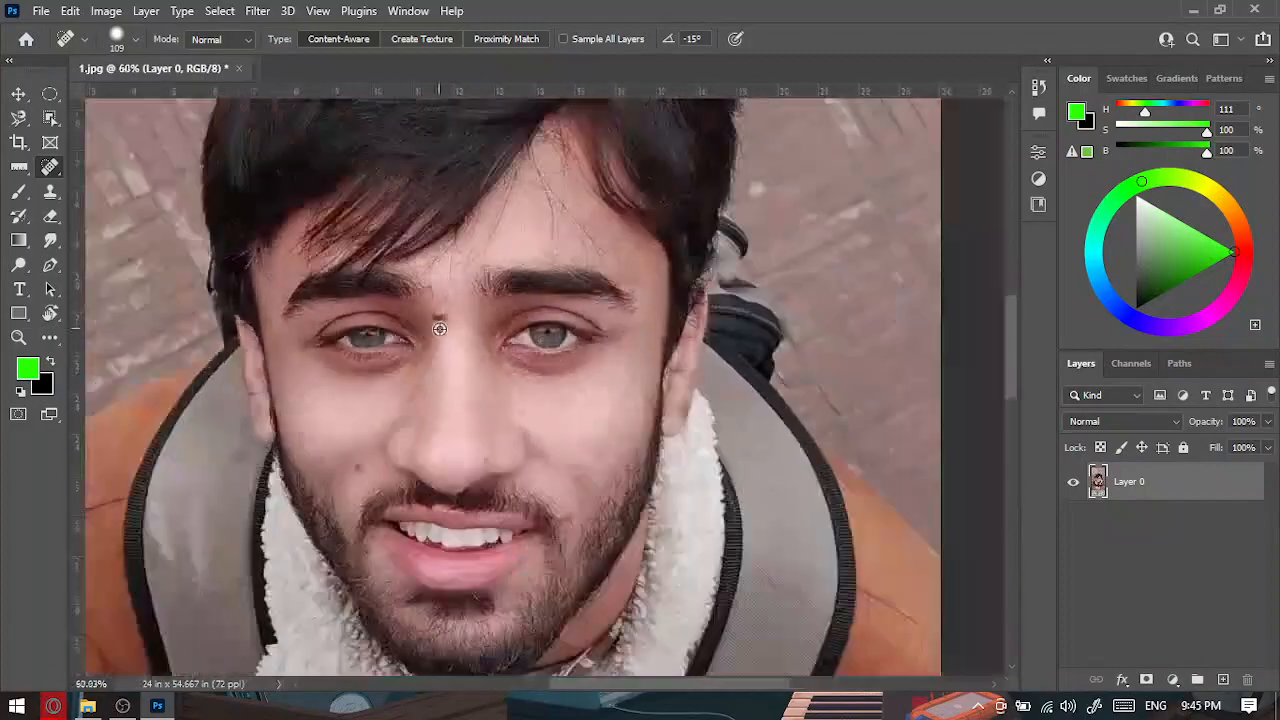
mouse_move(447, 324)
left_mouse_down()
mouse_move(432, 328)
mouse_move(440, 317)
left_mouse_up()
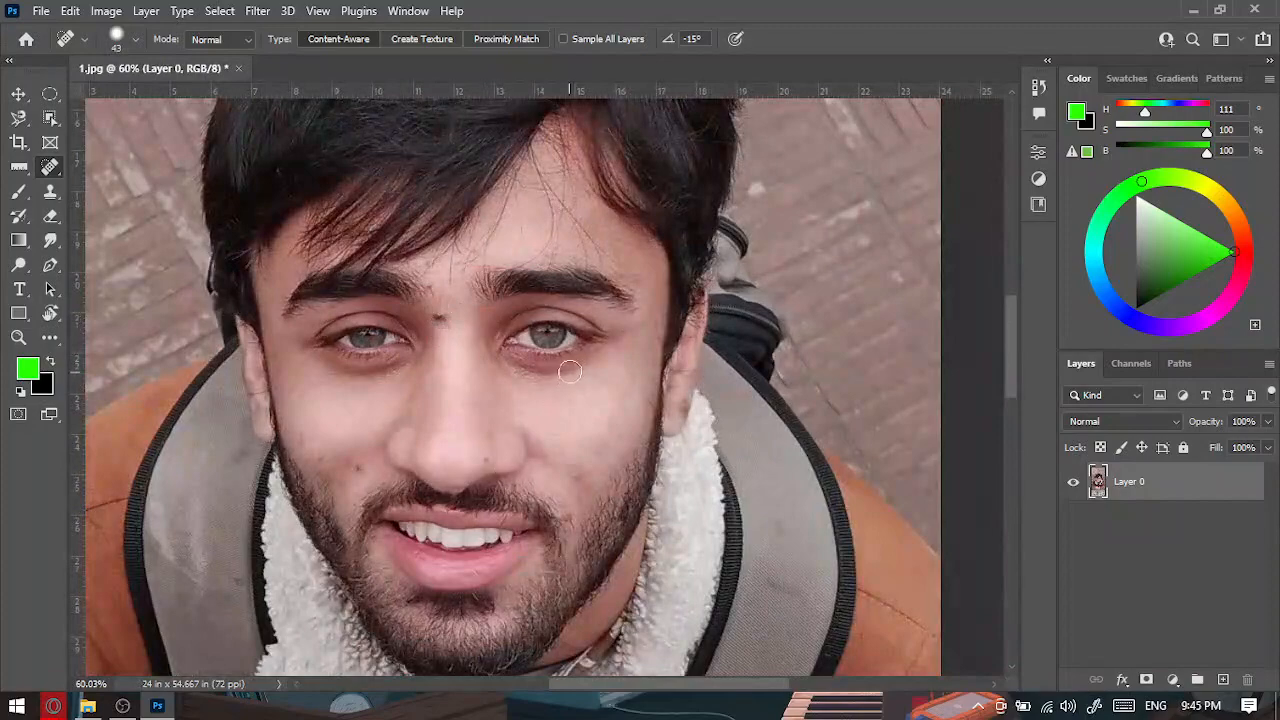
scroll(357, 350, "up", 3)
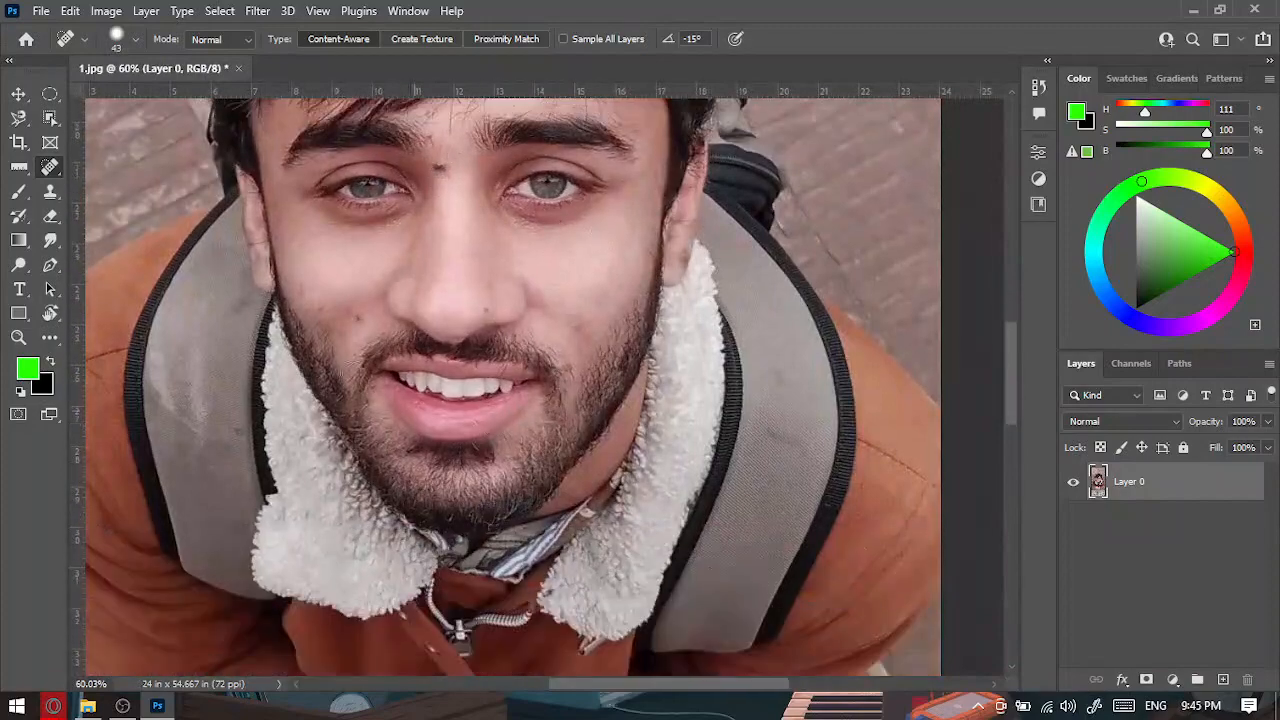
Reduce the Spot Healing Brush to 15 px and remove the dark mole and small spot on the man's cheeks.
scroll(354, 342, "up", 1)
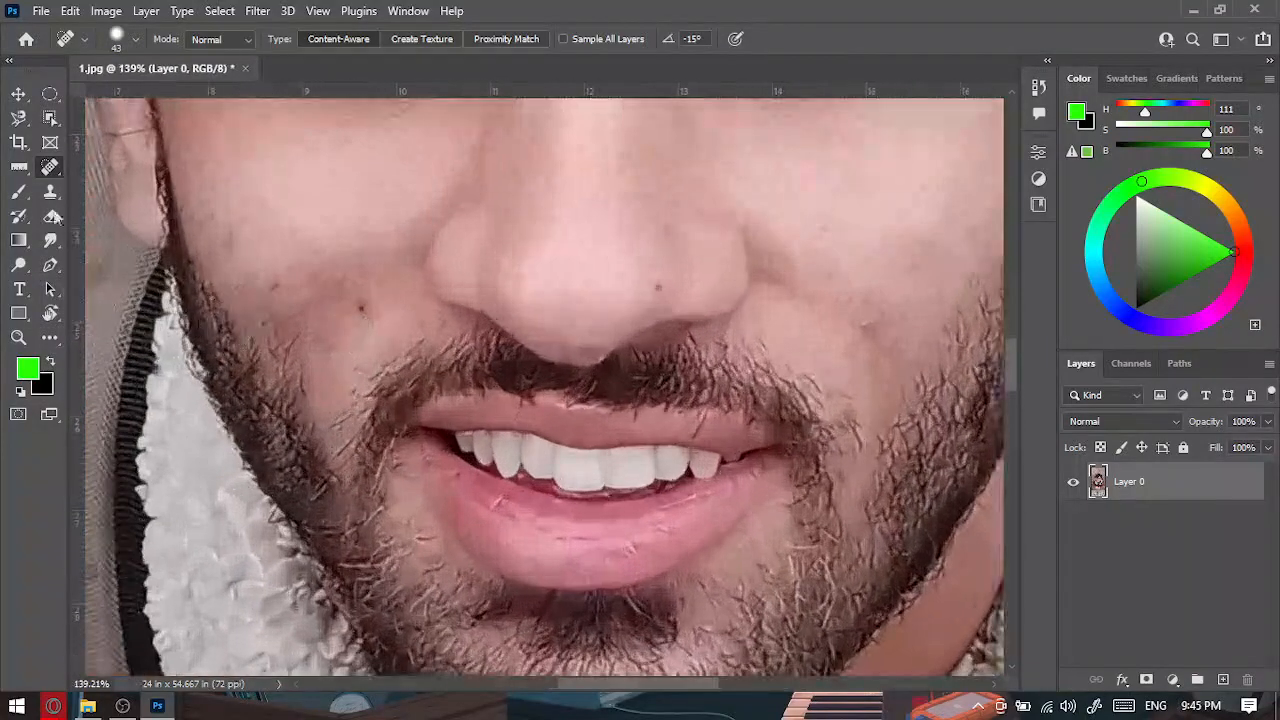
left_click_drag(376, 308, 364, 311)
scroll(422, 398, "down", 4)
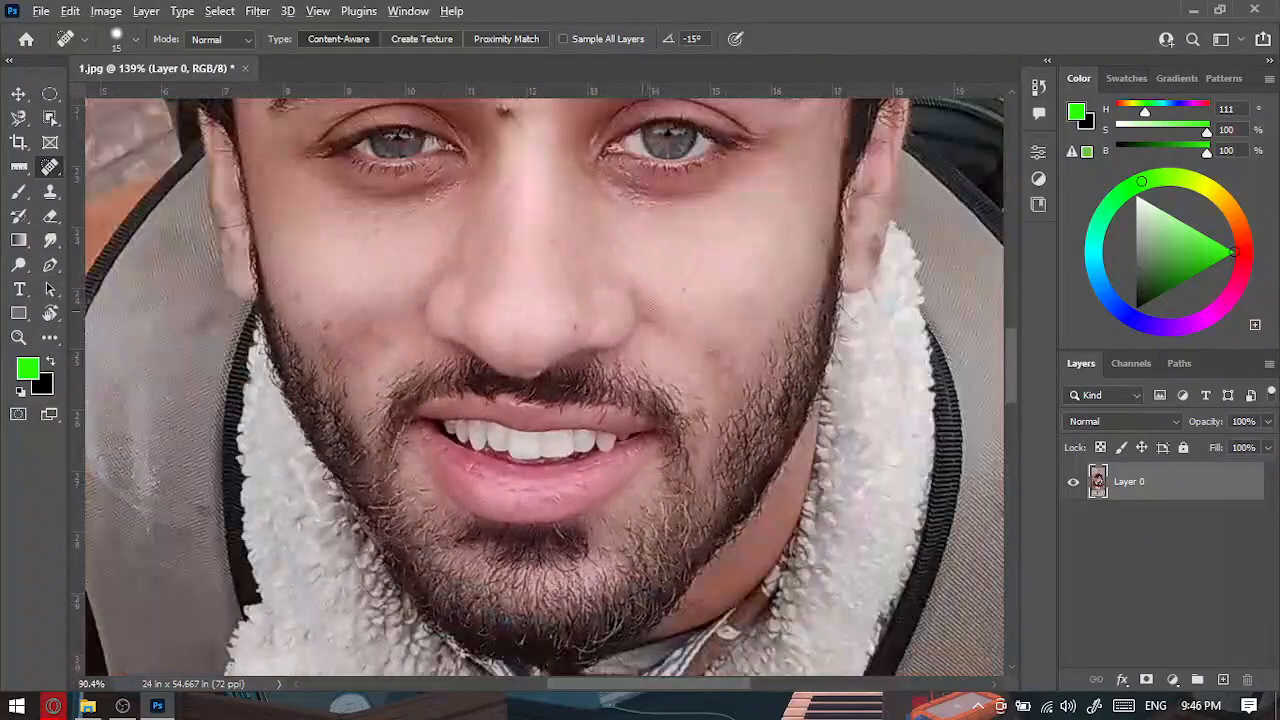
scroll(680, 268, "up", 6)
left_click(680, 268)
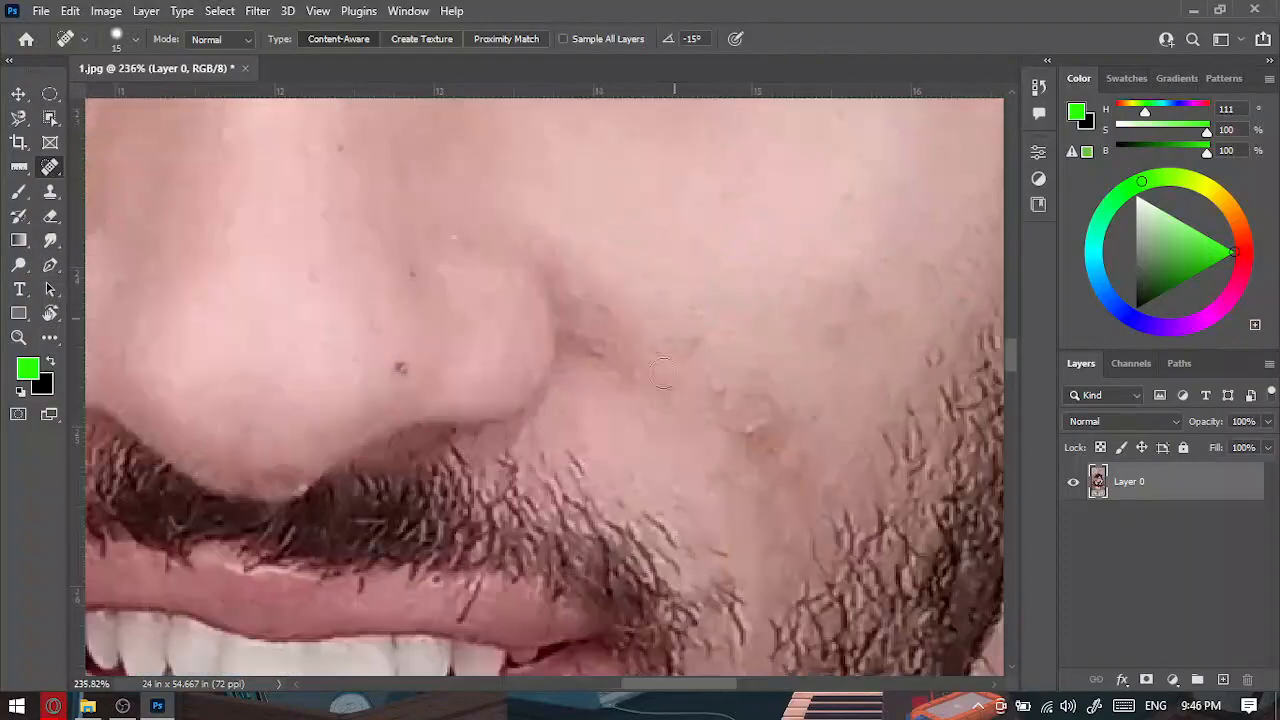
scroll(444, 327, "down", 2)
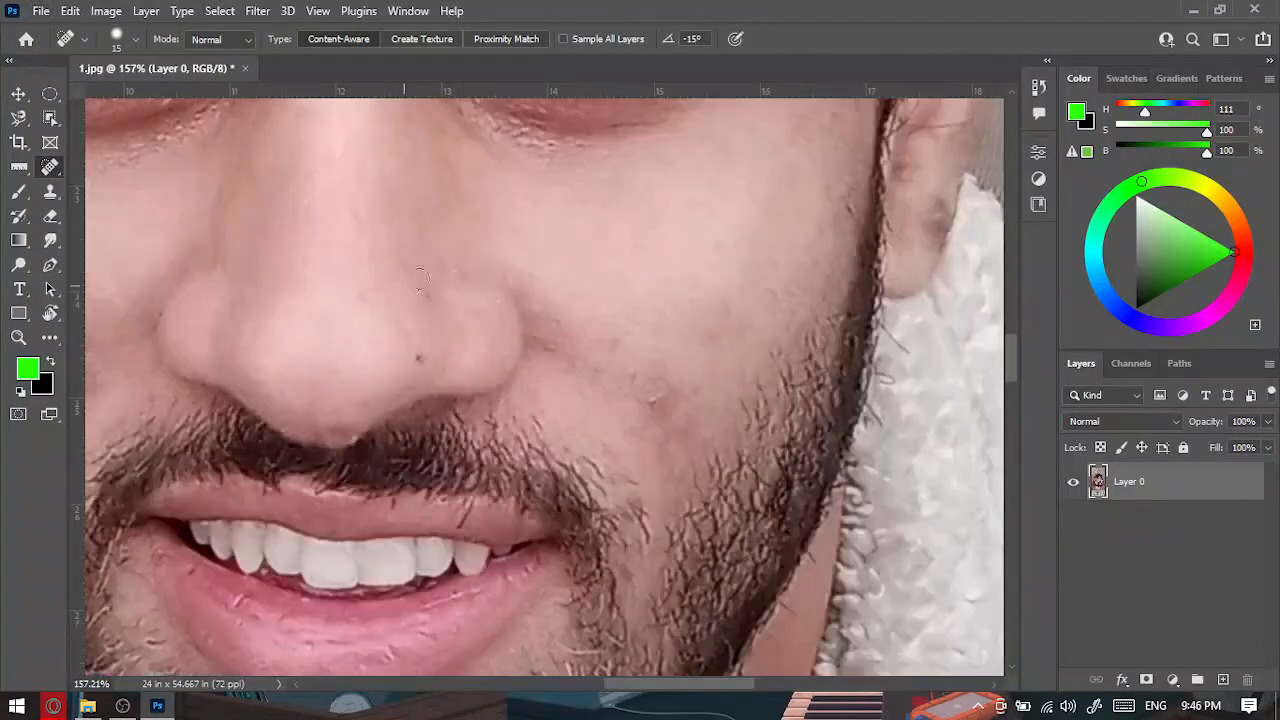
Try to smooth the fine creases beneath one eye with the Spot Healing Brush at 35 px.
scroll(470, 320, "up", 3)
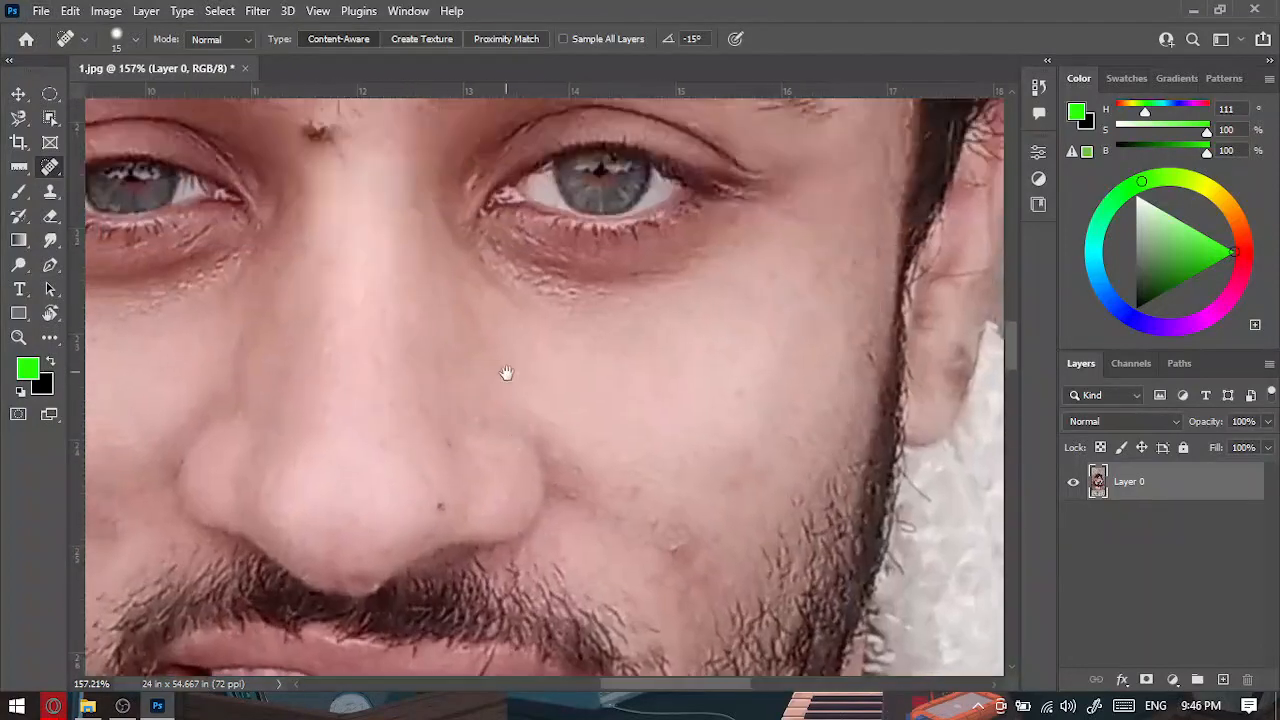
right_click(490, 258, "alt")
left_click_drag(490, 258, 584, 298)
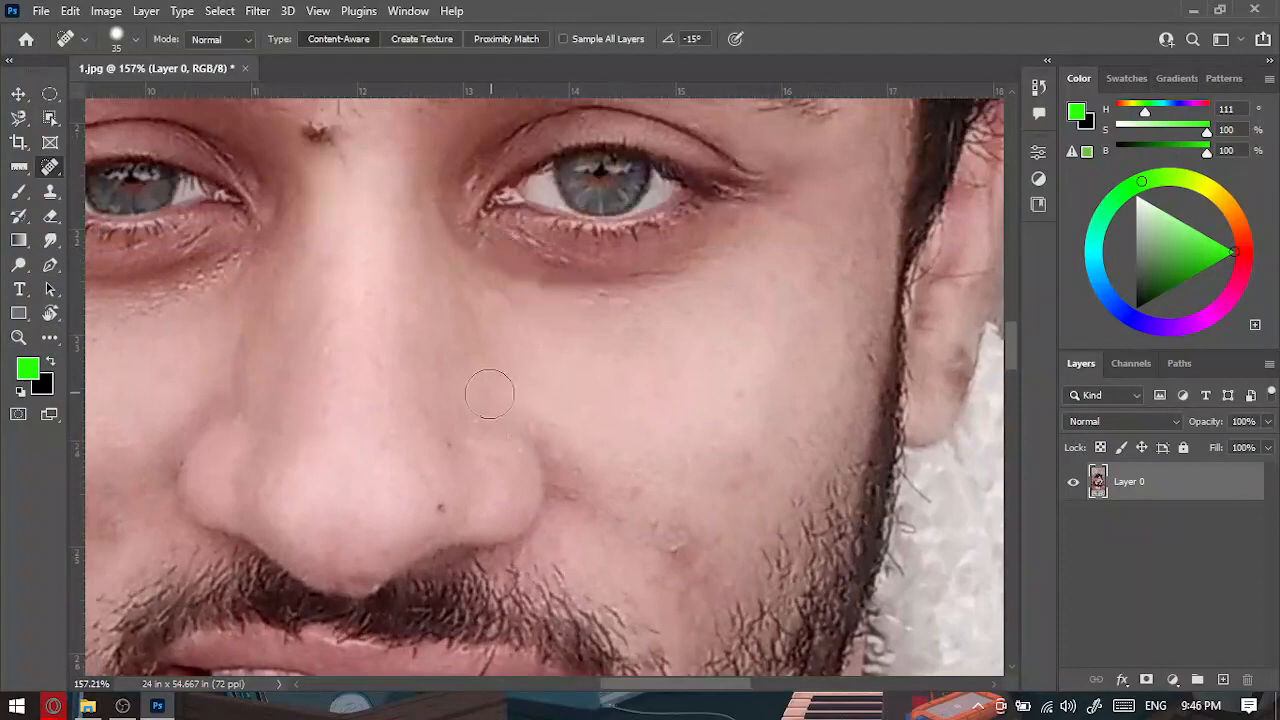
Heal the mole between the eyebrows with a 40 px brush and clean up the leftover dark marks at 21 px.
right_click(560, 300, "alt")
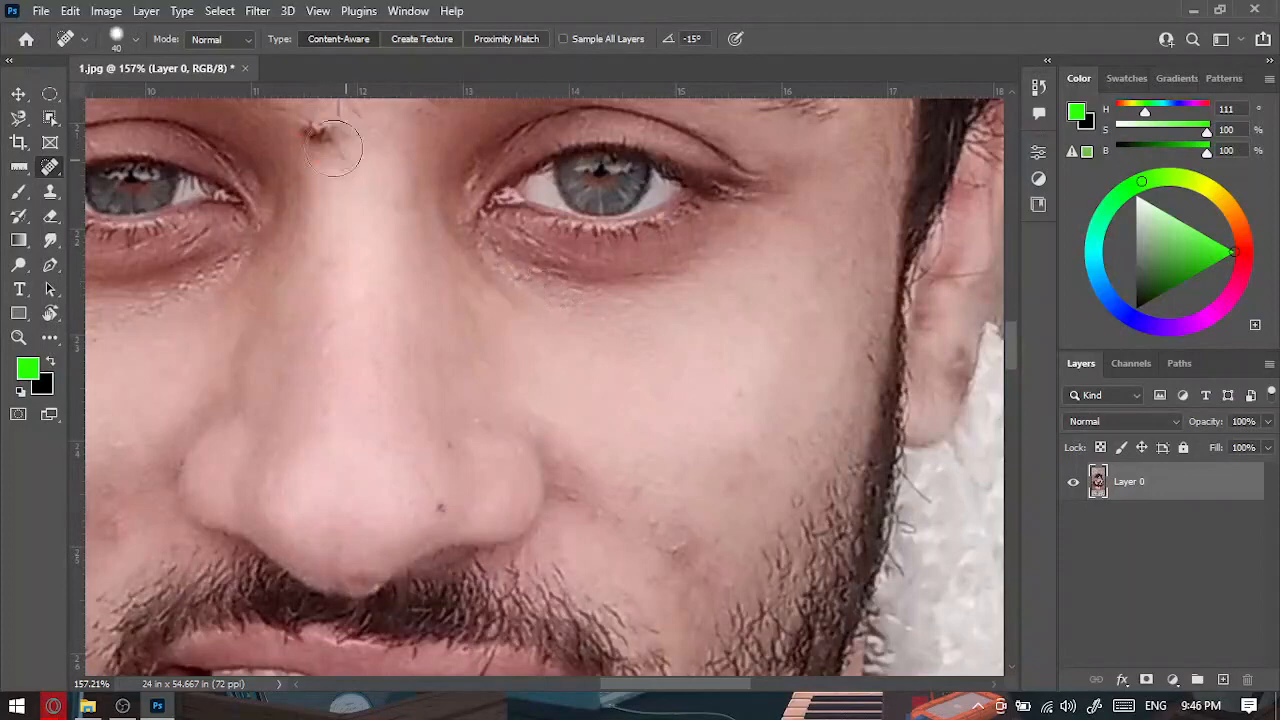
left_click_drag(316, 128, 309, 126)
right_click(394, 225, "alt")
left_click_drag(392, 225, 435, 340)
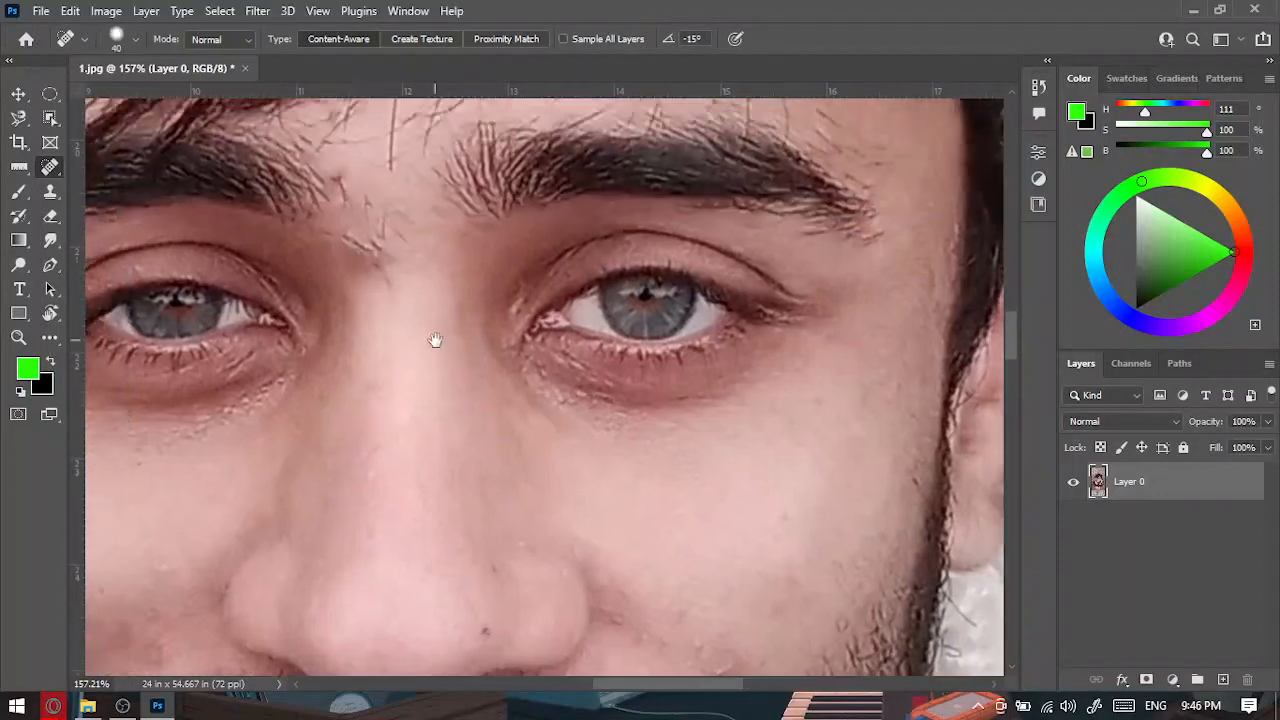
right_click(368, 253, "alt")
left_click_drag(342, 236, 368, 250)
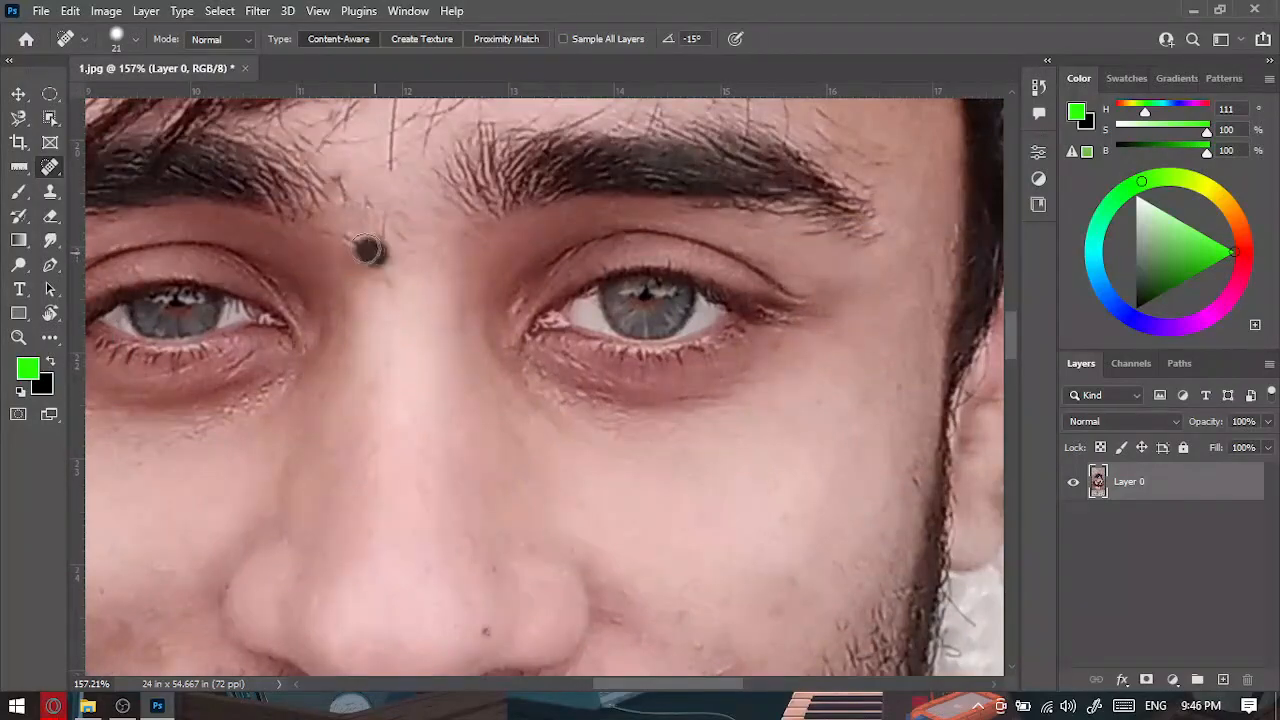
left_click(356, 243)
scroll(446, 326, "down", 8)
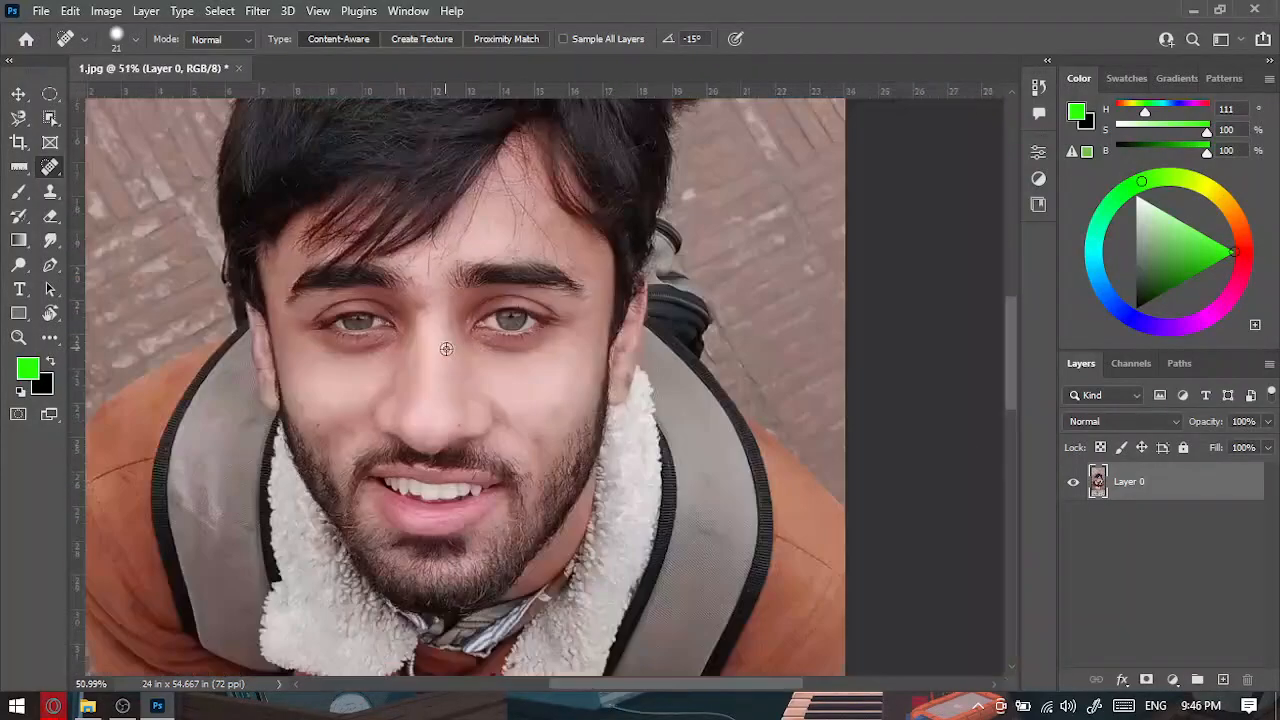
scroll(482, 383, "down", 3)
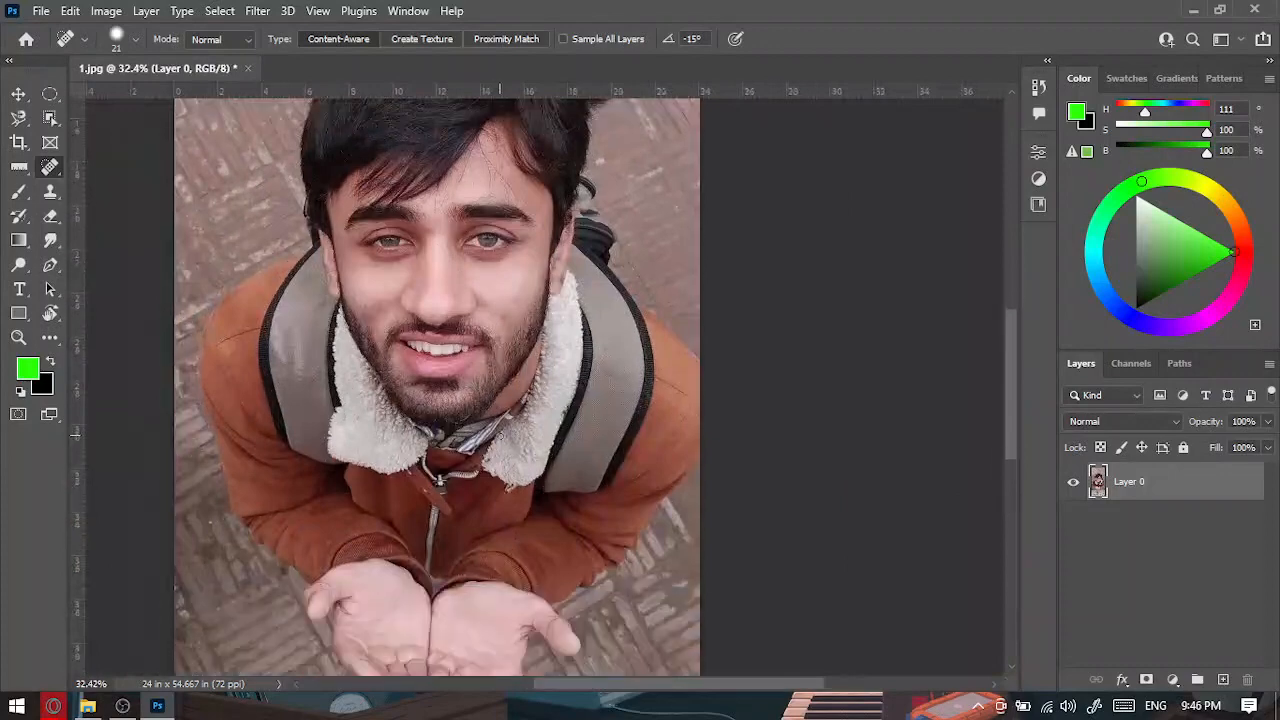
scroll(482, 383, "up", 2)
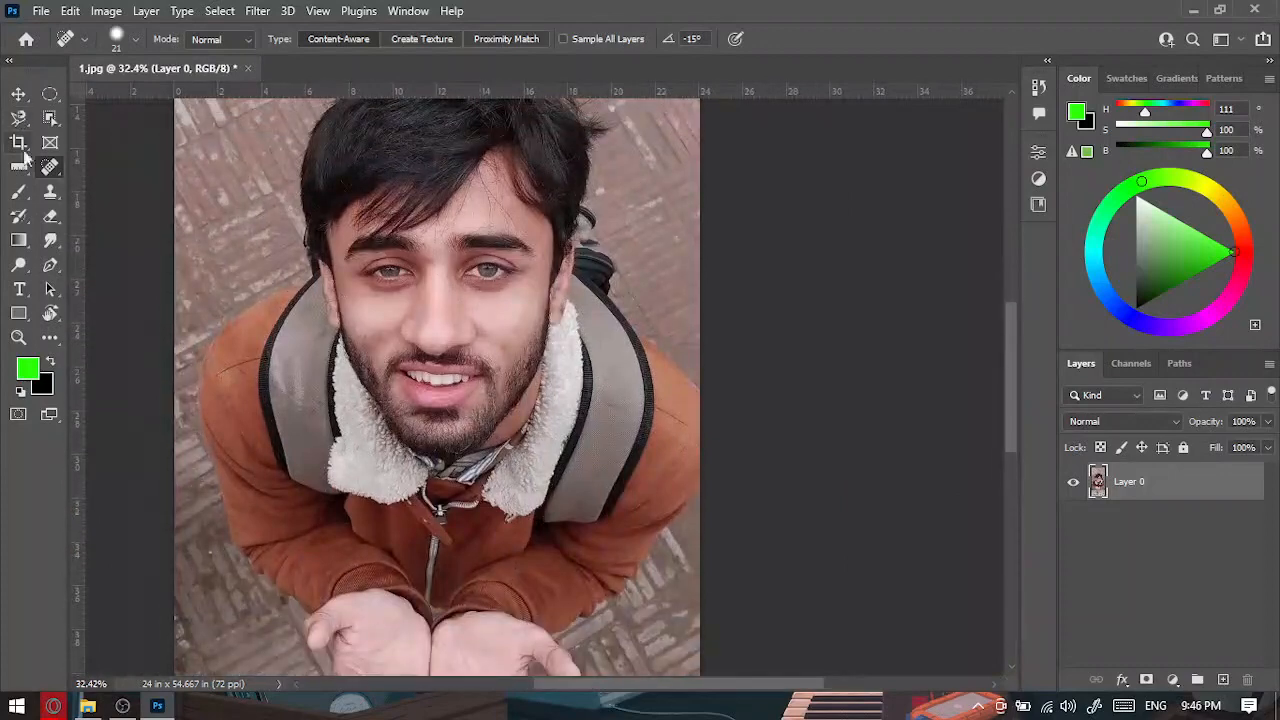
Switch to the Healing Brush Tool, reduce it to 57 px and sample the iris of the eye nearest the grey strap.
right_click(50, 168)
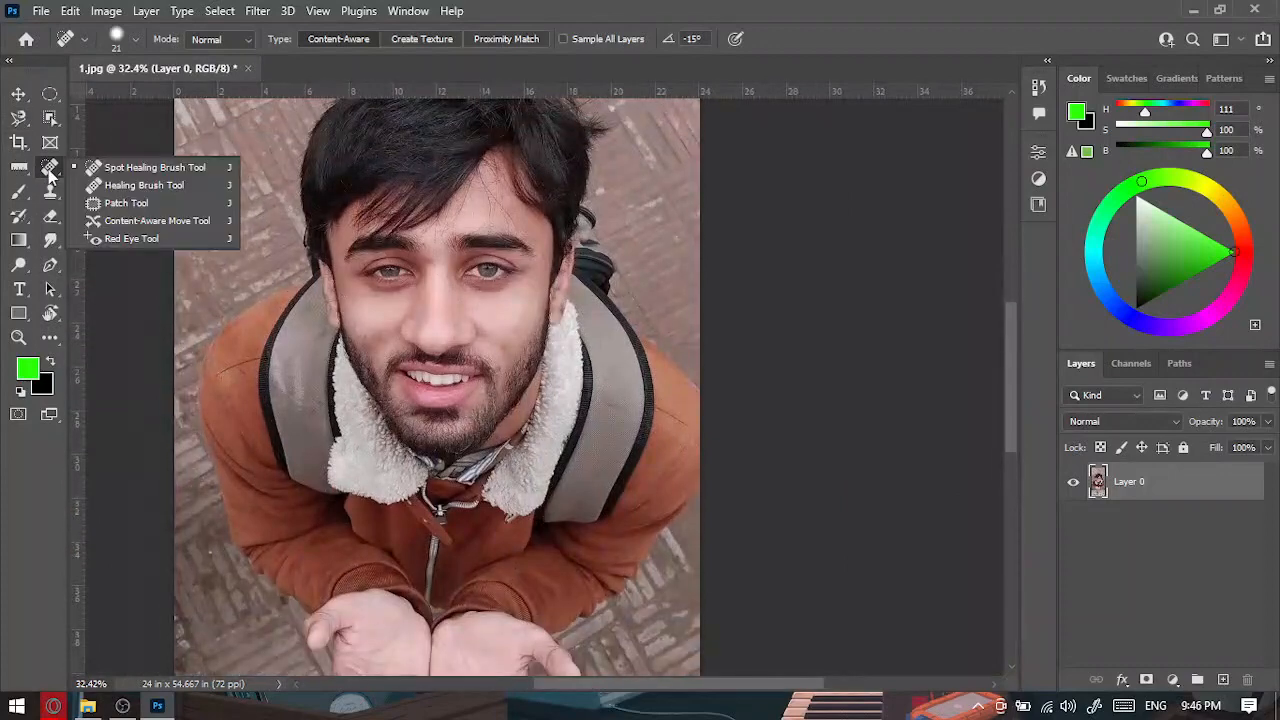
left_click(170, 186)
scroll(360, 290, "up", 2)
mouse_move(360, 290)
left_mouse_down()
mouse_move(429, 312)
mouse_move(355, 297)
left_mouse_up()
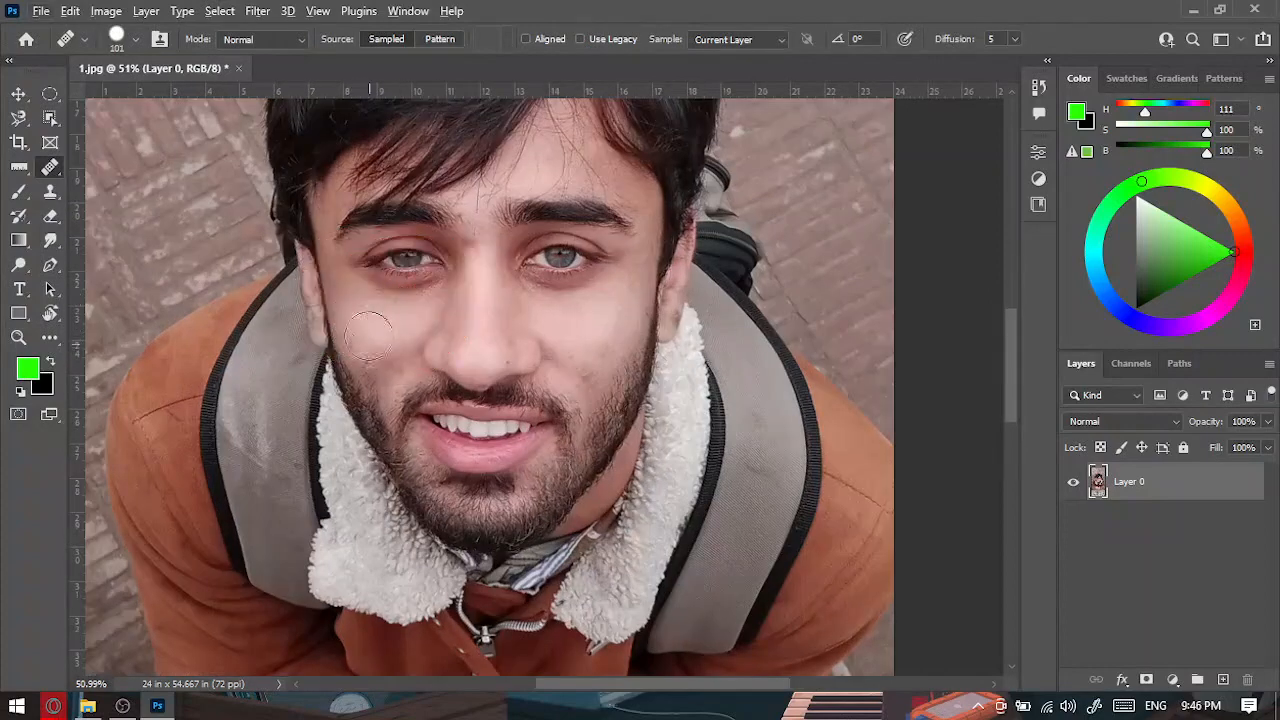
scroll(404, 266, "up", 4)
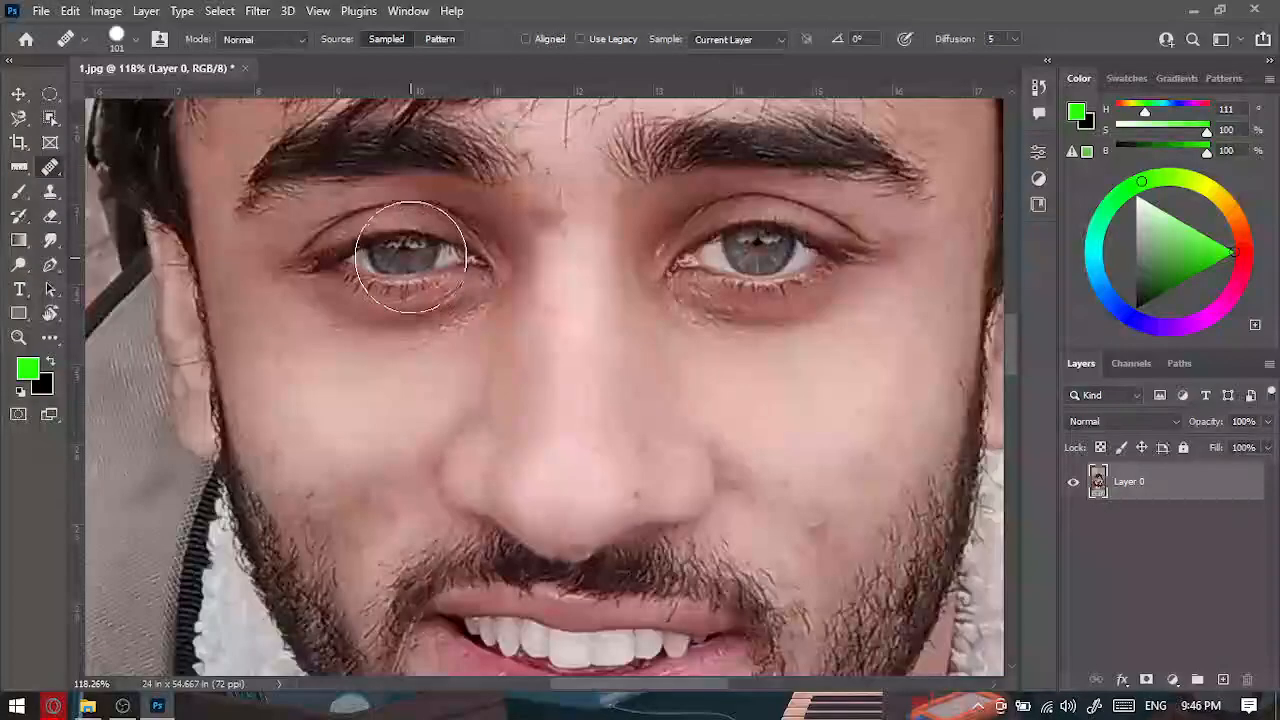
mouse_move(405, 258)
left_mouse_down()
mouse_move(380, 262)
mouse_move(402, 252)
left_mouse_up()
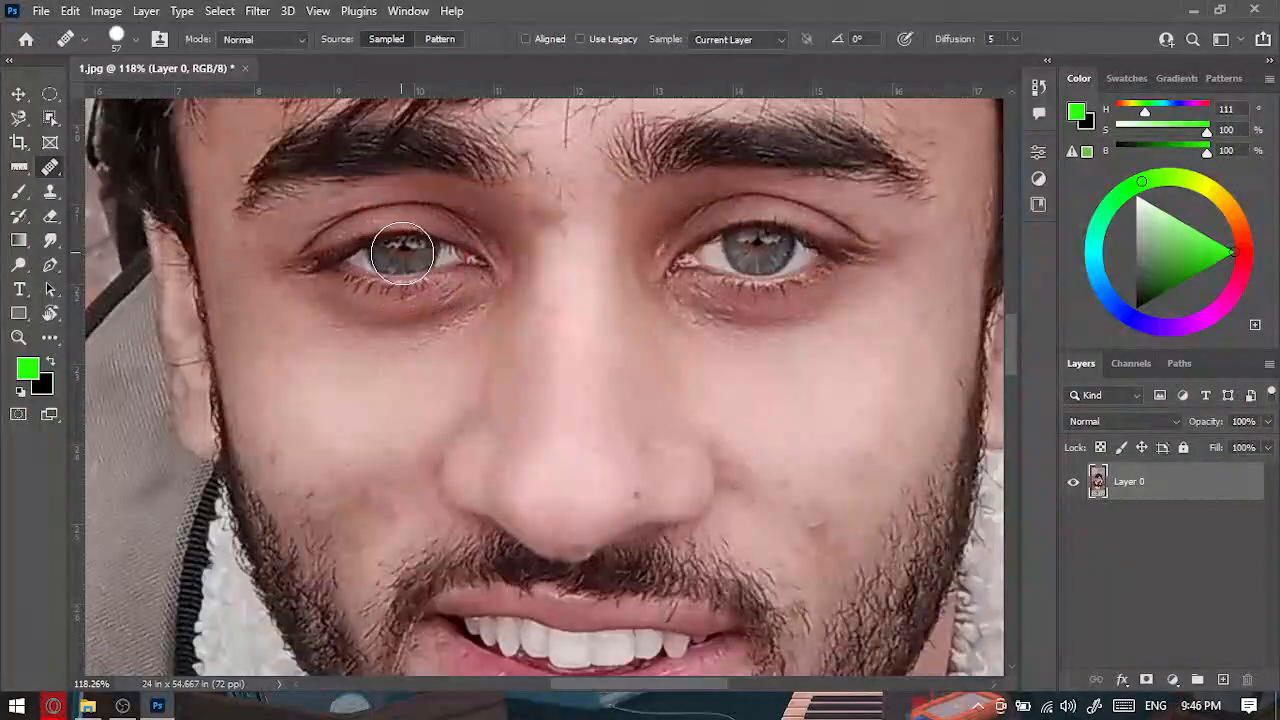
key("alt")
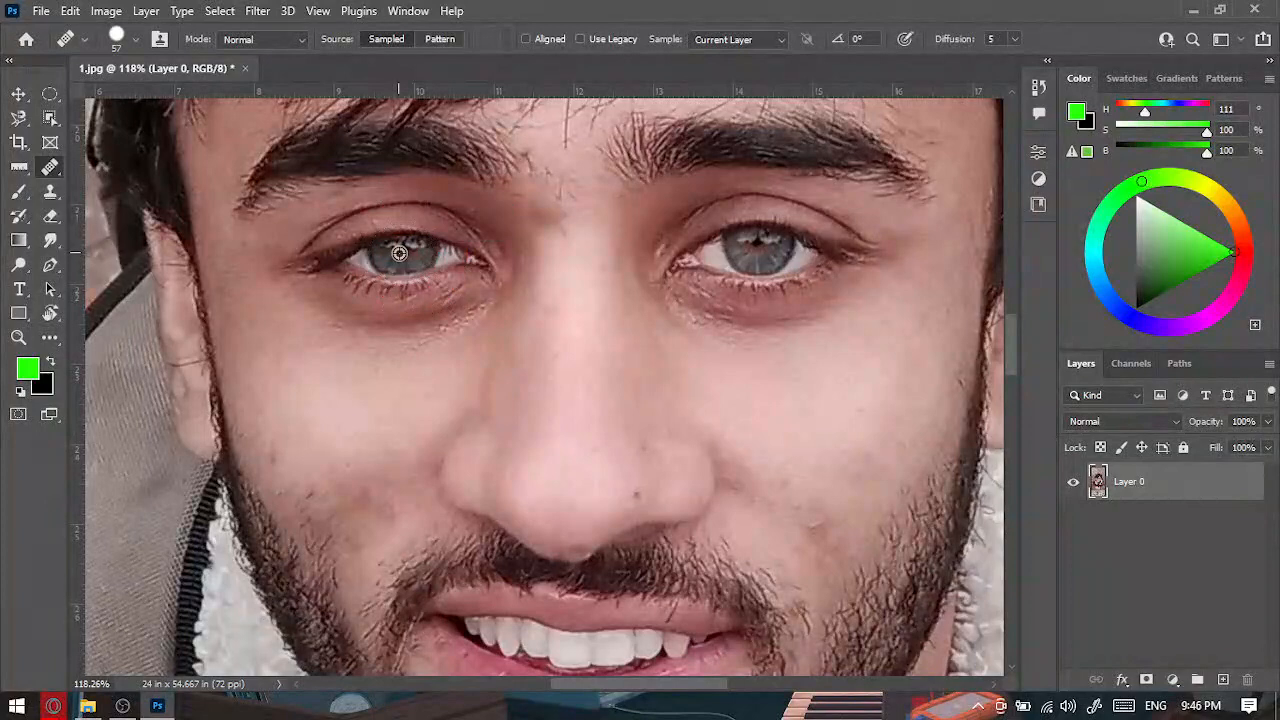
left_click(399, 253, "alt")
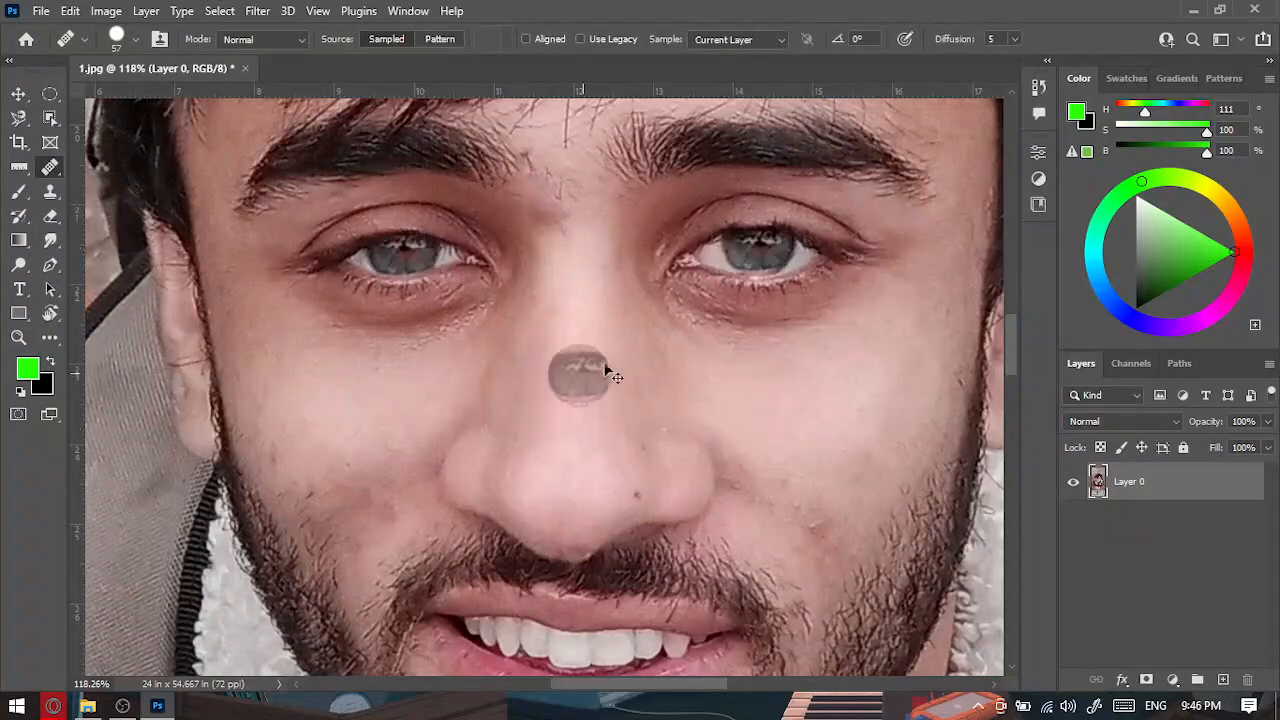
Enlarge the Healing Brush to 252 px, resample the eye, stamp it onto the opposite cheek and undo the stamp.
left_click_drag(407, 335, 514, 366)
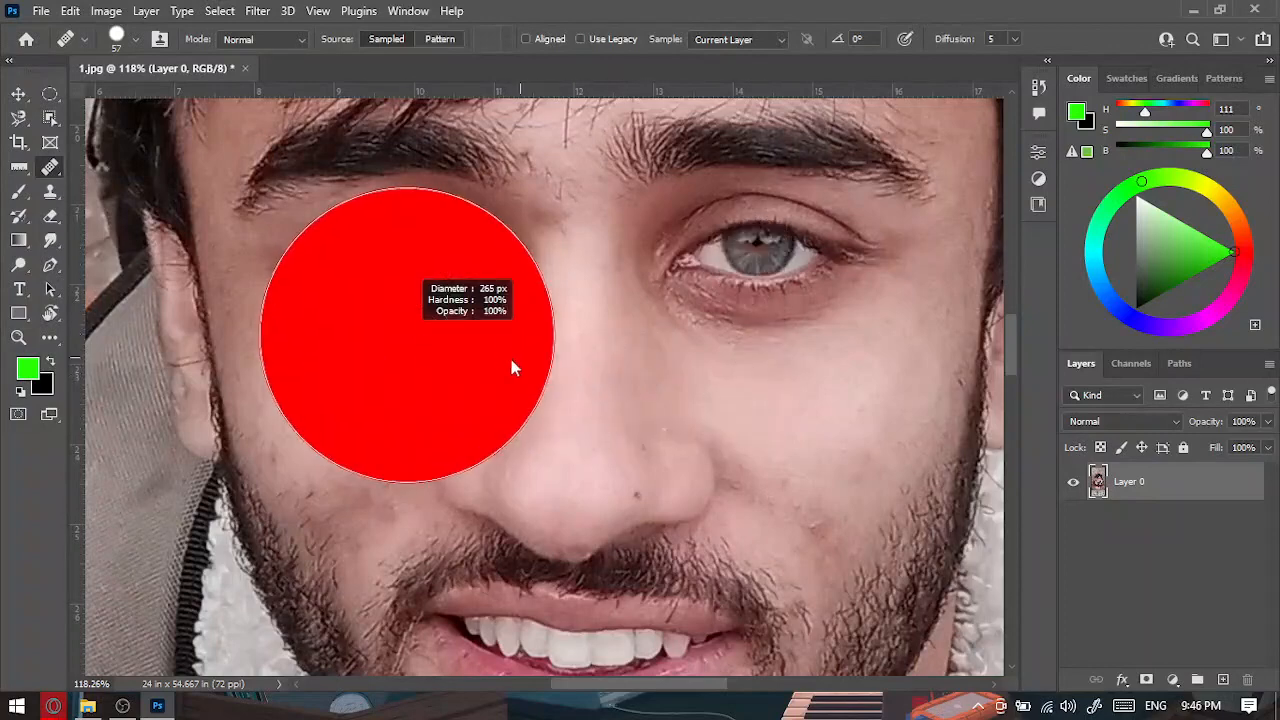
left_click(408, 257, "alt")
left_click_drag(843, 400, 829, 414)
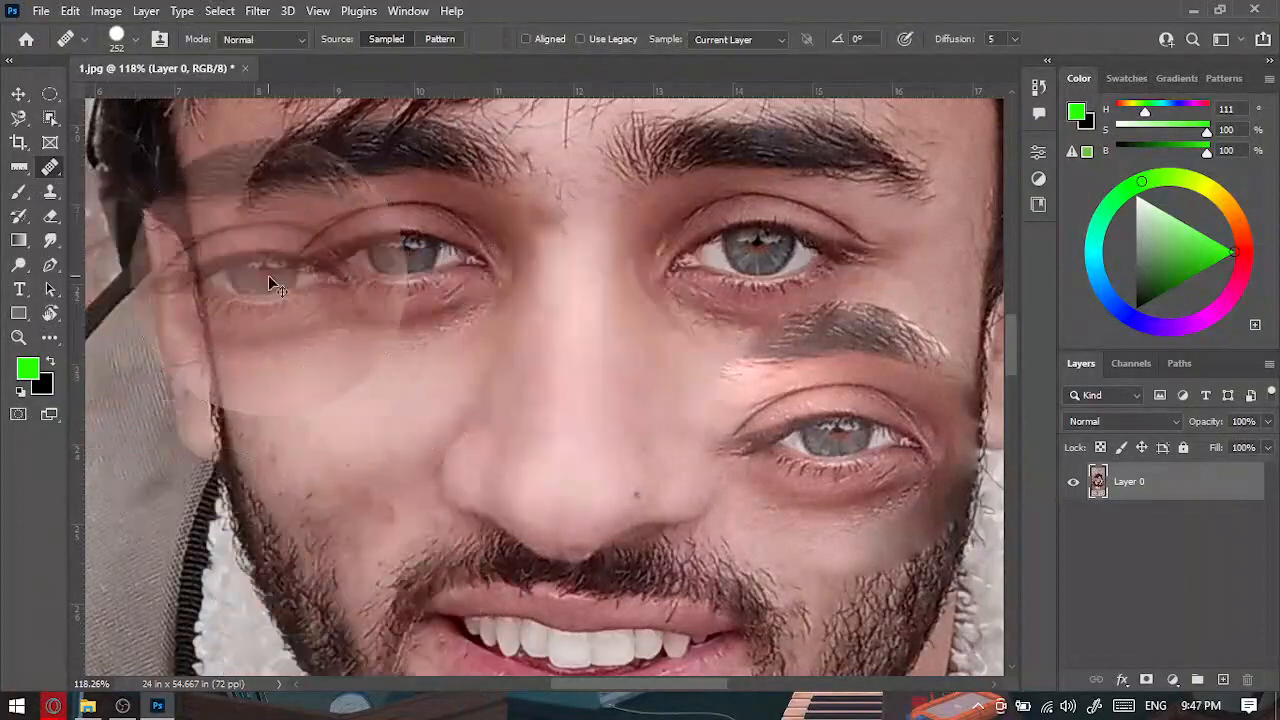
key("ctrl+z")
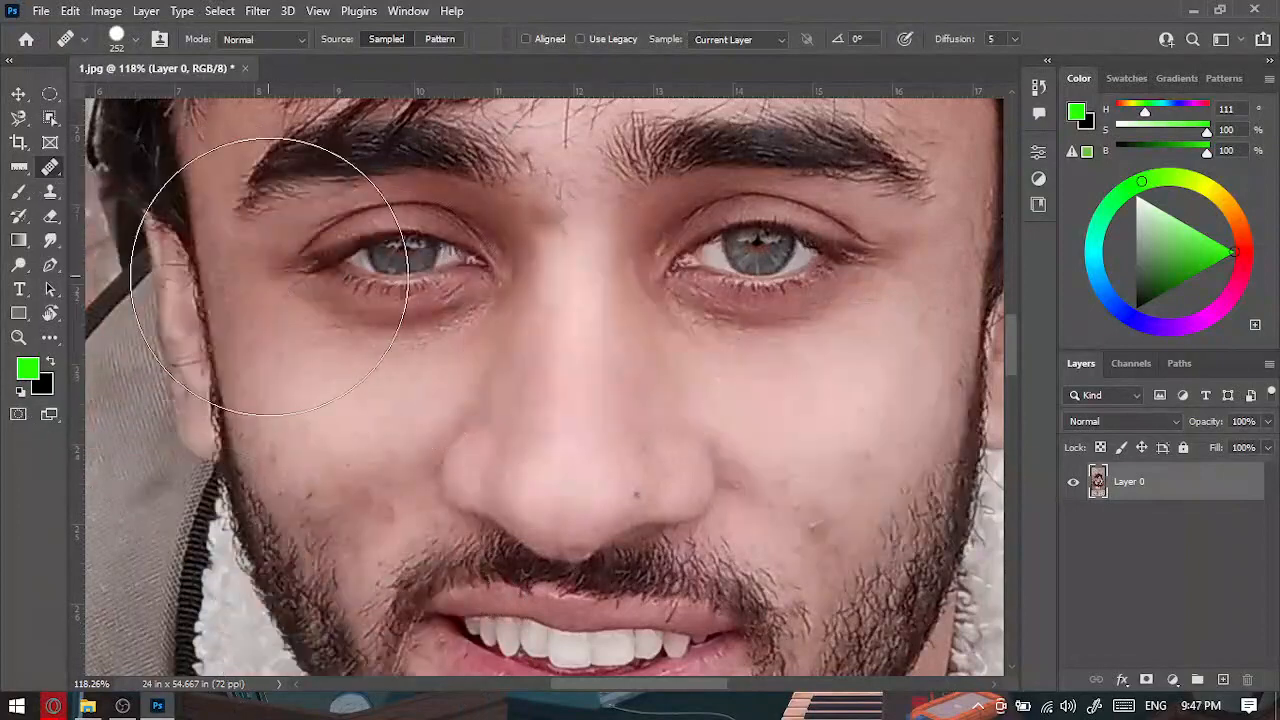
Review the other healing tools, including the Red Eye Tool, and switch to the Brush Tool.
right_click(51, 169)
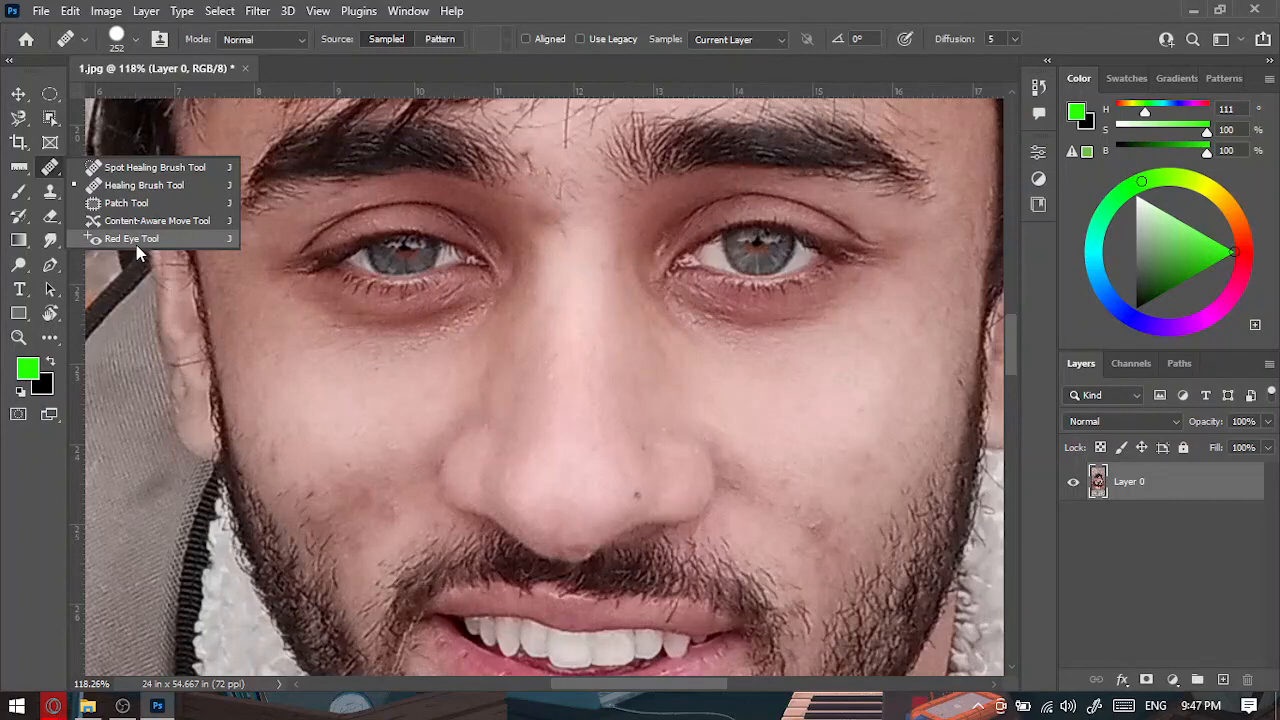
left_click(18, 196)
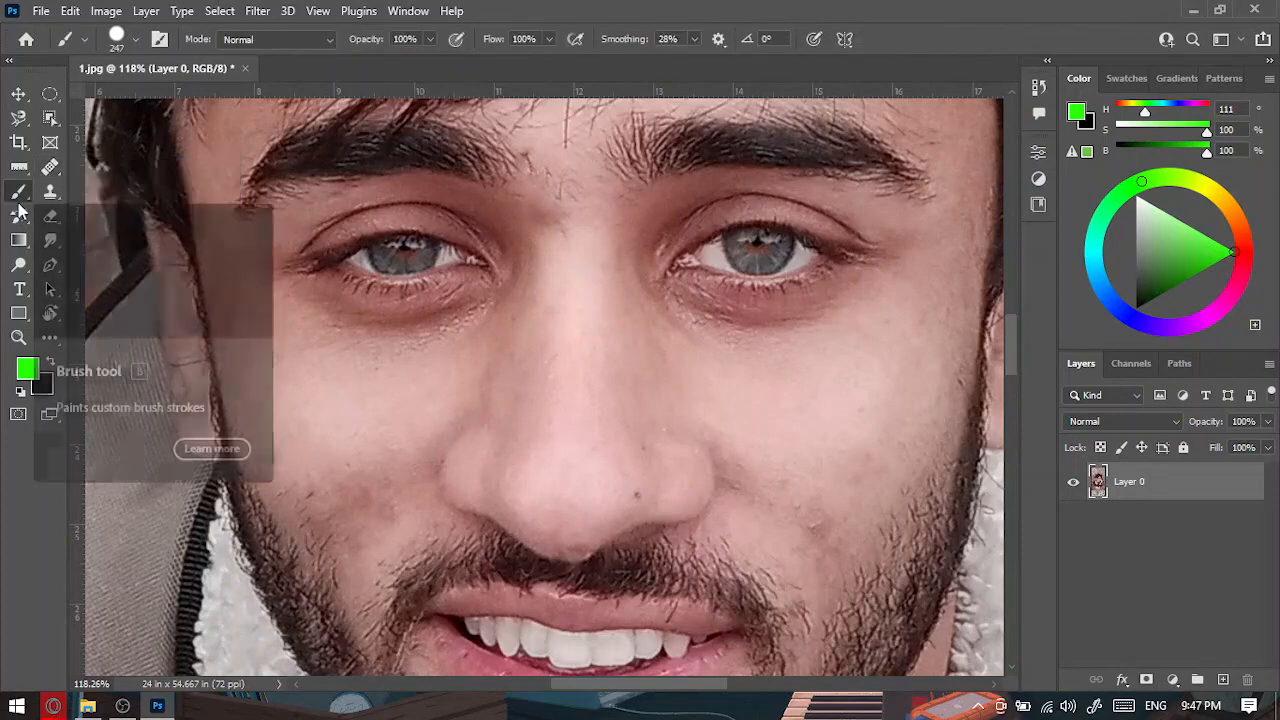
right_click(18, 192)
left_click(90, 190)
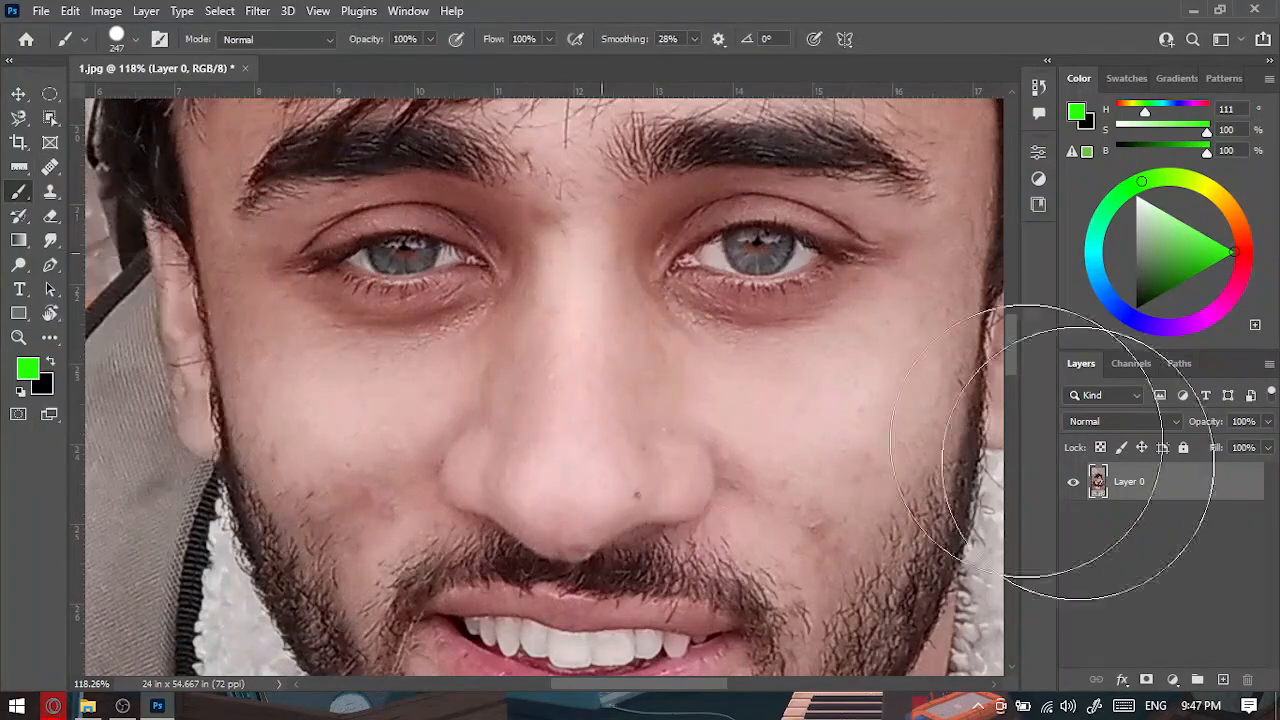
Fill Layer 0 with the green foreground color.
scroll(820, 476, "down", 5)
key("alt+BackSpace")
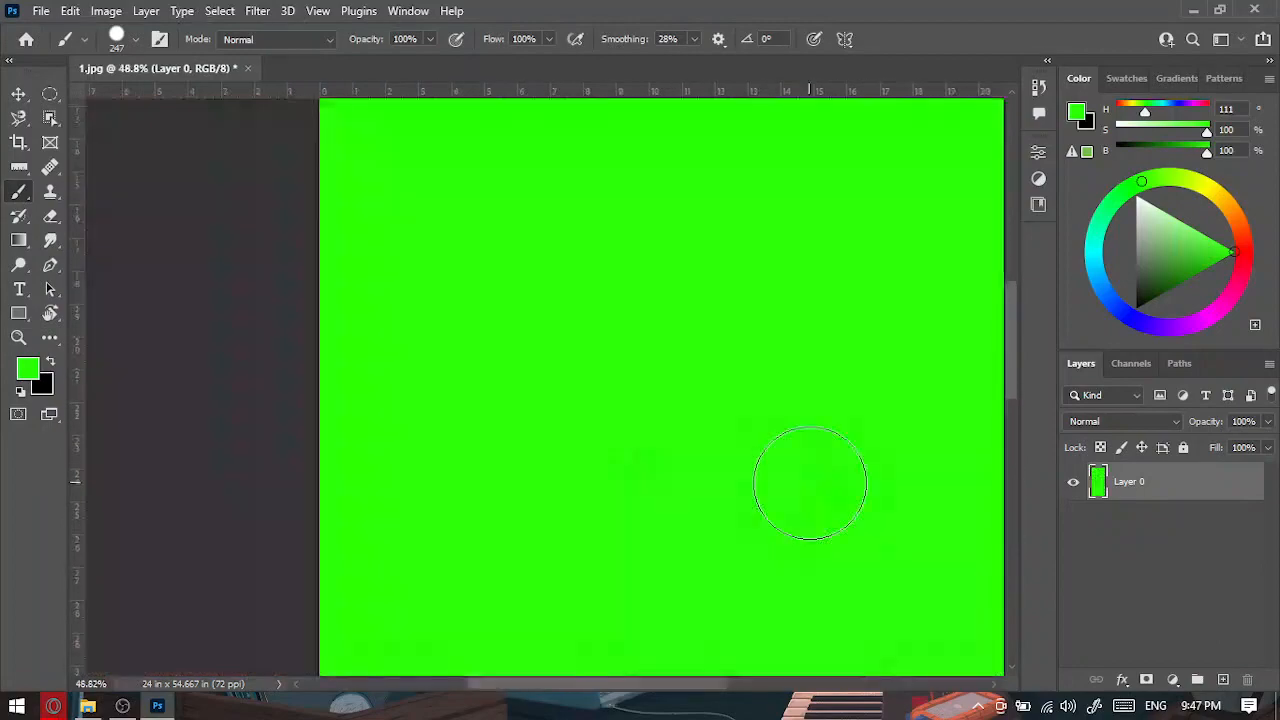
scroll(810, 483, "down", 5)
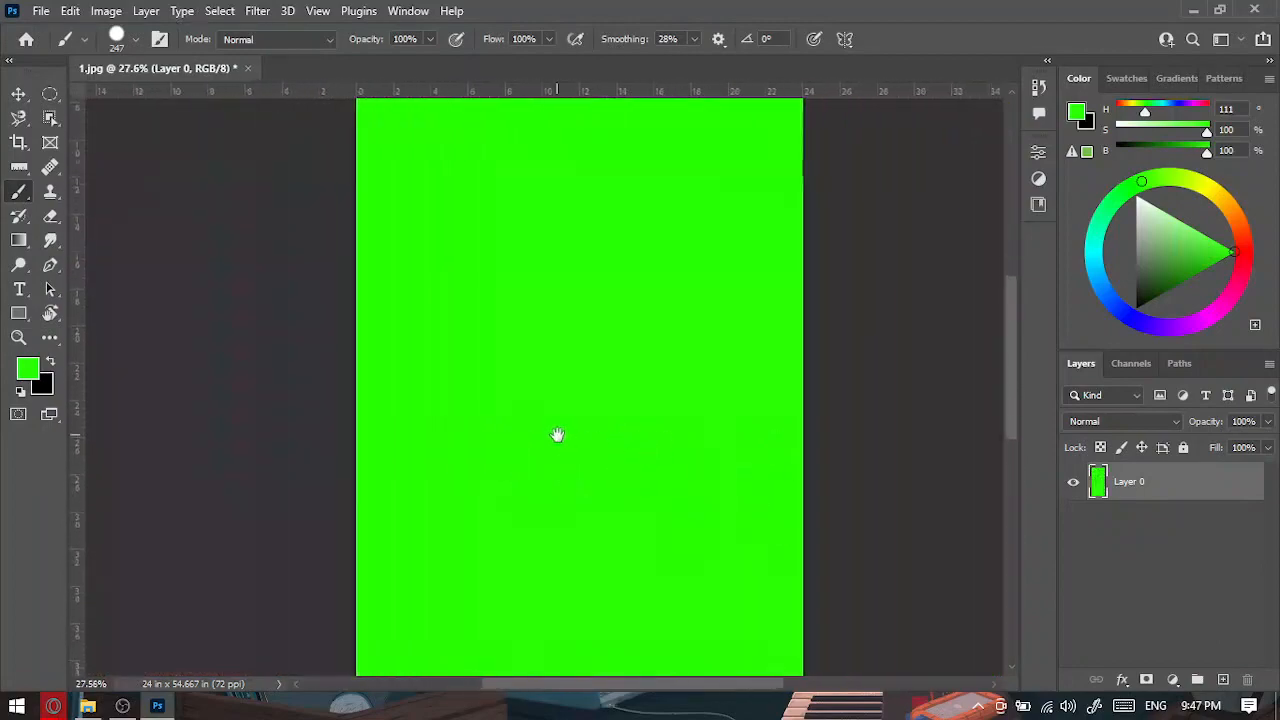
Reset the colors to default black and white and fill Layer 0 with the white background color.
key("d")
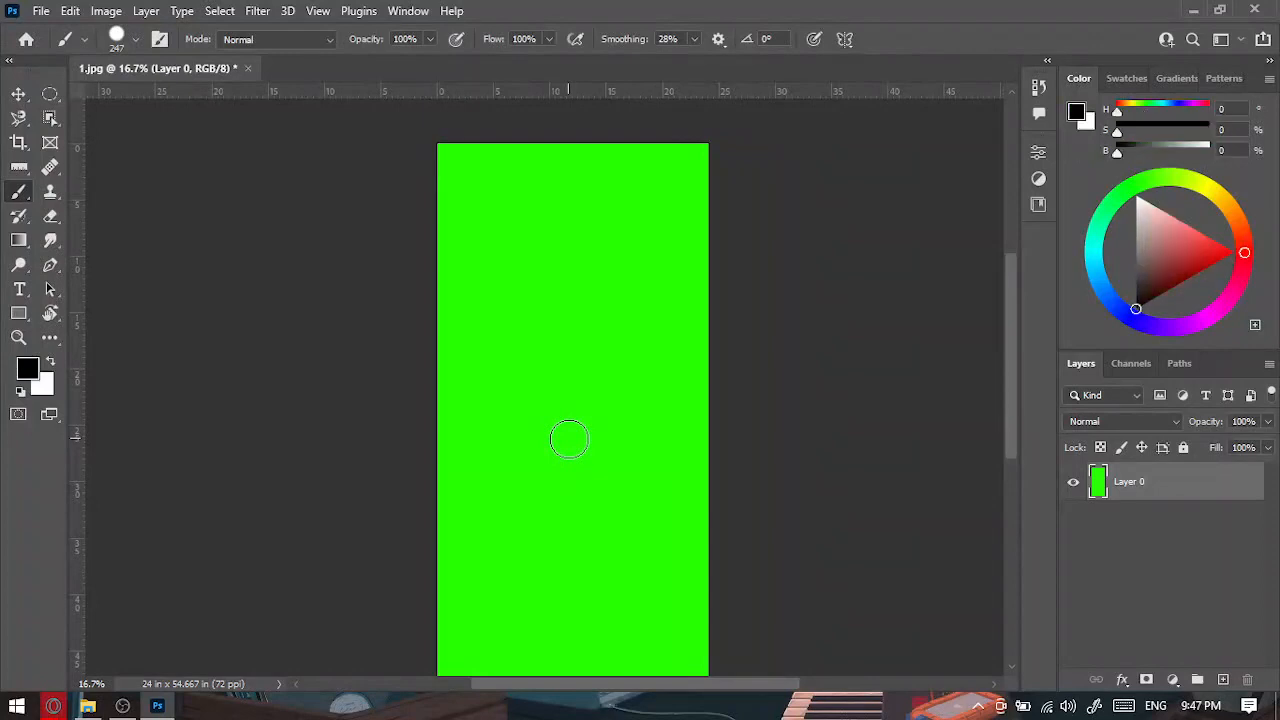
key("ctrl+BackSpace")
scroll(547, 385, "down", 2)
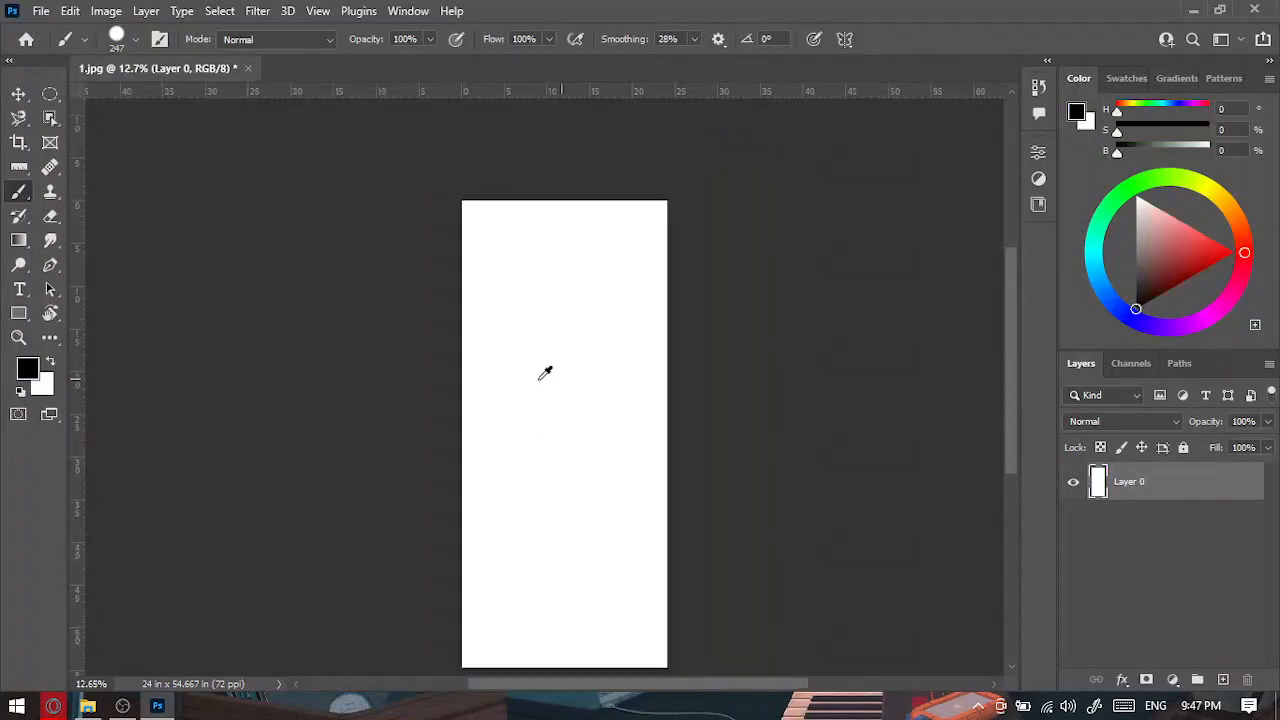
Paint black freehand test strokes down the white canvas with the 247 px brush and undo them.
left_click_drag(511, 252, 516, 390)
left_click_drag(556, 471, 553, 485)
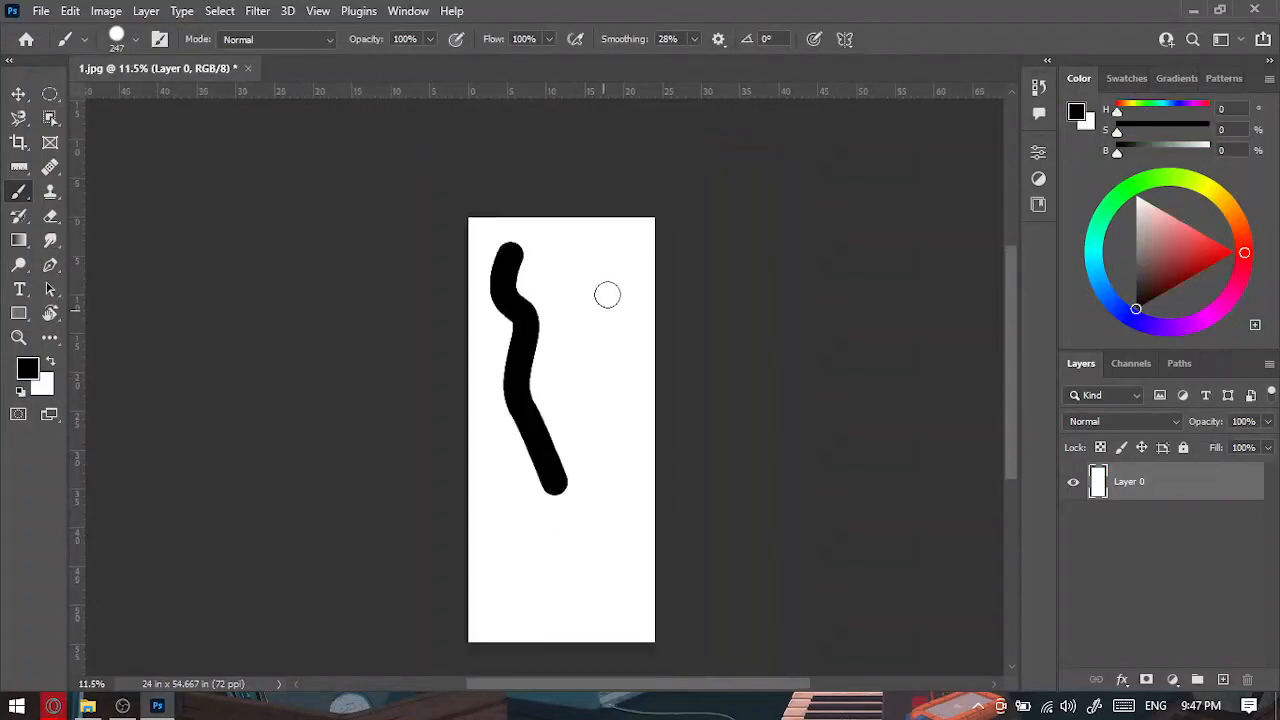
left_click_drag(597, 293, 567, 488)
key("ctrl+z")
key("ctrl+z")
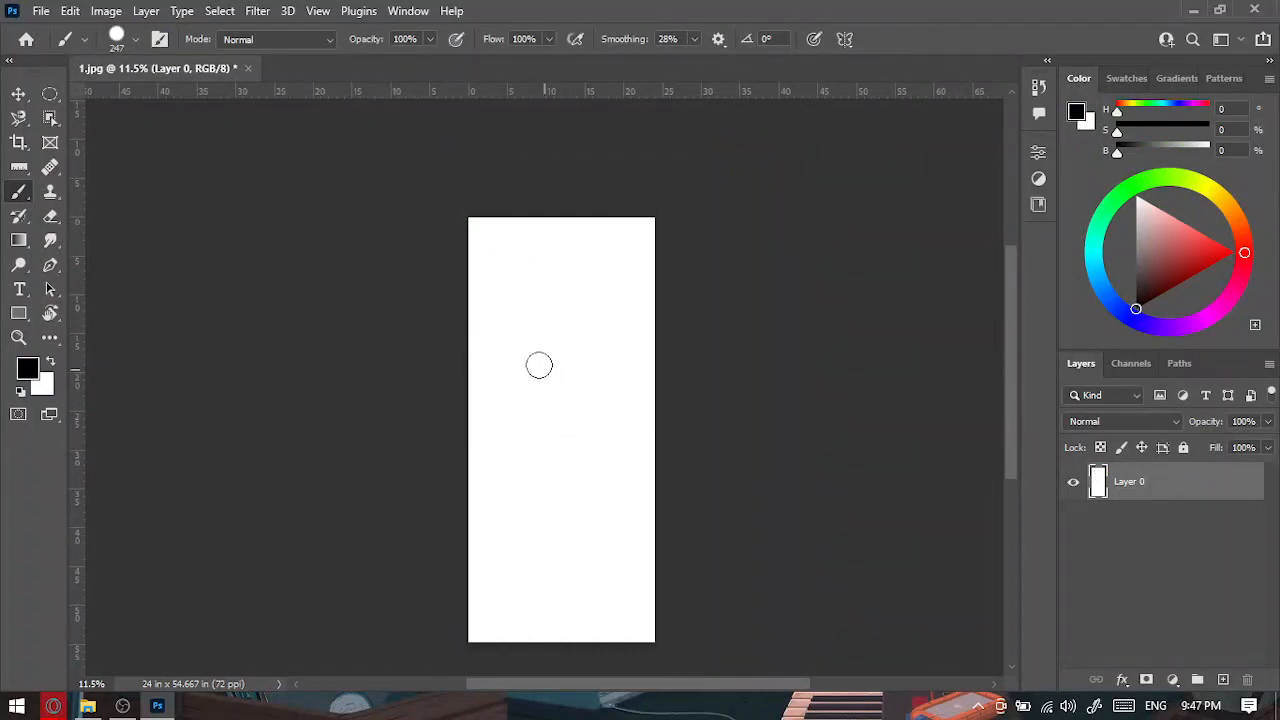
left_click(543, 282)
mouse_move(563, 413)
left_mouse_down()
mouse_move(586, 509)
mouse_move(620, 525)
left_mouse_up()
key("ctrl+z")
key("ctrl+z")
Turn on pen pressure for brush size, test it with two wavy black strokes and undo them.
left_click(815, 38)
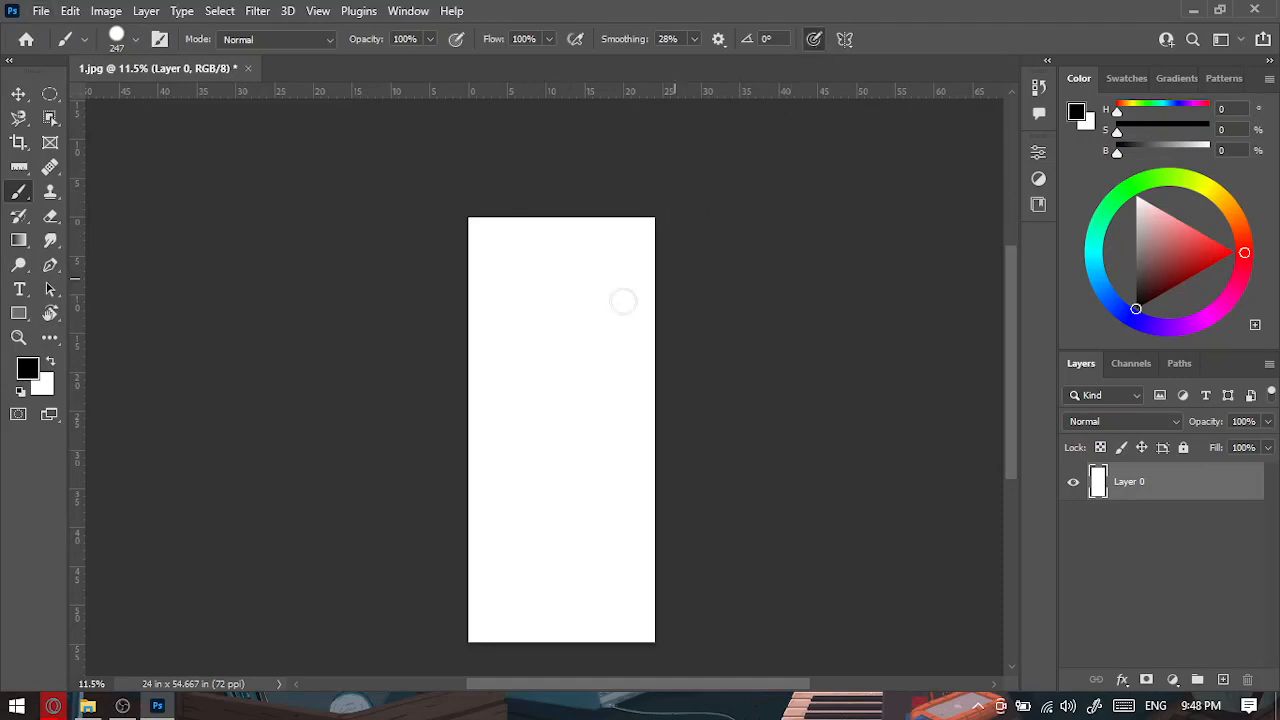
mouse_move(557, 252)
left_mouse_down()
mouse_move(551, 406)
mouse_move(597, 555)
left_mouse_up()
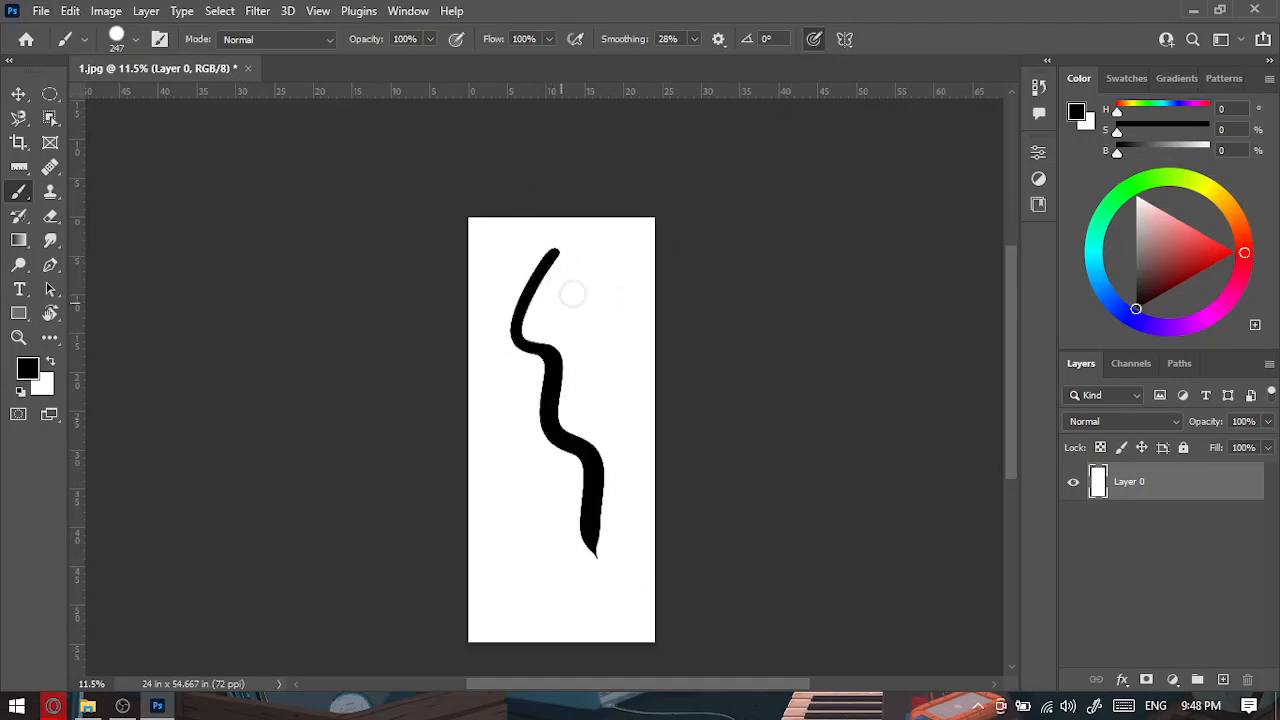
mouse_move(571, 291)
left_mouse_down()
mouse_move(578, 333)
mouse_move(641, 451)
left_mouse_up()
key("ctrl+z")
key("ctrl+z")
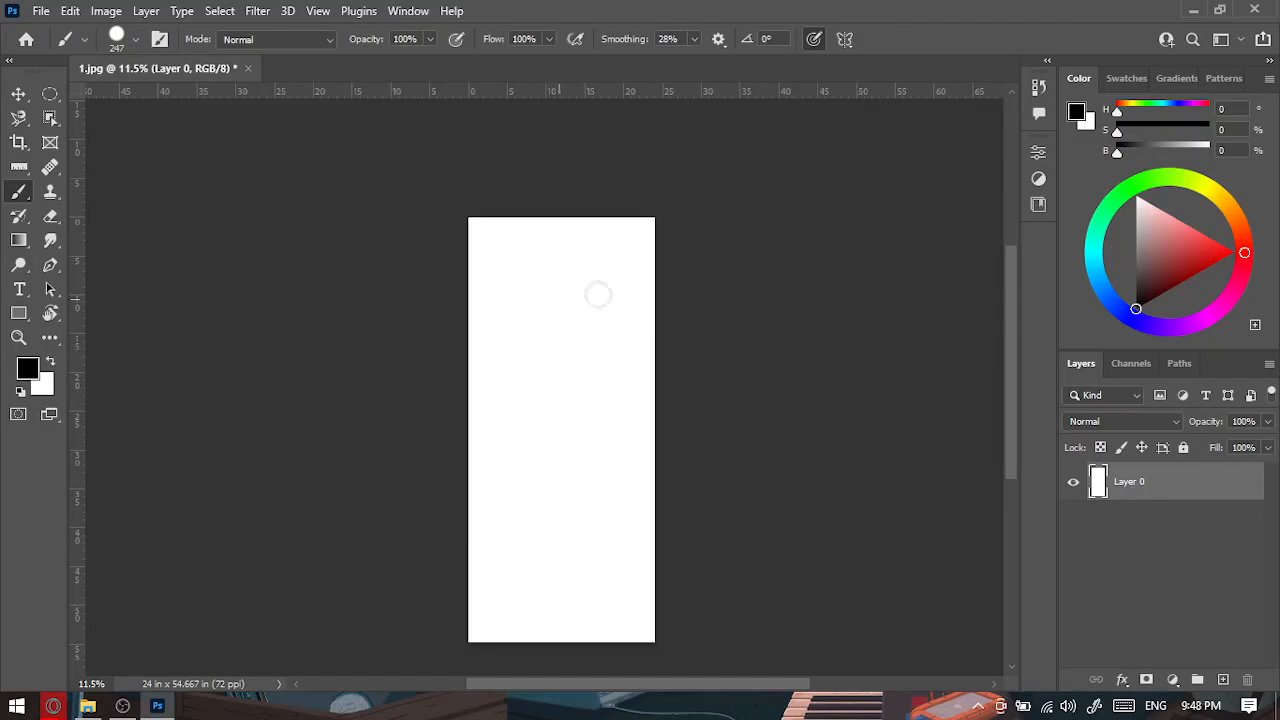
Paint short pressure-sensitive black strokes across the upper part of the canvas and undo all of them.
mouse_move(490, 277)
left_mouse_down()
mouse_move(513, 325)
mouse_move(529, 261)
mouse_move(550, 343)
left_mouse_up()
mouse_move(588, 255)
left_mouse_down()
mouse_move(611, 333)
mouse_move(605, 310)
left_mouse_up()
mouse_move(666, 224)
left_mouse_down()
mouse_move(598, 252)
mouse_move(632, 280)
left_mouse_up()
key("ctrl+z")
key("ctrl+z")
key("ctrl+z")
key("ctrl+z")
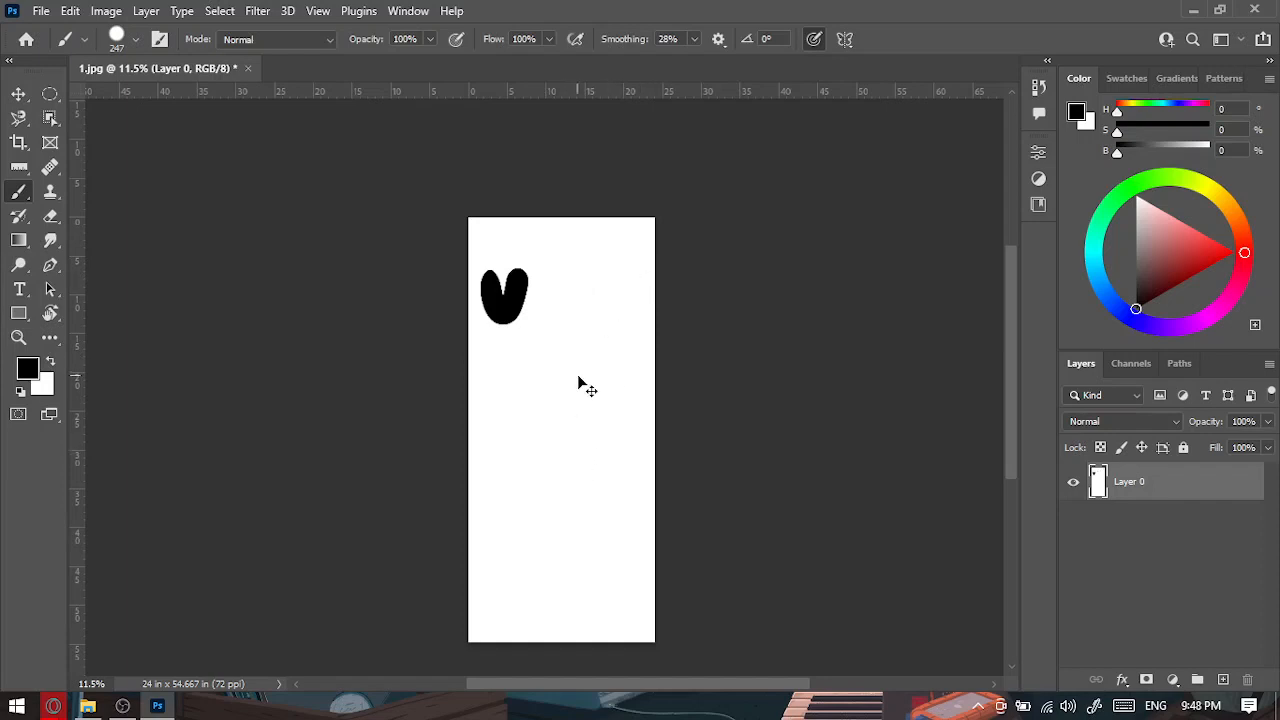
key("ctrl+z")
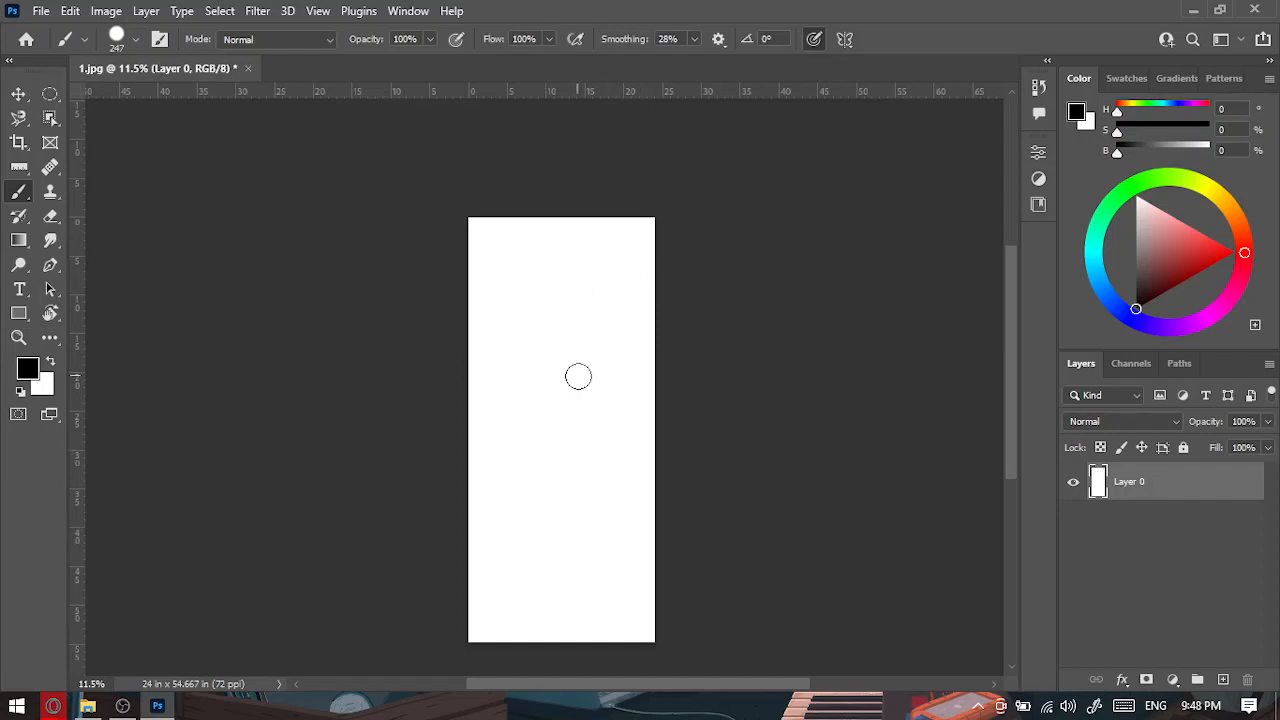
Reduce the brush size to 91 px and select the Brush Tool.
right_click(485, 350, "alt")
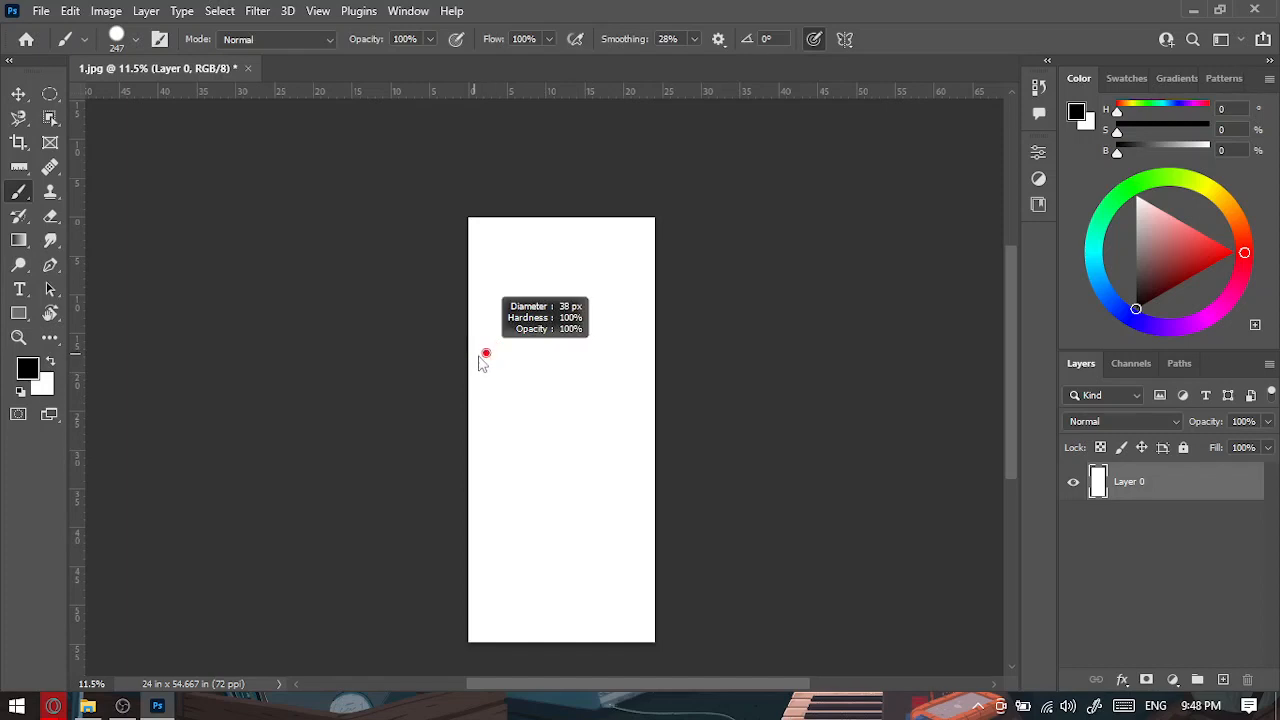
left_click_drag(502, 301, 520, 349)
key("ctrl+z")
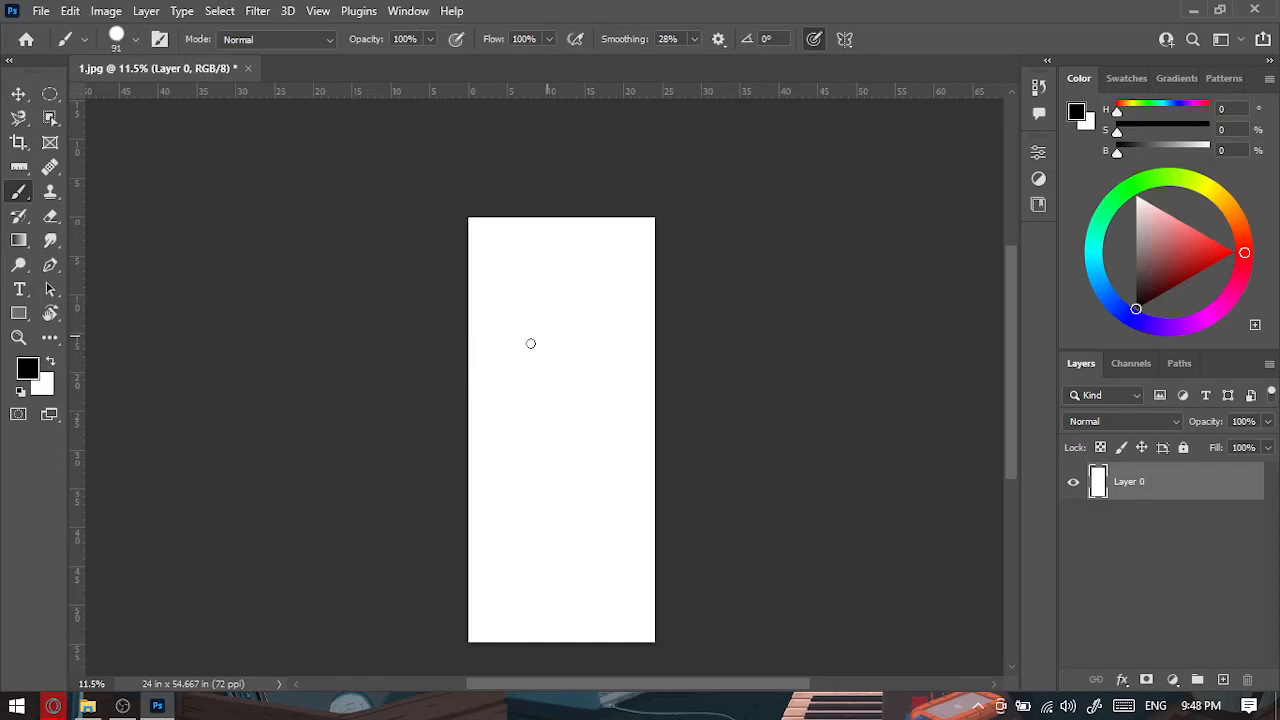
right_click(18, 193)
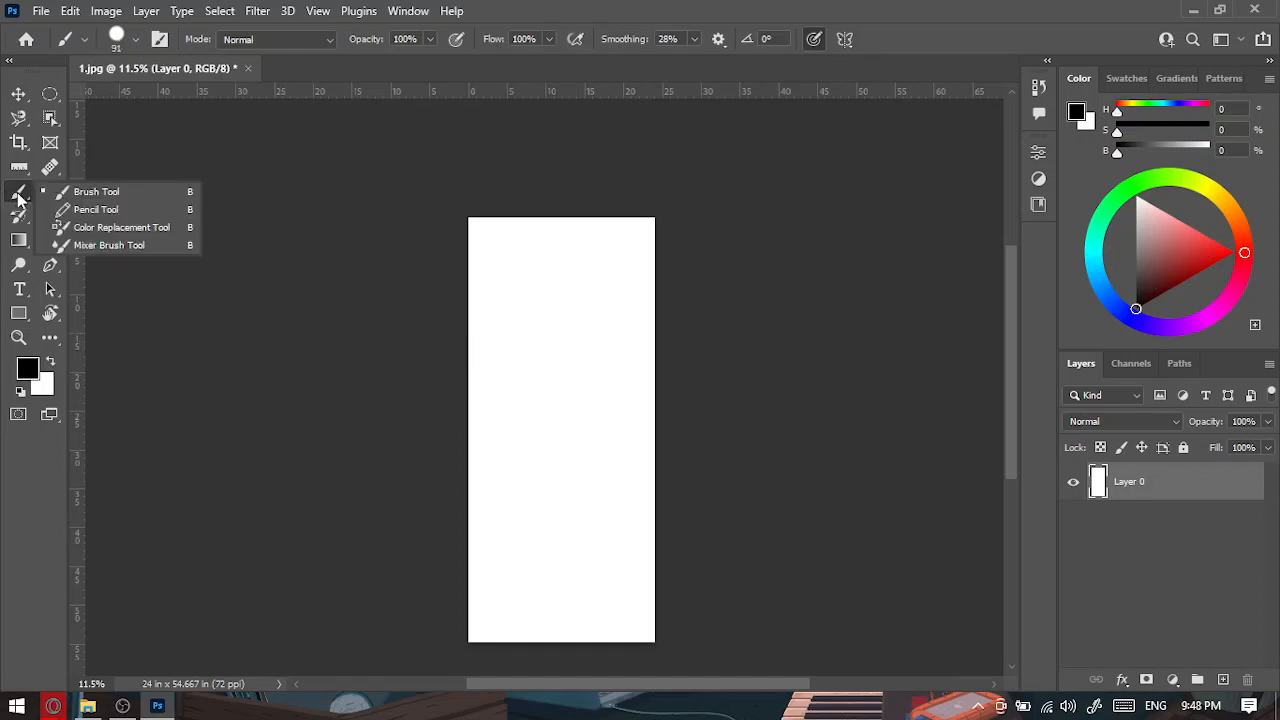
left_click(132, 194)
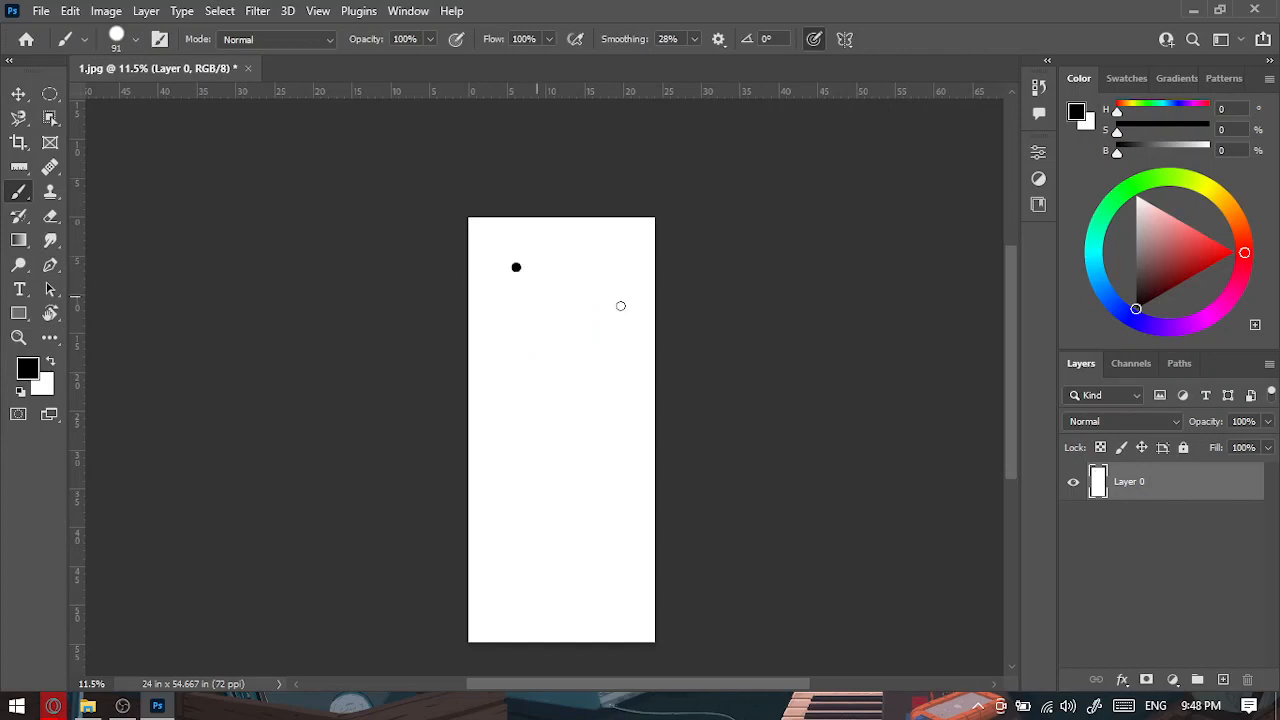
Paint two connected straight black segments from a dot near the canvas's upper left, and undo them.
left_click(618, 317, "shift")
left_click(581, 422, "shift")
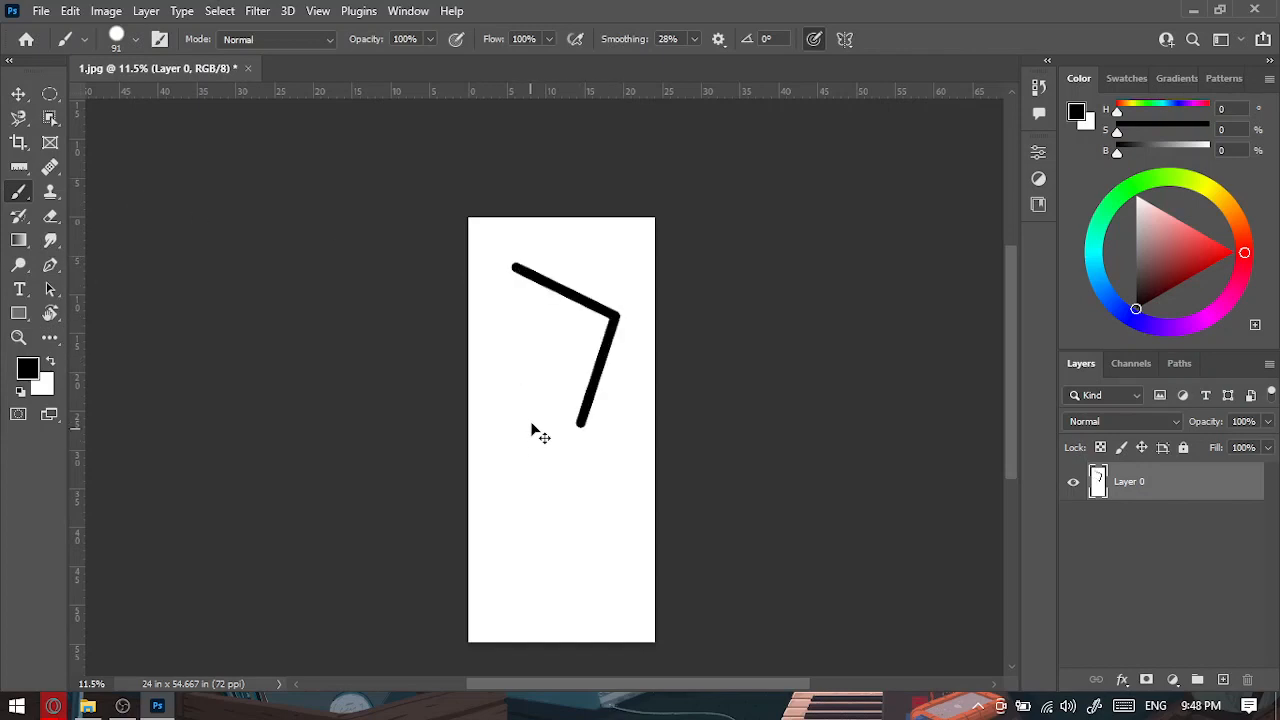
key("ctrl+z")
key("ctrl+z")
key("z")
key("ctrl+z")
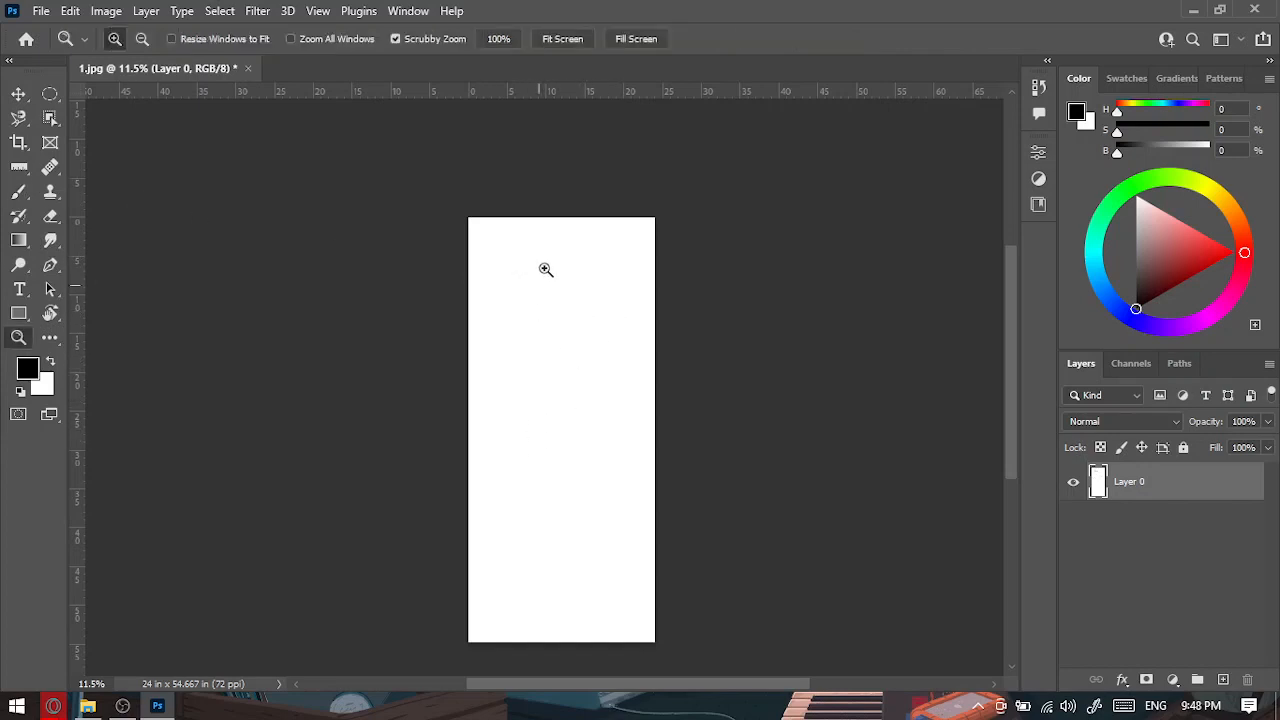
With the Brush Tool, connect a dot at the canvas's top centre through two straight black segments, and undo everything.
key("b")
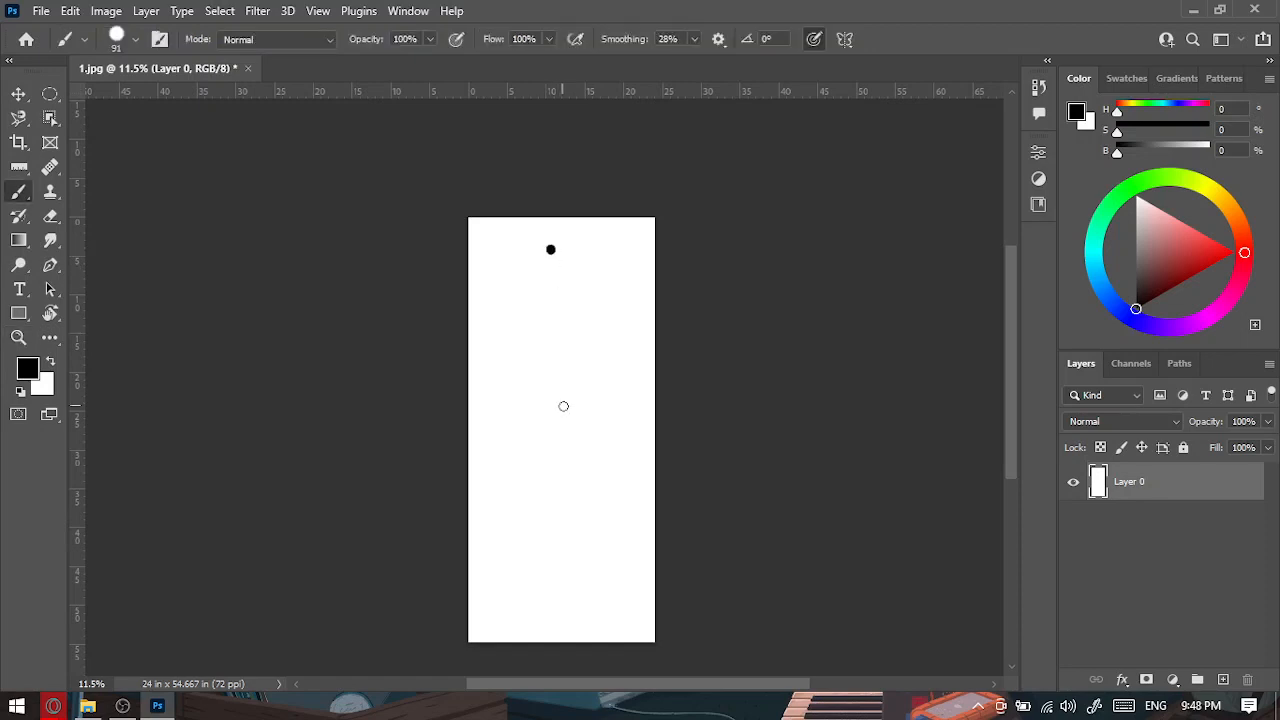
left_click(594, 338, "shift")
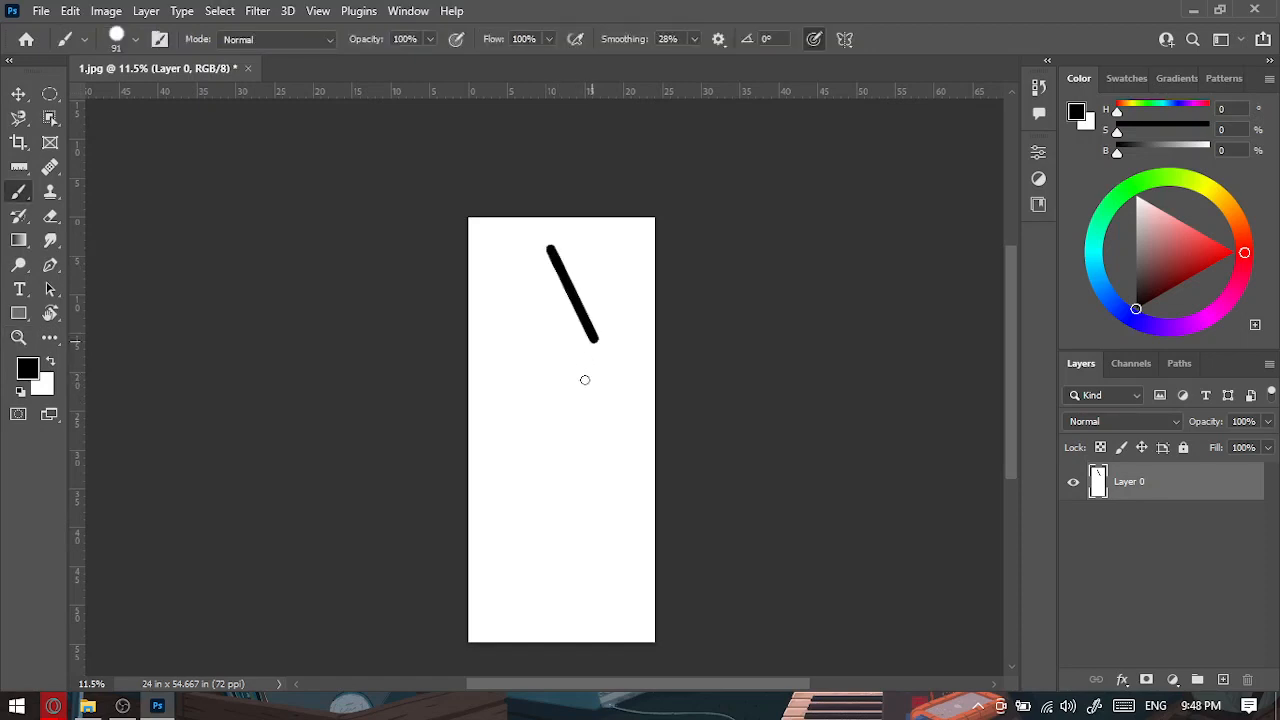
left_click(510, 428, "shift")
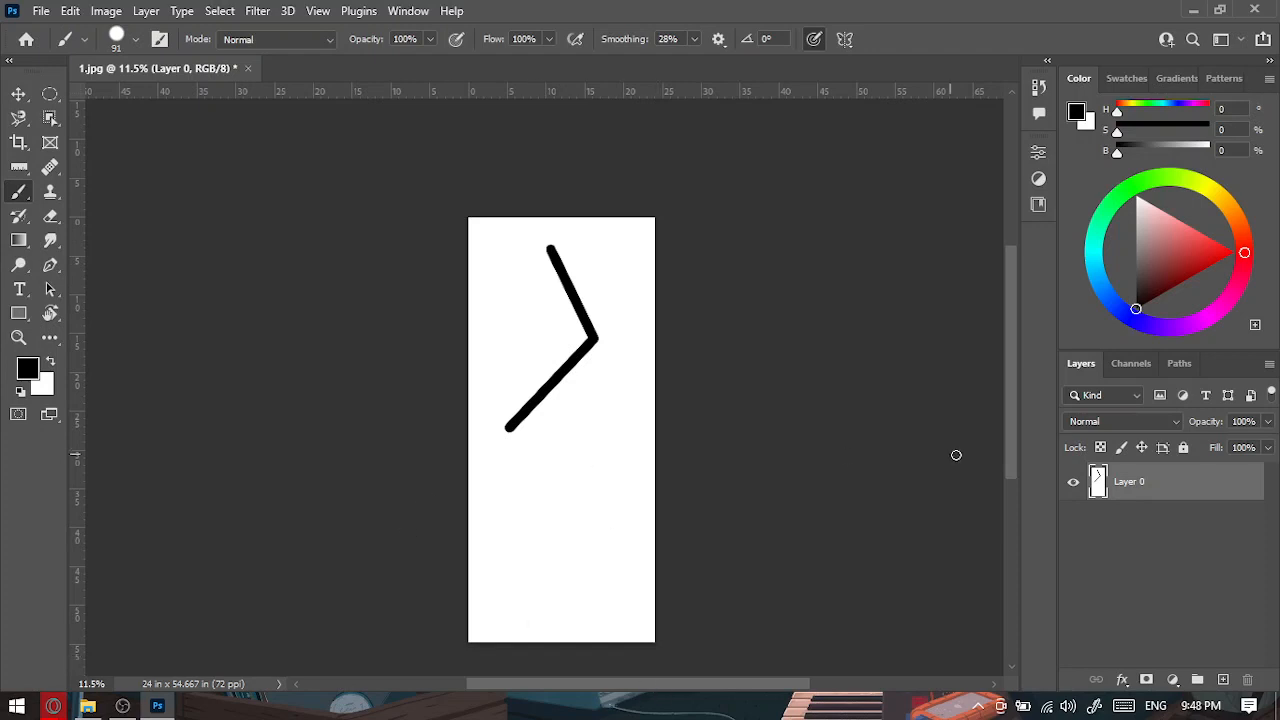
key("ctrl+z")
key("ctrl+z")
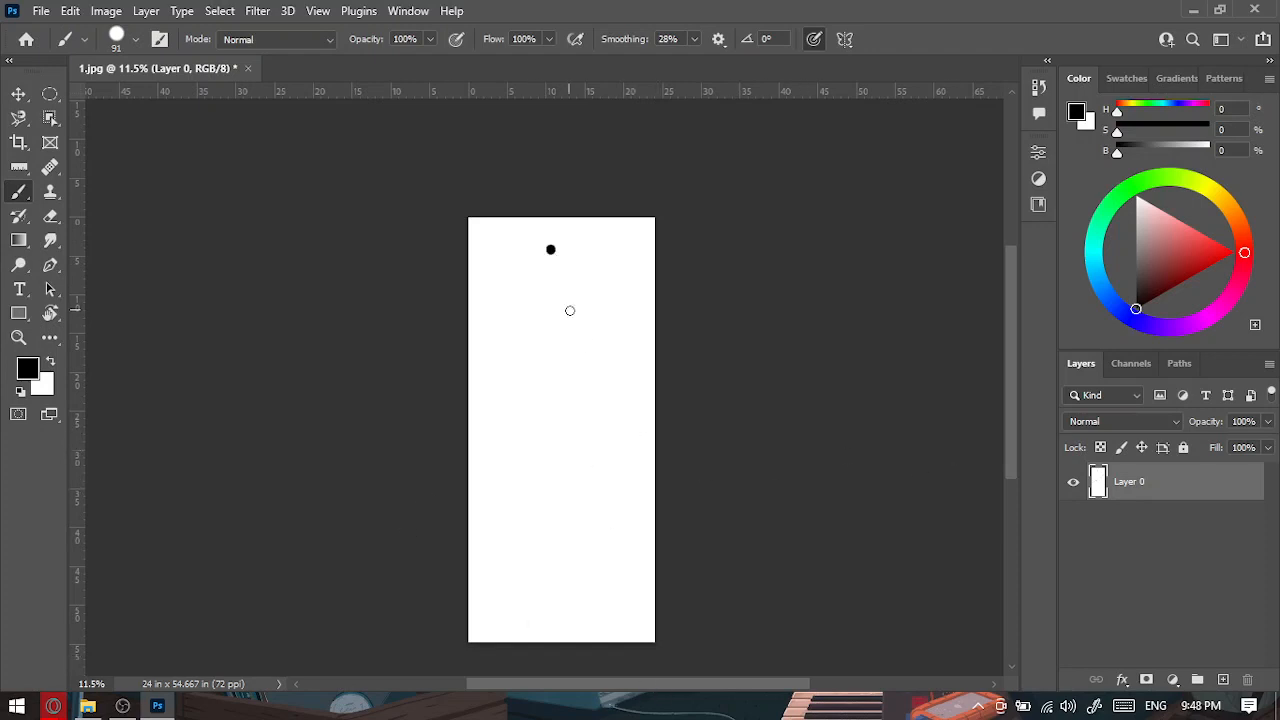
key("ctrl+z")
Paint a straight vertical black line down the canvas and a straight horizontal one across its full width, forming a cross.
left_click_drag(564, 259, 564, 419)
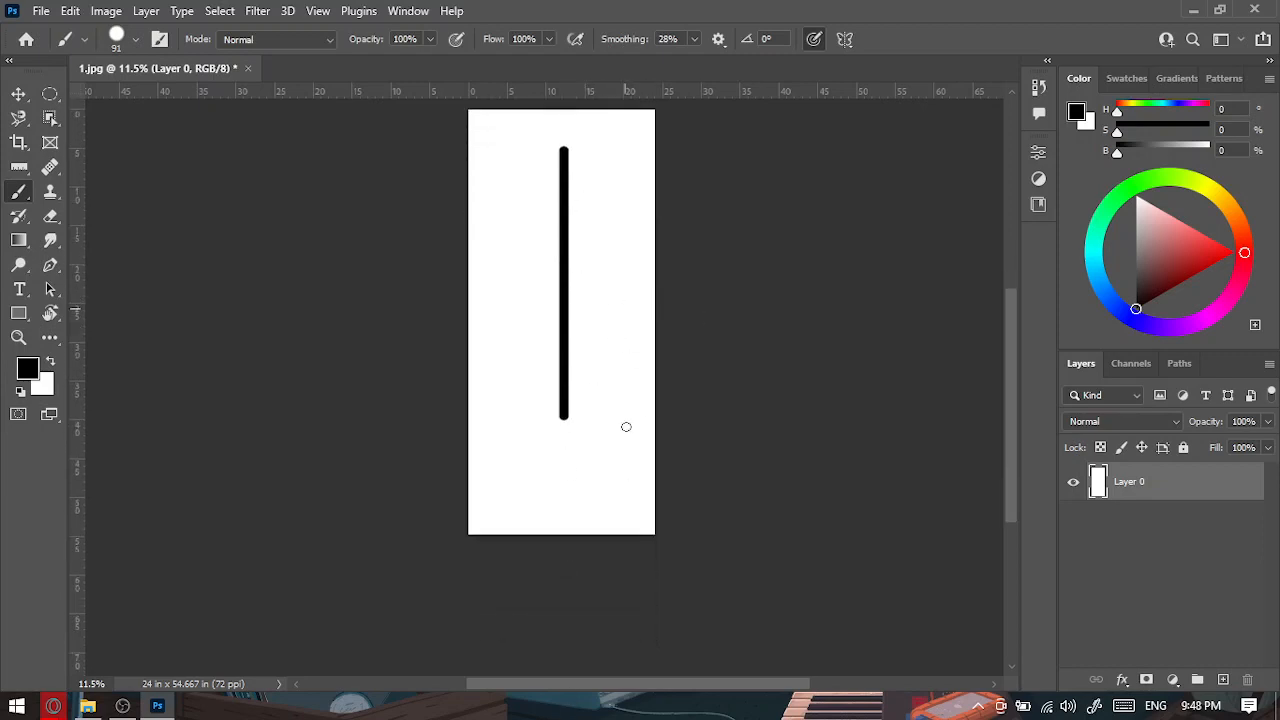
mouse_move(515, 264)
left_mouse_down()
mouse_move(657, 267)
mouse_move(521, 251)
mouse_move(580, 252)
left_mouse_up()
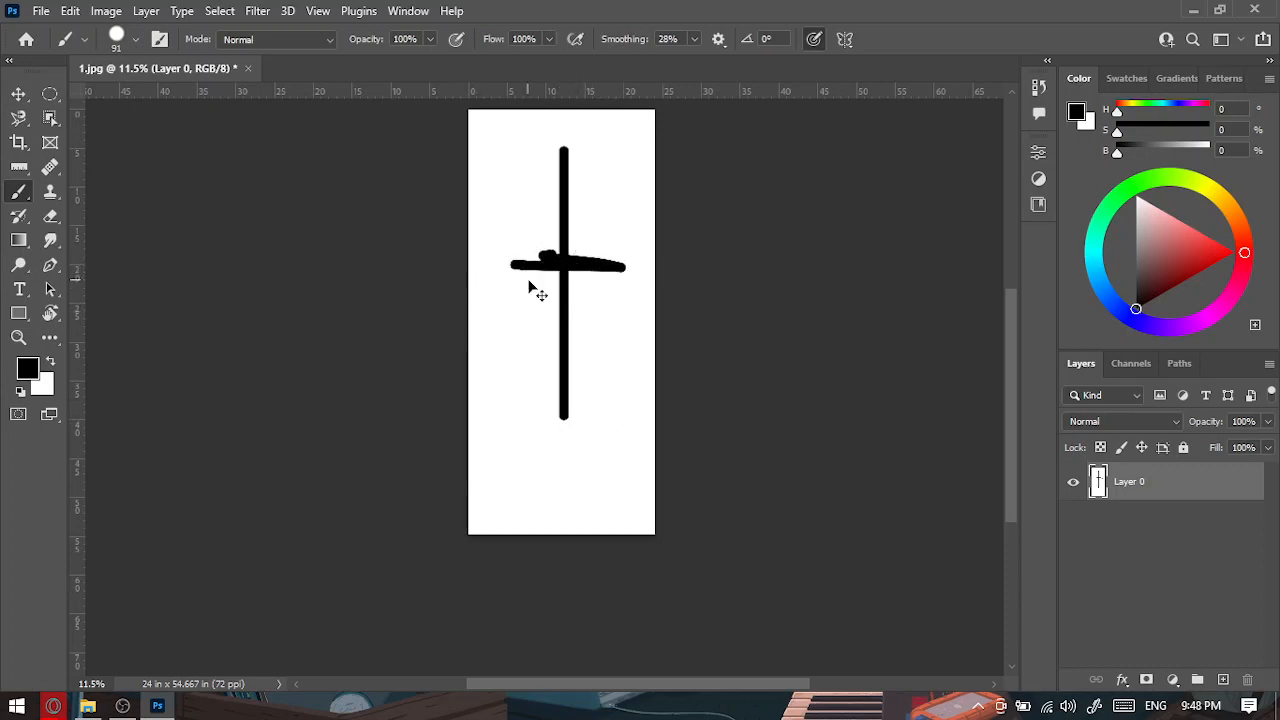
key("ctrl+z")
mouse_move(543, 288)
left_mouse_down()
mouse_move(719, 288)
mouse_move(372, 291)
mouse_move(795, 293)
left_mouse_up()
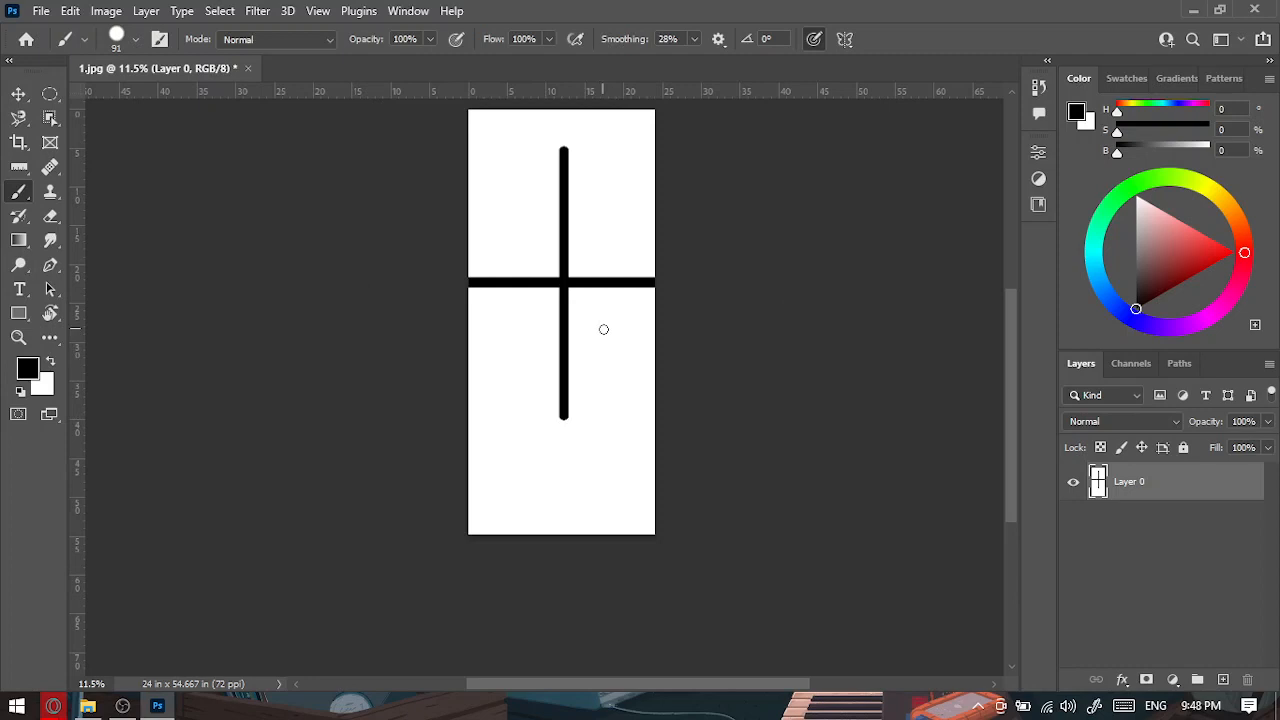
scroll(573, 340, "up", 3)
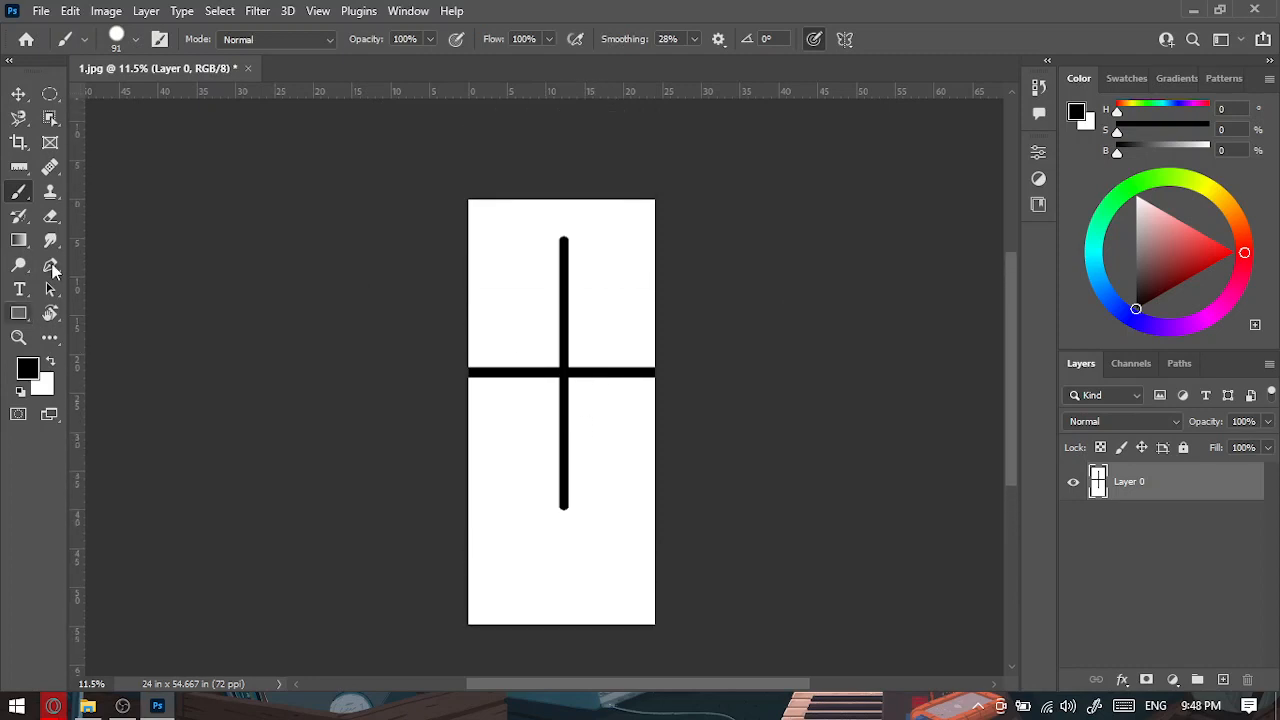
Draw a thin curved test line with the Pencil Tool at 1 px, inspect it up close and undo it.
left_click(50, 191)
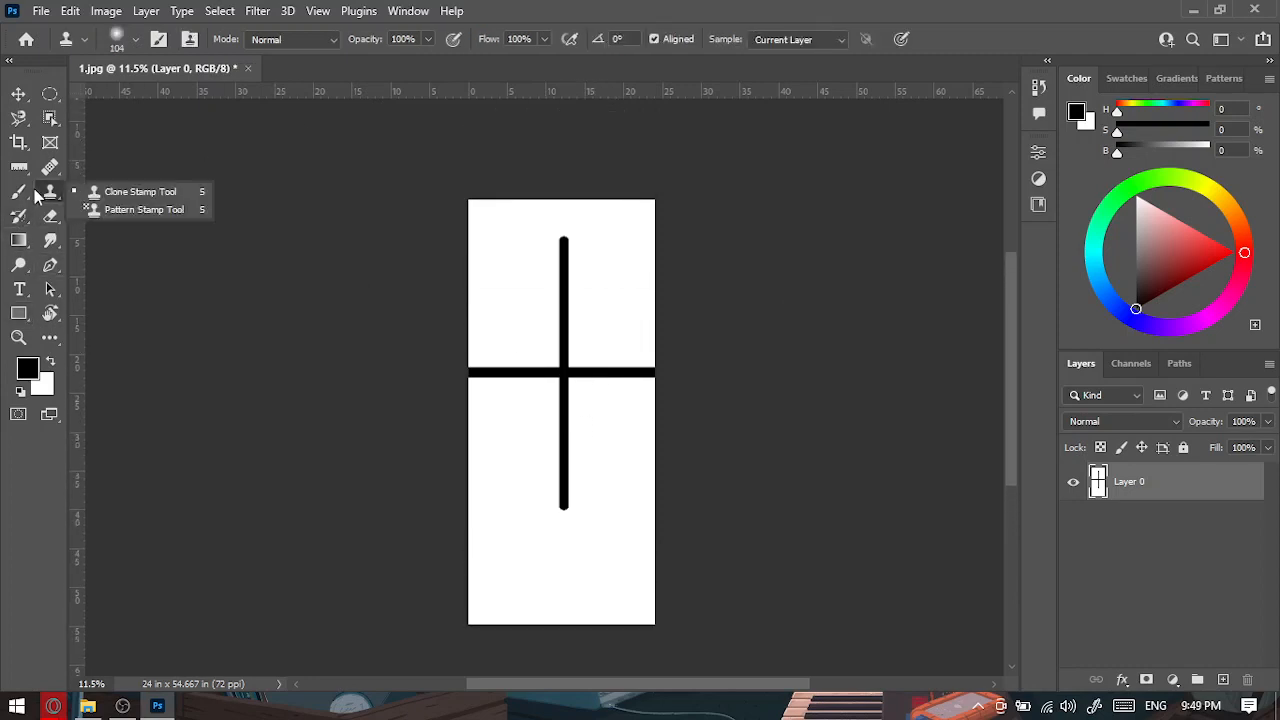
left_click(27, 192)
left_click(100, 210)
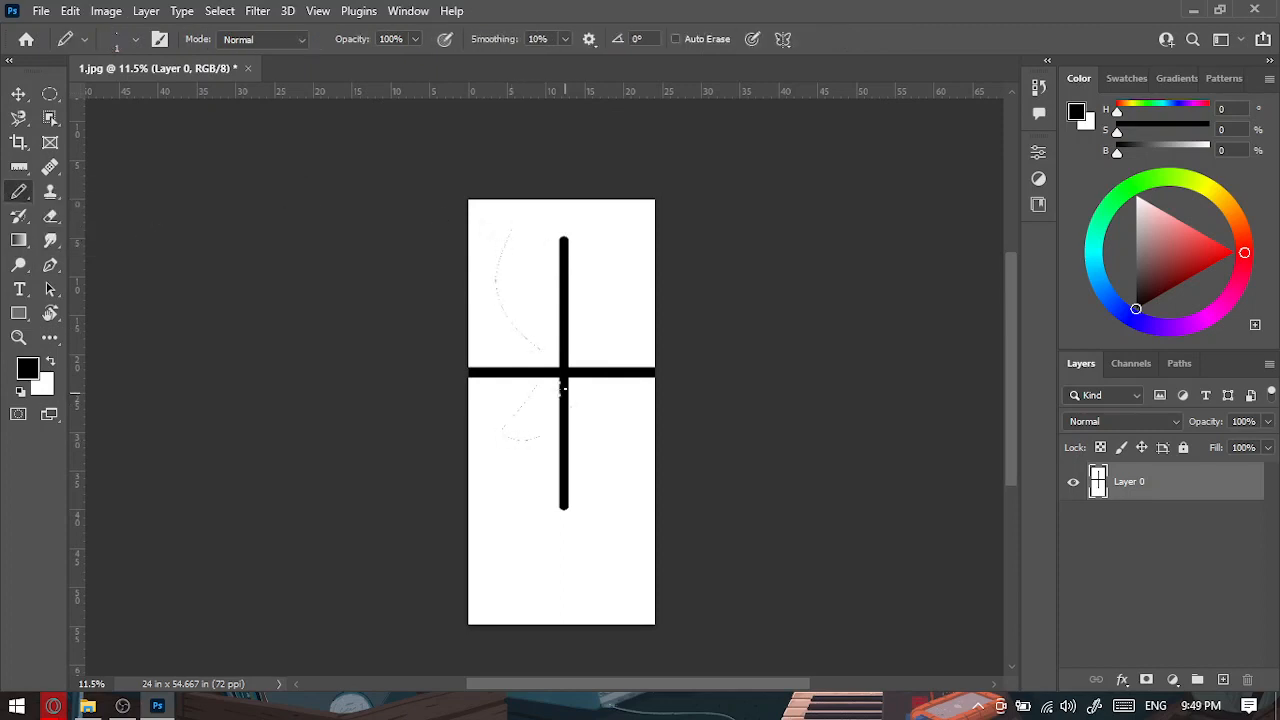
scroll(516, 335, "up", 5)
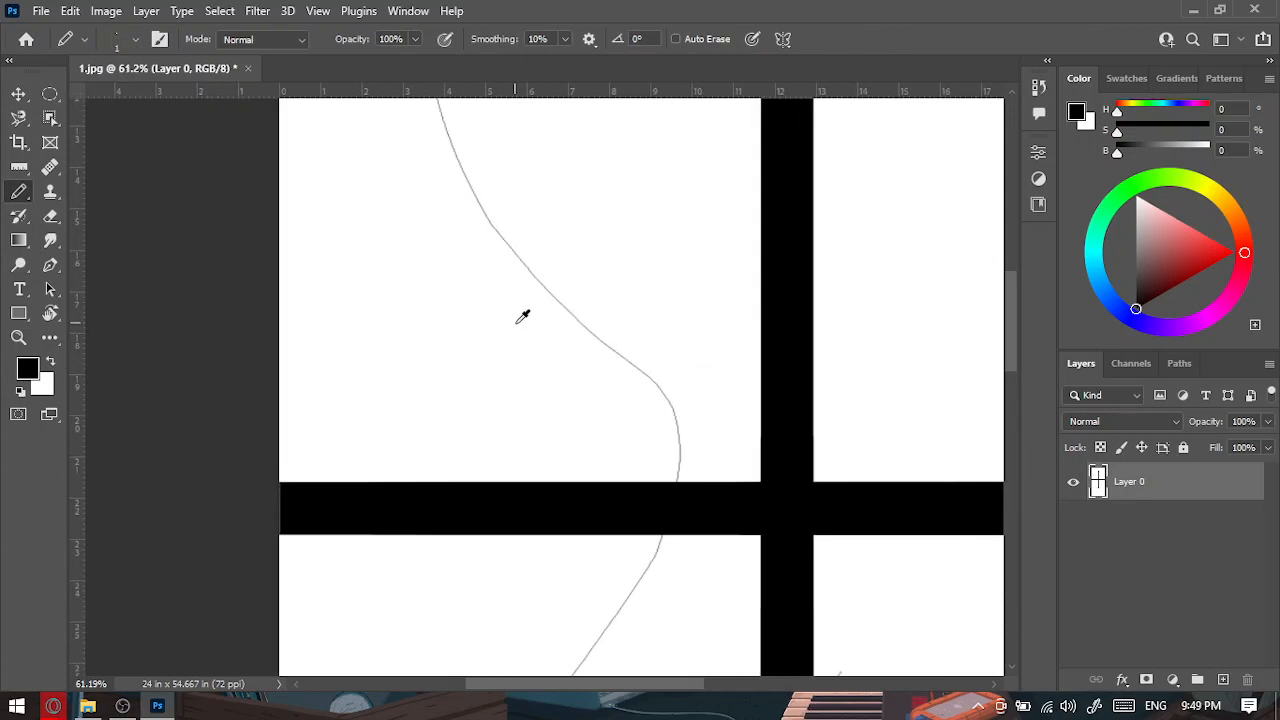
scroll(522, 316, "down", 3)
key("ctrl+d")
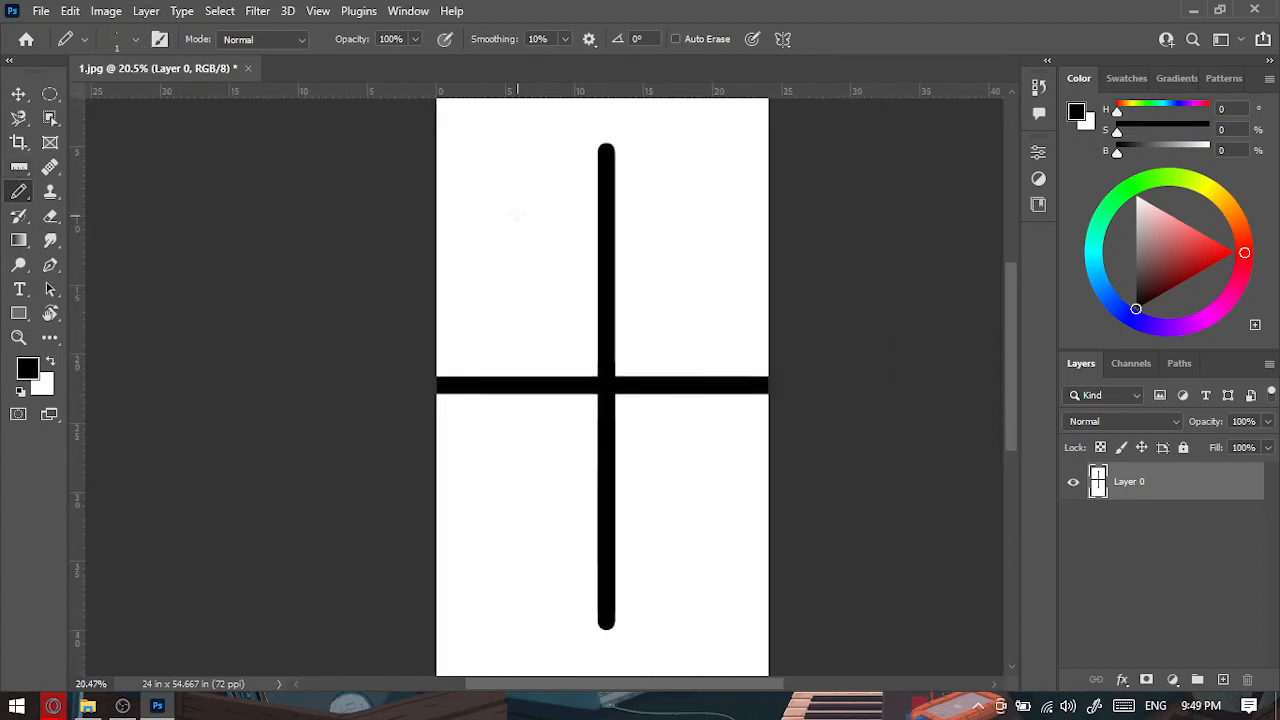
Set the Brush Tool's size to 1 px and switch to the Color Replacement Tool.
right_click(18, 192)
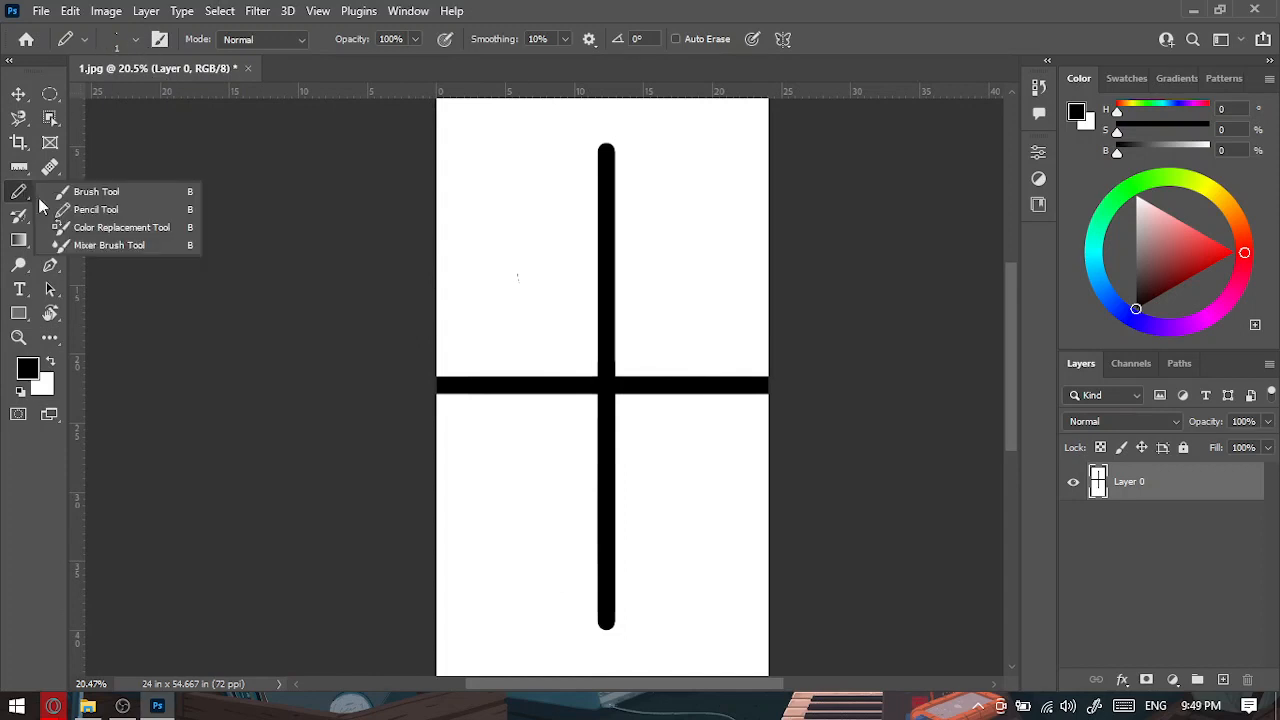
left_click(90, 190)
left_click(116, 39)
left_click_drag(155, 110, 100, 110)
left_click(740, 35)
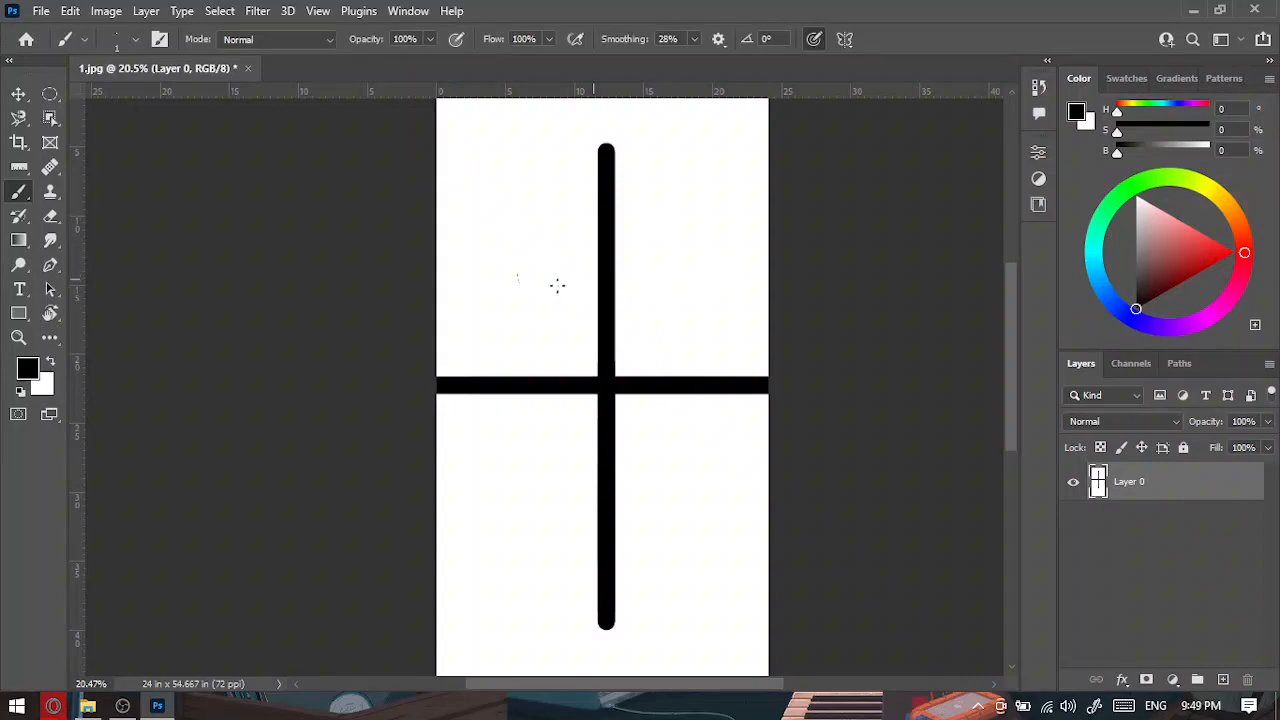
right_click(16, 199)
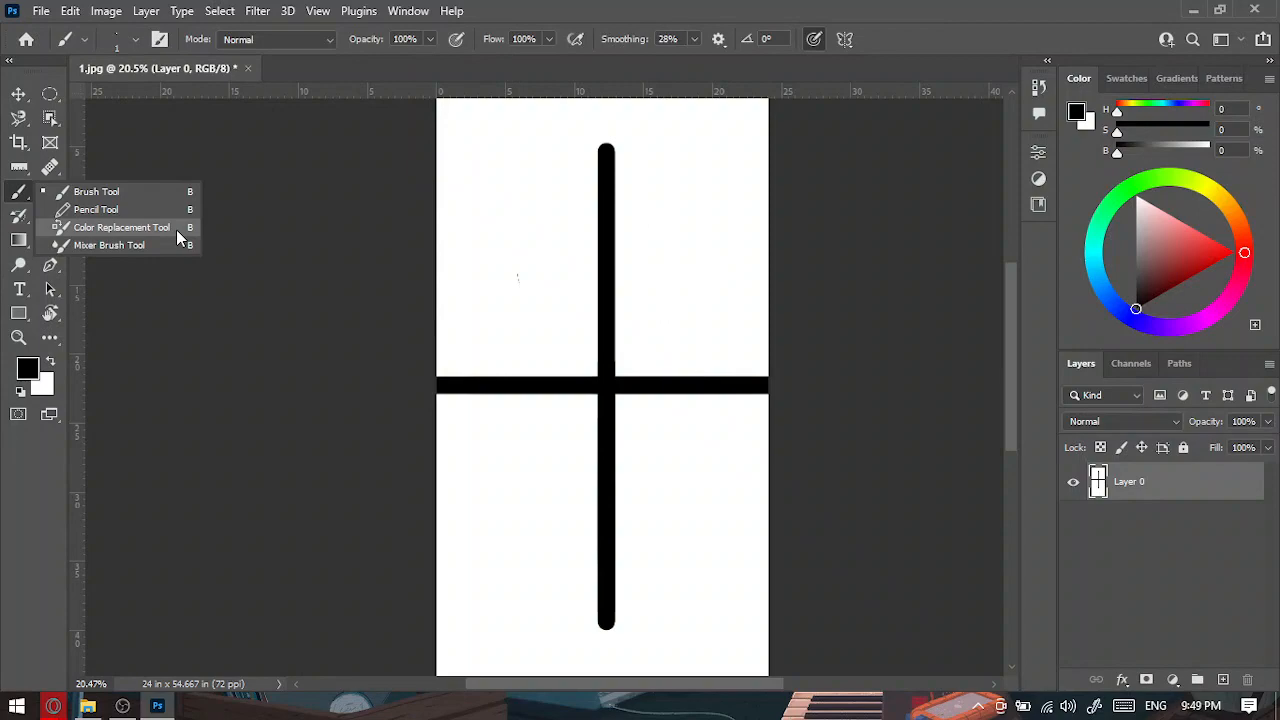
left_click(120, 227)
Switch to the browser's Google image results and copy the EyeEm portrait of the woman with red flowers.
mouse_move(53, 706)
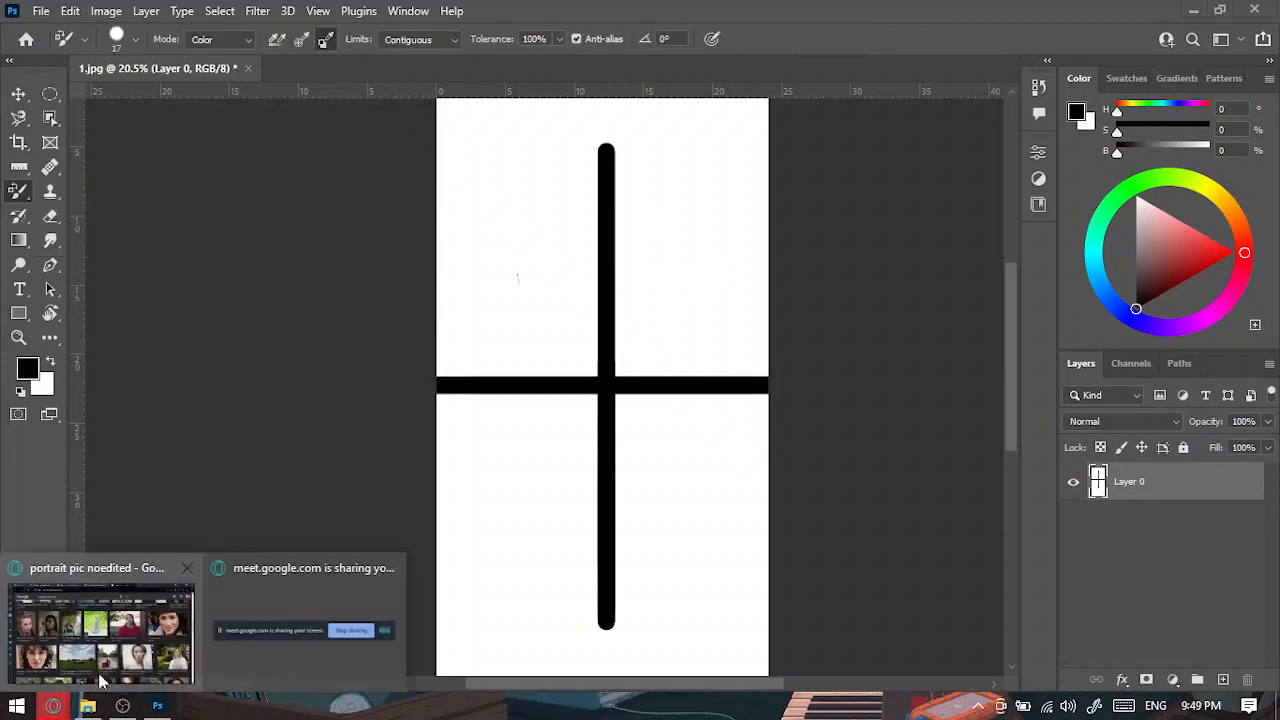
left_click(100, 620)
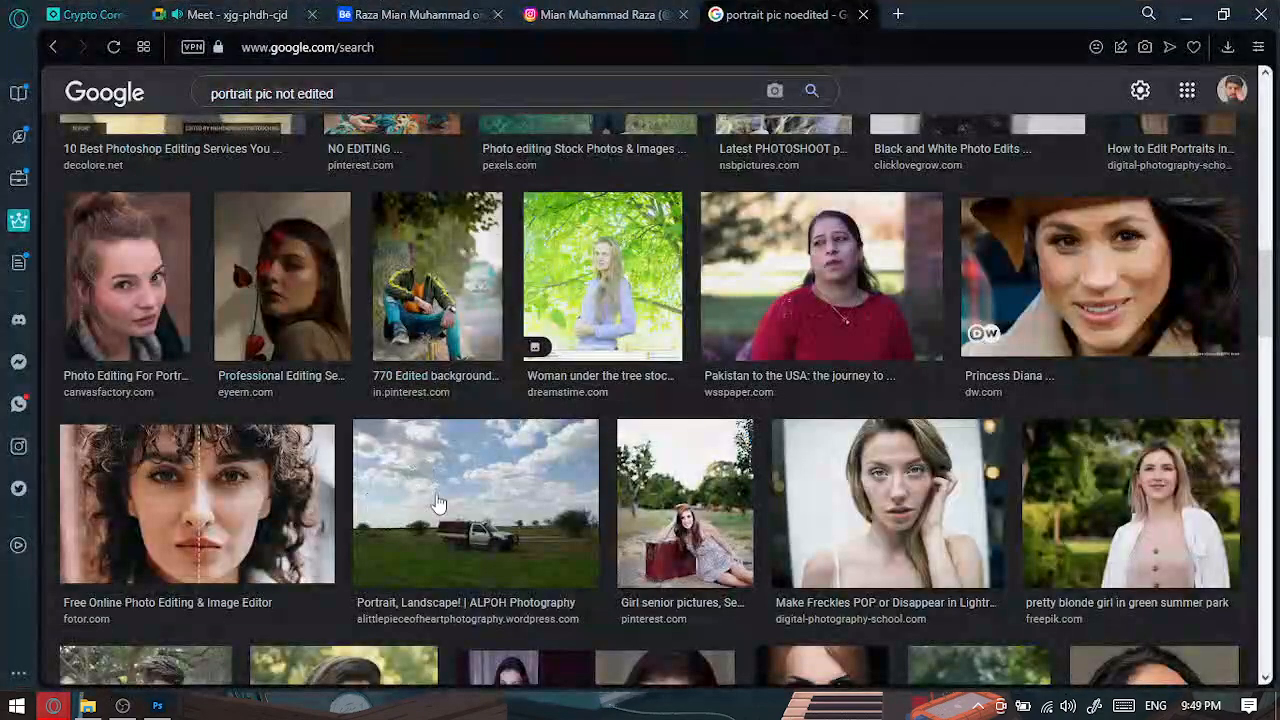
scroll(441, 508, "up", 3)
scroll(441, 508, "up", 1)
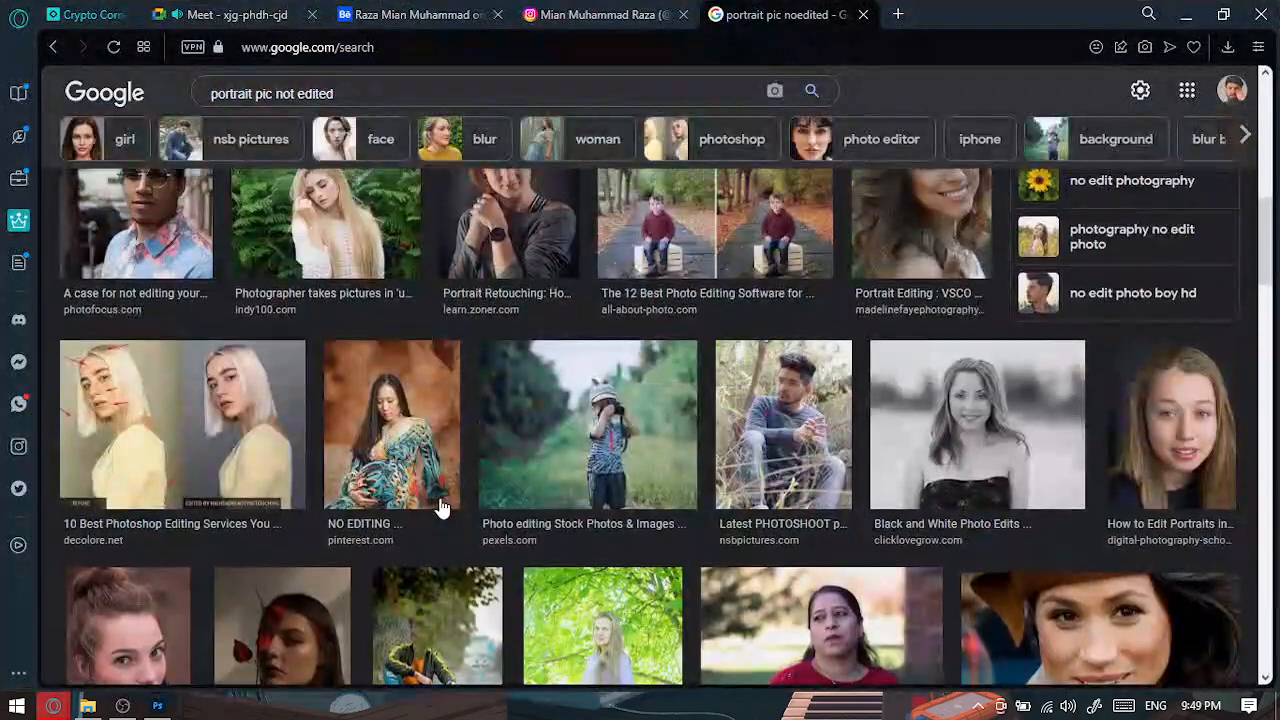
scroll(441, 508, "down", 4)
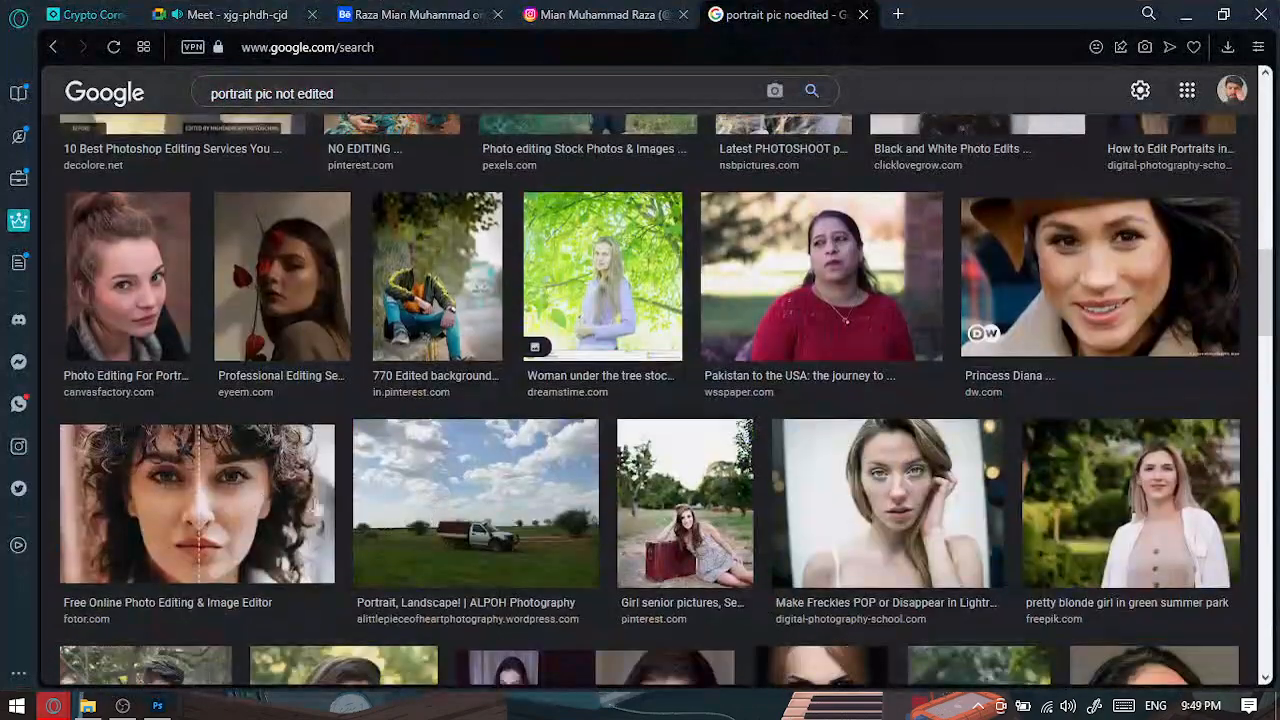
left_click(261, 308)
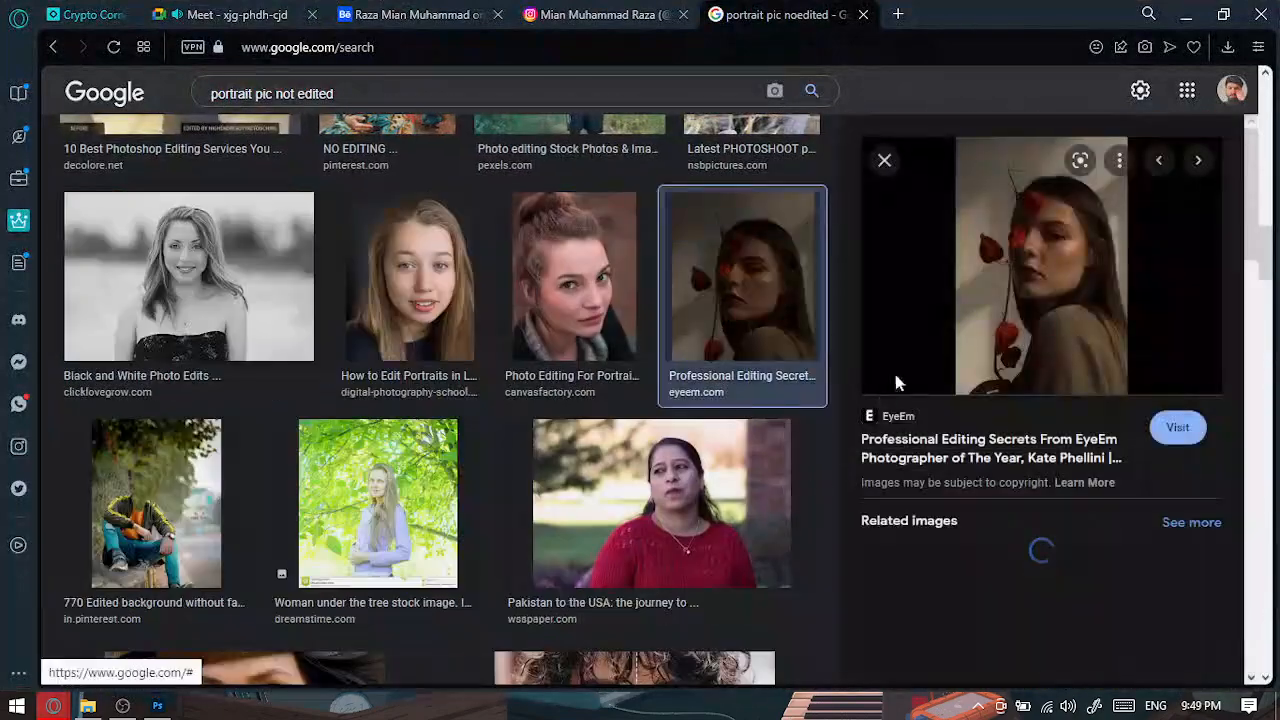
right_click(1010, 297)
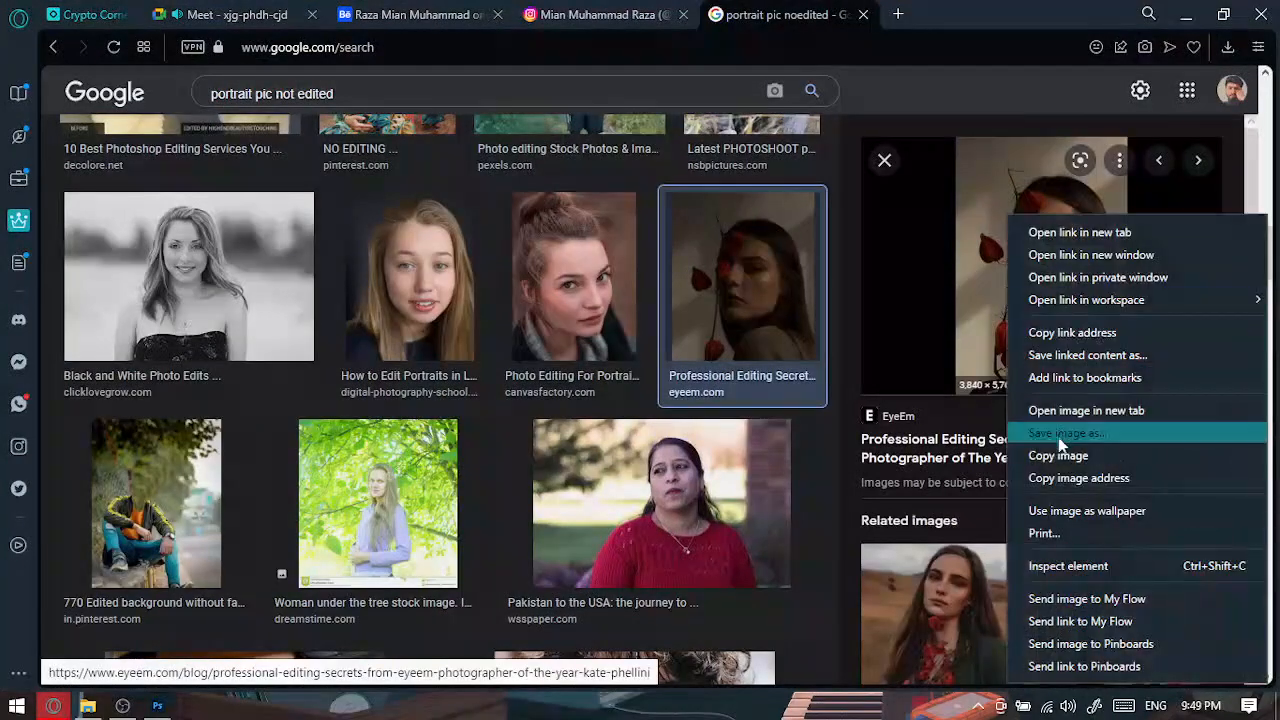
left_click(1085, 455)
Return to Photoshop, paste the portrait as a new layer and enlarge it to nearly the canvas width.
left_click(1188, 16)
key("ctrl+v")
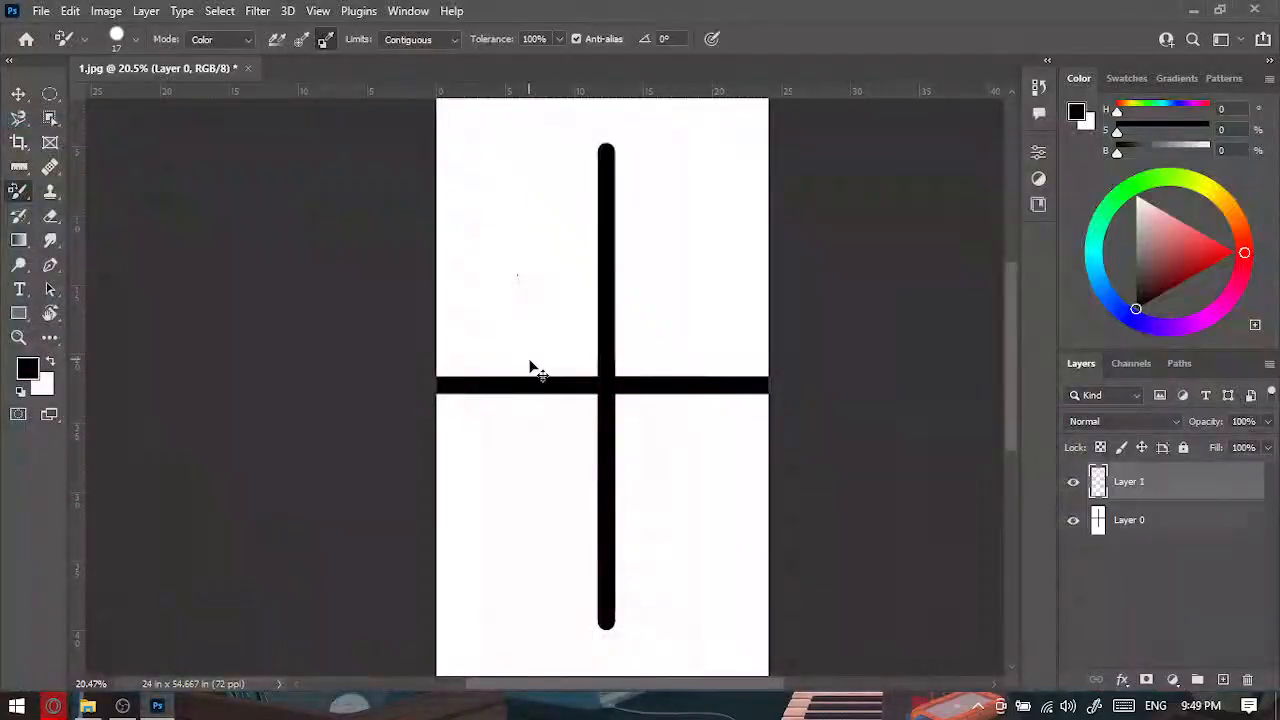
key("v")
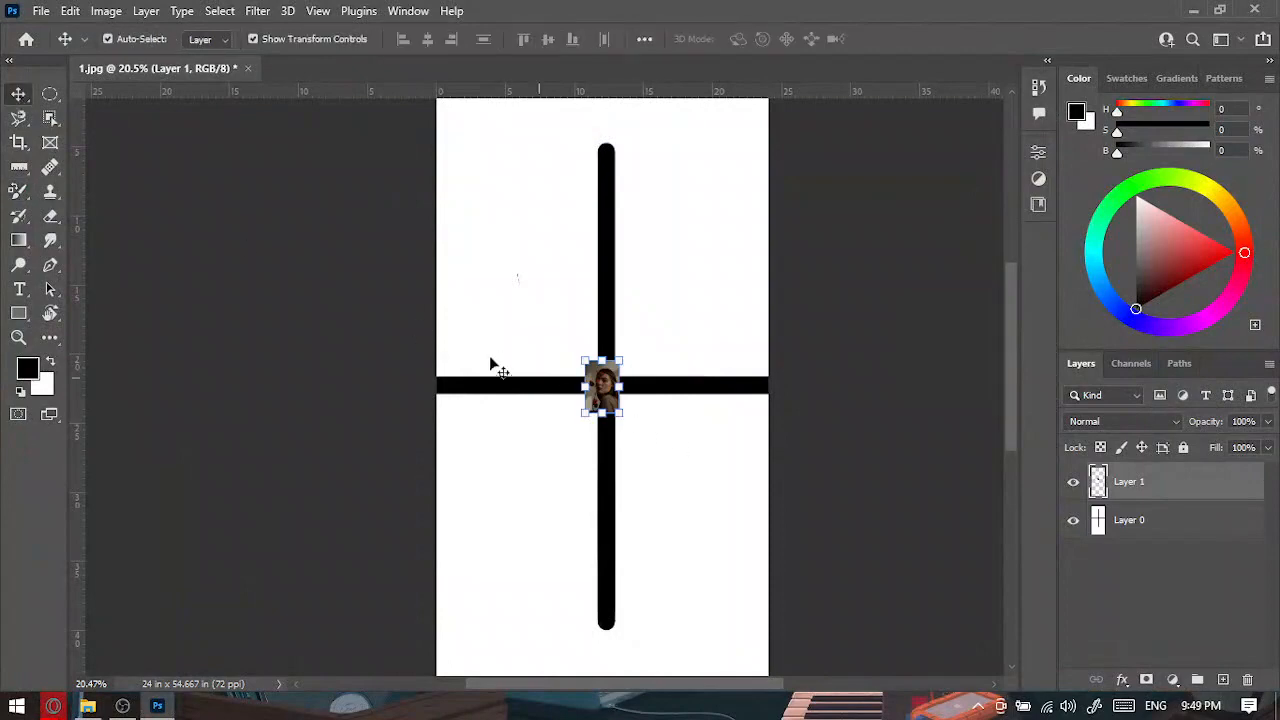
left_click_drag(620, 420, 810, 590)
left_click(928, 39)
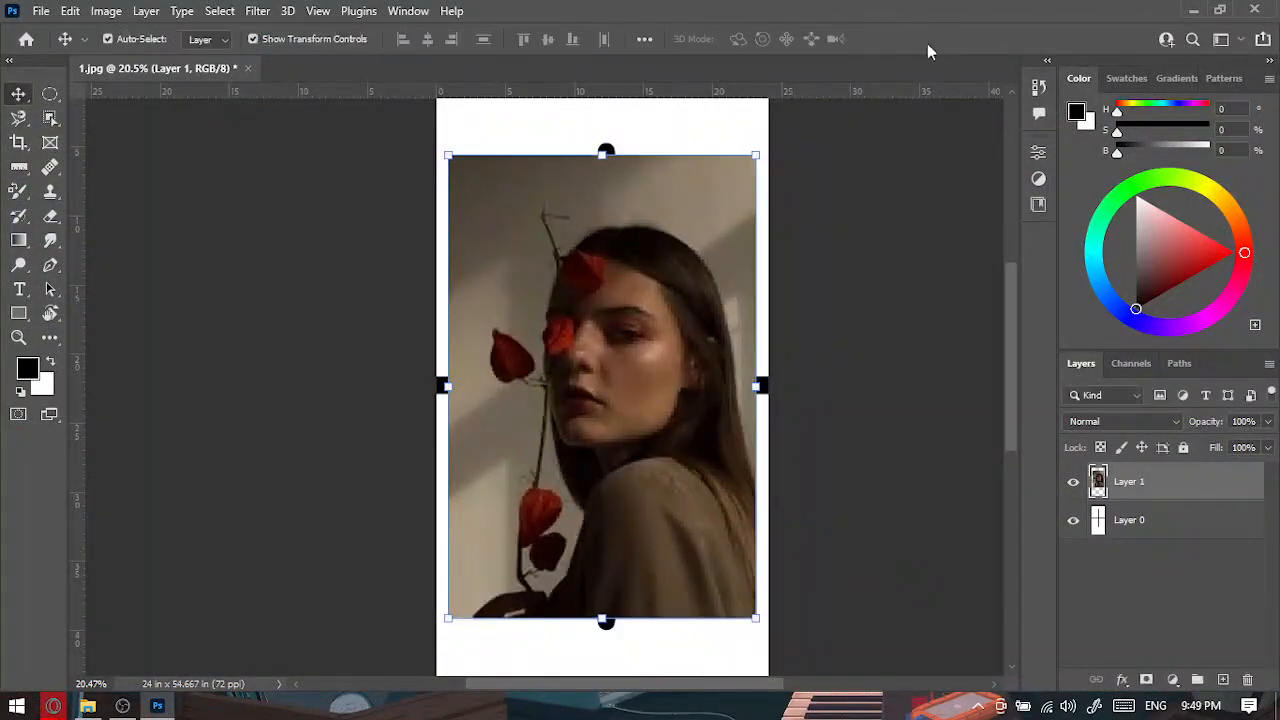
Set the Color Replacement Tool's size to 70 px and the foreground color to light green (H 115, S 59, B 100).
scroll(600, 280, "up", 5)
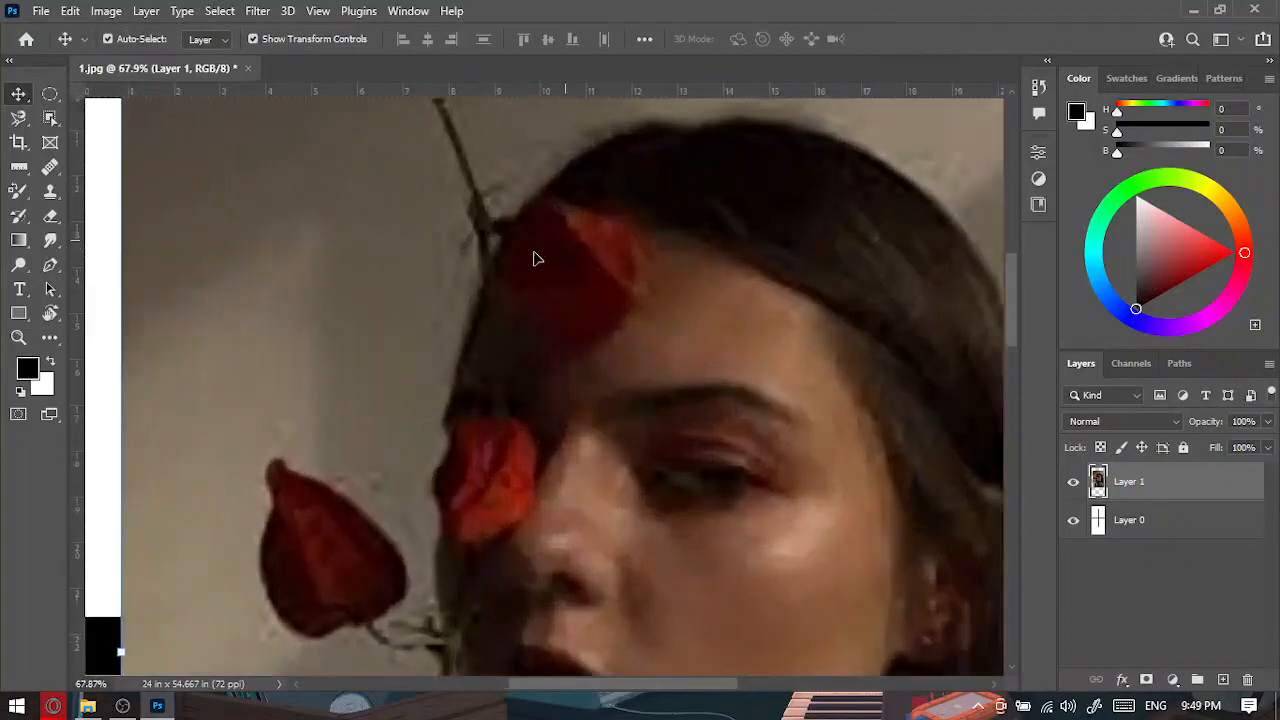
left_click(18, 191)
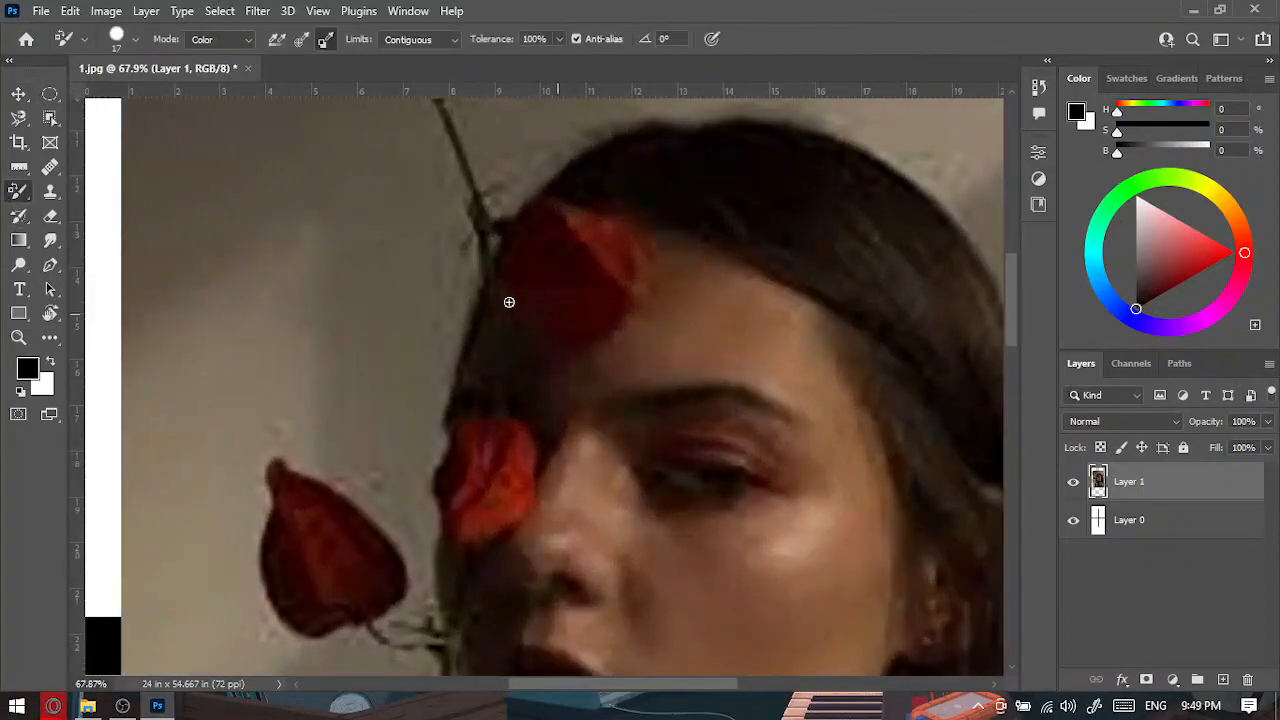
left_click(1137, 185)
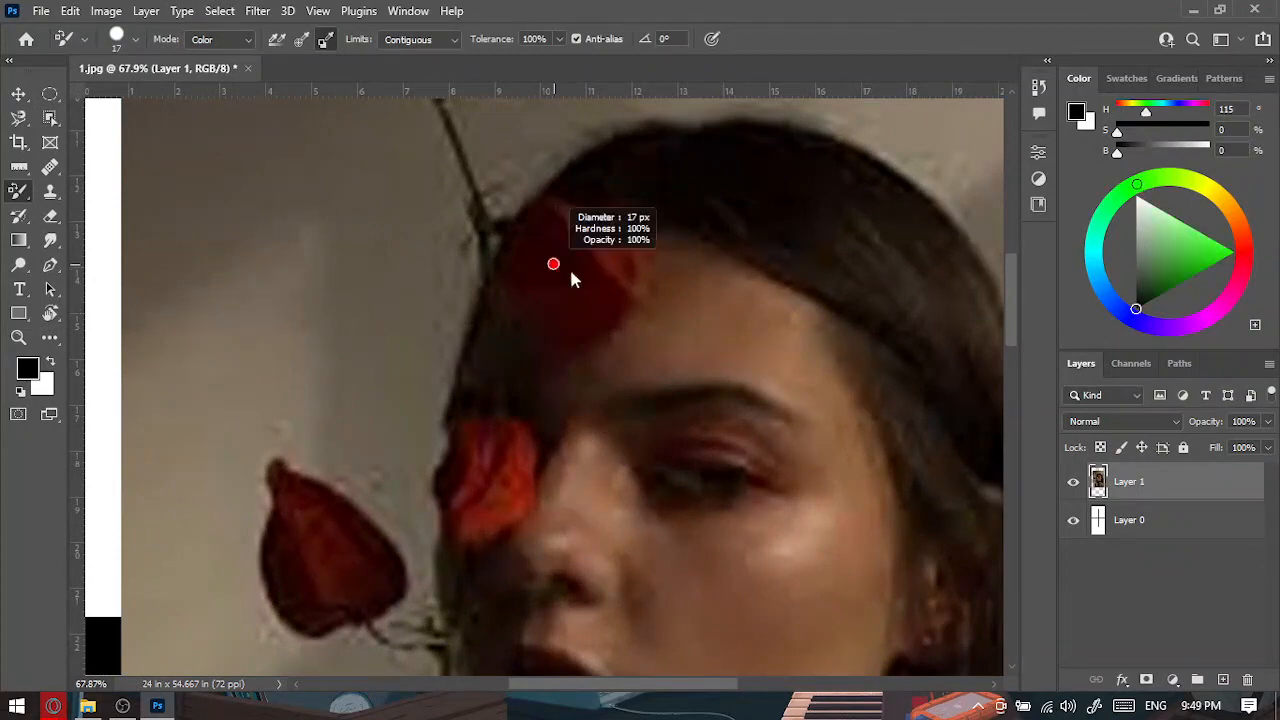
left_click_drag(572, 279, 580, 286)
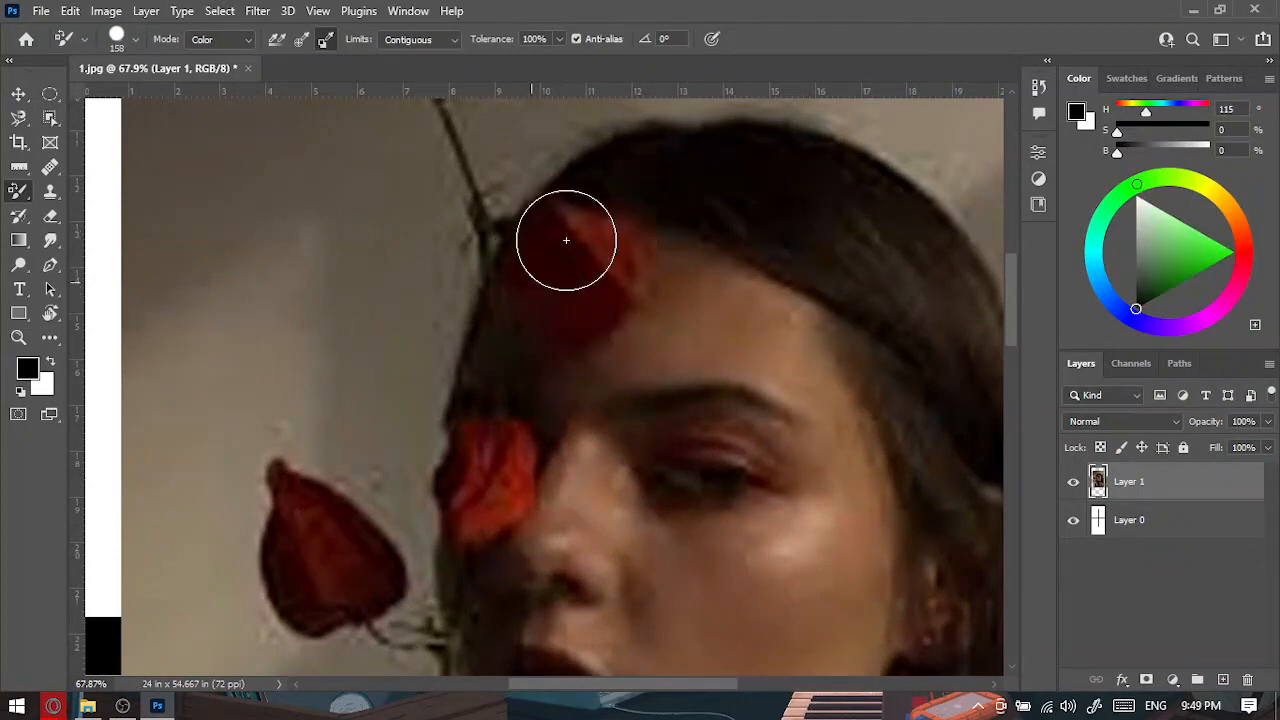
mouse_move(571, 302)
left_mouse_down()
mouse_move(533, 295)
mouse_move(541, 287)
left_mouse_up()
left_click_drag(1164, 226, 1193, 229)
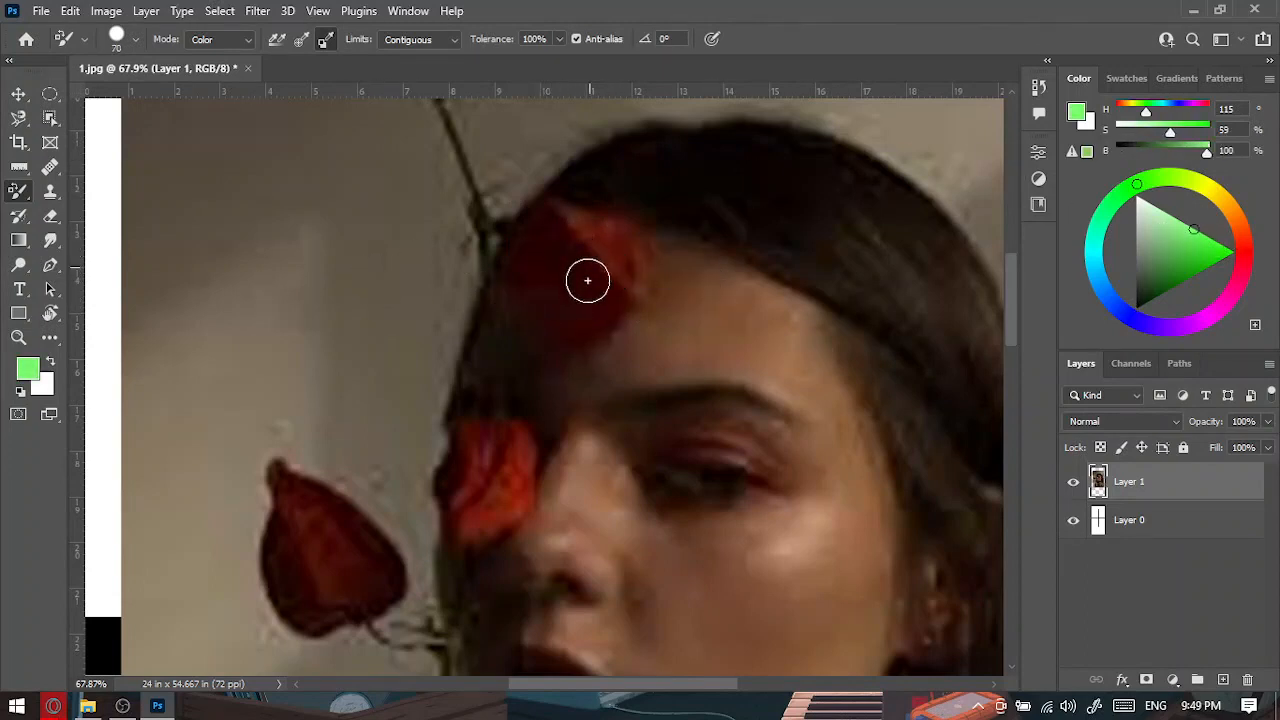
Set the Color Replacement Tool to 152 px with Once sampling and try green strokes on the forehead, face and upper flower.
left_click_drag(586, 277, 592, 298)
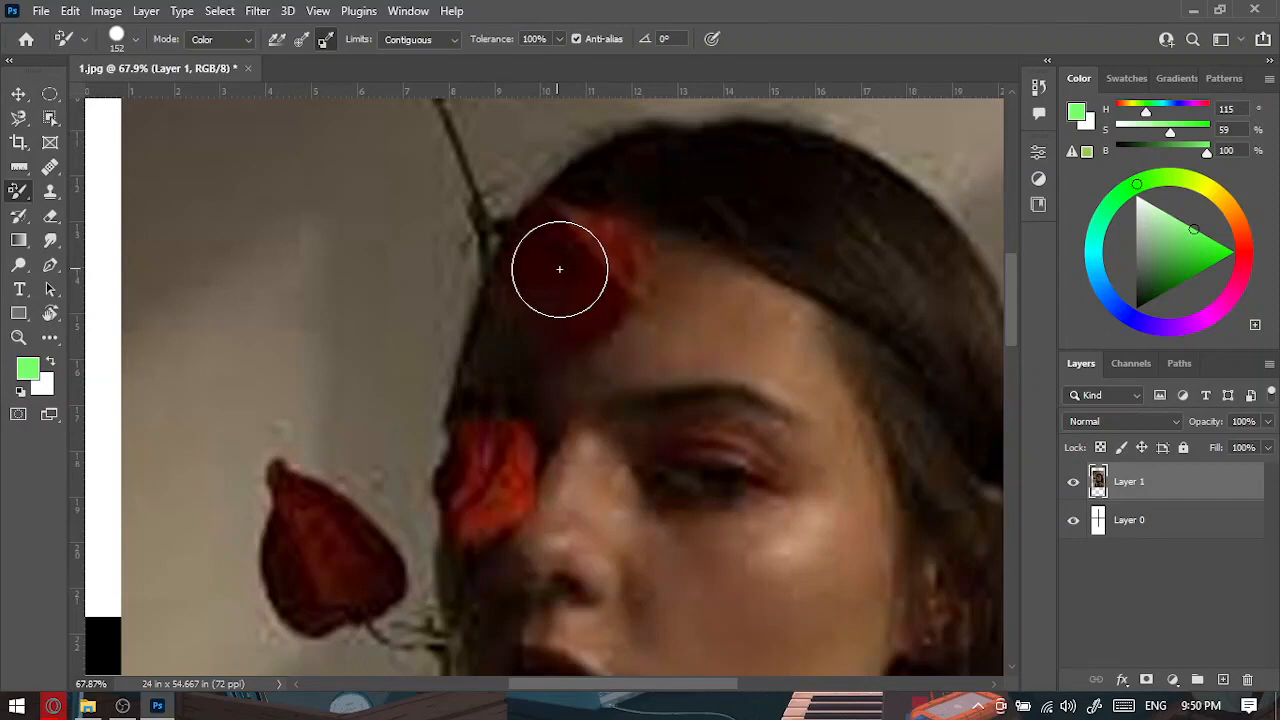
left_click(301, 39)
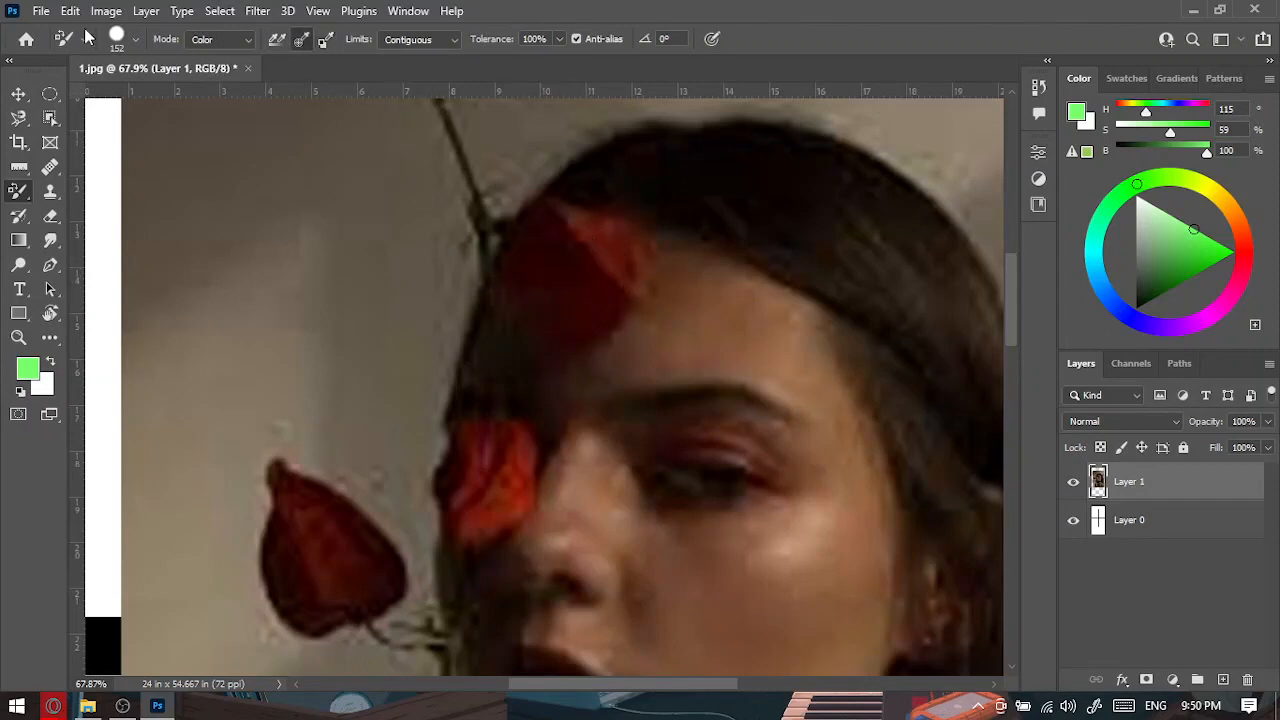
mouse_move(690, 356)
left_mouse_down()
mouse_move(771, 366)
mouse_move(770, 383)
left_mouse_up()
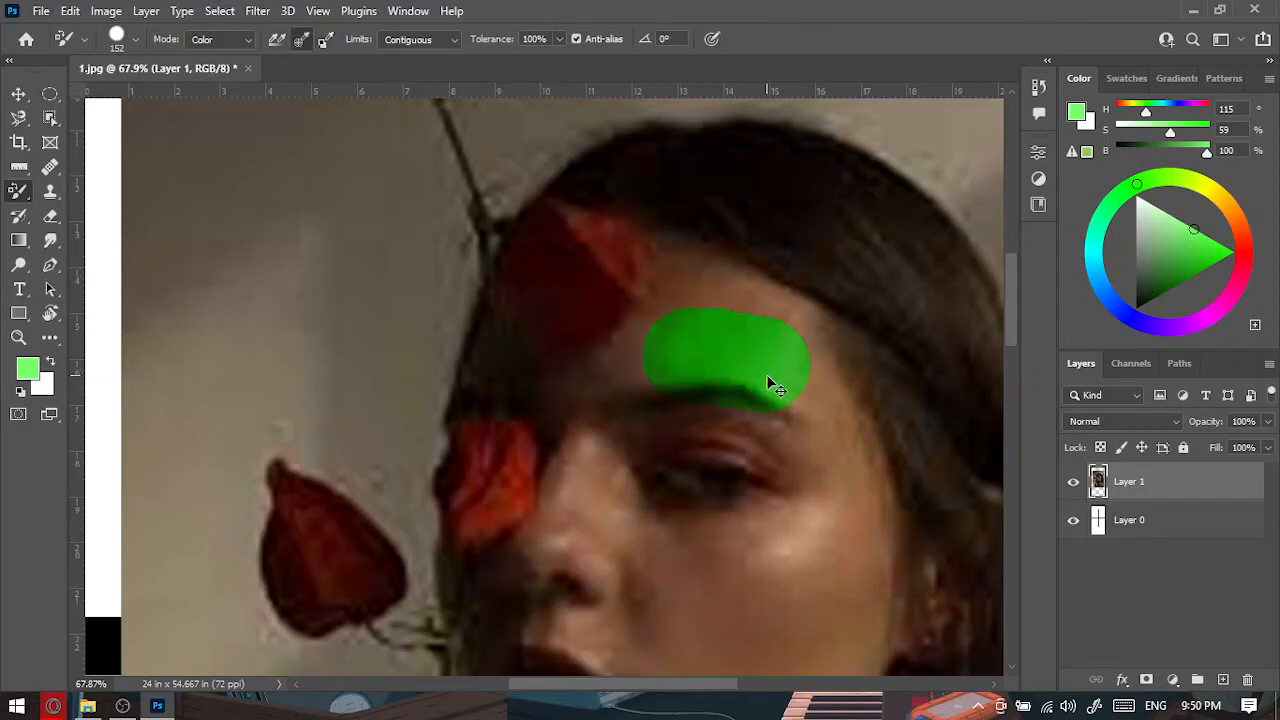
key("ctrl+z")
mouse_move(703, 294)
left_mouse_down()
mouse_move(803, 381)
mouse_move(815, 509)
mouse_move(789, 603)
left_mouse_up()
key("ctrl+z")
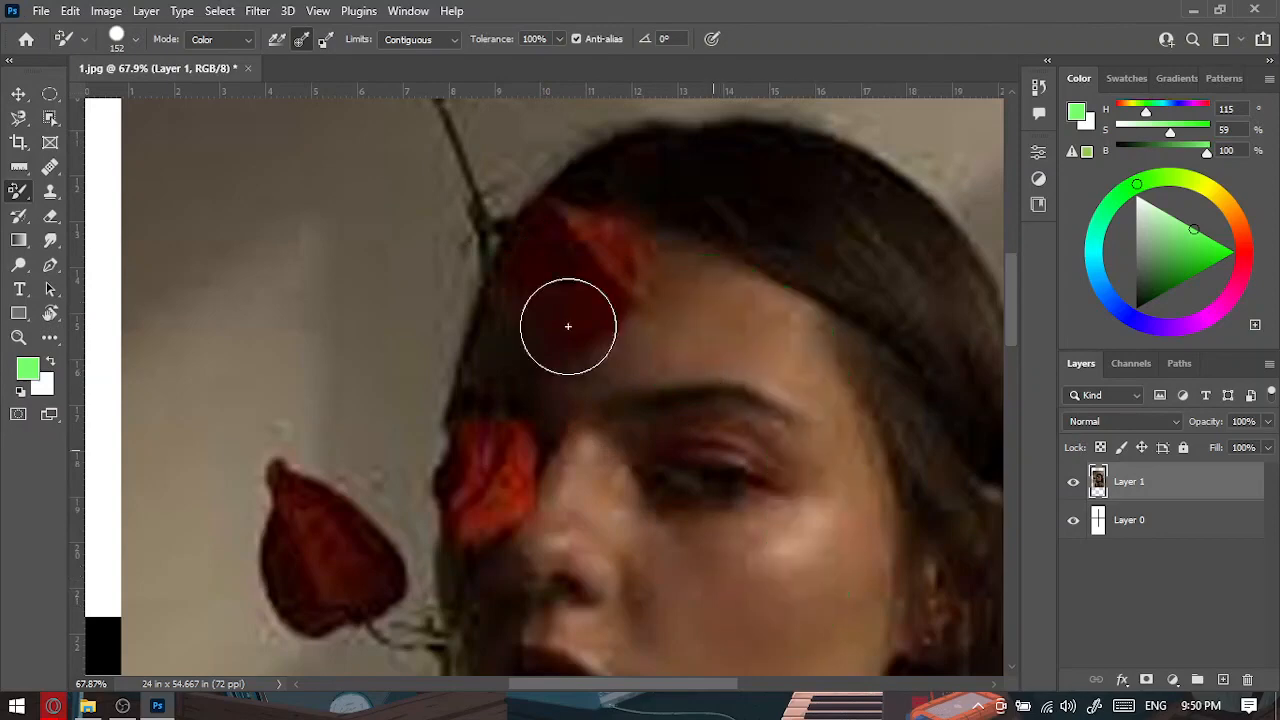
mouse_move(568, 326)
left_mouse_down()
mouse_move(575, 283)
mouse_move(548, 307)
mouse_move(585, 252)
mouse_move(533, 219)
mouse_move(610, 291)
left_mouse_up()
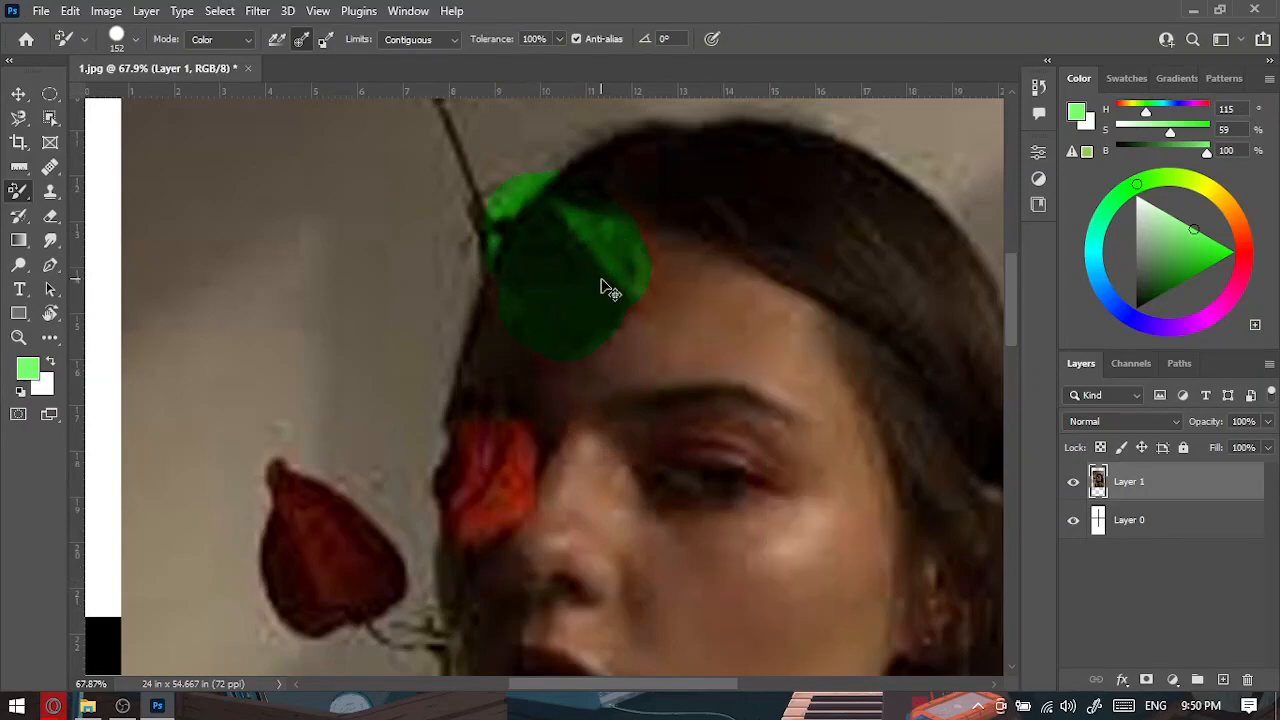
key("ctrl+z")
Recolor the flower over the eye and the hanging flower beside the face light green with the Color Replacement Tool.
mouse_move(480, 471)
left_mouse_down()
mouse_move(500, 423)
mouse_move(485, 500)
left_mouse_up()
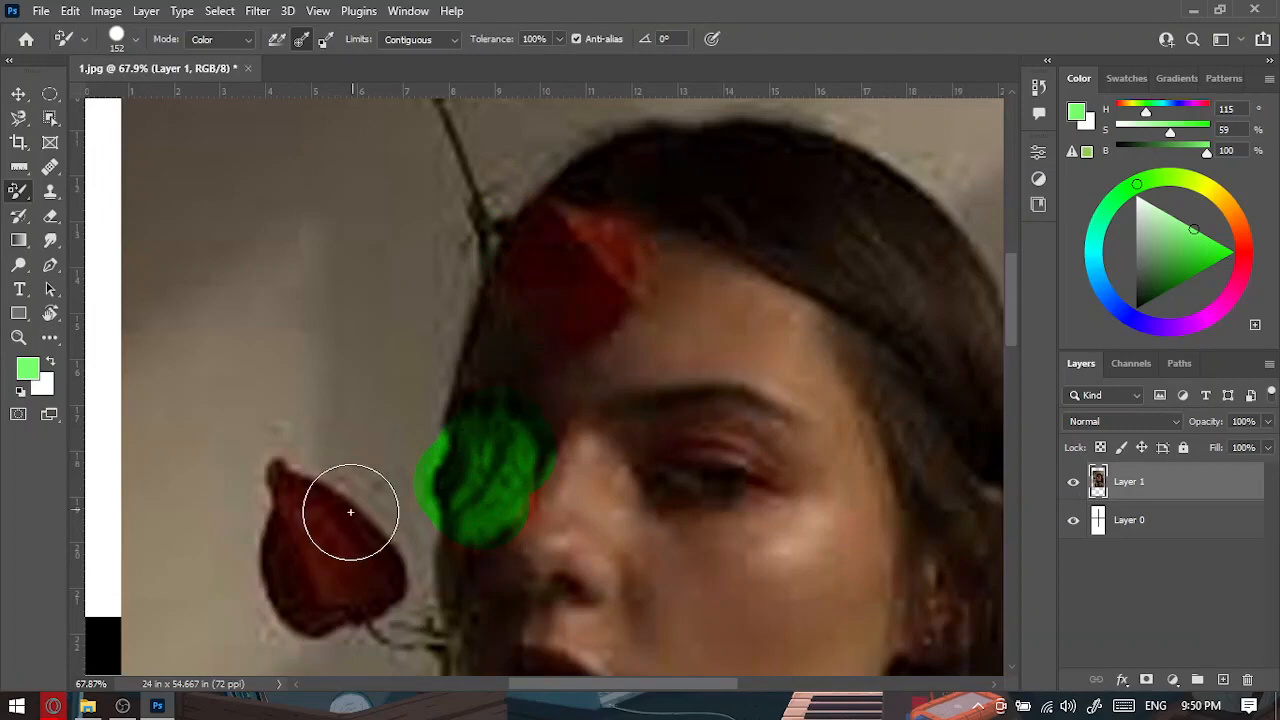
mouse_move(350, 512)
left_mouse_down()
mouse_move(340, 571)
mouse_move(291, 509)
mouse_move(337, 600)
mouse_move(351, 543)
mouse_move(372, 589)
mouse_move(294, 562)
left_mouse_up()
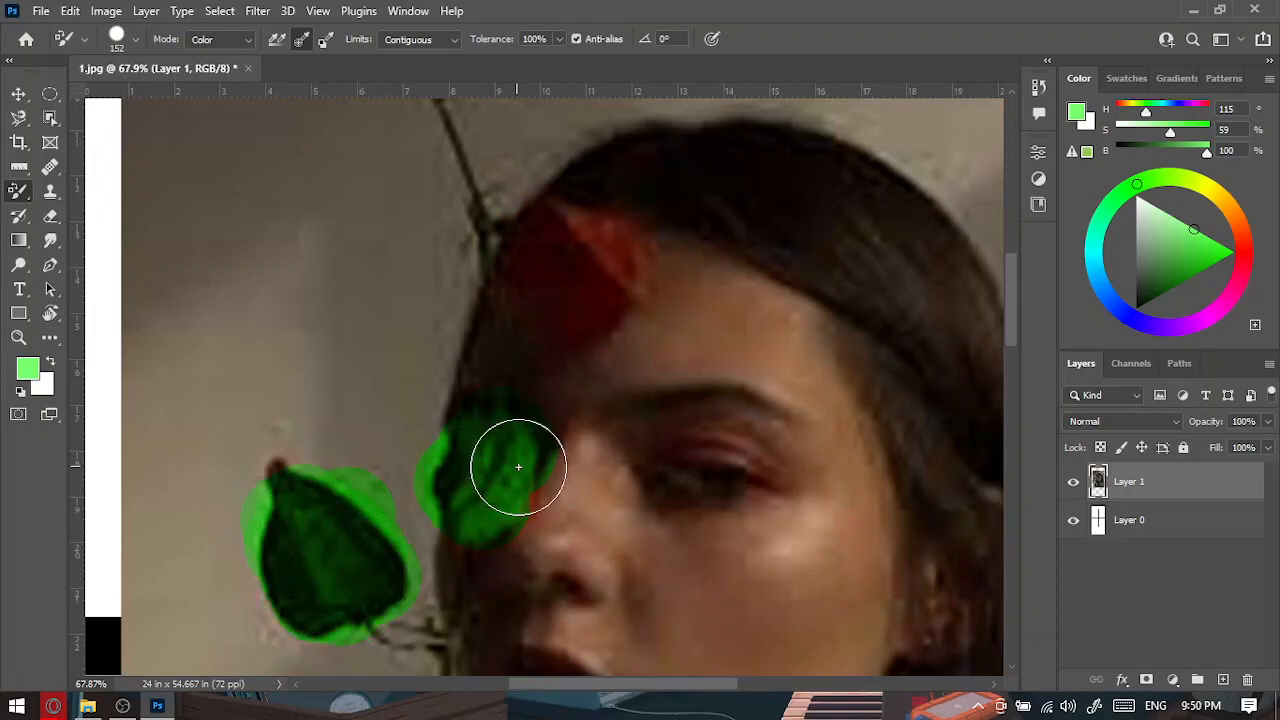
scroll(518, 467, "down", 5)
scroll(560, 425, "down", 2)
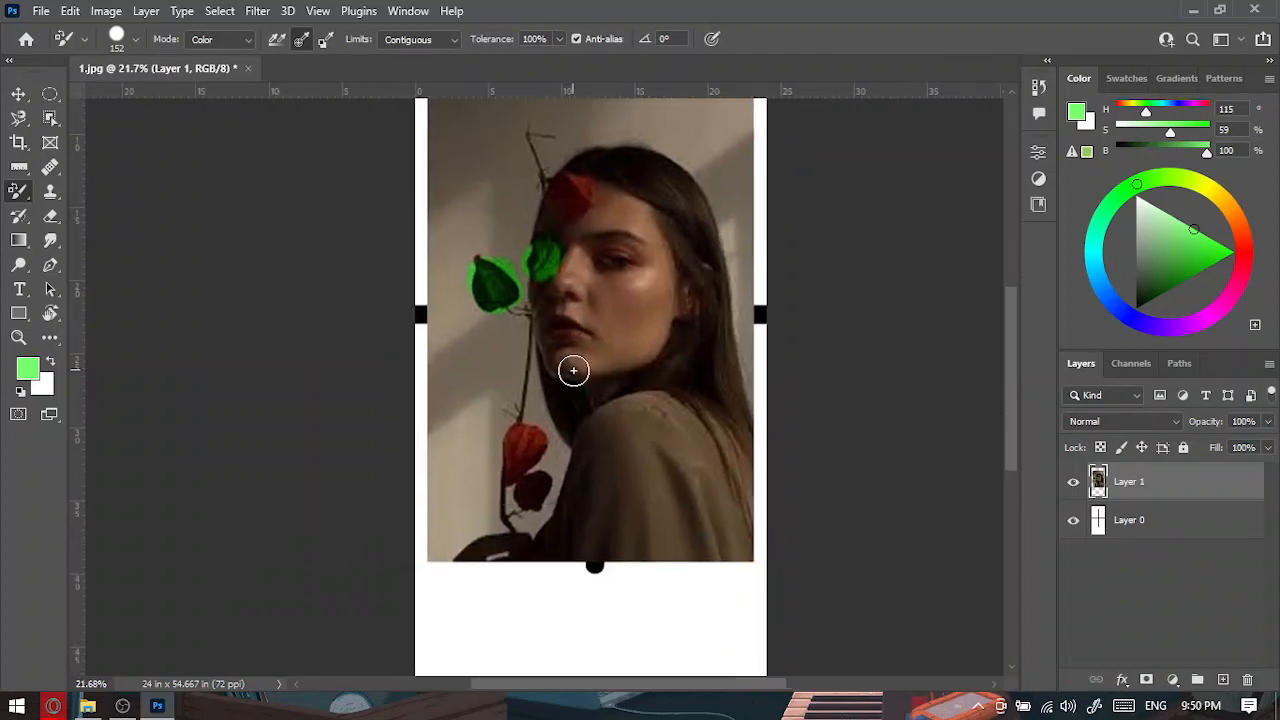
Delete the portrait's layer and switch to the Clone Stamp Tool.
right_click(19, 191)
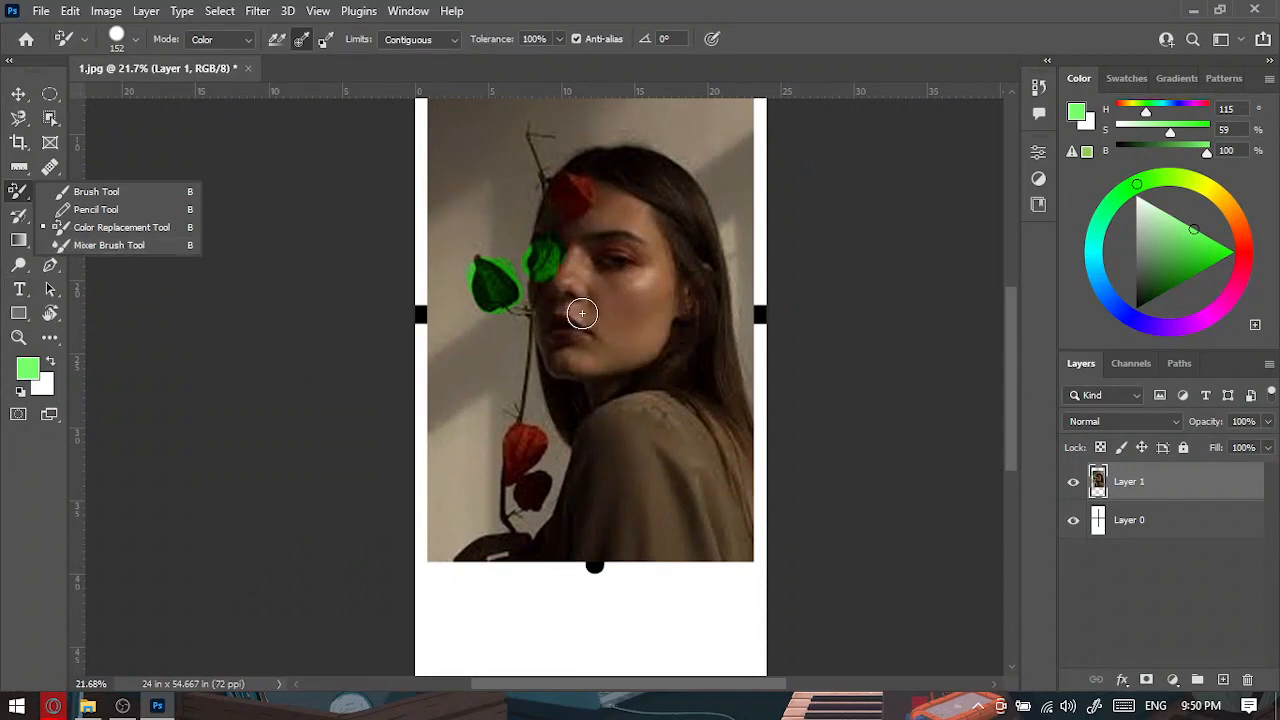
key("v")
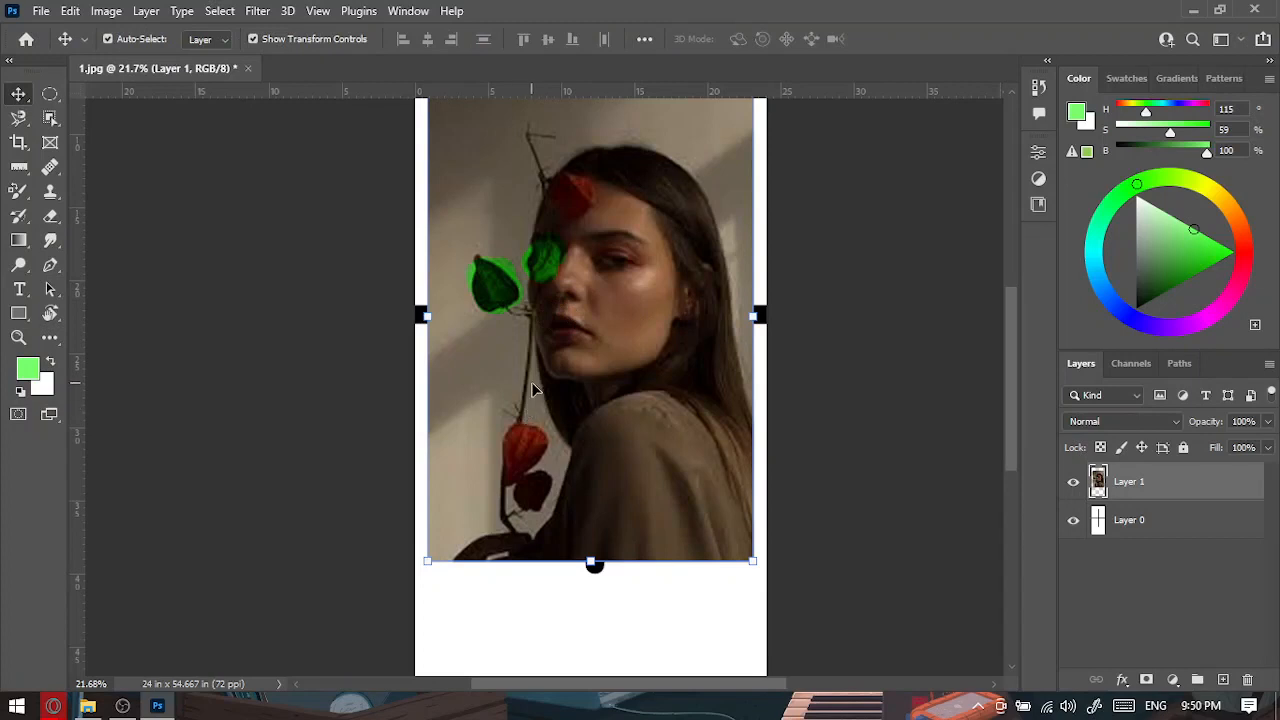
key("Delete")
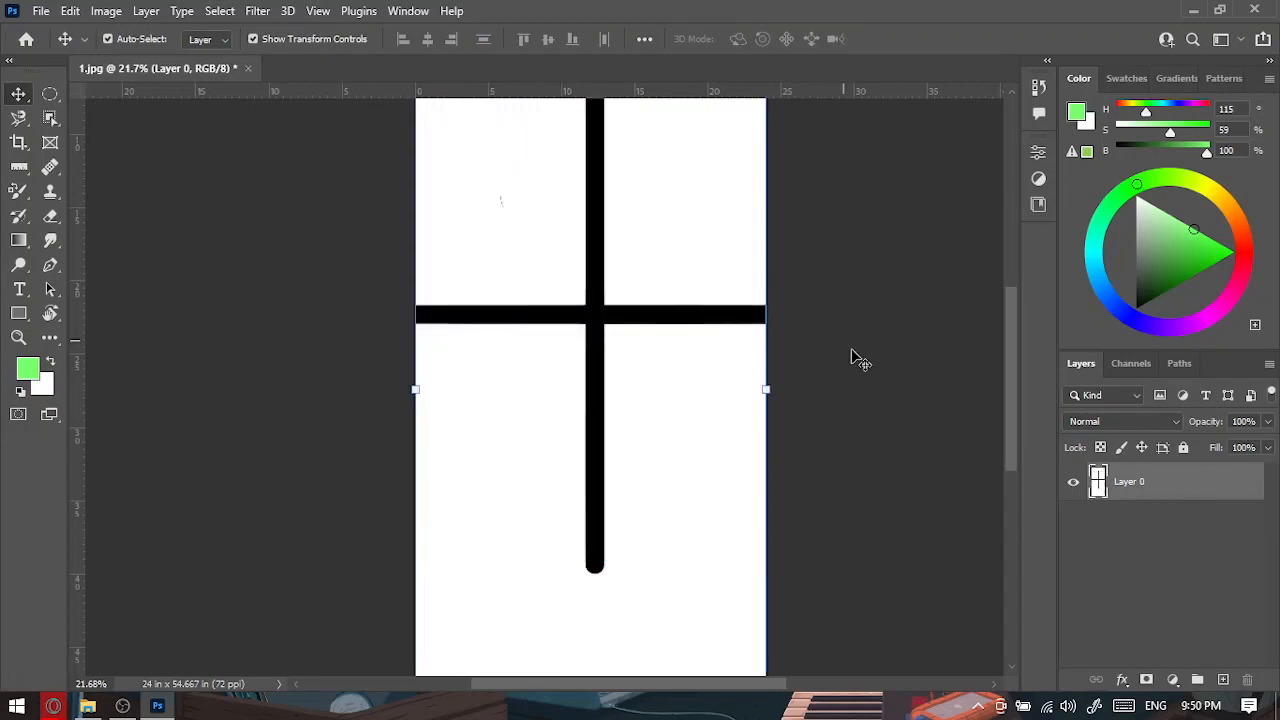
left_click(851, 357)
left_click(46, 195)
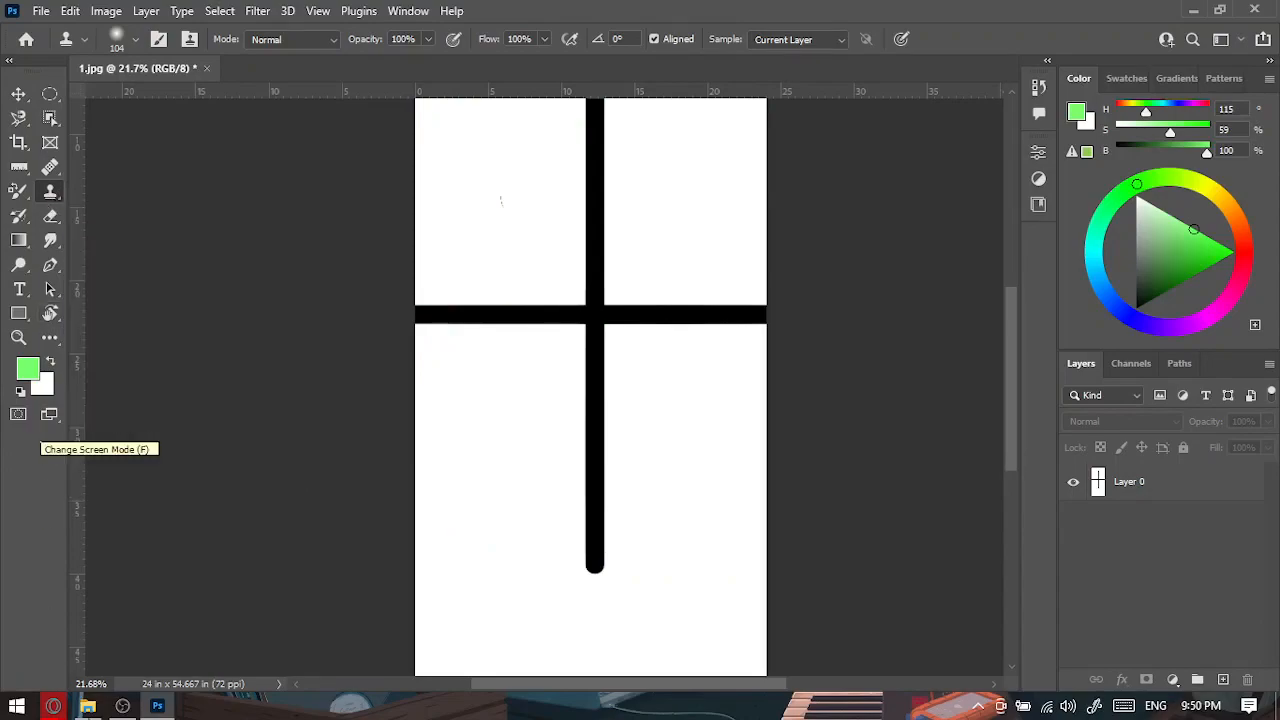
Switch to File Explorer and open the folder E:\A\AKS\Graphic Designing\2 Jumma.
left_click(88, 706)
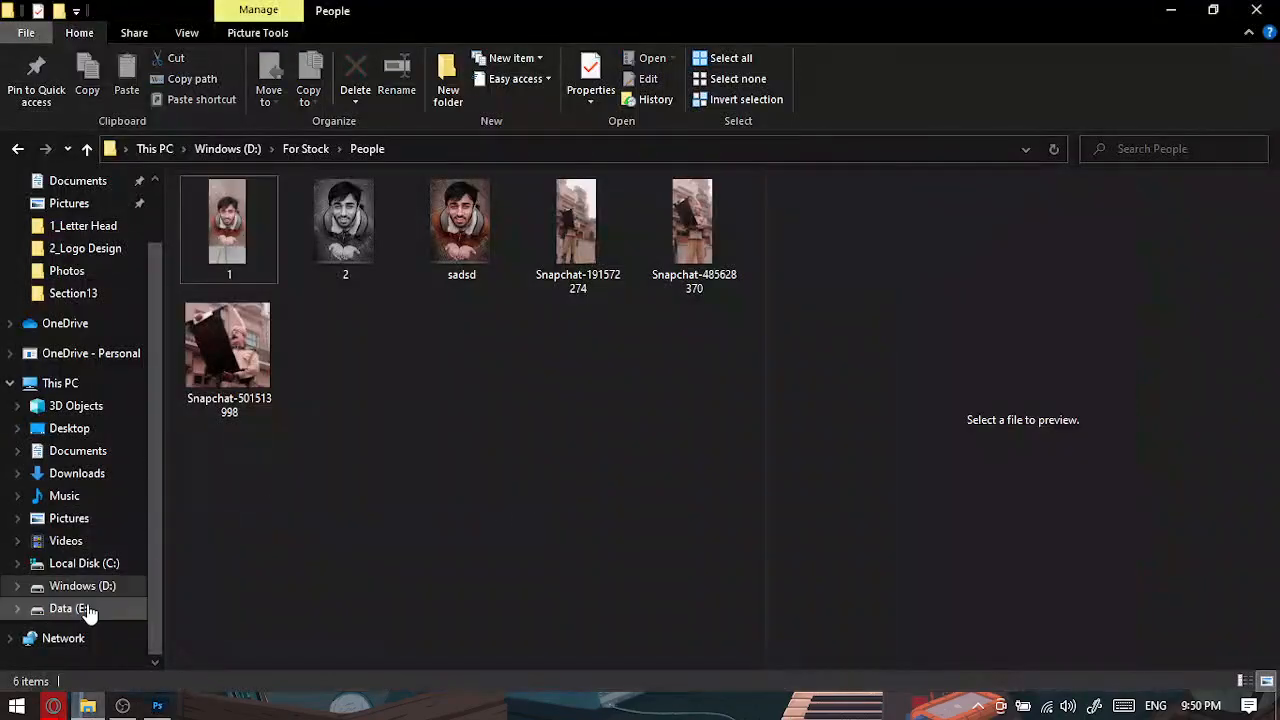
left_click(52, 610)
left_click(210, 207)
double_click(210, 207)
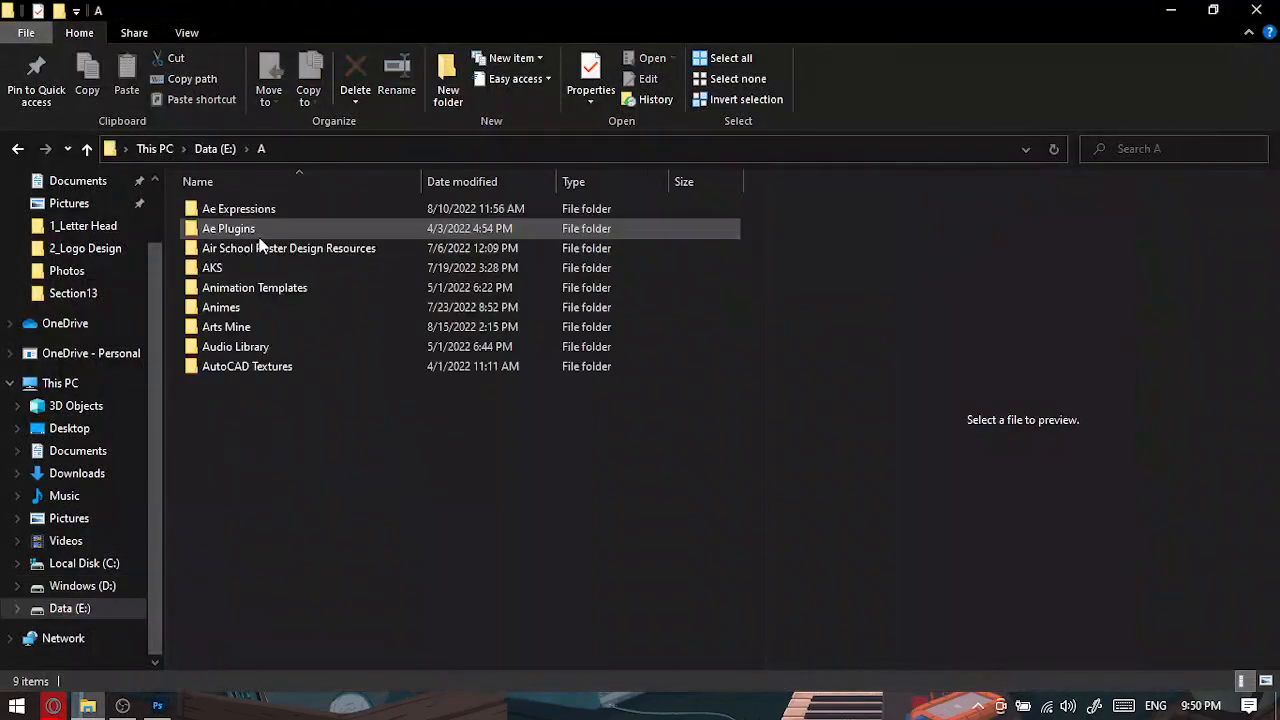
double_click(248, 270)
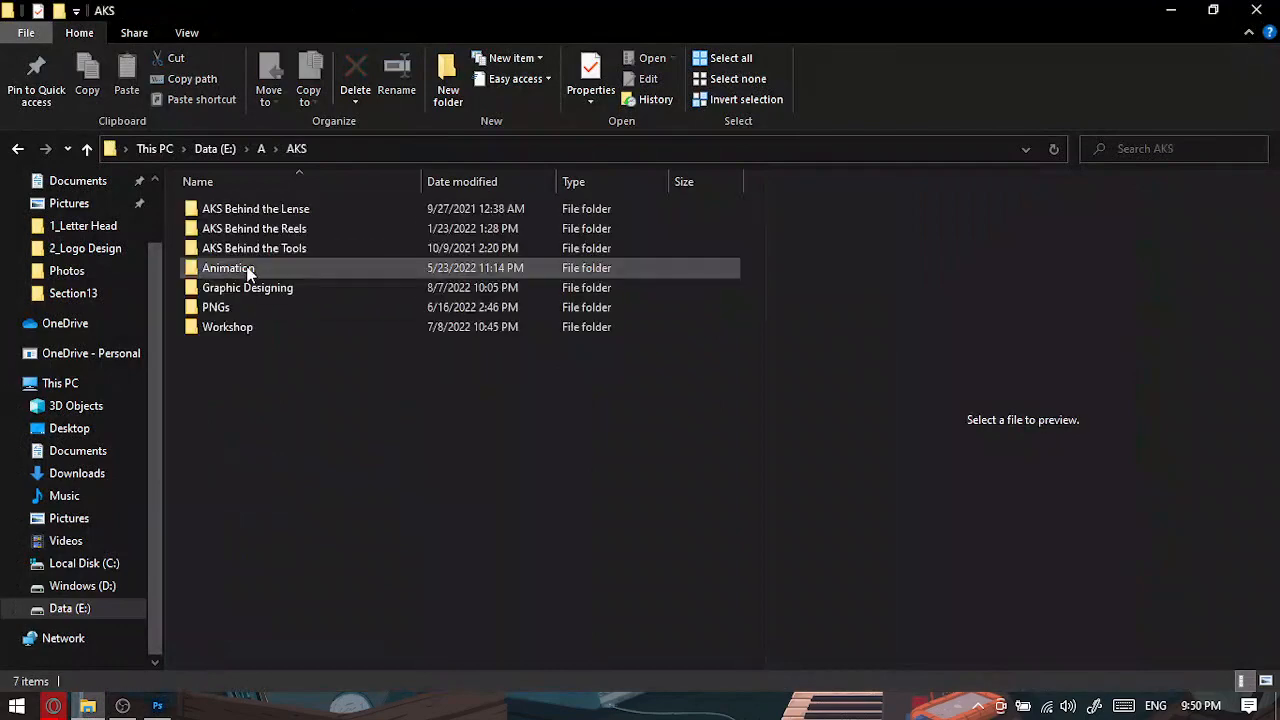
double_click(234, 290)
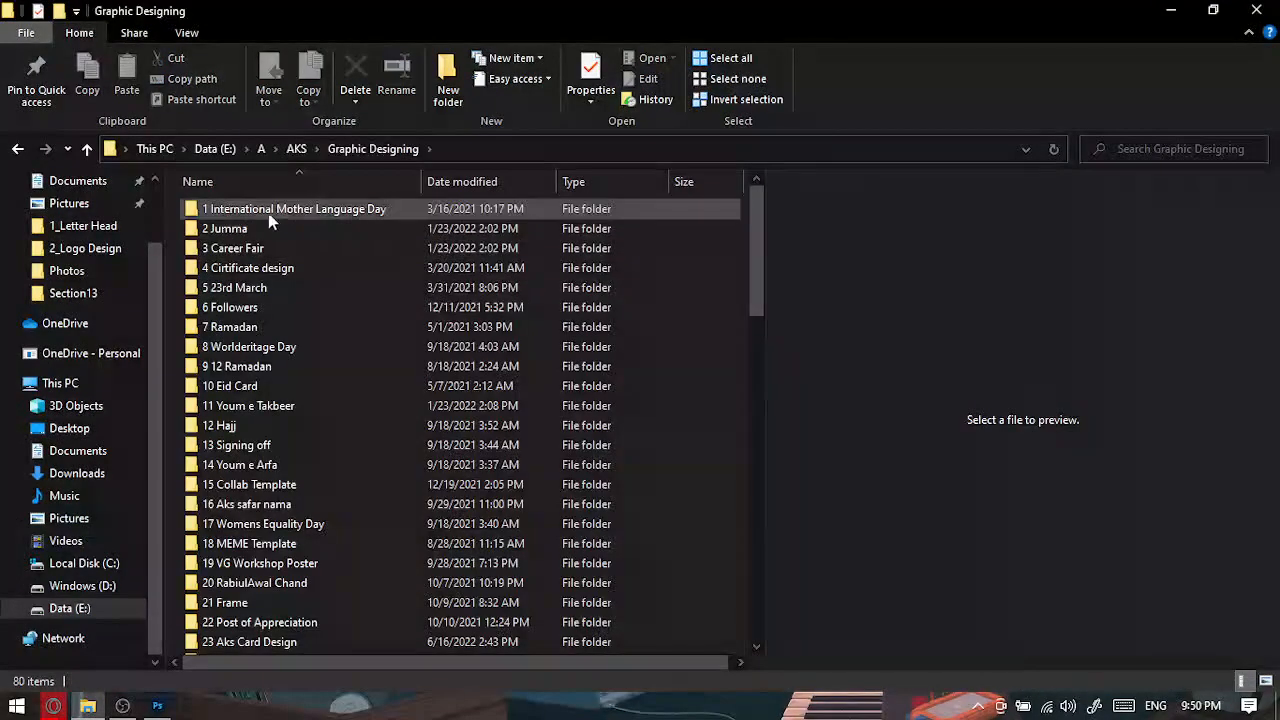
double_click(265, 233)
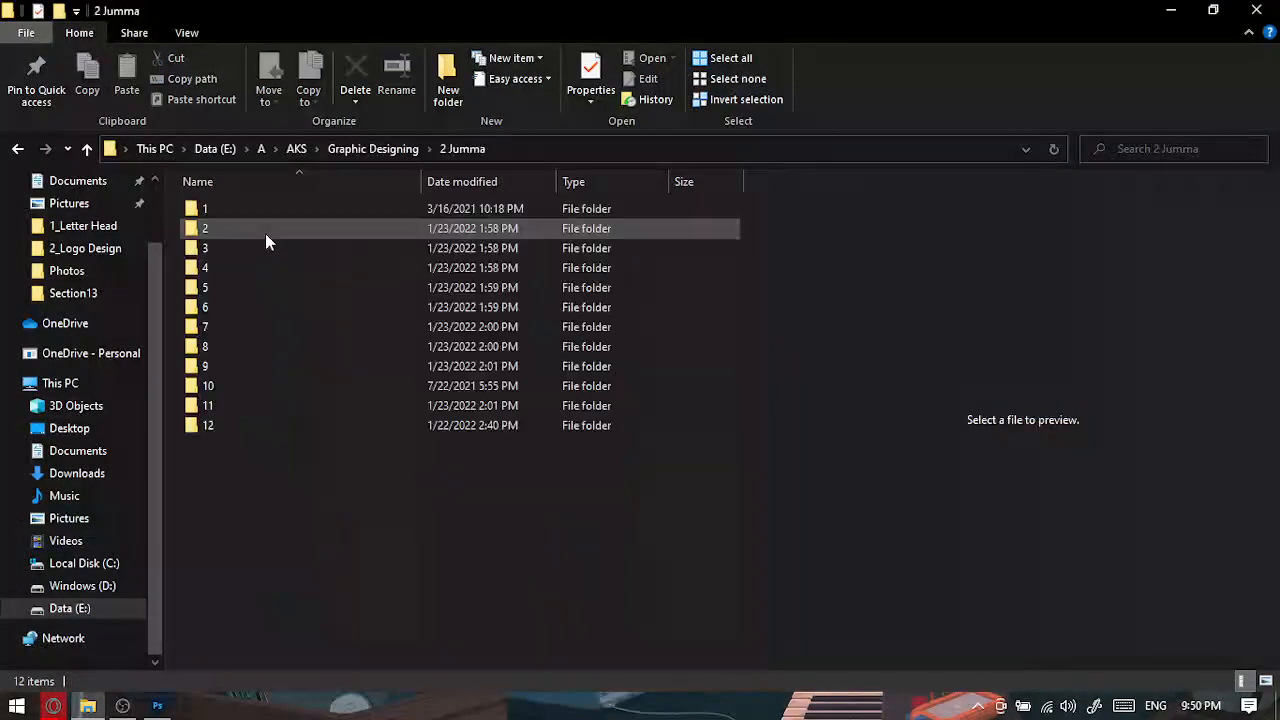
Show the folder's contents as large thumbnails and open subfolder 7.
left_click(1266, 681)
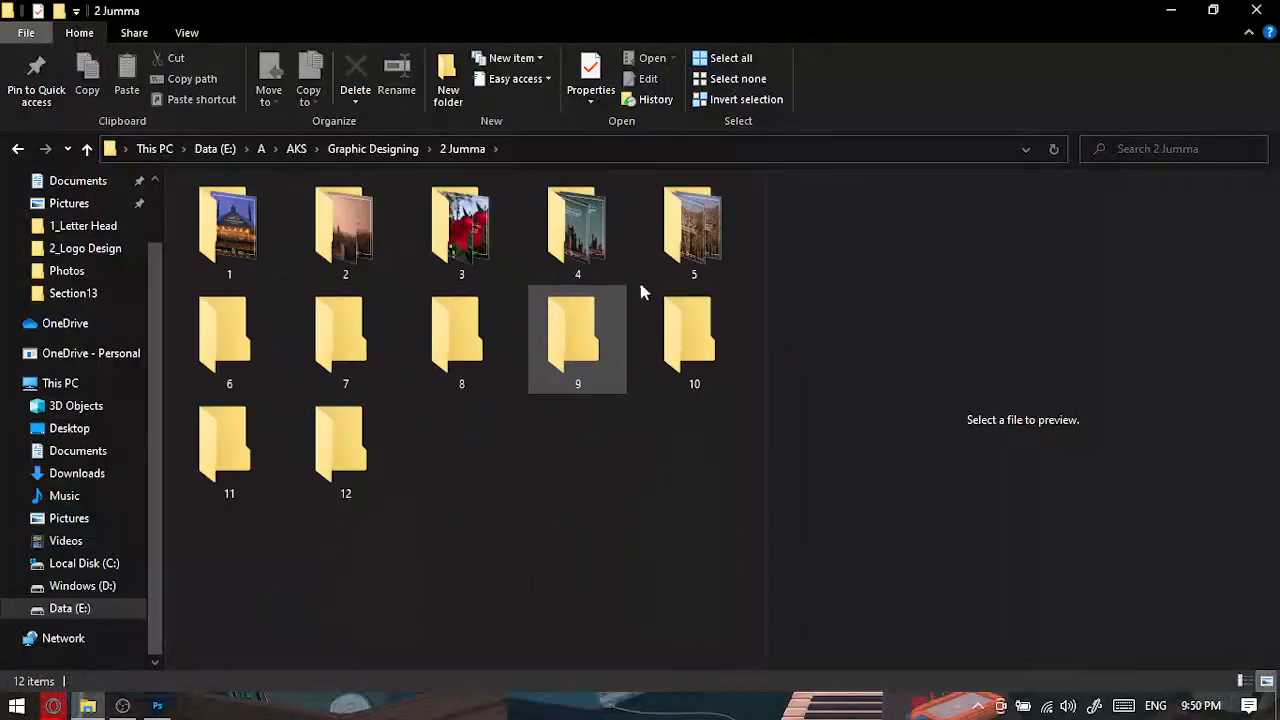
left_click(318, 352)
double_click(318, 352)
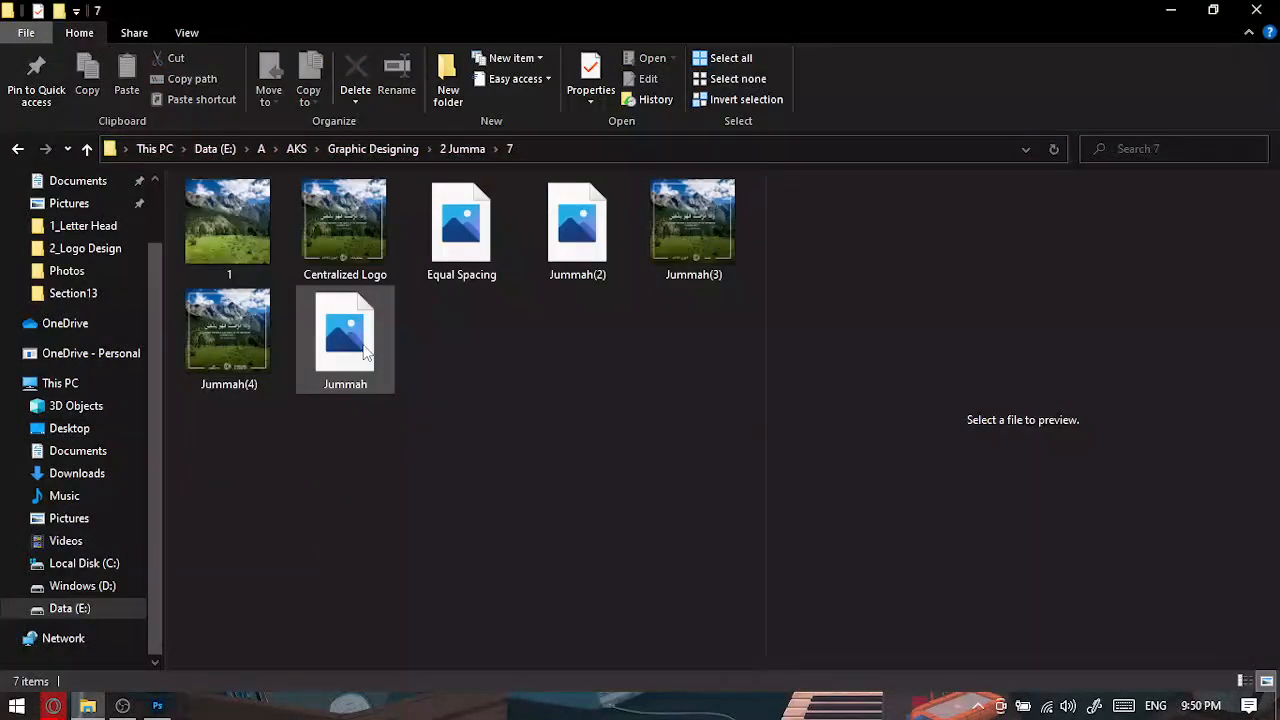
Preview the images 1, Jummah and Equal Spacing to compare the plain landscape with the finished designs.
left_click(251, 265)
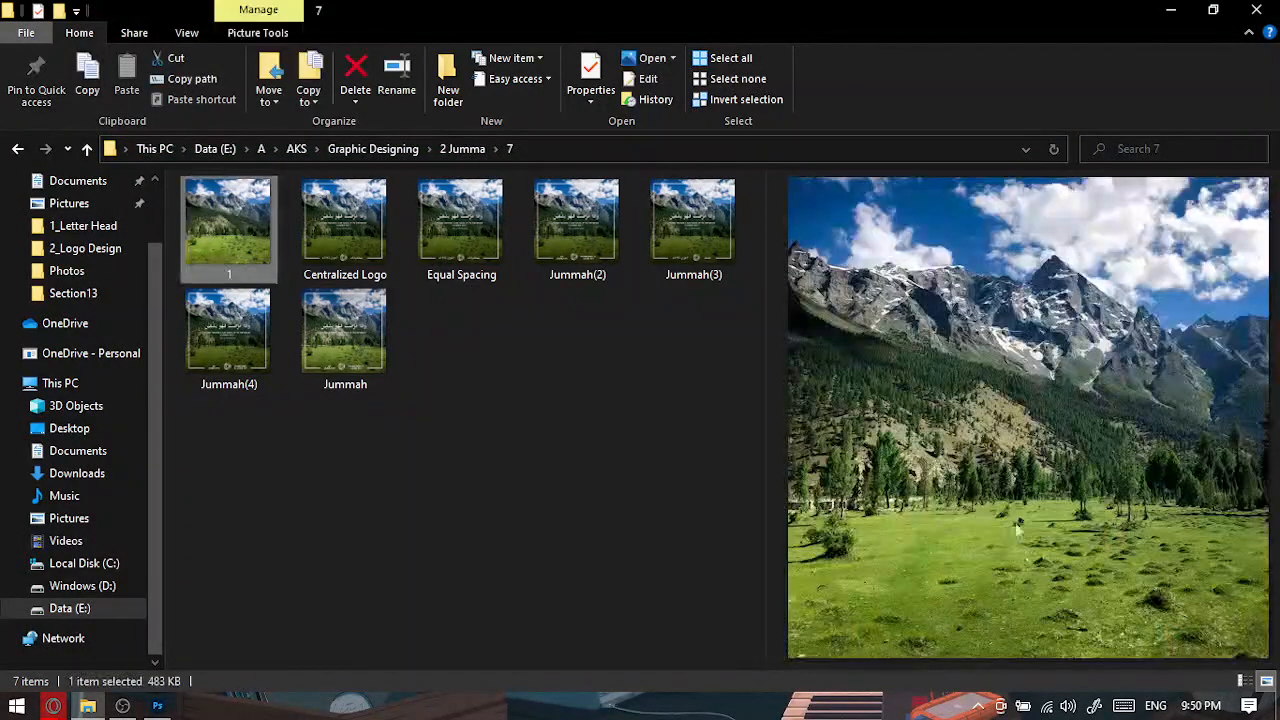
left_click(386, 352)
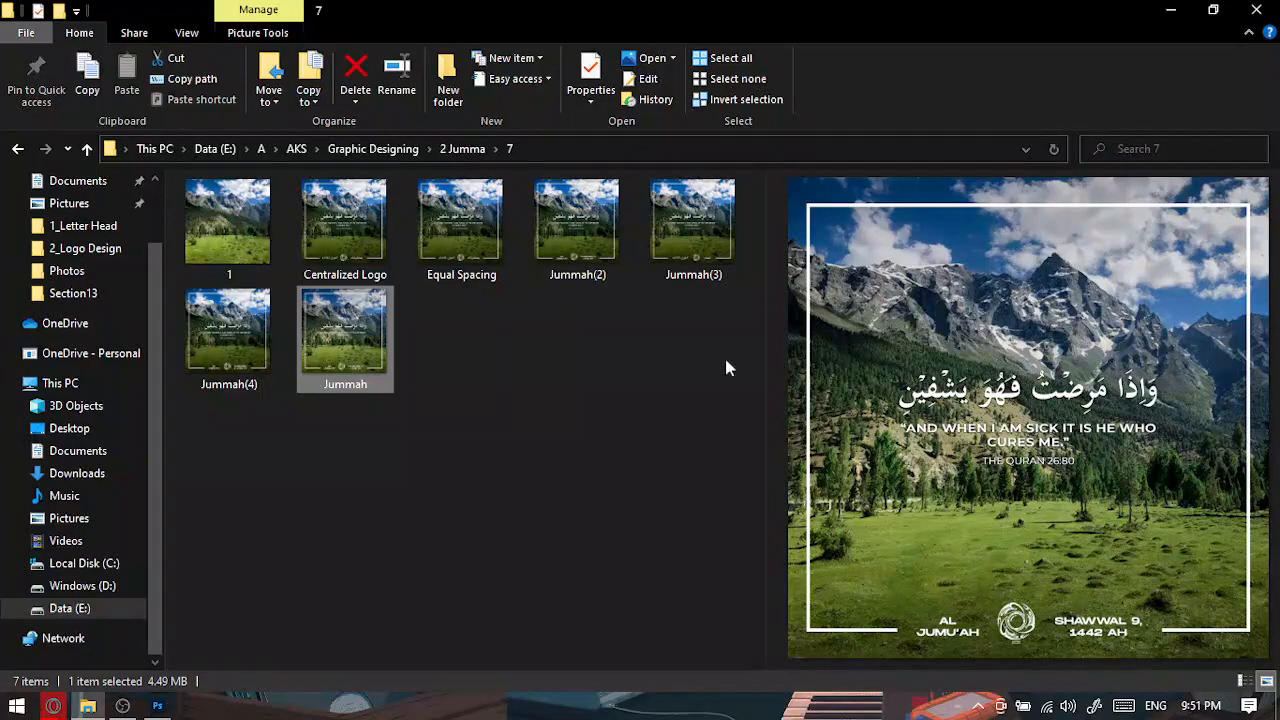
left_click(471, 222)
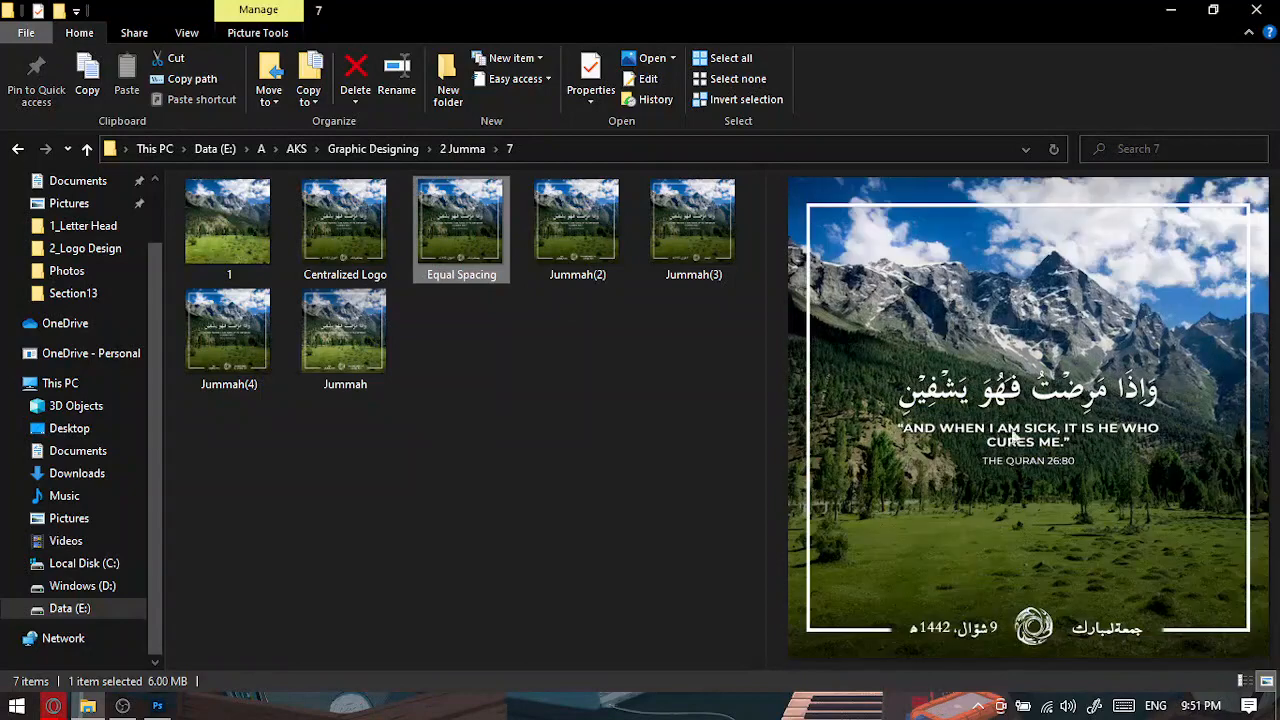
Open landscape image 1 in Photoshop as a separate document and set the Clone Stamp Tool's size to 40 px.
left_click_drag(236, 236, 536, 72)
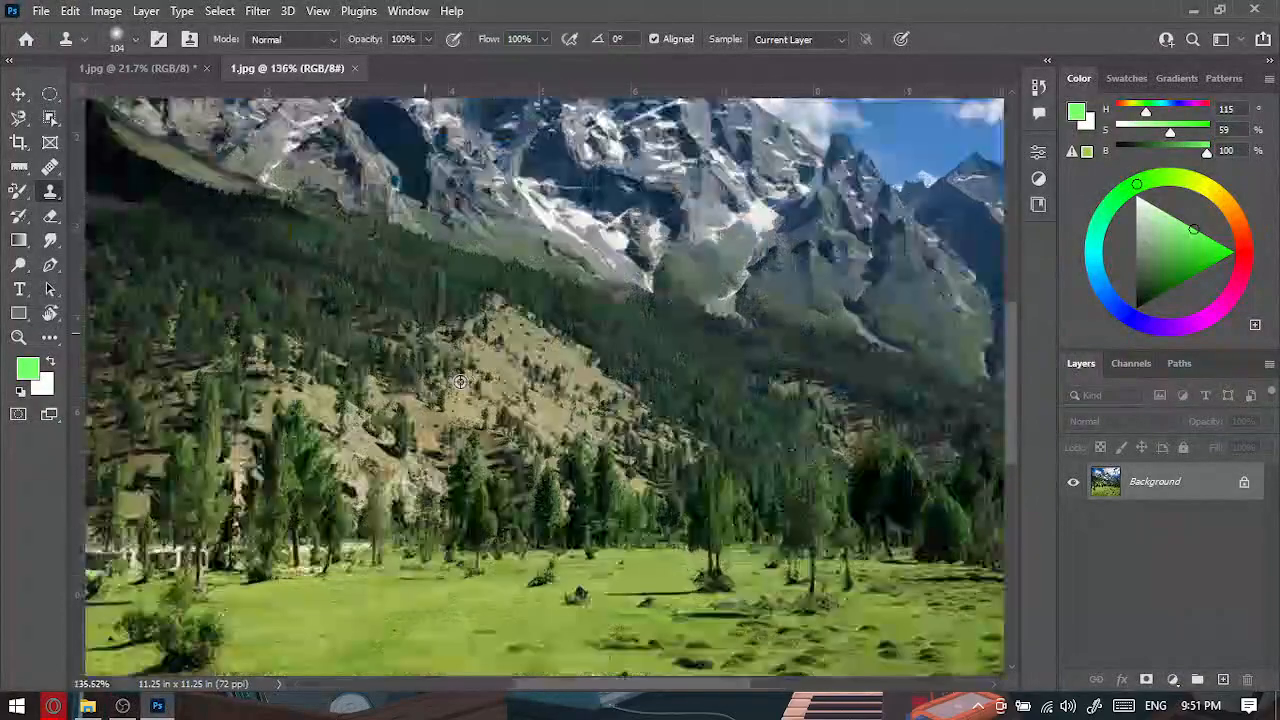
scroll(480, 395, "up", 4)
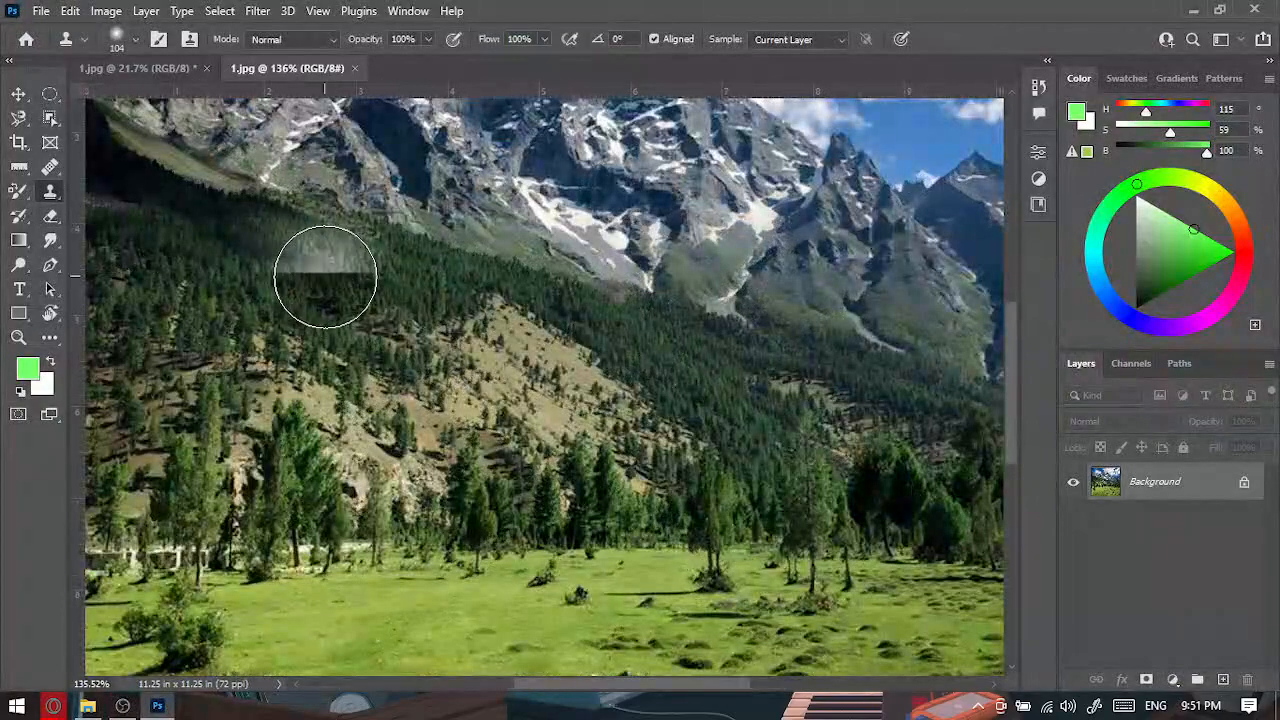
right_click(323, 271, "alt")
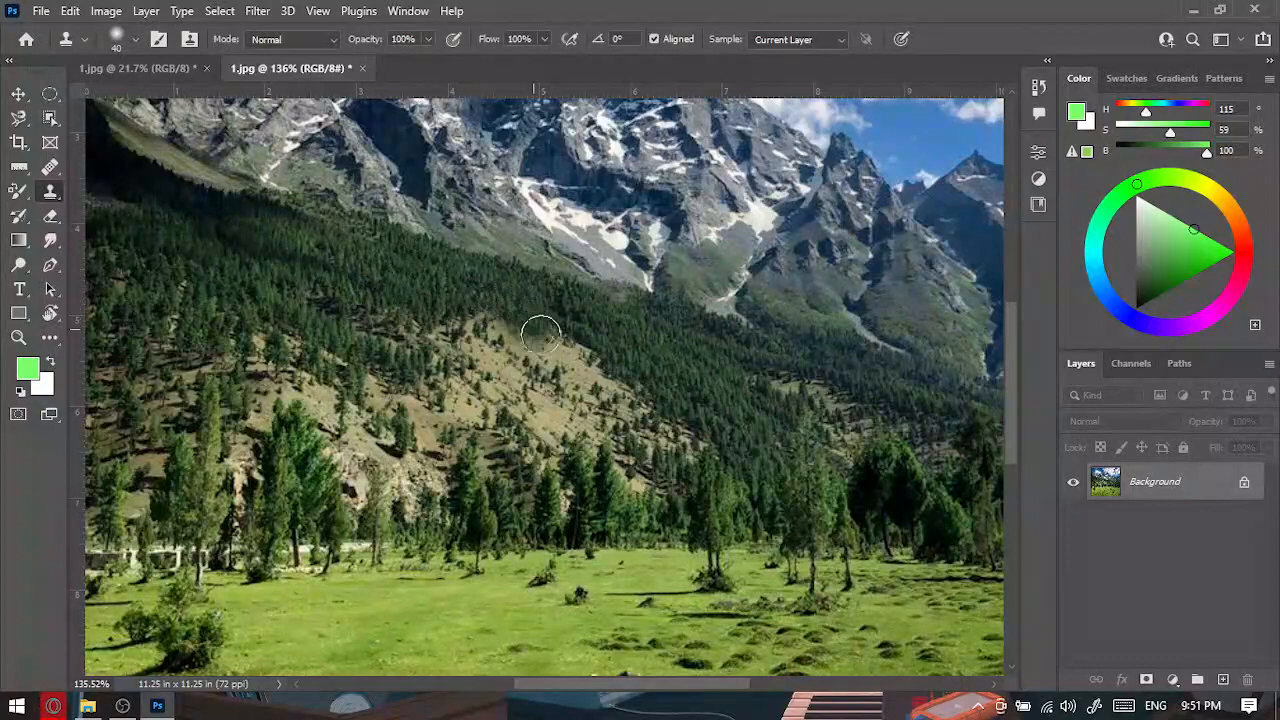
Clone trees from the forested hillside over the upper part of the bare brown slope with the Clone Stamp Tool.
mouse_move(546, 310)
left_mouse_down()
mouse_move(542, 325)
mouse_move(434, 334)
mouse_move(502, 356)
mouse_move(485, 385)
mouse_move(546, 346)
left_mouse_up()
left_click(209, 281, "alt")
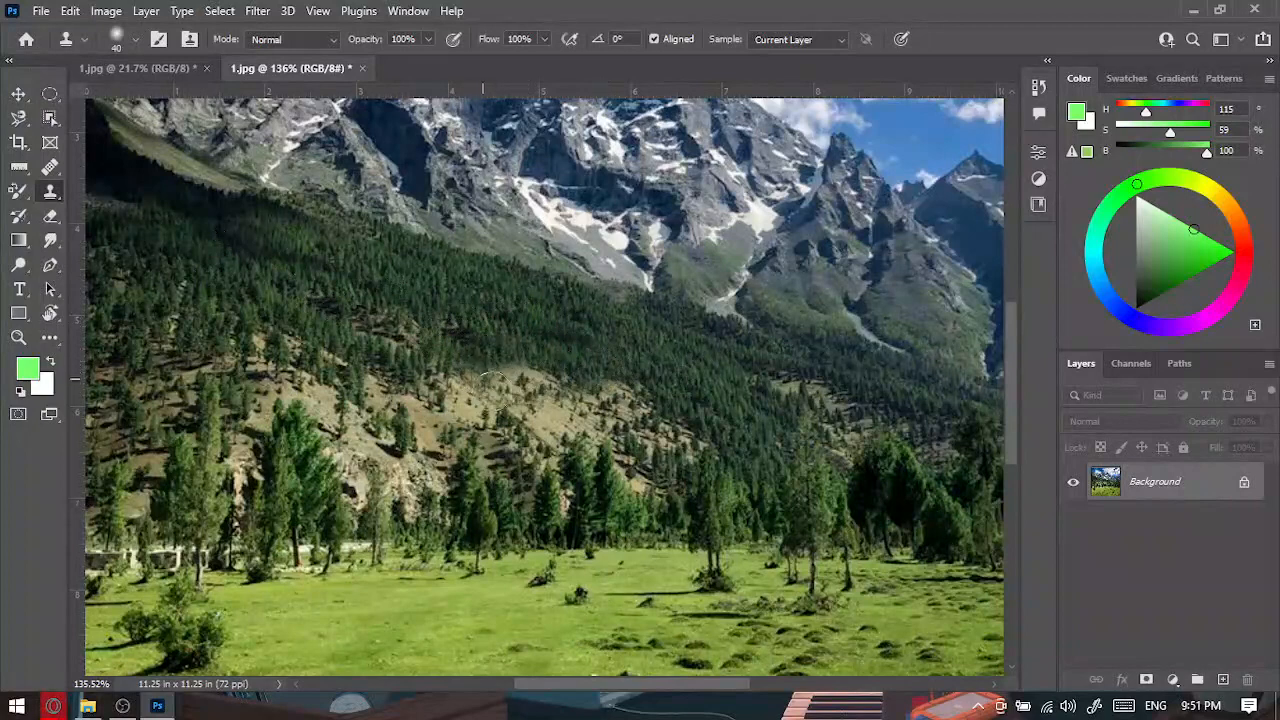
key("ctrl+z")
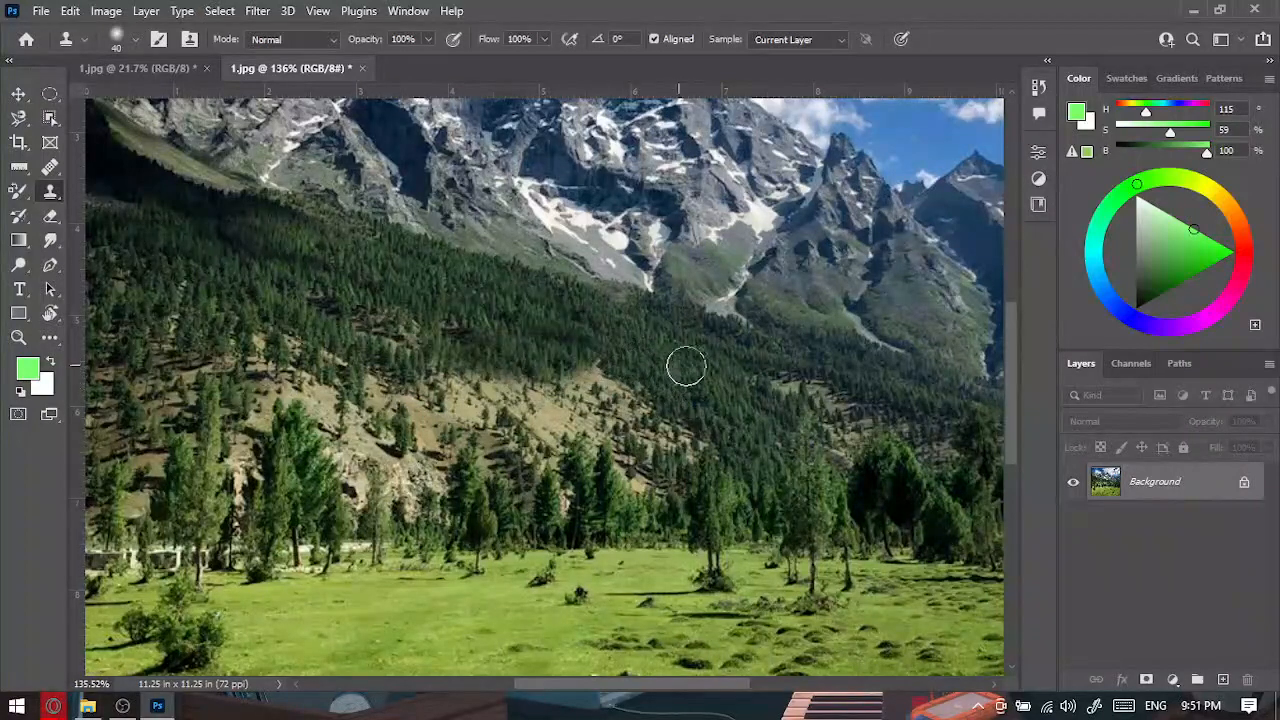
mouse_move(709, 359)
left_mouse_down()
mouse_move(542, 381)
mouse_move(299, 389)
mouse_move(424, 525)
mouse_move(547, 616)
mouse_move(555, 662)
mouse_move(626, 495)
mouse_move(578, 422)
left_mouse_up()
key("ctrl+z")
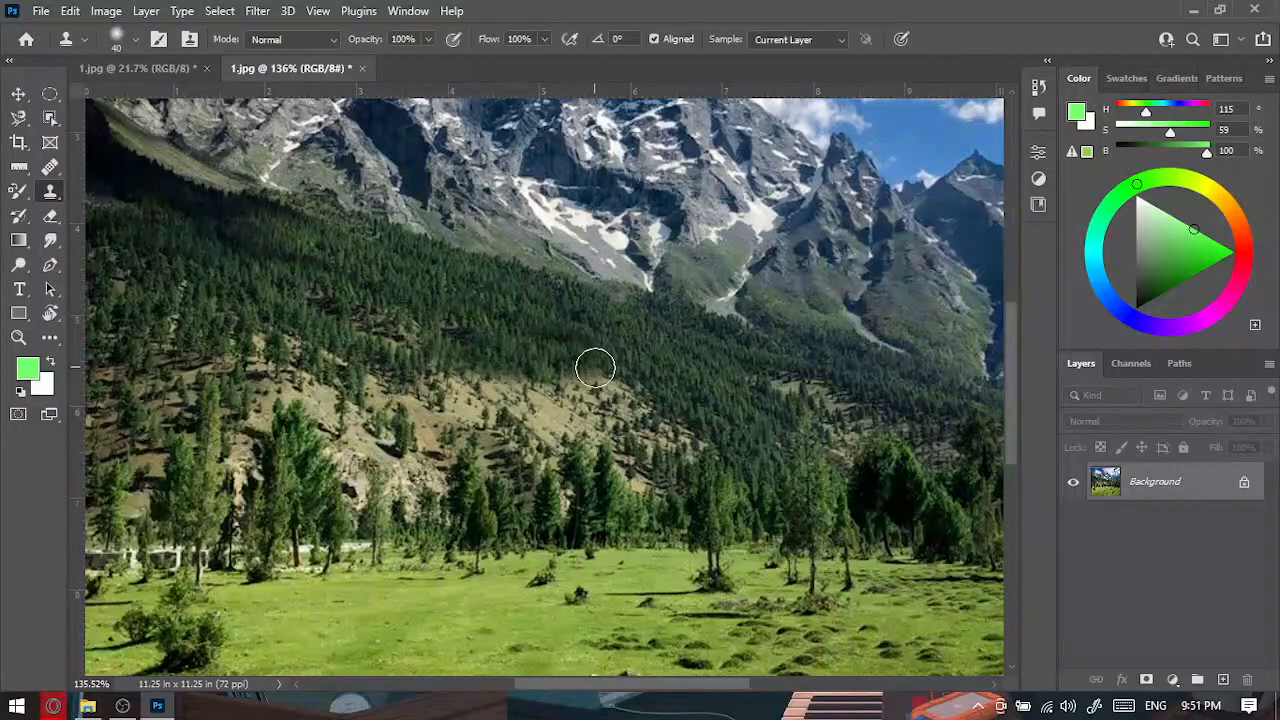
left_click_drag(594, 363, 523, 381)
scroll(519, 410, "down", 3, "alt")
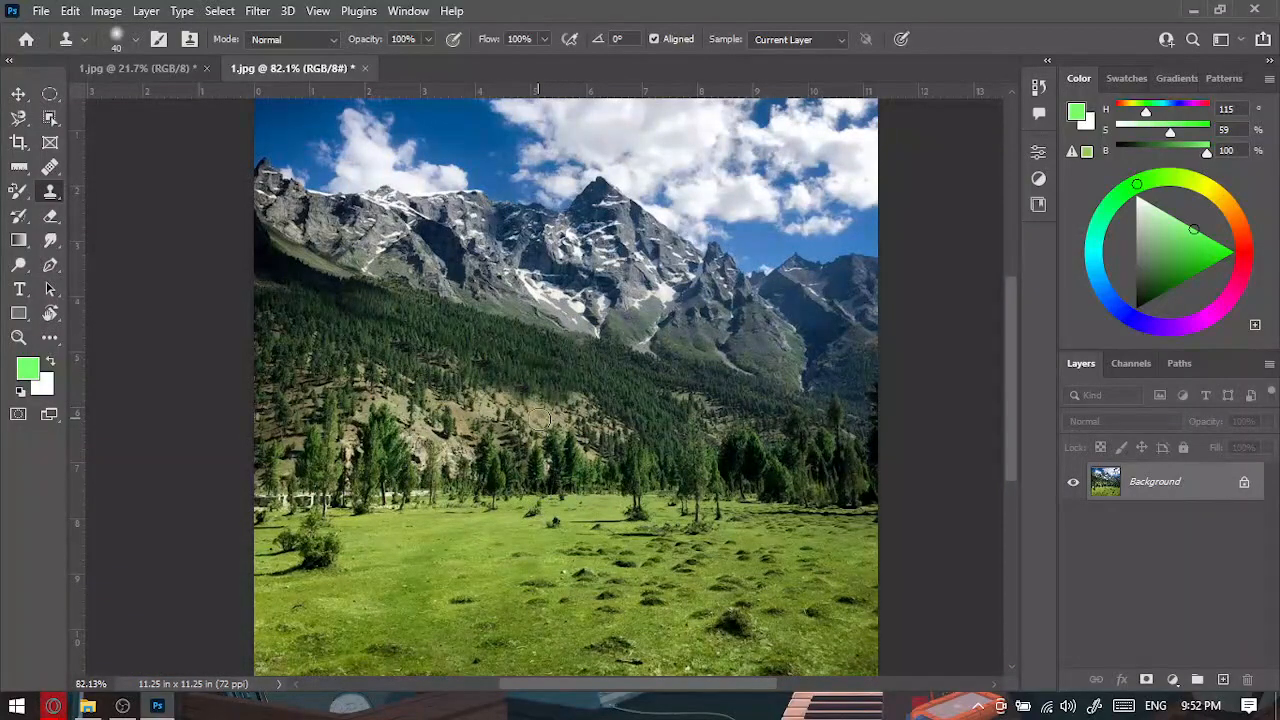
Close the landscape document without saving its changes.
left_click(366, 69)
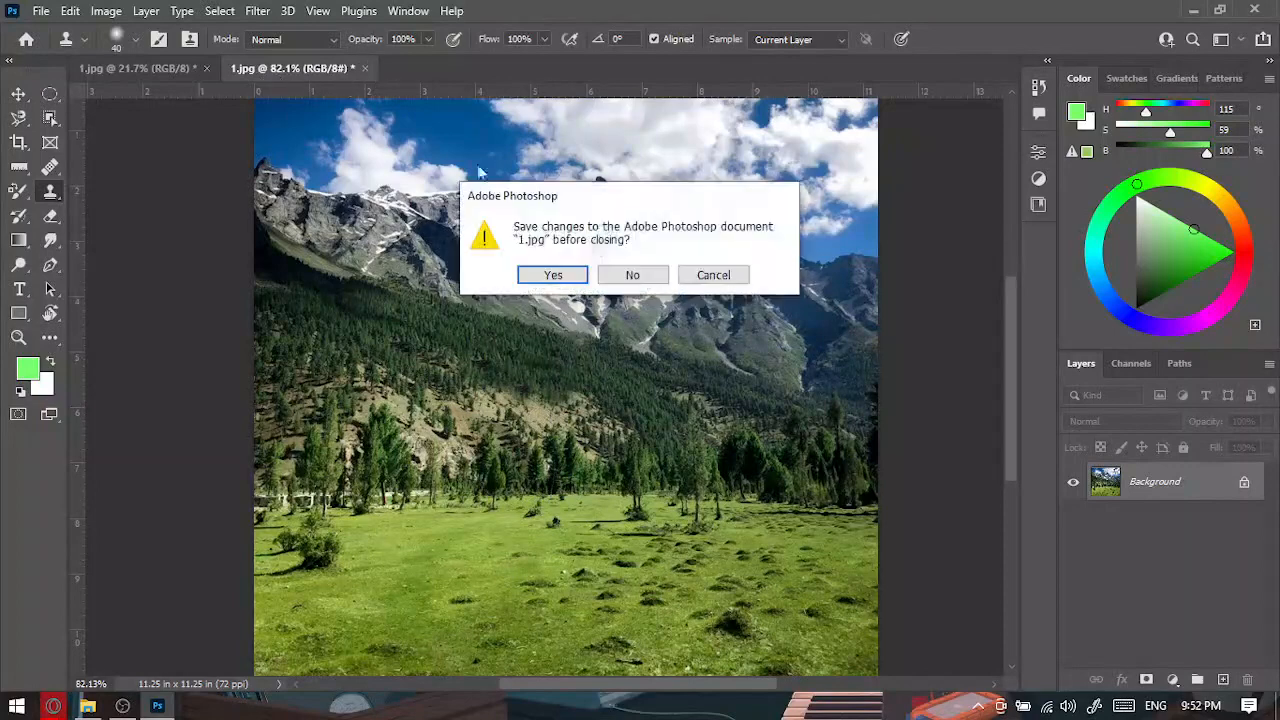
left_click(632, 280)
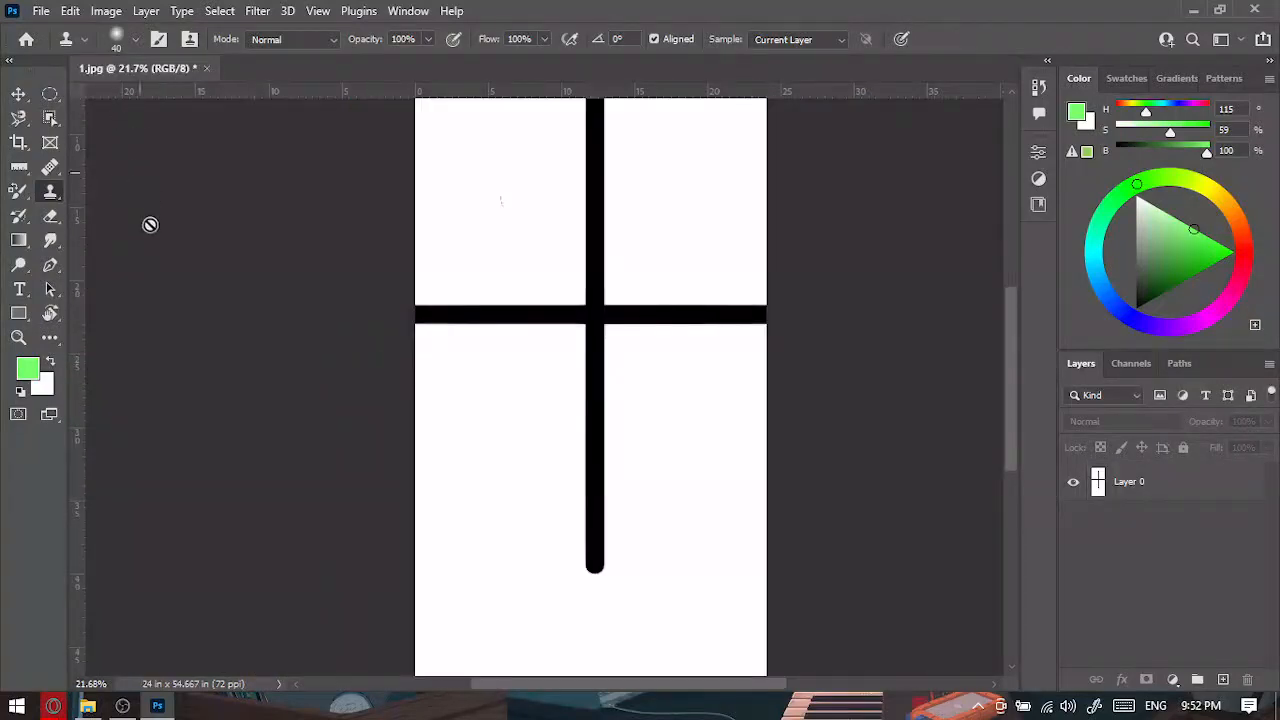
Look through the tool variants grouped with the Clone Stamp Tool and the History Brush Tool.
right_click(51, 191)
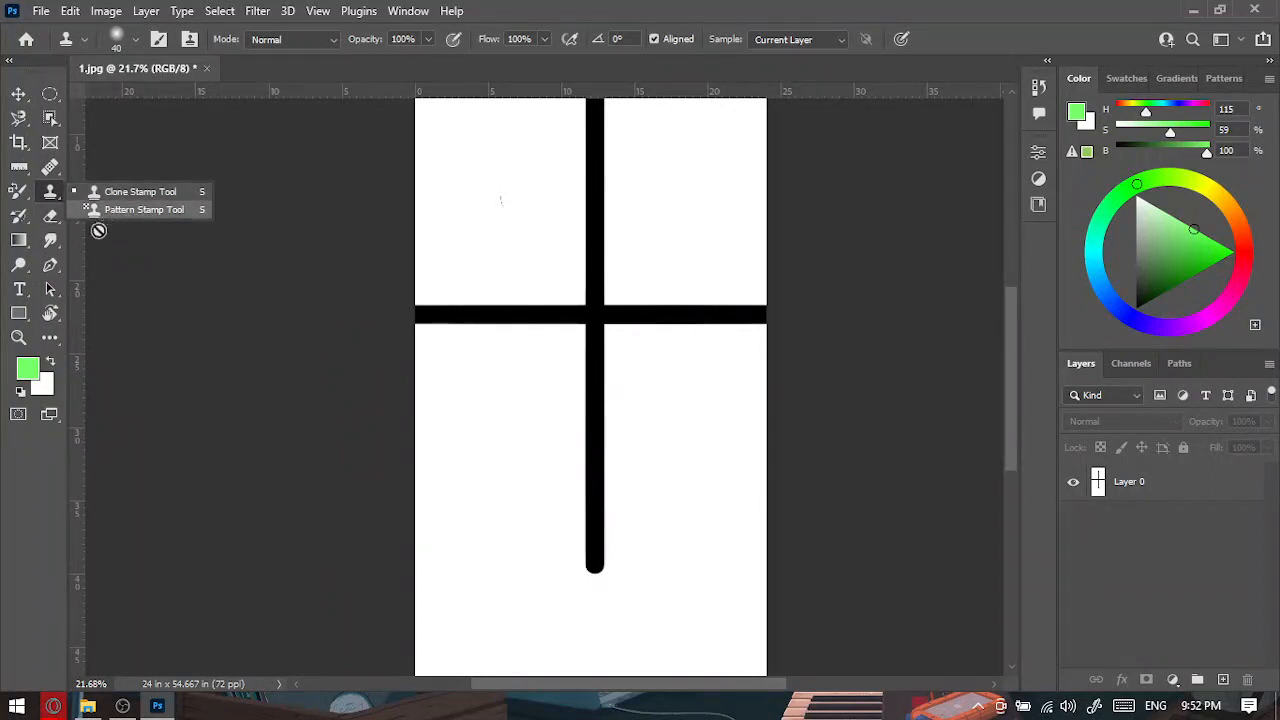
left_click(19, 216)
right_click(19, 216)
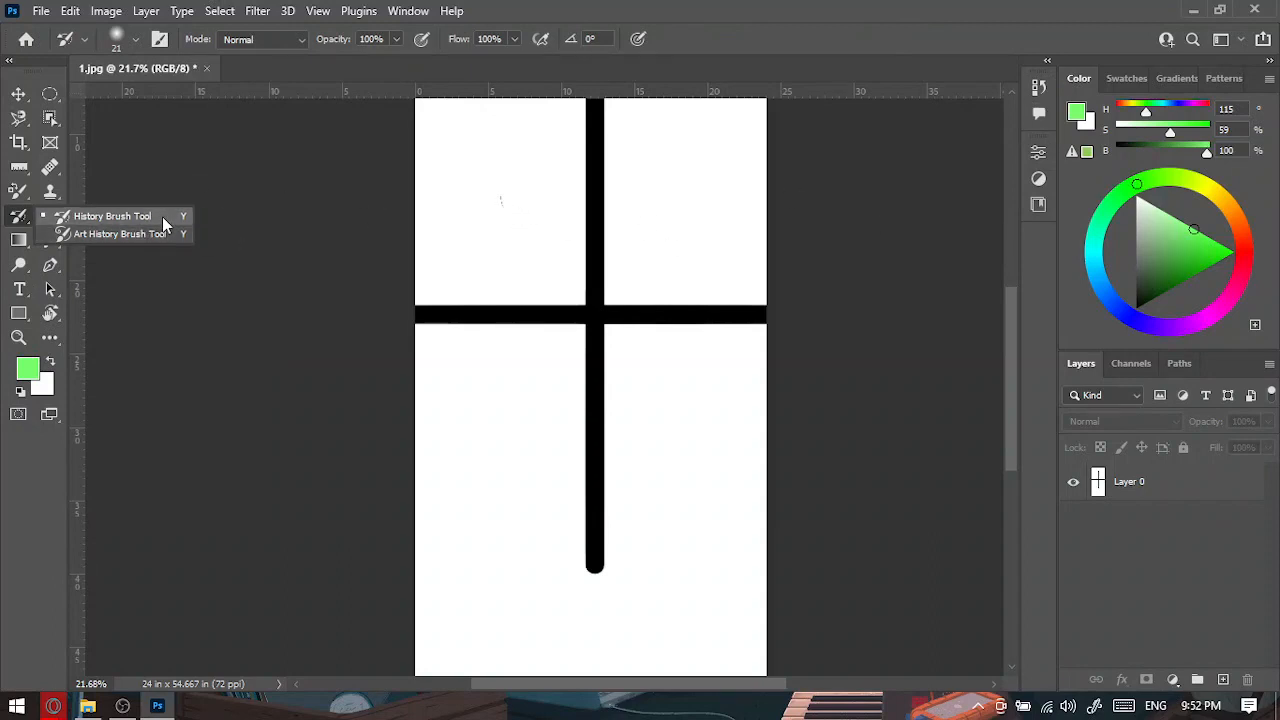
left_click(48, 248)
Erase an irregular patch of Layer 0 across the lower end of the vertical black bar with the Eraser Tool.
left_click(45, 218)
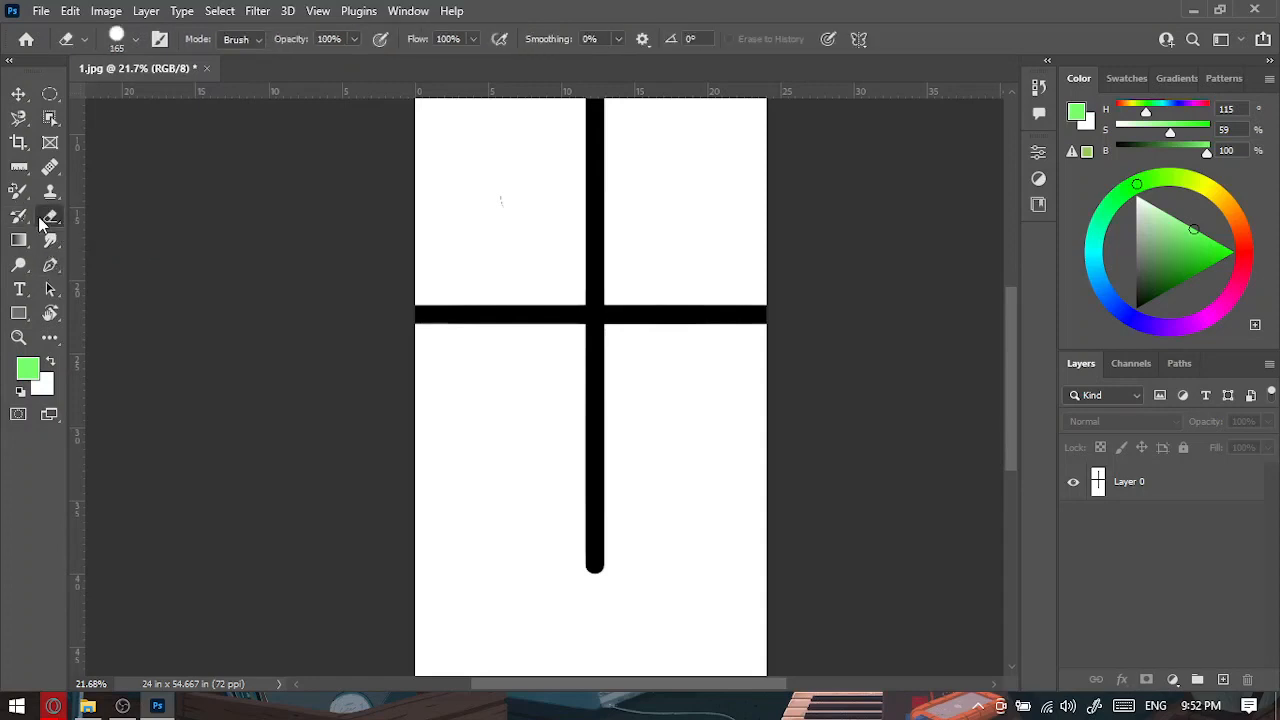
right_click(51, 217)
left_click(117, 213)
left_click(1196, 482)
mouse_move(628, 422)
left_mouse_down()
mouse_move(524, 441)
mouse_move(662, 441)
mouse_move(566, 484)
mouse_move(672, 488)
mouse_move(602, 560)
mouse_move(546, 535)
mouse_move(611, 566)
mouse_move(586, 517)
left_mouse_up()
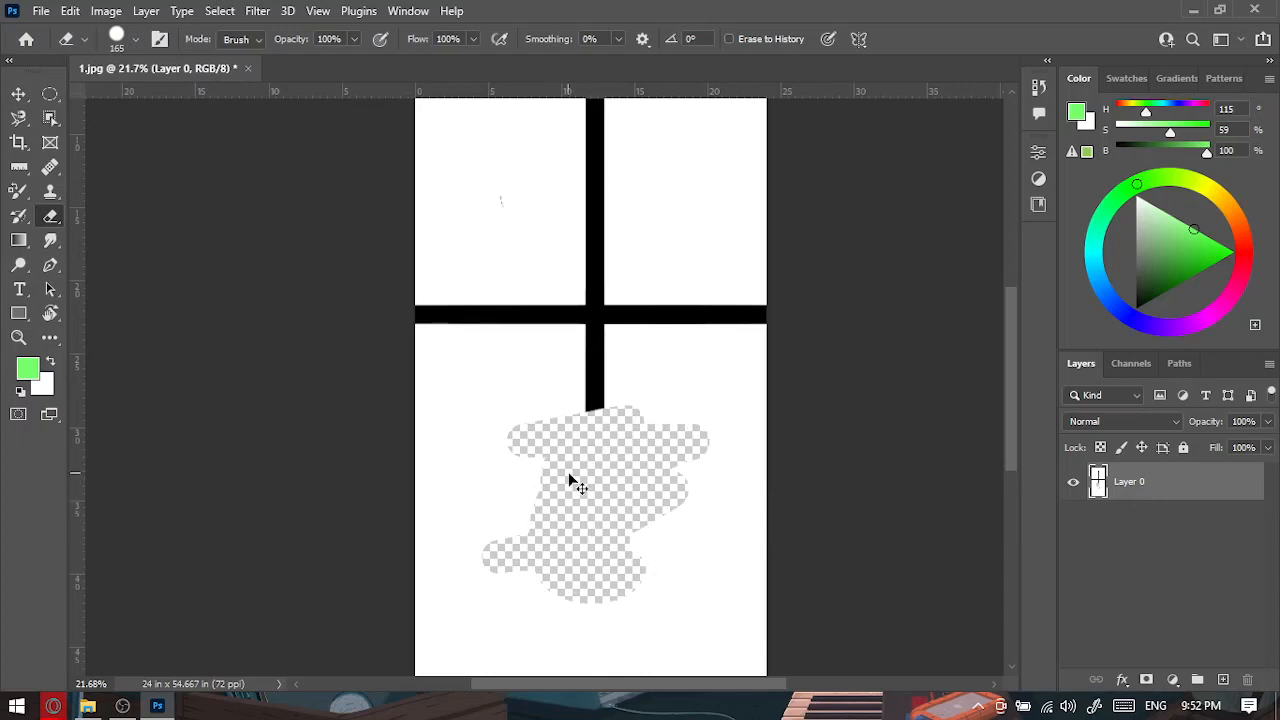
Undo the erased patch and paint a large green stroke over the black cross on a new layer with the Brush Tool.
key("ctrl+z")
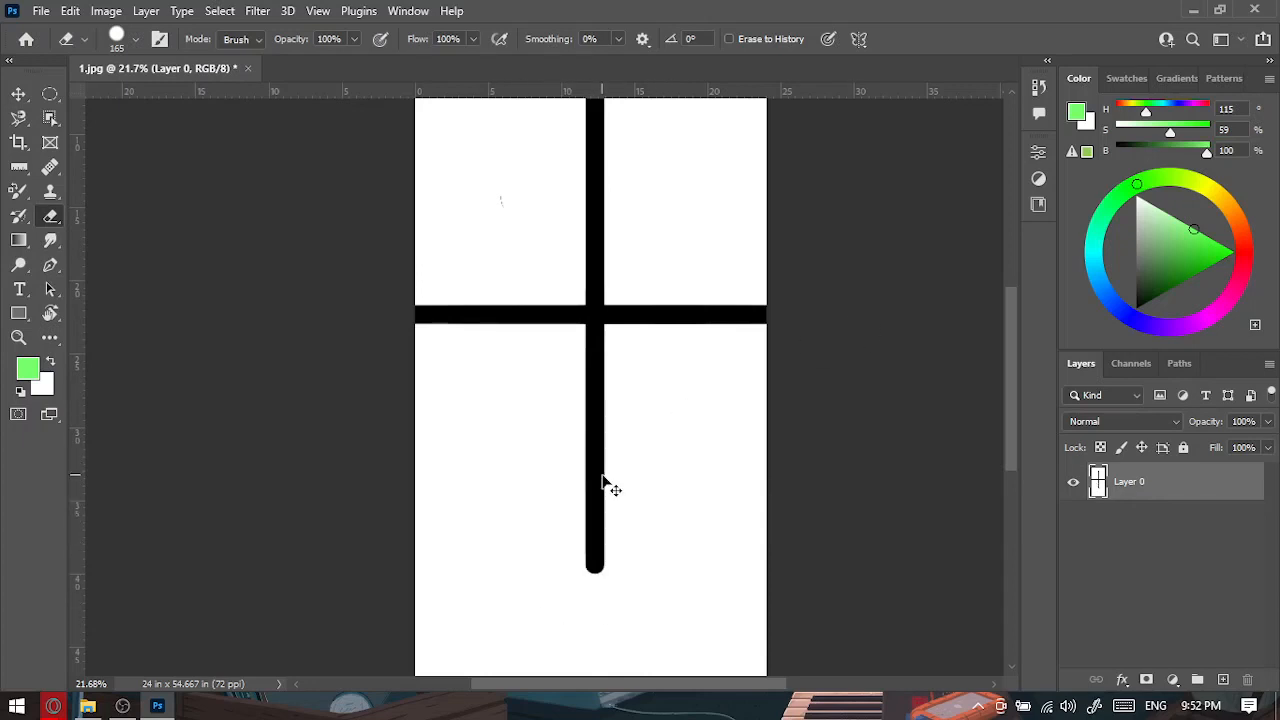
left_click(1223, 679)
key("shift+b")
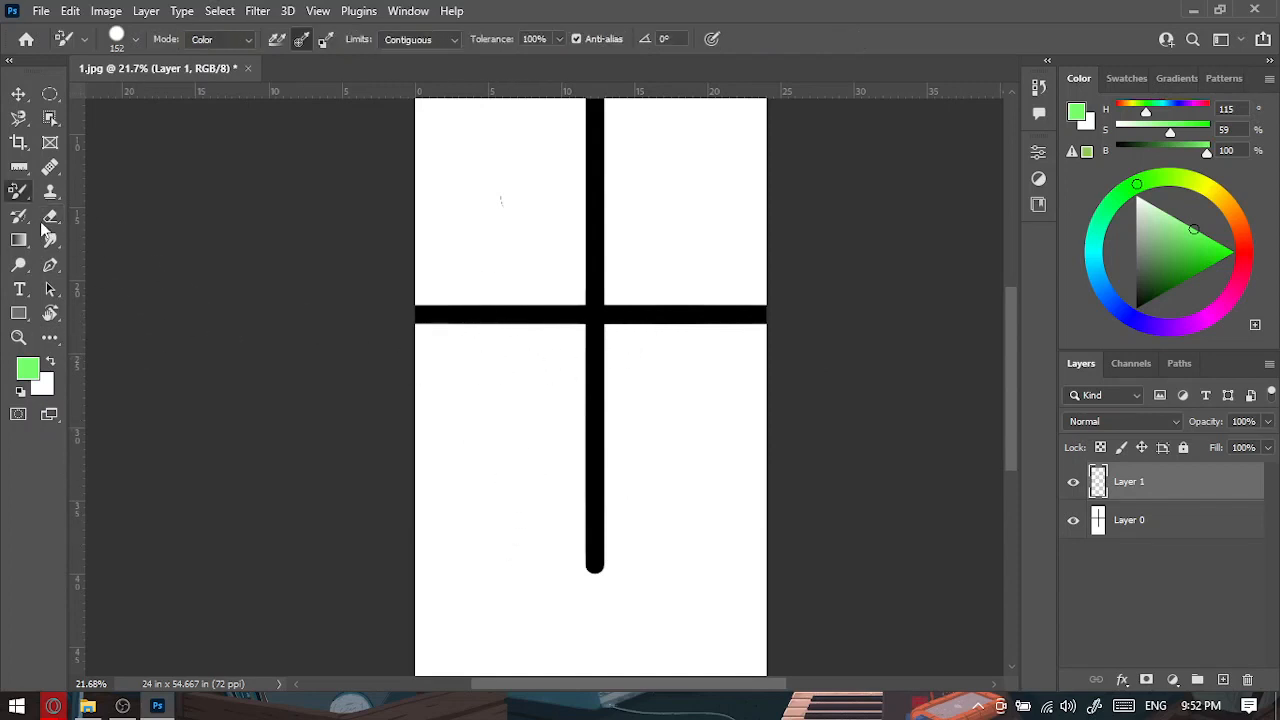
right_click(21, 192)
left_click(96, 191)
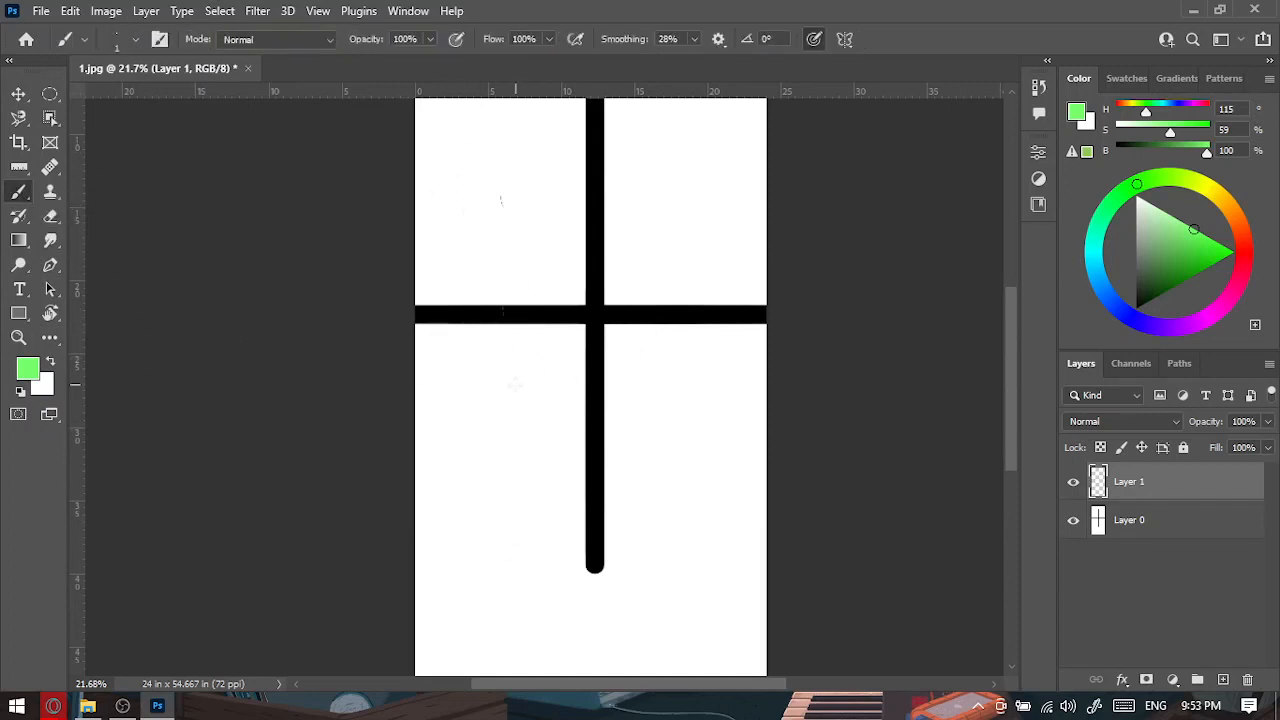
mouse_move(515, 195)
left_mouse_down()
mouse_move(500, 386)
mouse_move(597, 543)
mouse_move(654, 420)
left_mouse_up()
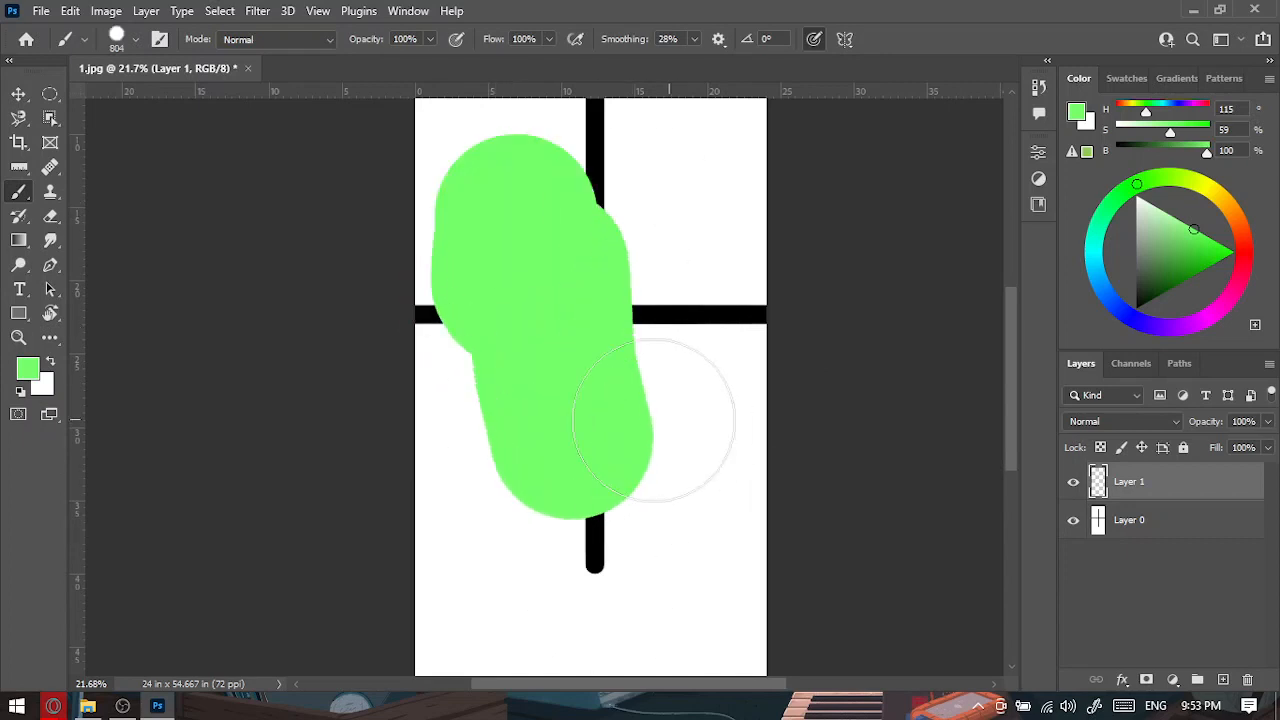
Erase parts of the green stroke's lower half on Layer 1 with the Eraser Tool and switch to the Background Eraser Tool.
key("e")
mouse_move(663, 306)
left_mouse_down()
mouse_move(347, 479)
mouse_move(582, 403)
mouse_move(695, 405)
left_mouse_up()
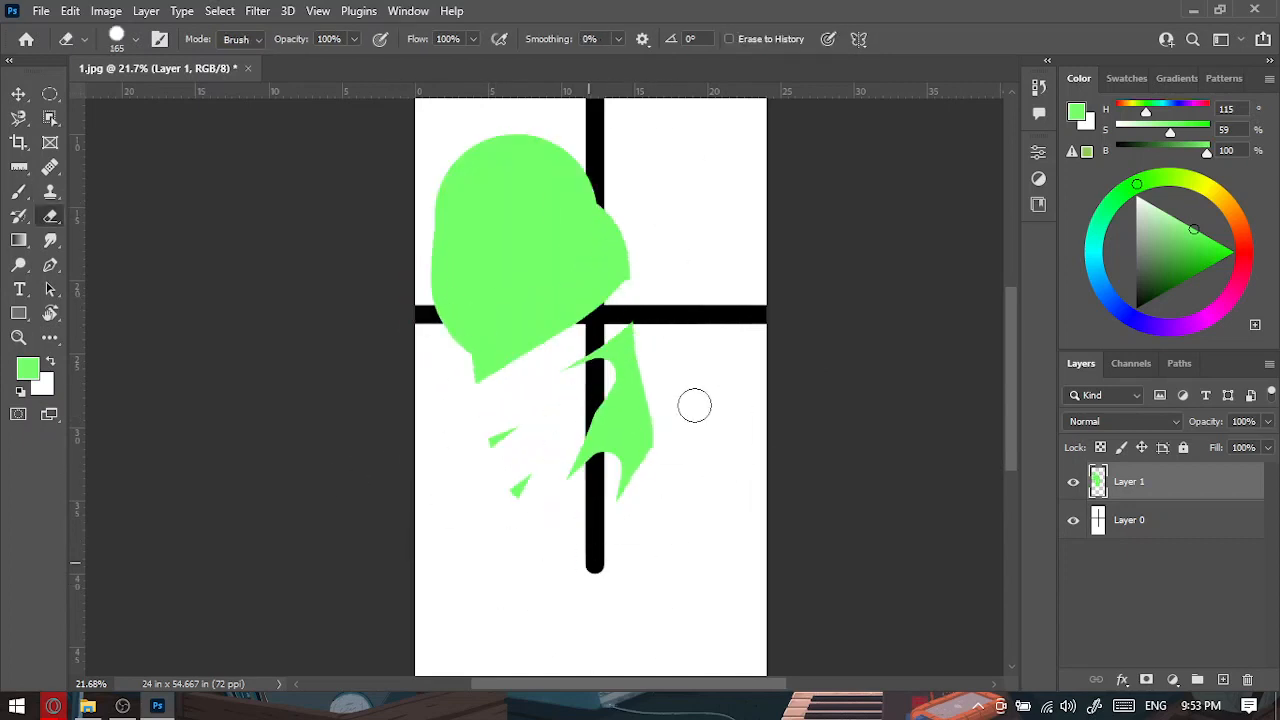
right_click(60, 222)
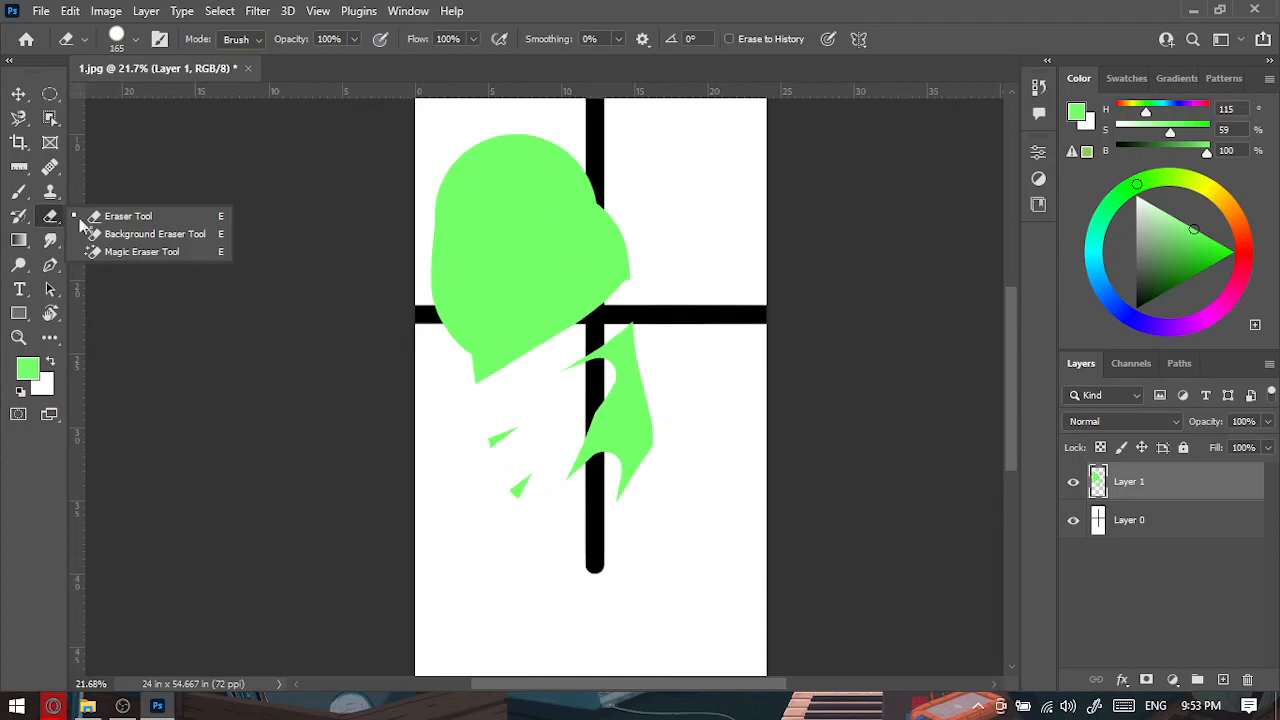
left_click(155, 234)
scroll(508, 290, "down", 2)
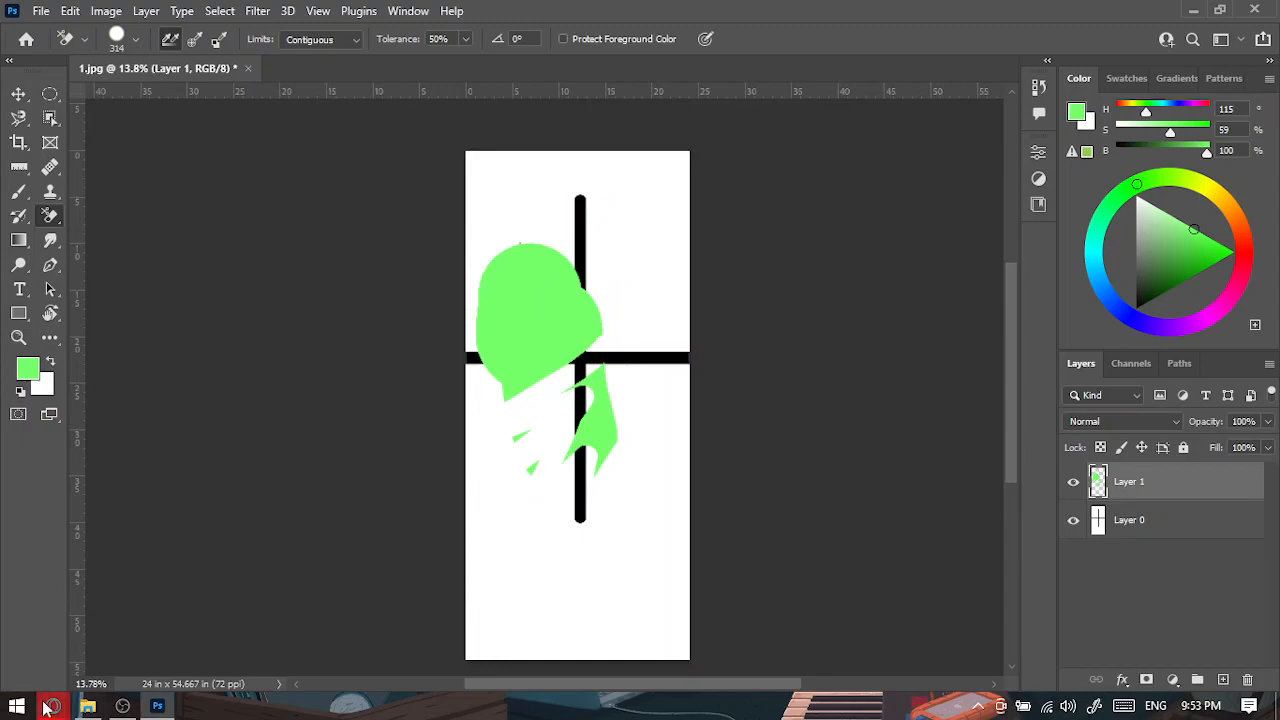
Open the phone photo from the Downloads folder as a separate document in Photoshop.
left_click(88, 706)
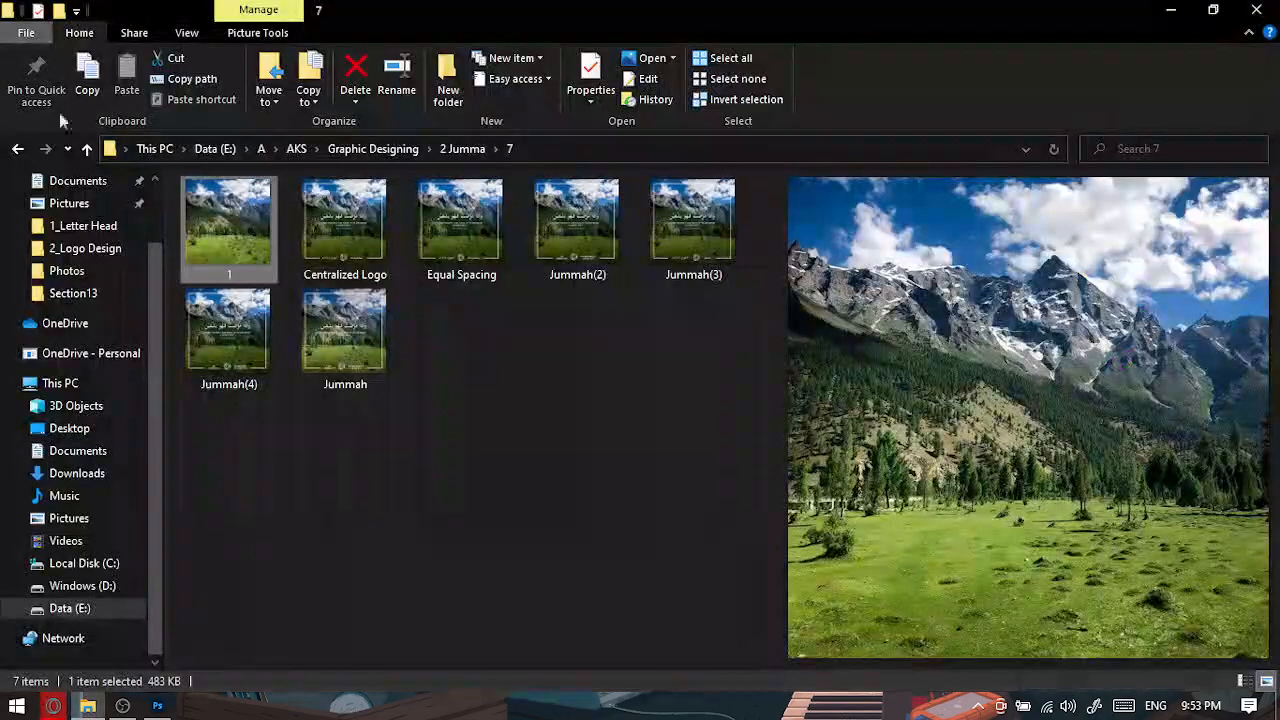
scroll(111, 368, "up", 2)
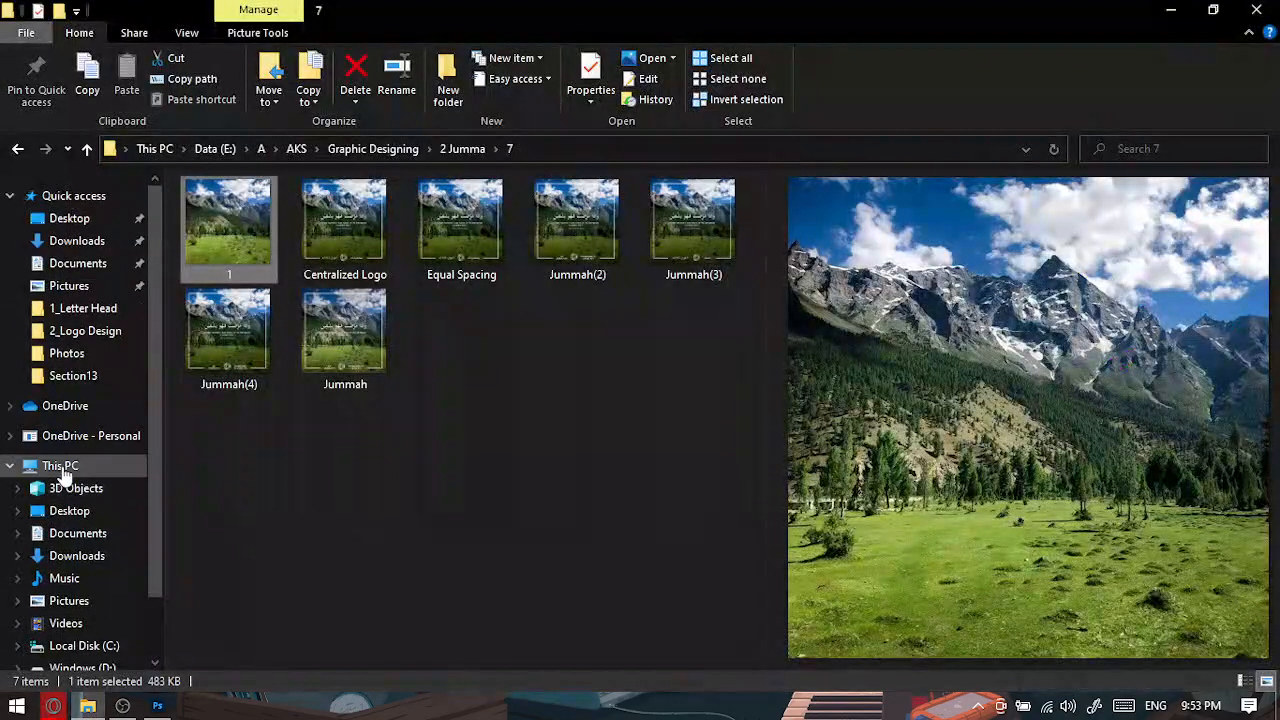
left_click(77, 241)
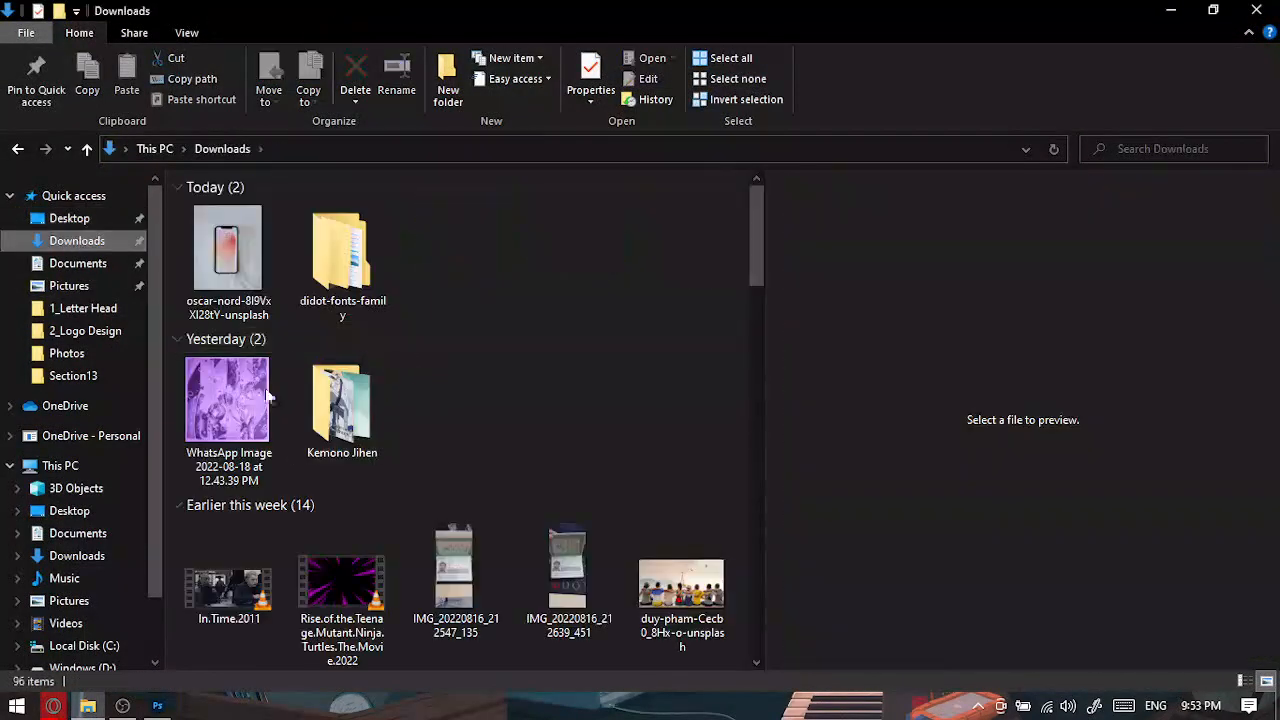
left_click(218, 256)
left_click_drag(237, 255, 634, 74)
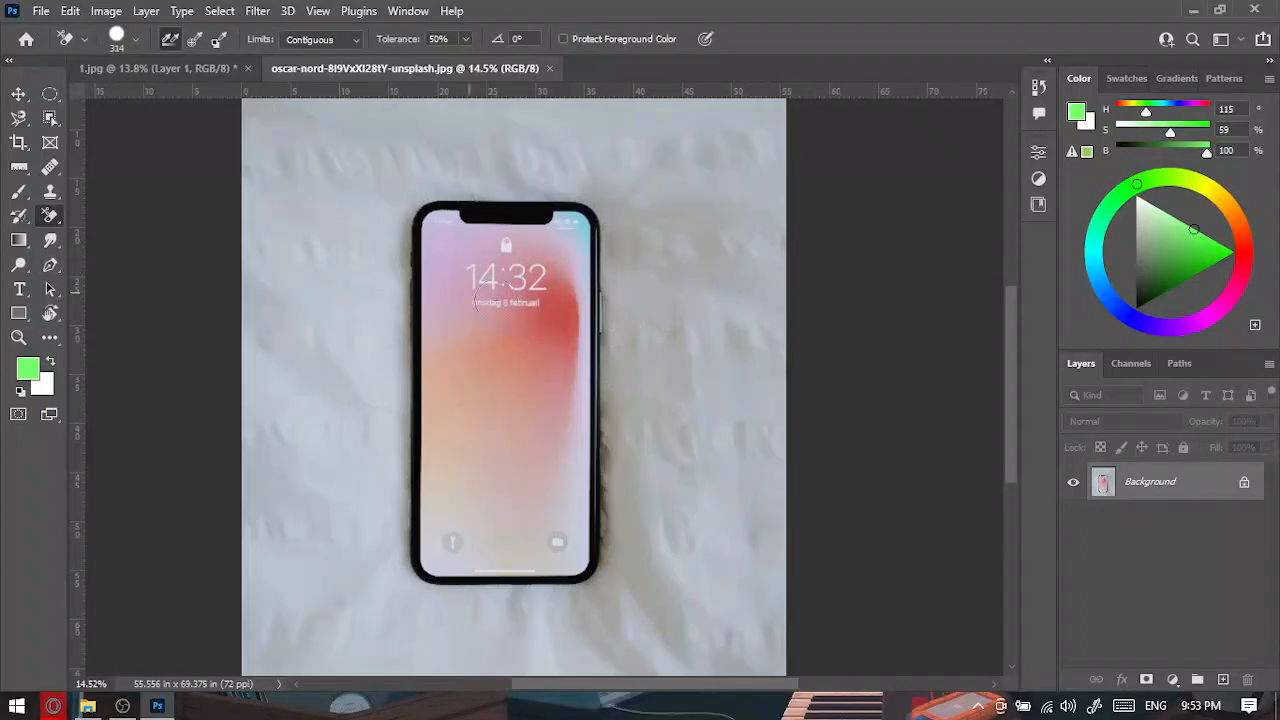
Try erasing the fabric above and beside the phone with the Background Eraser Tool, and undo the stroke.
scroll(475, 300, "down", 2)
mouse_move(585, 175)
left_mouse_down()
mouse_move(649, 259)
mouse_move(628, 498)
mouse_move(602, 556)
mouse_move(455, 554)
mouse_move(375, 465)
mouse_move(424, 143)
mouse_move(349, 140)
mouse_move(365, 117)
mouse_move(311, 126)
mouse_move(776, 126)
mouse_move(330, 147)
mouse_move(633, 148)
mouse_move(572, 155)
mouse_move(221, 158)
mouse_move(652, 158)
mouse_move(322, 179)
mouse_move(630, 177)
mouse_move(568, 213)
mouse_move(437, 205)
mouse_move(620, 194)
mouse_move(666, 152)
mouse_move(689, 251)
left_mouse_up()
key("ctrl+z")
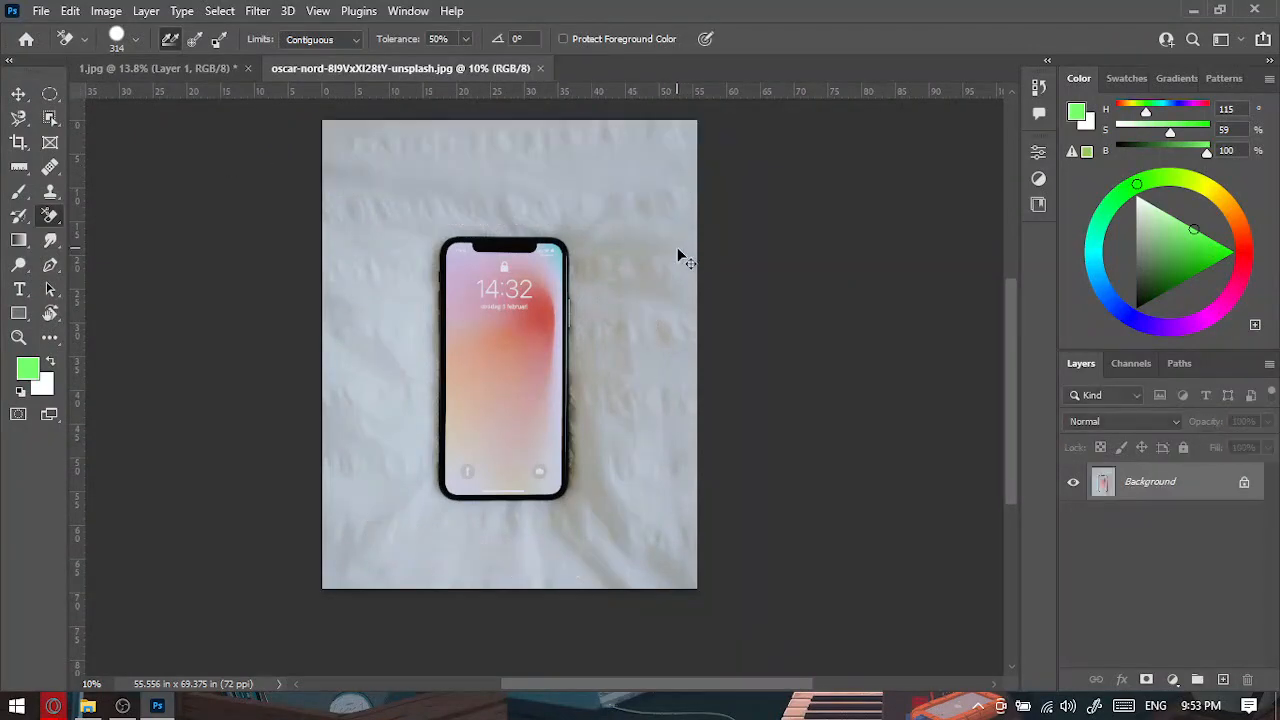
Select the white fabric around the phone with the Quick Selection Tool in add-to-selection mode.
left_click(17, 95)
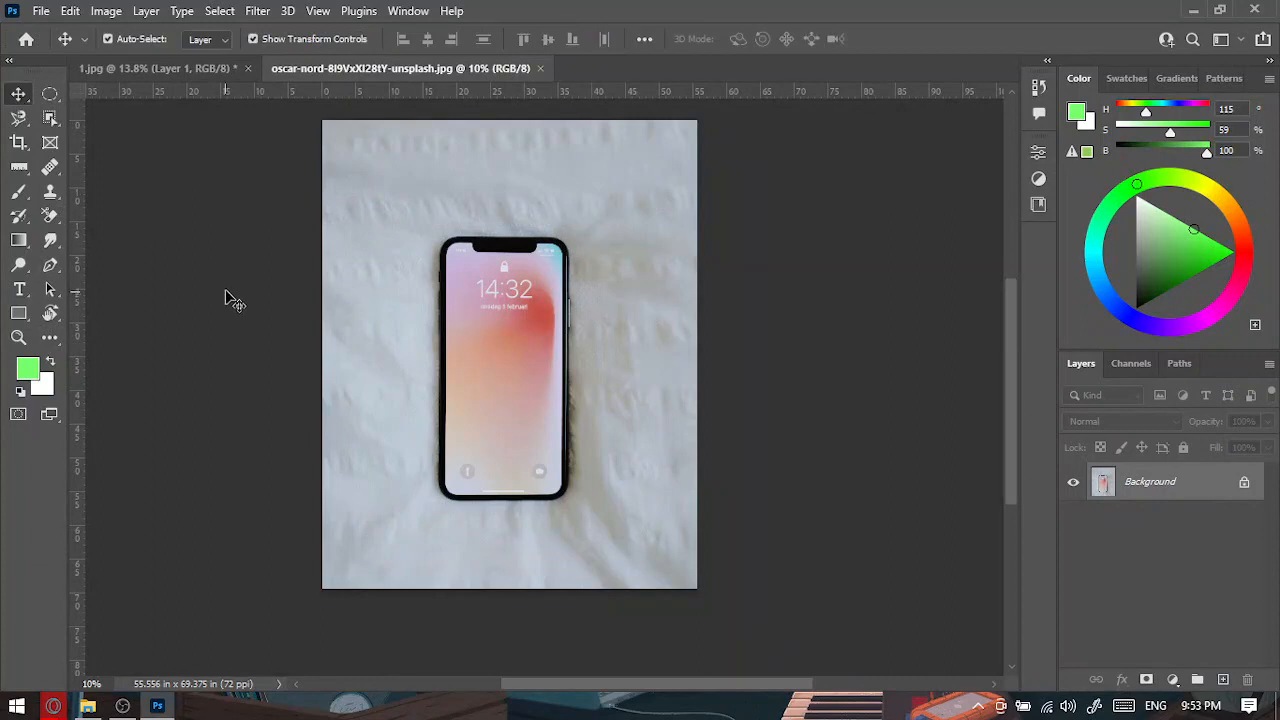
right_click(50, 120)
left_click(140, 134)
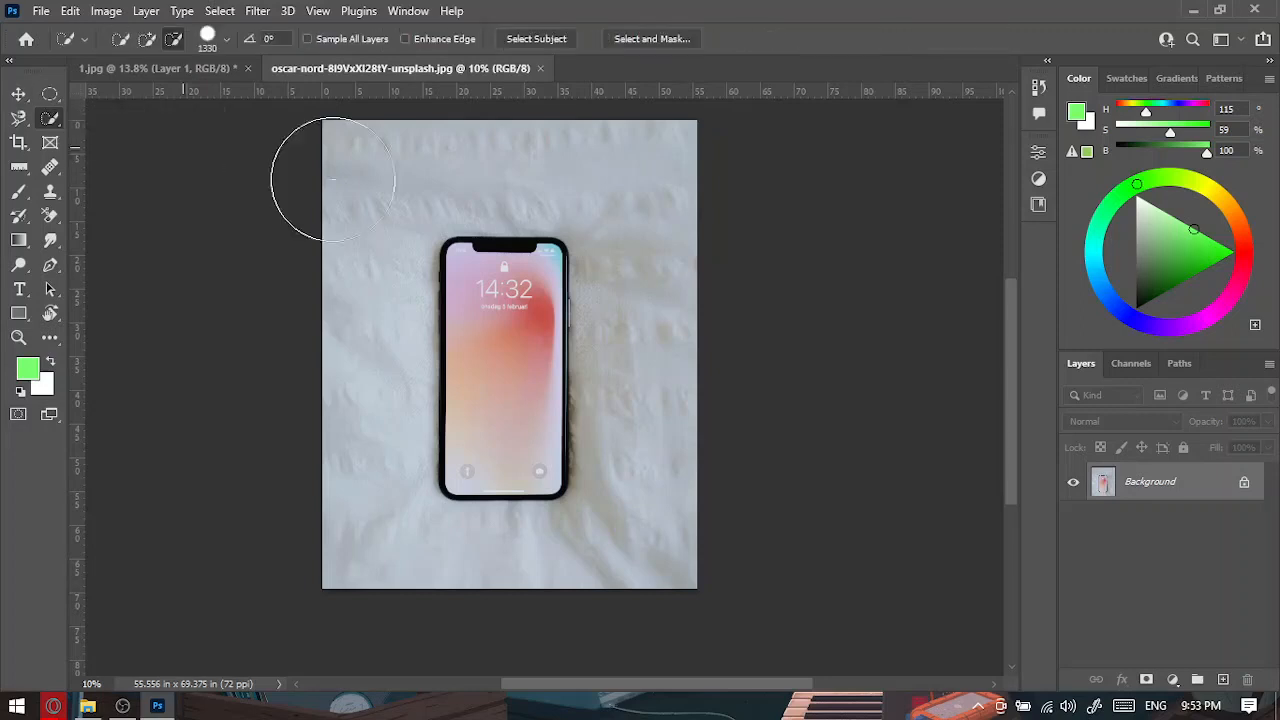
right_click(348, 172, "alt")
left_click(146, 38)
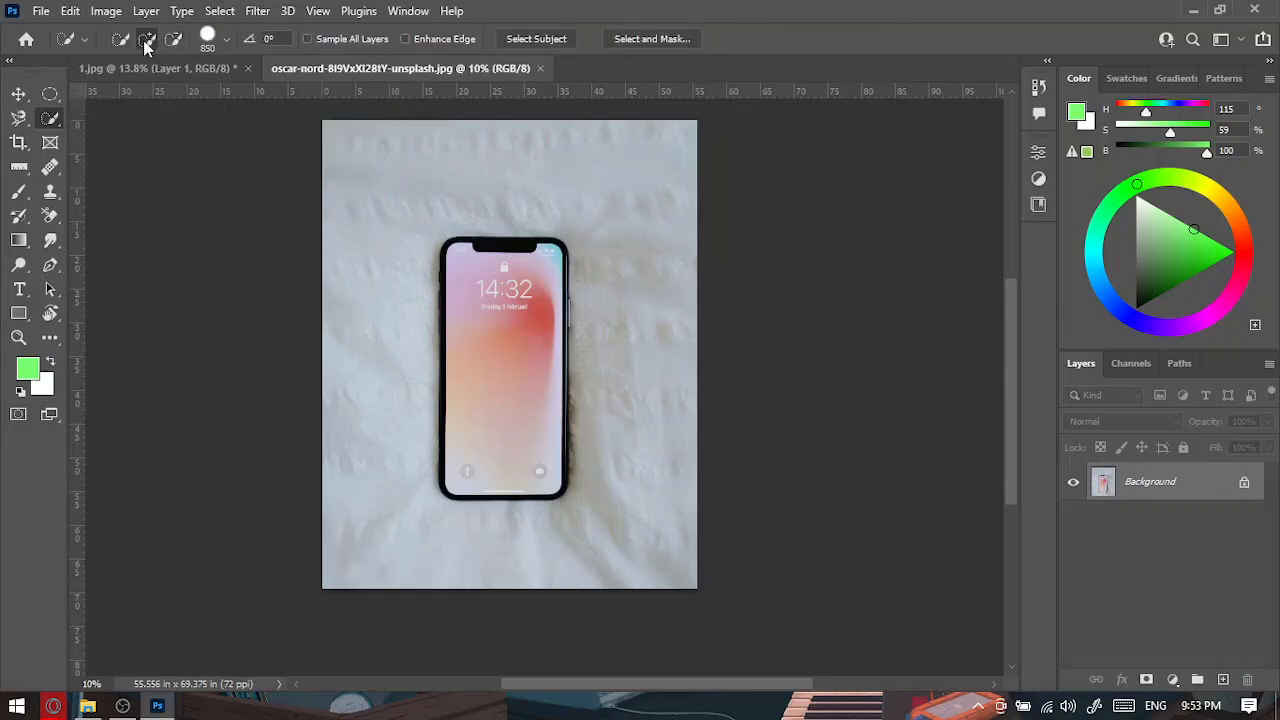
mouse_move(337, 143)
left_mouse_down()
mouse_move(616, 157)
mouse_move(663, 255)
mouse_move(673, 384)
mouse_move(664, 521)
mouse_move(629, 579)
mouse_move(384, 561)
mouse_move(316, 237)
left_mouse_up()
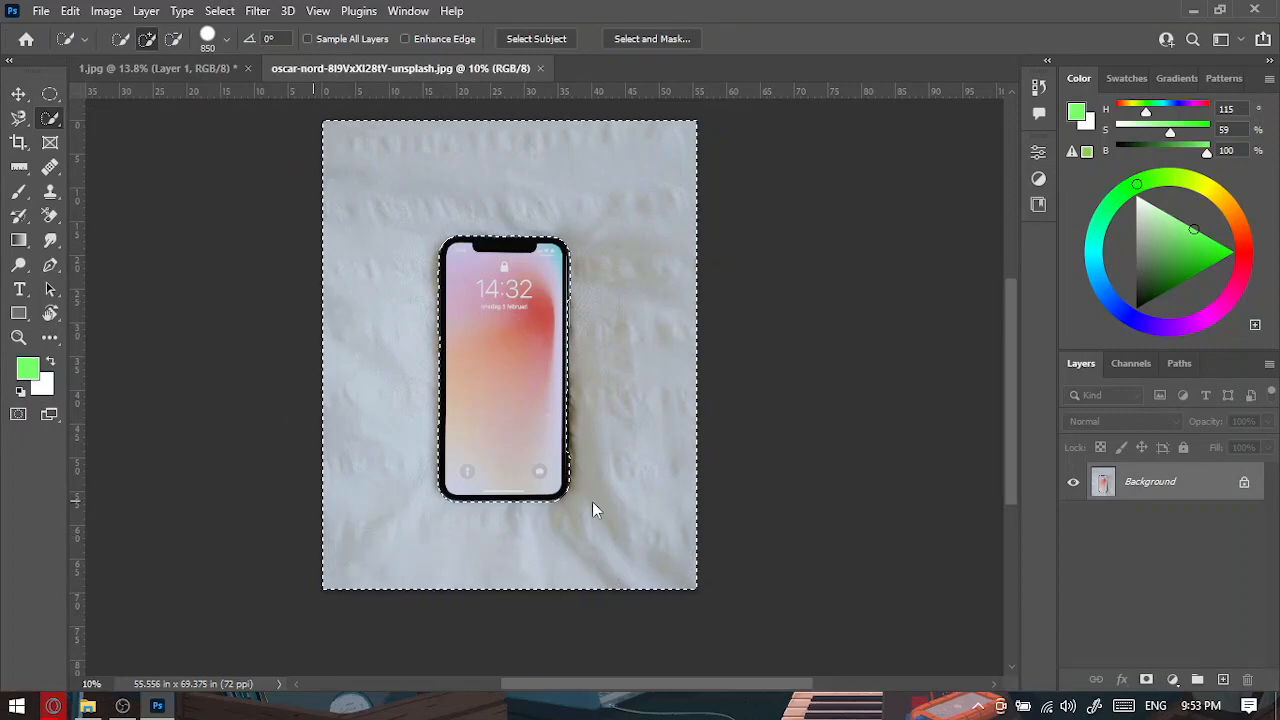
Refine the fabric selection along the phone's right edge and side button with a smaller Quick Selection brush of size 41.
scroll(604, 518, "up", 3)
scroll(466, 283, "up", 5)
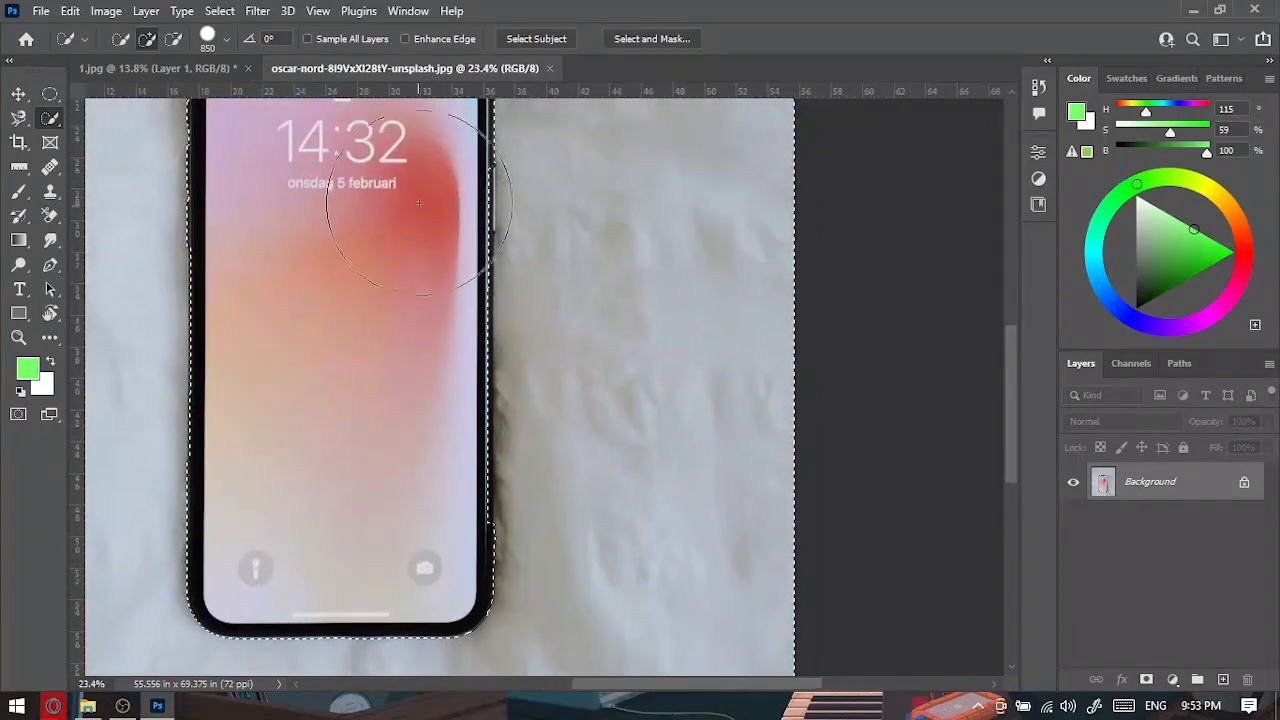
scroll(383, 210, "up", 2)
left_click_drag(384, 268, 360, 262)
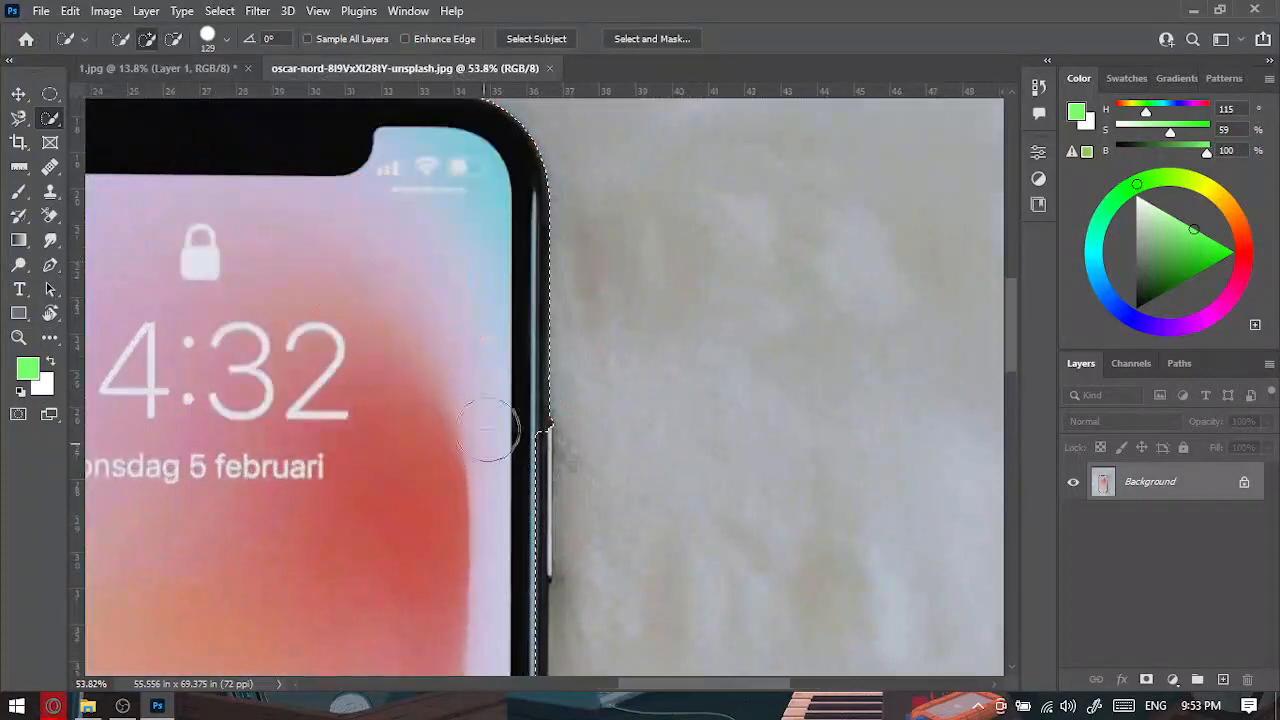
mouse_move(531, 429)
left_mouse_down()
mouse_move(477, 423)
mouse_move(537, 506)
mouse_move(537, 571)
mouse_move(540, 427)
left_mouse_up()
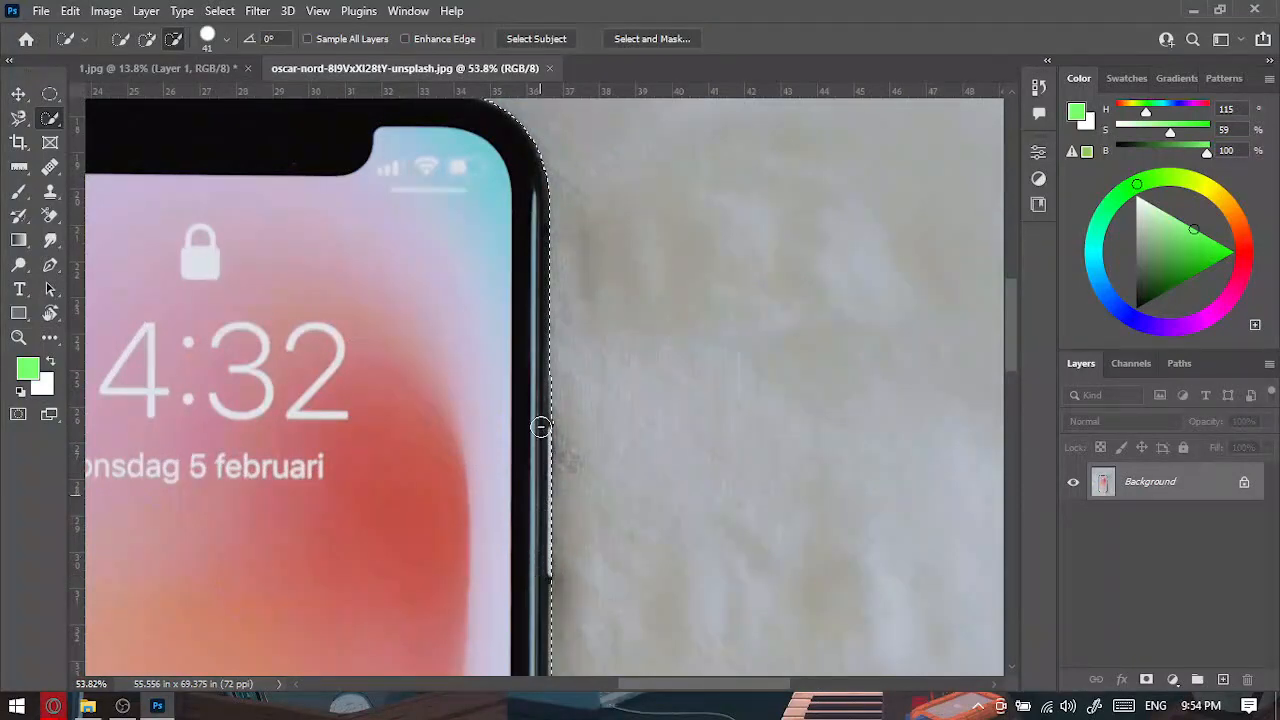
Unlock the Background layer and try deleting the selected fabric around the phone, undoing the deletion.
scroll(508, 565, "down", 5)
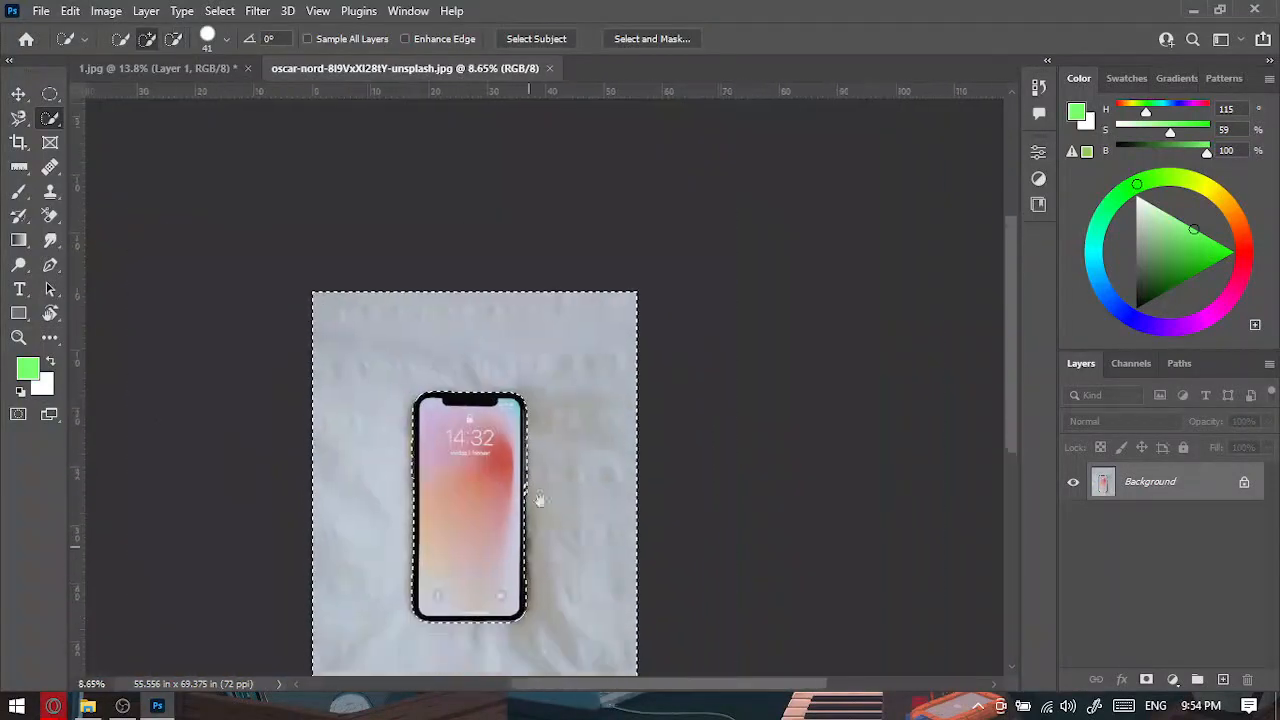
left_click(1244, 481)
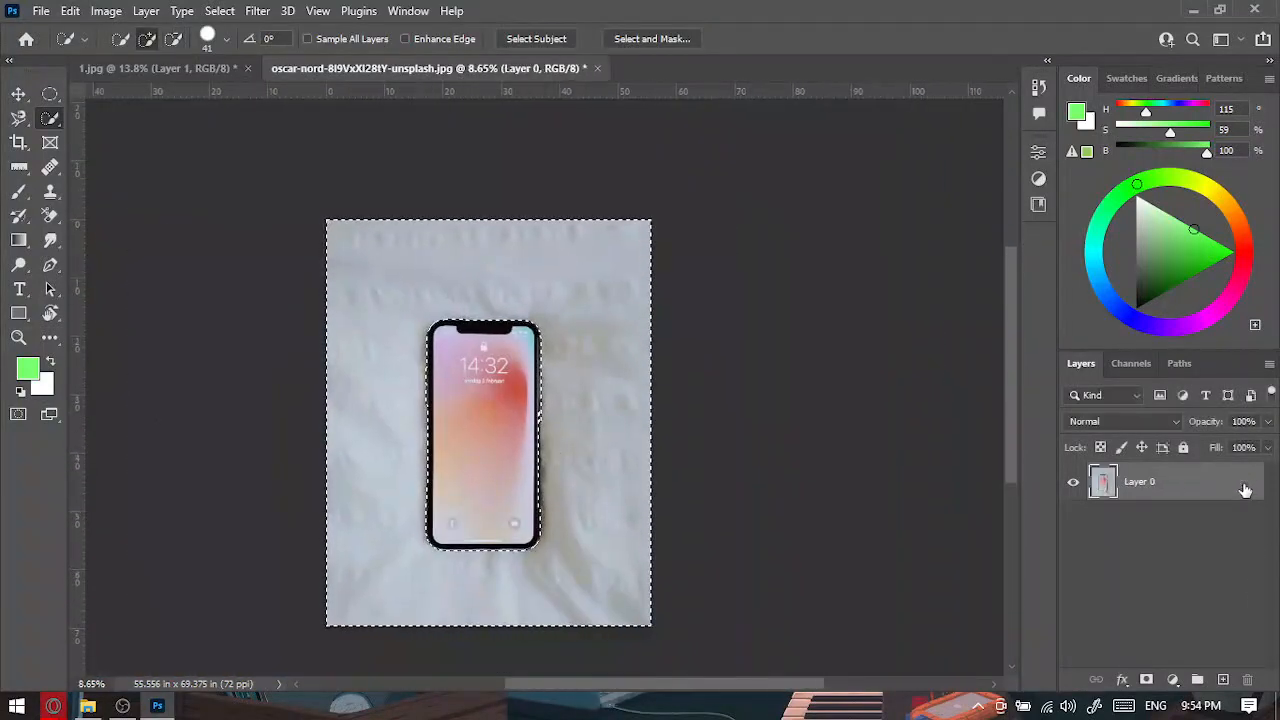
key("Delete")
key("ctrl+d")
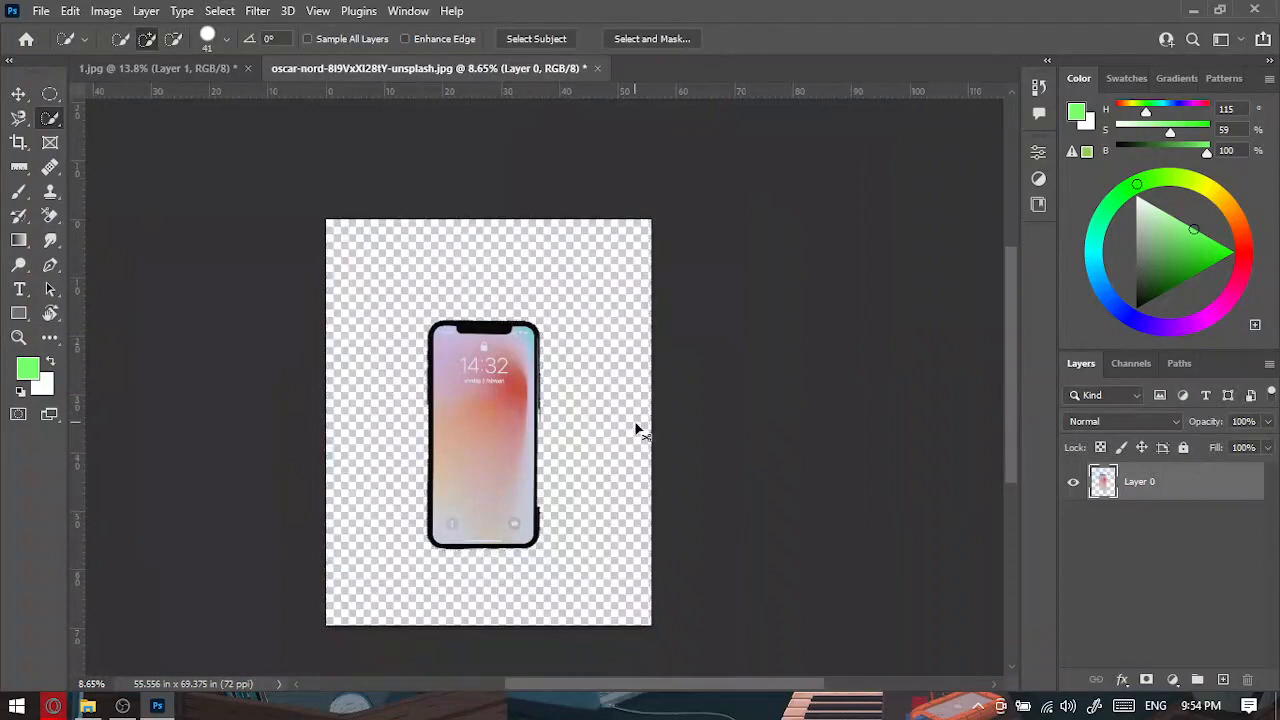
key("ctrl+z")
key("ctrl+z")
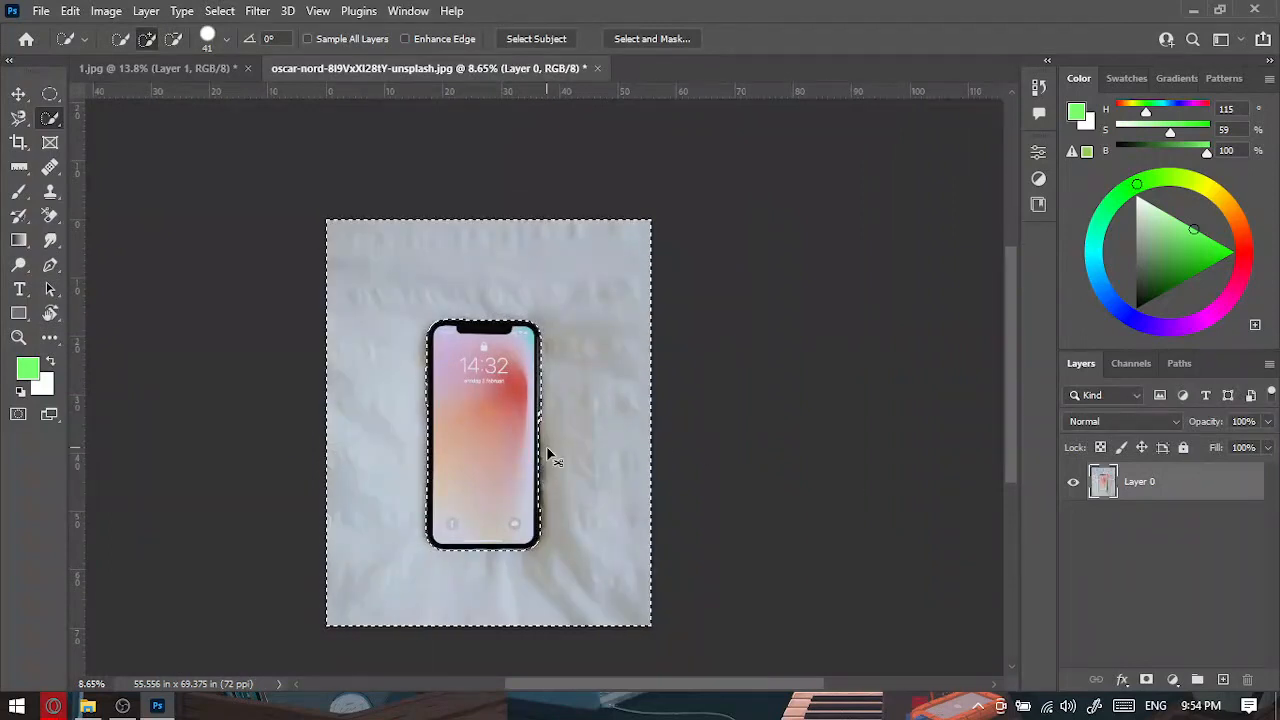
Fill Layer 0 with a pink-to-orange gradient from the Pinks presets, trying the radial and angle gradient styles.
left_click(19, 240)
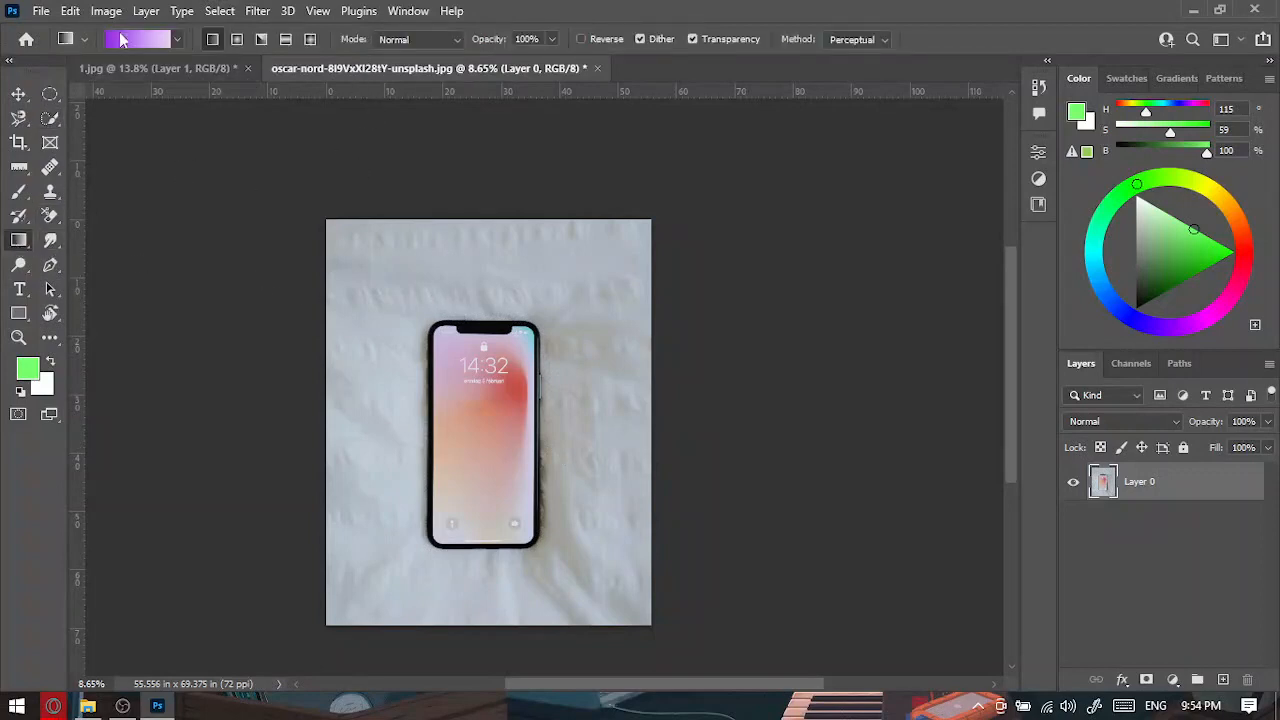
left_click(140, 46)
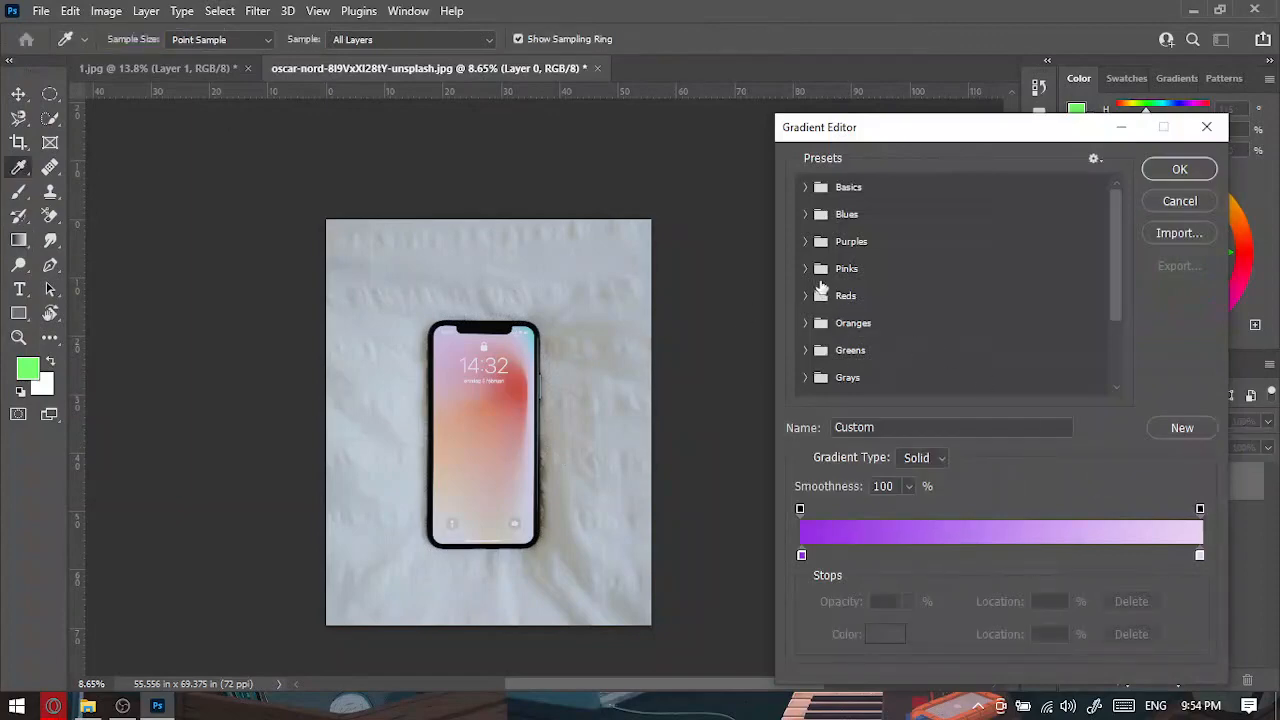
left_click(806, 268)
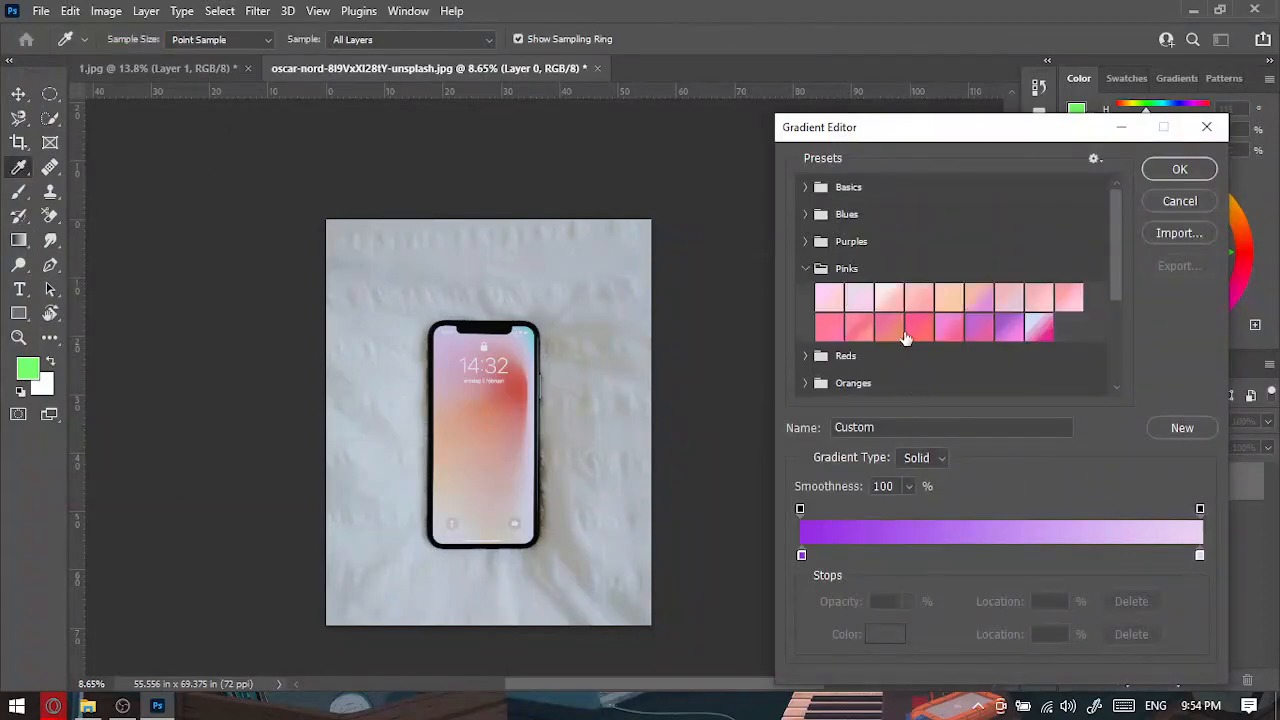
left_click(903, 330)
left_click(1177, 170)
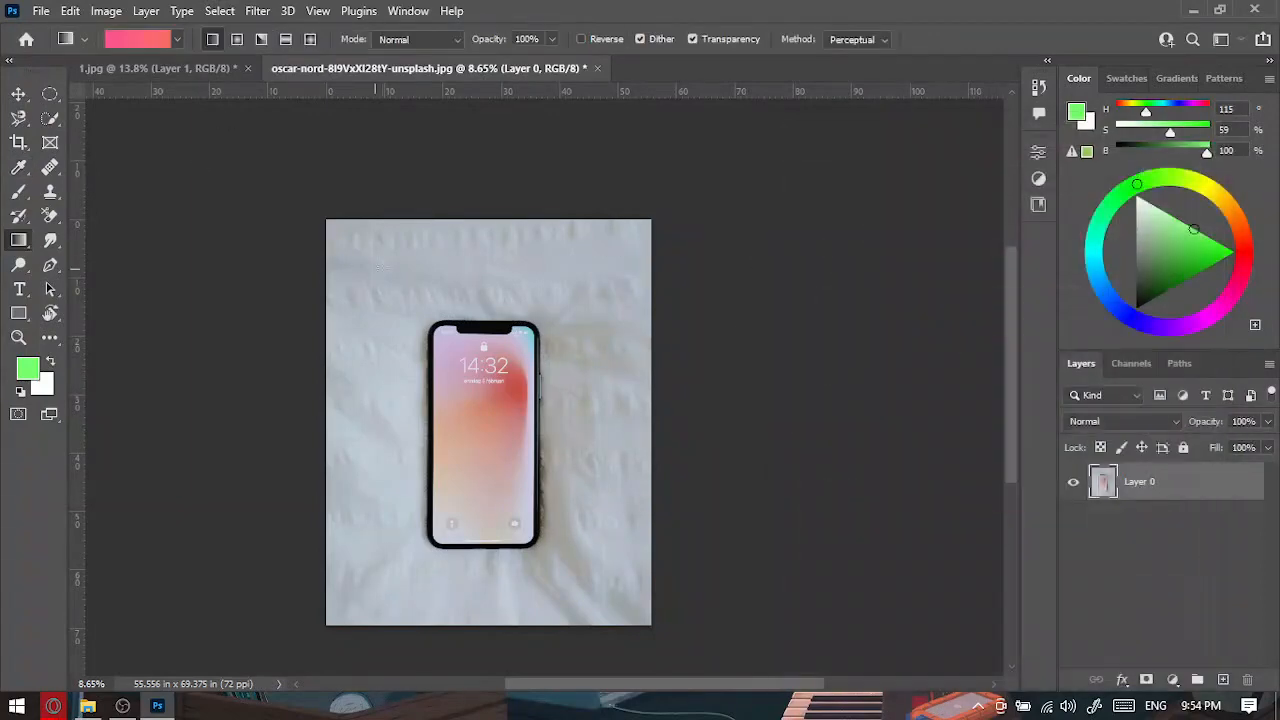
left_click_drag(396, 257, 441, 553)
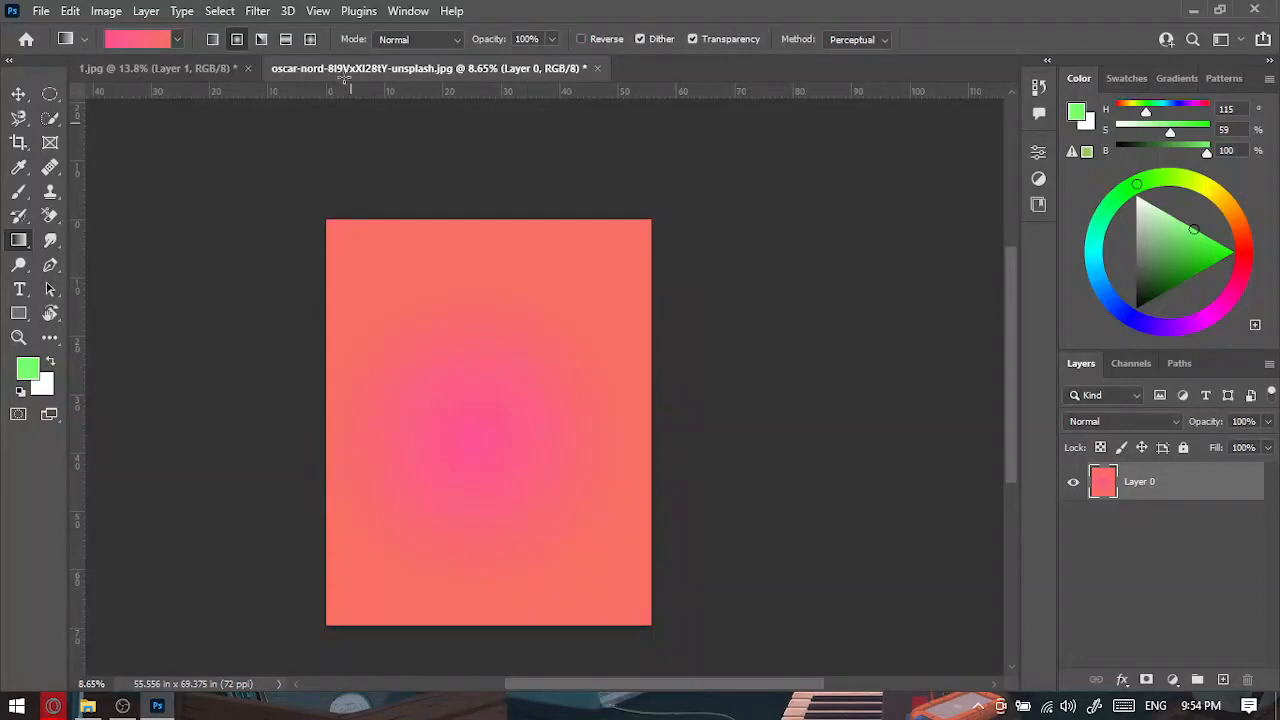
left_click(262, 40)
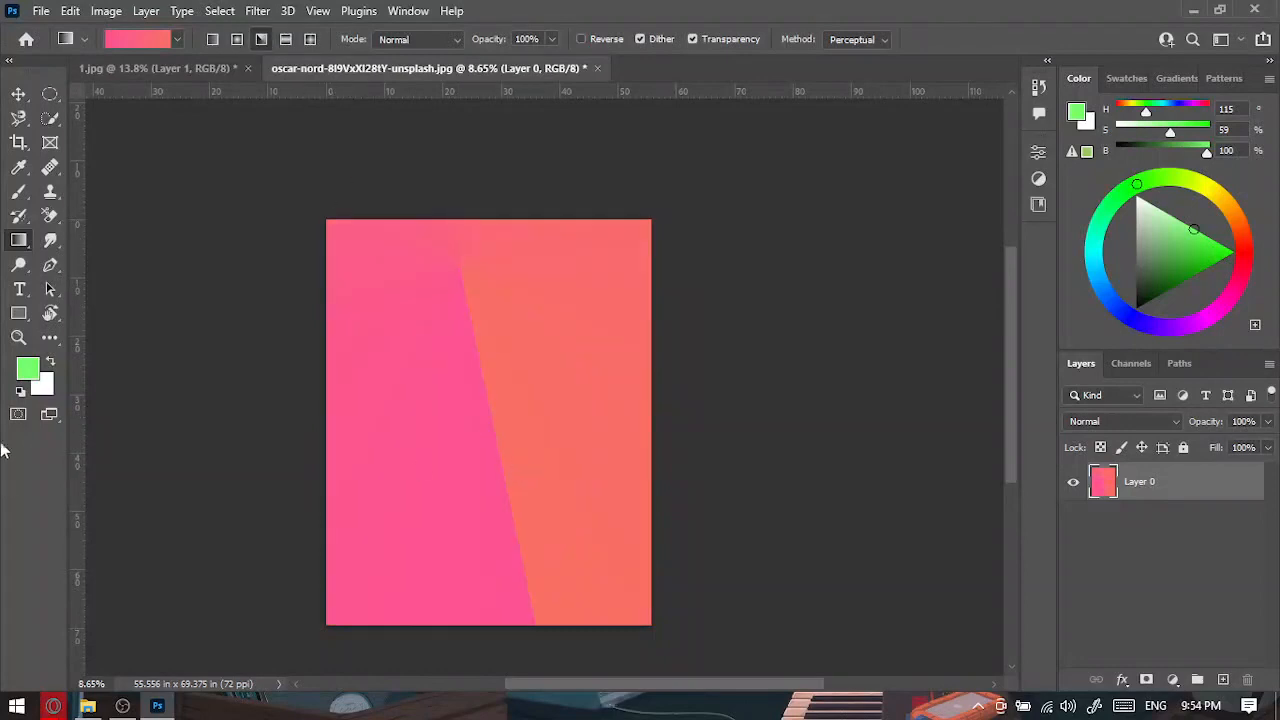
Activate the Smudge Tool and switch to the 1.jpg document.
left_click(50, 240)
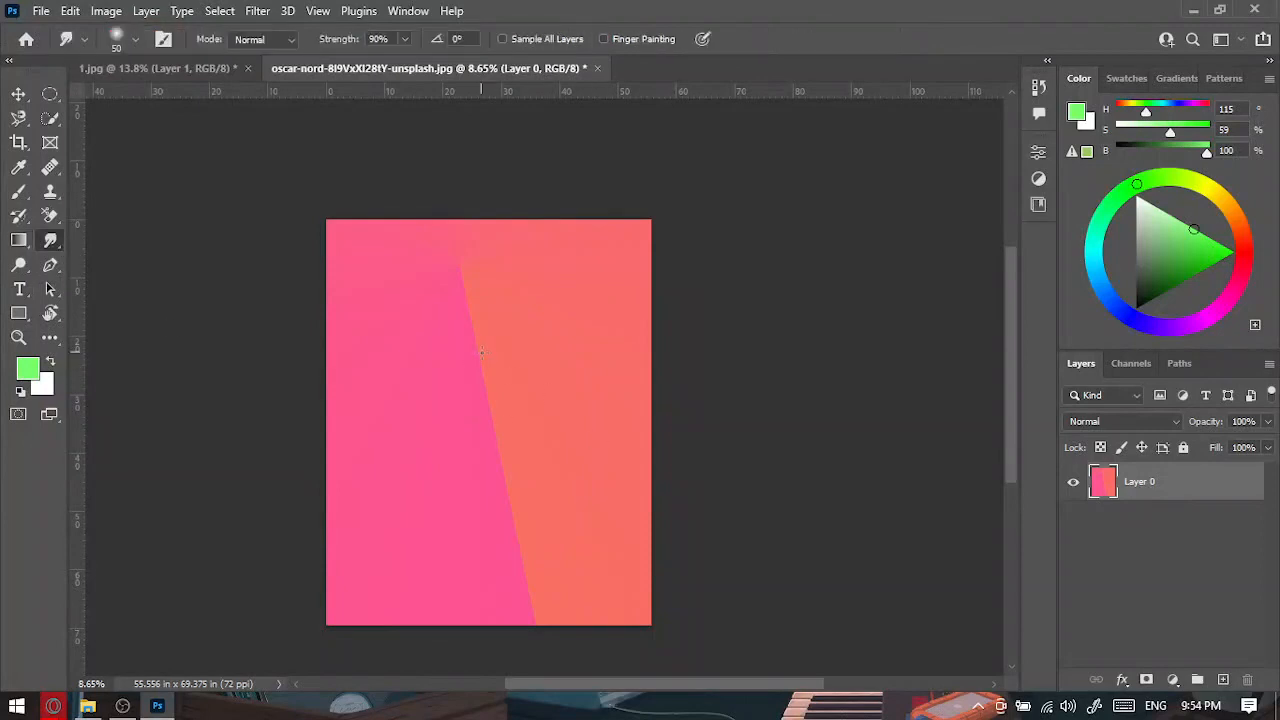
left_click(158, 68)
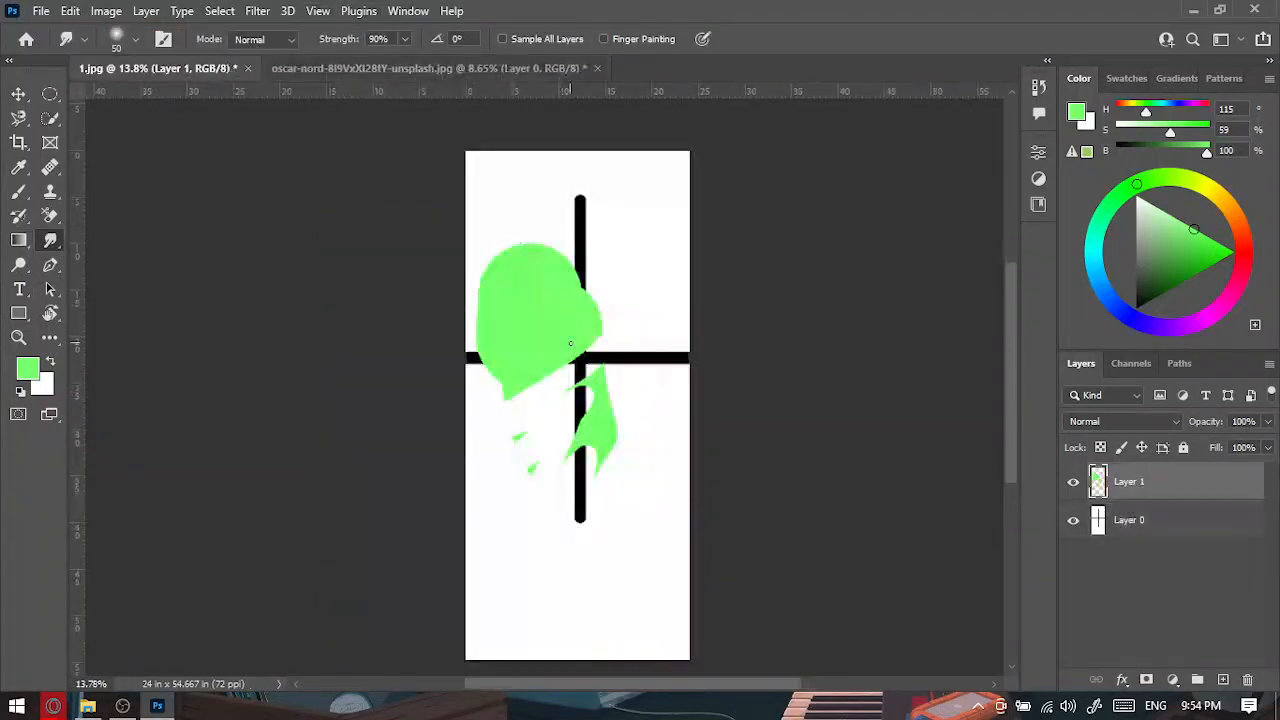
left_click(88, 706)
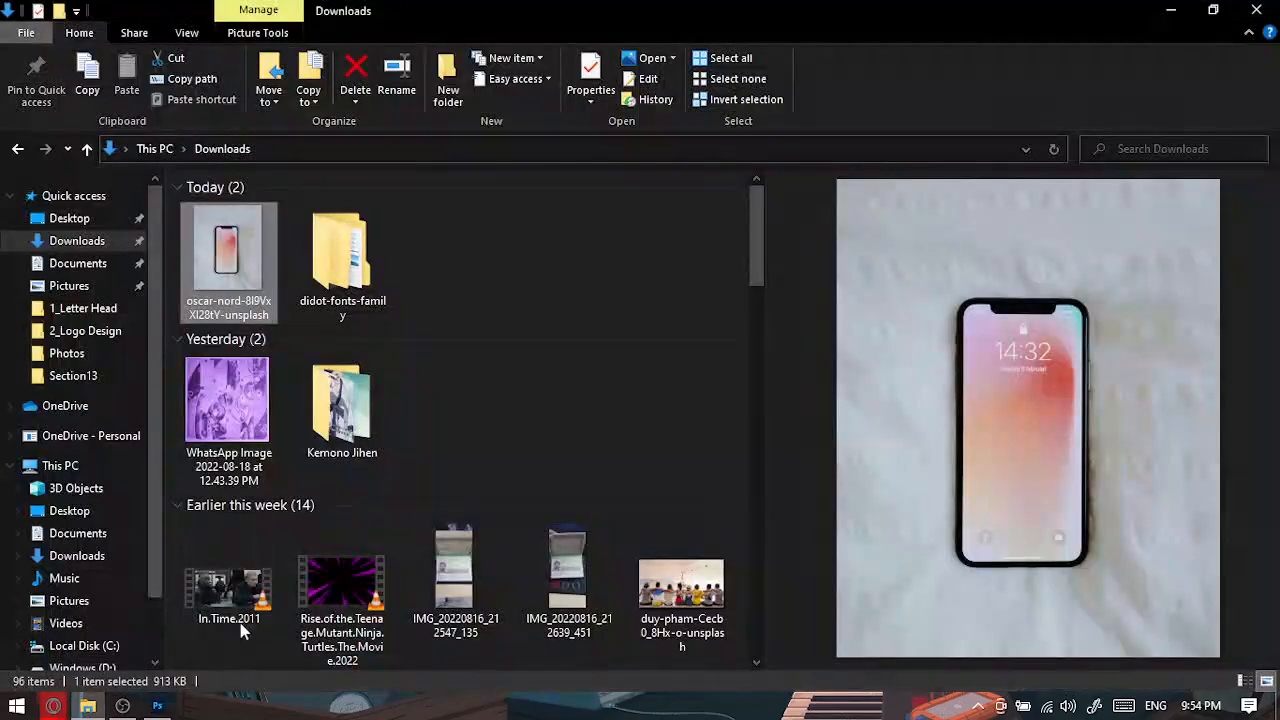
left_click(53, 706)
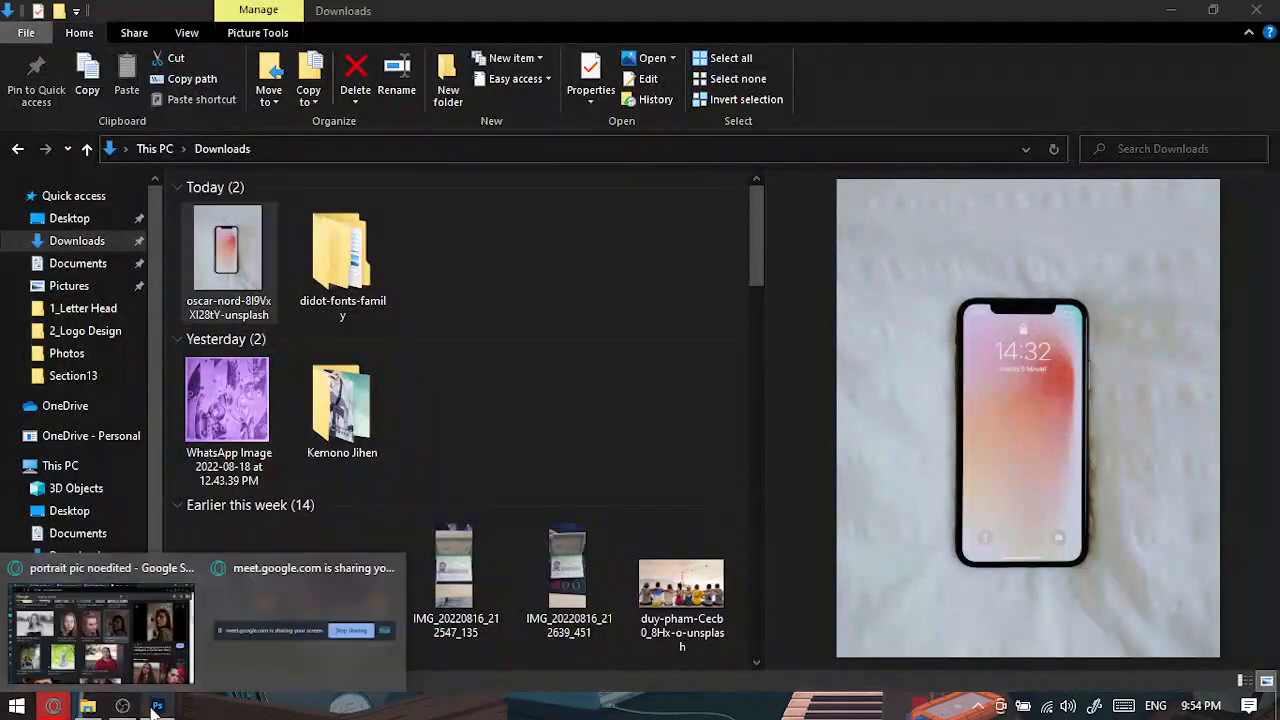
left_click(157, 706)
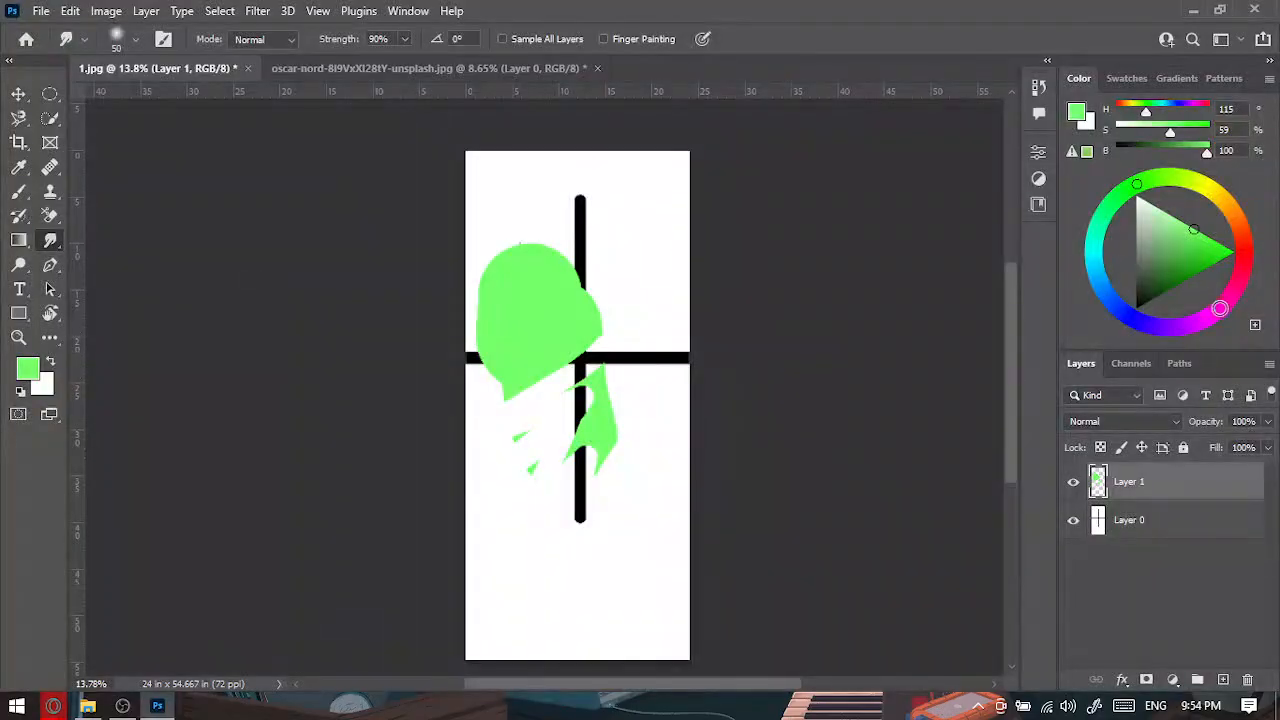
Paint a pink stroke over the green shape with the Brush Tool, plus a more saturated magenta circle overlapping its lower part.
left_click(1220, 309)
right_click(560, 390, "alt")
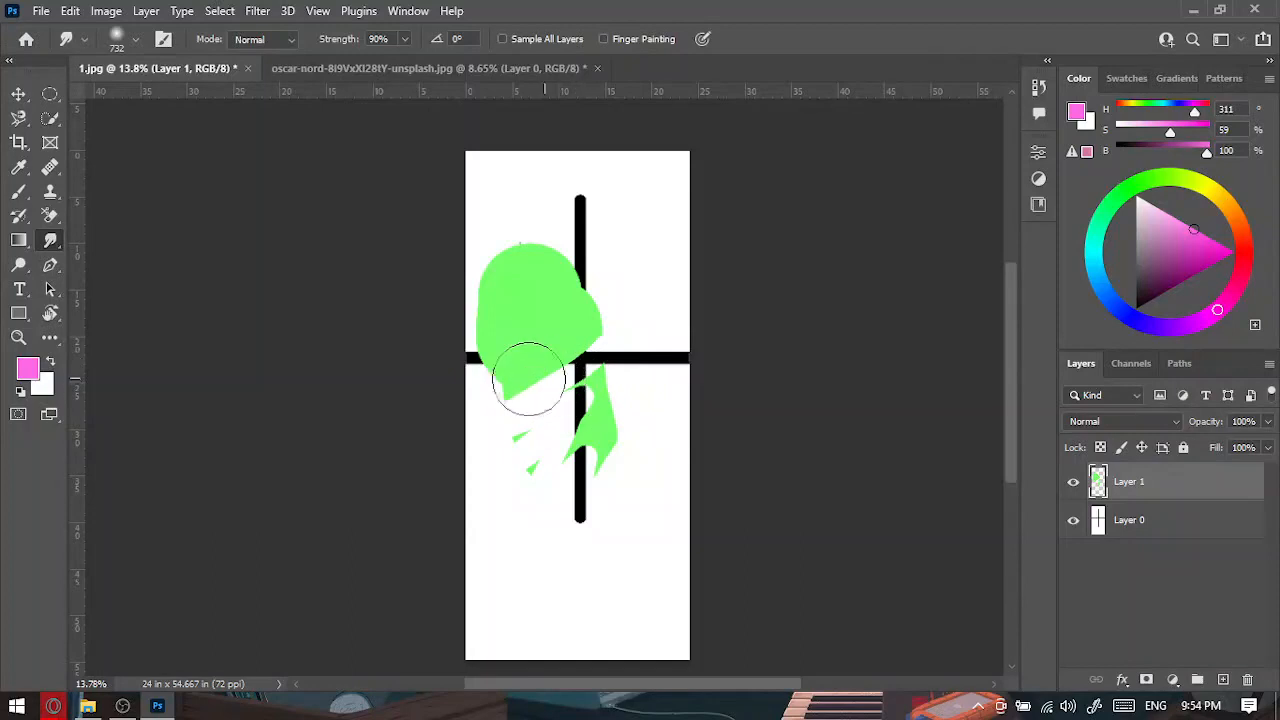
left_click(18, 167)
left_click(18, 192)
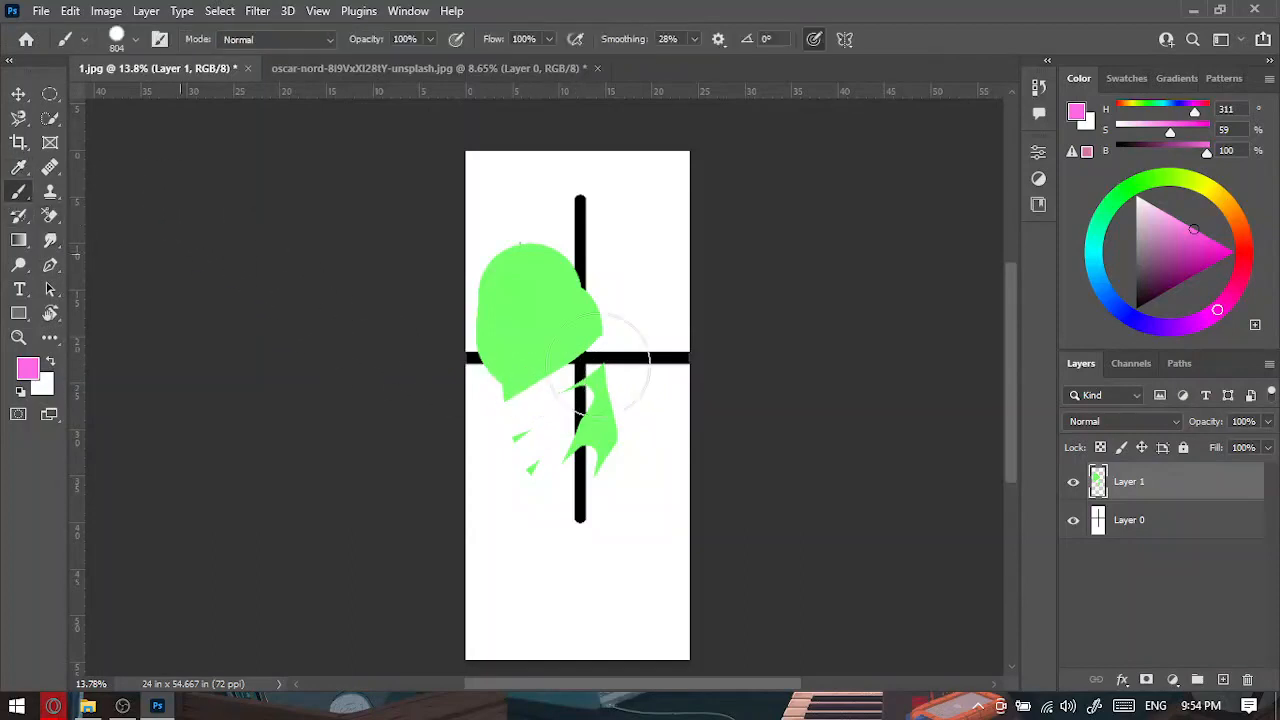
mouse_move(566, 340)
left_mouse_down()
mouse_move(600, 429)
mouse_move(595, 400)
left_mouse_up()
left_click(1230, 246)
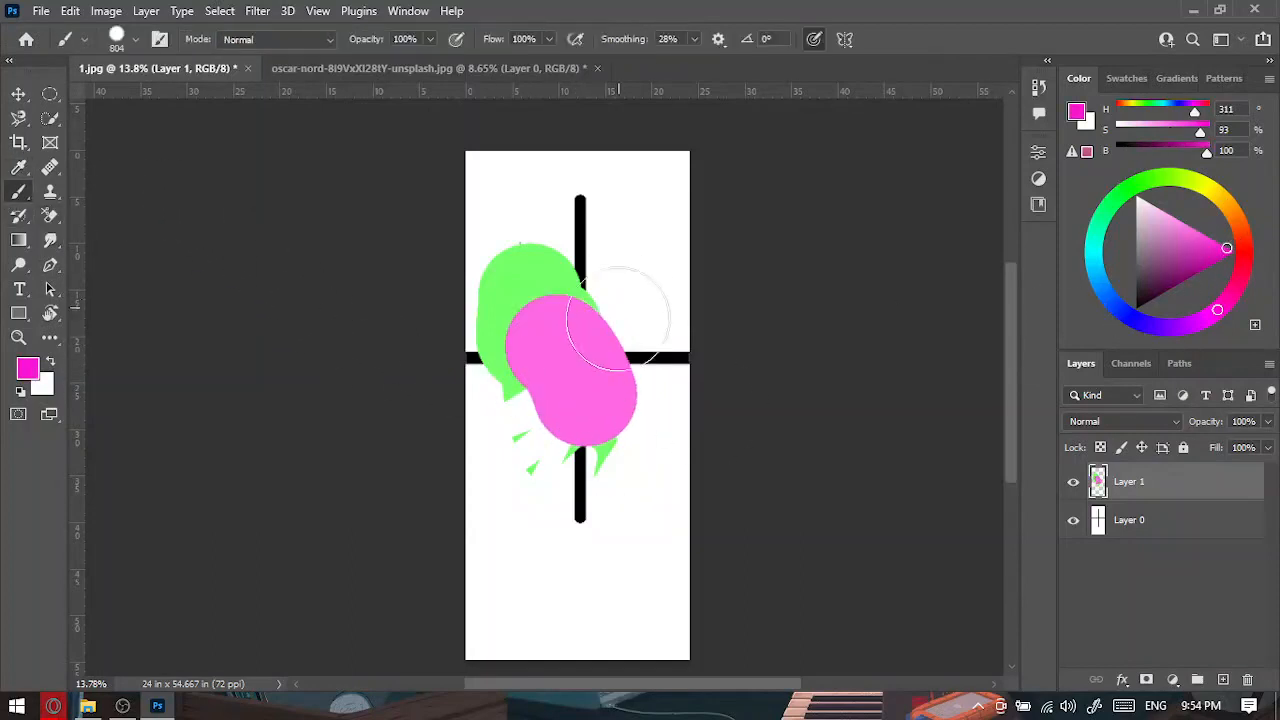
left_click(519, 401)
scroll(542, 375, "up", 5)
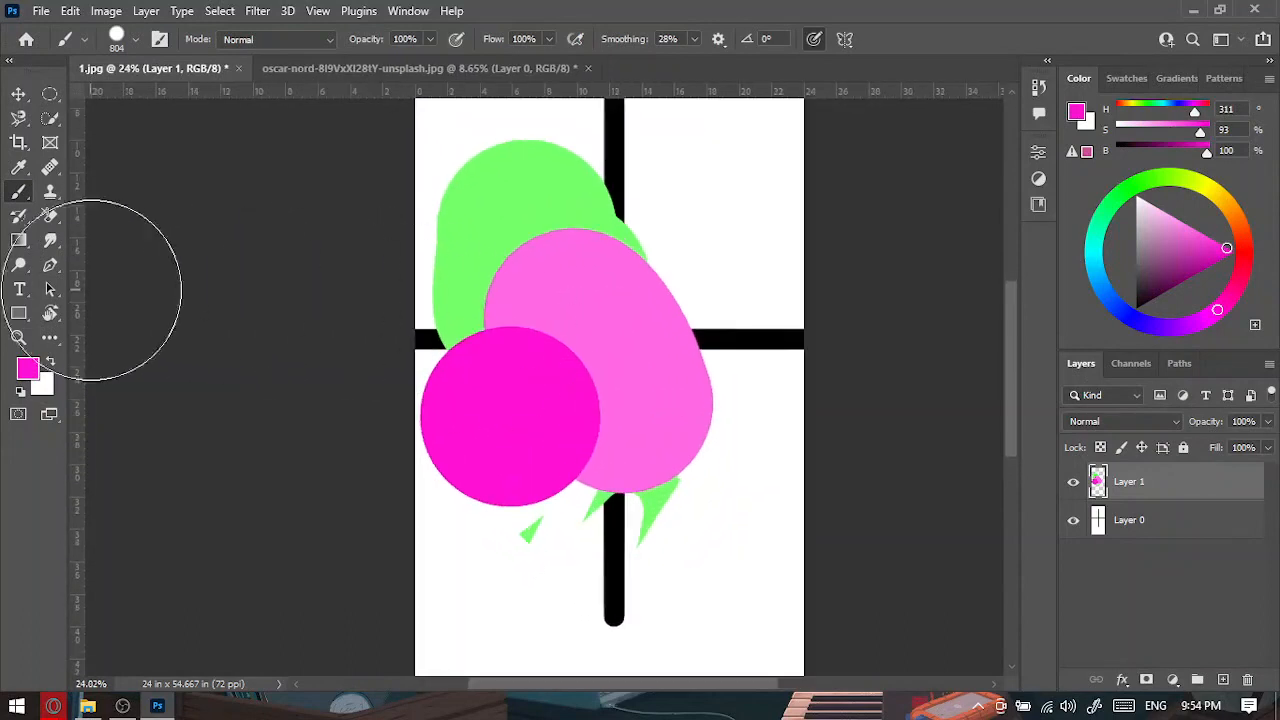
Smudge the boundaries where the green, pink and magenta shapes meet, using a Smudge Tool brush of size 366.
left_click(50, 240)
right_click(577, 344, "alt")
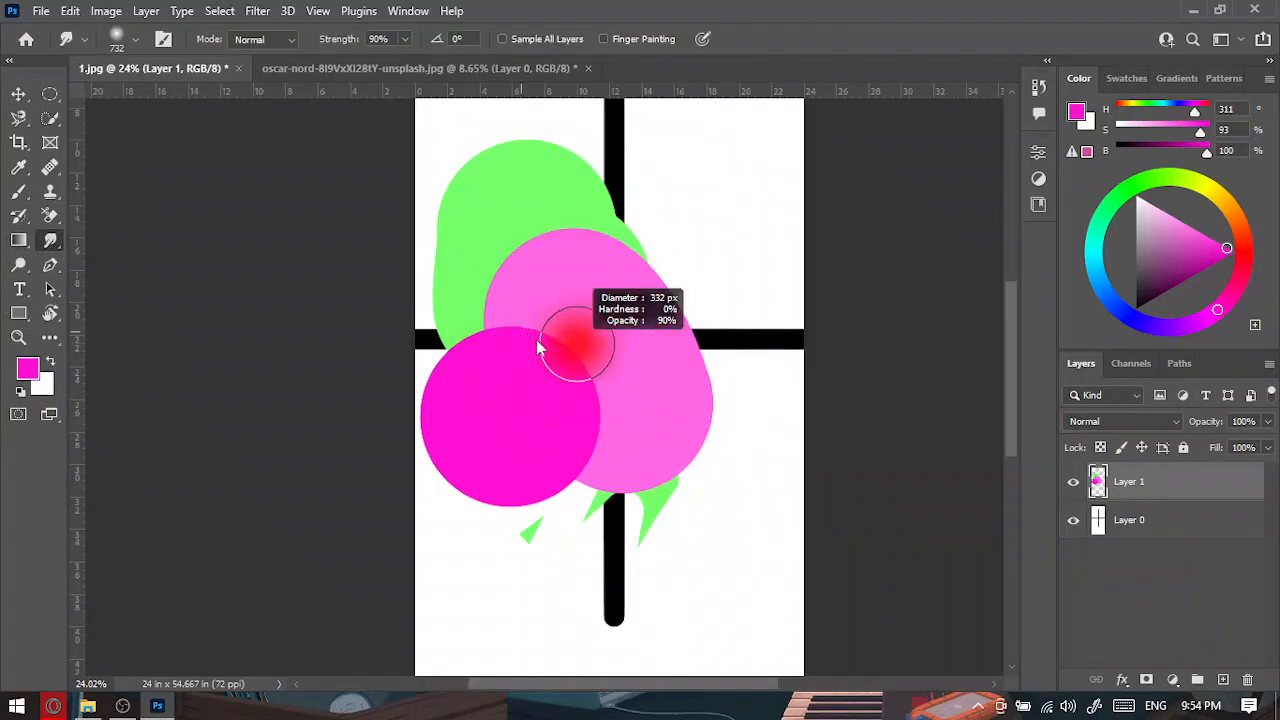
mouse_move(500, 343)
left_mouse_down()
mouse_move(487, 325)
mouse_move(523, 403)
mouse_move(509, 380)
mouse_move(497, 389)
mouse_move(549, 435)
mouse_move(434, 529)
mouse_move(529, 363)
mouse_move(474, 429)
mouse_move(534, 383)
left_mouse_up()
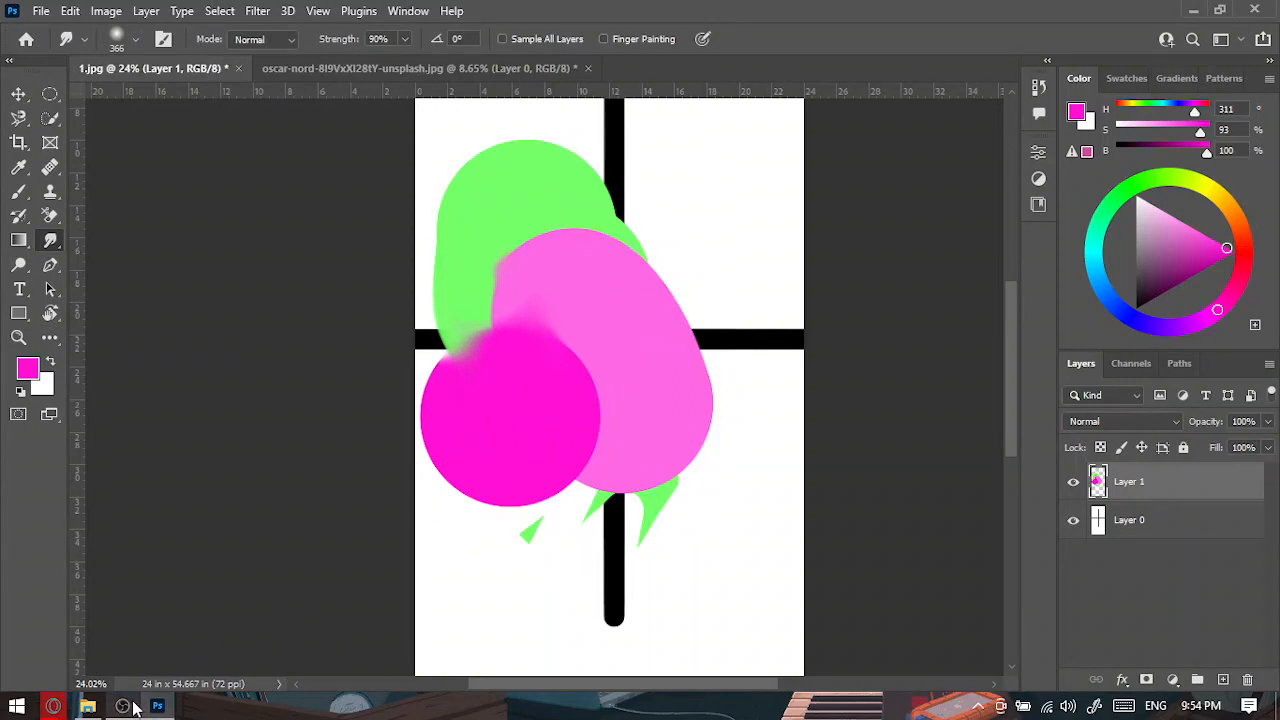
mouse_move(500, 318)
left_mouse_down()
mouse_move(497, 287)
mouse_move(485, 282)
mouse_move(487, 324)
mouse_move(517, 324)
mouse_move(563, 375)
mouse_move(578, 354)
mouse_move(522, 337)
mouse_move(587, 390)
left_mouse_up()
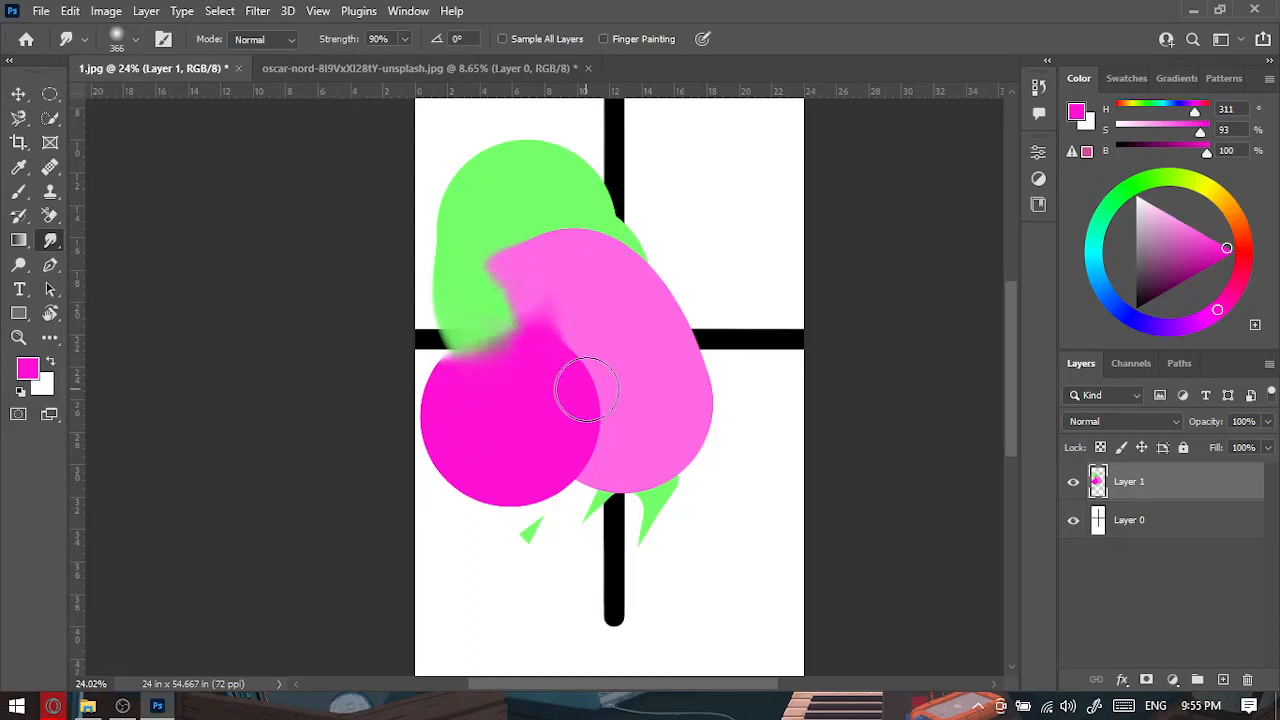
mouse_move(587, 390)
left_mouse_down()
mouse_move(564, 333)
mouse_move(472, 322)
mouse_move(504, 271)
left_mouse_up()
Switch to the Blur Tool and blur the upper green and pink areas with a large soft brush.
right_click(51, 242)
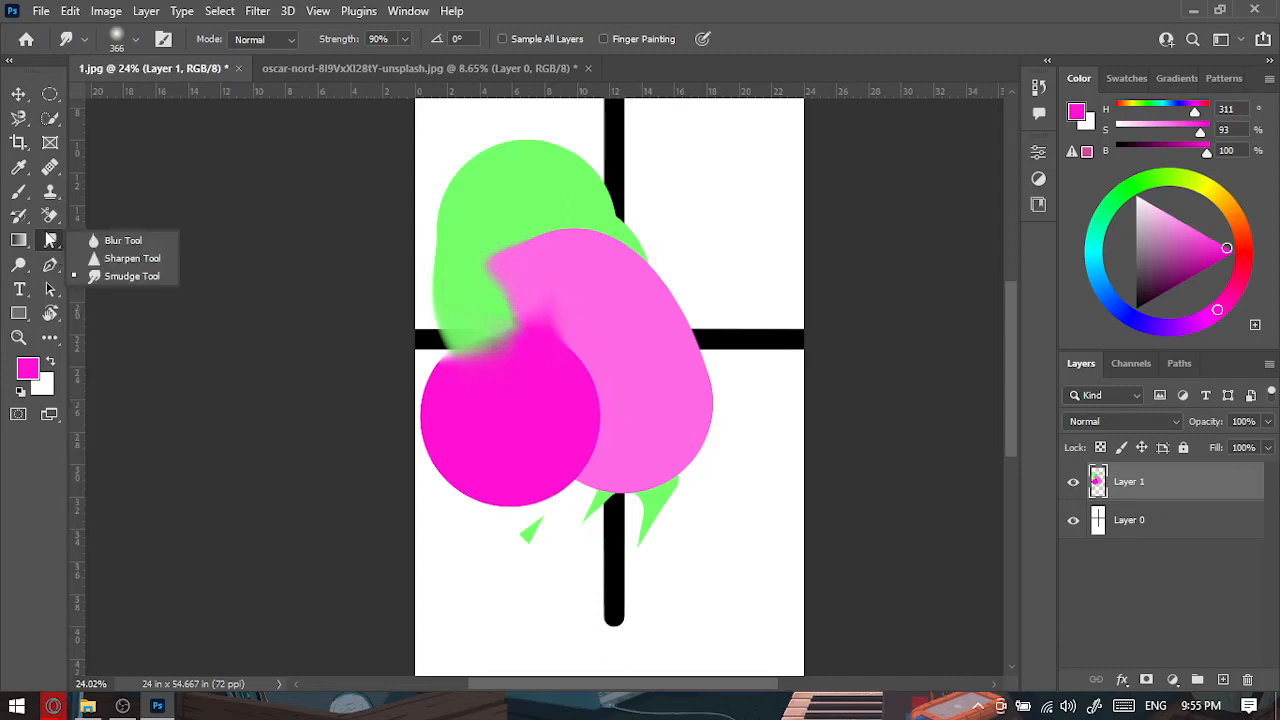
left_click(145, 242)
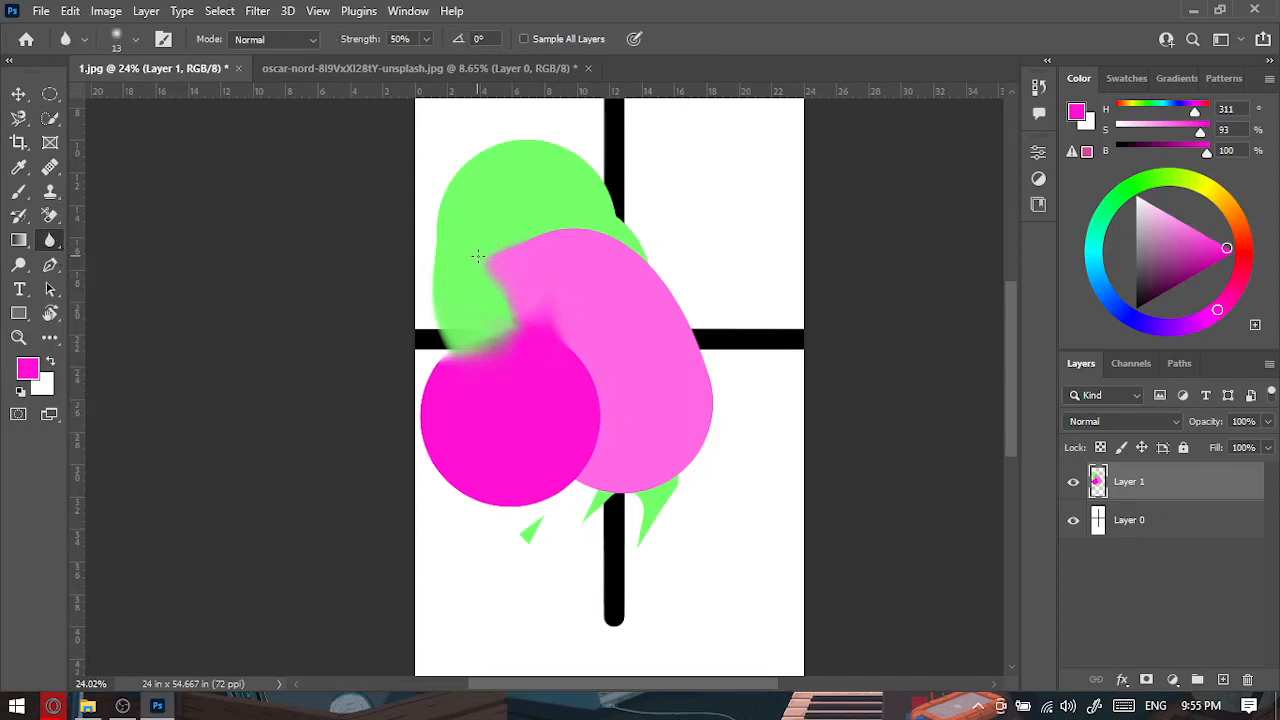
left_click_drag(449, 232, 500, 232)
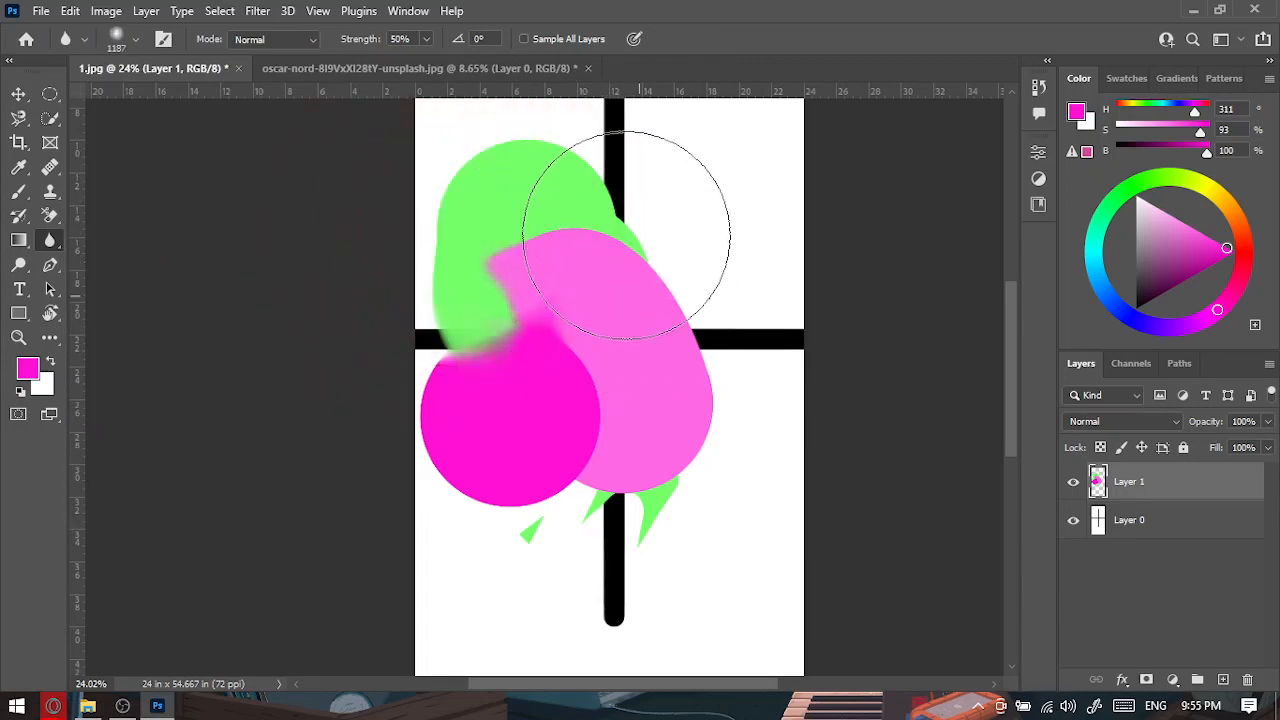
scroll(650, 185, "up", 5)
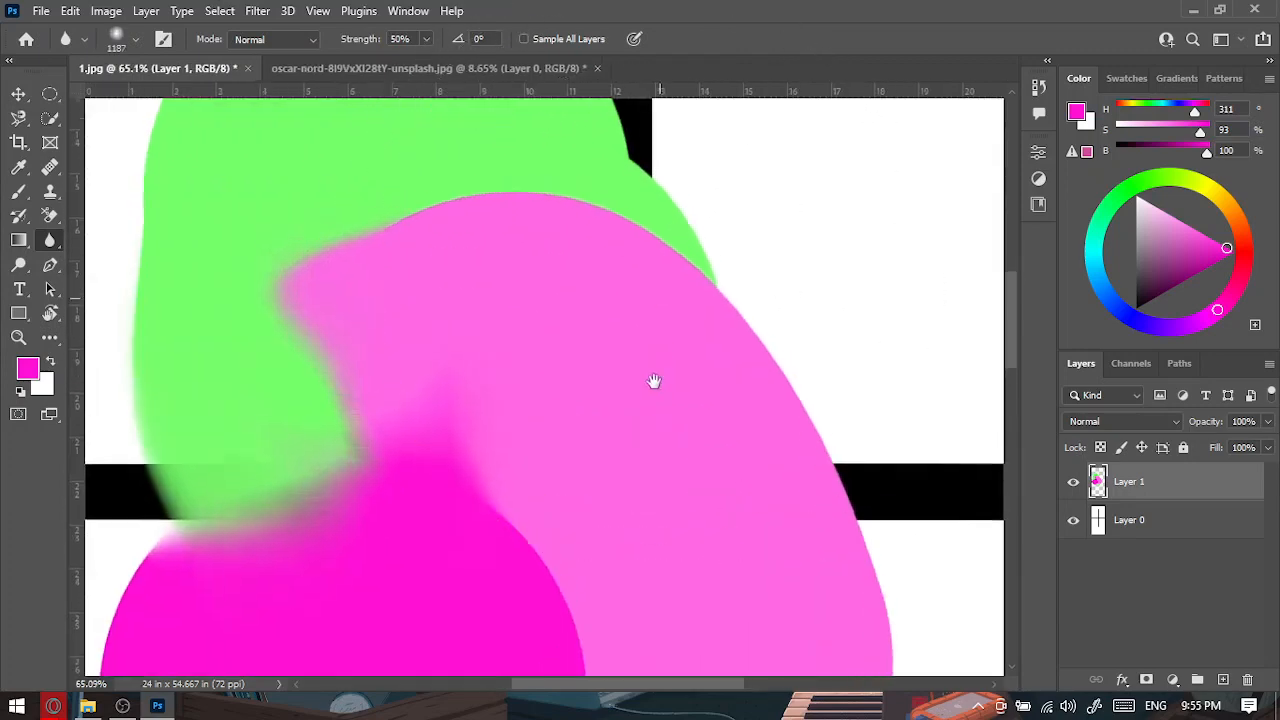
left_click_drag(594, 391, 480, 391)
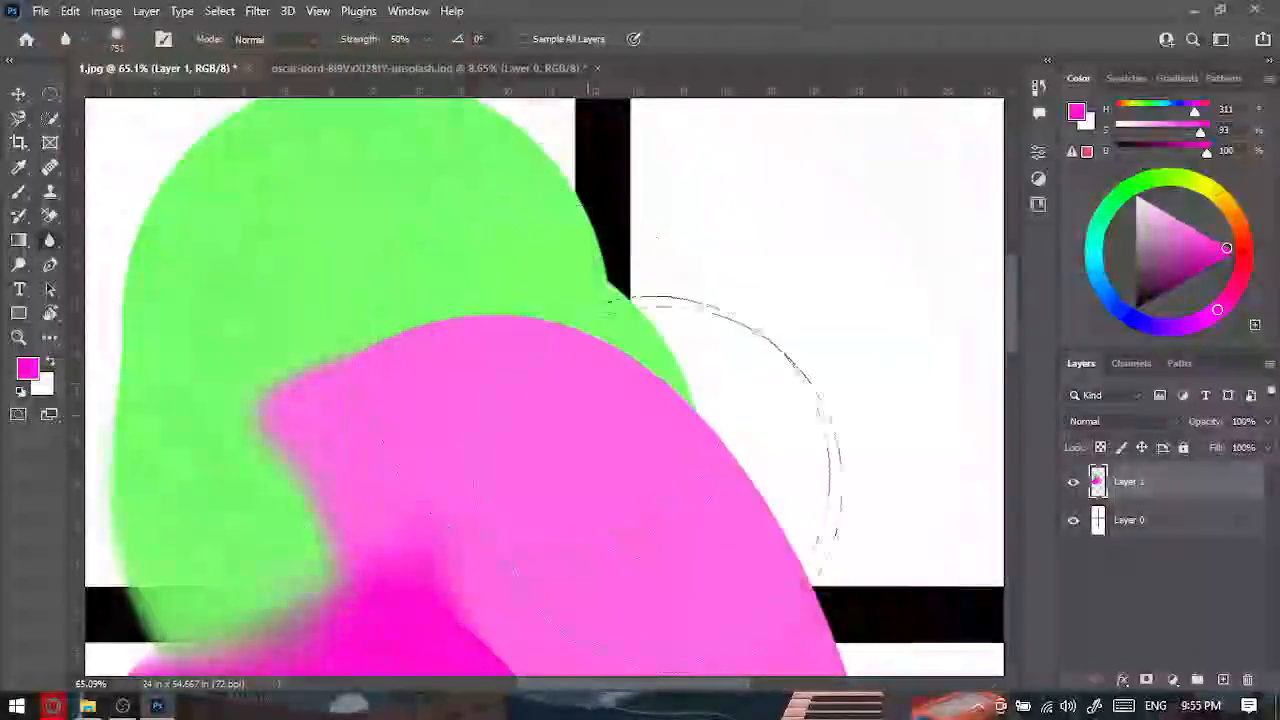
Set the Blur strength to 100% and blur the outer edges of the green and pink shapes.
left_click(400, 39)
type("100")
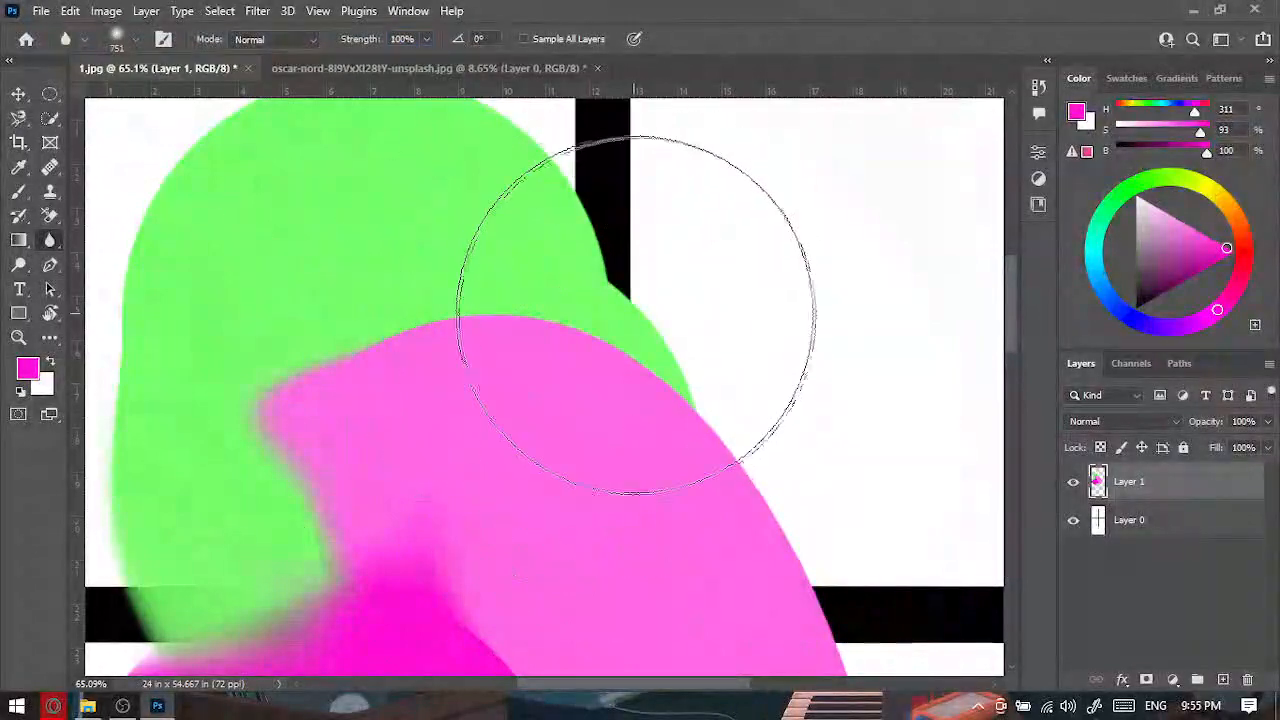
scroll(660, 345, "up", 5)
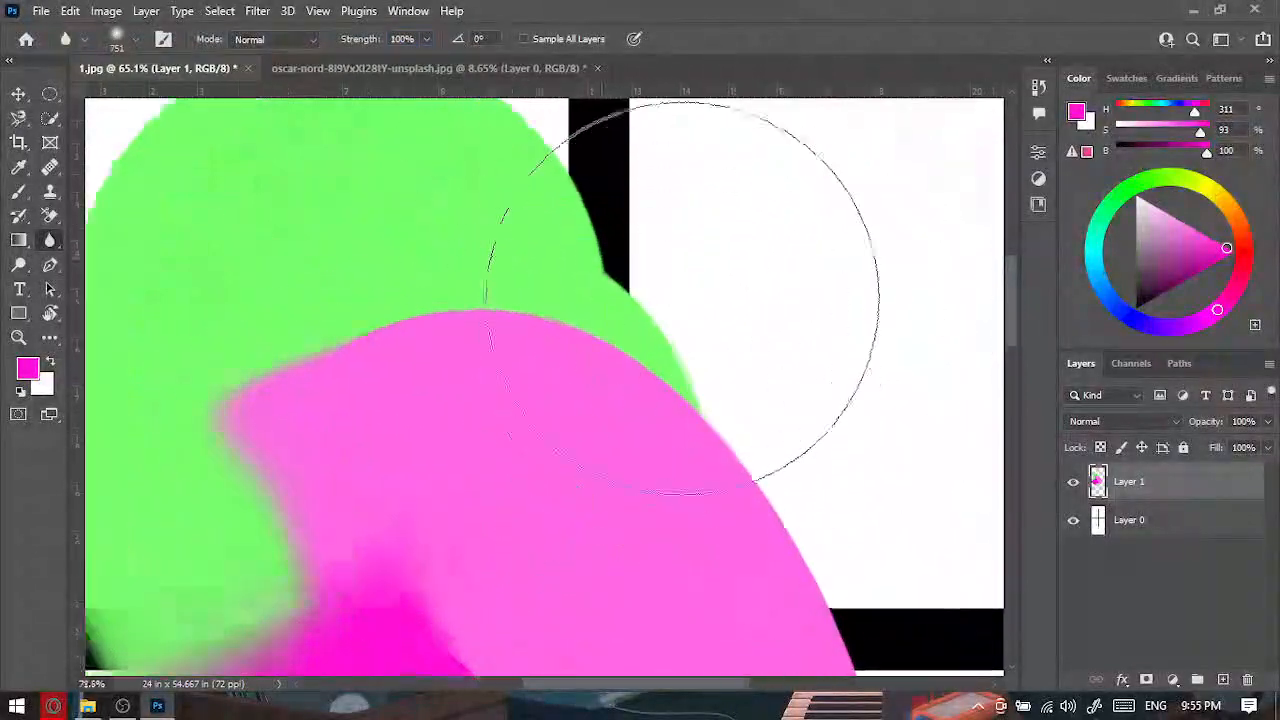
scroll(680, 347, "up", 1)
mouse_move(557, 328)
left_mouse_down()
mouse_move(597, 517)
mouse_move(820, 457)
mouse_move(976, 469)
left_mouse_up()
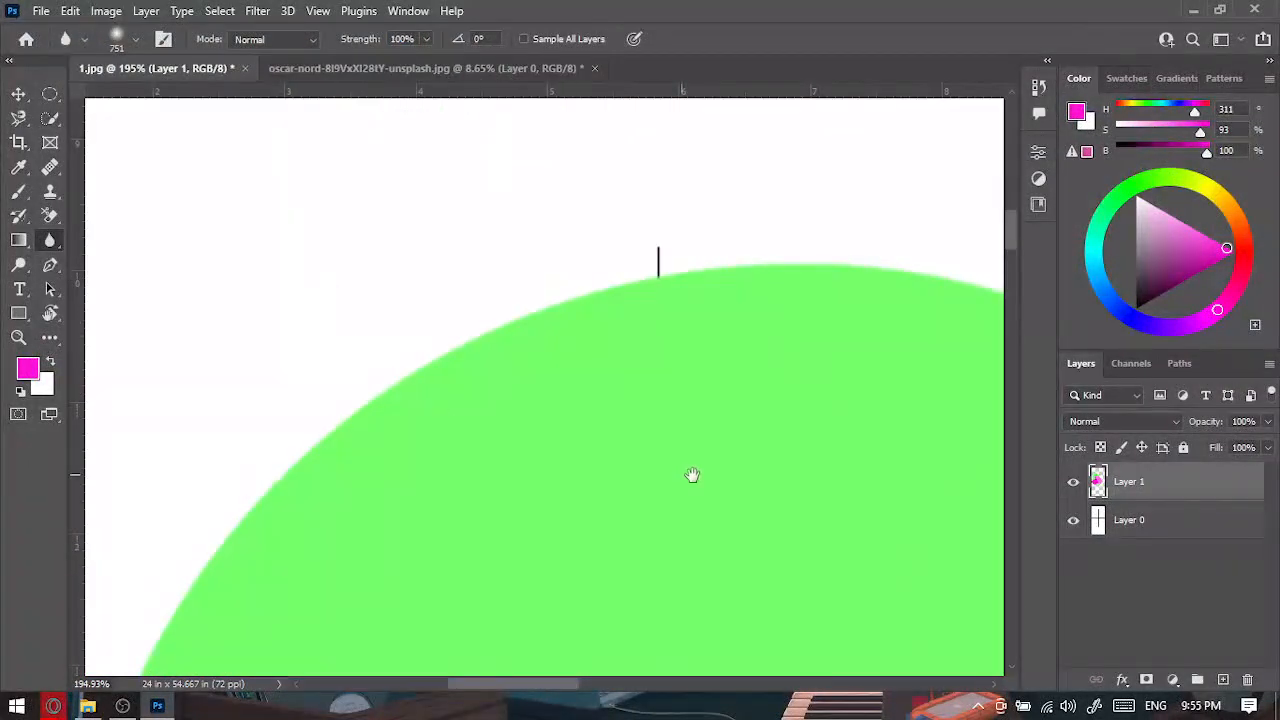
mouse_move(692, 474)
left_mouse_down()
mouse_move(608, 310)
mouse_move(294, 154)
mouse_move(251, 150)
left_mouse_up()
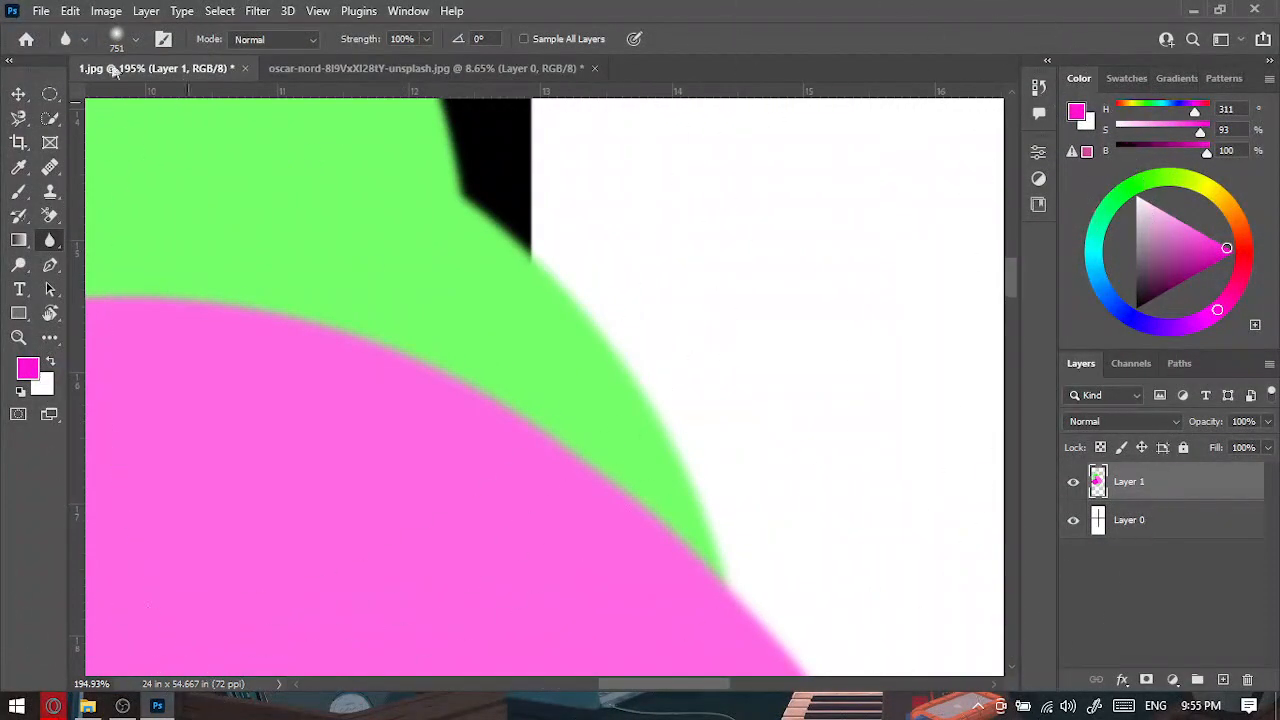
Sharpen the green shape's curved outer edge beside the black line, using a Sharpen Tool brush of size 90.
right_click(52, 242)
left_click(125, 260)
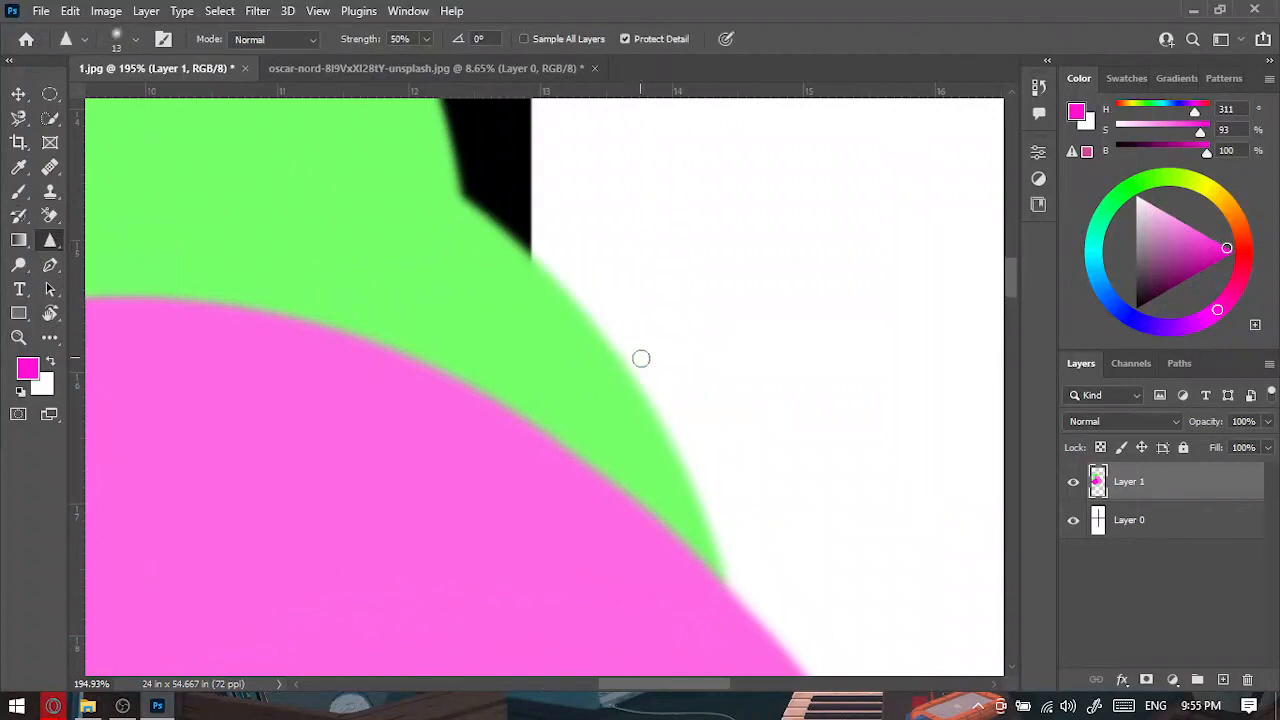
right_click(596, 364)
right_click(584, 348)
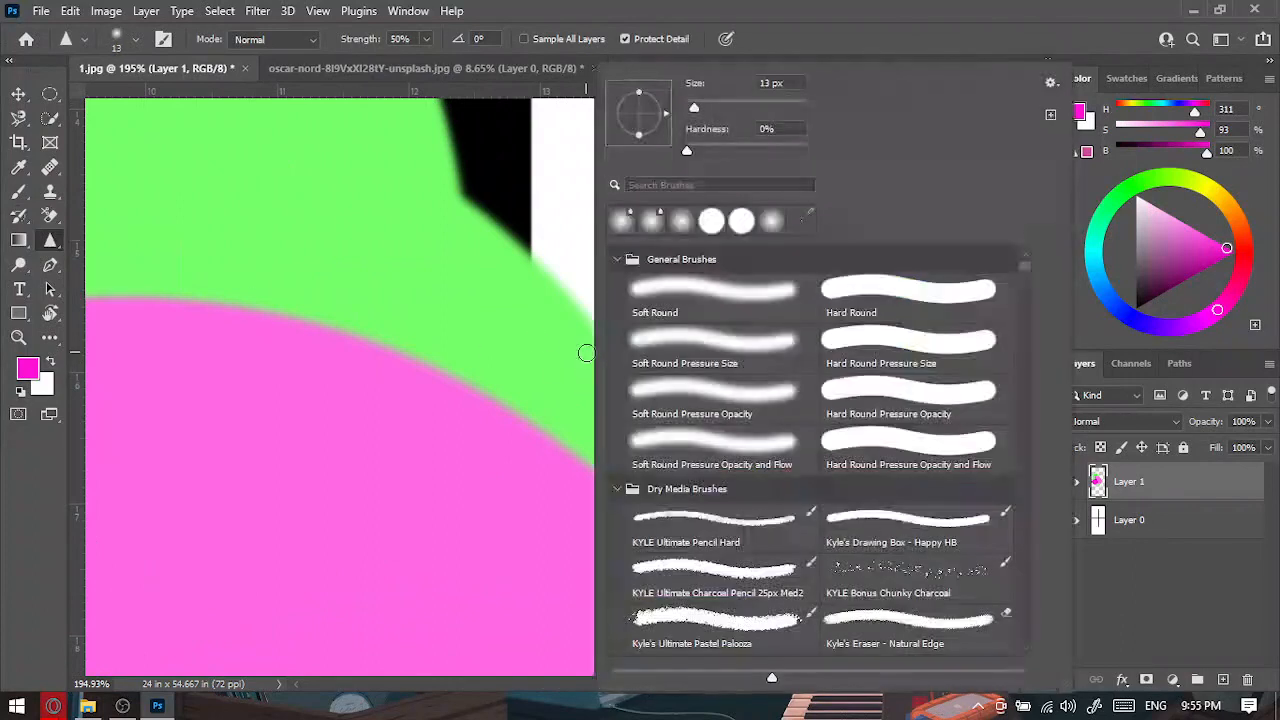
key("Escape")
right_click(594, 345)
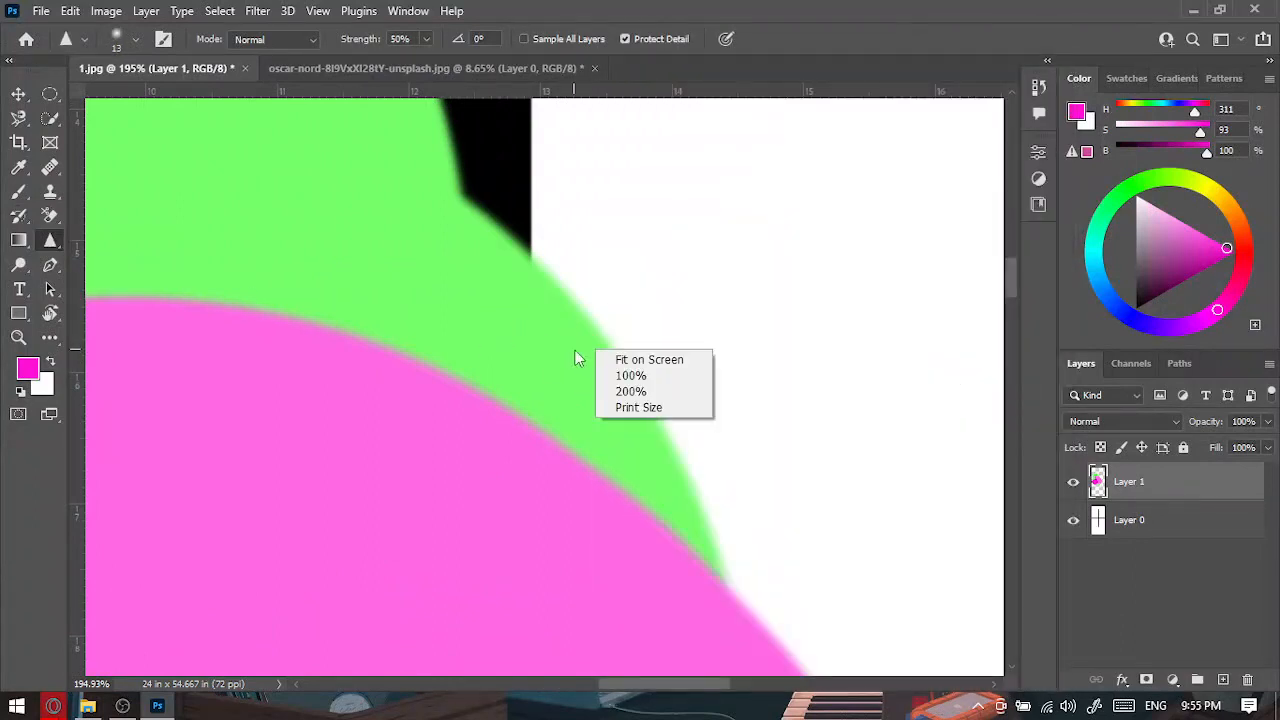
key("Escape")
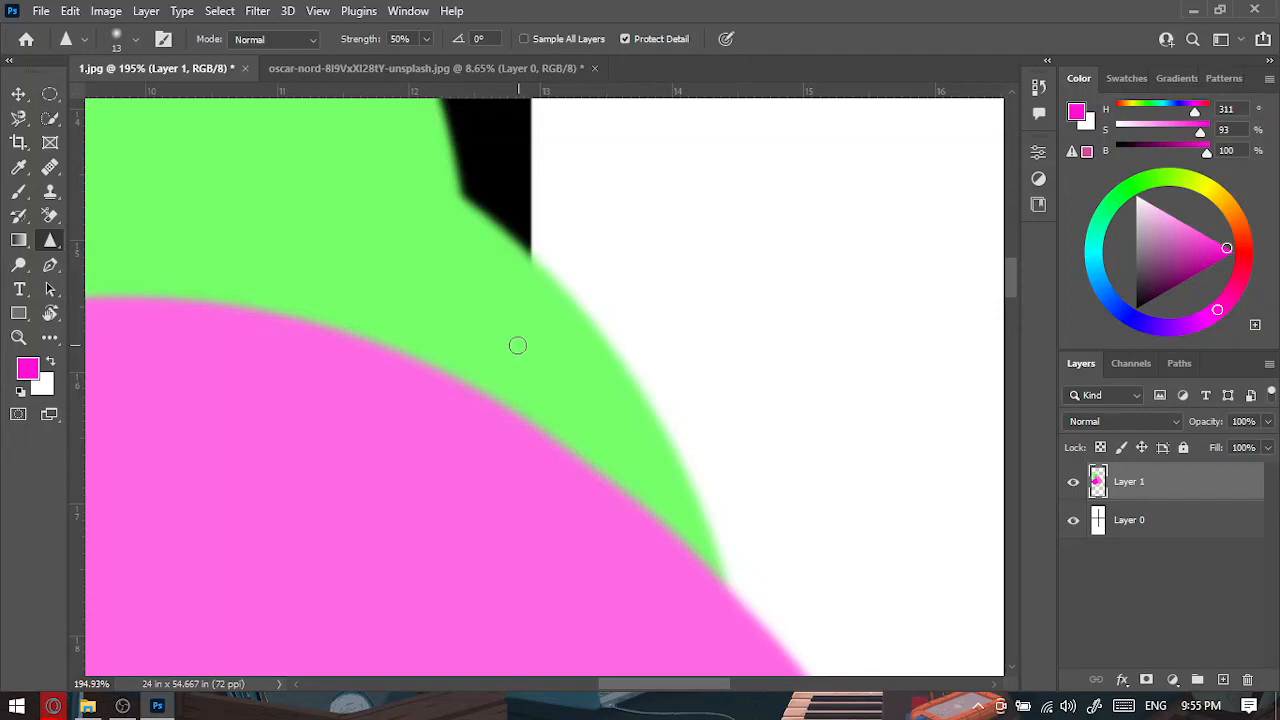
right_click(517, 345, "alt")
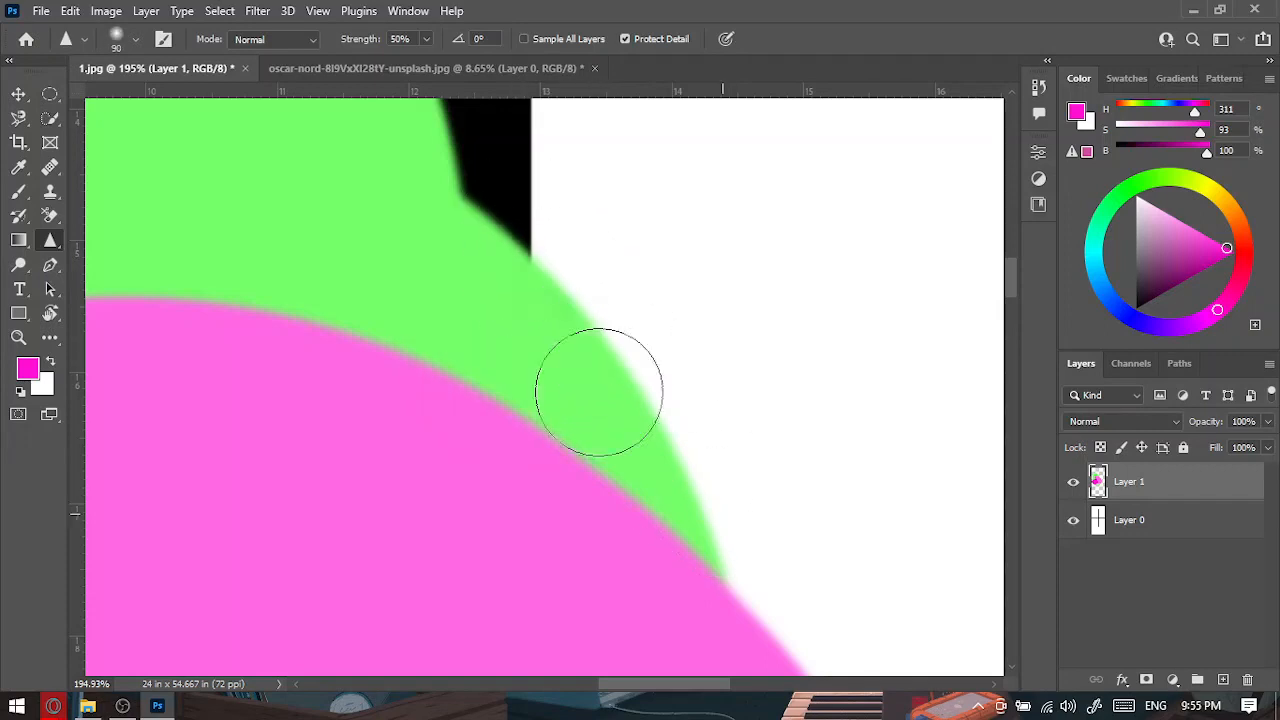
mouse_move(598, 391)
left_mouse_down()
mouse_move(532, 255)
mouse_move(588, 308)
mouse_move(572, 357)
mouse_move(687, 538)
mouse_move(577, 208)
mouse_move(566, 227)
mouse_move(662, 474)
mouse_move(531, 233)
mouse_move(625, 400)
left_mouse_up()
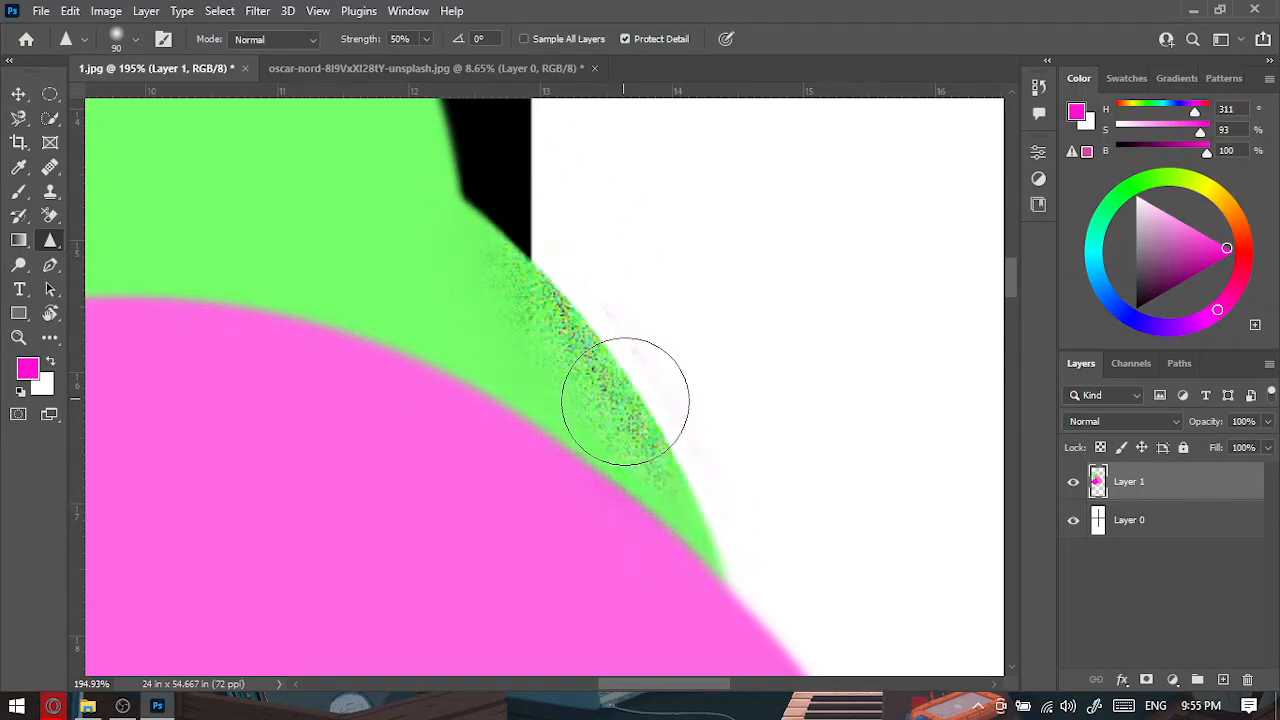
Undo the sharpening strokes along the green edge.
key("ctrl+z")
key("ctrl+z")
key("ctrl+z")
key("ctrl+z")
key("bracketleft")
key("bracketleft")
key("bracketleft")
key("bracketleft")
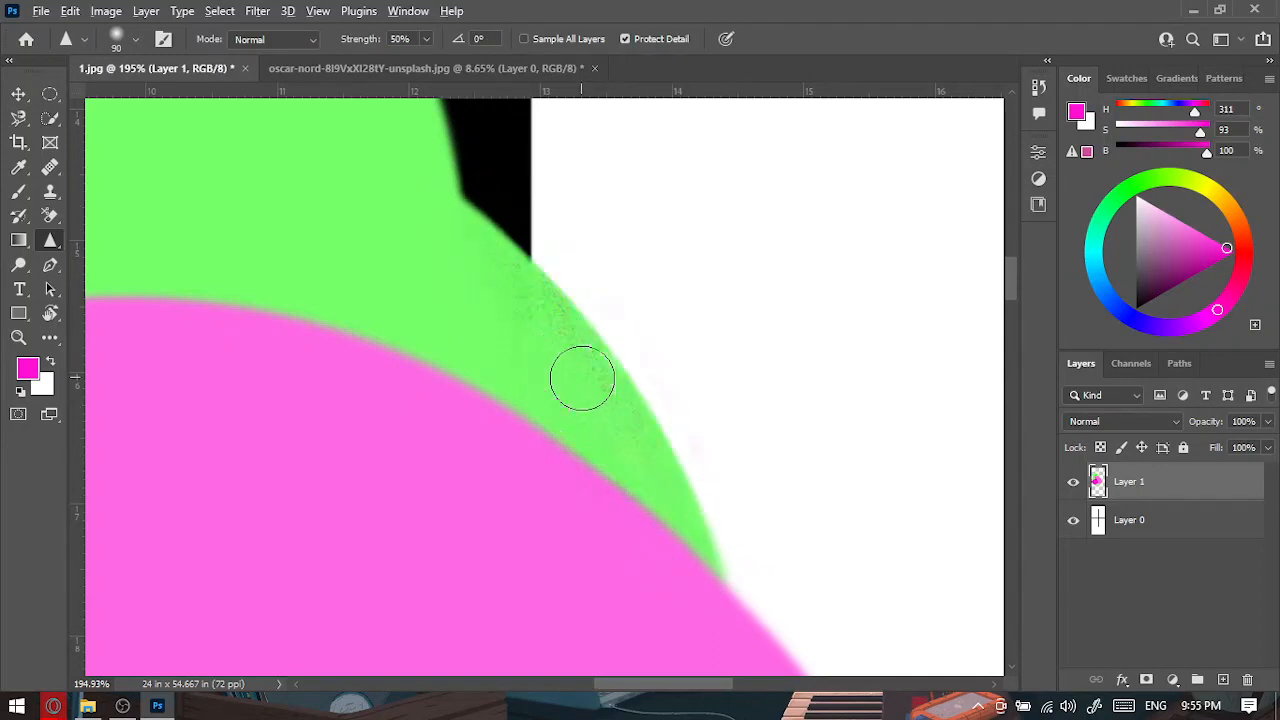
Activate the Dodge Tool and show its Burn and Sponge variants.
scroll(580, 376, "down", 6)
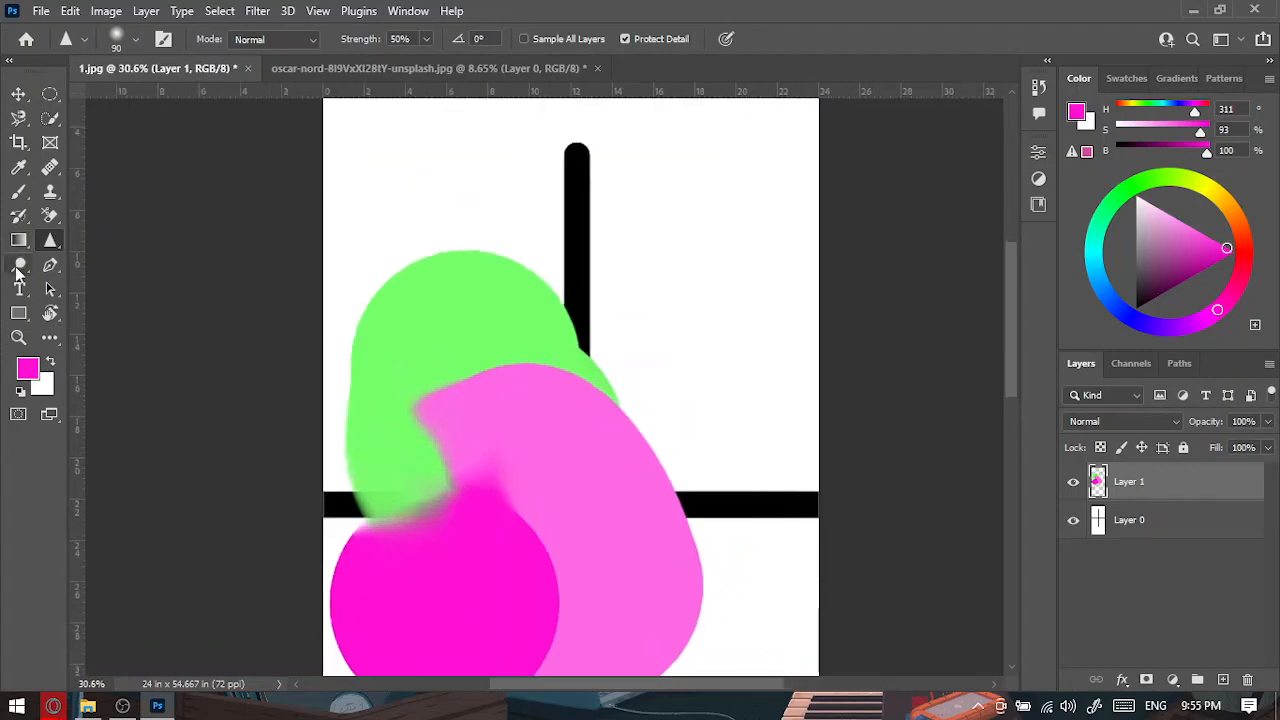
left_click(19, 266)
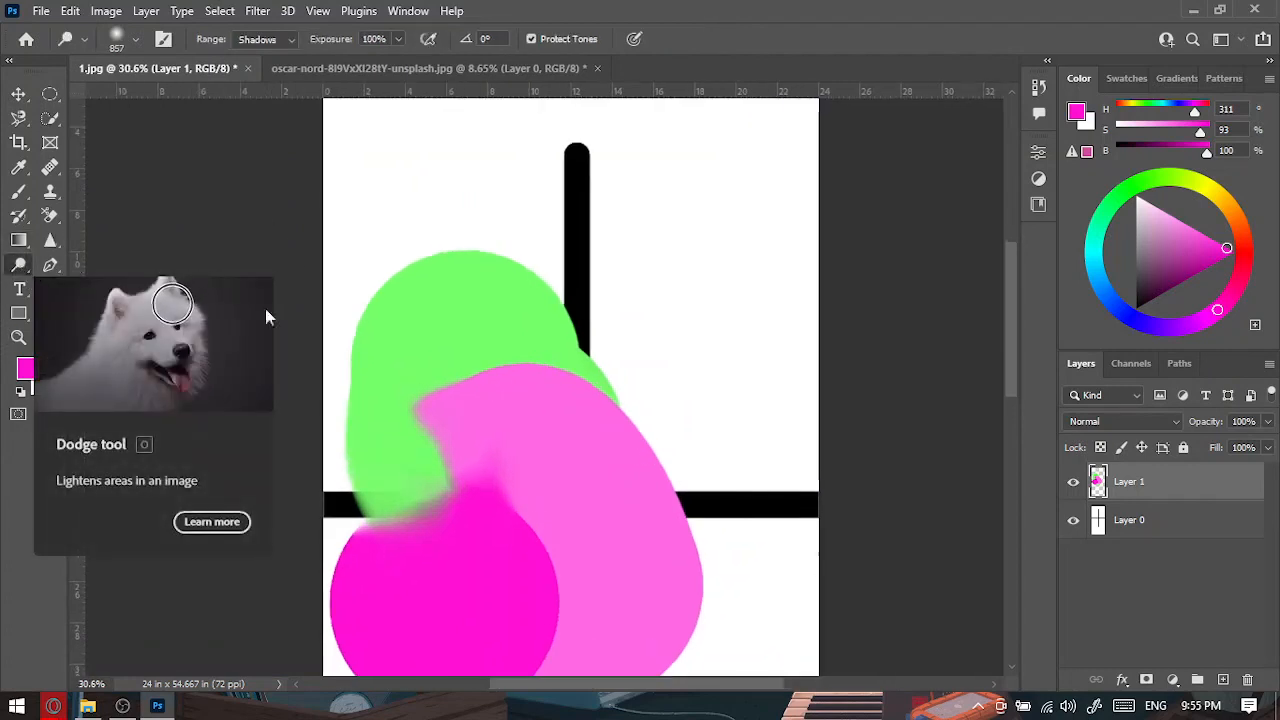
right_click(22, 262)
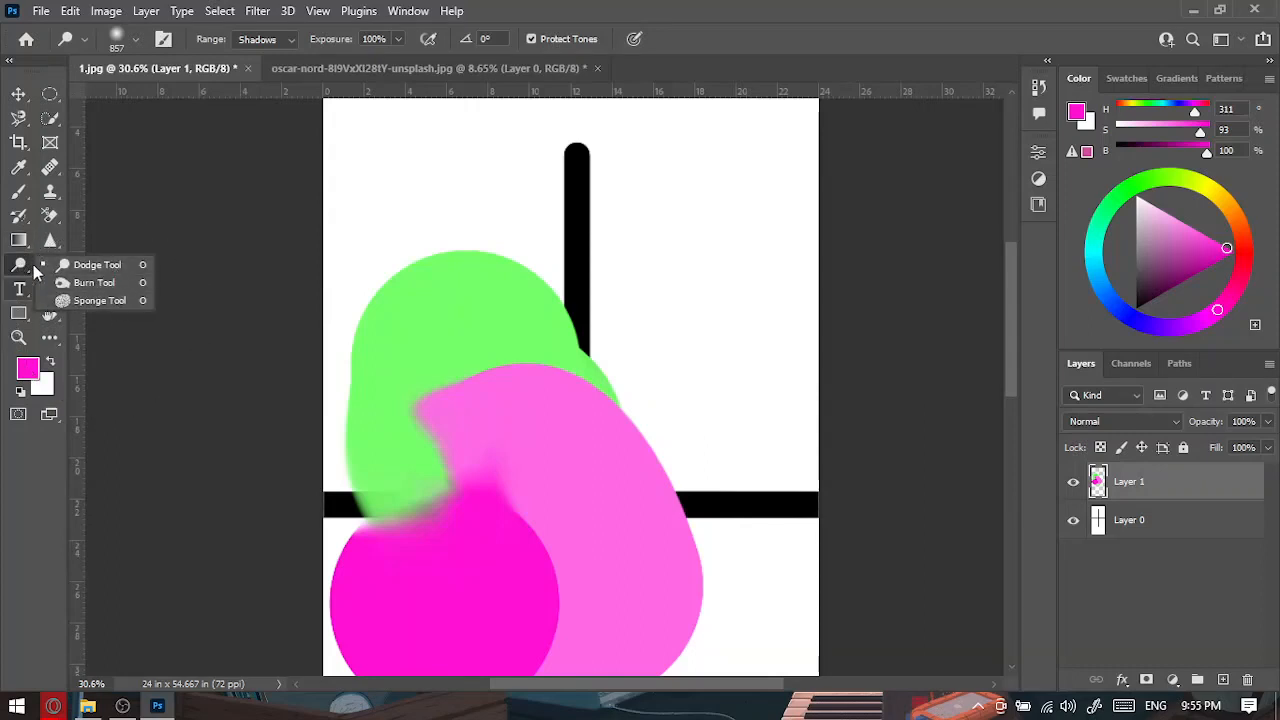
left_click(25, 527)
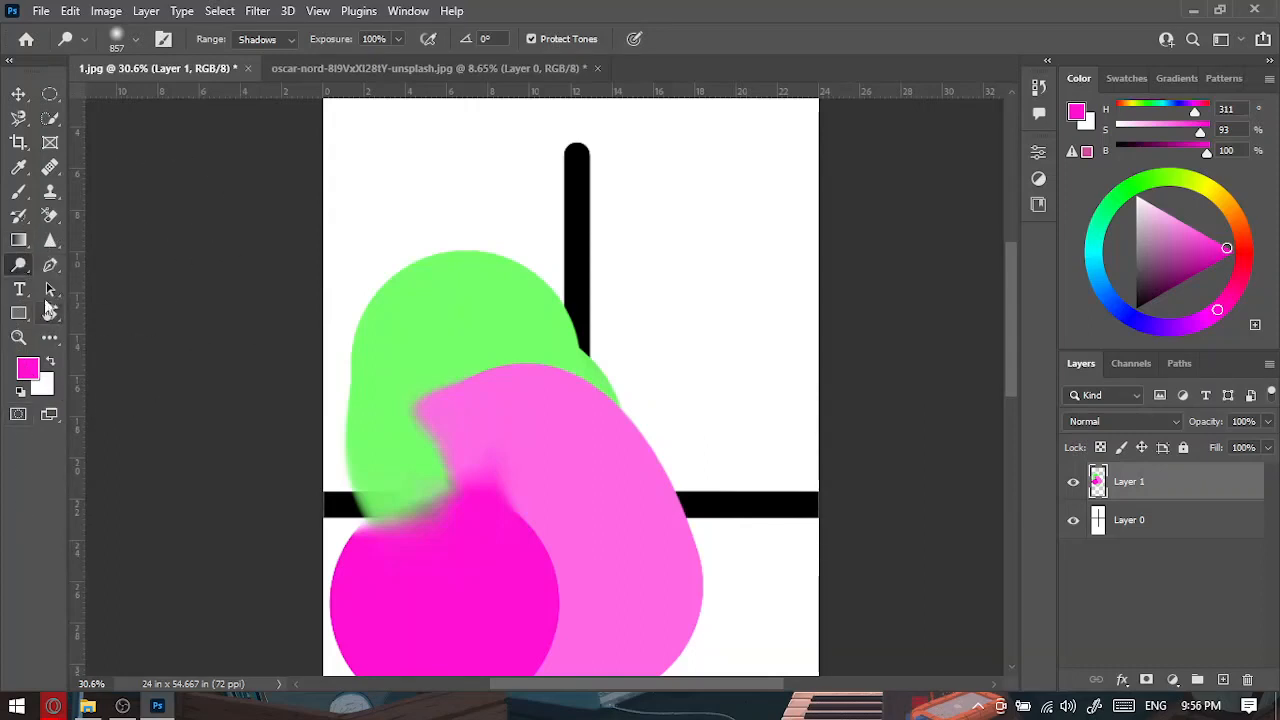
Draw a closed curved shape with the Pen Tool around the black line's upper end and across the green area.
left_click(50, 265)
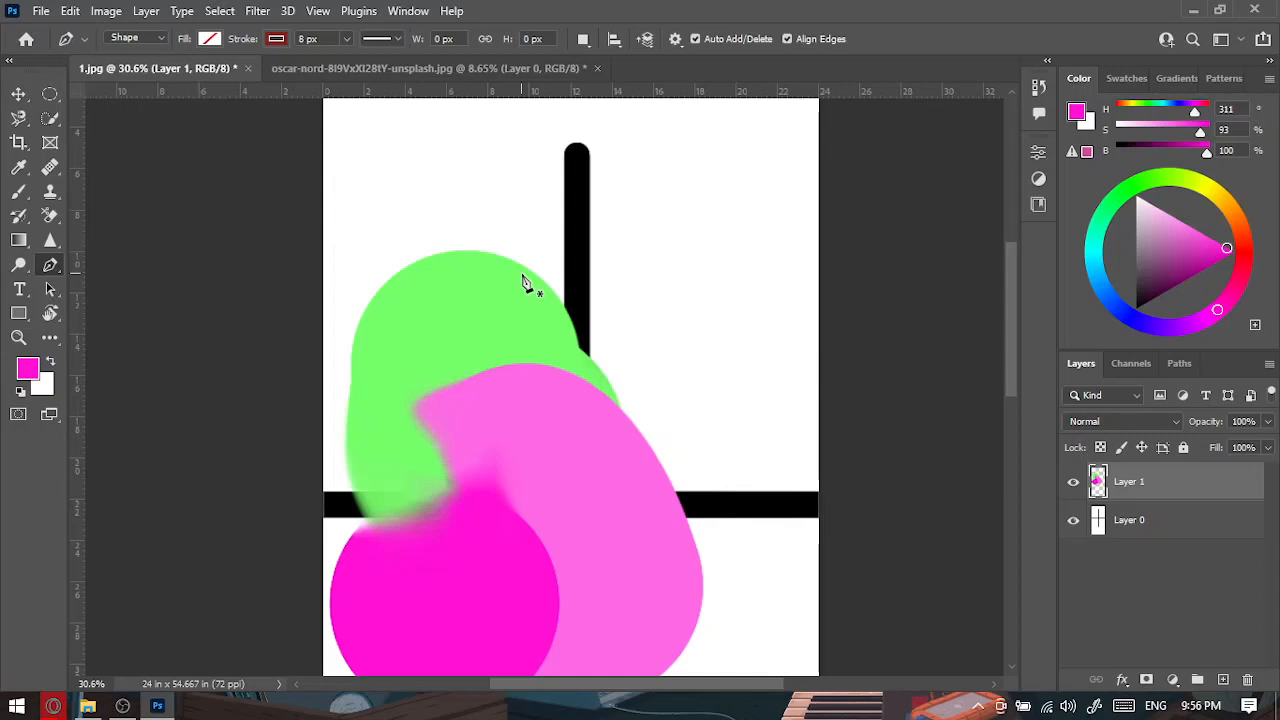
left_click(444, 207)
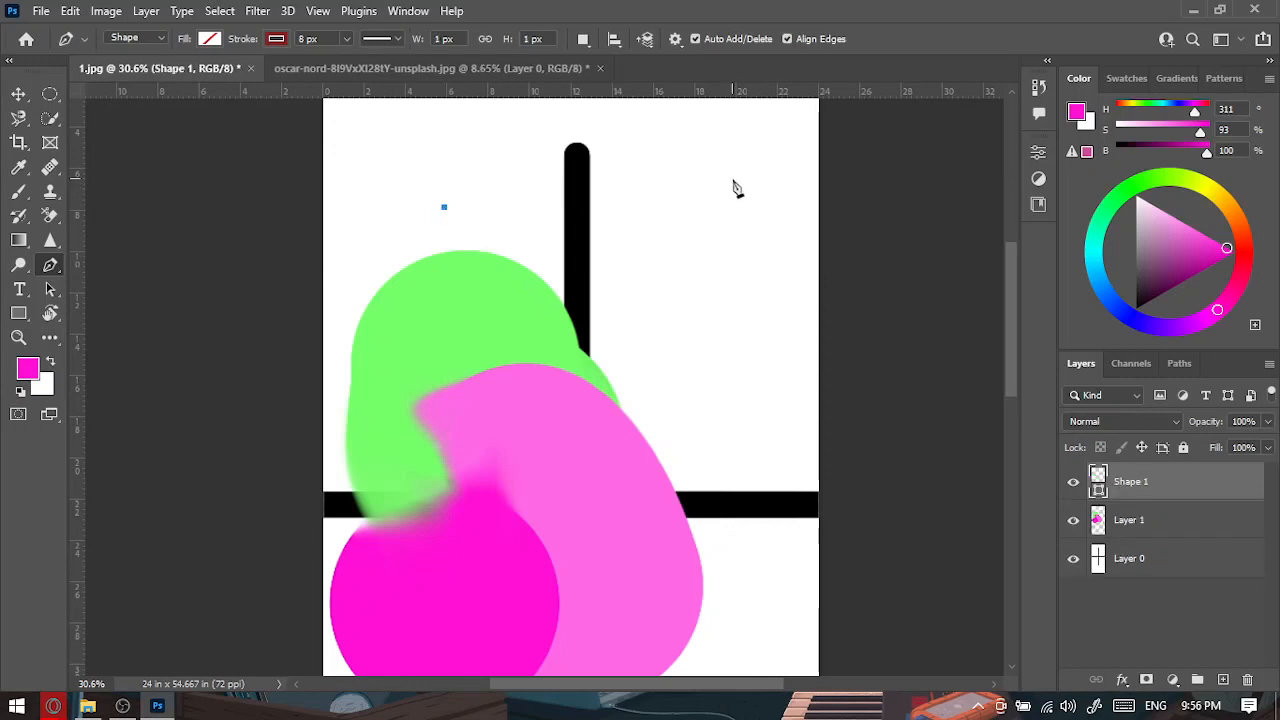
left_click_drag(733, 179, 879, 322)
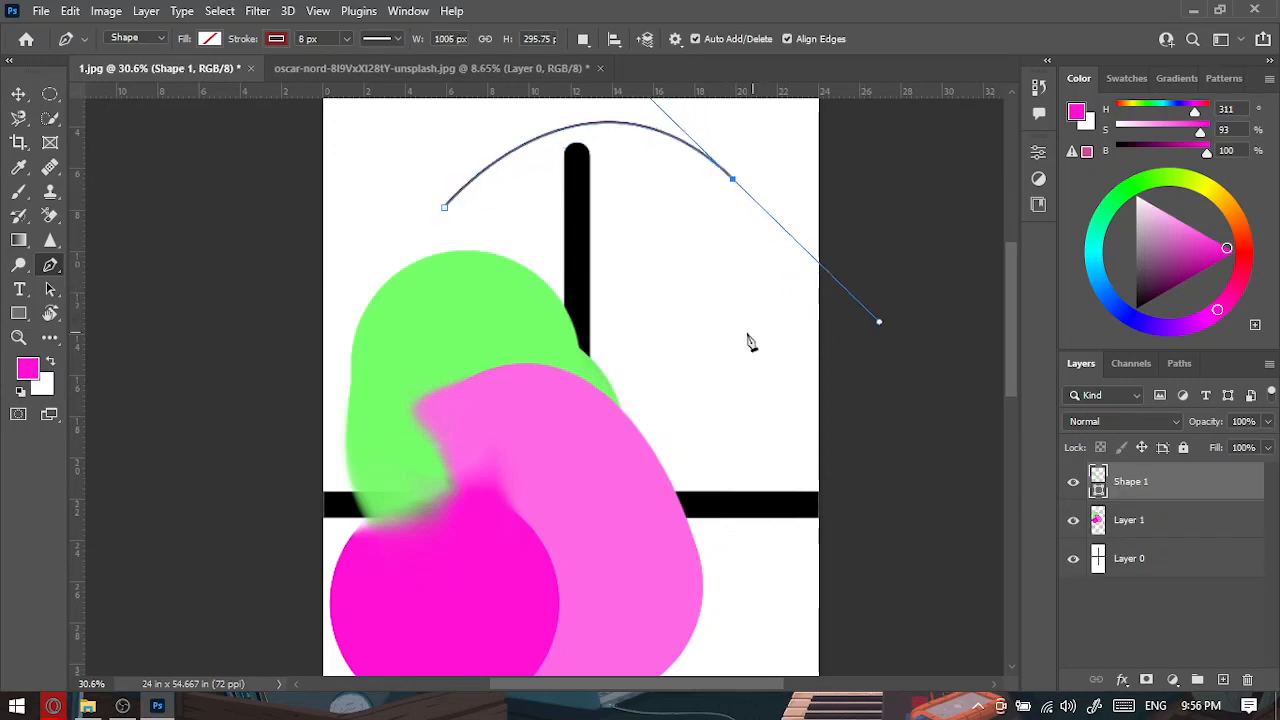
left_click_drag(703, 326, 622, 404)
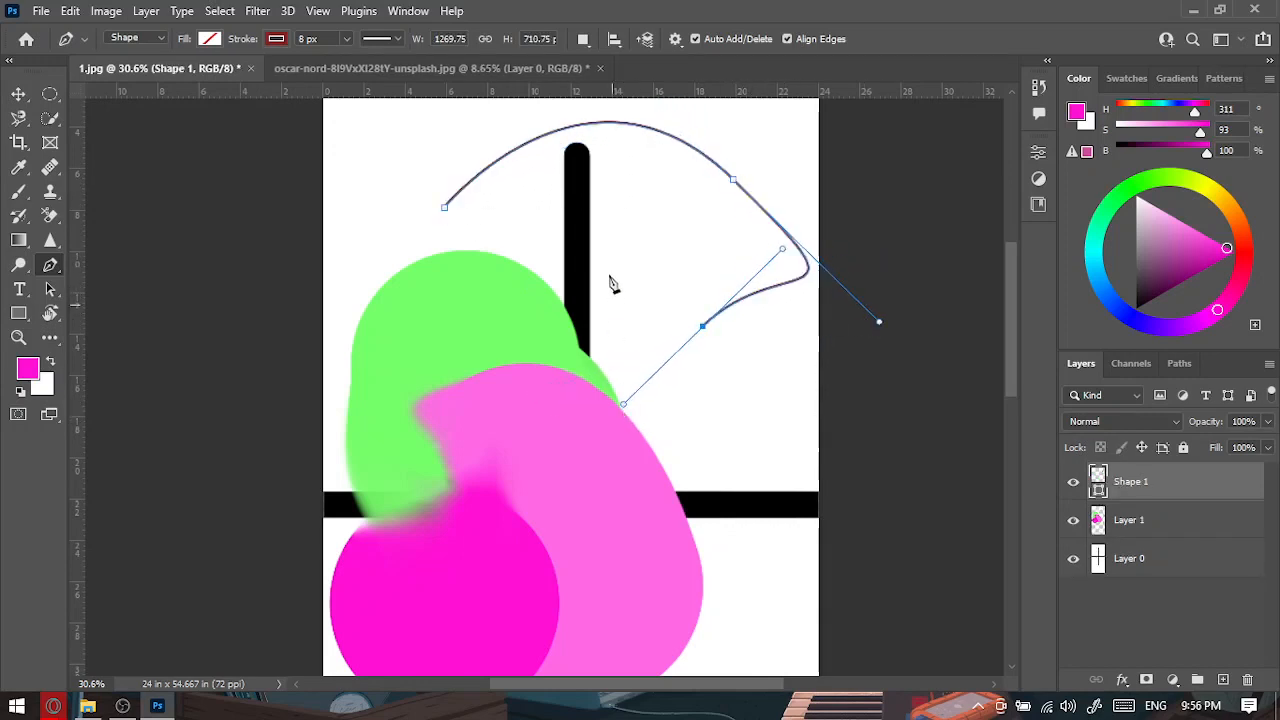
left_click_drag(606, 253, 623, 196)
left_click_drag(469, 240, 428, 304)
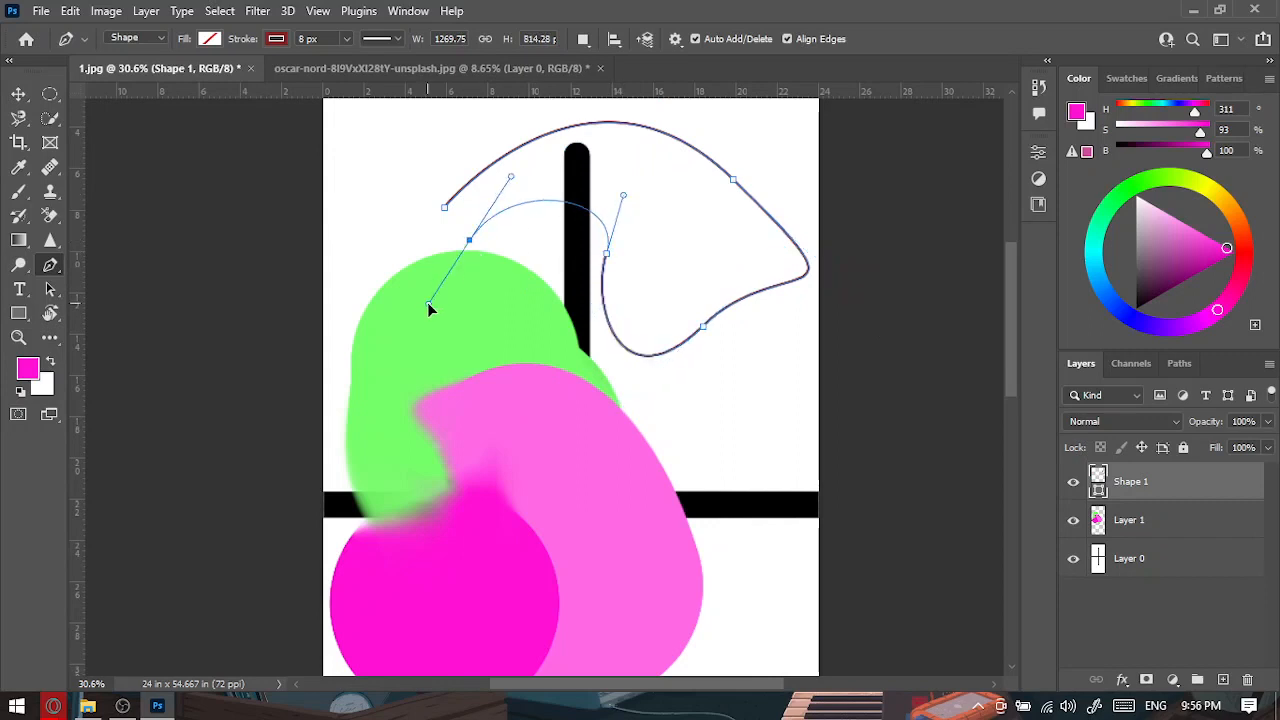
left_click(423, 432)
left_click(441, 492)
left_click_drag(369, 262, 397, 217)
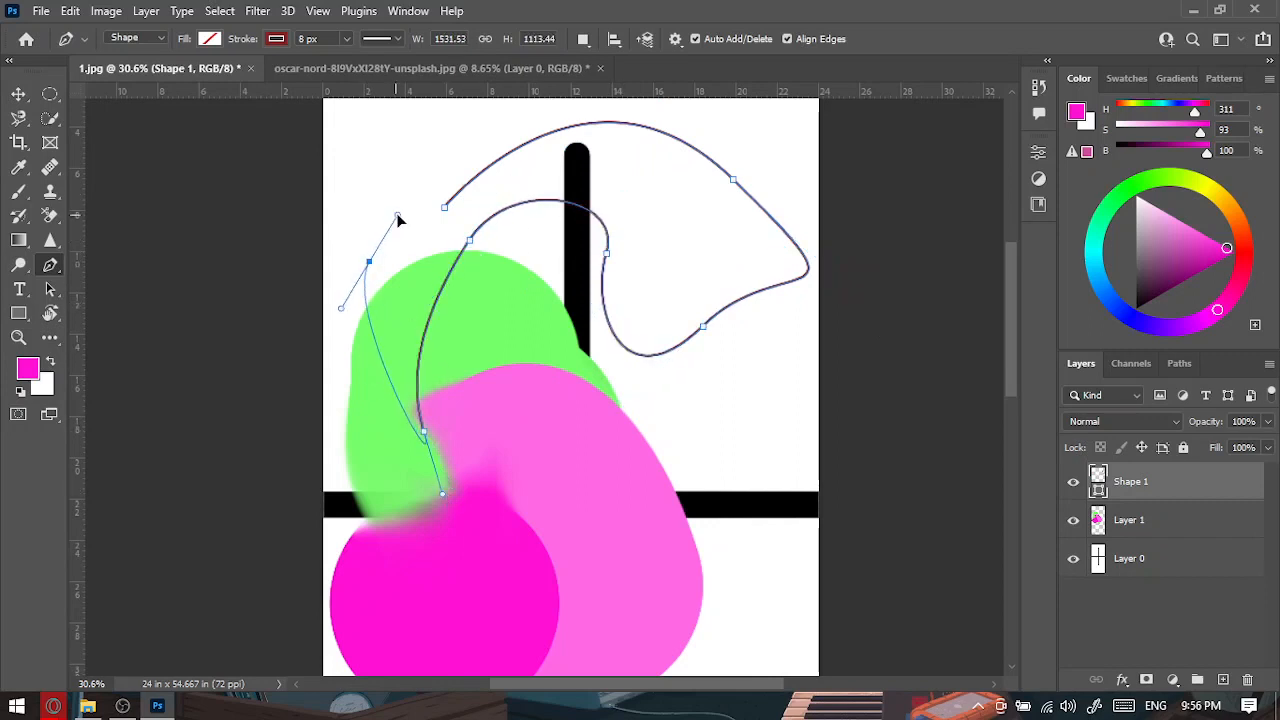
left_click(443, 208)
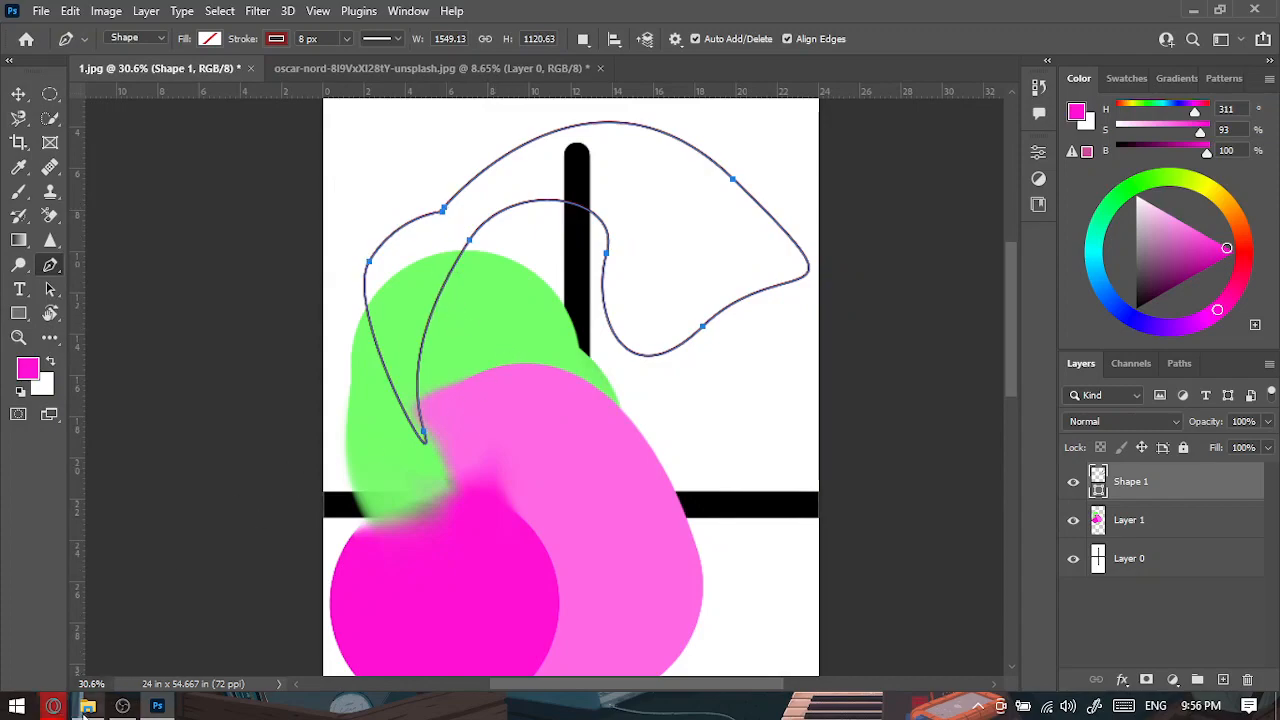
Switch to File Explorer, open the Data (E:) drive and look through its folders.
left_click(87, 707)
left_click(416, 272)
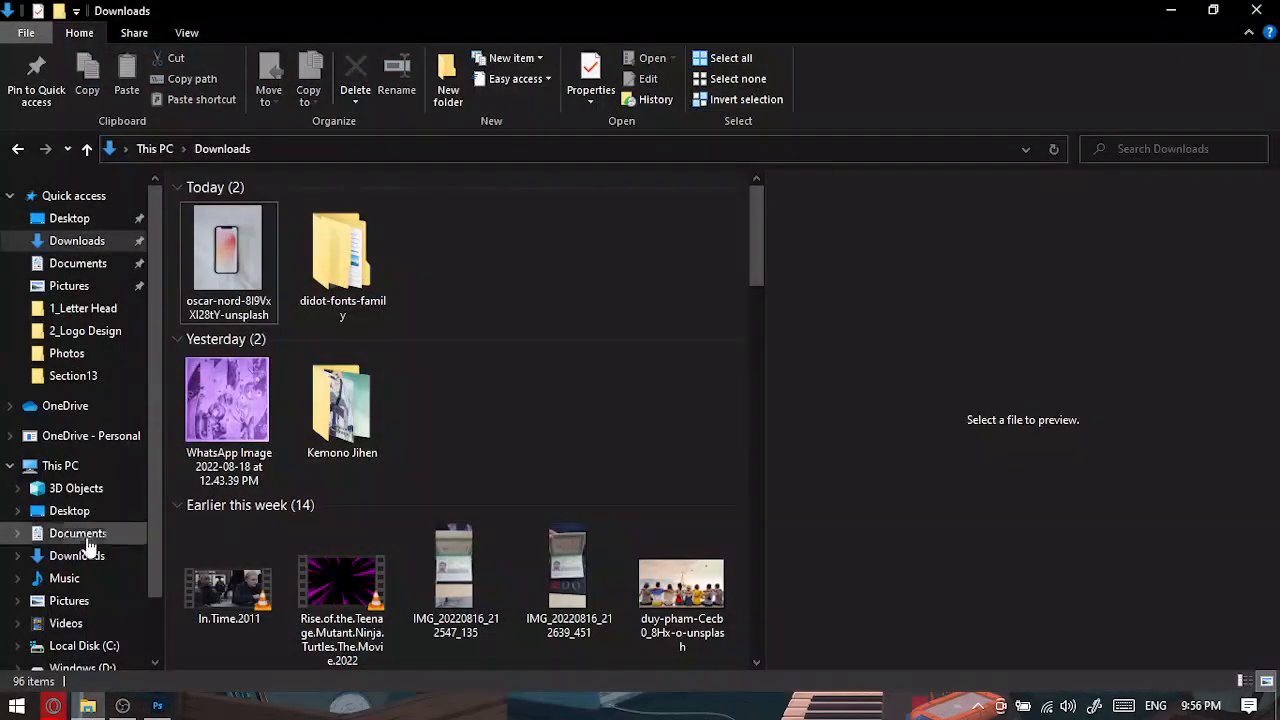
left_click(85, 475)
double_click(345, 506)
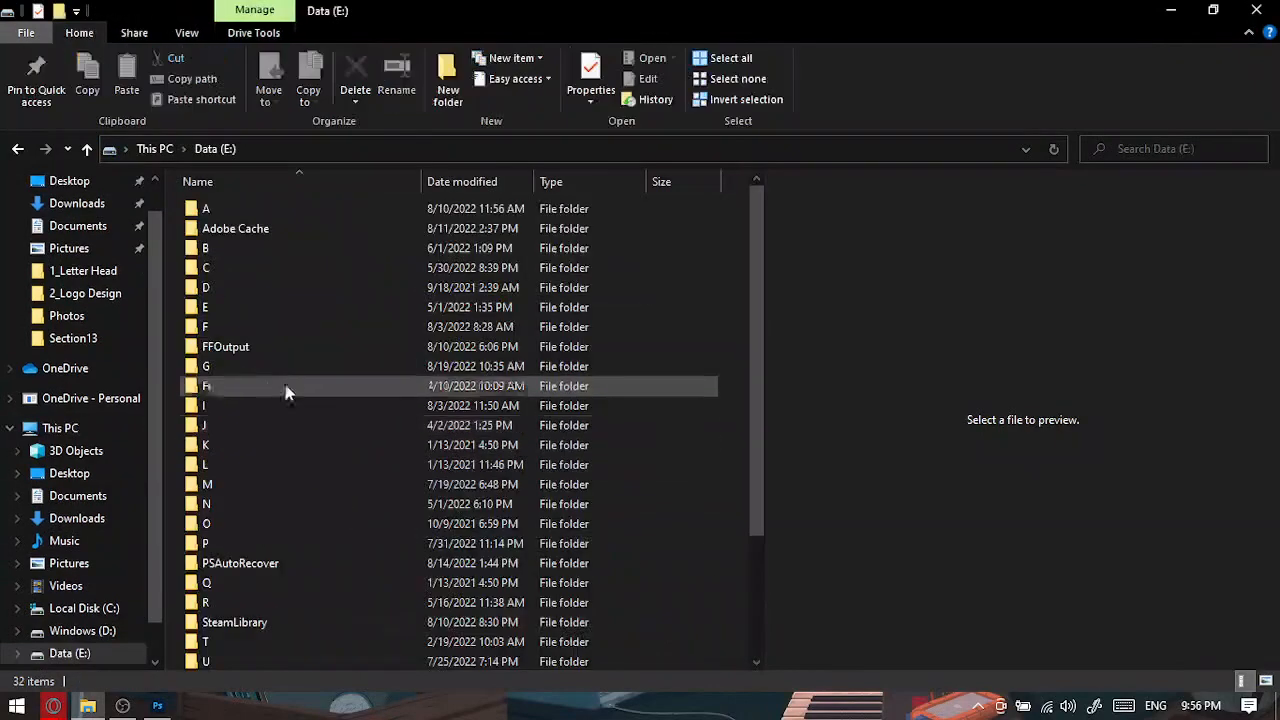
scroll(228, 473, "down", 2)
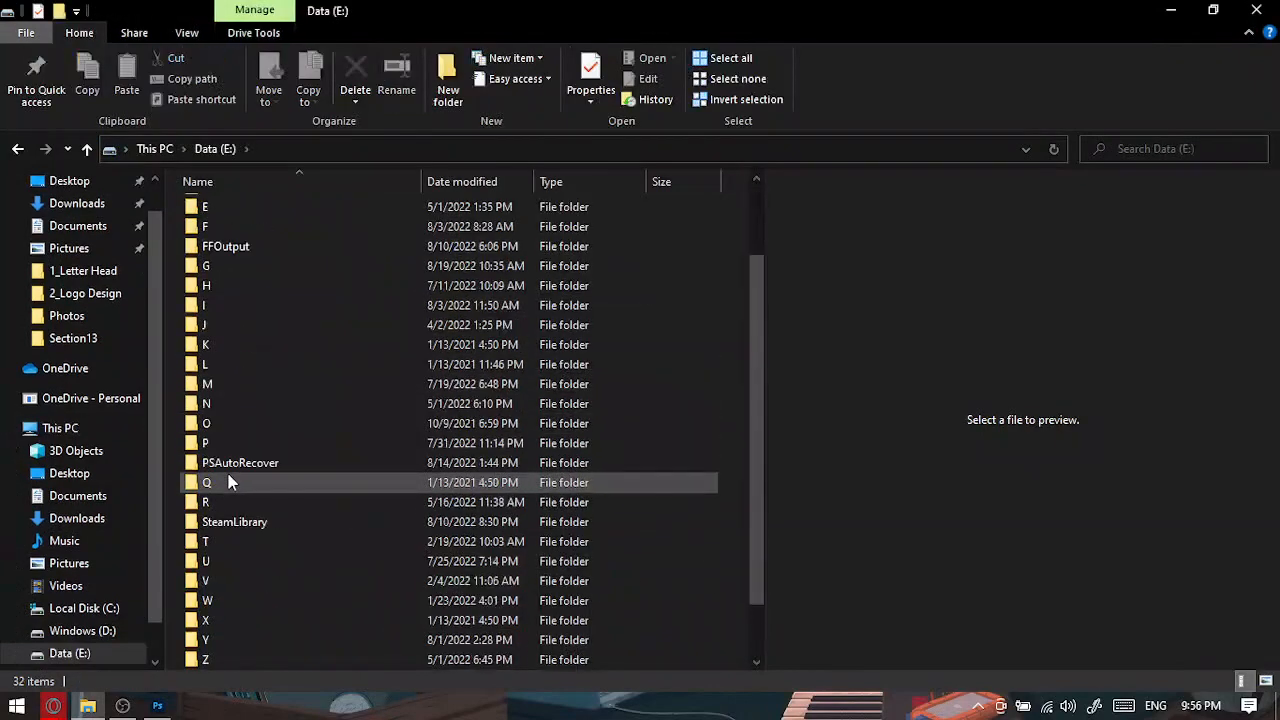
Open the Sparrow Pack 1 PSD from F > FreePik > 1 Birds Silhouettes Pack > Sparrow Pack 1 in Photoshop and activate the Move tool.
scroll(227, 363, "up", 2)
double_click(211, 326)
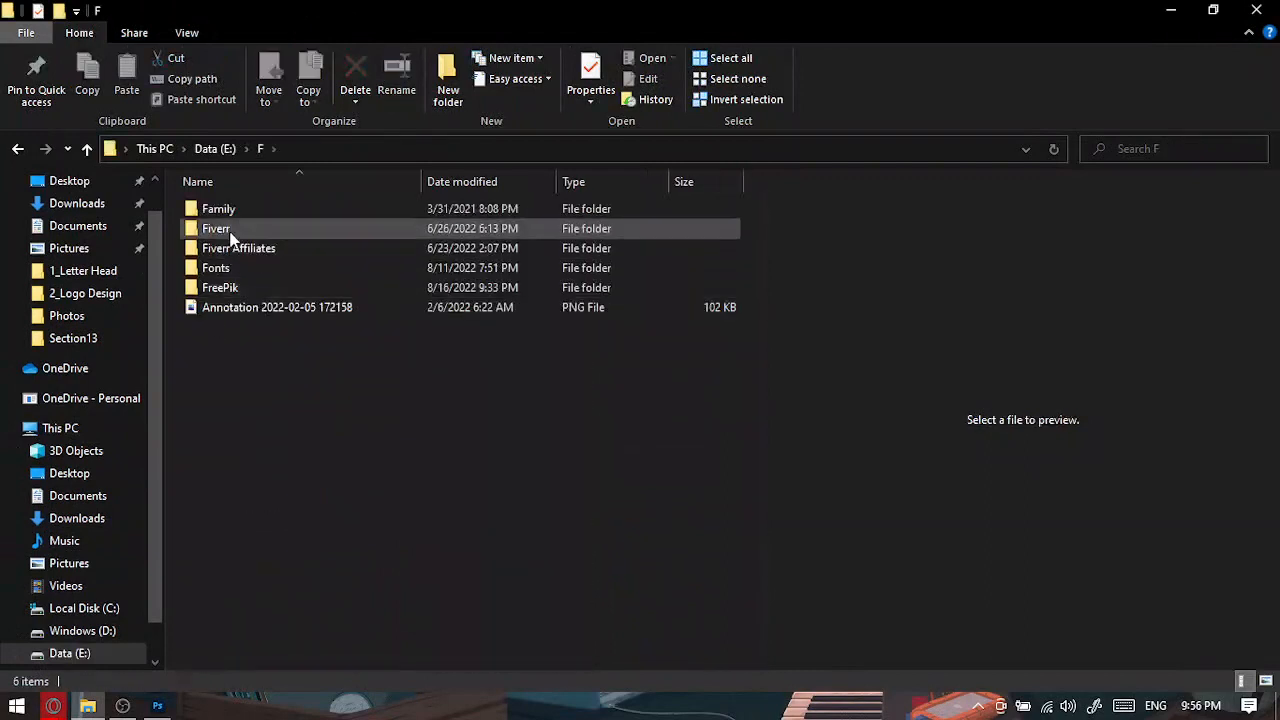
double_click(233, 287)
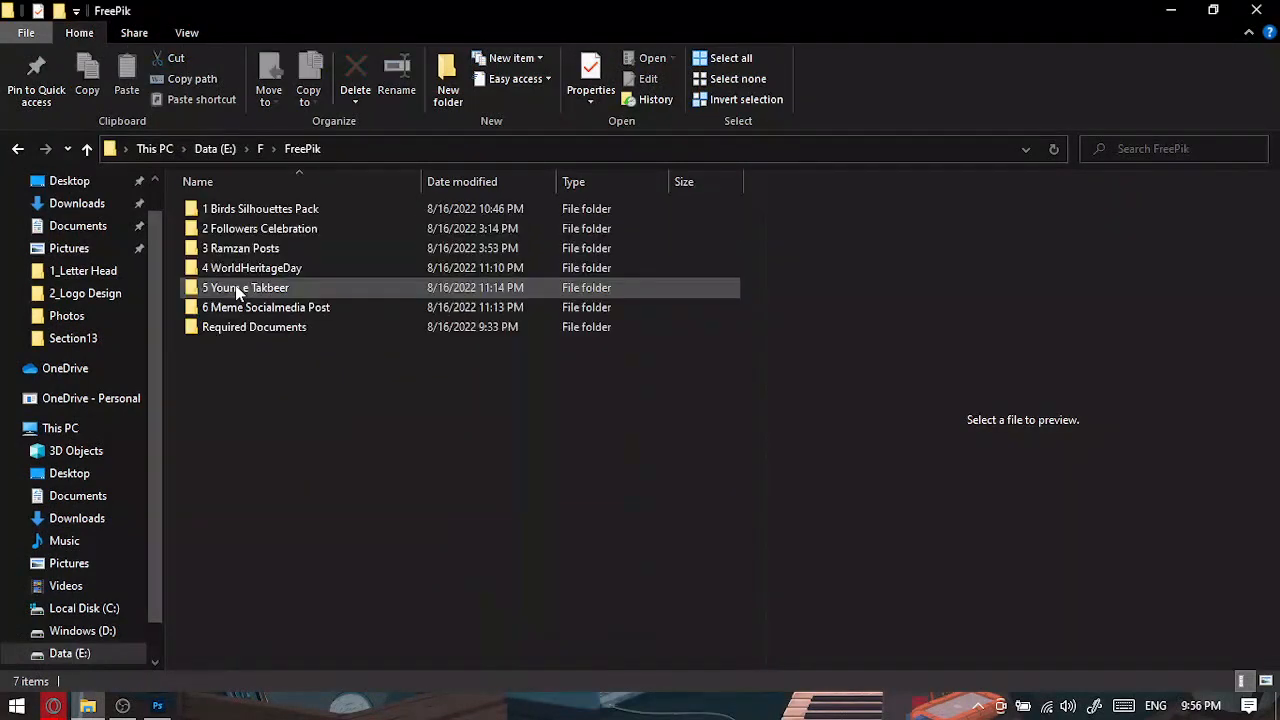
double_click(258, 207)
left_click(365, 267)
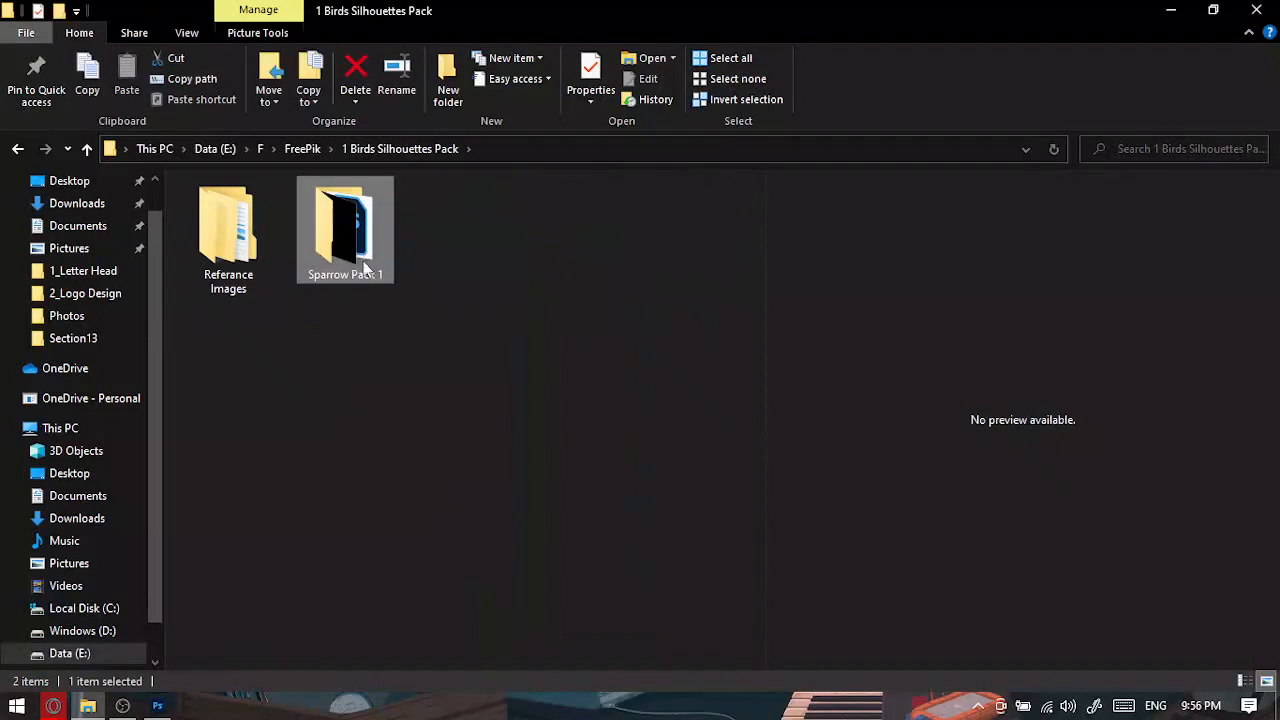
double_click(365, 267)
key("Right")
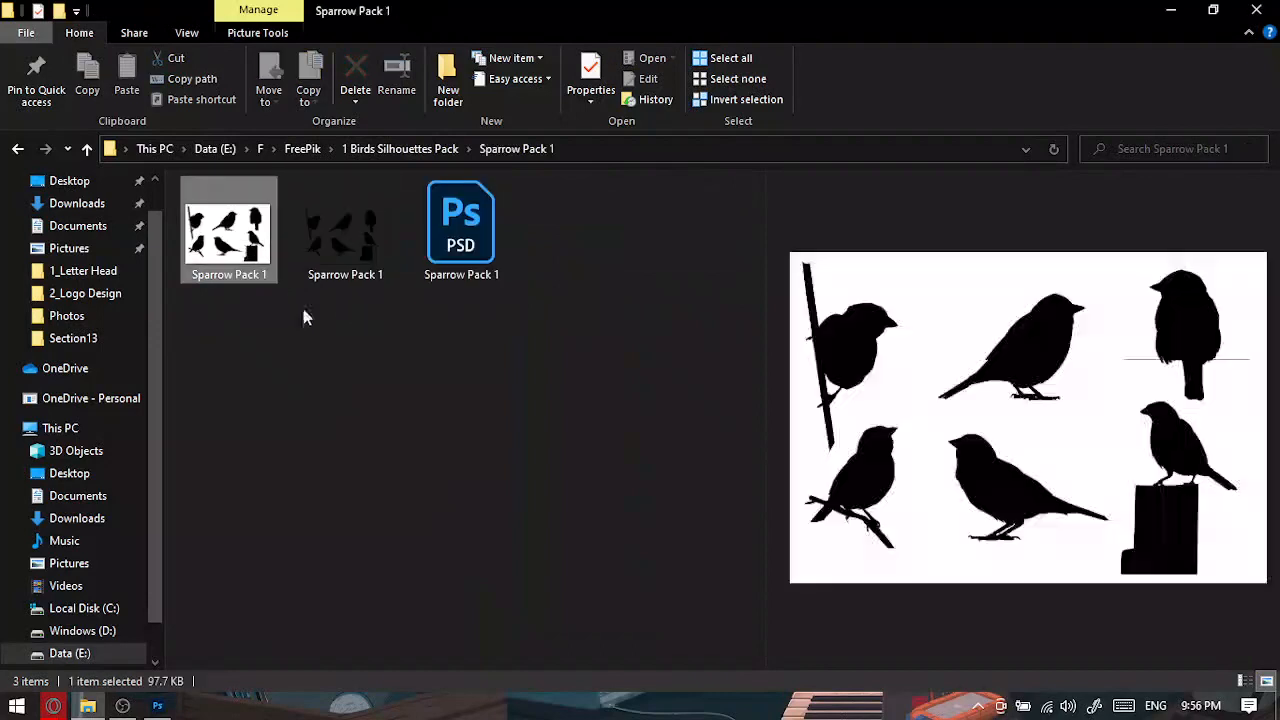
left_click(427, 240)
double_click(427, 240)
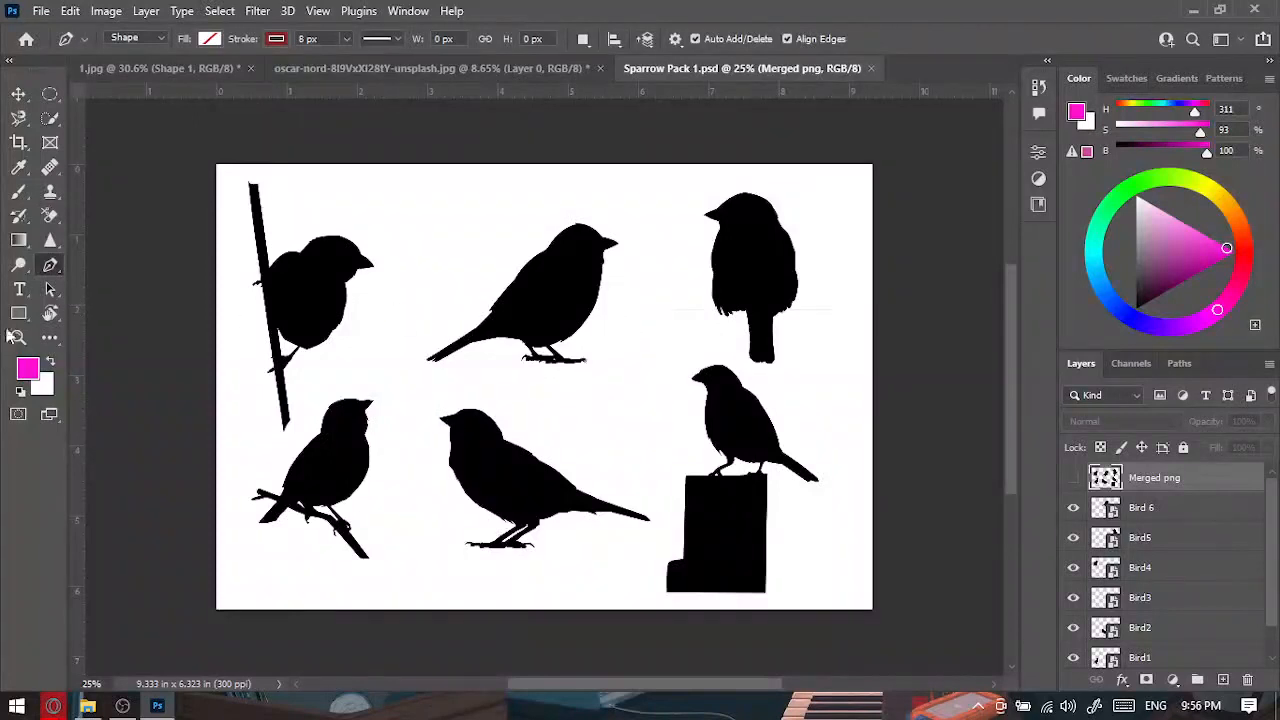
left_click(18, 93)
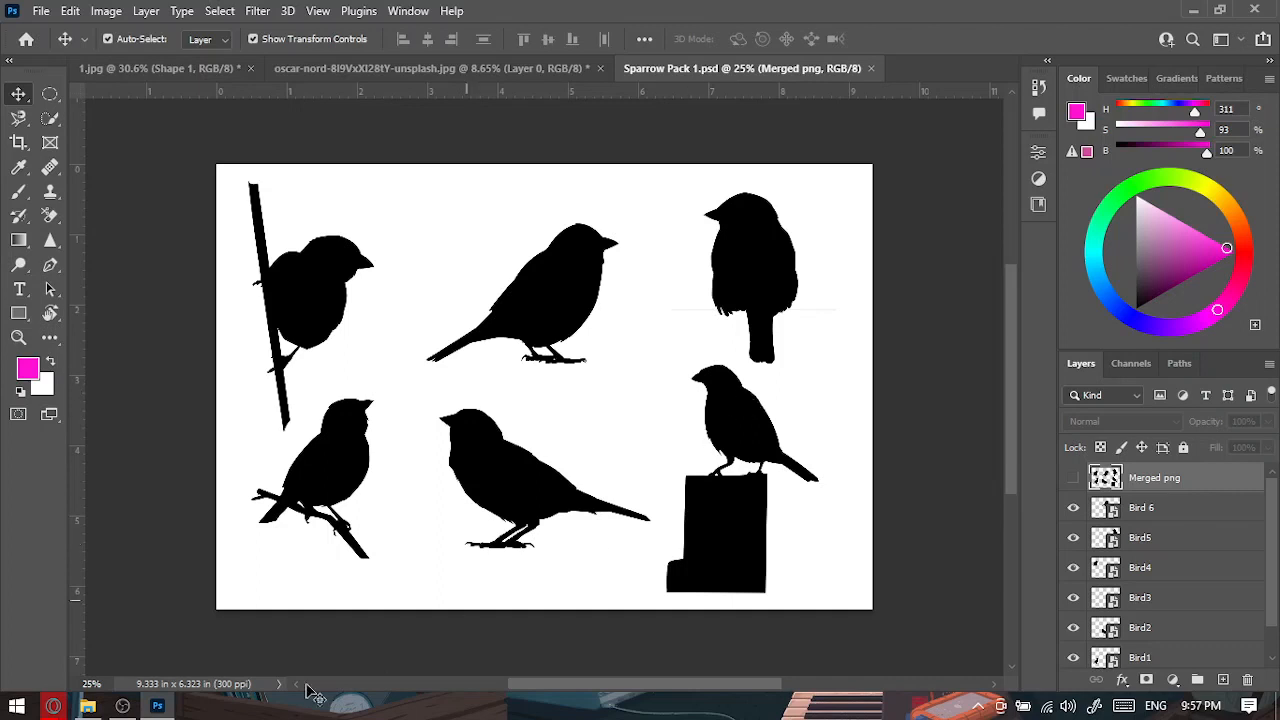
Switch to the Opera browser and load freepik.com in the image search page.
mouse_move(53, 705)
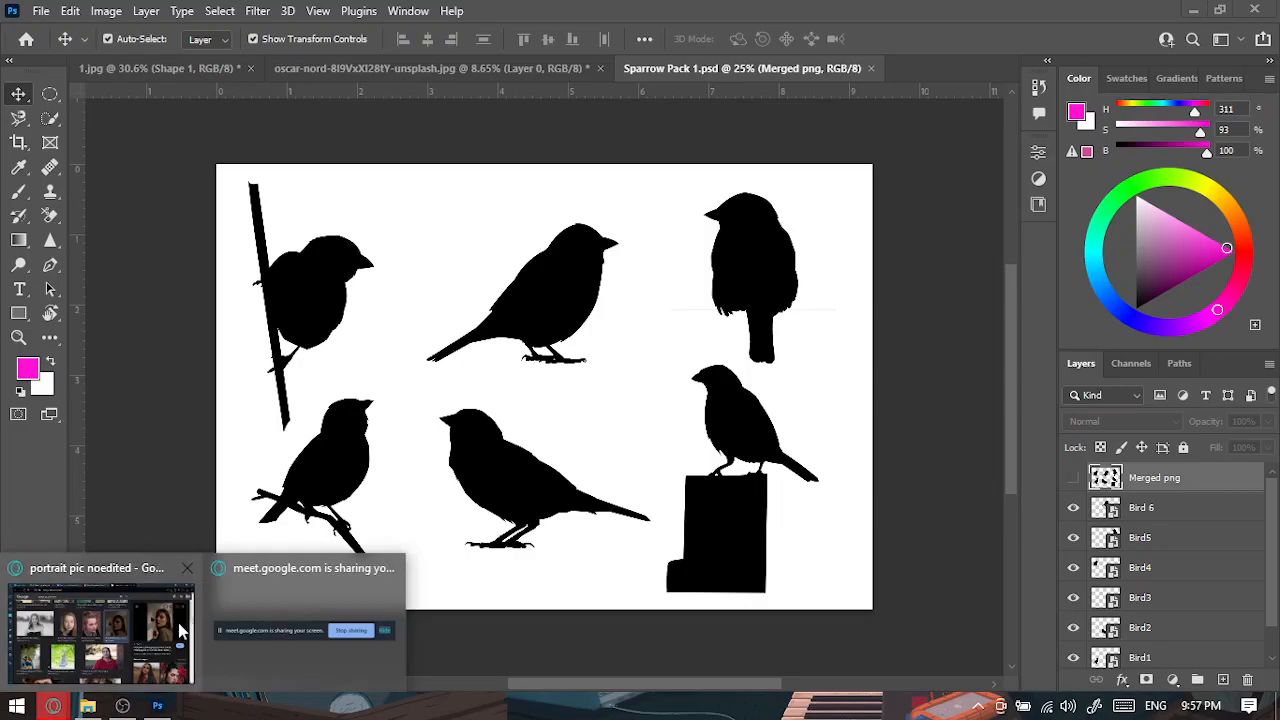
left_click(100, 632)
left_click(716, 46)
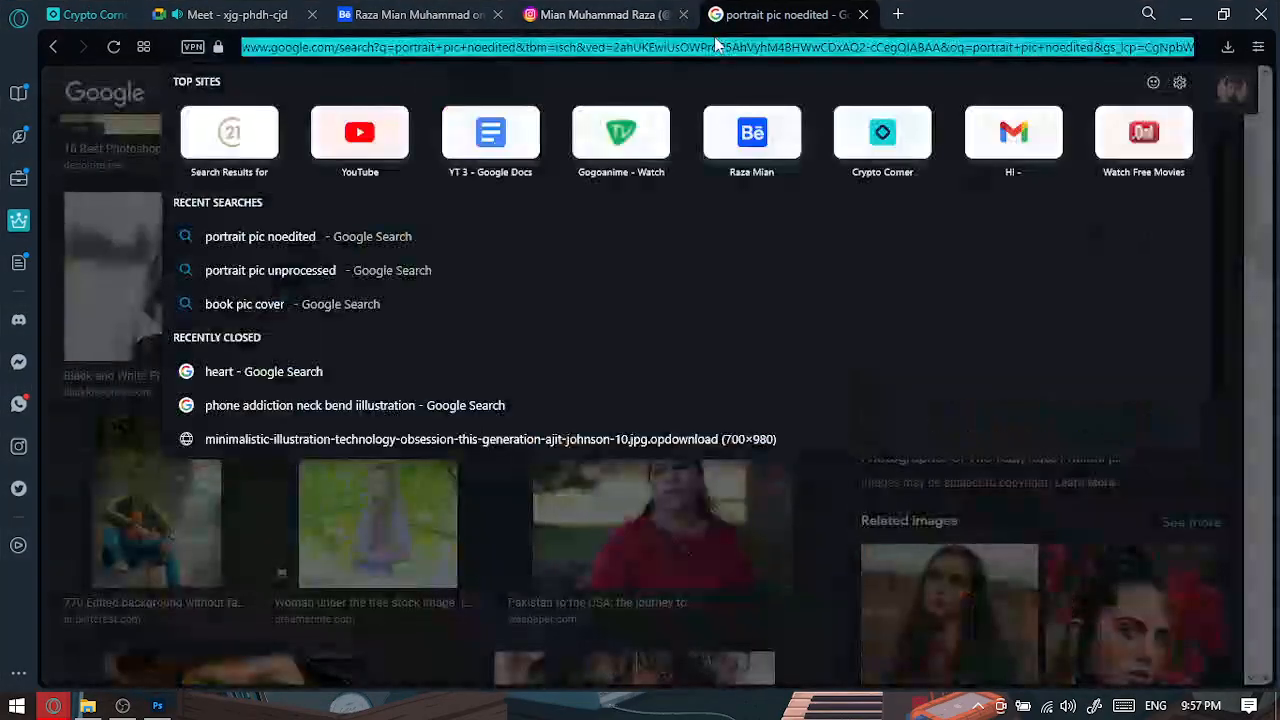
type("freepik")
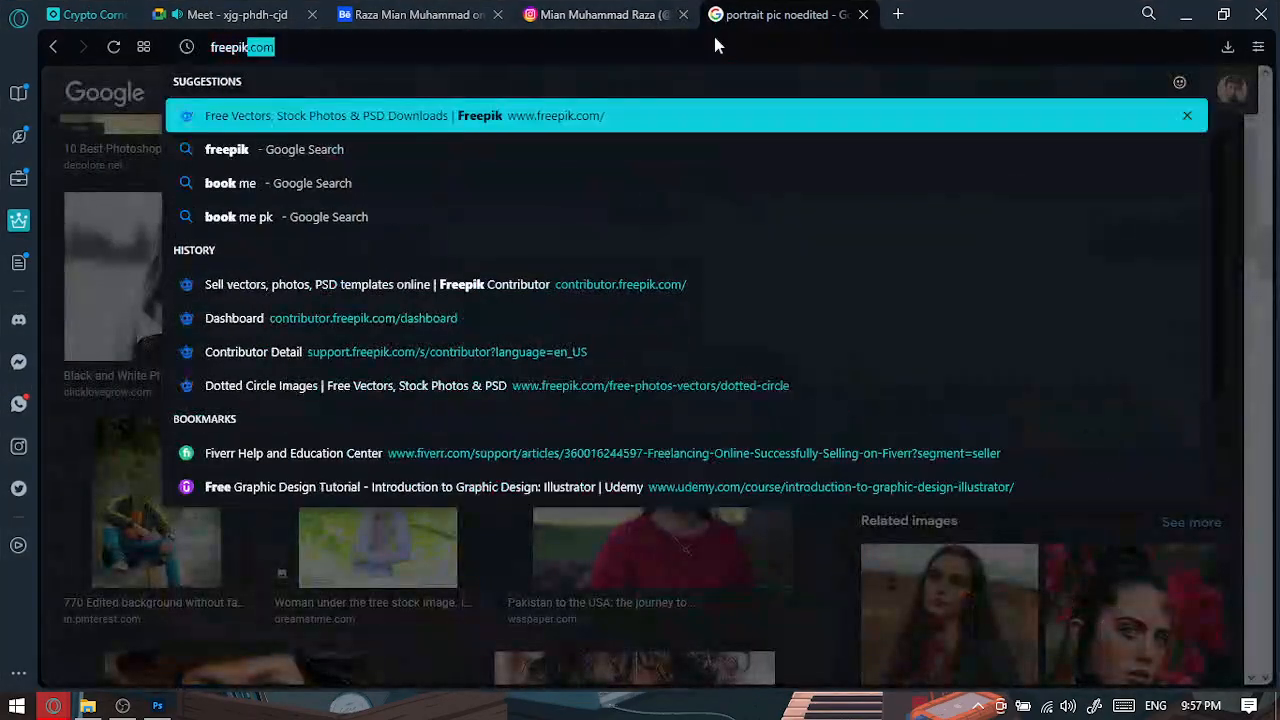
key("Return")
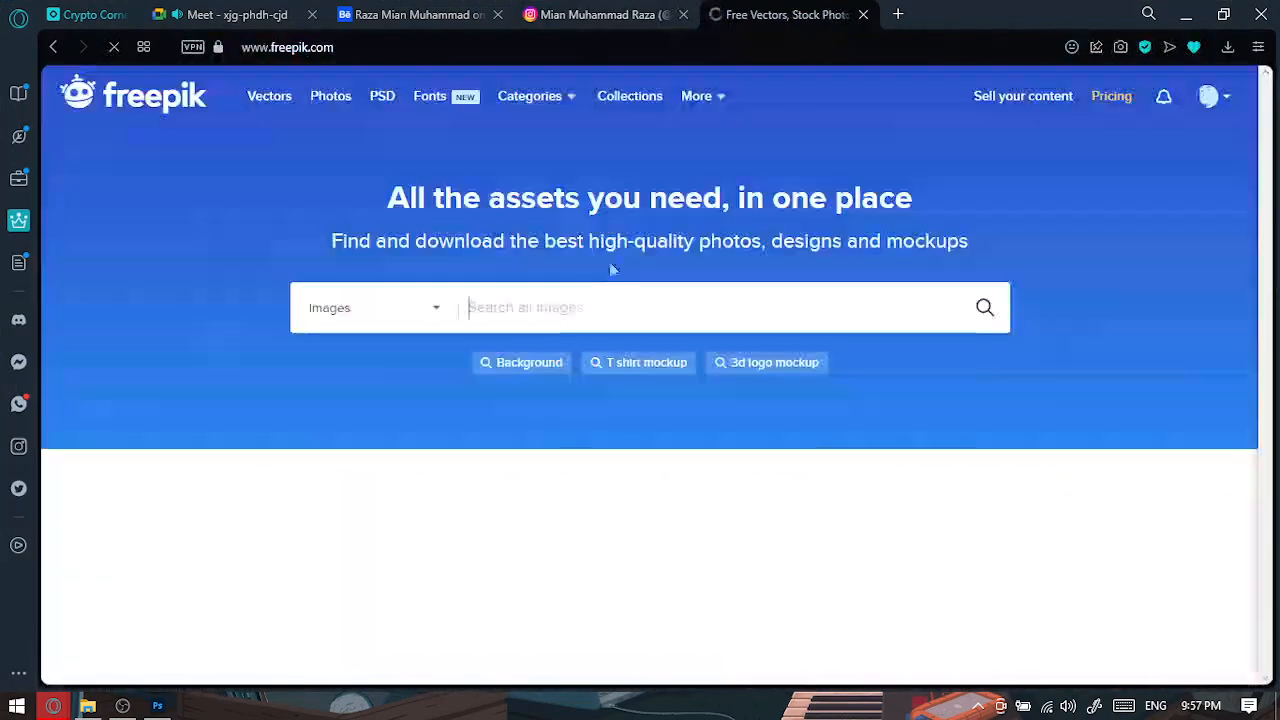
Look through the Freepik home page's image categories, collections and creator section, and return to Photoshop.
scroll(551, 430, "down", 2)
scroll(558, 434, "down", 10)
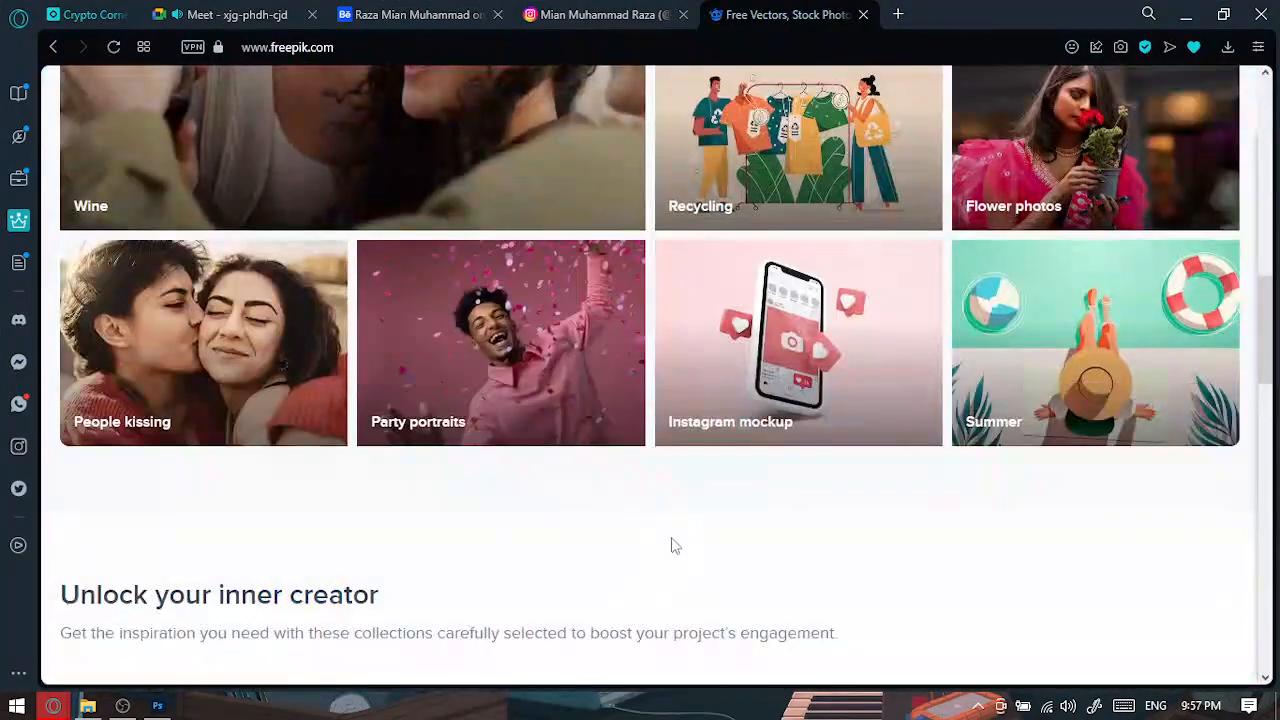
scroll(673, 539, "down", 4)
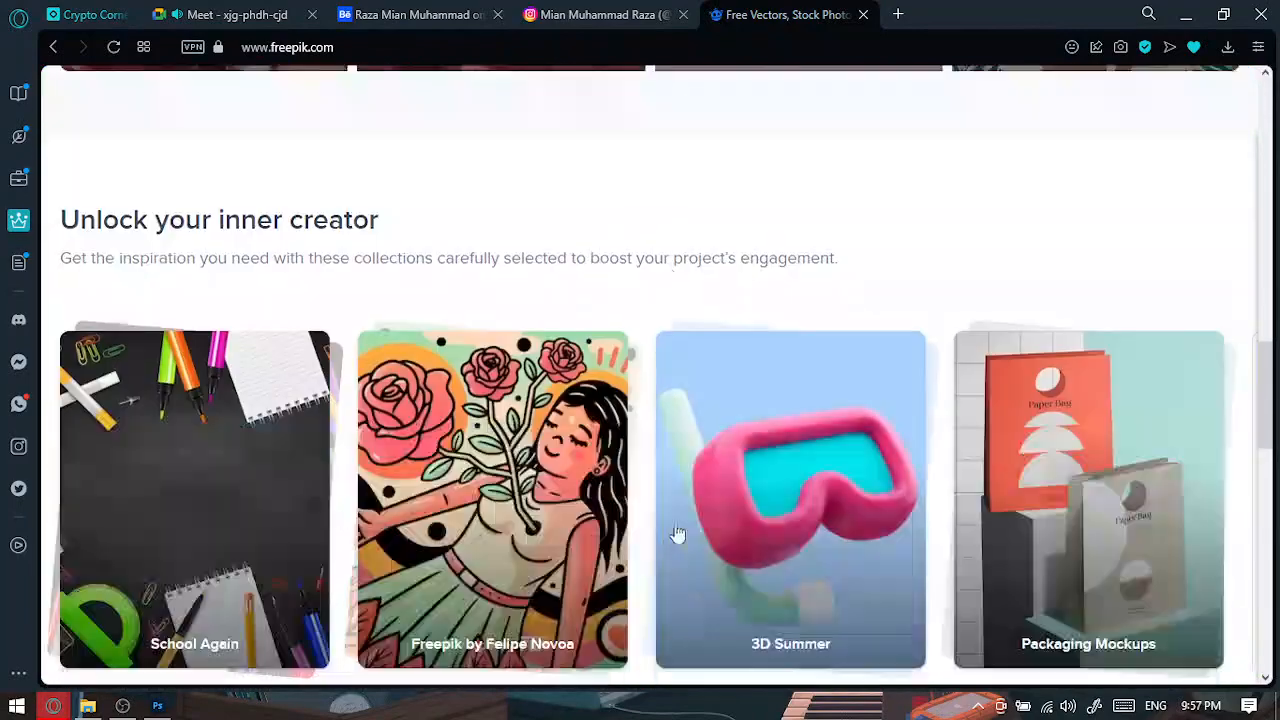
scroll(591, 539, "down", 8)
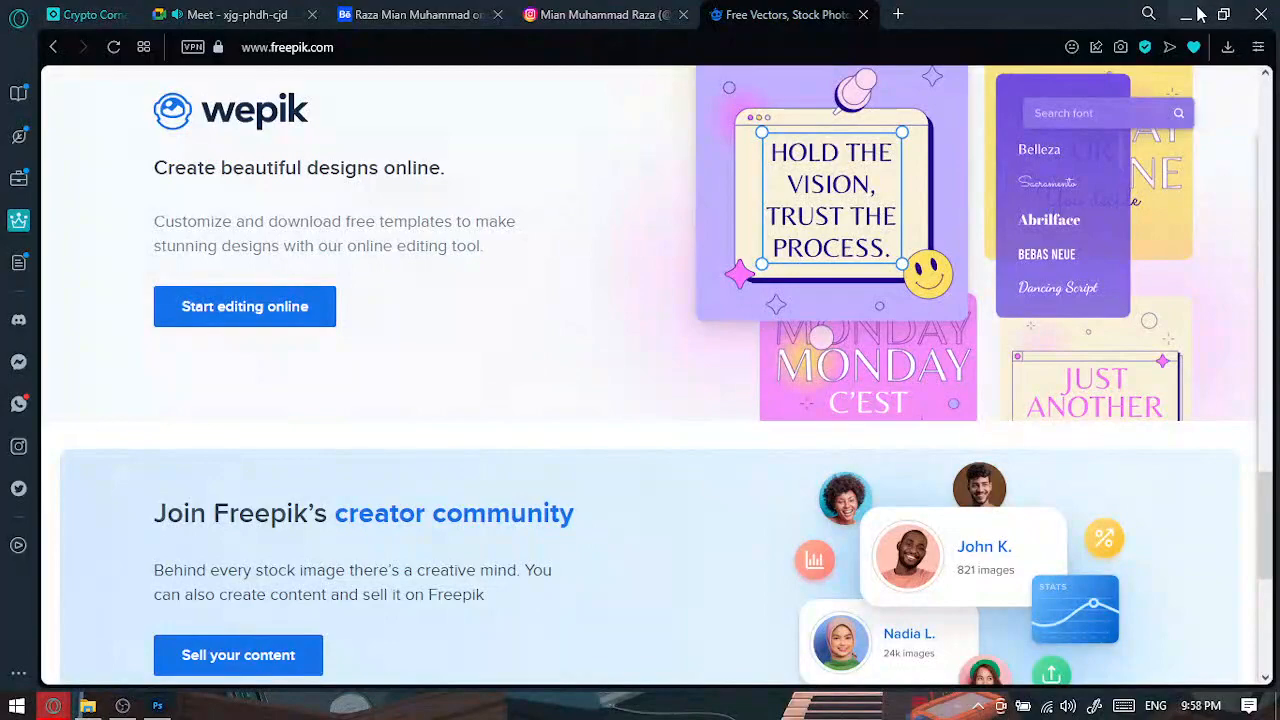
scroll(880, 440, "up", 15)
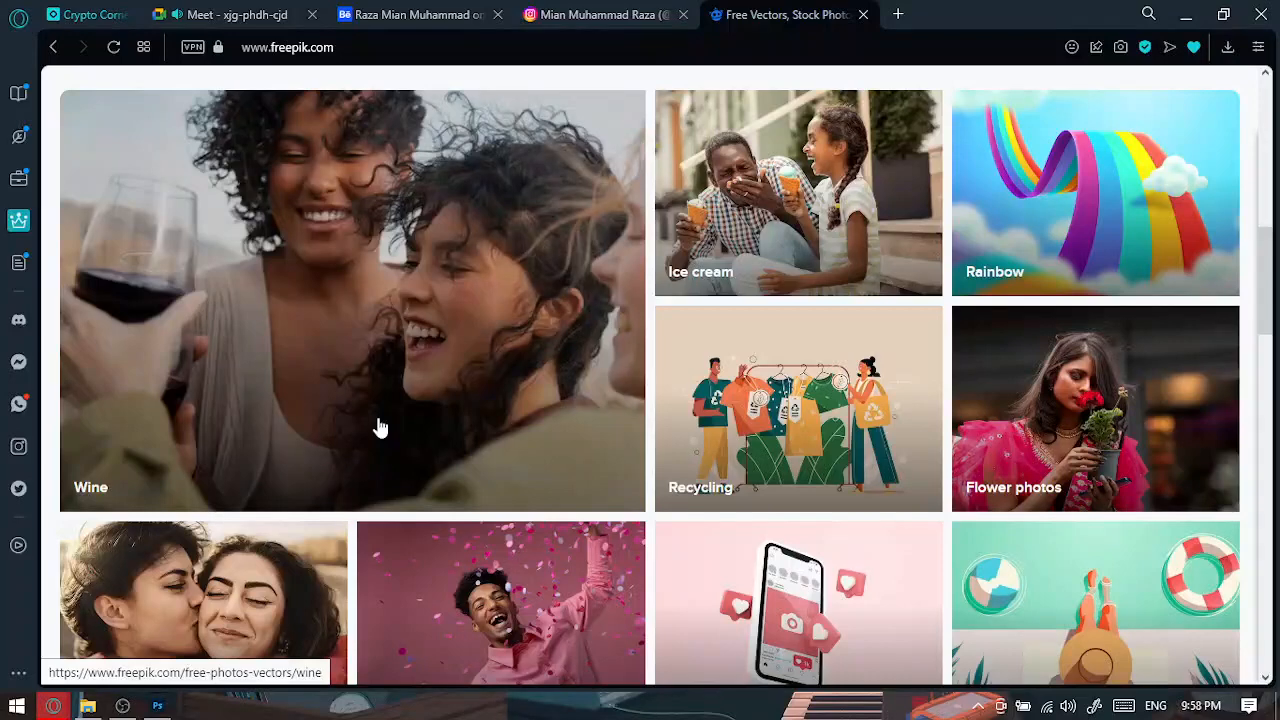
scroll(623, 534, "down", 4)
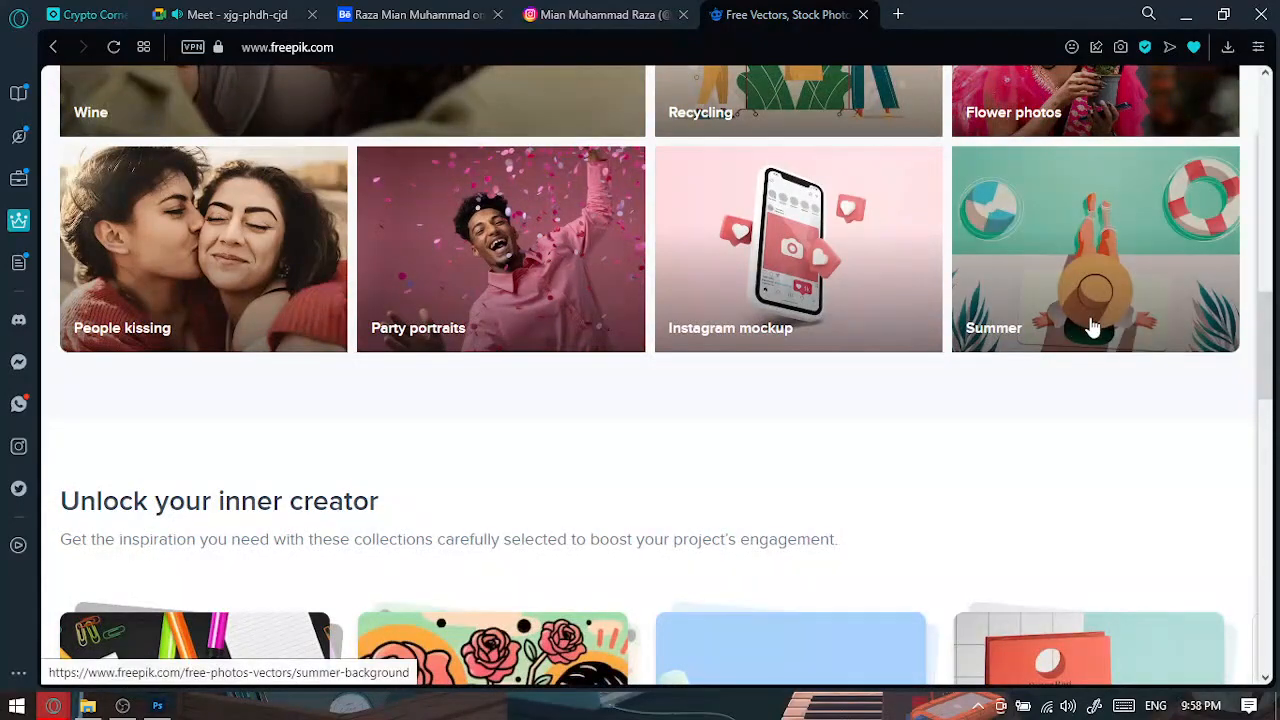
left_click(1184, 16)
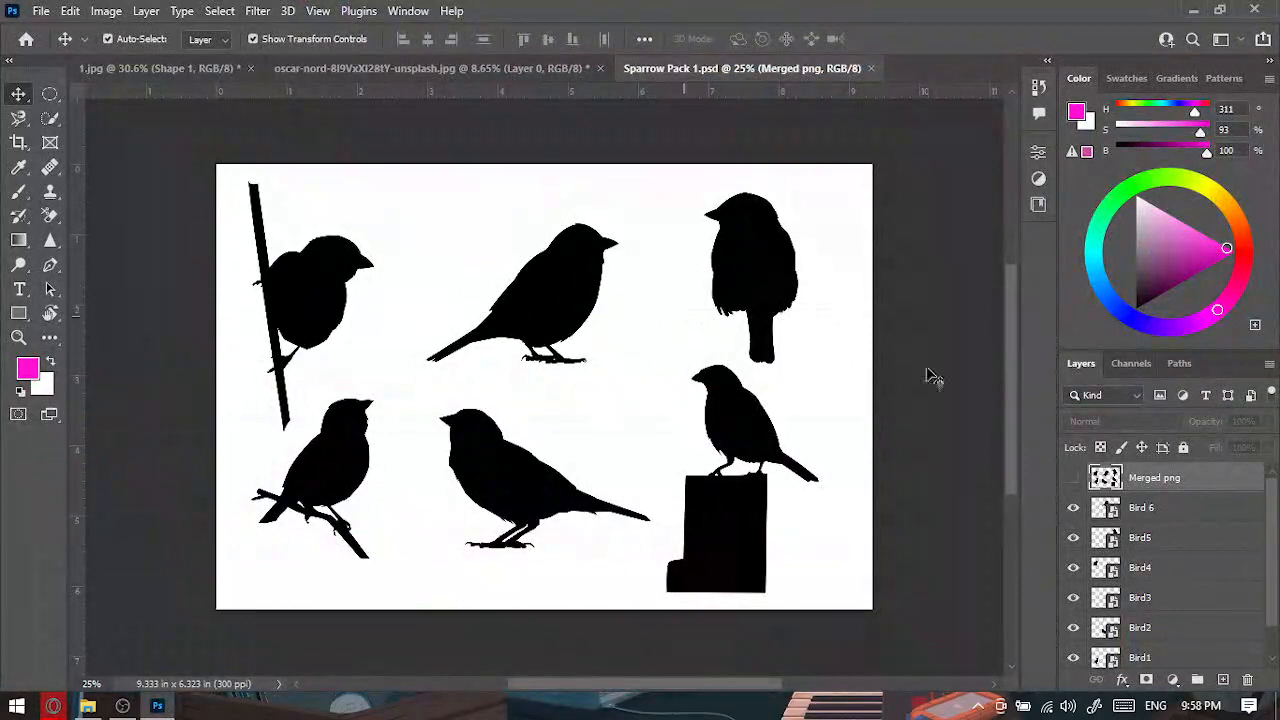
Toggle the Merged png layer's visibility on and off, and hide the six layers from Bird1 to Bird 6.
left_click(1073, 478)
left_click(1073, 478)
key("Delete")
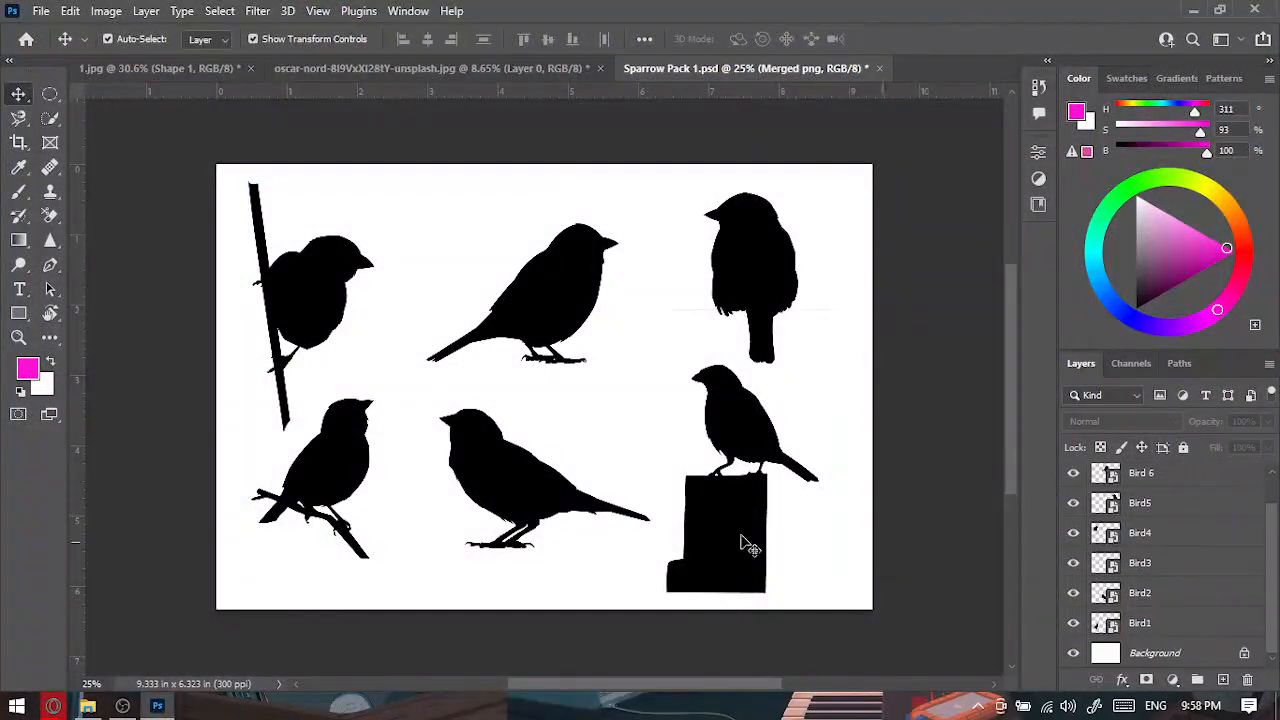
left_click_drag(1076, 624, 1074, 476)
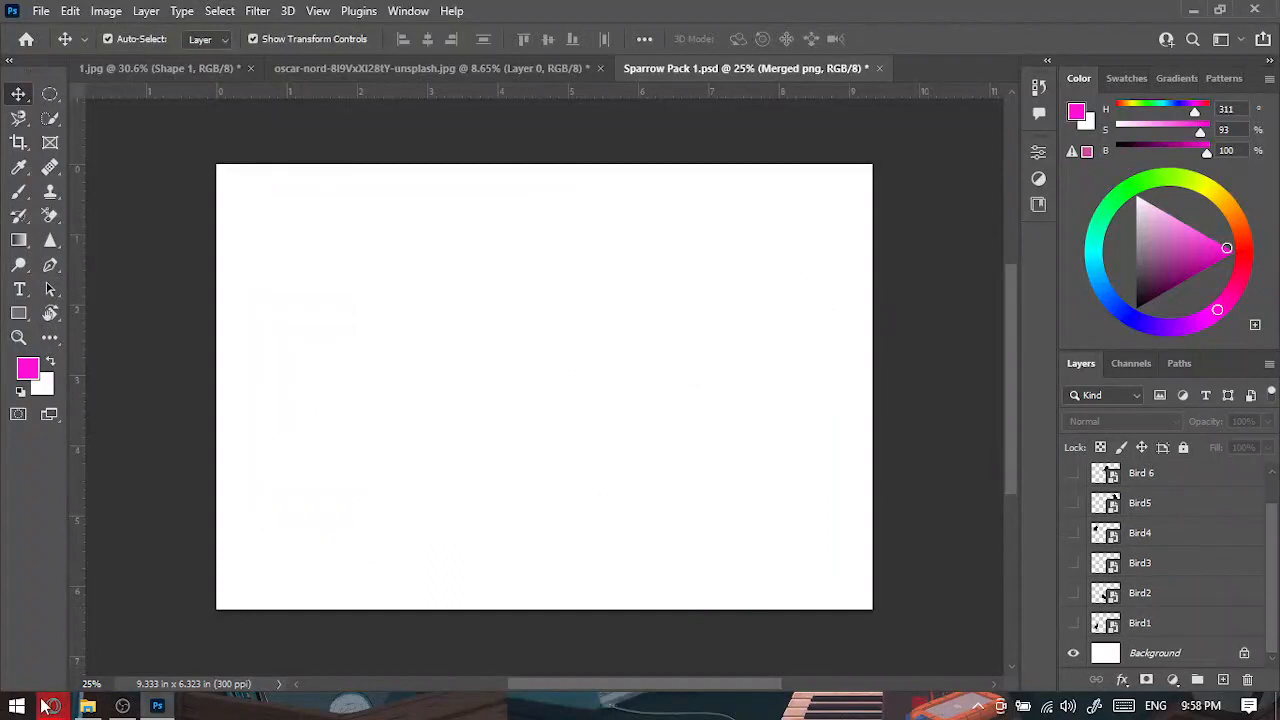
Open reference photo 3 from the Referance Images > Sparrow Pack 1 folder as a separate Photoshop document.
left_click(86, 706)
left_click(357, 357)
left_click(87, 148)
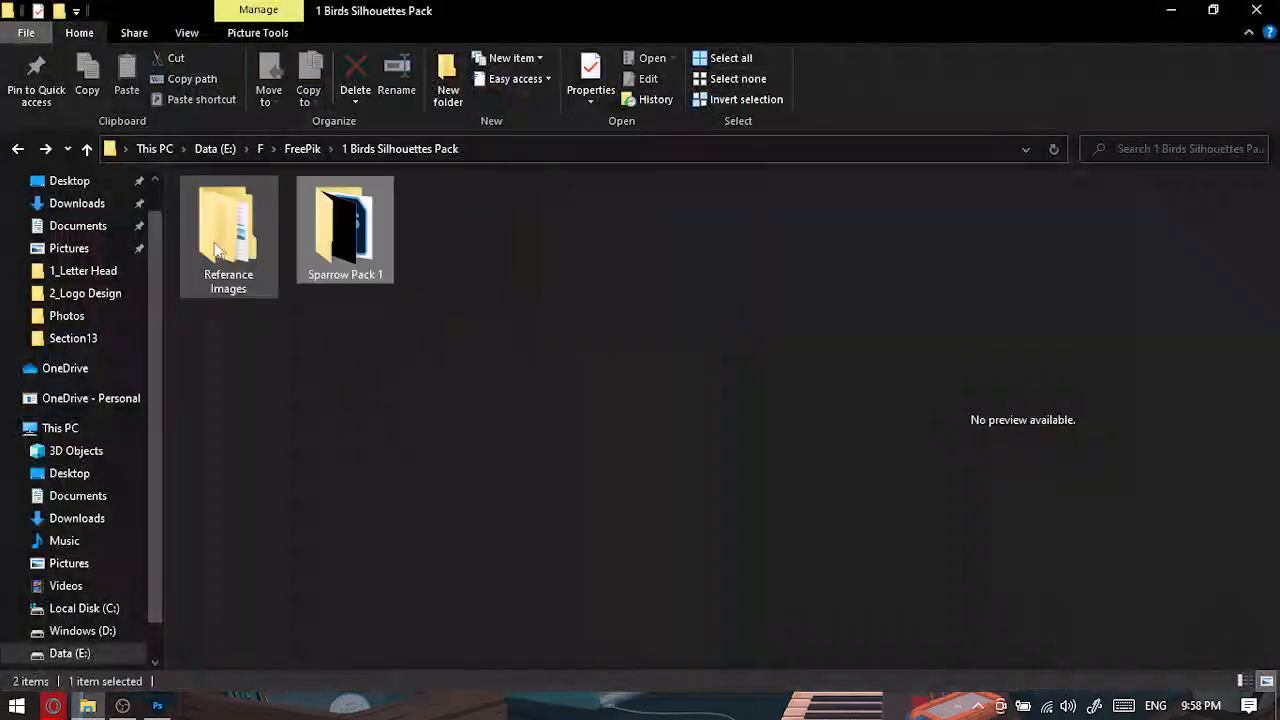
left_click(222, 250)
double_click(222, 250)
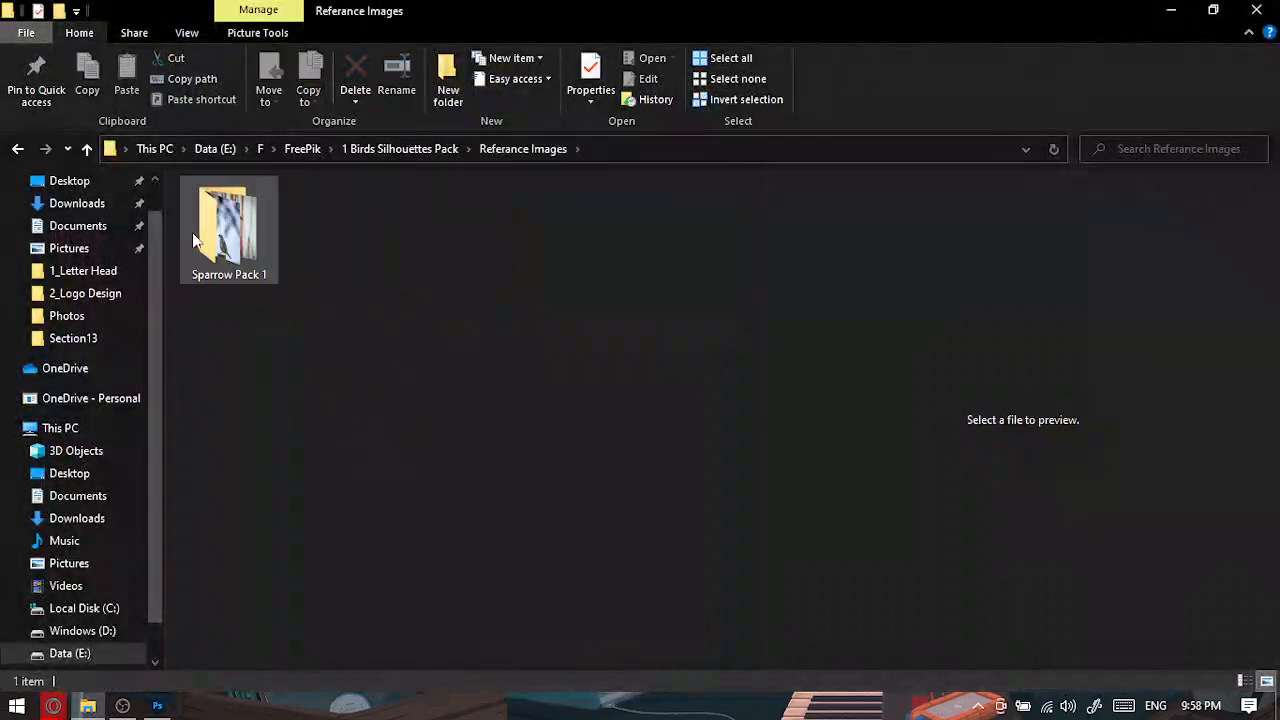
double_click(241, 268)
left_click(460, 235)
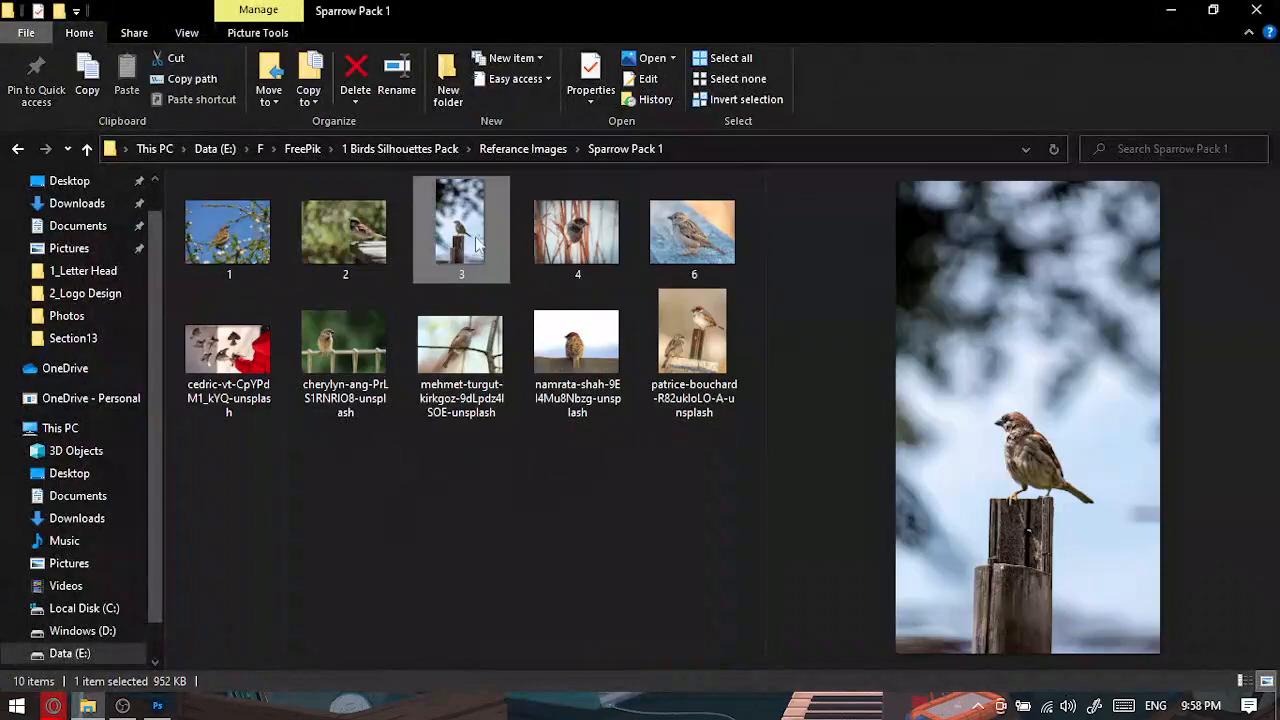
left_click_drag(455, 228, 940, 66)
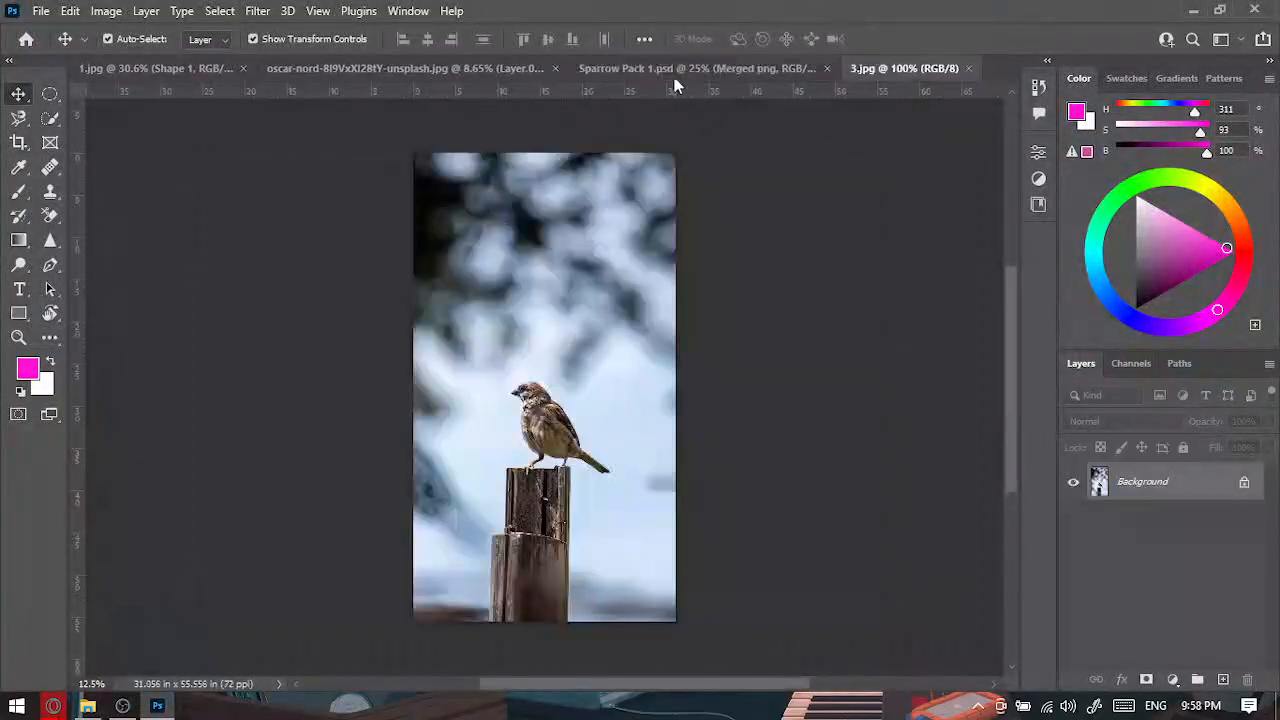
Close the Sparrow Pack 1.psd, oscar-nord and 1.jpg documents without saving, keeping only 3.jpg open.
left_click(797, 74)
left_click(832, 69)
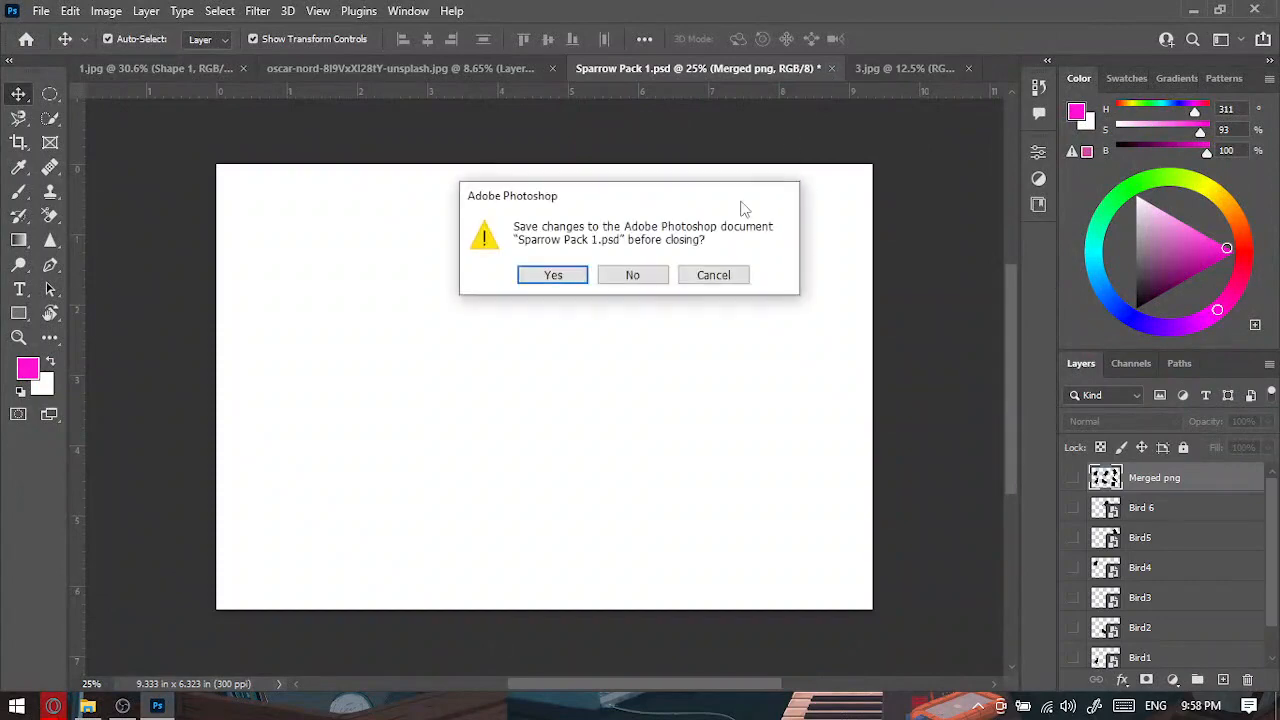
left_click(629, 275)
left_click(585, 72)
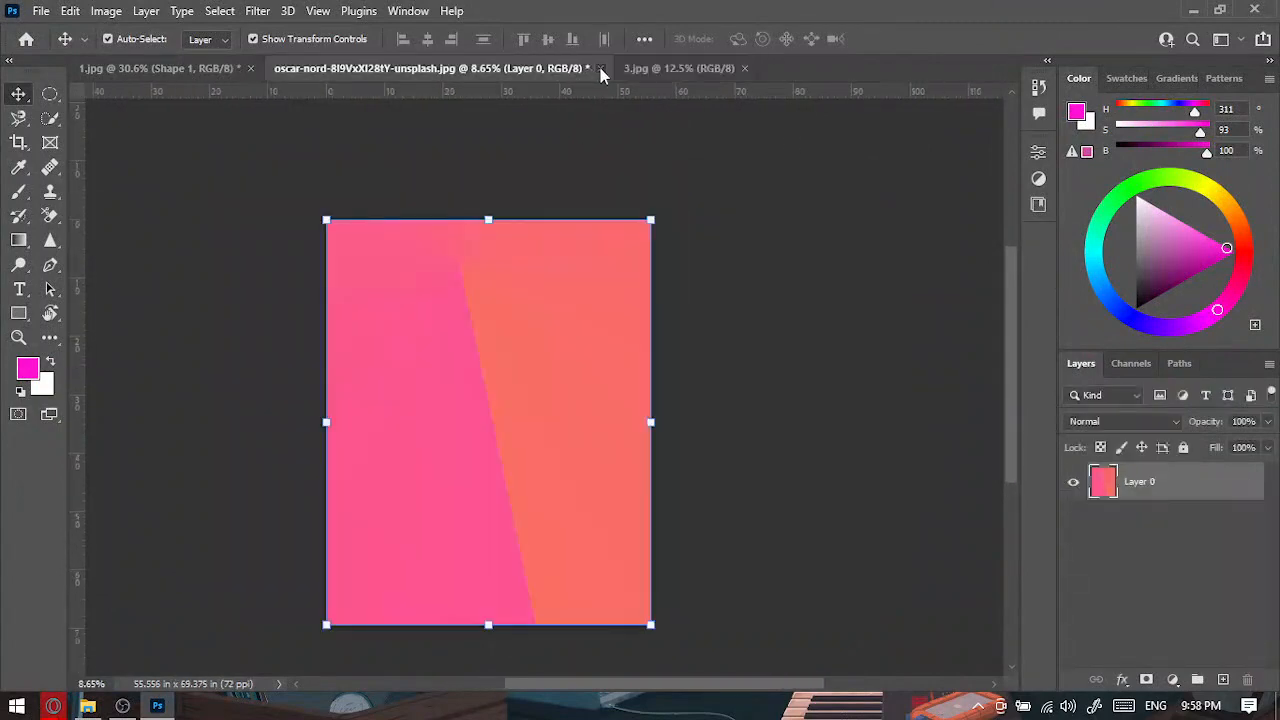
left_click(601, 69)
left_click(626, 274)
left_click(240, 71)
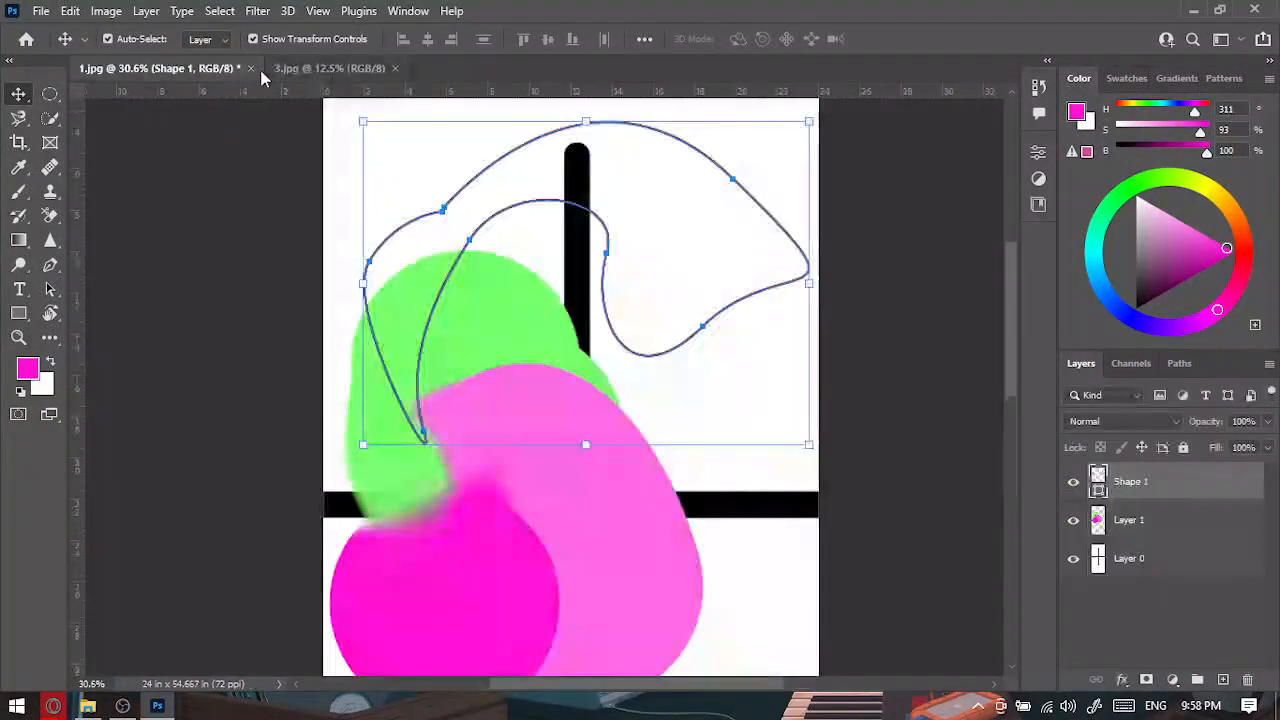
left_click(250, 68)
left_click(628, 274)
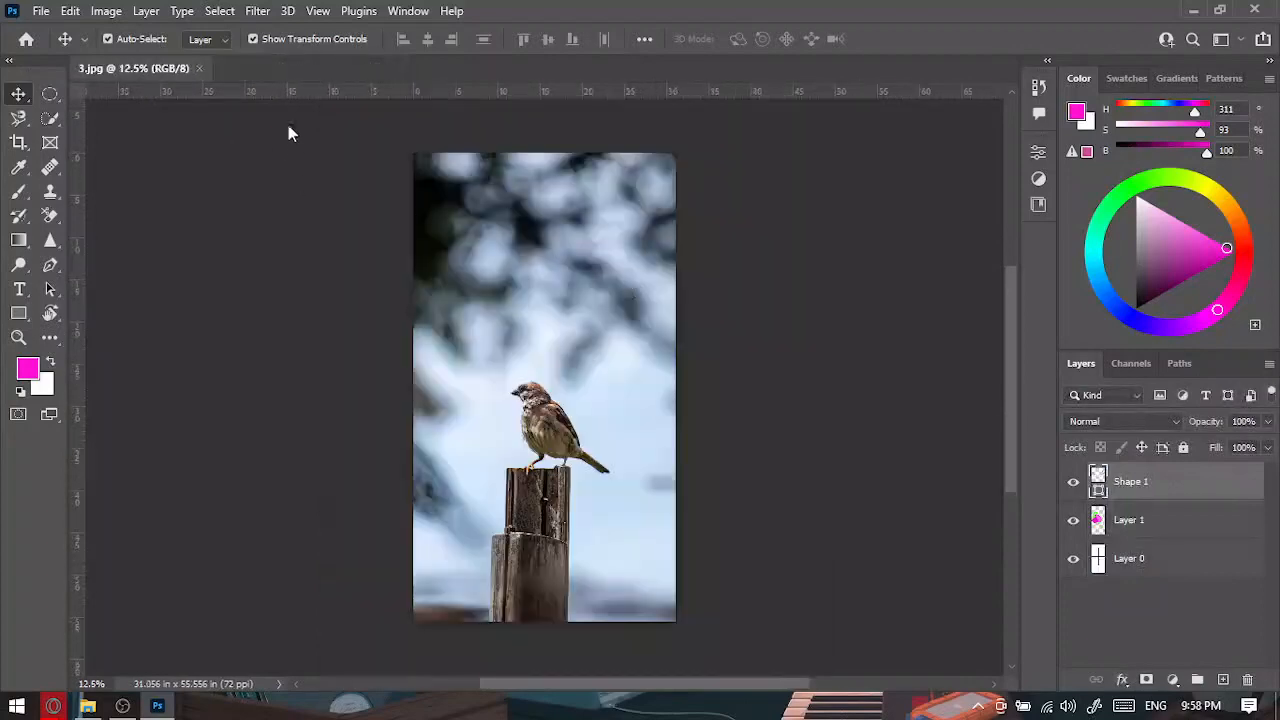
Add a blank layer to 3.jpg, unlock the Background photo layer and place the photo above the blank layer.
left_click(1222, 679)
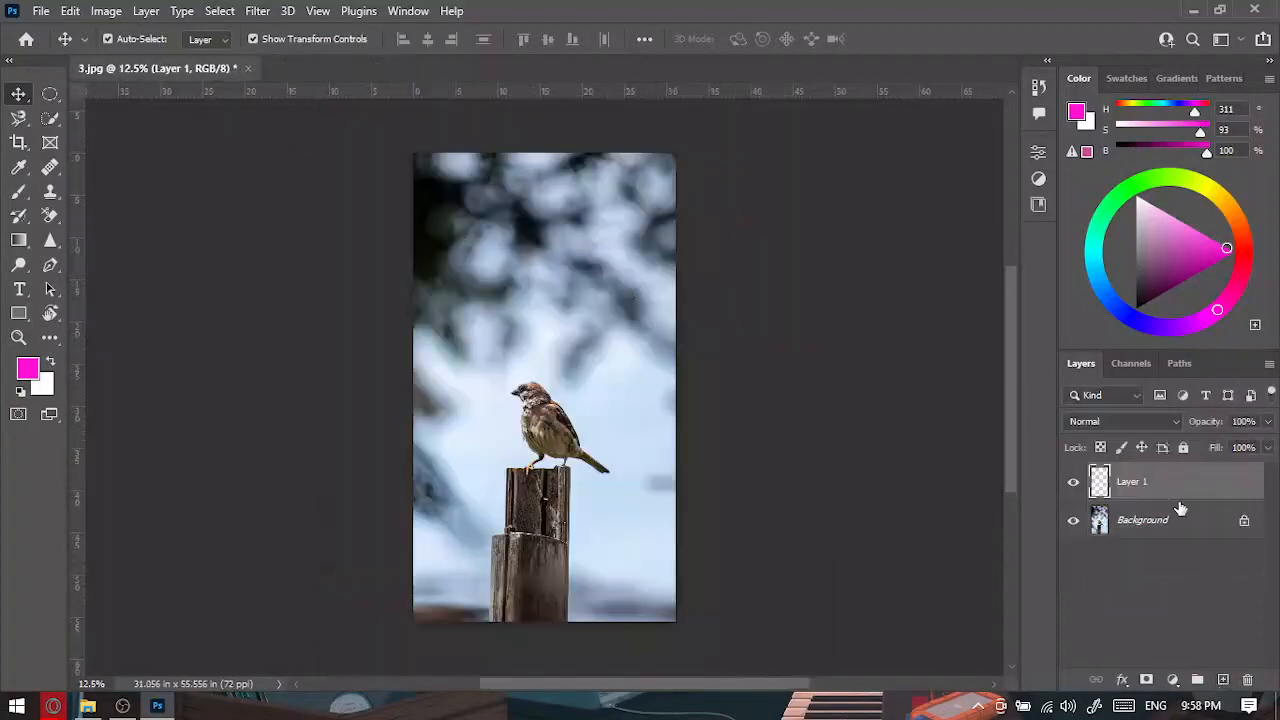
left_click(1180, 515)
left_click(1244, 520)
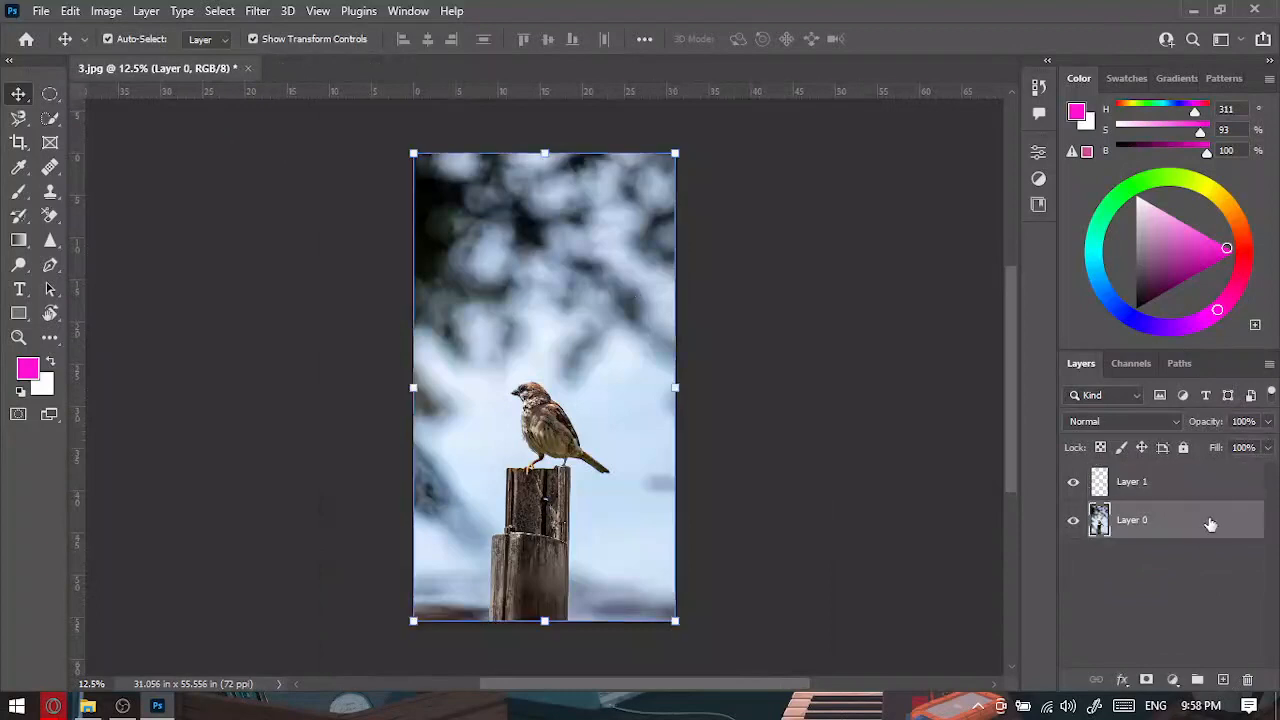
left_click_drag(1210, 524, 1188, 480)
Fill the blank layer beneath the photo with white and check it by briefly hiding the photo layer.
left_click(1171, 517)
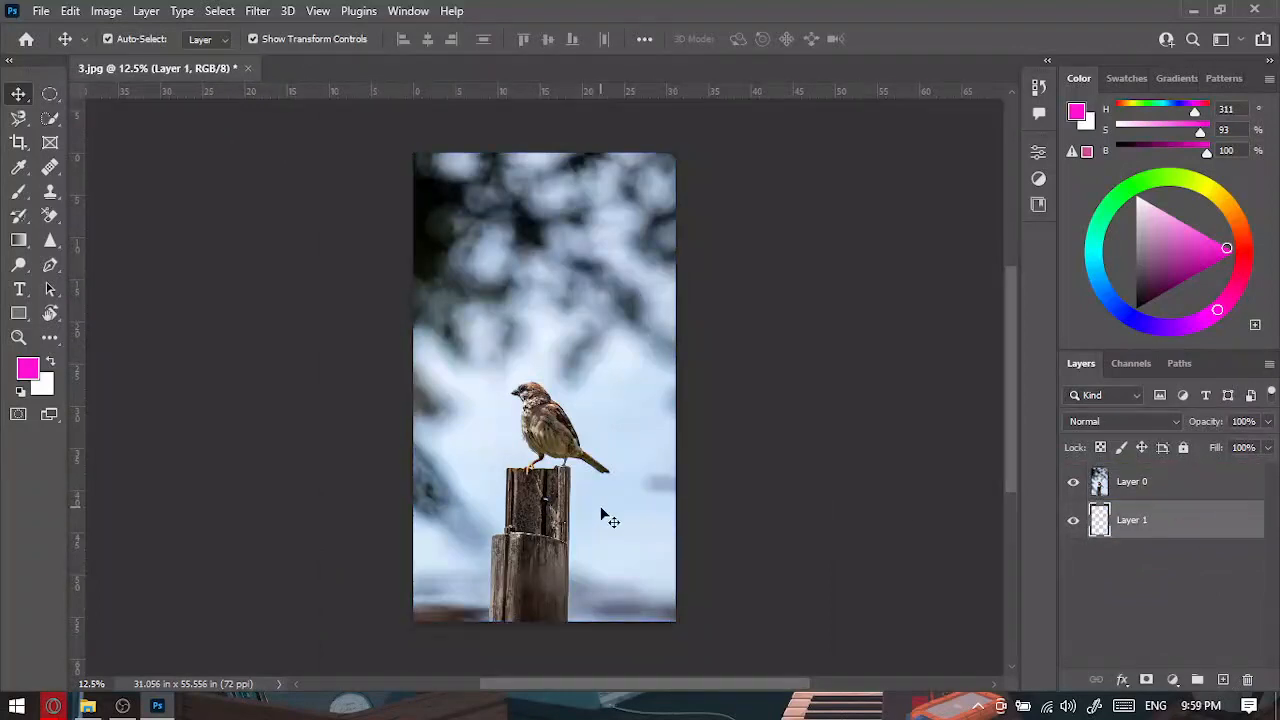
key("ctrl+BackSpace")
left_click(1074, 484)
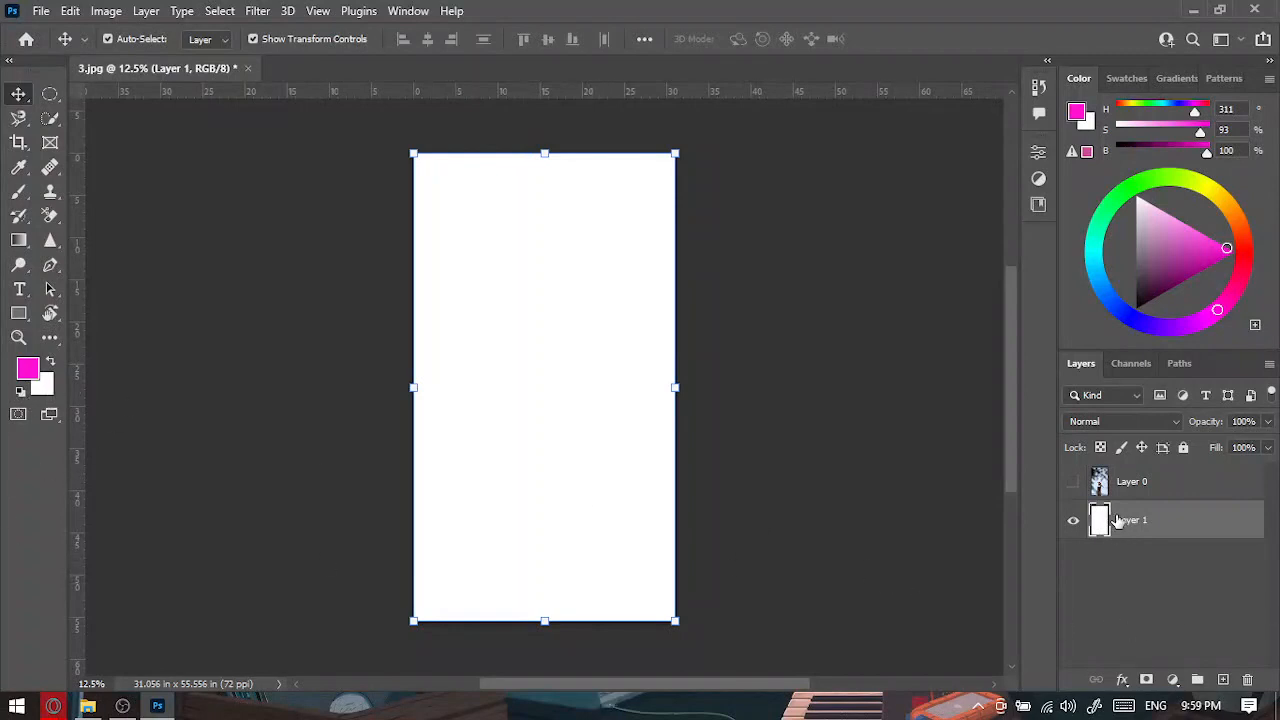
left_click(1072, 485)
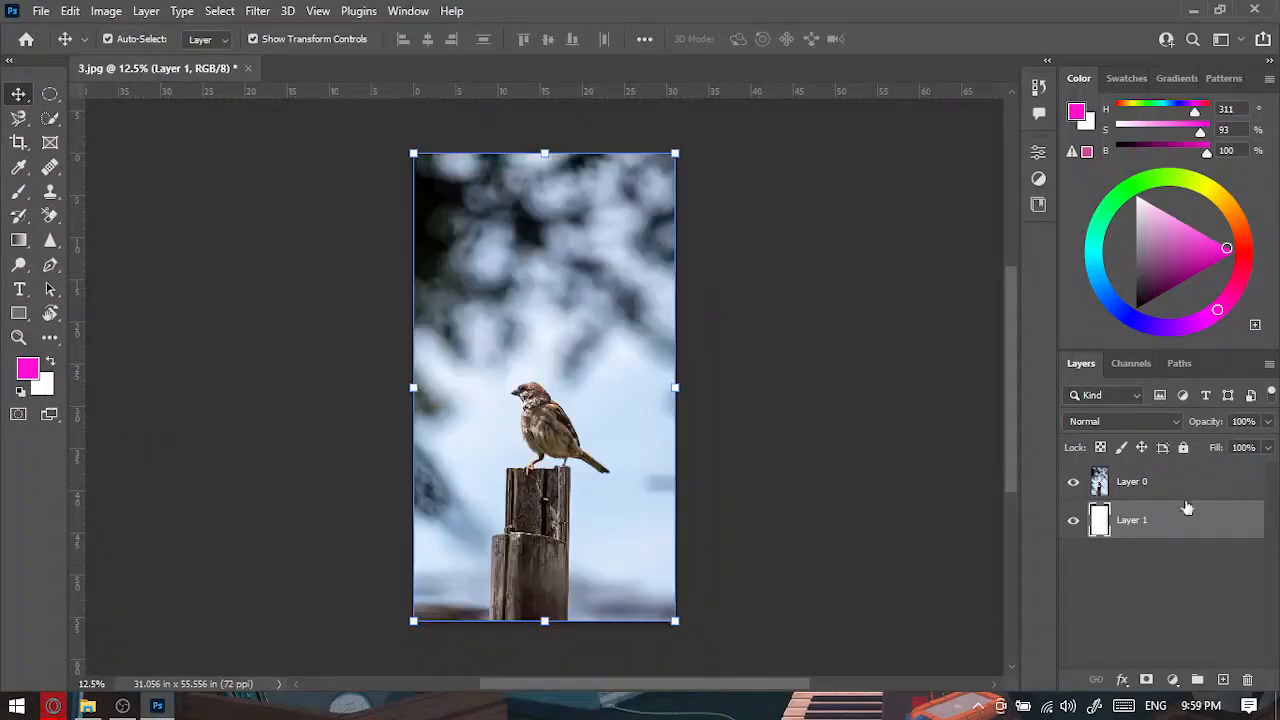
Set the opacity of the sparrow photo layer to 50% and deselect the layer.
left_click(1195, 484)
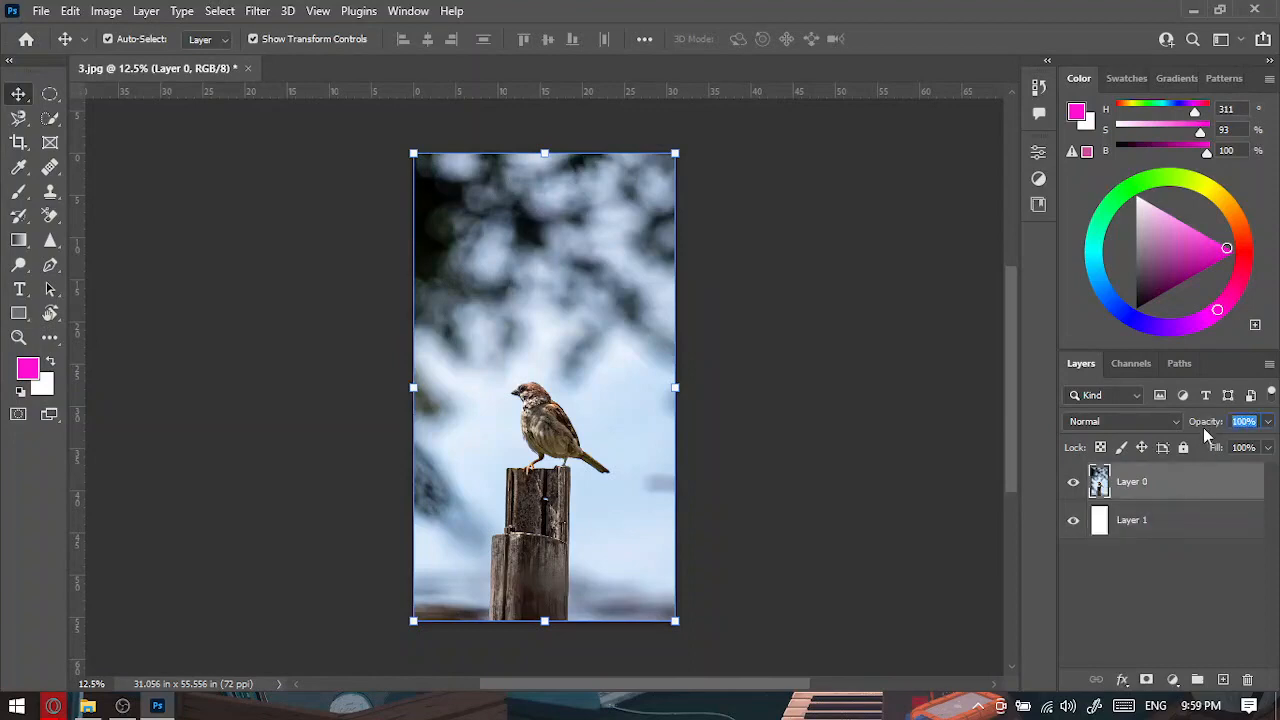
type("50")
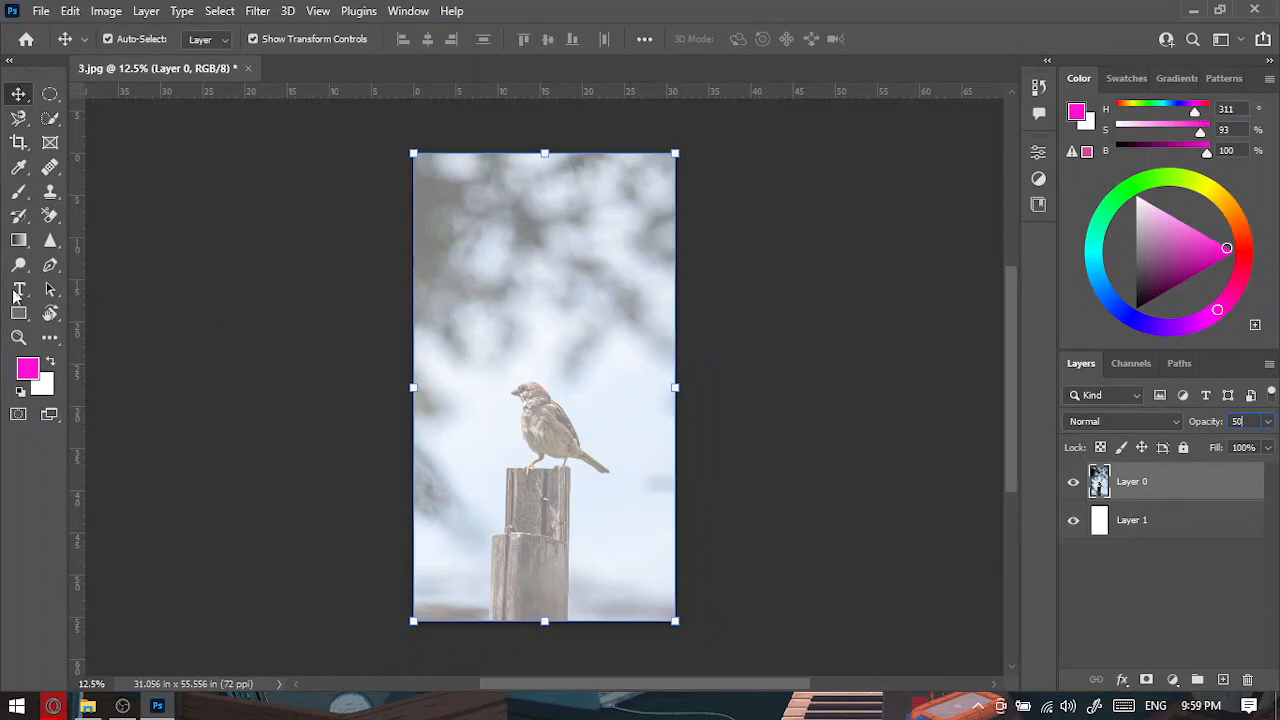
key("Return")
left_click(161, 274)
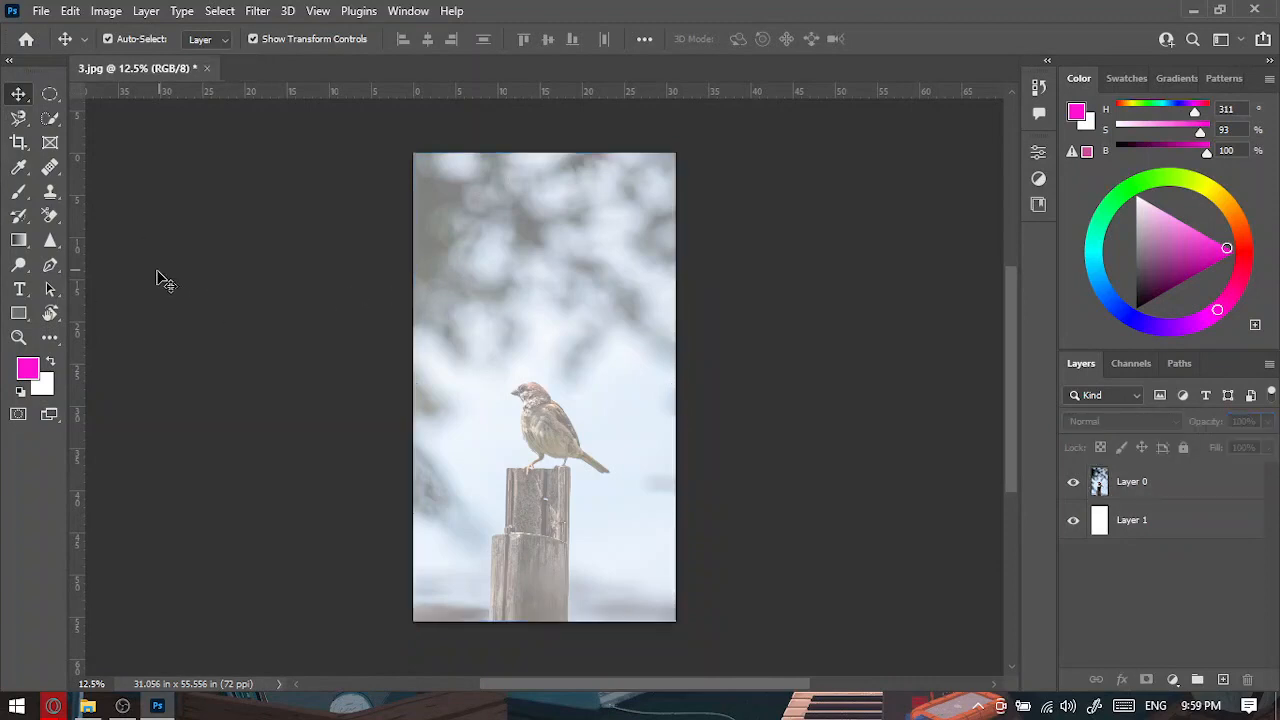
Set up the Pen tool in Shape mode with no fill and an 8 px yellow stroke.
left_click(50, 265)
left_click(275, 40)
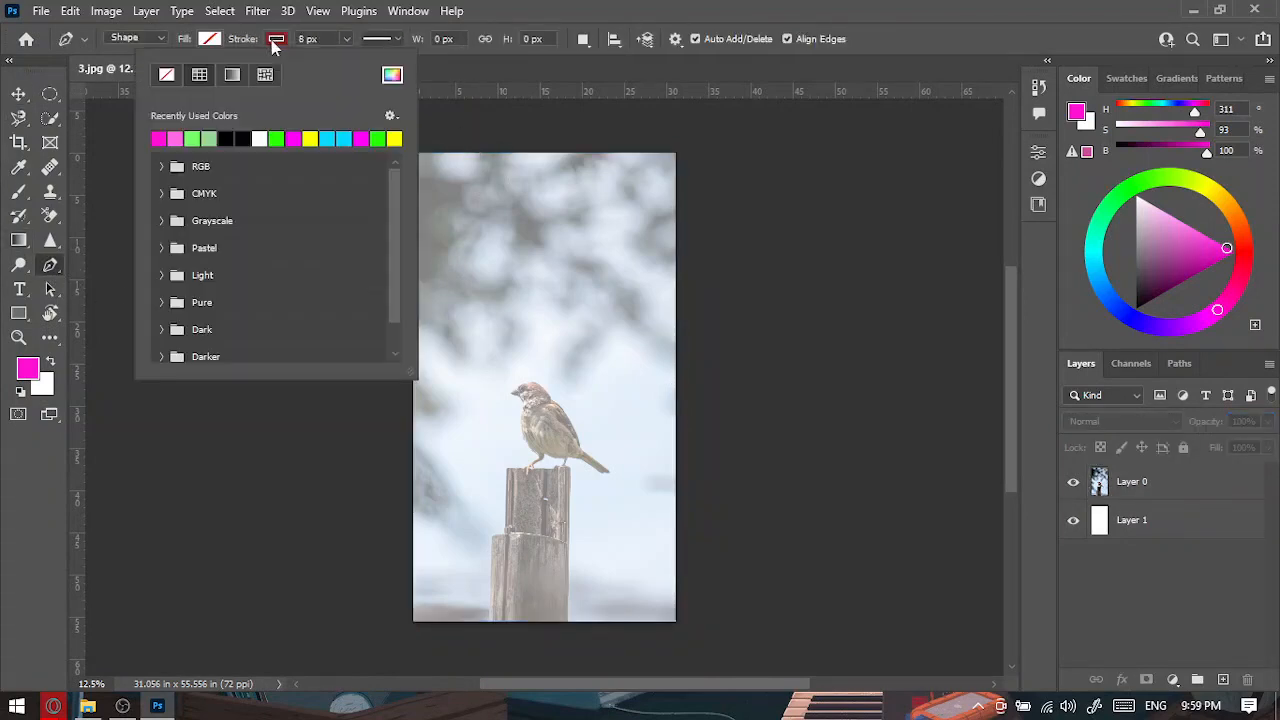
left_click(310, 138)
key("Return")
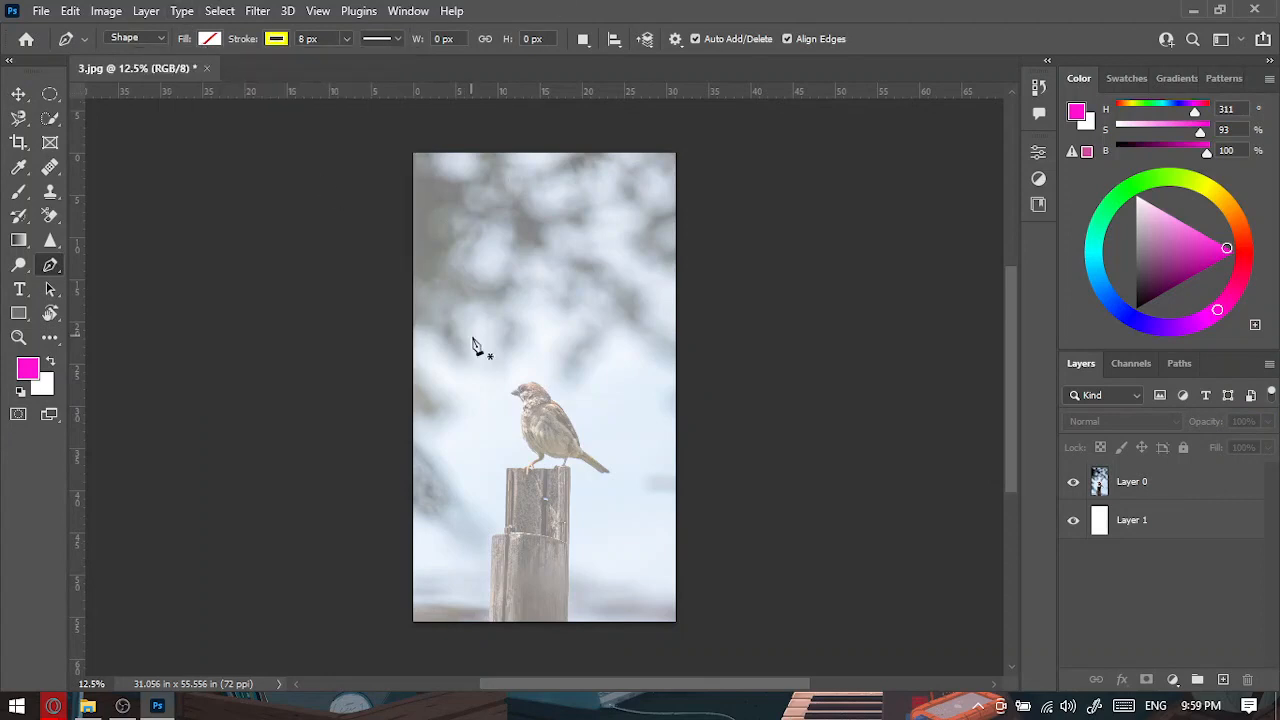
Start the sparrow outline at the beak tip and trace the upper beak edge to the forehead with straight segments.
scroll(555, 420, "up", 15)
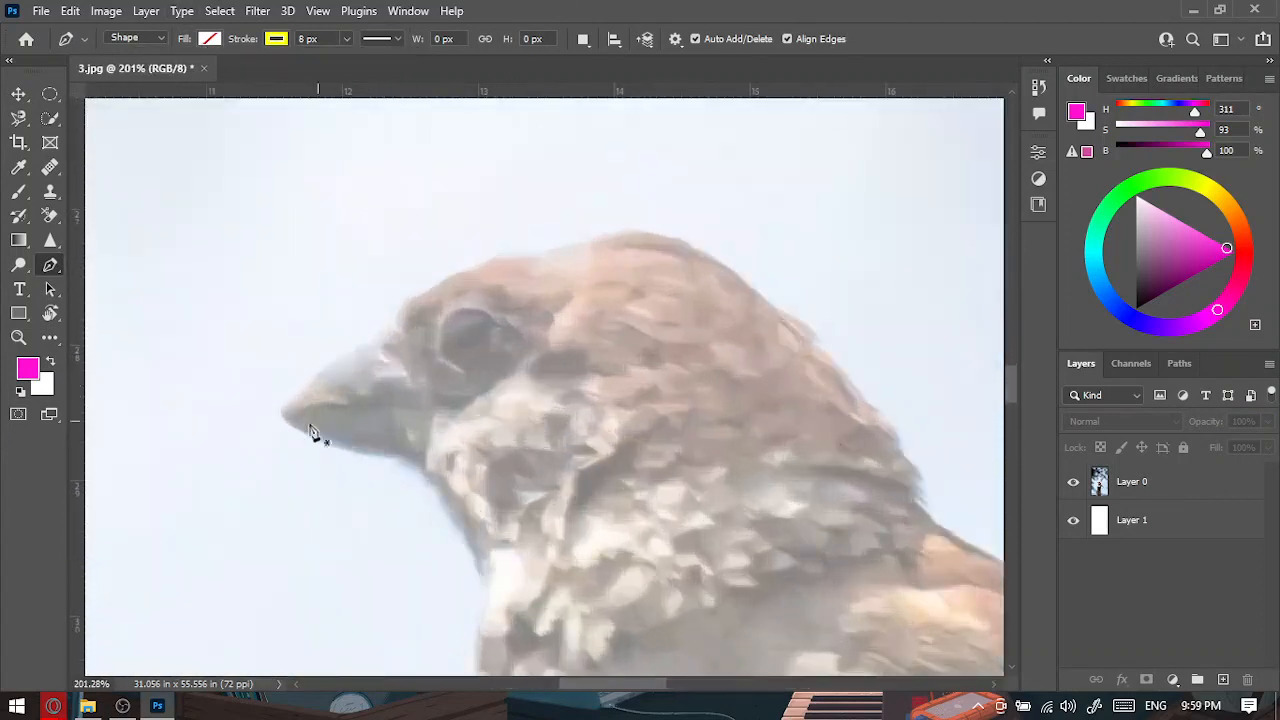
left_click(281, 407)
left_click(377, 338)
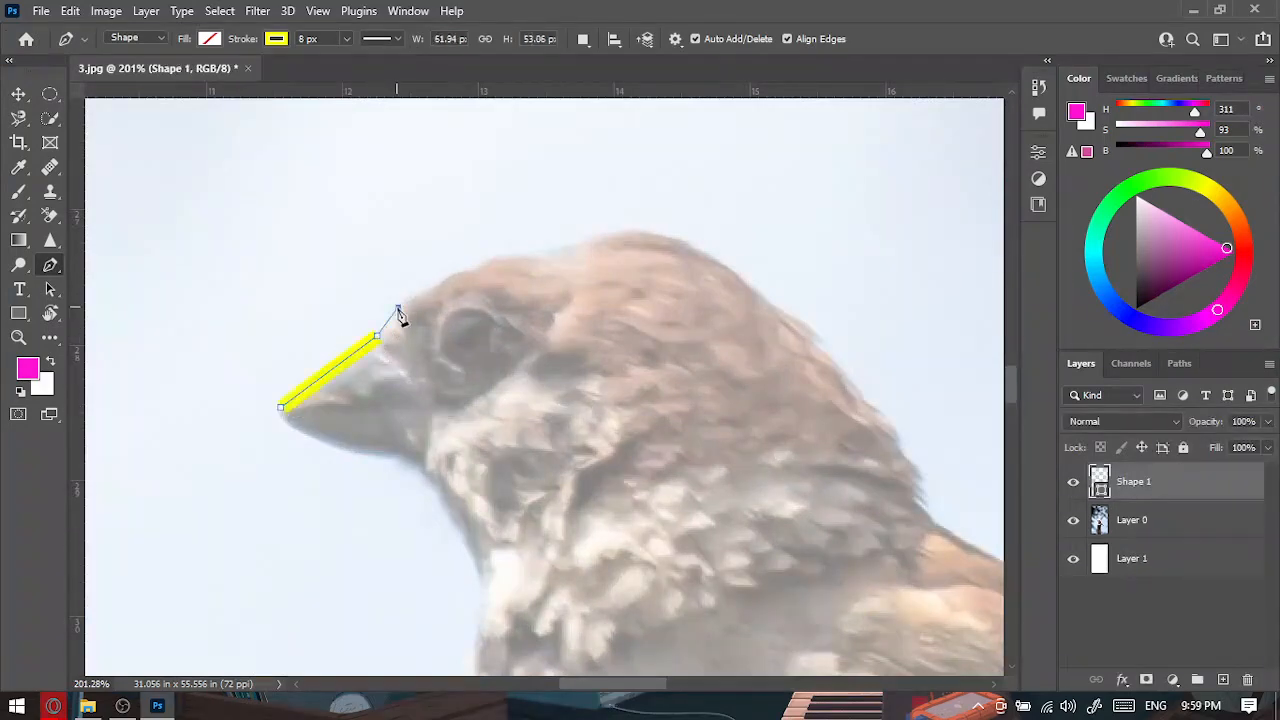
left_click(397, 309)
left_click(645, 238)
left_click_drag(734, 329, 443, 220)
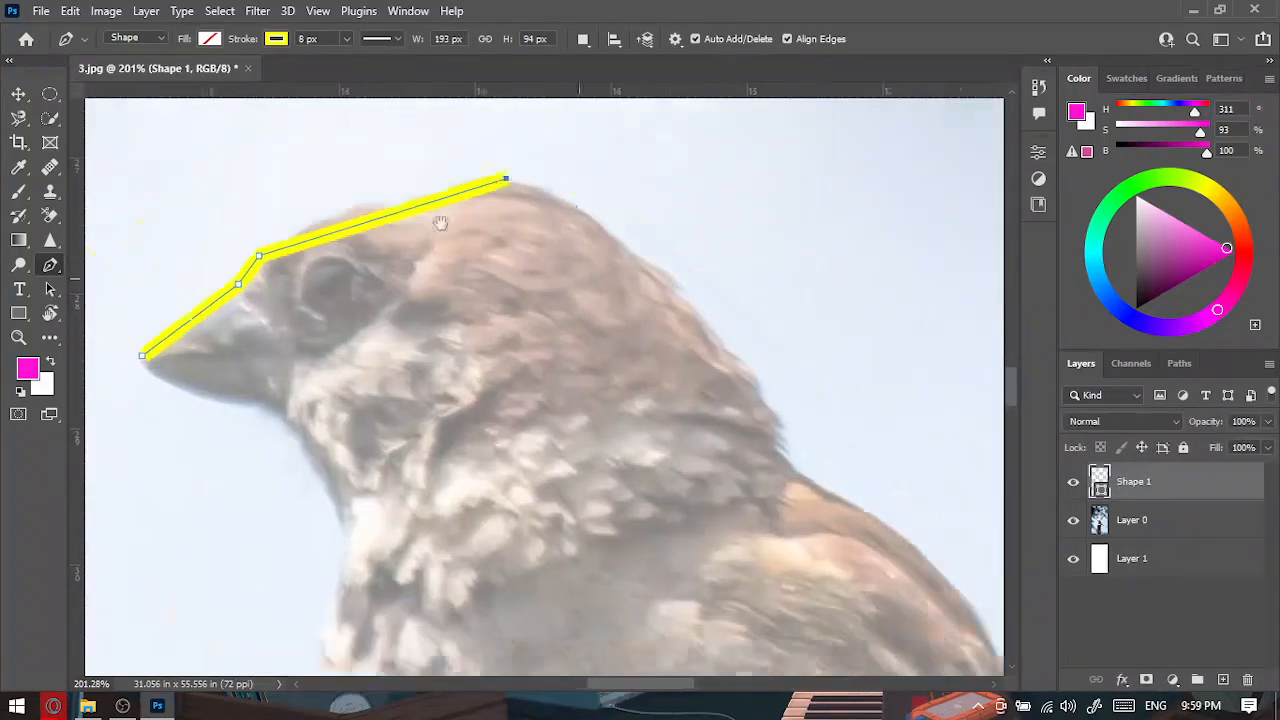
left_click(627, 397)
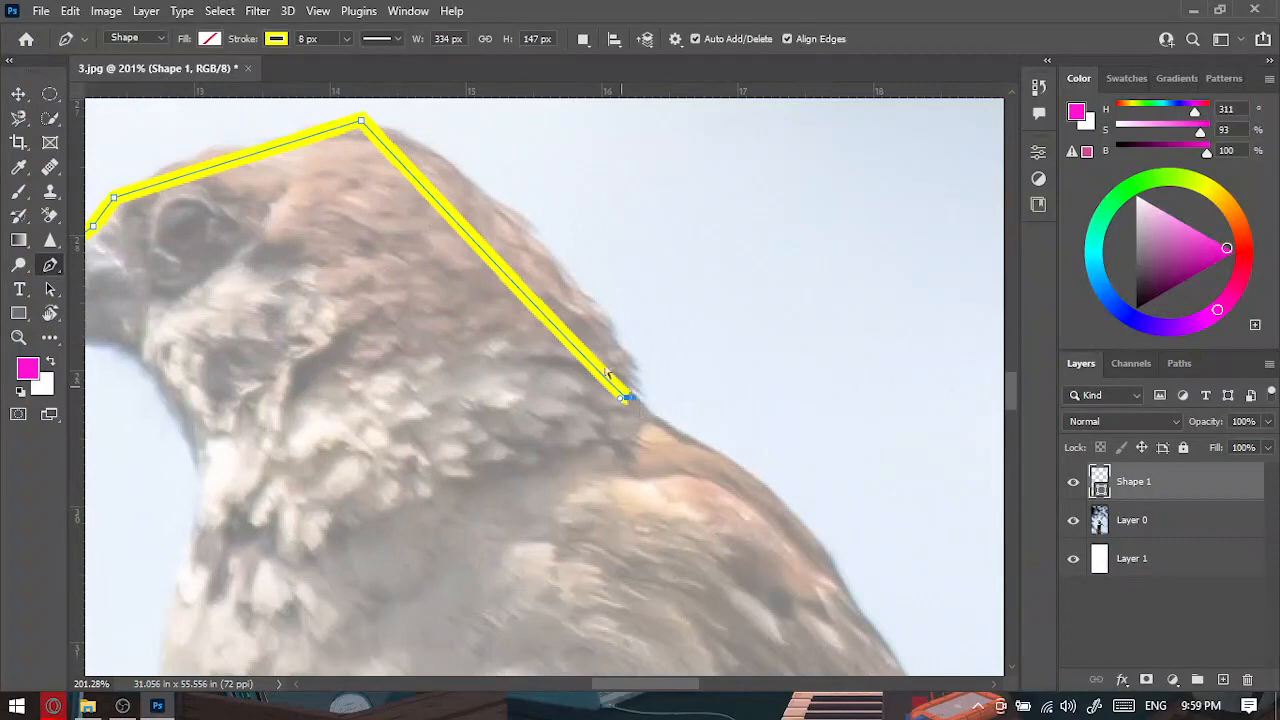
key("ctrl+z")
left_click_drag(383, 193, 471, 266)
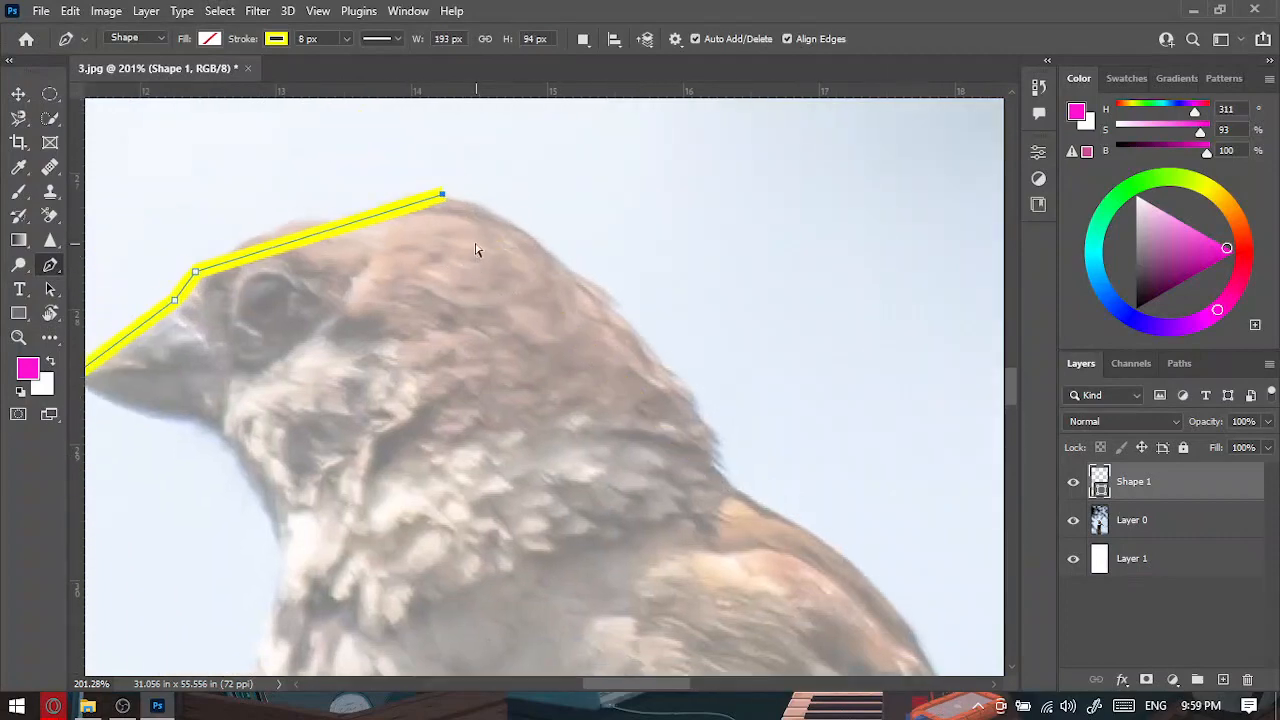
key("ctrl+z")
left_click(292, 252)
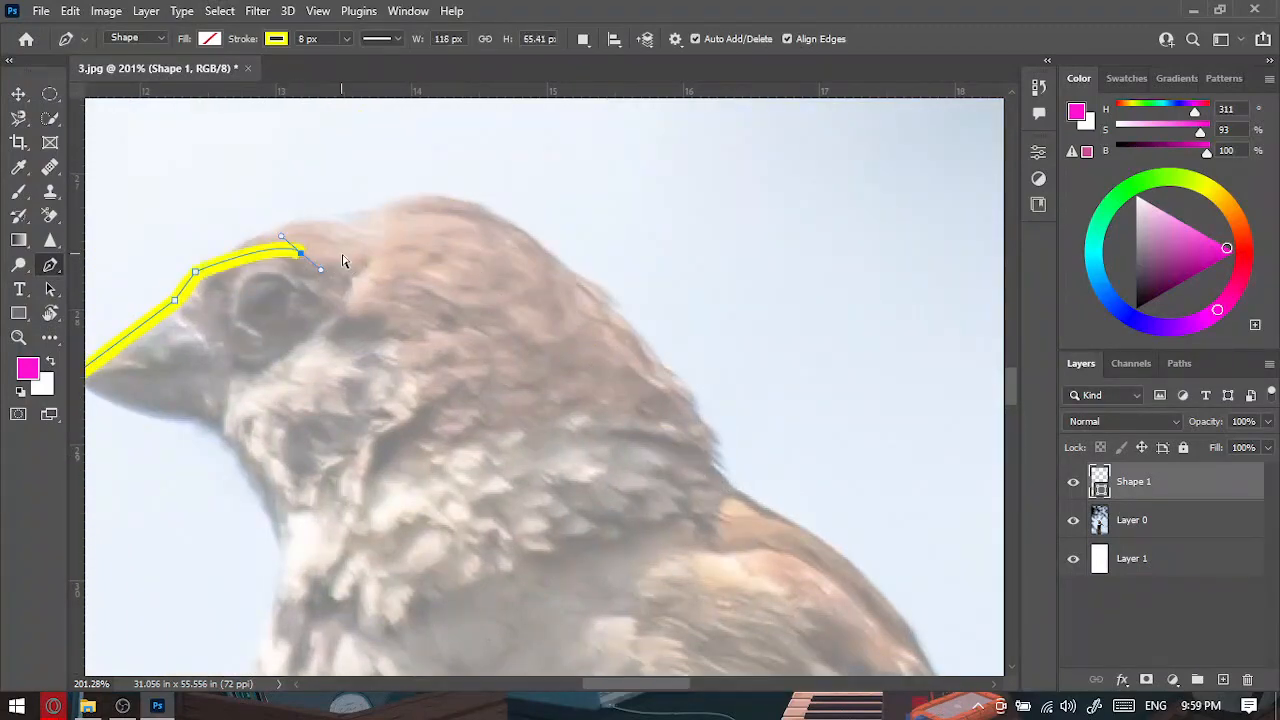
key("ctrl+z")
Curve the outline over the crown and down to the nape, and remove the nape anchor's outgoing handle.
left_click(450, 198)
left_click_drag(450, 200, 578, 220)
left_click_drag(725, 473, 747, 536)
left_click(725, 473, "alt")
Trace the sparrow's back with curved segments from the nape down to the base of the tail.
scroll(410, 285, "down", 5)
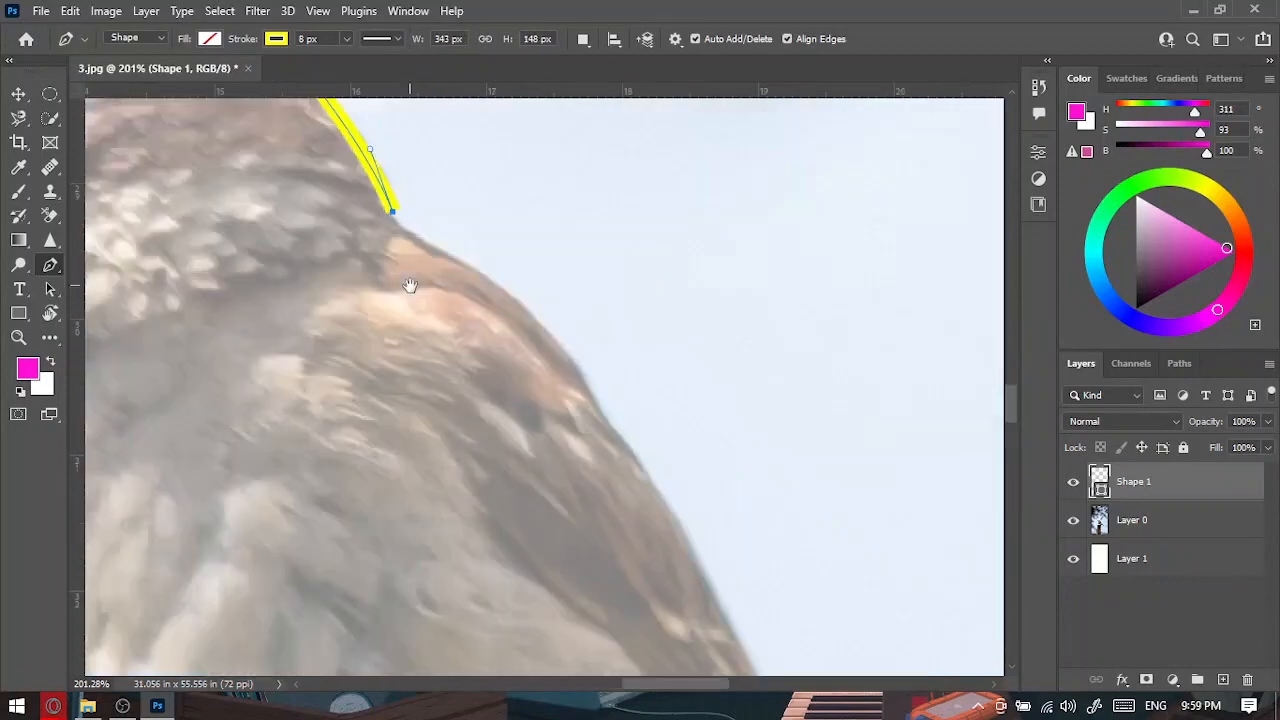
left_click_drag(529, 540, 469, 371)
scroll(526, 429, "up", 4)
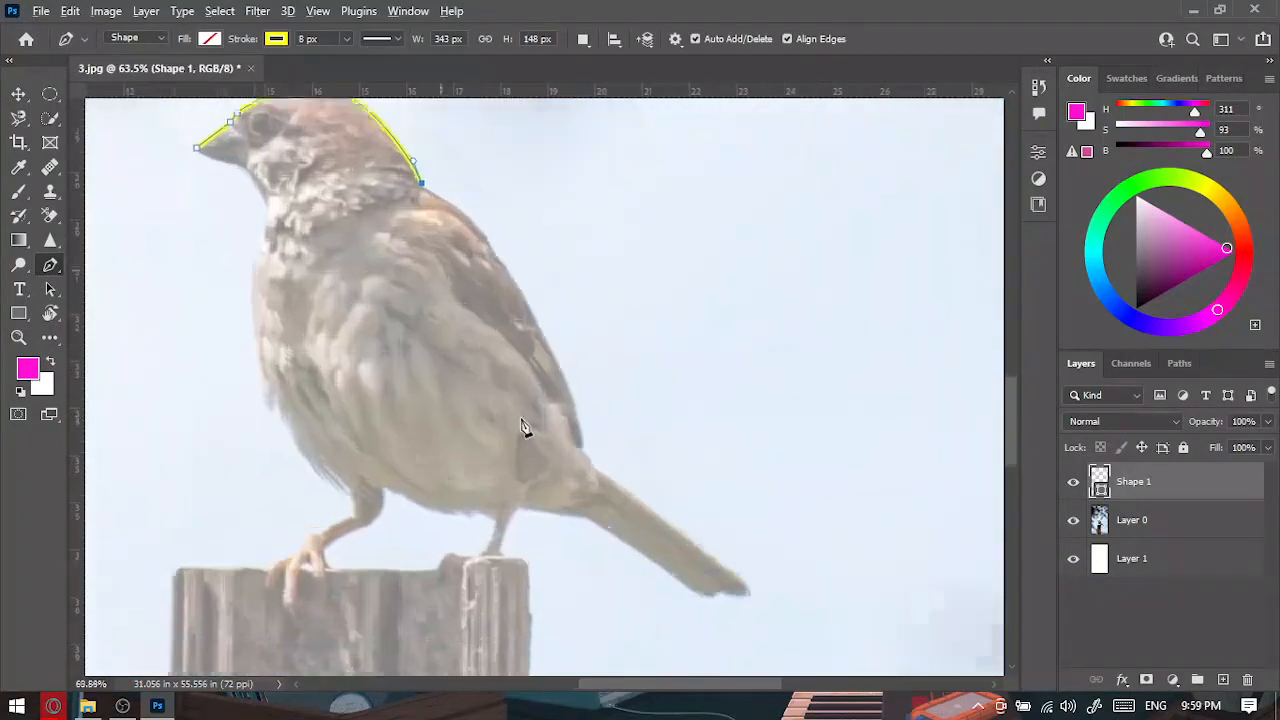
scroll(579, 427, "down", 2)
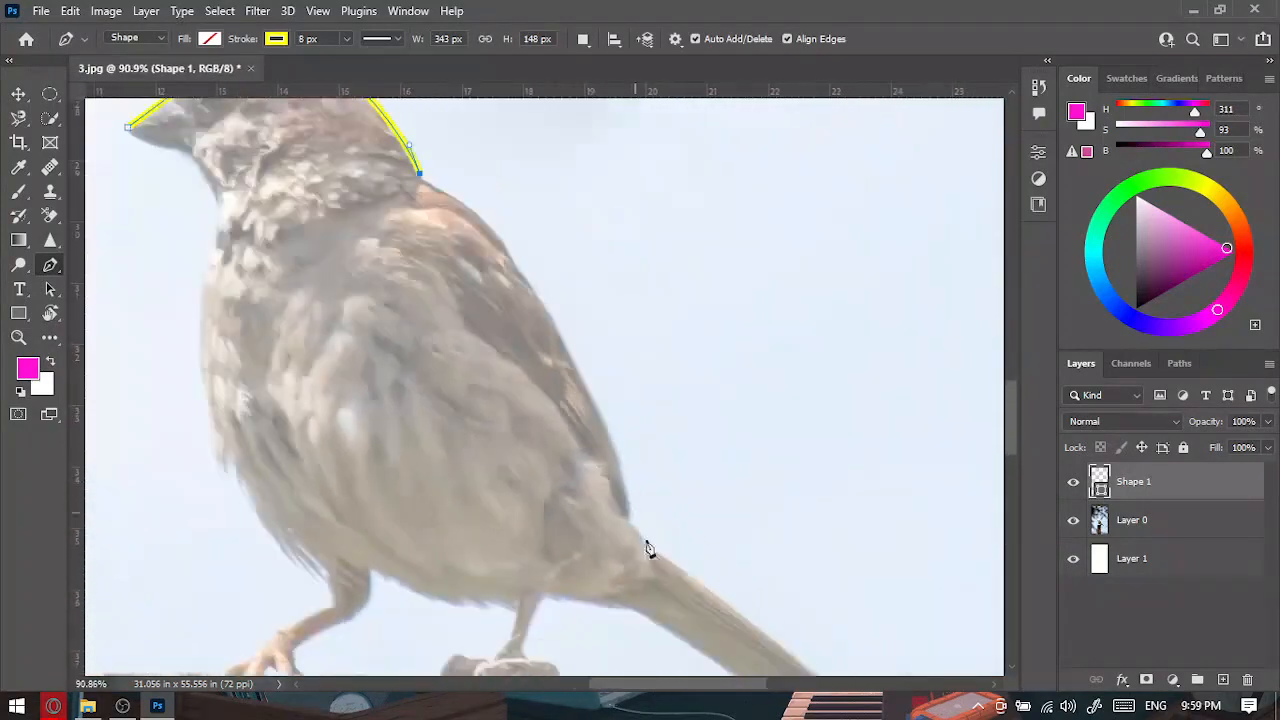
mouse_move(629, 508)
left_mouse_down()
mouse_move(646, 580)
mouse_move(637, 643)
mouse_move(660, 686)
mouse_move(666, 617)
mouse_move(682, 645)
mouse_move(643, 407)
mouse_move(657, 449)
mouse_move(649, 431)
mouse_move(663, 434)
left_mouse_up()
scroll(641, 415, "up", 5)
scroll(663, 434, "down", 5)
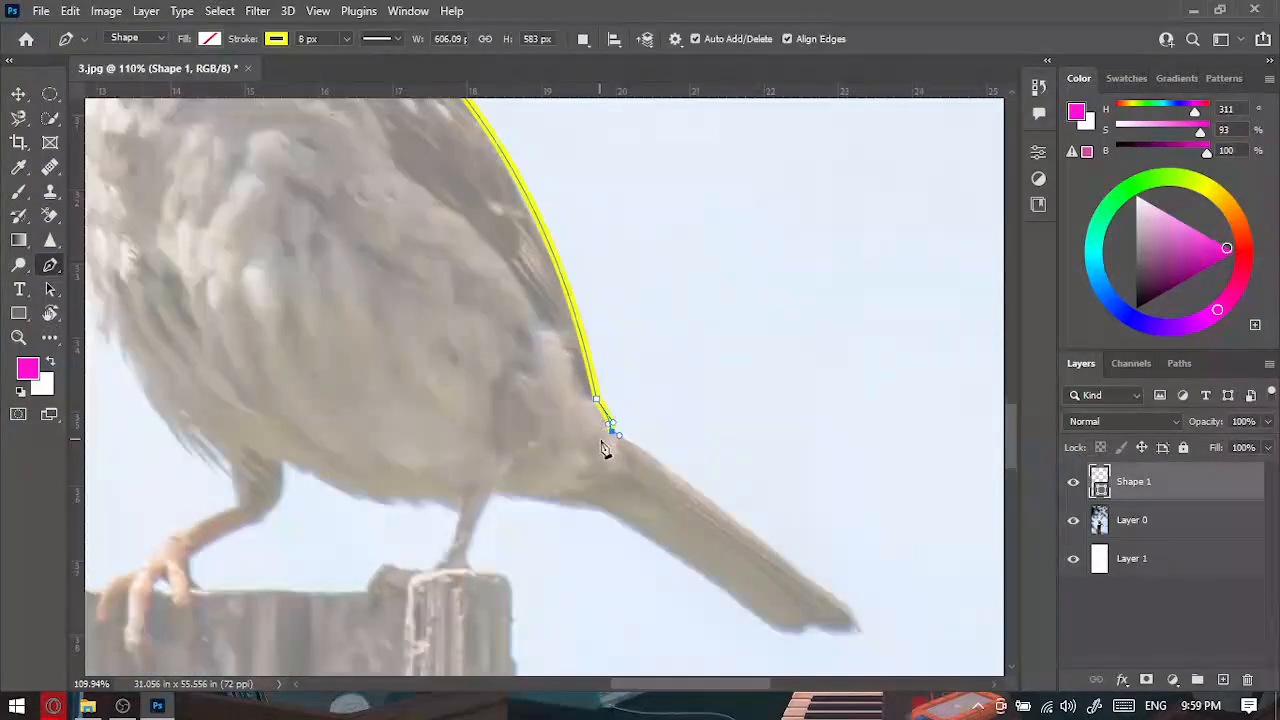
Trace the tail's upper edge with a straight segment and continue the outline to the tail tip.
scroll(694, 526, "up", 5)
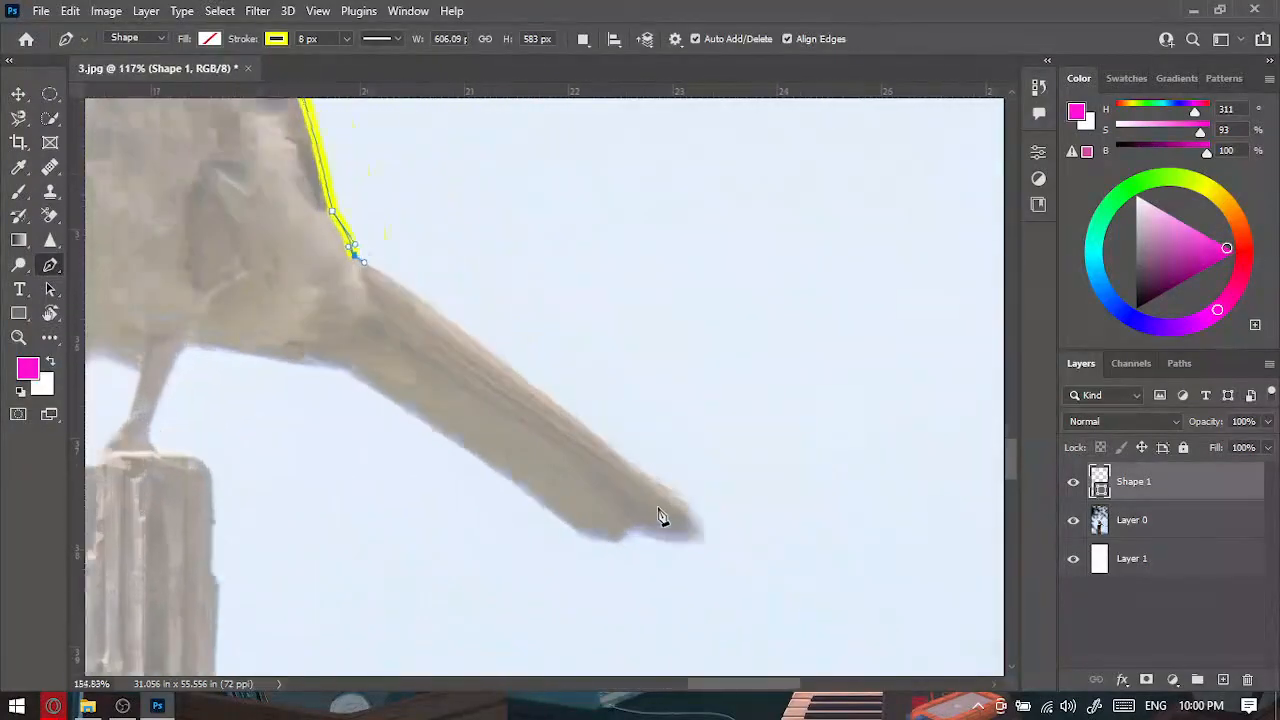
left_click(686, 492)
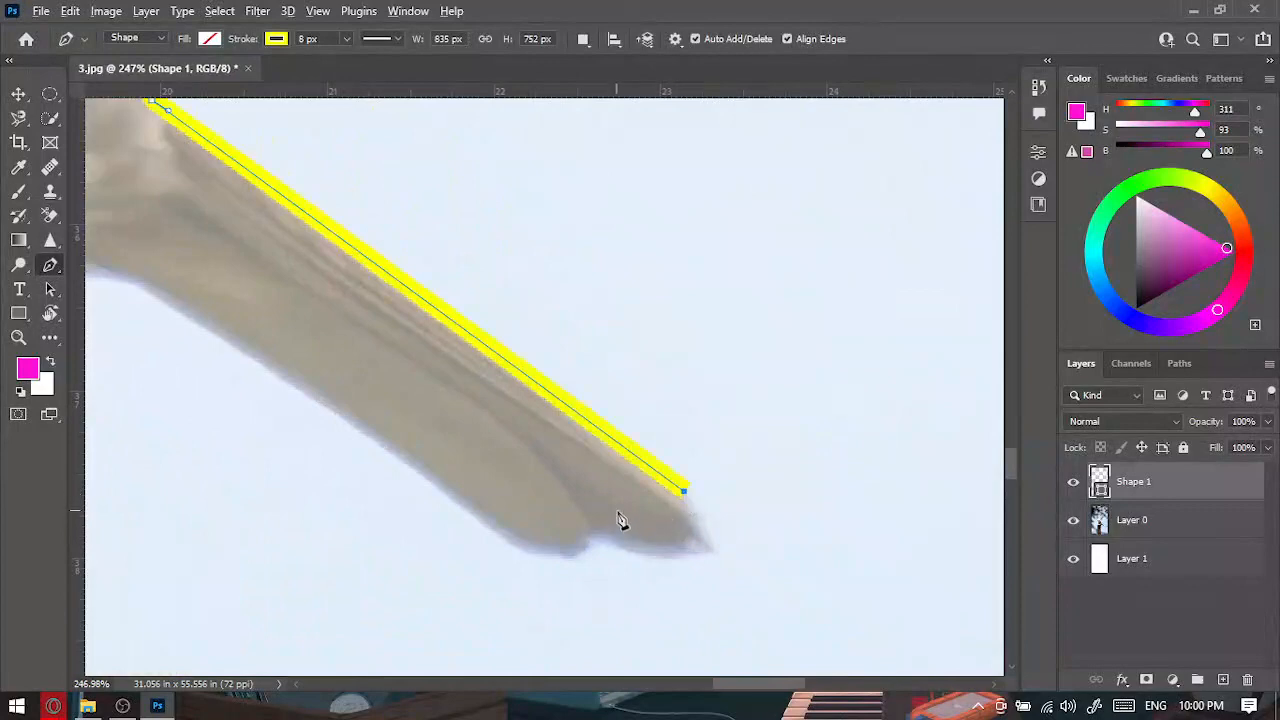
scroll(648, 528, "down", 2)
scroll(668, 543, "up", 2)
left_click(685, 537)
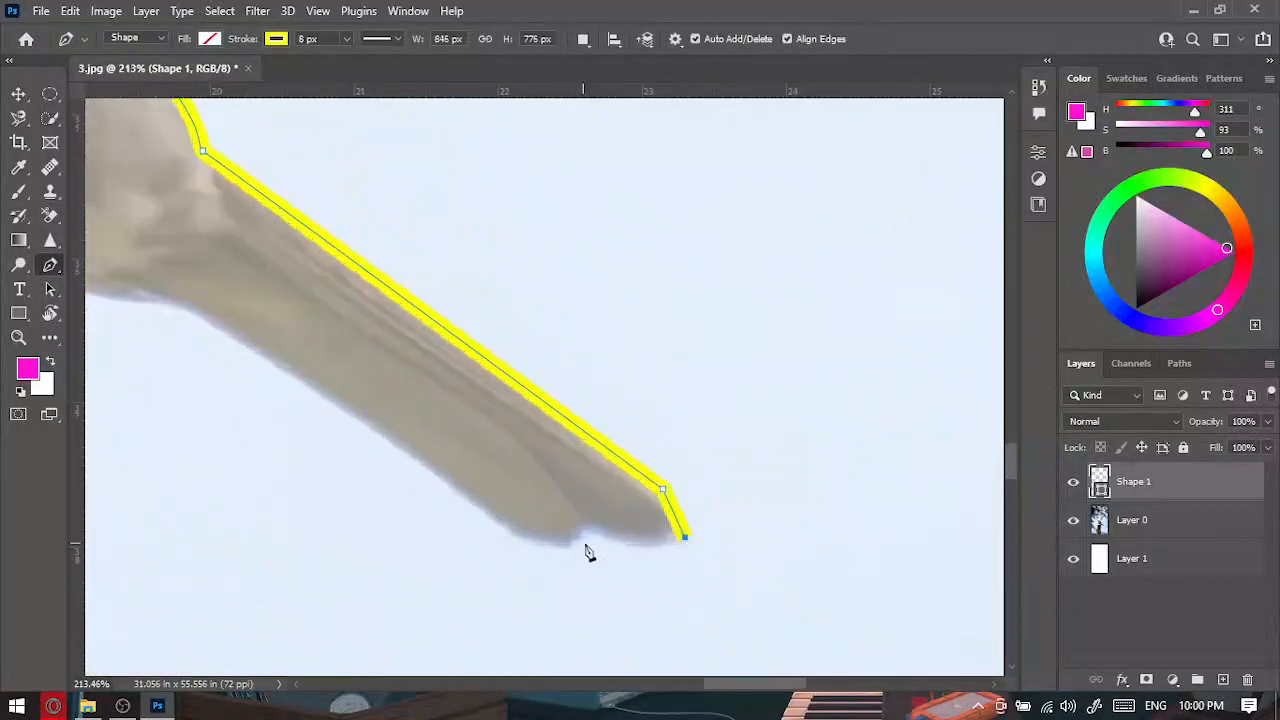
Trace the notched tail end with curves, the tail's lower edge, and the underside up to the rear leg.
mouse_move(587, 525)
left_mouse_down()
mouse_move(549, 514)
mouse_move(528, 480)
mouse_move(577, 546)
left_mouse_up()
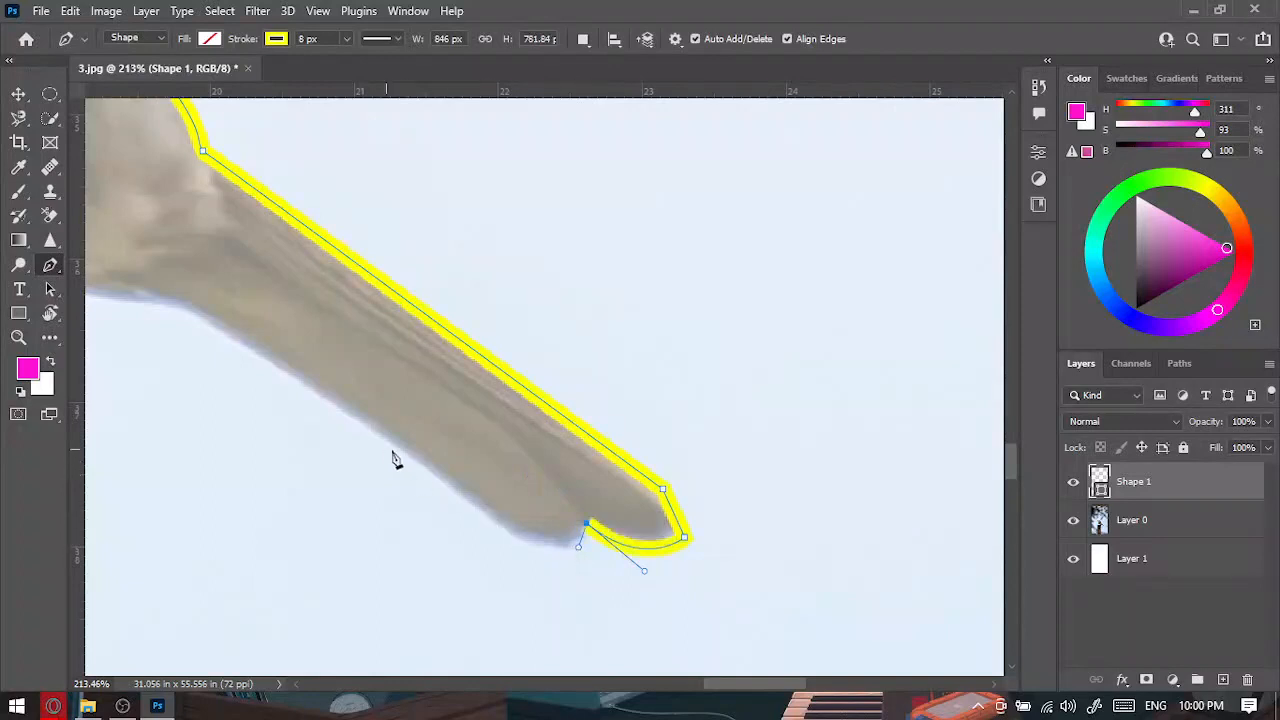
left_click_drag(496, 519, 474, 502)
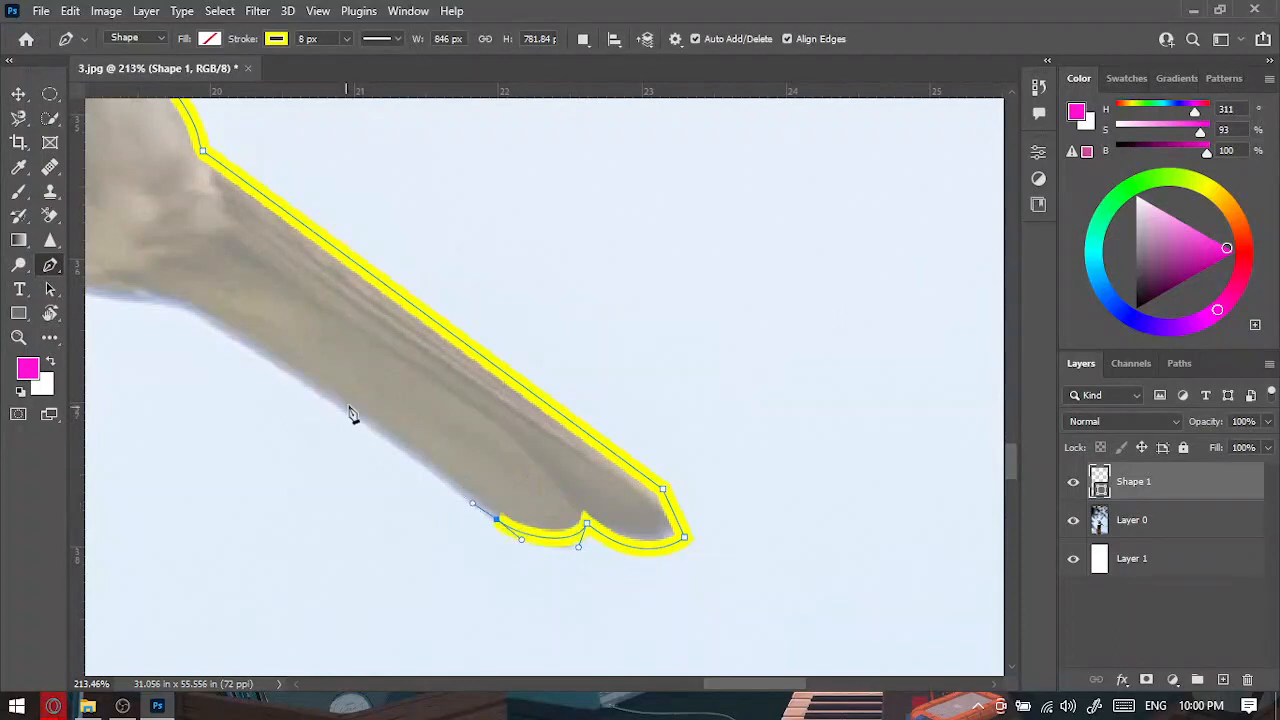
left_click_drag(351, 417, 463, 443, "space")
mouse_move(267, 353)
left_mouse_down()
mouse_move(400, 414)
mouse_move(395, 388)
mouse_move(534, 444)
left_mouse_up()
left_click(380, 385)
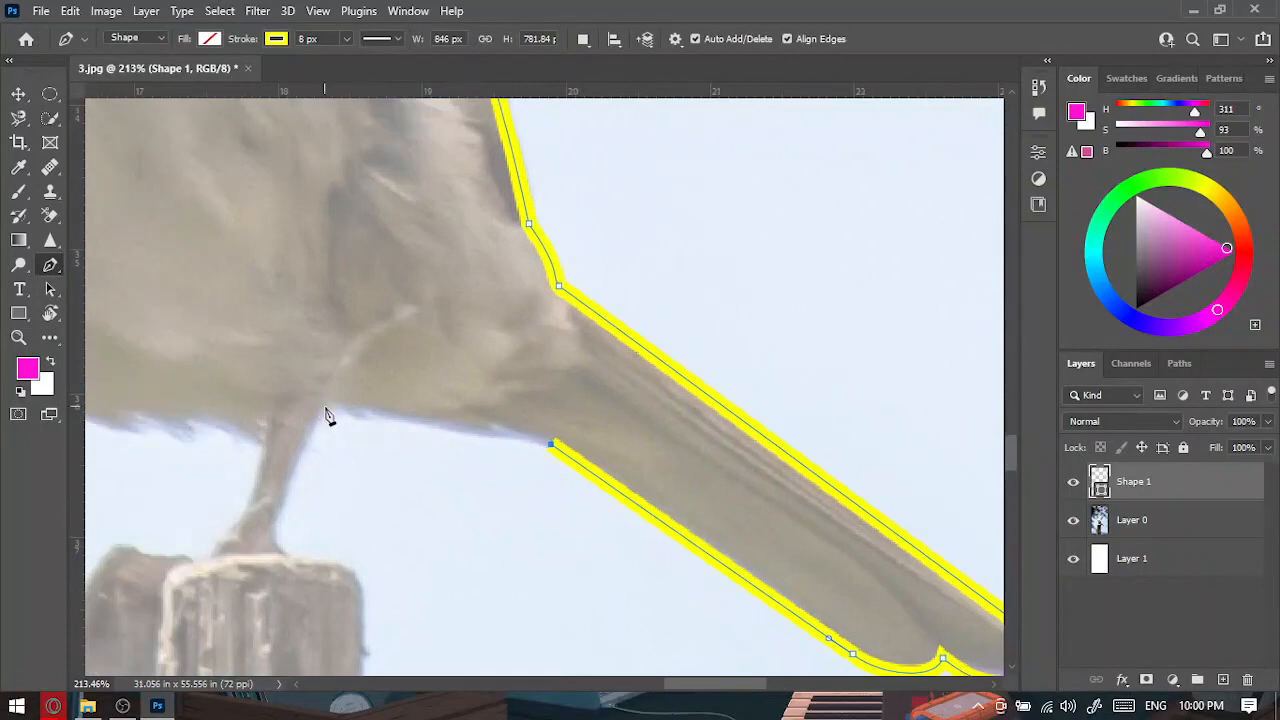
left_click(326, 405)
left_click(274, 528)
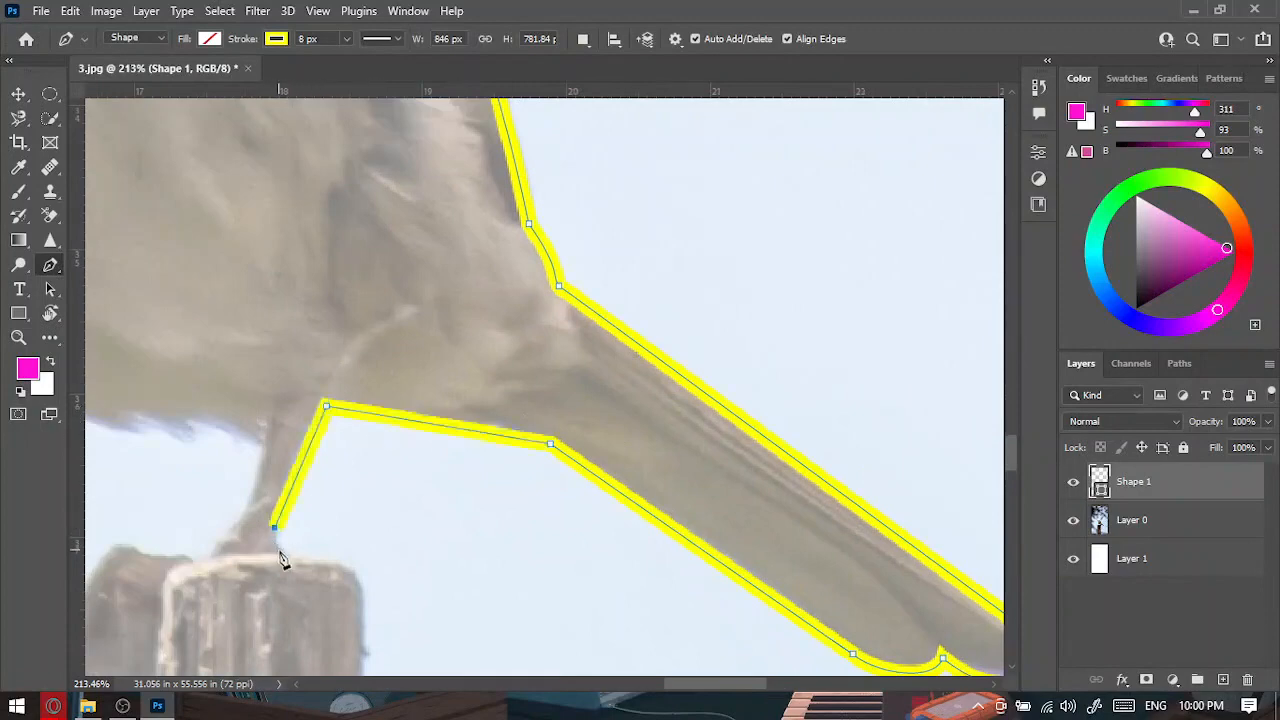
left_click(280, 556)
scroll(280, 485, "down", 5)
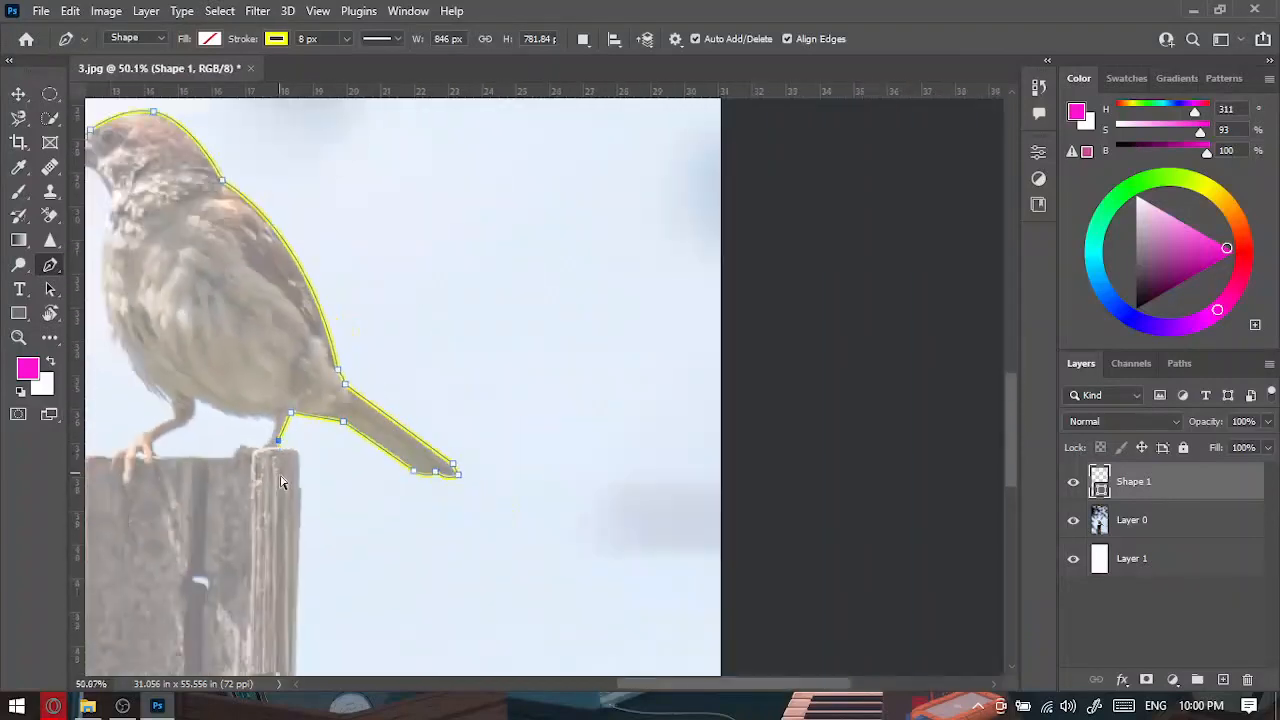
Trace the belly and breast with one curved segment from the rear leg to the throat, and remove the throat anchor's outgoing handle.
left_click_drag(220, 380, 375, 465)
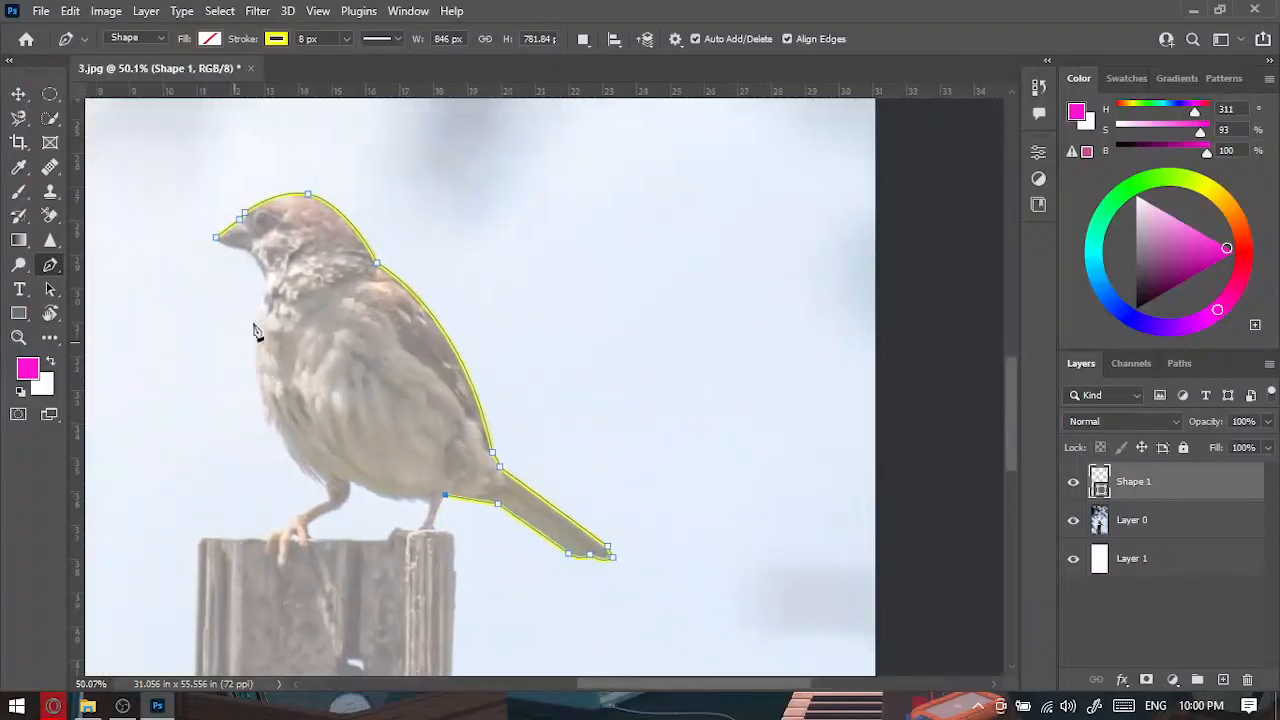
mouse_move(262, 291)
left_mouse_down()
mouse_move(334, 162)
mouse_move(278, 82)
mouse_move(260, 137)
mouse_move(278, 103)
left_mouse_up()
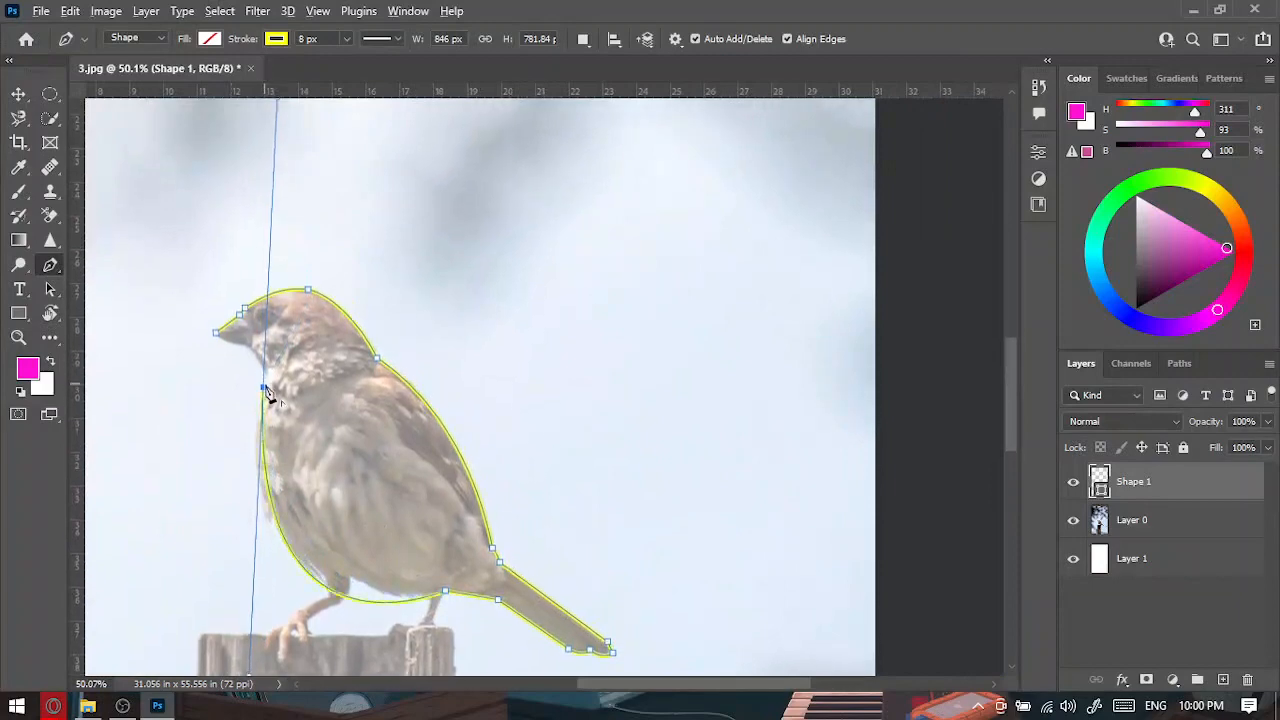
left_click(263, 386)
Curve the outline along the throat and lower beak, and close the path at the beak tip.
scroll(270, 368, "up", 5)
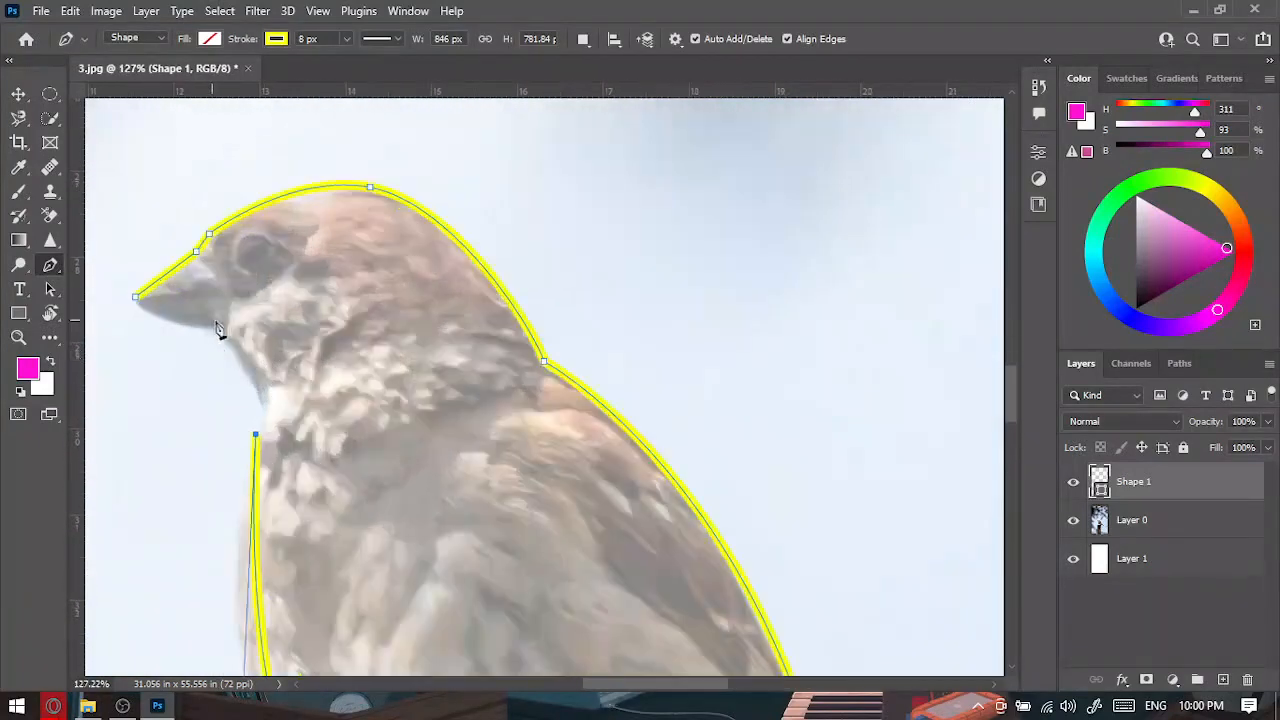
left_click_drag(216, 328, 180, 322)
left_click_drag(250, 383, 248, 380)
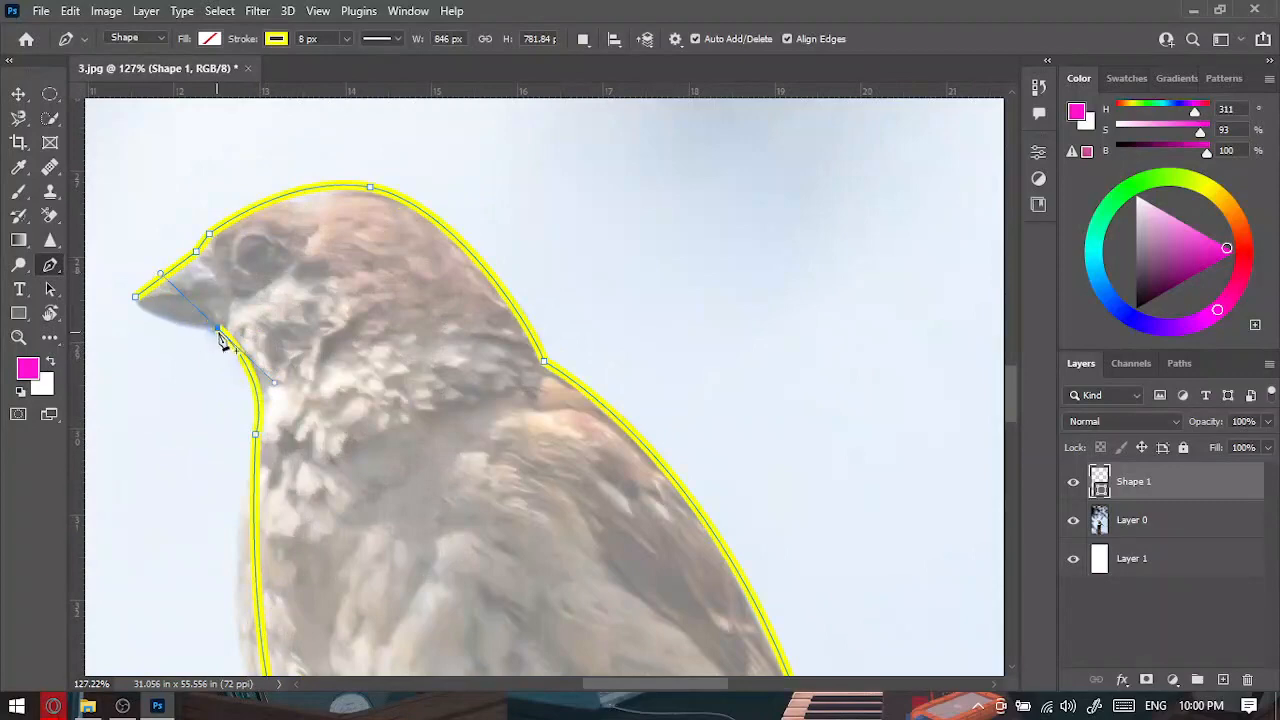
left_click_drag(135, 298, 128, 244)
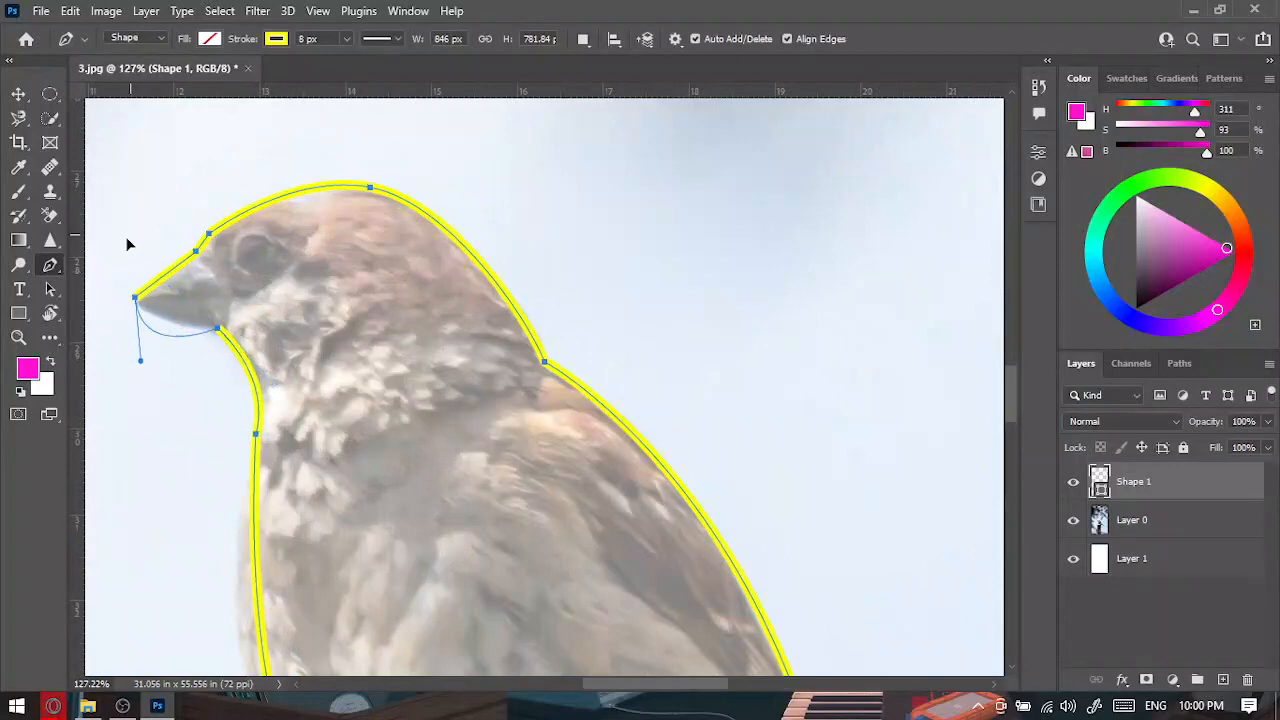
Hide the faded sparrow photo layer to view the traced bird outline alone over white.
scroll(340, 424, "down", 5)
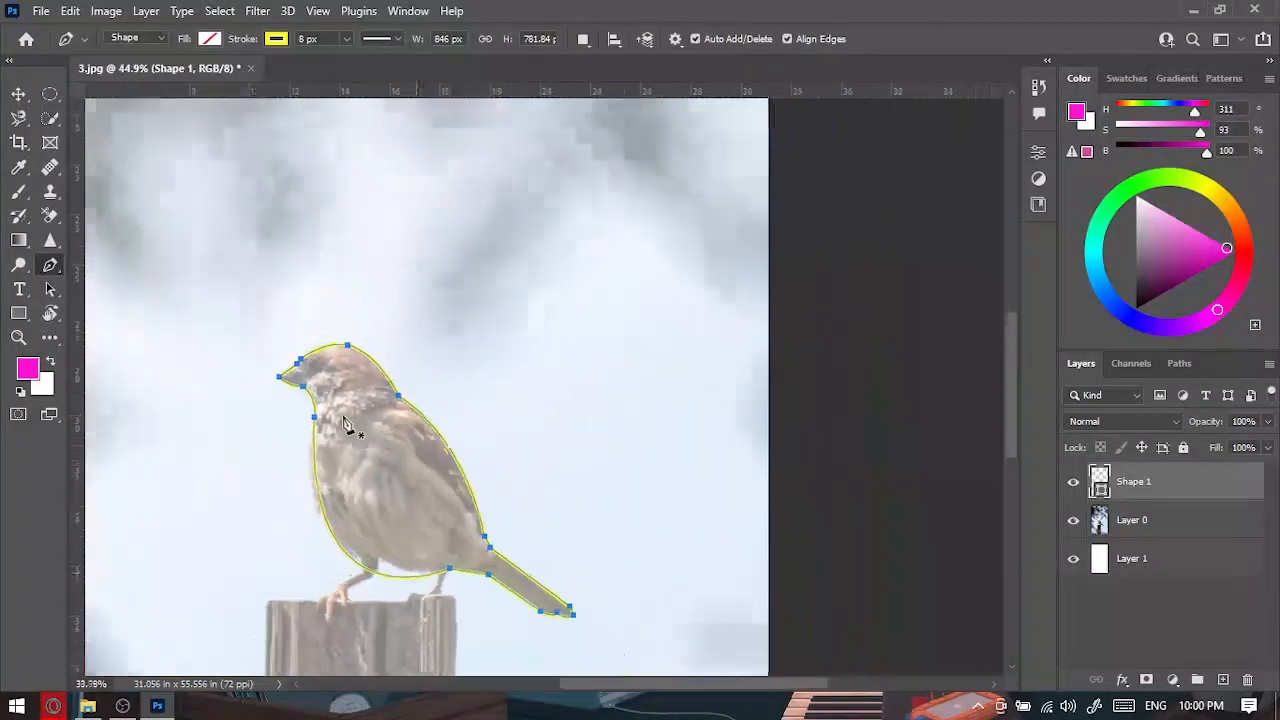
left_click(1073, 520)
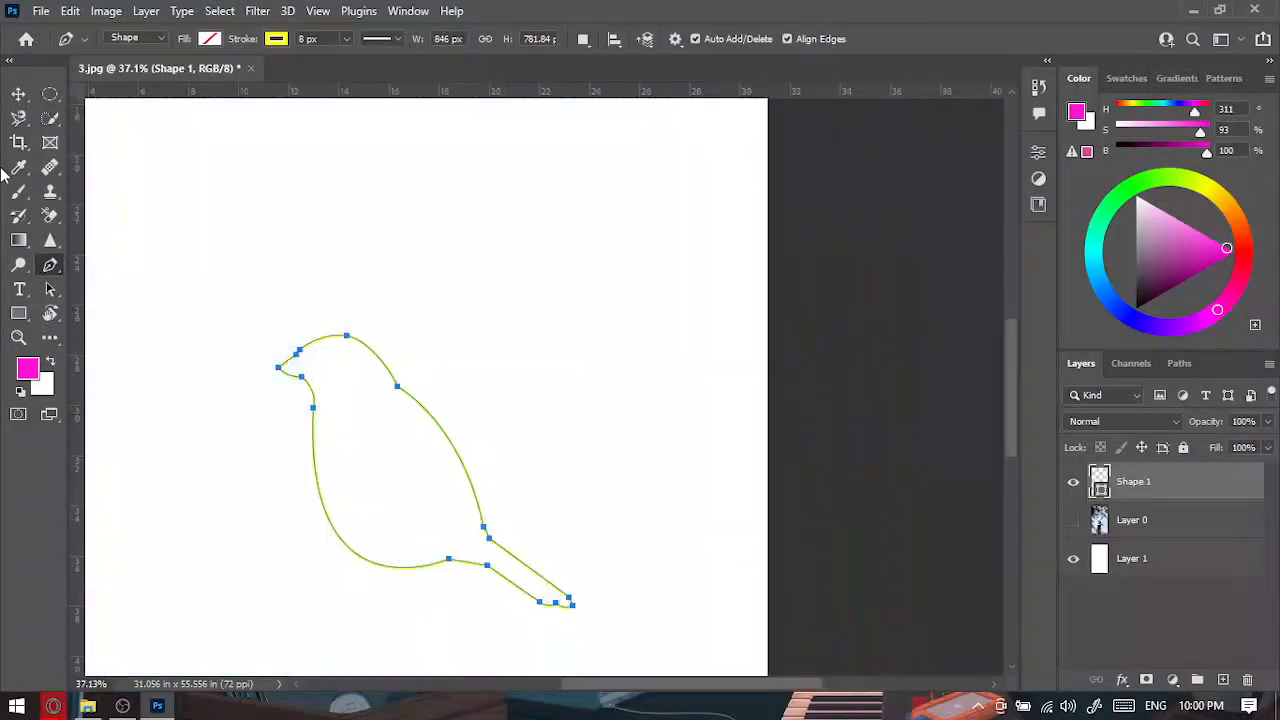
left_click(18, 94)
left_click_drag(397, 543, 397, 468)
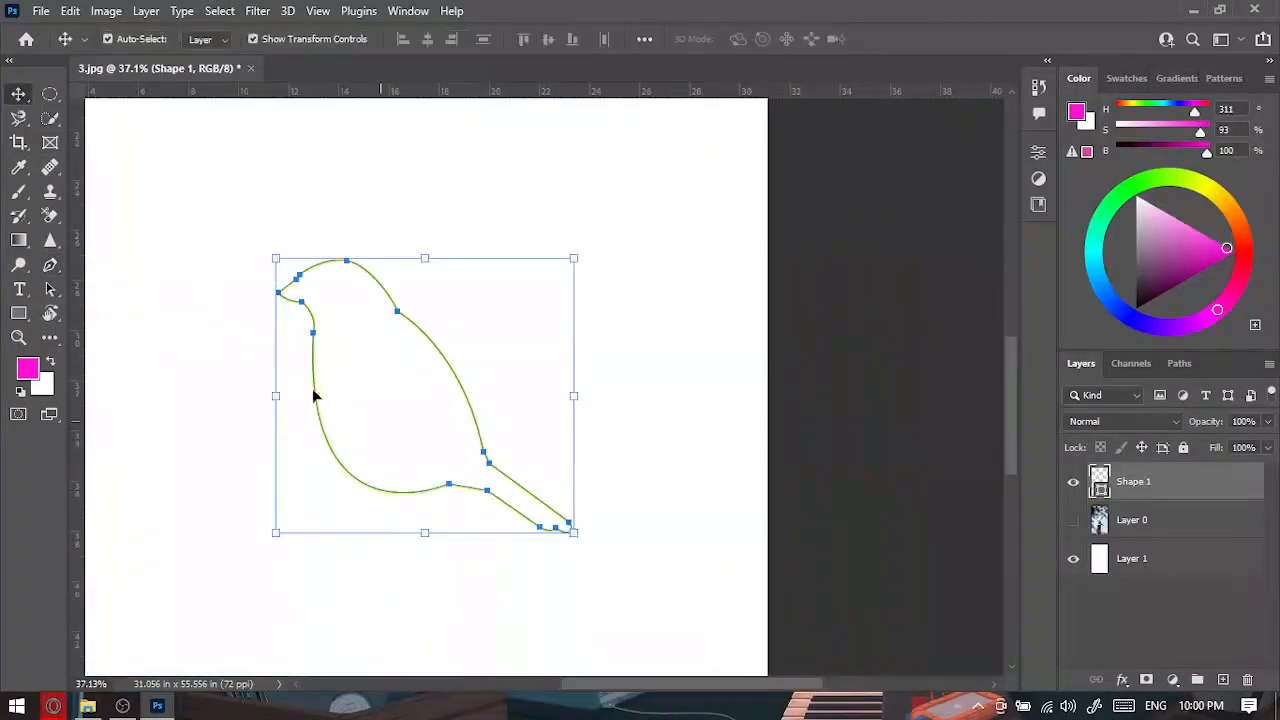
Give the bird shape a black fill and no stroke, and deselect it to view the silhouette.
left_click(52, 266)
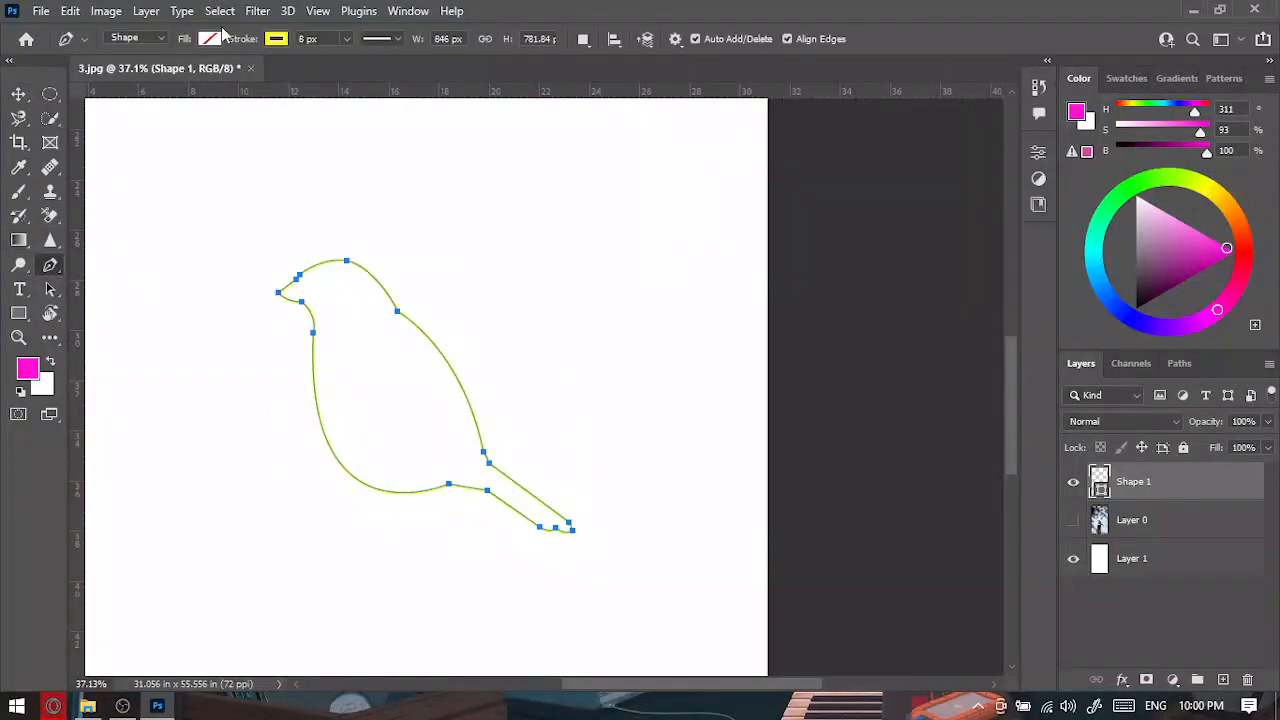
left_click(211, 39)
left_click(177, 137)
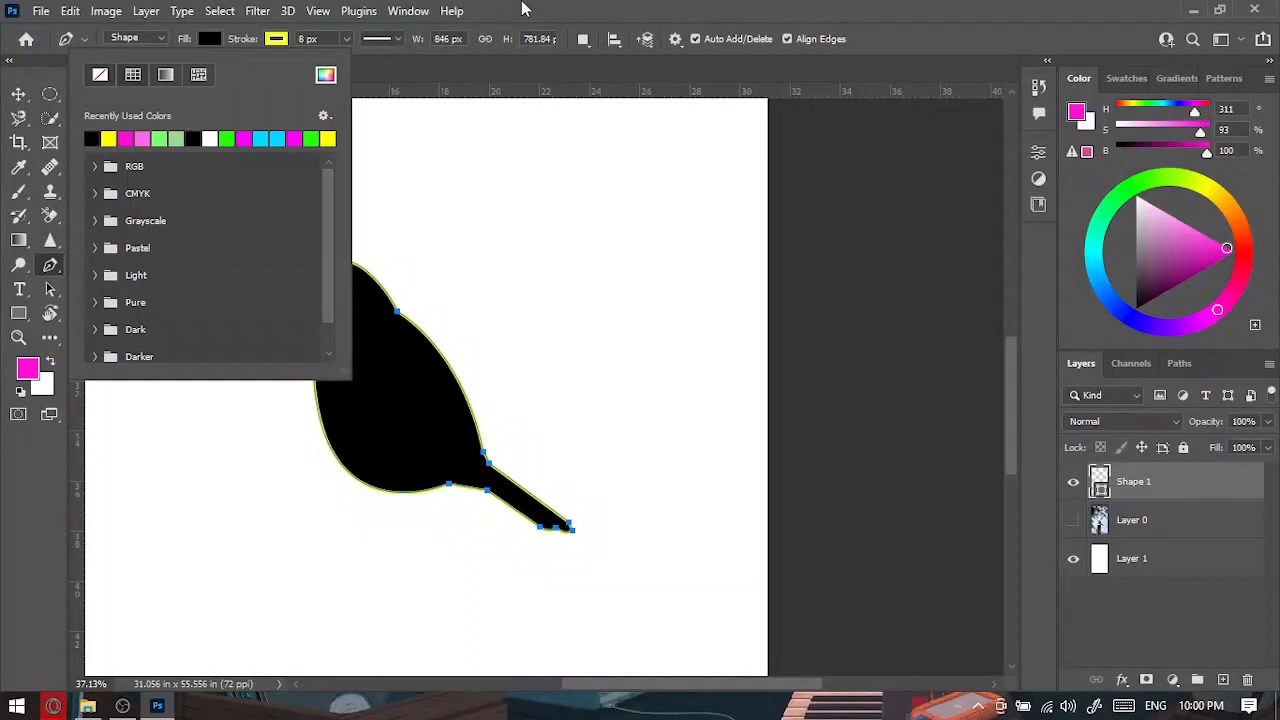
left_click(278, 39)
left_click(166, 76)
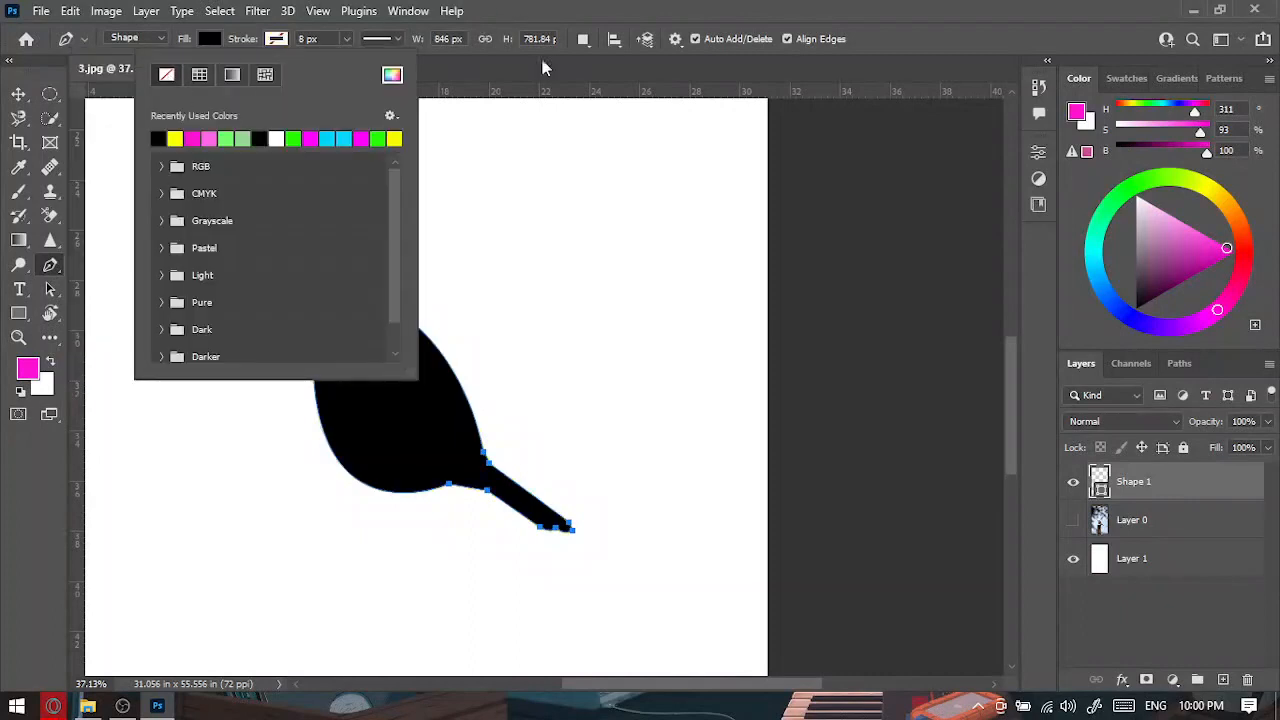
scroll(536, 328, "down", 3)
key("v")
left_click(600, 274)
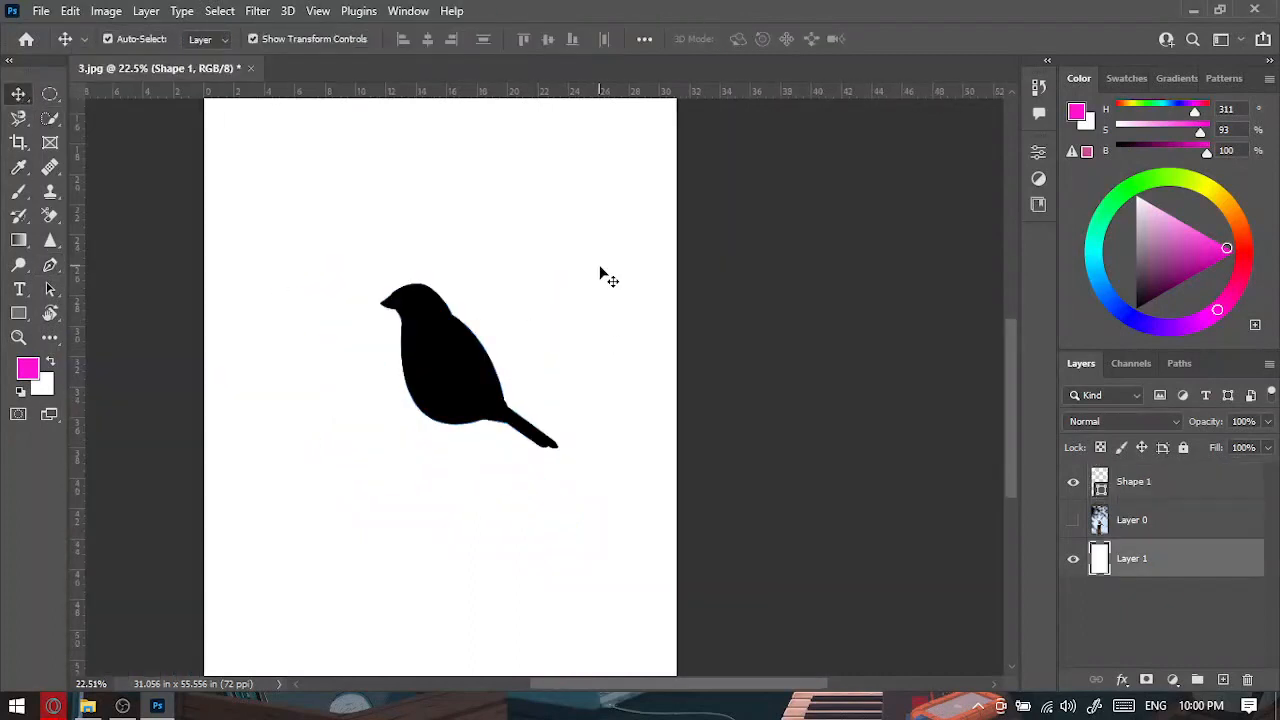
Examine the finished bird silhouette up close with its shape selected, and review the Pen, path selection and type tool groups.
scroll(460, 363, "up", 4)
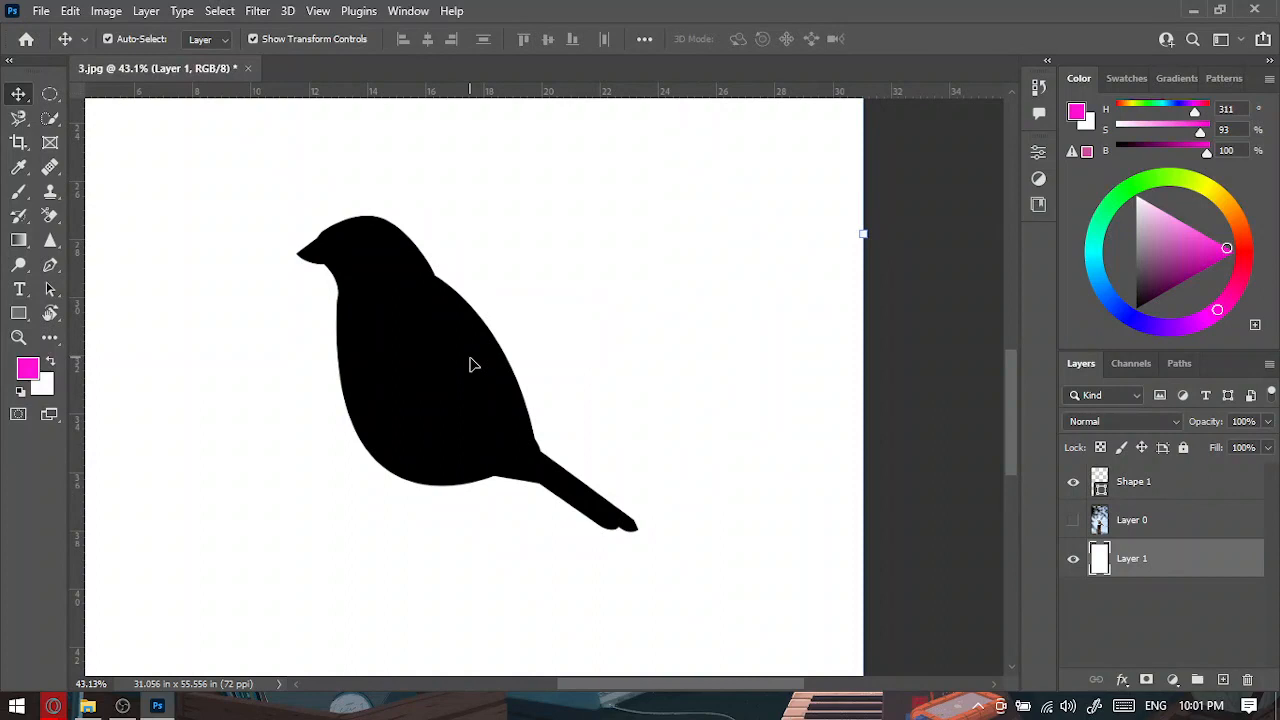
left_click(460, 418)
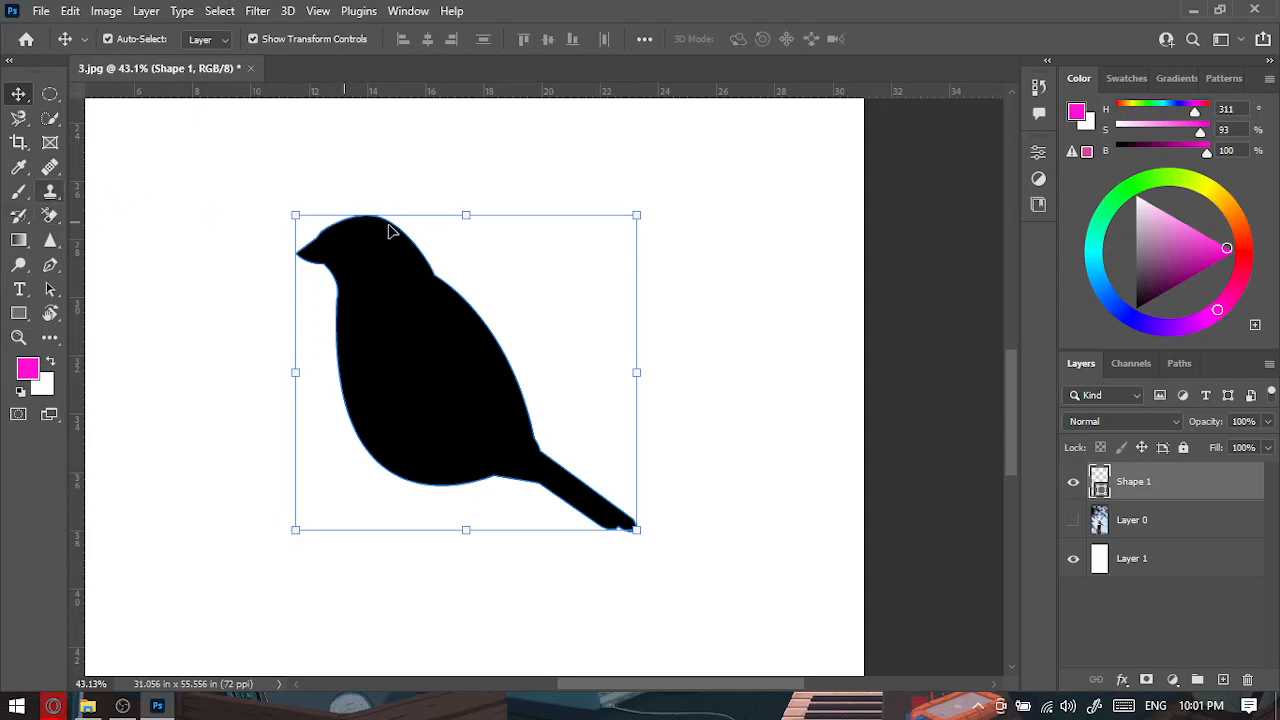
left_click(53, 262)
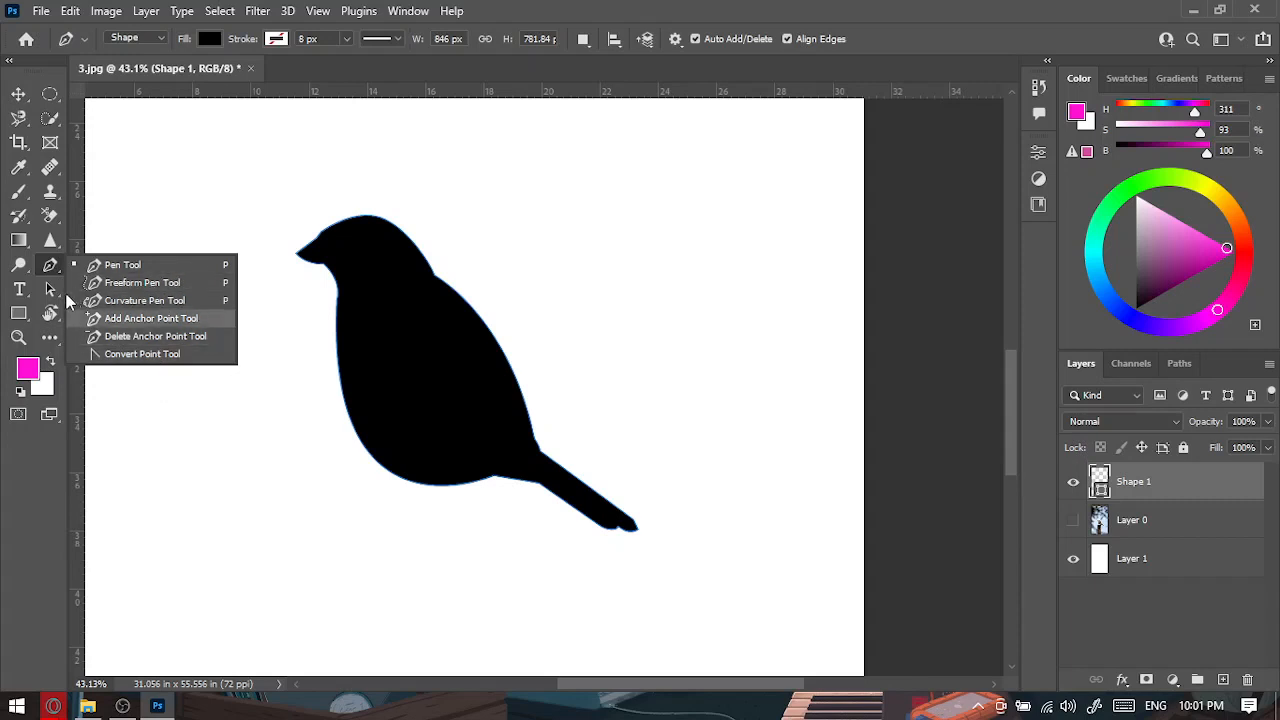
left_click(24, 457)
left_click(50, 289)
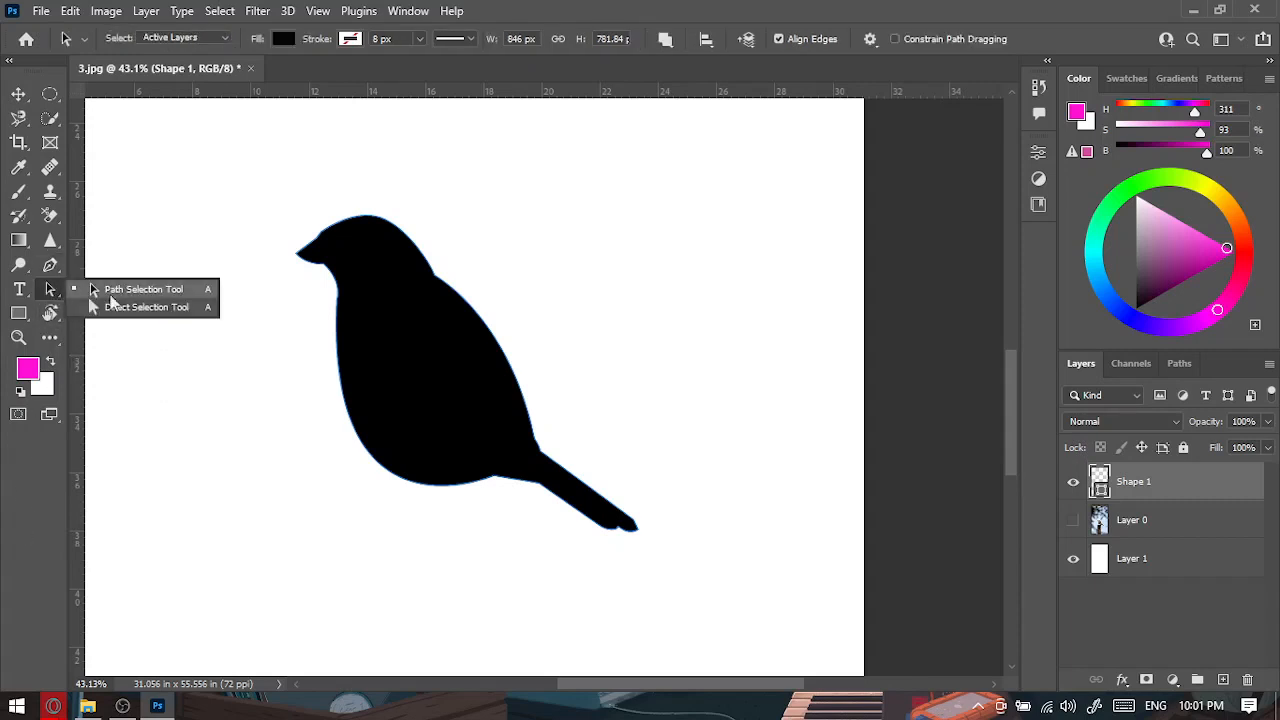
left_click(25, 530)
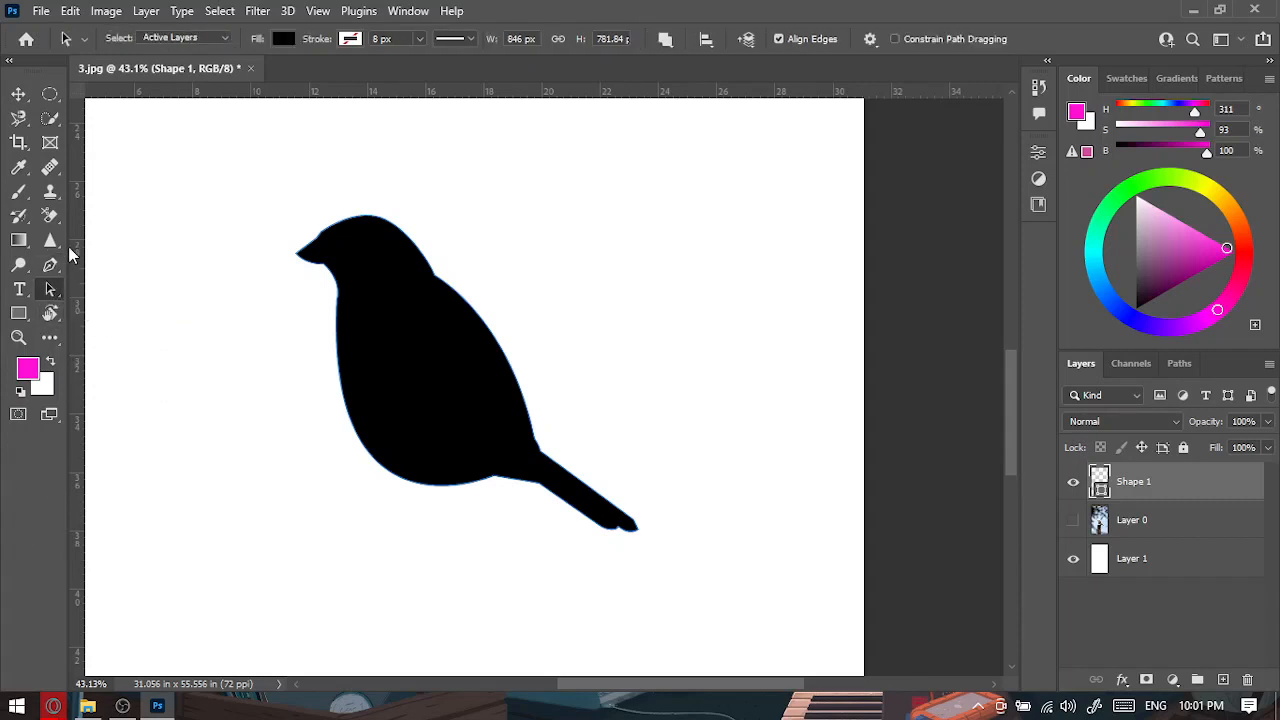
left_click(22, 290)
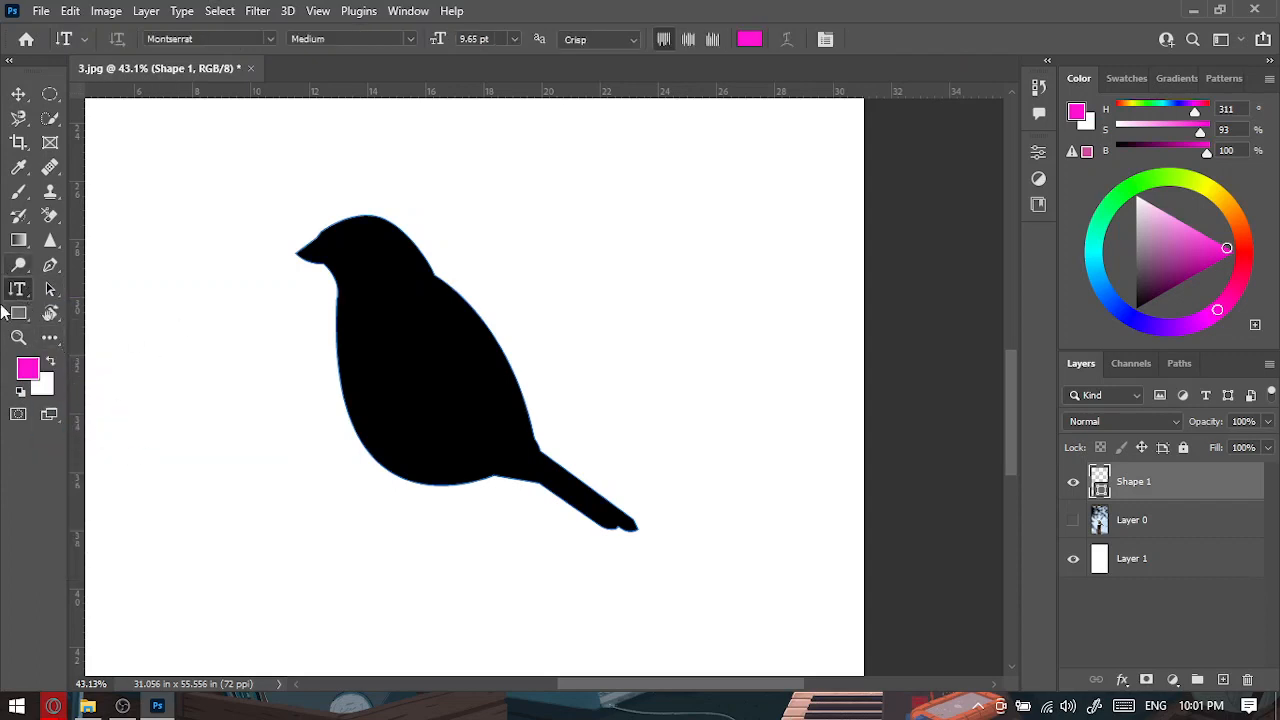
Switch to the Opera browser, bring up the ongoing Google Meet call, and show its participant list.
mouse_move(53, 700)
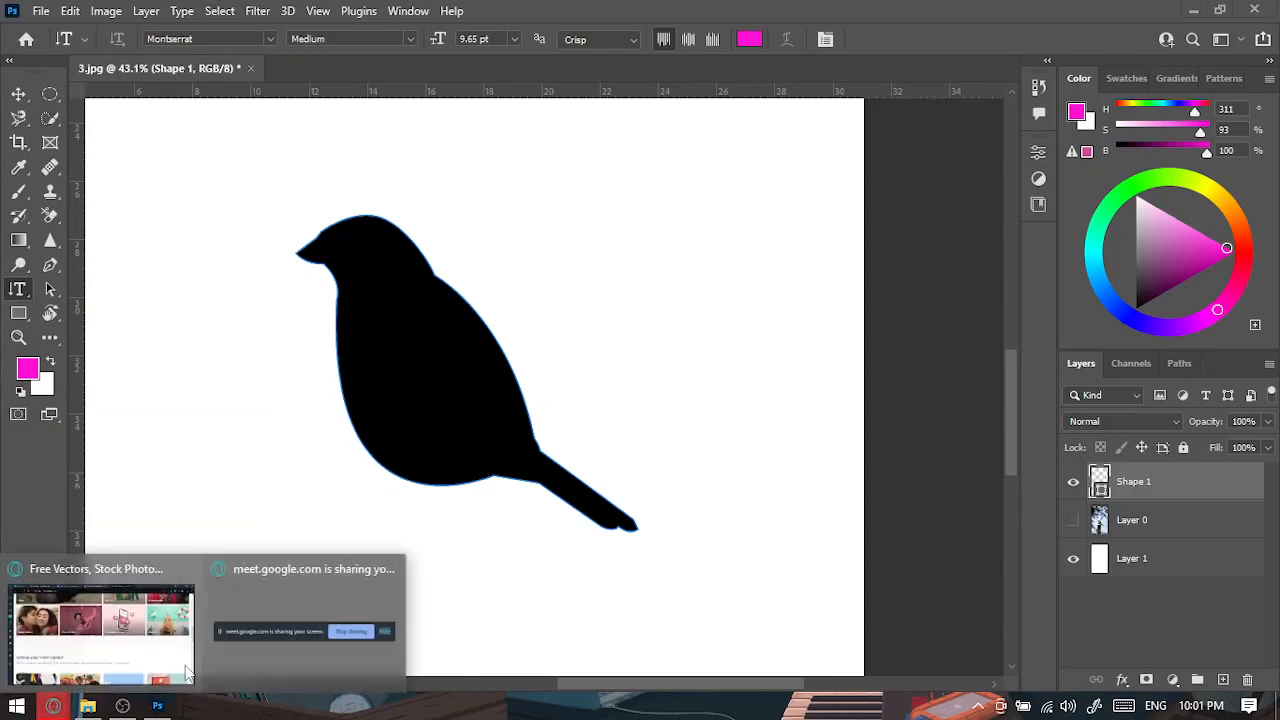
left_click(95, 660)
left_click(414, 14)
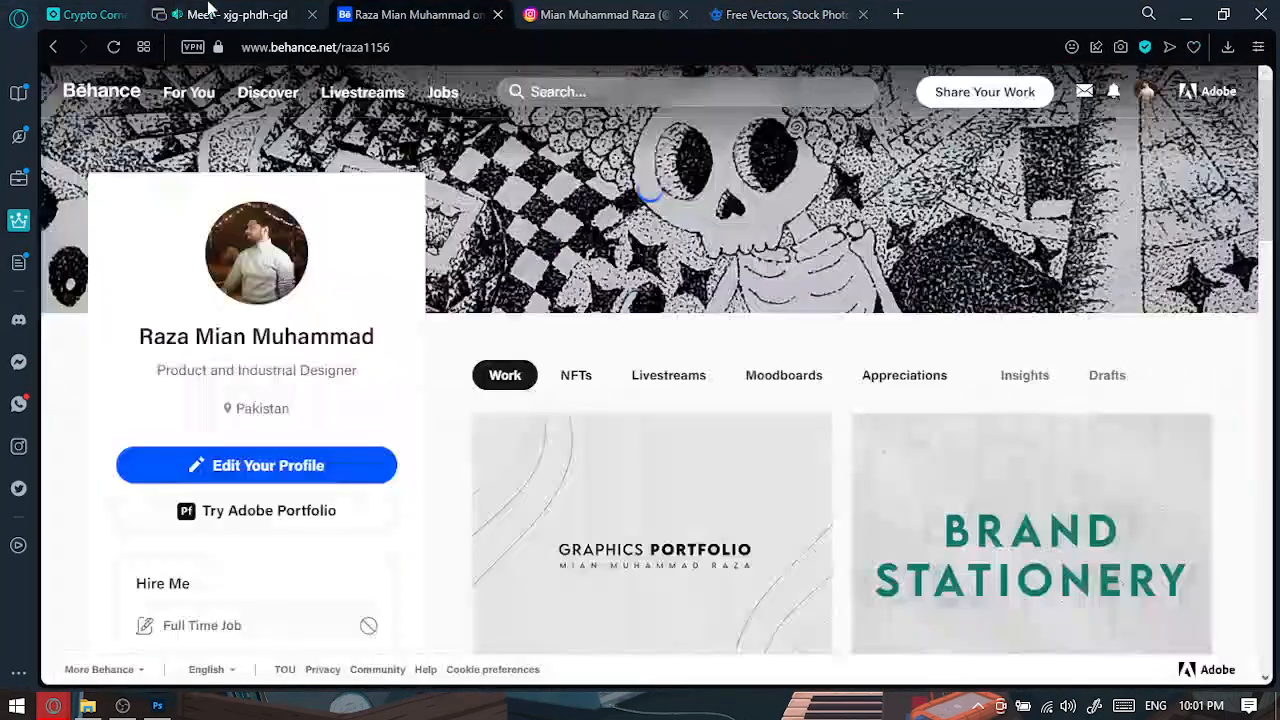
left_click(210, 14)
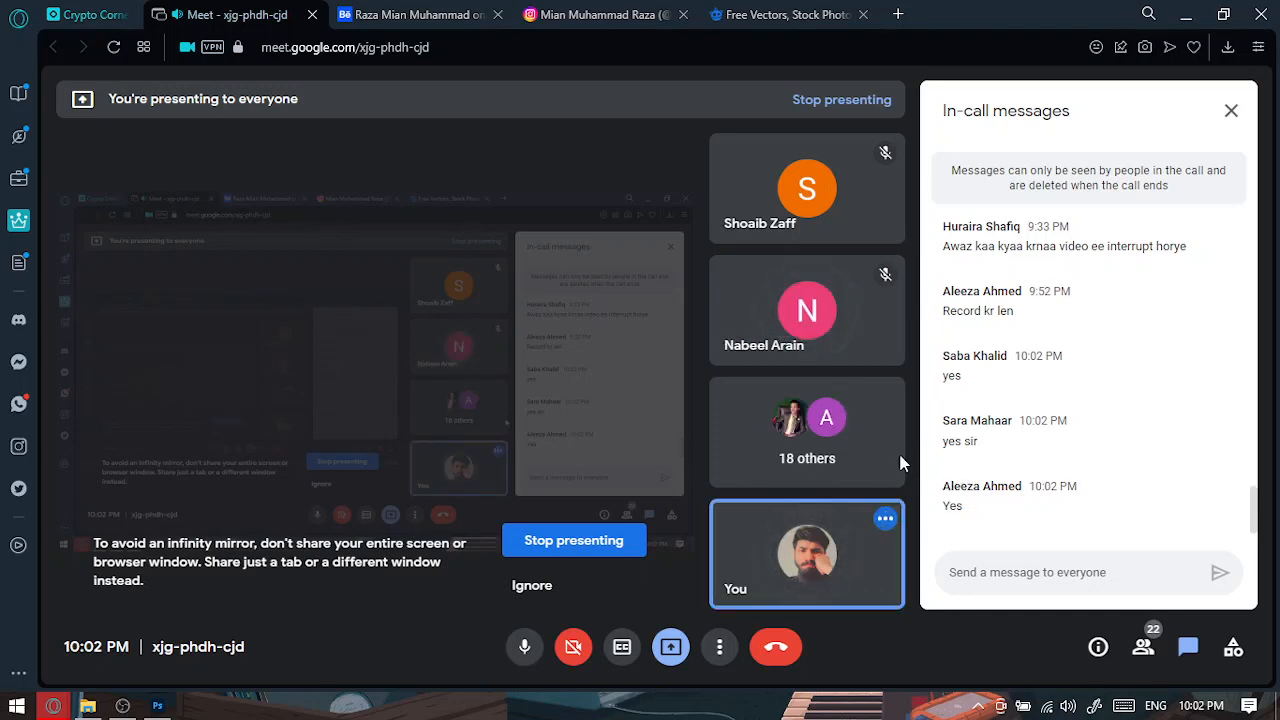
left_click(1141, 648)
Look through the whole list of people in the call, ending back at its beginning.
scroll(985, 425, "down", 5)
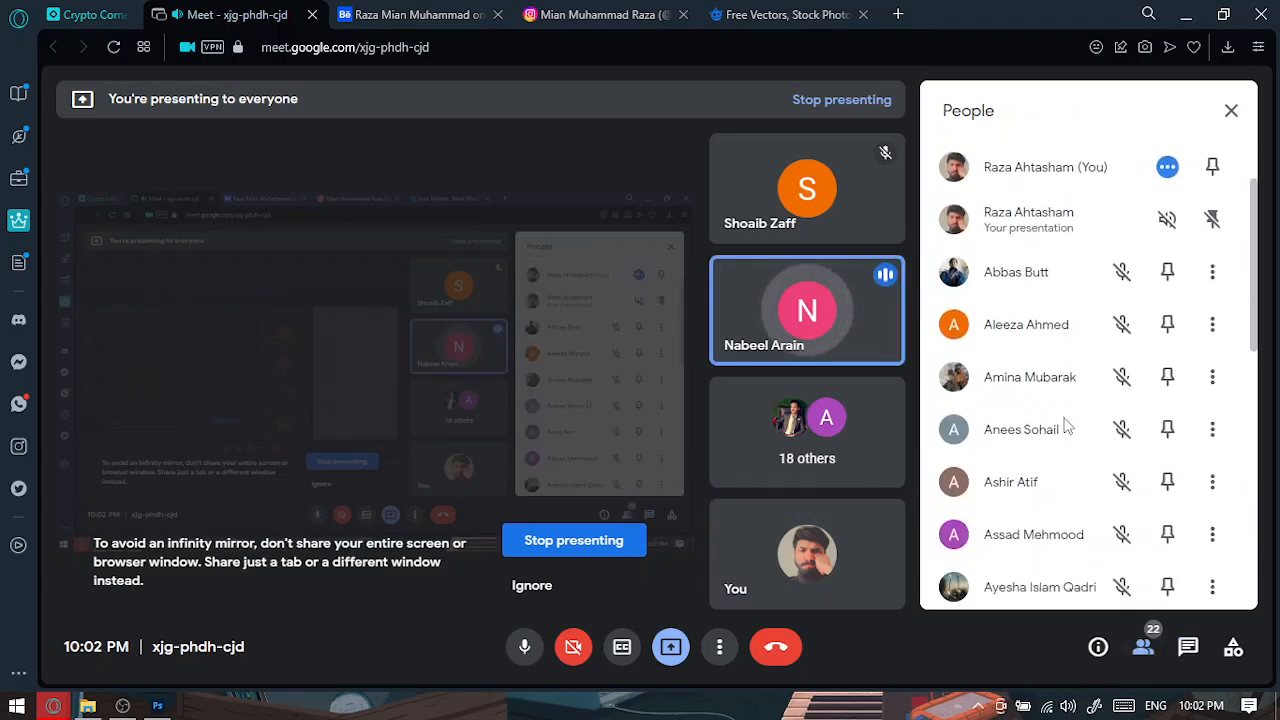
scroll(1067, 426, "down", 2)
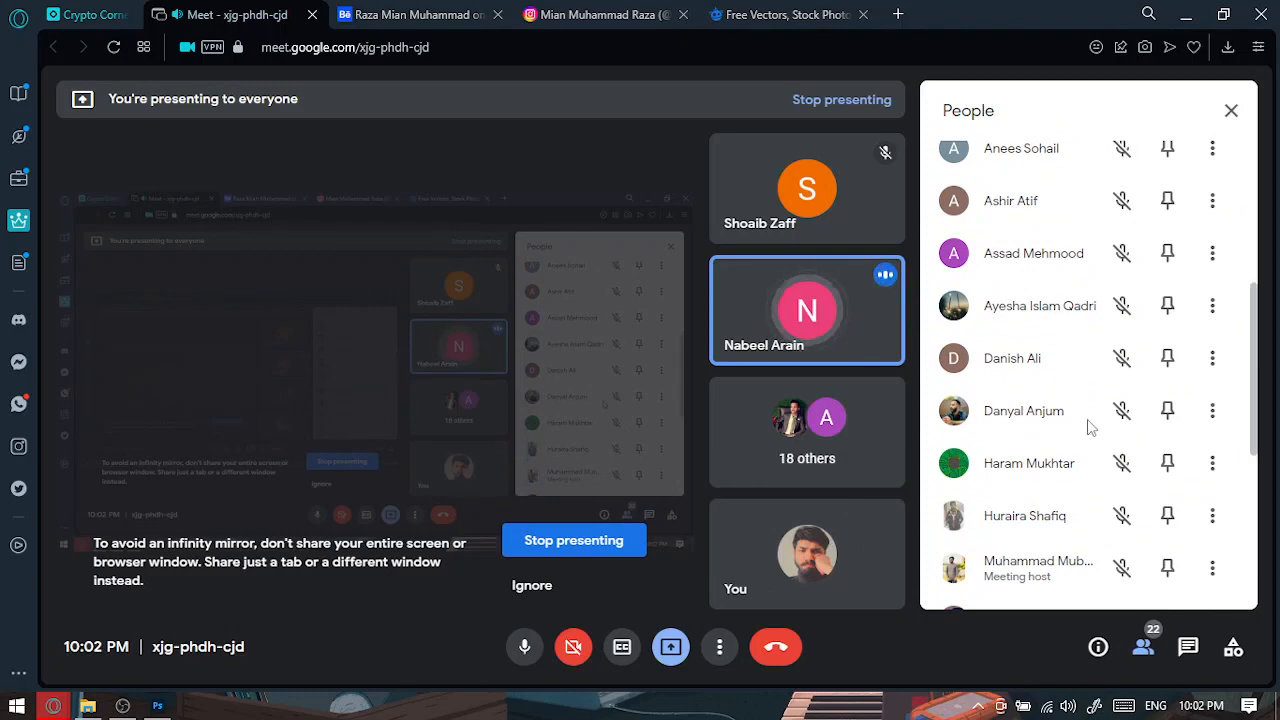
scroll(1087, 427, "down", 5)
scroll(1087, 427, "down", 2)
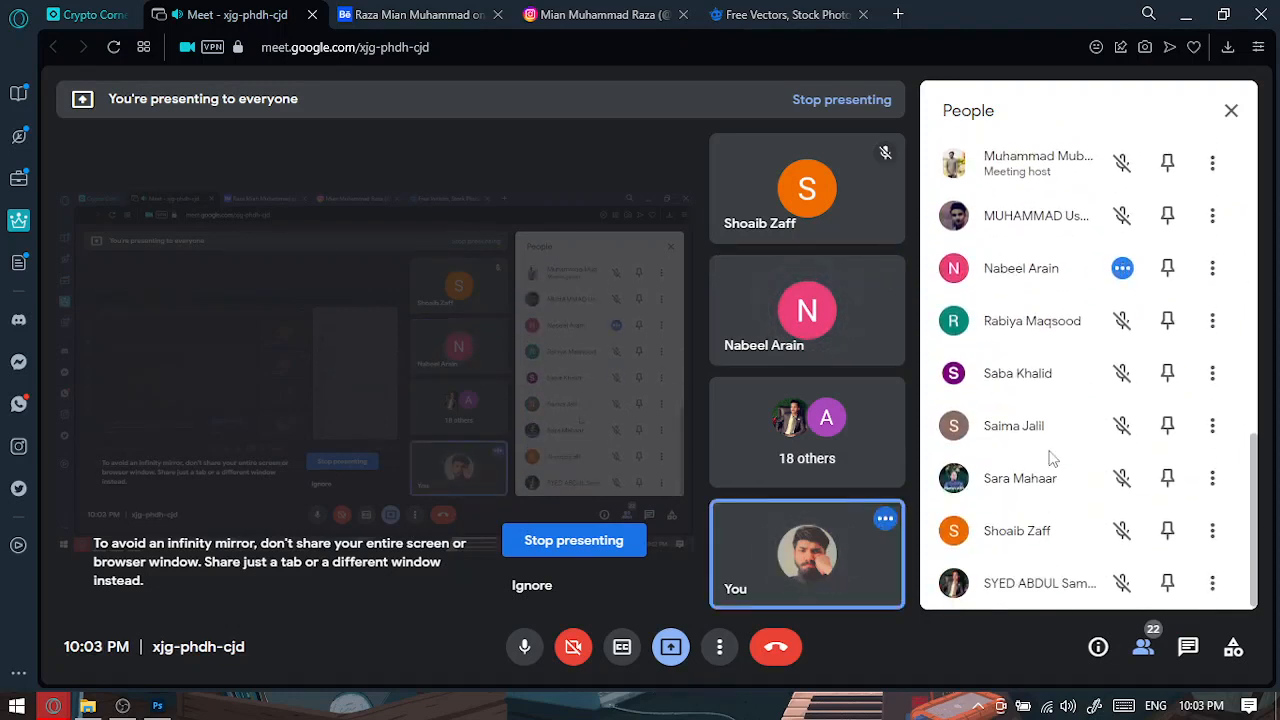
scroll(1050, 455, "up", 2)
scroll(1050, 462, "up", 5)
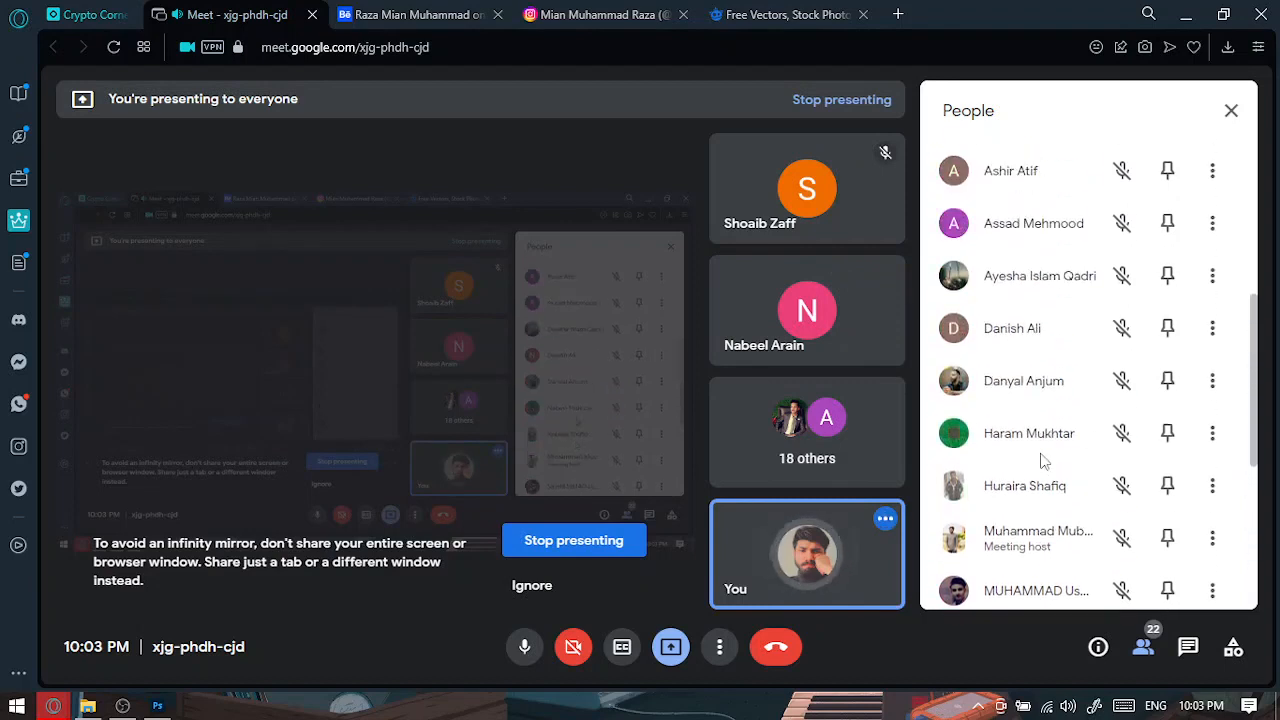
scroll(1043, 461, "up", 2)
scroll(1043, 461, "up", 2)
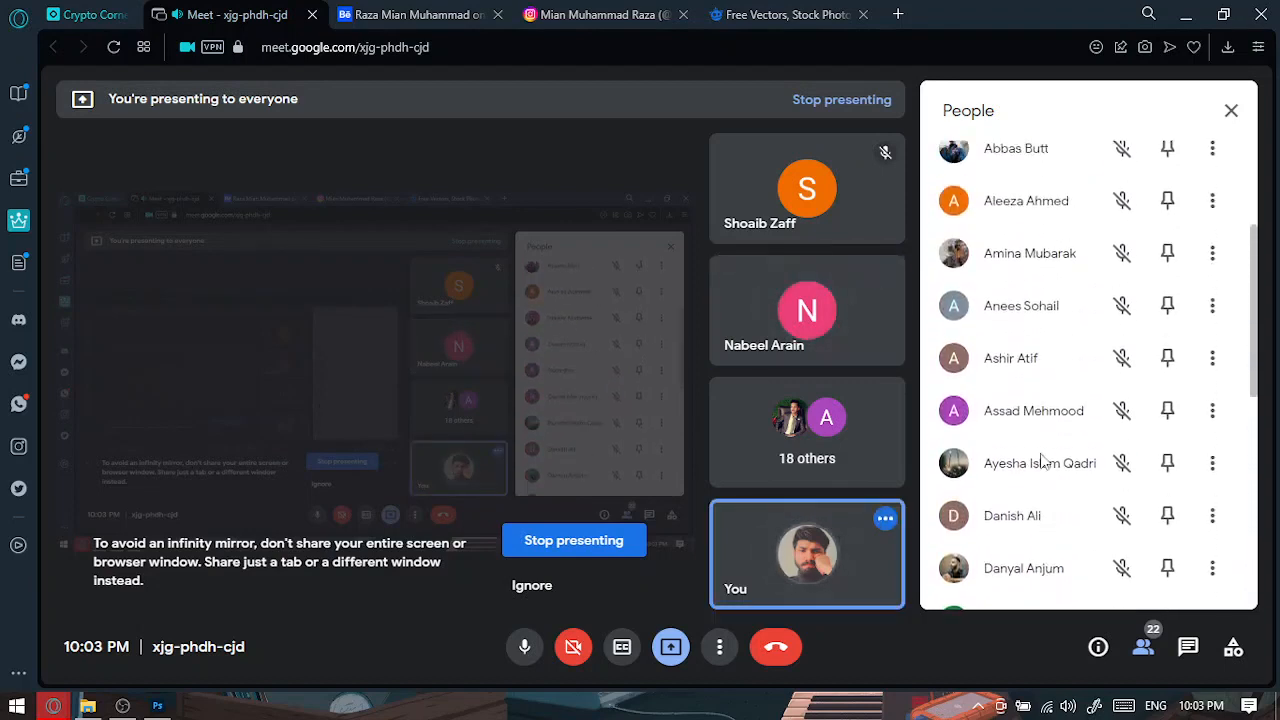
scroll(1043, 461, "up", 4)
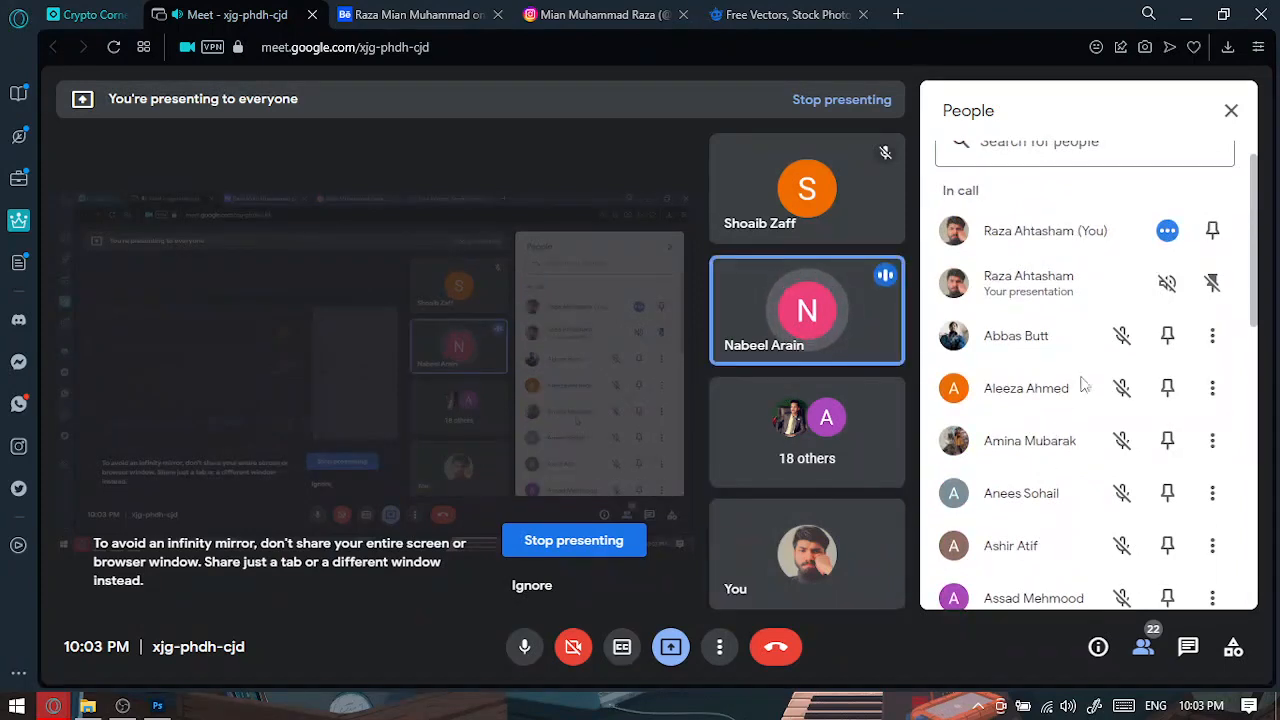
scroll(1100, 303, "up", 1)
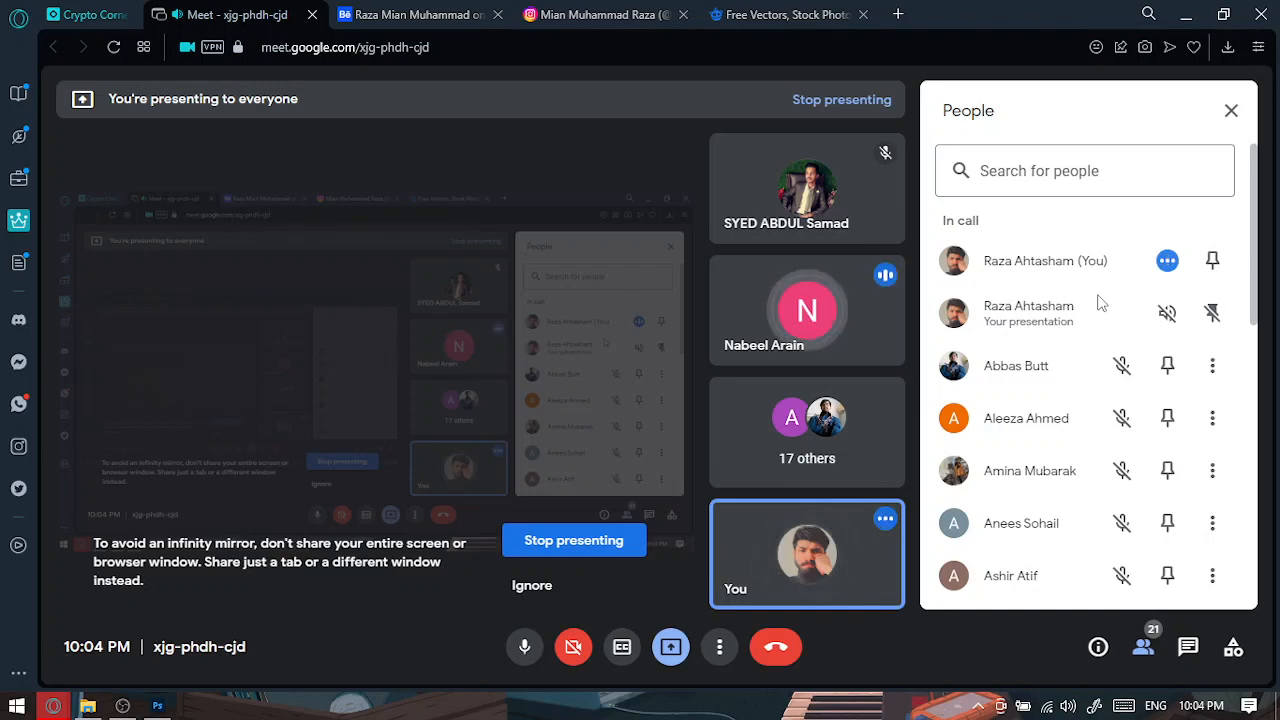
Open the presenter's own YouTube channel in a new browser tab, using the suggestions for "youtu".
left_click(899, 15)
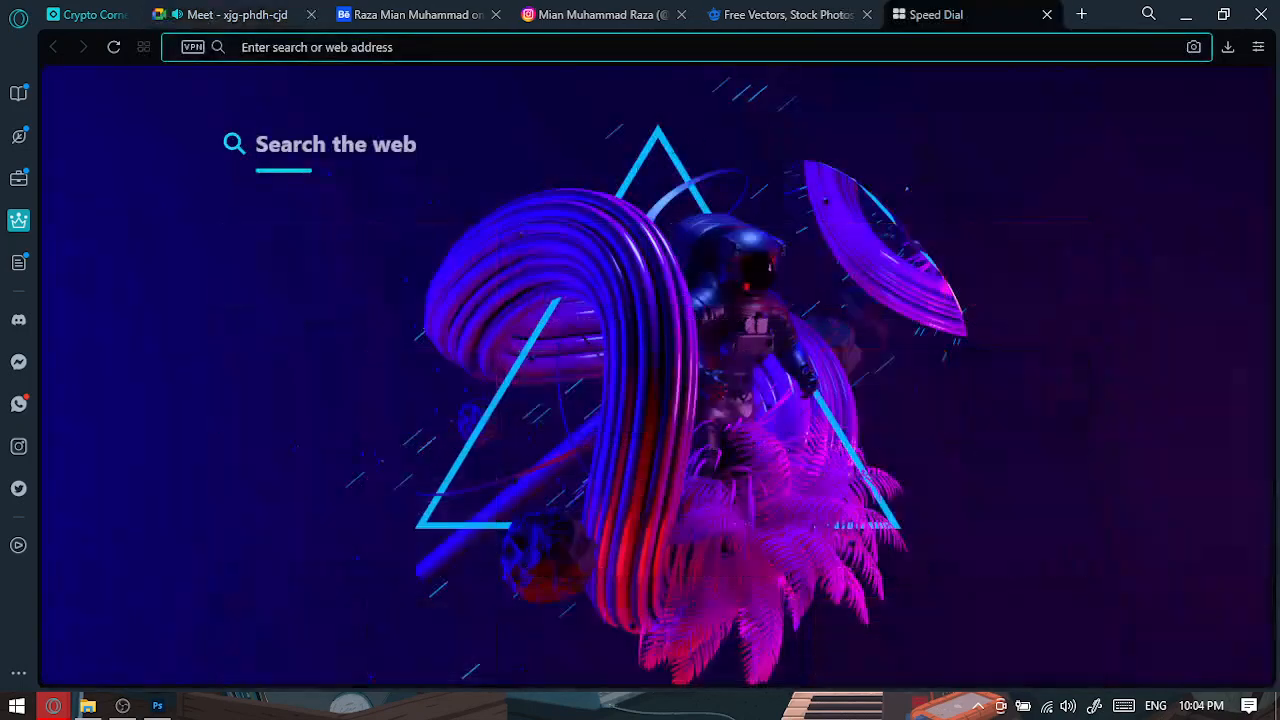
left_click(941, 47)
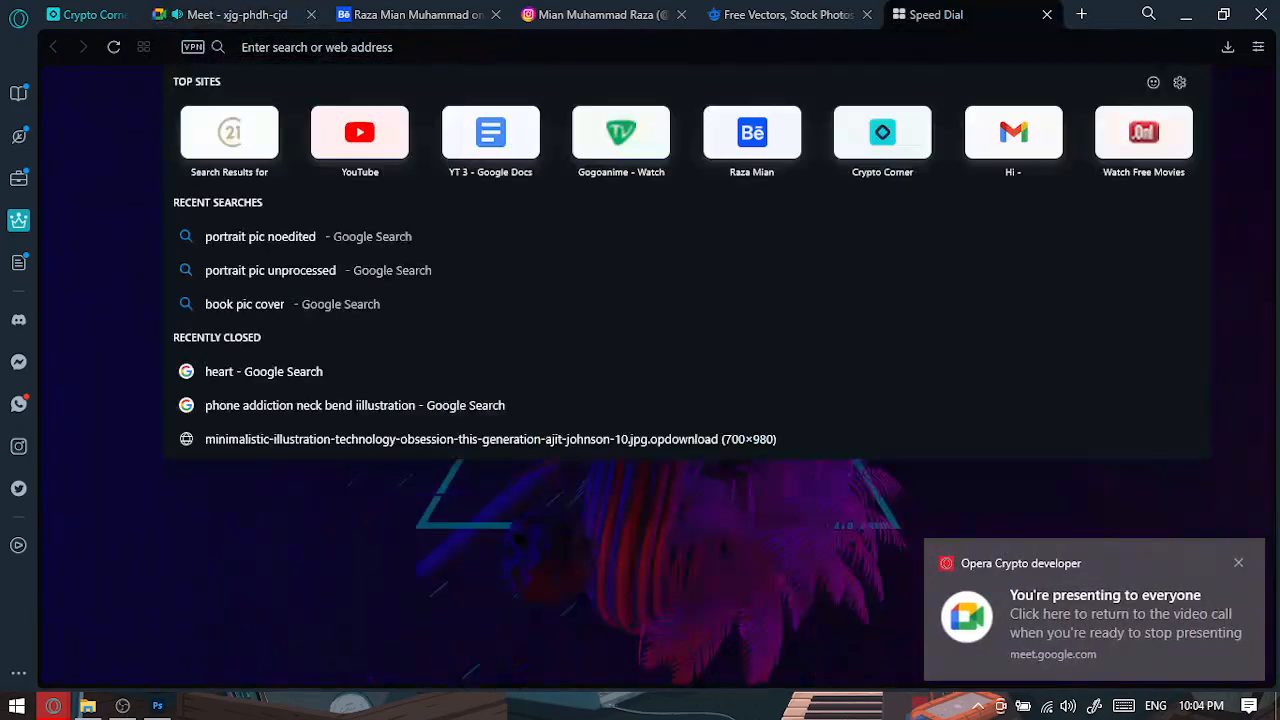
type("youtu")
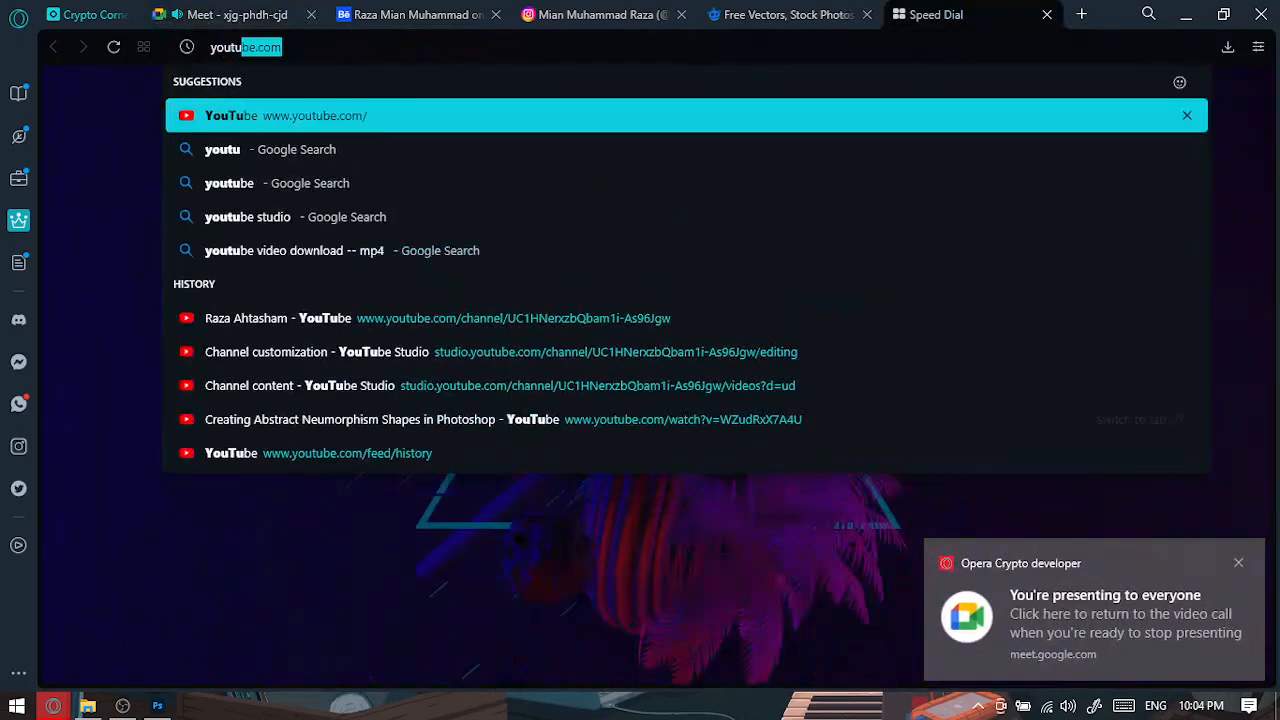
left_click(280, 318)
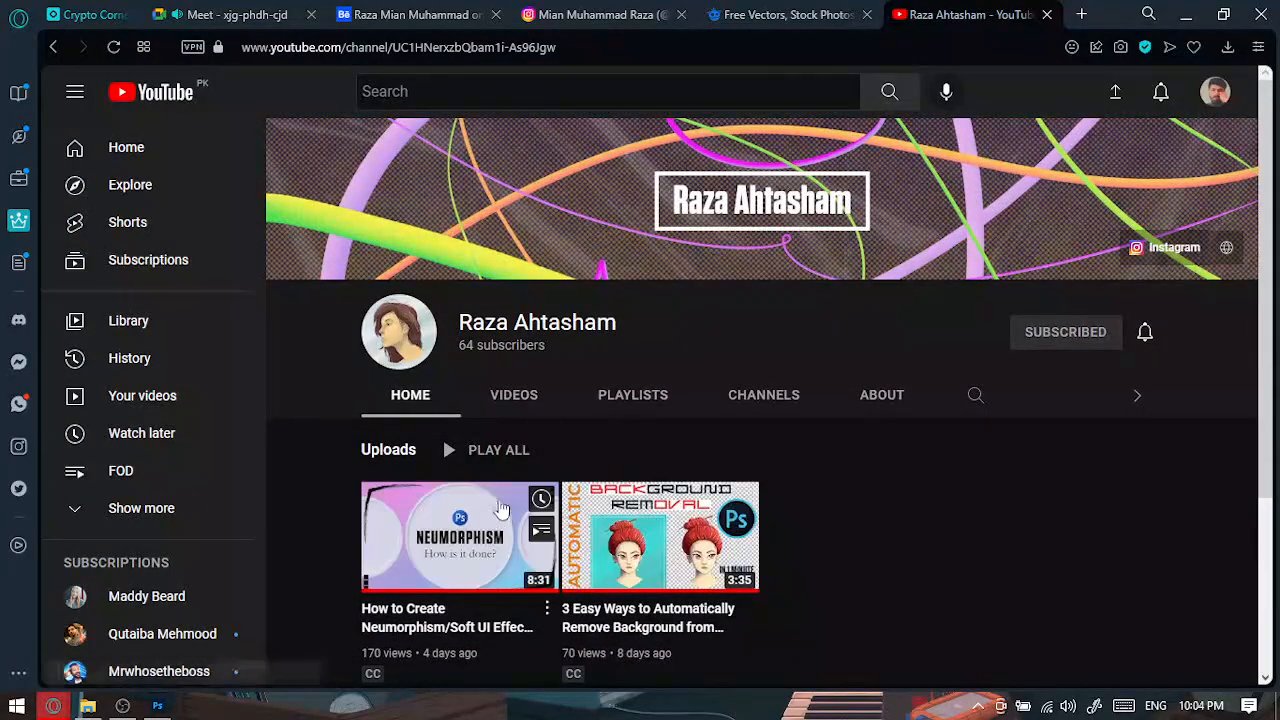
Search YouTube for gfxmentor and open the GFXMentor channel.
left_click(525, 90)
type("G")
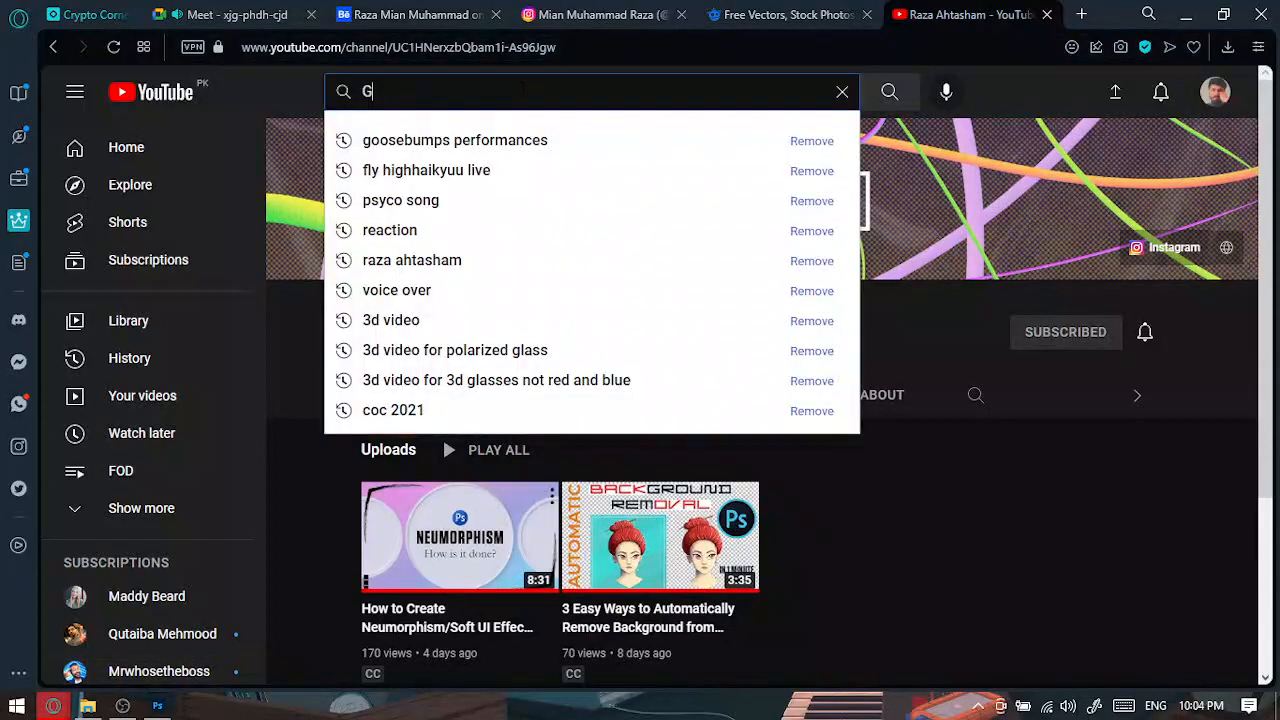
type("FX Men")
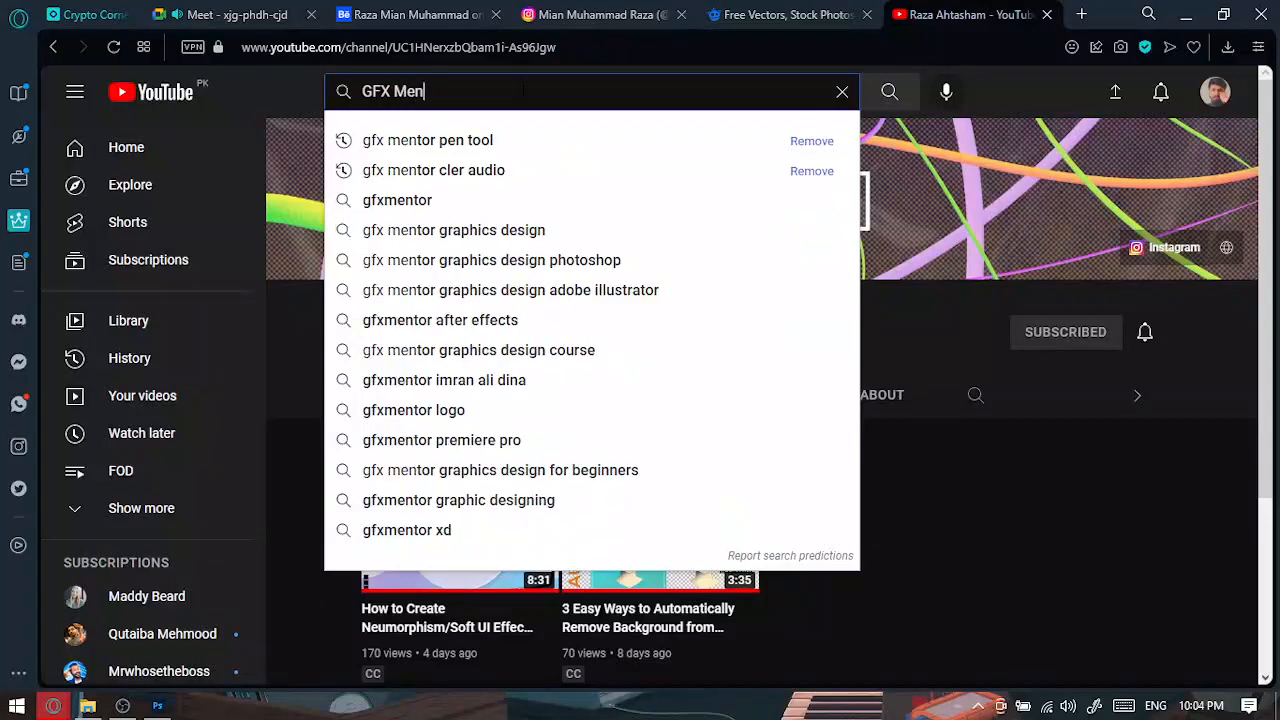
key("Down")
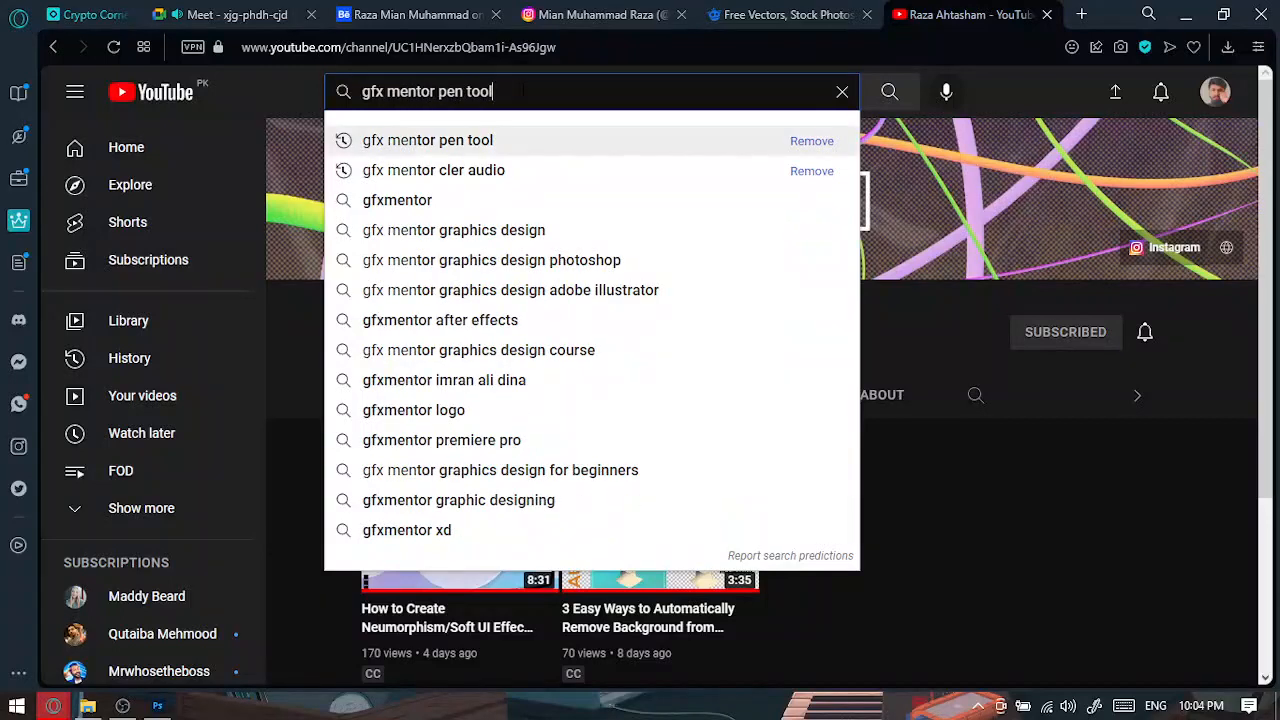
key("Down")
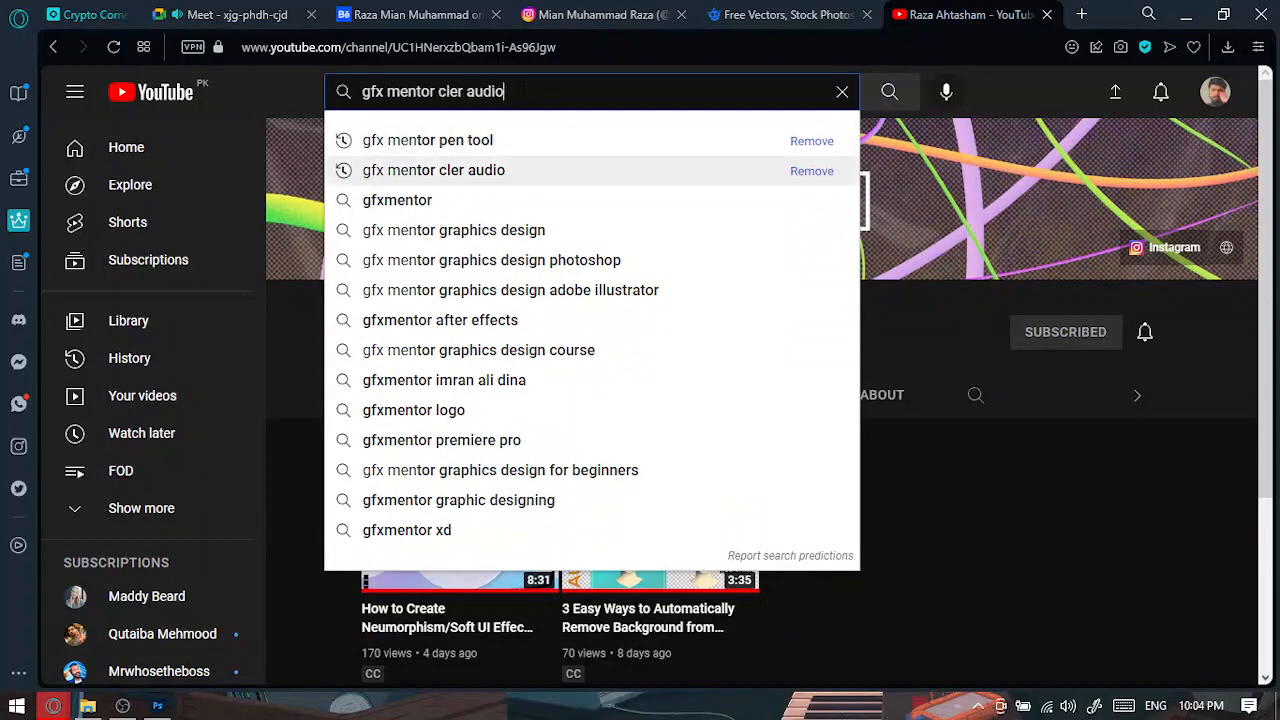
key("Up")
key("Down")
key("Down")
key("Return")
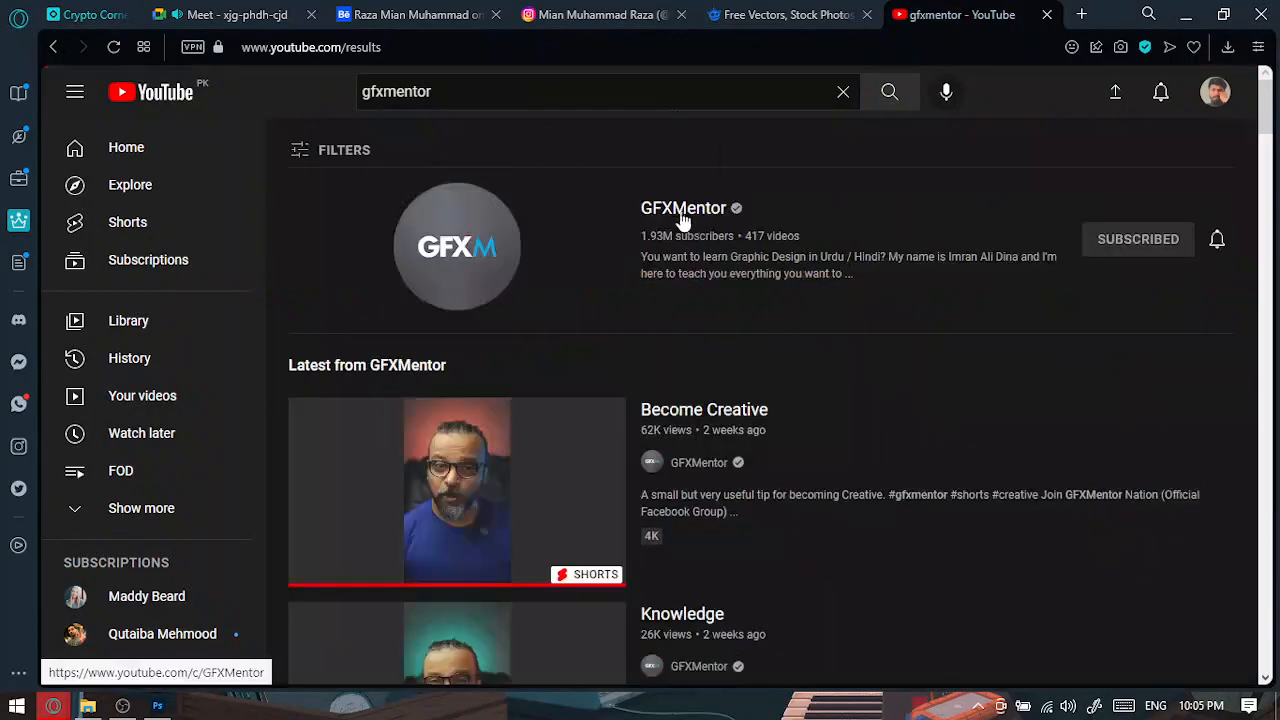
left_click(680, 207)
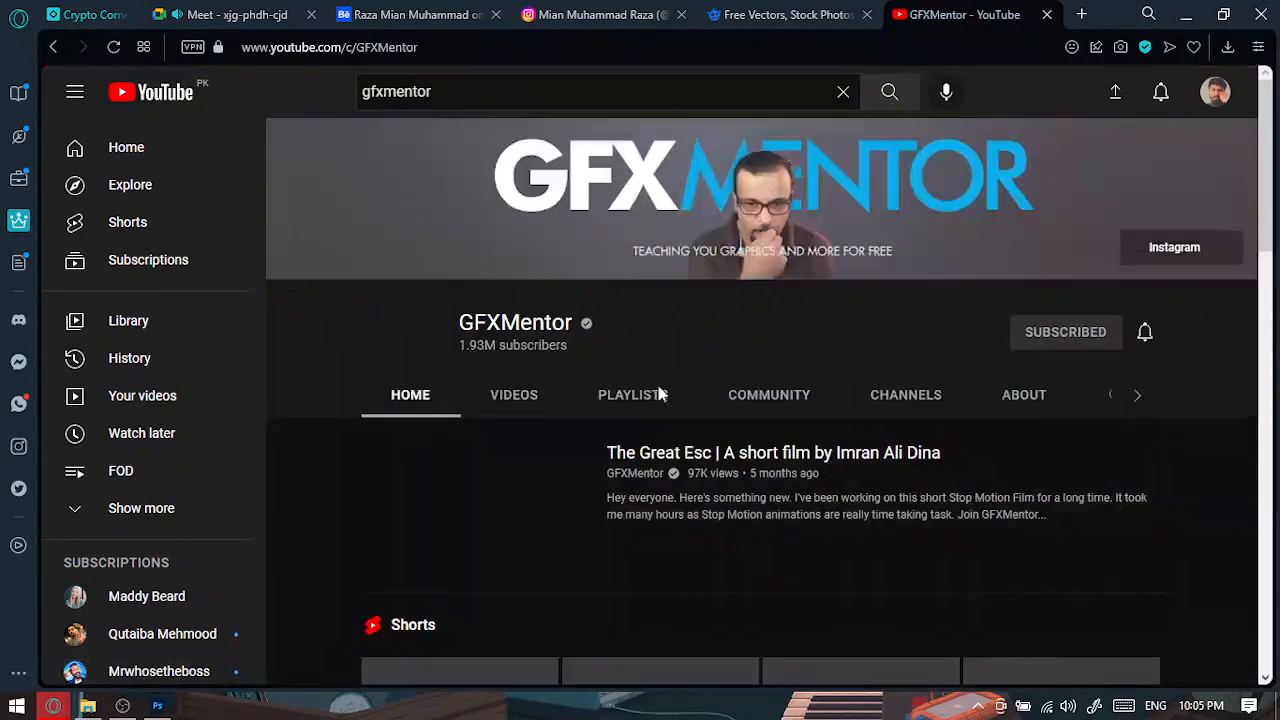
Find the Photoshop for Beginners Urdu / Hindi playlist among the channel's playlists and start playing it.
left_click(634, 401)
scroll(634, 425, "down", 3)
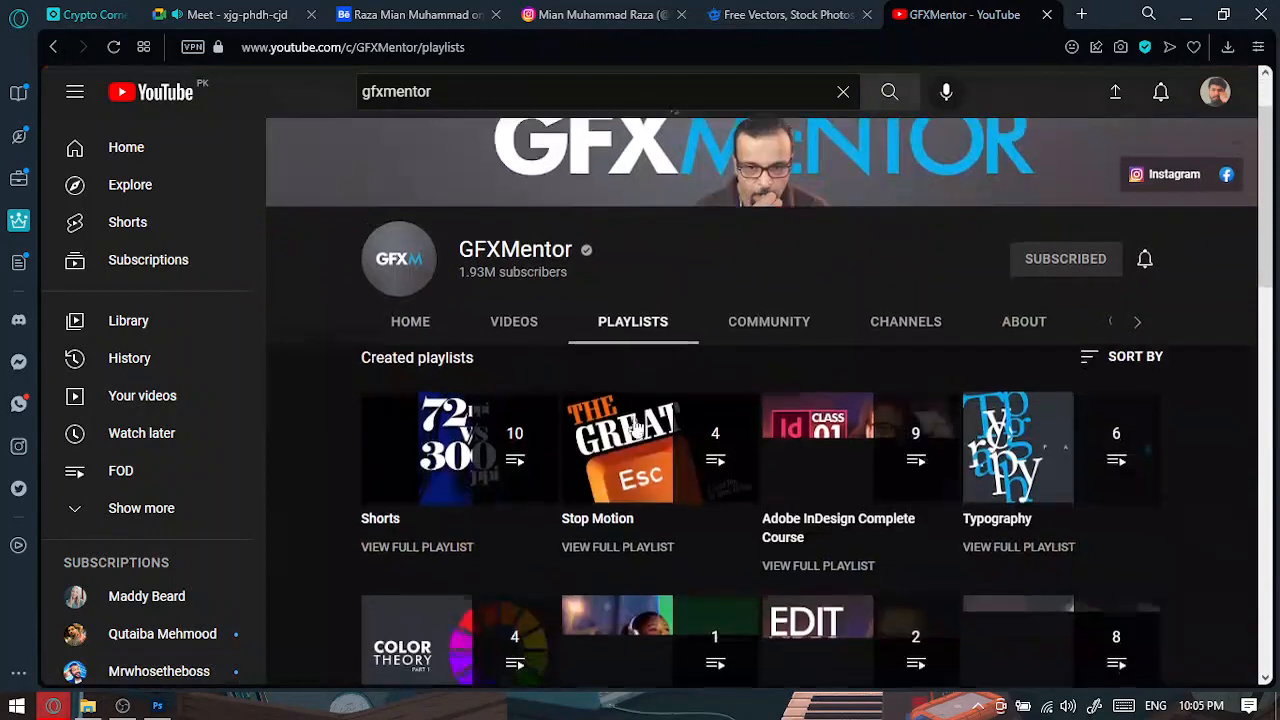
scroll(586, 385, "down", 2)
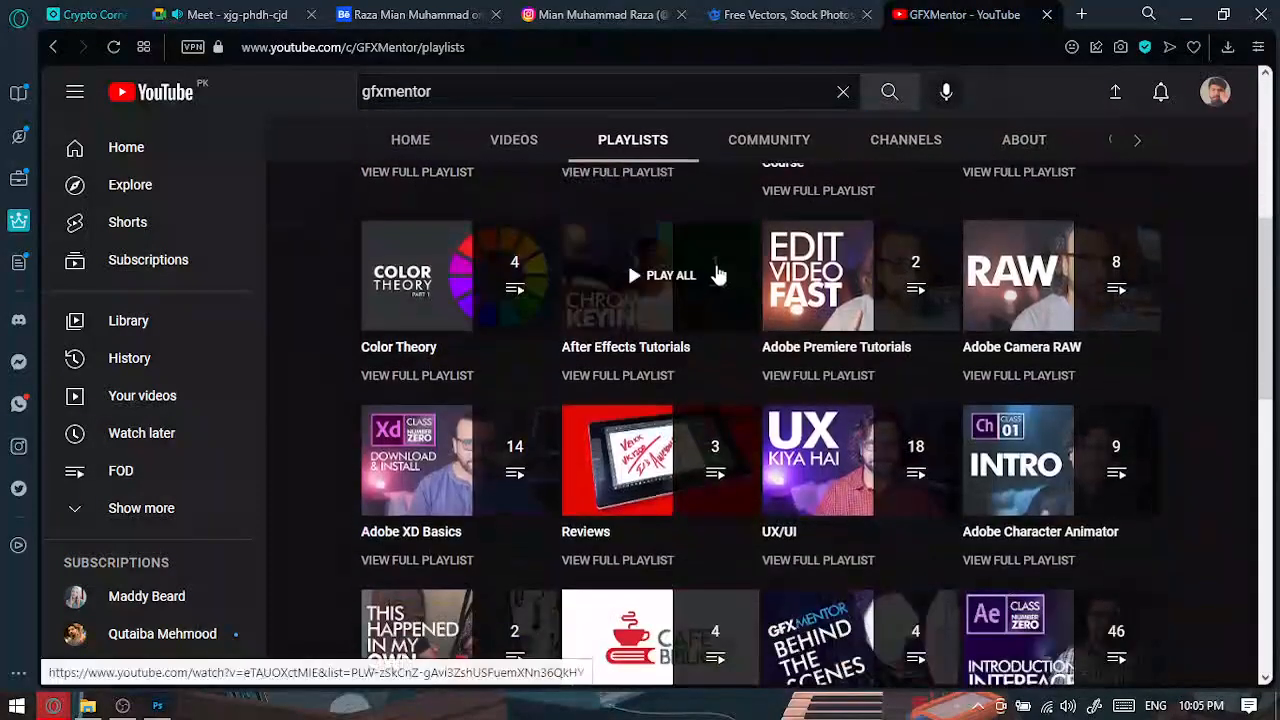
scroll(777, 286, "up", 1)
scroll(1003, 323, "down", 5)
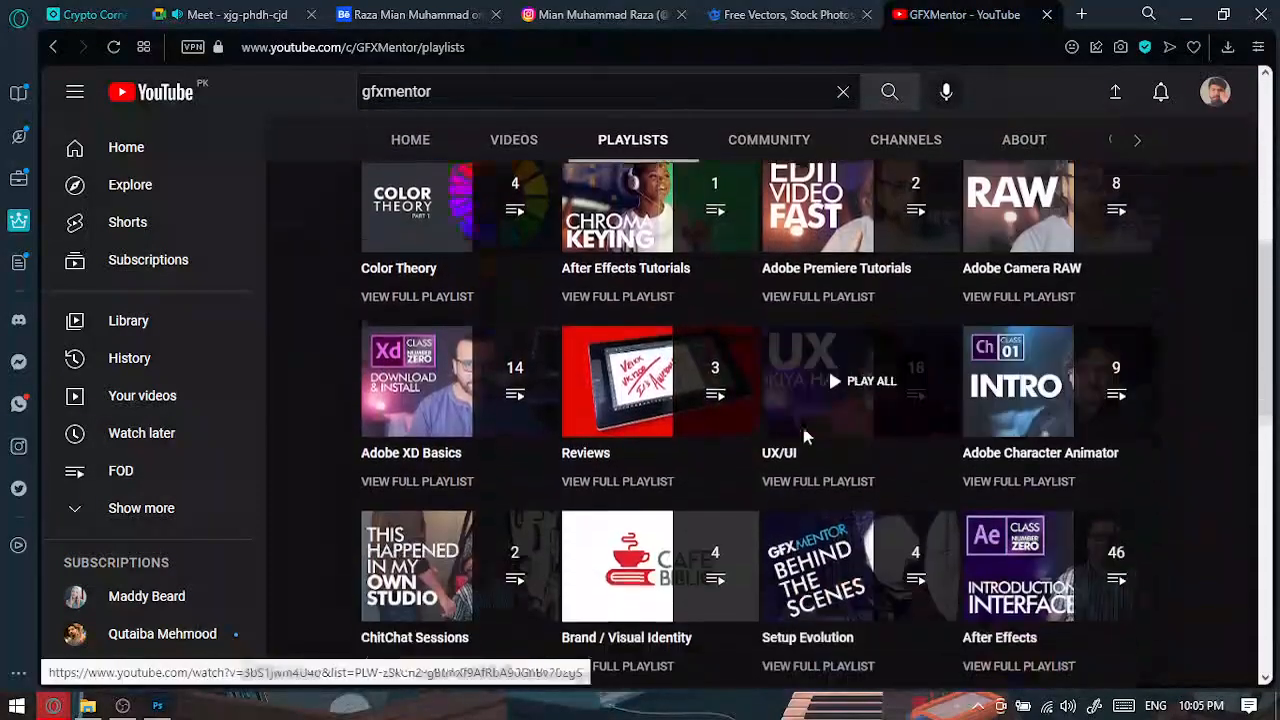
scroll(427, 347, "down", 2)
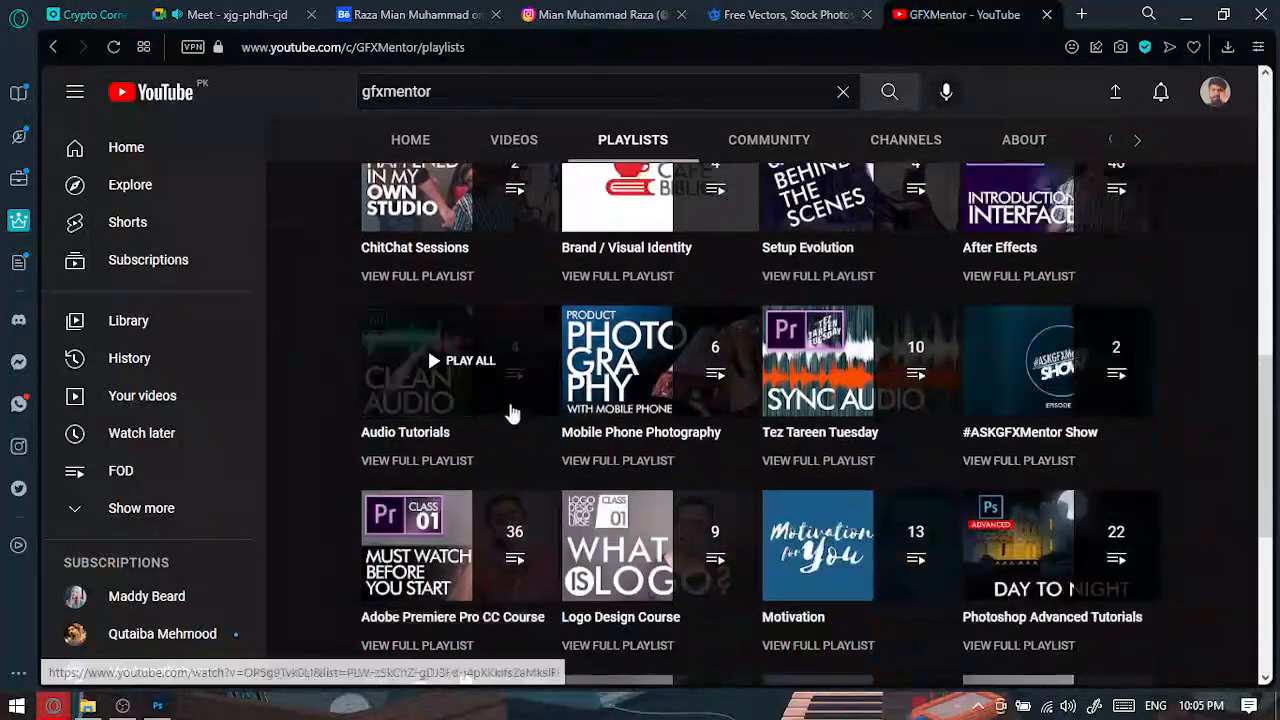
scroll(899, 590, "down", 3)
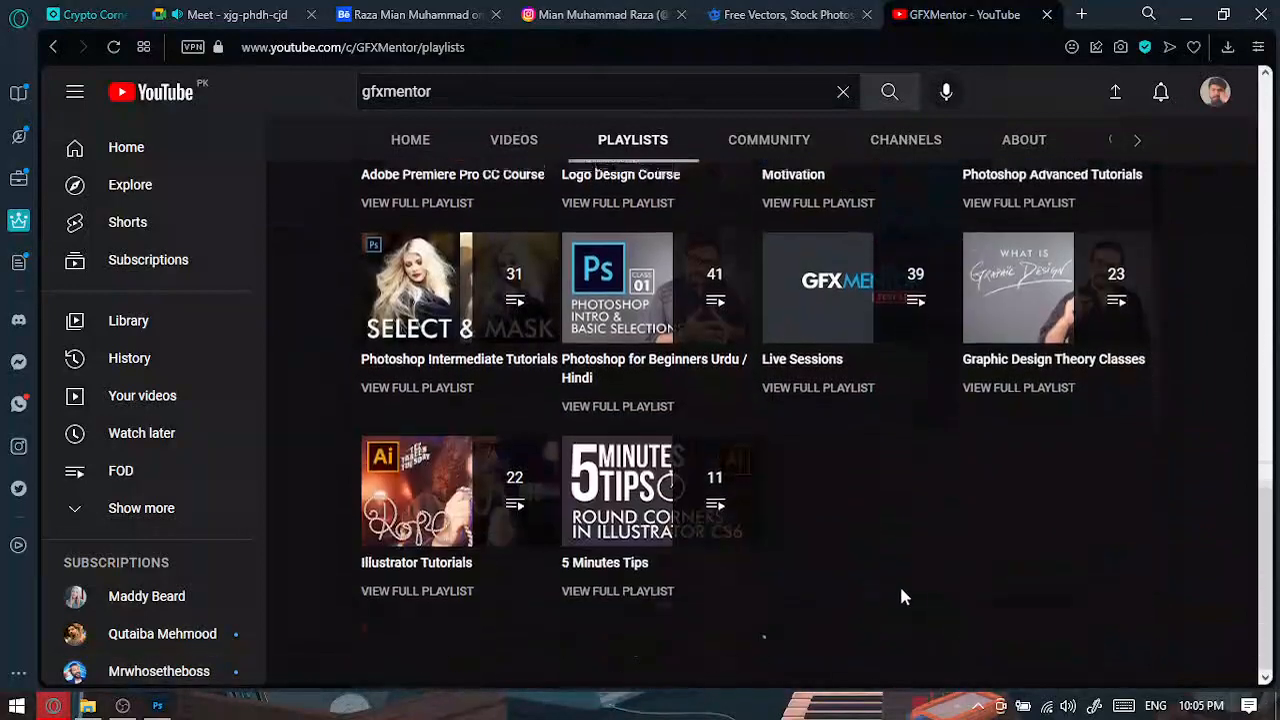
scroll(643, 386, "up", 1)
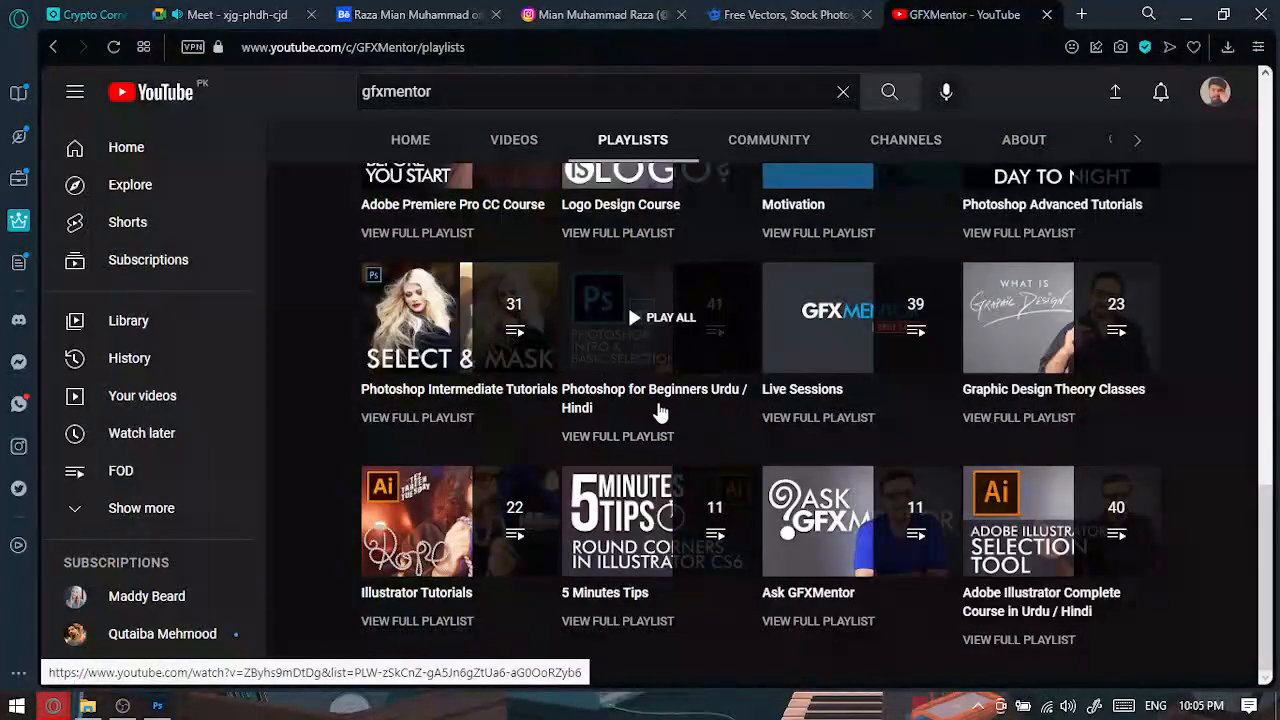
left_click(667, 358)
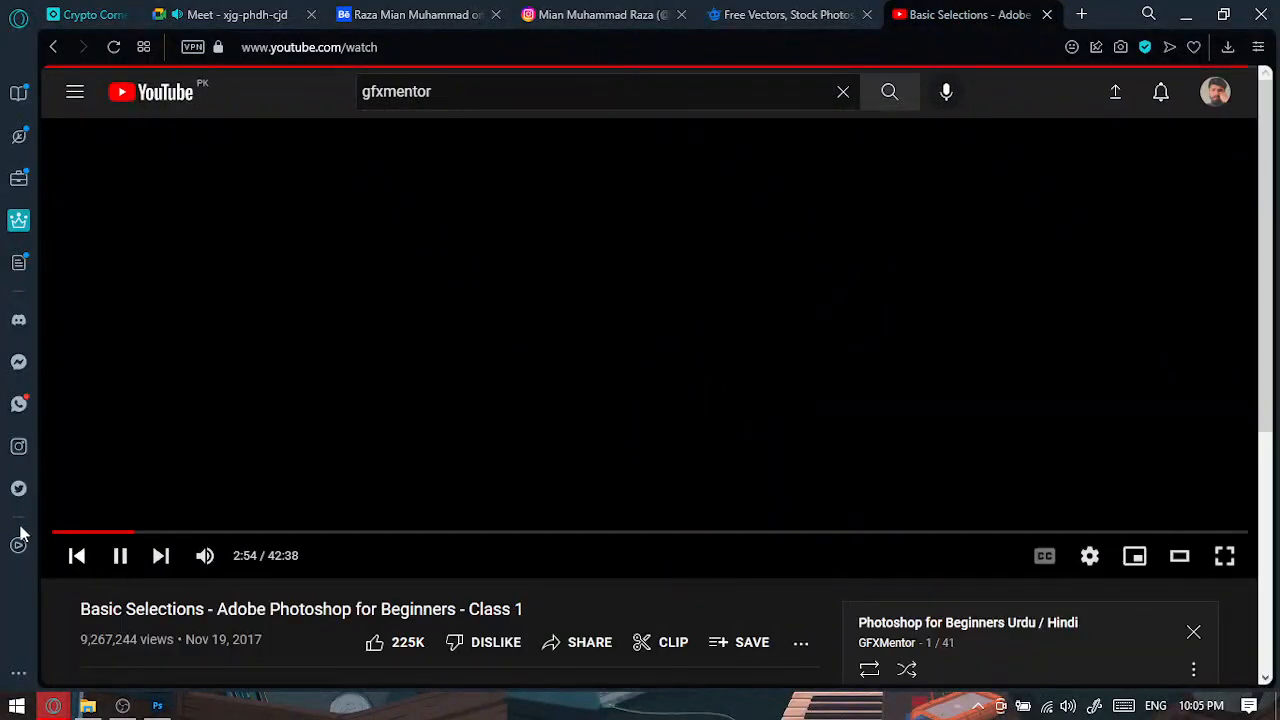
Look through all the classes in the Photoshop for Beginners Urdu / Hindi playlist, ending back at the video.
scroll(450, 520, "down", 5)
scroll(656, 443, "up", 1)
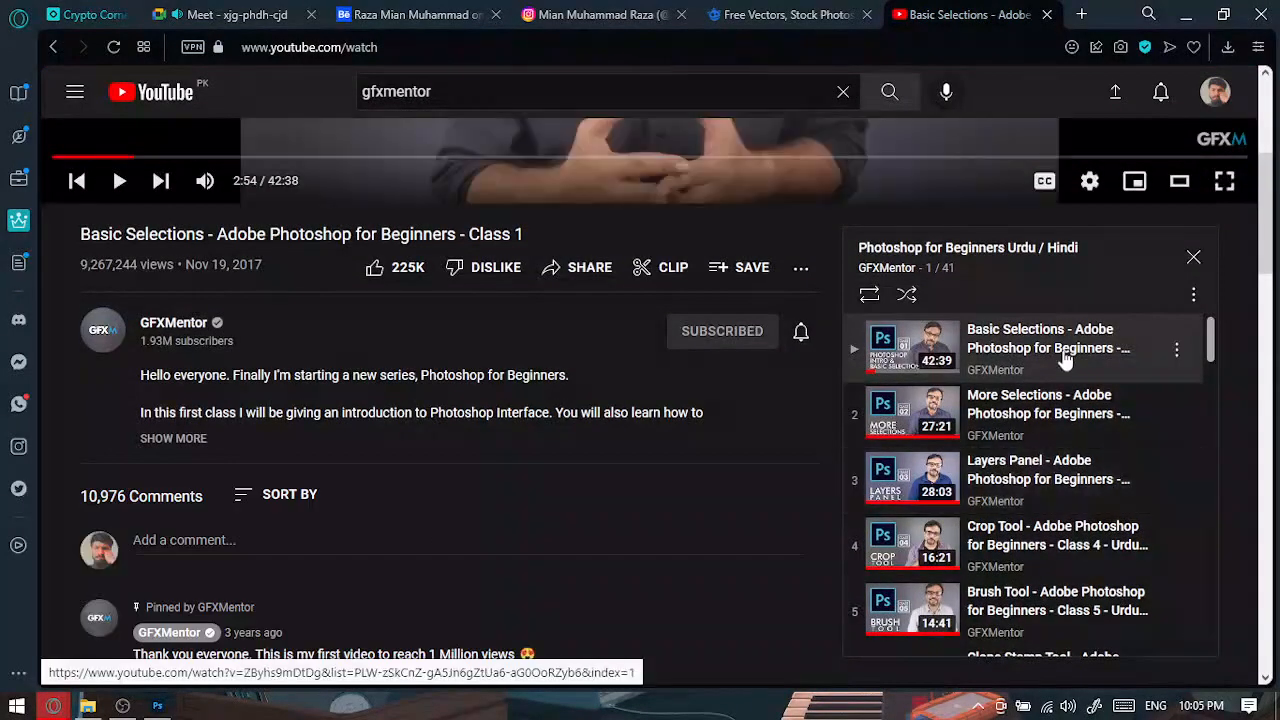
scroll(1006, 460, "down", 2)
scroll(1006, 470, "down", 2)
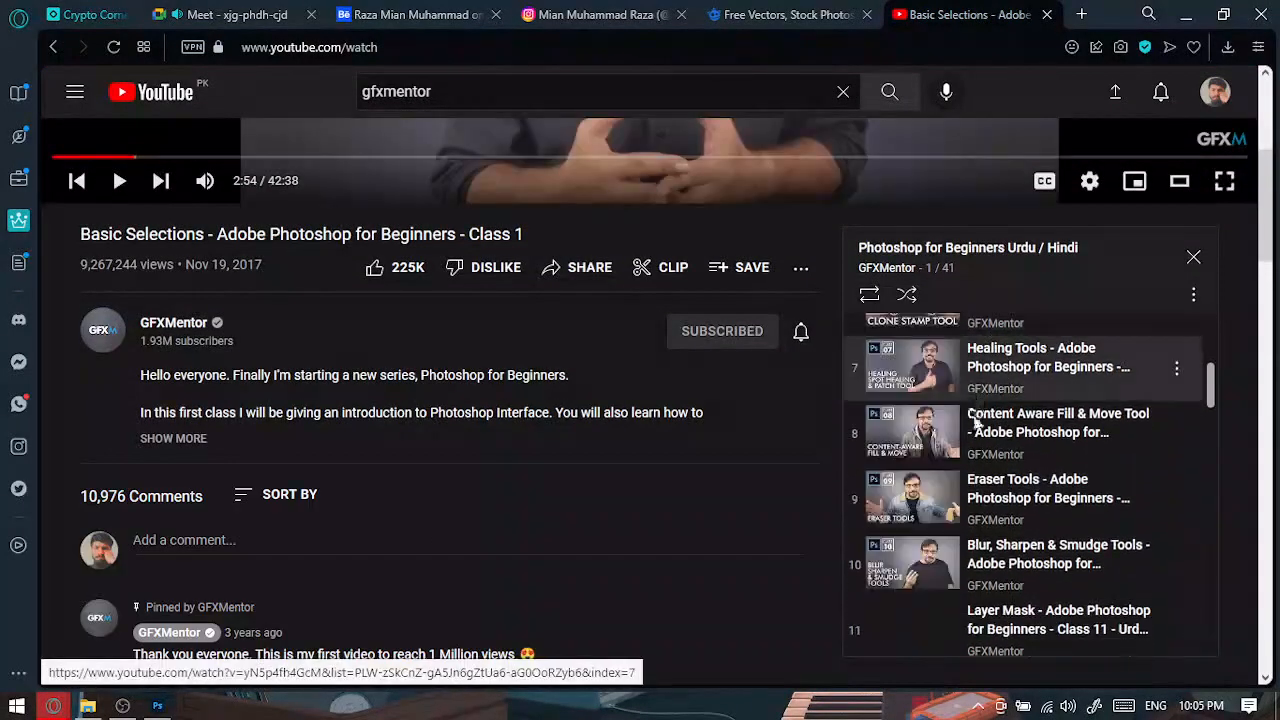
scroll(972, 440, "up", 1)
scroll(970, 450, "down", 5)
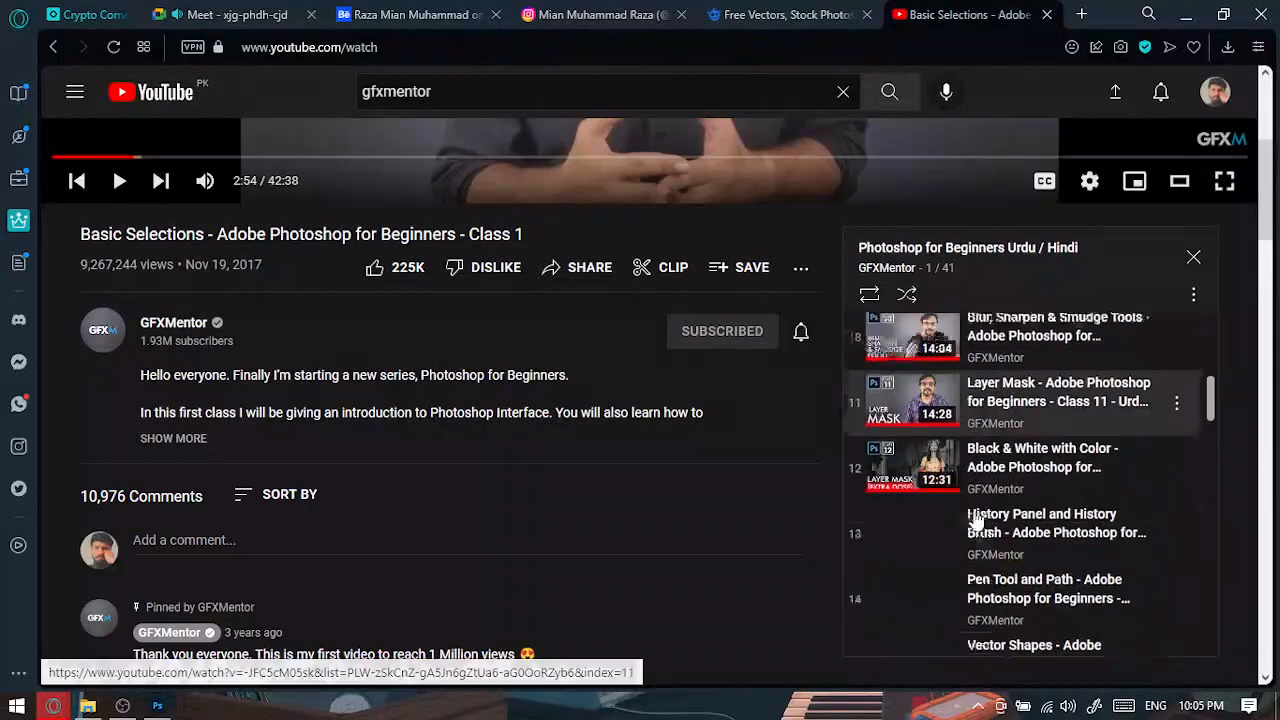
scroll(965, 470, "down", 1)
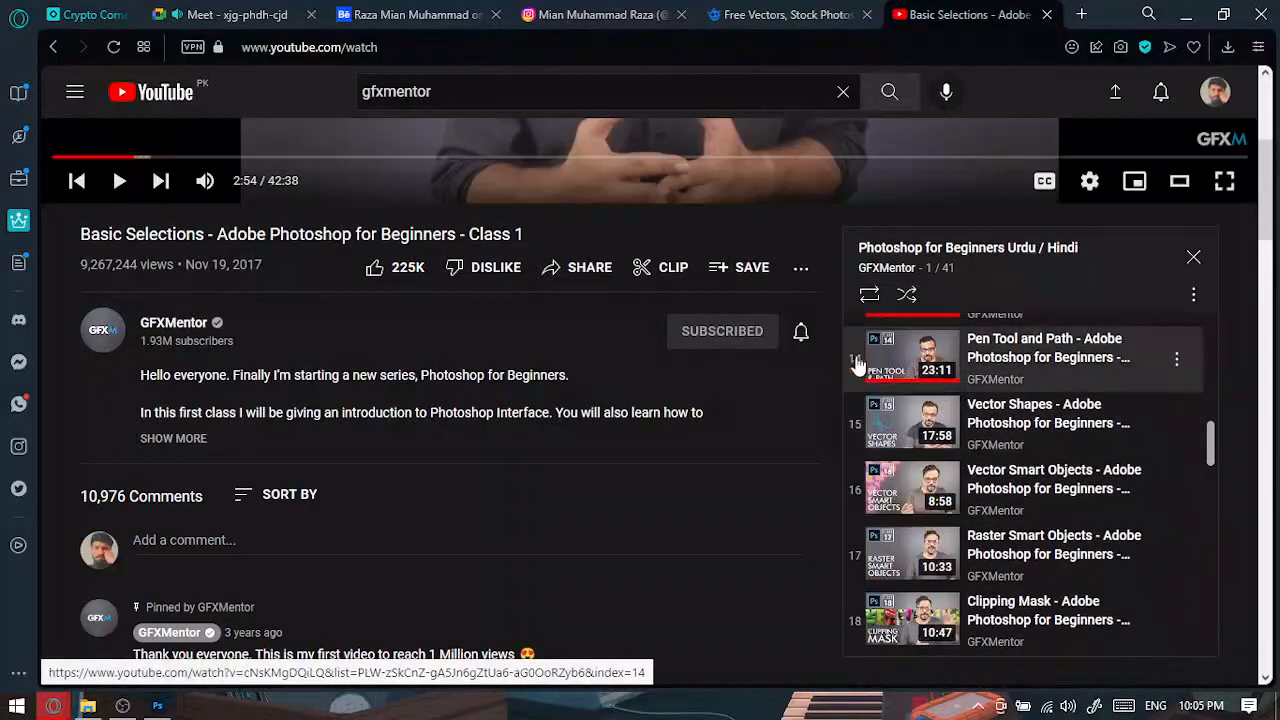
scroll(953, 407, "down", 1)
scroll(953, 407, "down", 6)
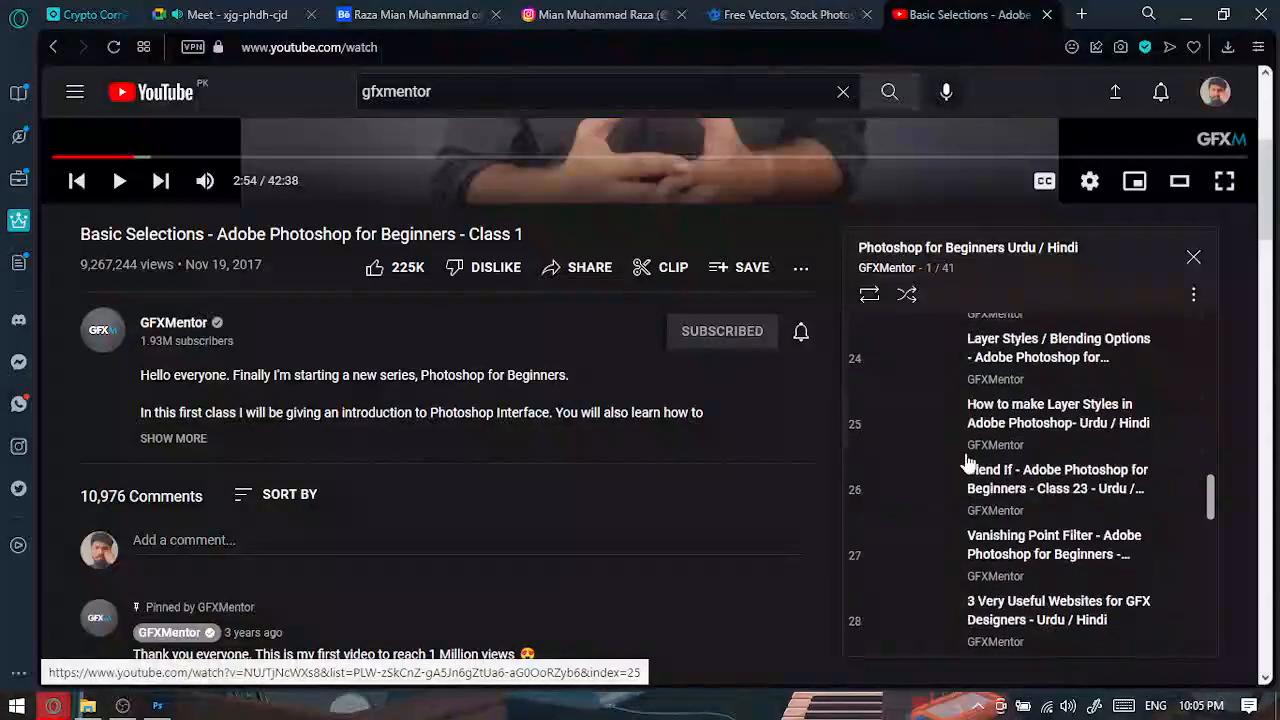
scroll(968, 462, "down", 3)
scroll(965, 475, "down", 3)
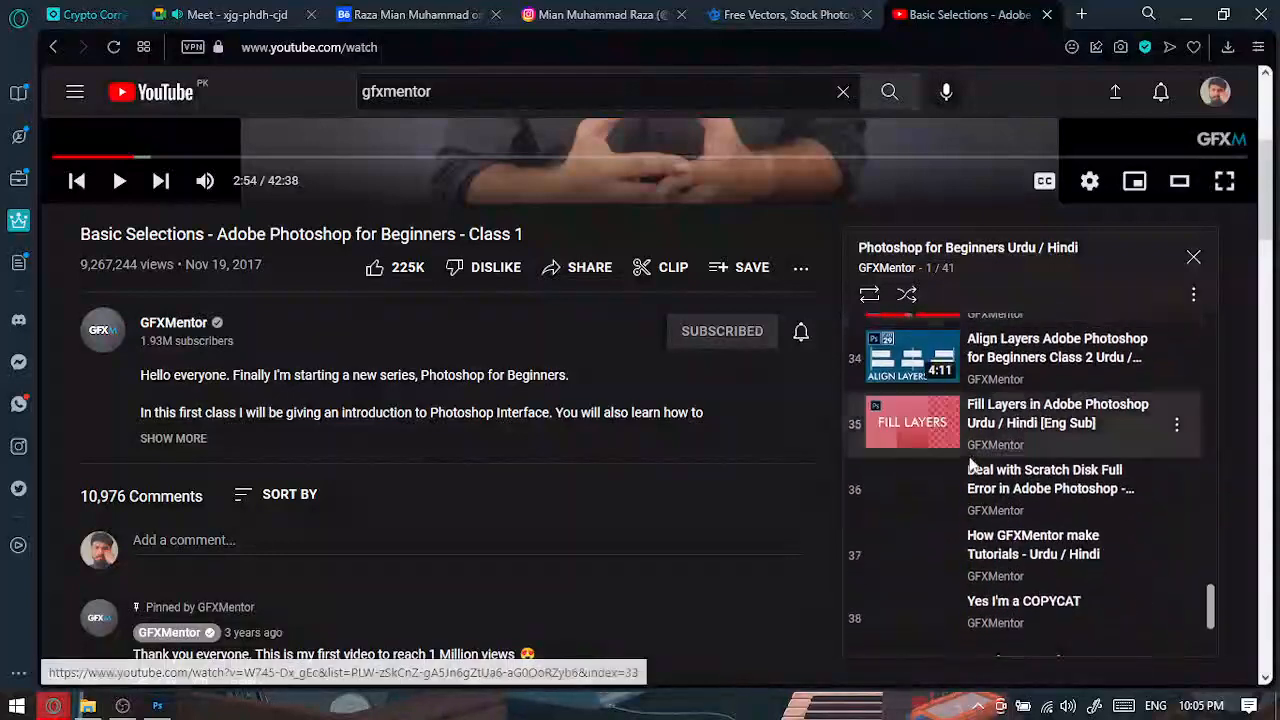
scroll(947, 515, "down", 1)
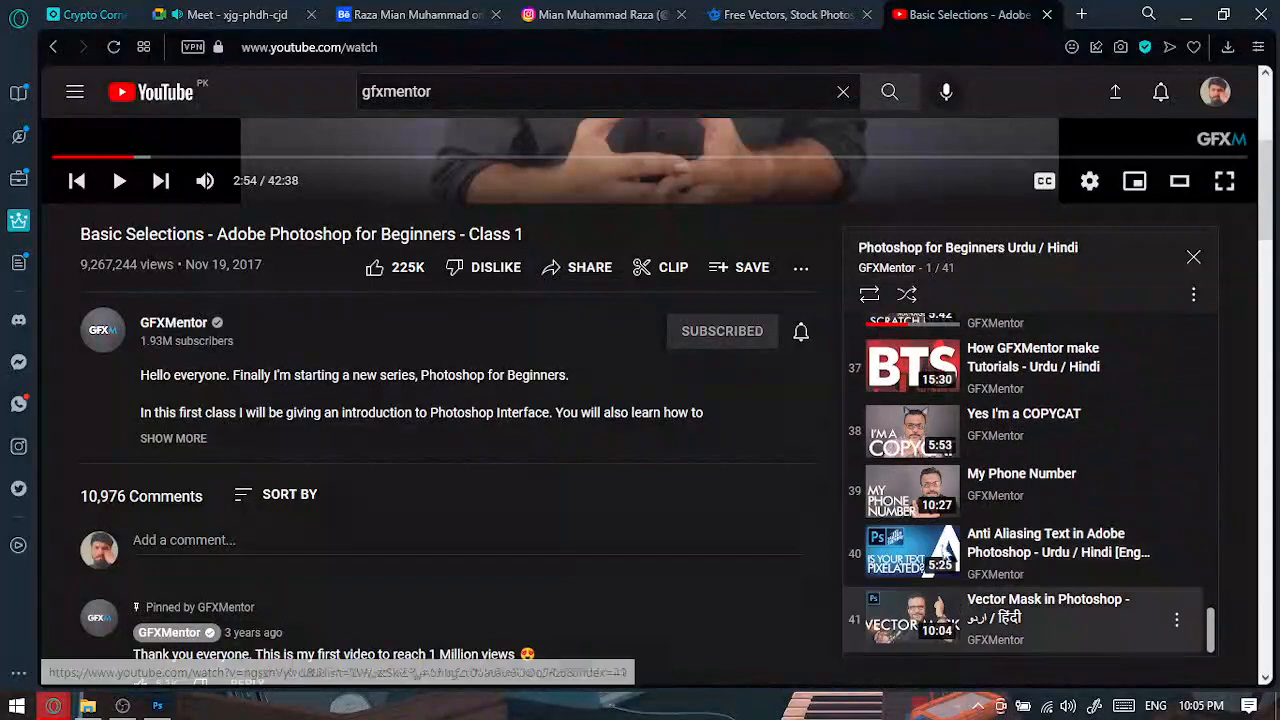
scroll(915, 485, "up", 15)
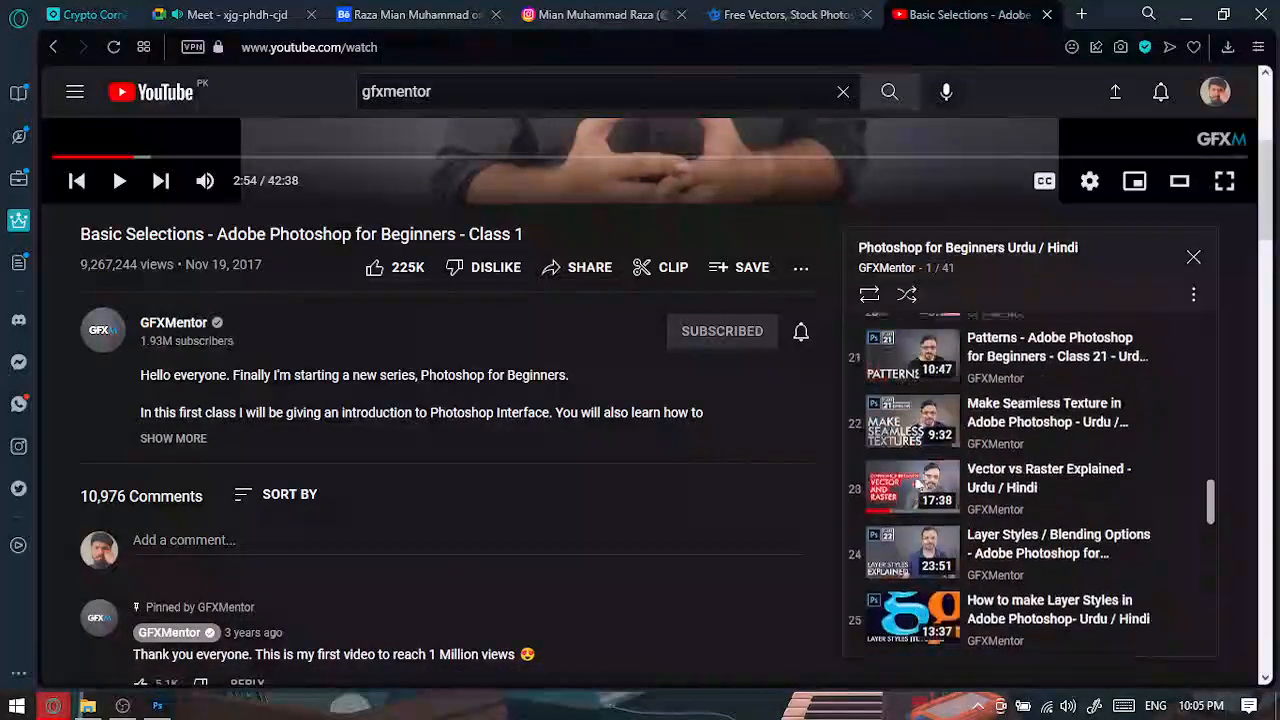
scroll(915, 485, "up", 9)
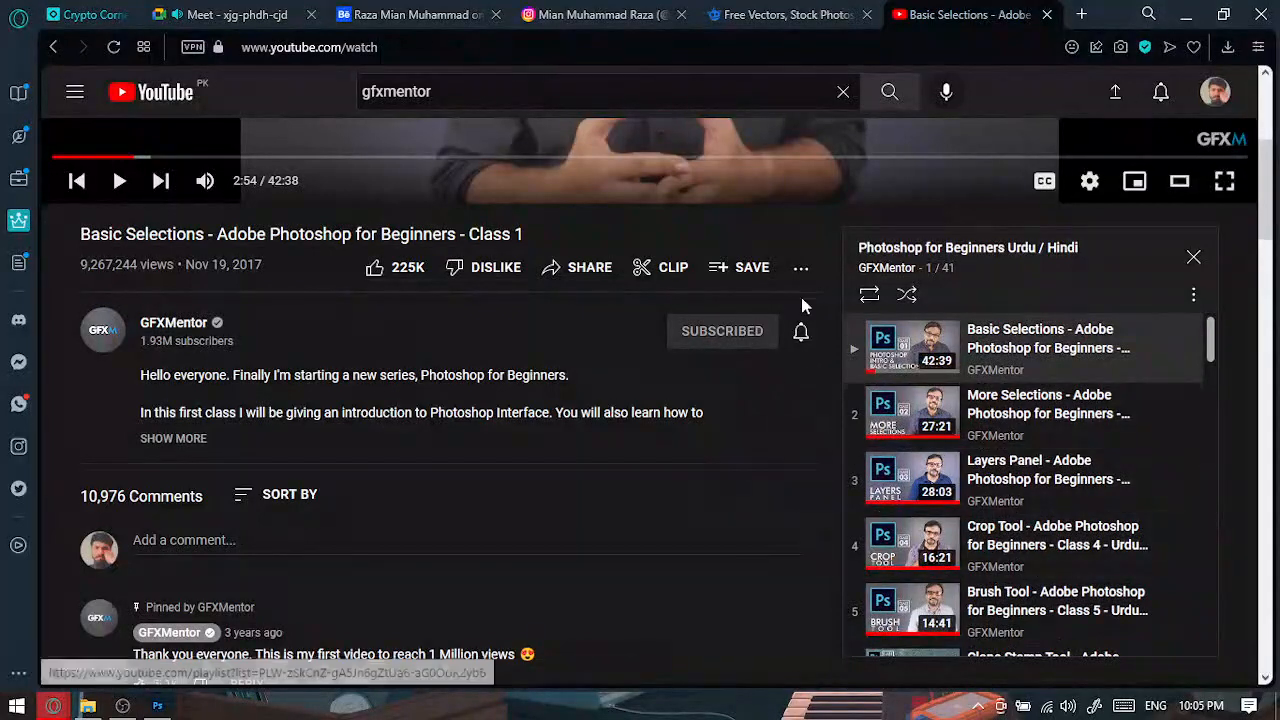
scroll(801, 297, "up", 4)
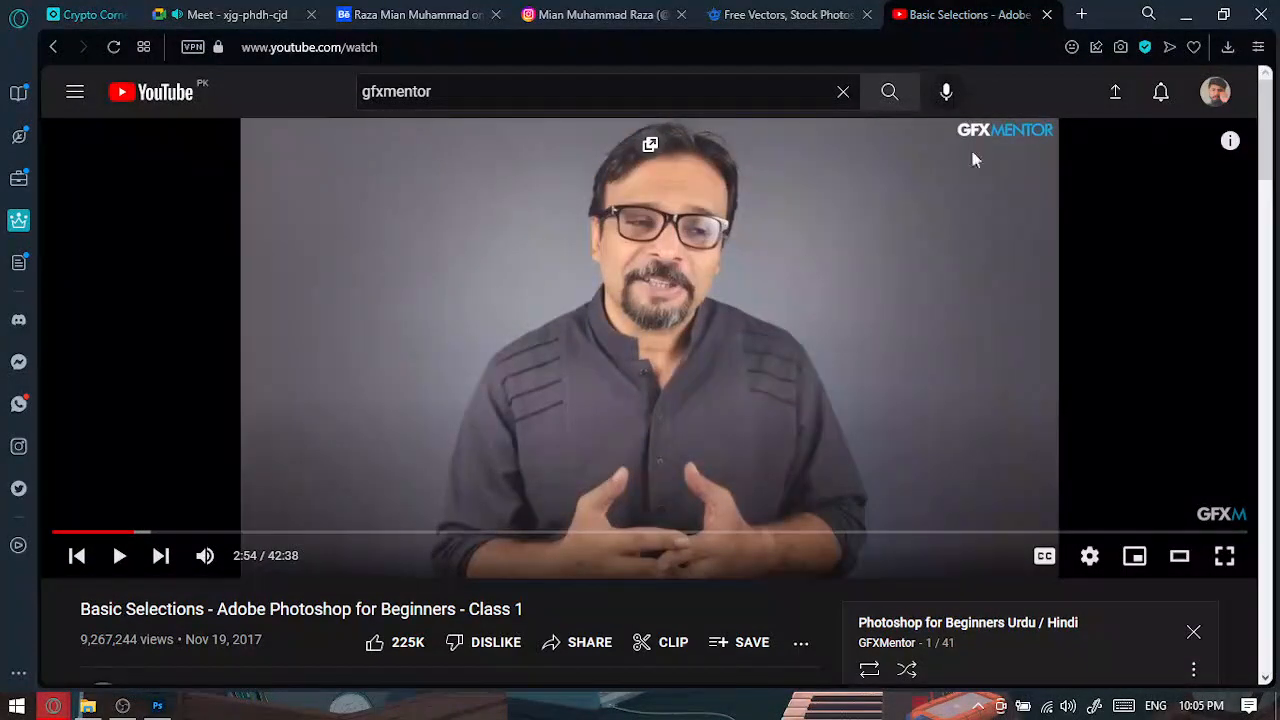
Switch to Photoshop and start a horizontal text line below the bird with the font size set to 138 pt.
left_click(1184, 14)
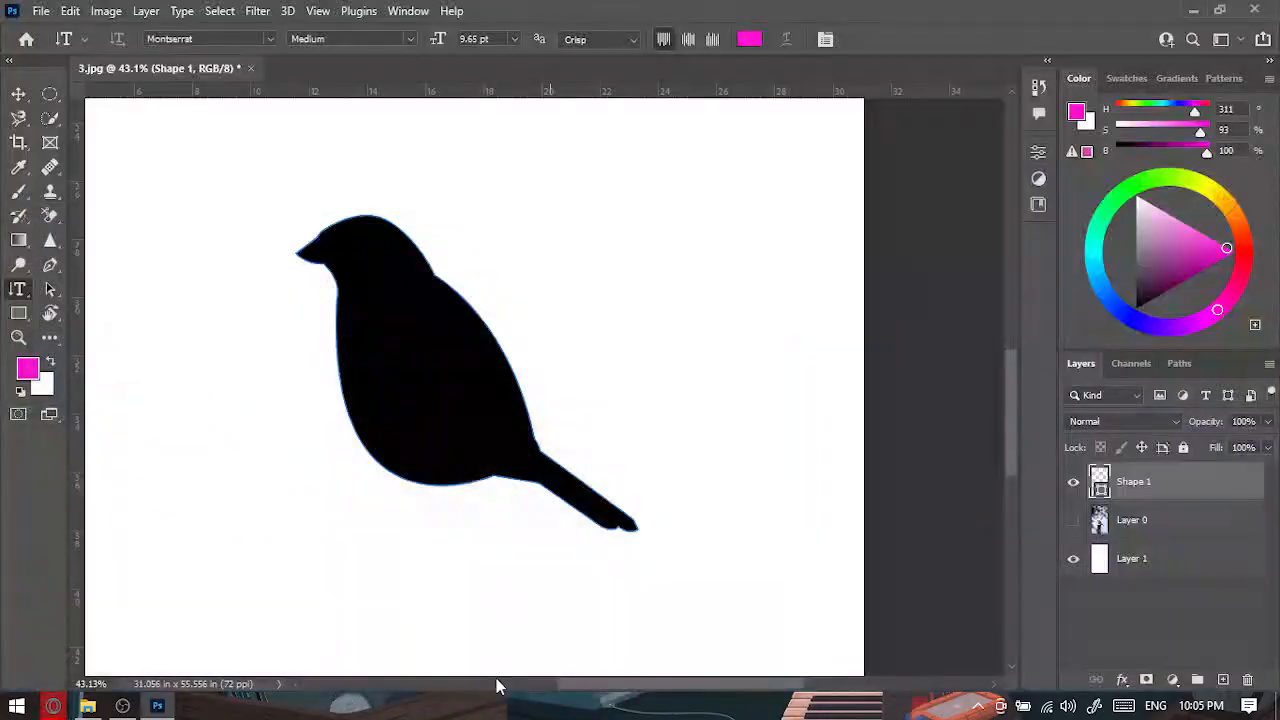
right_click(26, 289)
left_click(100, 289)
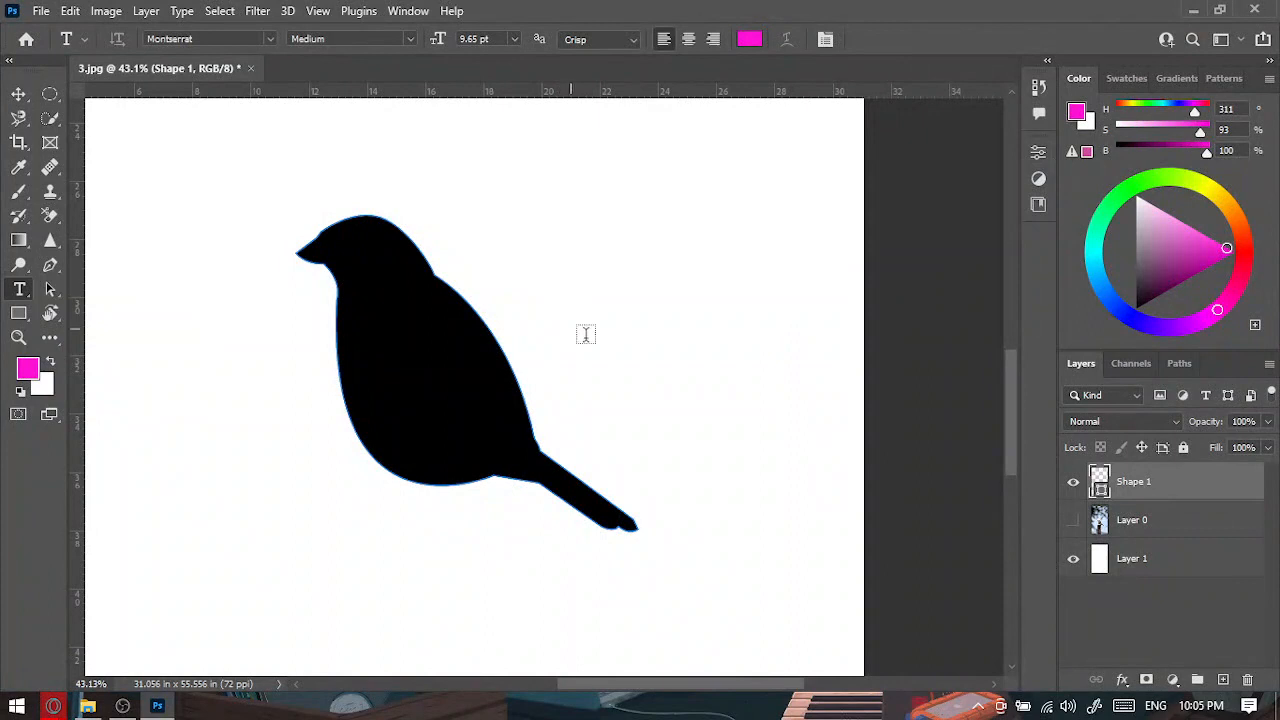
scroll(581, 339, "down", 2)
scroll(581, 339, "down", 1)
scroll(565, 326, "down", 3)
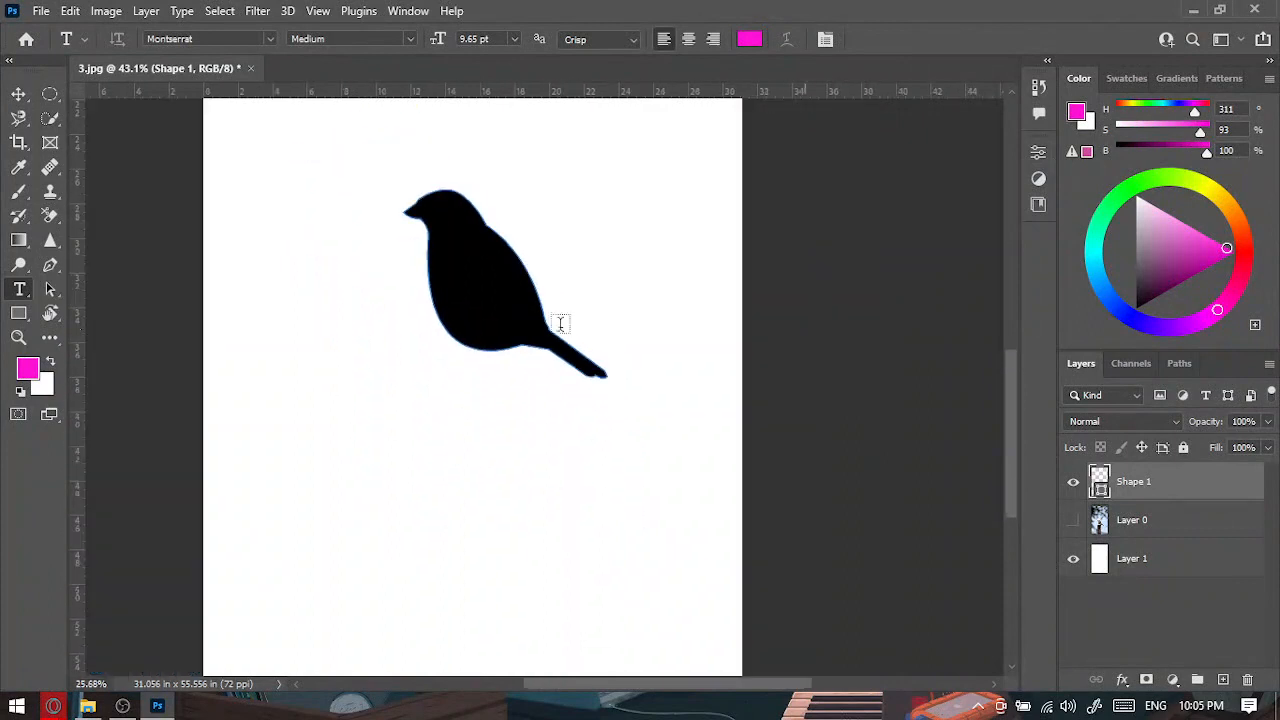
left_click(278, 404)
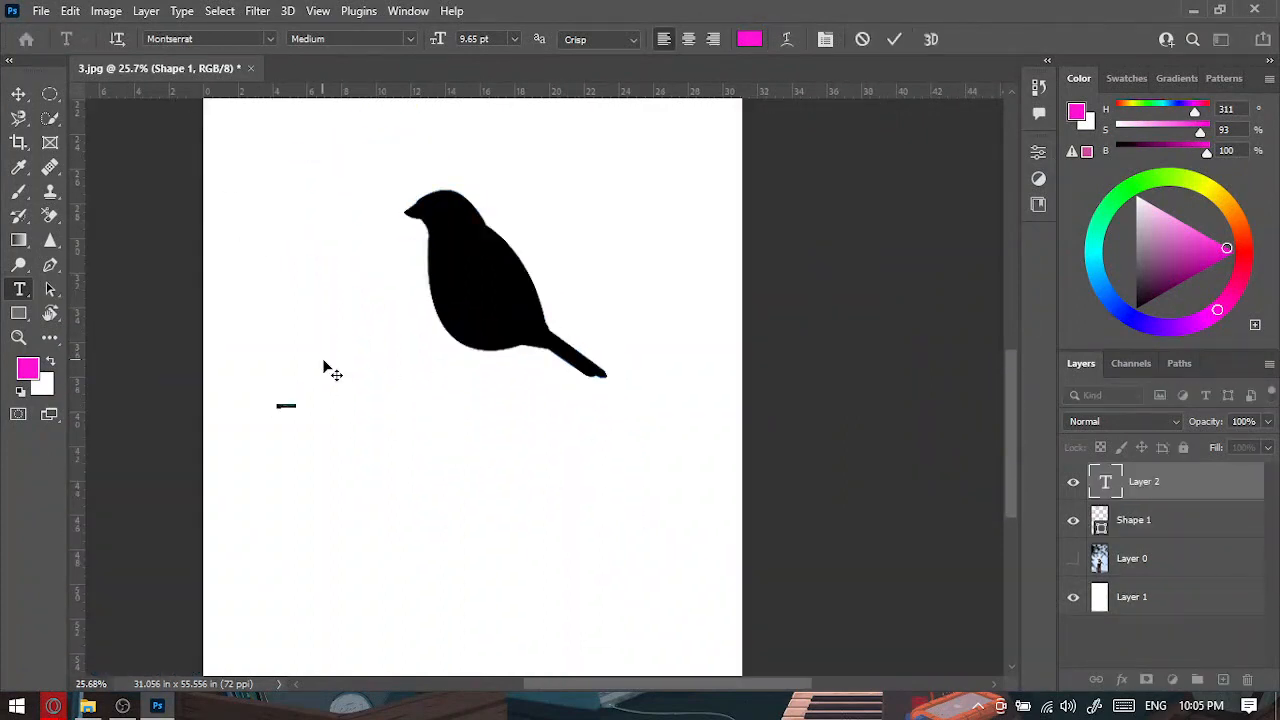
left_click_drag(440, 39, 566, 51)
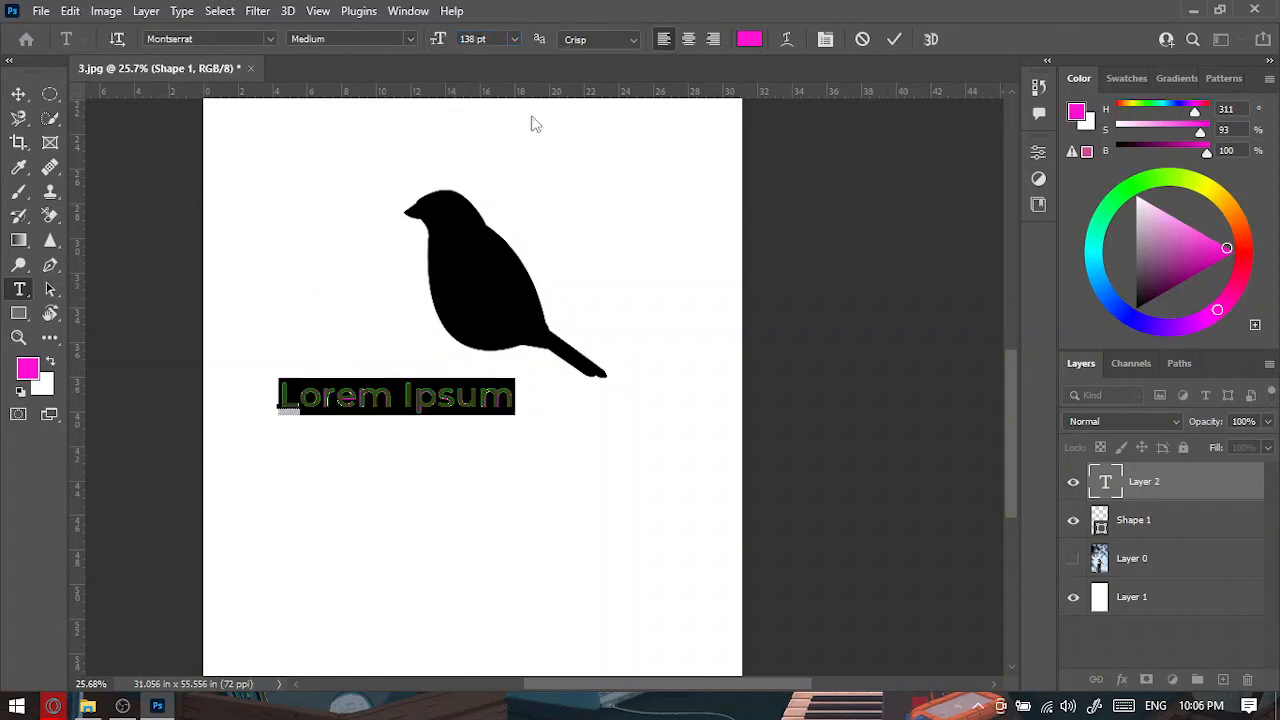
Set the new text's colour to black (000000).
left_click(750, 39)
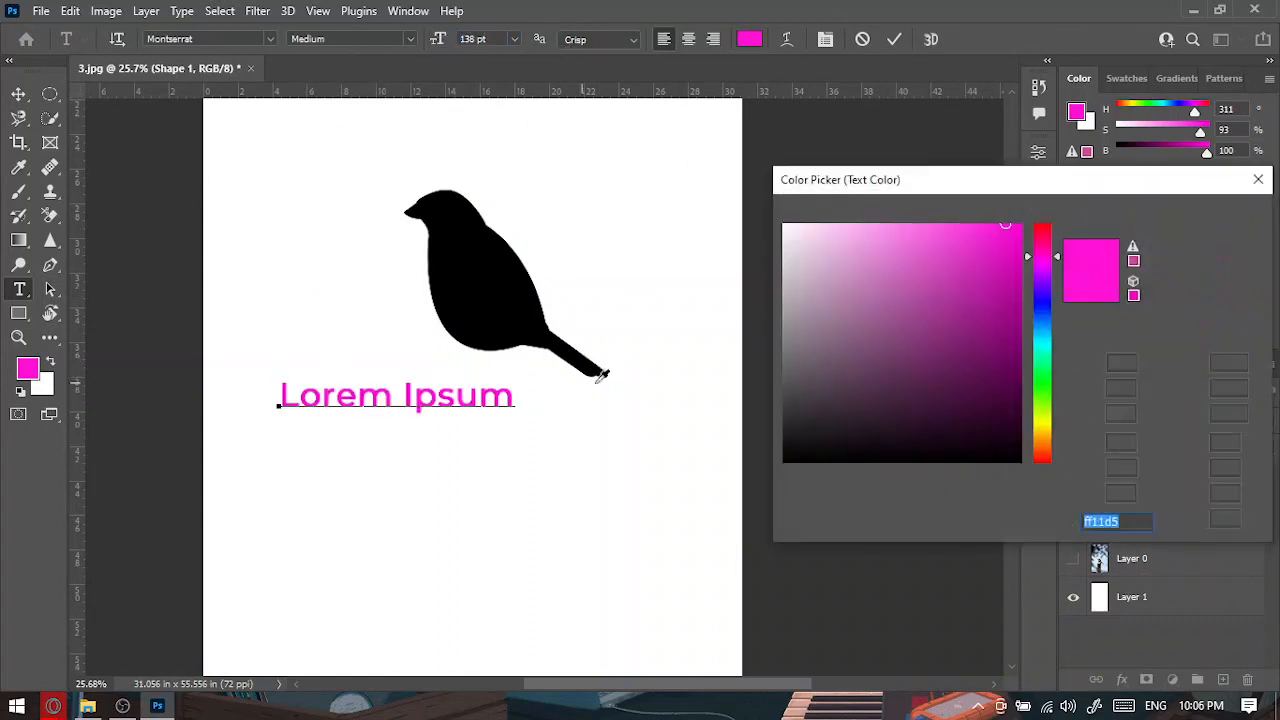
type("000000")
left_click(1232, 211)
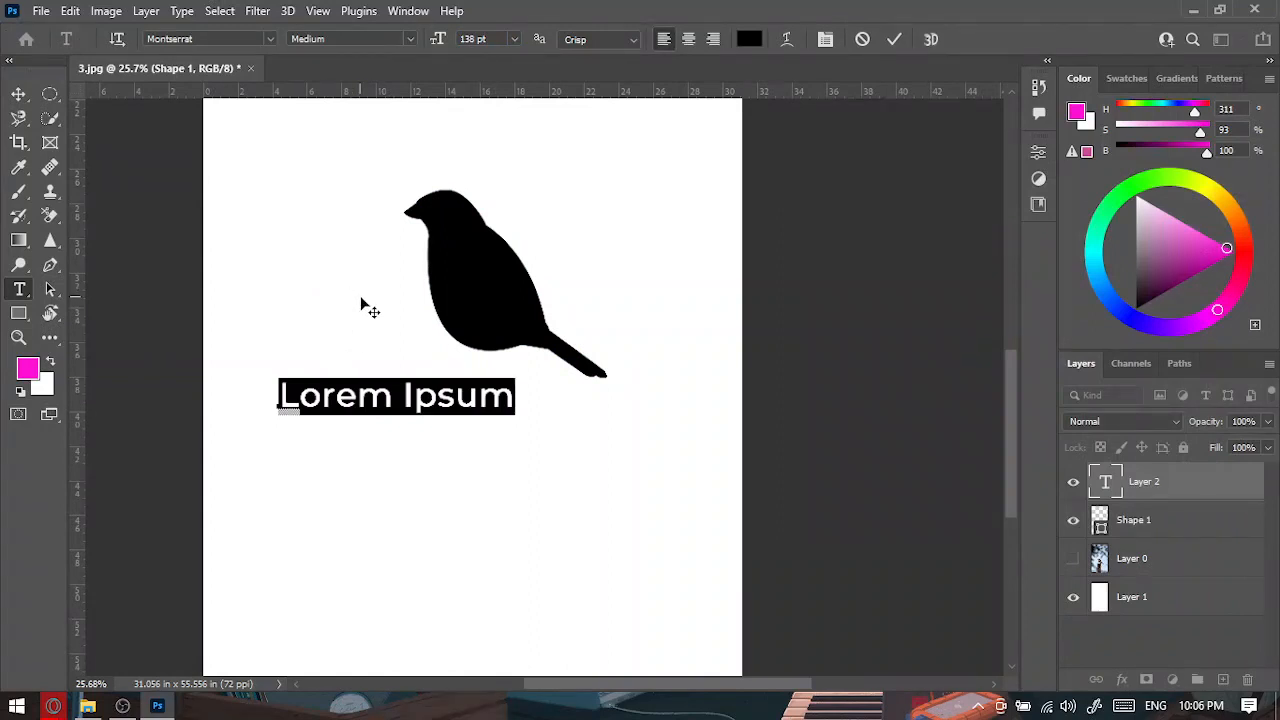
Replace the placeholder text below the bird with the word "SPARROW" in capitals.
type("S")
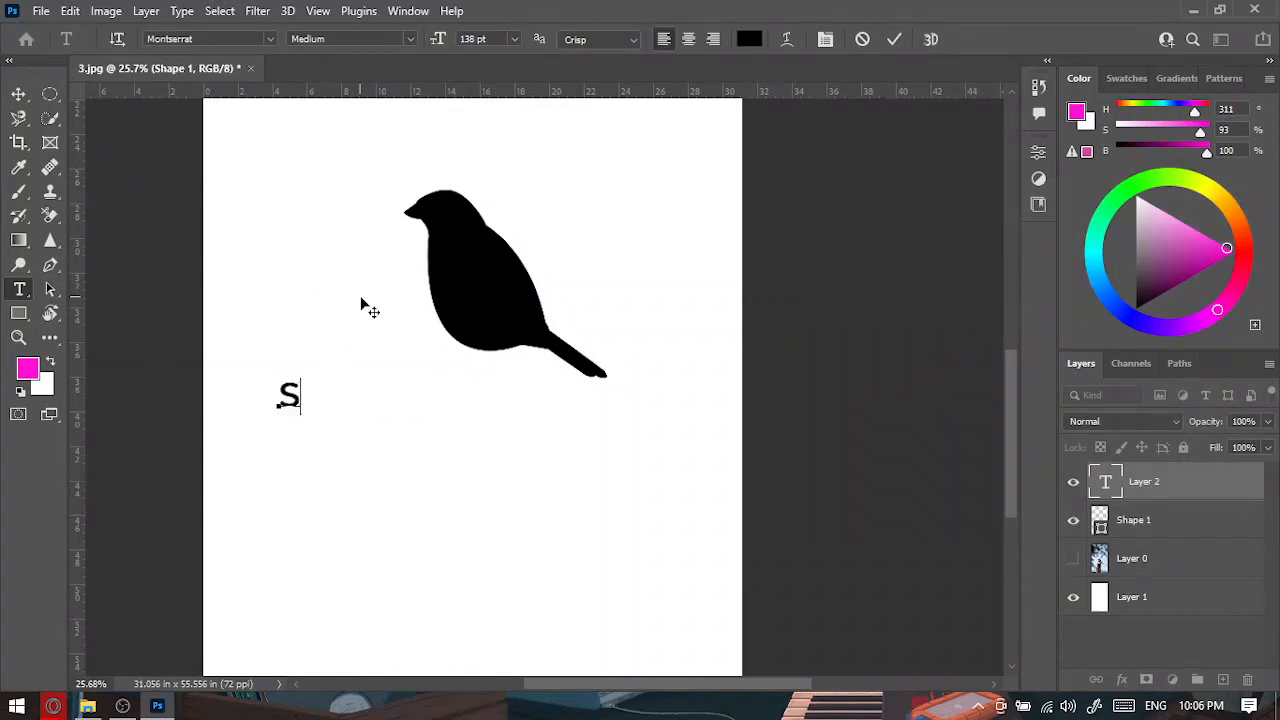
type("p")
key("BackSpace")
type("PARR")
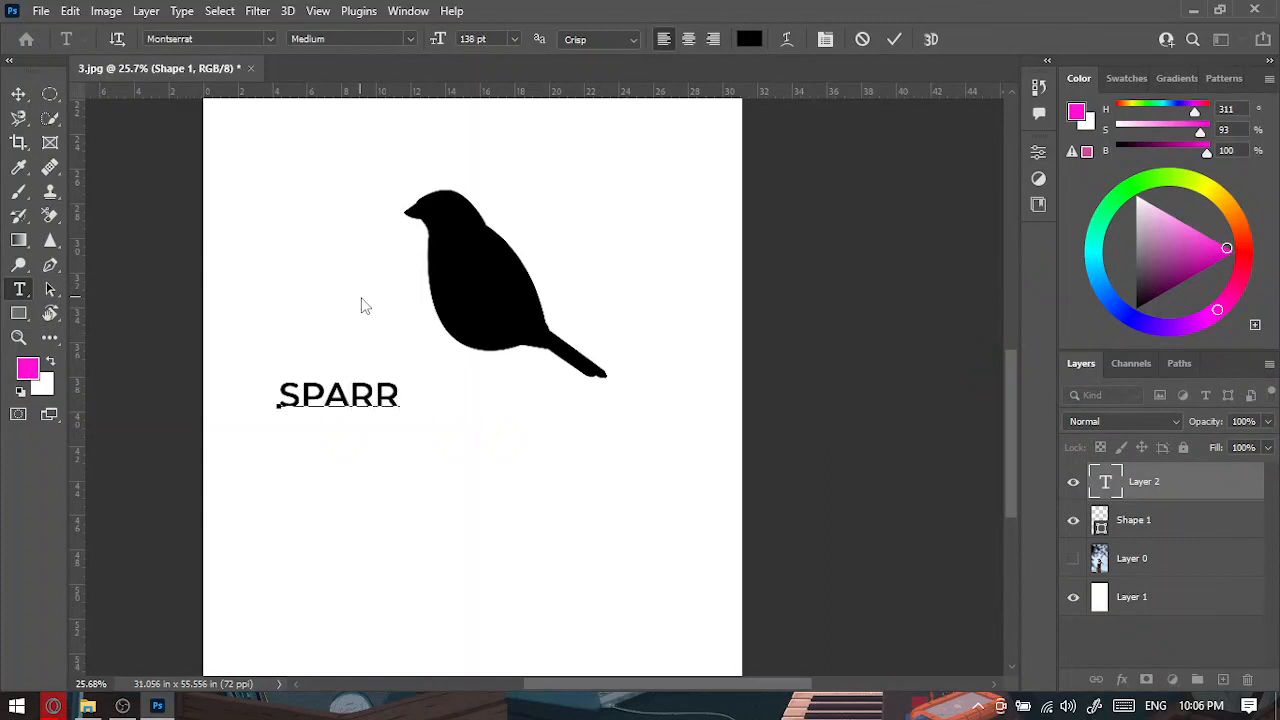
type("OW")
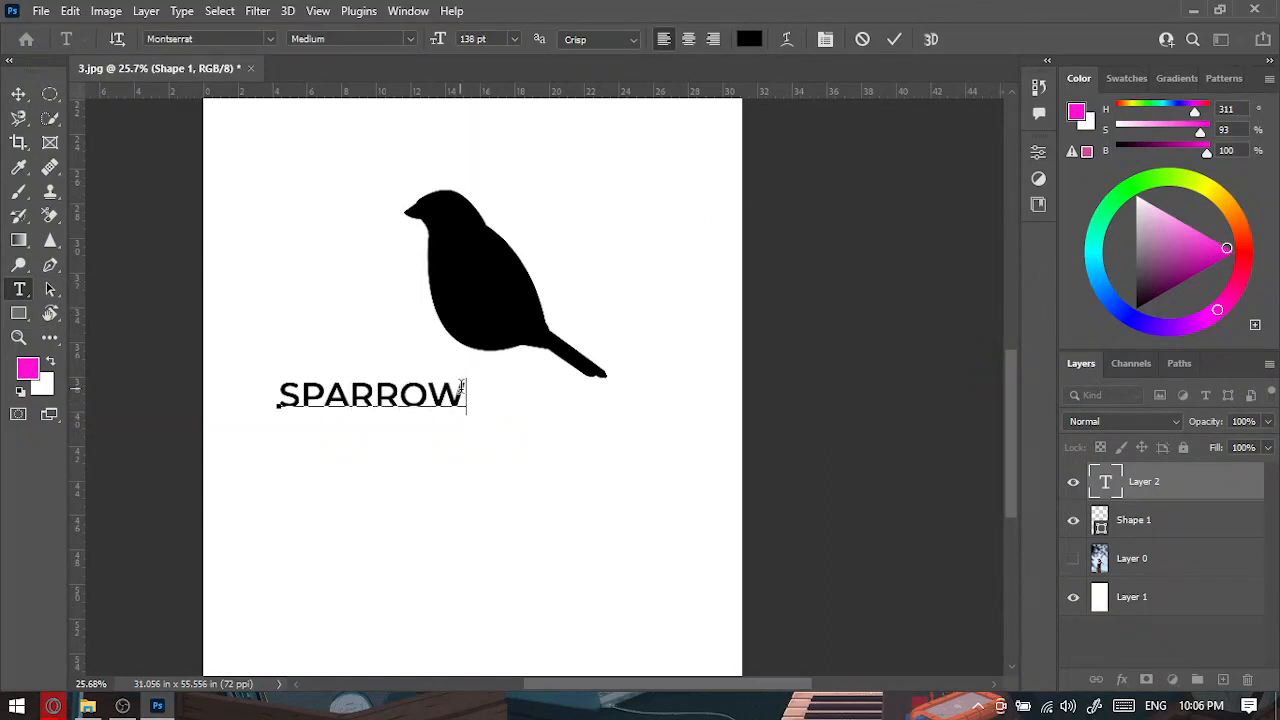
Select the whole word SPARROW, show the character settings and set its font size to 163 pt.
left_click_drag(461, 390, 256, 387)
left_click(395, 14)
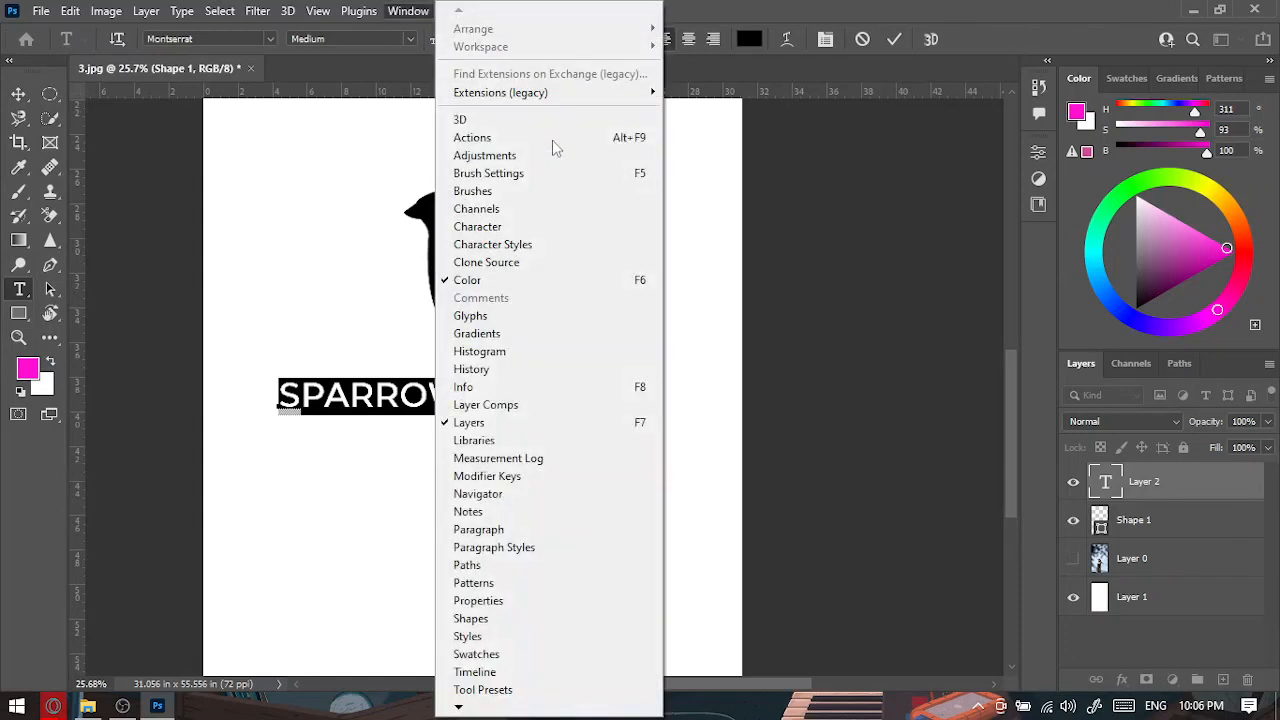
left_click(490, 227)
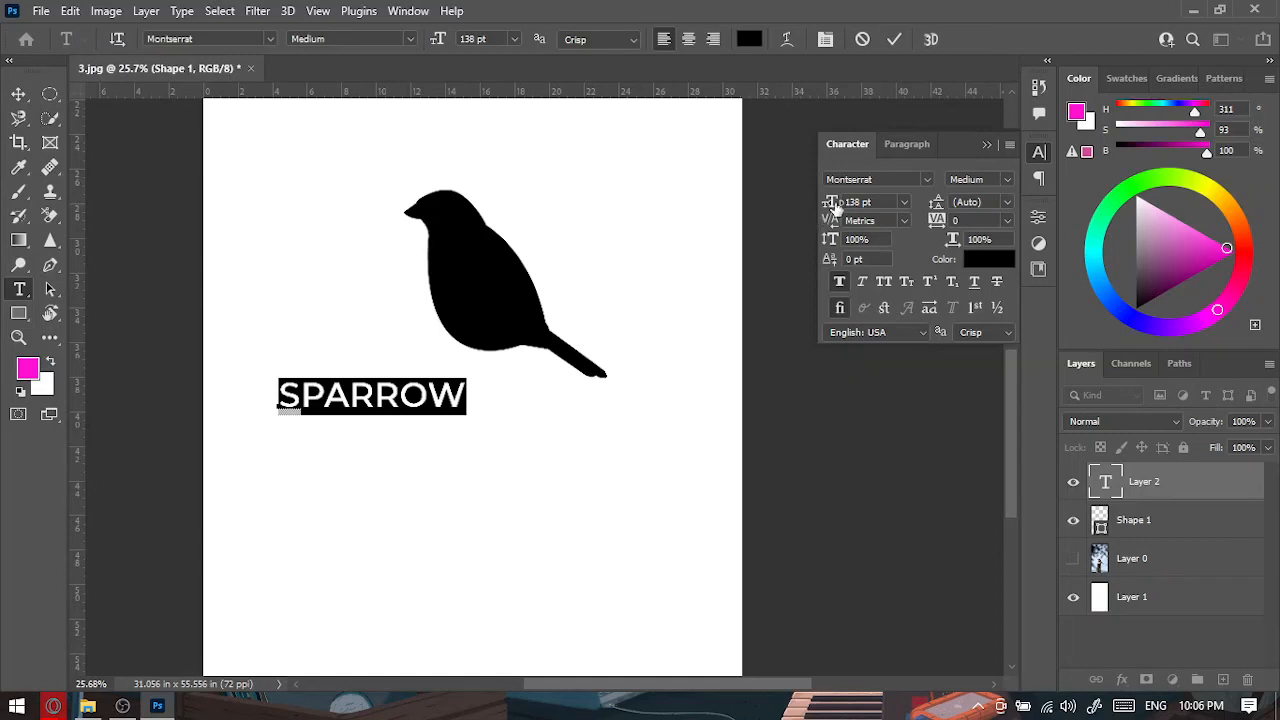
left_click_drag(835, 205, 848, 205)
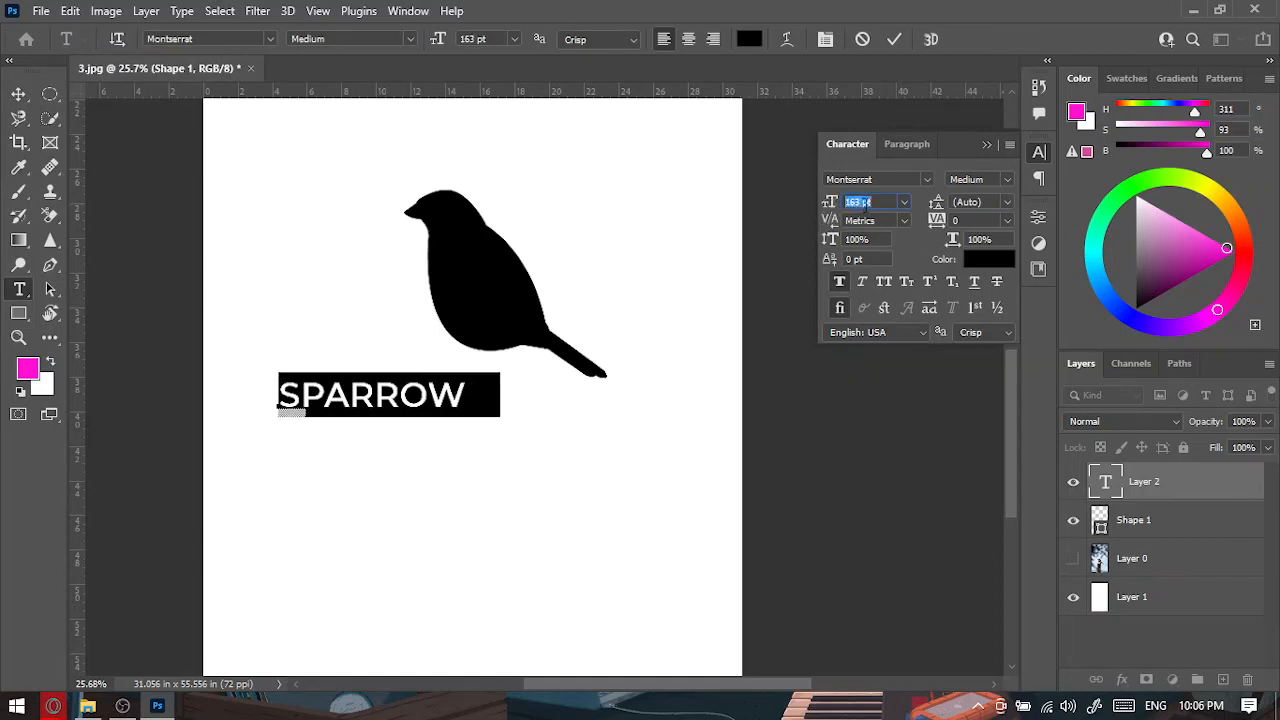
Set the leading of the SPARROW text to 248 pt and its tracking to 700.
left_click_drag(936, 202, 962, 226)
key("shift+Tab")
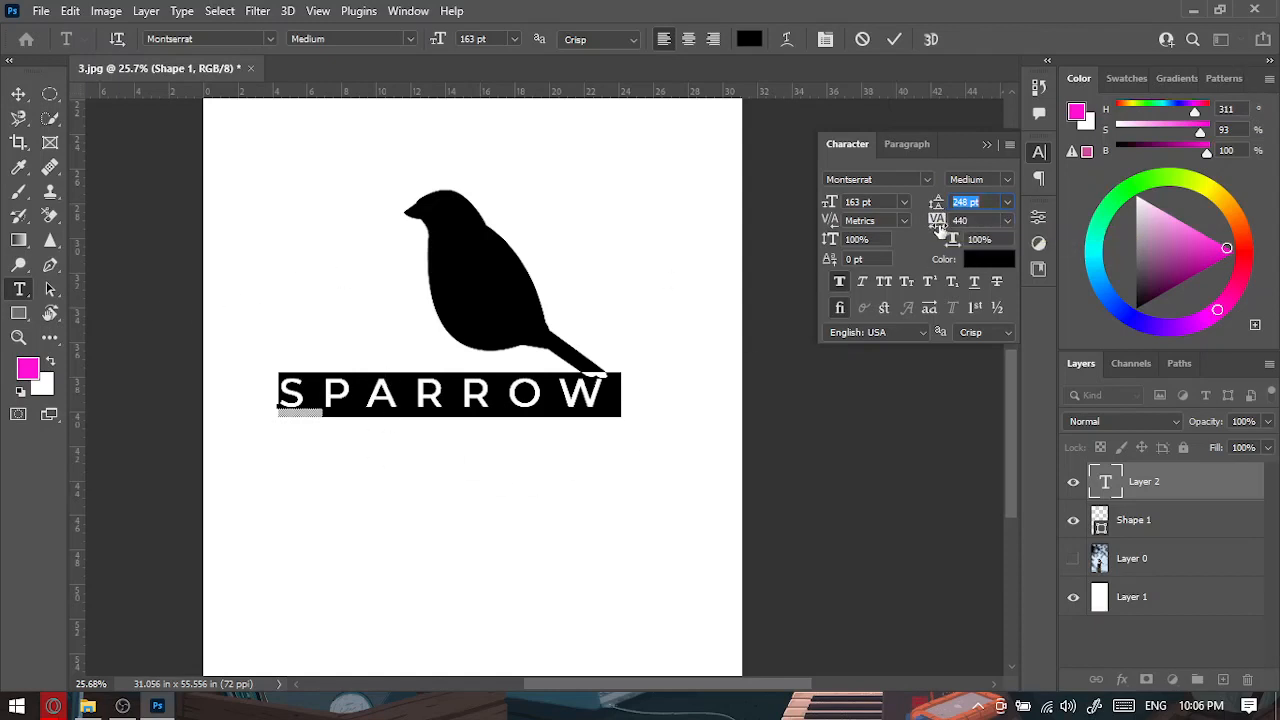
mouse_move(935, 215)
left_mouse_down()
mouse_move(958, 222)
mouse_move(926, 230)
mouse_move(952, 218)
left_mouse_up()
left_click(950, 203)
Add two lines of sample text, "dsfsdsf" and "fds", below SPARROW in the same text layer.
left_click(664, 381)
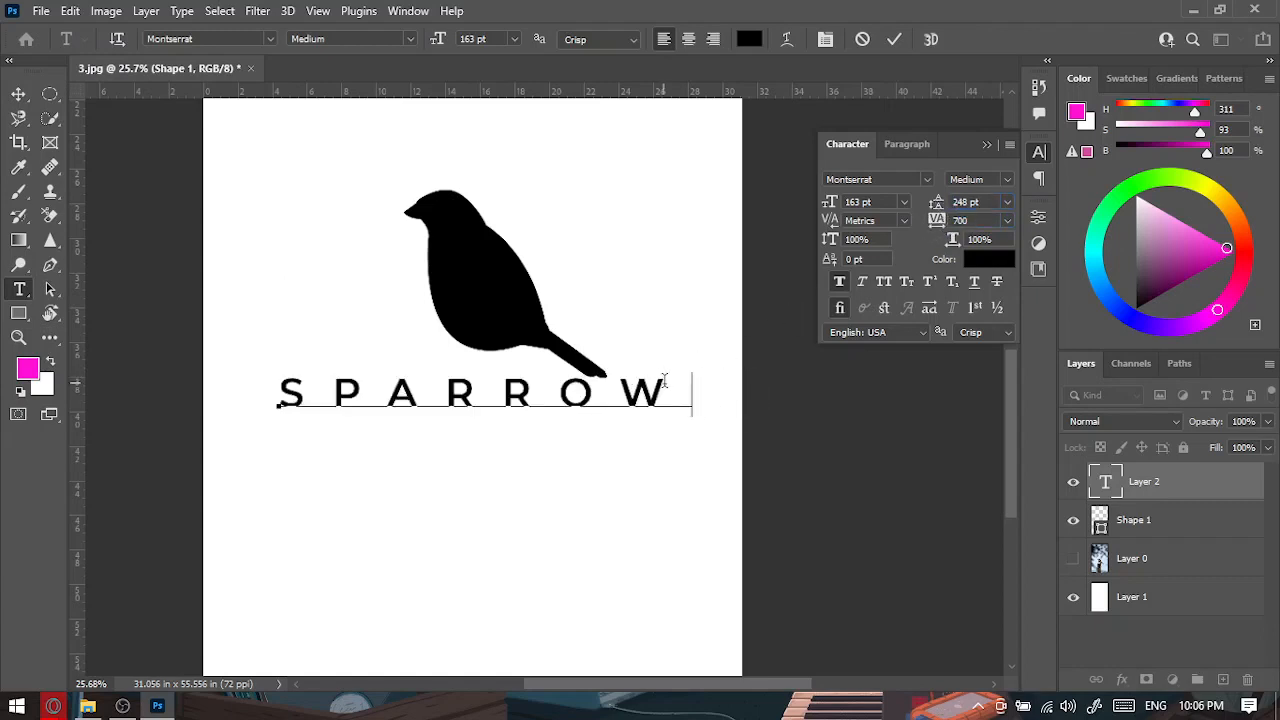
type("dsfsdsf")
key("Return")
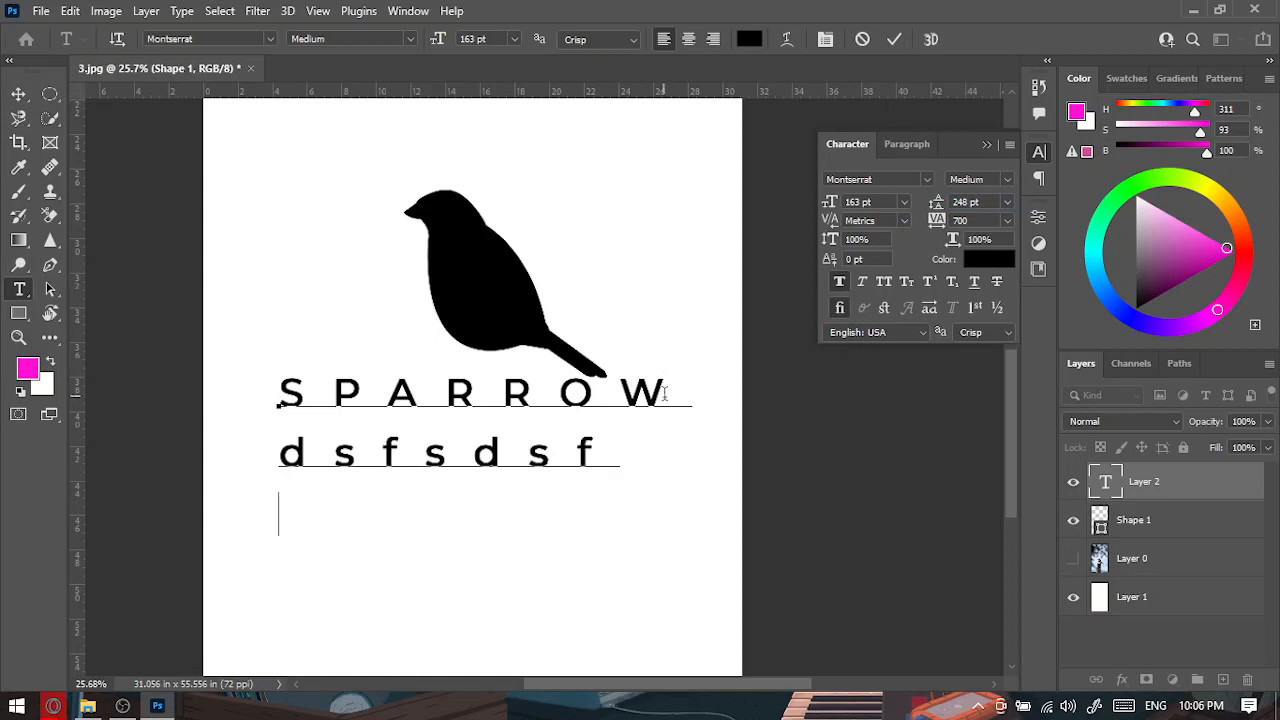
type("fds")
Set the leading of all three text lines to 268 pt, with vertical scale 131% and horizontal scale 52%.
key("ctrl+a")
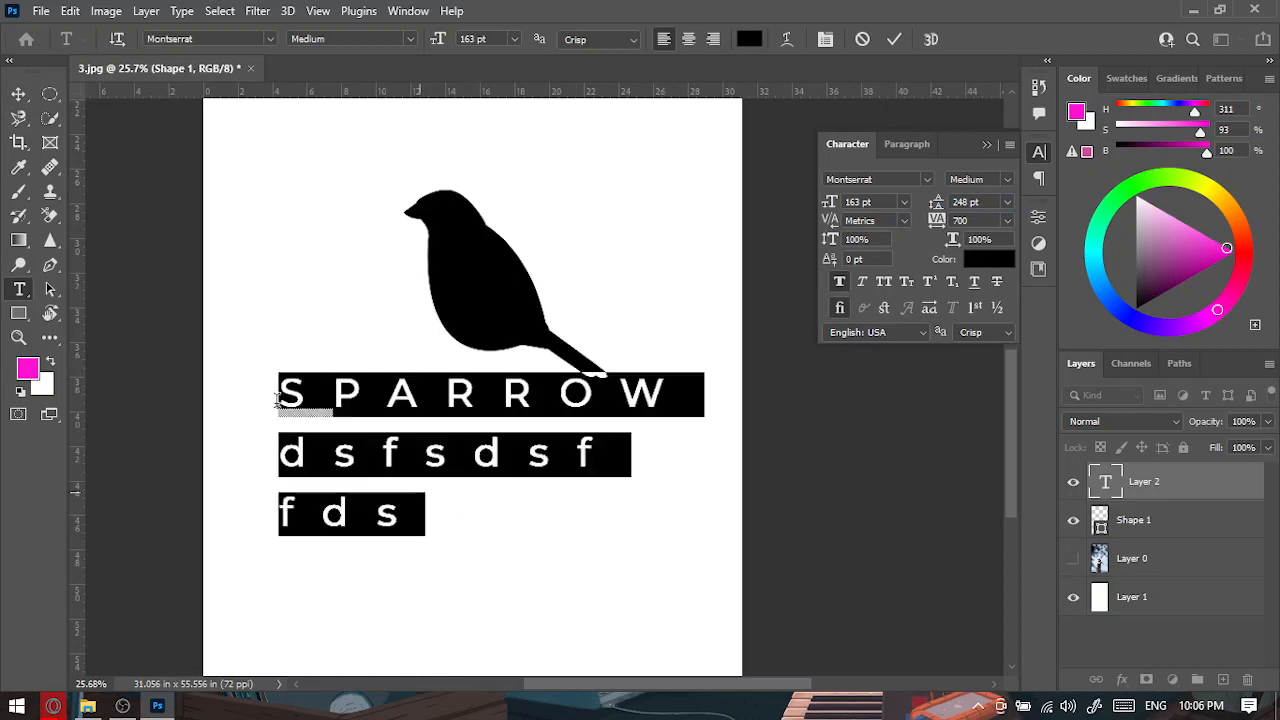
mouse_move(936, 203)
left_mouse_down()
mouse_move(900, 206)
mouse_move(931, 192)
mouse_move(909, 194)
mouse_move(954, 209)
left_mouse_up()
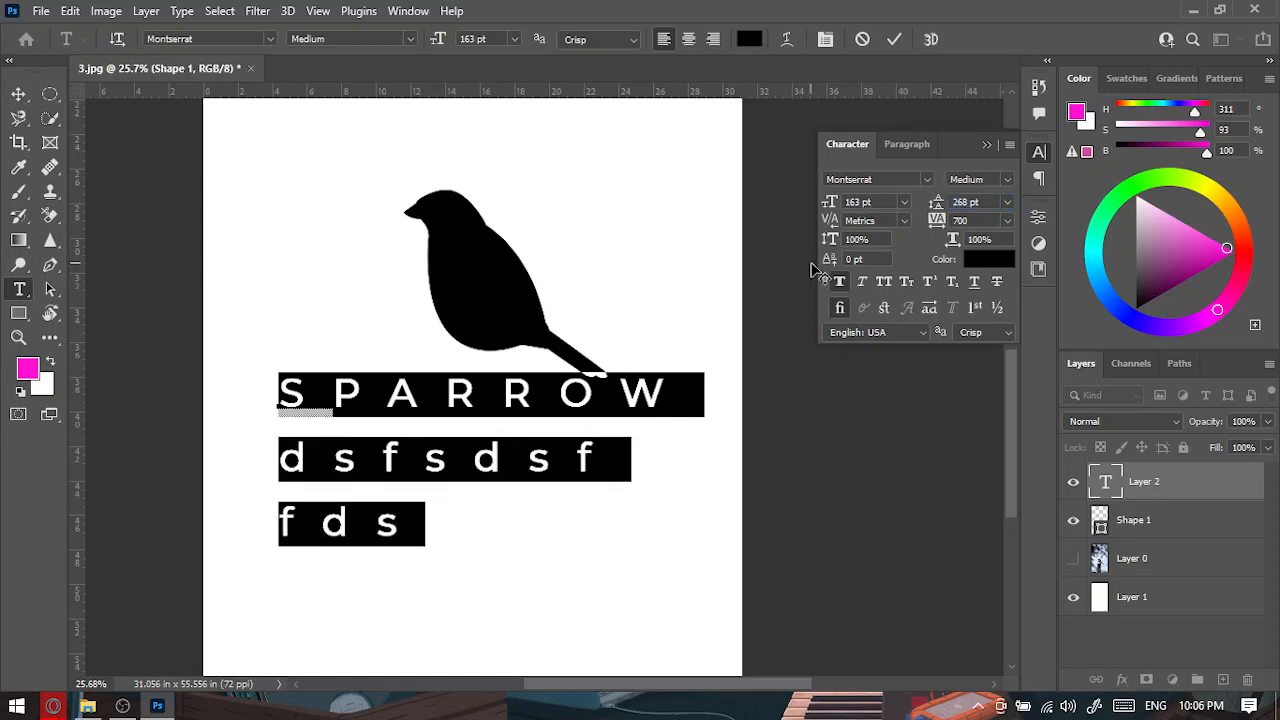
left_click_drag(830, 245, 857, 246)
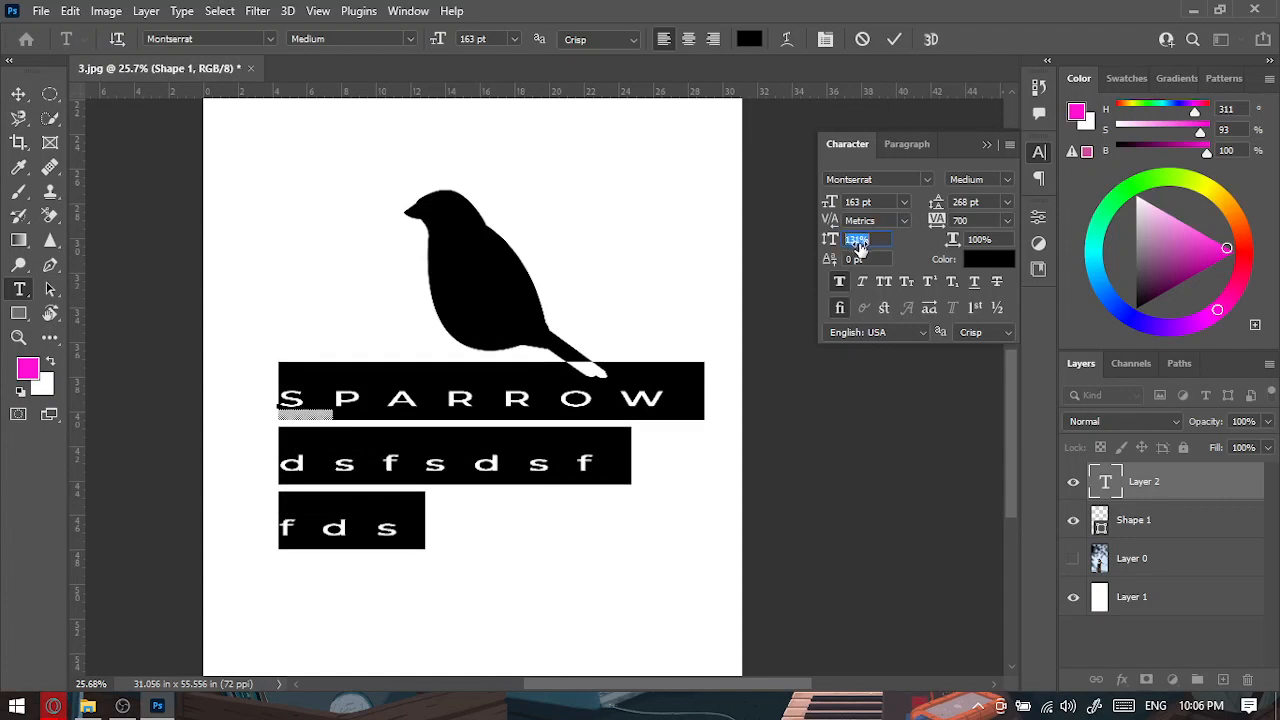
left_click_drag(948, 240, 913, 250)
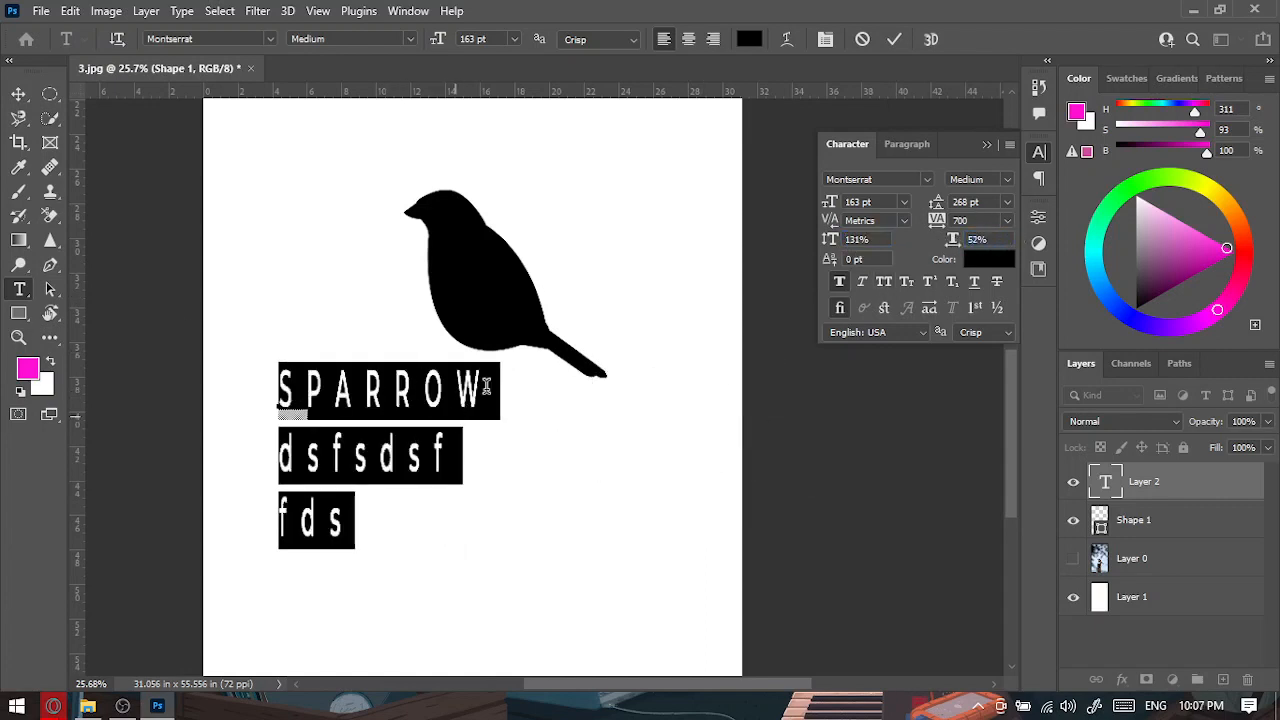
Turn off Faux Bold for the three text lines, and try All Caps and Faux Italic on them in turn.
left_click(839, 283)
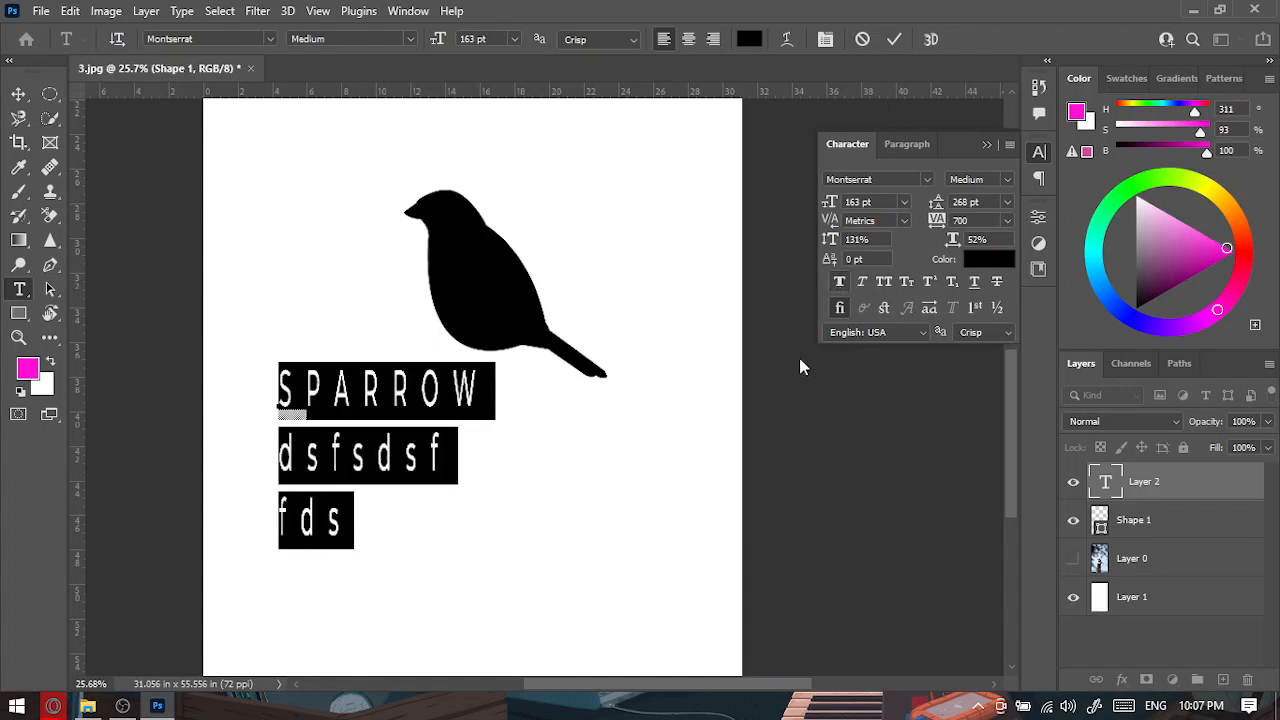
left_click(884, 283)
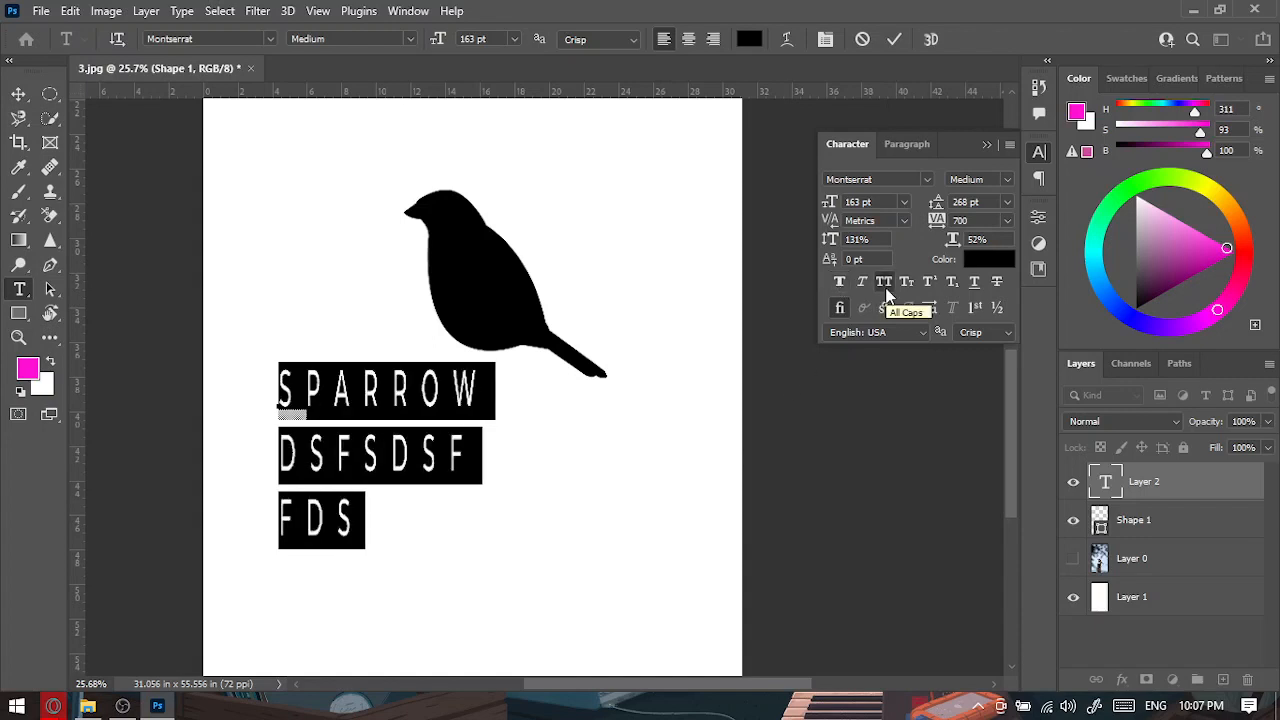
left_click(886, 288)
left_click(865, 283)
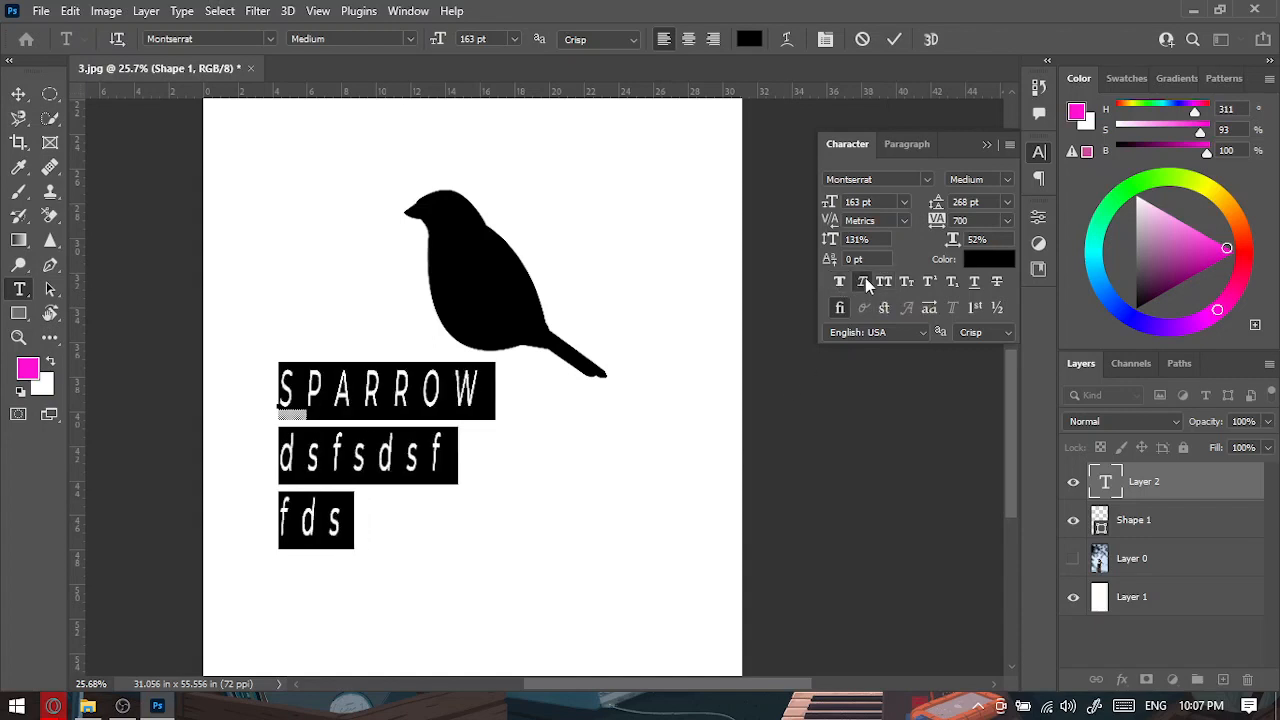
left_click(868, 285)
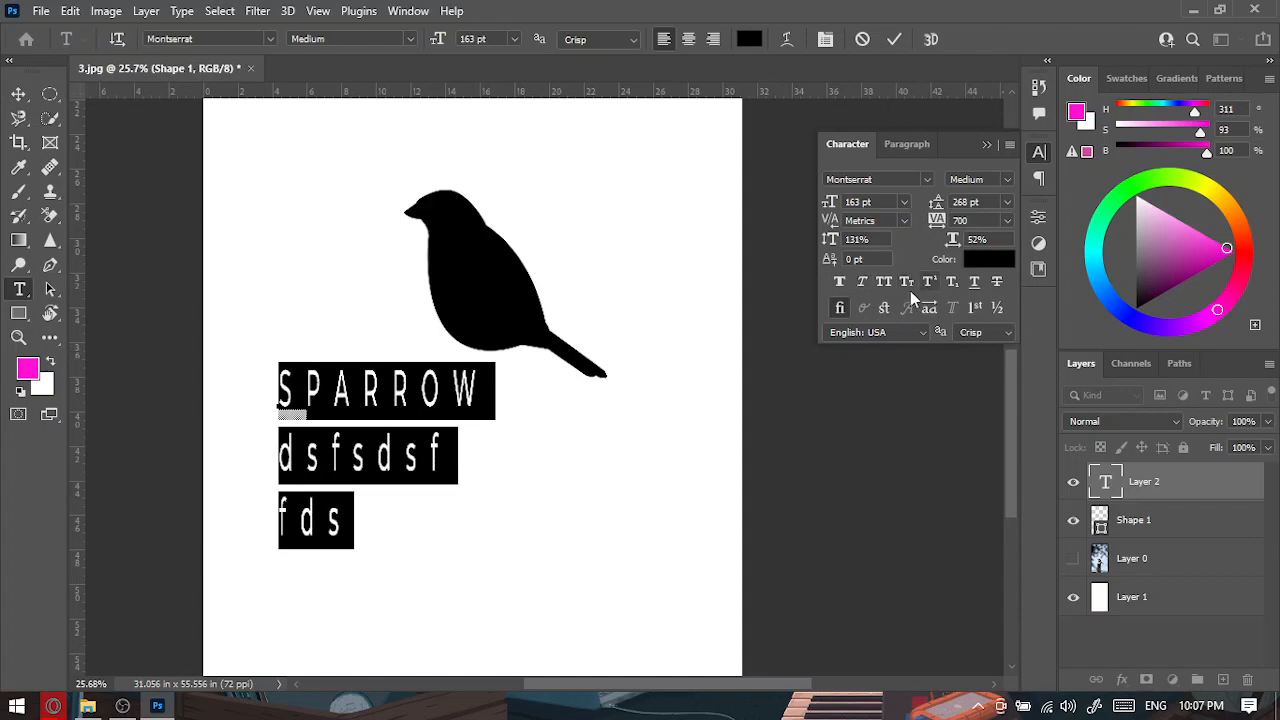
Look over the paragraph options for the three-line SPARROW text, and commit the text edit.
left_click(931, 146)
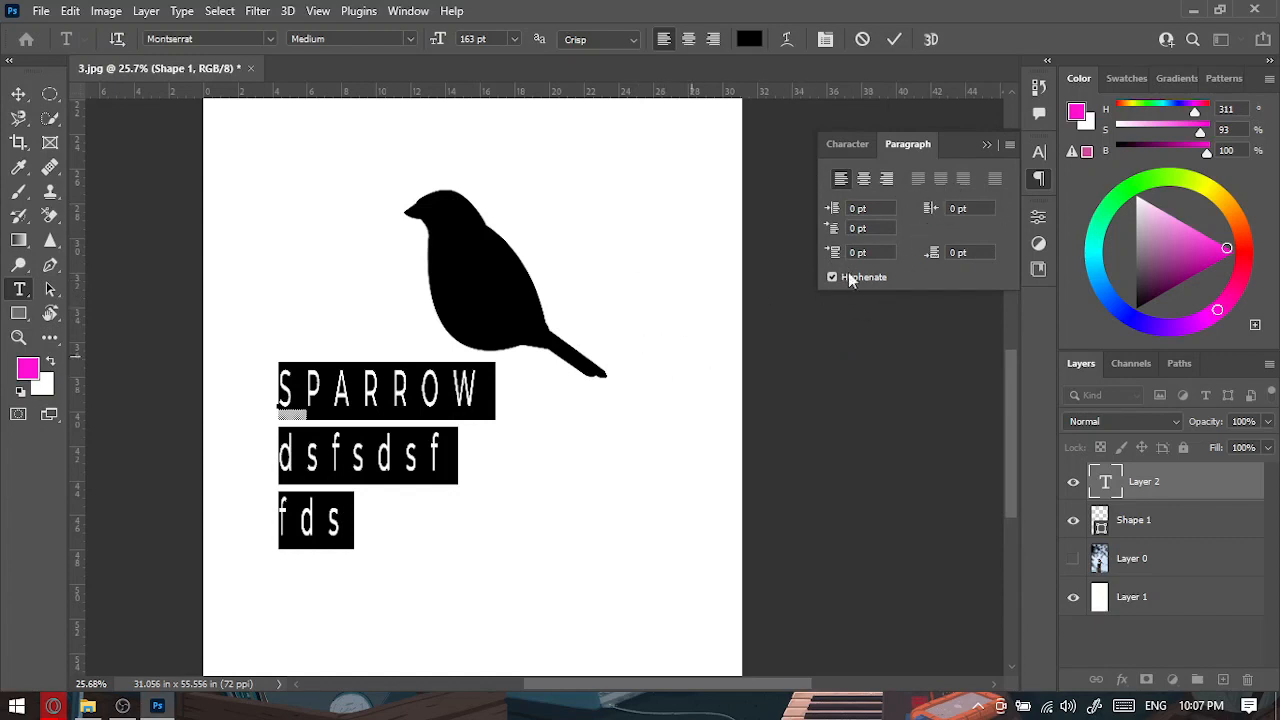
left_click(986, 145)
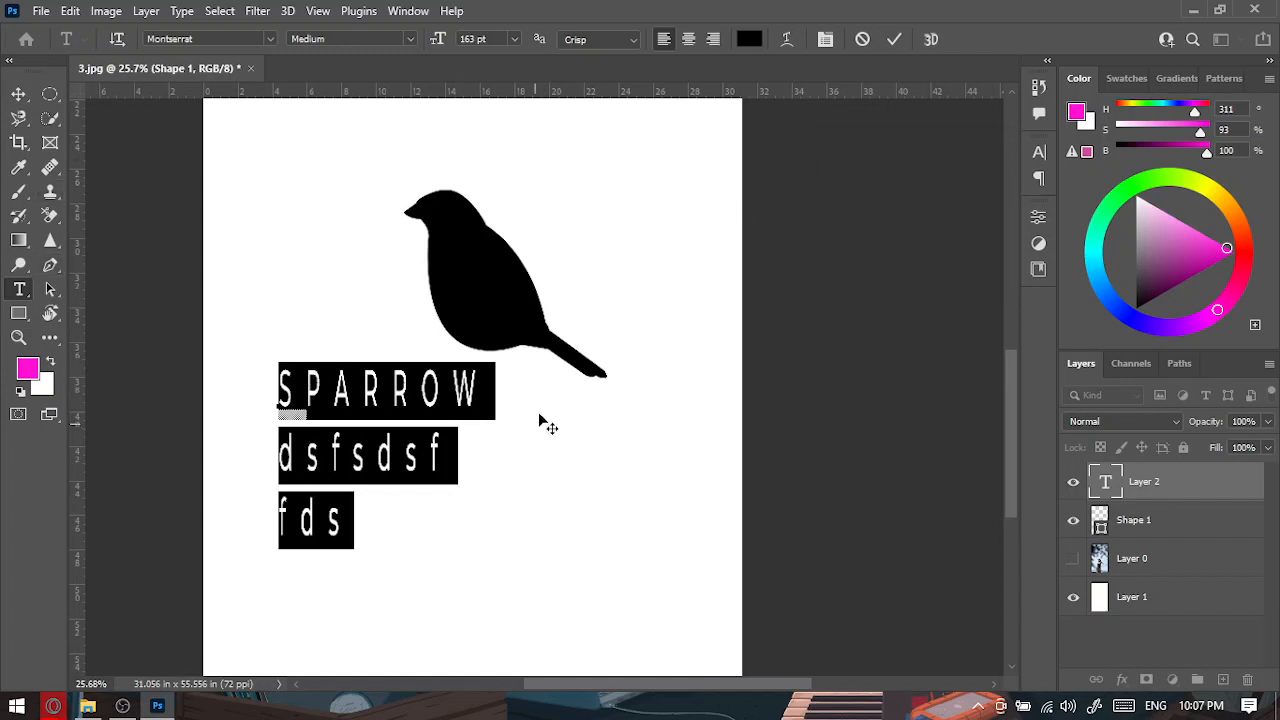
left_click(18, 94)
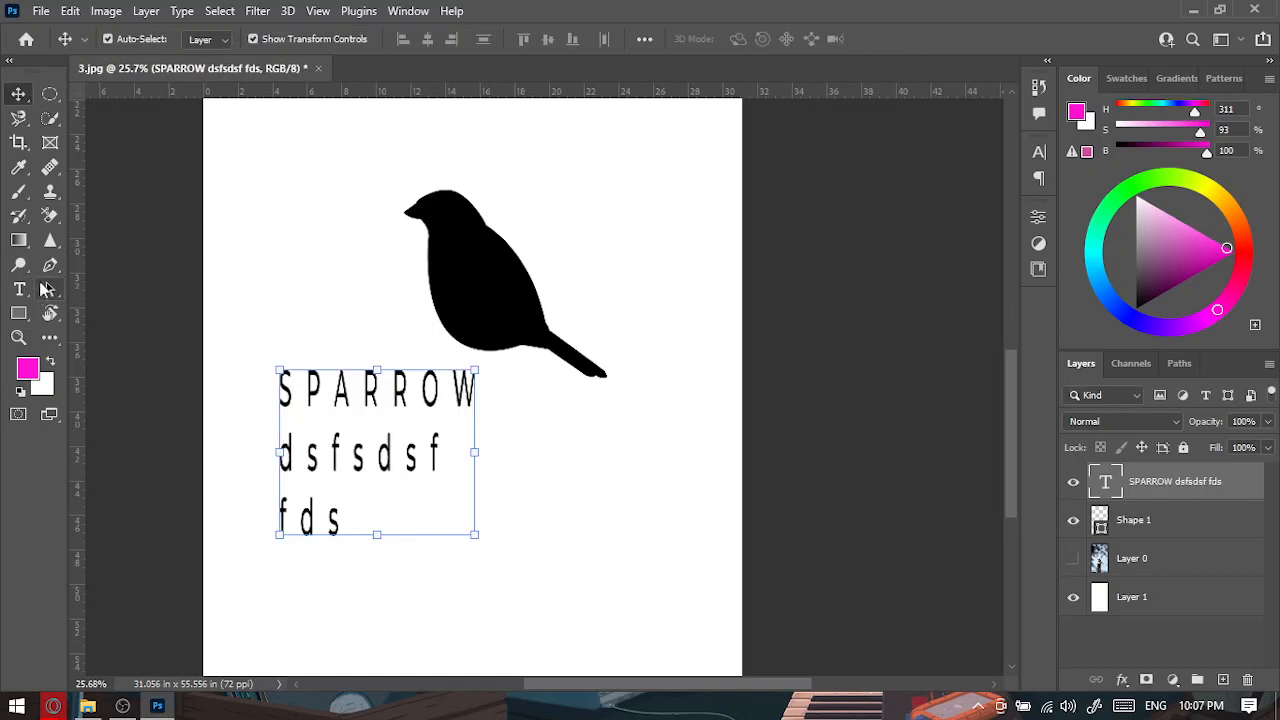
Create a Lorem ipsum paragraph text box below the bird's tail, beside the SPARROW lines, and set its font size to 75 pt.
left_click(18, 289)
scroll(535, 527, "down", 2)
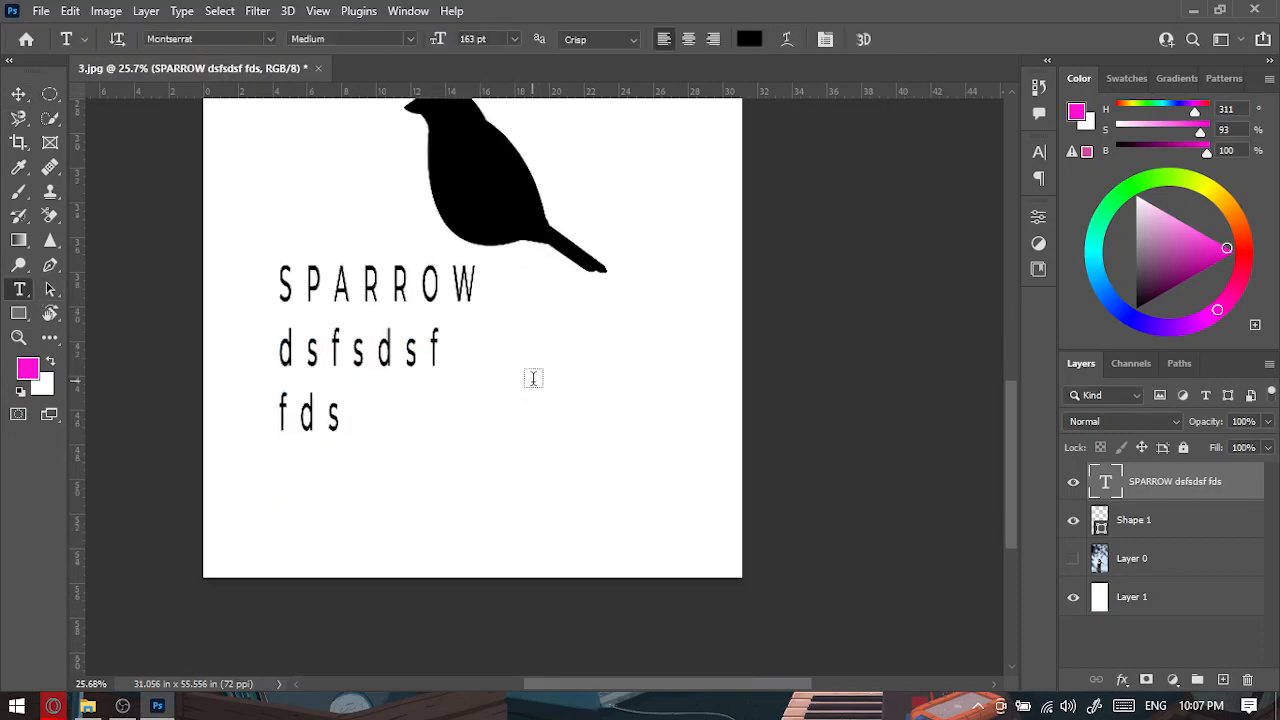
left_click_drag(533, 378, 721, 524)
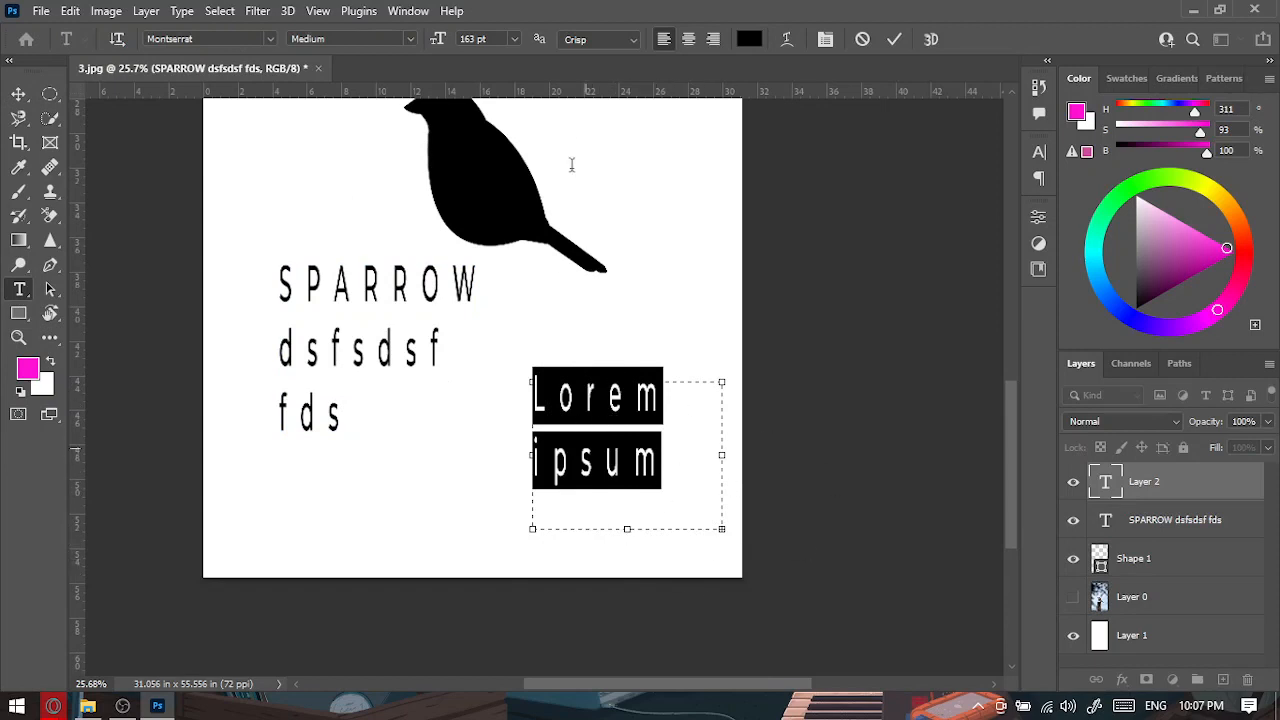
left_click_drag(435, 39, 328, 40)
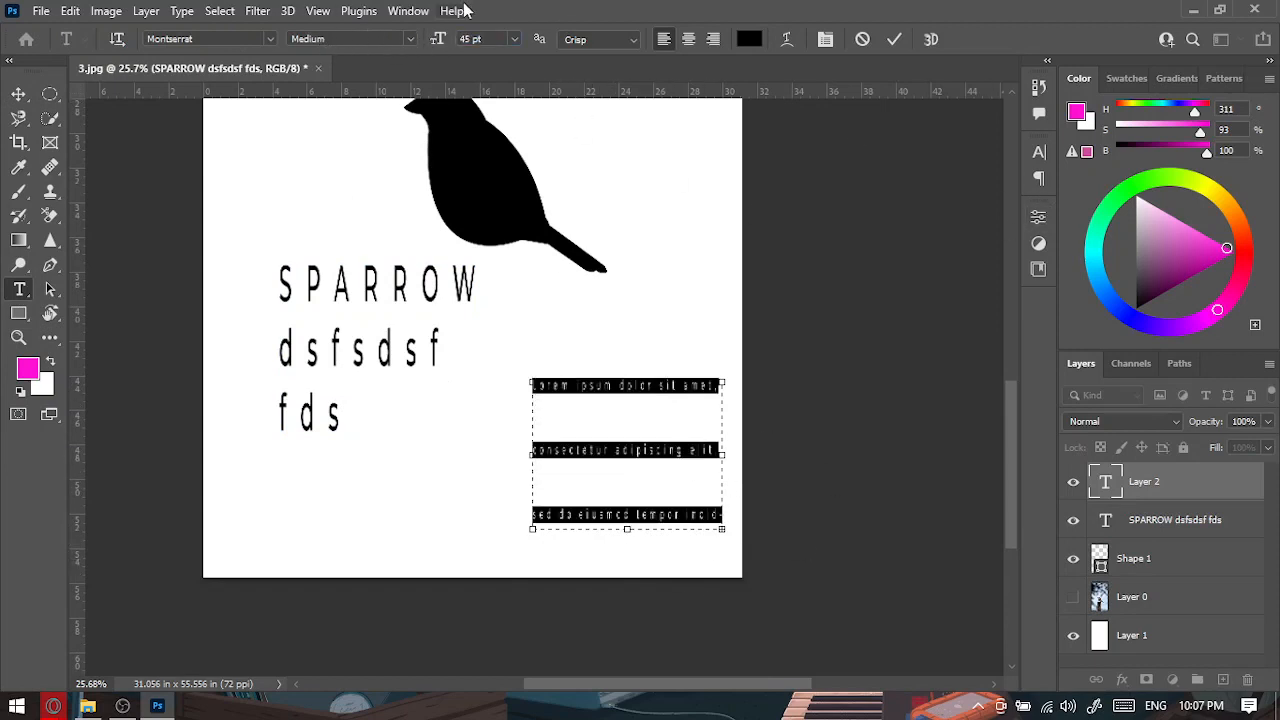
left_click_drag(430, 45, 462, 44)
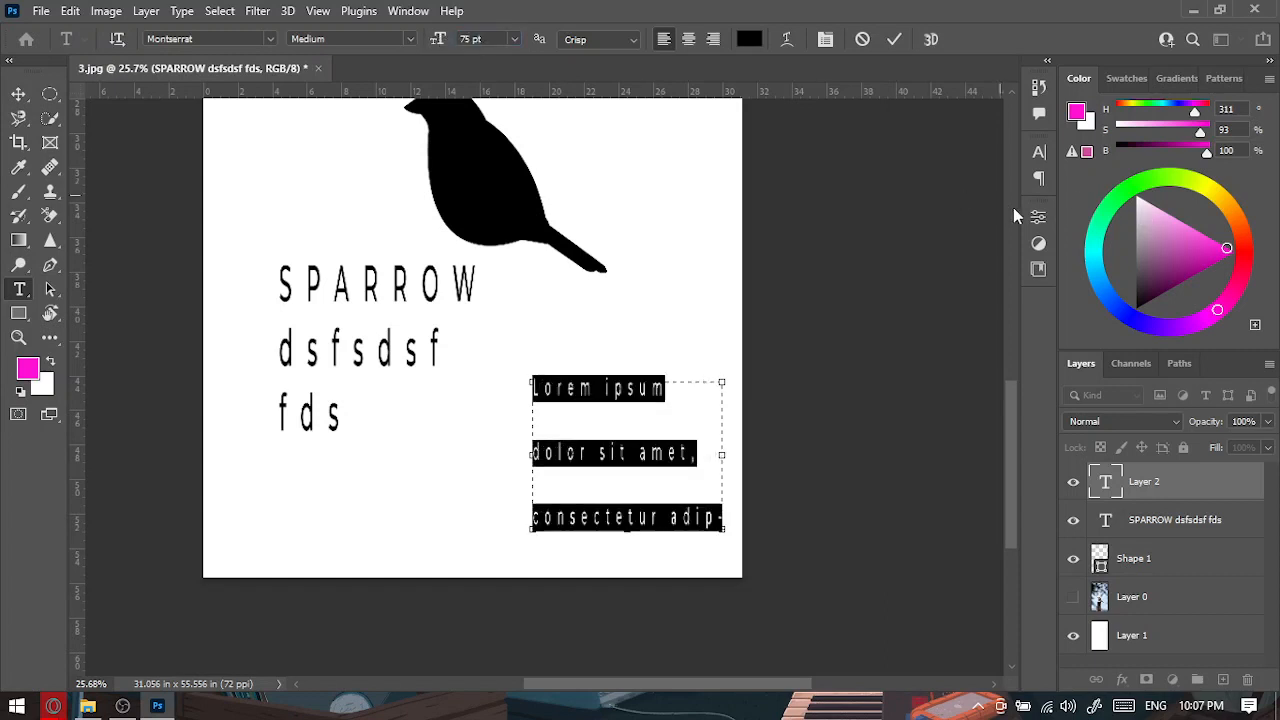
Set both the vertical and horizontal scale of the Lorem ipsum text to 100%.
left_click(1040, 152)
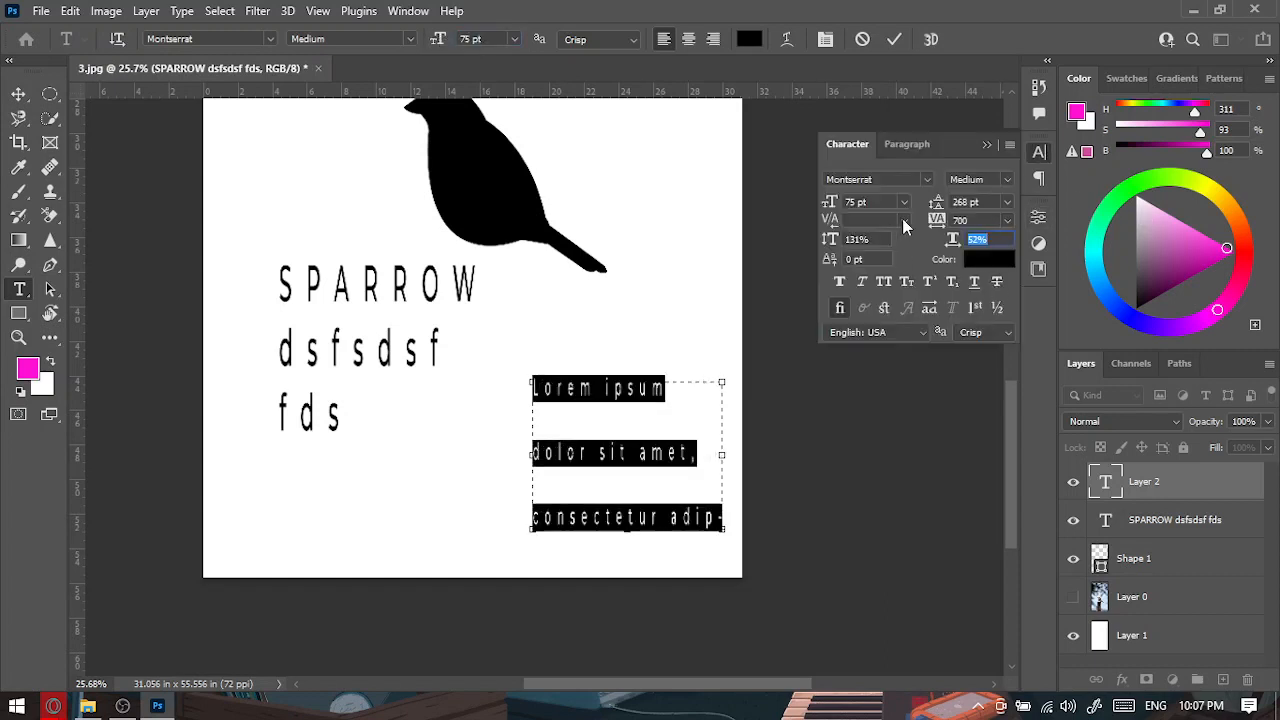
left_click_drag(871, 239, 816, 241)
type("100")
key("Tab")
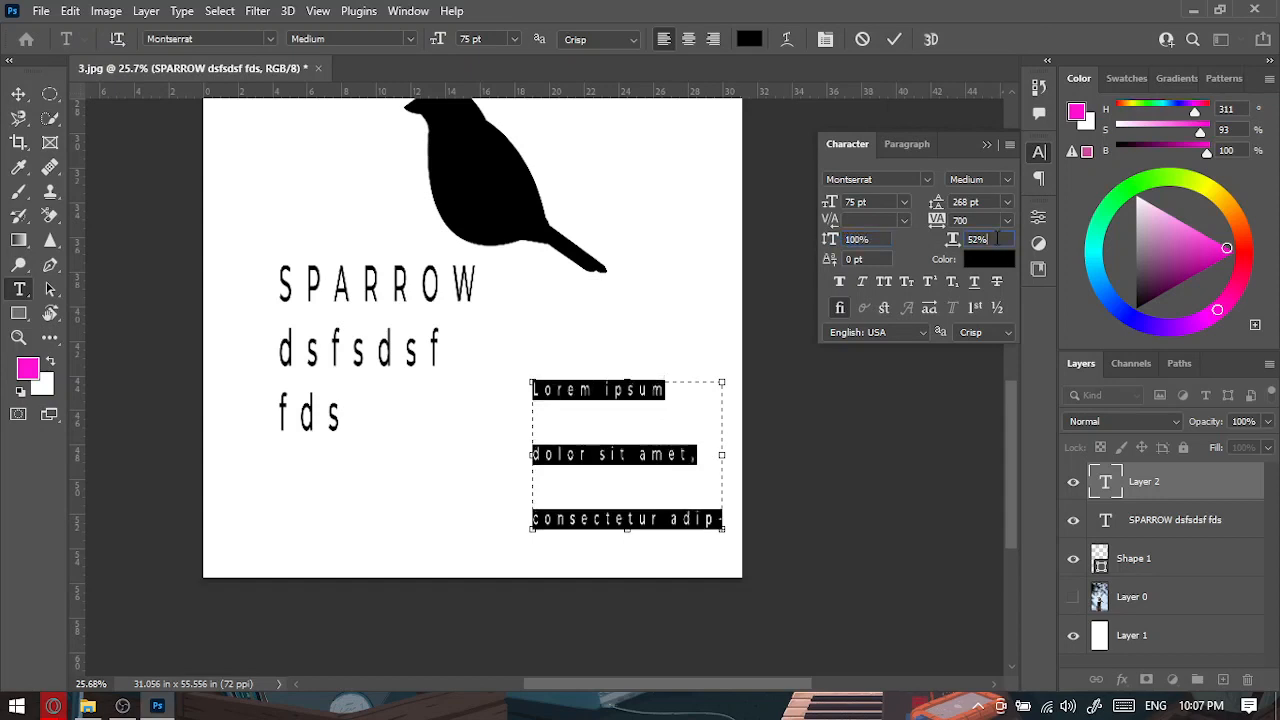
type("100")
Set the tracking of the Lorem ipsum text to 0 and its leading to Auto.
left_click(990, 216)
left_click(1007, 220)
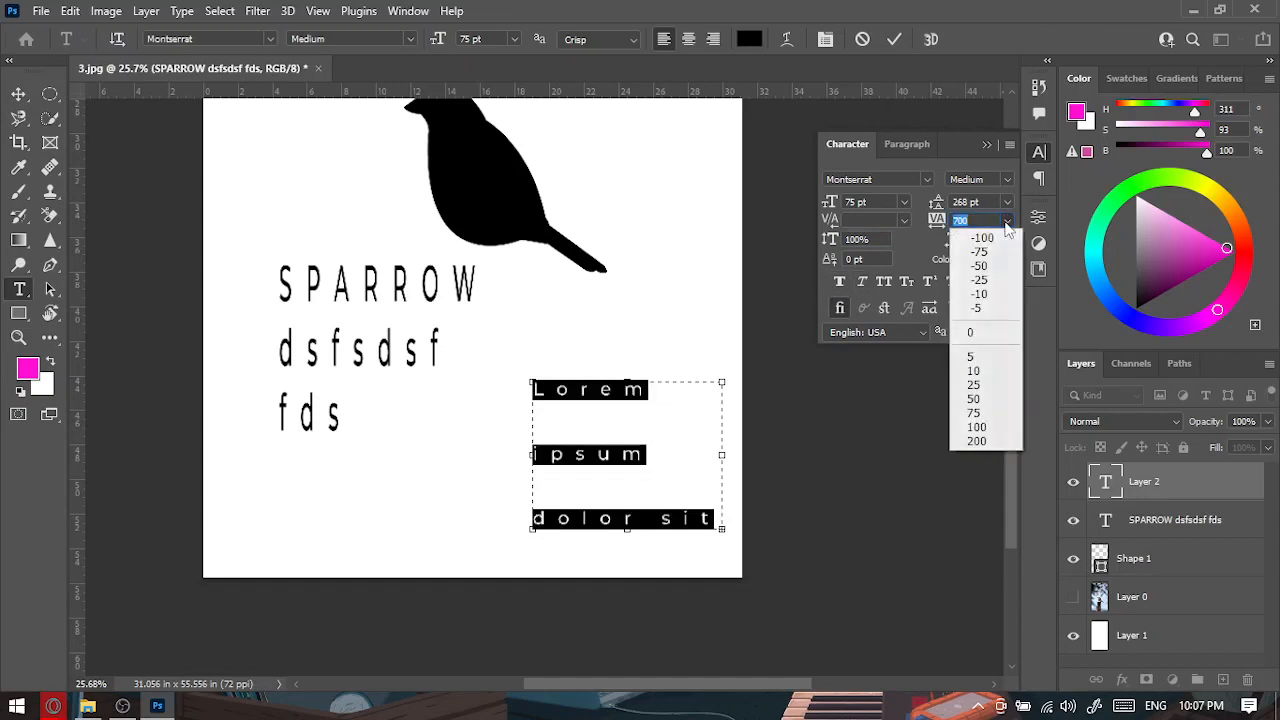
left_click(997, 332)
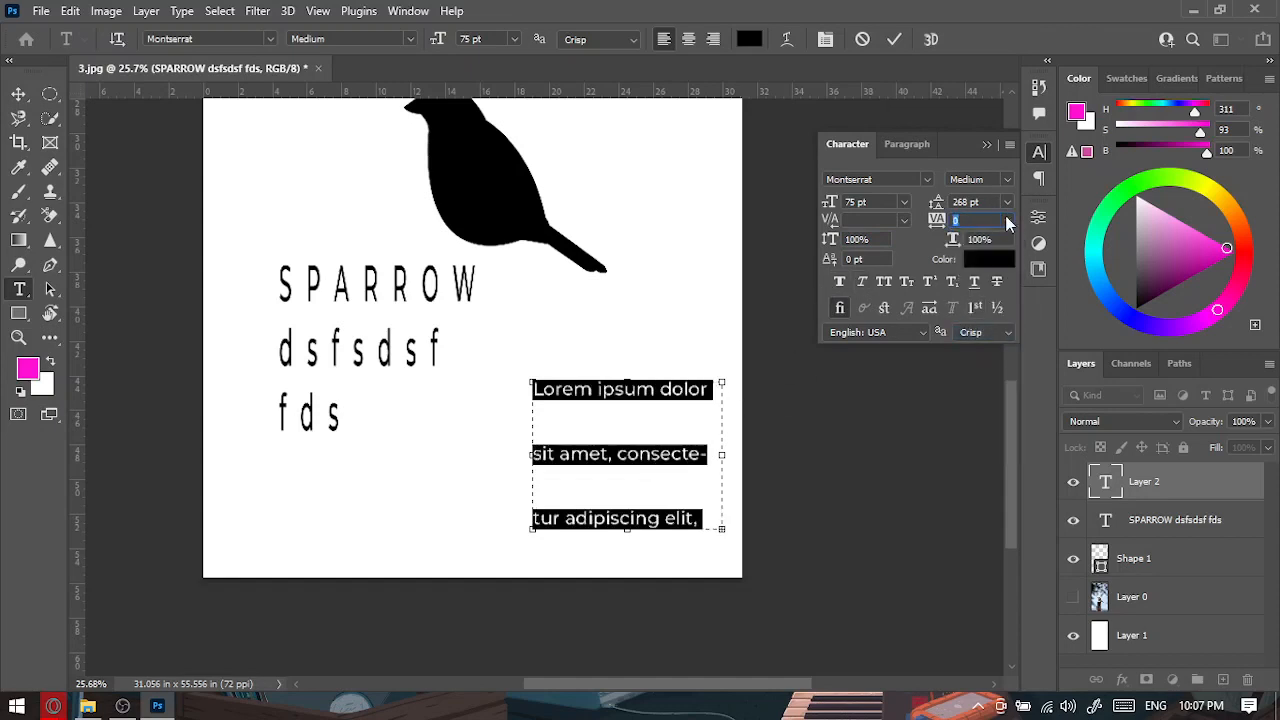
left_click(1008, 200)
left_click(983, 220)
left_click(686, 453)
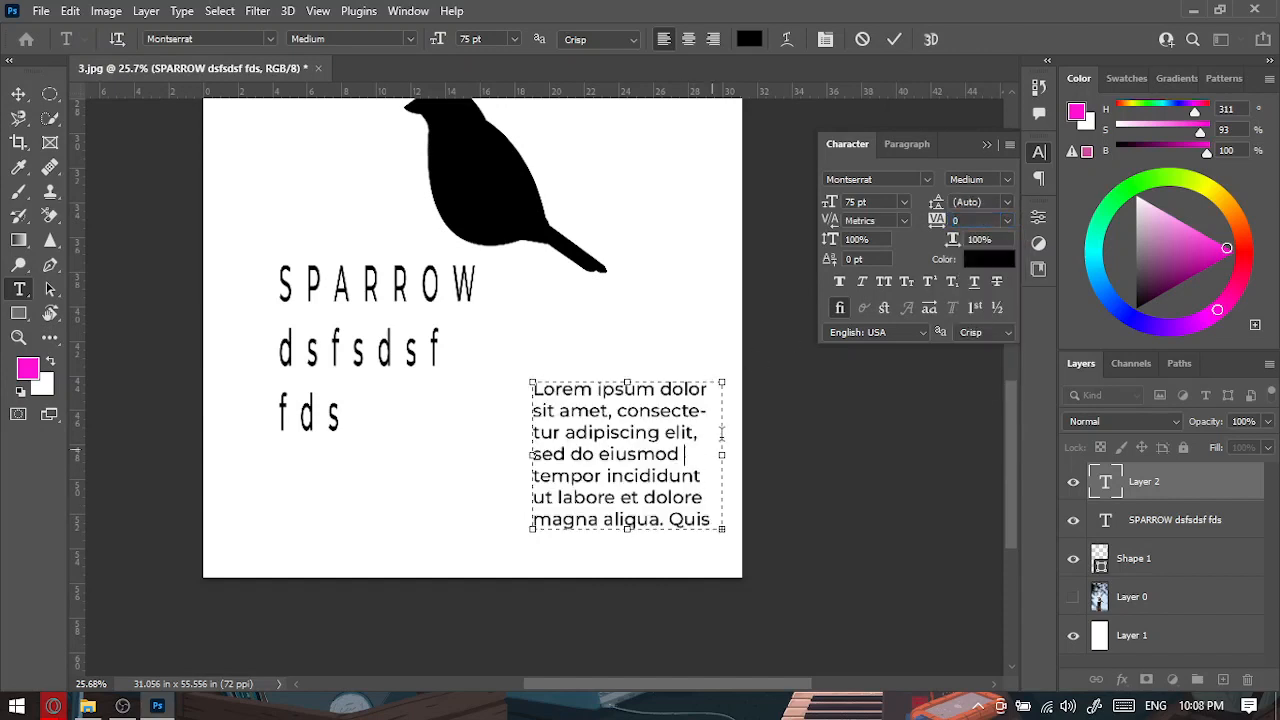
Justify the Lorem ipsum paragraph with its last line aligned left.
left_click(910, 143)
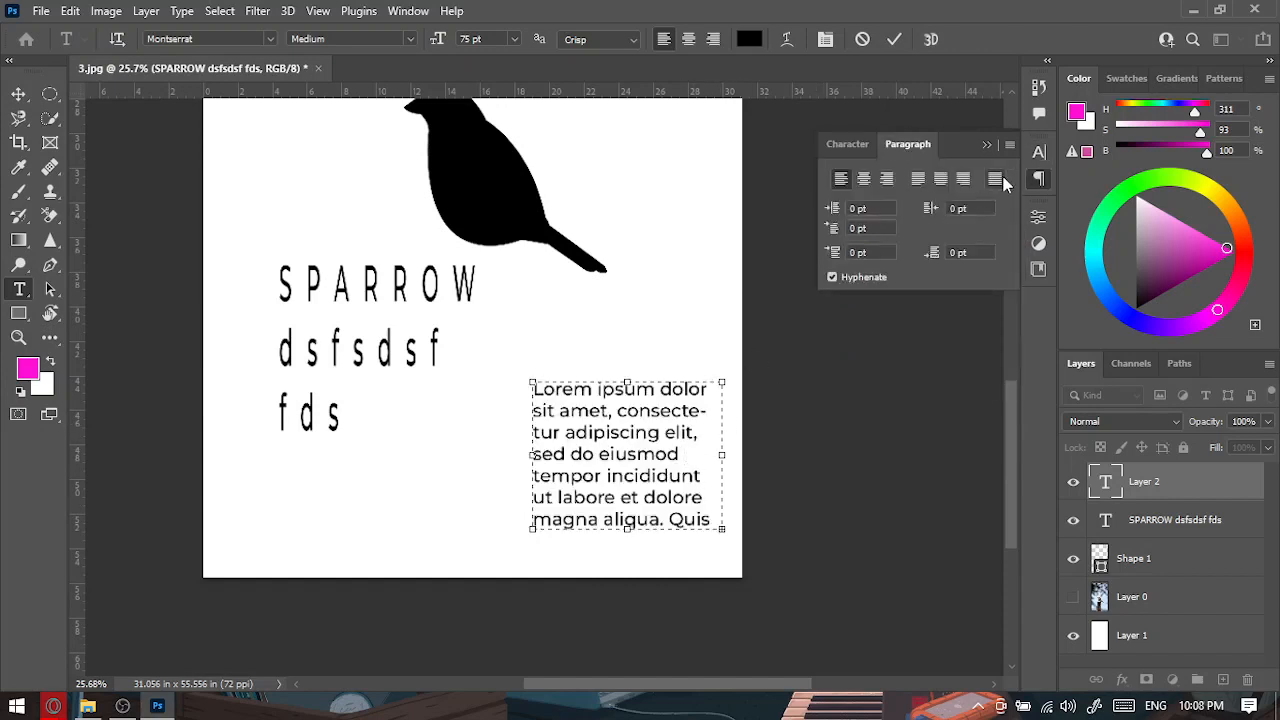
left_click(918, 178)
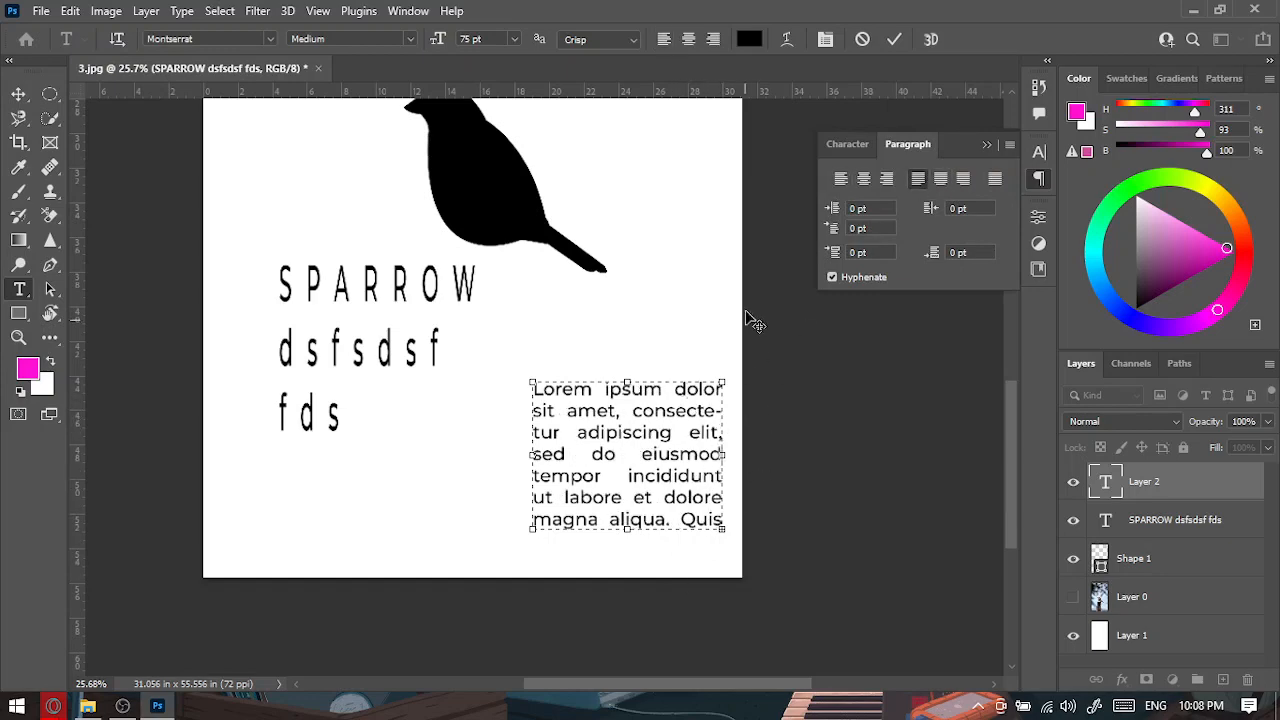
scroll(716, 428, "up", 5)
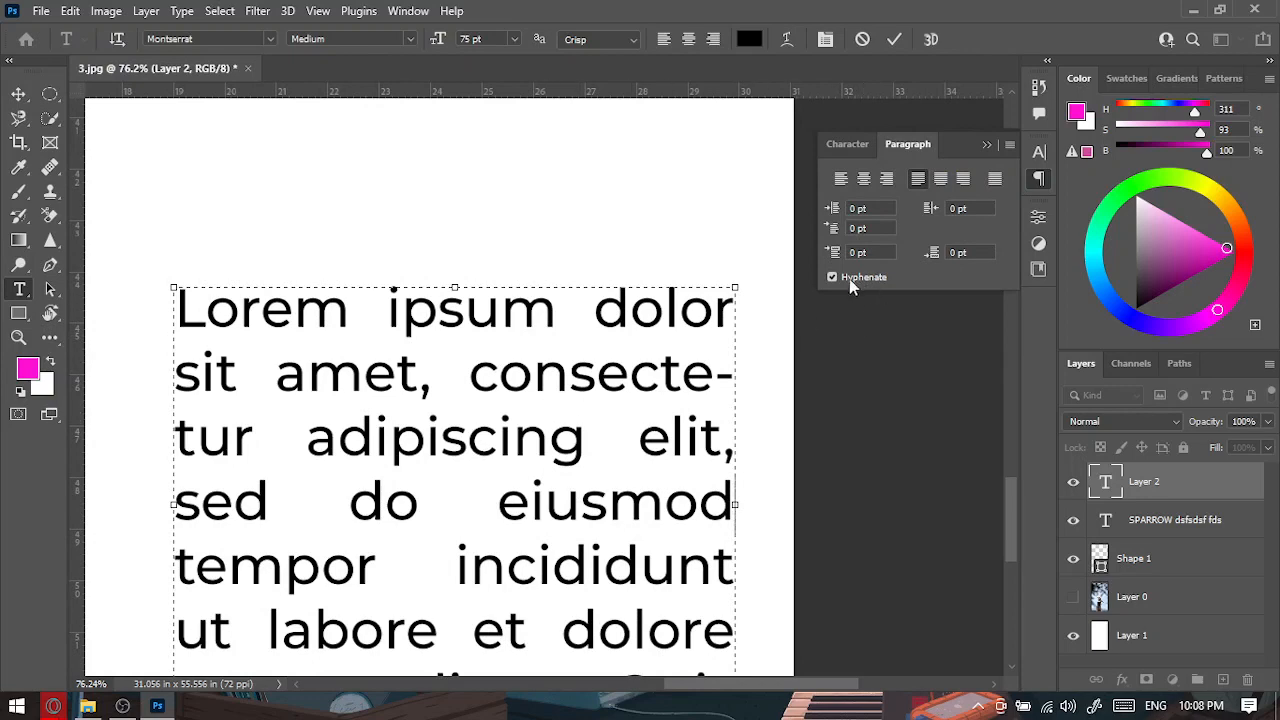
Turn hyphenation off and back on for the Lorem ipsum paragraph, and commit the text.
key("ctrl+a")
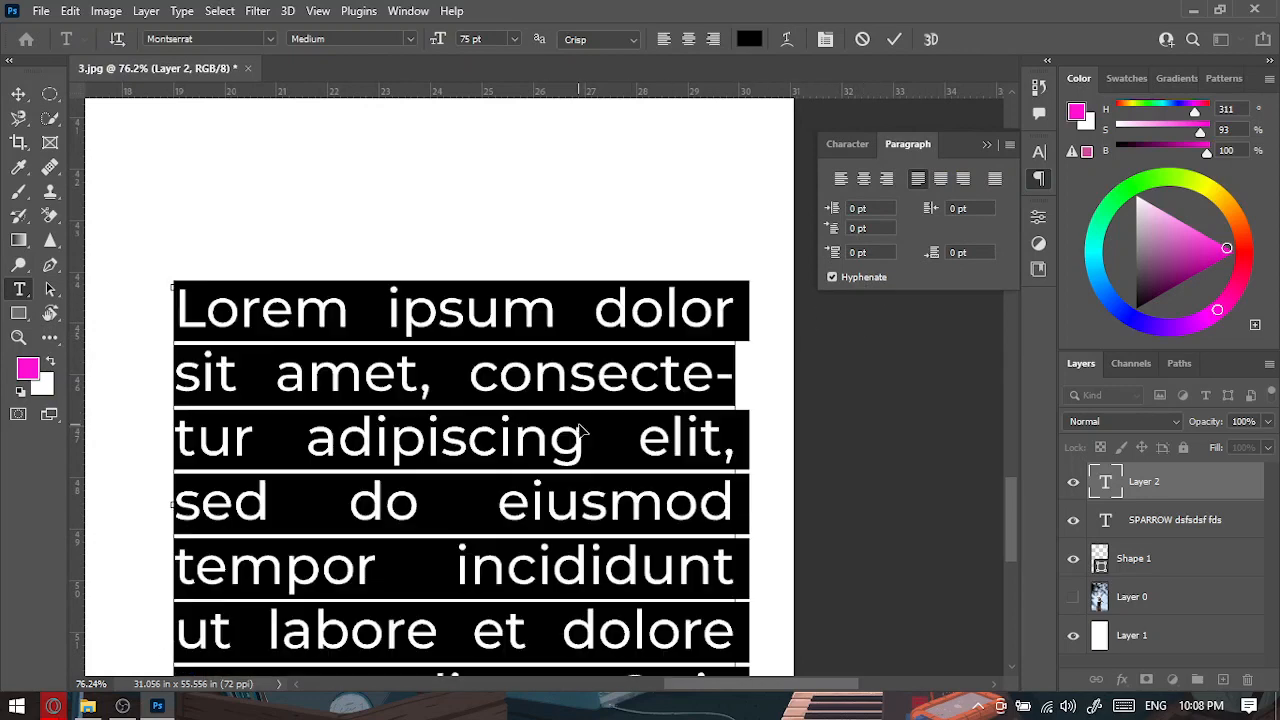
left_click(832, 277)
scroll(560, 420, "down", 4)
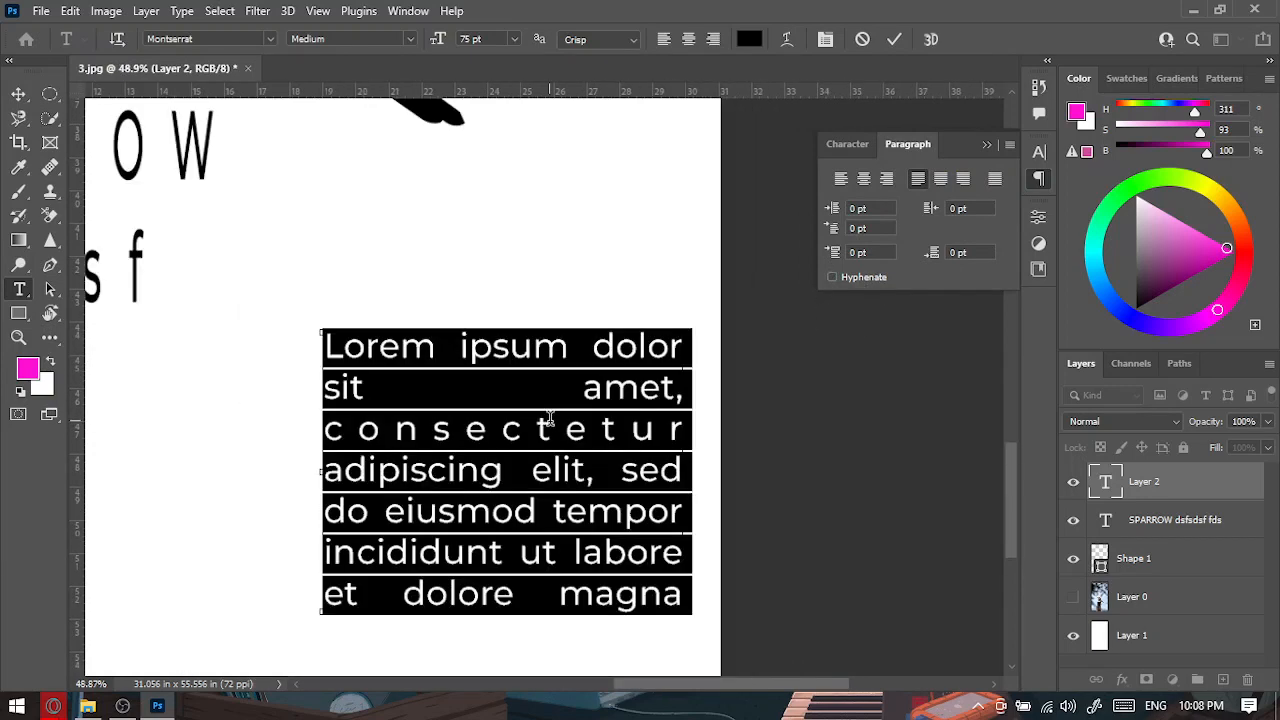
left_click(625, 465)
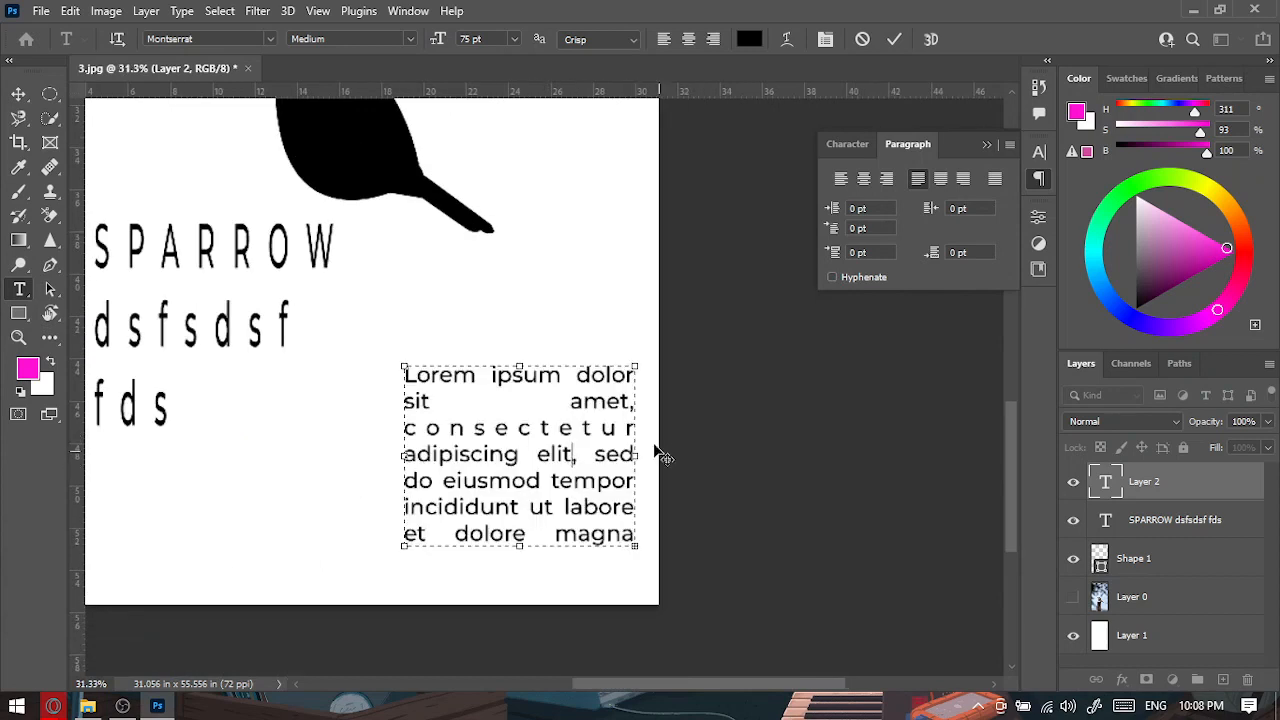
left_click(833, 278)
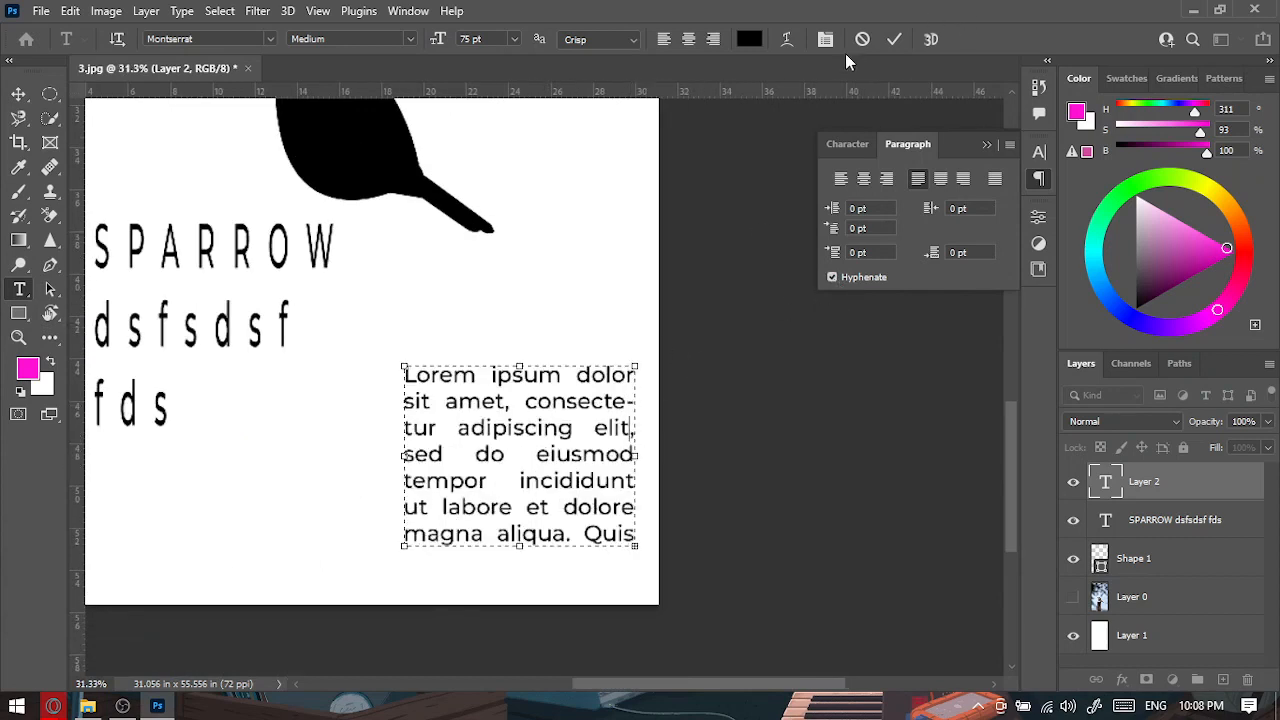
left_click(895, 39)
Add the sample text "dfdsfsdfd" above and beside the bird's tail with the Vertical Type tool, and commit it.
scroll(514, 266, "down", 2)
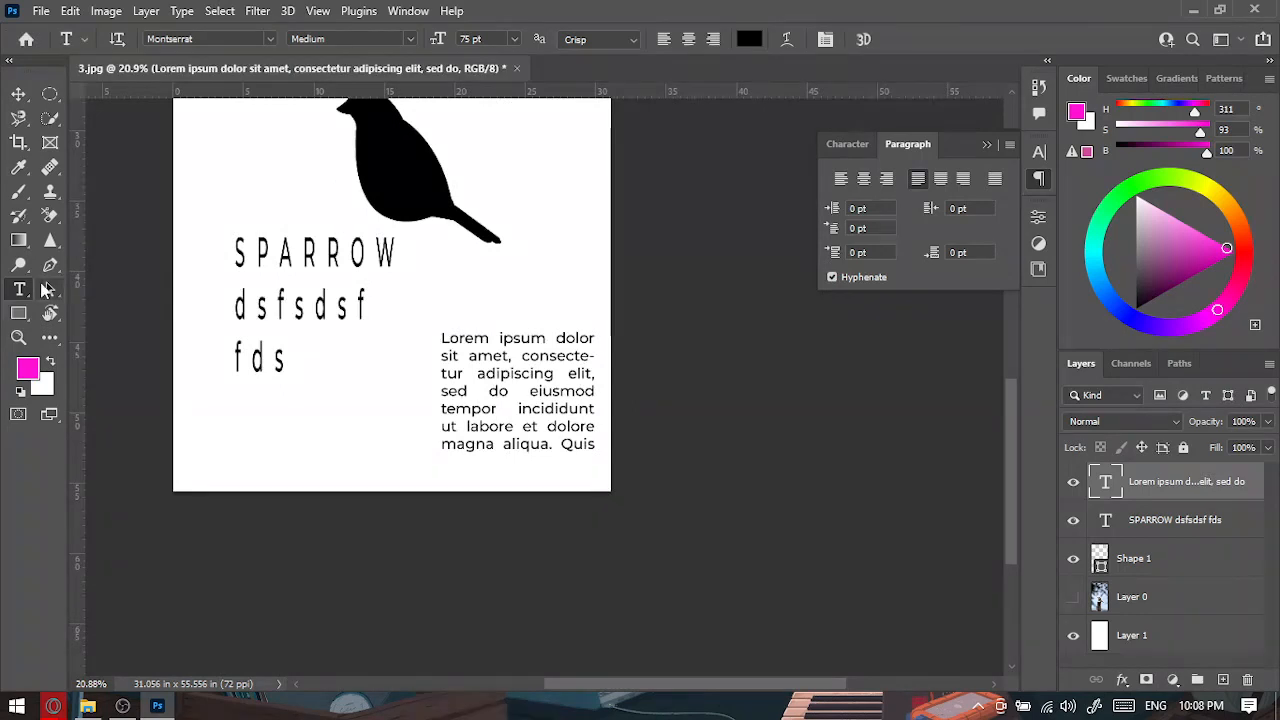
right_click(25, 293)
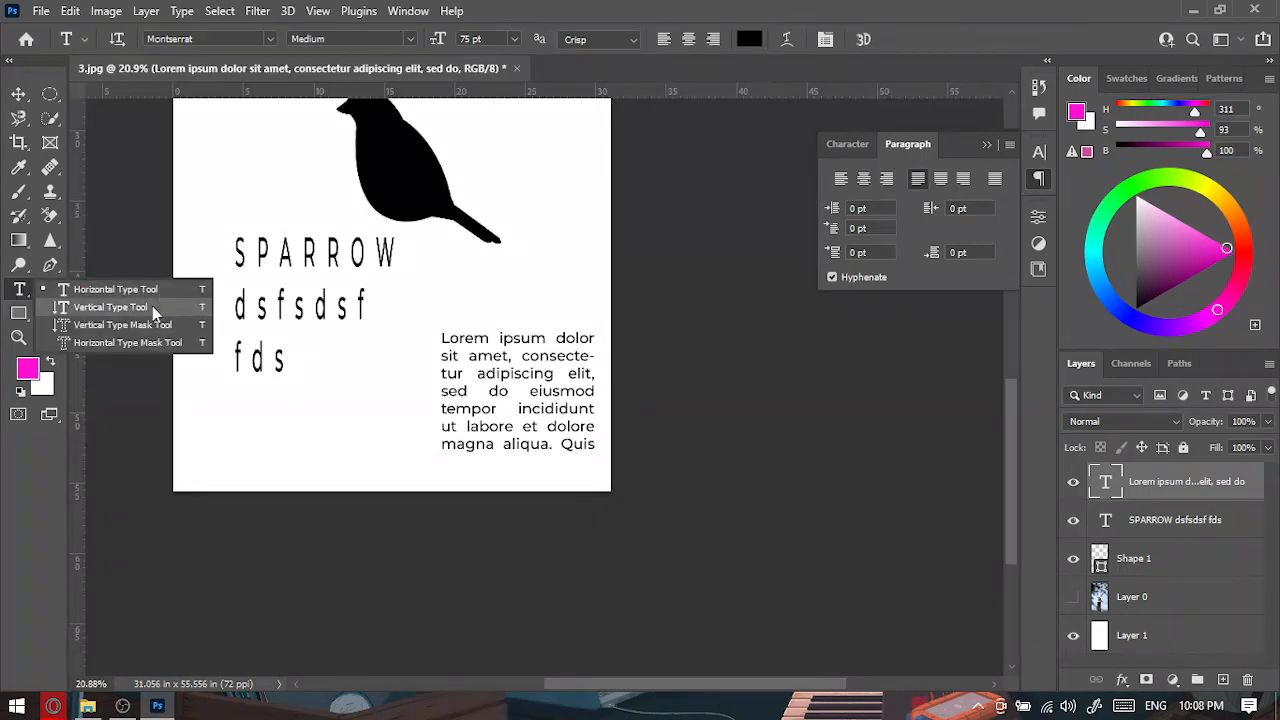
left_click(152, 306)
scroll(463, 240, "up", 3)
left_click(530, 172)
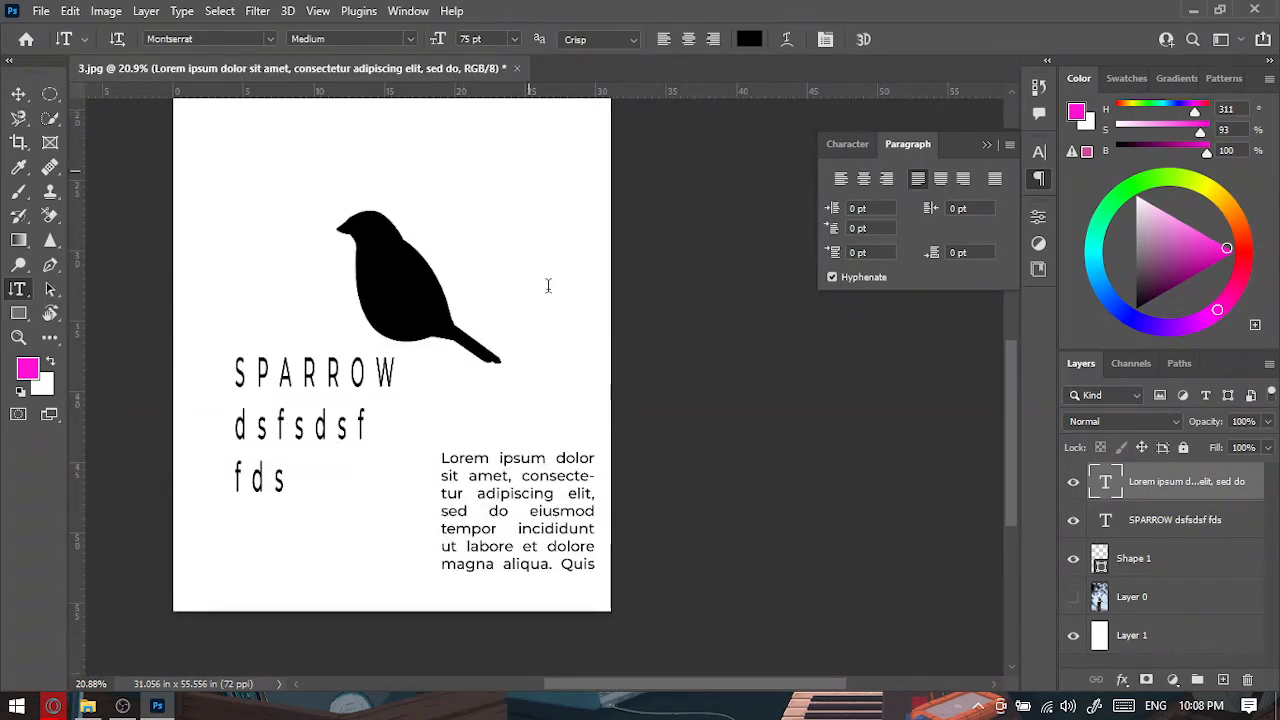
type("dfdsfsdfd")
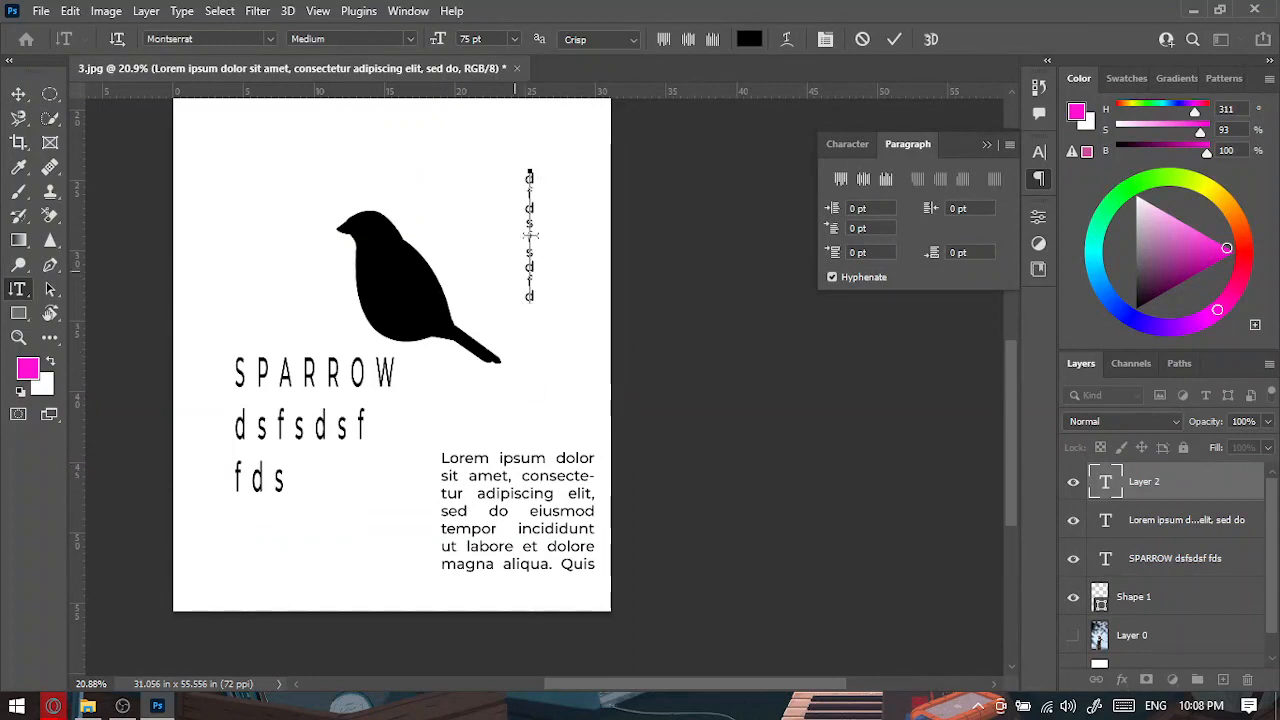
left_click(895, 40)
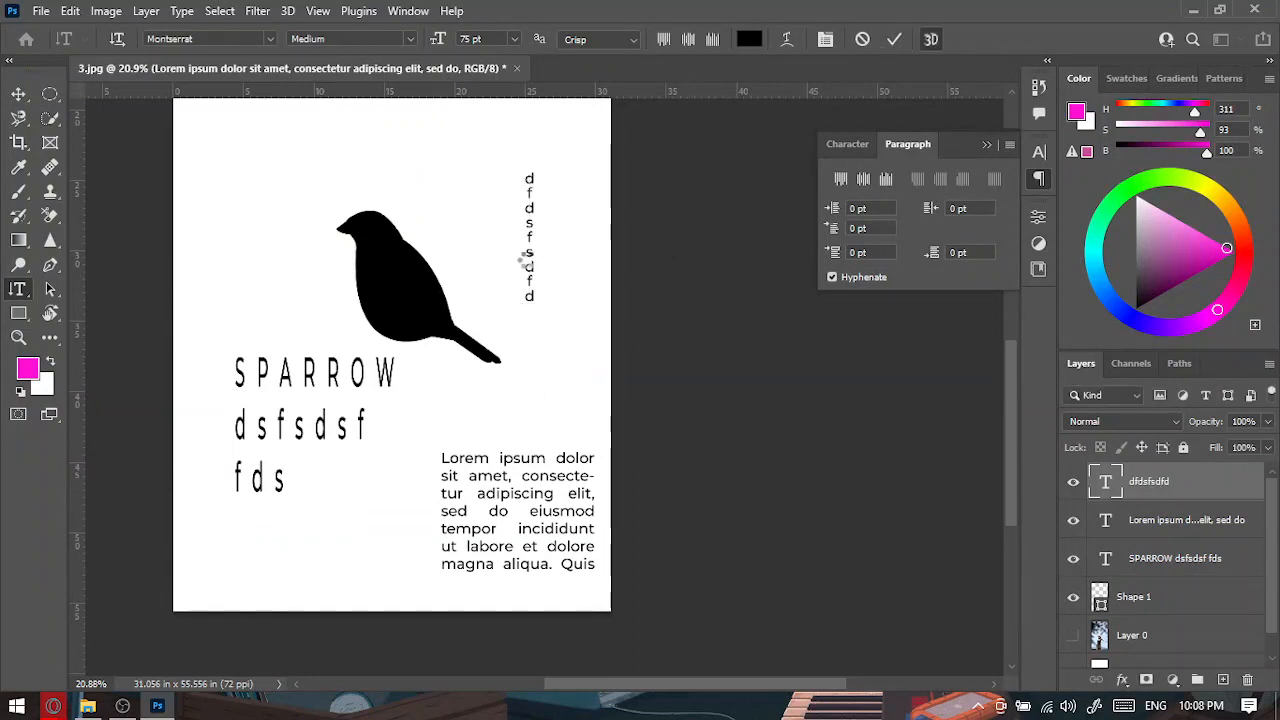
Try converting the vertical text to a 3D object, move the secondary 3D view, and undo the conversion.
left_click(654, 273)
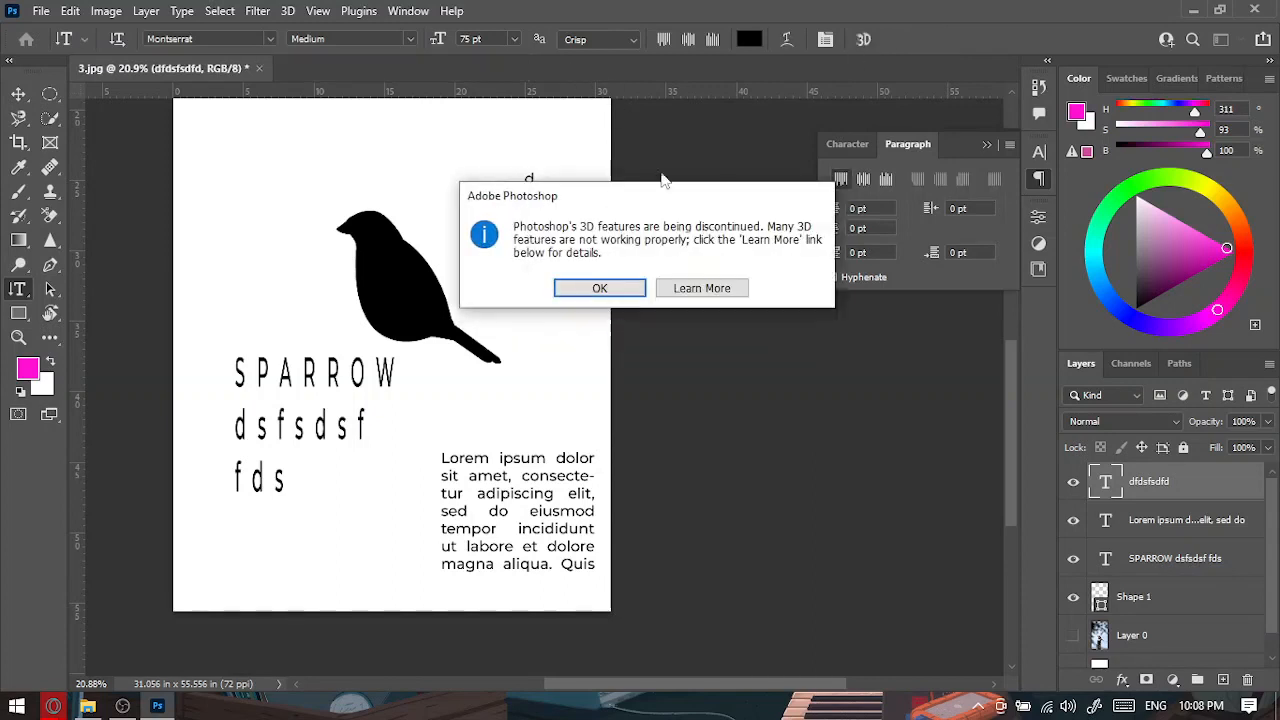
left_click(635, 288)
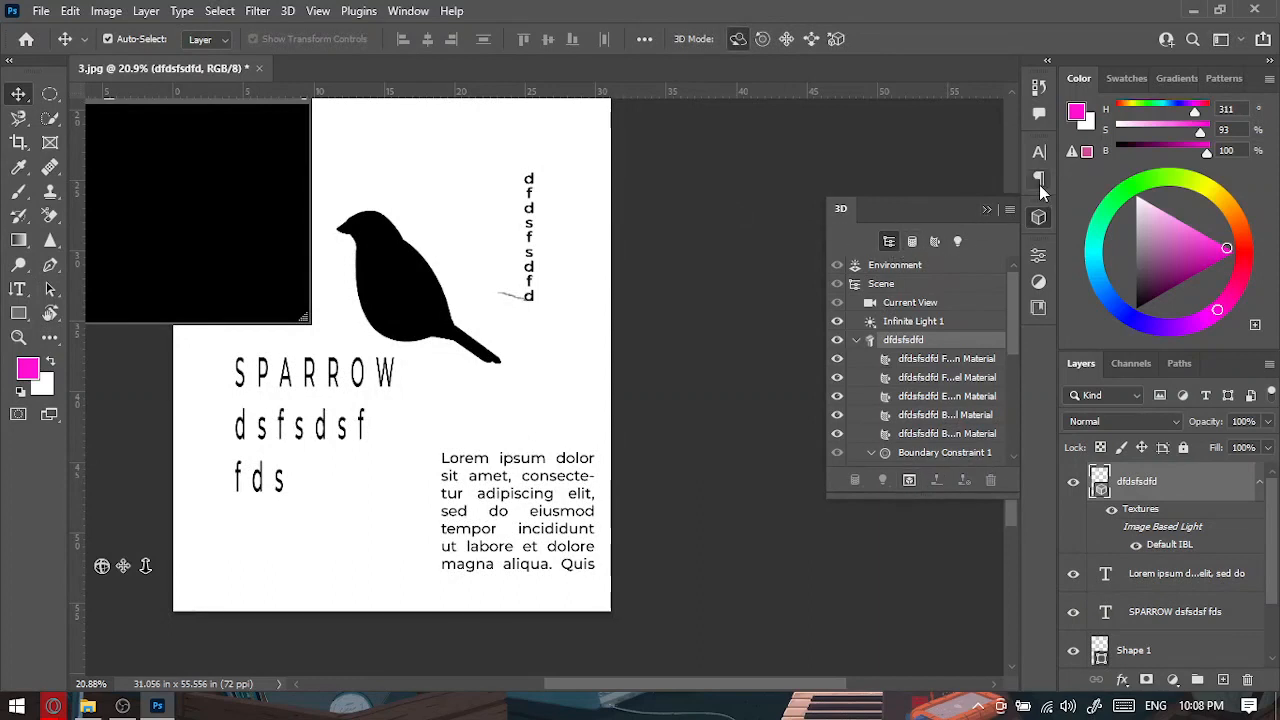
left_click(987, 214)
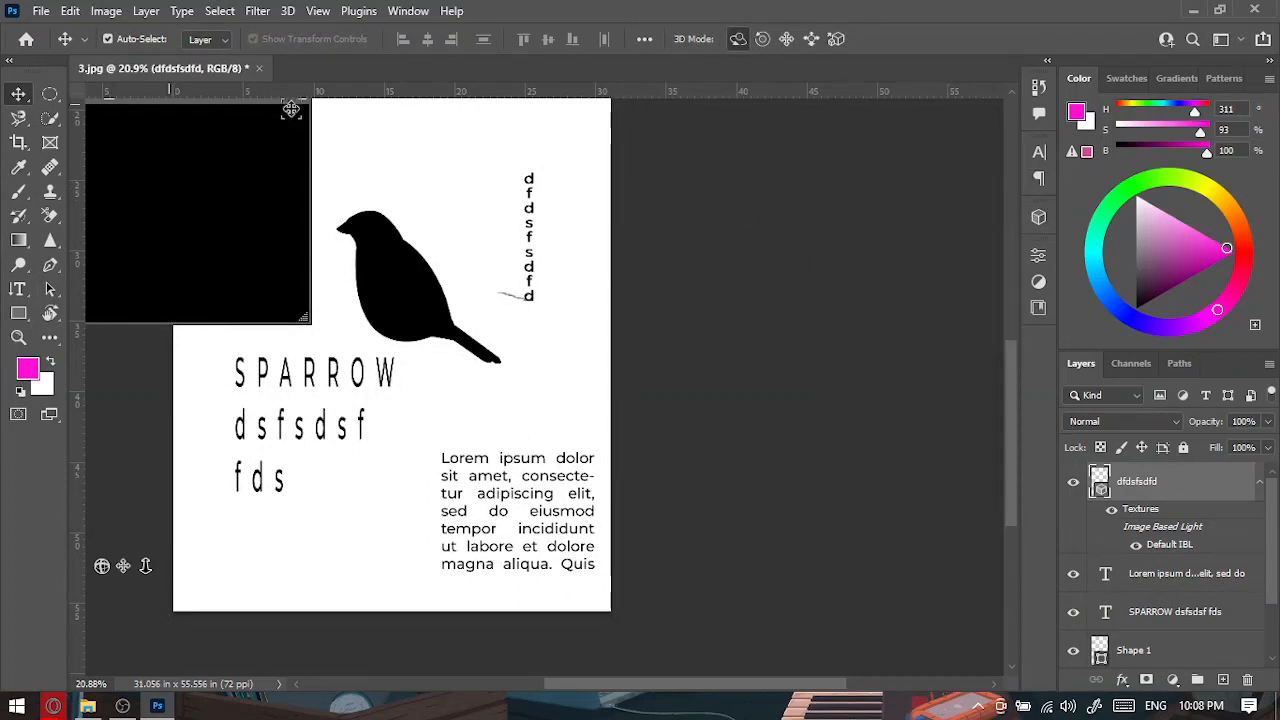
left_click_drag(321, 147, 350, 172)
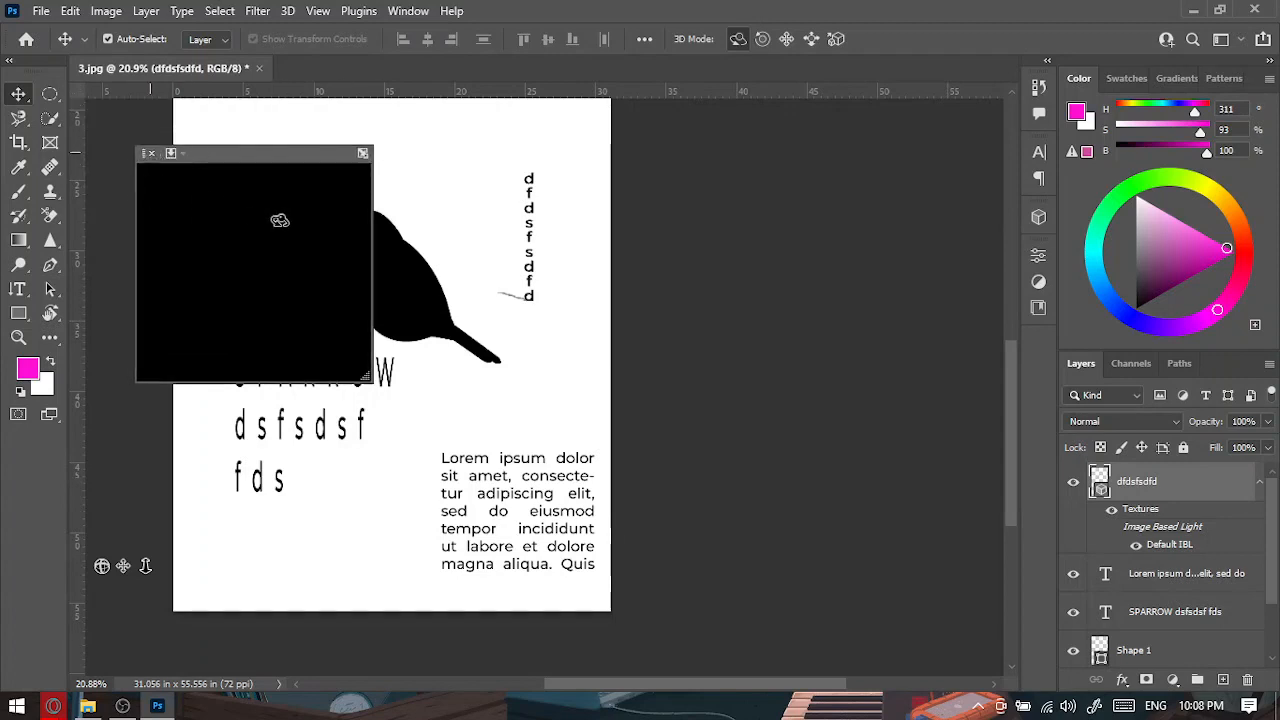
key("ctrl+z")
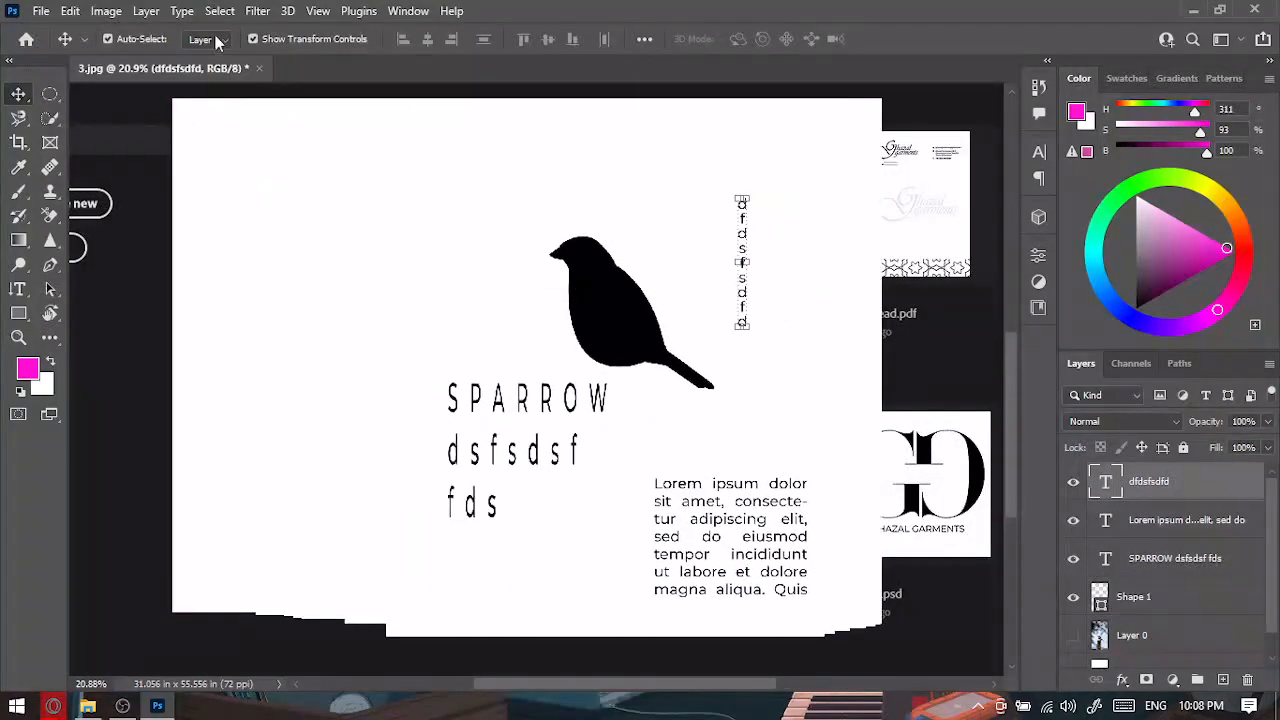
Close the 3.jpg document without saving, and create a new 2000 x 2000 px document at 300 ppi.
left_click(258, 68)
left_click(633, 272)
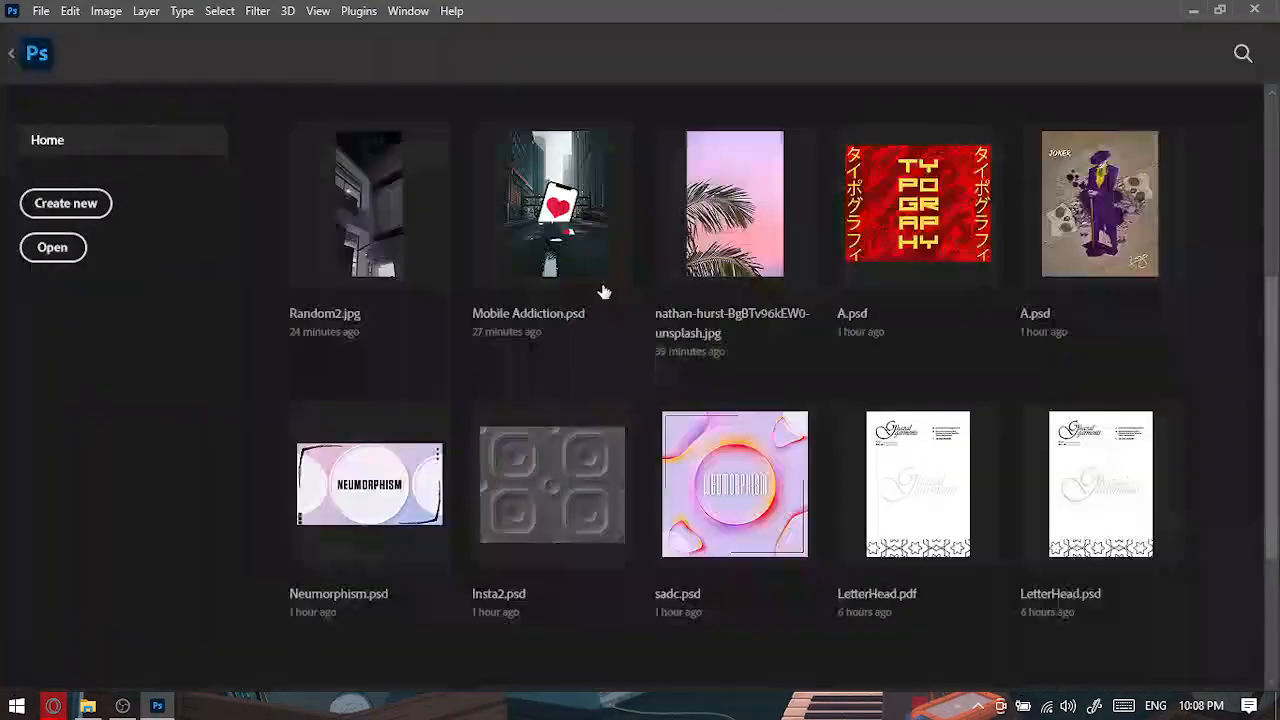
left_click(78, 205)
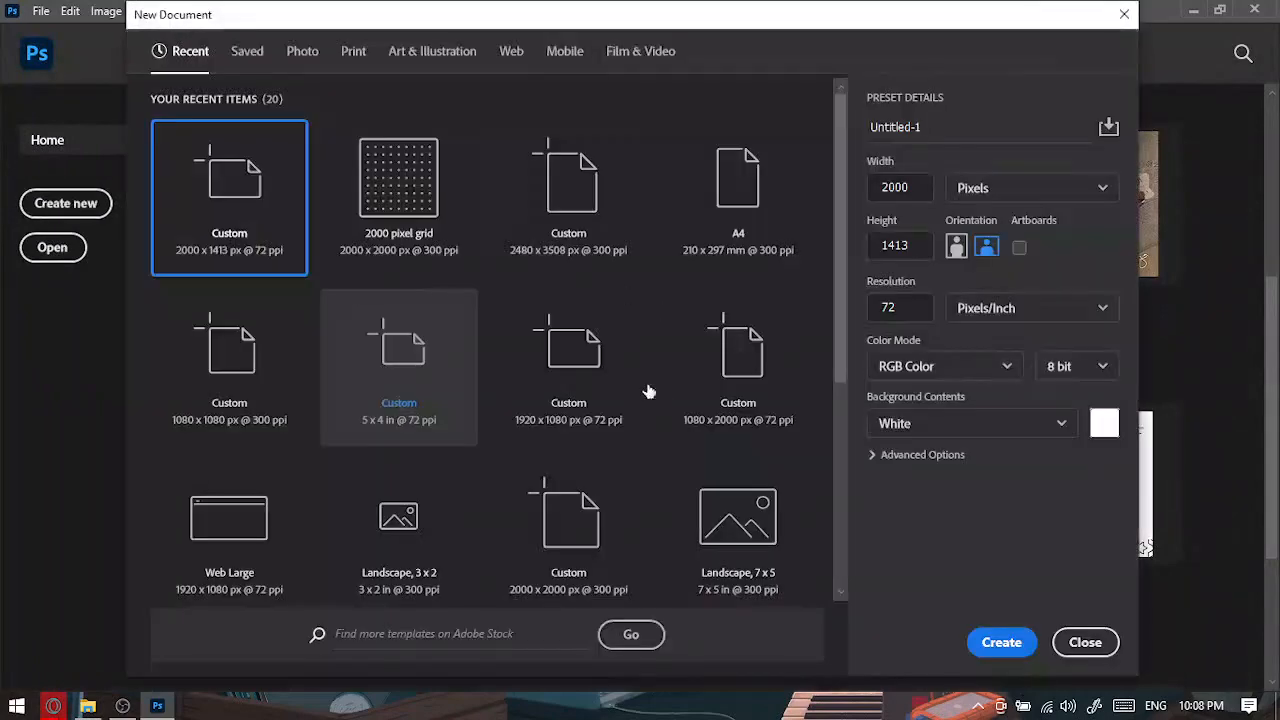
left_click(568, 237)
left_click(1001, 642)
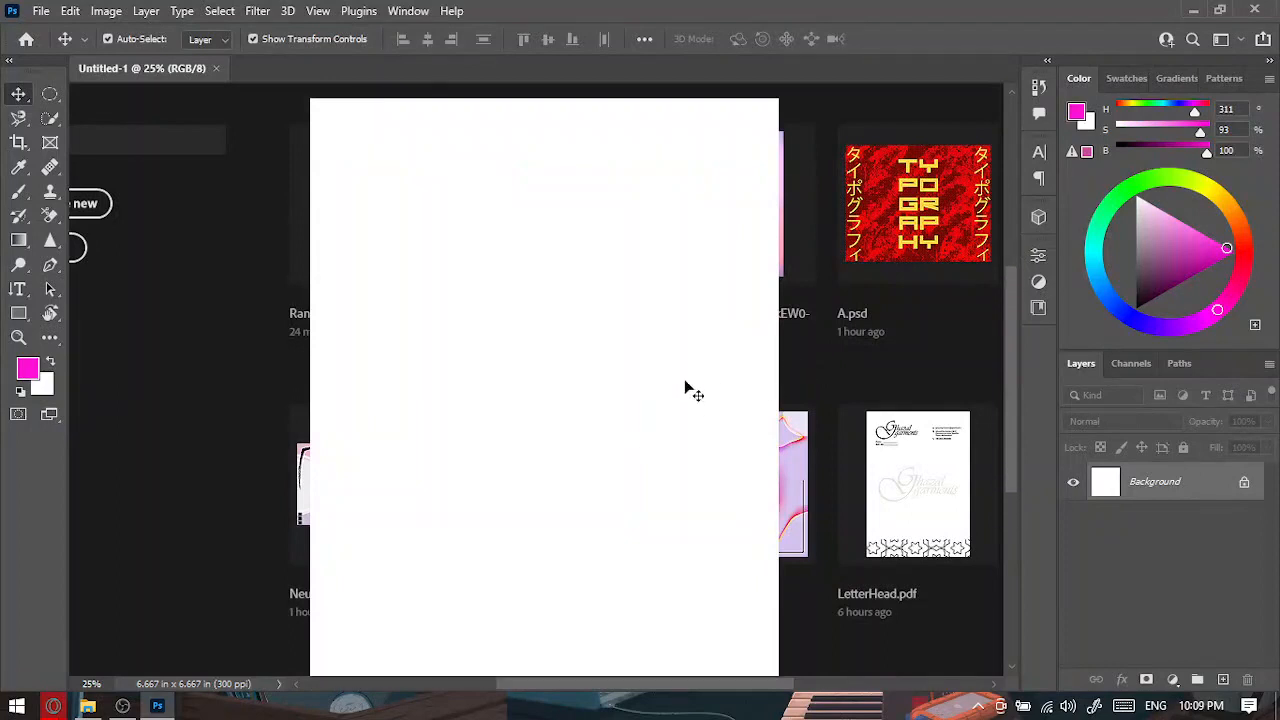
Close Photoshop and the Sparrow Pack 1 folder window, and refresh the desktop.
left_click(1245, 10)
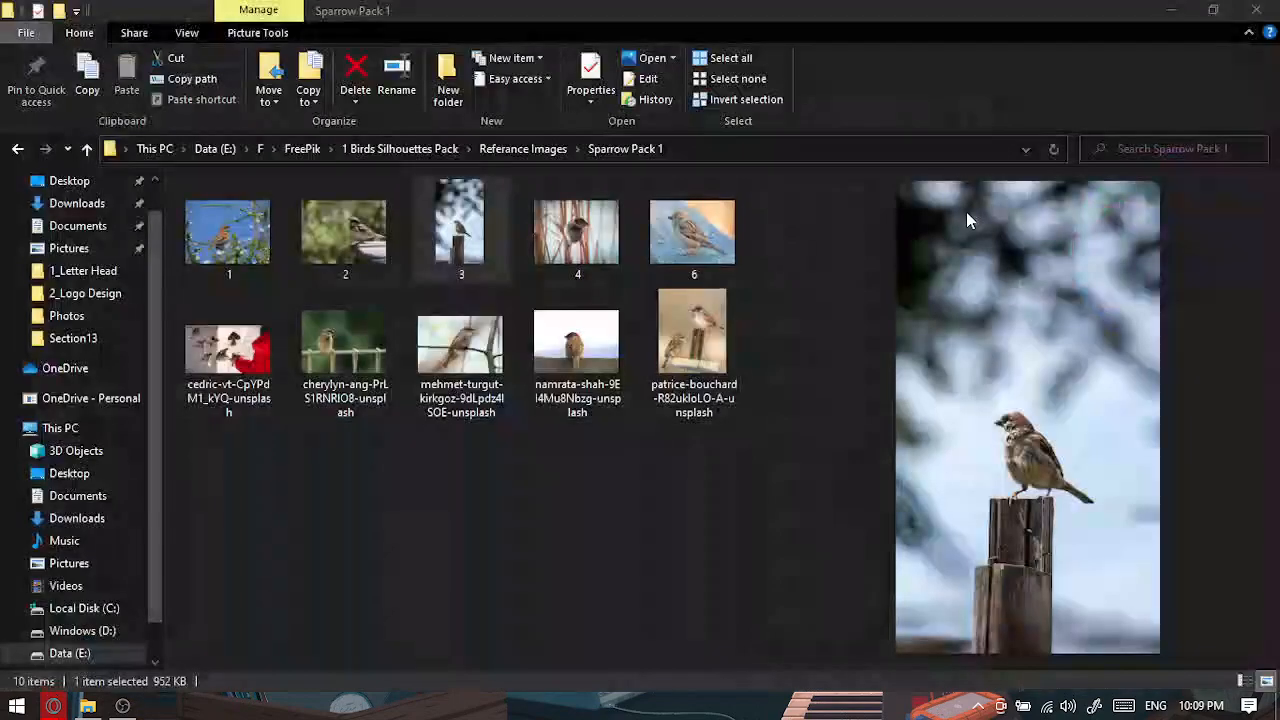
left_click(1257, 10)
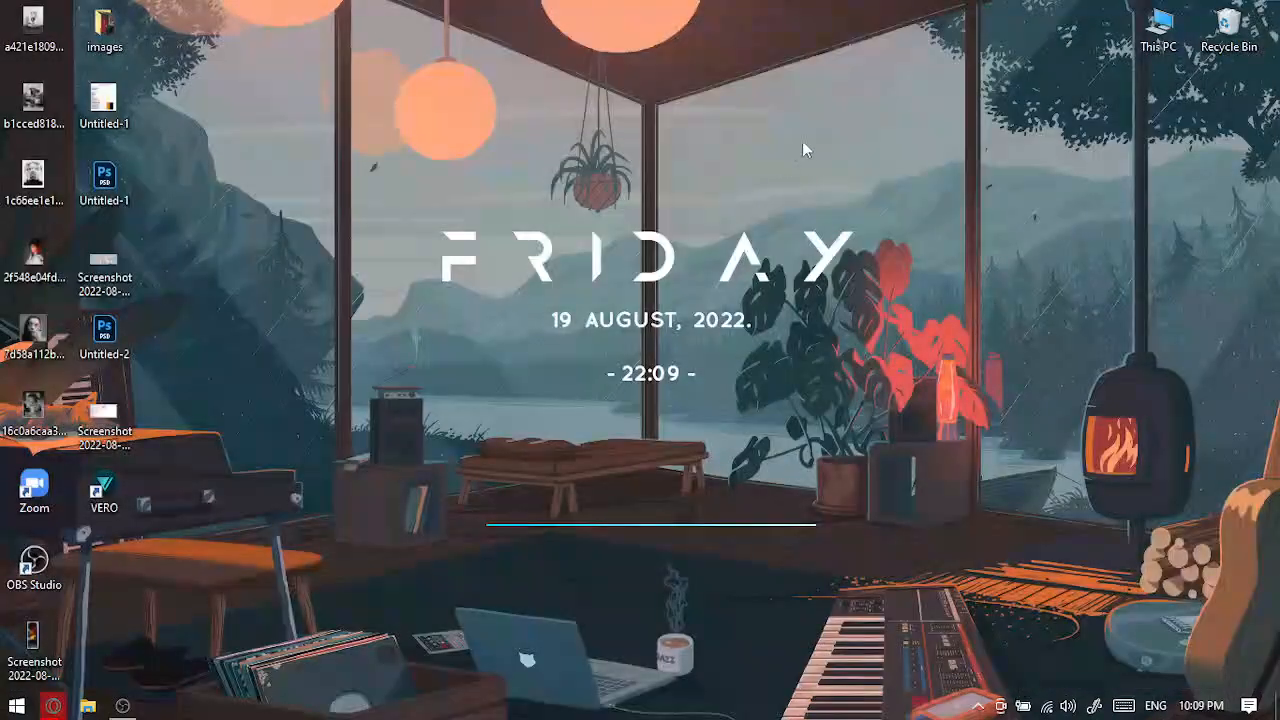
right_click(975, 199)
left_click(1028, 260)
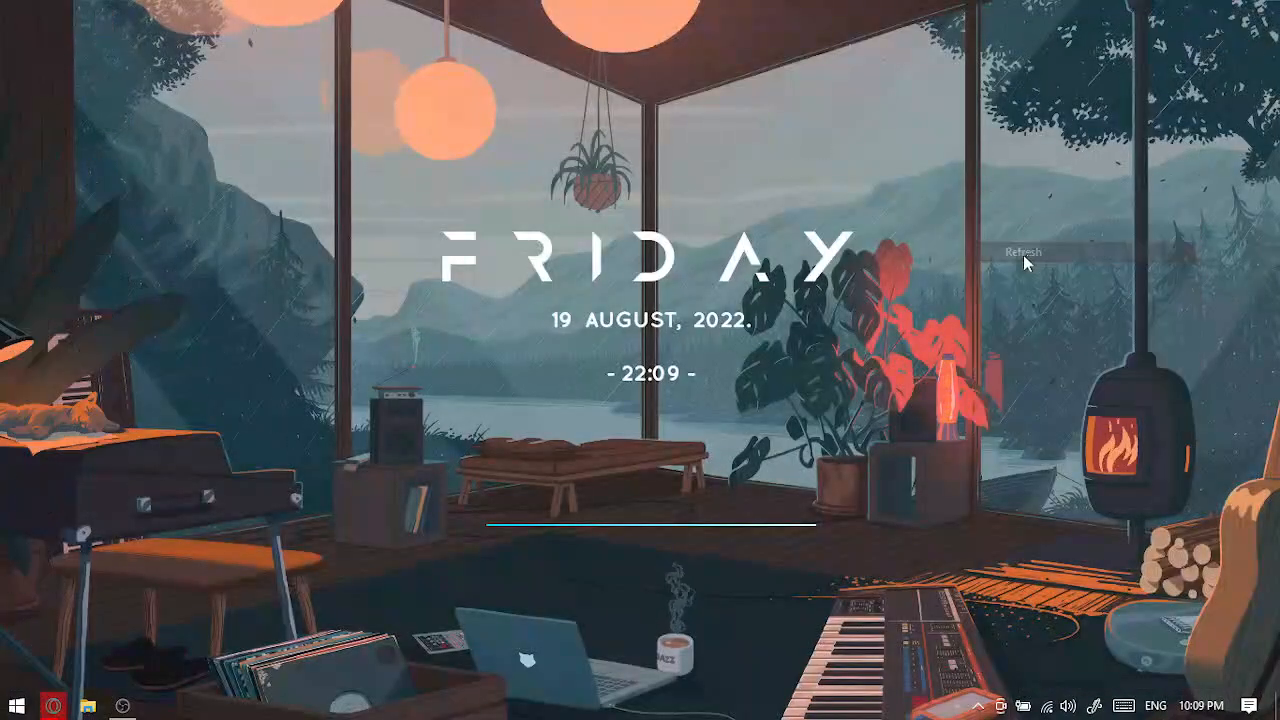
Launch Photoshop and create a new 2000 x 2000 px document at 300 ppi from the recent pixel grid preset.
left_click(16, 706)
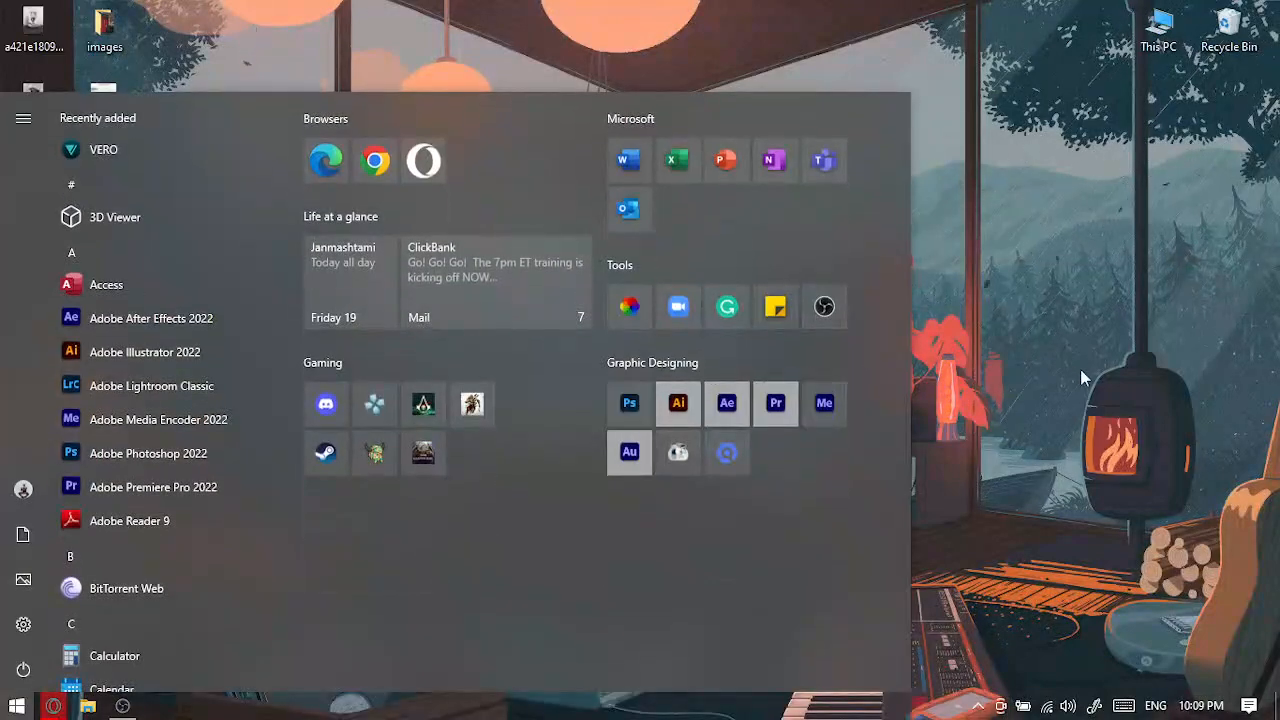
left_click(630, 402)
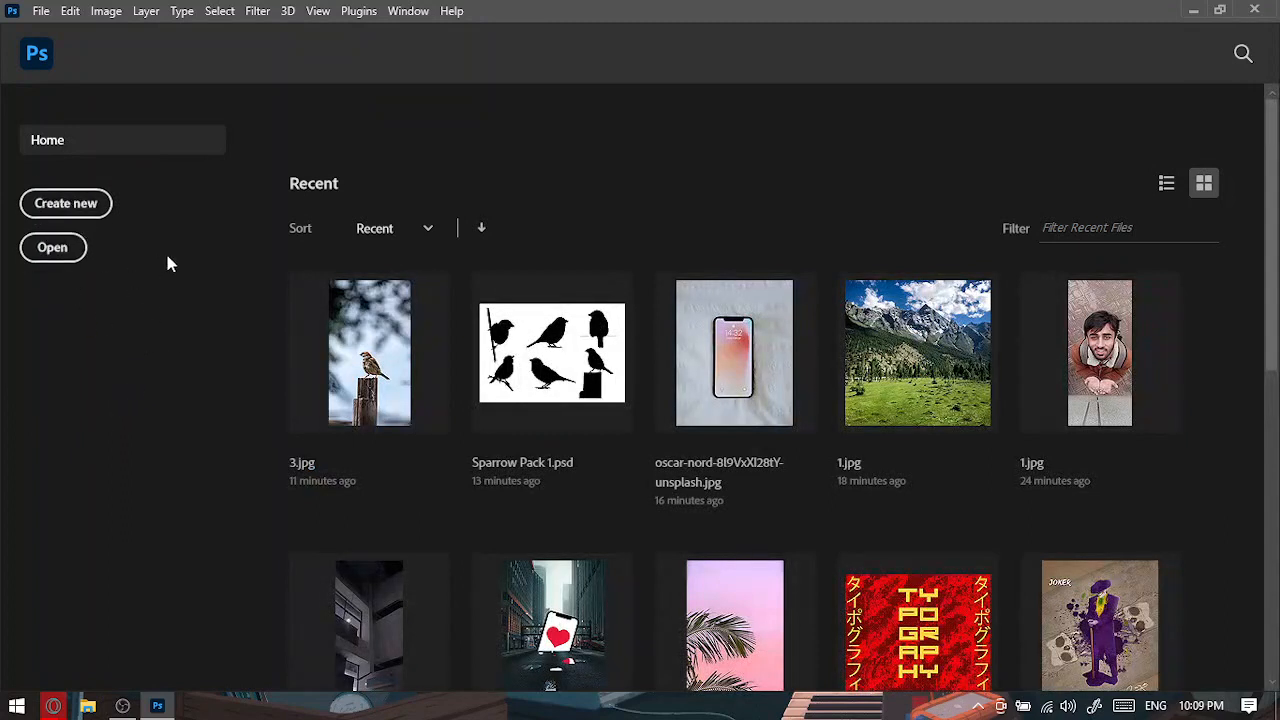
scroll(295, 350, "down", 3)
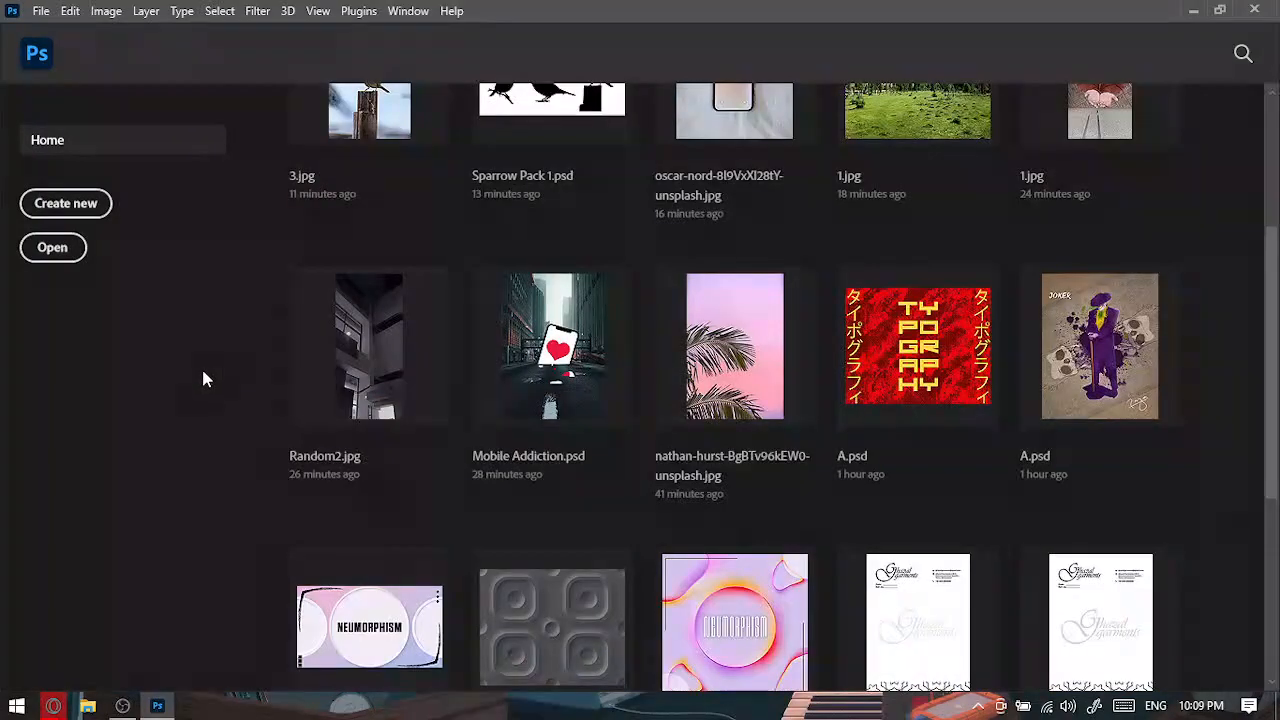
scroll(203, 375, "up", 3)
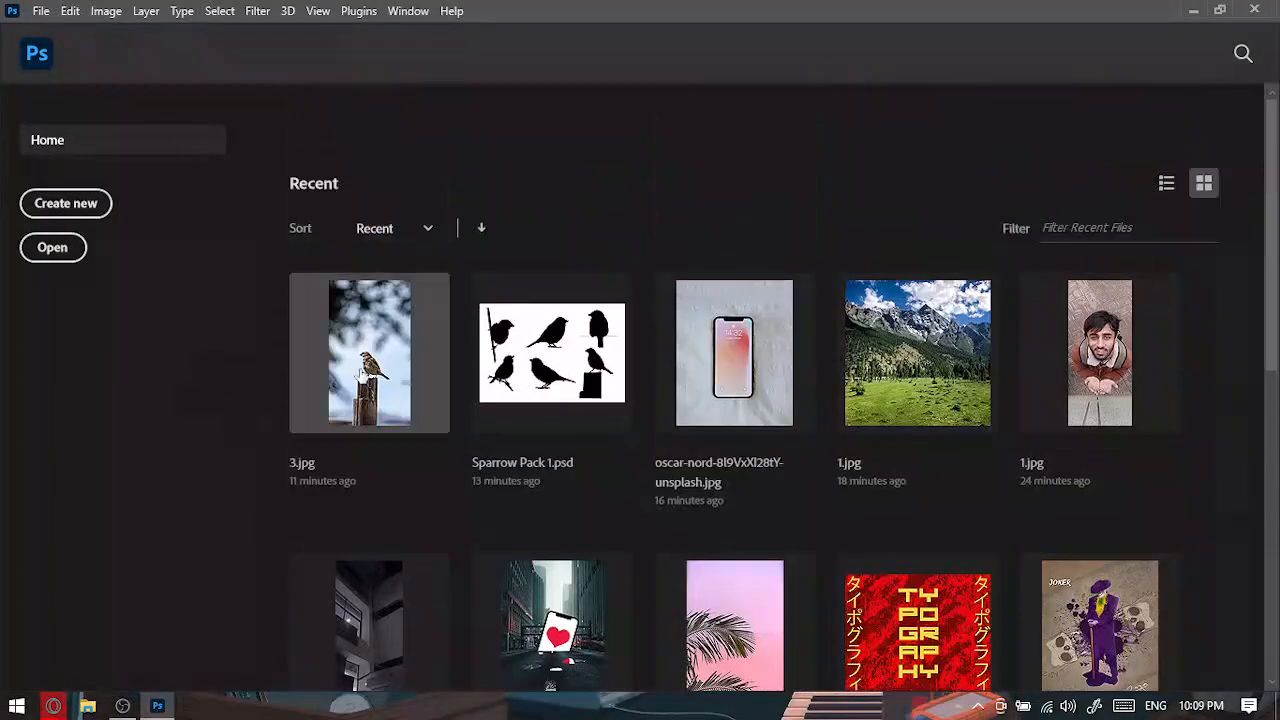
left_click(66, 210)
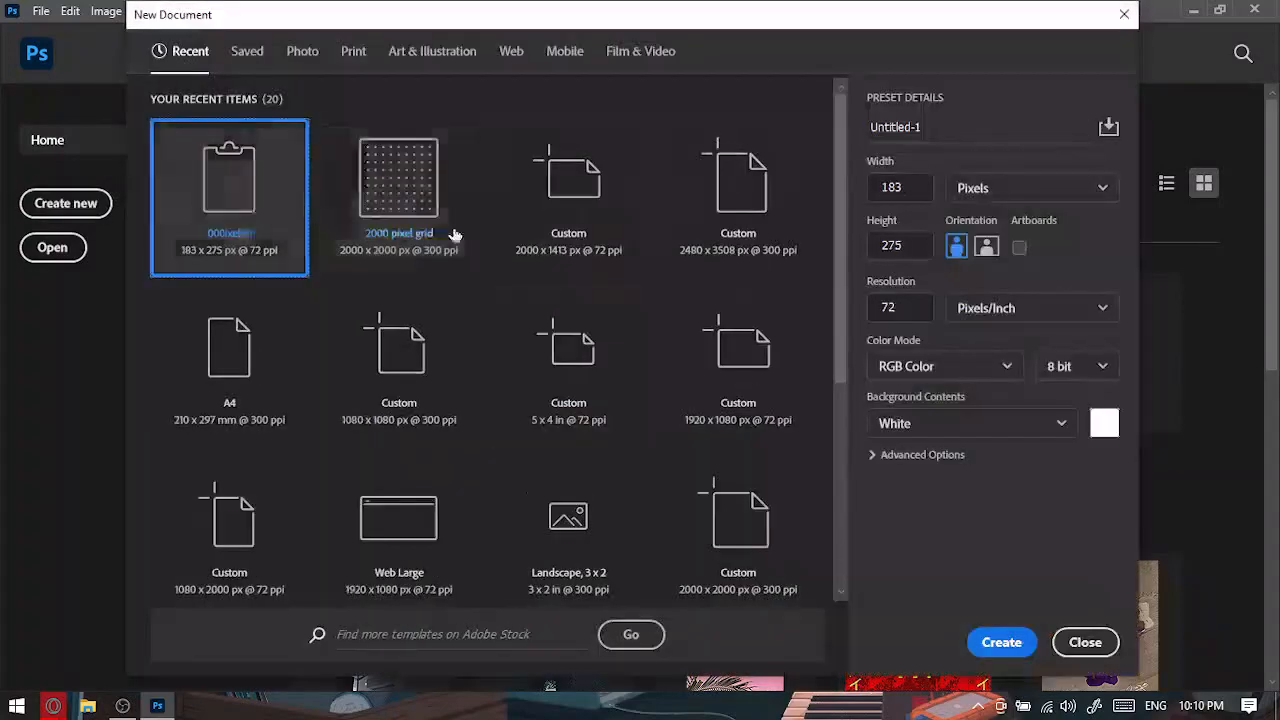
double_click(392, 192)
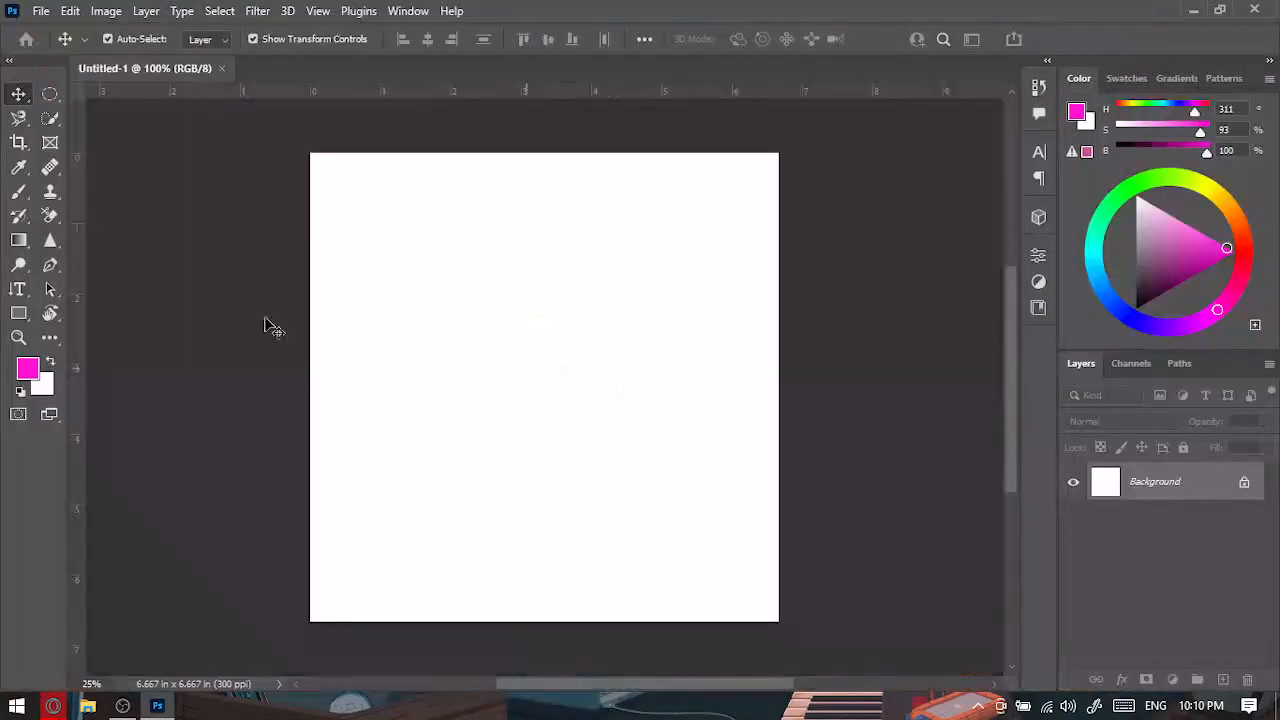
Draw a rounded rectangle about 904 x 636 px in the upper canvas with a magenta fill and yellow stroke.
left_click_drag(18, 313, 105, 308)
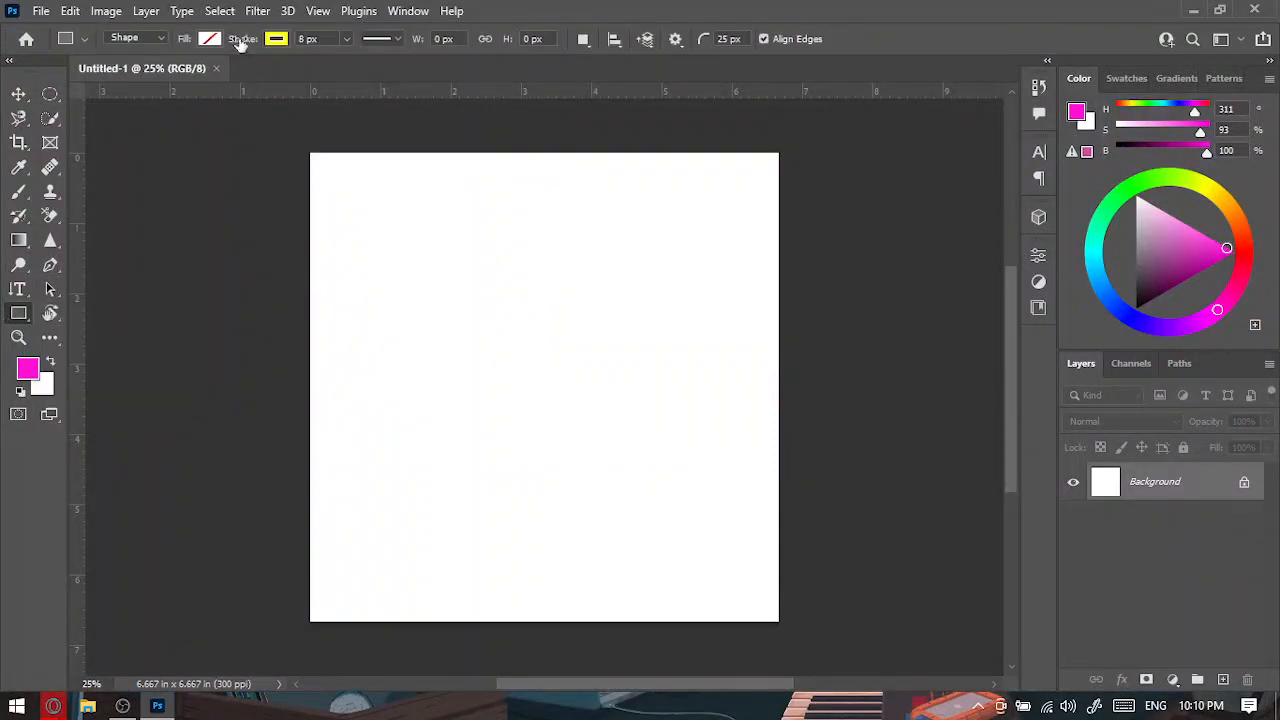
left_click(210, 40)
left_click(260, 138)
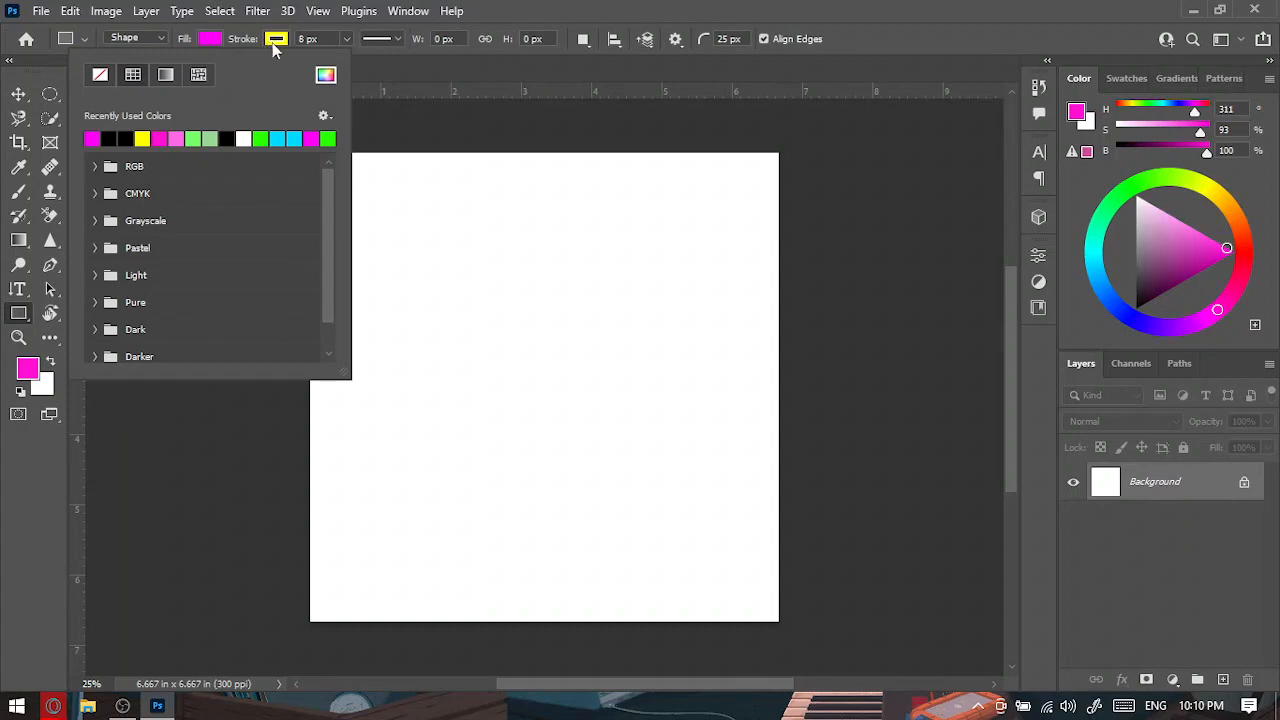
left_click(573, 8)
left_click_drag(411, 231, 622, 378)
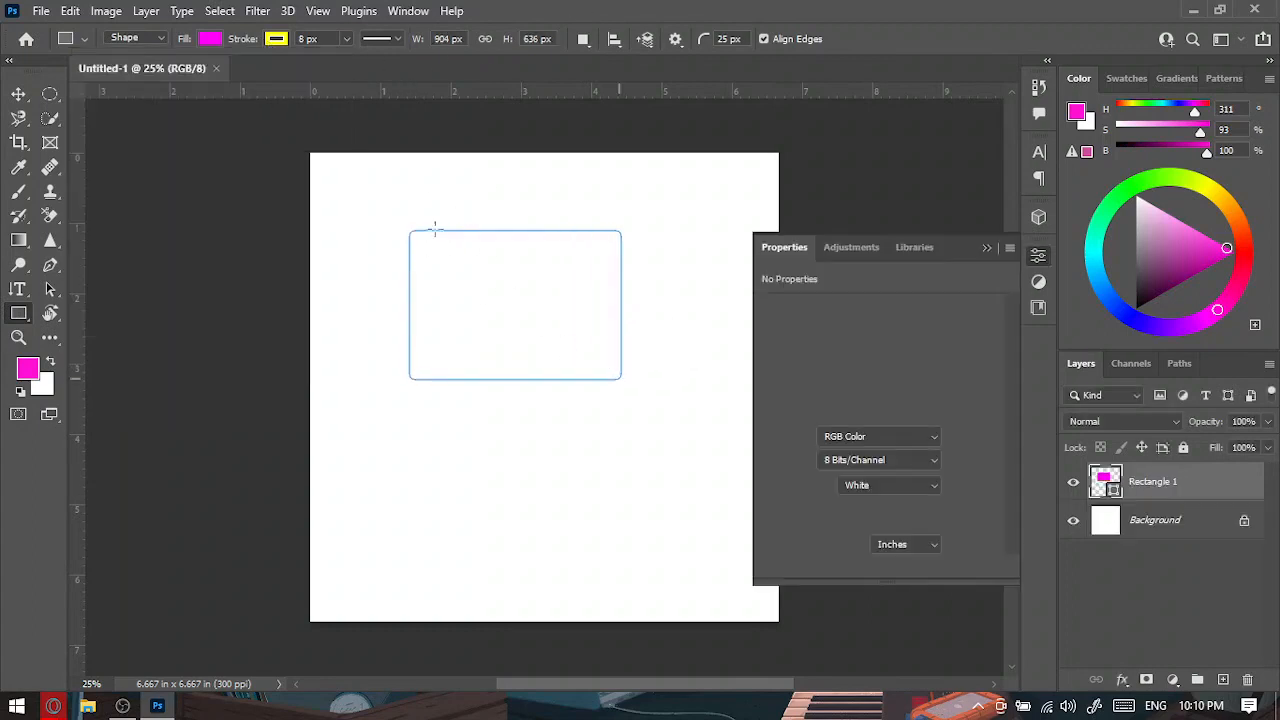
scroll(465, 252, "up", 8)
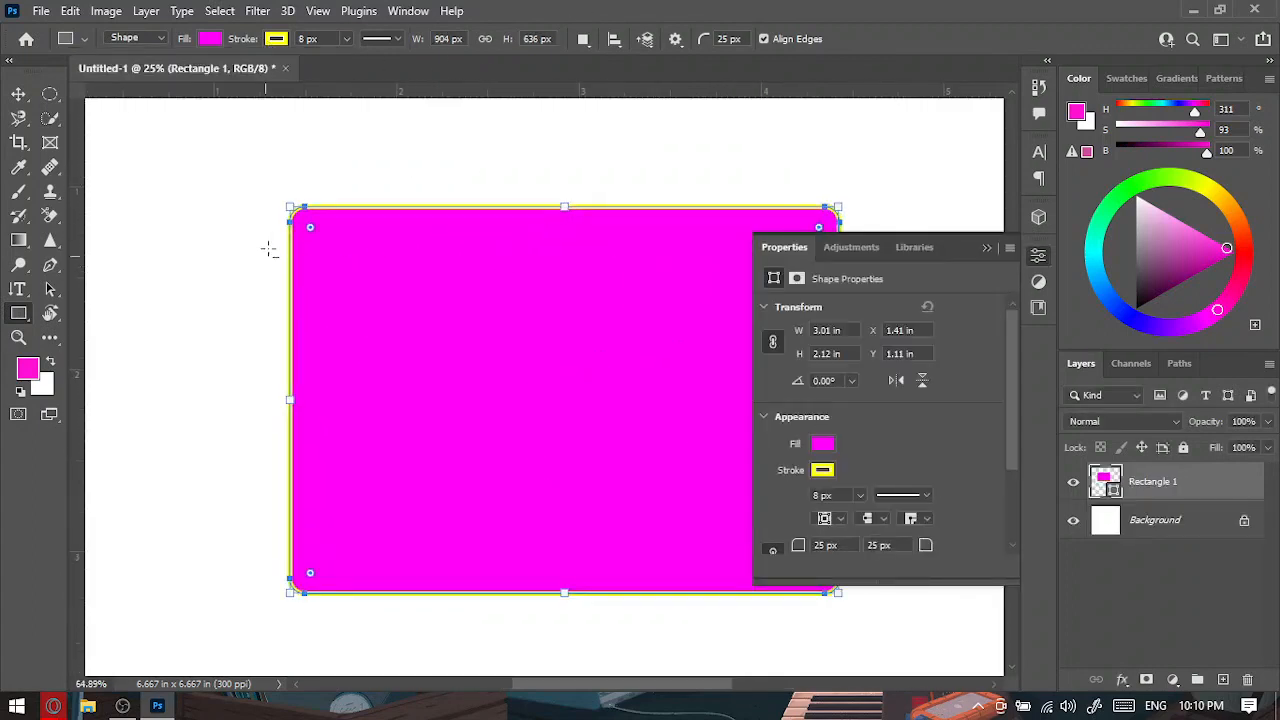
scroll(312, 198, "up", 2)
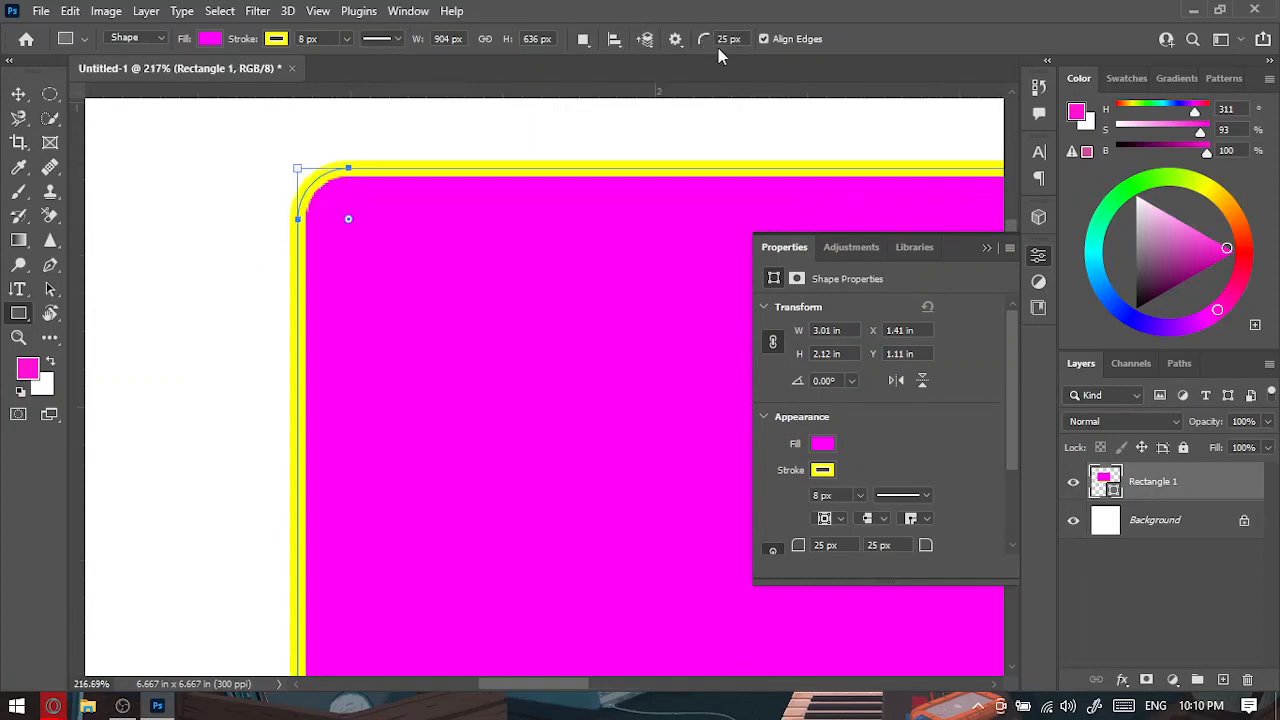
Set the Rectangle tool's corner radius to 0 px and rotate the magenta rectangle to about -50°.
left_click_drag(705, 40, 540, 42)
scroll(480, 264, "down", 5)
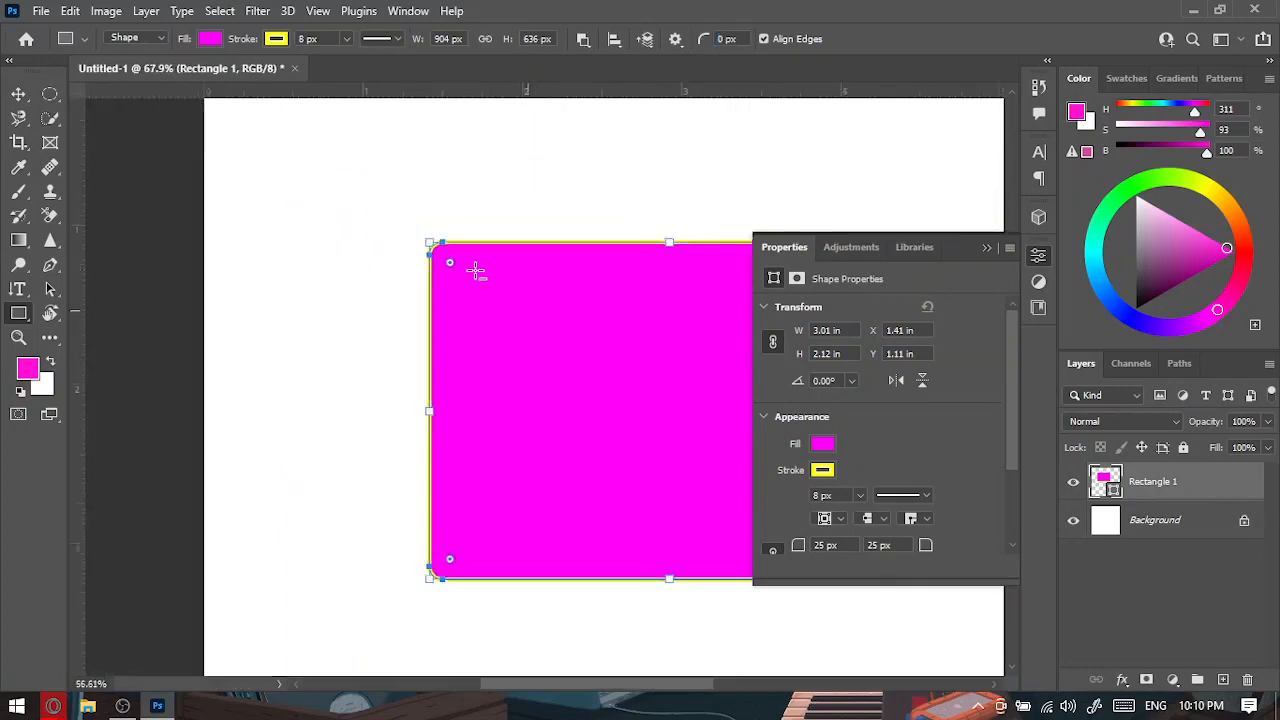
scroll(475, 270, "down", 5)
left_click_drag(466, 400, 577, 506)
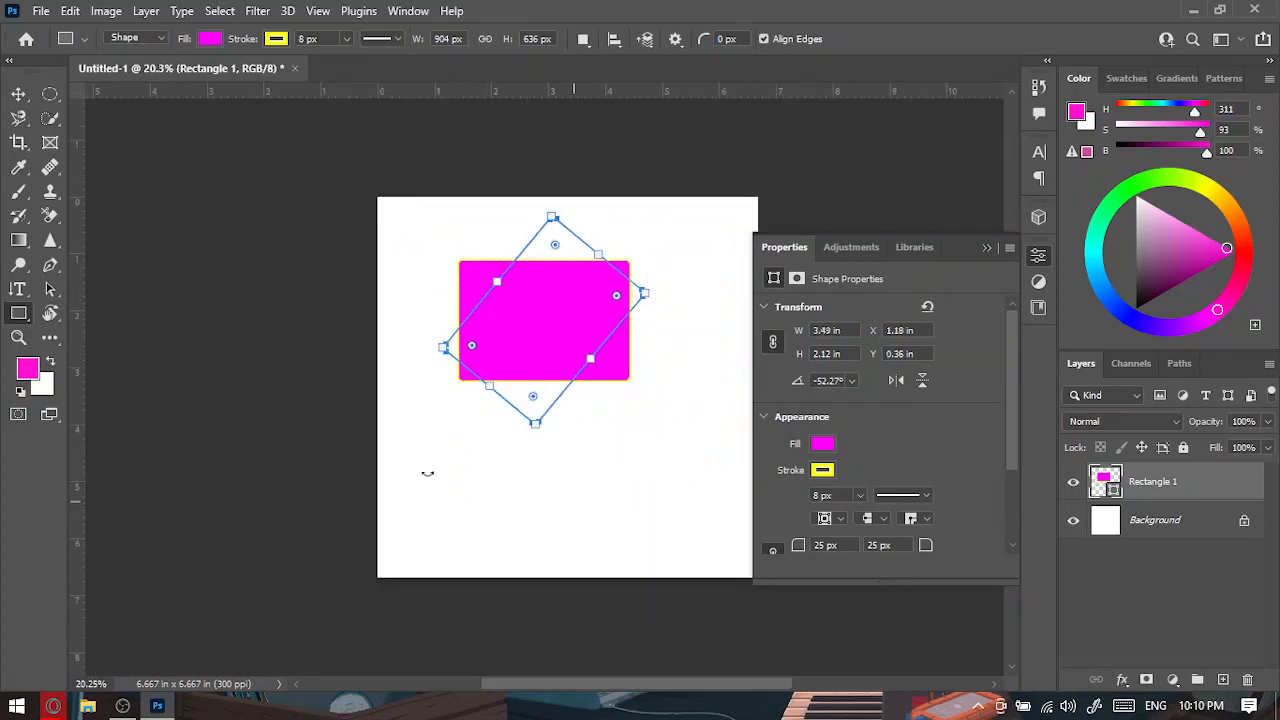
Draw a sharp-cornered rectangle about 1112 x 291 px near the bottom of the canvas and inspect its corners.
mouse_move(456, 496)
left_mouse_down()
mouse_move(614, 549)
mouse_move(667, 551)
left_mouse_up()
scroll(472, 525, "up", 2)
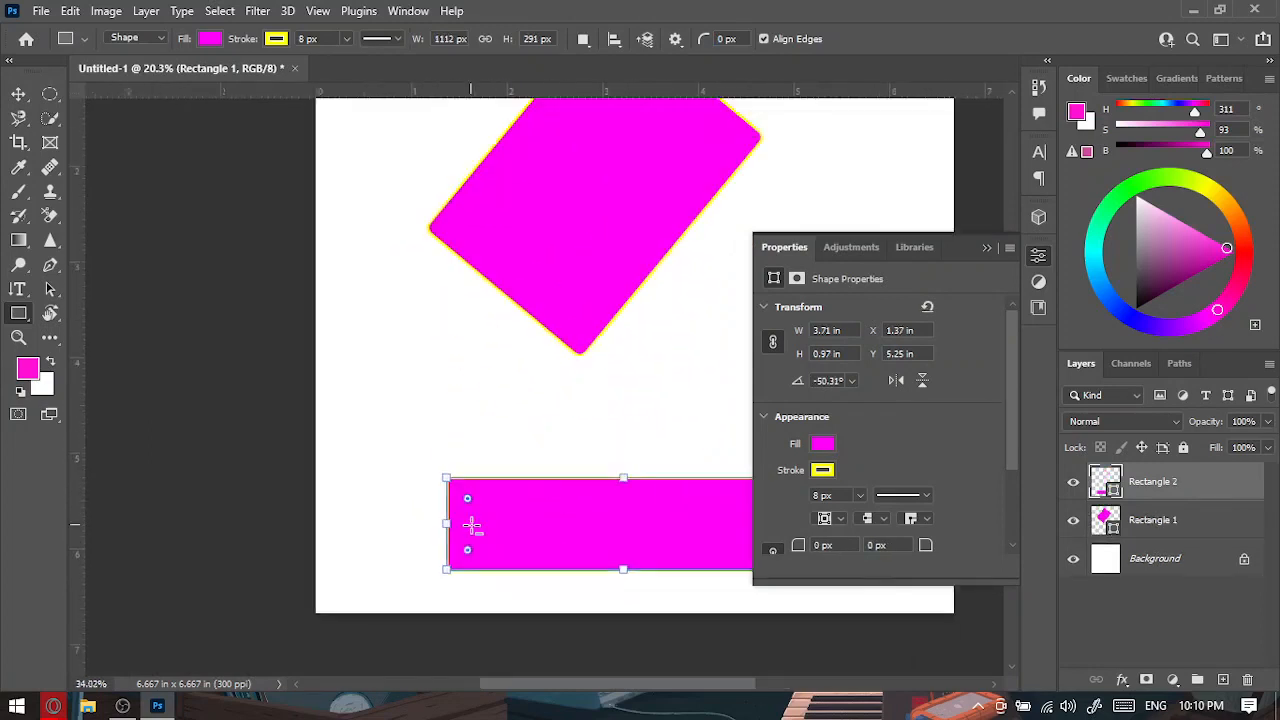
scroll(472, 525, "up", 10)
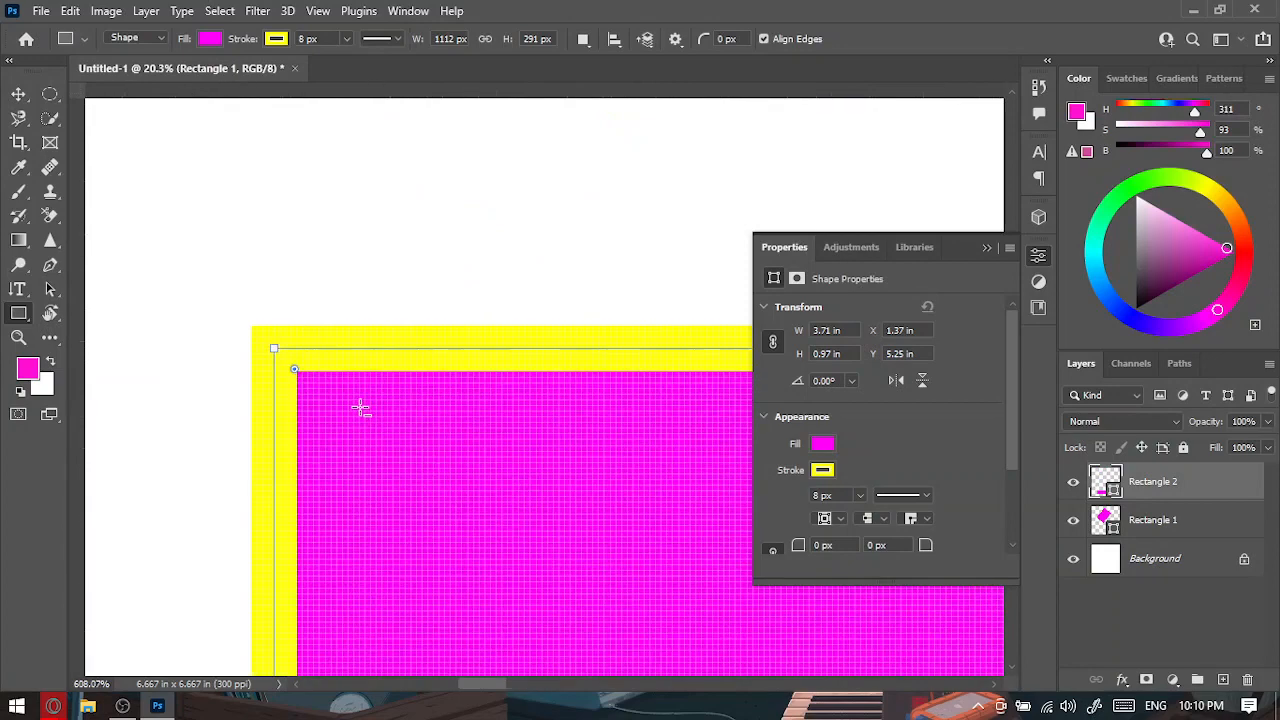
scroll(286, 368, "down", 10)
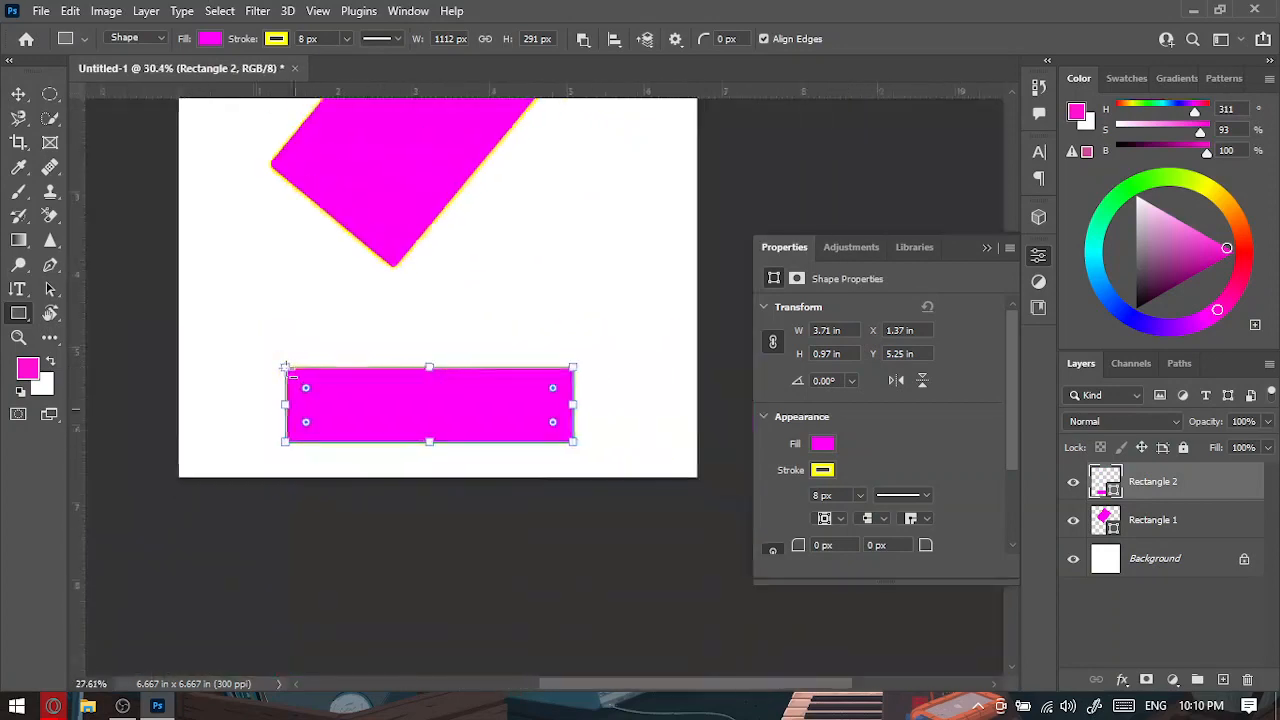
scroll(286, 368, "down", 3)
scroll(394, 320, "up", 2)
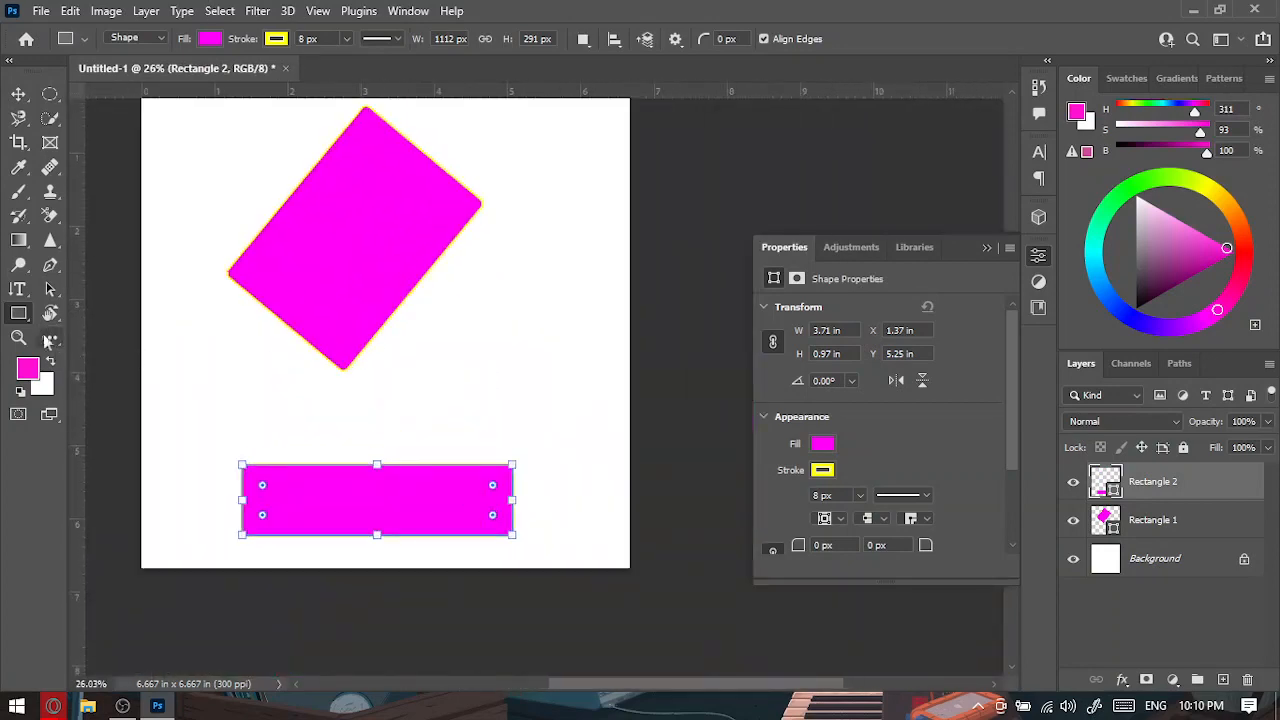
Draw two magenta ellipses beside the rotated rectangle, making the upper one about 455 x 532 px.
right_click(18, 313)
left_click(100, 333)
left_click_drag(464, 300, 548, 425)
left_click_drag(610, 289, 610, 289)
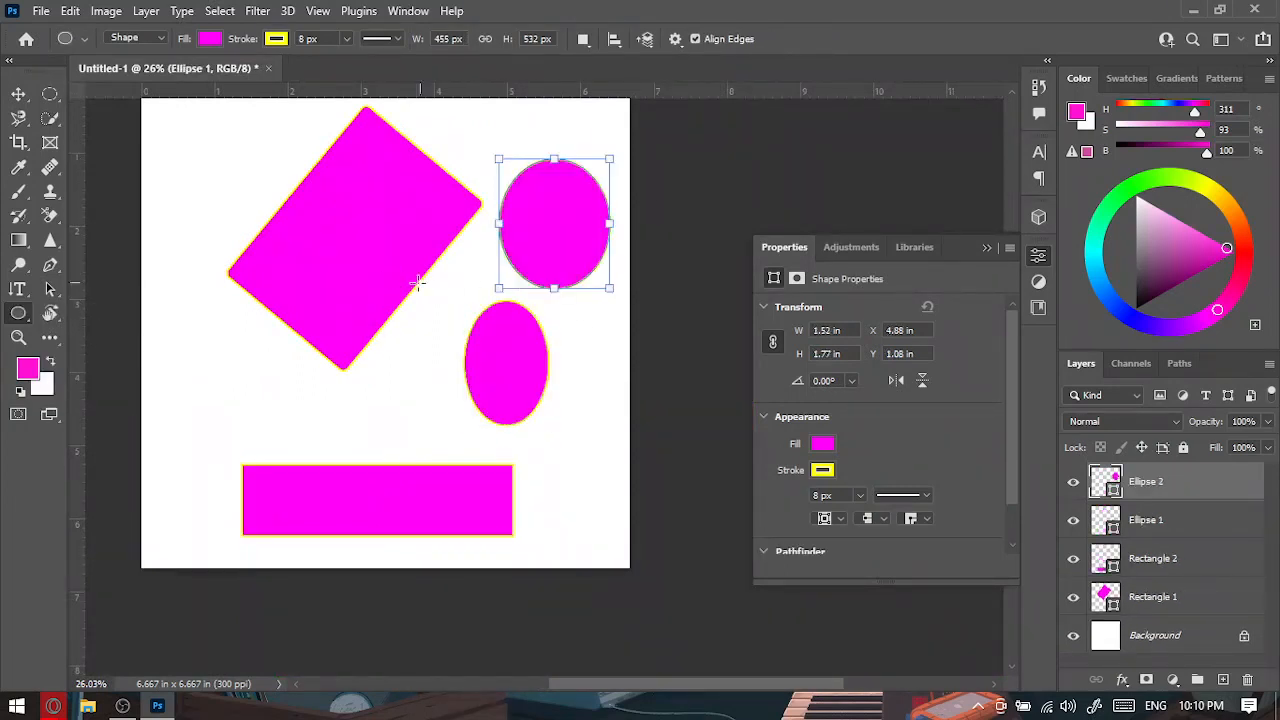
scroll(306, 317, "up", 3)
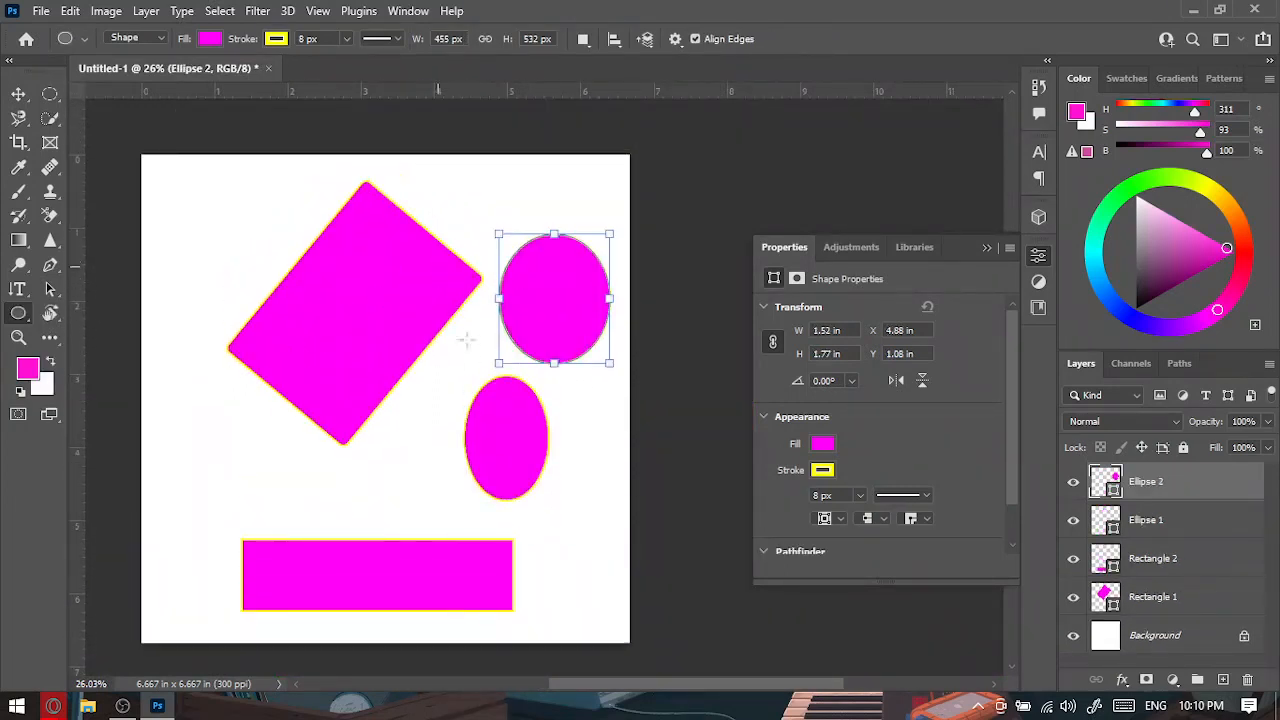
Change the upper ellipse's fill to light green.
left_click(210, 40)
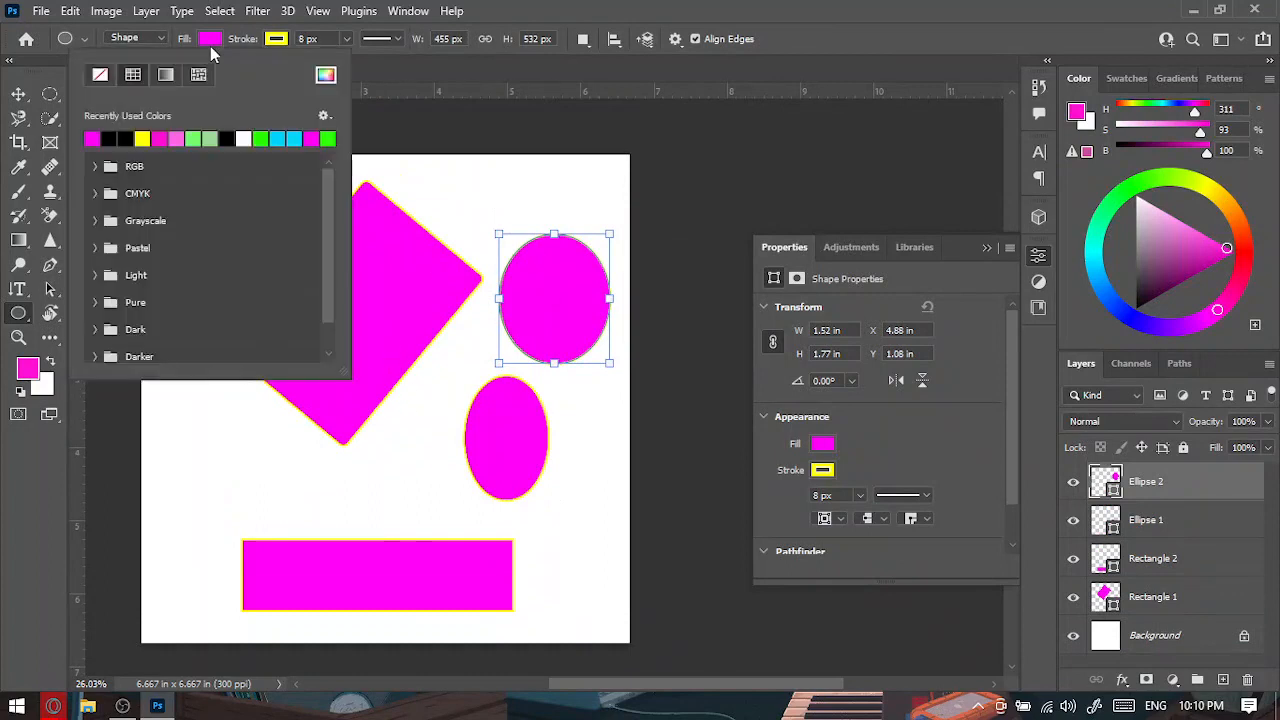
left_click(197, 138)
left_click(408, 10)
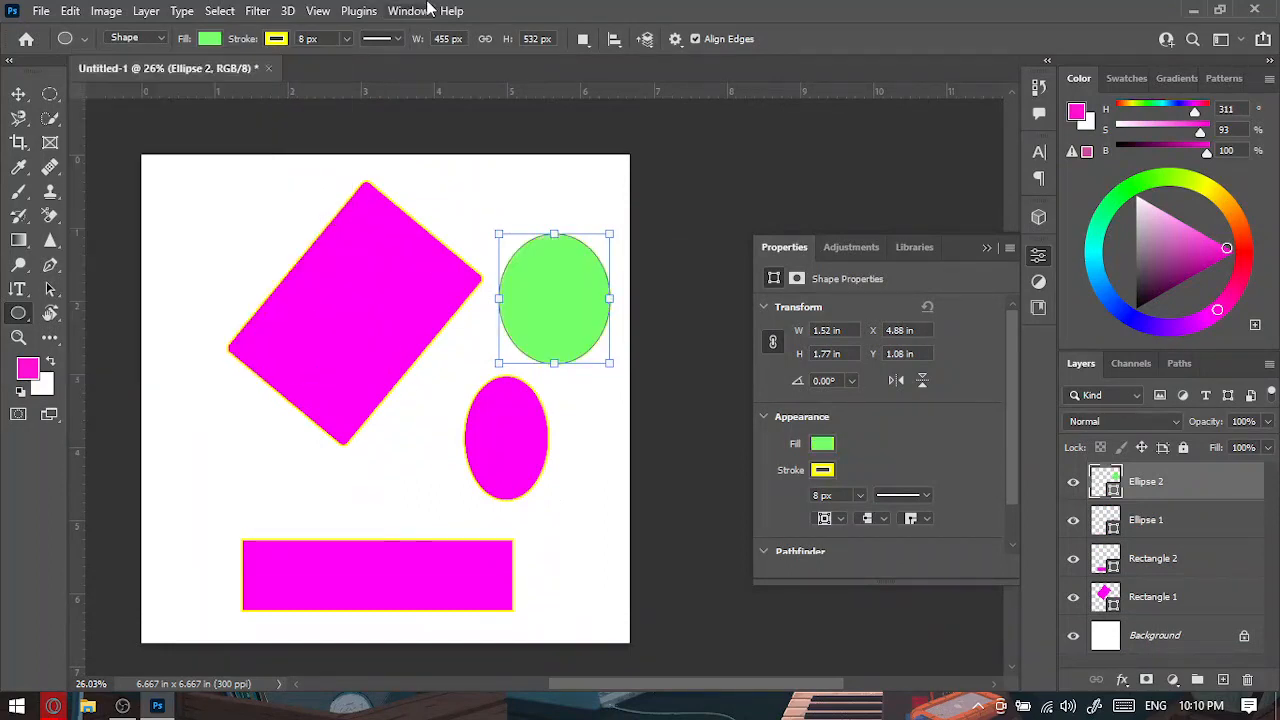
left_click(408, 10)
left_click(237, 237)
Draw a green circle about 1071 px wide over the rotated rectangle and a green square about 568 px wide over the lower rectangle's end.
left_click_drag(203, 216, 478, 480)
right_click(18, 313)
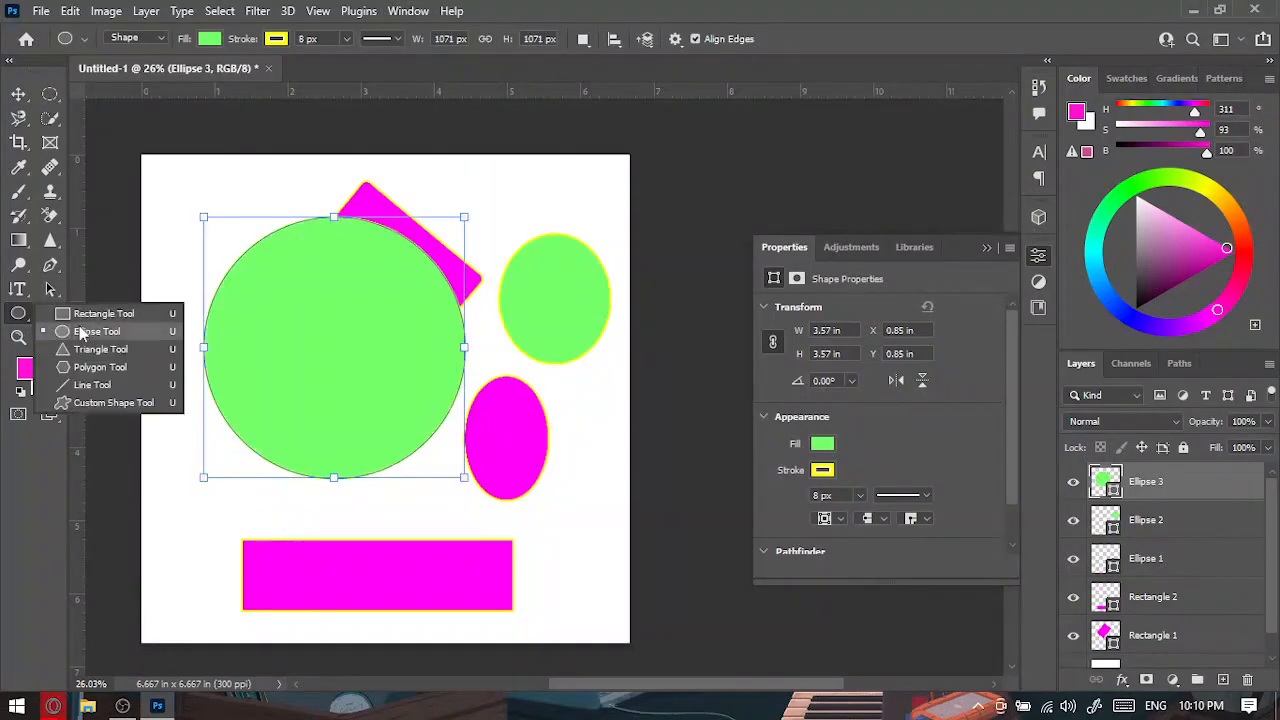
left_click(90, 331)
right_click(18, 313)
left_click(90, 313)
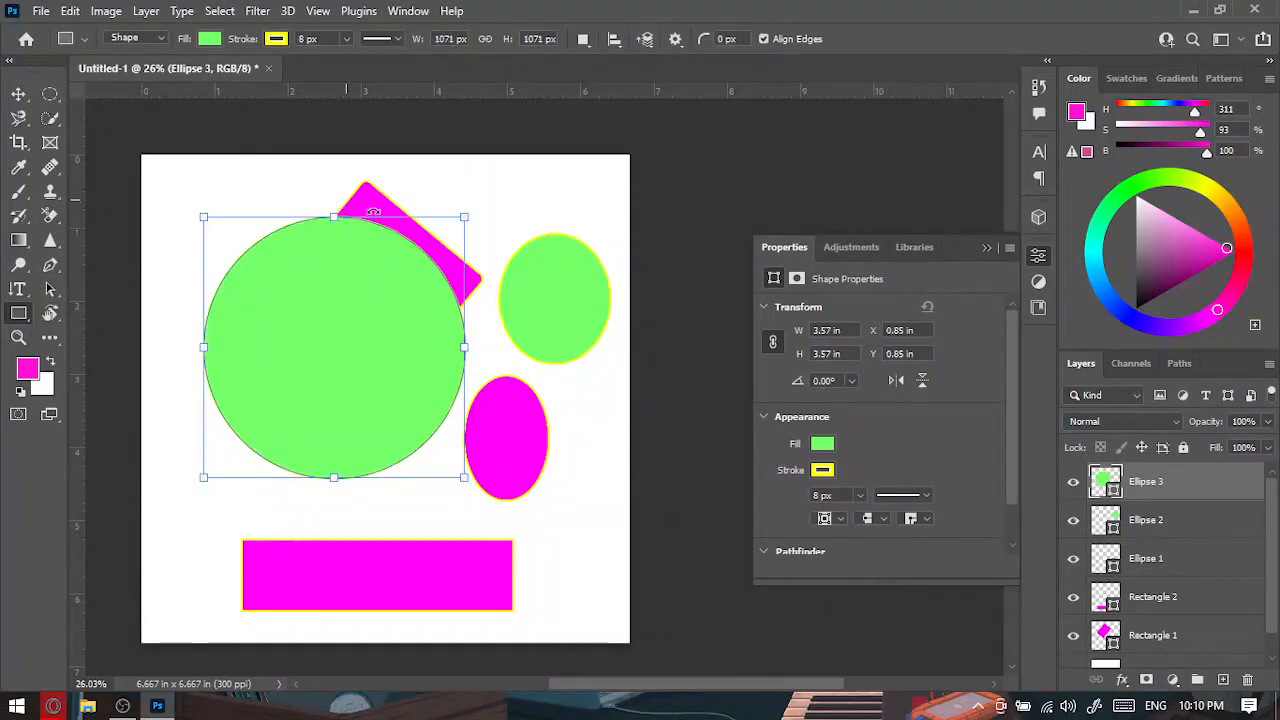
left_click_drag(583, 603, 444, 464)
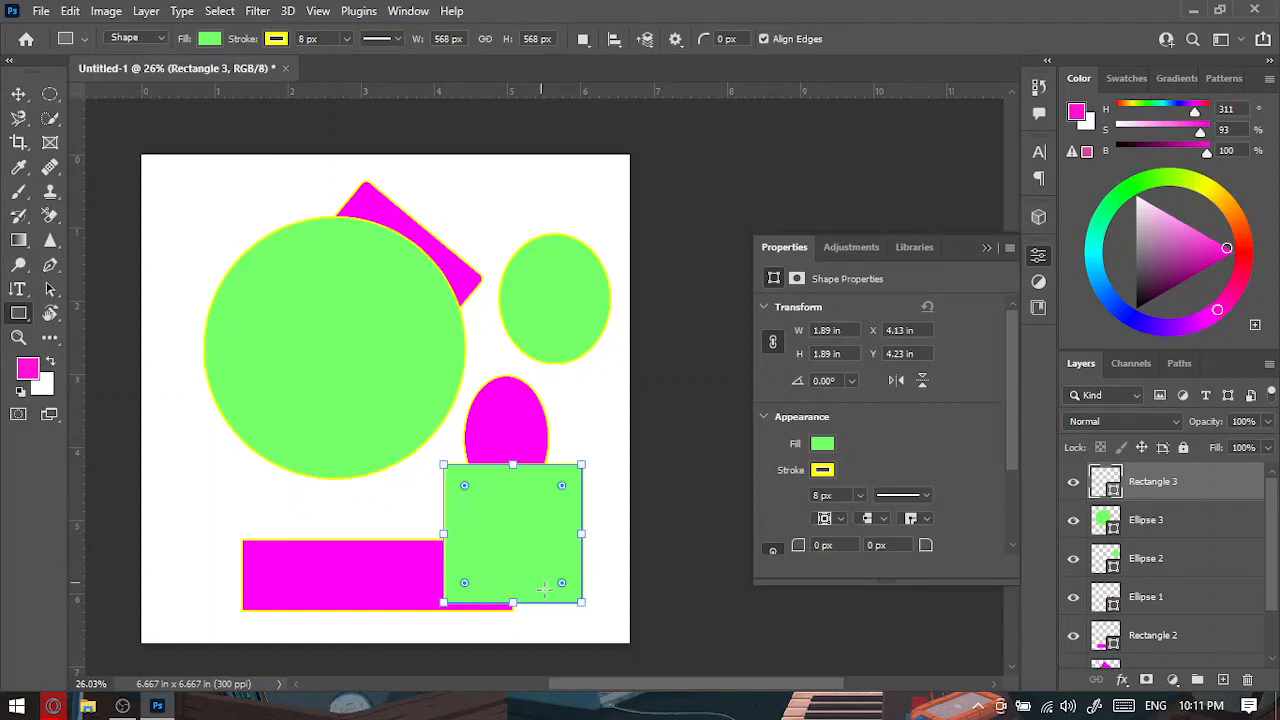
Draw two green triangles above the green ellipse, about 544 x 343 px and 64 x 132 px, with the Triangle tool.
left_click_drag(18, 313, 119, 355)
mouse_move(455, 172)
left_mouse_down()
mouse_move(562, 300)
mouse_move(558, 200)
mouse_move(575, 440)
mouse_move(566, 298)
mouse_move(572, 364)
mouse_move(600, 234)
mouse_move(587, 162)
mouse_move(620, 322)
mouse_move(590, 256)
left_mouse_up()
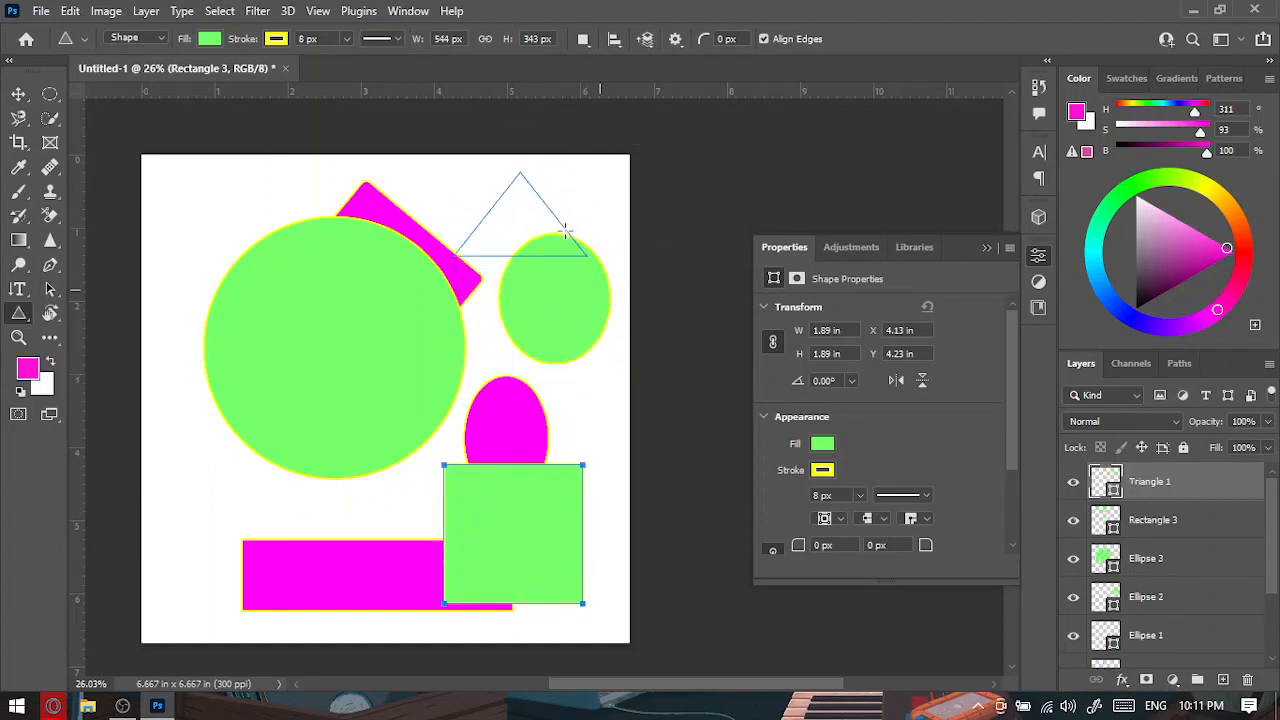
left_click_drag(563, 200, 570, 233)
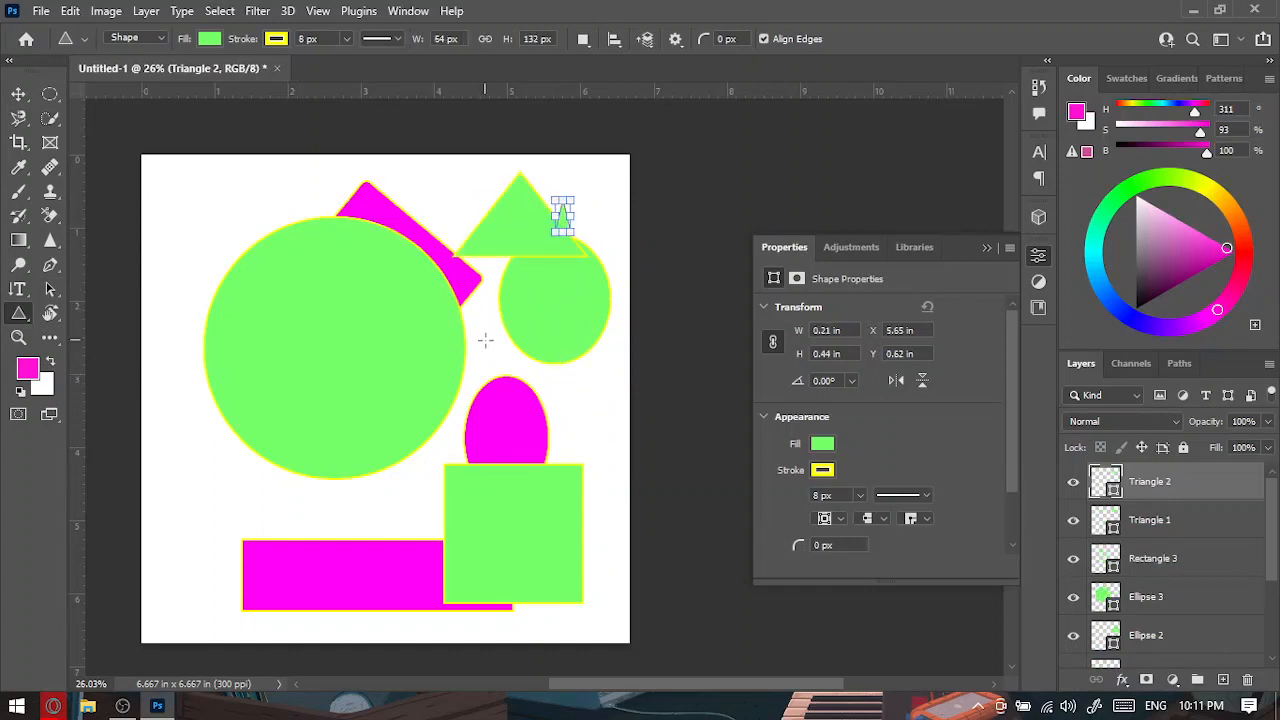
Draw a triangle about 376 x 326 px at the long rectangle's upper-left corner and round its corners to about 53 px.
left_click(246, 526)
left_click(675, 317)
left_click_drag(172, 481, 389, 589)
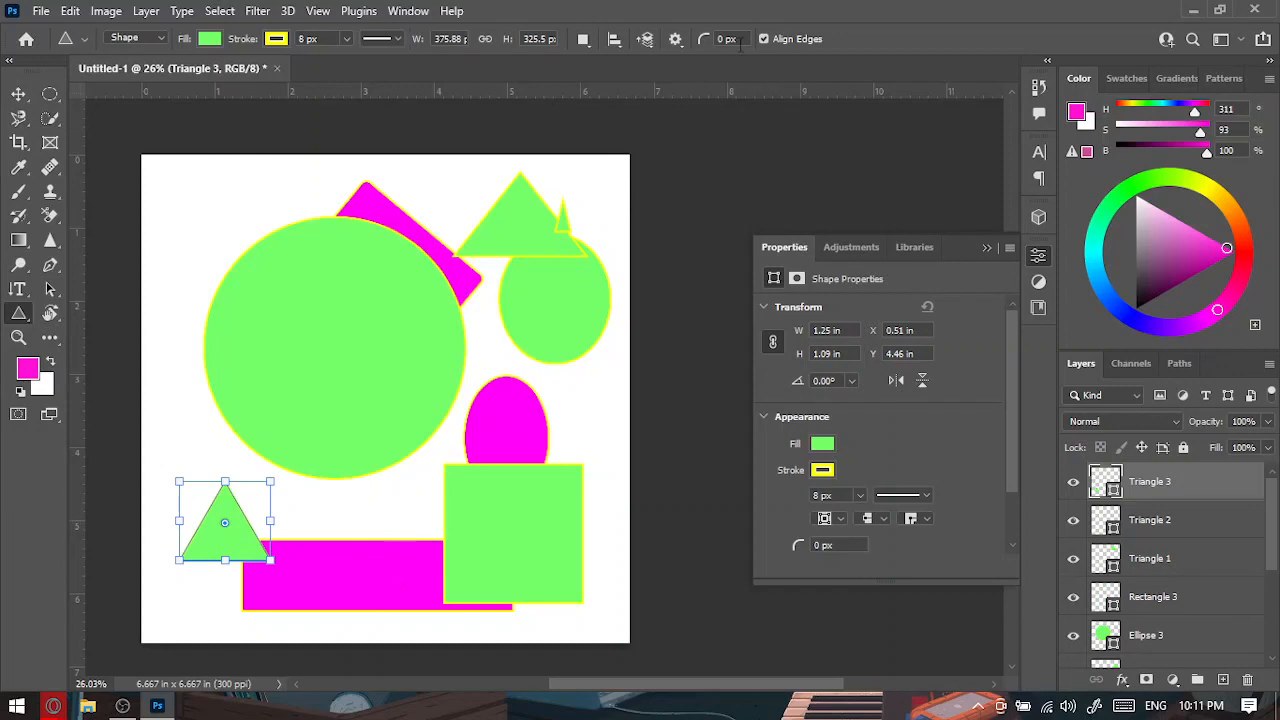
scroll(282, 508, "up", 3)
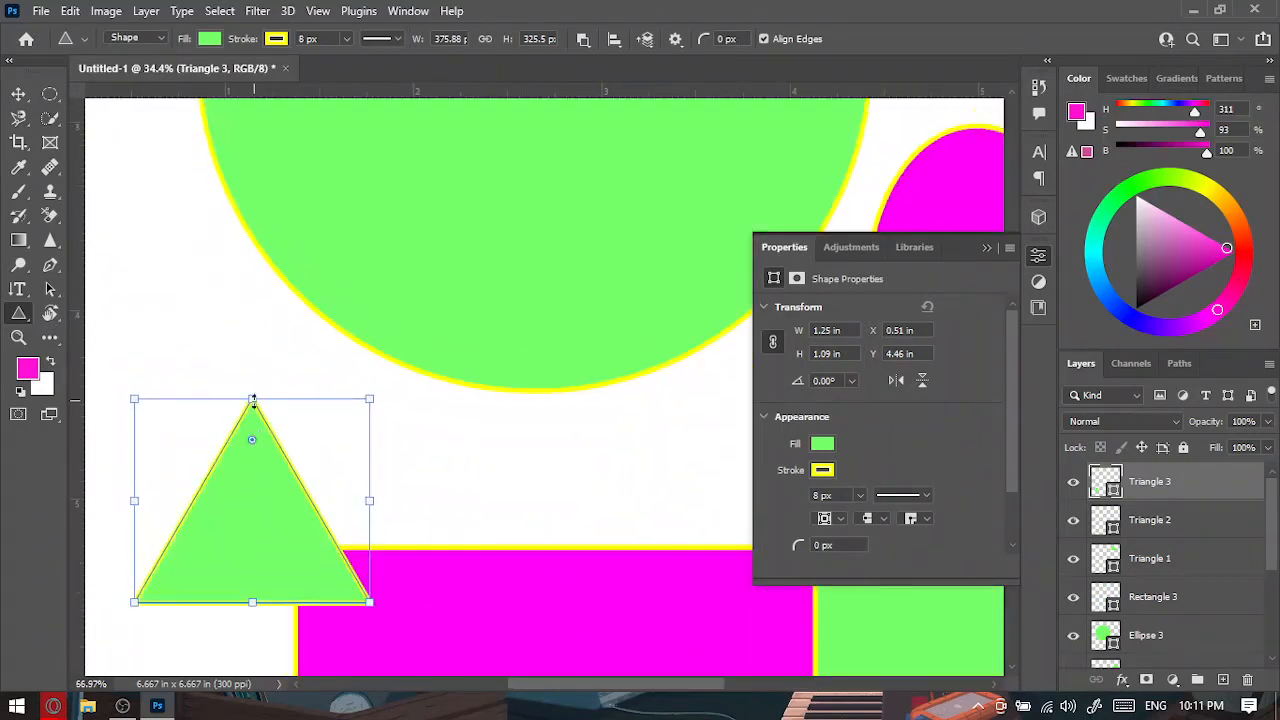
left_click_drag(251, 443, 279, 497)
scroll(279, 497, "down", 3)
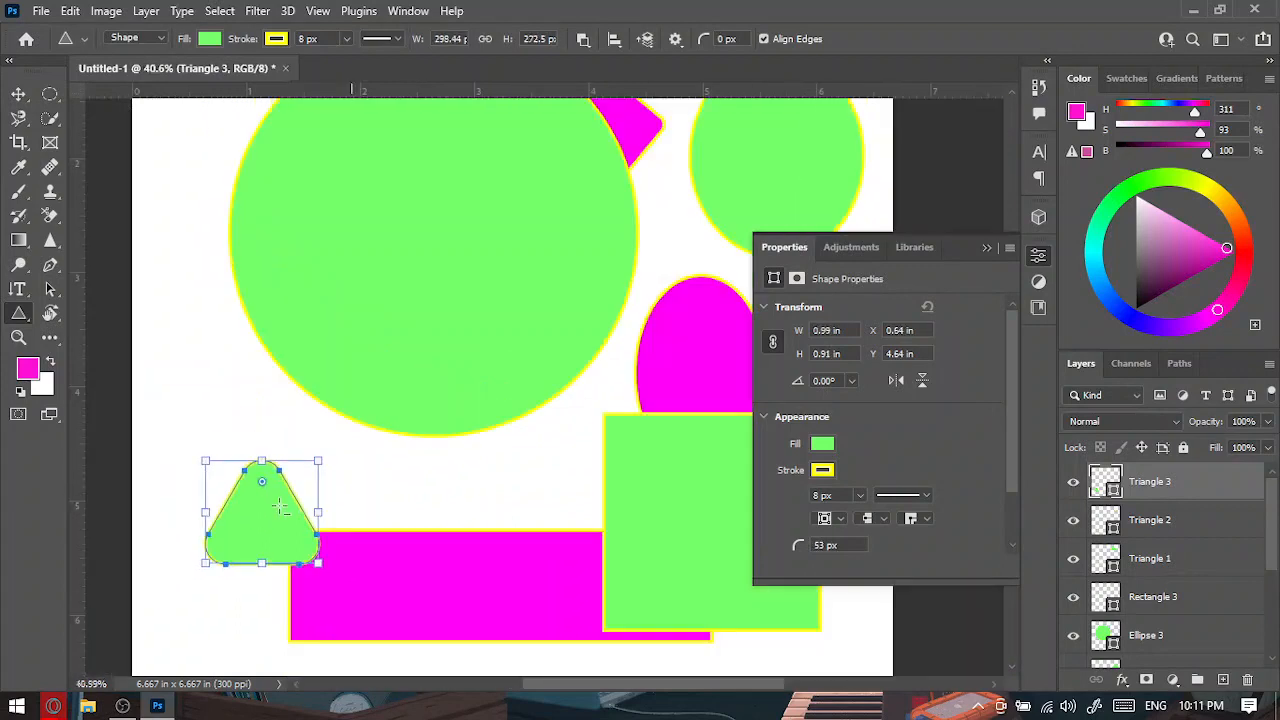
Select the green square and round all four of its corners to about 0.45 in.
left_click(18, 93)
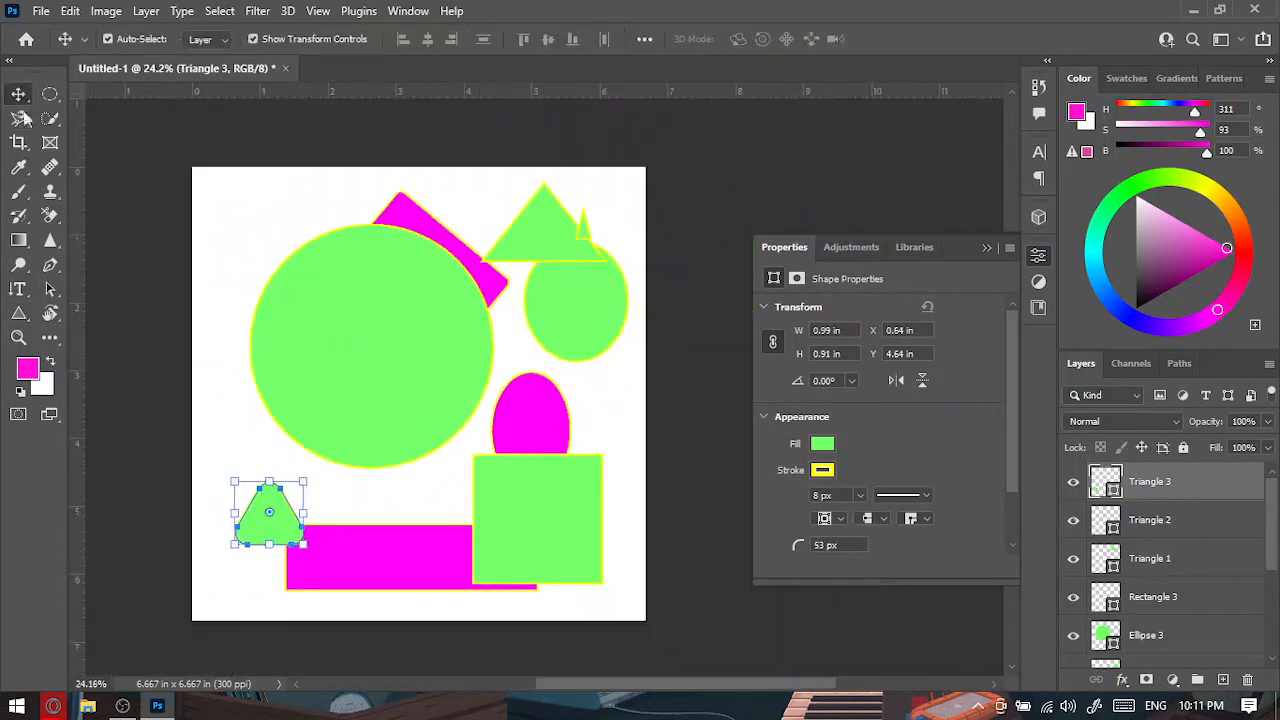
left_click(490, 502)
scroll(490, 502, "up", 4)
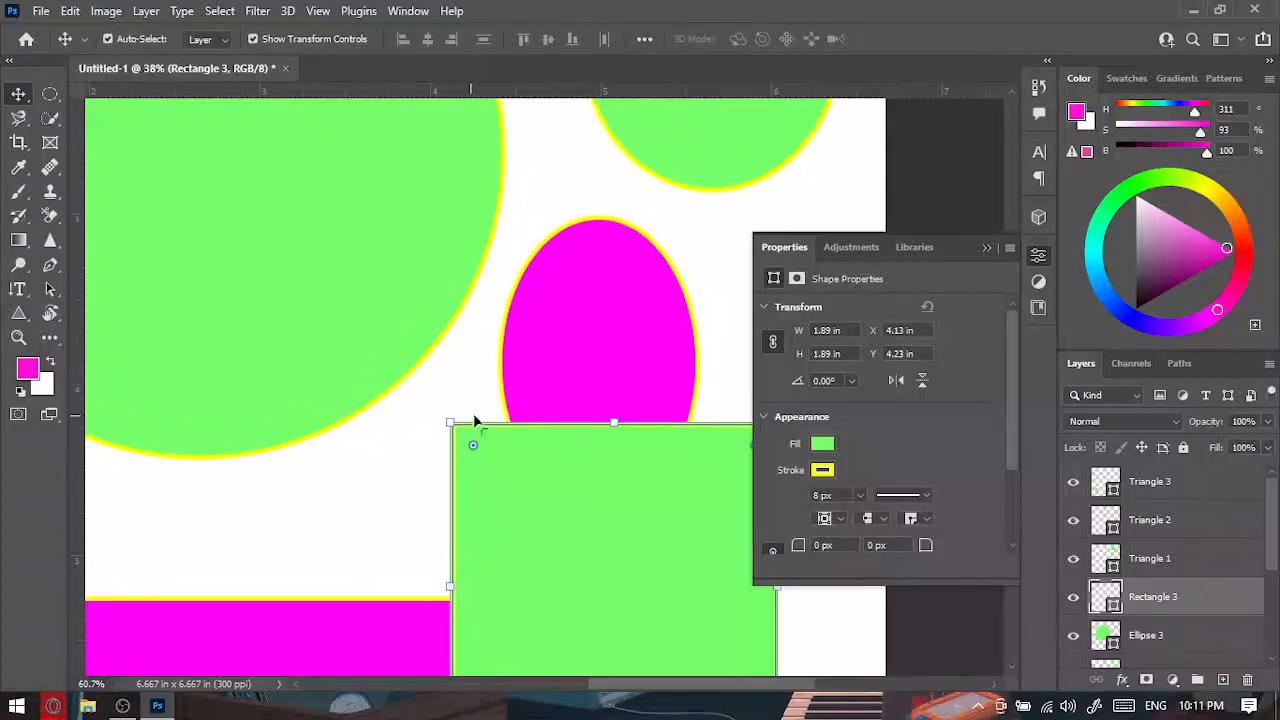
left_click_drag(480, 452, 528, 486)
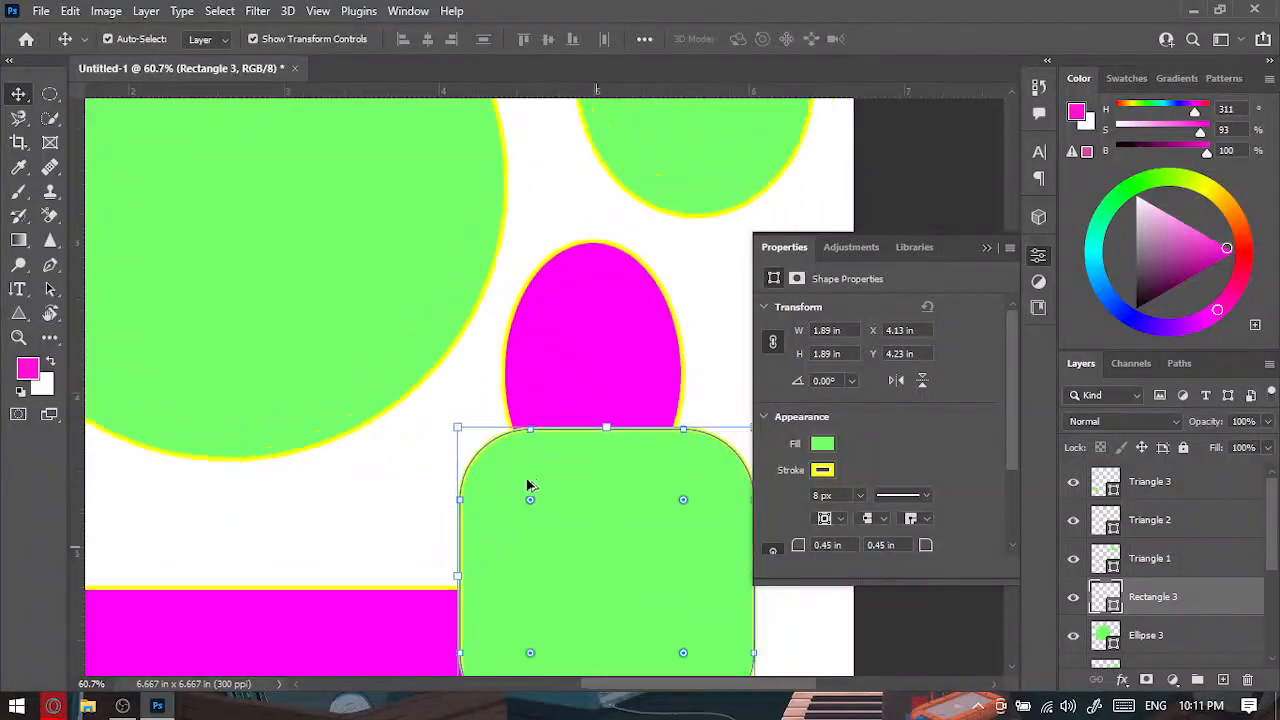
scroll(528, 486, "down", 4)
scroll(625, 478, "down", 3)
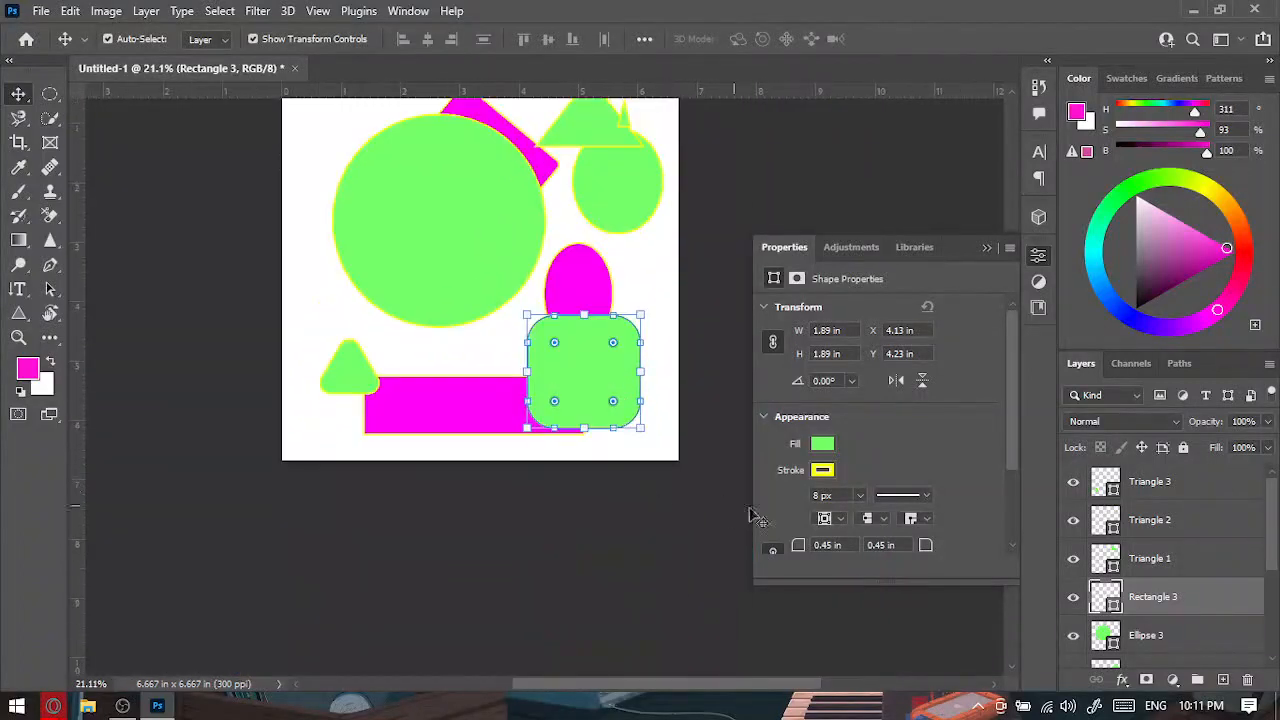
Set only the green square's top-left corner radius to 1 in.
scroll(810, 462, "down", 2)
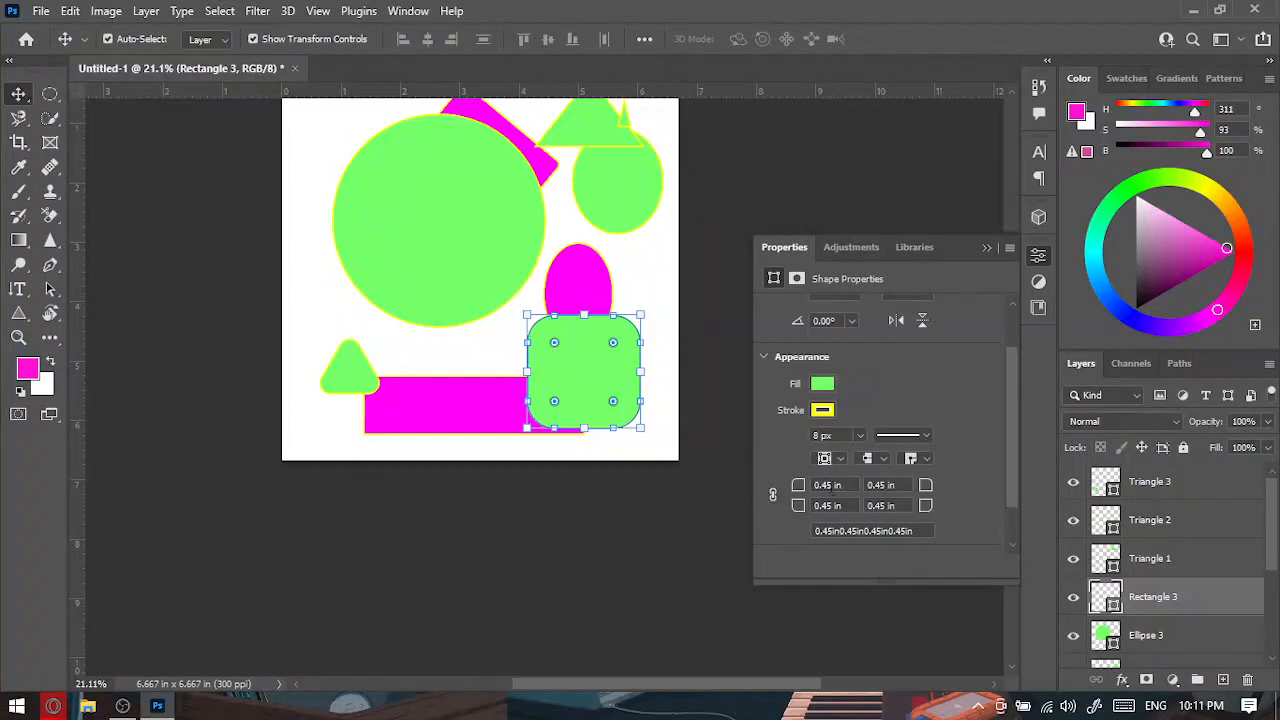
left_click(849, 484)
type("1")
key("Return")
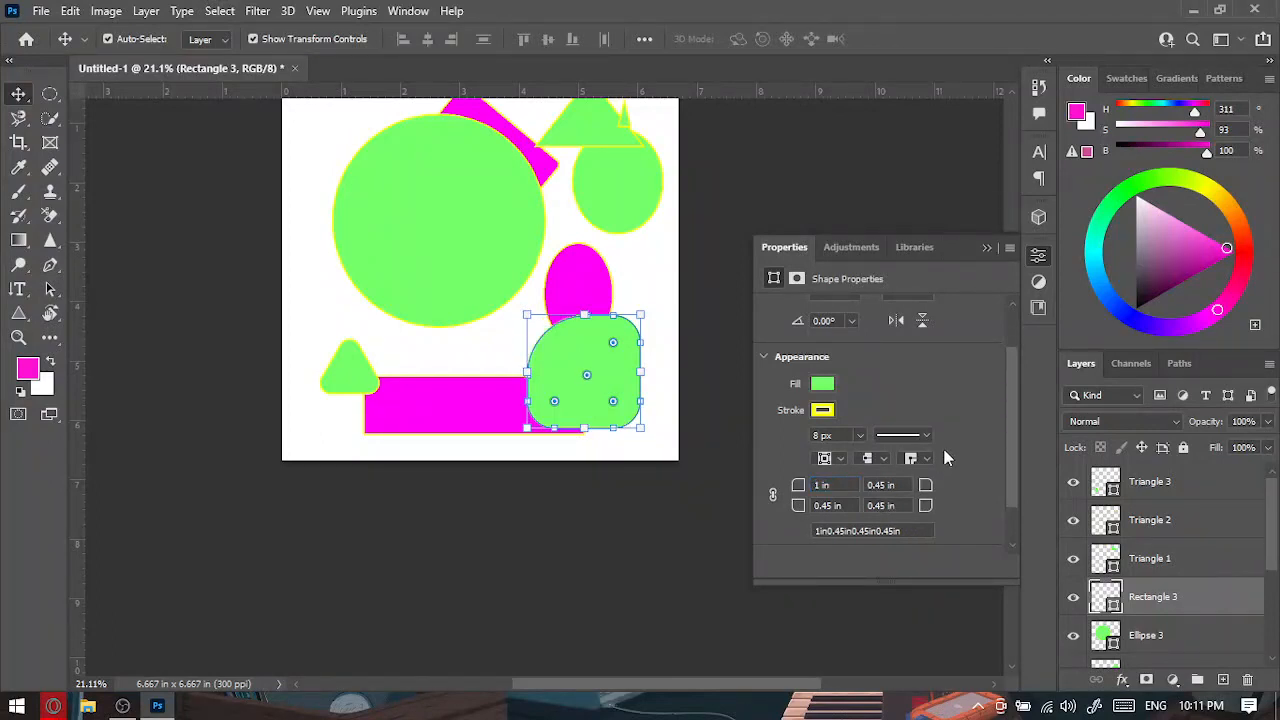
Set the green square's top-right corner radius to 0 in and its bottom-left corner radius to 0.5 in.
left_click(866, 485)
type("0")
key("Tab")
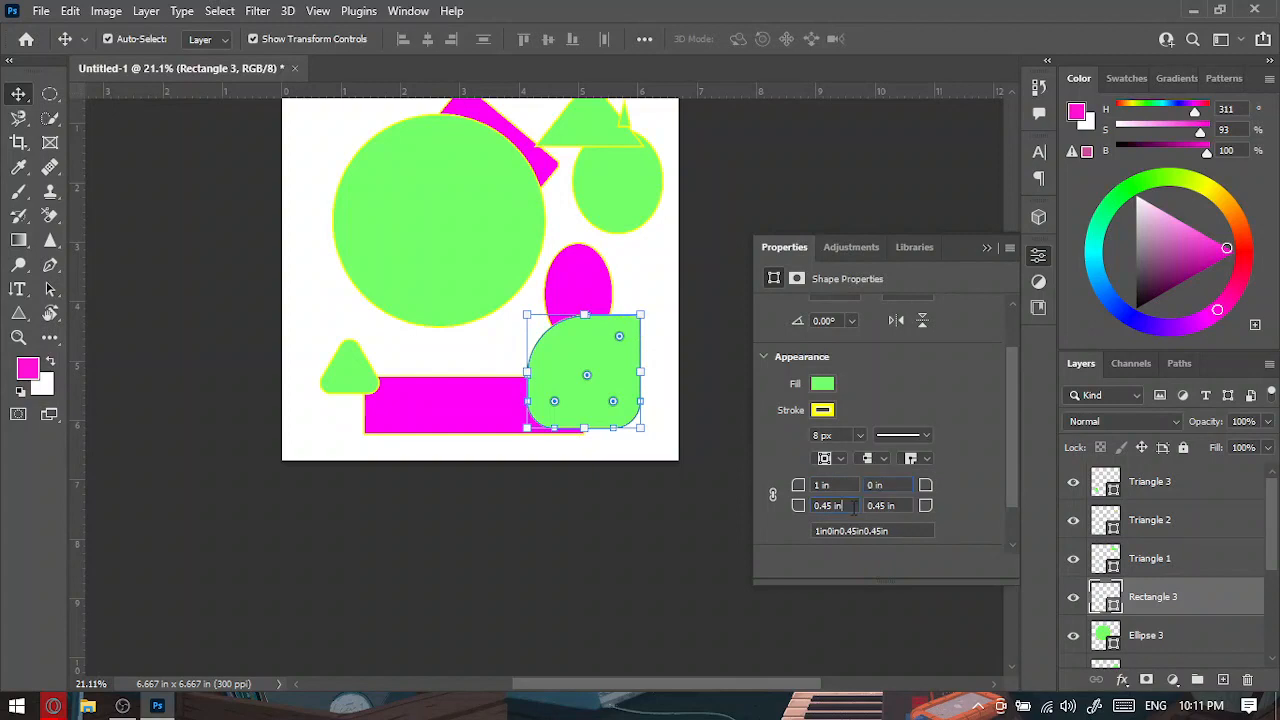
type("0.5")
key("Return")
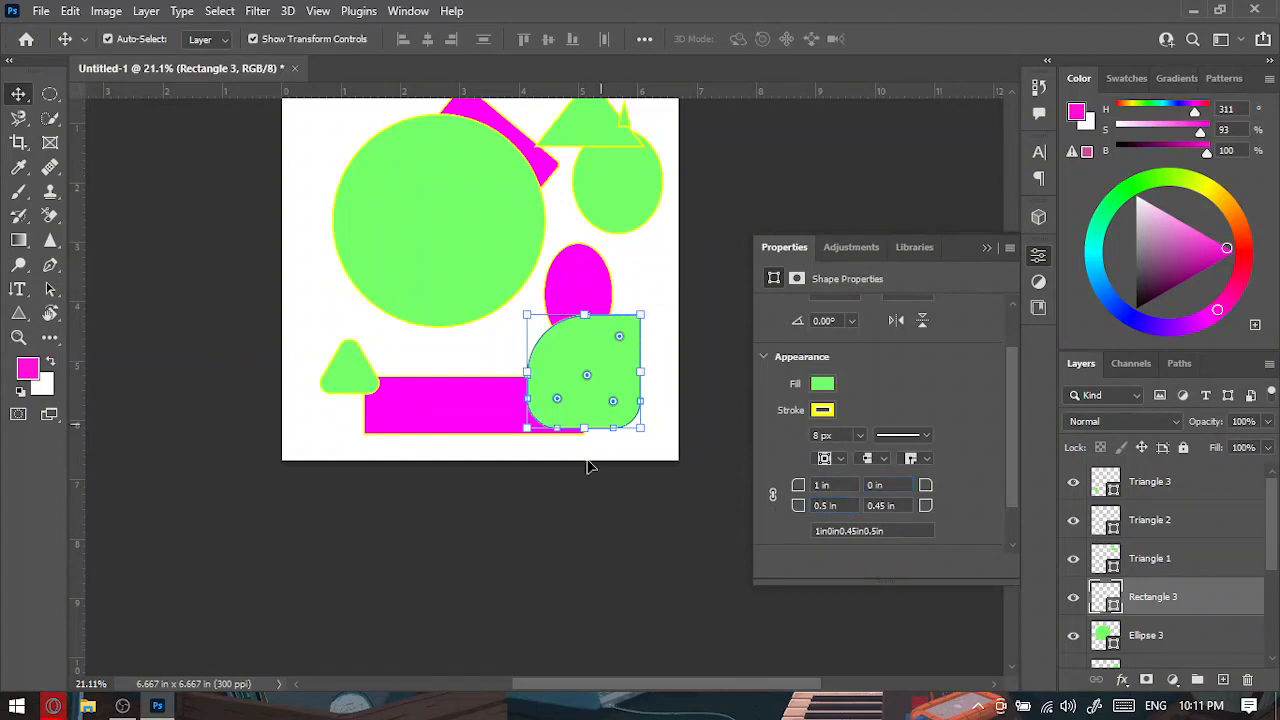
left_click(455, 527)
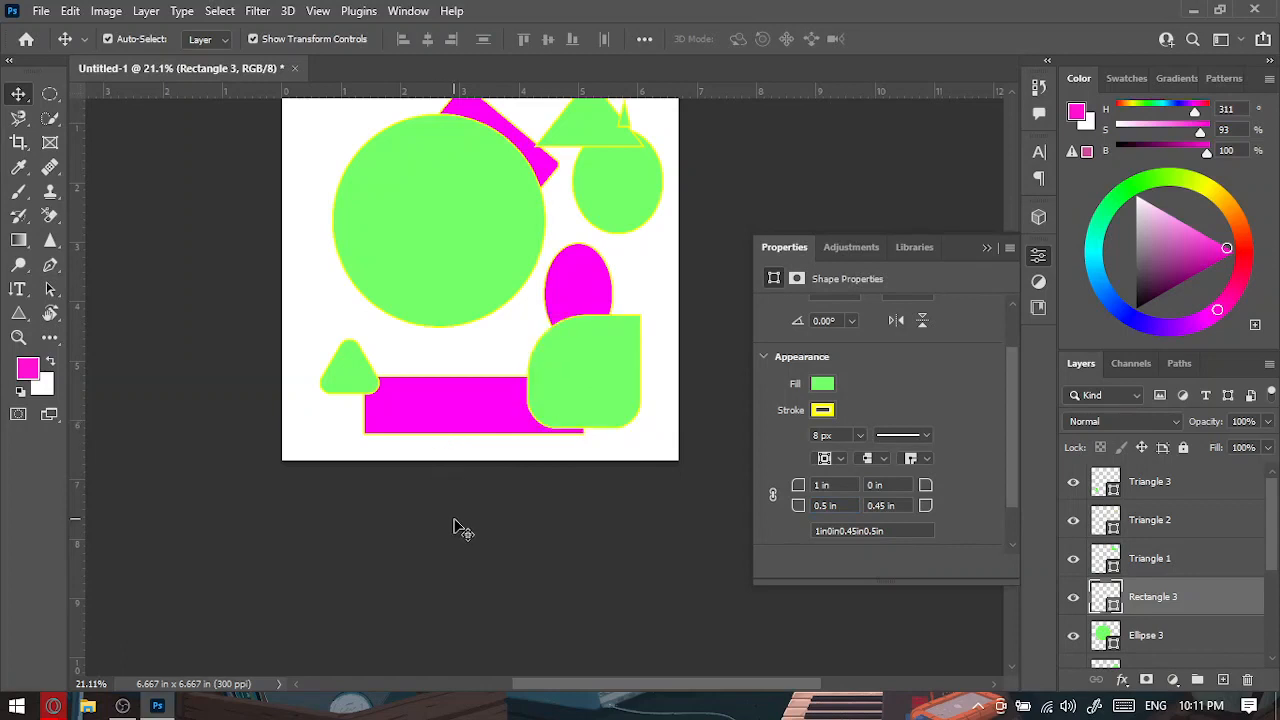
Reselect the green square and set its bottom-left corner radius to 0 in and its bottom-right corner radius to 1 in.
left_click(574, 354)
scroll(868, 520, "down", 3)
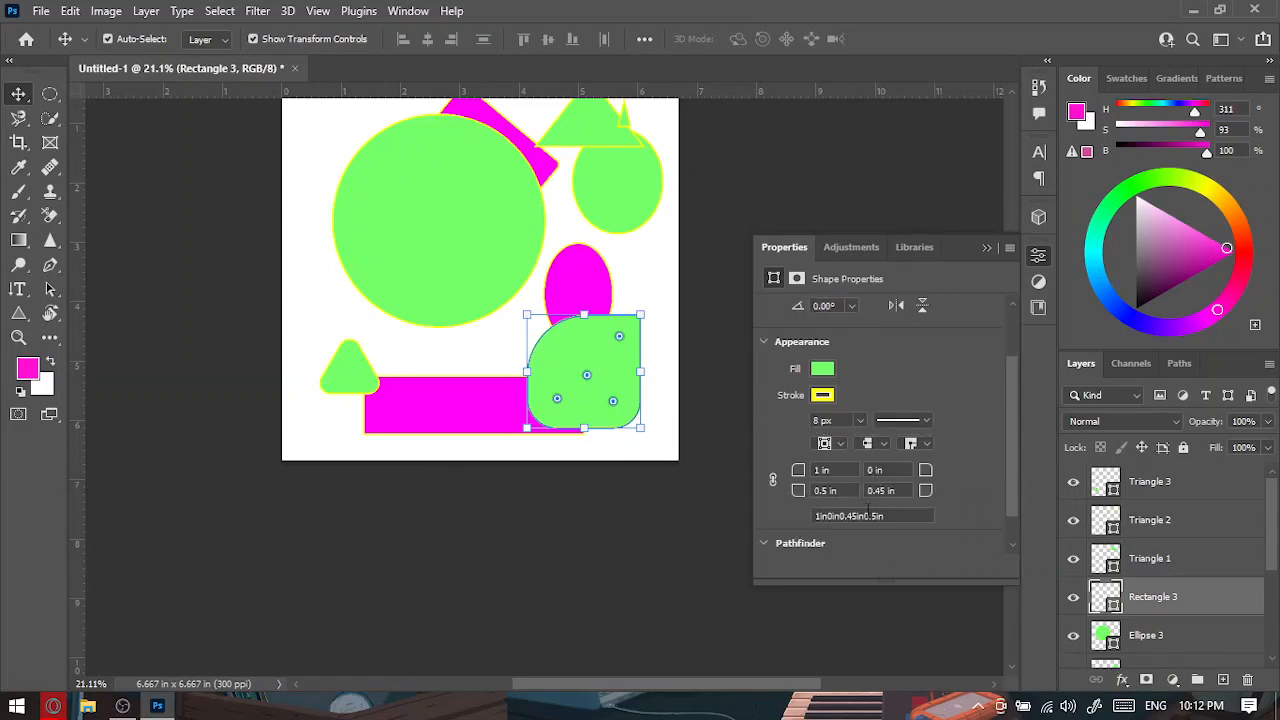
left_click(846, 492)
type("0")
left_click(895, 490)
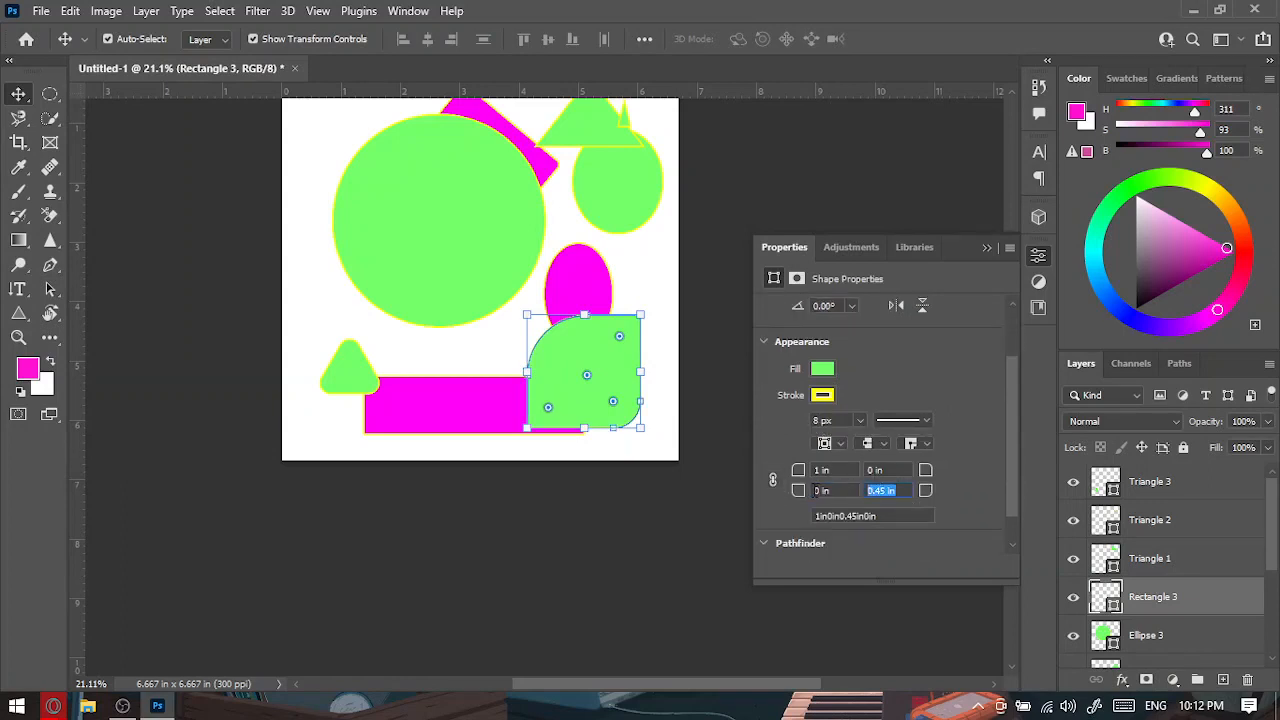
type("1")
key("Return")
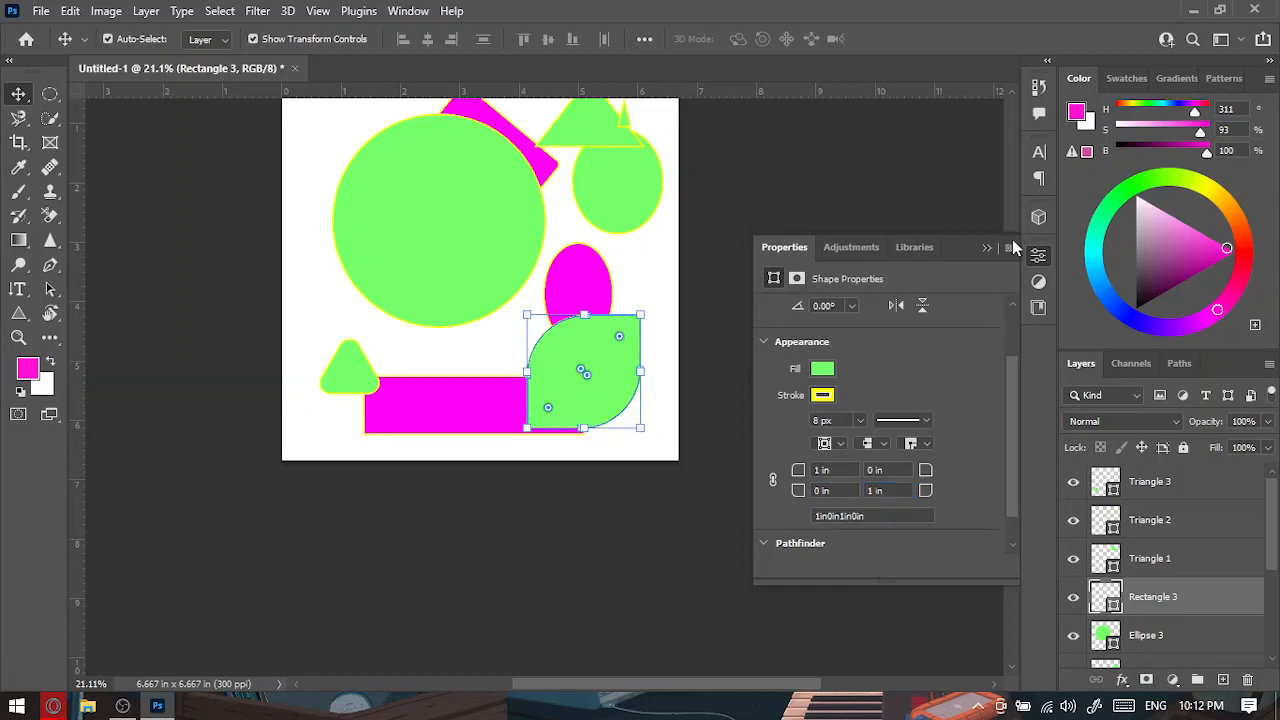
left_click(988, 249)
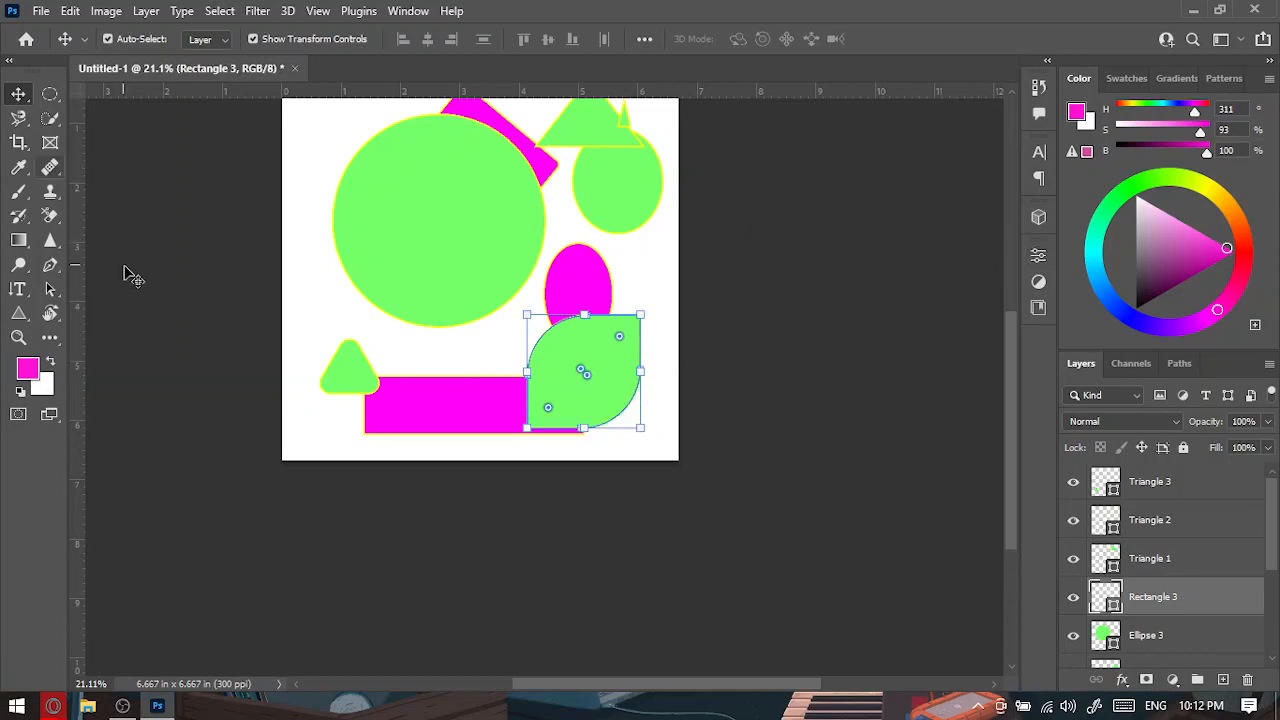
Deselect the leaf-like green shape and switch to the Polygon tool.
left_click(178, 295)
scroll(620, 415, "up", 3)
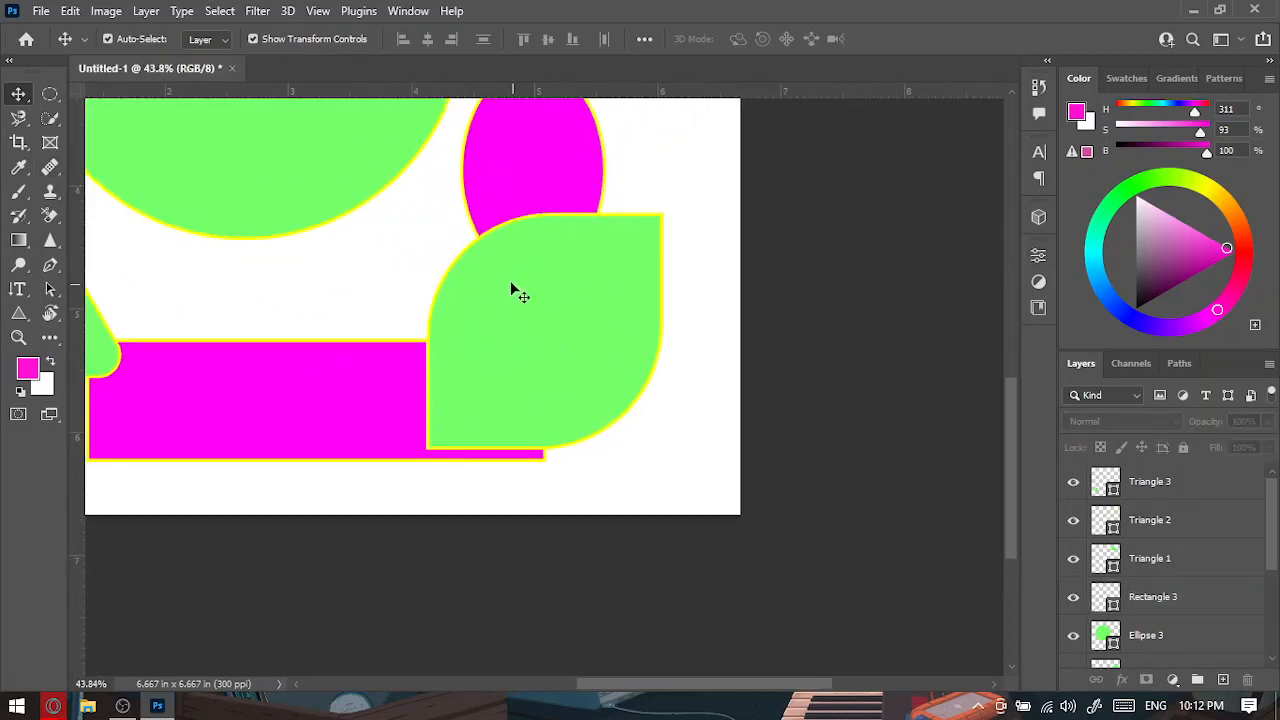
scroll(510, 290, "down", 4)
scroll(340, 315, "up", 2)
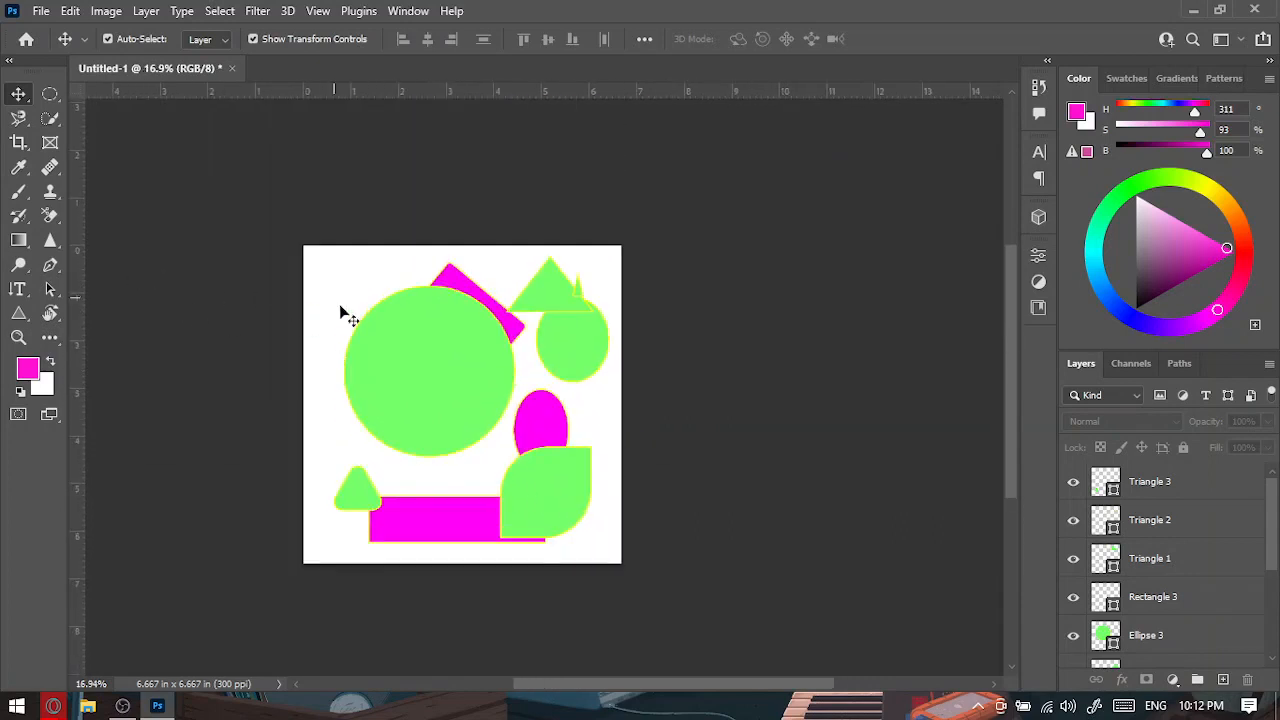
left_click(19, 313)
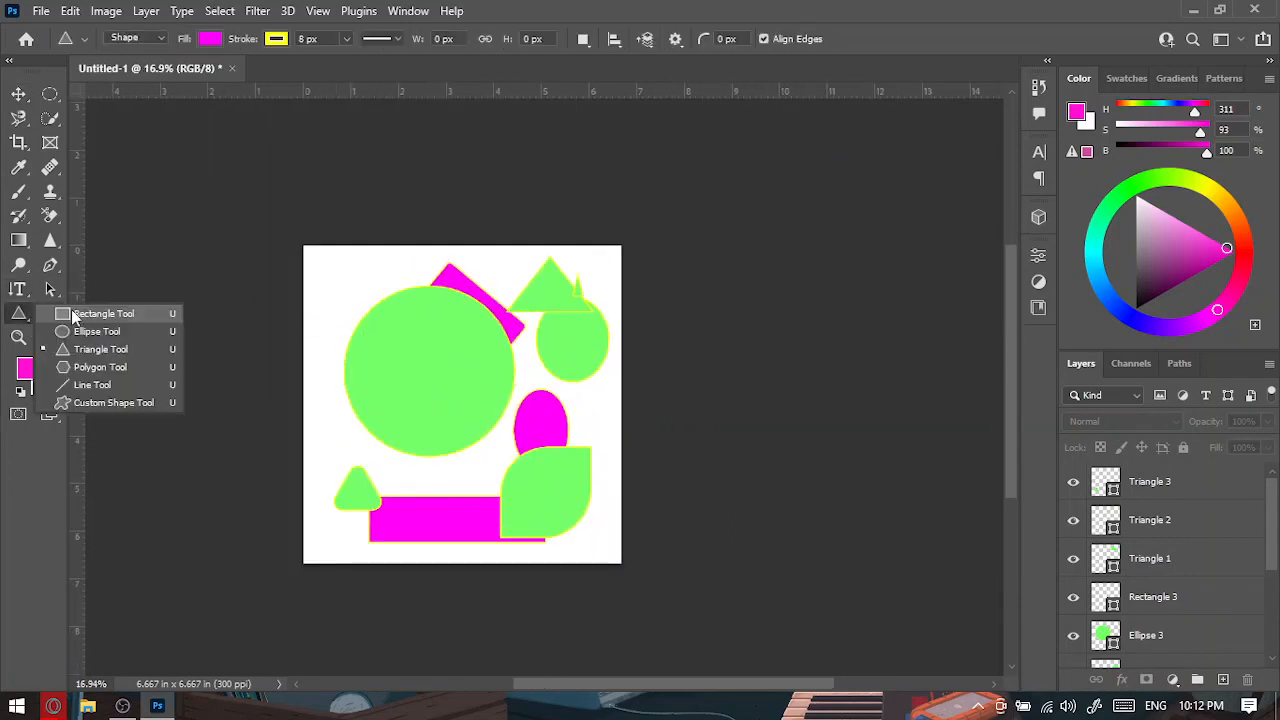
left_click(95, 367)
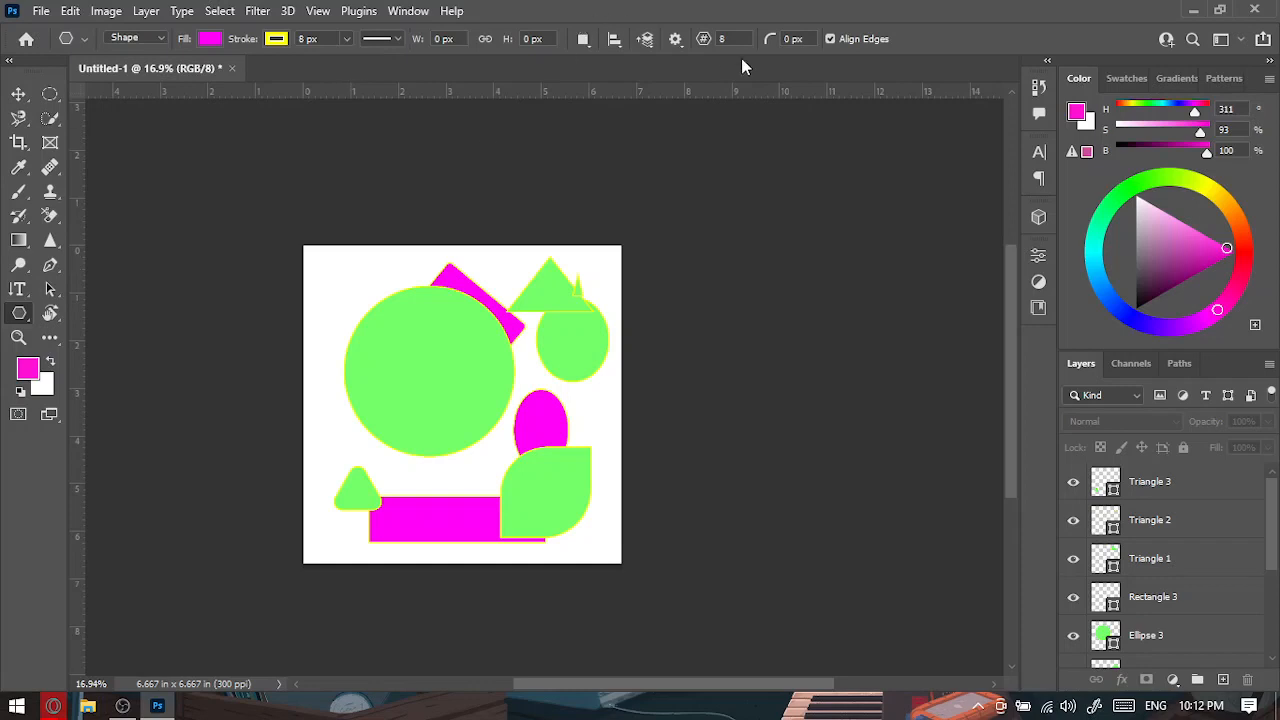
Switch to the Opera browser to check the Google Meet call, return to Photoshop and dismiss the presenting notification.
left_click(53, 705)
left_click(160, 640)
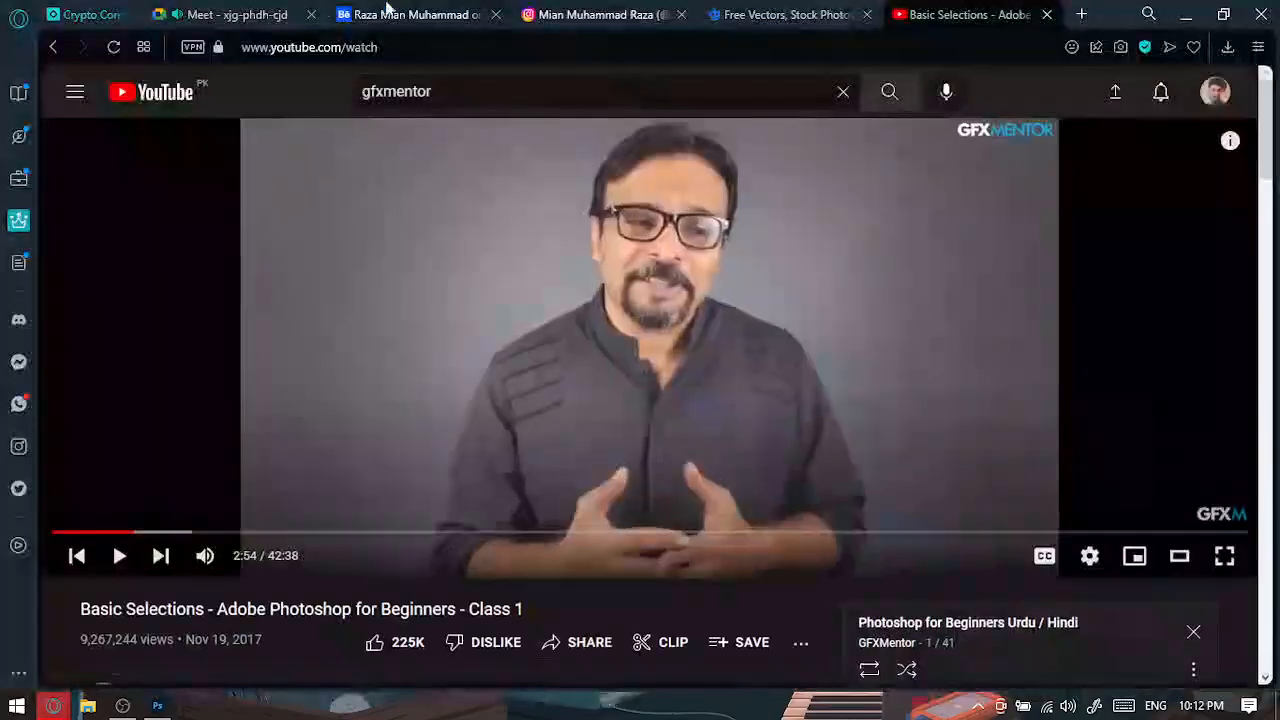
left_click(240, 12)
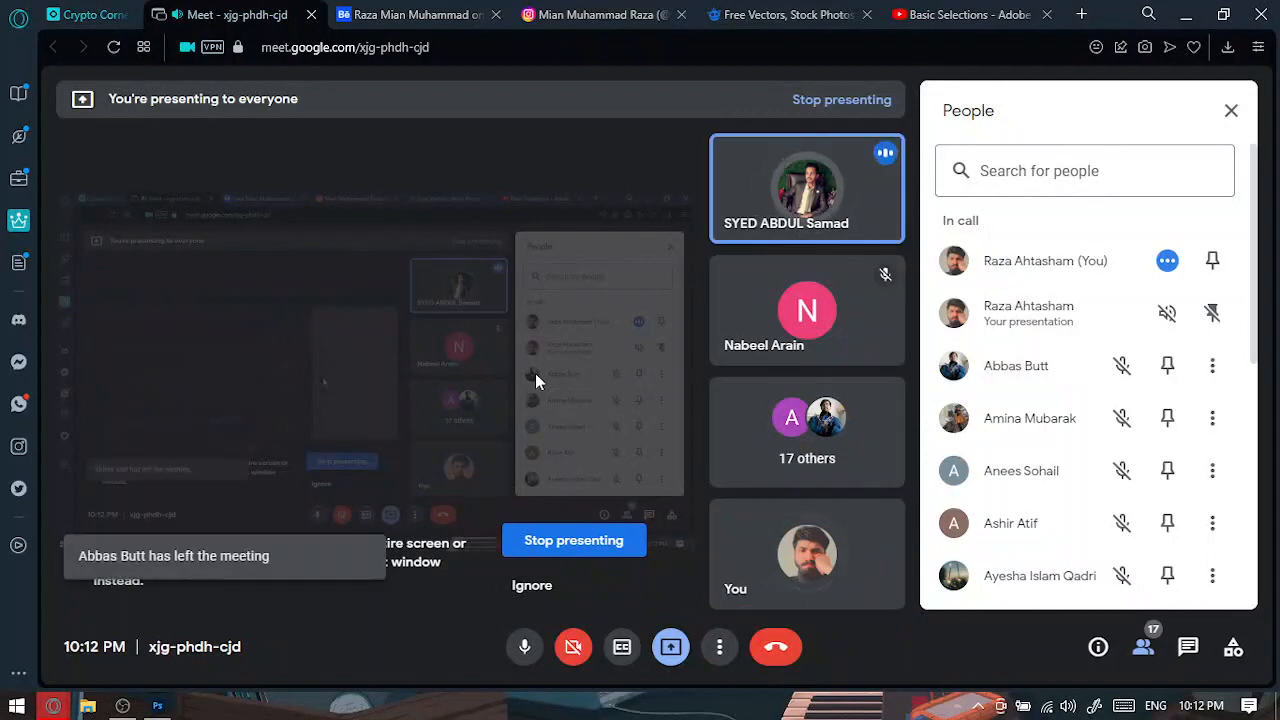
left_click(1186, 14)
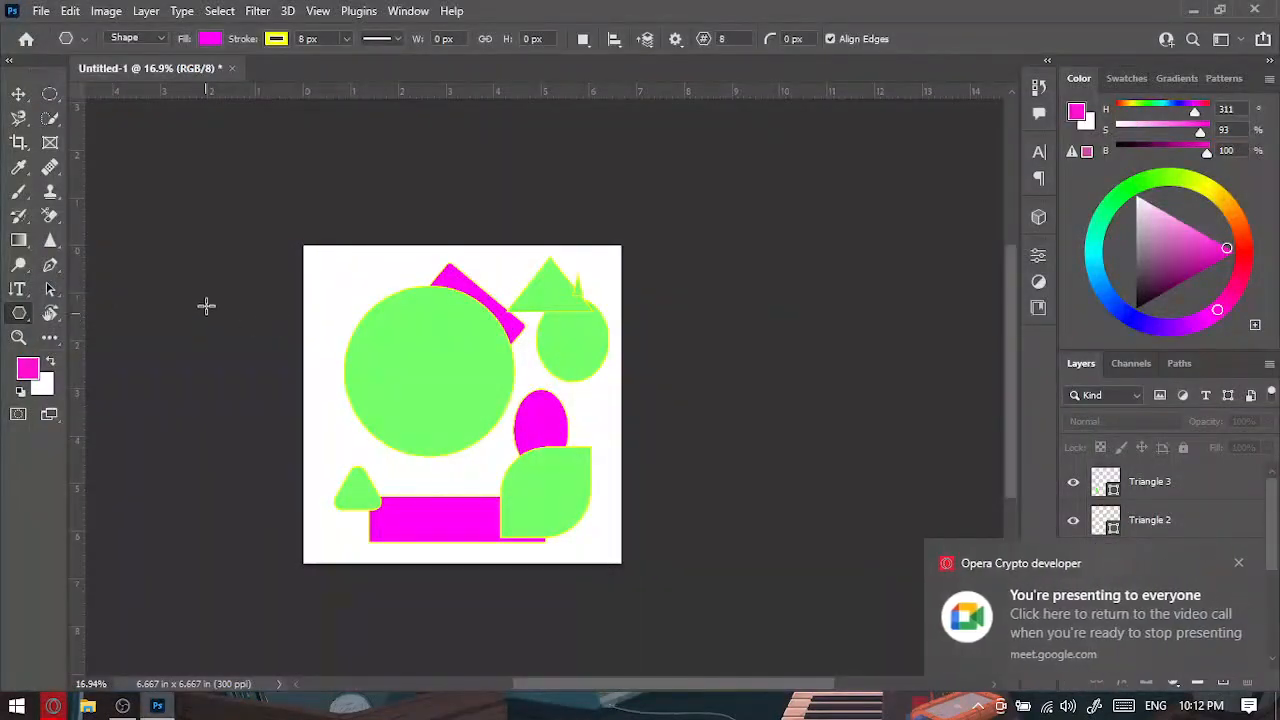
left_click(1238, 563)
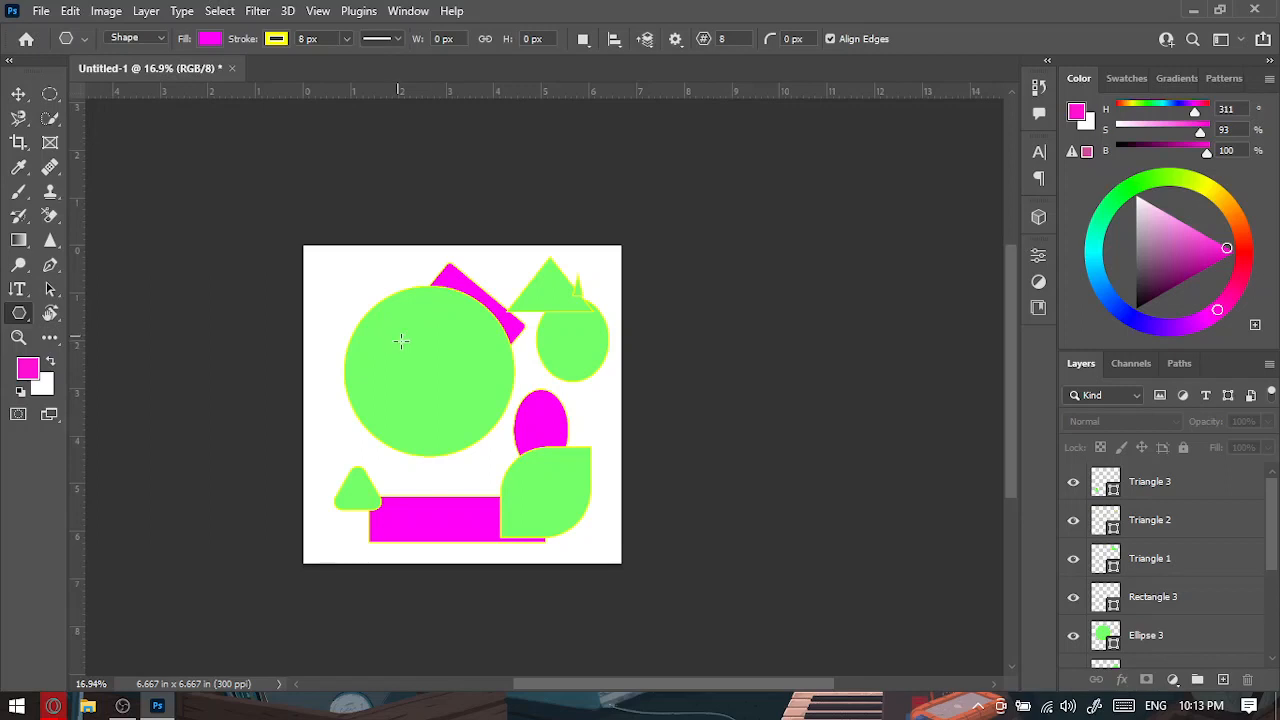
scroll(427, 347, "up", 1)
scroll(484, 349, "down", 2)
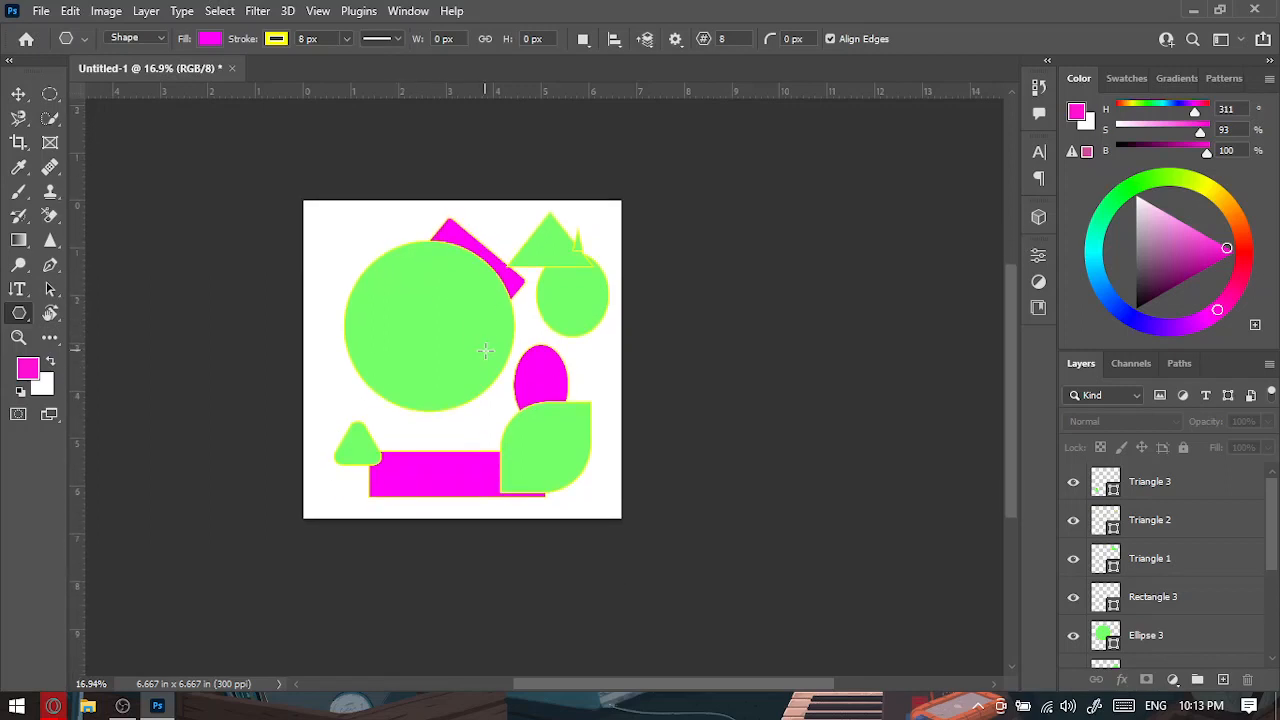
scroll(508, 329, "up", 5)
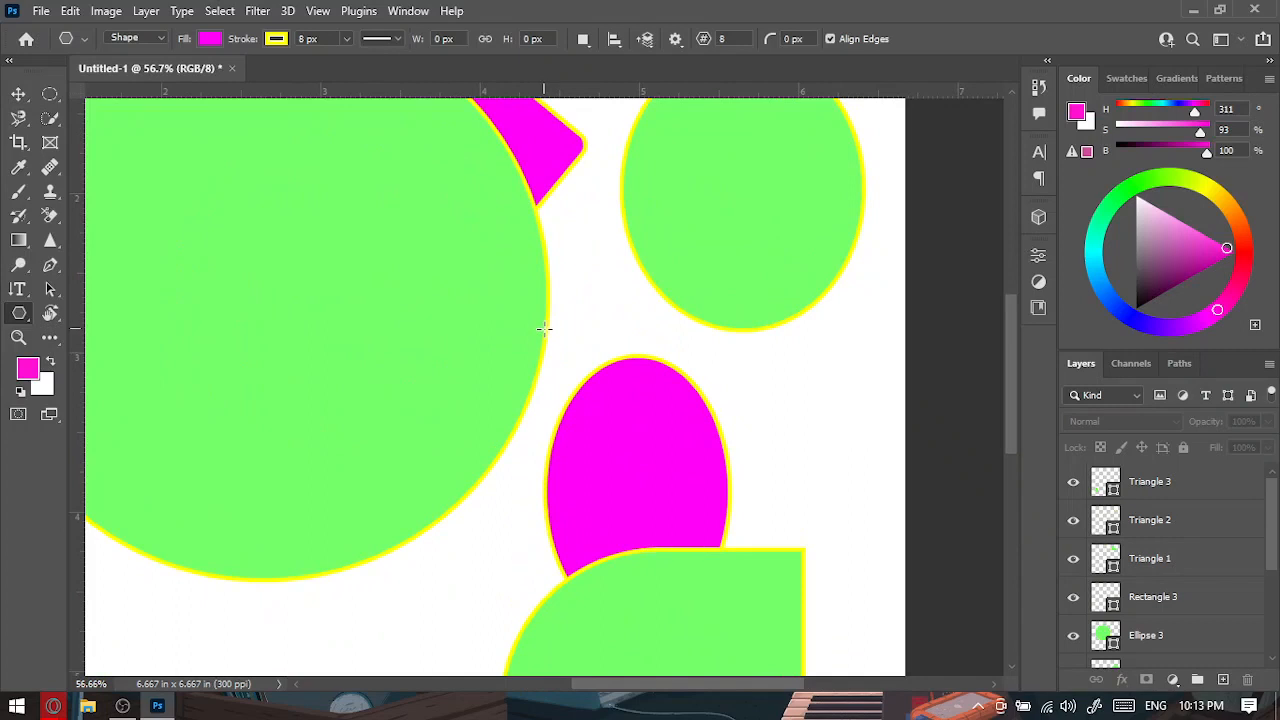
scroll(543, 328, "up", 3)
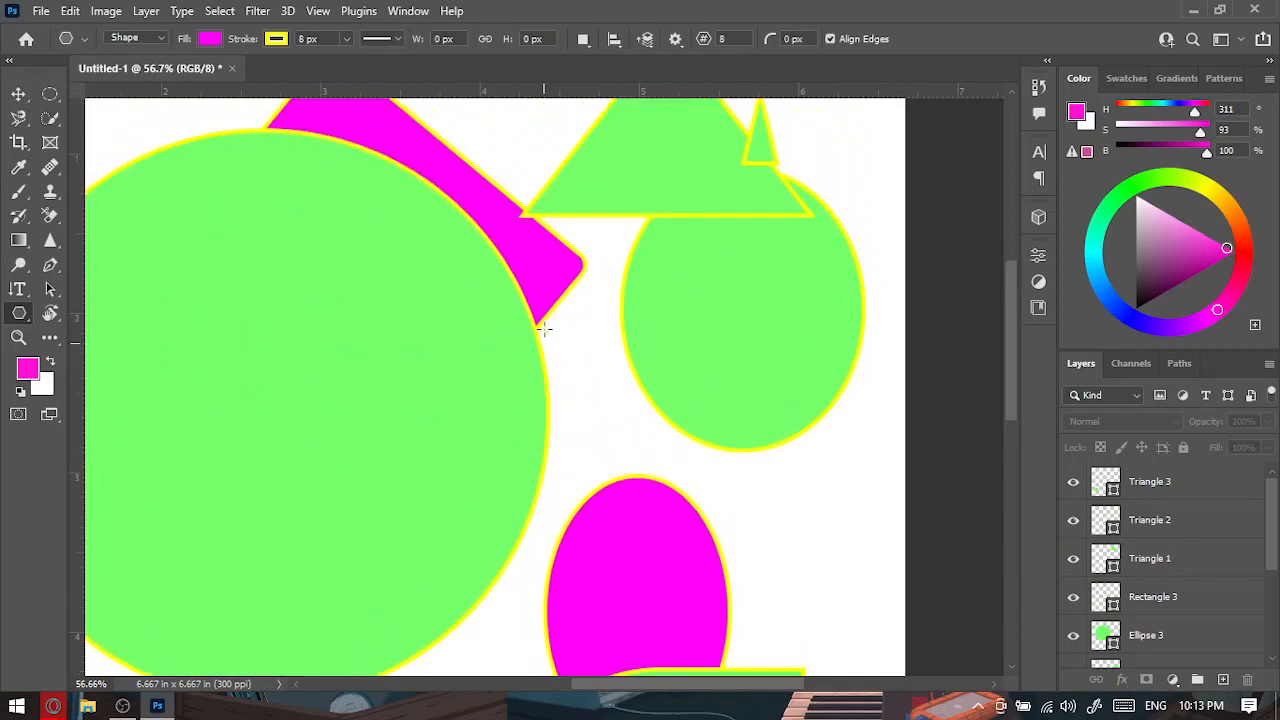
scroll(543, 328, "down", 5)
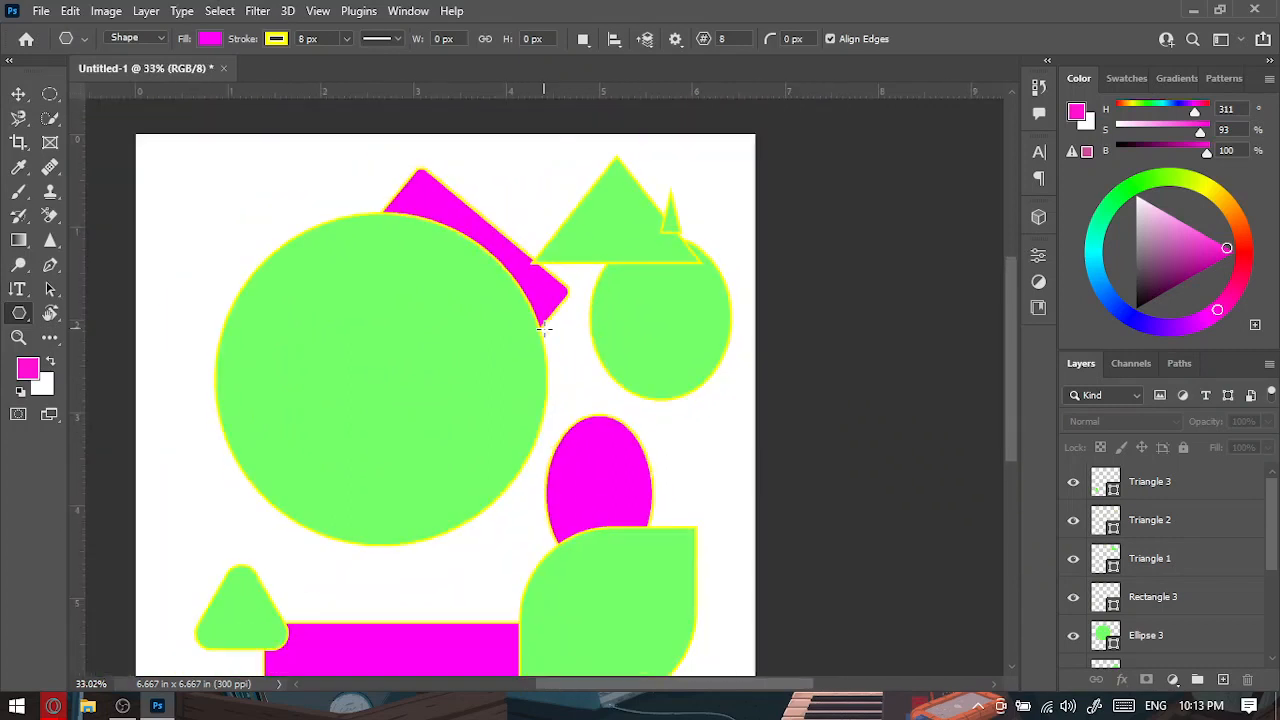
scroll(543, 328, "up", 2)
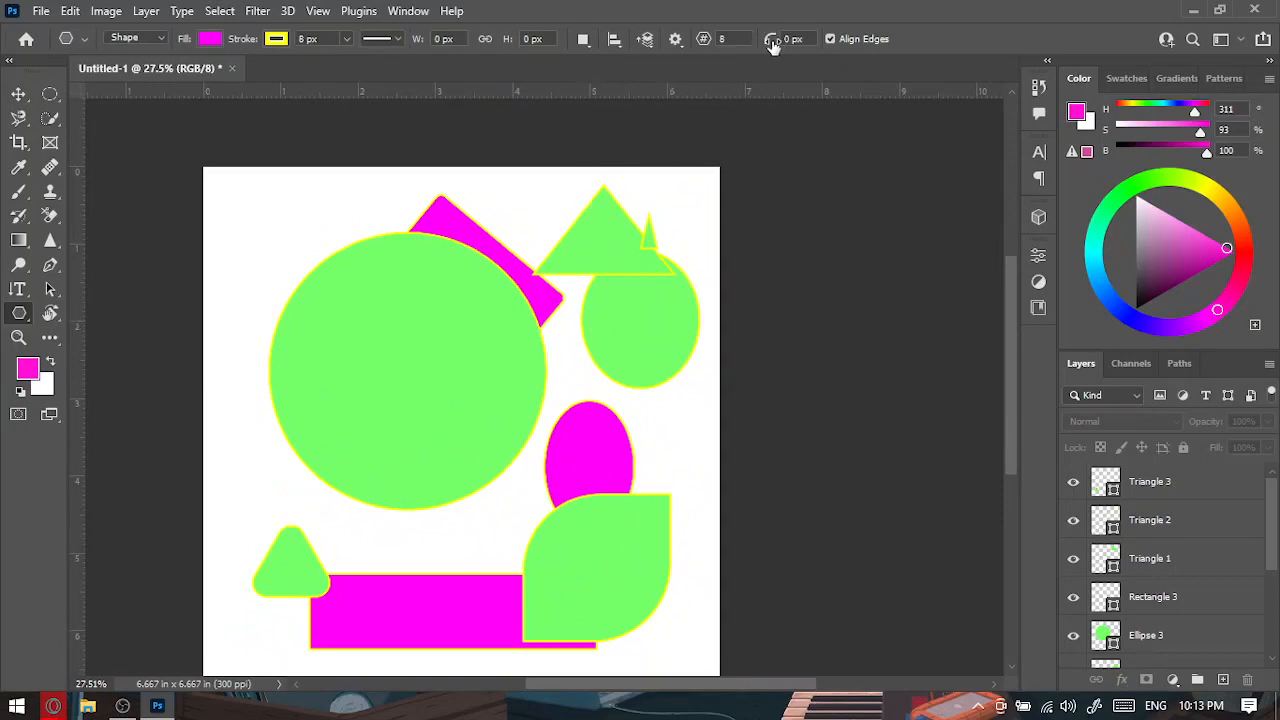
Select the large green circle and examine its shape properties.
left_click(1039, 254)
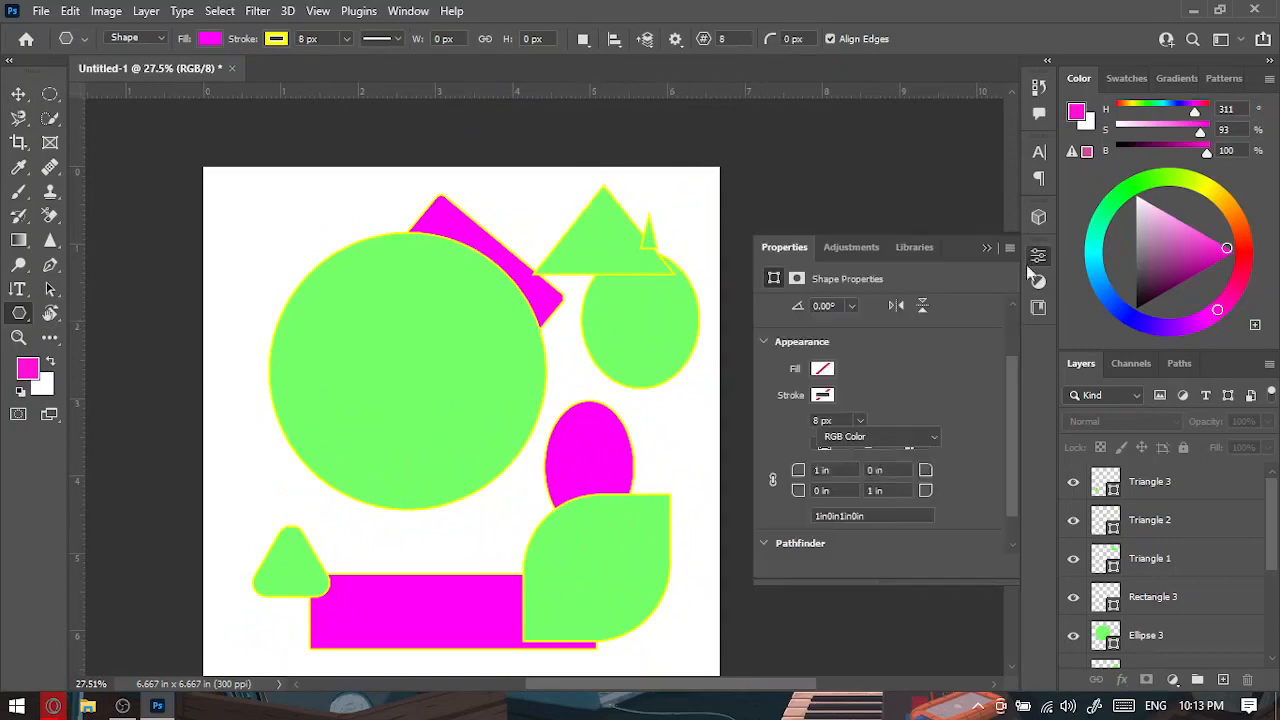
scroll(873, 422, "down", 5)
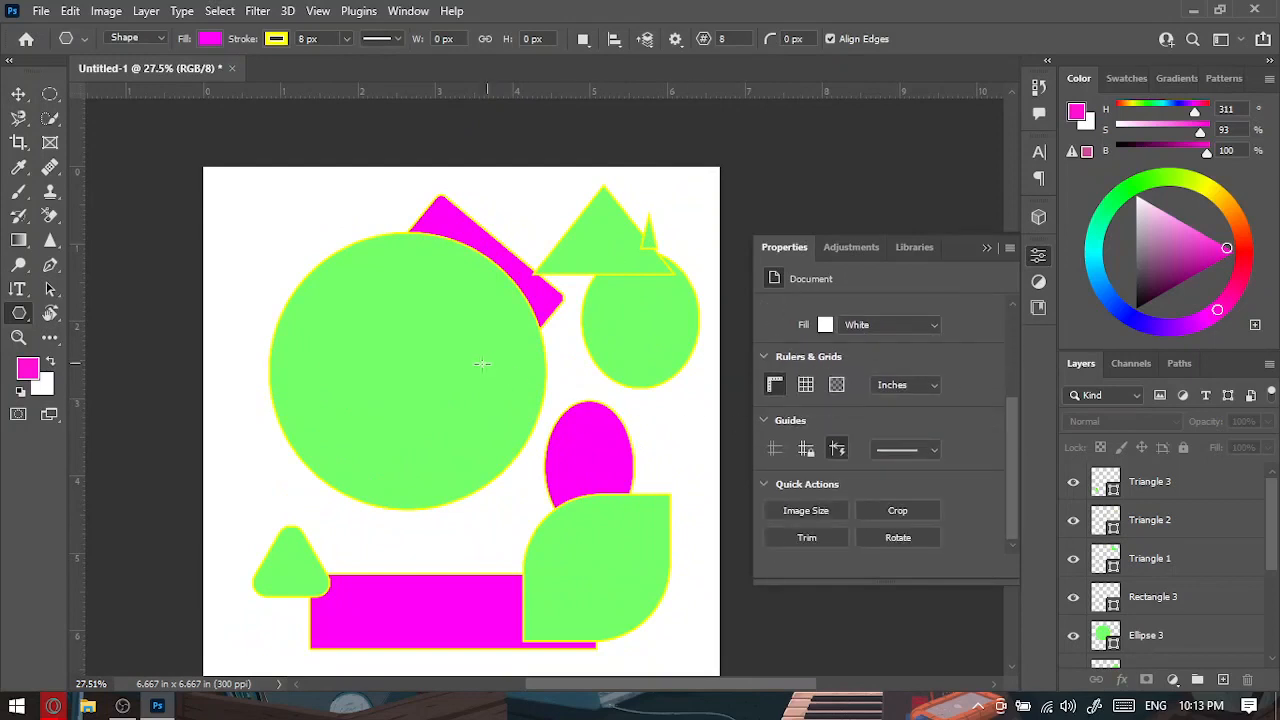
left_click(18, 94)
left_click(415, 330)
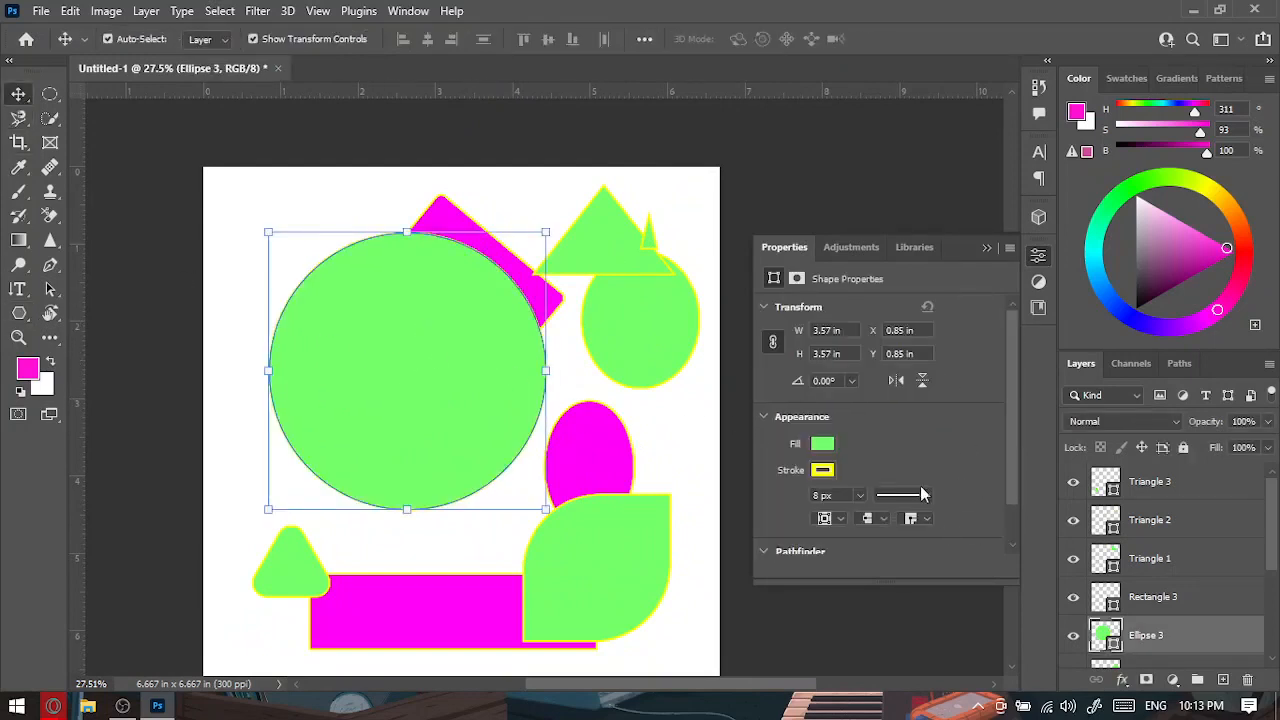
scroll(920, 490, "down", 1)
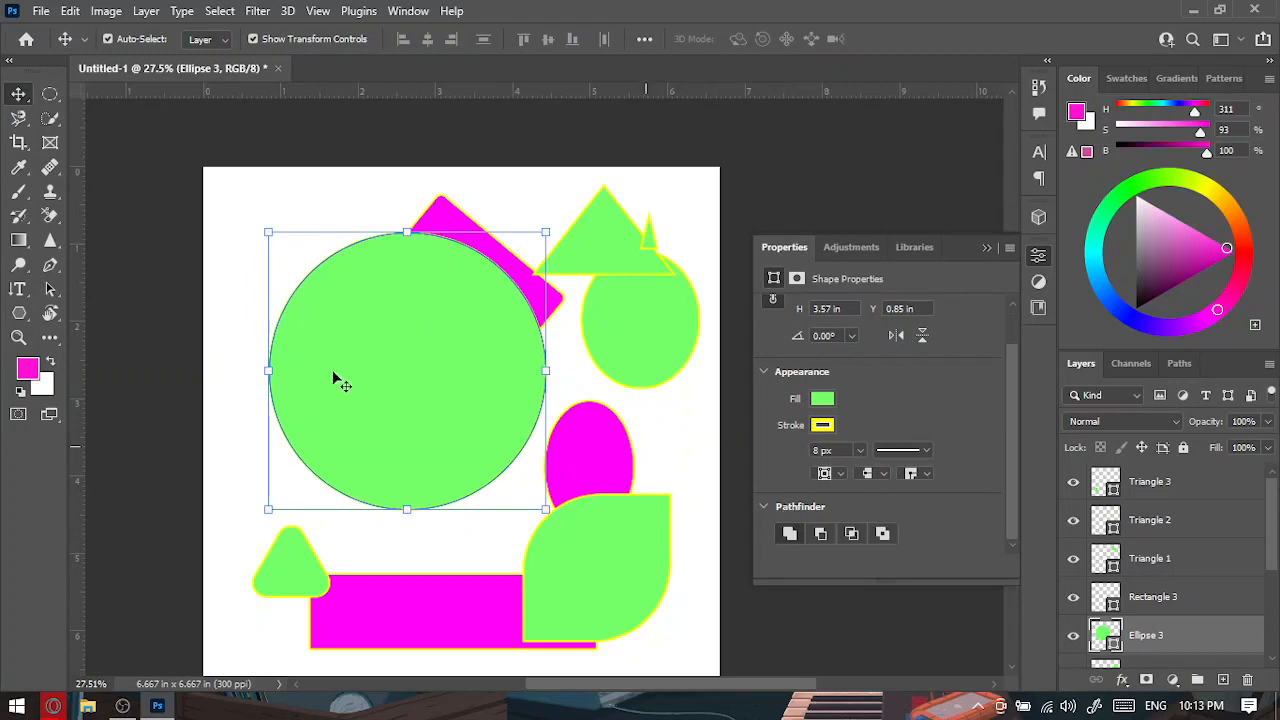
Select the long magenta rectangle and round all four of its corners to about 0.29 in.
left_click(465, 615)
scroll(886, 506, "down", 2)
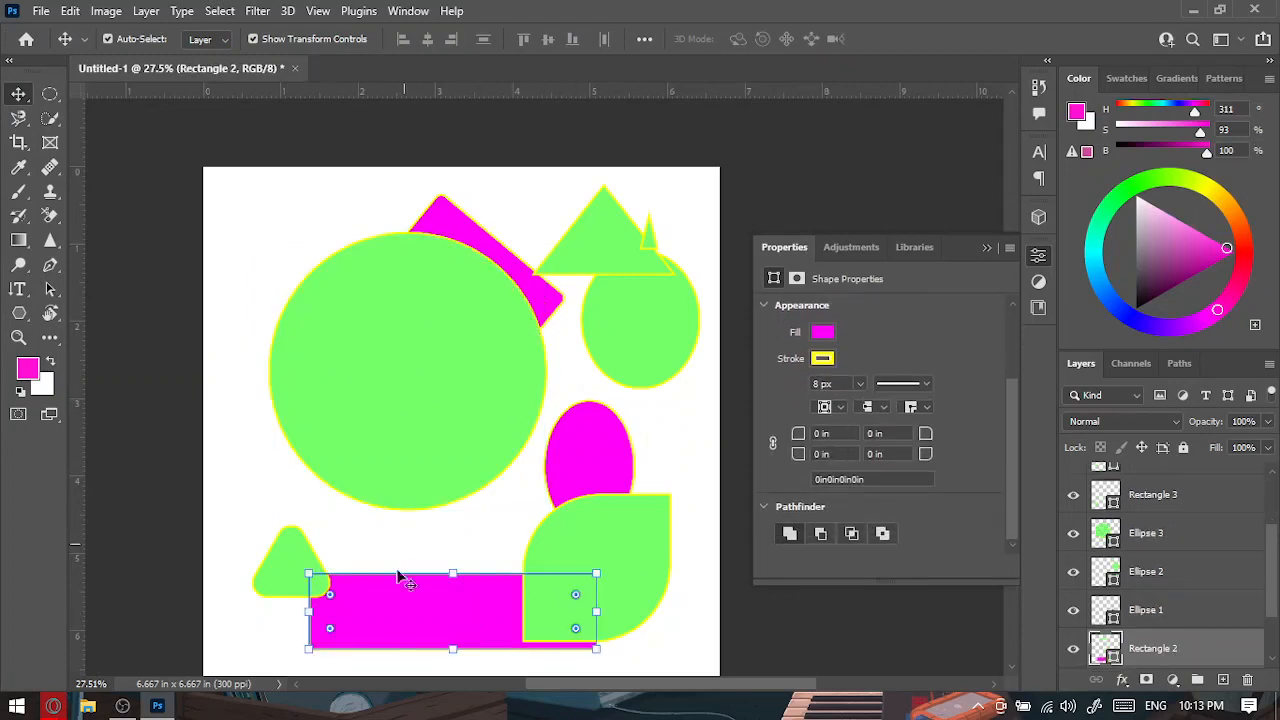
mouse_move(329, 595)
left_mouse_down()
mouse_move(395, 612)
mouse_move(332, 596)
left_mouse_up()
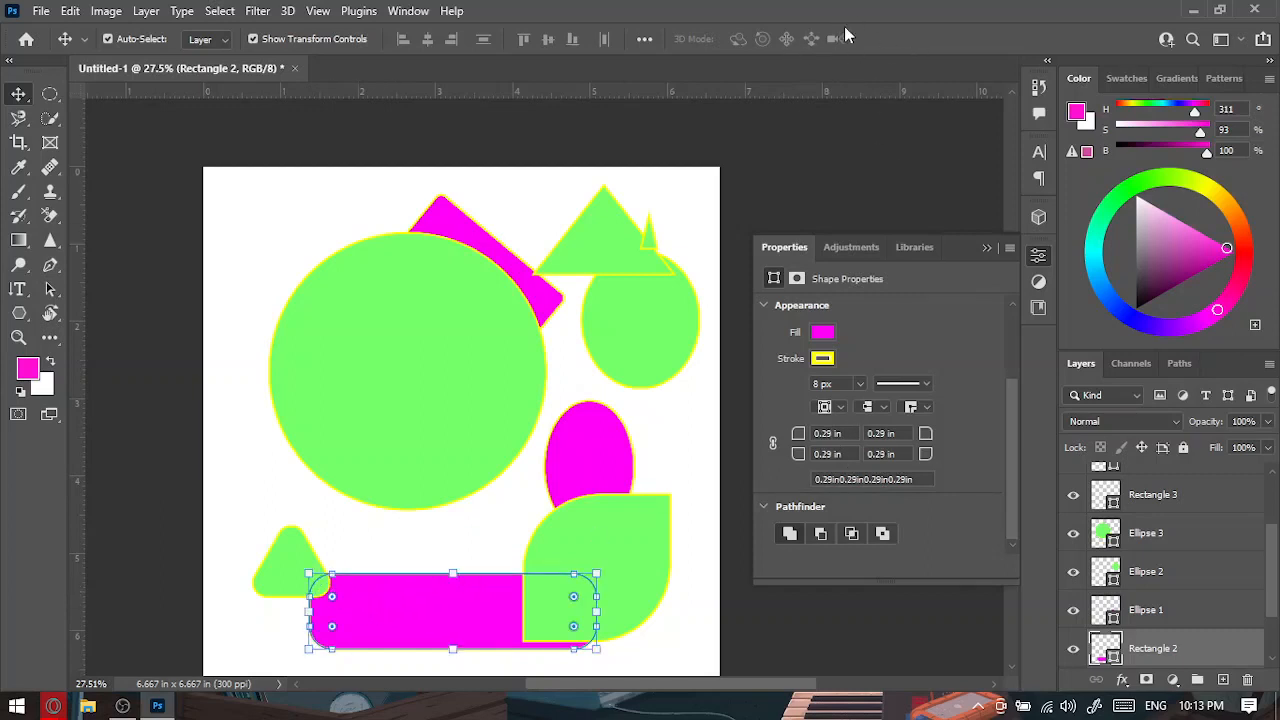
left_click(987, 247)
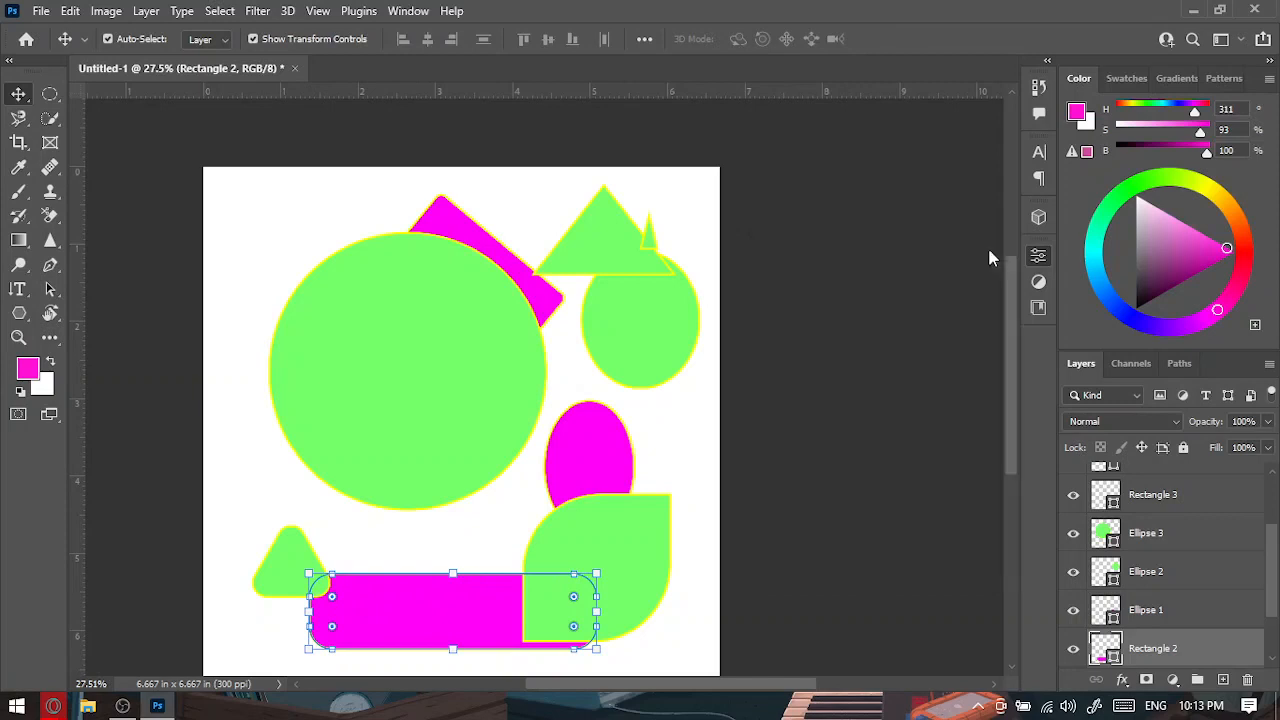
Recolour the selected long rectangle black and draw a black seven-sided polygon about 828 x 807 px over the large green circle.
left_click(24, 316)
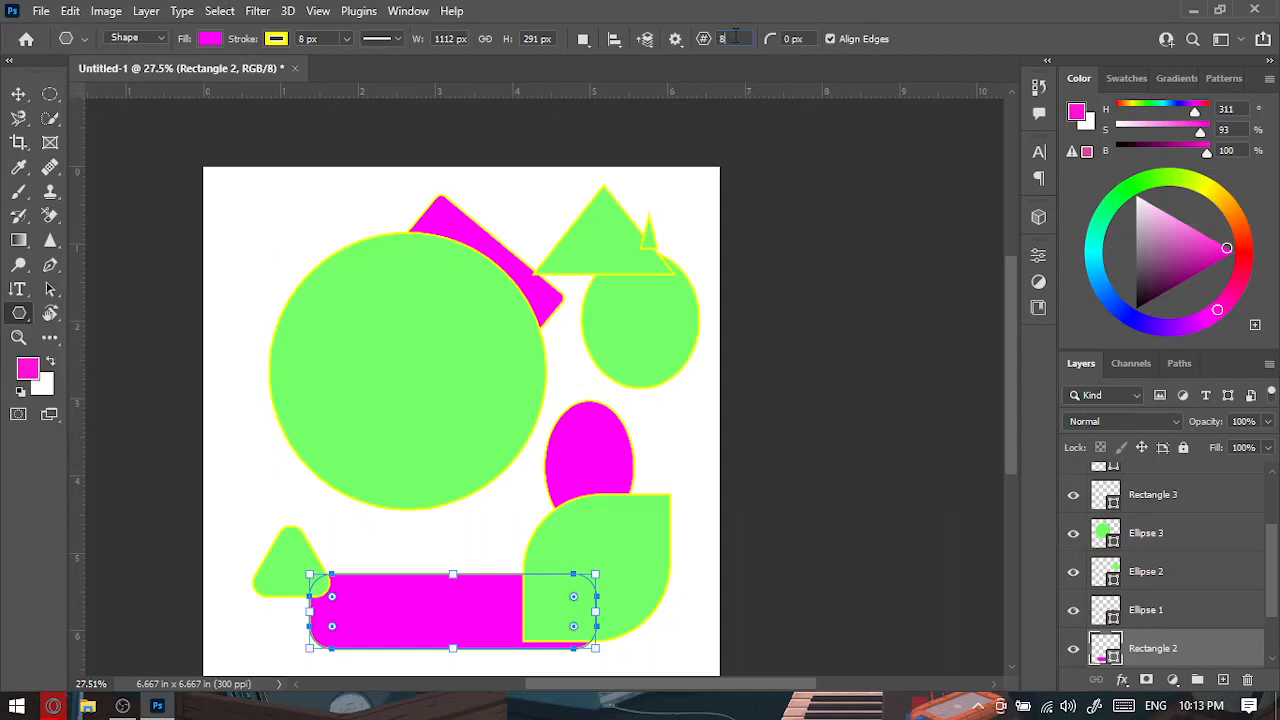
left_click(735, 37)
key("Return")
left_click(209, 38)
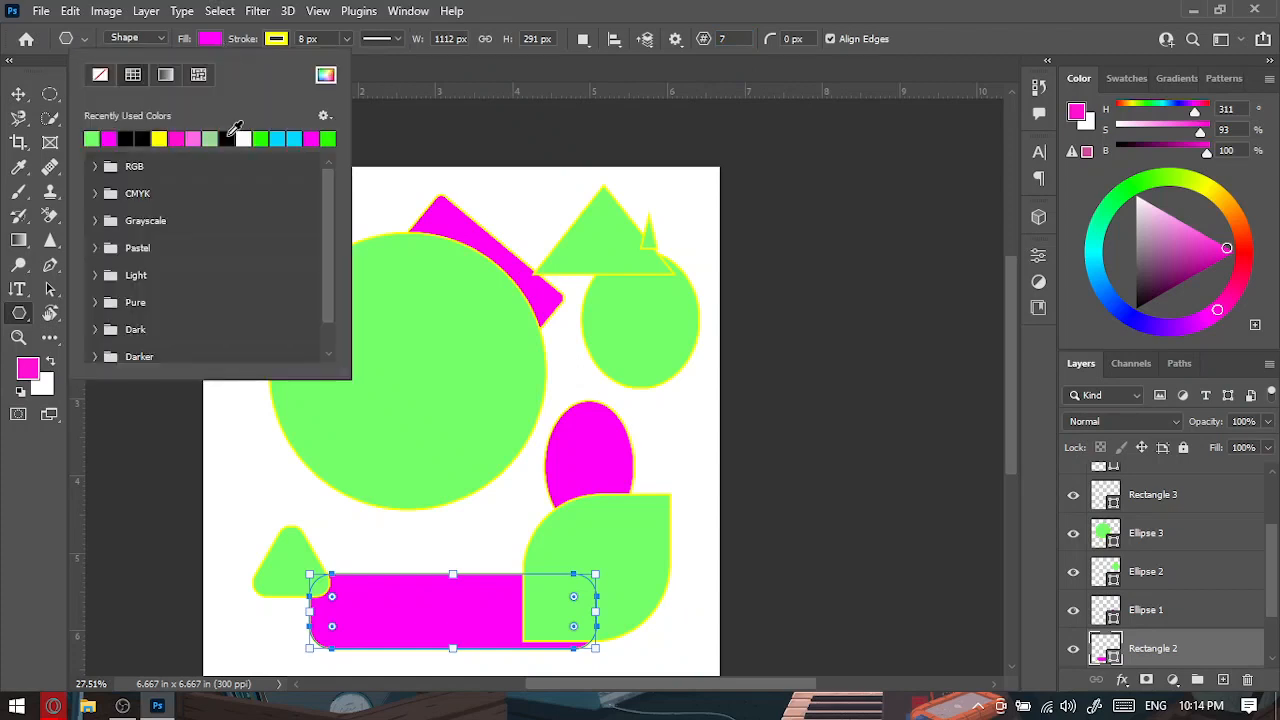
left_click(159, 138)
left_click(690, 8)
left_click_drag(268, 233, 570, 450)
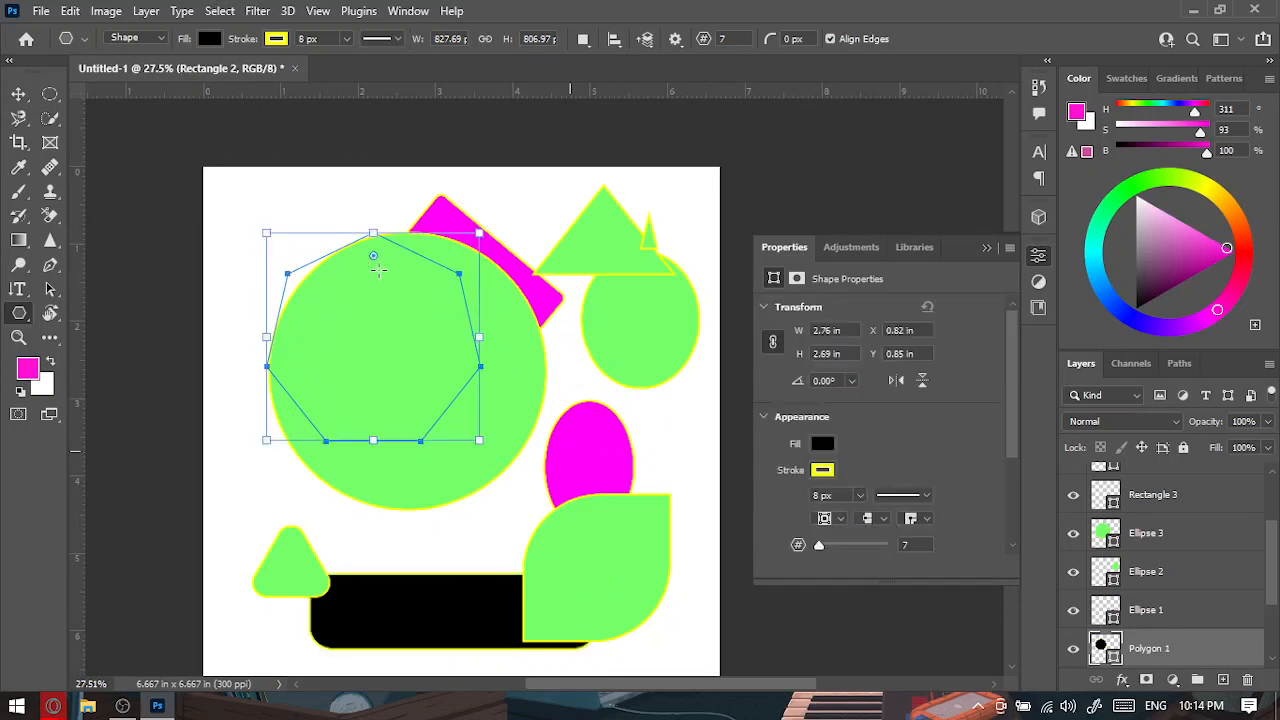
Move the polygon's layer directly above the Rectangle 3 layer and deselect it.
left_click_drag(1148, 645, 1182, 484)
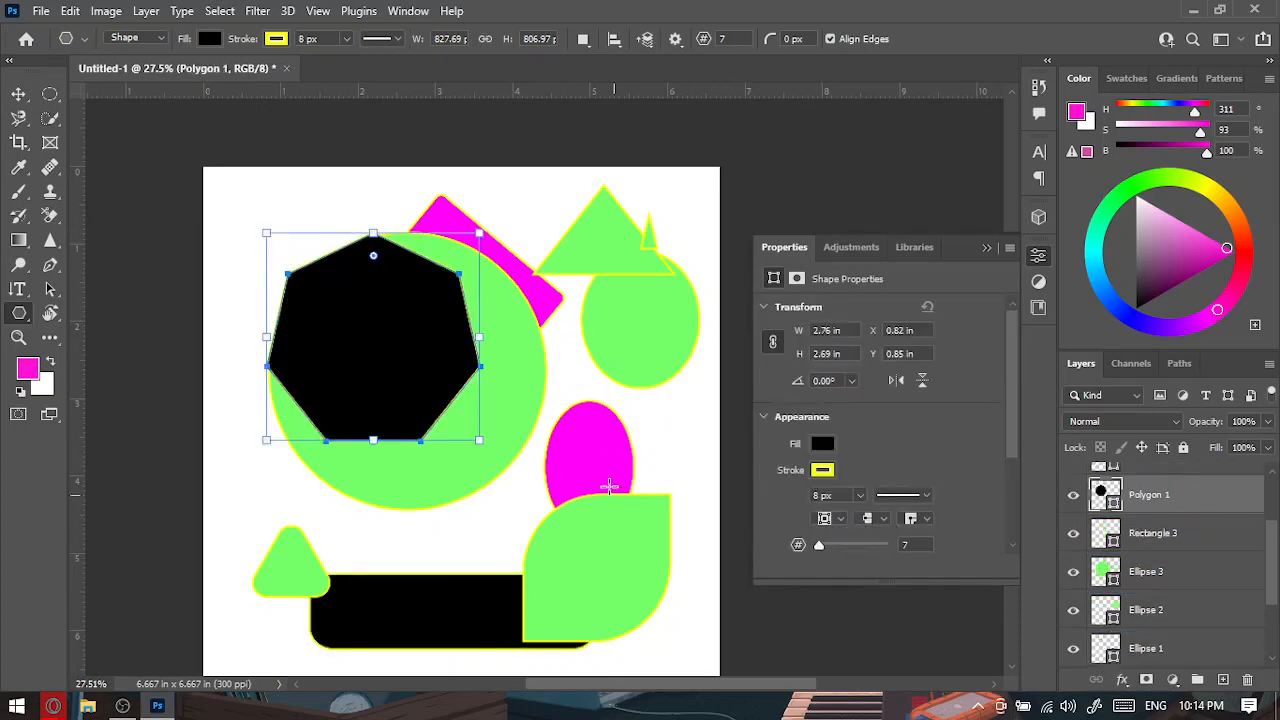
left_click(988, 248)
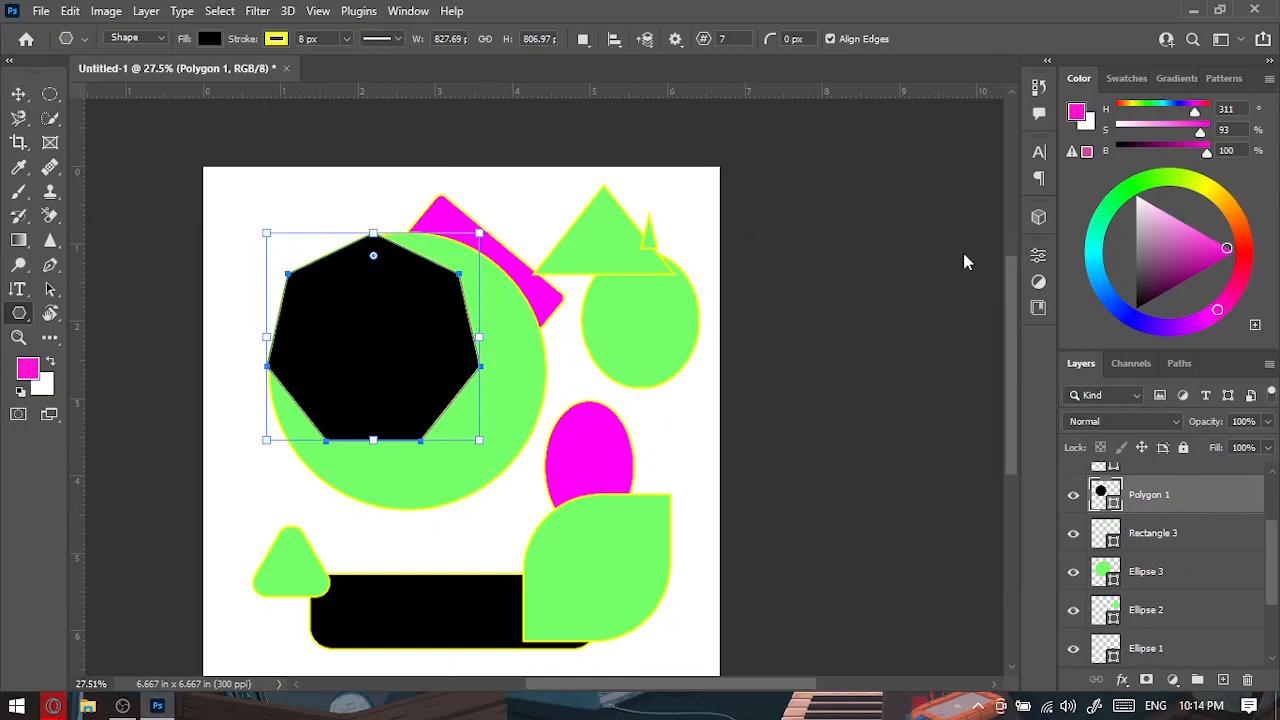
left_click(18, 94)
left_click(694, 437)
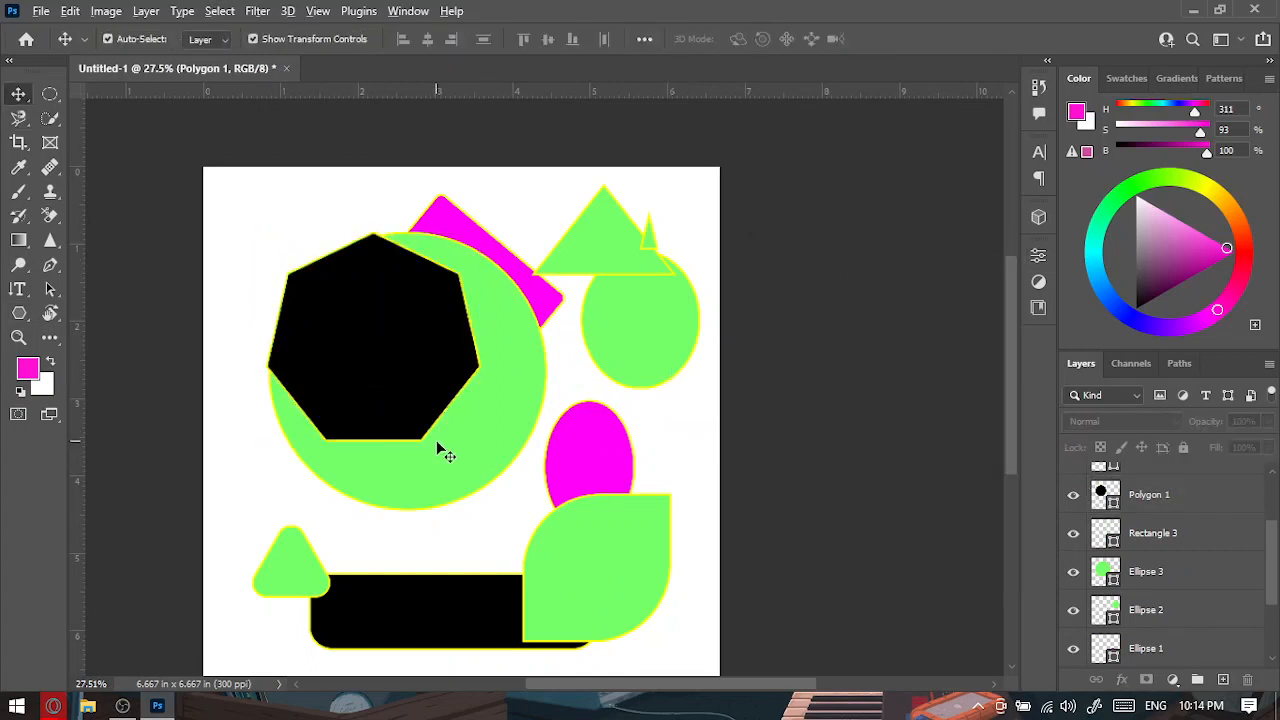
Draw three straight lines about 4.56 in, 3 in and 3.93 in long across the shapes, with 1 px weight and an 8 px yellow stroke.
scroll(436, 445, "down", 3)
left_click(18, 312)
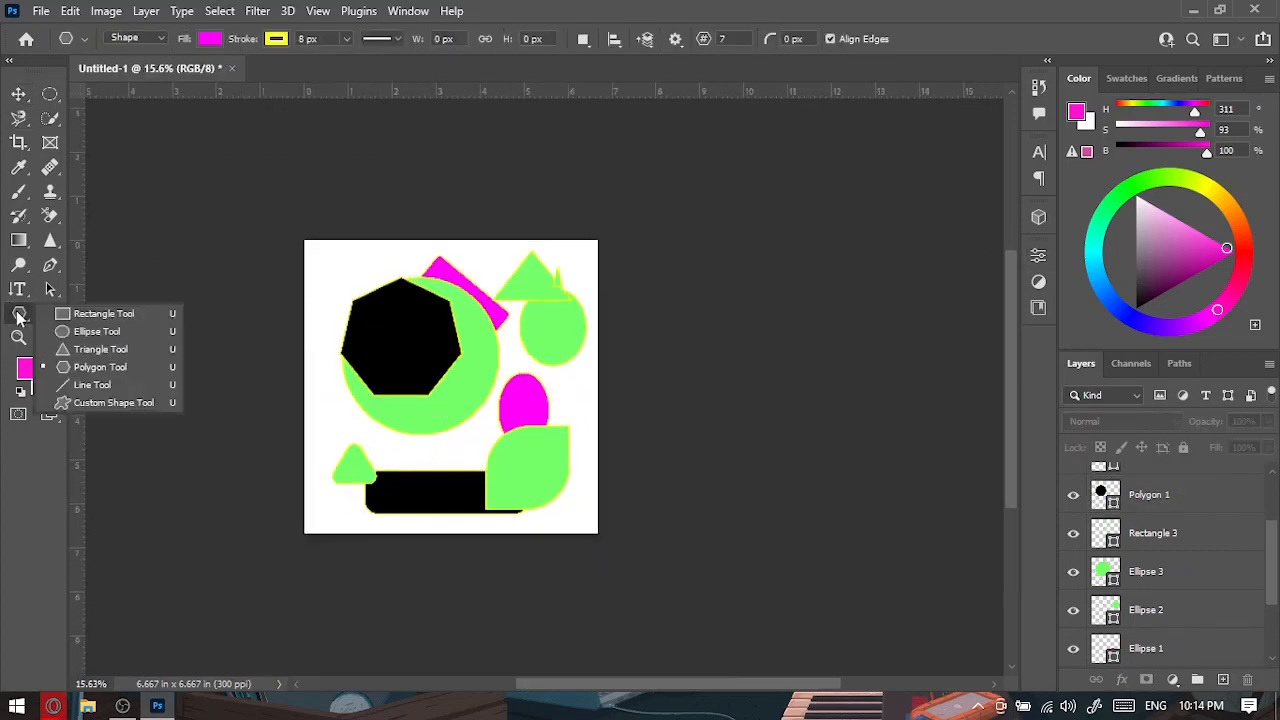
key("shift+u")
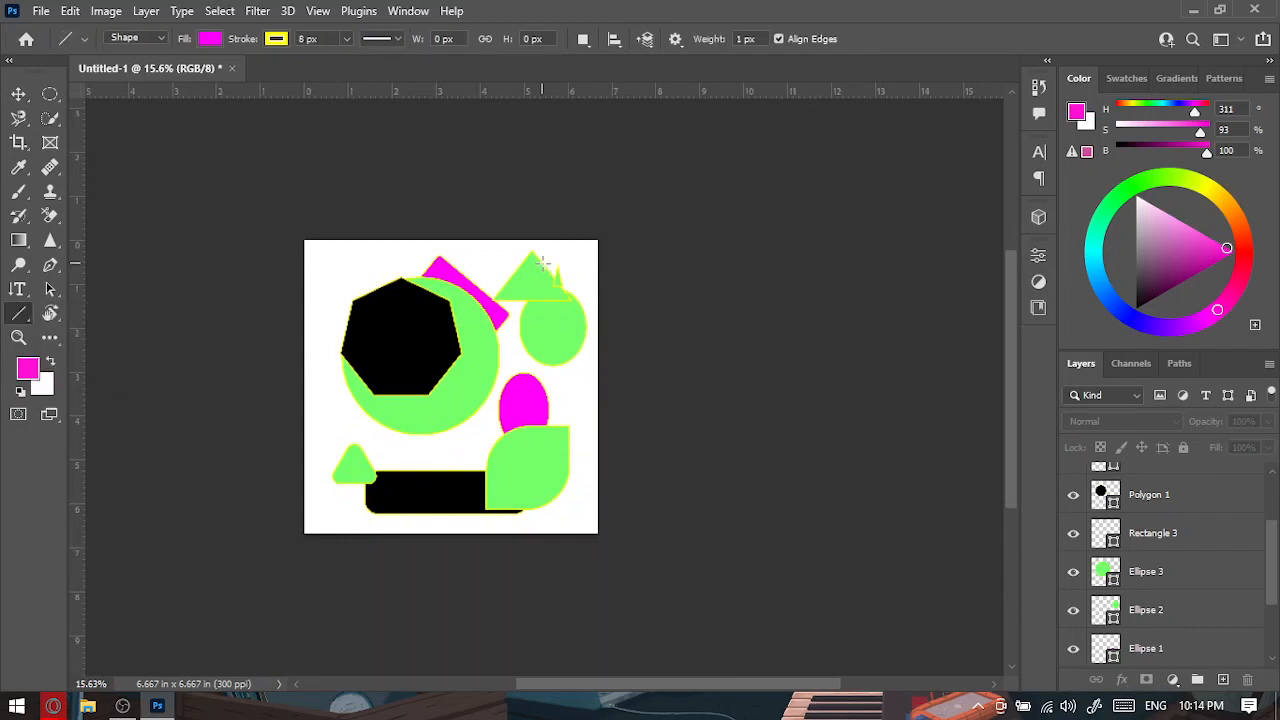
left_click_drag(545, 257, 546, 462)
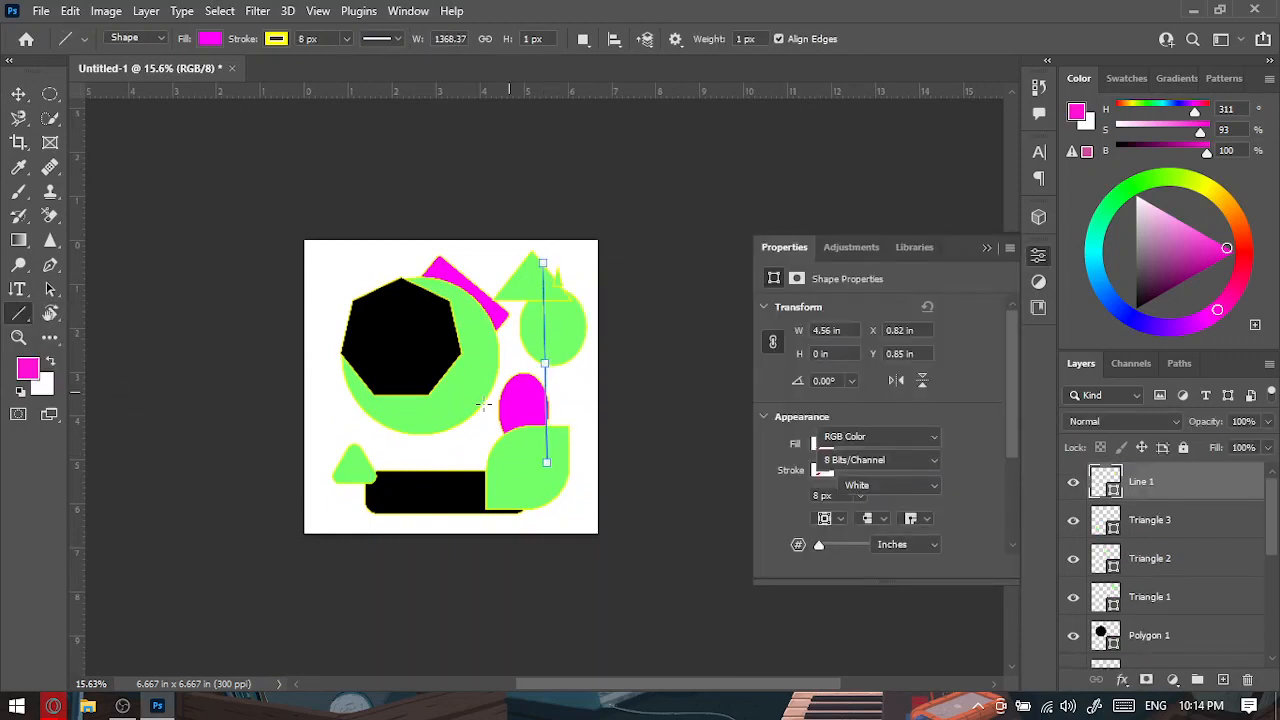
left_click_drag(370, 468, 485, 403)
left_click_drag(507, 347, 428, 286)
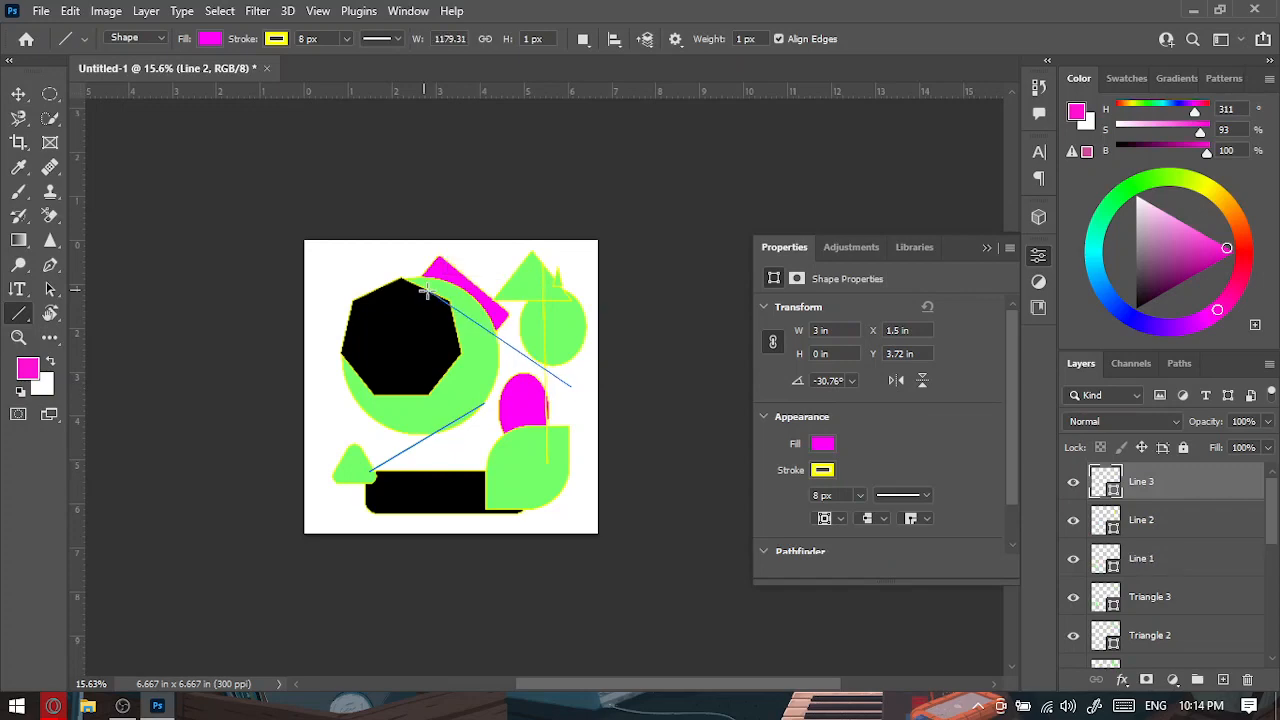
scroll(452, 347, "up", 5)
scroll(487, 324, "down", 3)
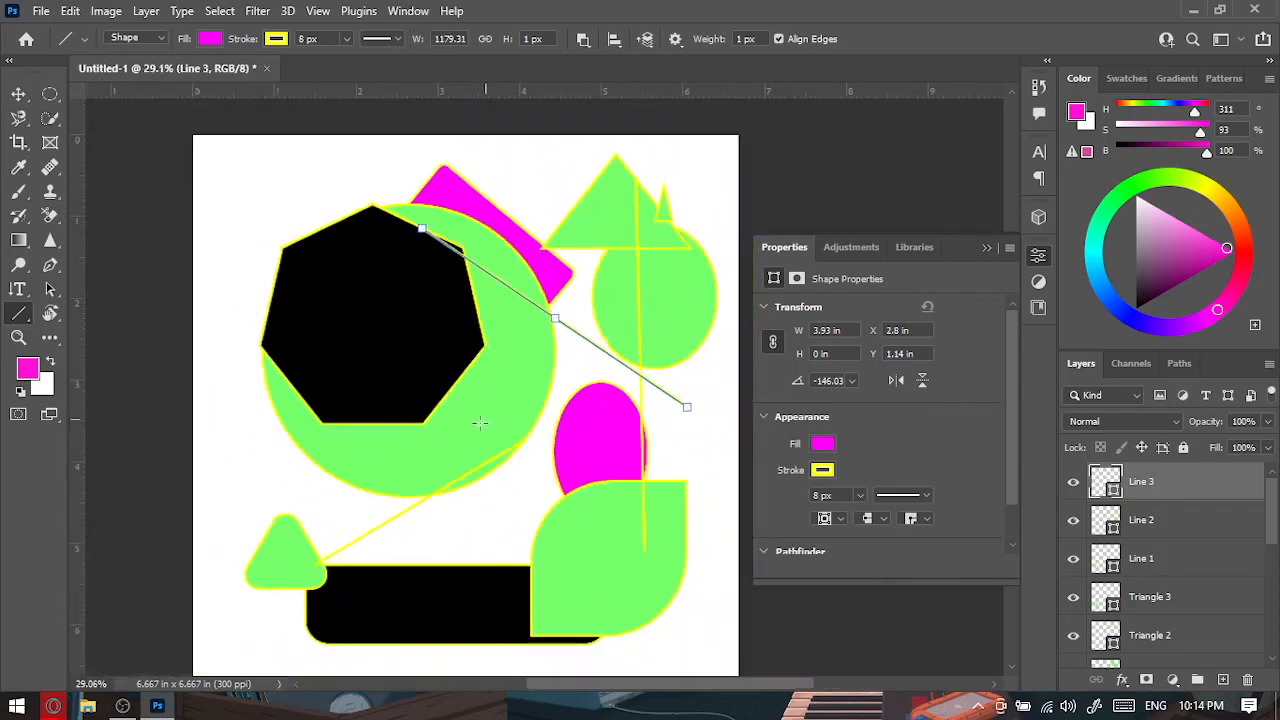
Add a new layer, reset the colours to default black and paint a thin straight 1 px brush line across the large green circle.
left_click(18, 191)
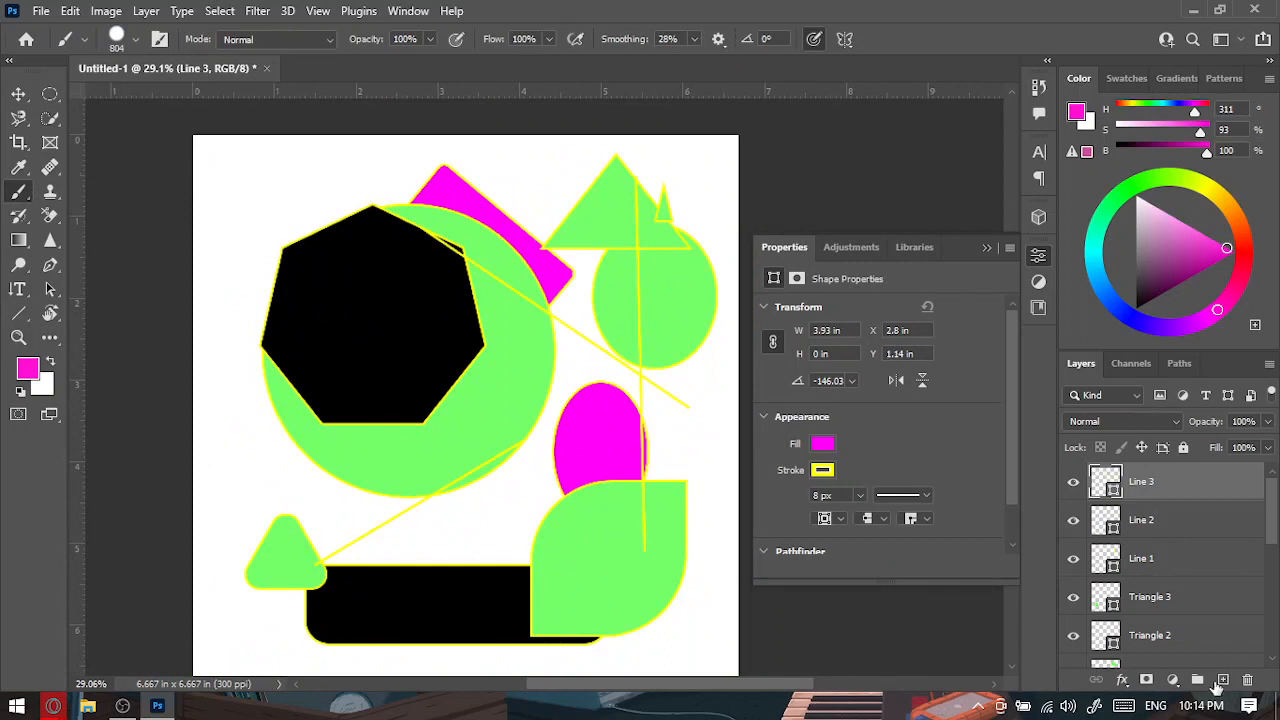
left_click(1222, 680)
mouse_move(300, 284)
left_mouse_down()
mouse_move(220, 275)
mouse_move(220, 202)
left_mouse_up()
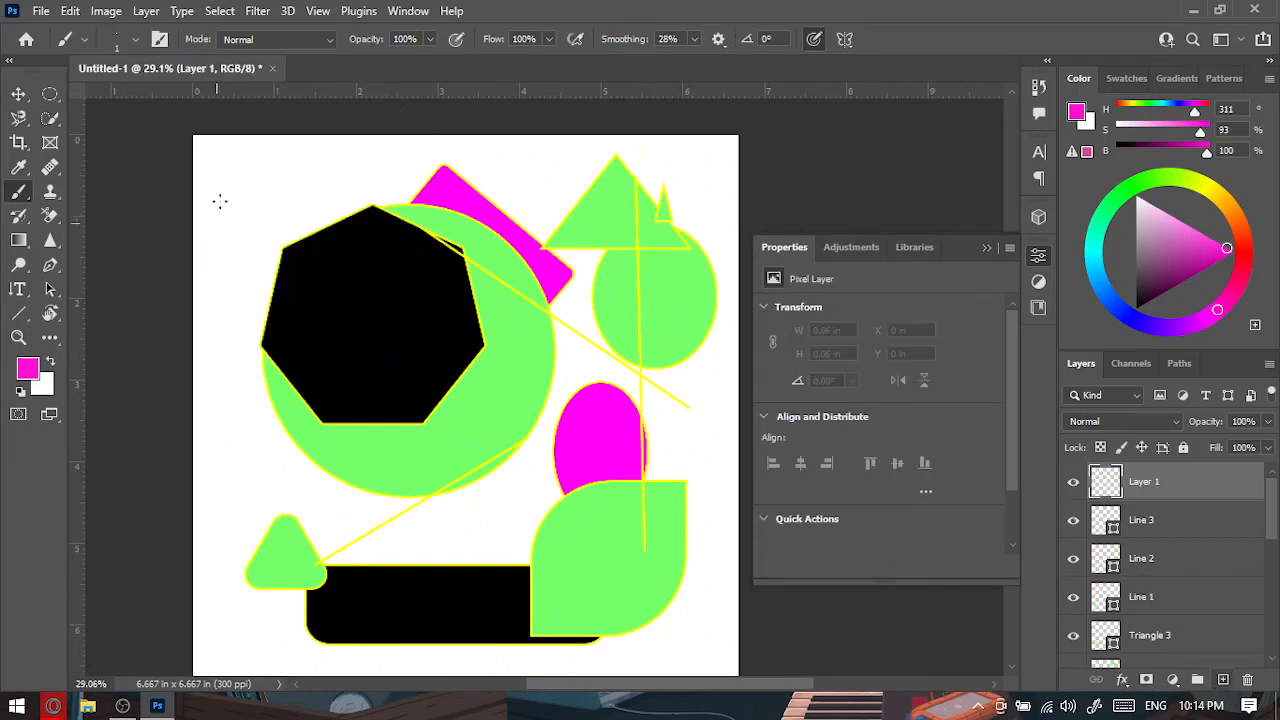
left_click(220, 202)
key("d")
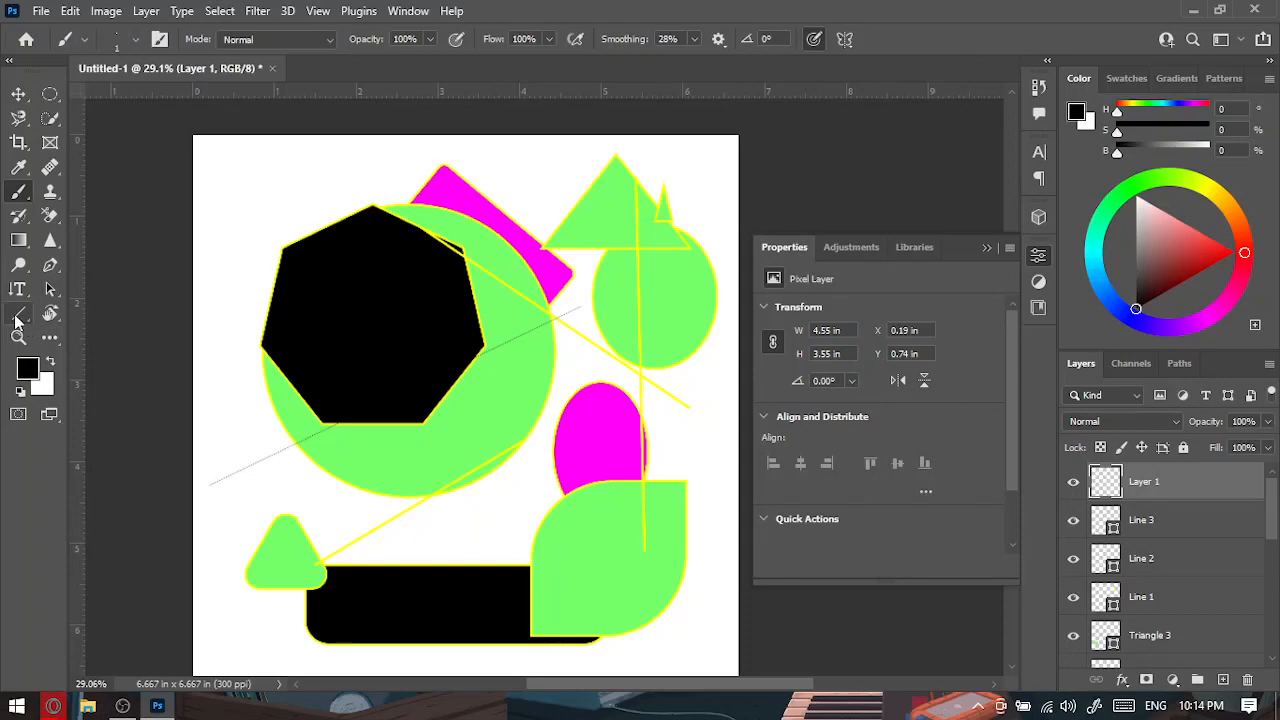
Draw a black rhino custom shape from the Wild Animals set, about 646 x 358 px, above the black polygon.
right_click(16, 320)
left_click(110, 392)
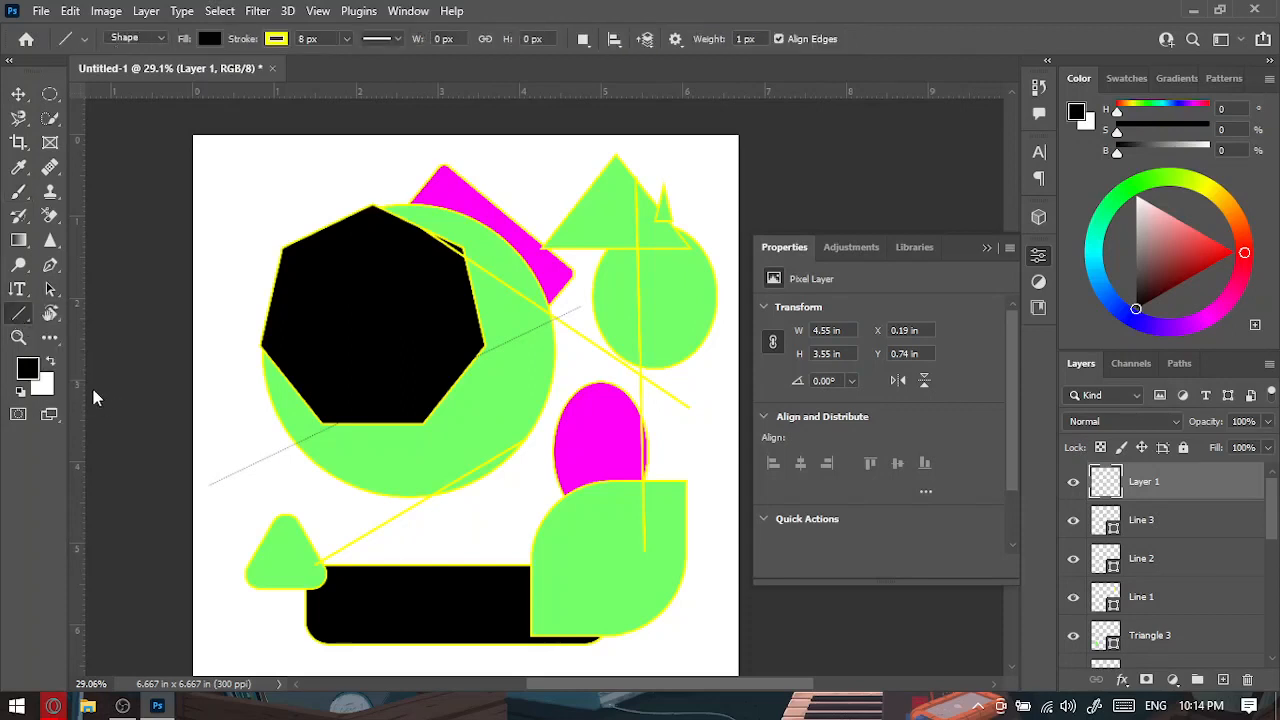
key("shift+u")
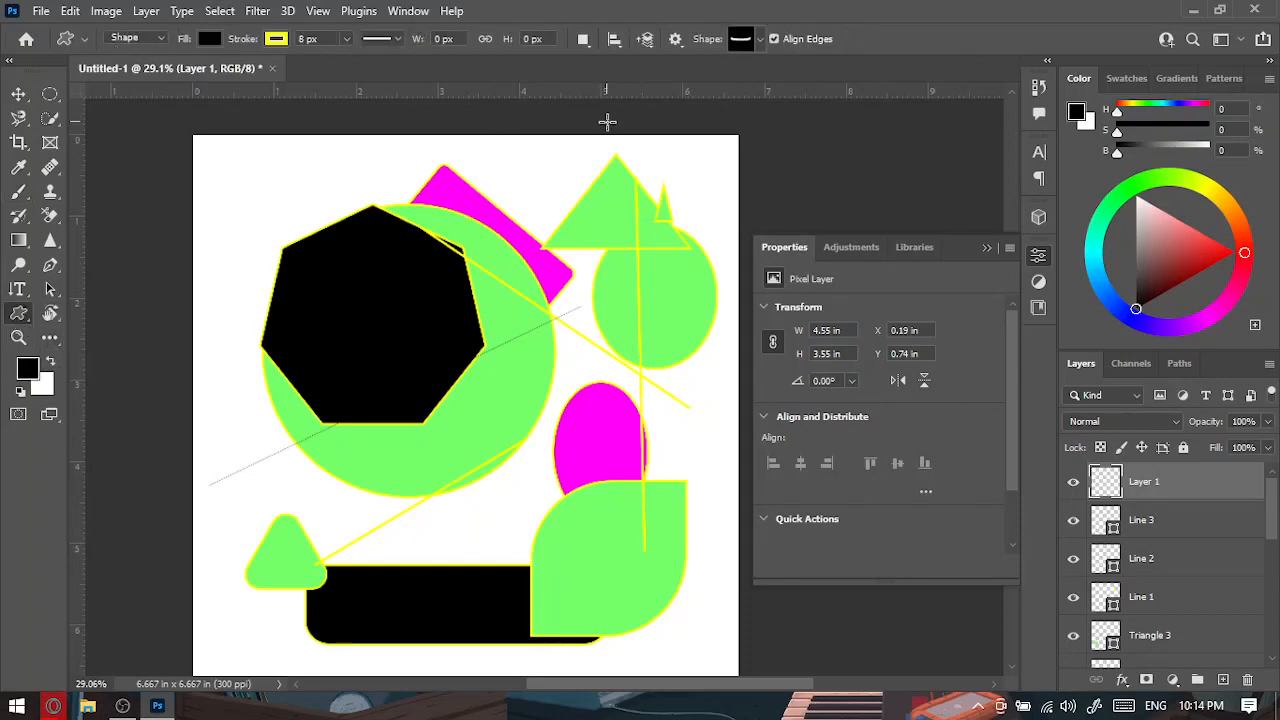
left_click(760, 41)
left_click(847, 74)
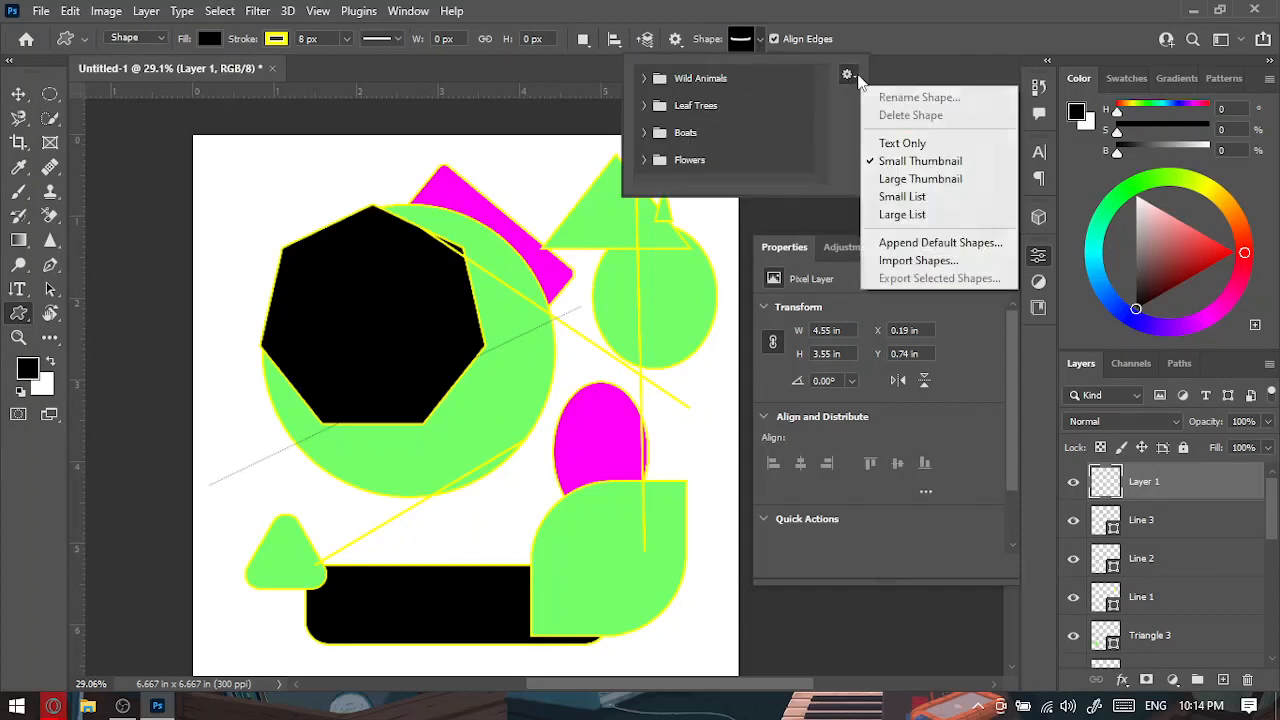
left_click(660, 88)
left_click(655, 84)
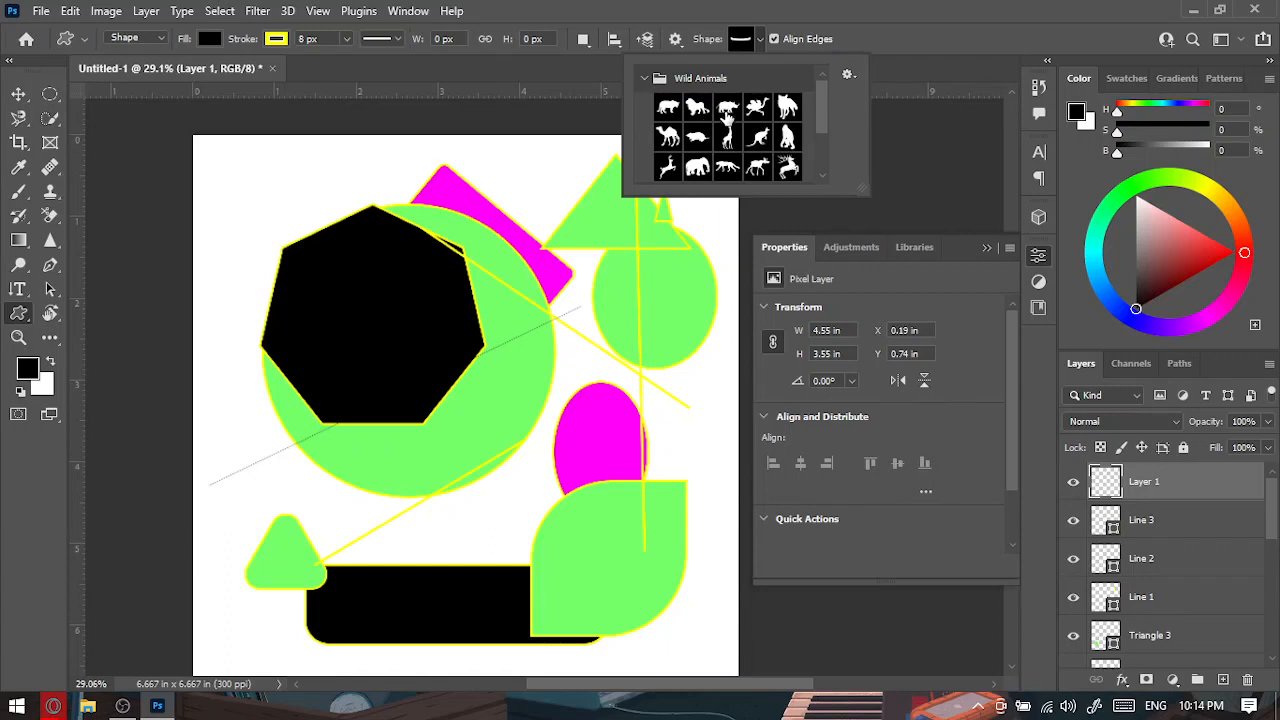
left_click(727, 108)
left_click_drag(218, 160, 395, 257)
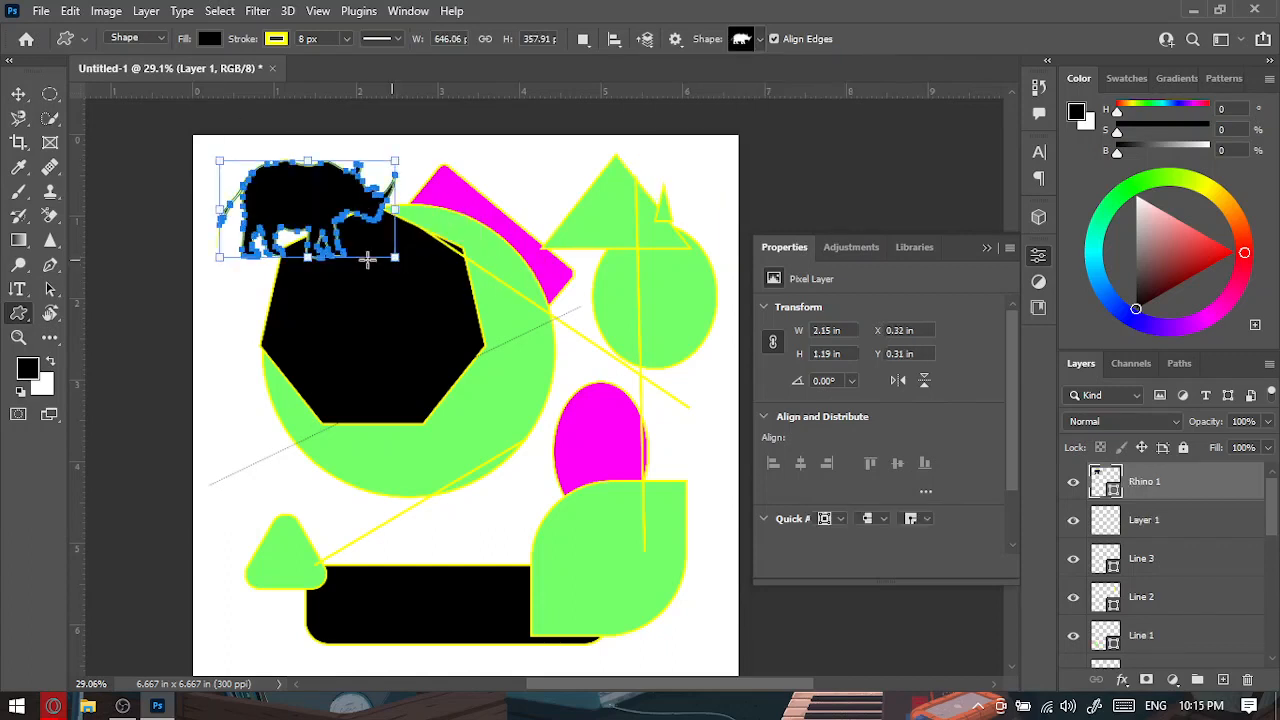
Draw a black stag custom shape from the Wild Animals set, about 393 x 464 px, beside the magenta ellipse.
left_click(759, 43)
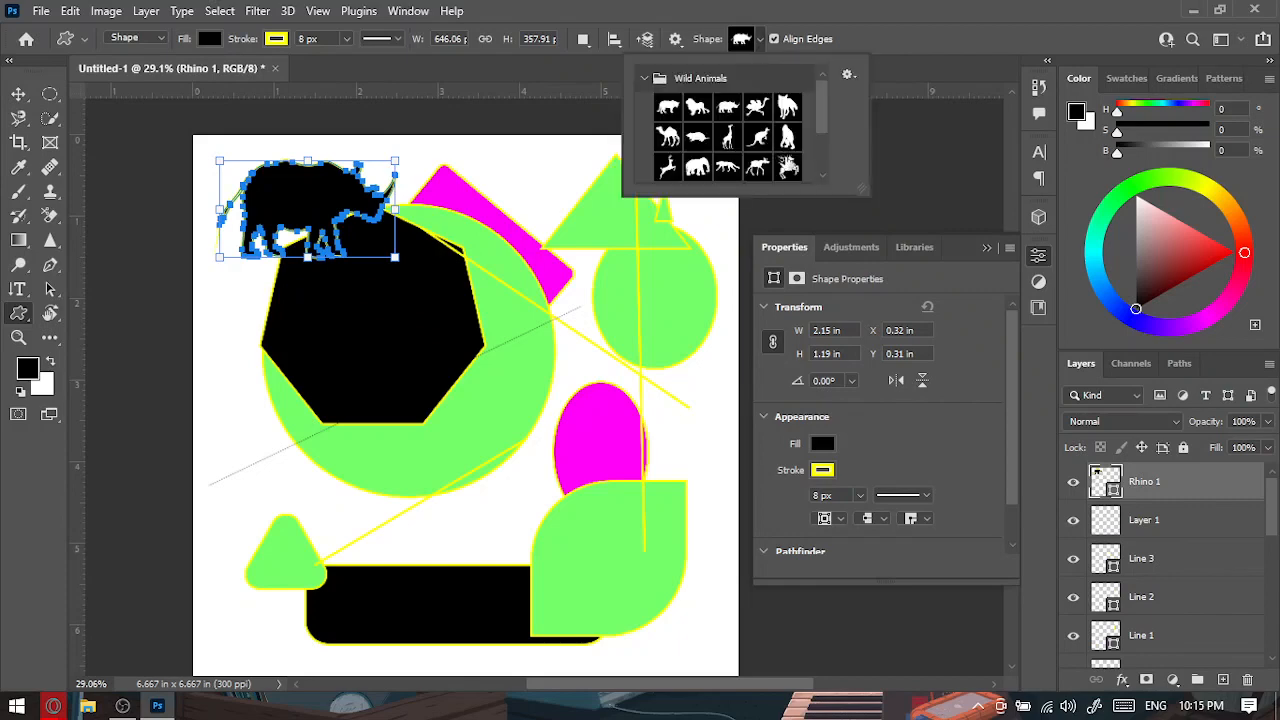
left_click(788, 167)
mouse_move(468, 418)
left_mouse_down()
mouse_move(631, 511)
mouse_move(586, 605)
mouse_move(543, 608)
mouse_move(467, 432)
mouse_move(550, 490)
mouse_move(466, 443)
mouse_move(466, 457)
mouse_move(586, 538)
mouse_move(574, 544)
left_mouse_up()
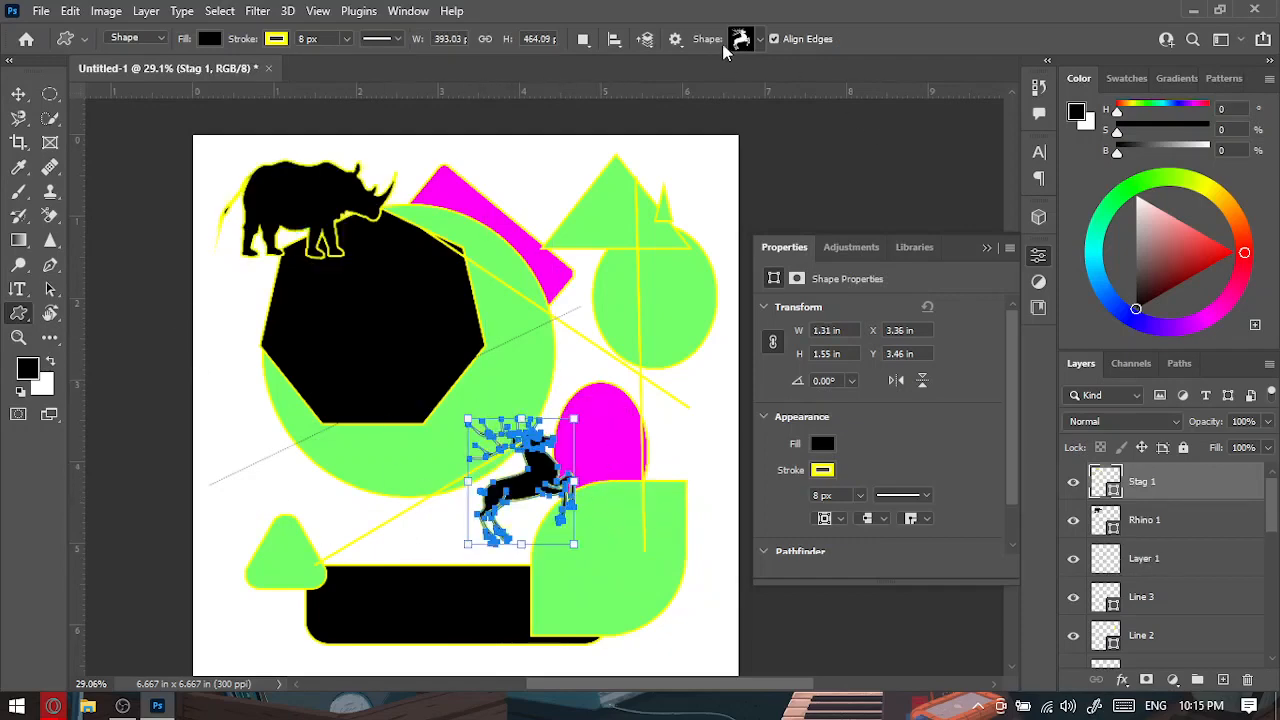
Draw a maple tree custom shape from the Leaf Trees set, about 560 x 560 px, over the large green triangle.
left_click(760, 41)
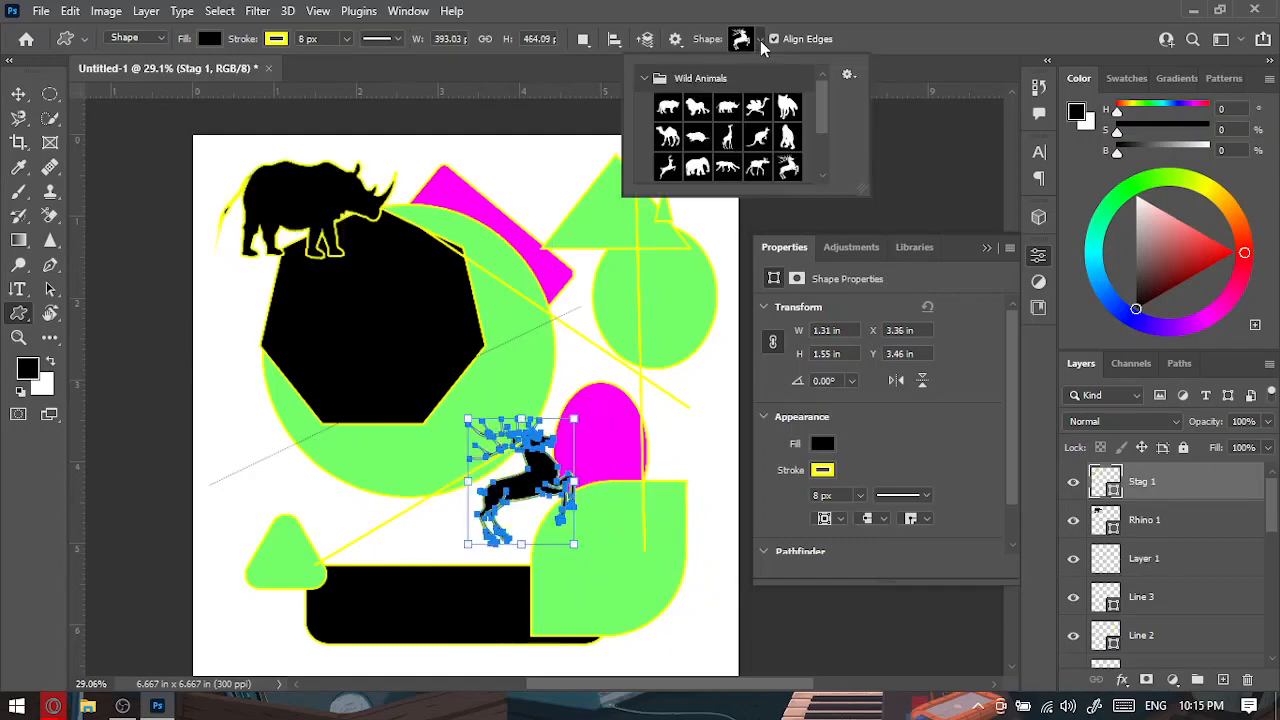
left_click(647, 78)
left_click(645, 105)
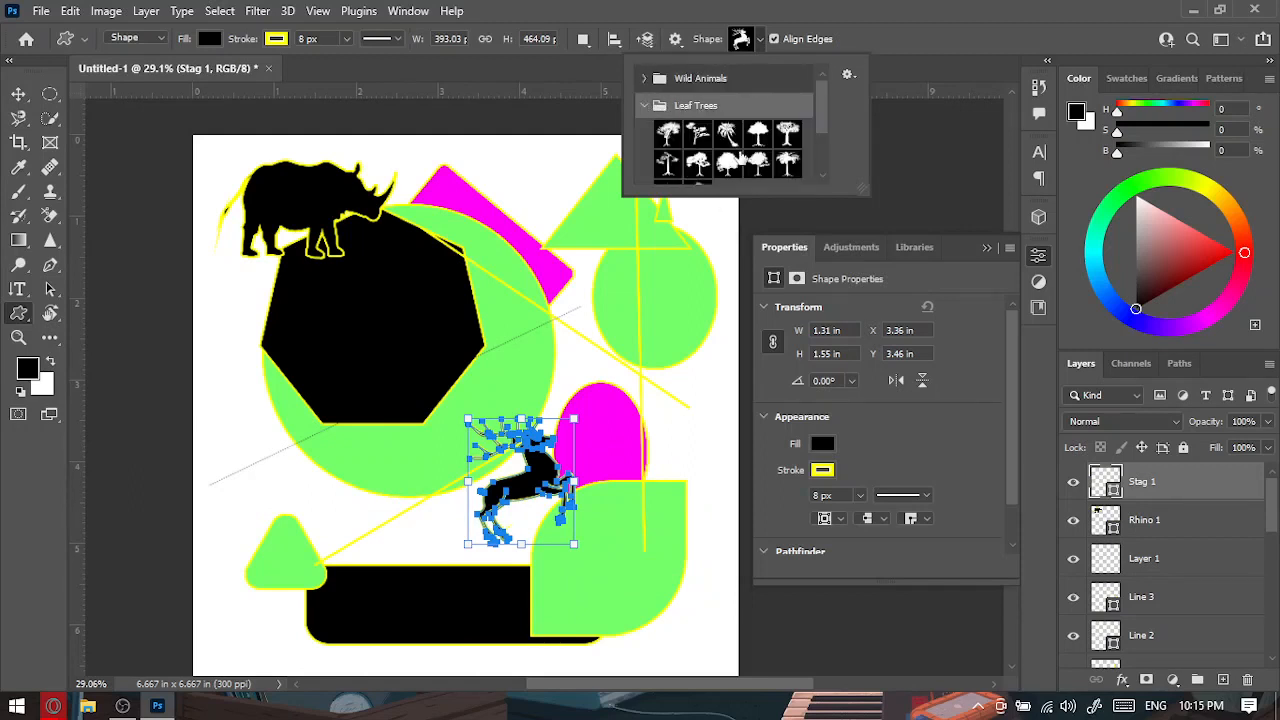
double_click(735, 142)
left_click_drag(540, 178, 671, 332)
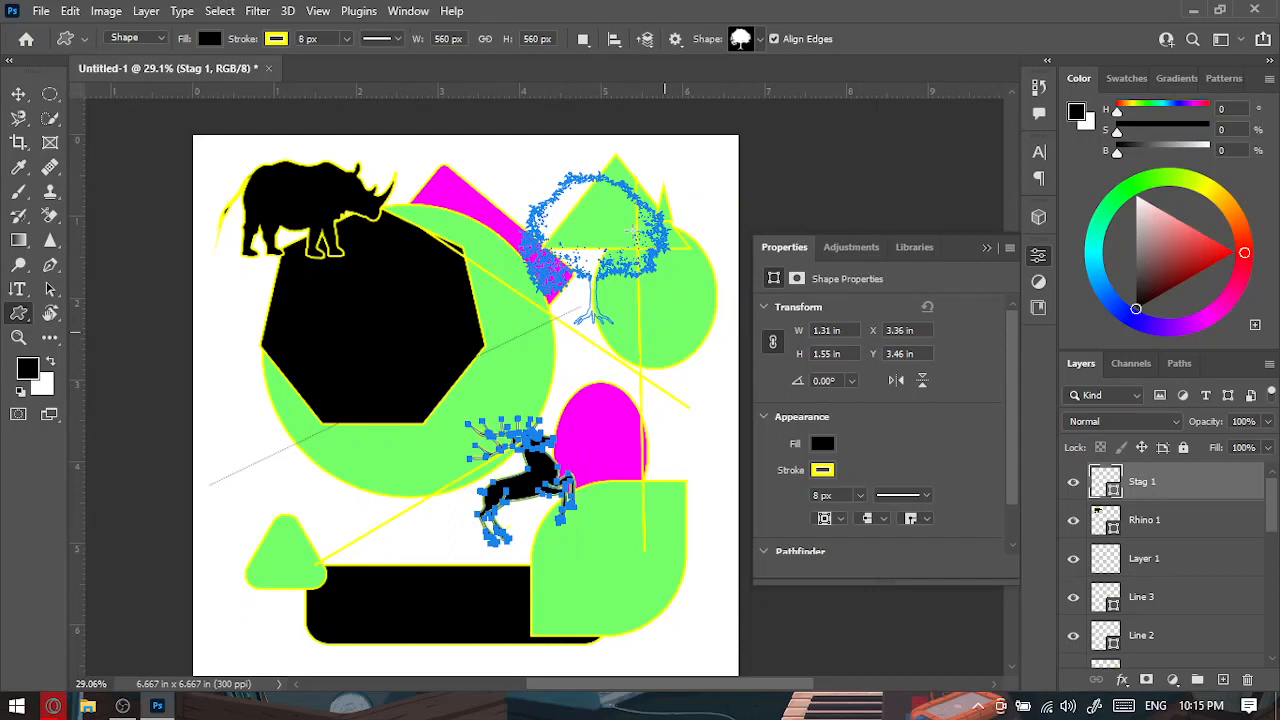
Enter Free Transform on the maple tree and collapse the shape properties.
left_click(18, 94)
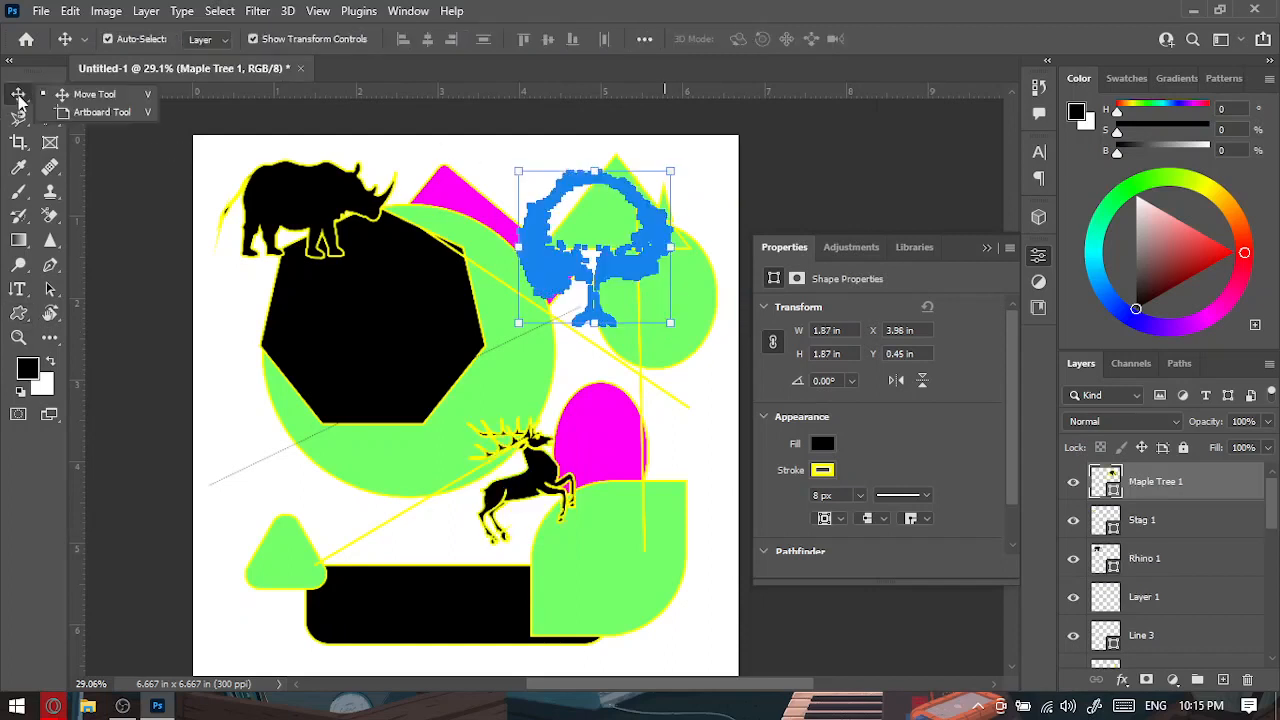
key("ctrl+t")
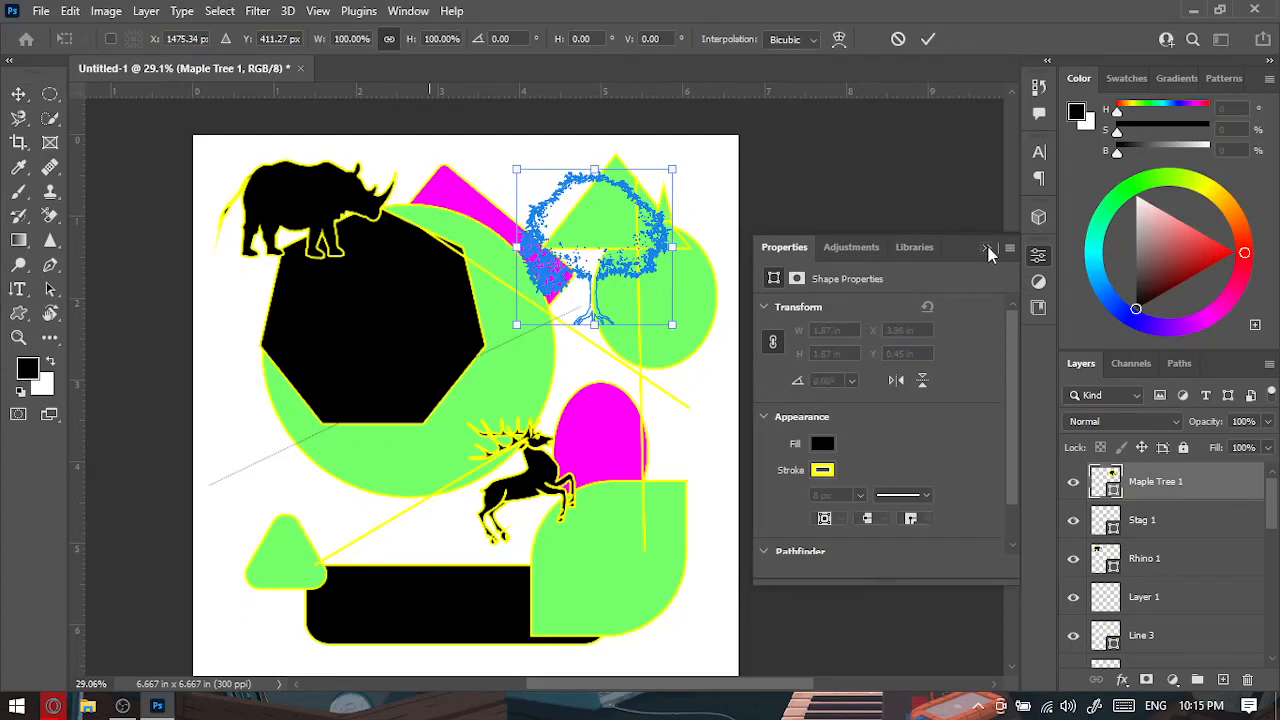
left_click(987, 252)
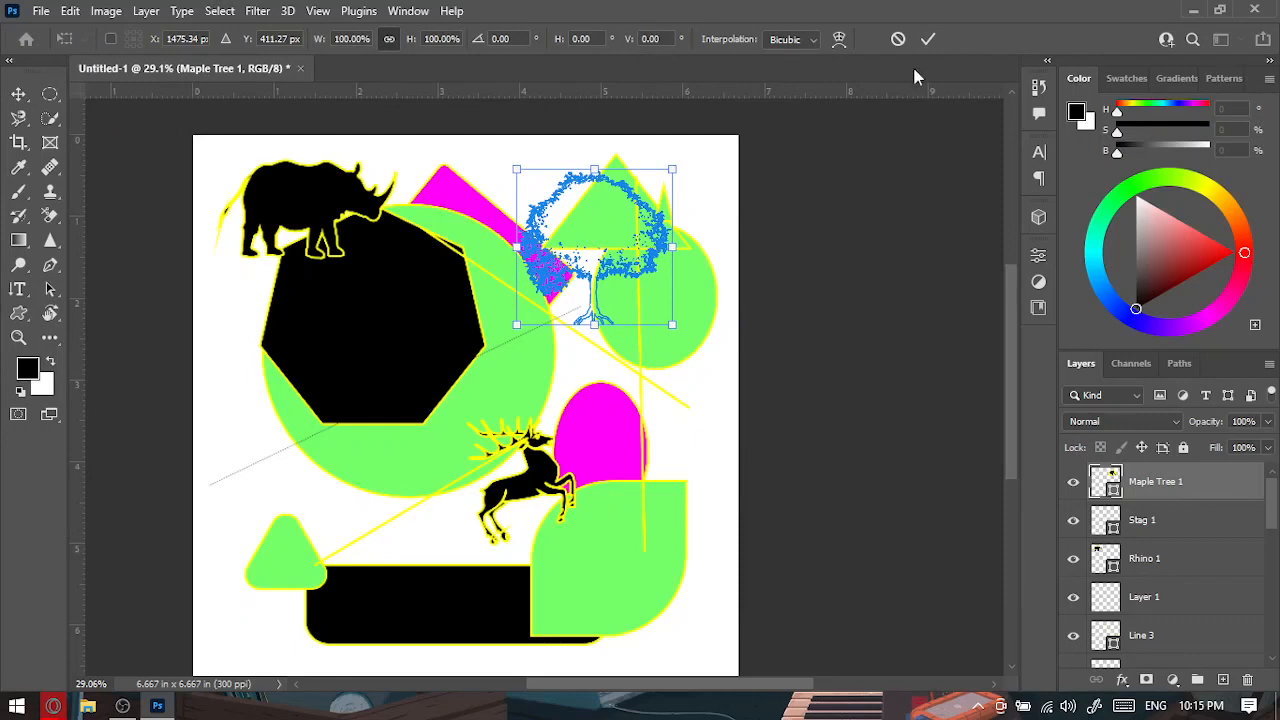
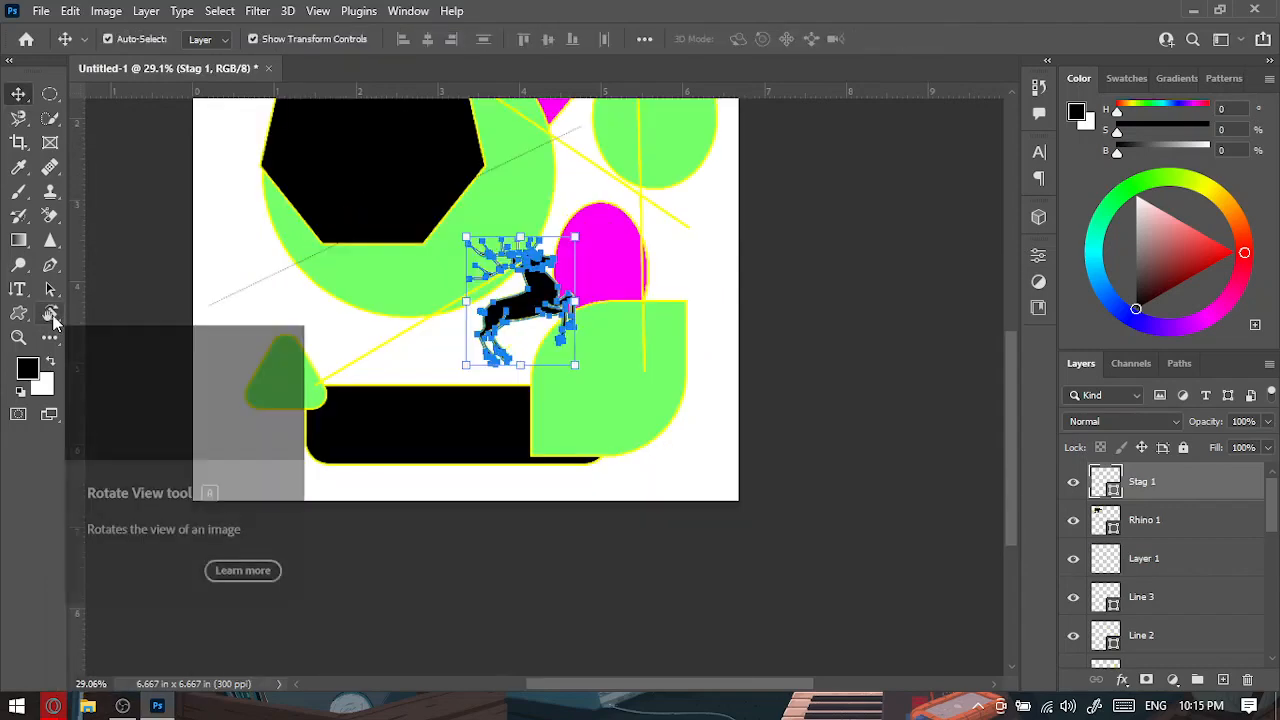
Rotate the canvas view to about -24° with the Rotate View tool.
left_click(51, 314)
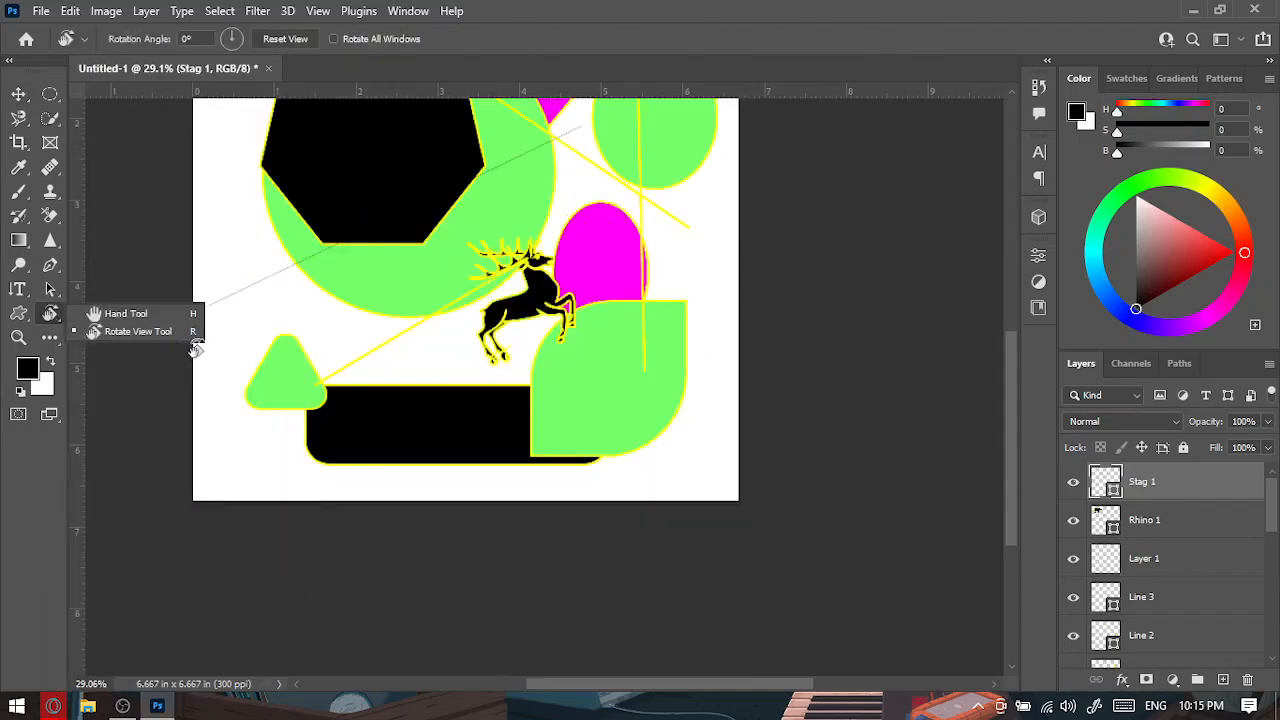
left_click(195, 335)
scroll(412, 366, "up", 5)
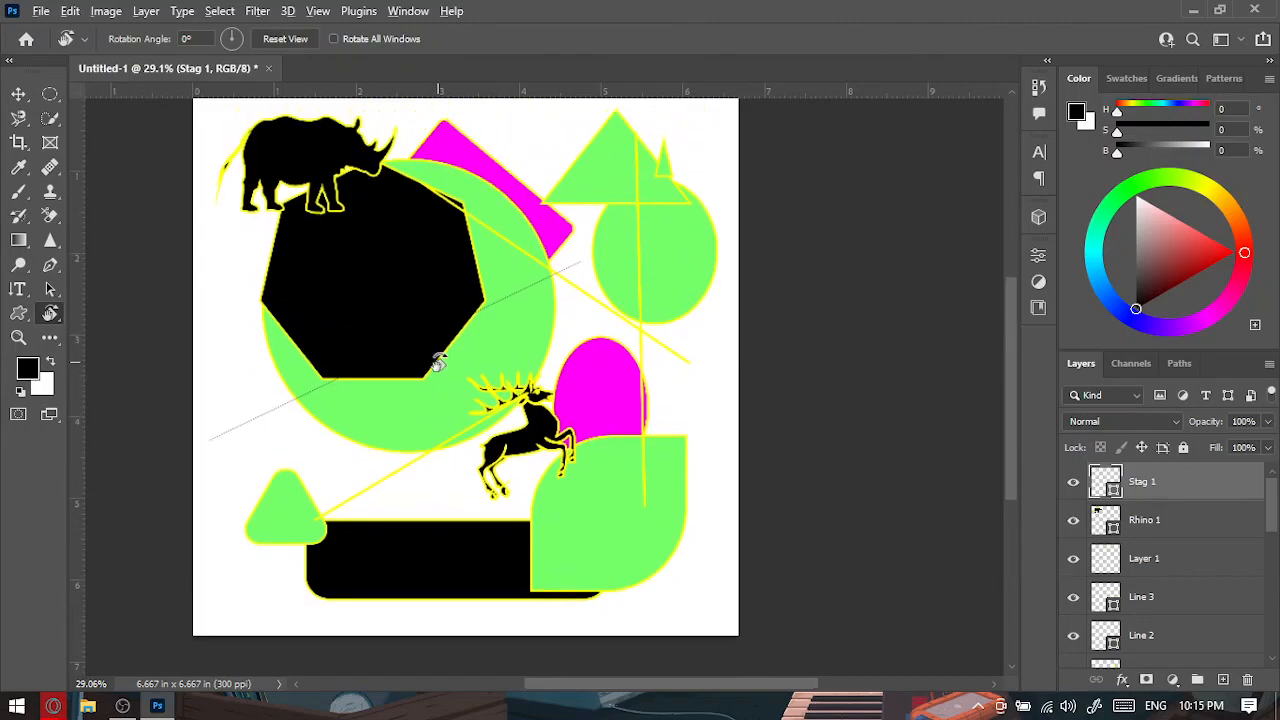
scroll(440, 360, "down", 3)
left_click_drag(451, 298, 430, 385)
Delete the stag and rhino shapes and turn the canvas view back to 0°.
key("Delete")
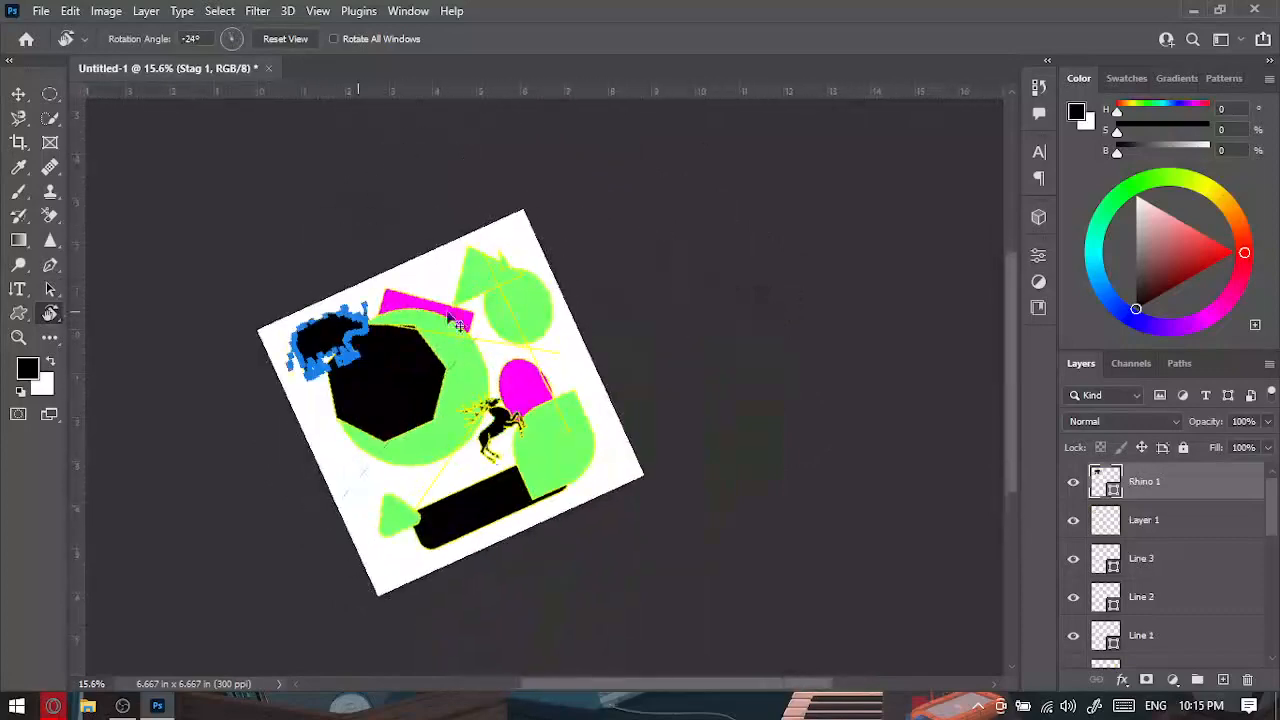
key("Delete")
left_click_drag(401, 342, 461, 311)
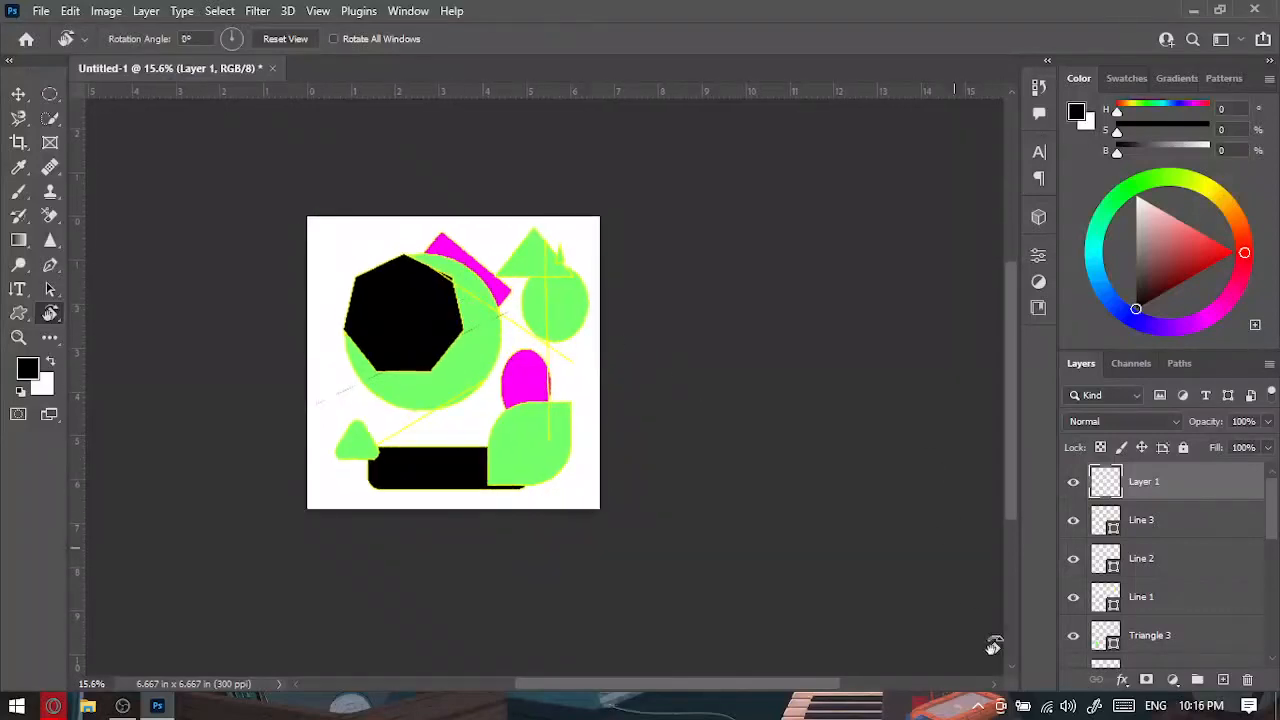
Add a new layer above all the others and show only it and the Background layer.
left_click(1222, 679)
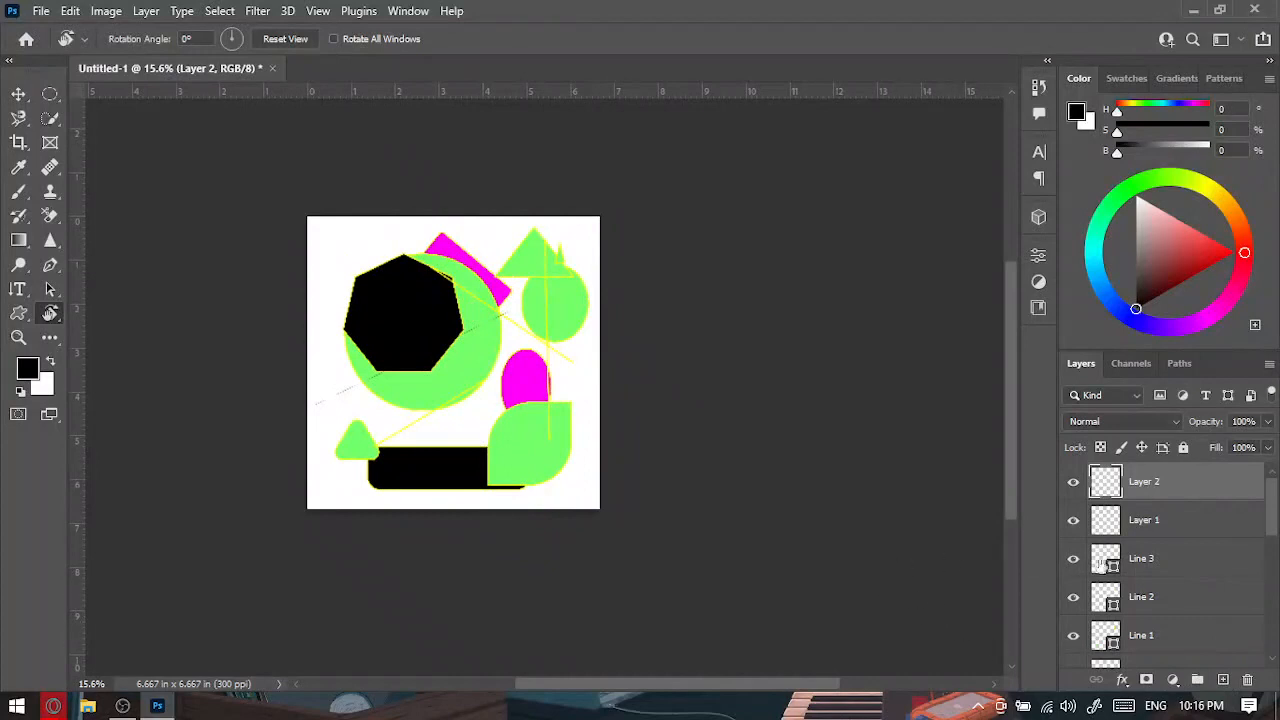
left_click(1073, 487, "alt")
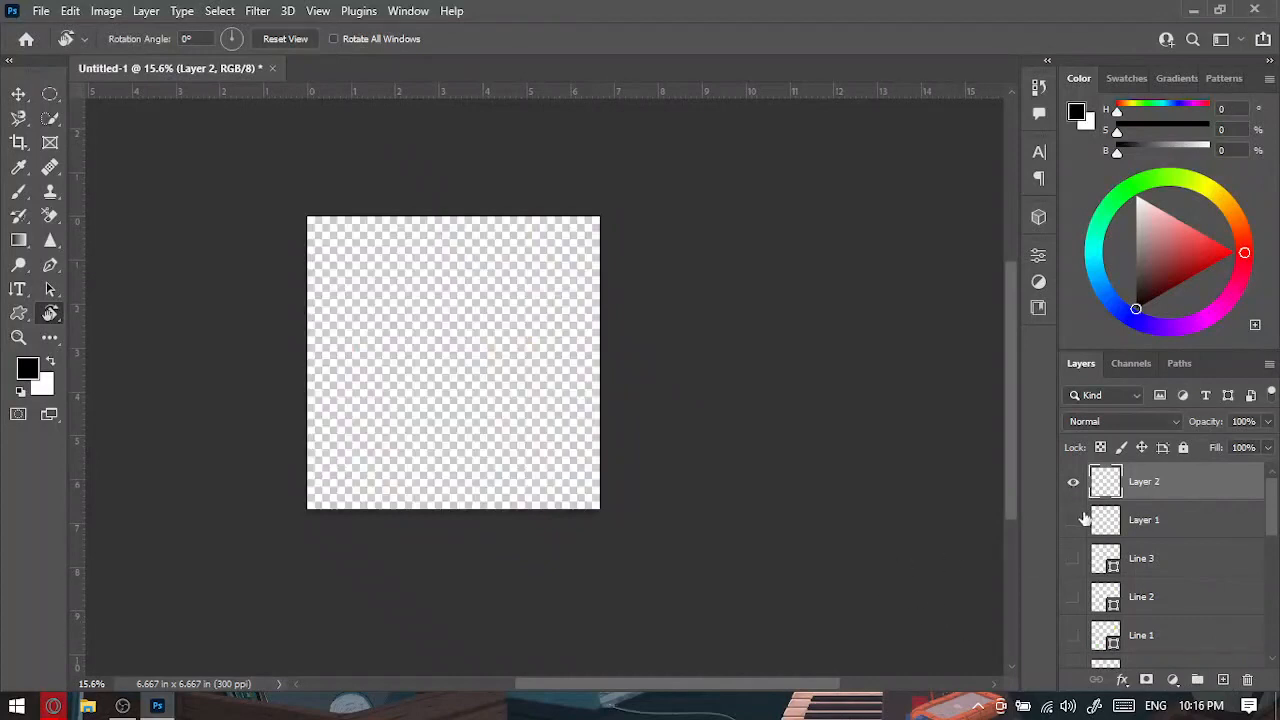
left_click_drag(1273, 512, 1272, 626)
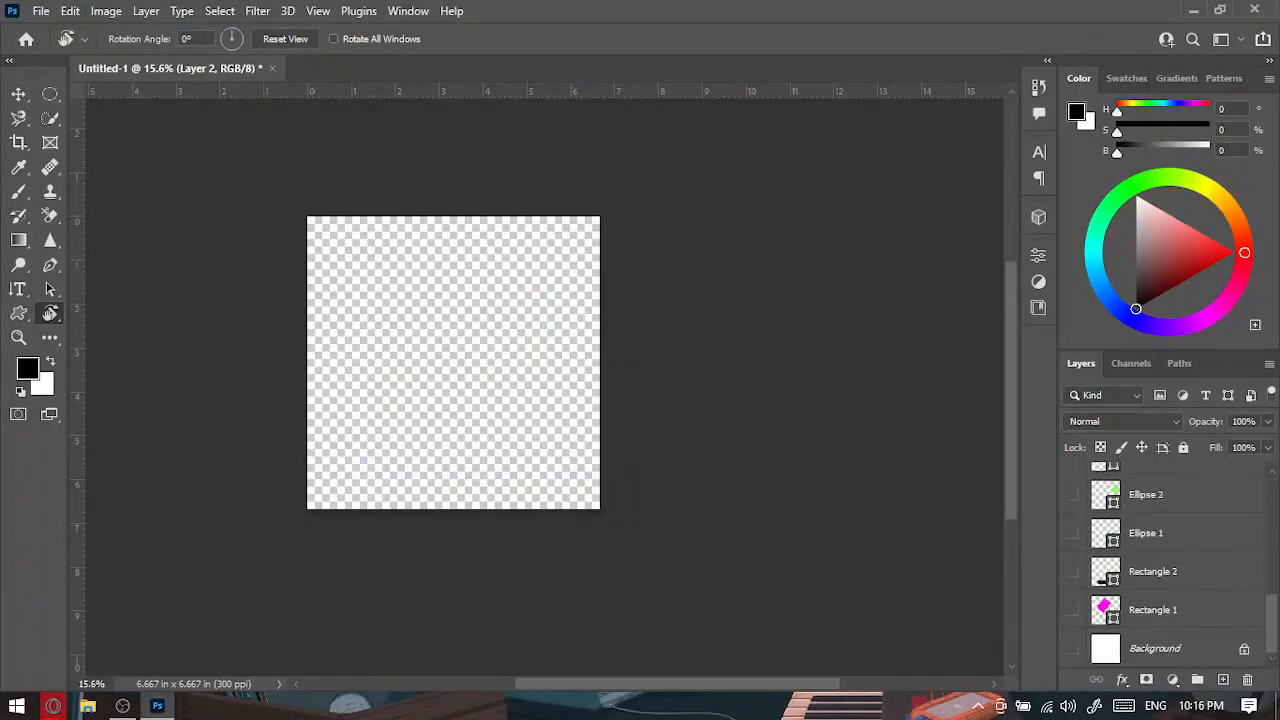
left_click(1073, 649)
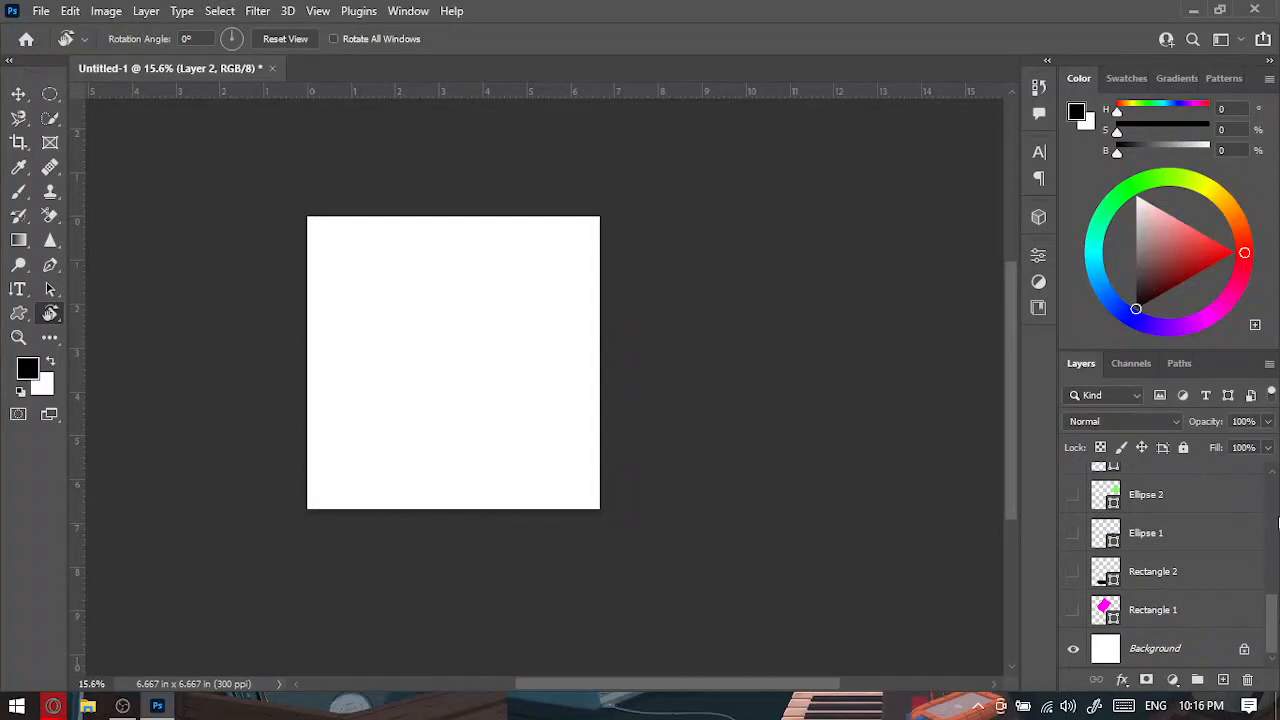
left_click_drag(1276, 620, 1266, 471)
Handwrite ABC with a 39 px black brush on the empty layer and undo all the letters.
key("b")
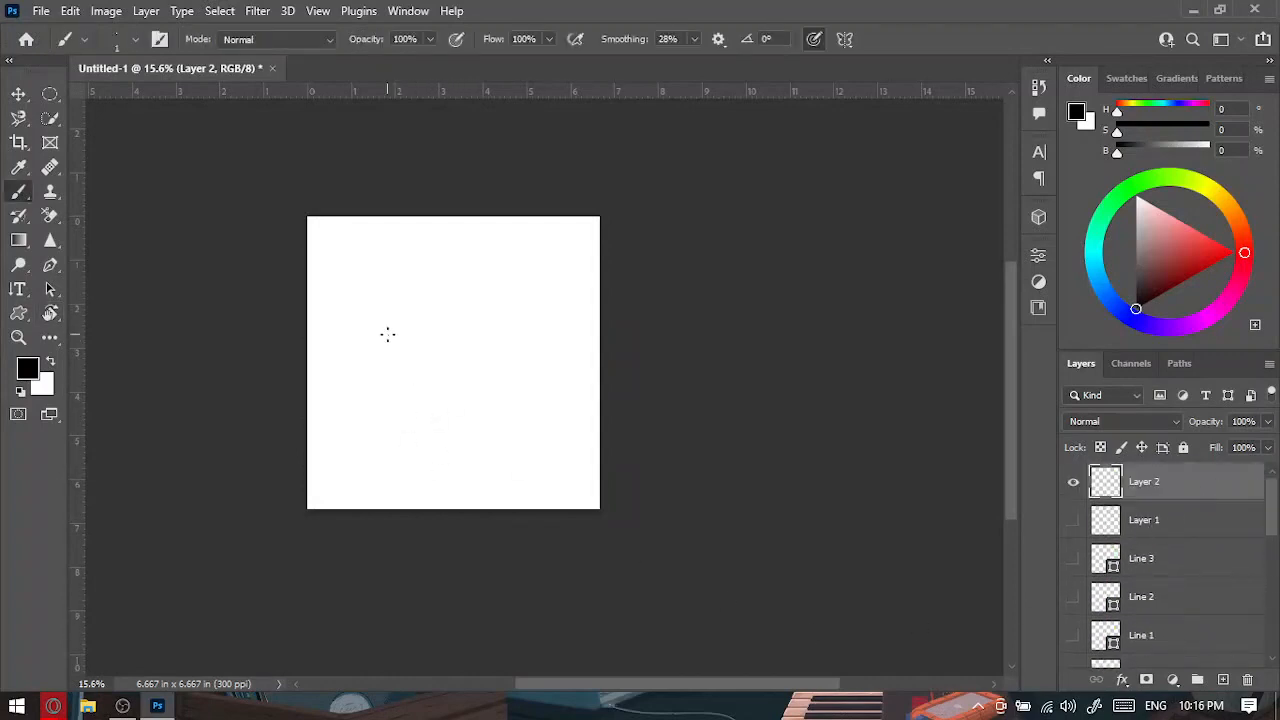
mouse_move(399, 252)
left_mouse_down()
mouse_move(395, 289)
mouse_move(353, 272)
mouse_move(334, 312)
mouse_move(362, 316)
mouse_move(403, 240)
mouse_move(432, 267)
left_mouse_up()
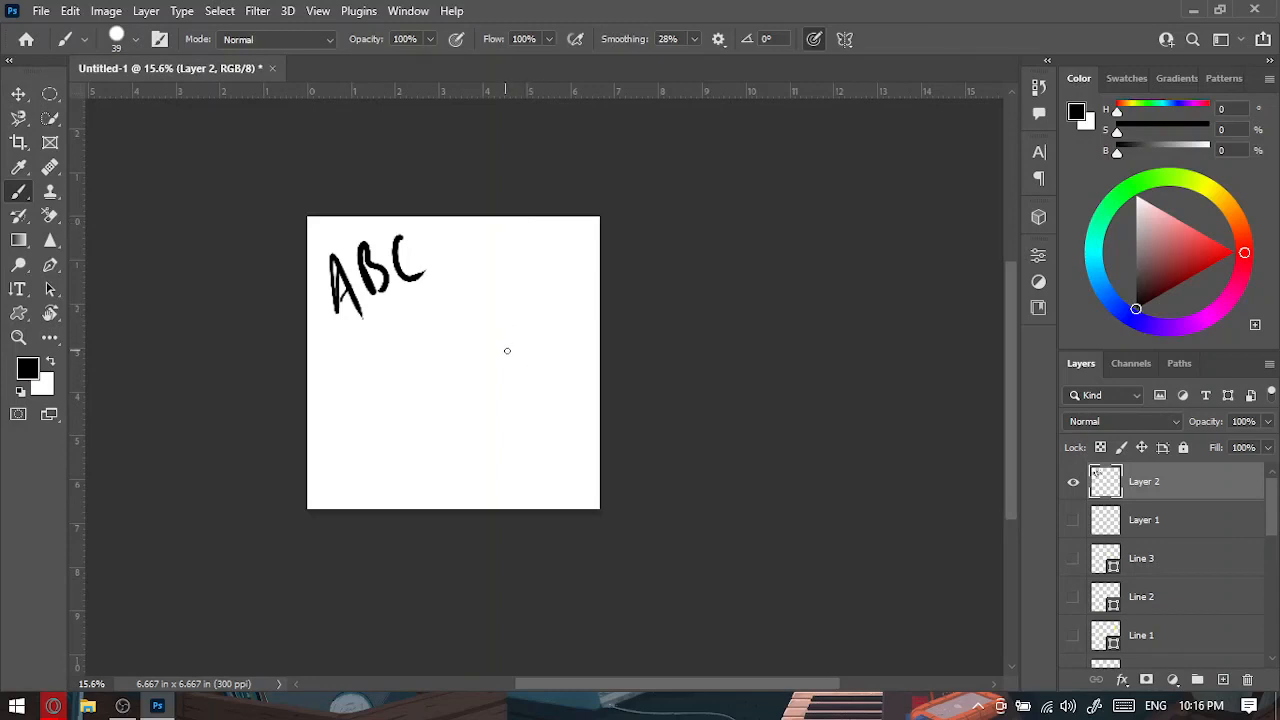
key("ctrl+z")
key("ctrl+z")
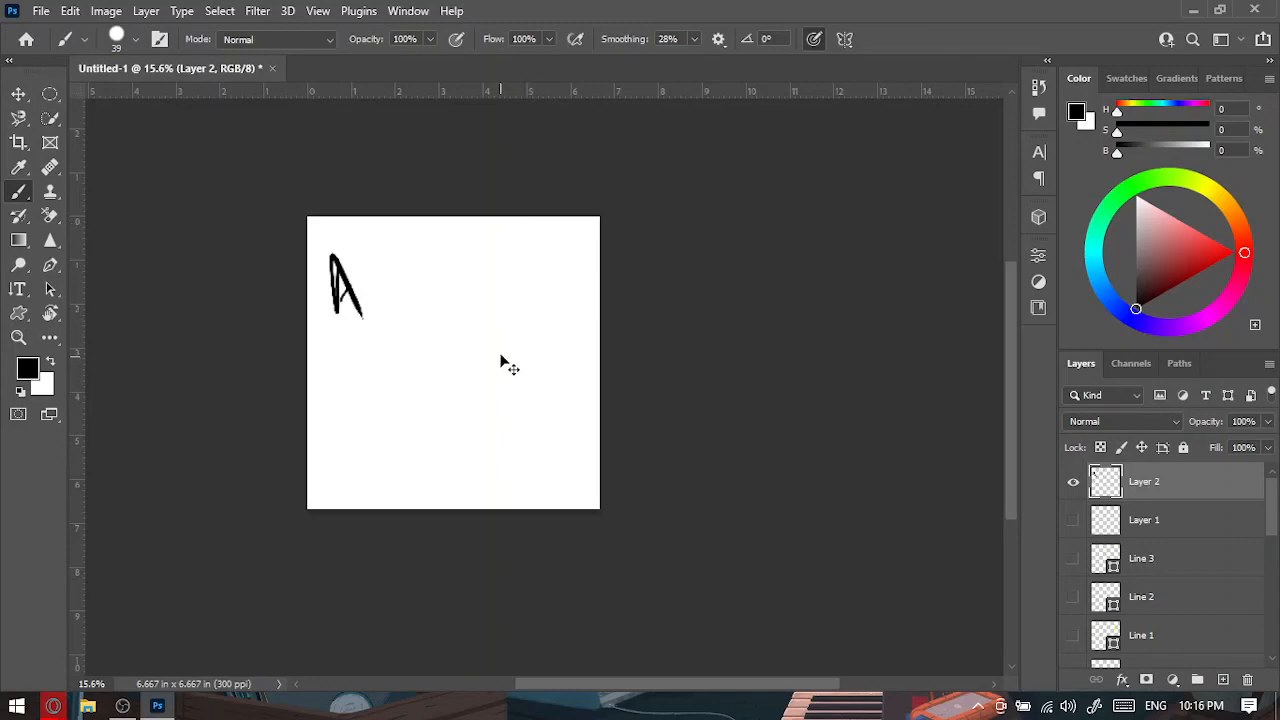
key("ctrl+z")
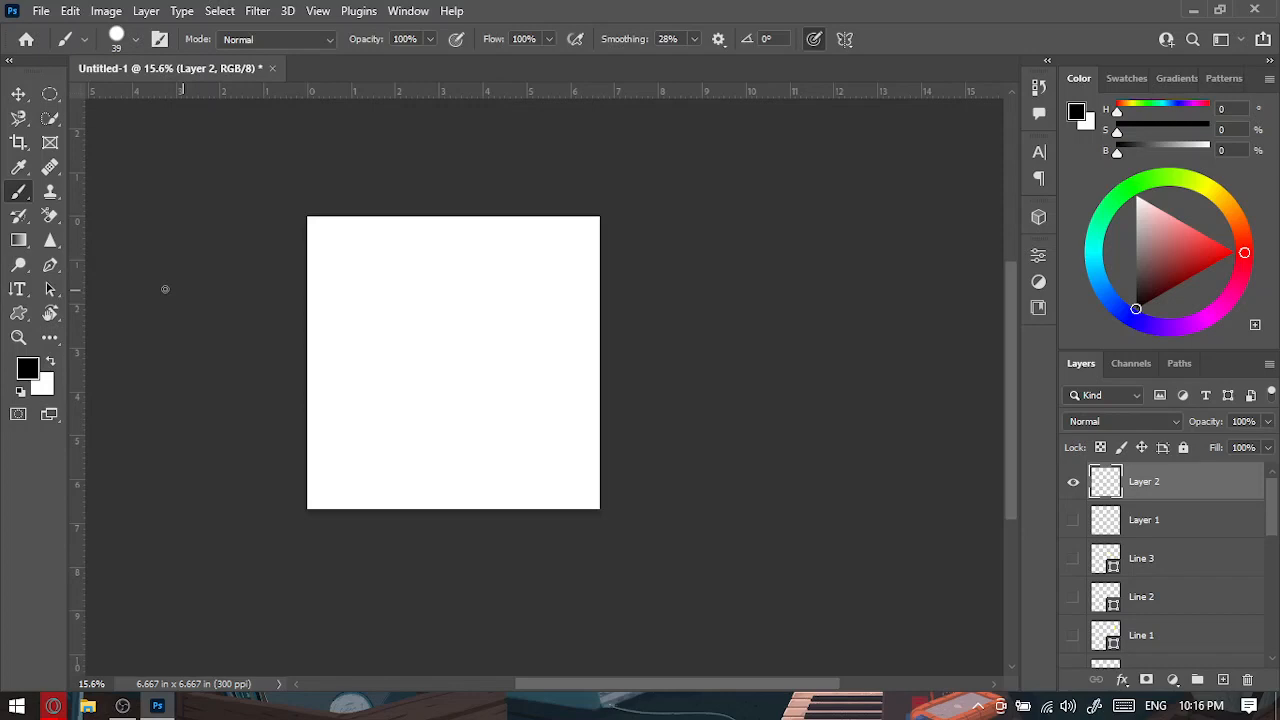
Rotate the canvas view to about -17°.
left_click(50, 314)
left_click_drag(389, 254, 403, 305)
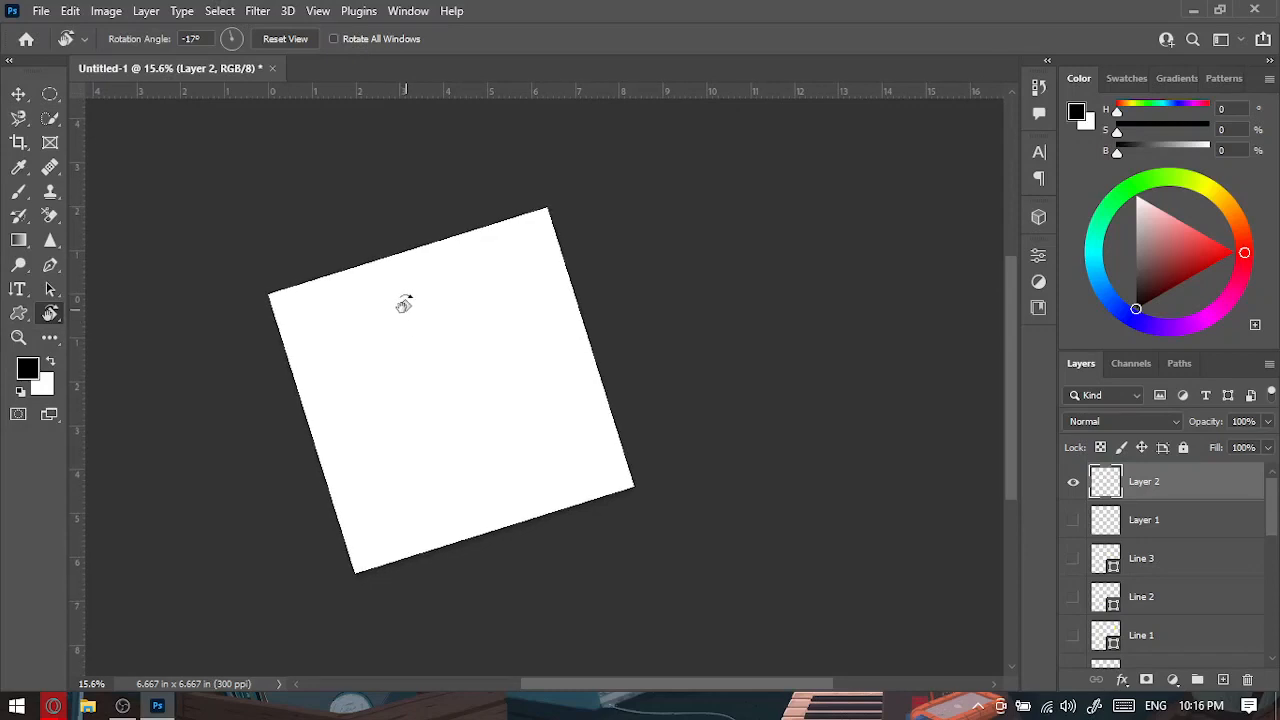
Handwrite "Brush tool" along the upper edge of the tilted canvas with the 39 px black brush.
key("b")
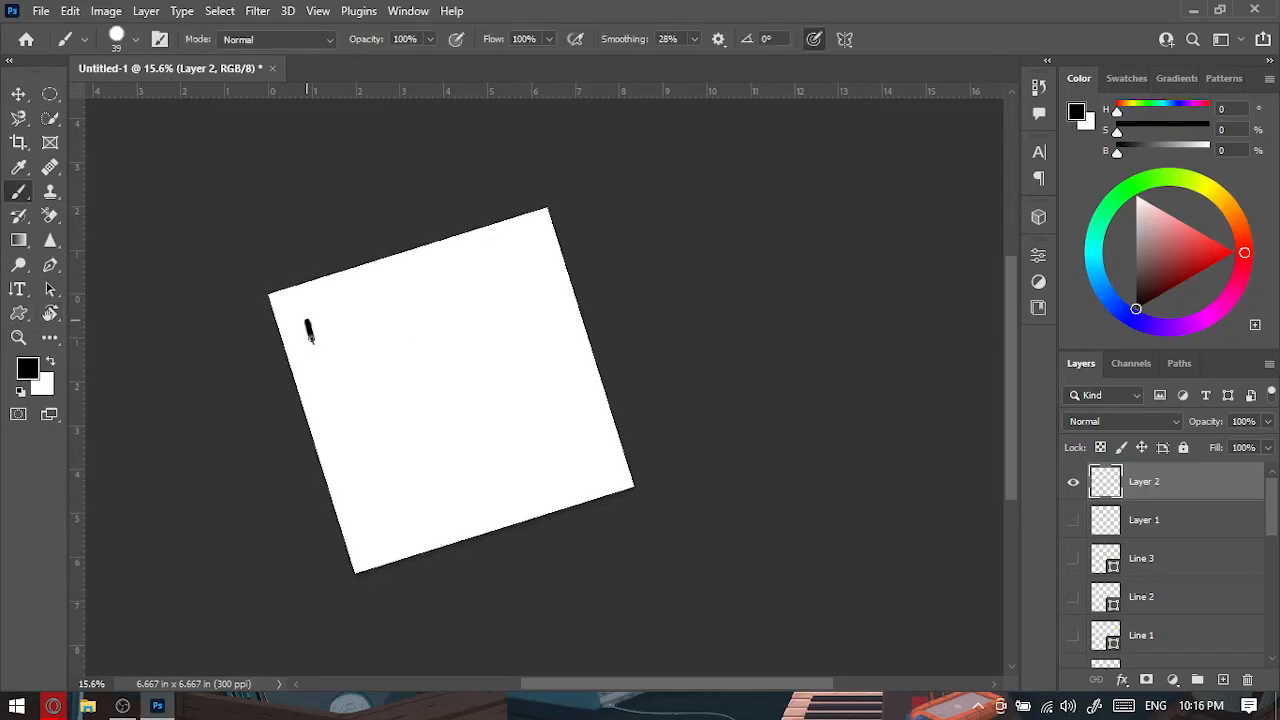
left_click_drag(335, 324, 340, 333)
mouse_move(394, 298)
left_mouse_down()
mouse_move(389, 321)
mouse_move(422, 316)
left_mouse_up()
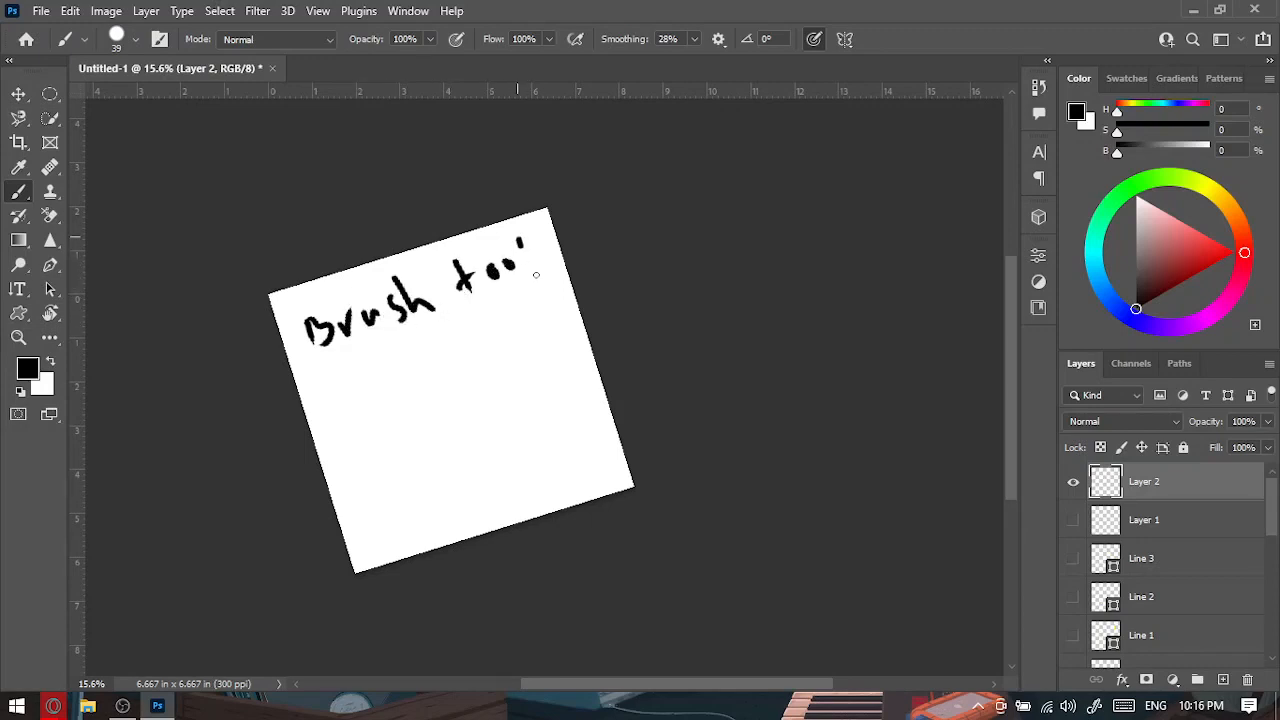
Rotate the canvas view back to 0° and return to the Brush tool.
key("r")
mouse_move(457, 371)
left_mouse_down()
mouse_move(500, 329)
mouse_move(451, 343)
mouse_move(471, 330)
mouse_move(462, 338)
left_mouse_up()
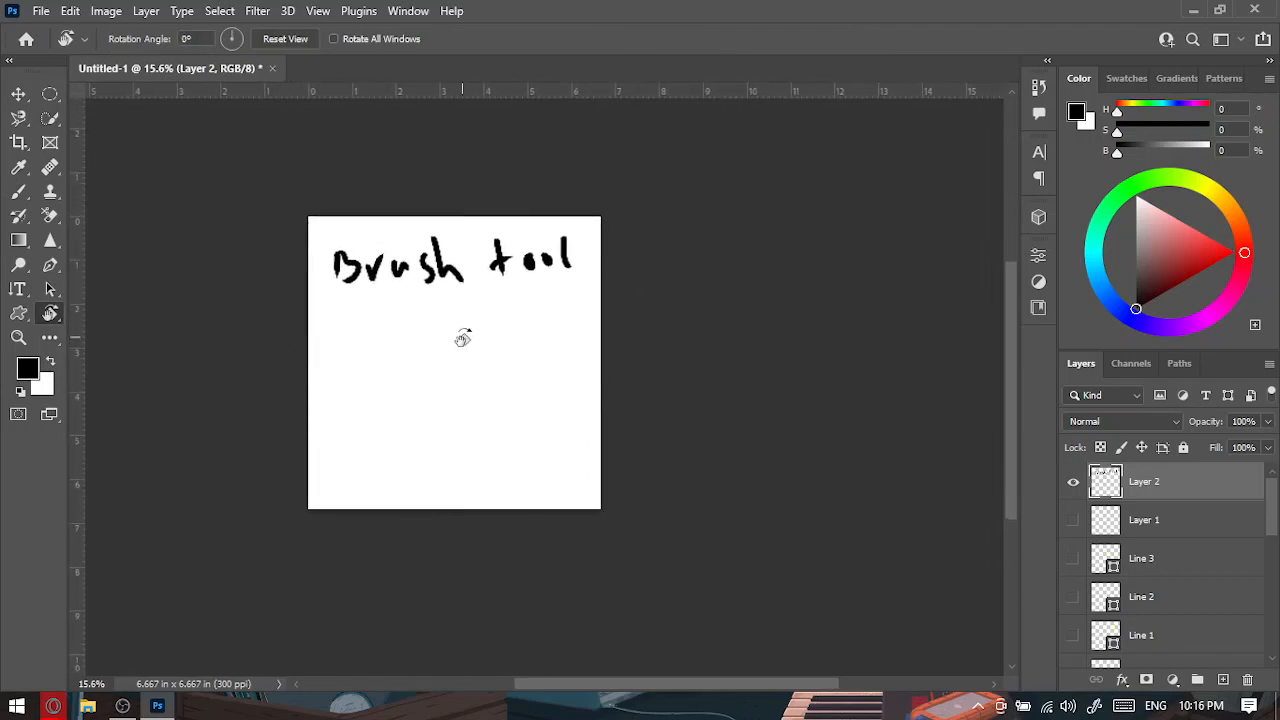
key("b")
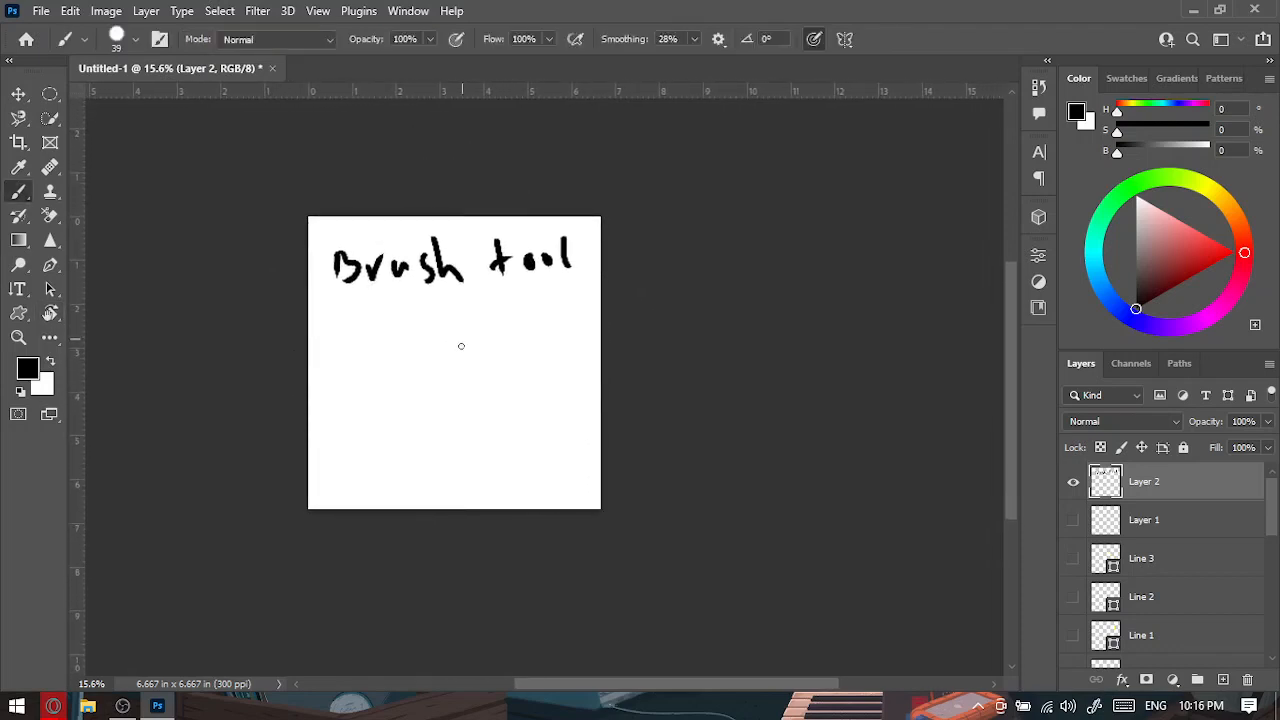
Shift the canvas with the Hand tool and zoom in on the handwritten "sh" to about 192%.
left_click(50, 318)
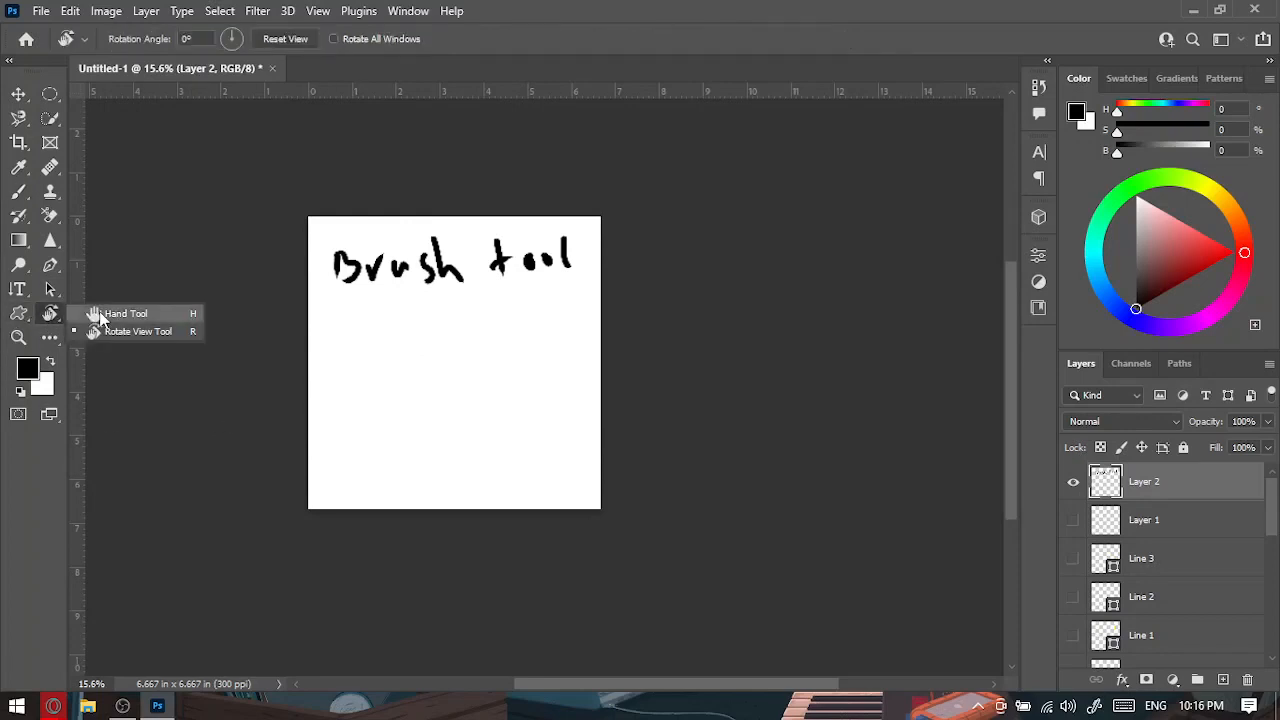
left_click(100, 316)
left_click_drag(486, 320, 491, 286)
key("z")
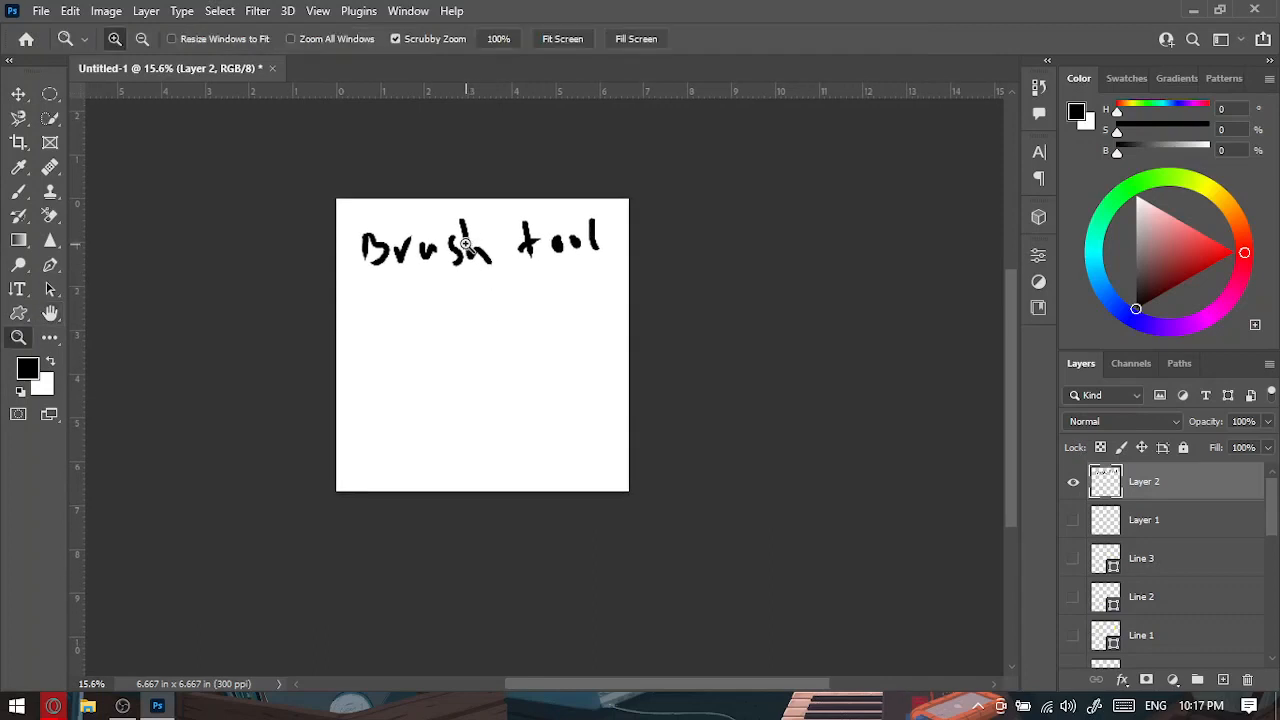
left_click_drag(465, 243, 680, 236)
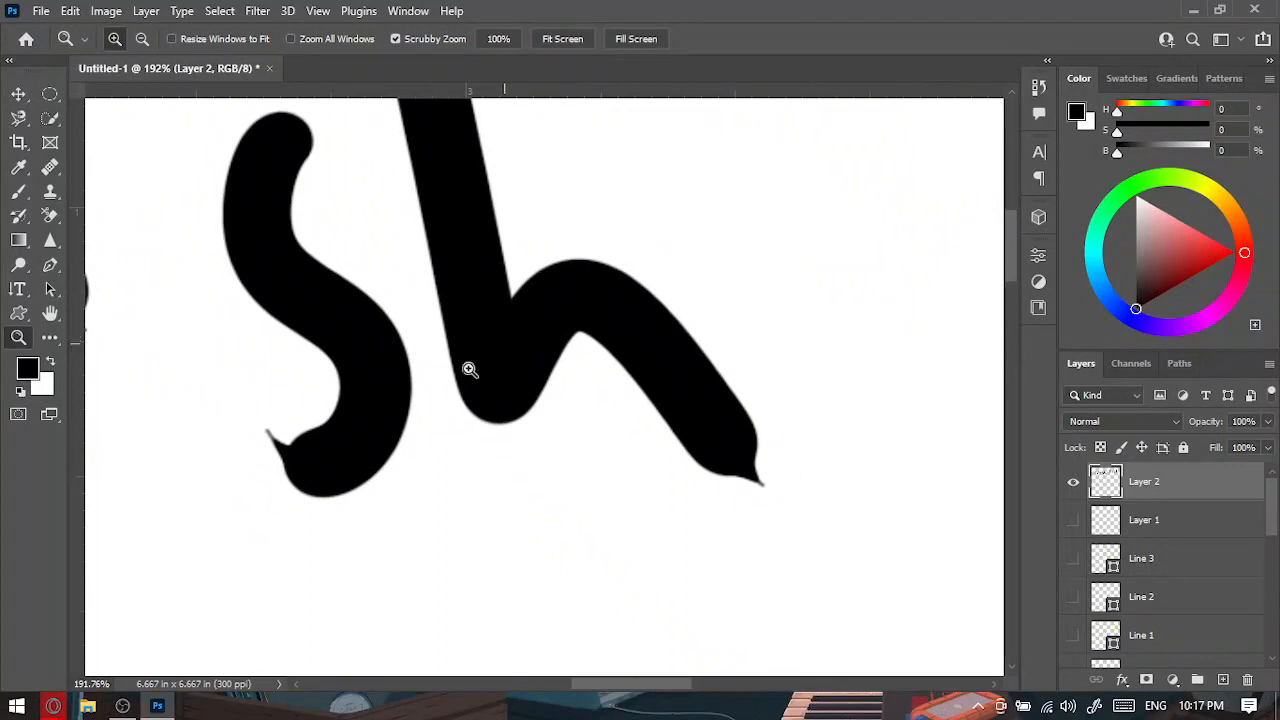
Pan across the enlarged handwriting with the Hand tool to view the letters before "sh".
left_click(50, 313)
mouse_move(436, 346)
left_mouse_down()
mouse_move(454, 320)
mouse_move(560, 260)
mouse_move(497, 563)
mouse_move(560, 306)
mouse_move(805, 277)
mouse_move(597, 320)
mouse_move(520, 354)
mouse_move(811, 320)
left_mouse_up()
mouse_move(587, 280)
left_mouse_down()
mouse_move(639, 275)
mouse_move(514, 523)
mouse_move(647, 393)
left_mouse_up()
left_click_drag(528, 330, 514, 271)
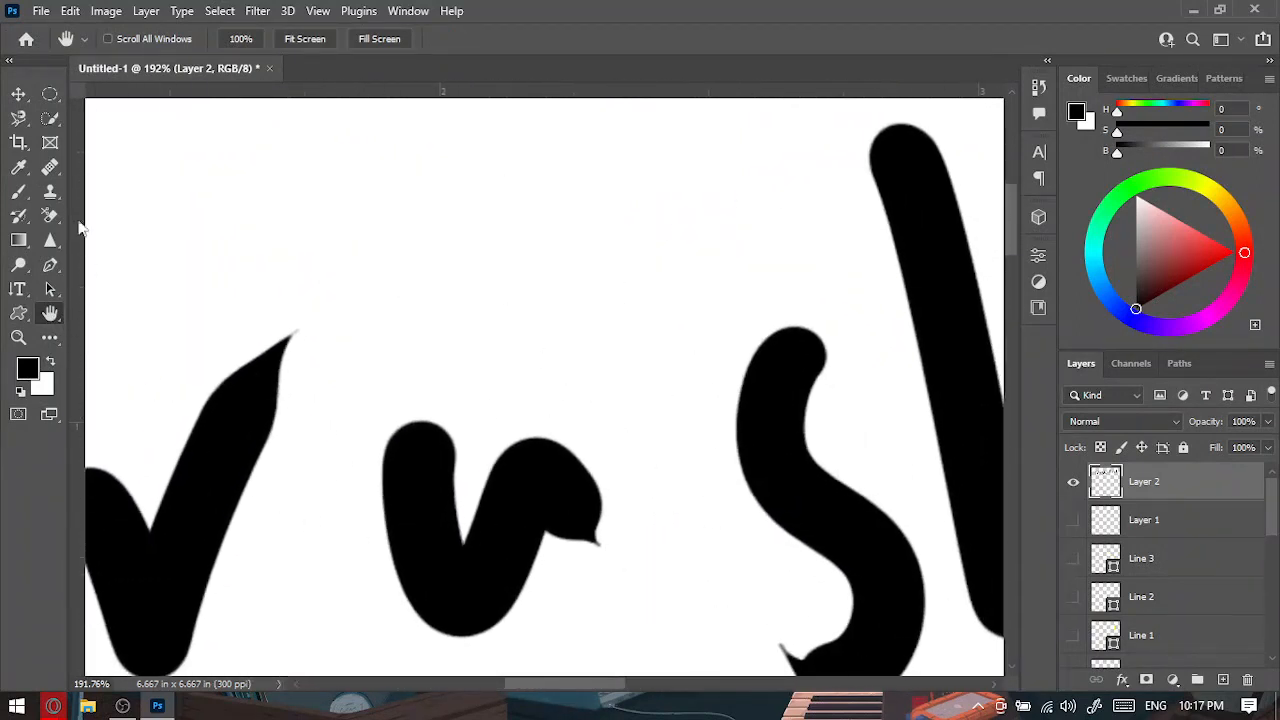
Pan to the handwritten B while the Brush tool is active and shift it slightly downward with the Move tool.
left_click(22, 98)
left_click(18, 192)
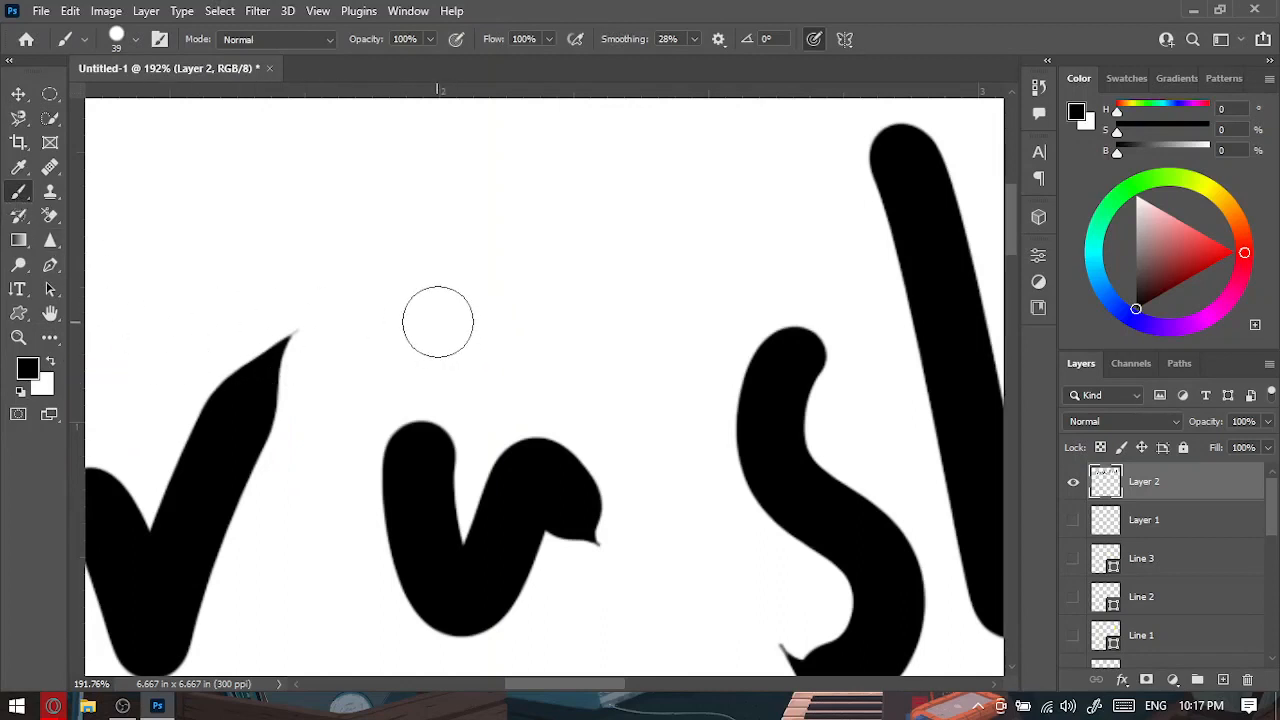
key("space")
mouse_move(454, 314)
left_mouse_down()
mouse_move(480, 291)
mouse_move(374, 417)
mouse_move(522, 444)
mouse_move(517, 271)
mouse_move(354, 431)
mouse_move(514, 189)
mouse_move(657, 146)
mouse_move(463, 520)
mouse_move(497, 334)
mouse_move(617, 394)
mouse_move(670, 566)
left_mouse_up()
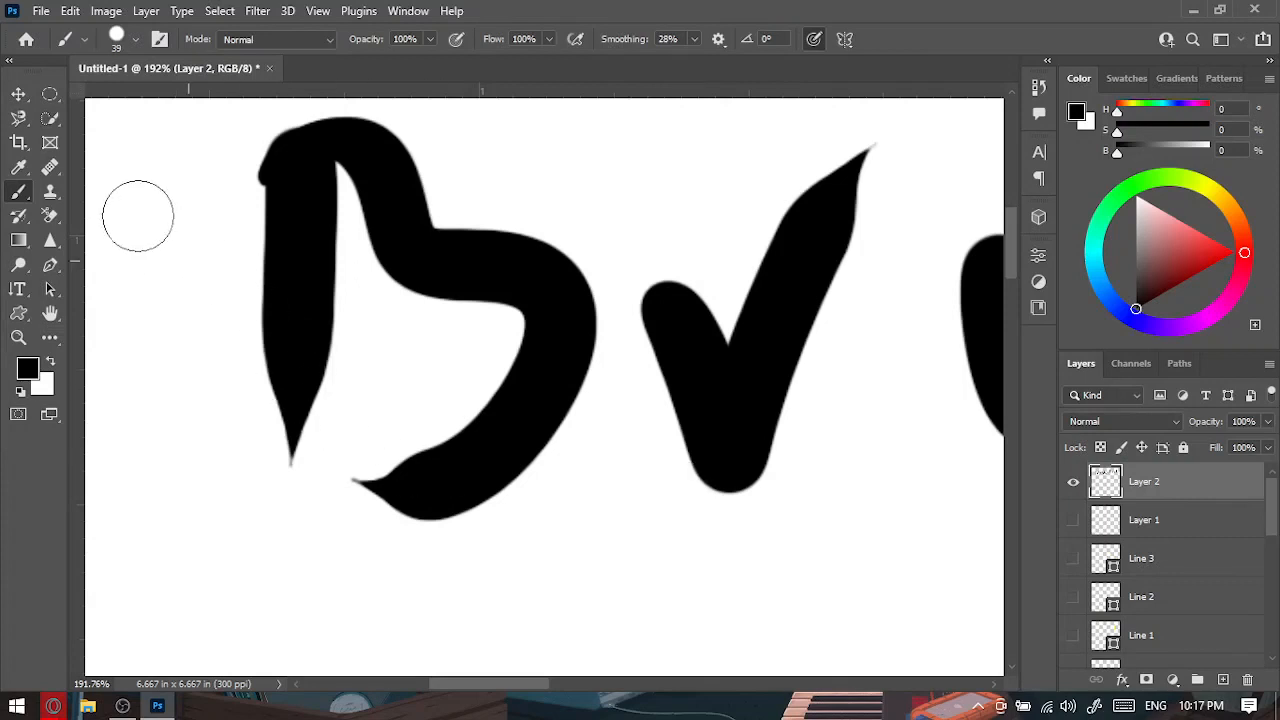
left_click(17, 94)
mouse_move(390, 240)
left_mouse_down()
mouse_move(362, 288)
mouse_move(377, 293)
mouse_move(394, 454)
mouse_move(380, 291)
mouse_move(314, 451)
mouse_move(471, 411)
mouse_move(474, 254)
mouse_move(374, 314)
mouse_move(424, 298)
left_mouse_up()
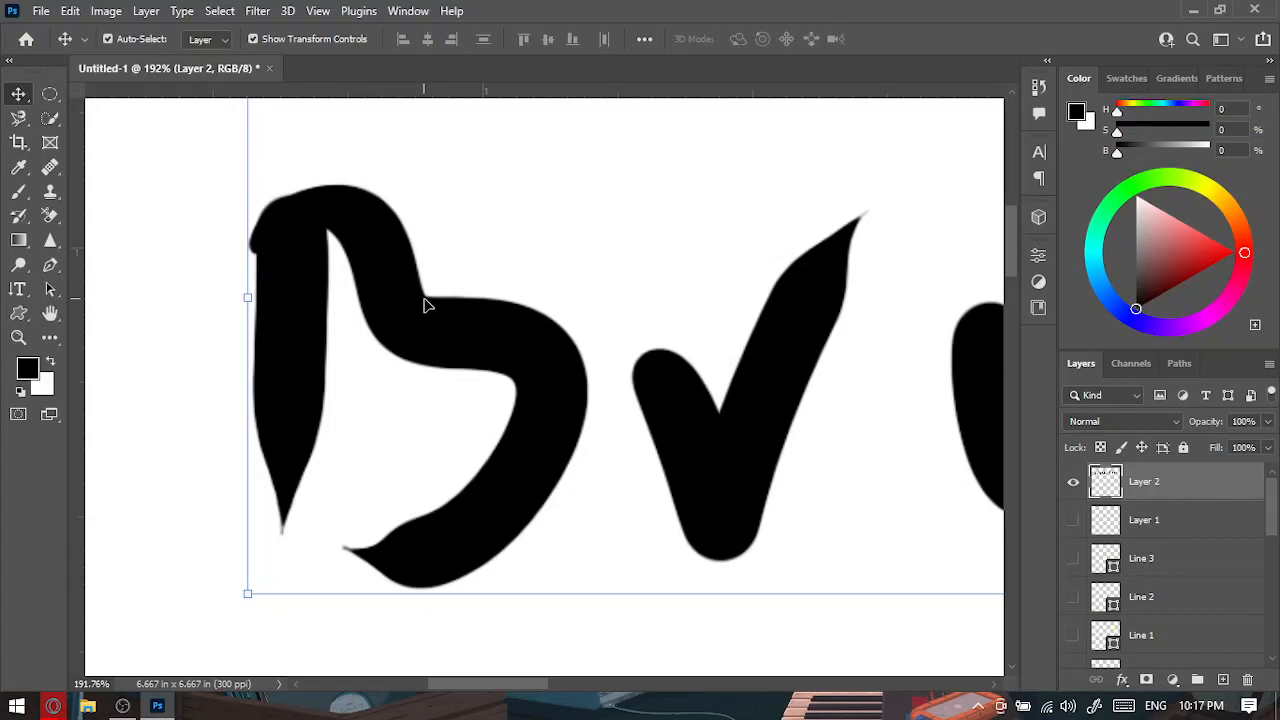
Zoom in on the inner corner of the letter B in increments up to 600%.
left_click(19, 338)
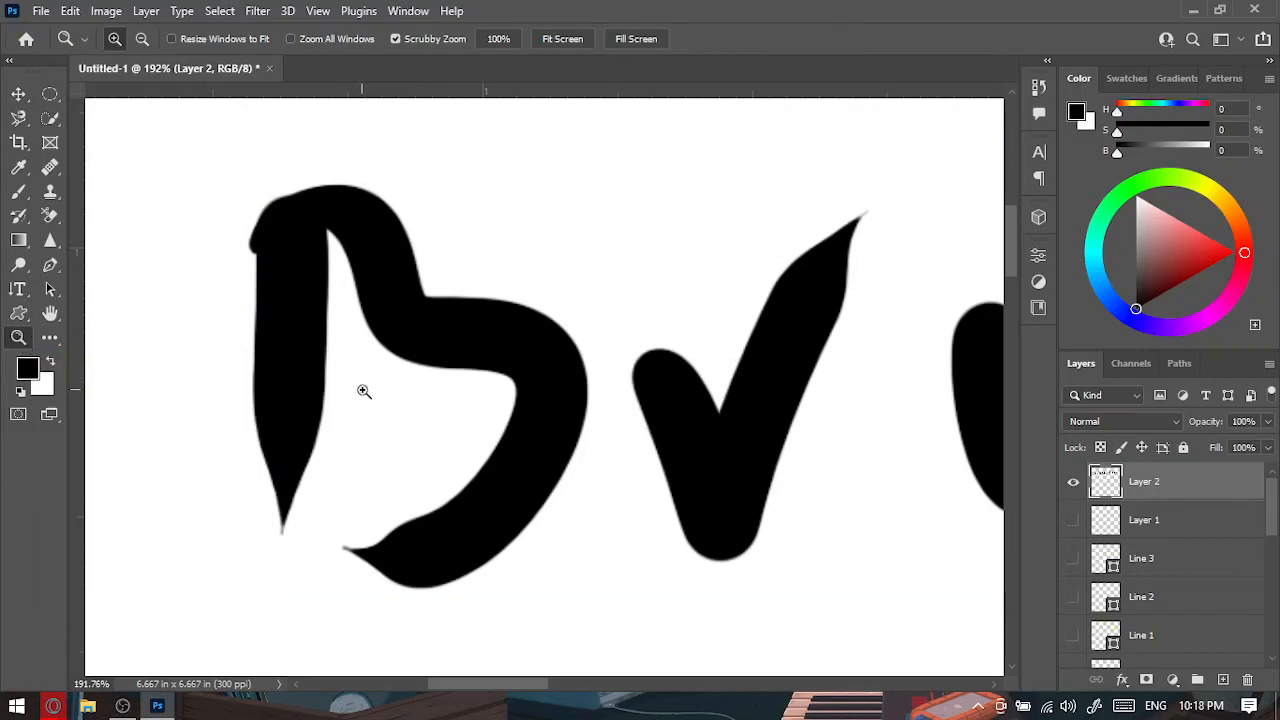
left_click(426, 295)
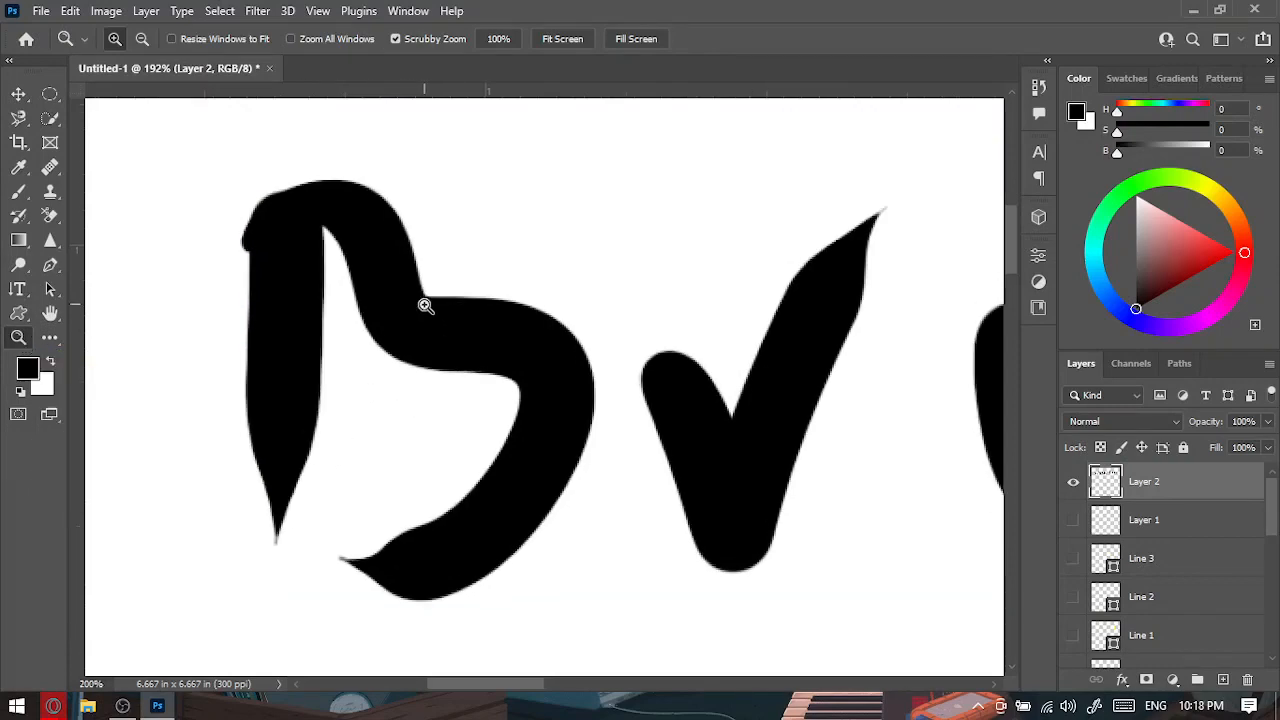
left_click(425, 298)
left_click(423, 303)
left_click(389, 326)
left_click(389, 326)
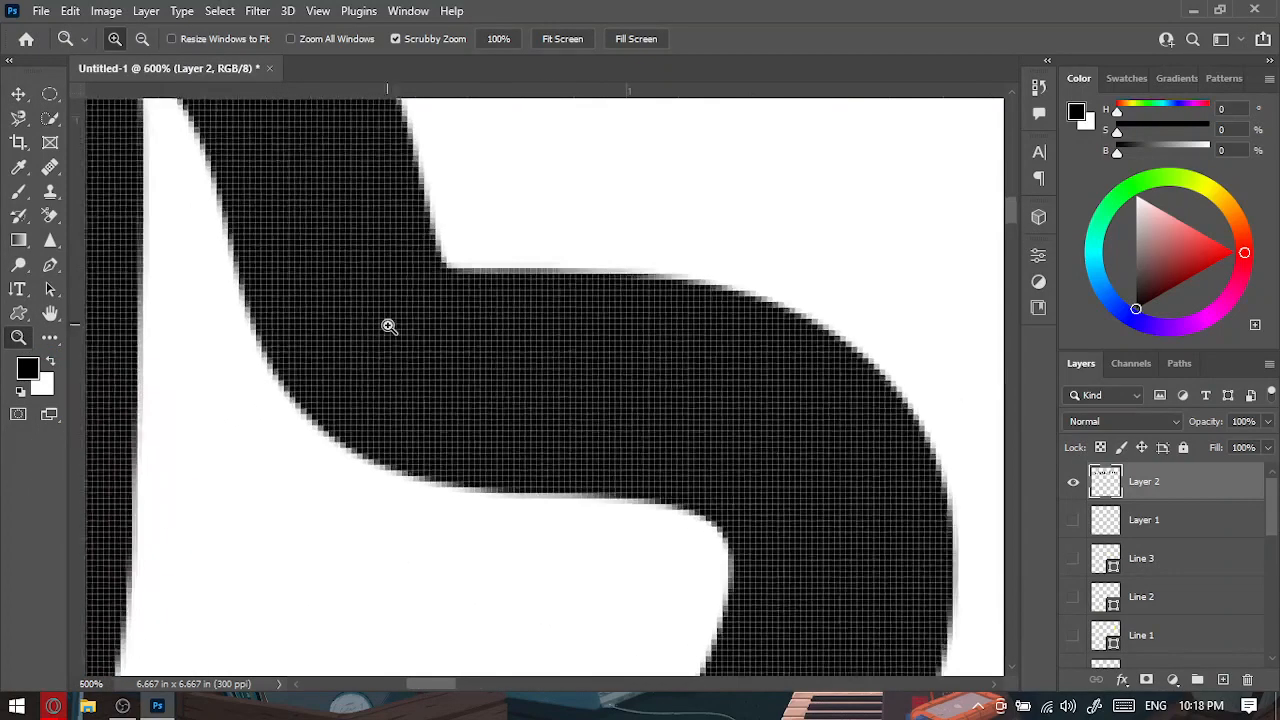
Zoom back out from the letter B in increments to 66.7%.
left_click(142, 38)
left_click(425, 263)
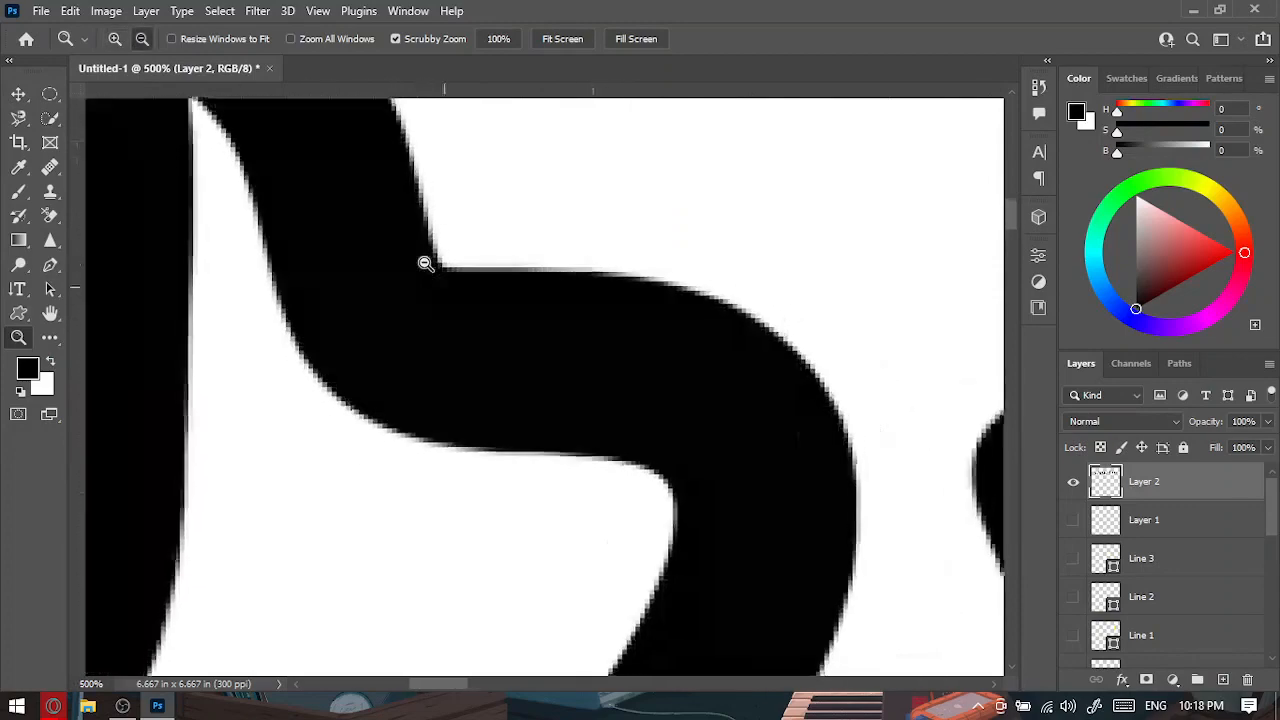
left_click(425, 263)
left_click(425, 263)
left_click(425, 263)
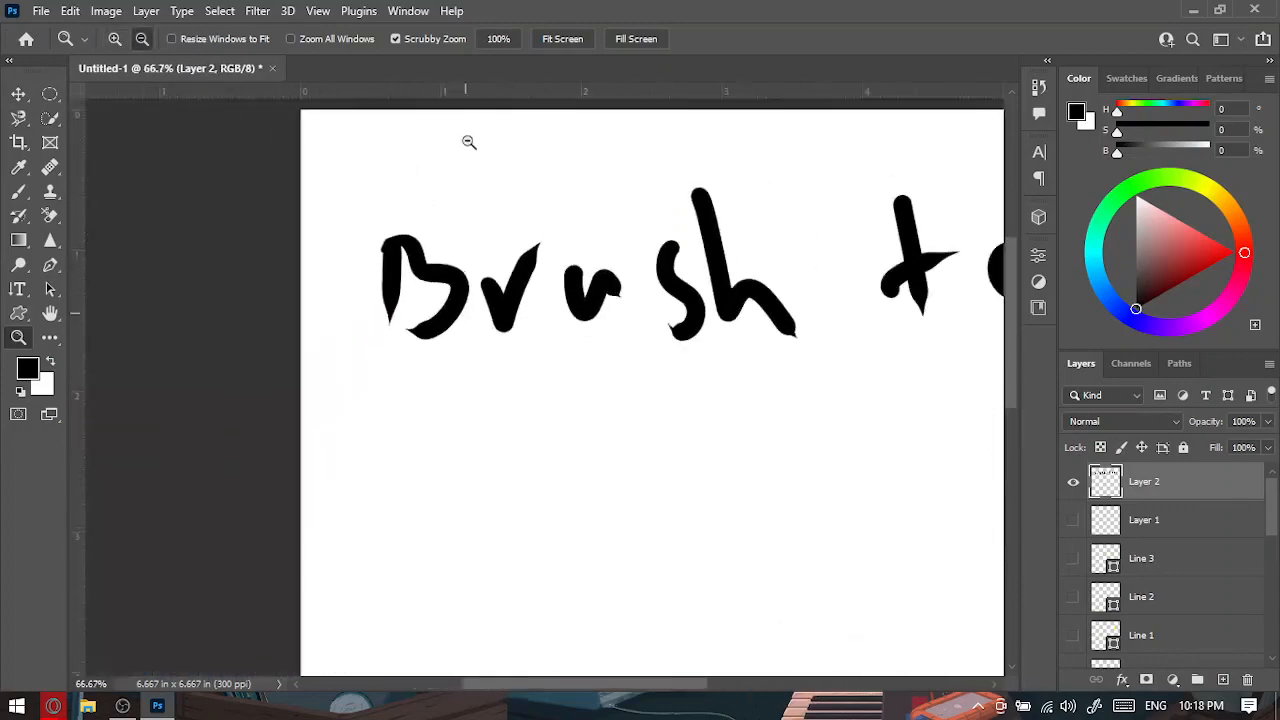
Compare the 100%, Fit Screen and Fill Screen views, ending with the whole canvas fitted to the screen.
left_click(500, 38)
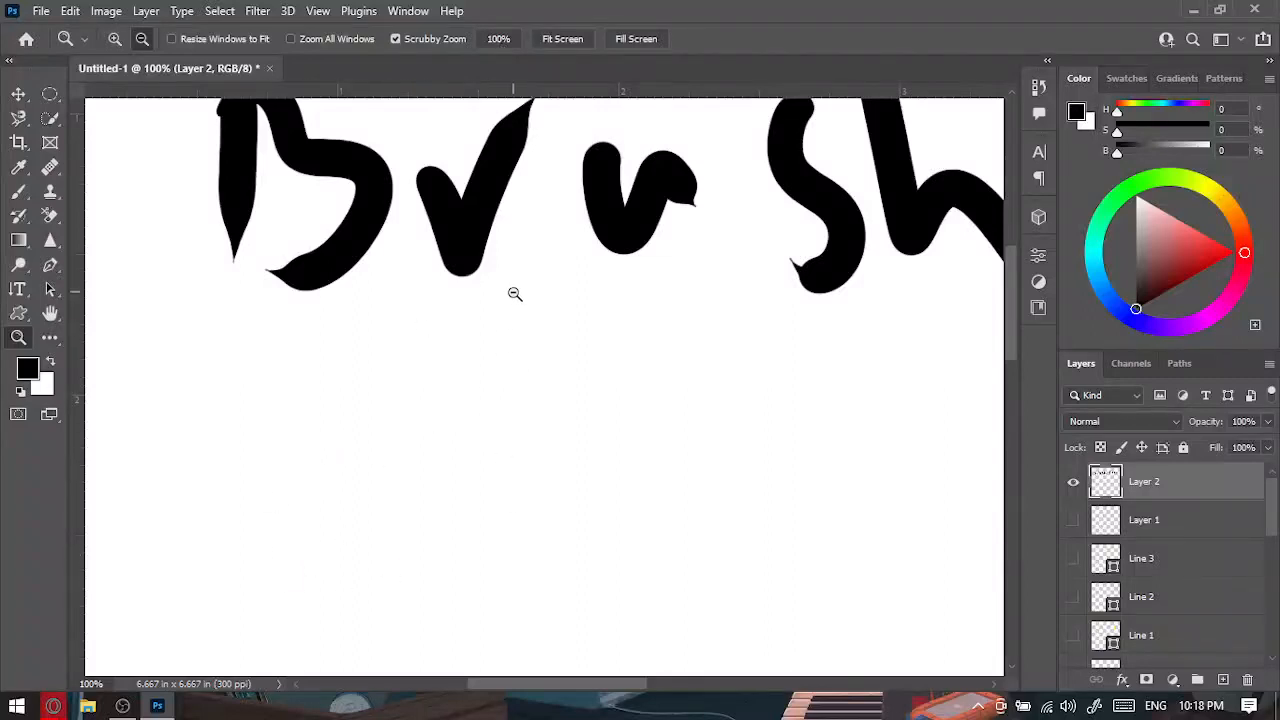
left_click(563, 39)
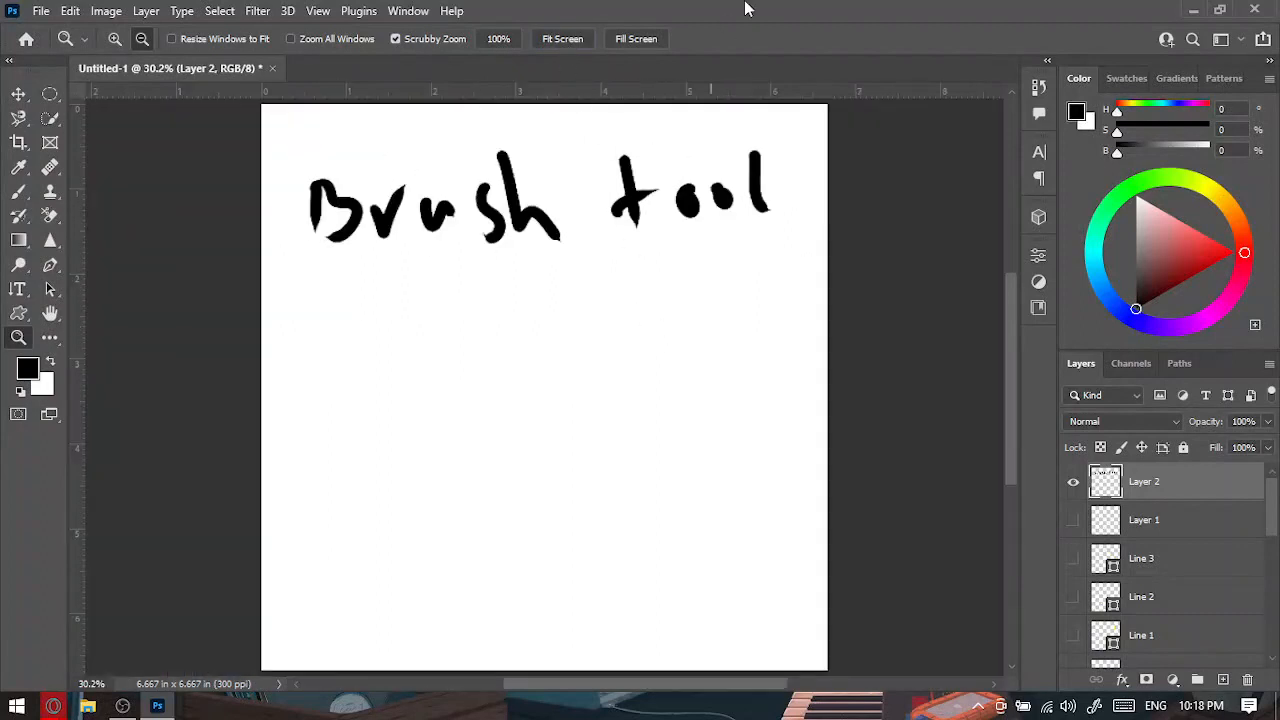
left_click(636, 39)
scroll(500, 375, "up", 5)
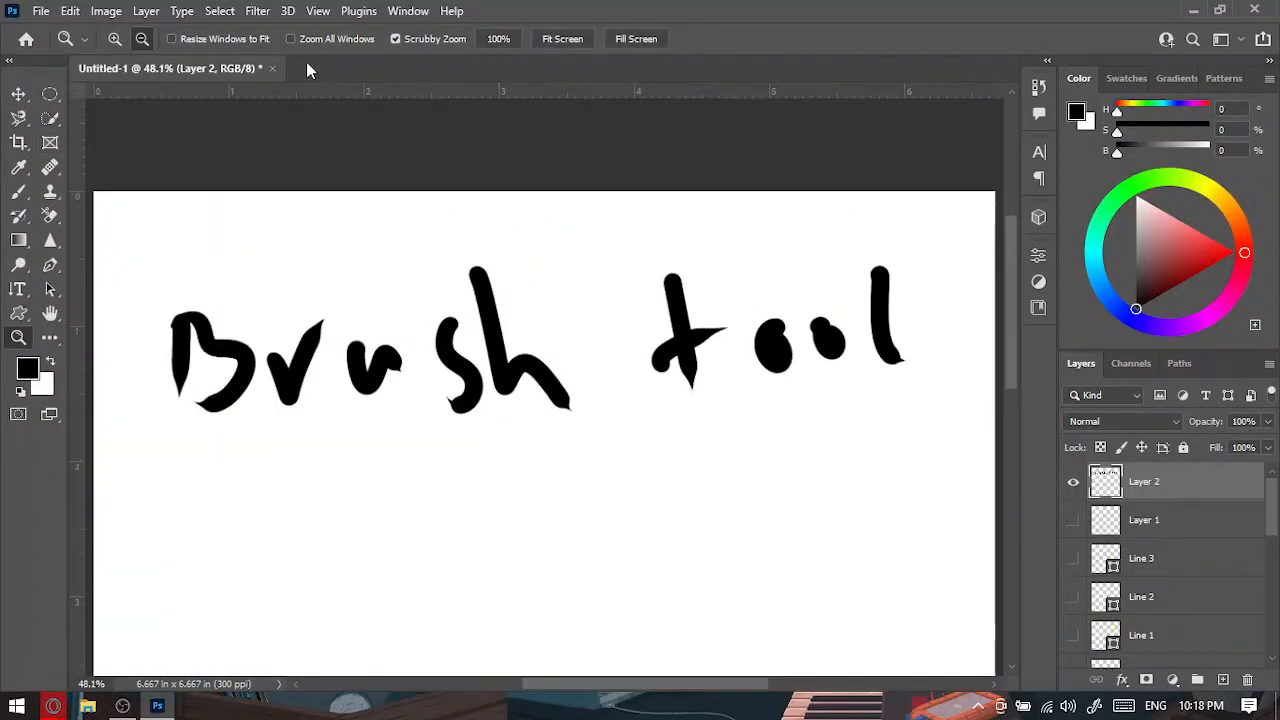
left_click(563, 39)
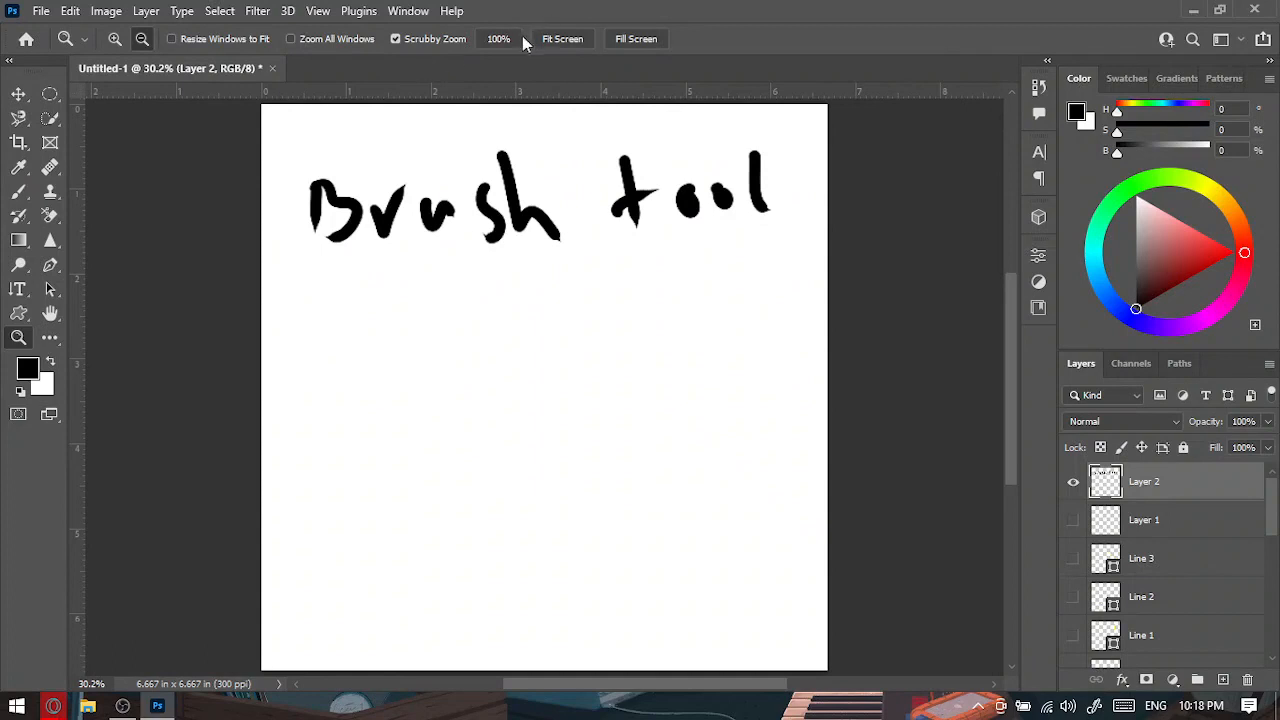
Scrubby-zoom into the blank area below the handwriting past 2000% and back out to about 28%.
left_click(18, 93)
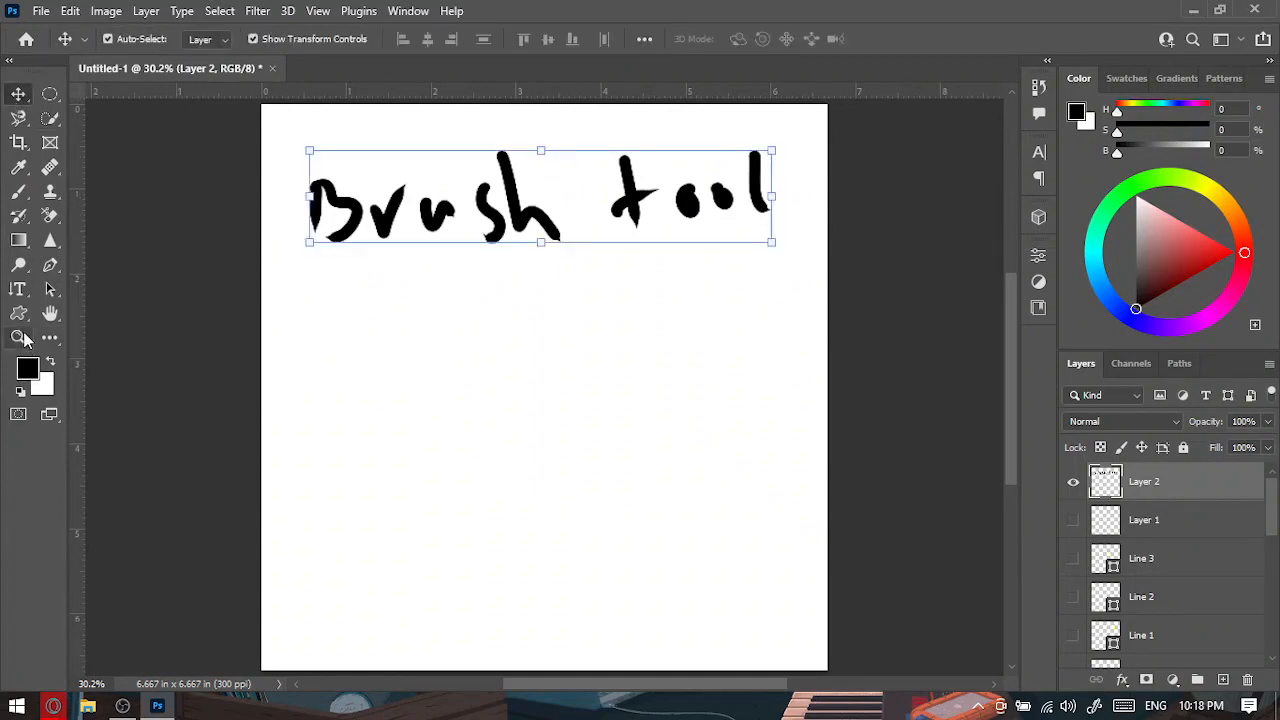
key("z")
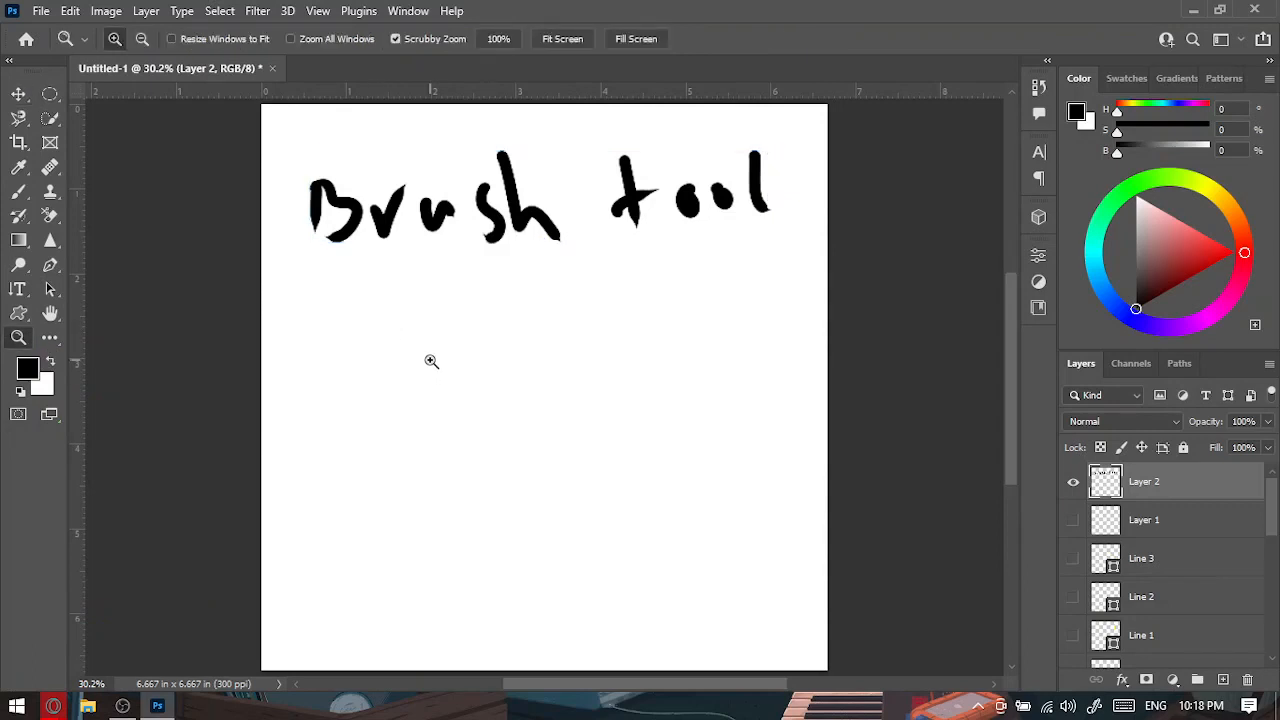
left_click_drag(431, 361, 977, 360)
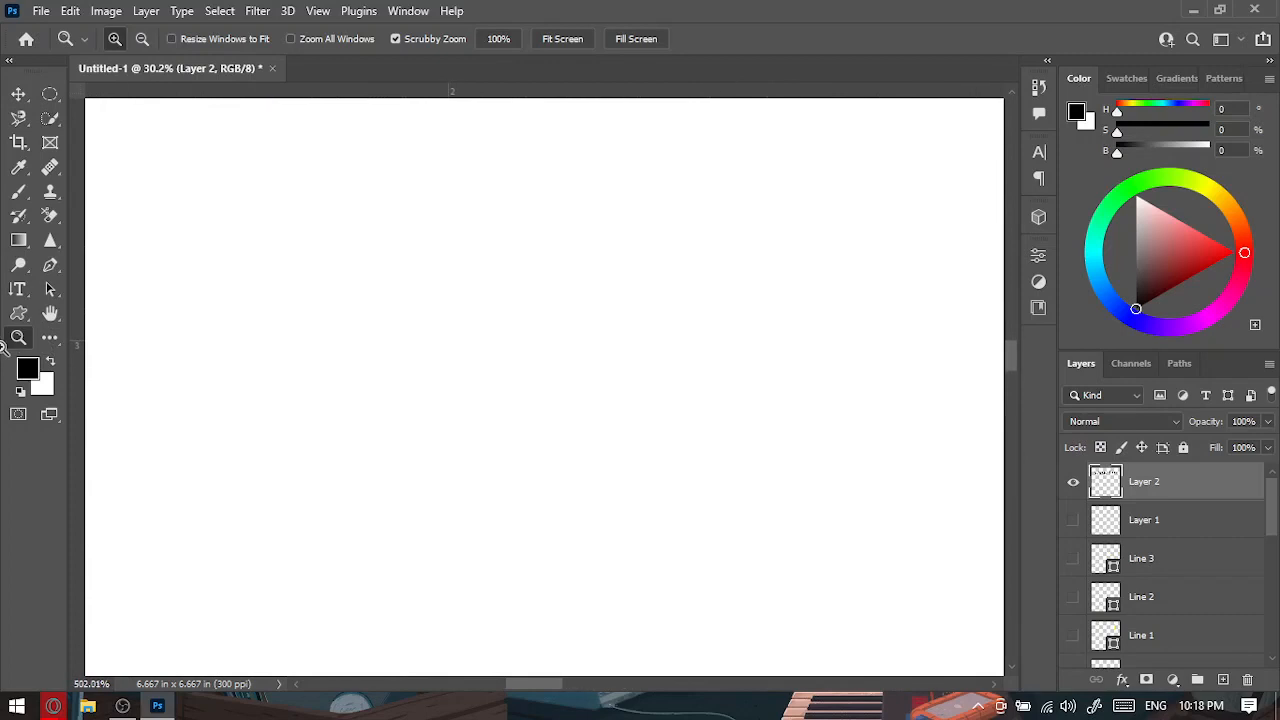
left_click_drag(3, 345, 3, 348)
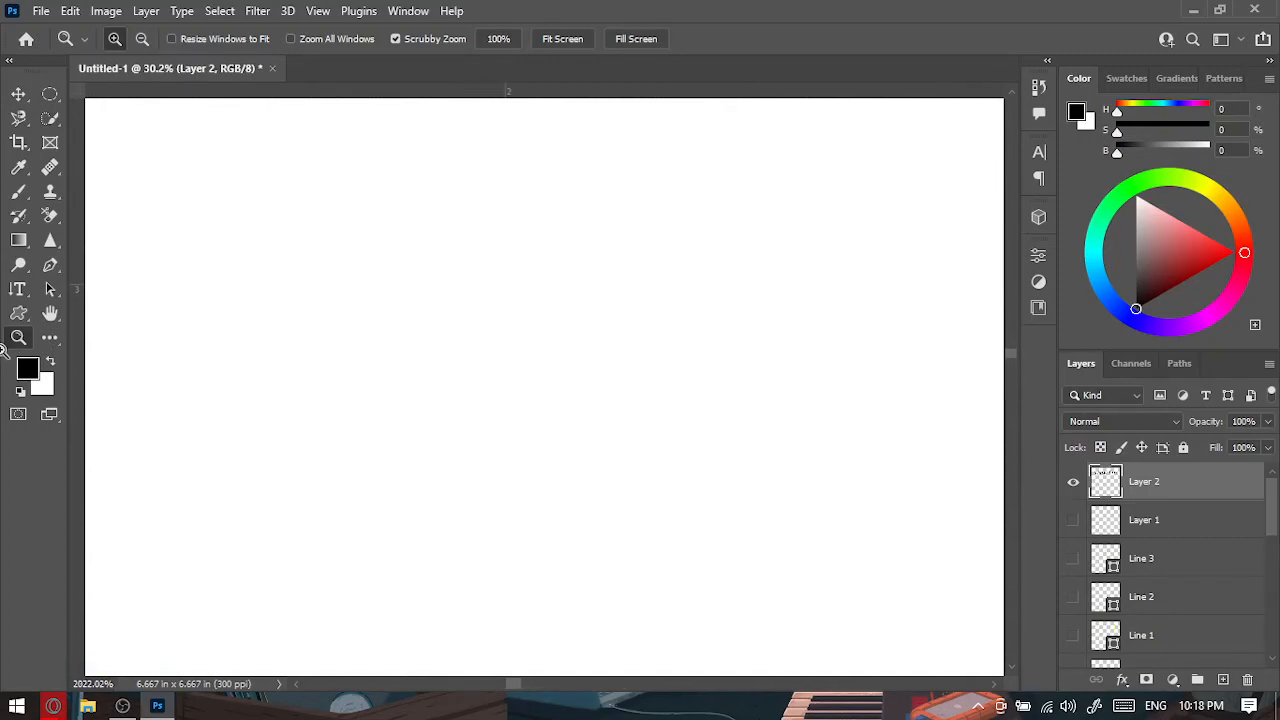
left_click_drag(511, 391, 203, 397)
Zoom the canvas in and out while the Move tool is active and reduce it to about 18% with the Zoom tool.
key("v")
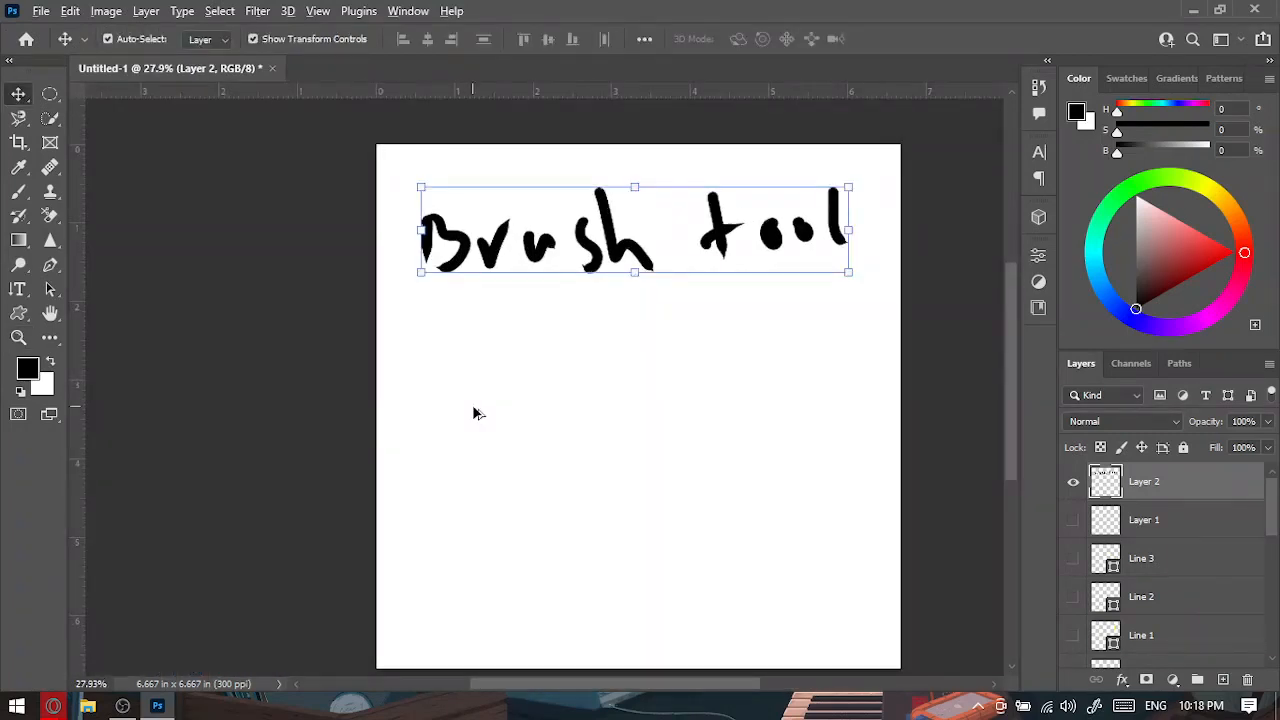
scroll(475, 413, "up", 4)
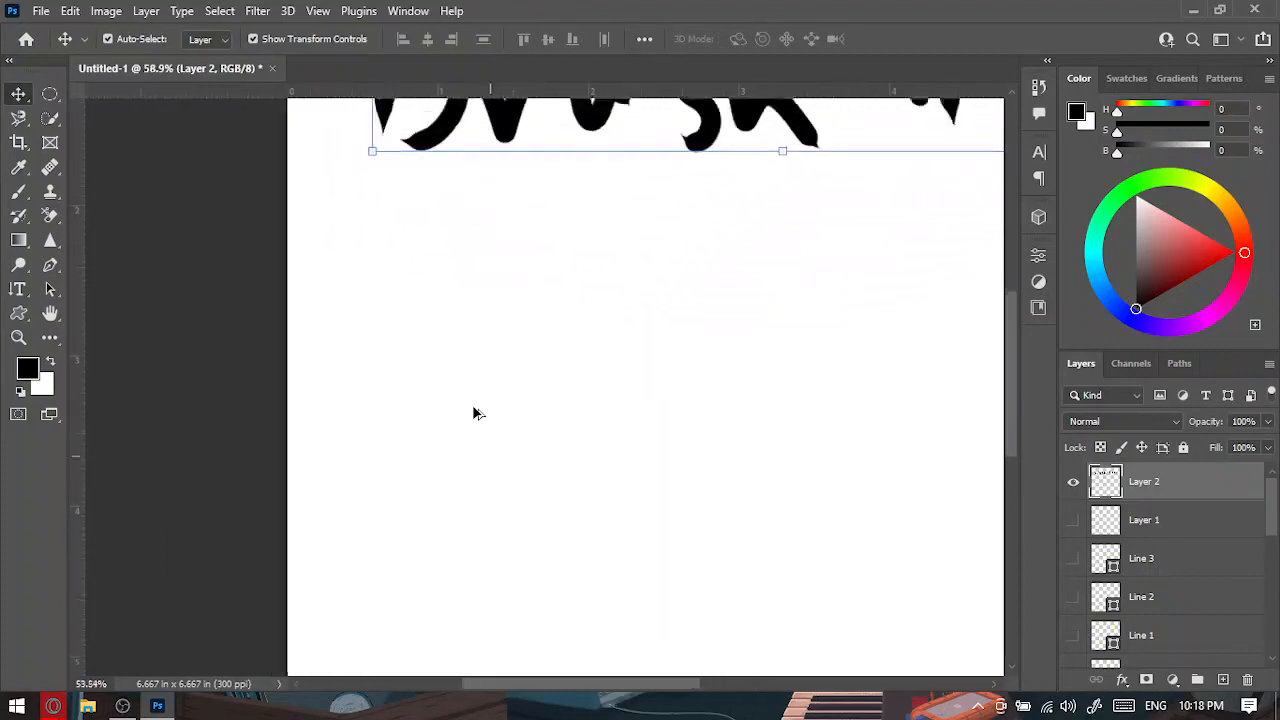
scroll(475, 413, "down", 3)
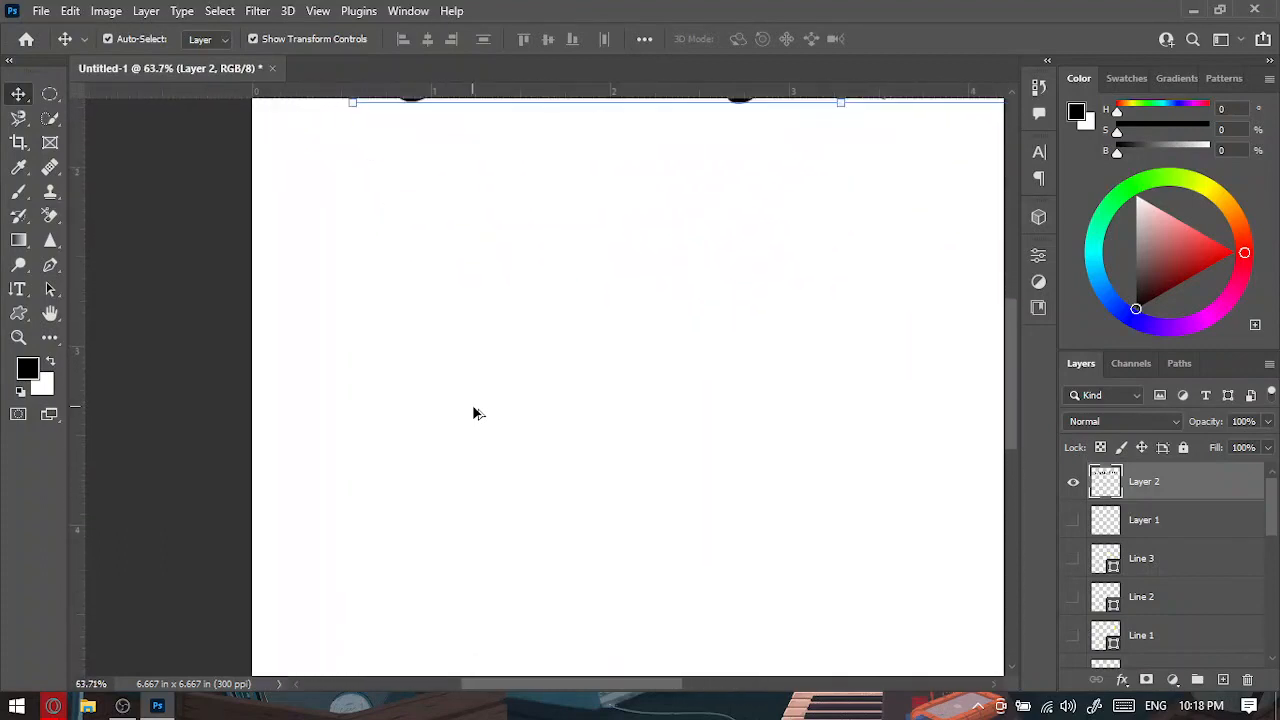
left_click_drag(592, 382, 389, 380)
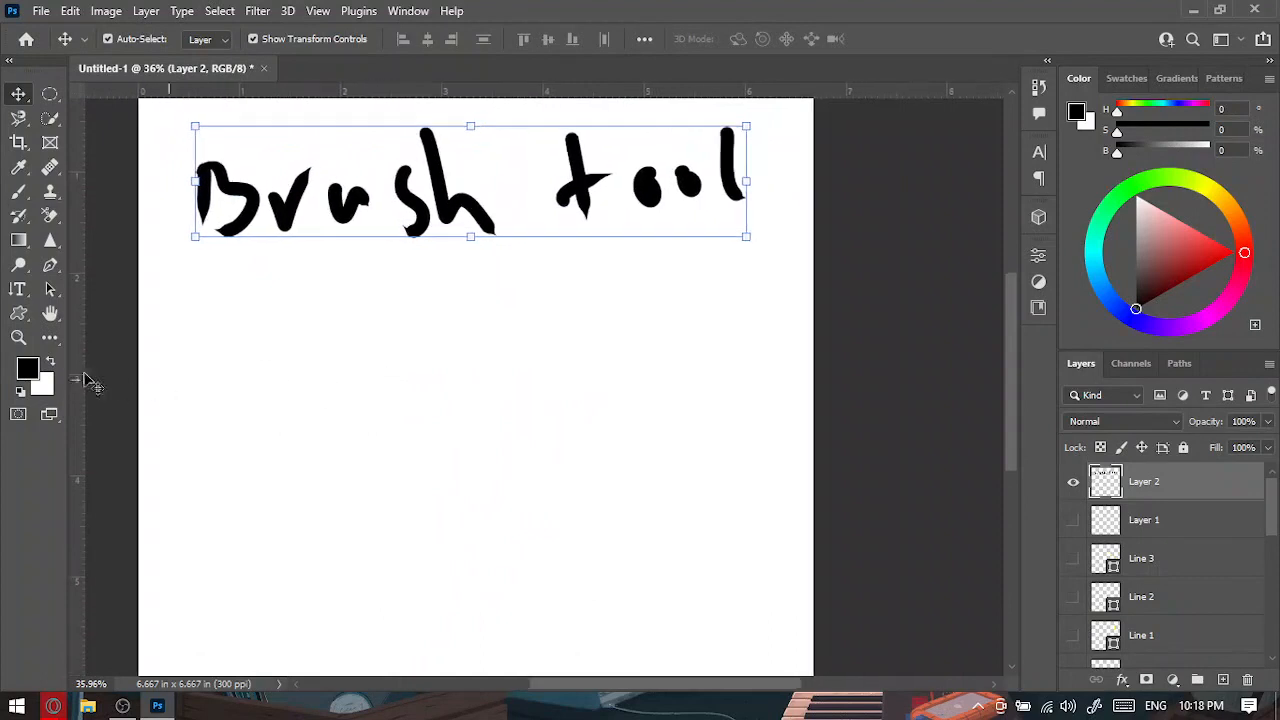
left_click(18, 337)
mouse_move(290, 356)
left_mouse_down()
mouse_move(514, 429)
mouse_move(337, 400)
mouse_move(531, 351)
mouse_move(663, 375)
mouse_move(394, 323)
left_mouse_up()
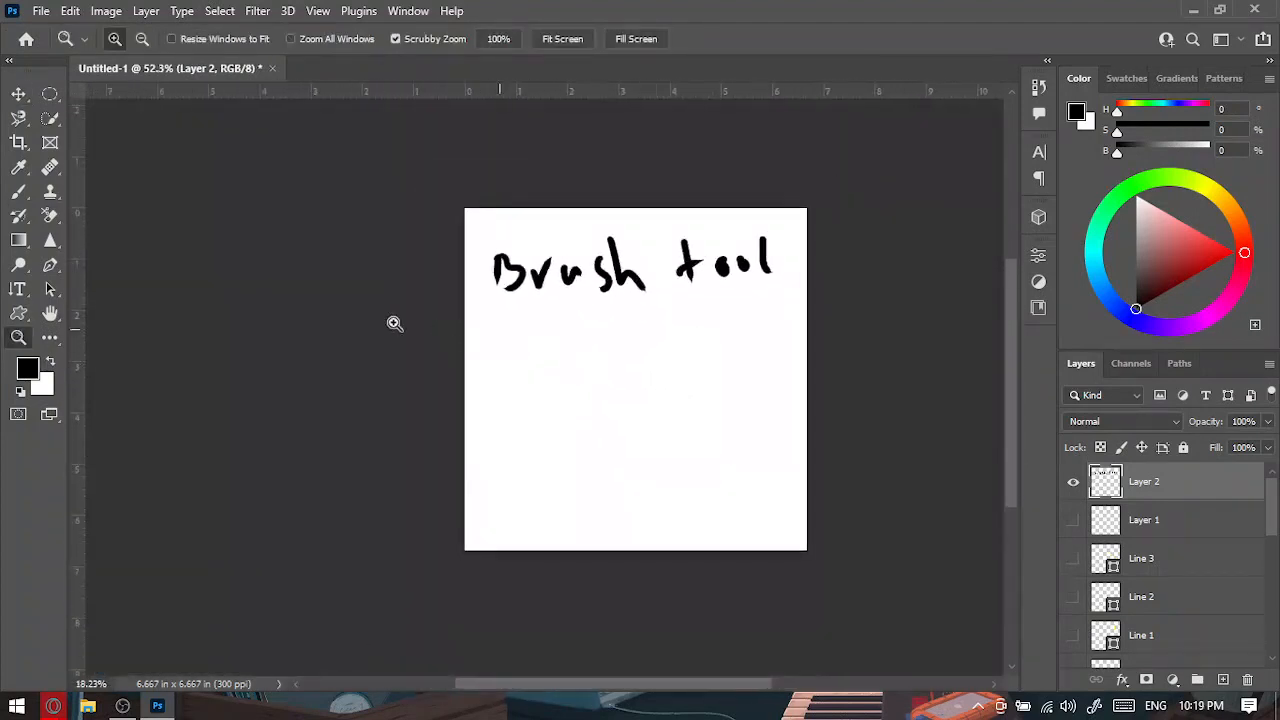
View the canvas at 100% and fit it to the screen while the Move tool is active.
left_click(20, 90)
left_click_drag(492, 250, 488, 253)
key("ctrl+1")
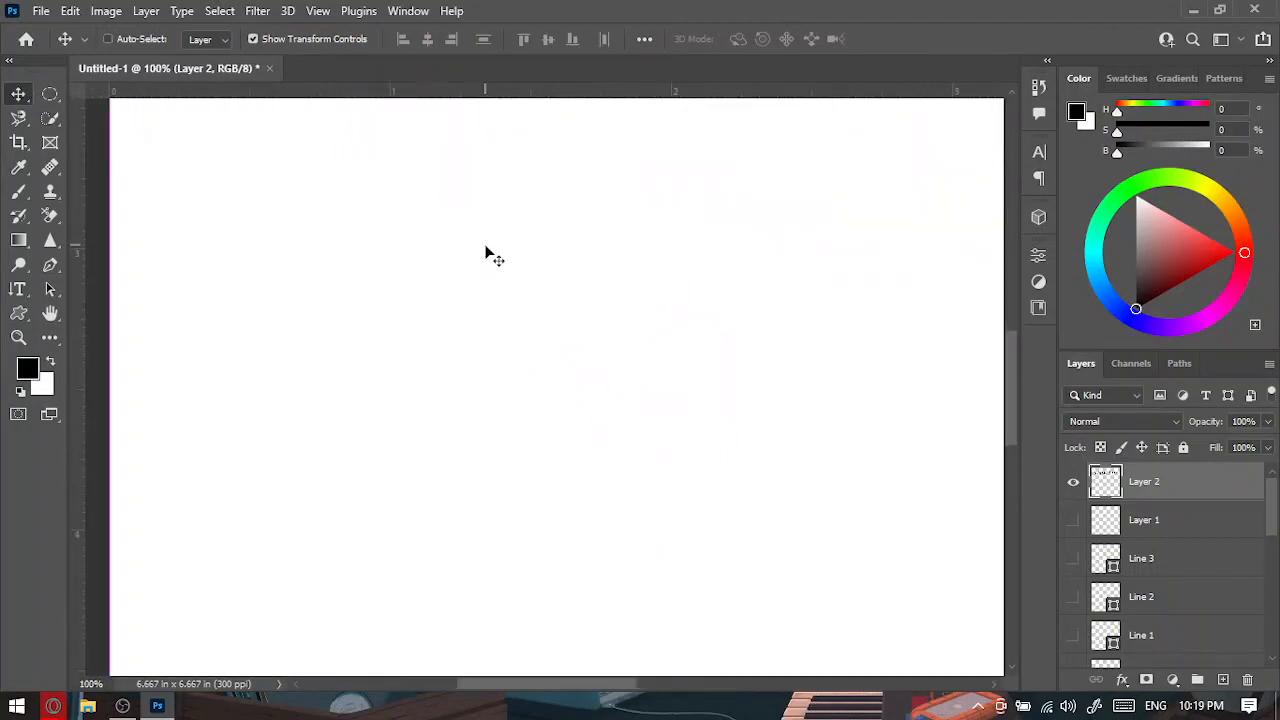
key("ctrl+0")
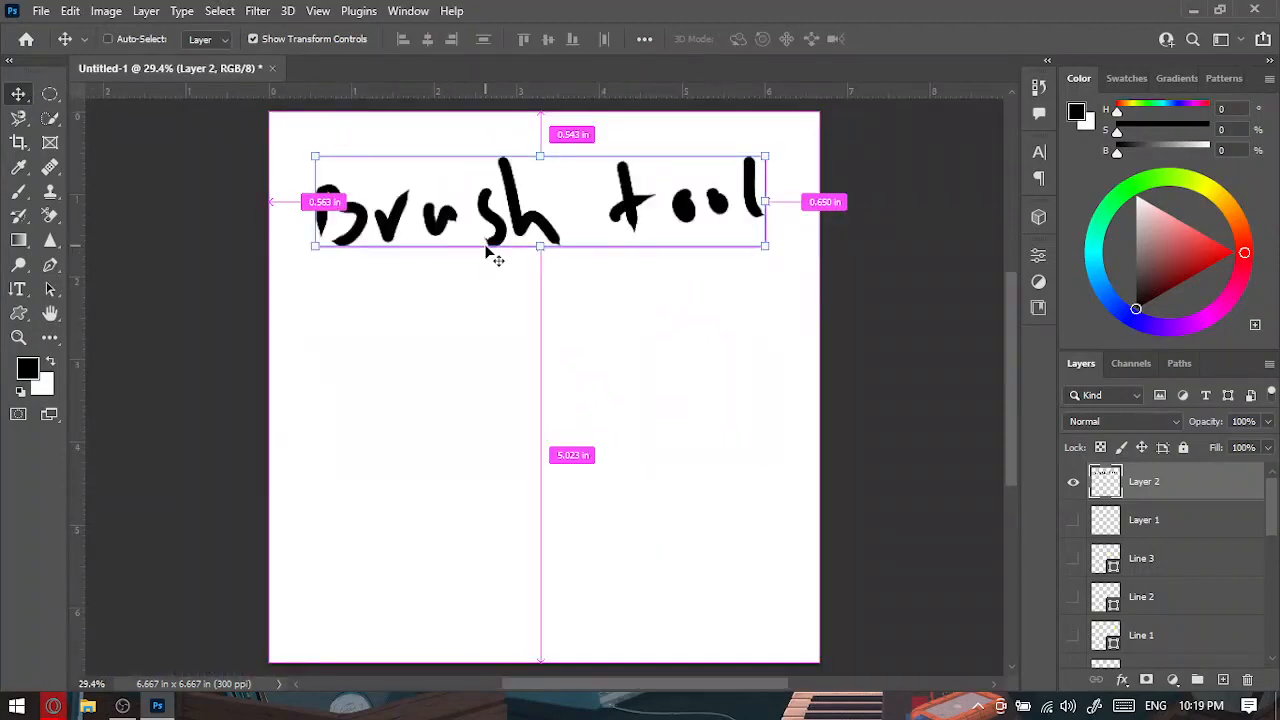
left_click_drag(487, 250, 495, 250)
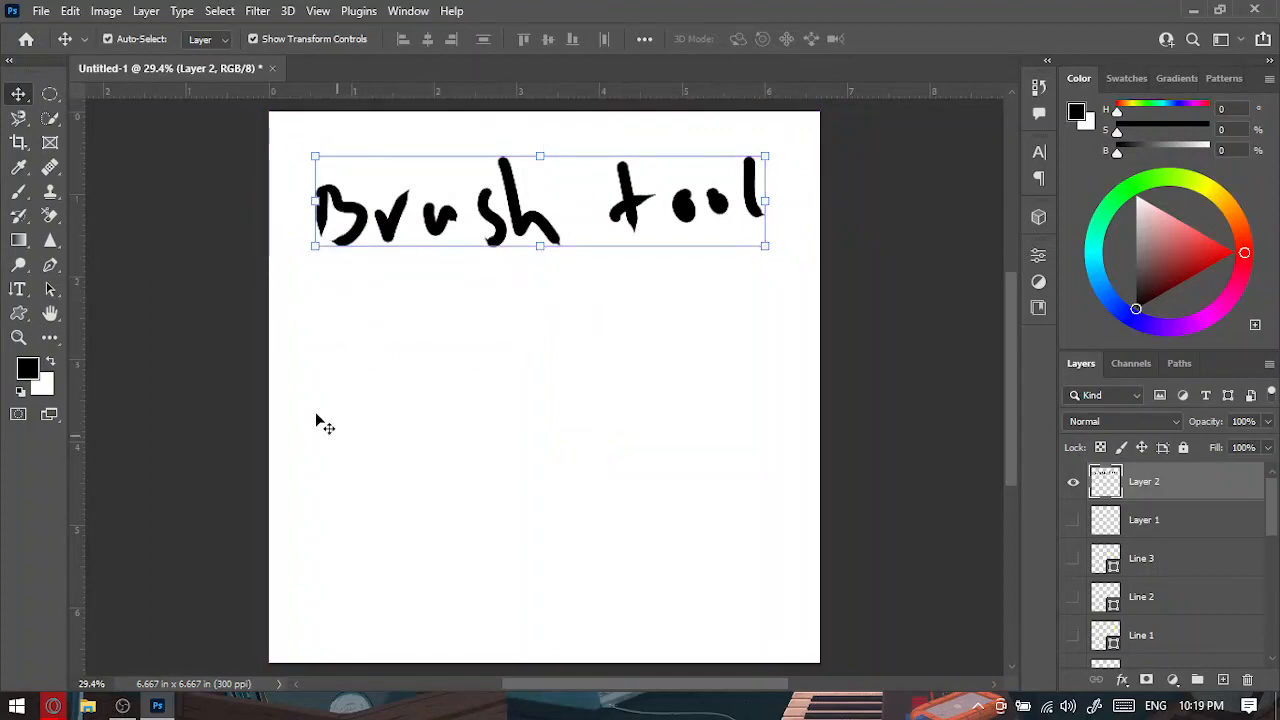
Open the toolbar customization dialog, look through its full list of tools and shortcuts, and close it.
left_click(50, 340)
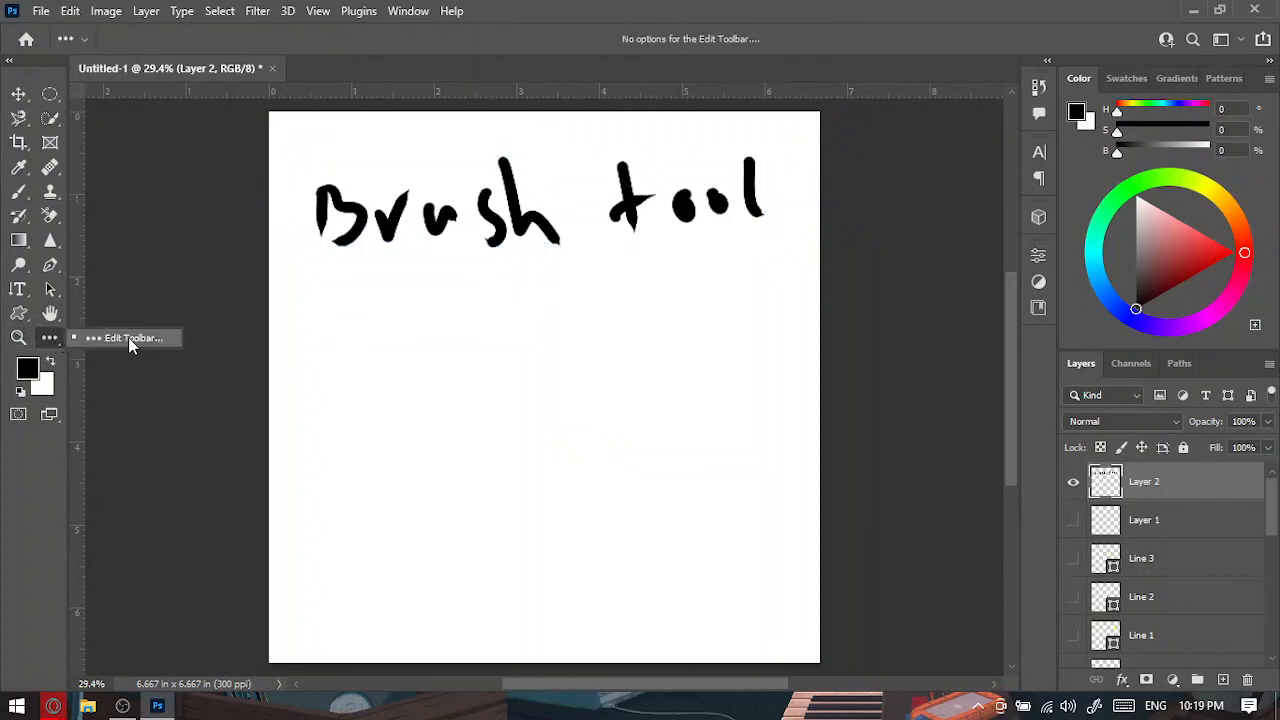
left_click(128, 337)
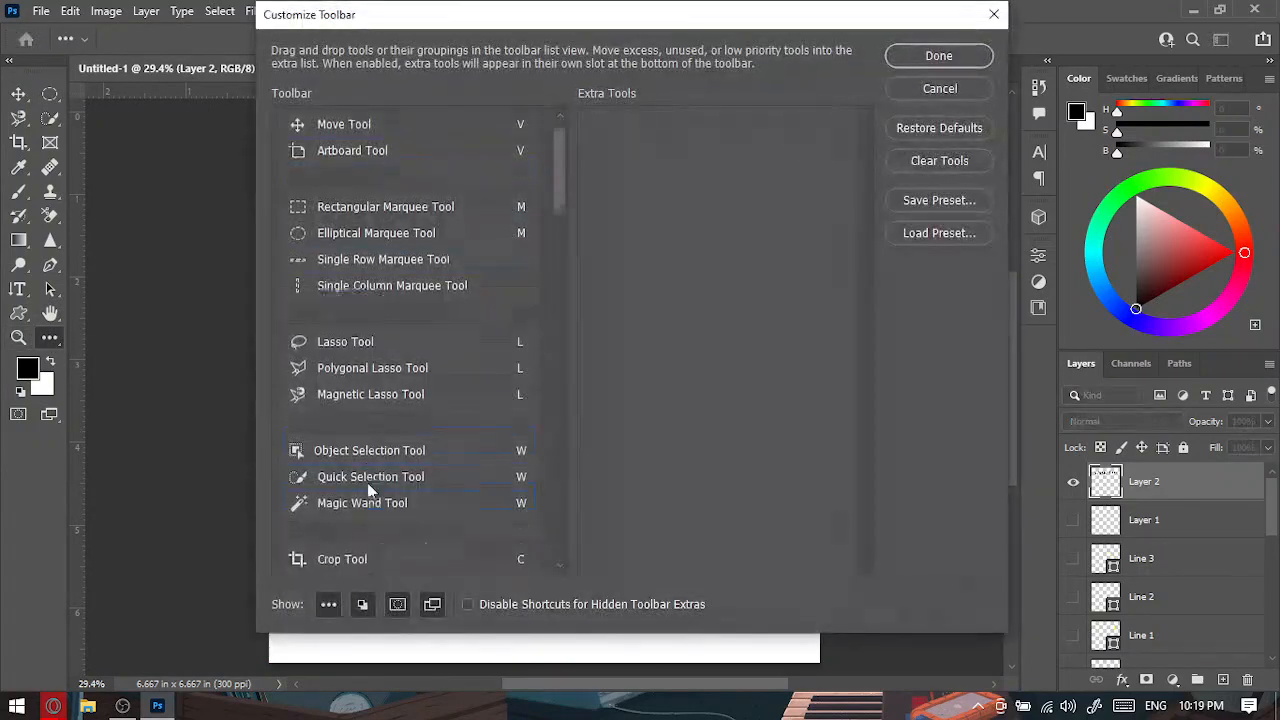
scroll(367, 482, "down", 10)
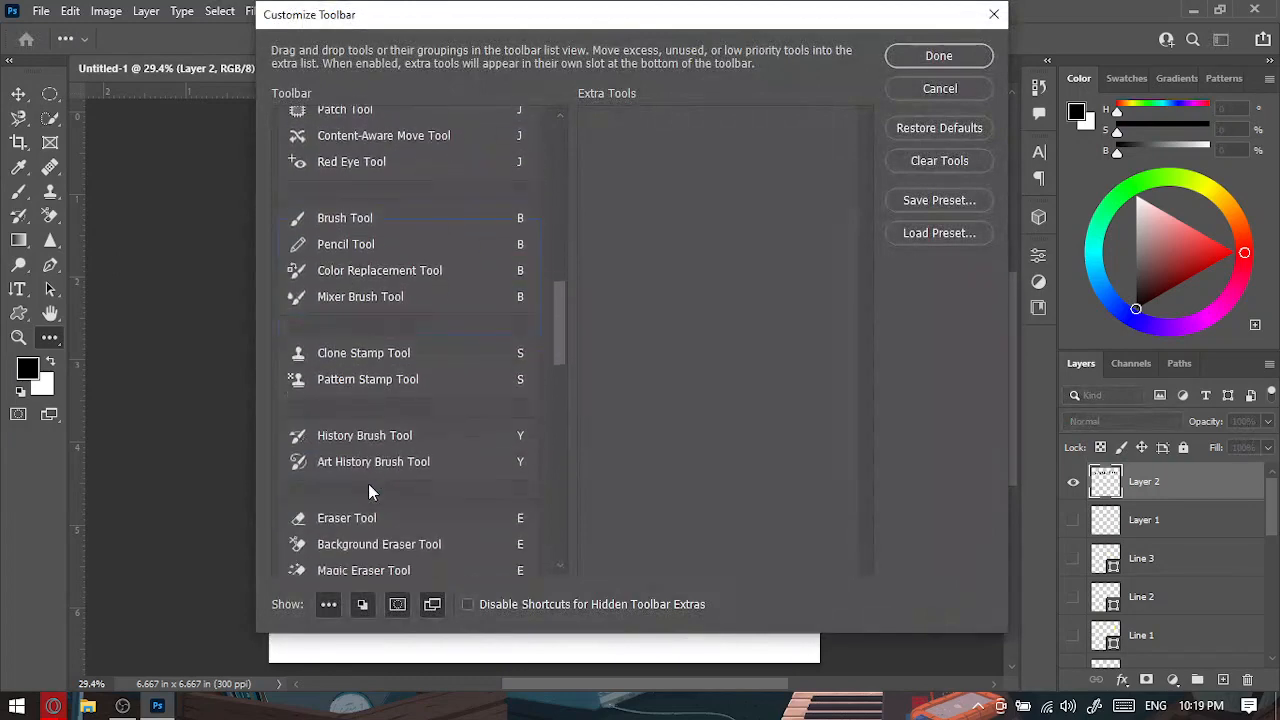
scroll(368, 490, "down", 10)
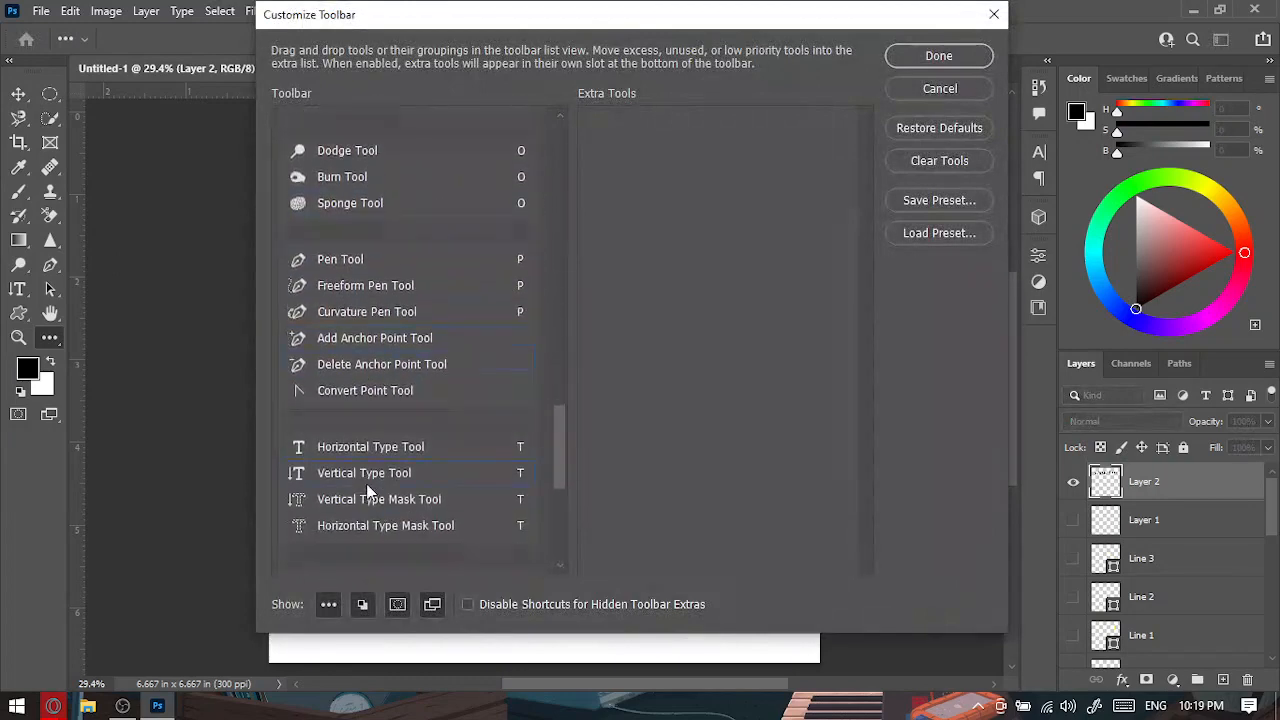
scroll(368, 490, "down", 5)
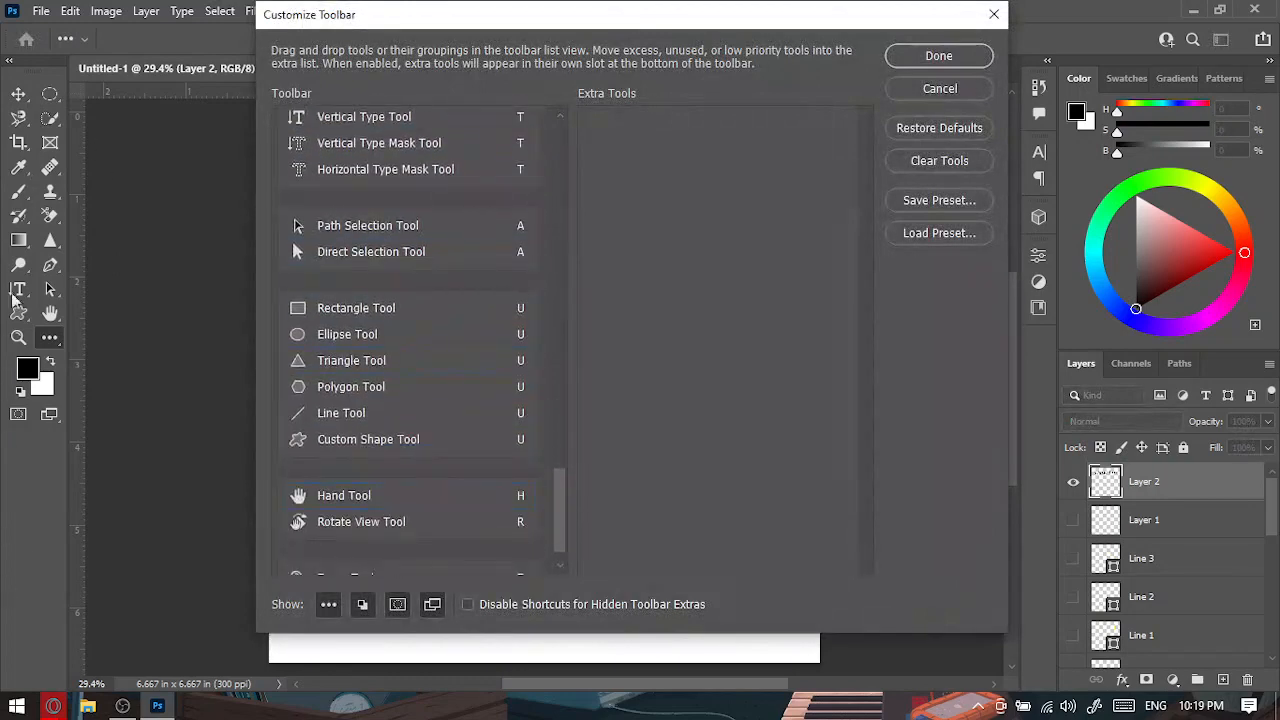
left_click(920, 55)
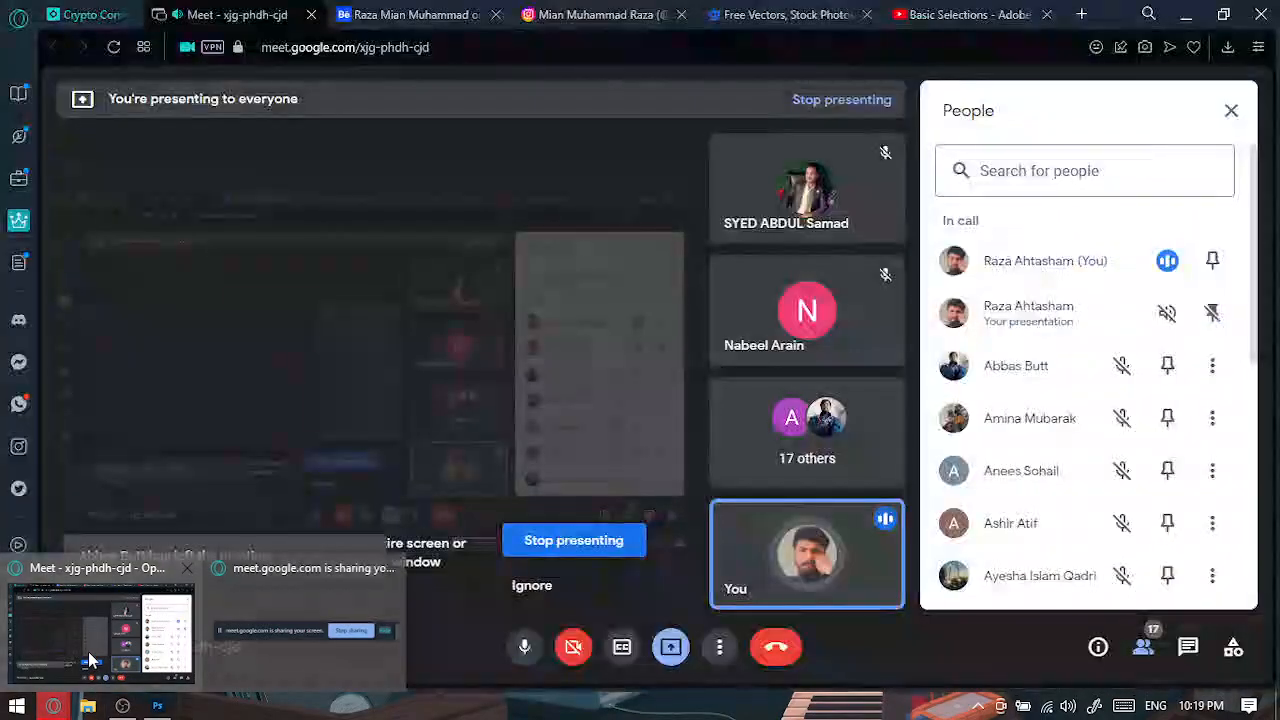
Switch to the Google Meet call, look through its participant list, and return to Photoshop.
left_click(88, 662)
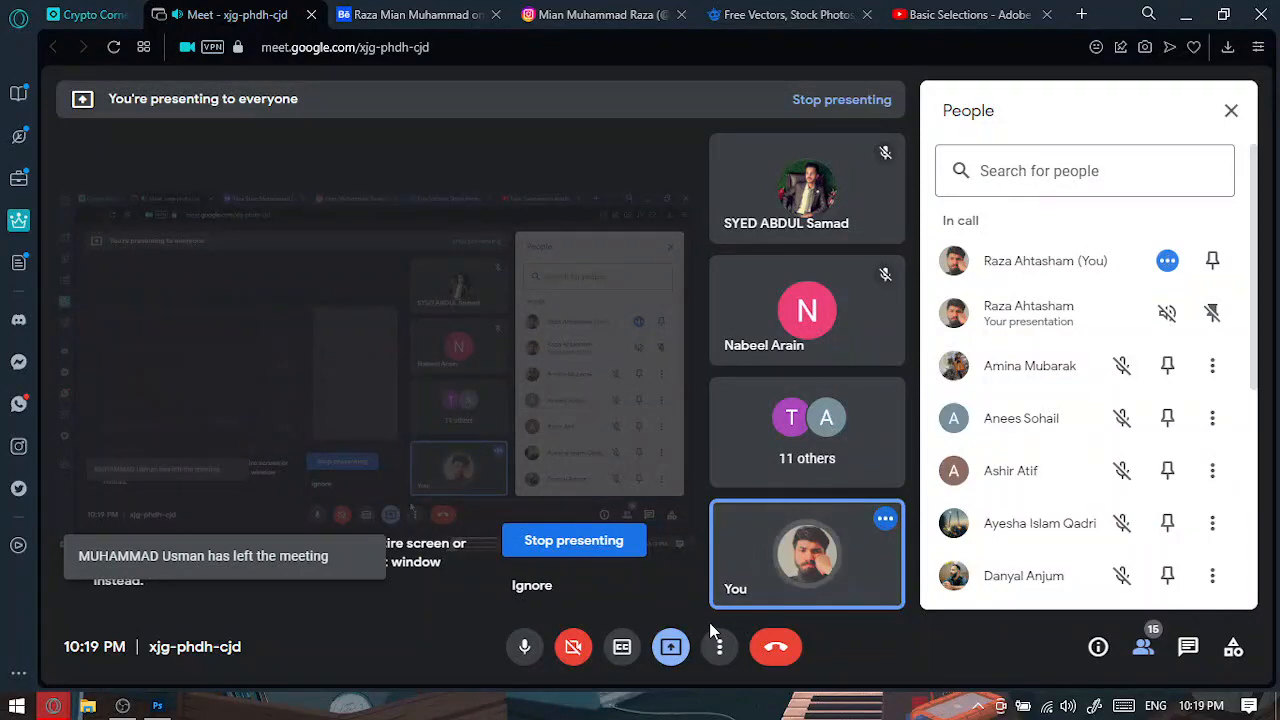
scroll(972, 570, "down", 5)
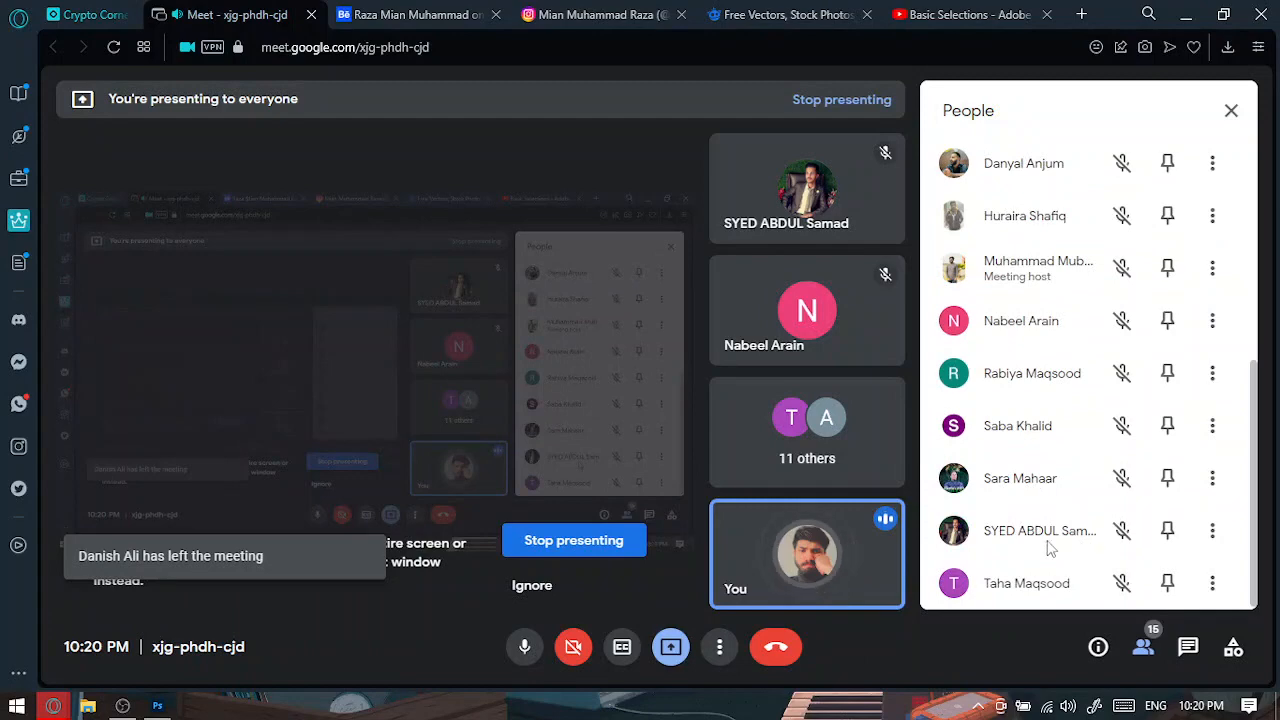
scroll(1046, 543, "up", 5)
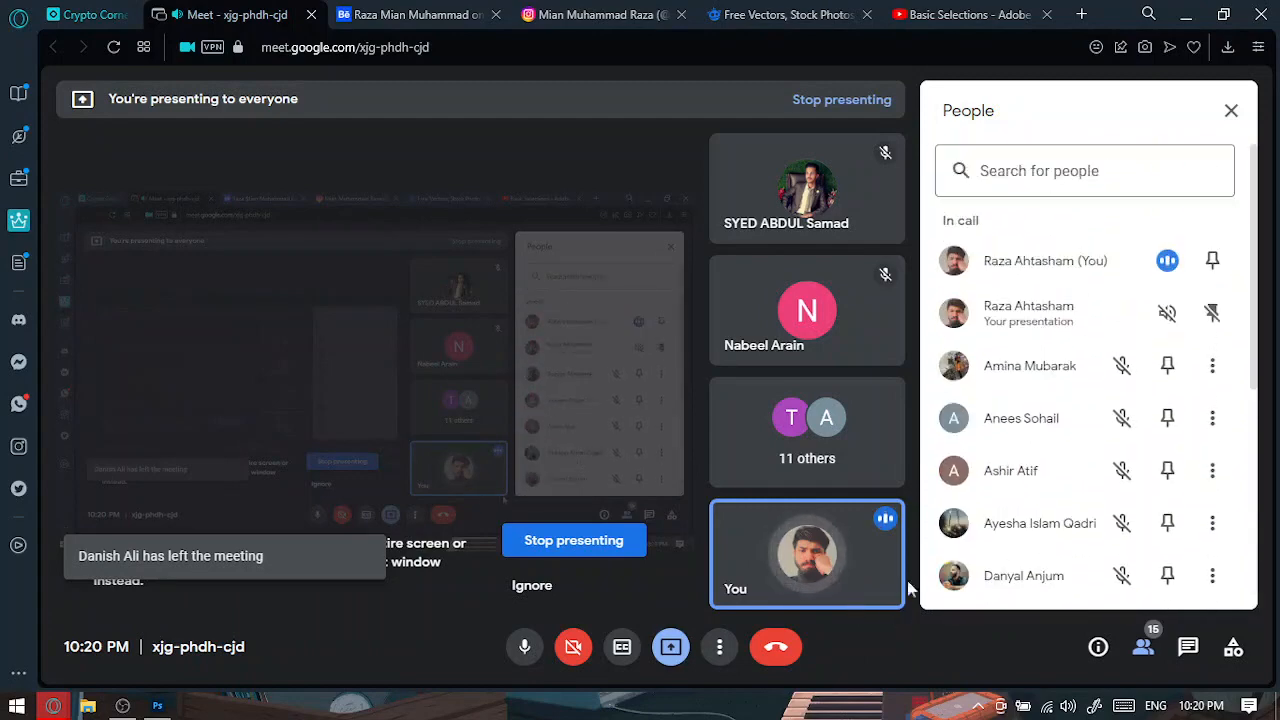
left_click(1188, 15)
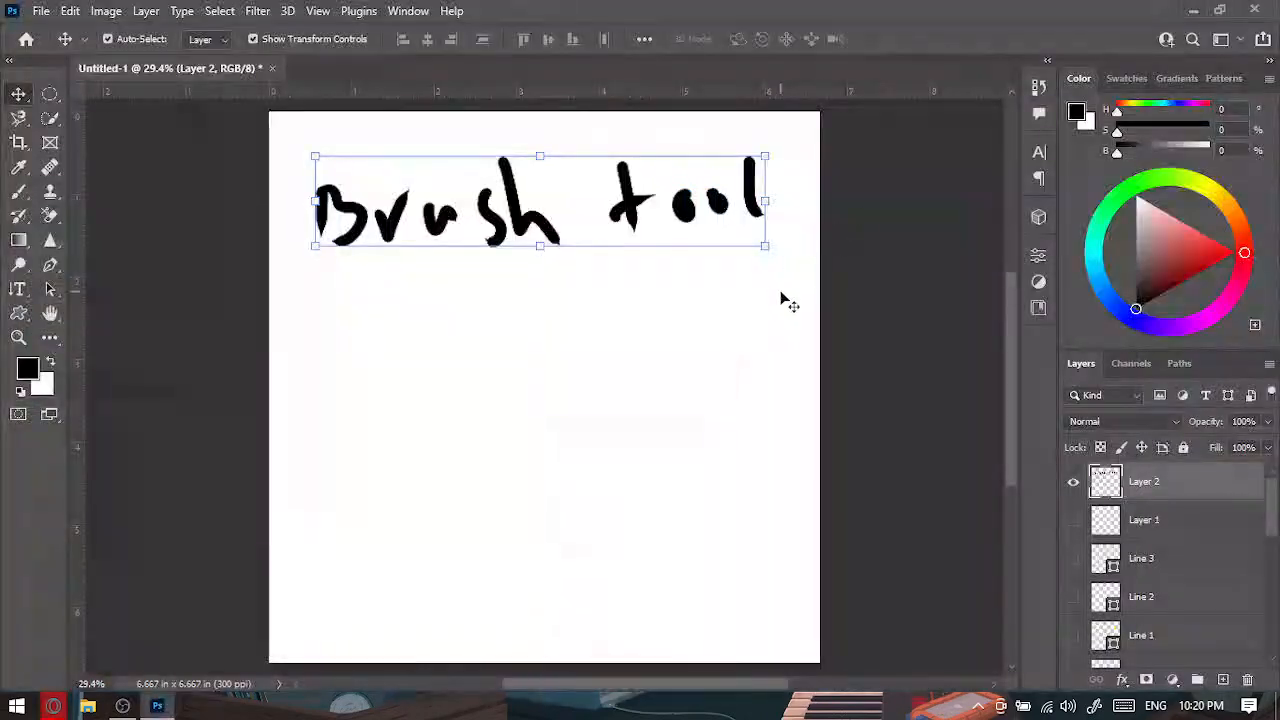
Delete the handwriting layer and all layers from Layer 1 down to Rectangle 1, keeping only the Background.
key("ctrl")
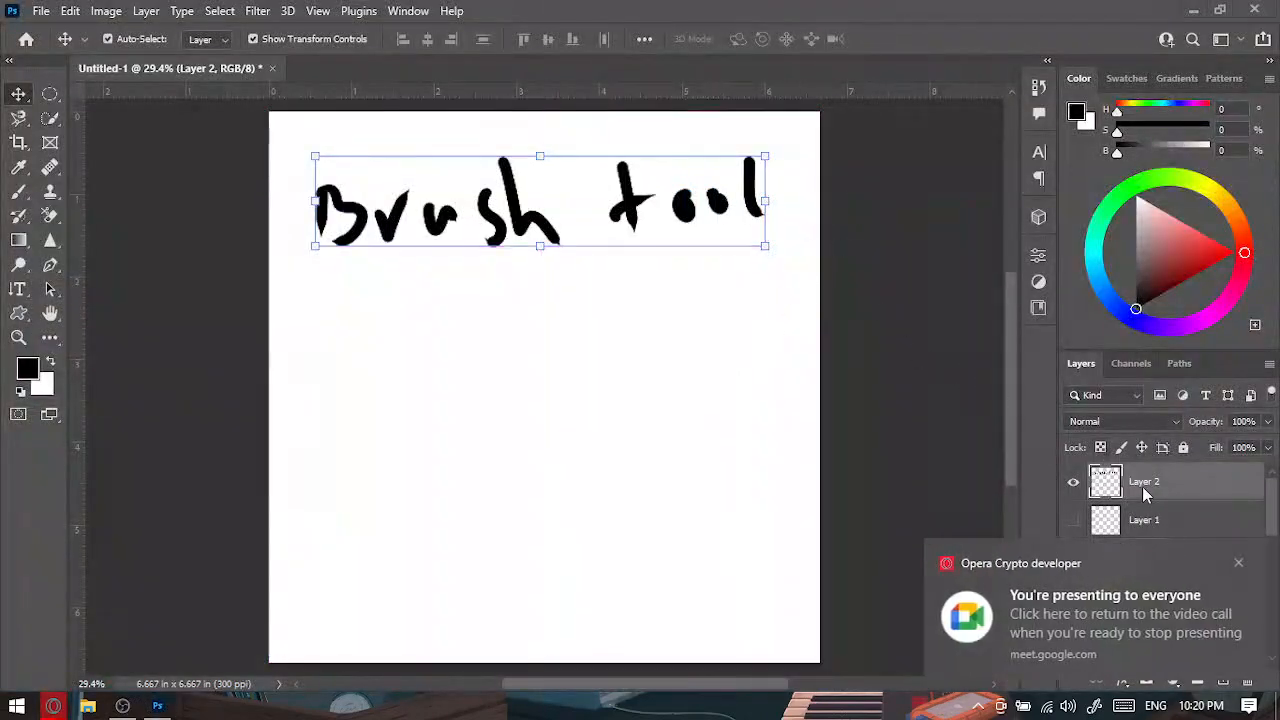
left_click(1236, 566)
key("Delete")
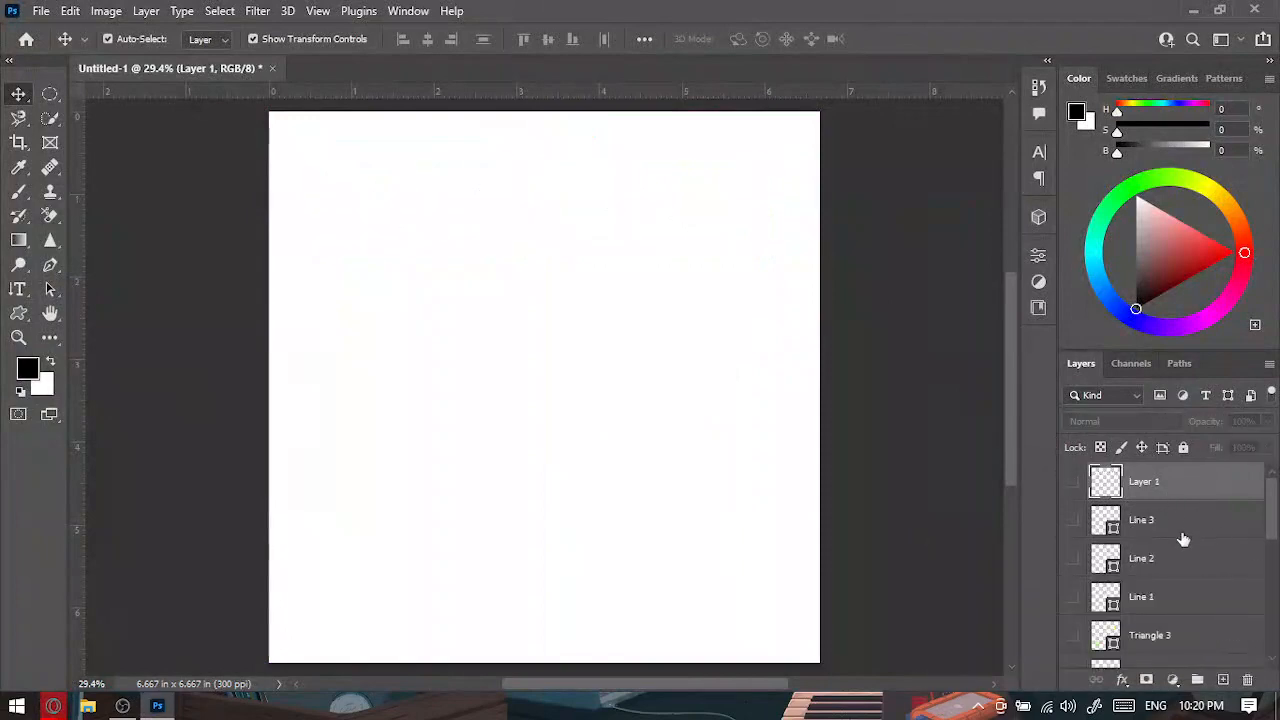
scroll(1172, 532, "down", 1)
scroll(1160, 560, "down", 3)
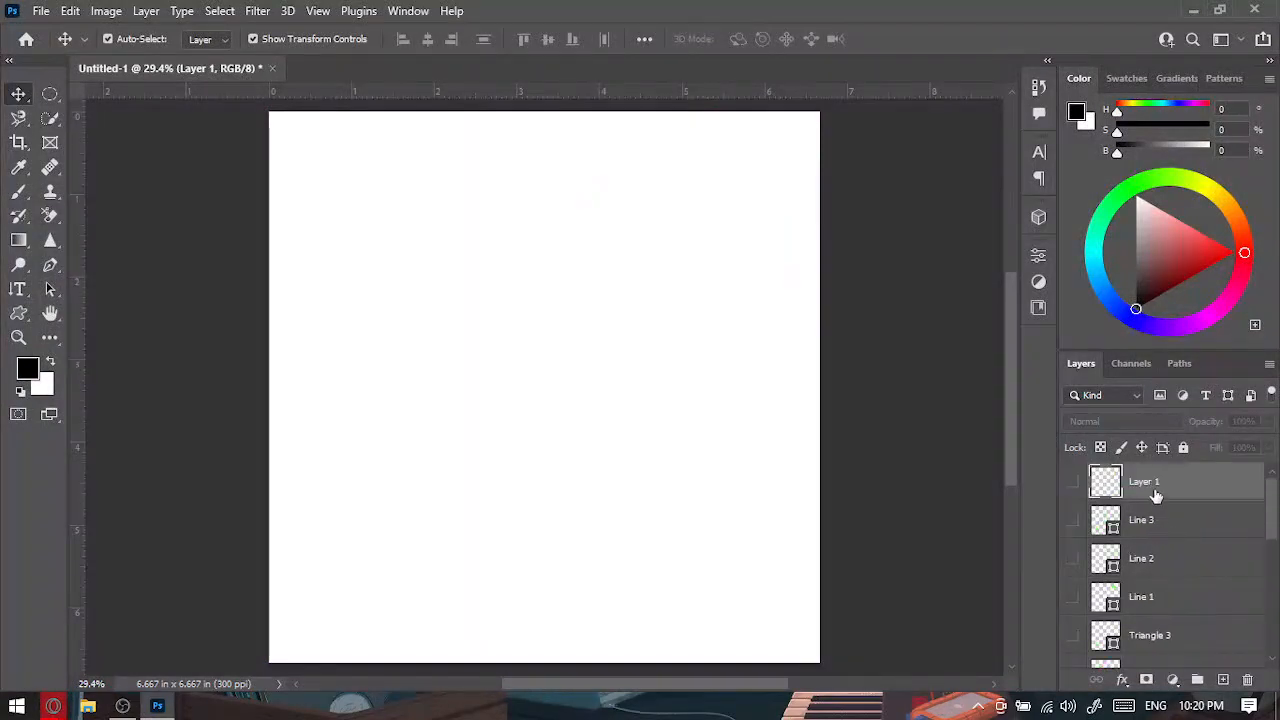
scroll(1150, 595, "down", 2)
left_click(1149, 606, "shift")
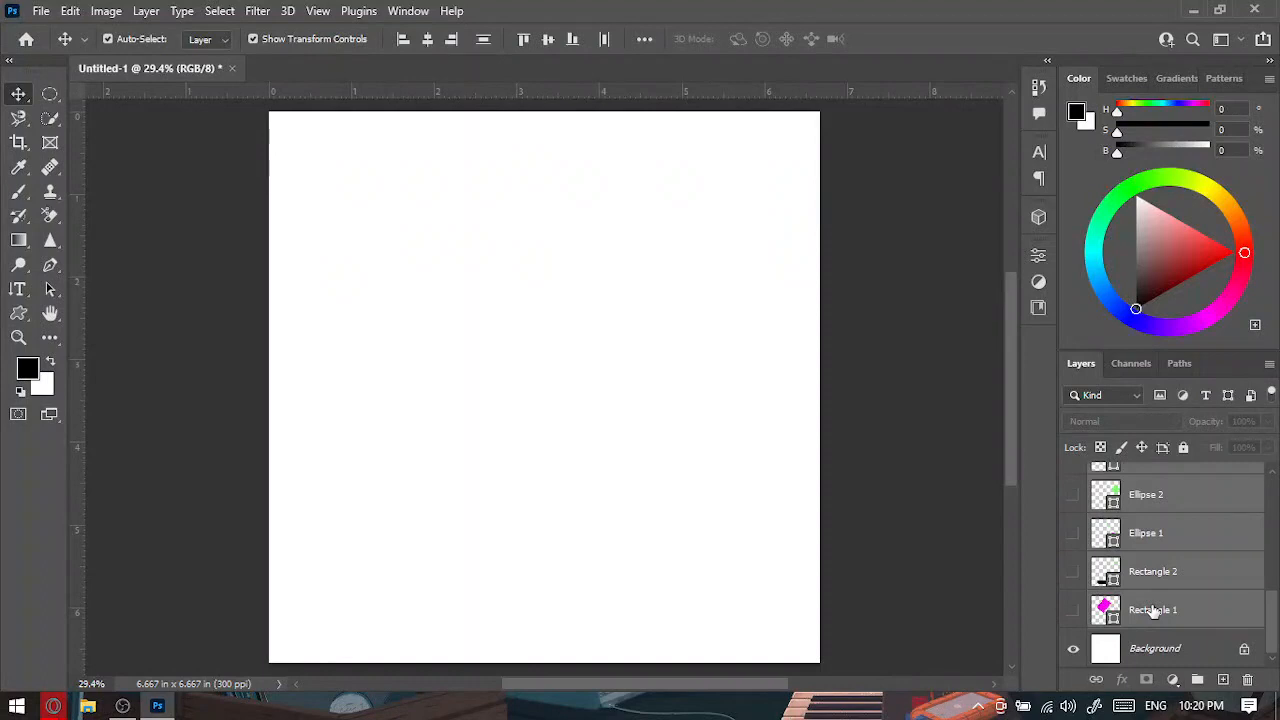
key("Delete")
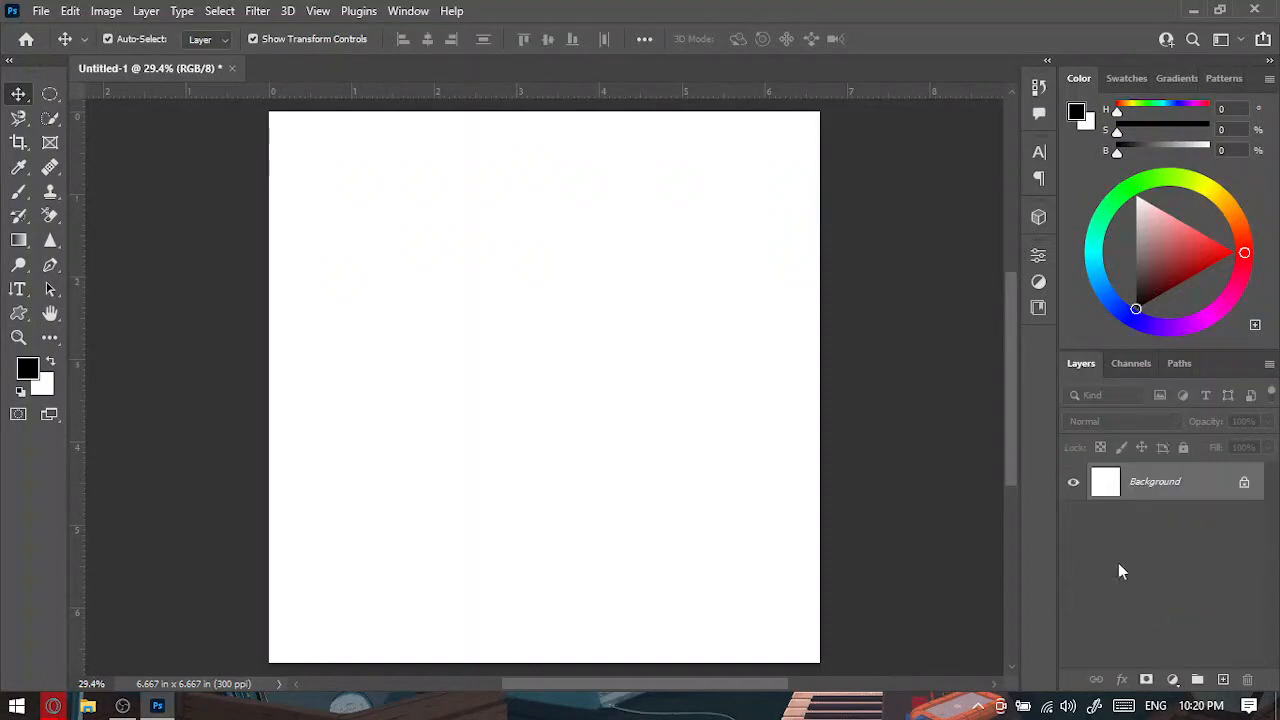
Add a new layer and lasso the lower part of the canvas with an upper edge curving up toward the right.
left_click(1223, 679)
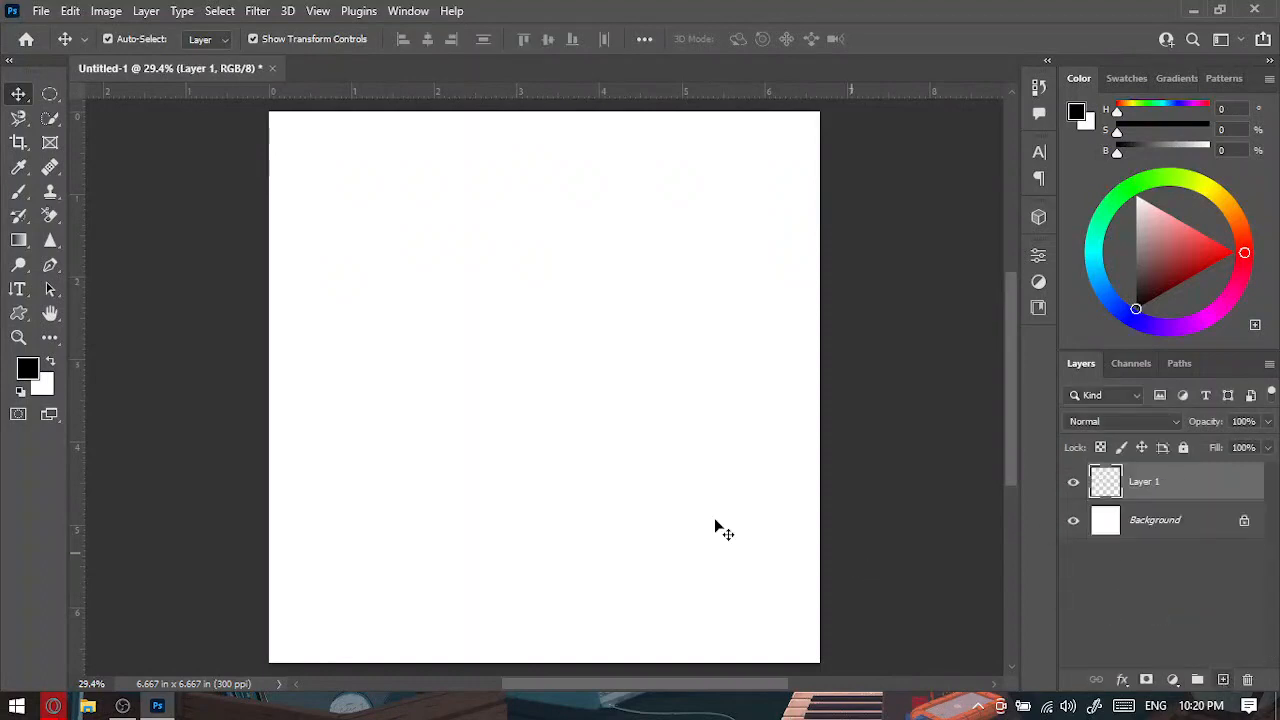
left_click(18, 117)
left_click(95, 119)
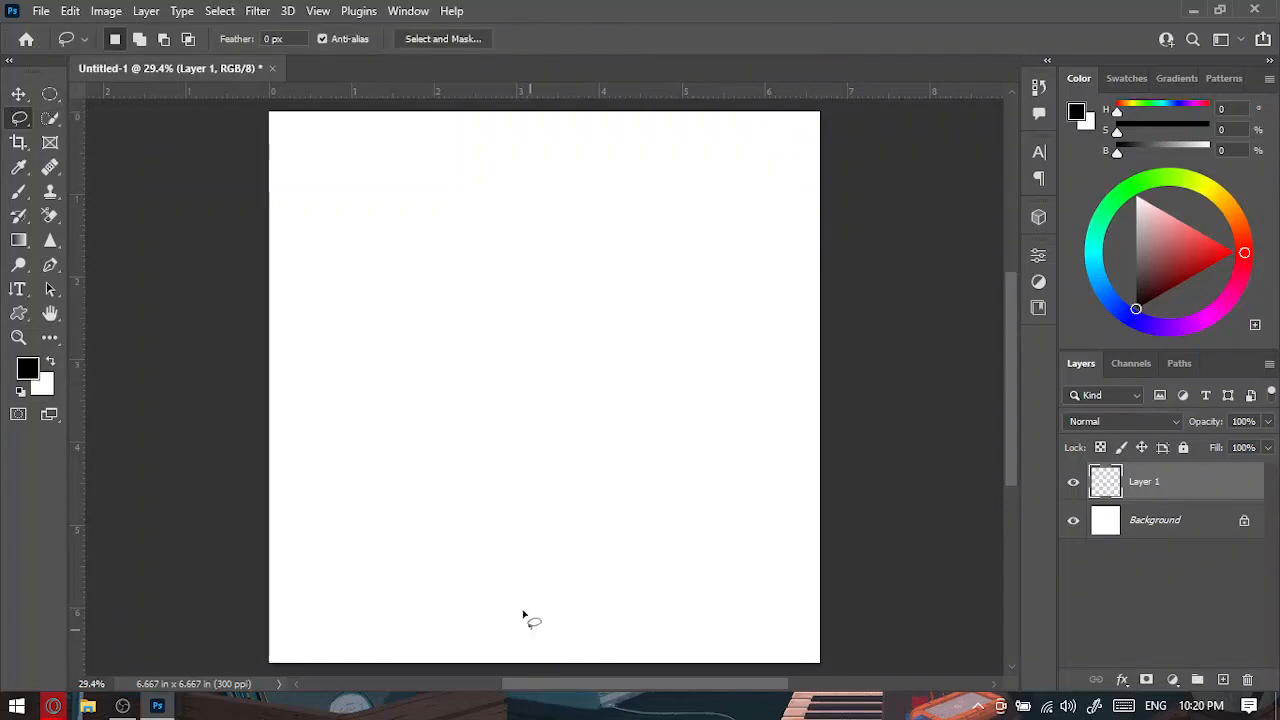
mouse_move(231, 620)
left_mouse_down()
mouse_move(235, 581)
mouse_move(500, 553)
mouse_move(771, 453)
mouse_move(866, 438)
mouse_move(862, 672)
left_mouse_up()
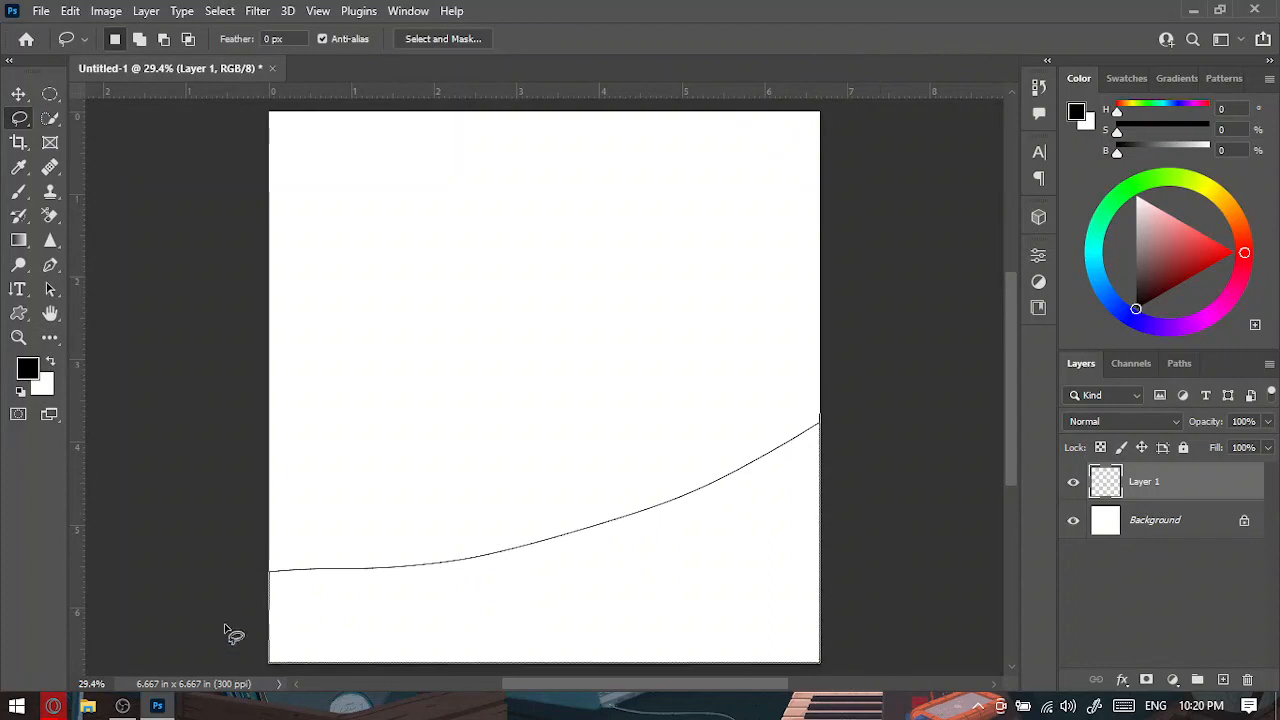
mouse_move(229, 632)
left_mouse_down()
mouse_move(223, 580)
mouse_move(240, 651)
left_mouse_up()
left_click_drag(560, 574, 563, 473)
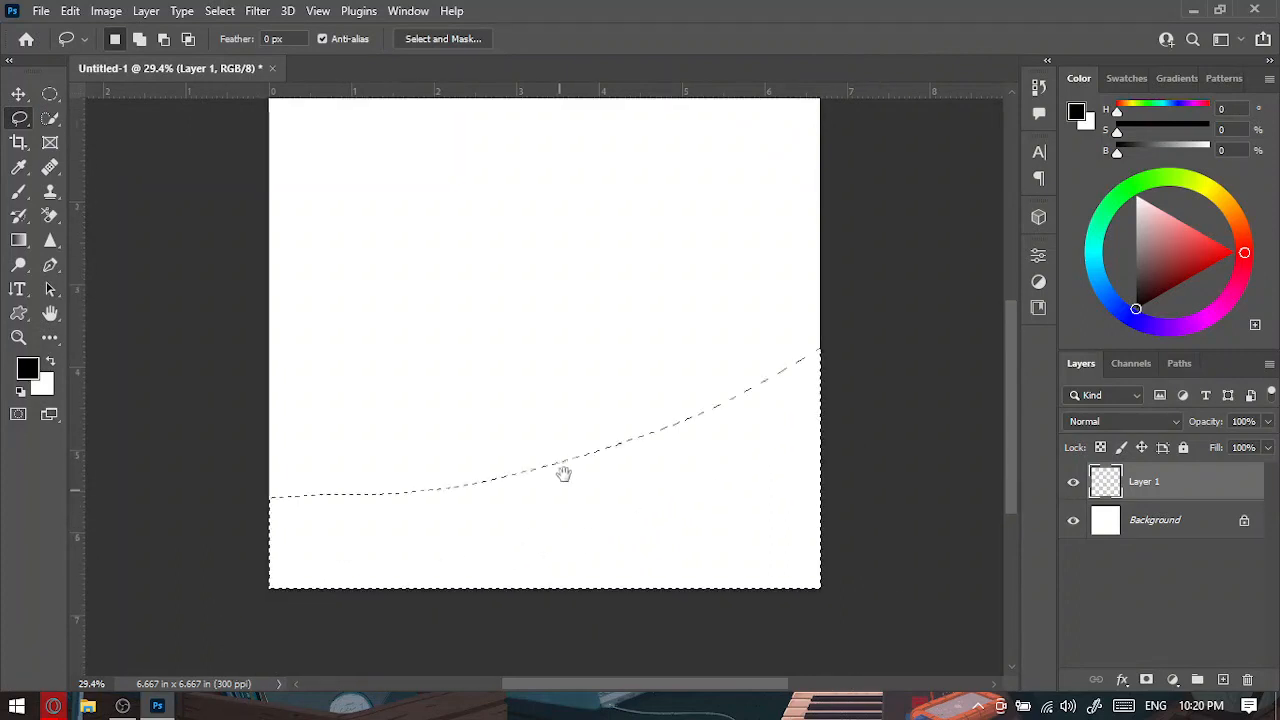
Fill the lassoed foreground hill with dark reddish brown, HSB 0, 51, 28, after first trying the lighter 0, 50, 36.
left_click(1151, 275)
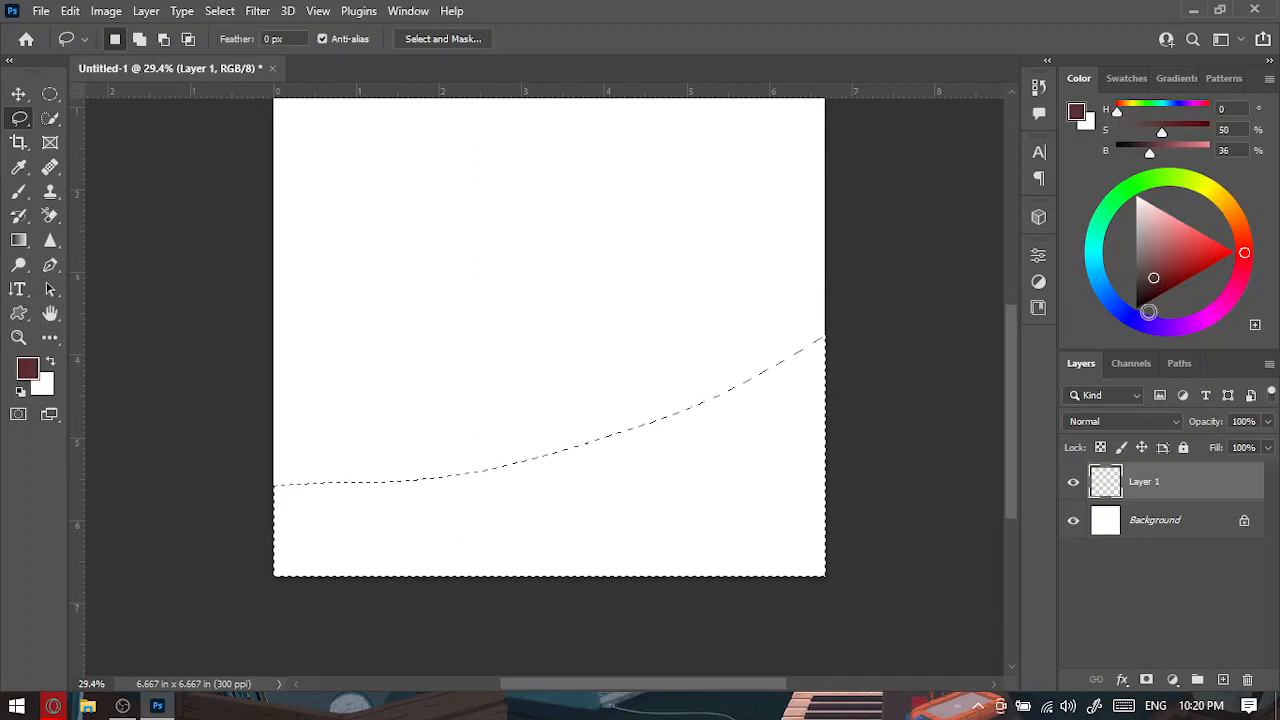
key("alt+BackSpace")
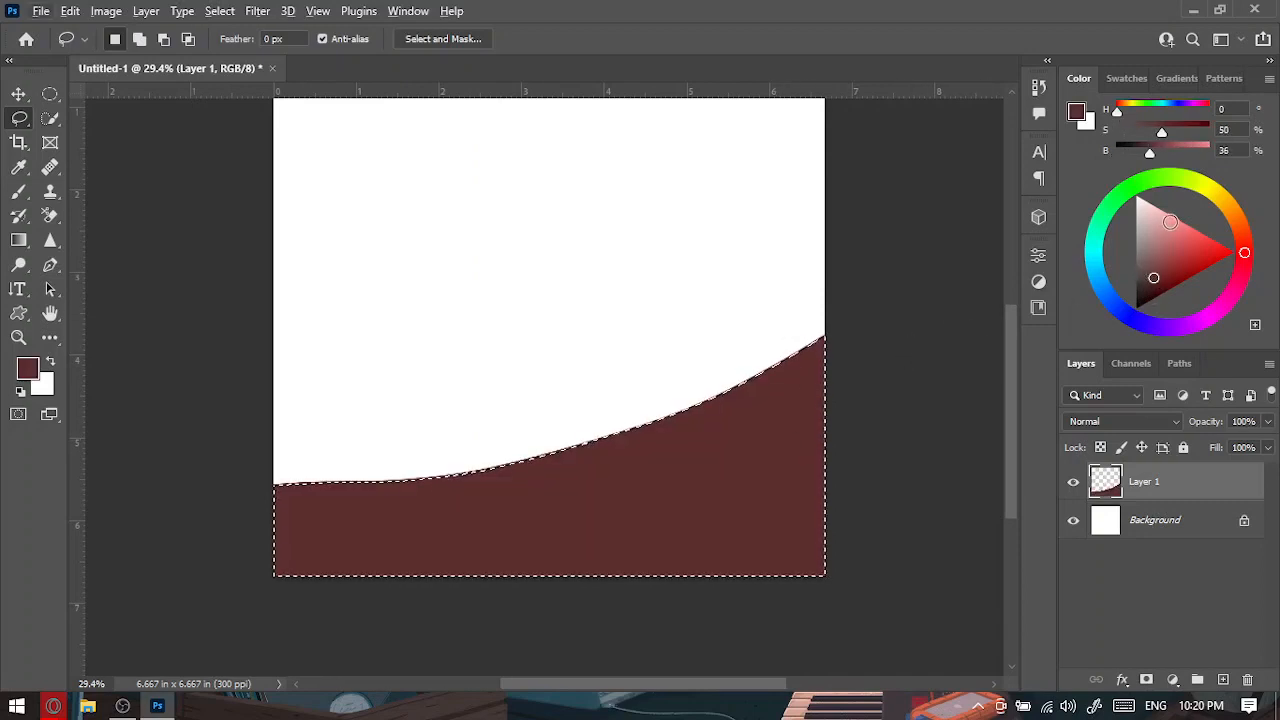
mouse_move(1168, 220)
left_mouse_down()
mouse_move(1162, 238)
mouse_move(1156, 202)
mouse_move(1154, 284)
left_mouse_up()
key("alt+BackSpace")
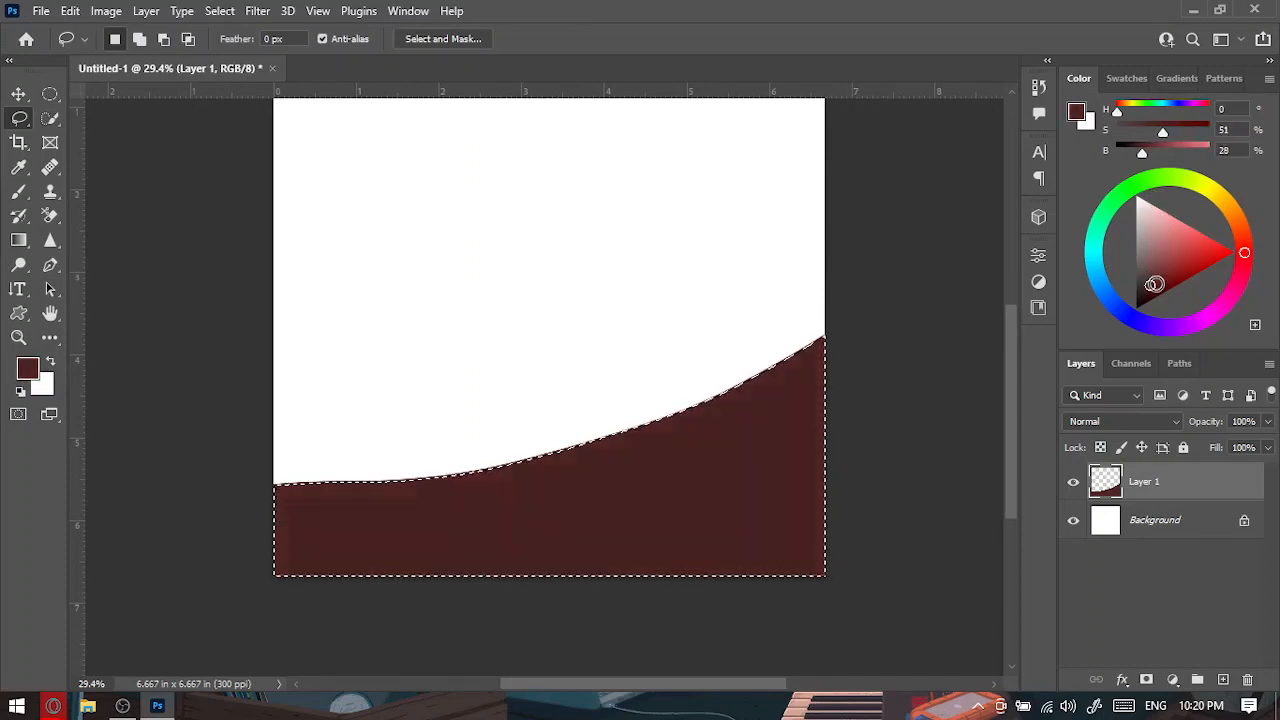
On a new layer beneath Layer 1, lasso a wavy hill that is higher on the left and fill it with HSB 0, 39, 41.
left_click_drag(838, 426, 822, 562)
left_click(1222, 679)
left_click_drag(1105, 484, 1098, 540)
left_click_drag(812, 547, 848, 485)
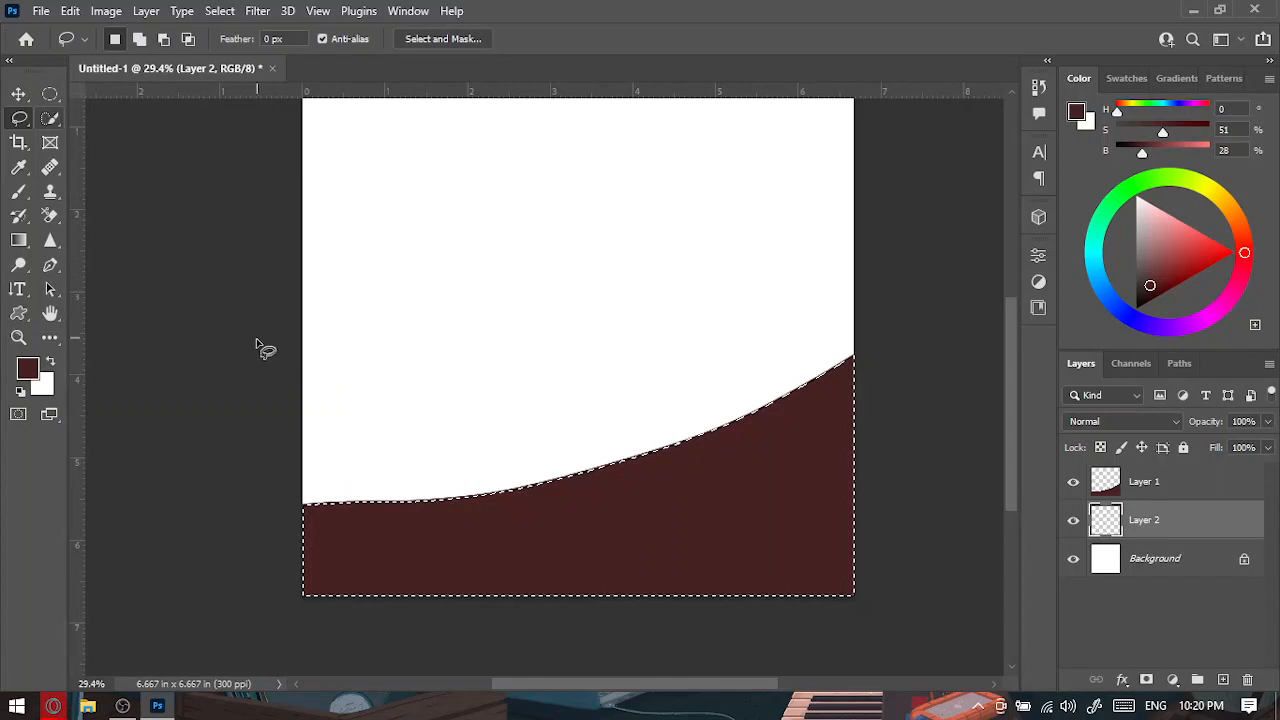
mouse_move(256, 345)
left_mouse_down()
mouse_move(379, 293)
mouse_move(607, 400)
mouse_move(711, 402)
mouse_move(826, 432)
mouse_move(870, 519)
mouse_move(689, 643)
mouse_move(369, 690)
mouse_move(145, 572)
mouse_move(121, 399)
mouse_move(160, 288)
left_mouse_up()
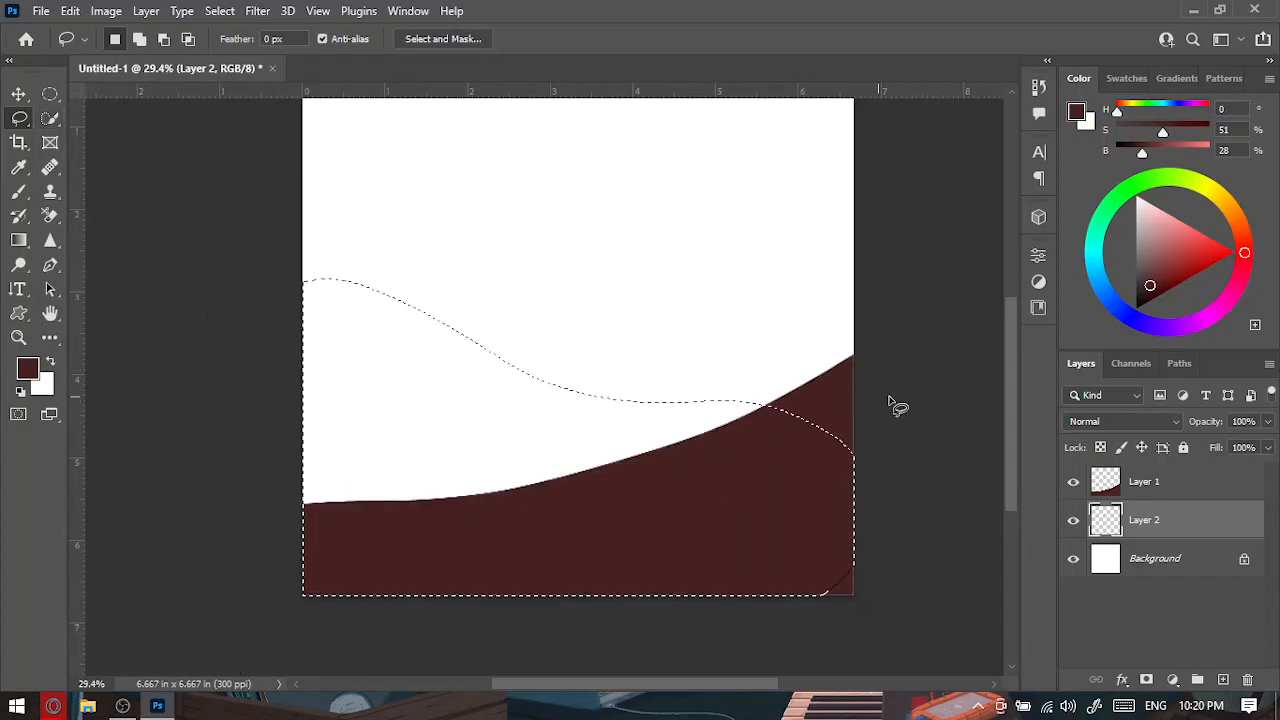
left_click_drag(790, 362, 831, 408)
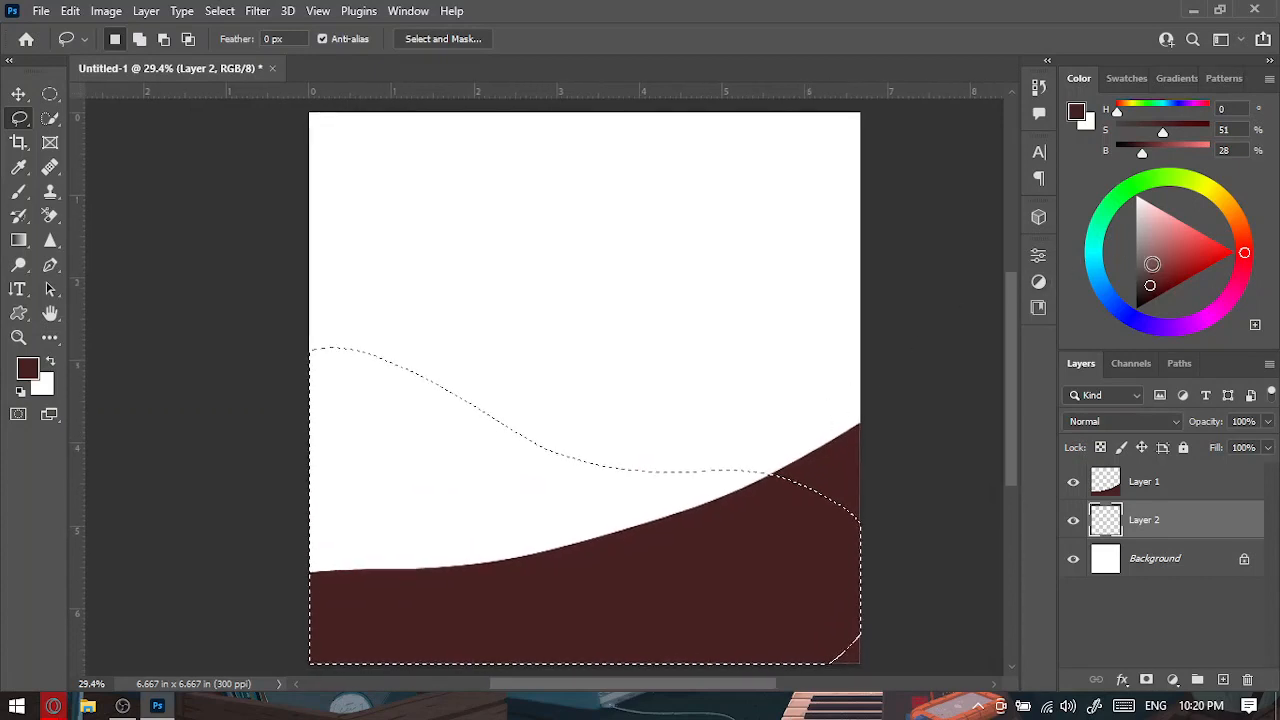
left_click(1153, 270)
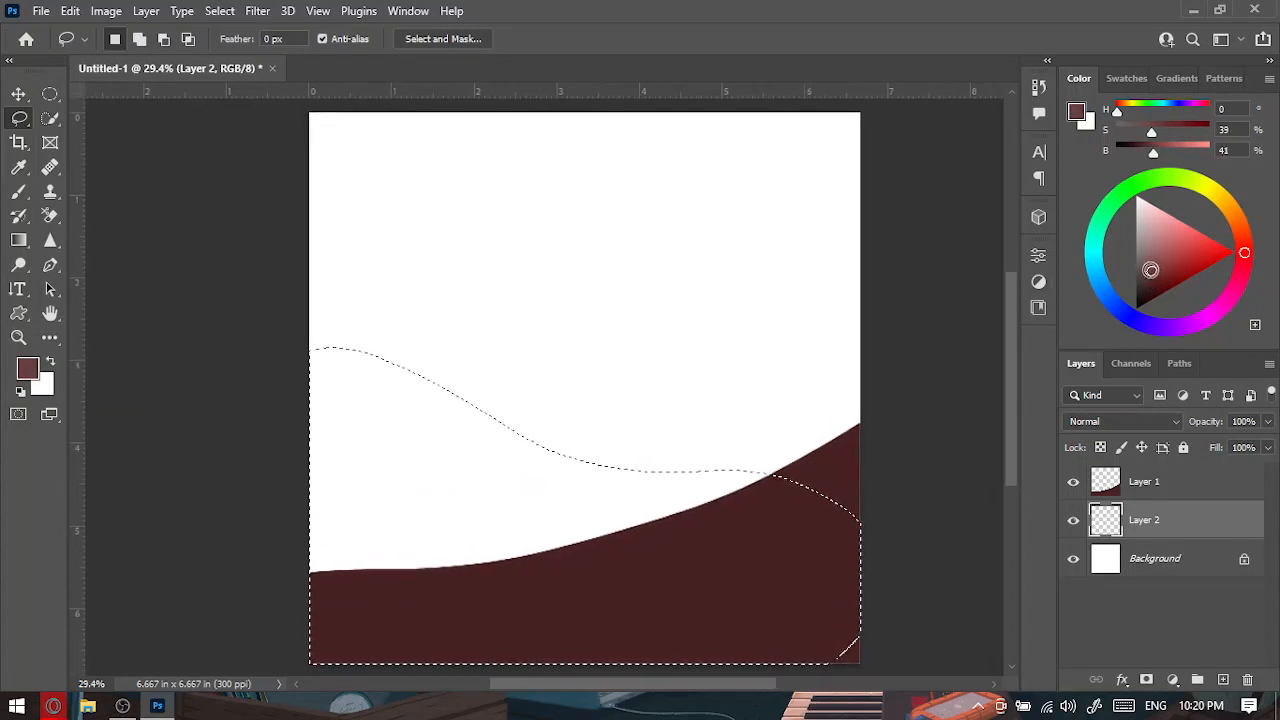
key("alt+BackSpace")
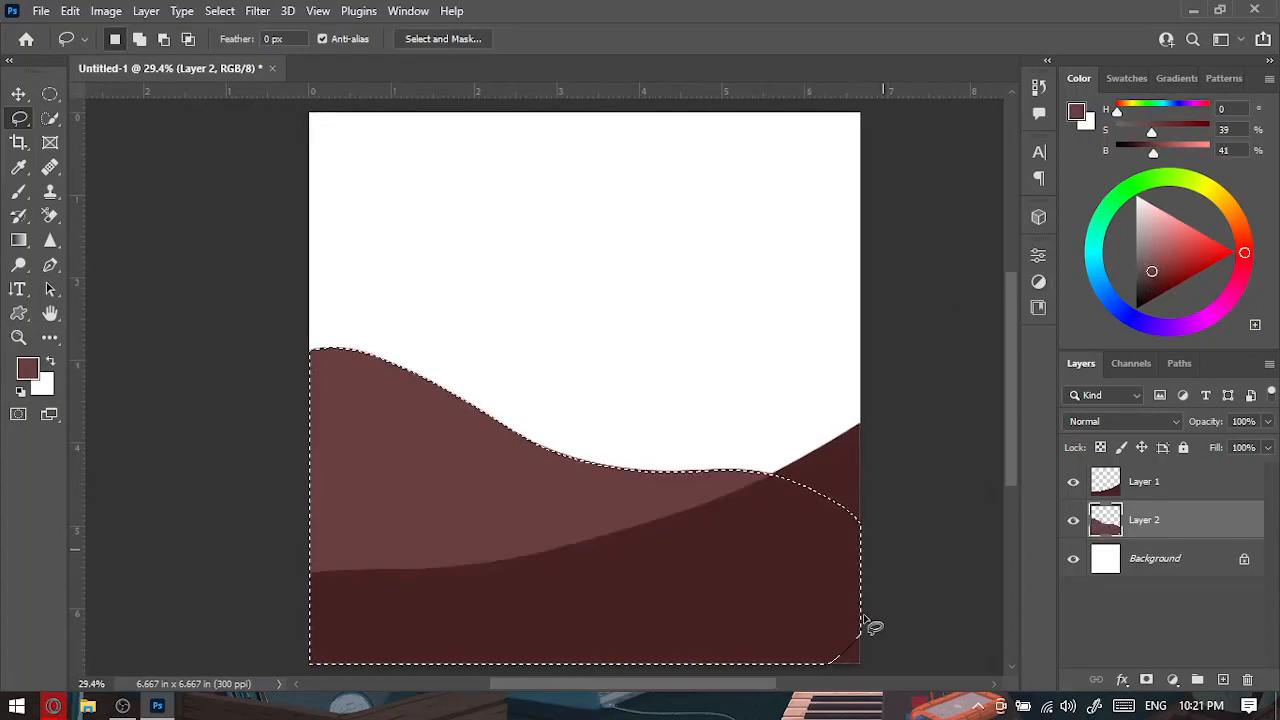
On a new layer just above the Background, lasso a taller hill peaking on the right and fill it with HSB 0, 43, 69.
left_click(1200, 564)
left_click(1224, 679)
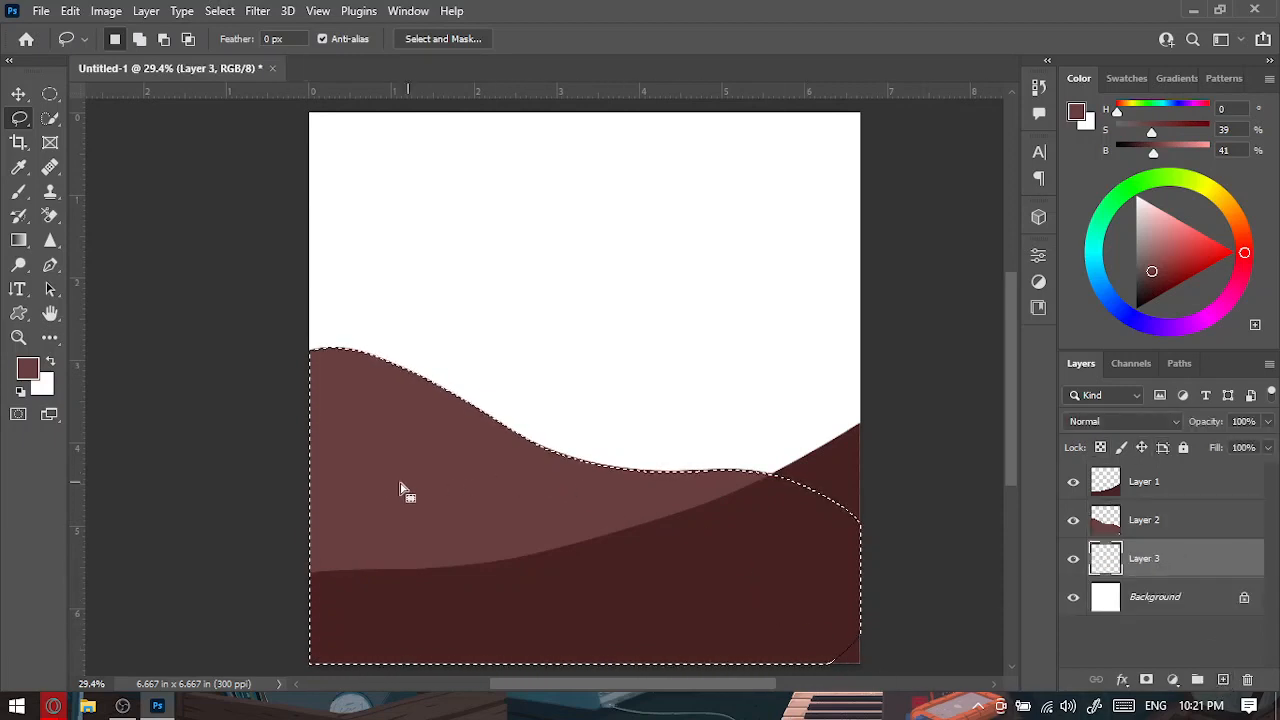
mouse_move(336, 403)
left_mouse_down()
mouse_move(560, 350)
mouse_move(517, 414)
mouse_move(336, 403)
left_mouse_up()
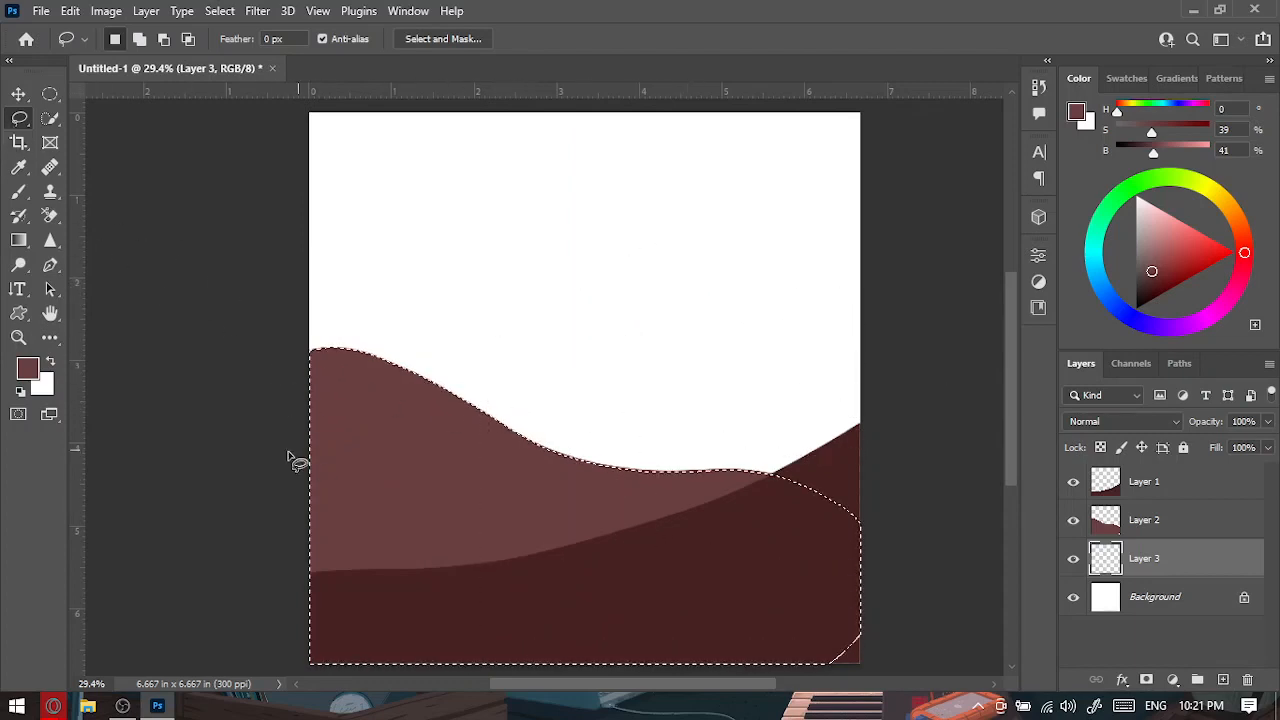
left_click(320, 447)
mouse_move(360, 450)
left_mouse_down()
mouse_move(815, 236)
mouse_move(866, 287)
mouse_move(885, 381)
mouse_move(858, 553)
mouse_move(720, 638)
mouse_move(450, 616)
mouse_move(370, 525)
mouse_move(373, 482)
left_mouse_up()
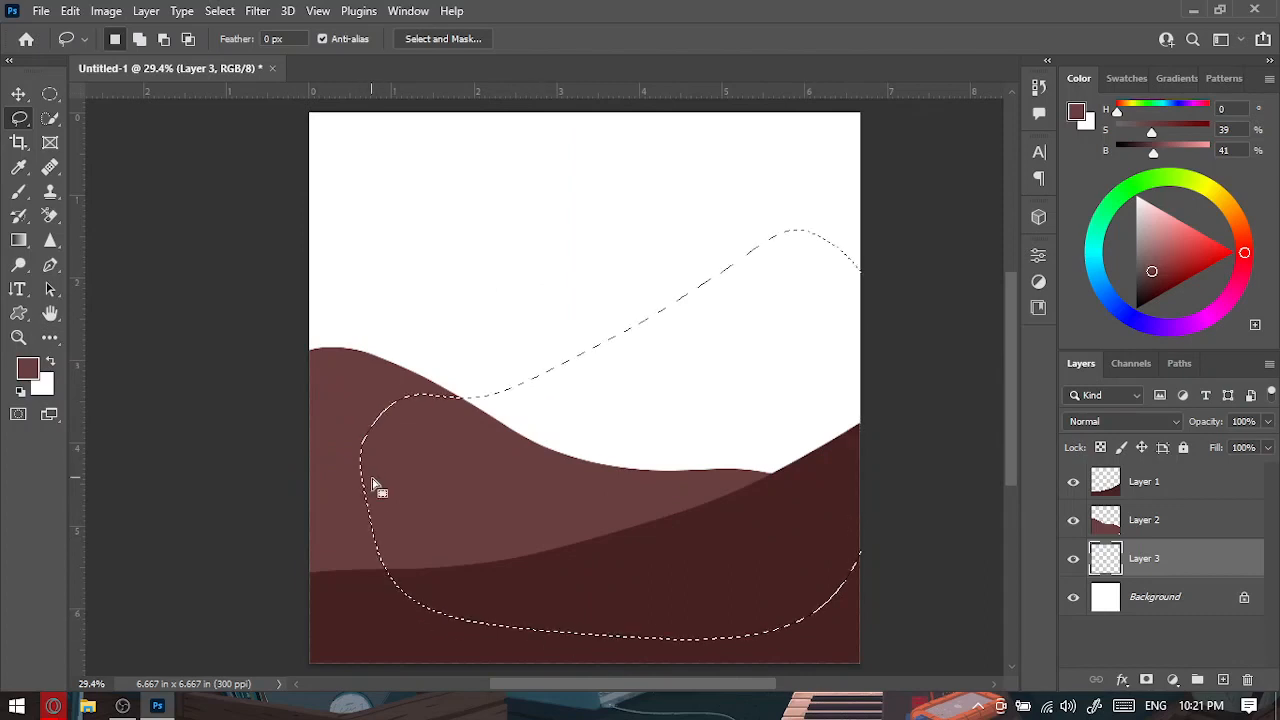
left_click(1165, 248)
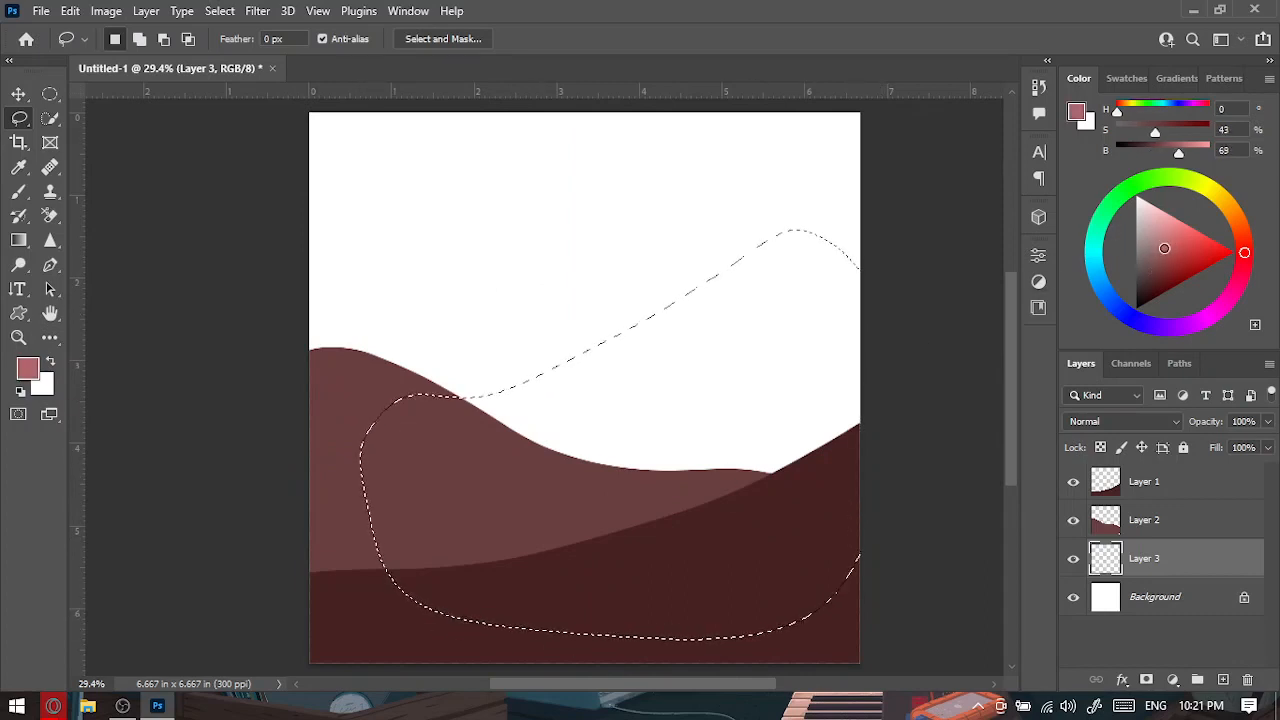
key("alt+BackSpace")
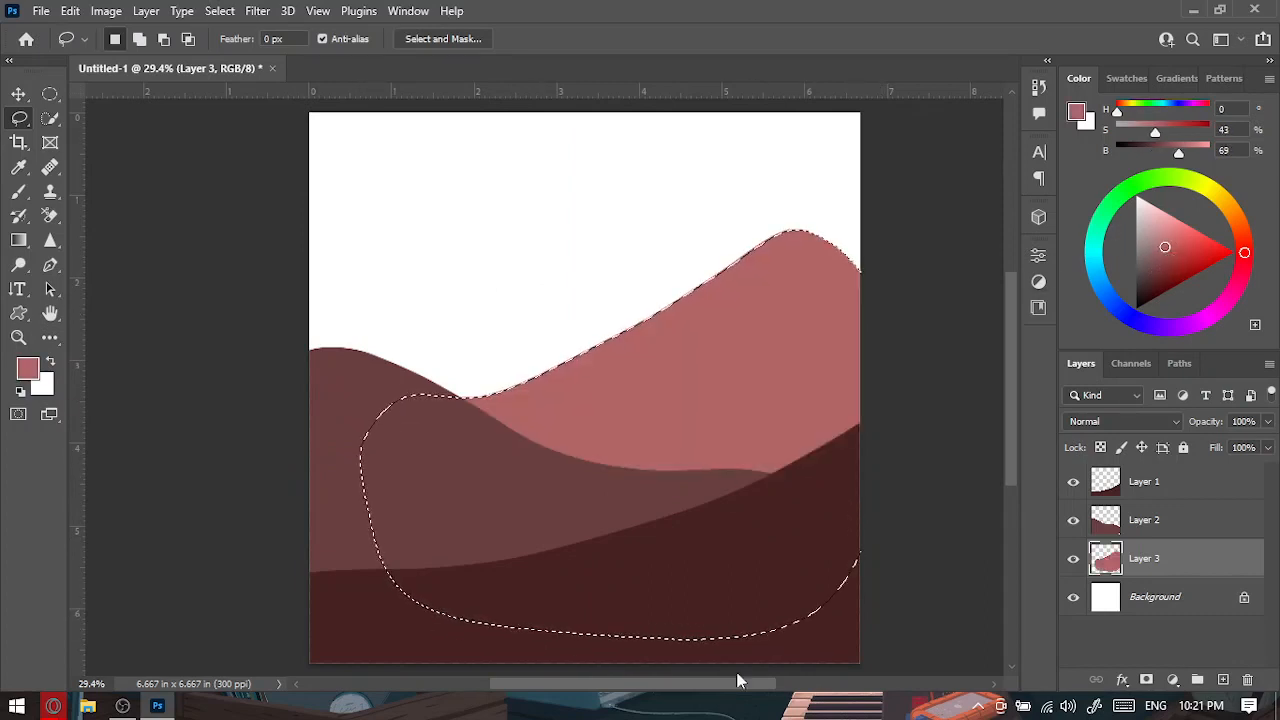
Add another layer directly above the Background, clear the selection, and fill the whole layer with light pink, HSB 0, 47, 96.
left_click(1180, 608)
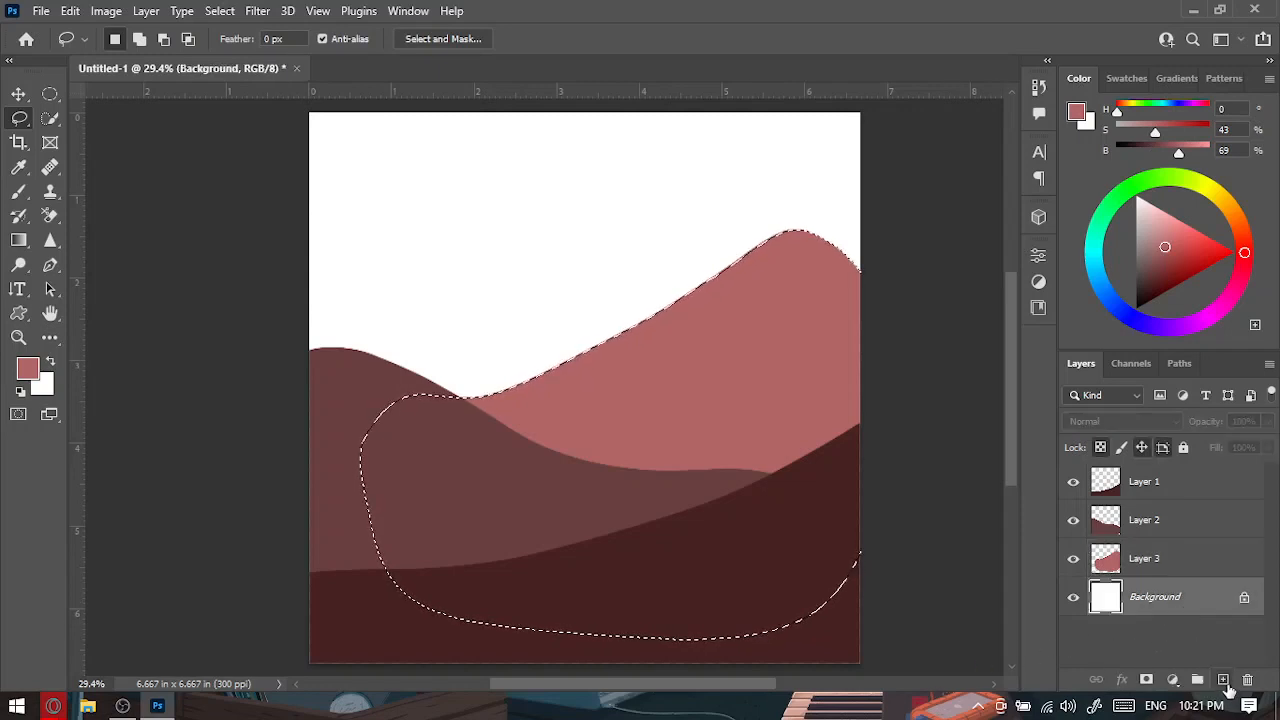
left_click(1222, 679)
key("ctrl+d")
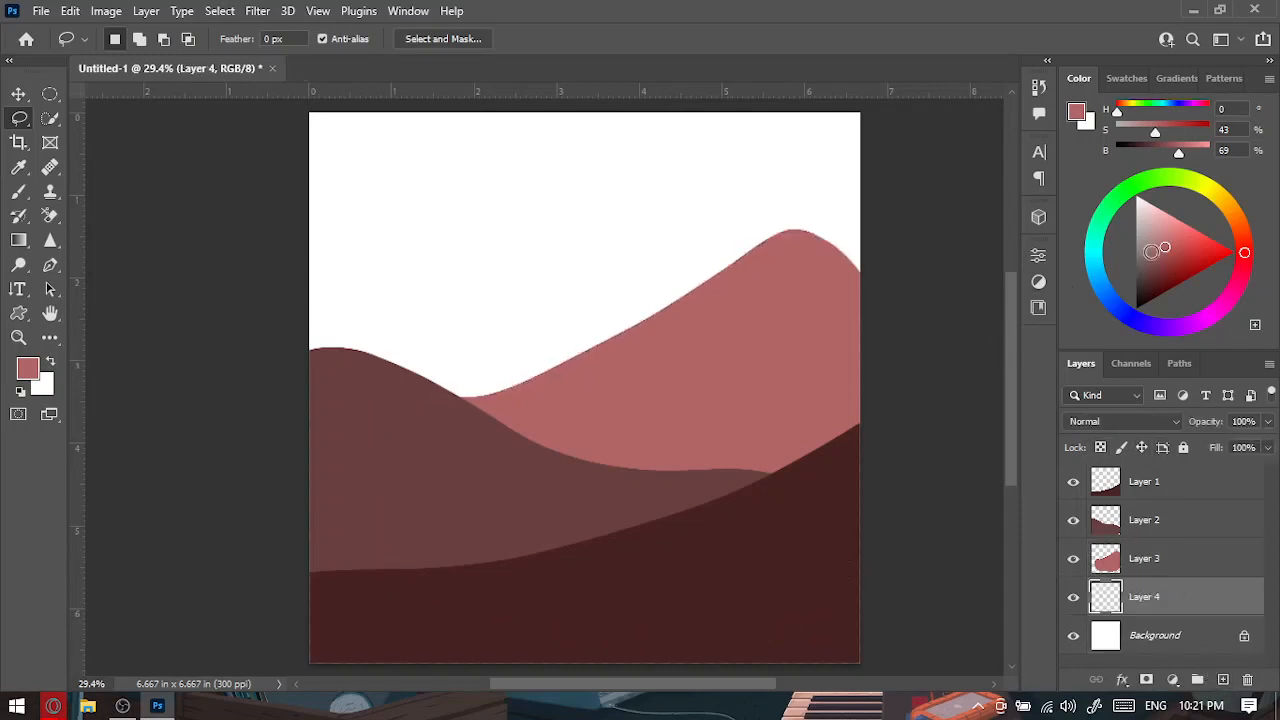
left_click(1187, 230)
key("alt+BackSpace")
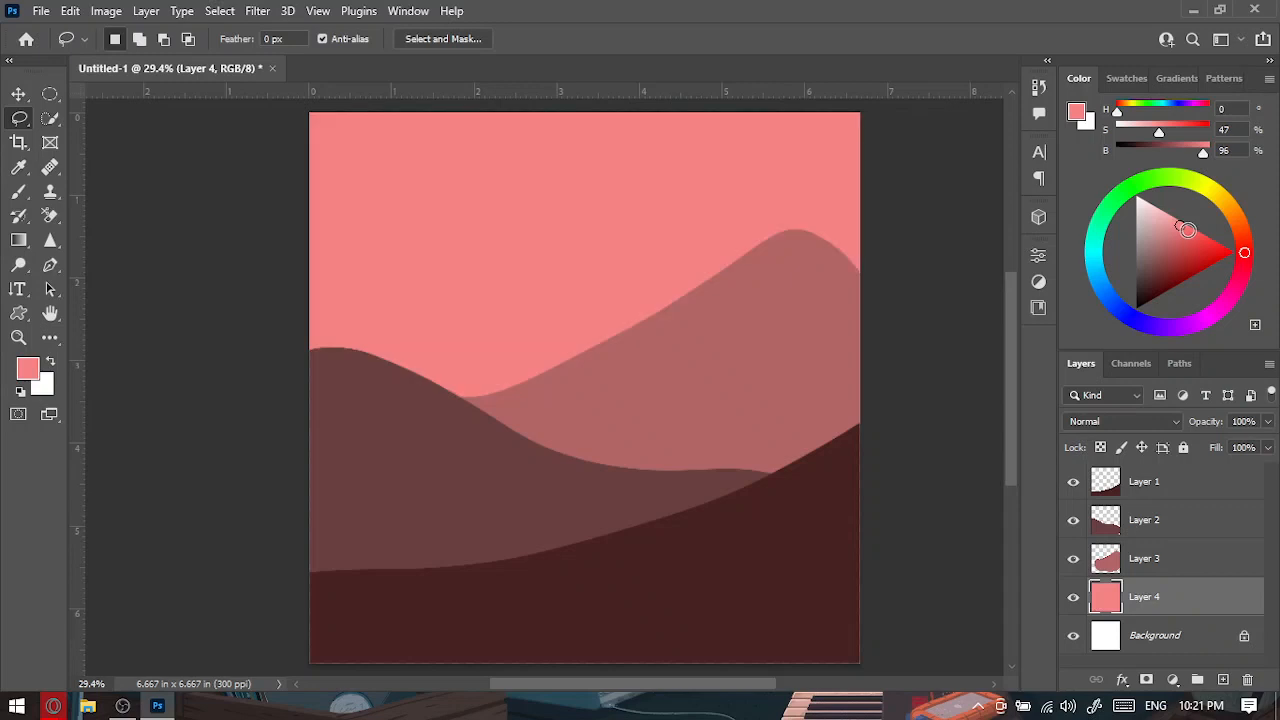
Make a crescent moon selection in the upper-left part of the sky by subtracting an offset ellipse from a circular Elliptical Marquee selection.
left_click_drag(640, 380, 628, 508)
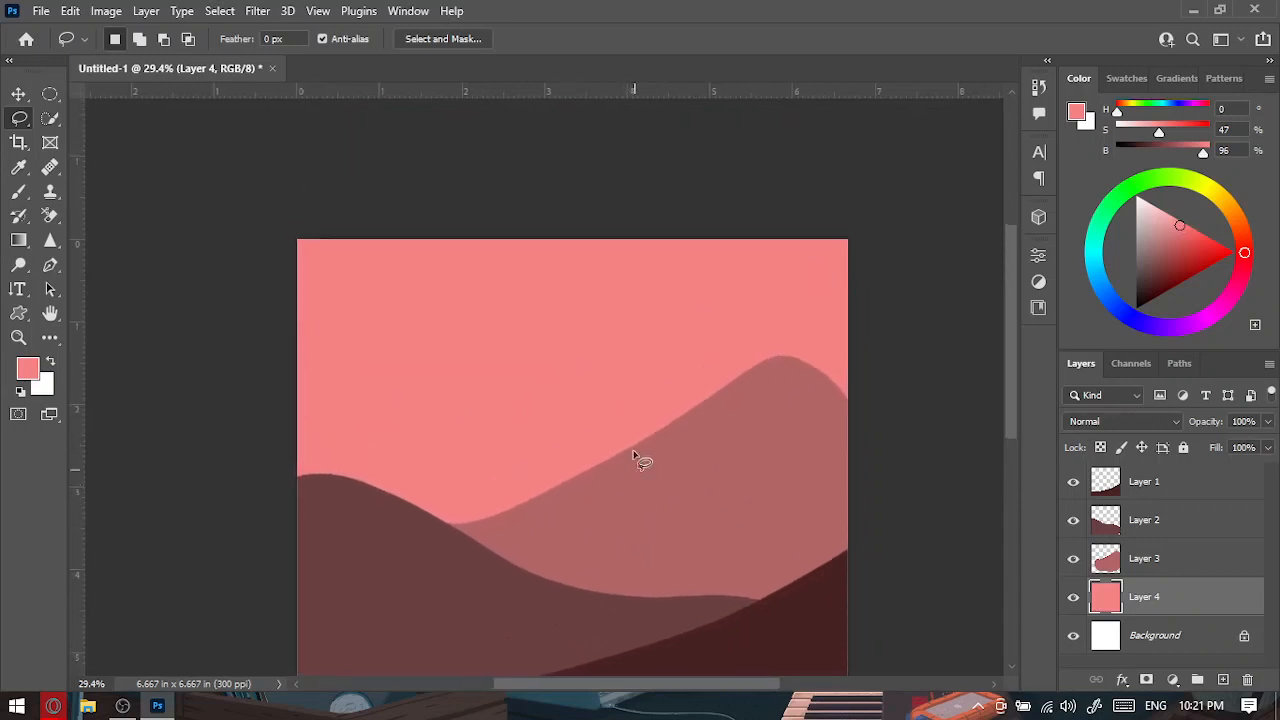
left_click(50, 93)
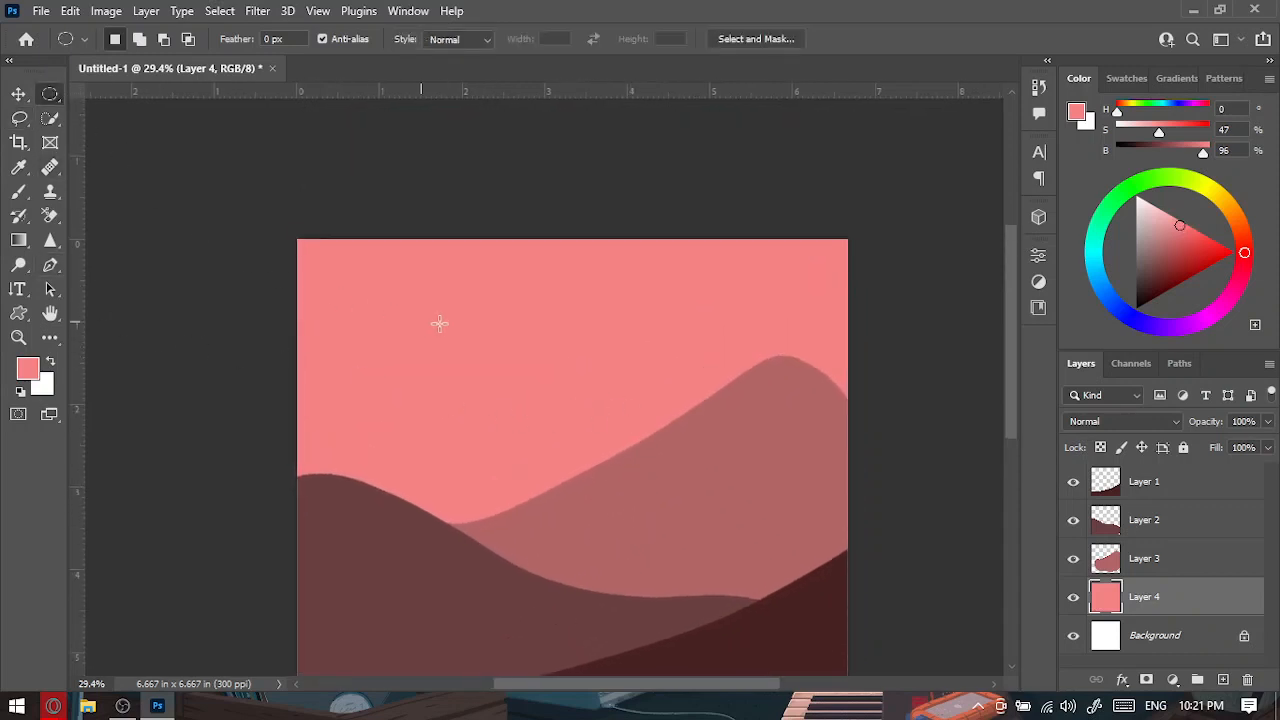
left_click_drag(393, 293, 528, 428)
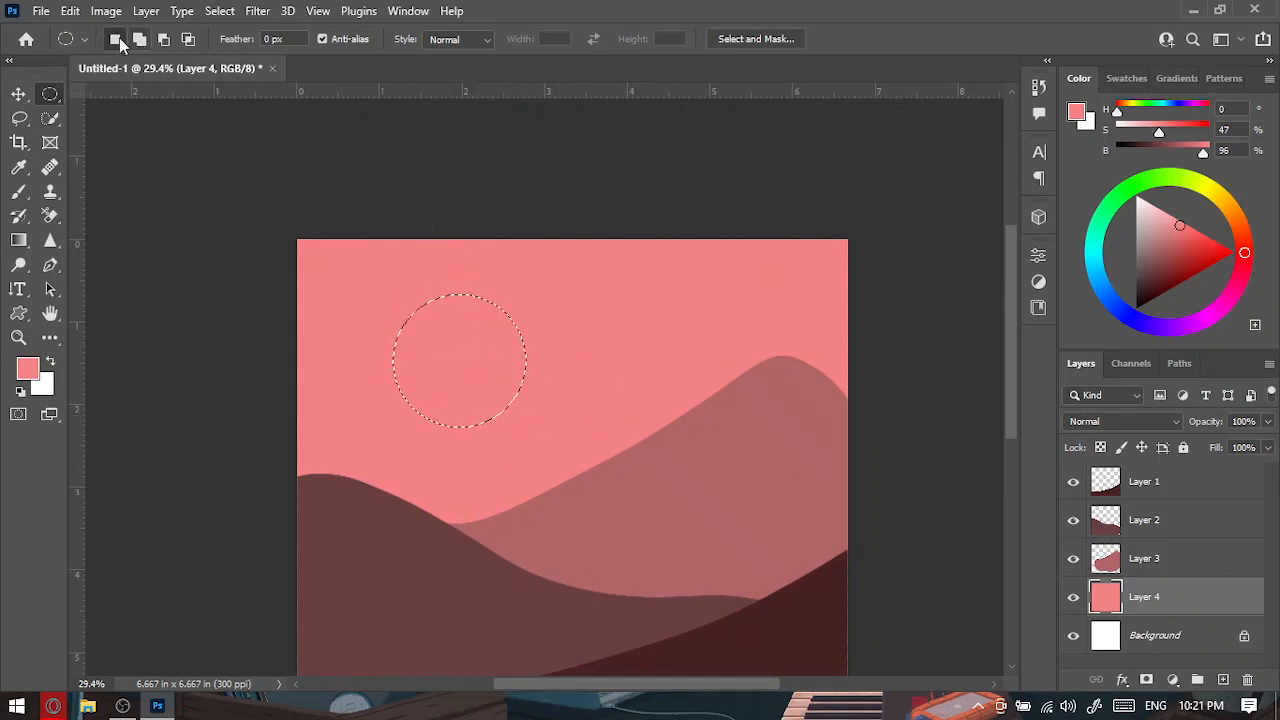
left_click(165, 45)
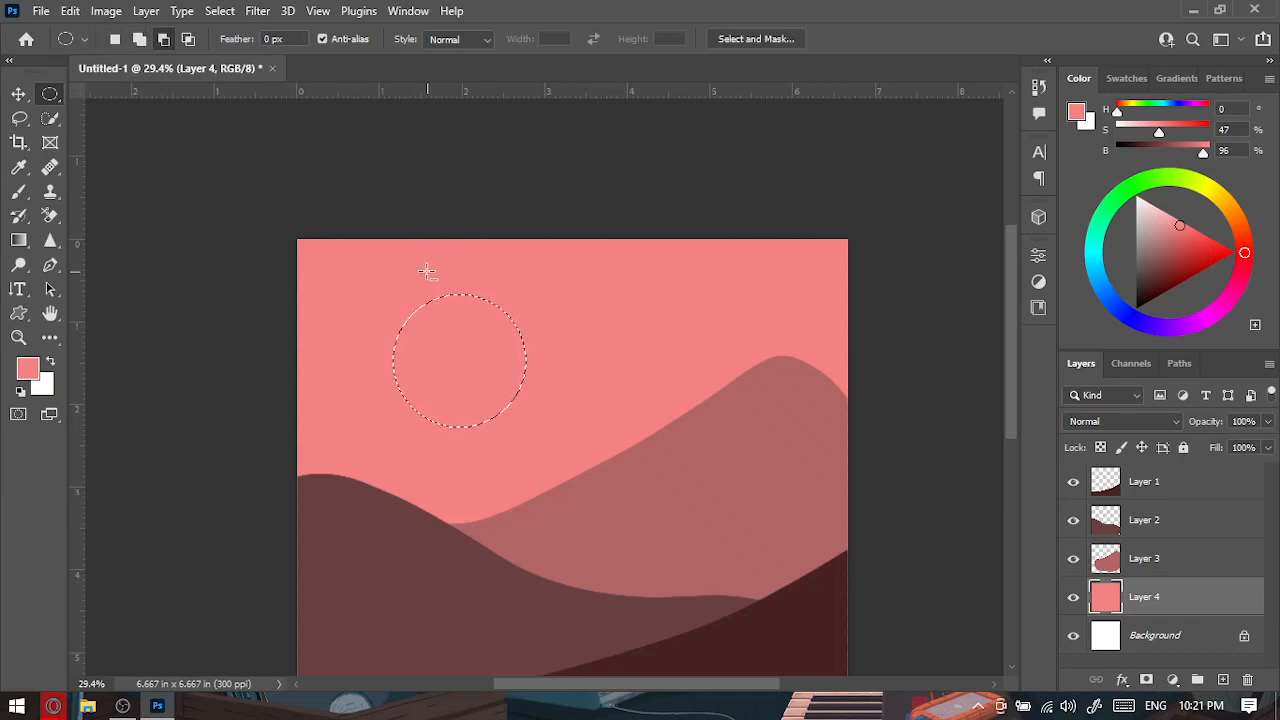
left_click_drag(427, 286, 594, 393)
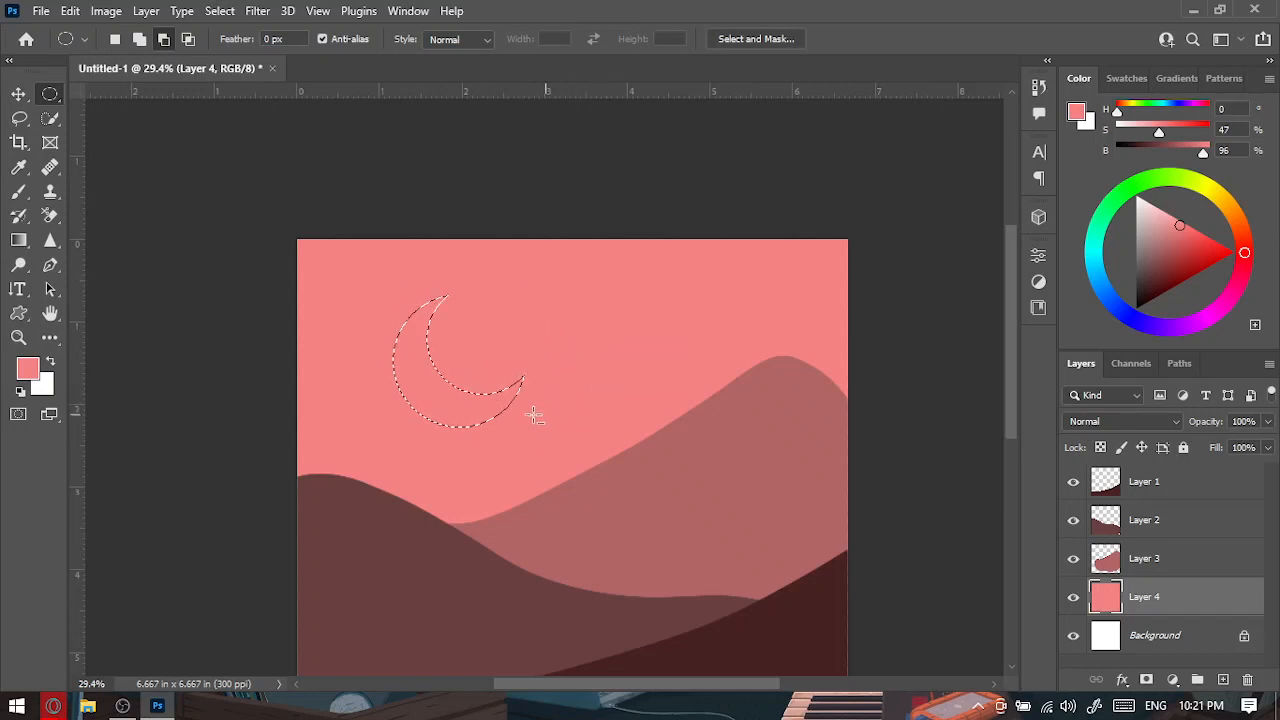
Fill the crescent selection on Layer 4 with very light pink, HSB 0, 21, 100, and clear the selection.
left_click_drag(505, 393, 568, 322)
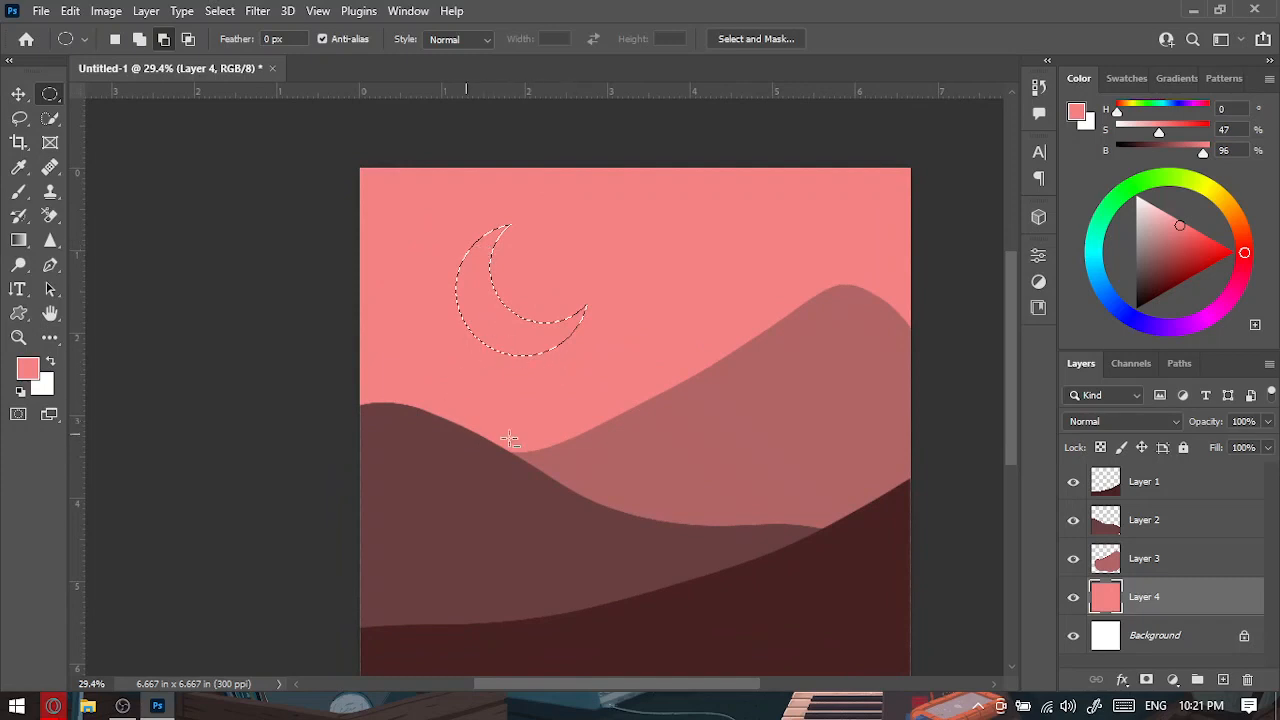
left_click(1150, 200)
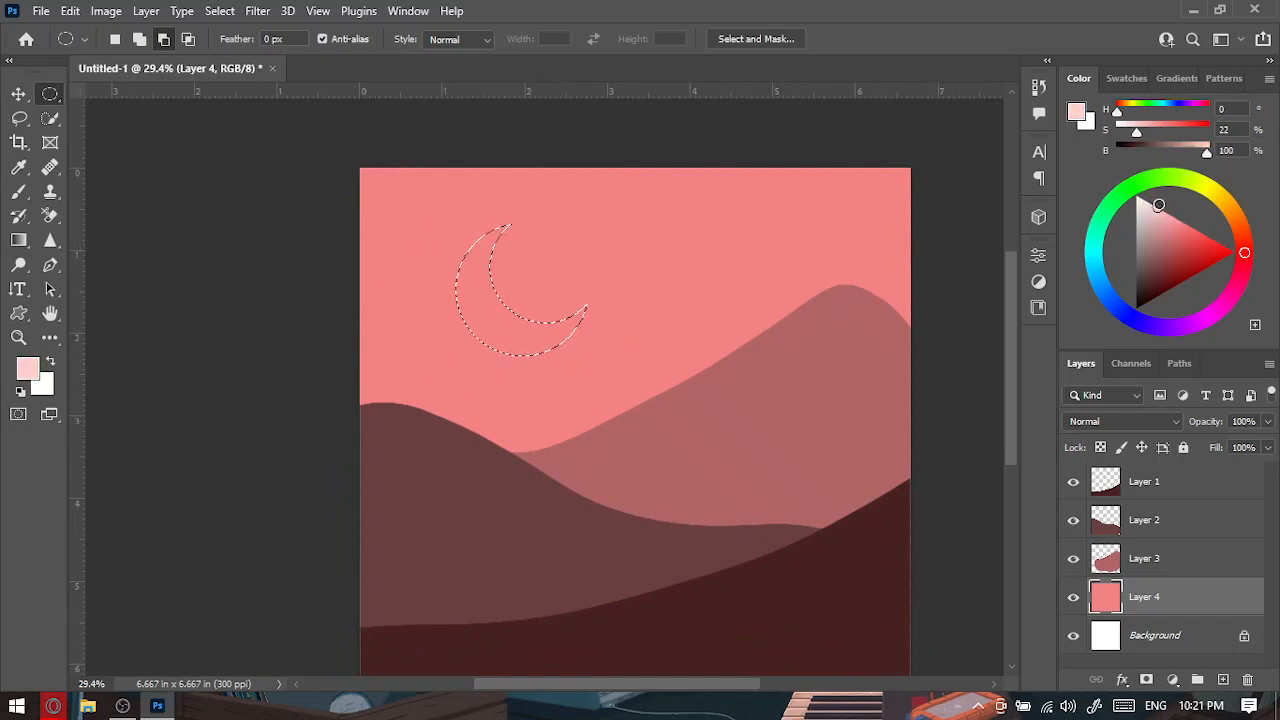
key("alt+BackSpace")
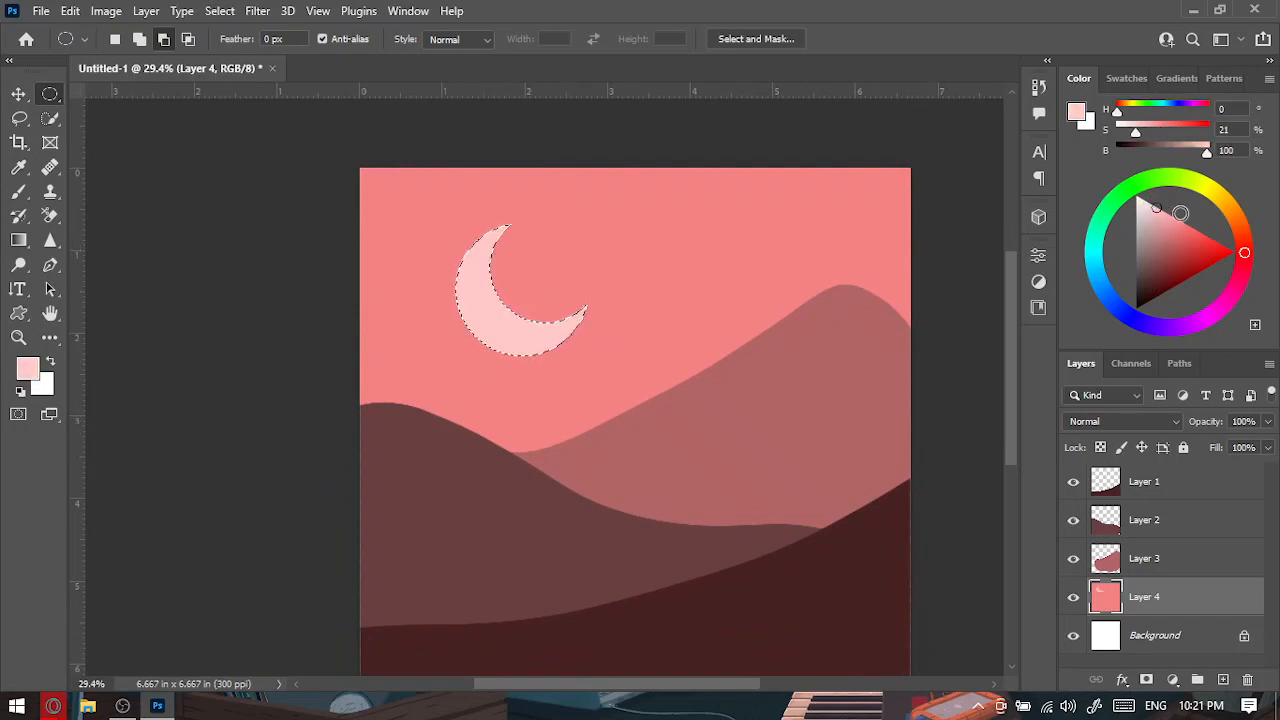
key("ctrl+d")
scroll(437, 212, "down", 4)
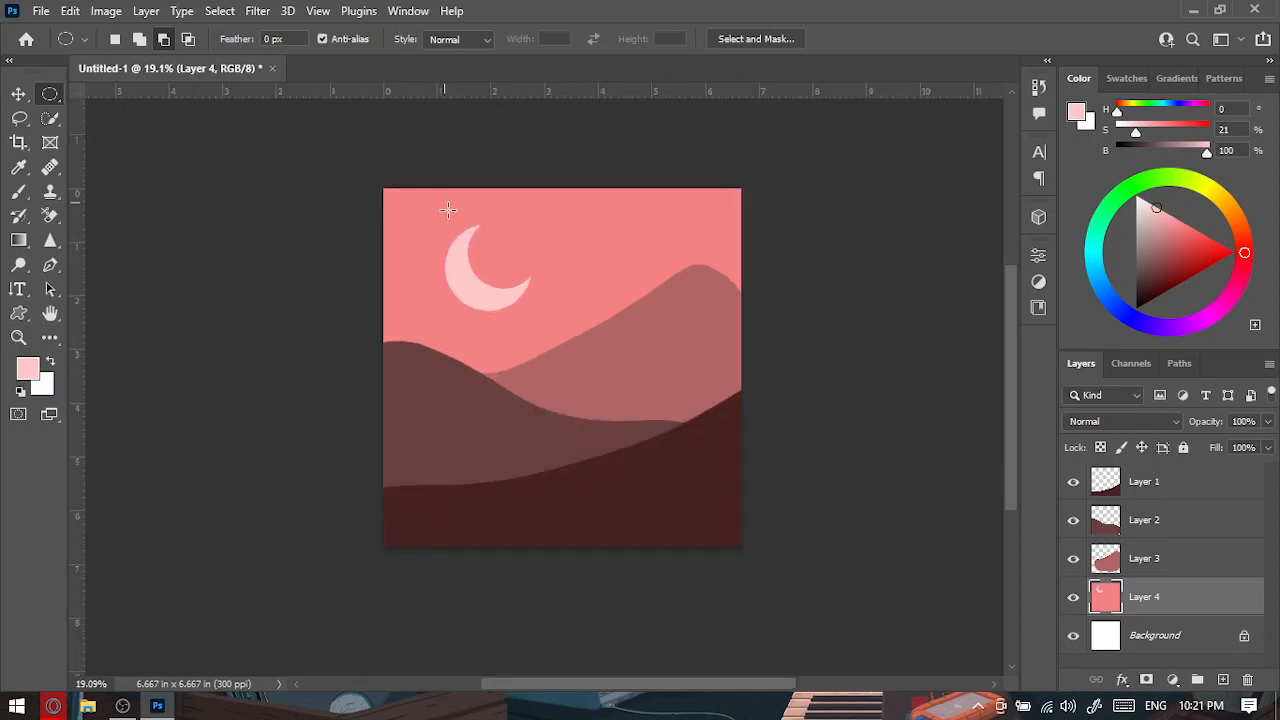
scroll(515, 250, "up", 4)
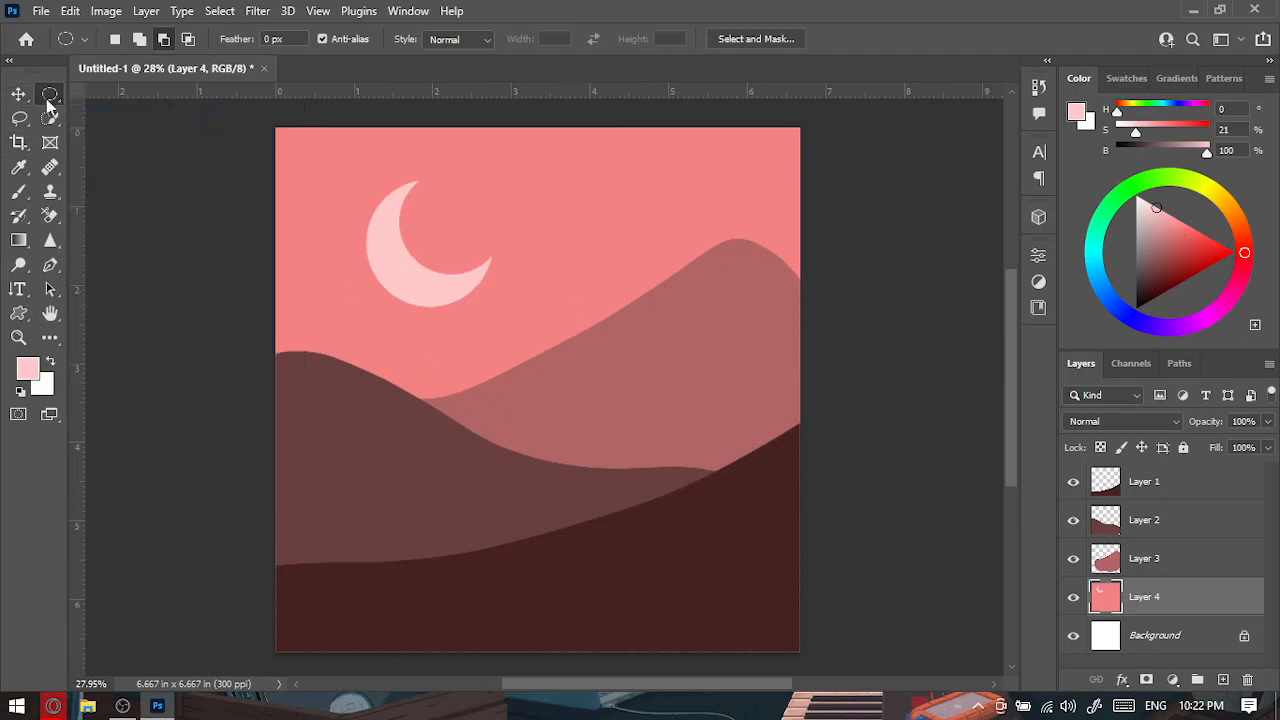
scroll(575, 371, "down", 1)
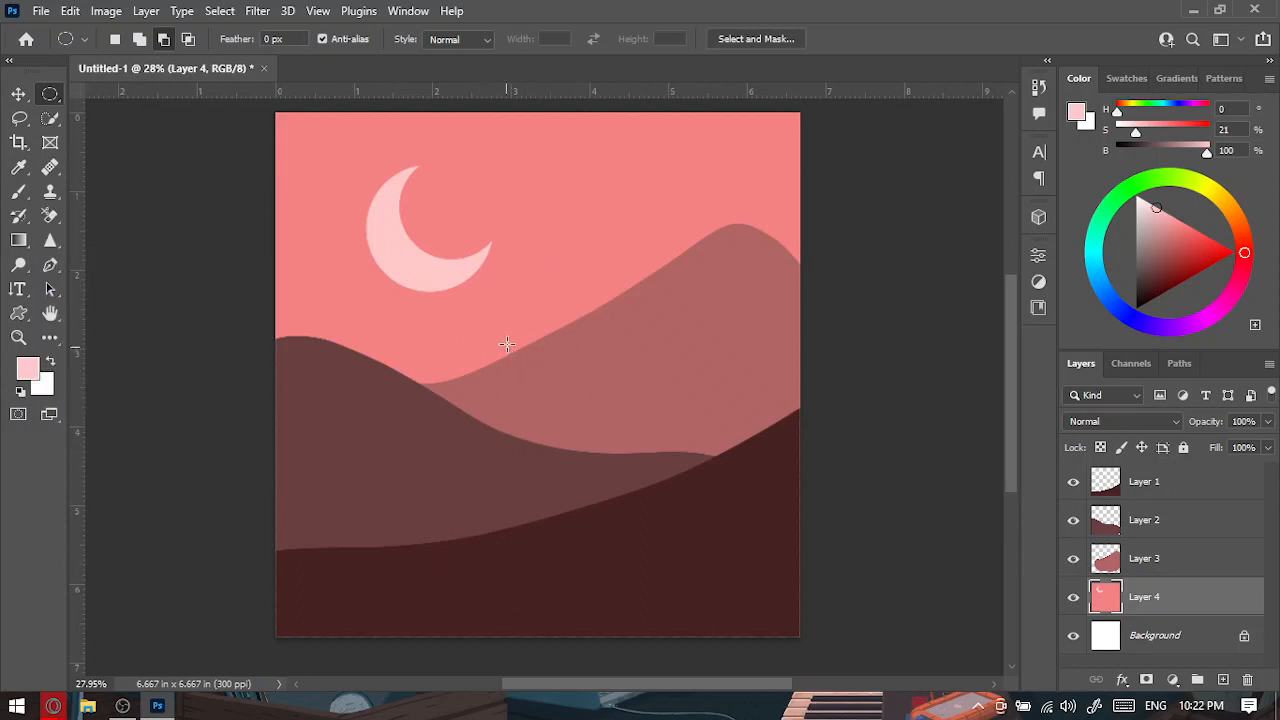
left_click(1192, 12)
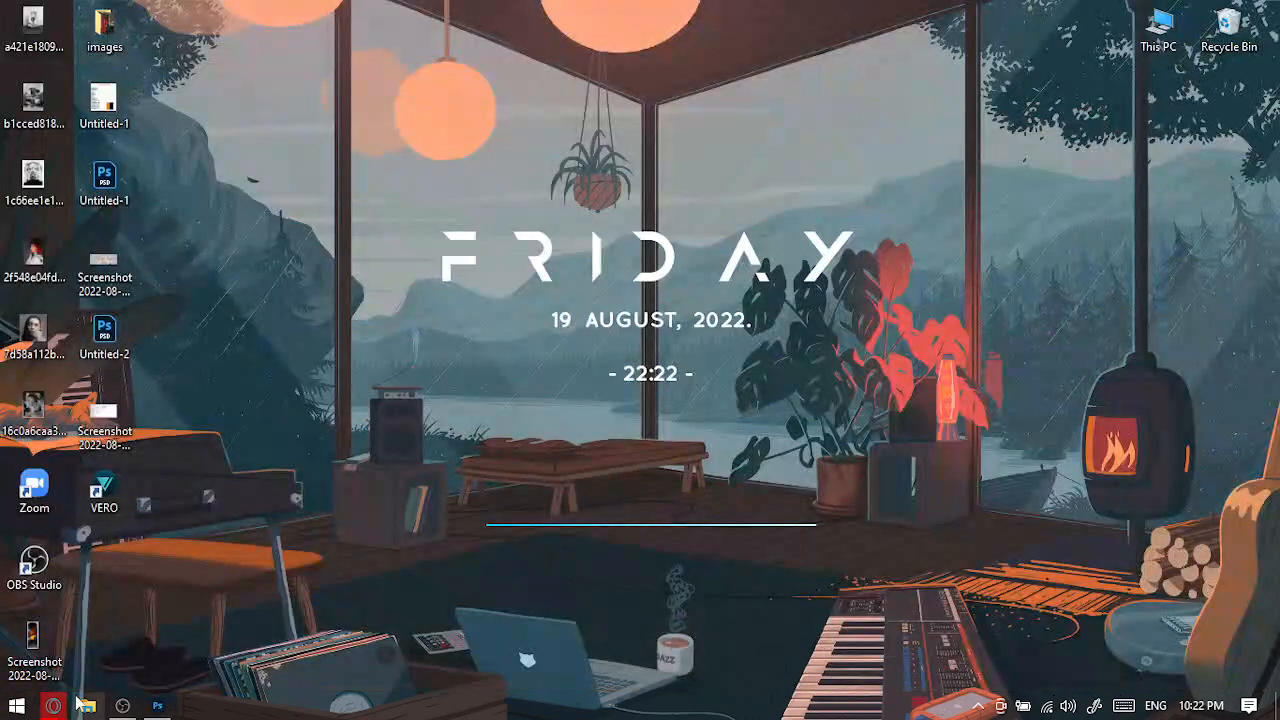
left_click(122, 705)
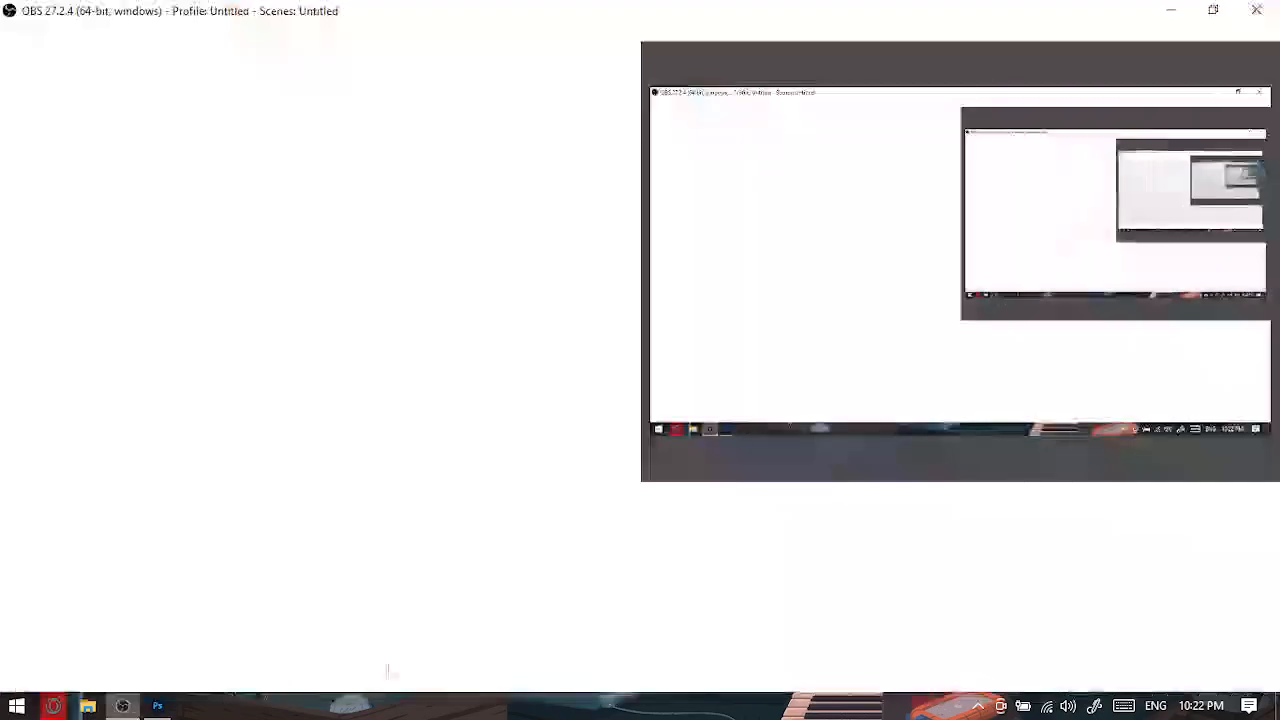